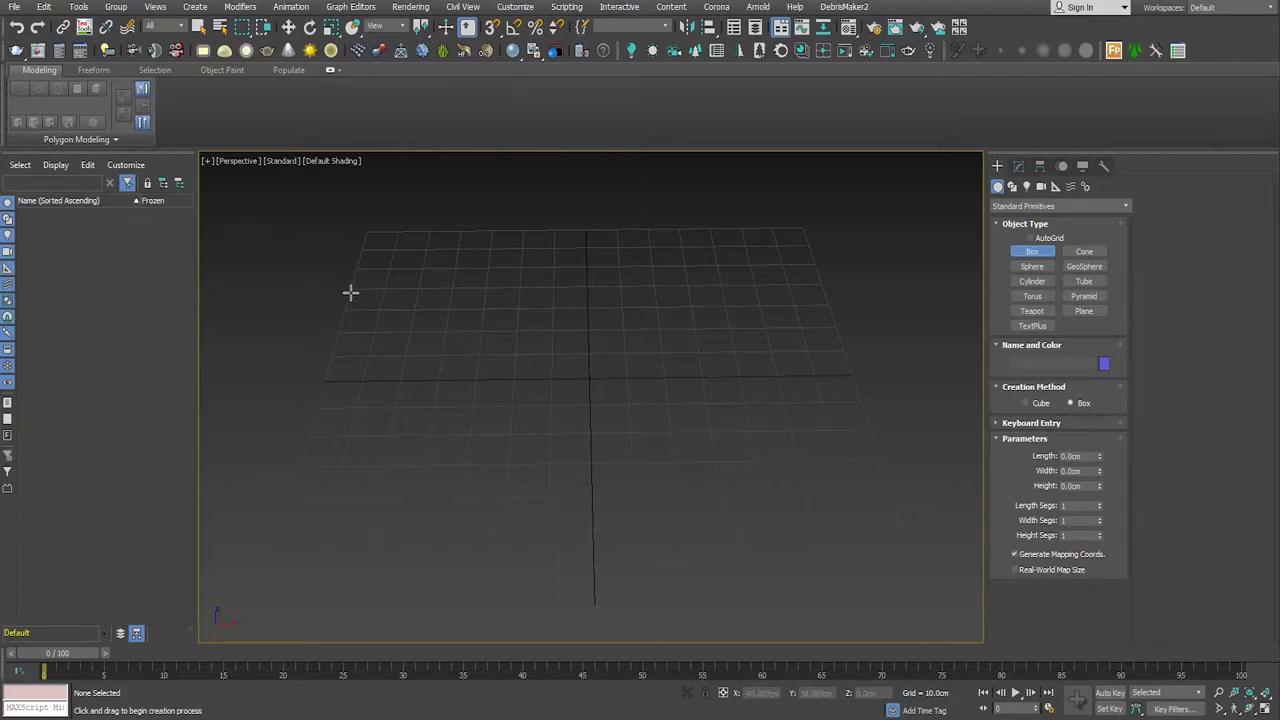
Step: Drag out a flat box footprint about 77.8 × 167.5 cm on the Perspective grid
{"action": "mouse_move", "coordinate": [350, 292]}
{"action": "left_mouse_down"}
{"action": "mouse_move", "coordinate": [325, 485]}
{"action": "mouse_move", "coordinate": [1003, 485]}
{"action": "left_mouse_up"}
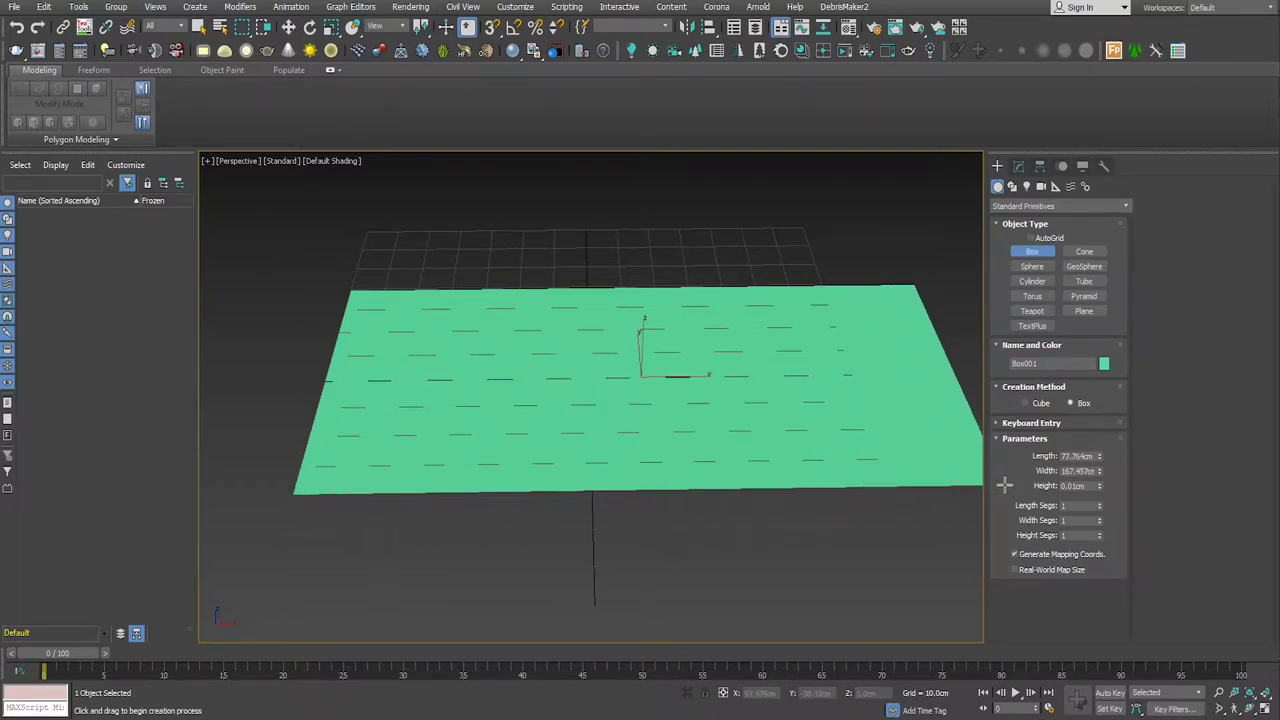
Step: Finish the box as a low slab and show its edged faces
{"action": "left_click_drag", "start_coordinate": [1003, 485], "coordinate": [1004, 484]}
{"action": "left_click", "coordinate": [999, 441]}
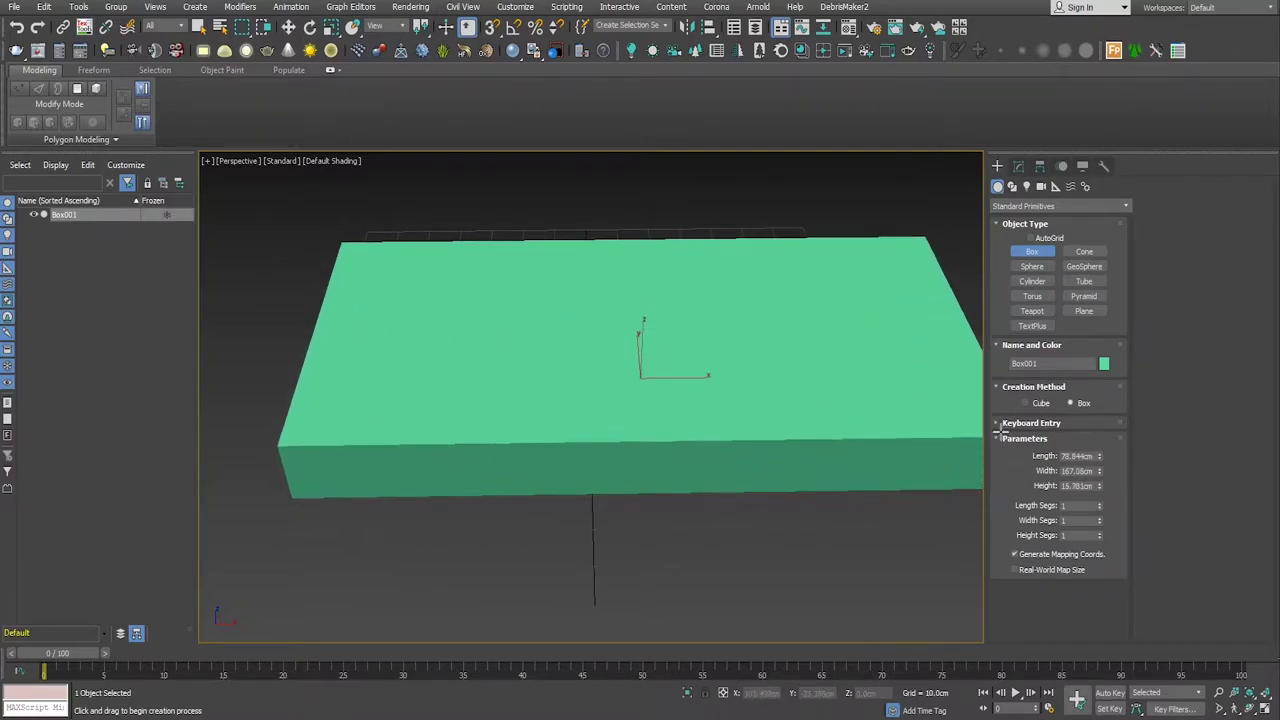
{"action": "middle_click_drag", "start_coordinate": [746, 466], "coordinate": [751, 424], "text": "alt"}
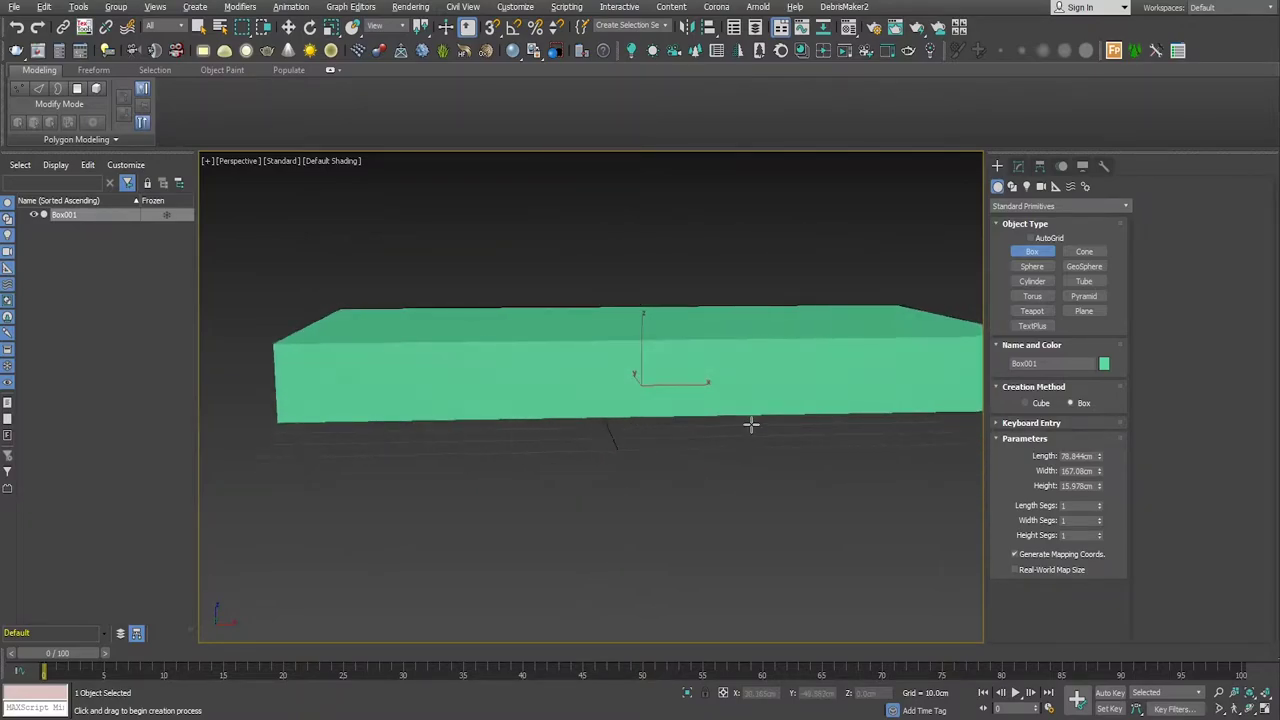
{"action": "key", "text": "F4"}
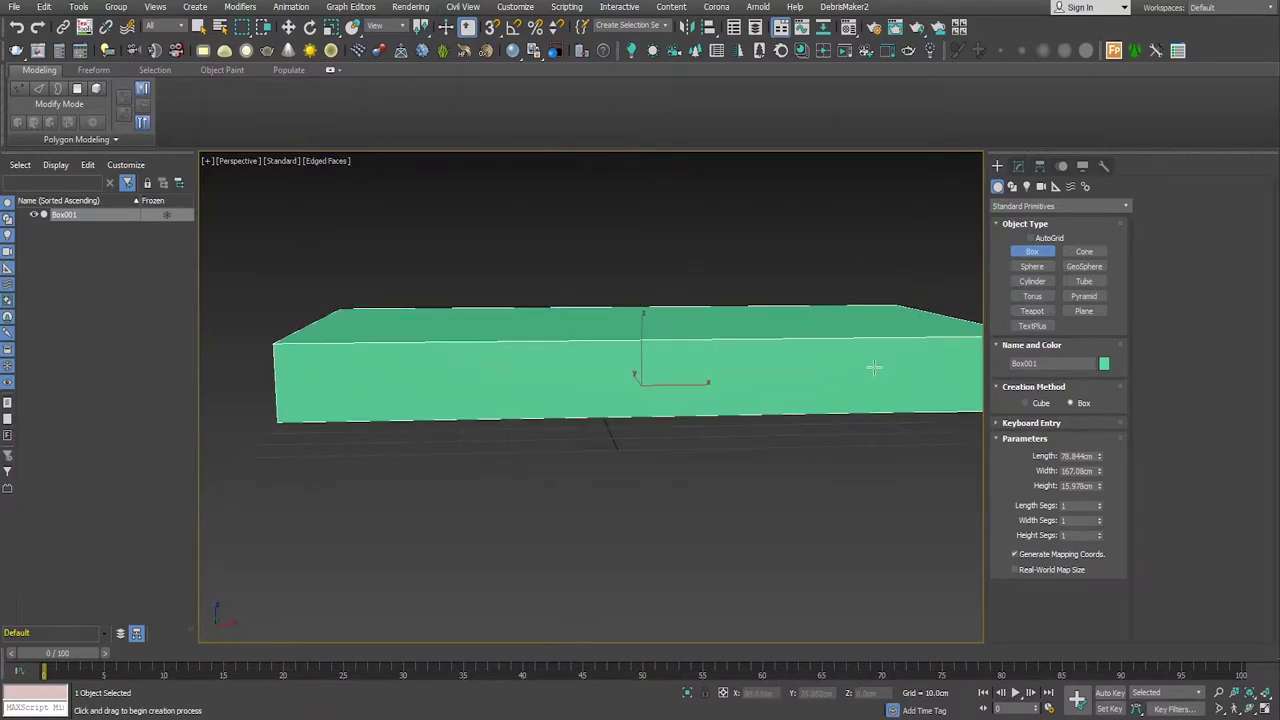
{"action": "right_click", "coordinate": [874, 367]}
Step: Set the box height to about 16.9 cm and move it near the world origin
{"action": "left_click", "coordinate": [1018, 166]}
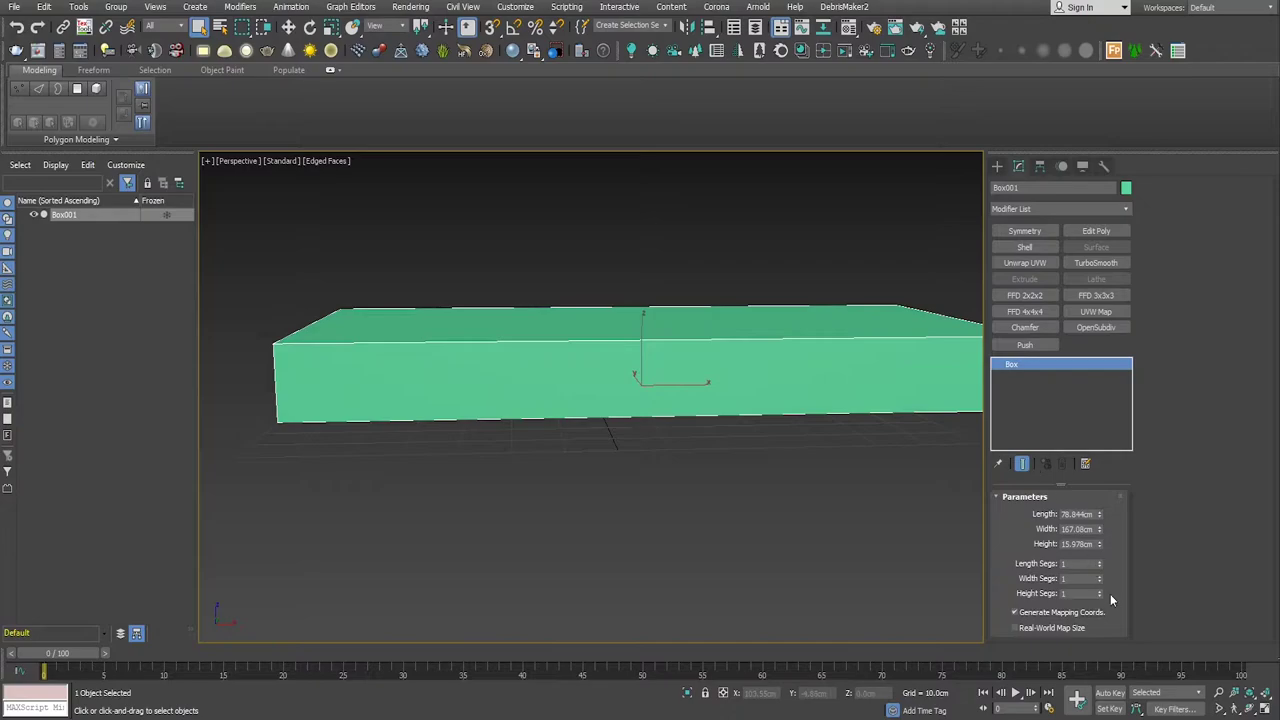
{"action": "key", "text": "f"}
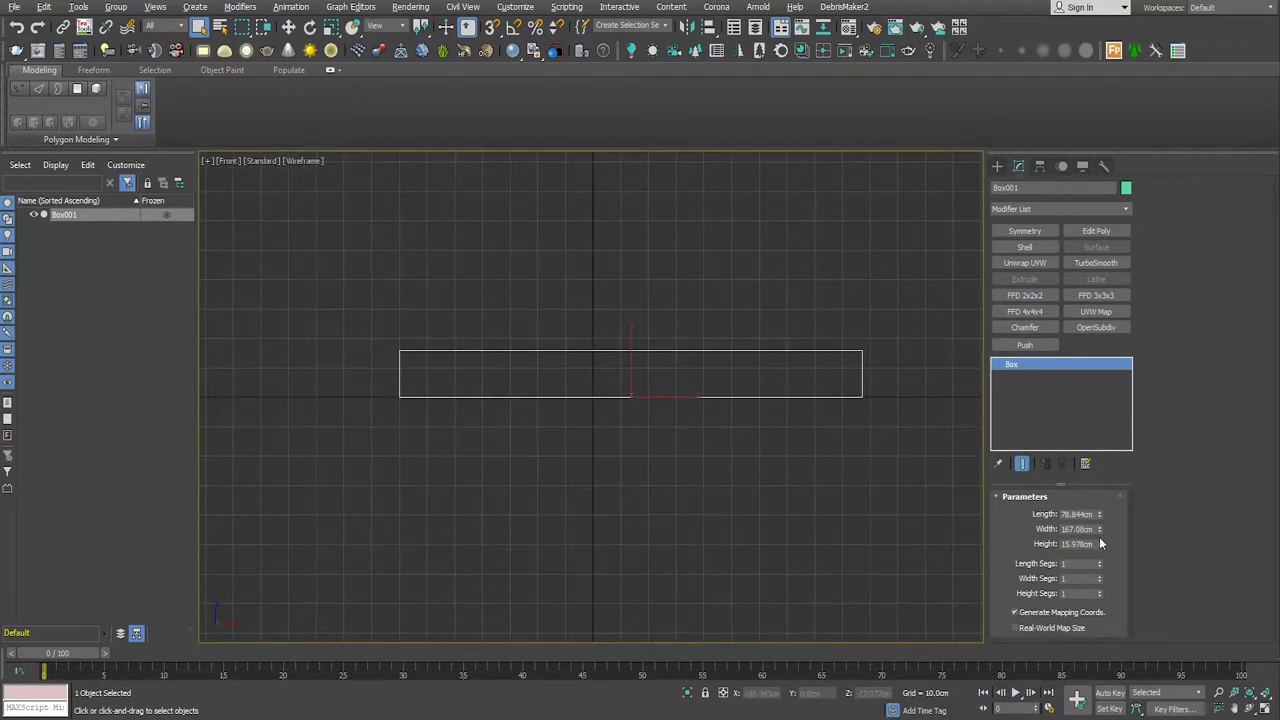
{"action": "left_click_drag", "start_coordinate": [1100, 545], "coordinate": [1099, 541]}
{"action": "key", "text": "alt+w"}
{"action": "key", "text": "alt+w"}
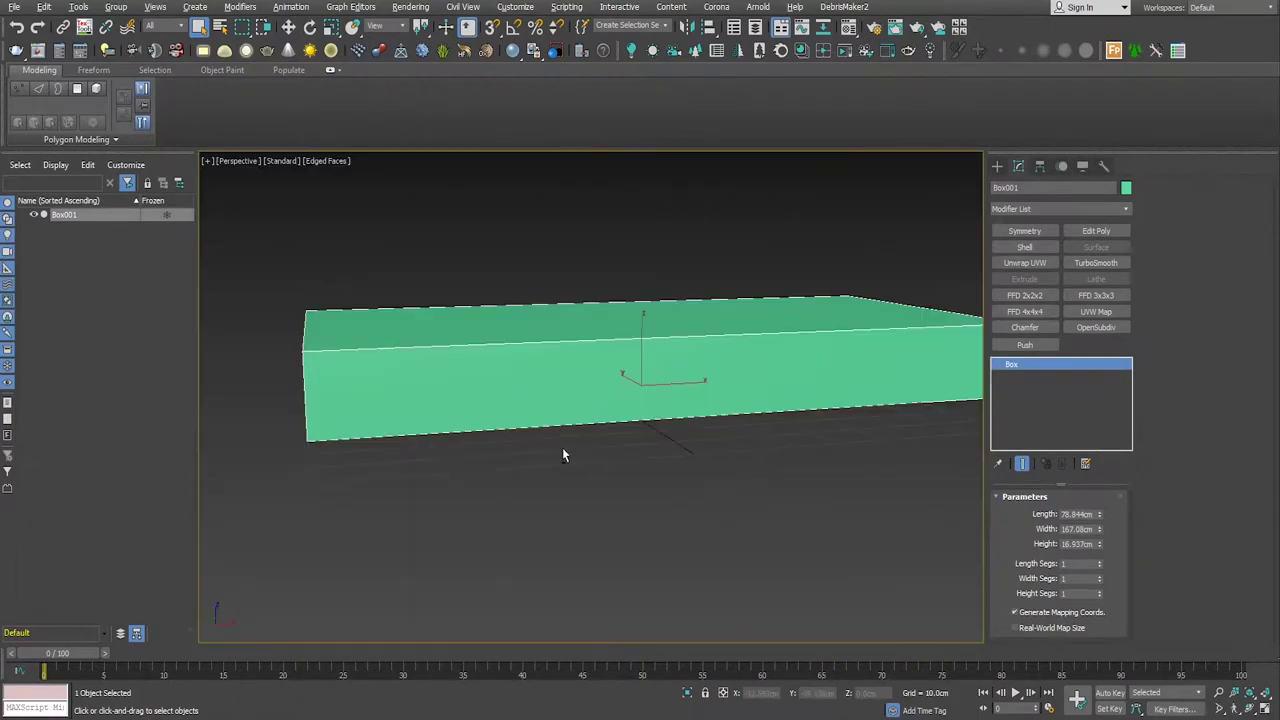
{"action": "mouse_move", "coordinate": [562, 455]}
{"action": "middle_mouse_down", "text": "alt"}
{"action": "mouse_move", "coordinate": [677, 437]}
{"action": "mouse_move", "coordinate": [541, 453]}
{"action": "mouse_move", "coordinate": [449, 443]}
{"action": "mouse_move", "coordinate": [617, 454]}
{"action": "mouse_move", "coordinate": [602, 449]}
{"action": "middle_mouse_up", "text": "alt"}
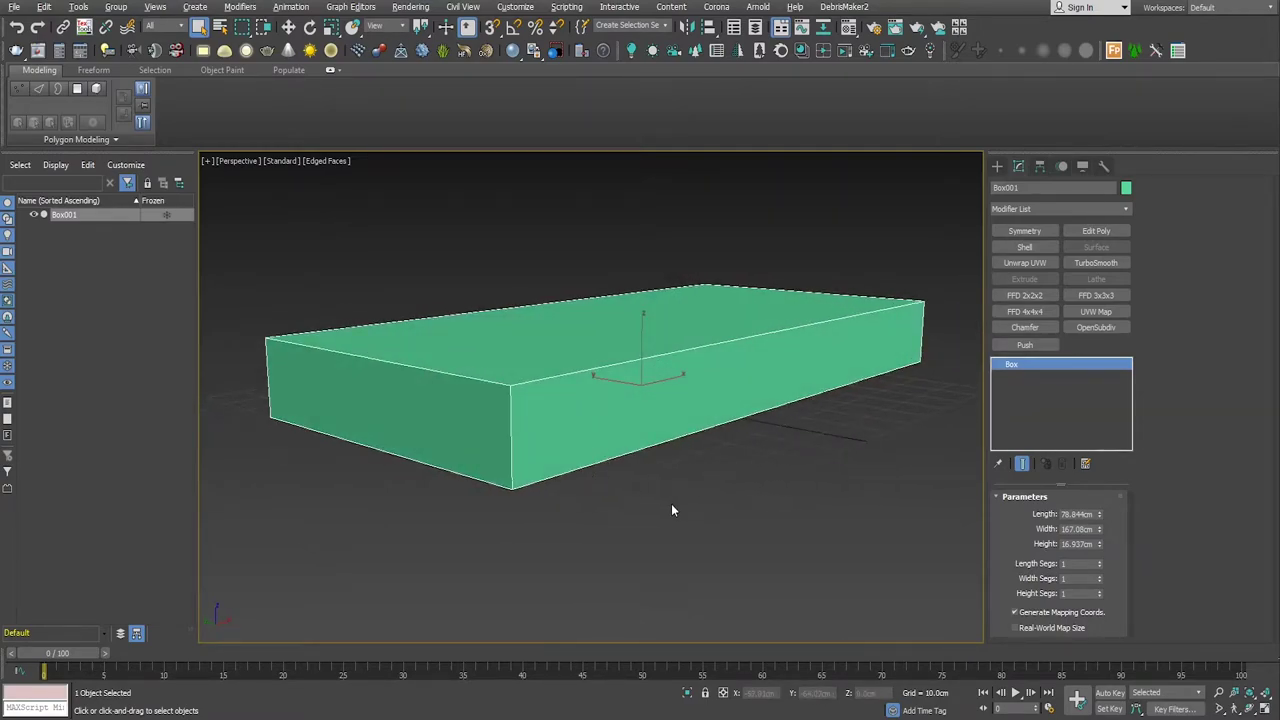
{"action": "mouse_move", "coordinate": [673, 506]}
{"action": "middle_mouse_down", "text": "alt"}
{"action": "mouse_move", "coordinate": [606, 497]}
{"action": "mouse_move", "coordinate": [598, 506]}
{"action": "mouse_move", "coordinate": [613, 512]}
{"action": "middle_mouse_up", "text": "alt"}
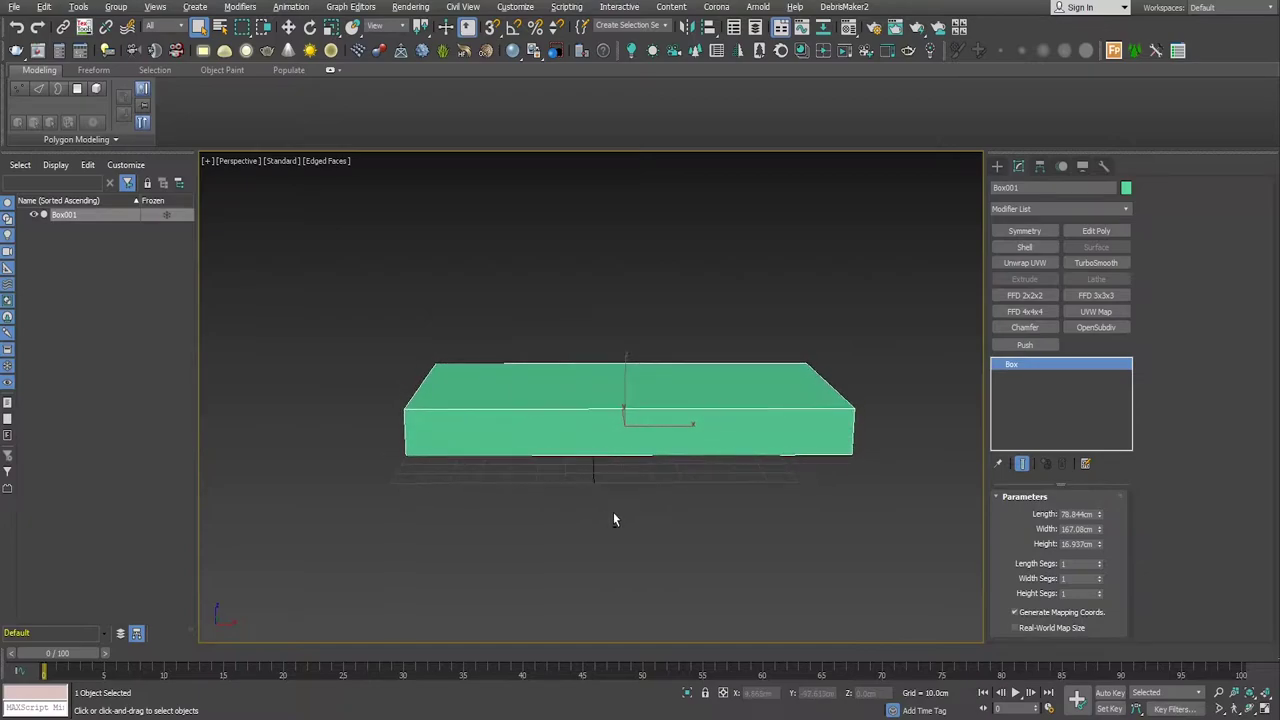
{"action": "key", "text": "w"}
{"action": "mouse_move", "coordinate": [677, 423]}
{"action": "left_mouse_down"}
{"action": "mouse_move", "coordinate": [652, 428]}
{"action": "mouse_move", "coordinate": [661, 443]}
{"action": "left_mouse_up"}
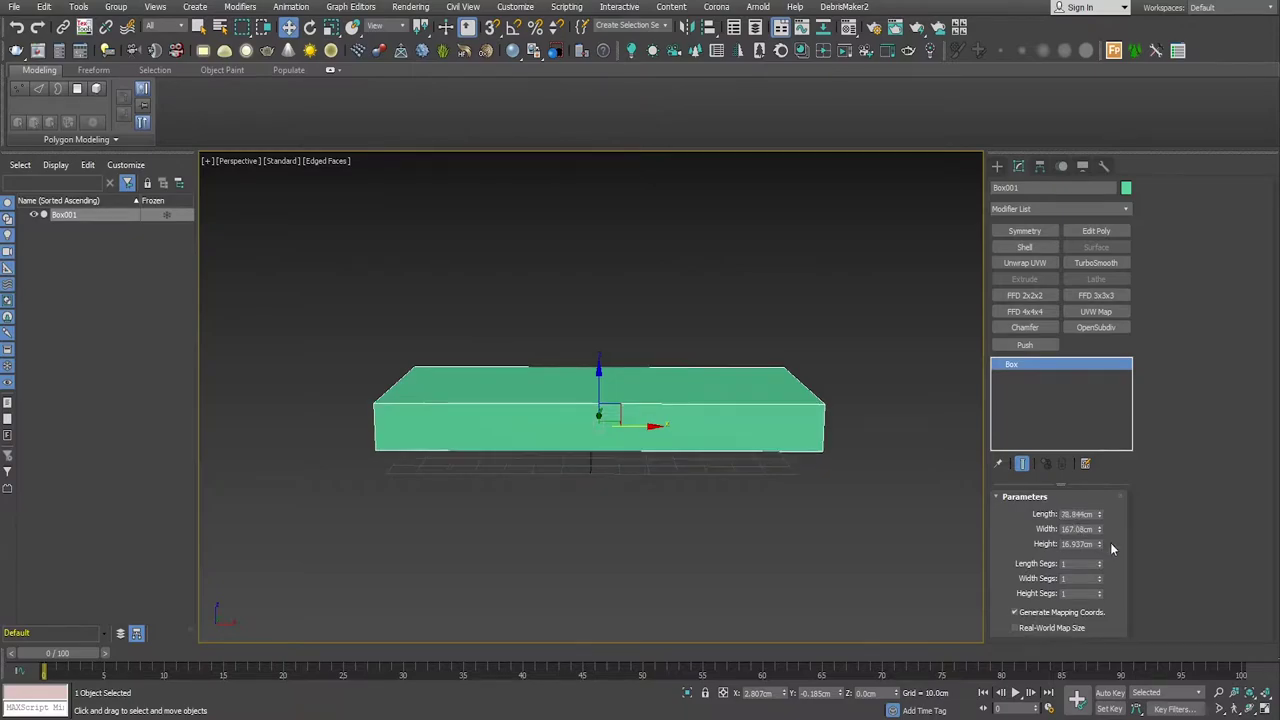
Step: Widen Box001 to 192.141 cm and maximize the Front viewport
{"action": "left_click_drag", "start_coordinate": [1099, 529], "coordinate": [1098, 513]}
{"action": "mouse_move", "coordinate": [860, 517]}
{"action": "middle_mouse_down", "text": "alt"}
{"action": "mouse_move", "coordinate": [877, 514]}
{"action": "mouse_move", "coordinate": [754, 490]}
{"action": "middle_mouse_up", "text": "alt"}
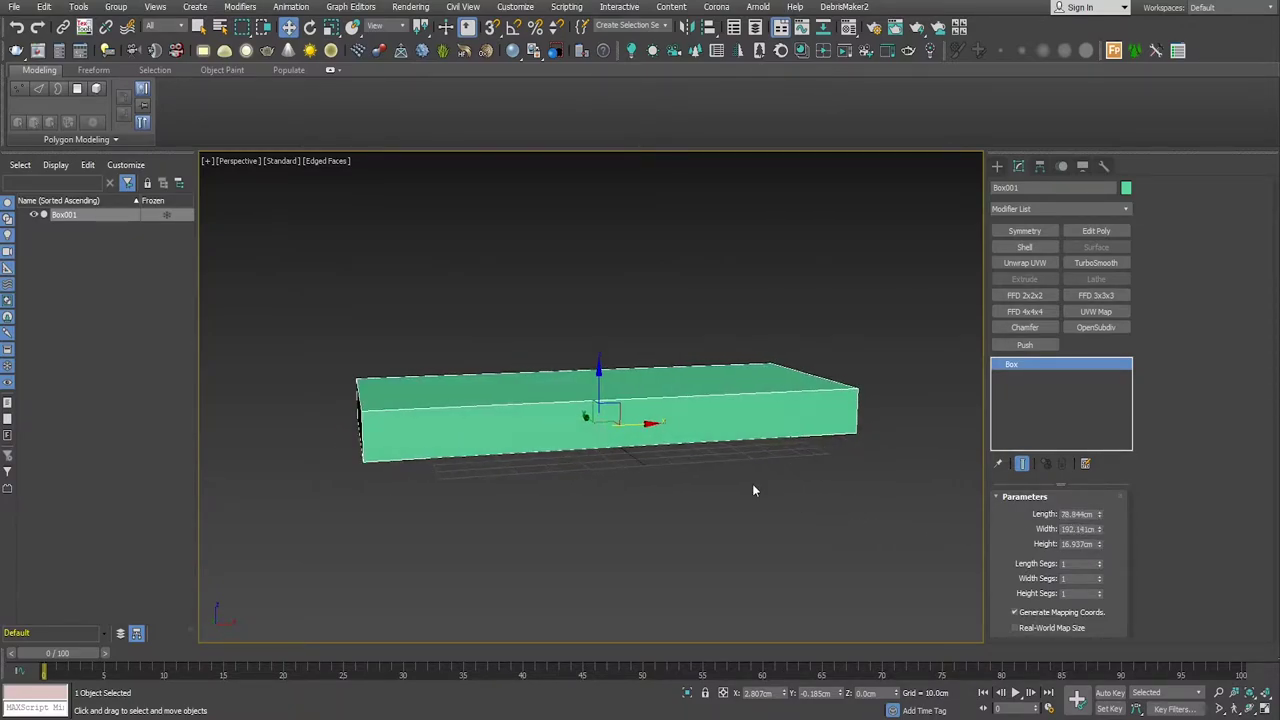
{"action": "key", "text": "alt+w"}
{"action": "right_click", "coordinate": [731, 284]}
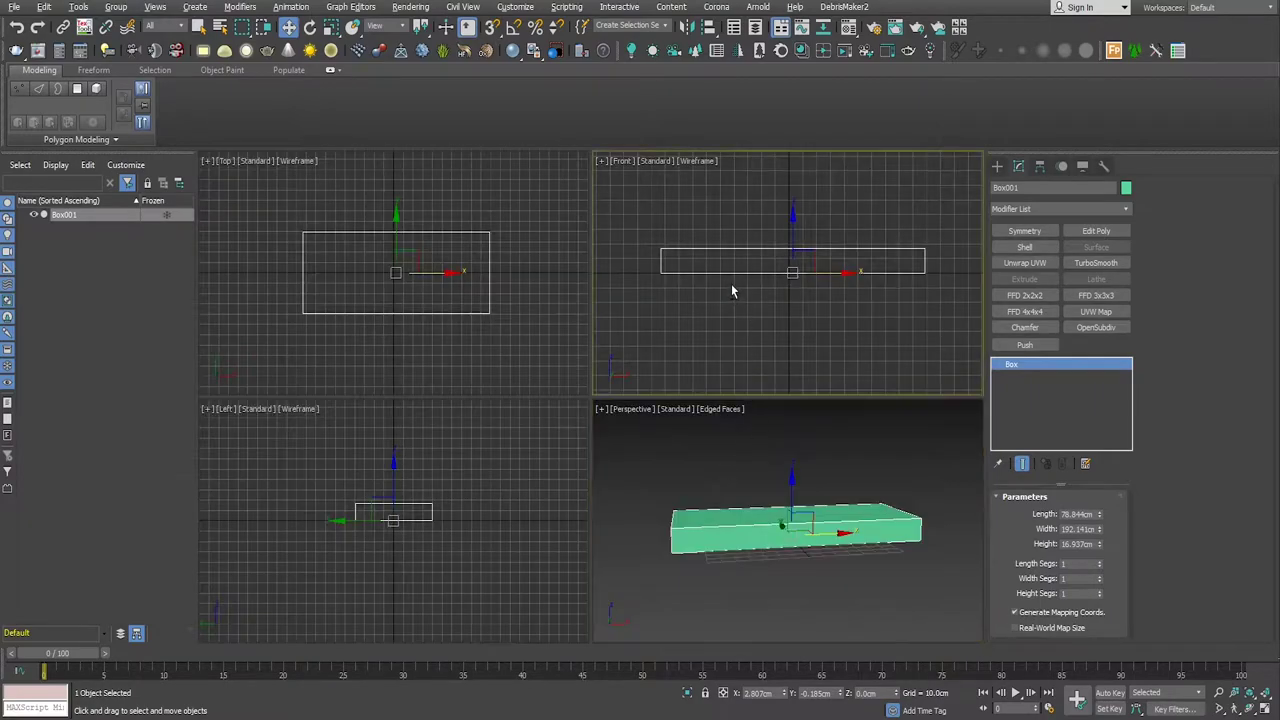
{"action": "key", "text": "alt+w"}
{"action": "scroll", "coordinate": [524, 445], "scroll_direction": "up", "scroll_amount": 2}
{"action": "scroll", "coordinate": [549, 447], "scroll_direction": "down", "scroll_amount": 2}
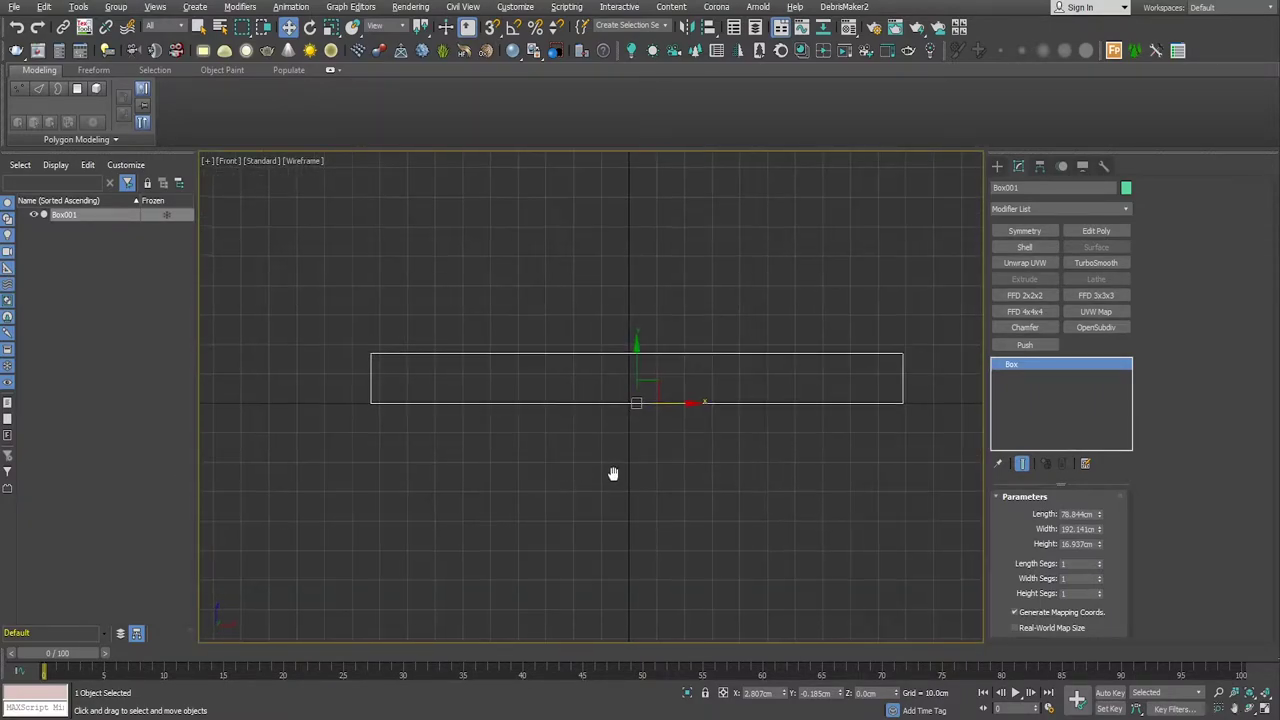
{"action": "left_click", "coordinate": [997, 167]}
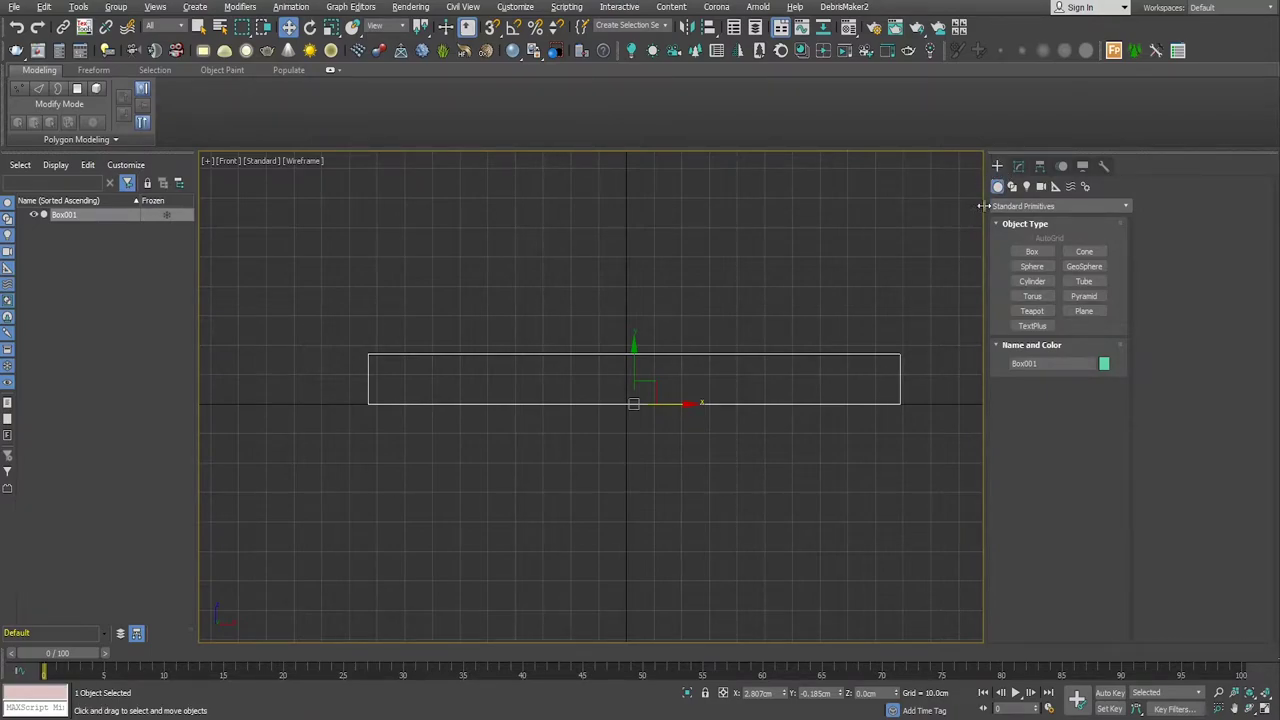
Step: Draw a 12-sided cylinder wheel at the body's left end in the Front view
{"action": "left_click", "coordinate": [1040, 300]}
{"action": "left_click", "coordinate": [1034, 282]}
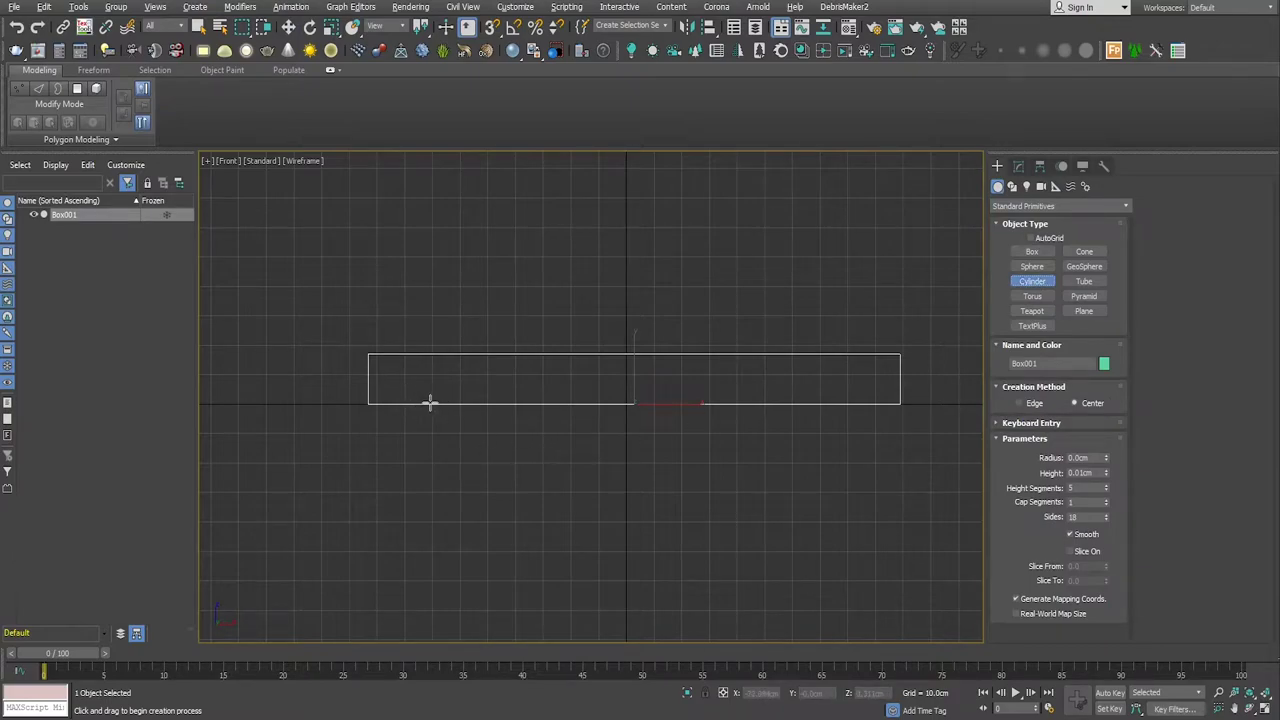
{"action": "left_click_drag", "start_coordinate": [433, 403], "coordinate": [420, 376]}
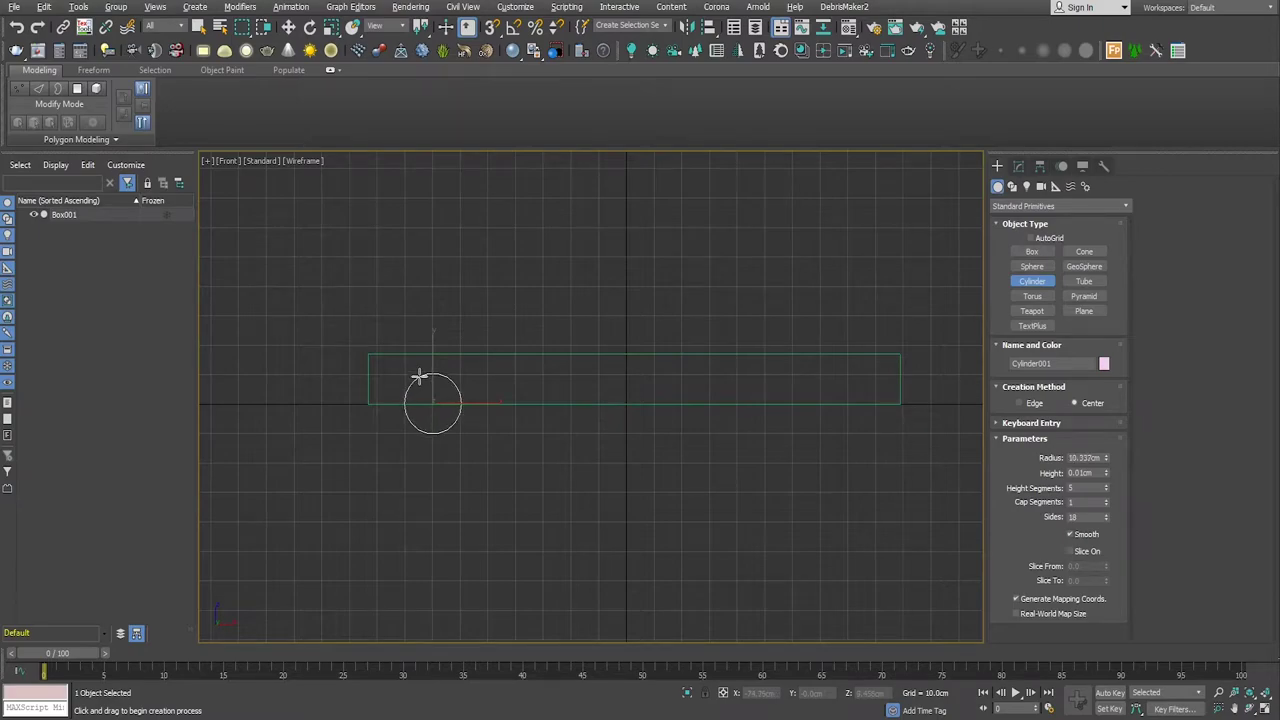
{"action": "left_click_drag", "start_coordinate": [420, 376], "coordinate": [420, 377]}
{"action": "right_click", "coordinate": [464, 426]}
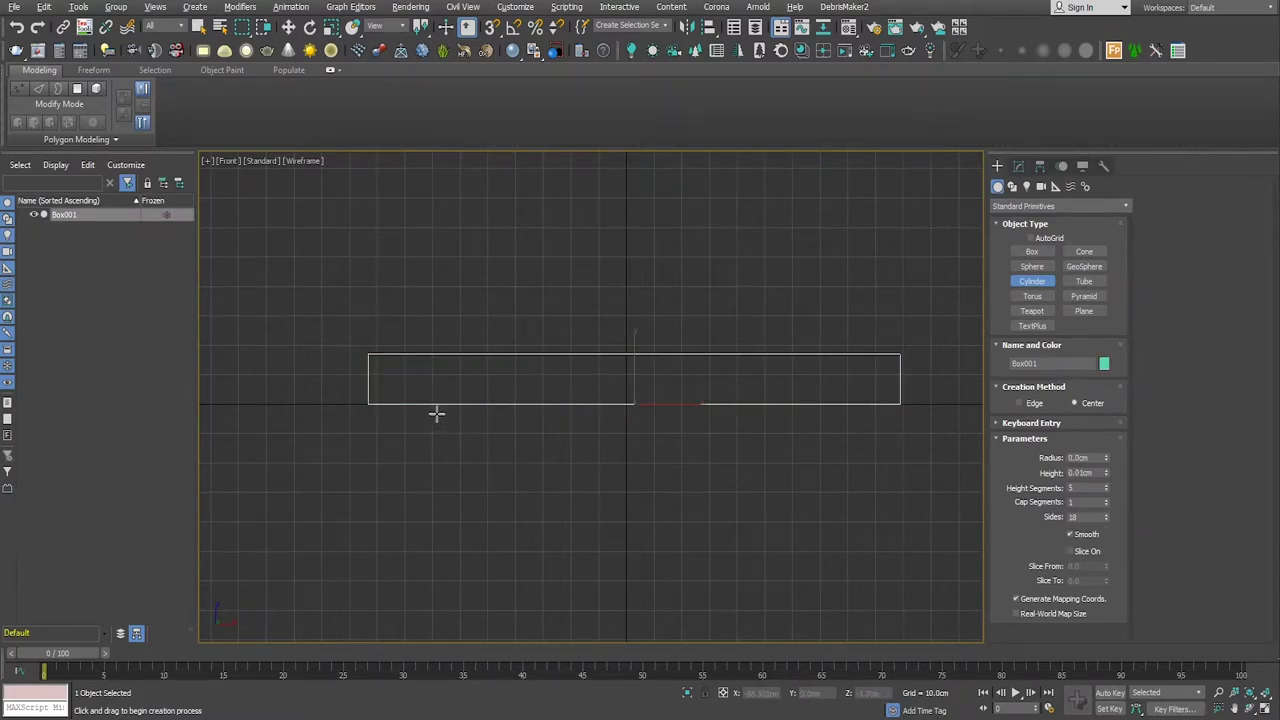
{"action": "left_click_drag", "start_coordinate": [433, 403], "coordinate": [420, 376]}
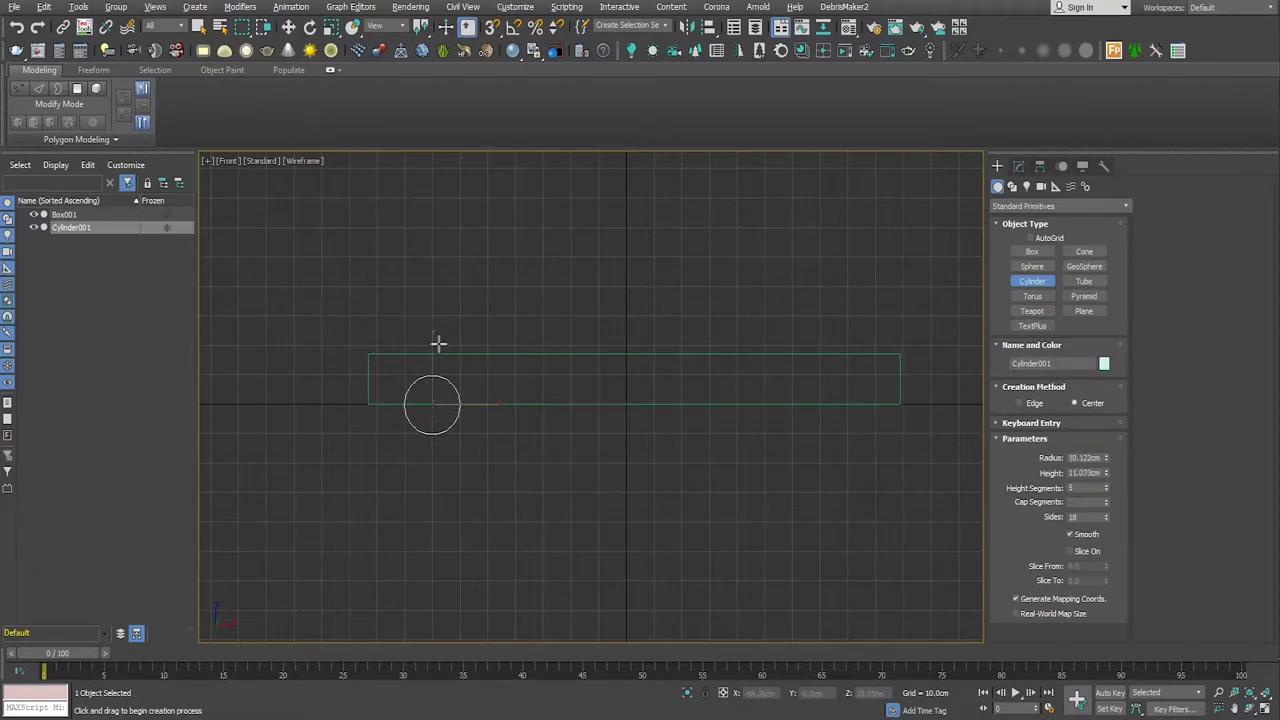
{"action": "left_click", "coordinate": [443, 280]}
Step: Stretch the wheel to 101.894 cm across the body, centre it, and use 1 height segment
{"action": "key", "text": "alt+w"}
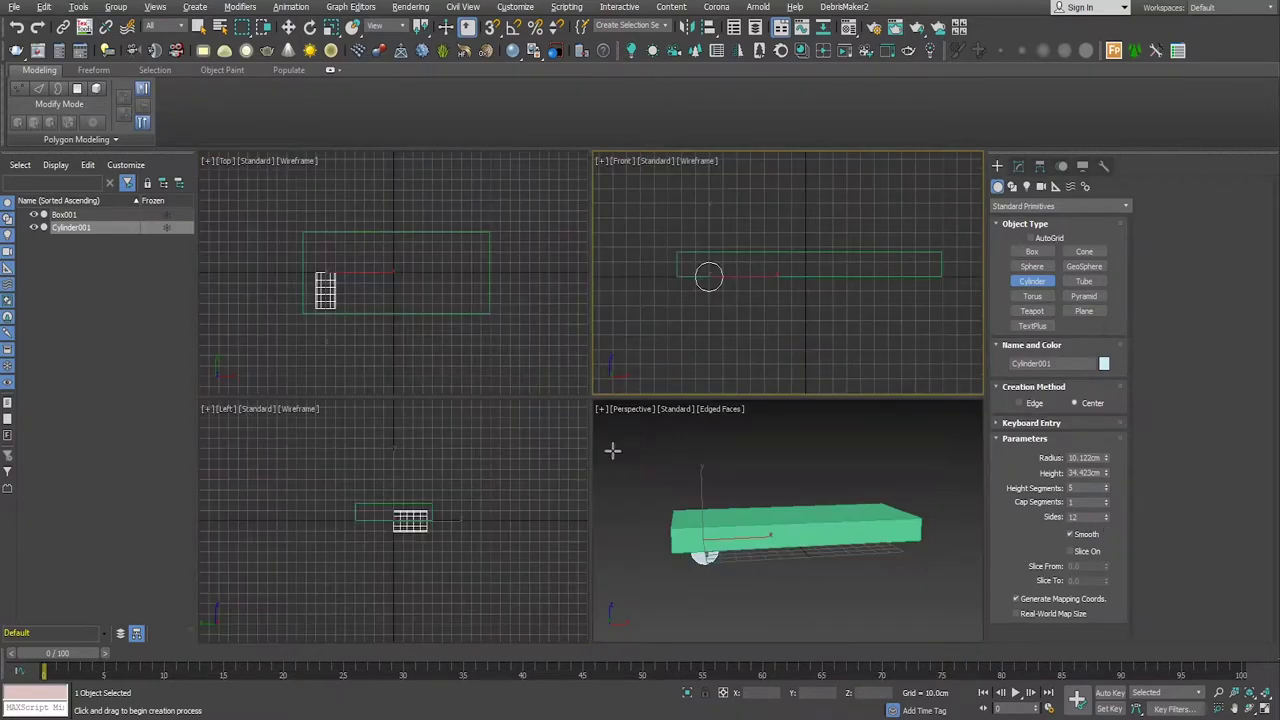
{"action": "right_click", "coordinate": [414, 520]}
{"action": "key", "text": "alt+w"}
{"action": "left_click_drag", "start_coordinate": [1107, 472], "coordinate": [1105, 440]}
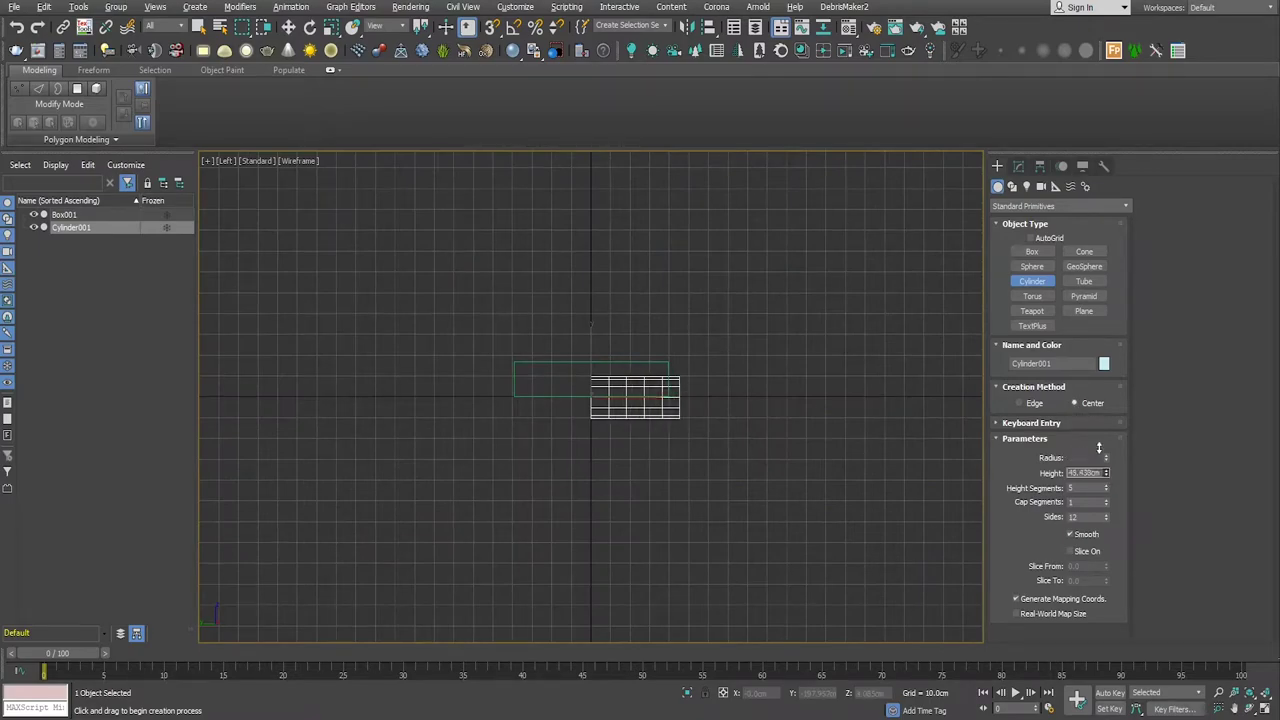
{"action": "key", "text": "w"}
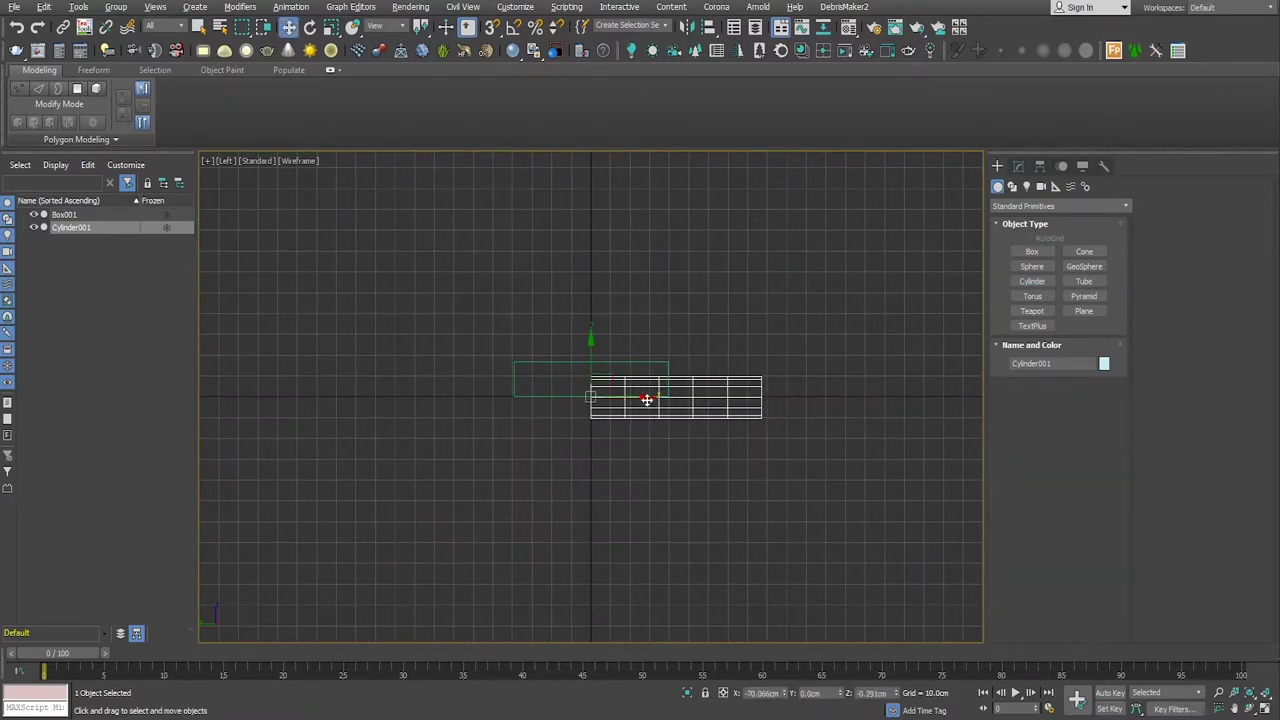
{"action": "left_click_drag", "start_coordinate": [647, 400], "coordinate": [559, 378]}
{"action": "left_click", "coordinate": [1019, 167]}
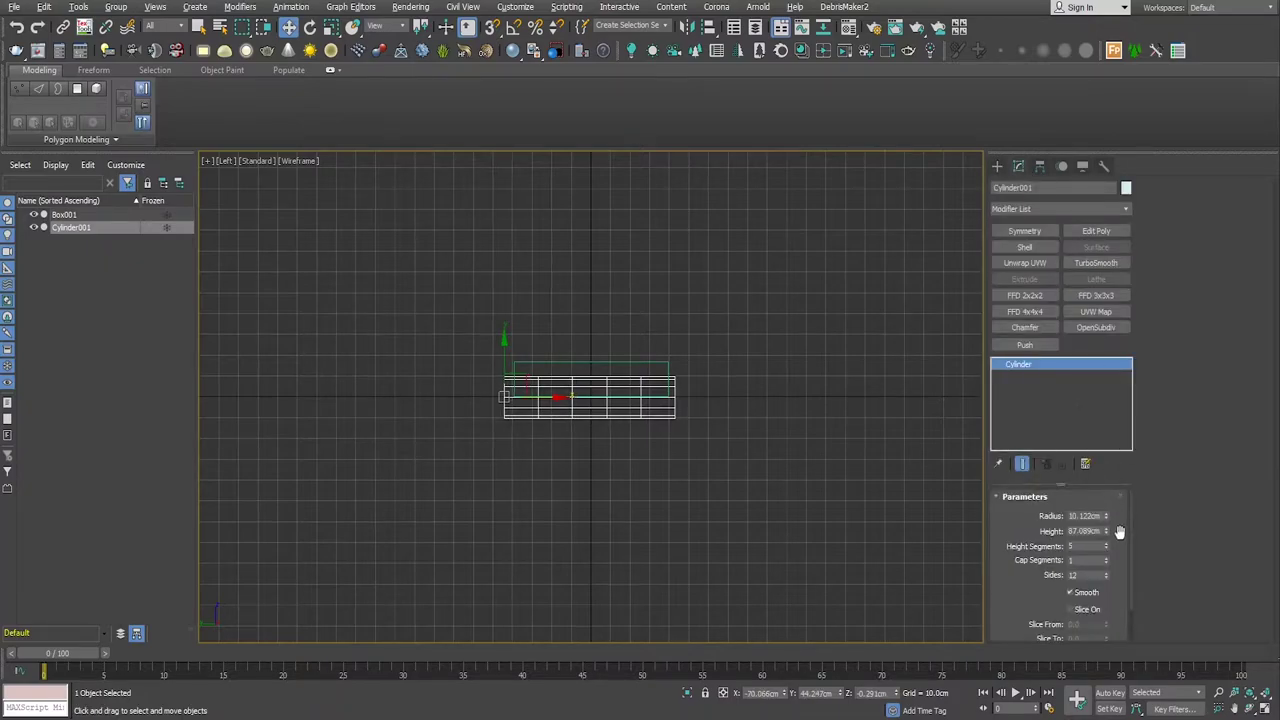
{"action": "left_click_drag", "start_coordinate": [1108, 526], "coordinate": [1109, 513]}
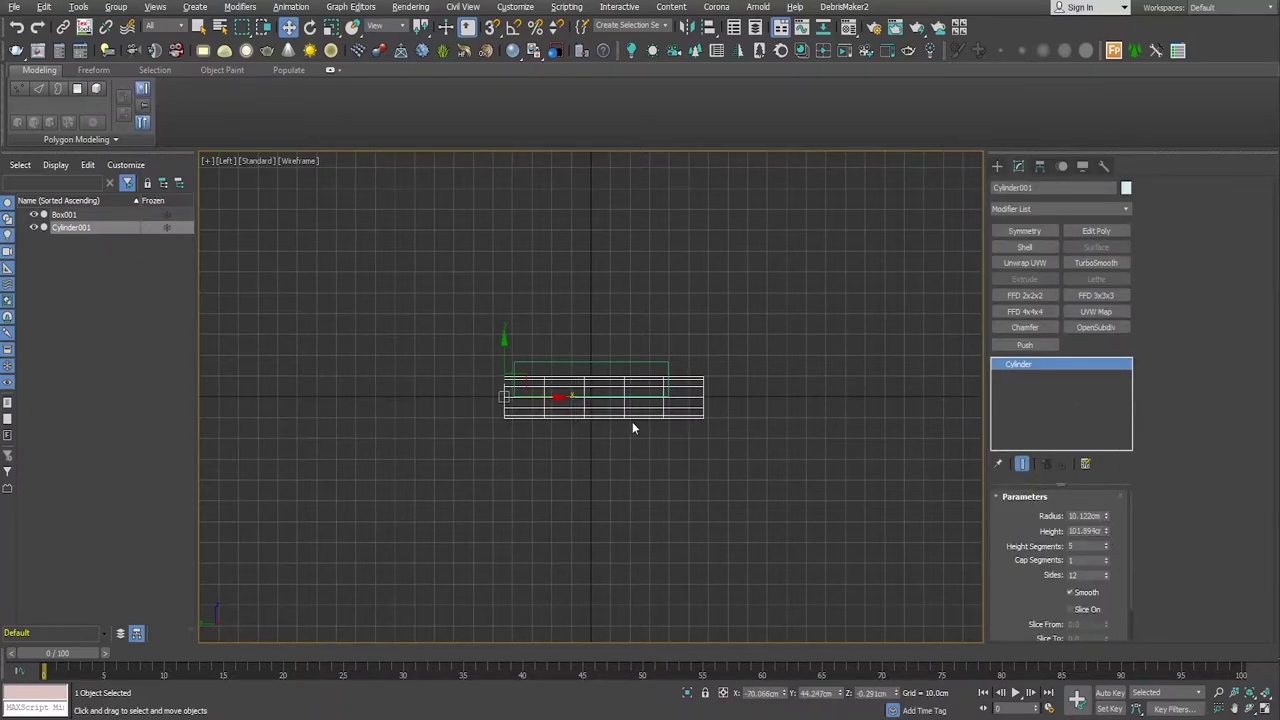
{"action": "left_click_drag", "start_coordinate": [556, 397], "coordinate": [546, 397]}
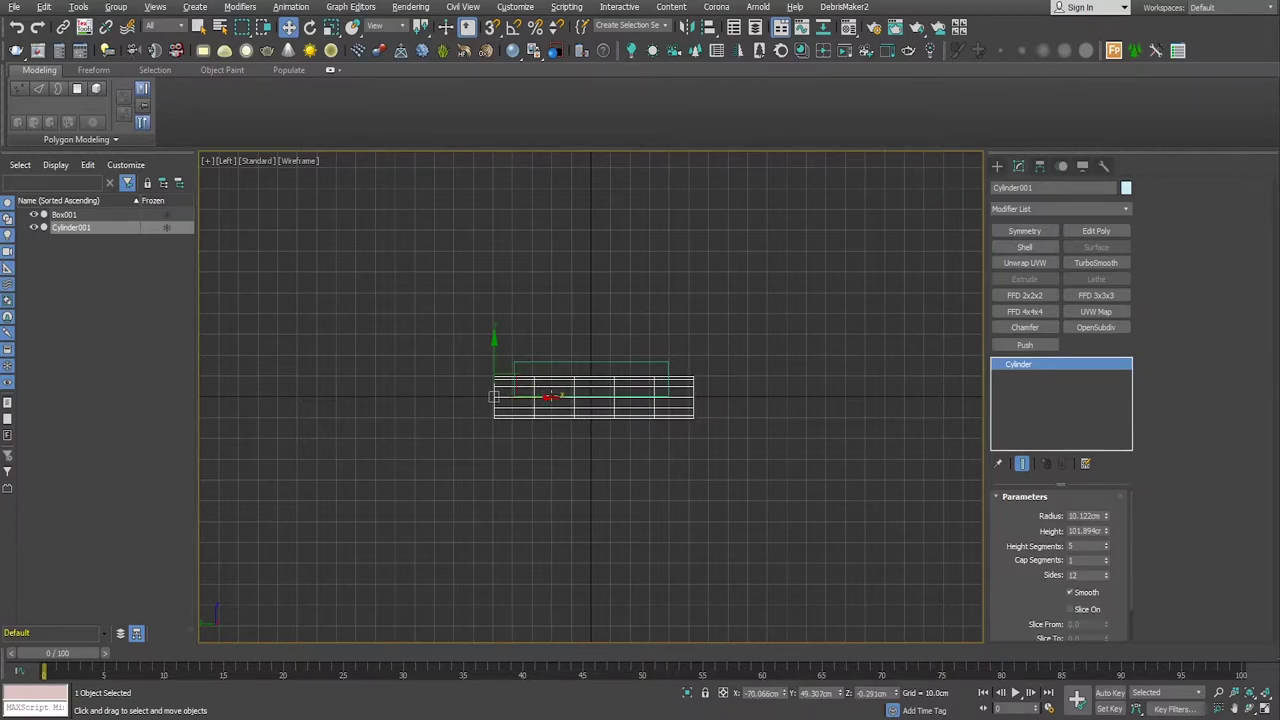
{"action": "left_click", "coordinate": [1106, 549]}
{"action": "key", "text": "alt+w"}
{"action": "key", "text": "alt+w"}
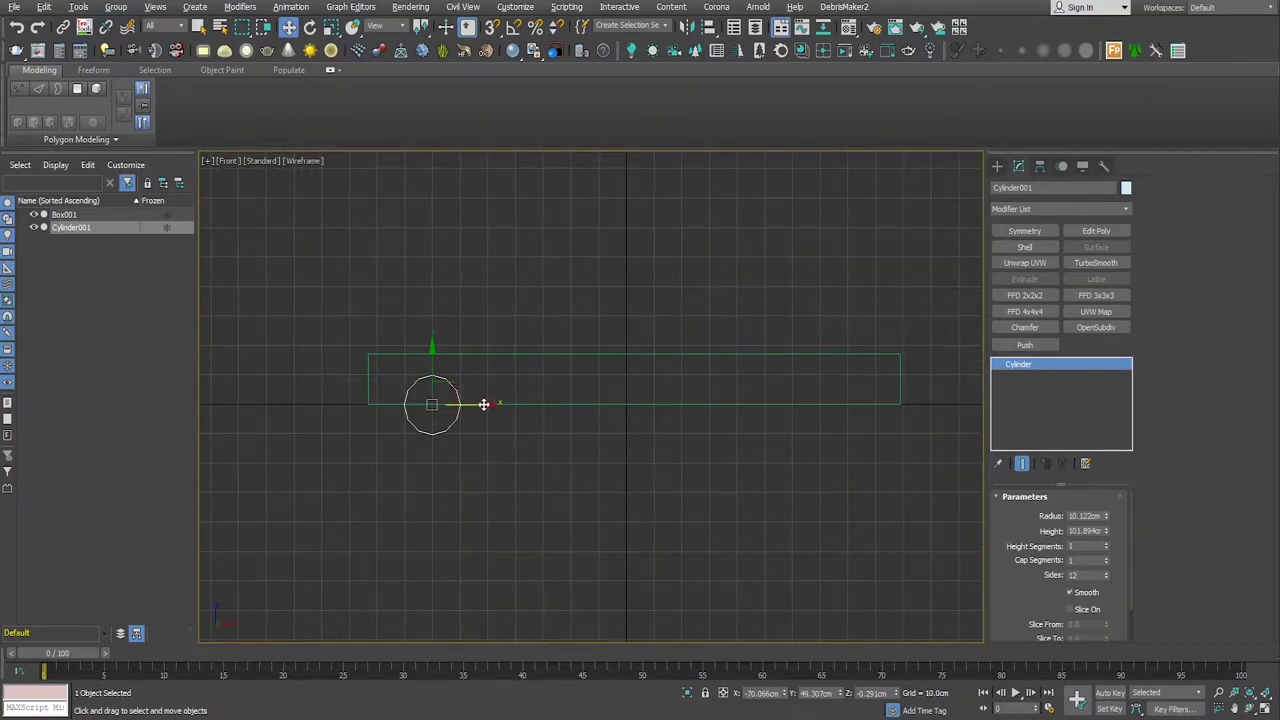
Step: Shift-drag an Instance copy of the wheel, Cylinder002, to the body's right end
{"action": "mouse_move", "coordinate": [483, 404]}
{"action": "left_mouse_down", "text": "shift"}
{"action": "mouse_move", "coordinate": [900, 419]}
{"action": "mouse_move", "coordinate": [886, 420]}
{"action": "left_mouse_up", "text": "shift"}
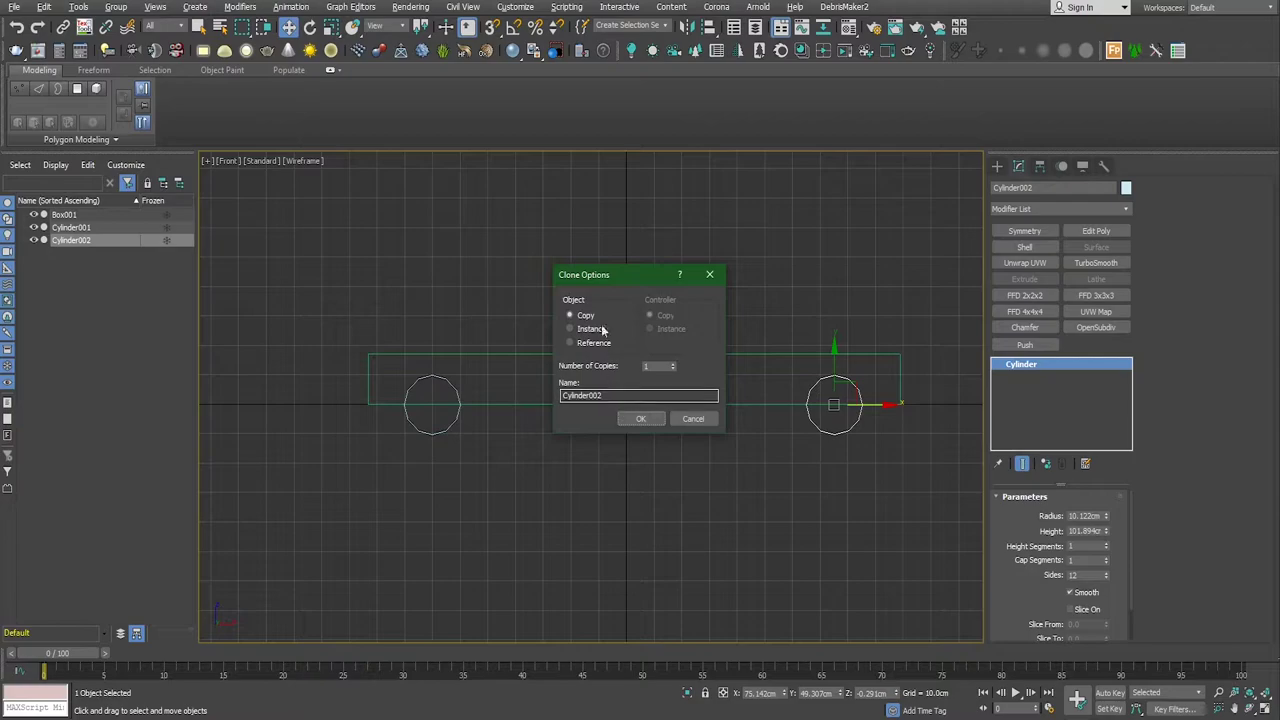
{"action": "left_click", "coordinate": [591, 328]}
{"action": "left_click", "coordinate": [641, 418]}
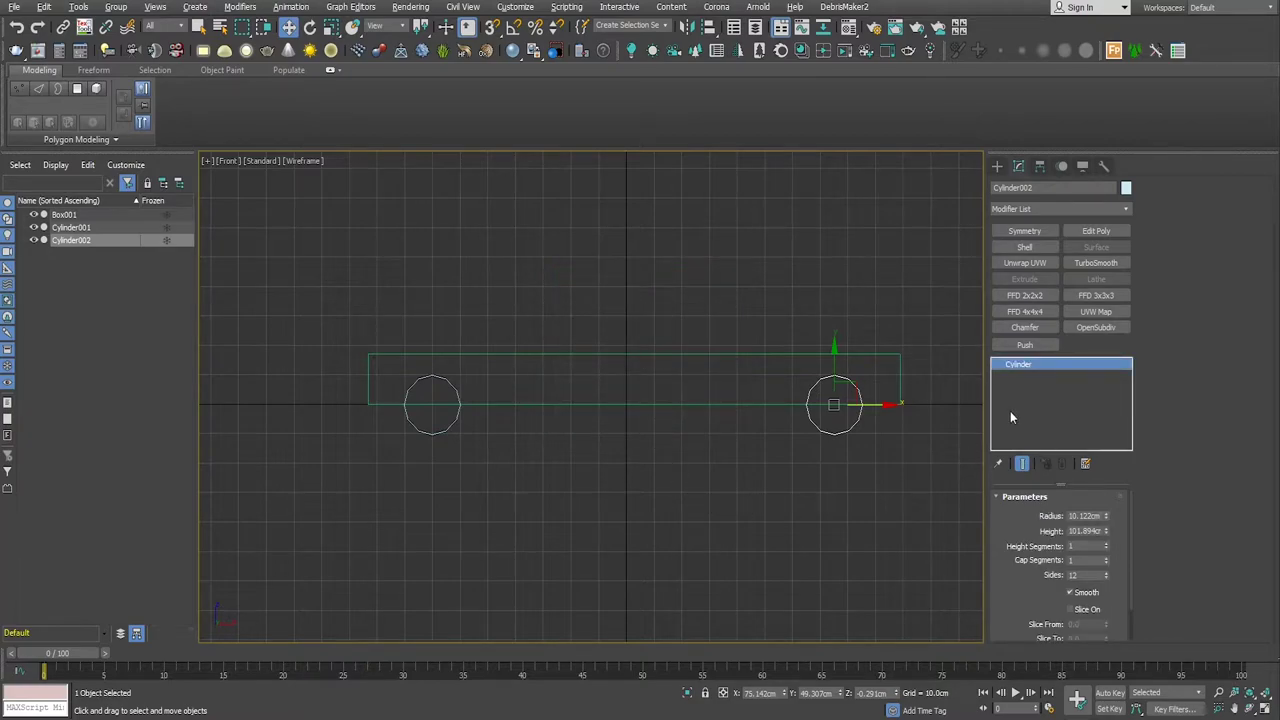
{"action": "left_click", "coordinate": [997, 166]}
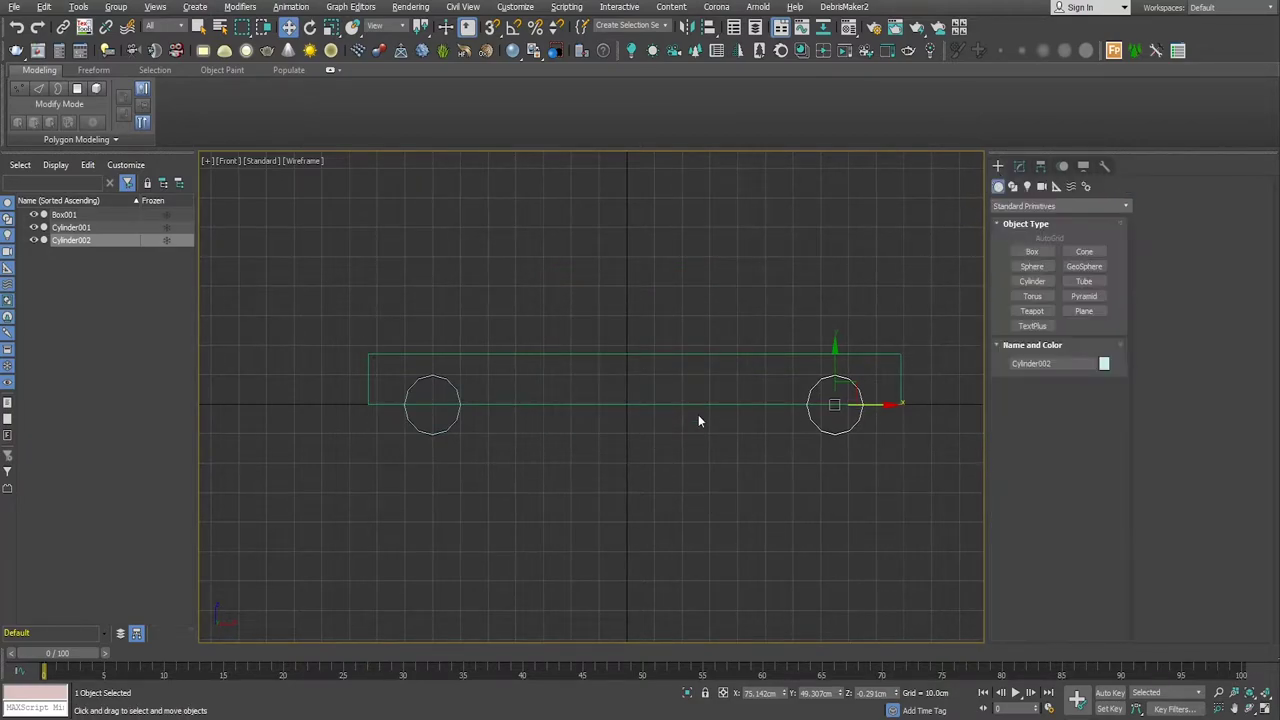
Step: ProBoolean-subtract Cylinder002 and Cylinder001 from Box001 to carve the wheel arches
{"action": "left_click", "coordinate": [712, 355]}
{"action": "left_click", "coordinate": [1020, 206]}
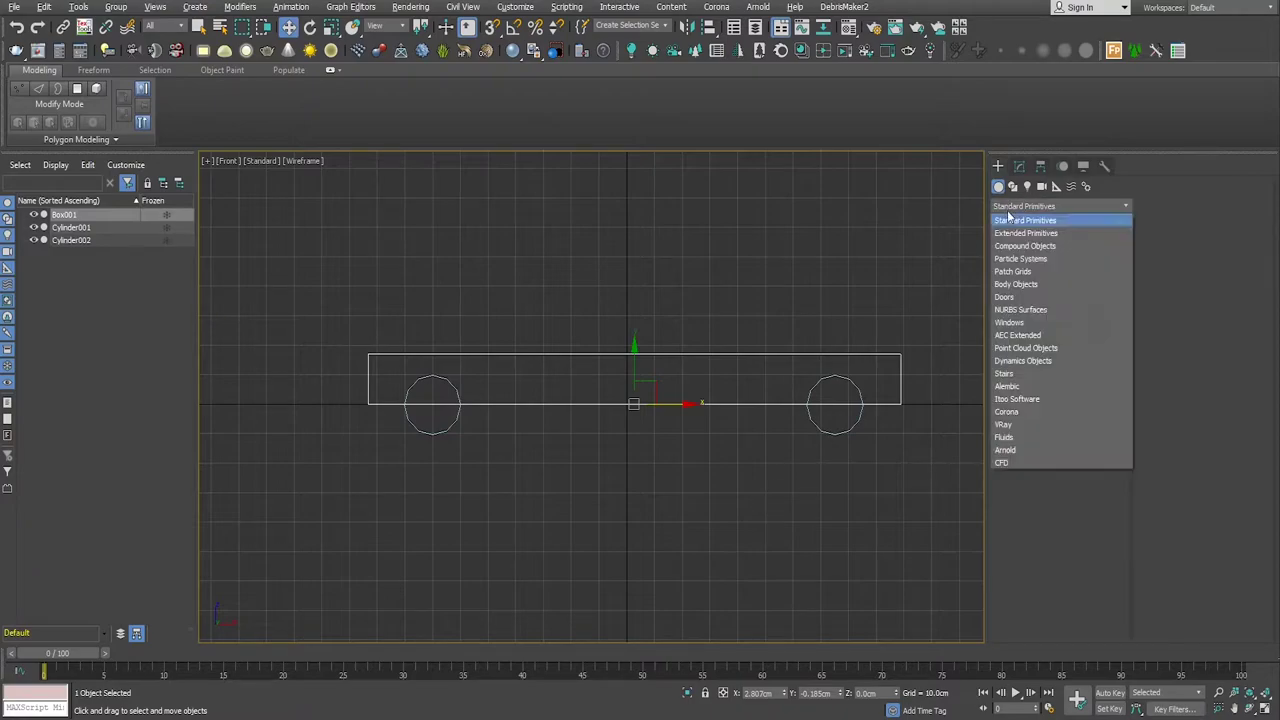
{"action": "left_click", "coordinate": [1017, 250]}
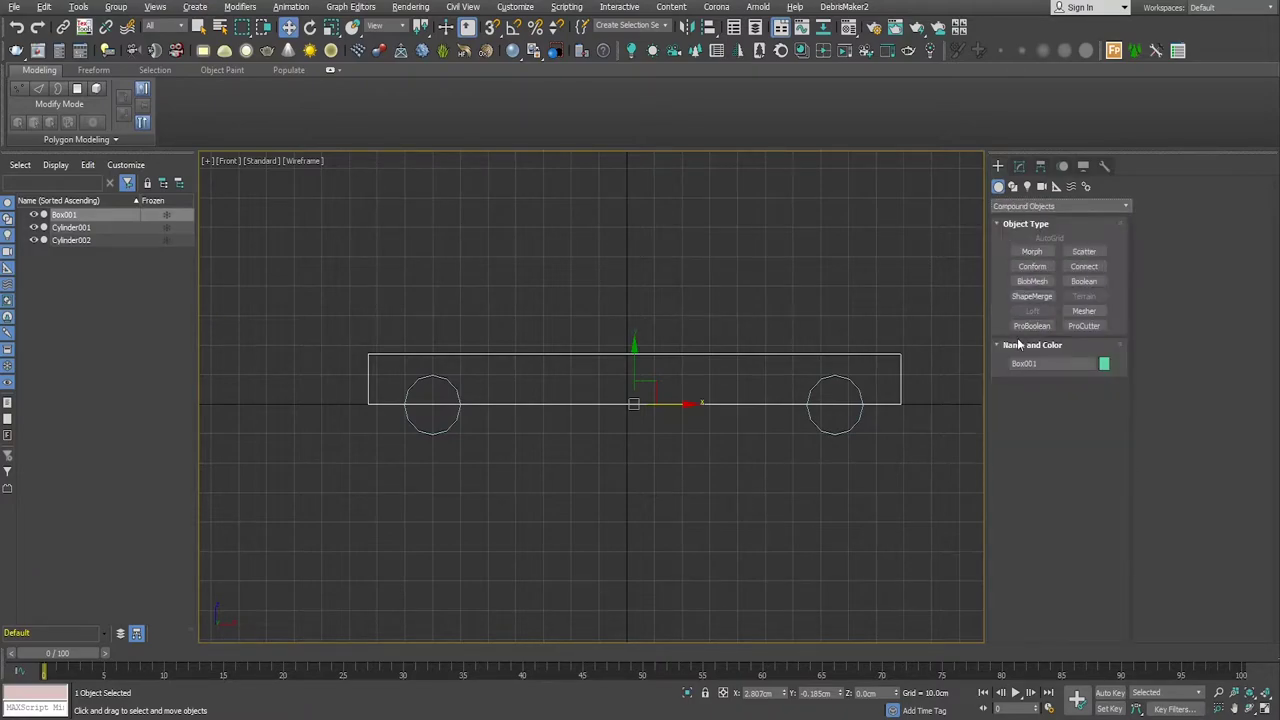
{"action": "left_click", "coordinate": [1028, 327]}
{"action": "left_click", "coordinate": [1050, 403]}
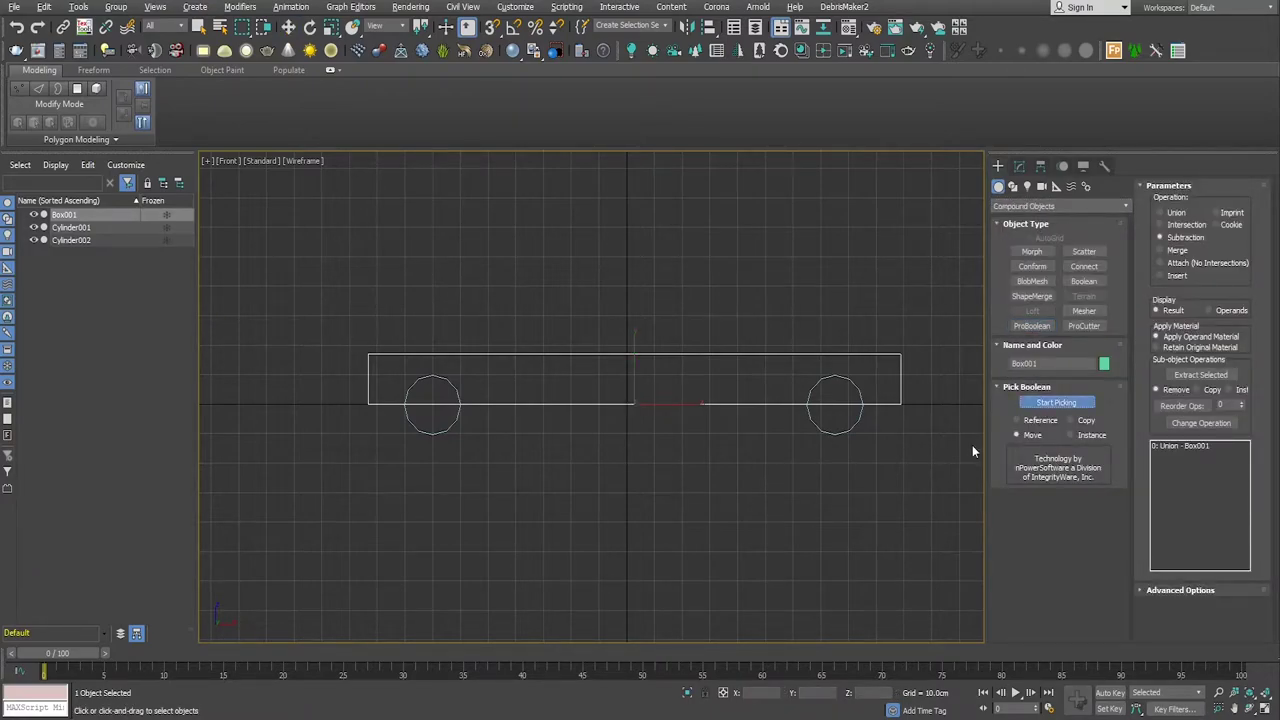
{"action": "left_click", "coordinate": [835, 433]}
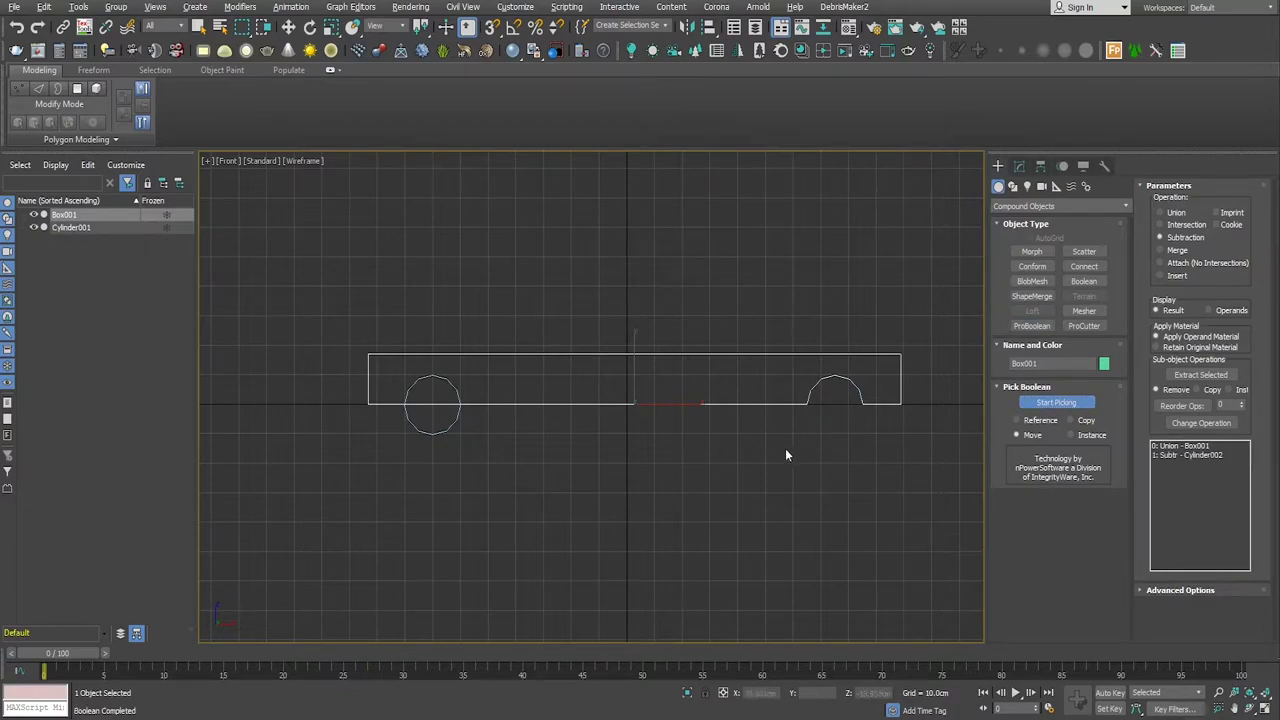
{"action": "left_click", "coordinate": [440, 432]}
{"action": "left_click", "coordinate": [1050, 403]}
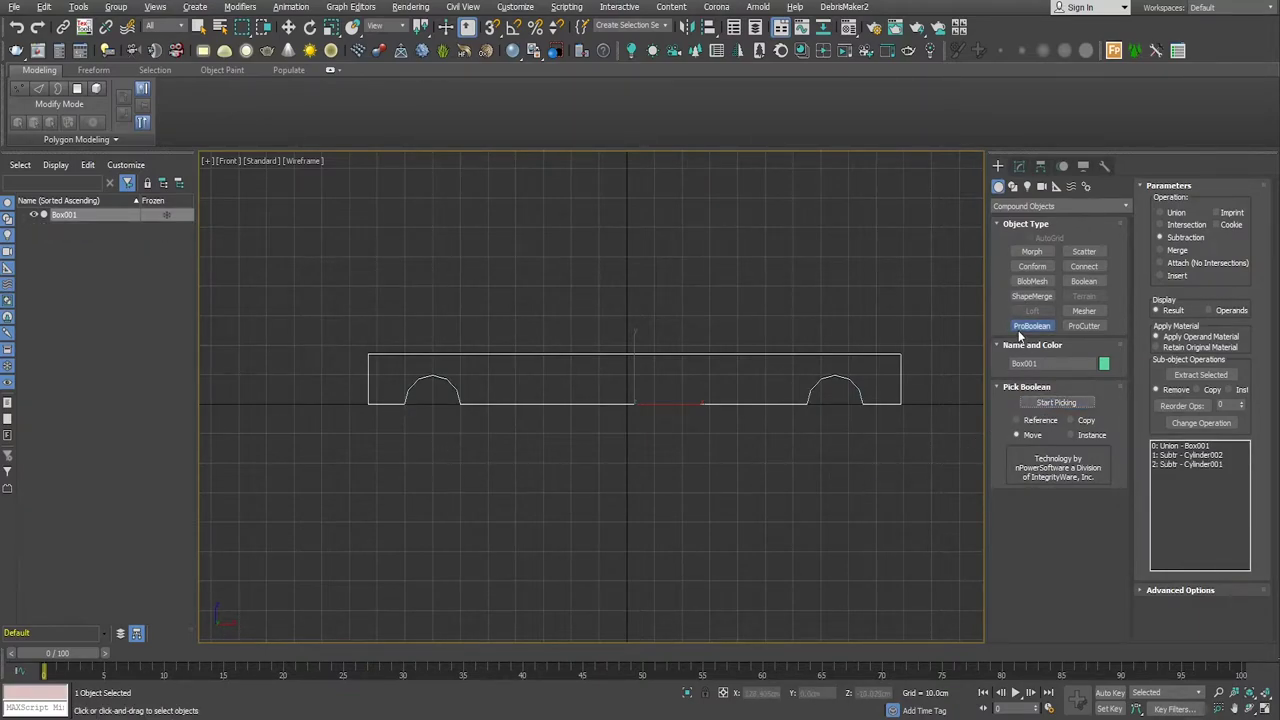
Step: Collapse the ProBoolean result to an Editable Poly
{"action": "key", "text": "w"}
{"action": "left_click", "coordinate": [1019, 166]}
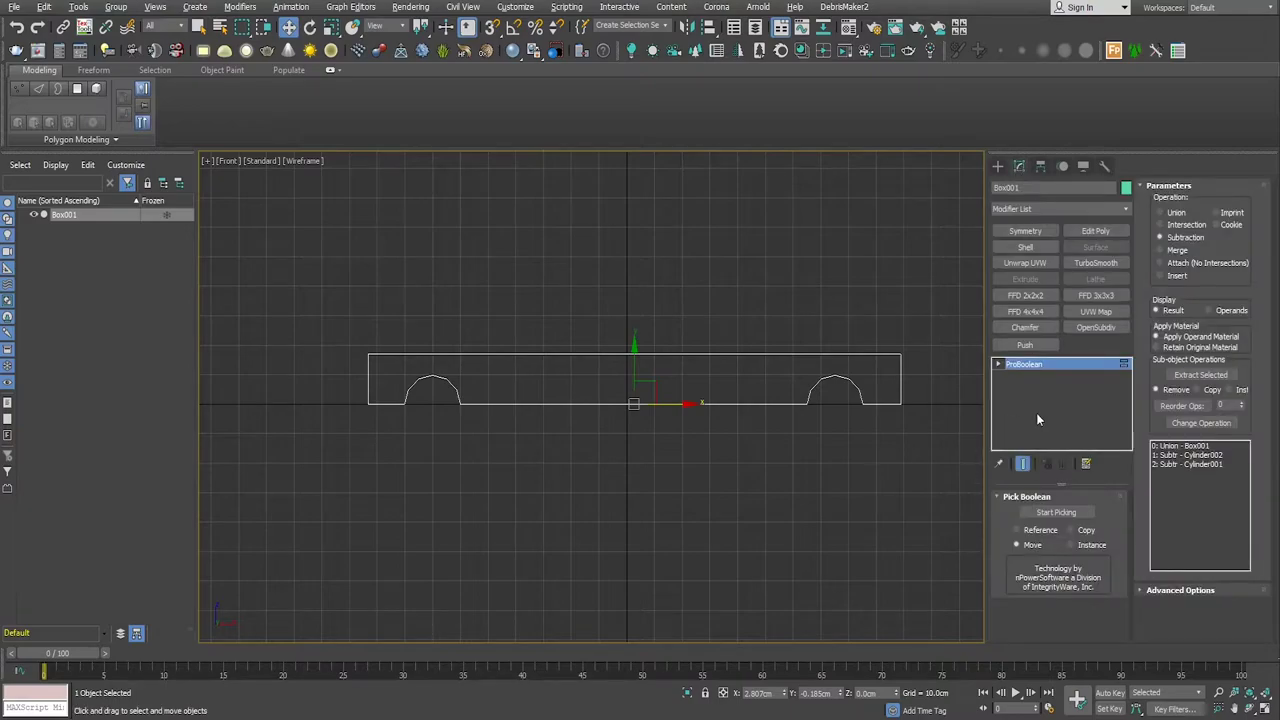
{"action": "right_click", "coordinate": [1040, 386]}
{"action": "left_click", "coordinate": [1050, 477]}
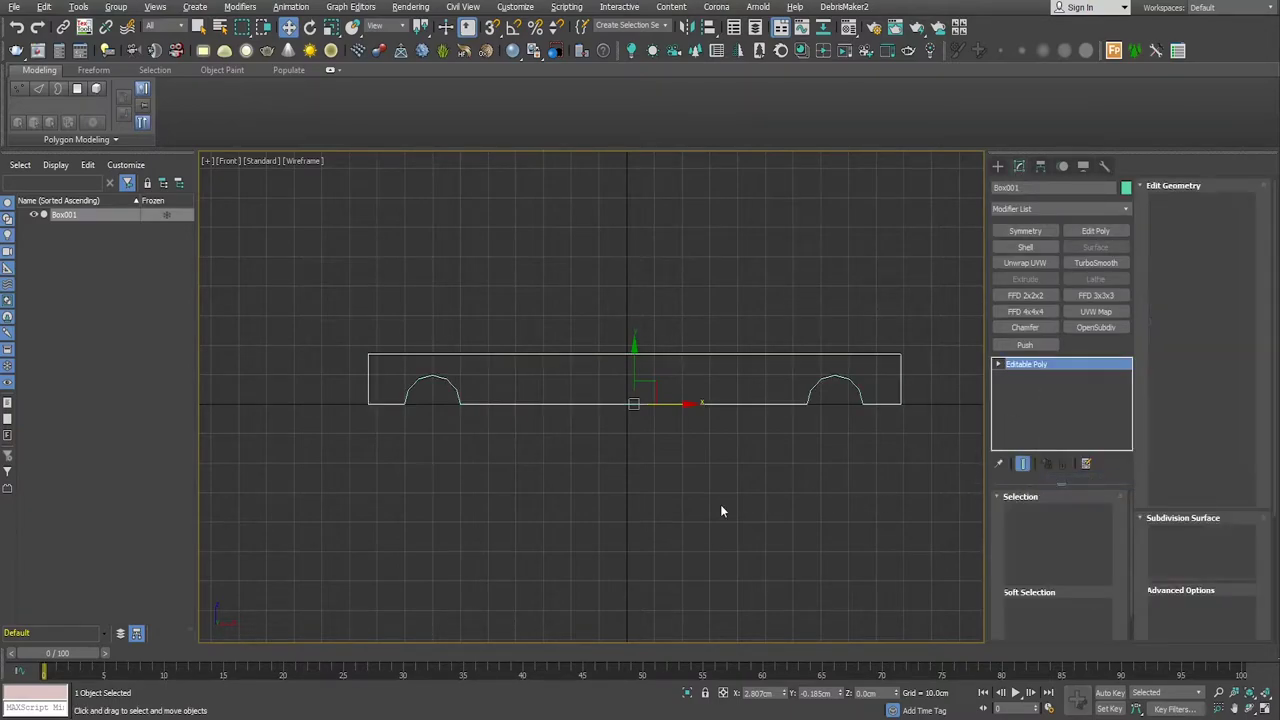
Step: In Edge mode, select the front and back top edges of the car body
{"action": "key", "text": "alt+w"}
{"action": "key", "text": "alt+w"}
{"action": "mouse_move", "coordinate": [580, 549]}
{"action": "middle_mouse_down", "text": "alt"}
{"action": "mouse_move", "coordinate": [704, 509]}
{"action": "mouse_move", "coordinate": [549, 517]}
{"action": "mouse_move", "coordinate": [594, 517]}
{"action": "mouse_move", "coordinate": [583, 532]}
{"action": "mouse_move", "coordinate": [574, 522]}
{"action": "middle_mouse_up", "text": "alt"}
{"action": "scroll", "coordinate": [559, 516], "scroll_direction": "up", "scroll_amount": 3}
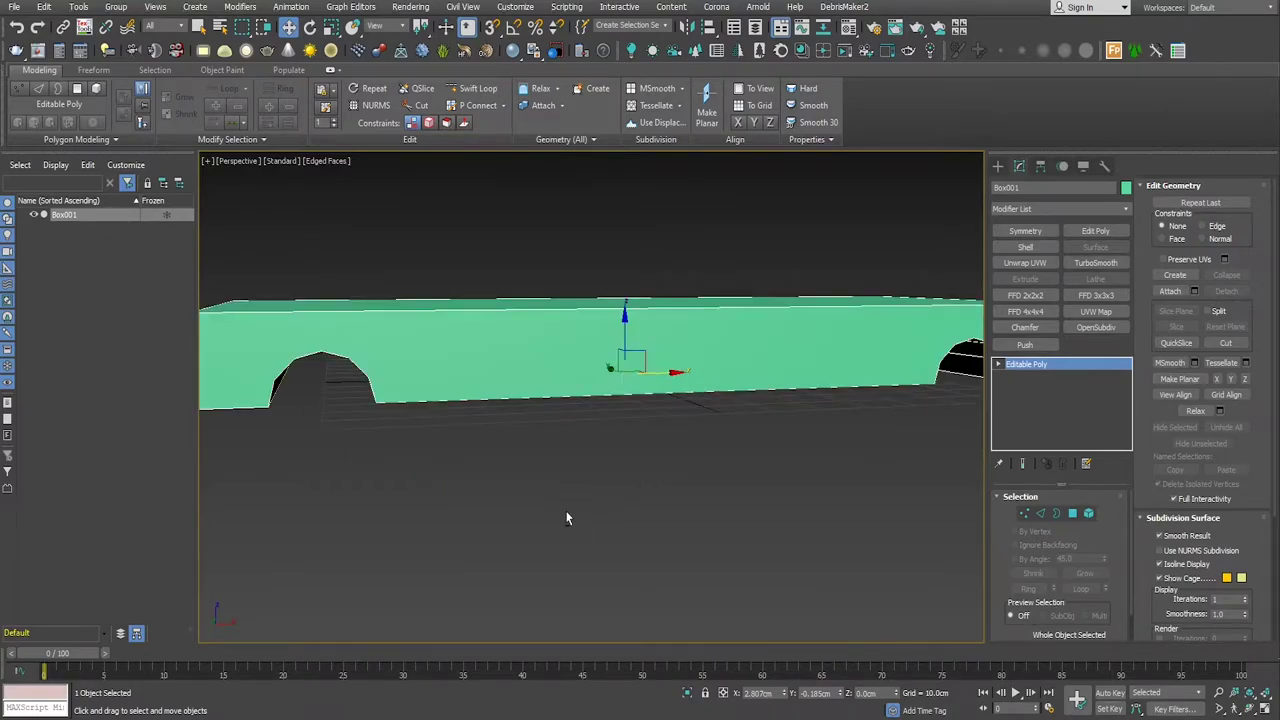
{"action": "scroll", "coordinate": [565, 518], "scroll_direction": "down", "scroll_amount": 3}
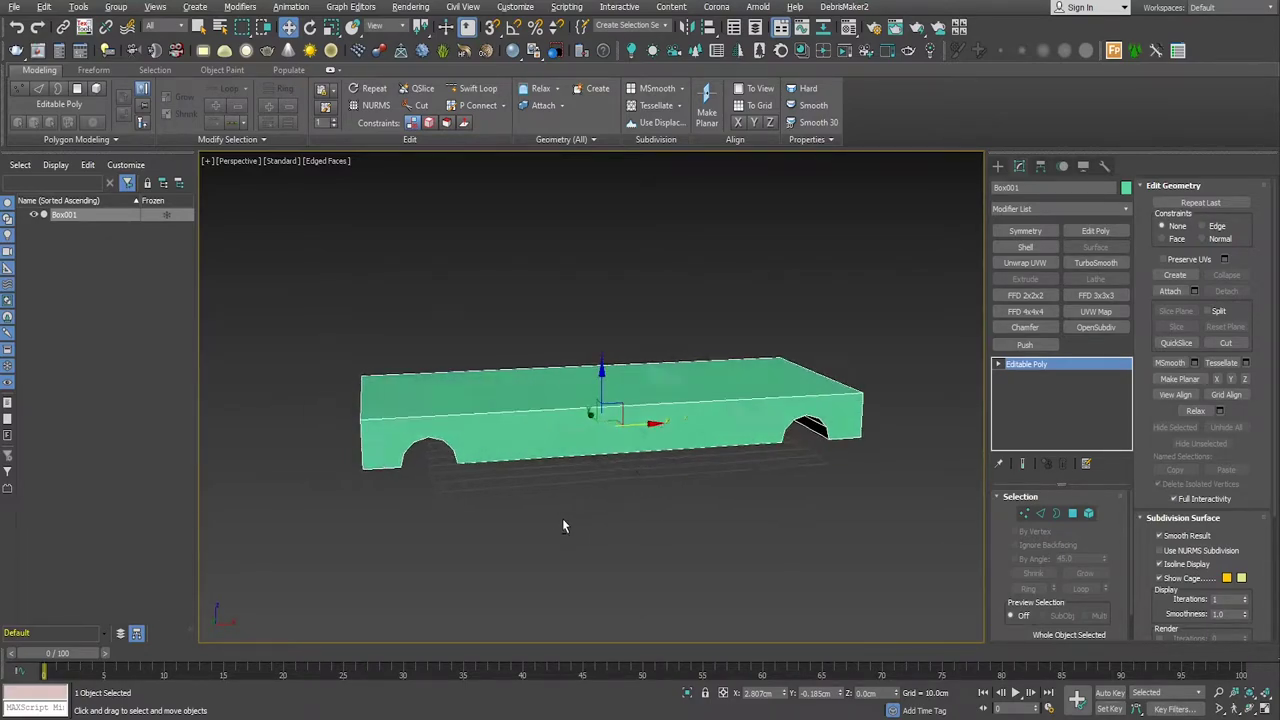
{"action": "left_click", "coordinate": [1040, 515]}
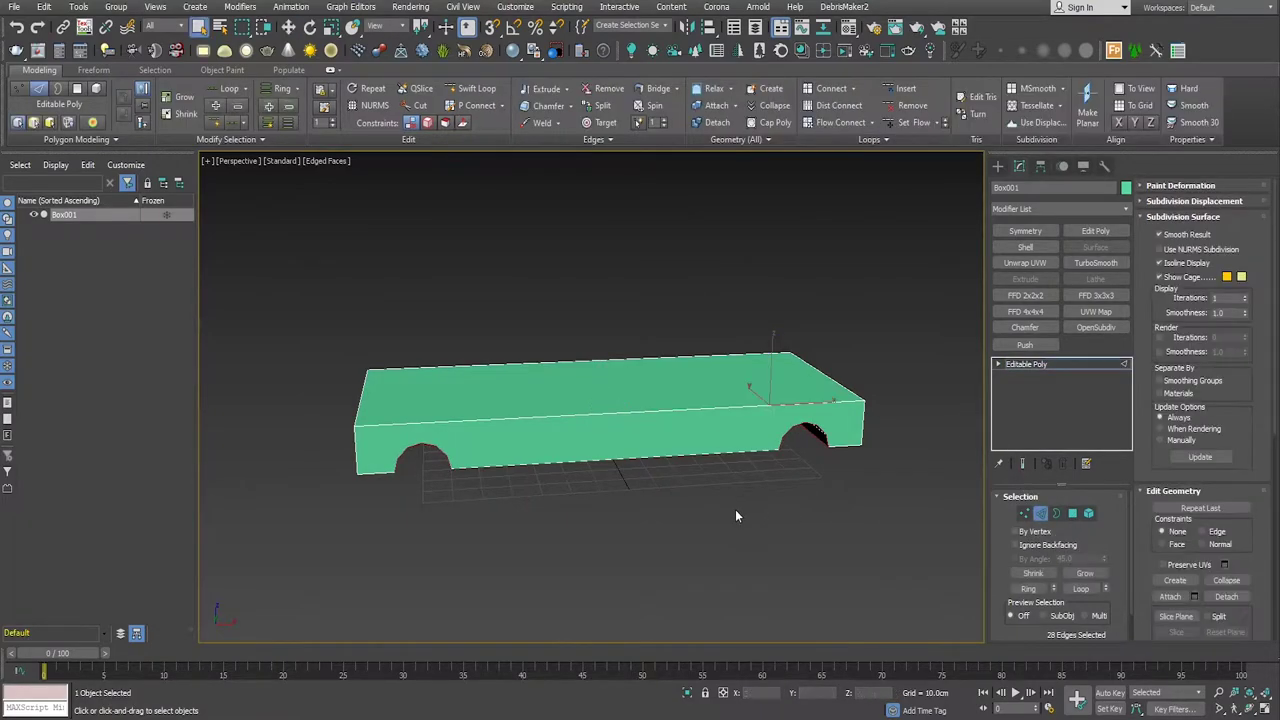
{"action": "left_click", "coordinate": [663, 409]}
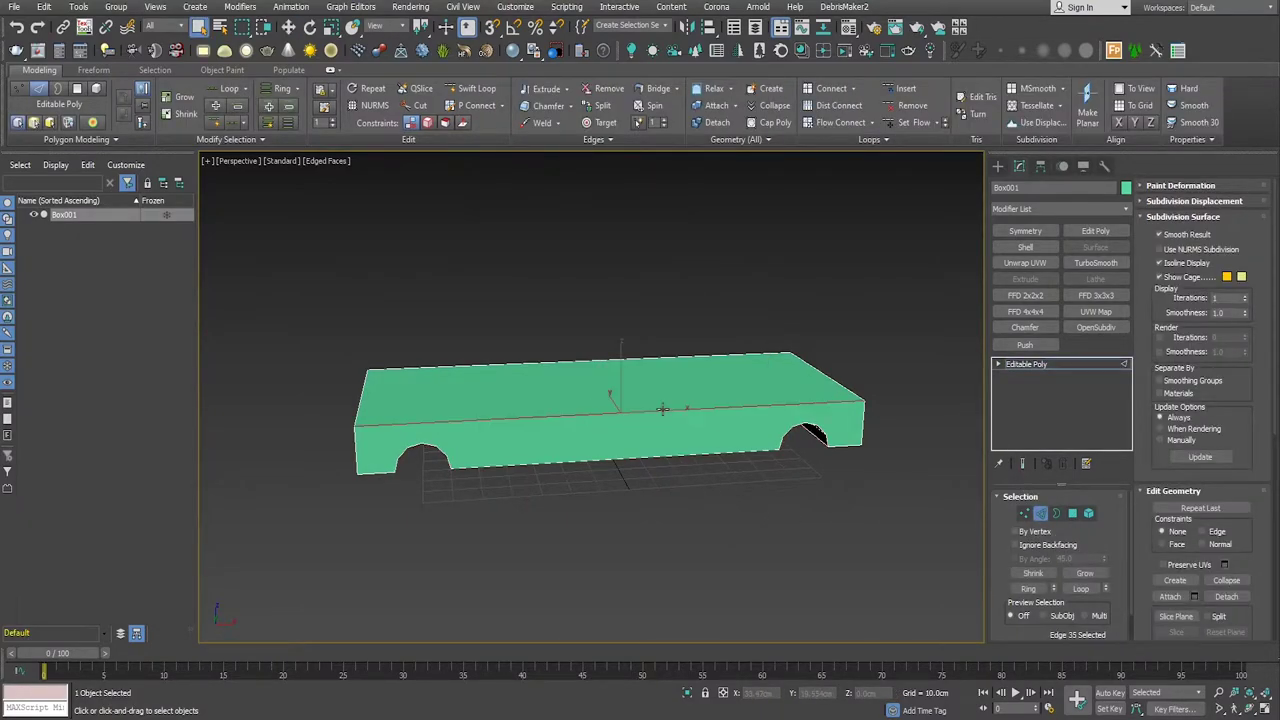
{"action": "left_click", "coordinate": [640, 362], "text": "ctrl"}
{"action": "mouse_move", "coordinate": [651, 371]}
{"action": "middle_mouse_down", "text": "alt"}
{"action": "mouse_move", "coordinate": [634, 497]}
{"action": "mouse_move", "coordinate": [769, 480]}
{"action": "mouse_move", "coordinate": [605, 496]}
{"action": "mouse_move", "coordinate": [619, 502]}
{"action": "middle_mouse_up", "text": "alt"}
{"action": "scroll", "coordinate": [1200, 470], "scroll_direction": "down", "scroll_amount": 2}
{"action": "scroll", "coordinate": [1196, 517], "scroll_direction": "down", "scroll_amount": 2}
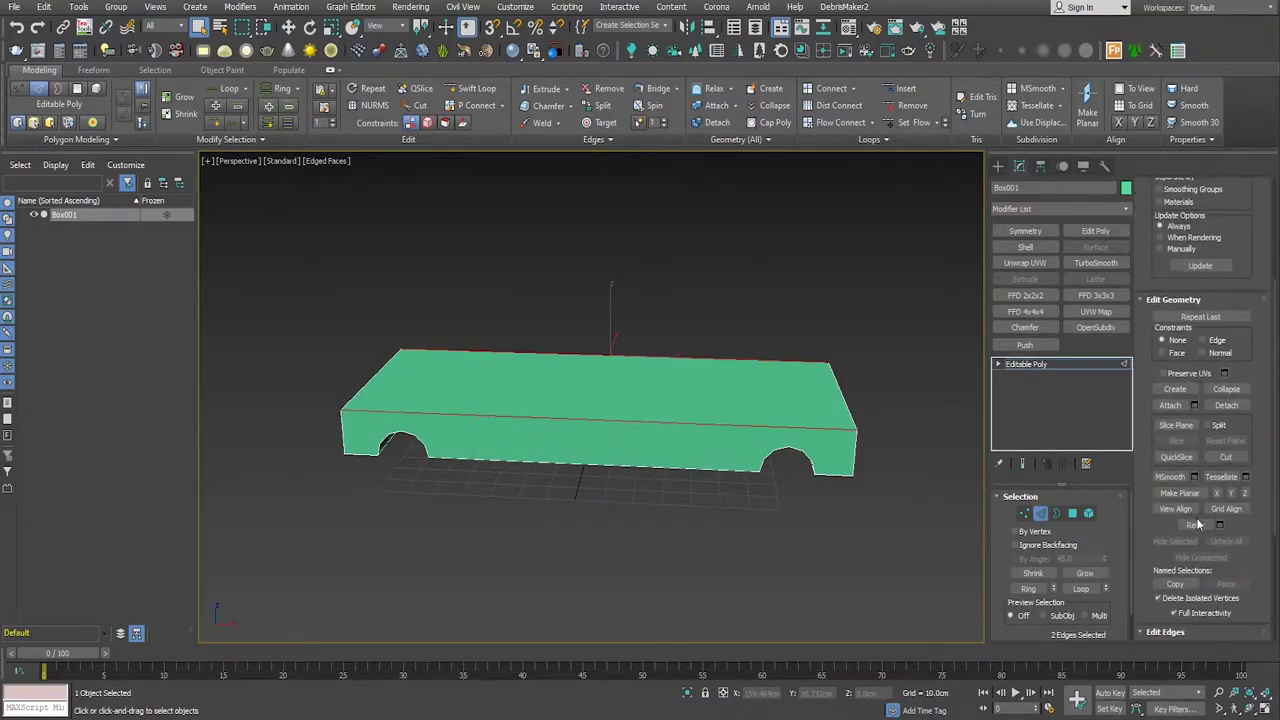
{"action": "scroll", "coordinate": [1238, 507], "scroll_direction": "down", "scroll_amount": 3}
{"action": "scroll", "coordinate": [1236, 509], "scroll_direction": "down", "scroll_amount": 1}
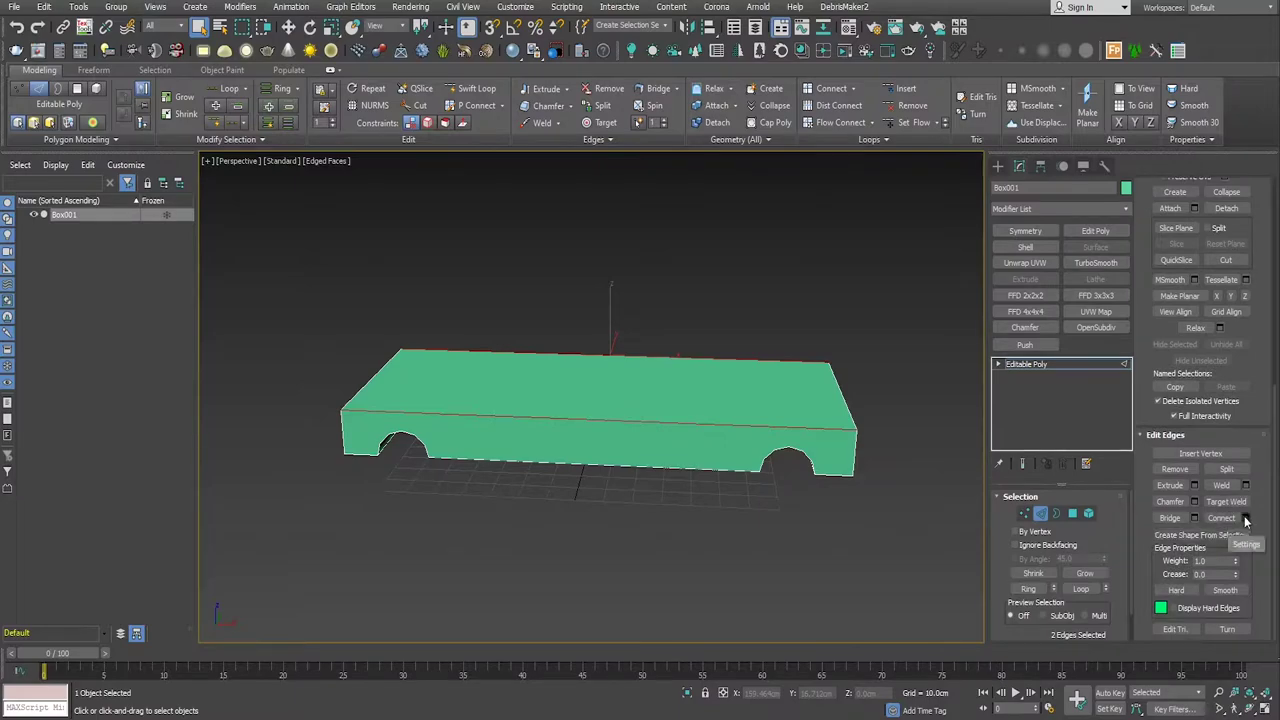
Step: Connect them with 2 segments (pinch 48) and slide the new edges along X
{"action": "left_click", "coordinate": [1245, 517]}
{"action": "middle_click_drag", "start_coordinate": [725, 540], "coordinate": [640, 480], "text": "alt"}
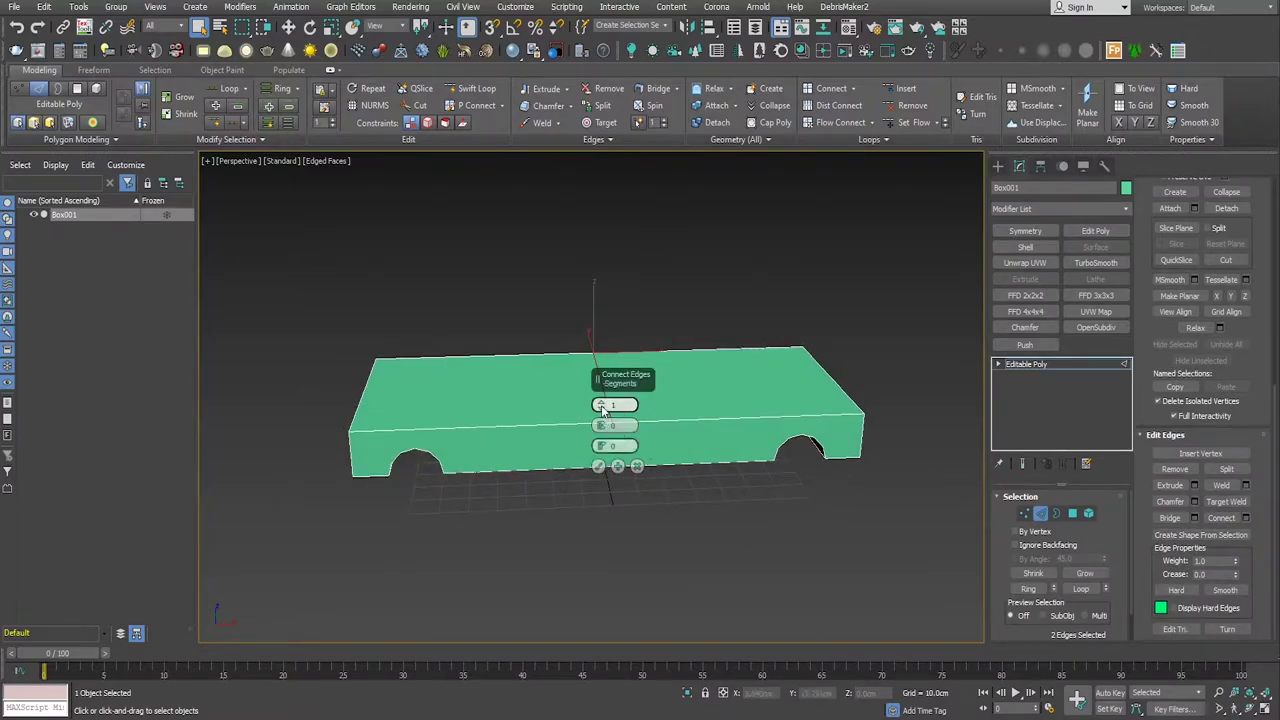
{"action": "left_click_drag", "start_coordinate": [603, 404], "coordinate": [633, 286]}
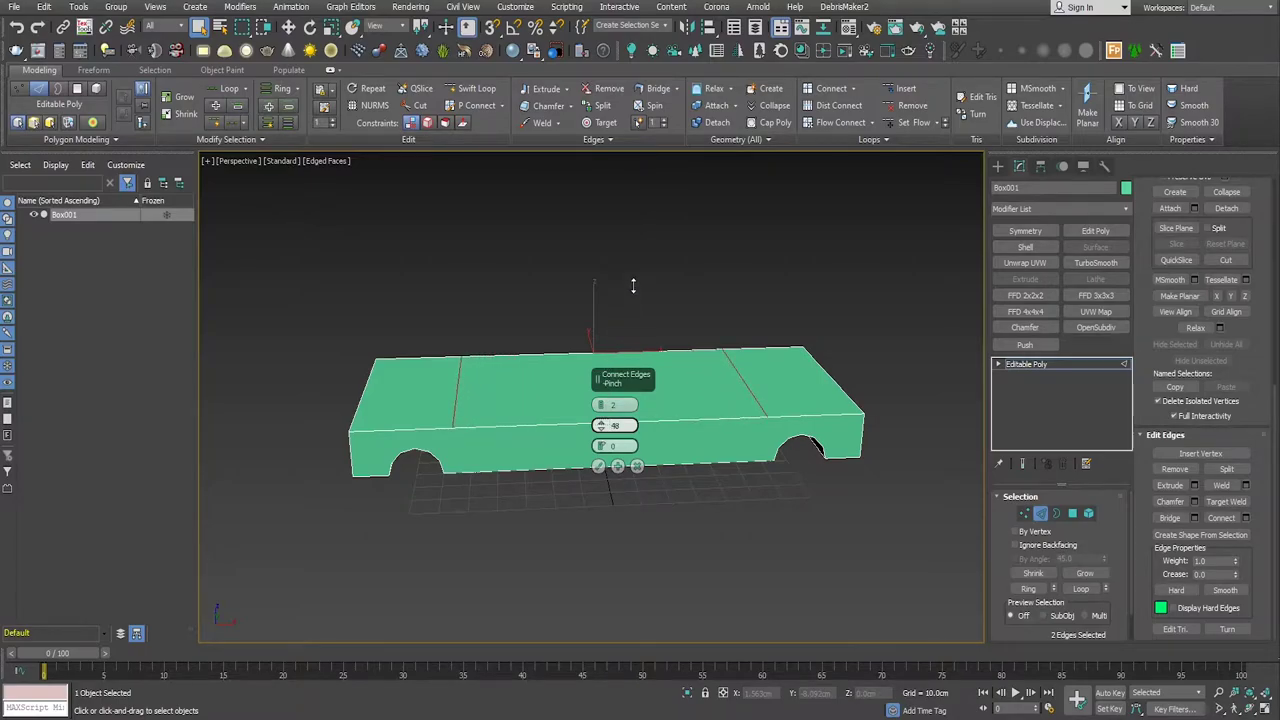
{"action": "key", "text": "w"}
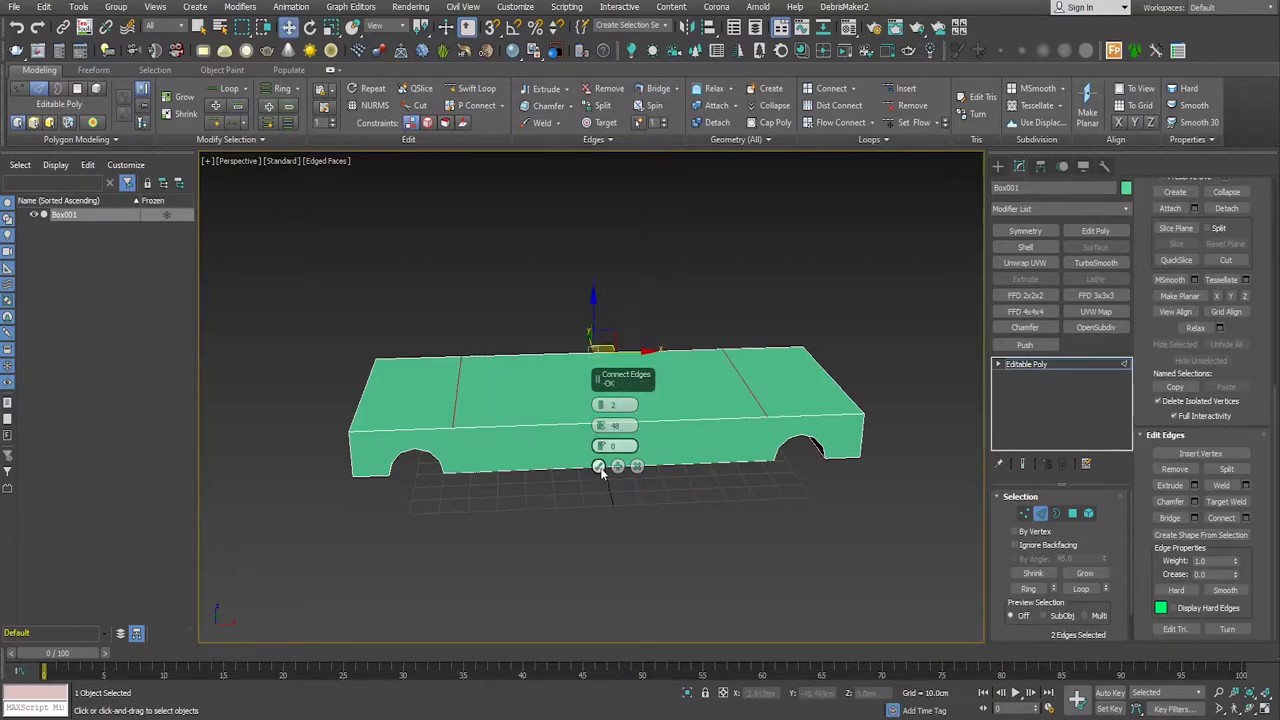
{"action": "left_click", "coordinate": [598, 466]}
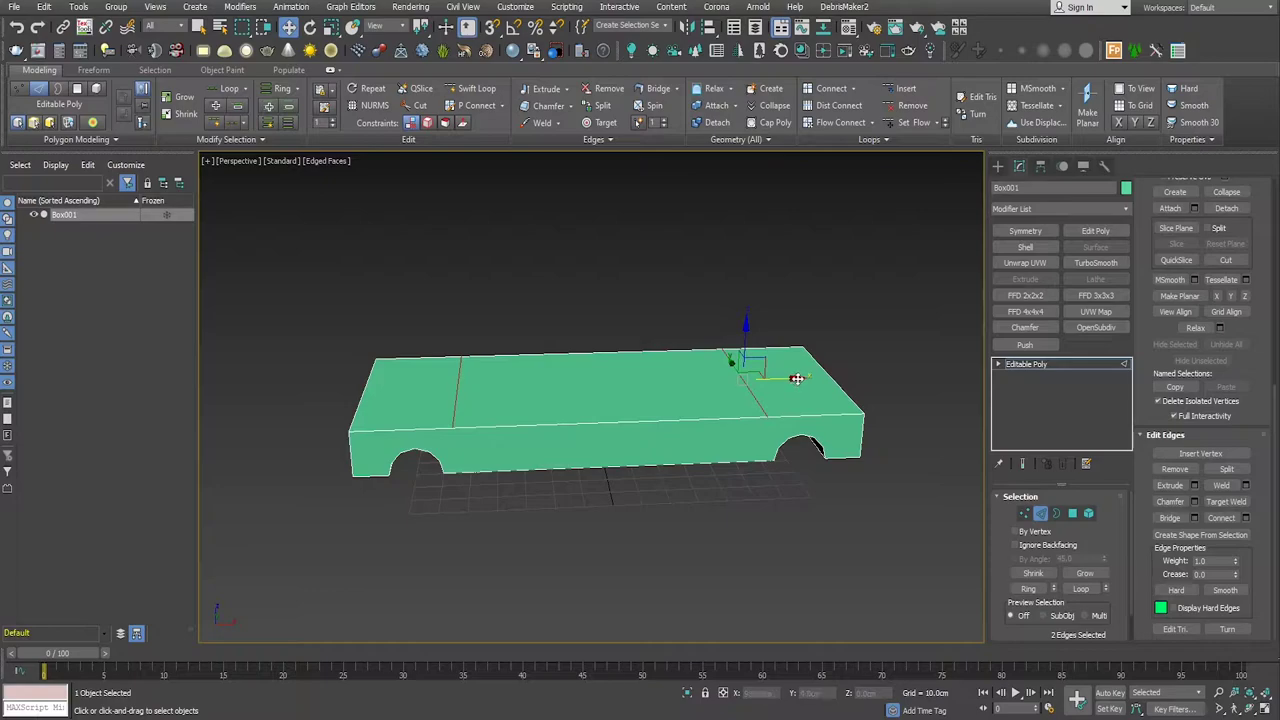
{"action": "left_click_drag", "start_coordinate": [797, 378], "coordinate": [828, 378]}
{"action": "left_click", "coordinate": [1035, 363]}
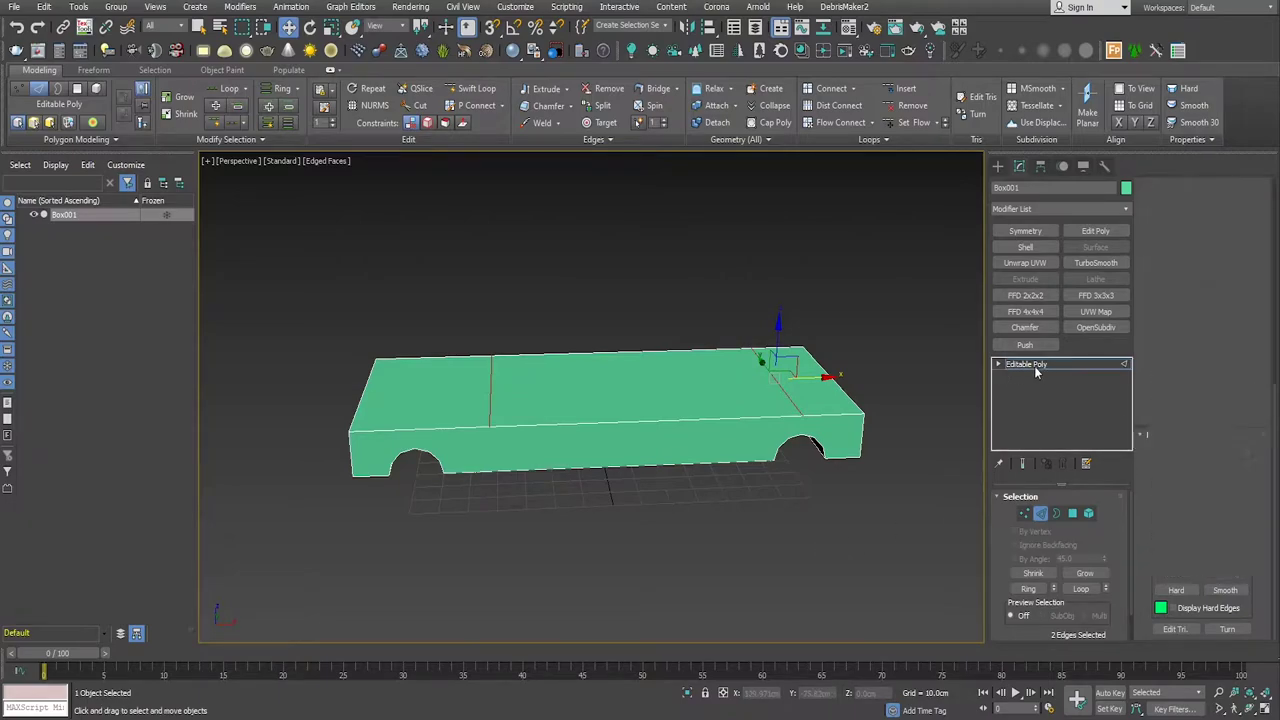
Step: Extrude the middle top polygon upward about 32.8 cm to form the cabin block
{"action": "key", "text": "4"}
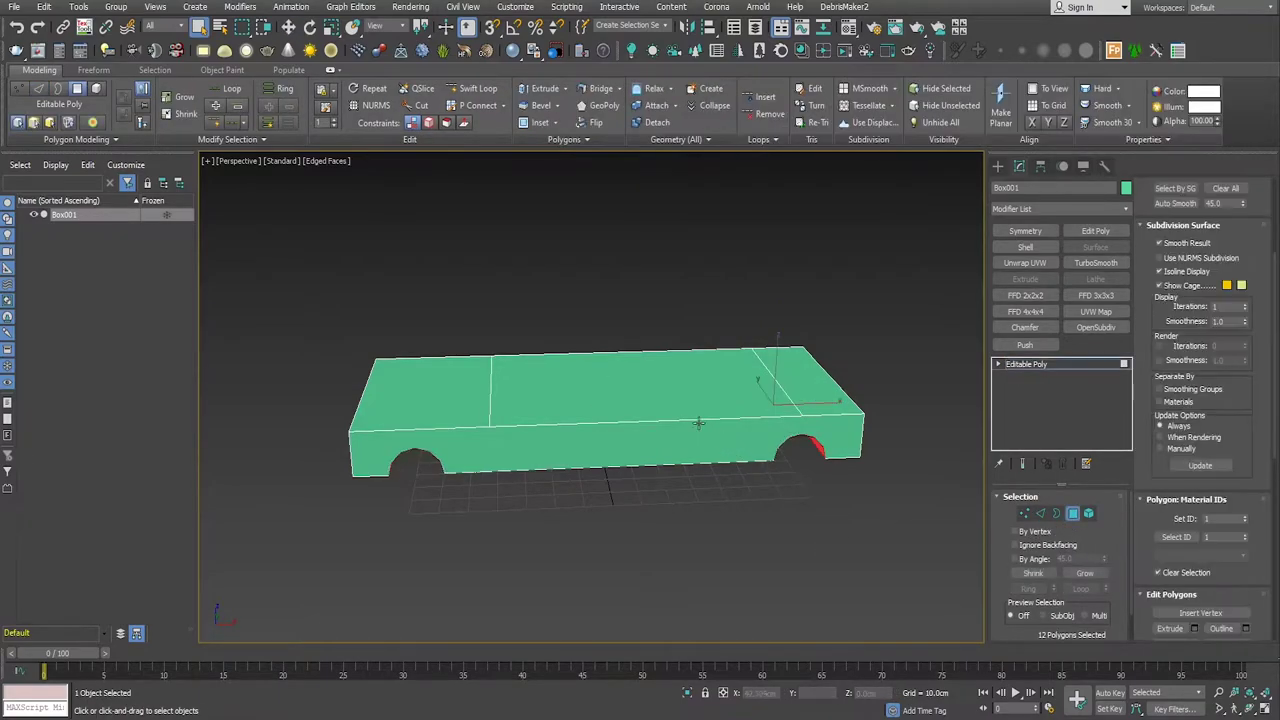
{"action": "left_click", "coordinate": [678, 413]}
{"action": "scroll", "coordinate": [1186, 461], "scroll_direction": "down", "scroll_amount": 3}
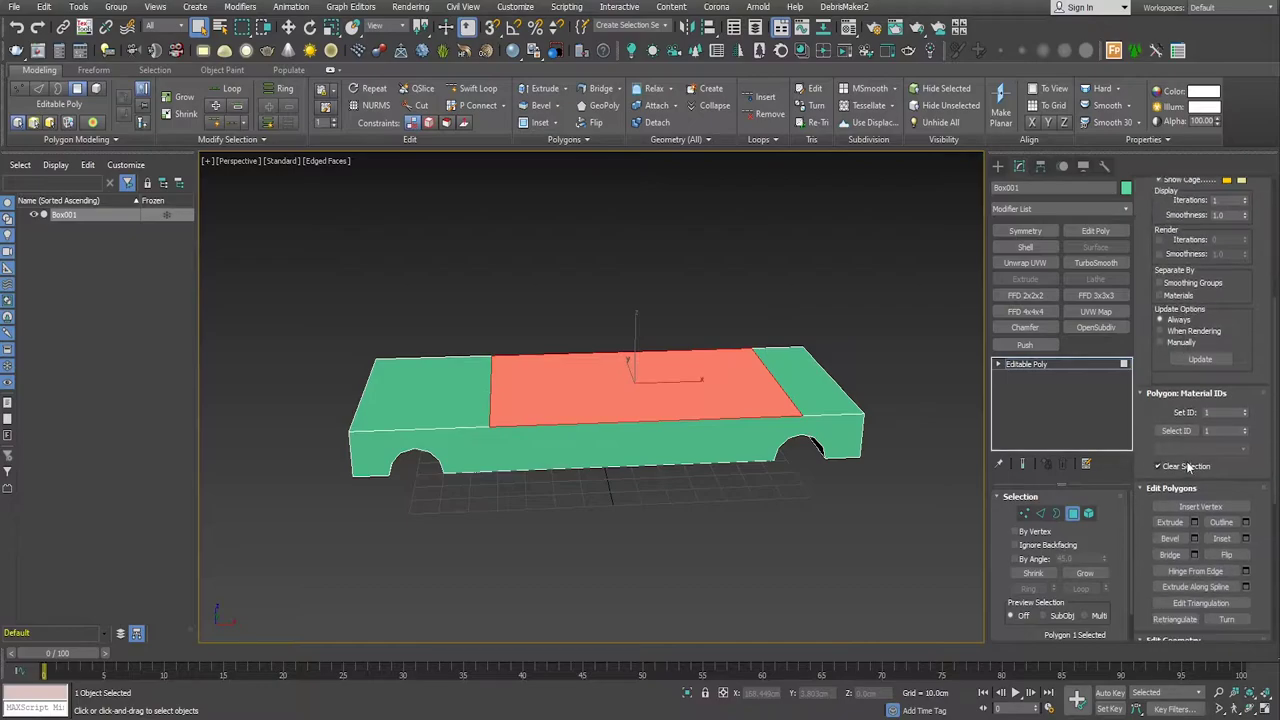
{"action": "scroll", "coordinate": [1186, 461], "scroll_direction": "down", "scroll_amount": 3}
{"action": "scroll", "coordinate": [1192, 500], "scroll_direction": "down", "scroll_amount": 2}
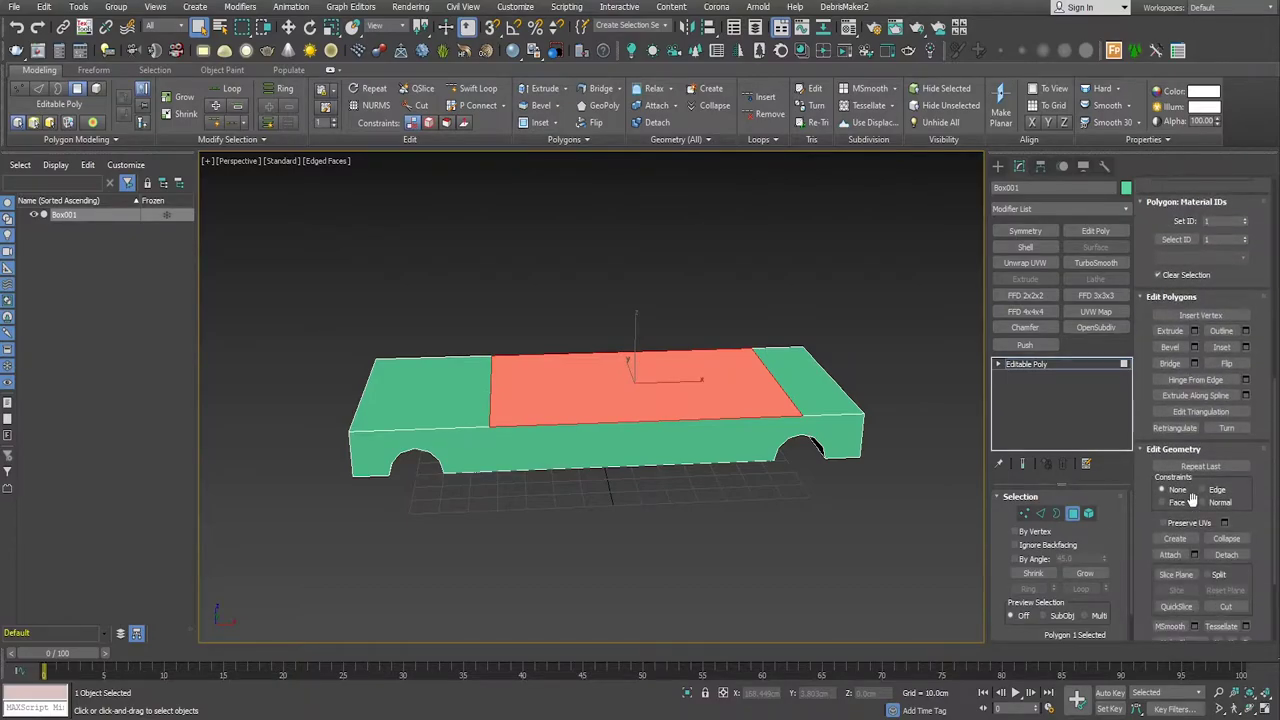
{"action": "left_click", "coordinate": [1195, 331]}
{"action": "middle_click_drag", "start_coordinate": [860, 485], "coordinate": [856, 469], "text": "alt"}
{"action": "key", "text": "alt+w"}
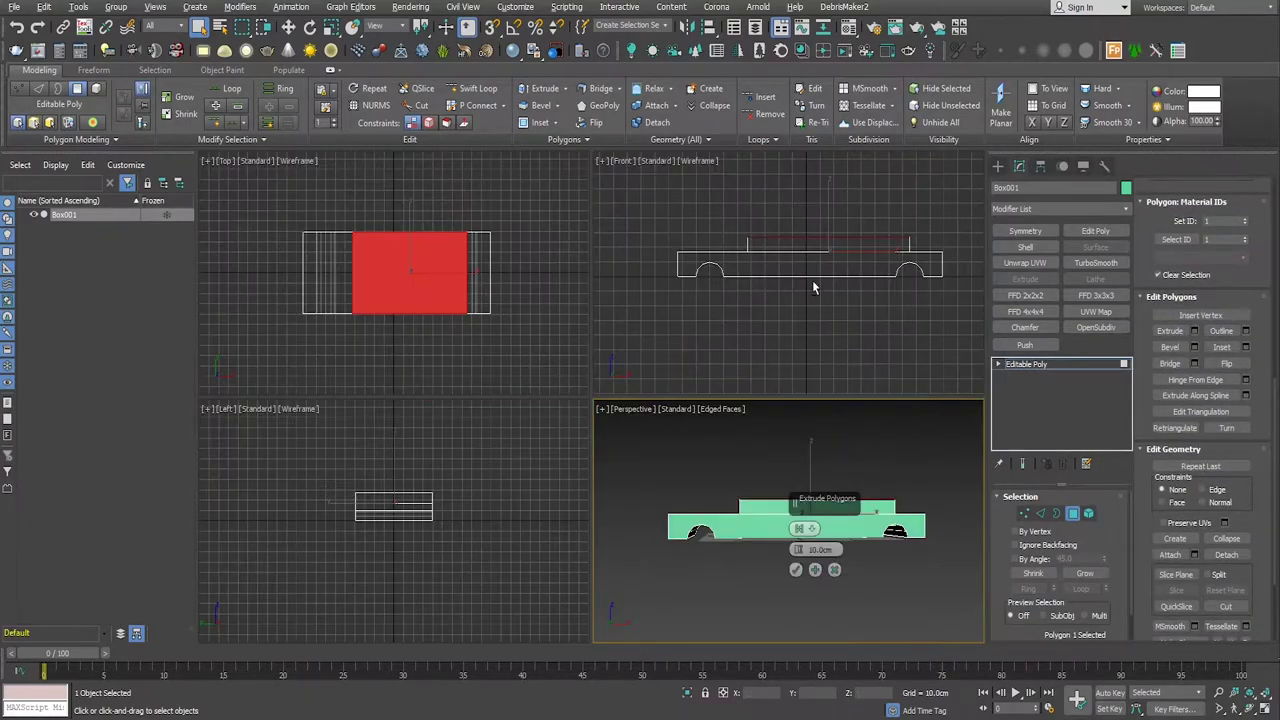
{"action": "key", "text": "alt+w"}
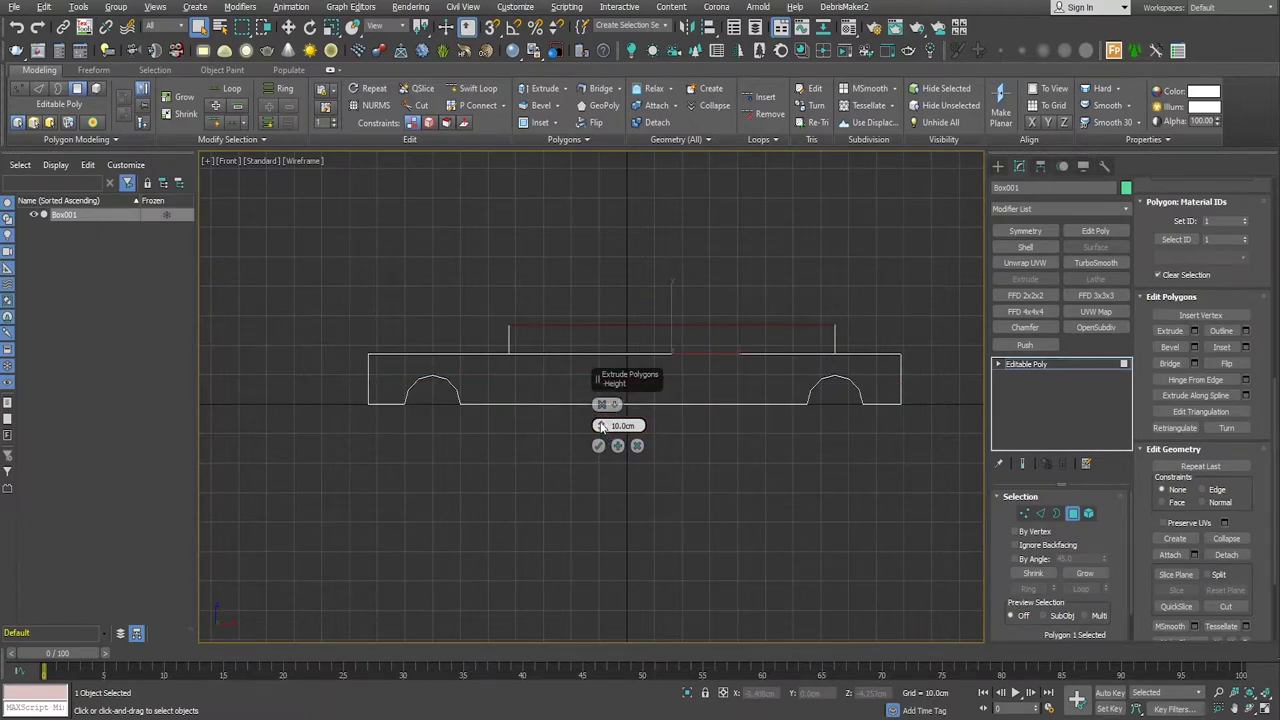
{"action": "left_click_drag", "start_coordinate": [601, 427], "coordinate": [601, 364]}
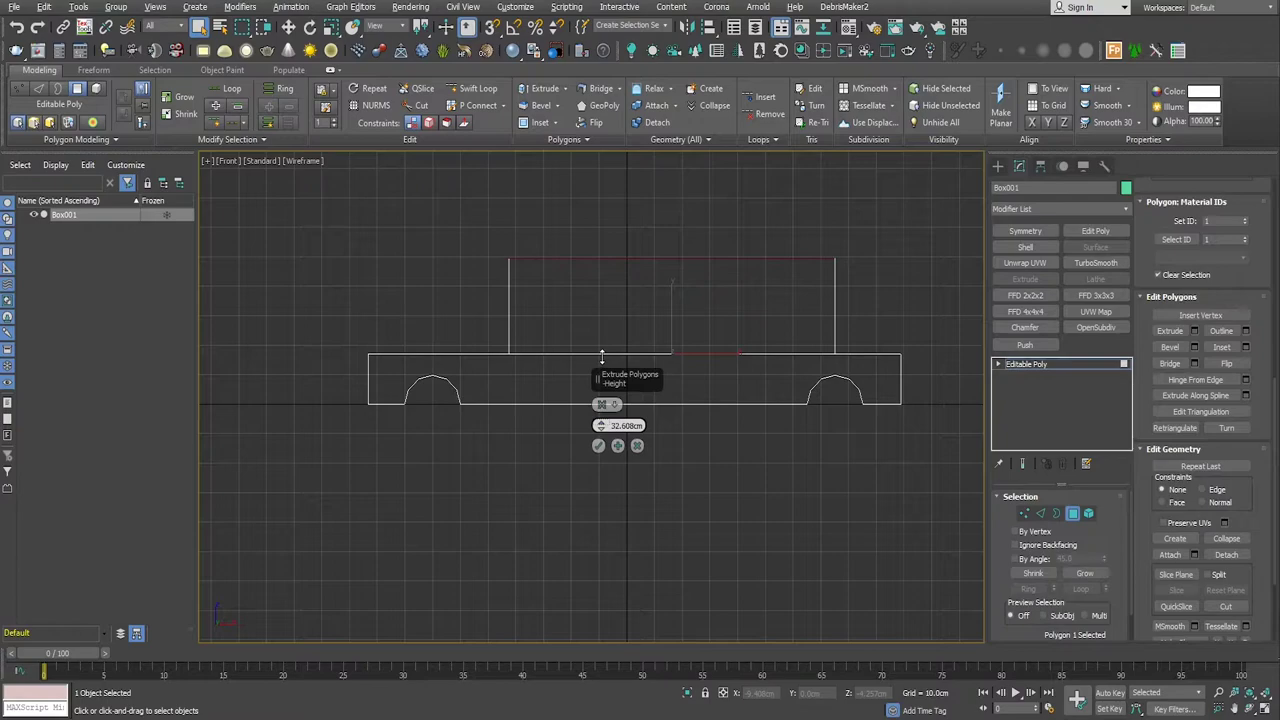
{"action": "left_click", "coordinate": [598, 446]}
Step: Scale the cabin's top face down lengthwise and slide it back so the sides slope
{"action": "key", "text": "e"}
{"action": "key", "text": "r"}
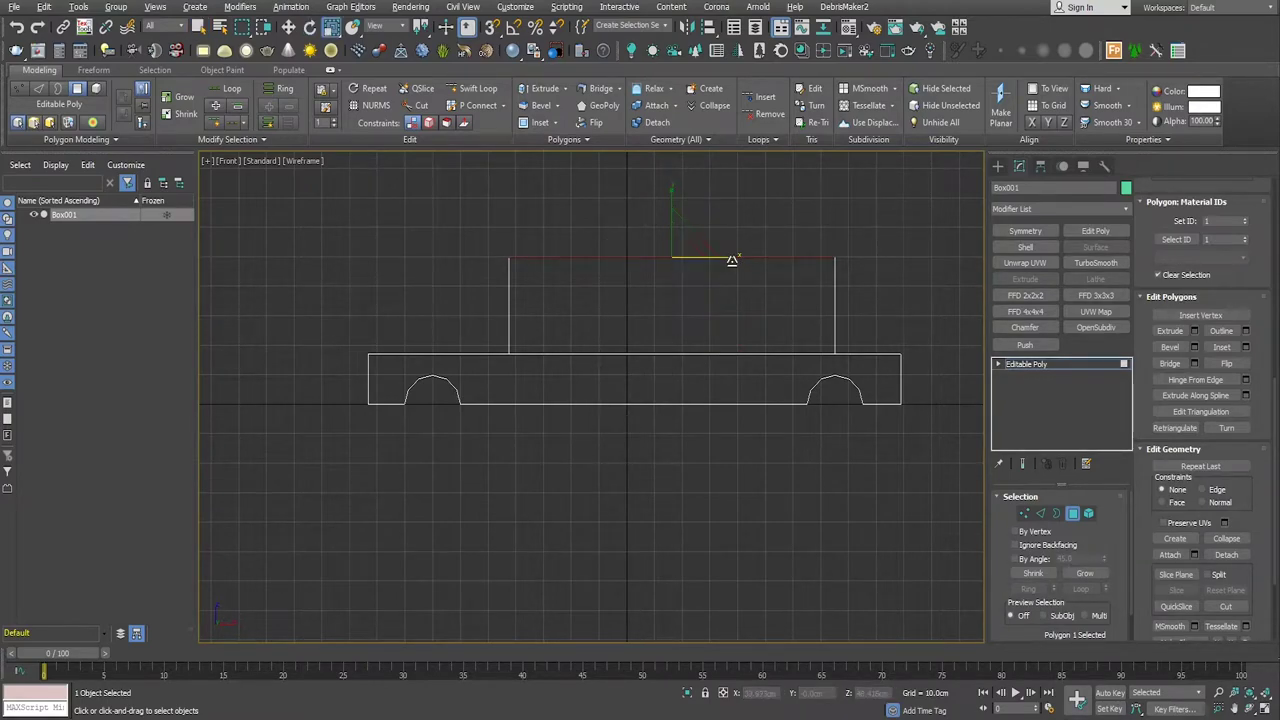
{"action": "left_click_drag", "start_coordinate": [732, 256], "coordinate": [708, 249]}
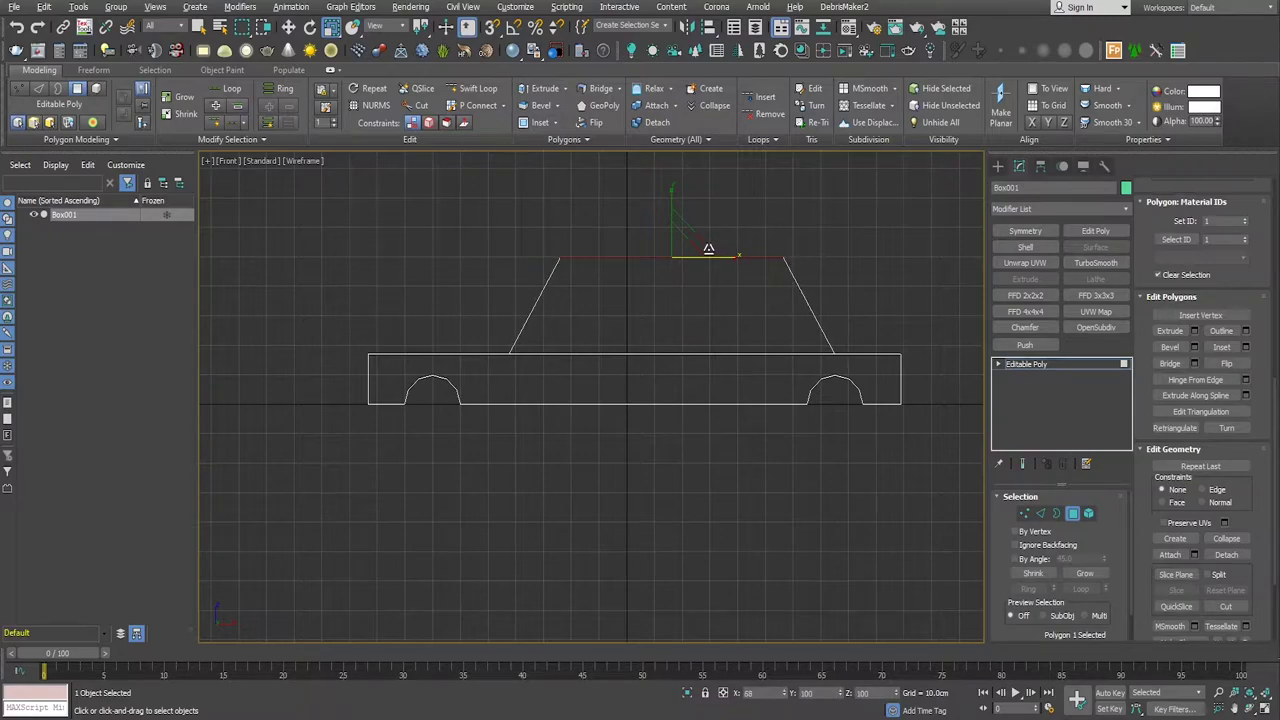
{"action": "key", "text": "alt+w"}
{"action": "scroll", "coordinate": [803, 571], "scroll_direction": "up", "scroll_amount": 5}
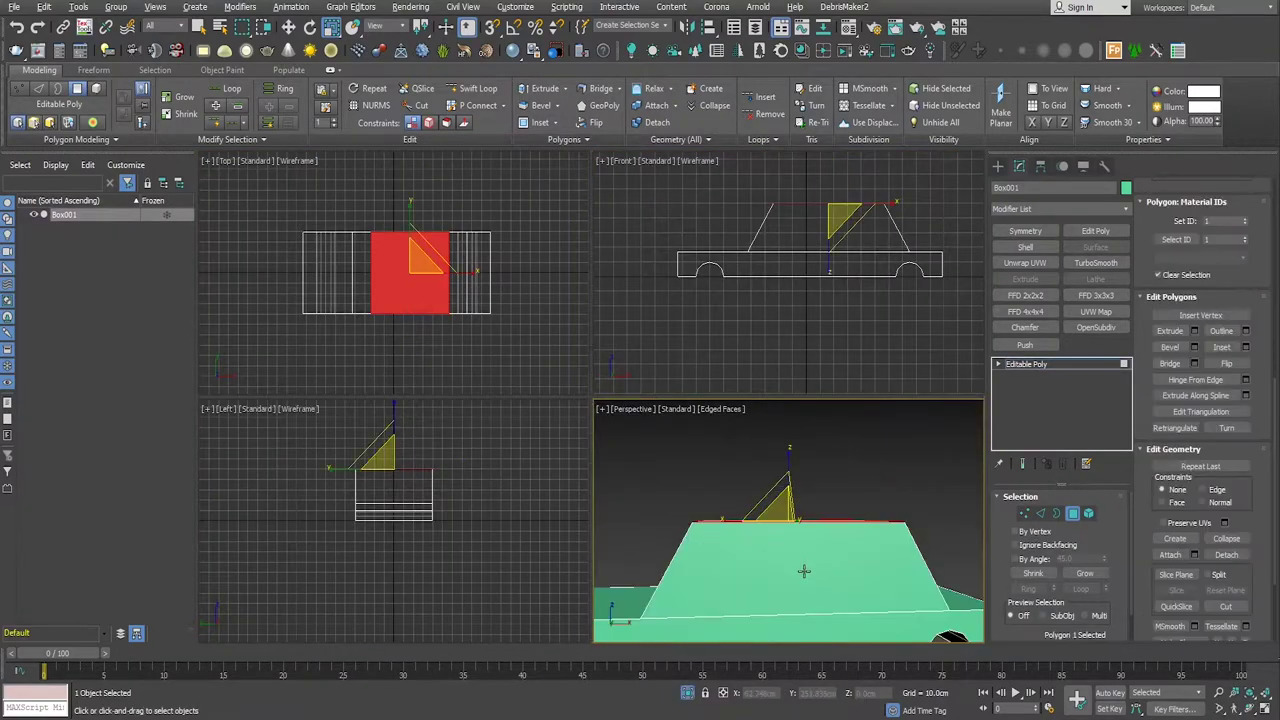
{"action": "key", "text": "alt+w"}
{"action": "scroll", "coordinate": [803, 571], "scroll_direction": "down", "scroll_amount": 5}
{"action": "mouse_move", "coordinate": [725, 560]}
{"action": "middle_mouse_down", "text": "alt"}
{"action": "mouse_move", "coordinate": [821, 579]}
{"action": "mouse_move", "coordinate": [740, 498]}
{"action": "mouse_move", "coordinate": [766, 541]}
{"action": "mouse_move", "coordinate": [791, 533]}
{"action": "middle_mouse_up", "text": "alt"}
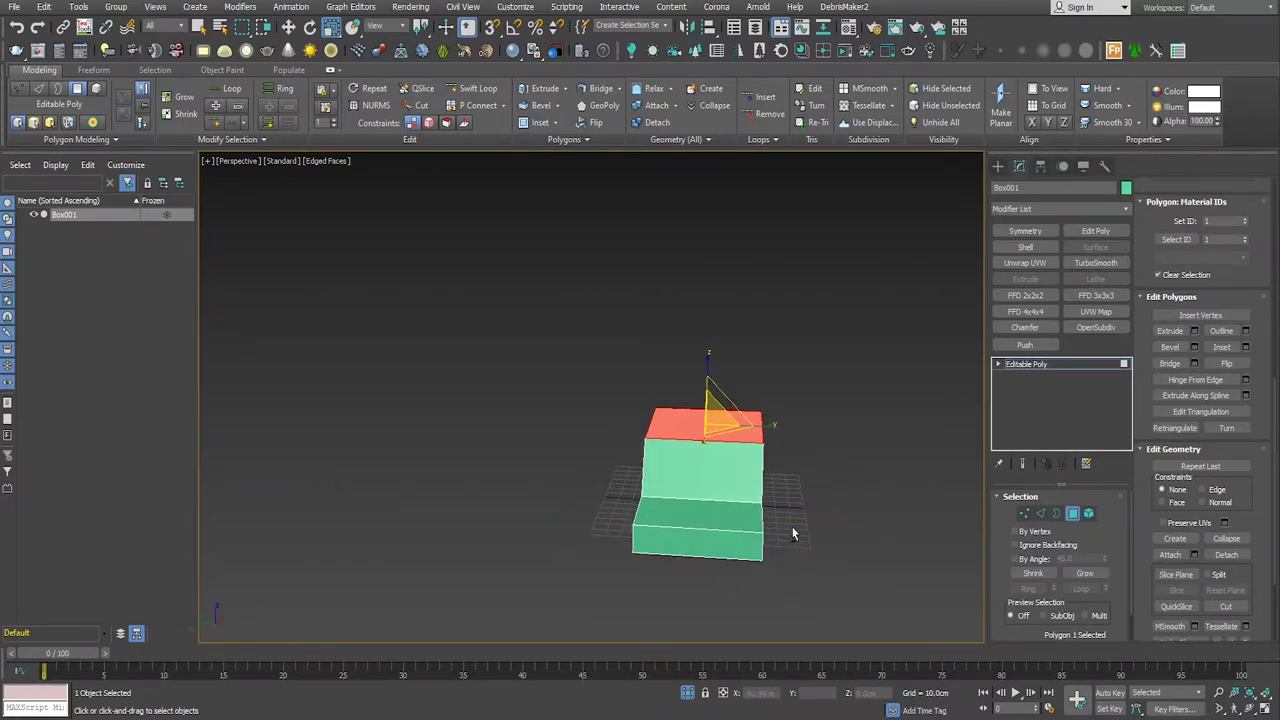
{"action": "left_click_drag", "start_coordinate": [769, 428], "coordinate": [786, 497]}
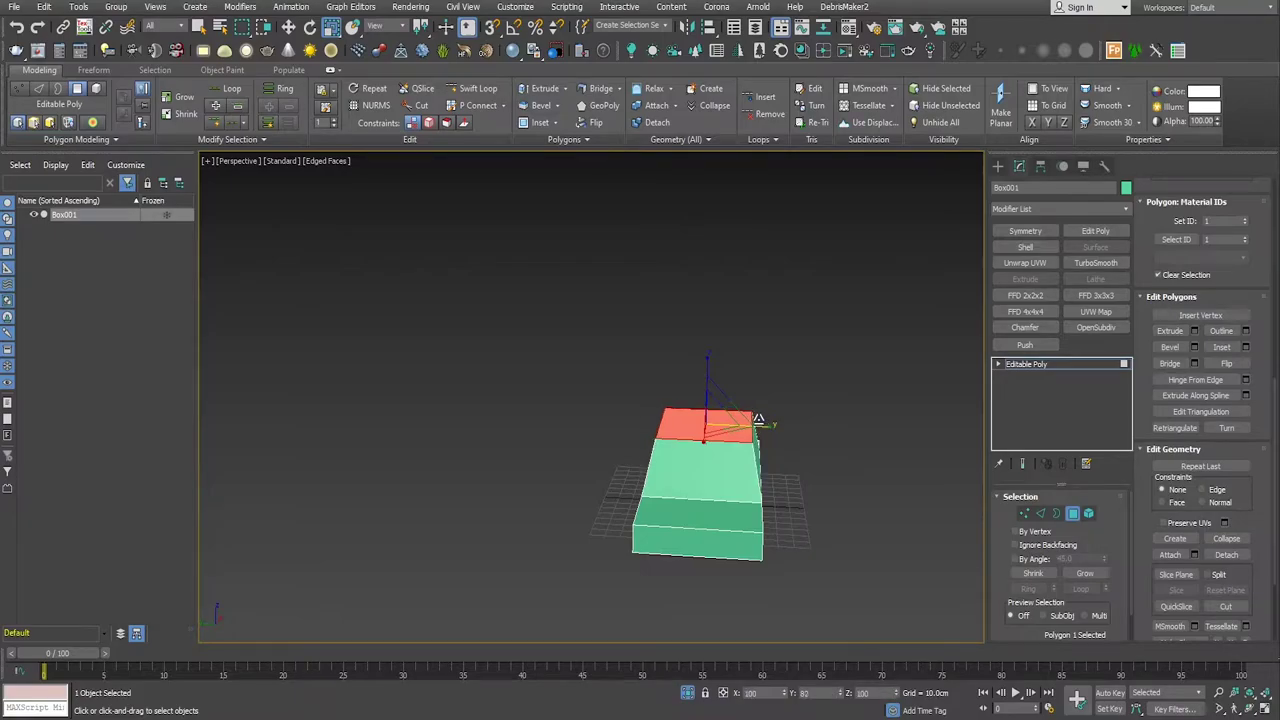
Step: Move the roof face slightly down along Z
{"action": "middle_click_drag", "start_coordinate": [785, 490], "coordinate": [677, 486], "text": "alt"}
{"action": "key", "text": "alt+w"}
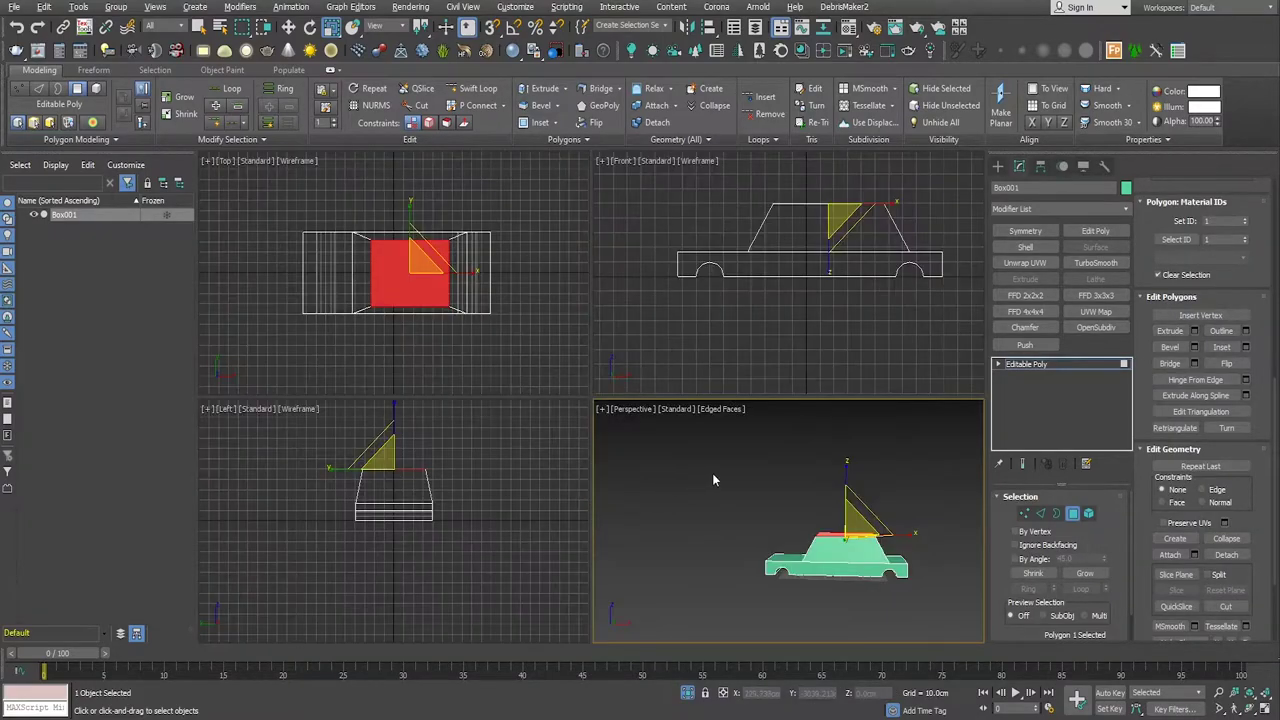
{"action": "key", "text": "alt+w"}
{"action": "scroll", "coordinate": [752, 500], "scroll_direction": "up", "scroll_amount": 2}
{"action": "key", "text": "w"}
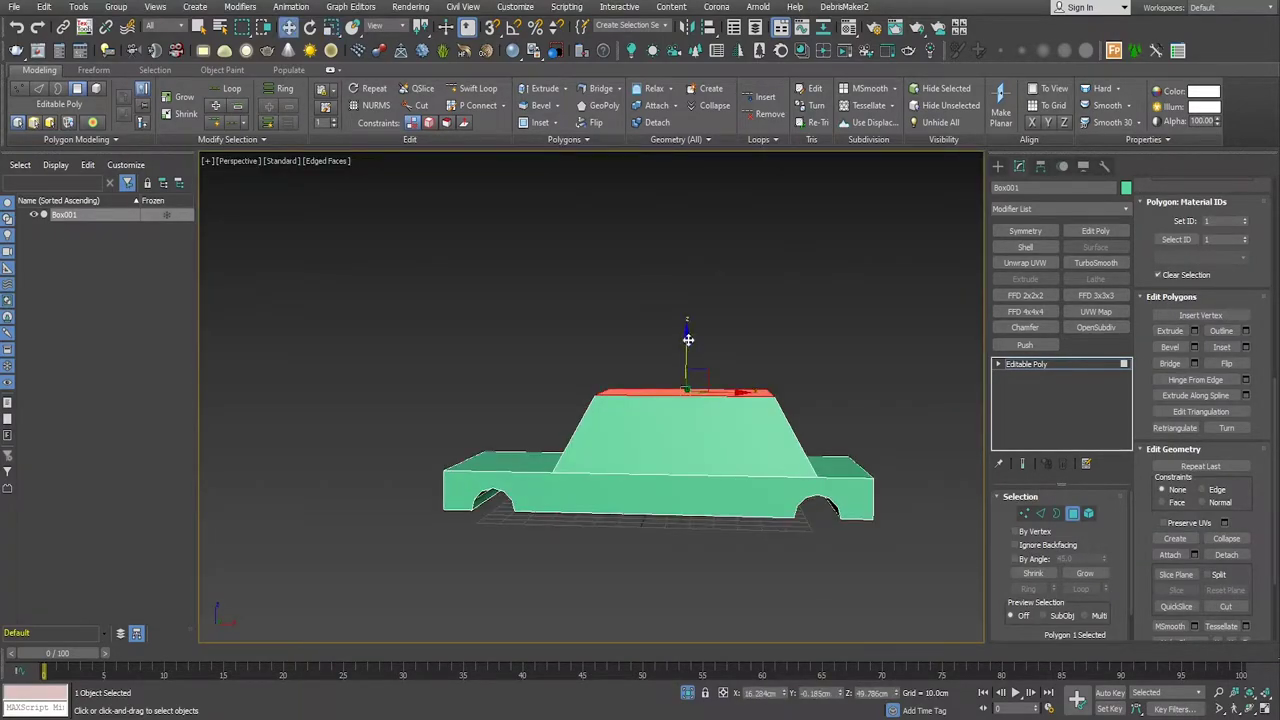
{"action": "left_click_drag", "start_coordinate": [685, 339], "coordinate": [686, 352]}
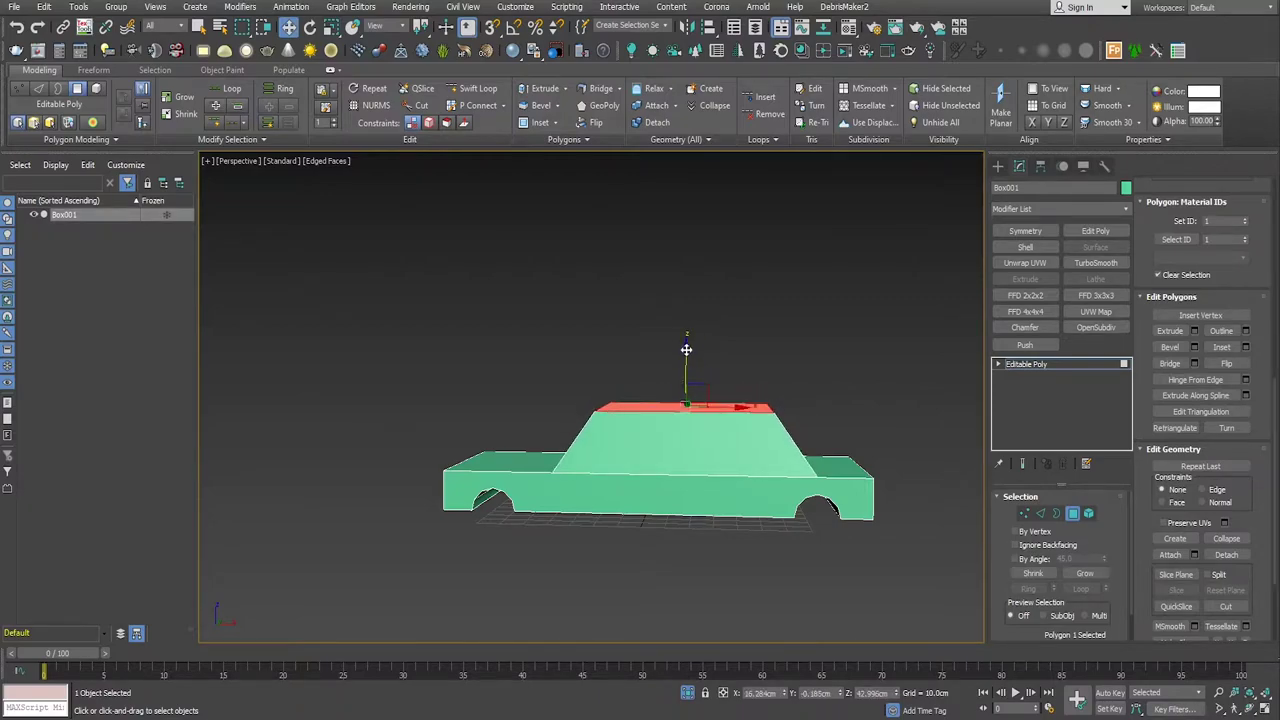
{"action": "mouse_move", "coordinate": [686, 352]}
{"action": "middle_mouse_down", "text": "alt"}
{"action": "mouse_move", "coordinate": [675, 479]}
{"action": "mouse_move", "coordinate": [651, 463]}
{"action": "mouse_move", "coordinate": [649, 482]}
{"action": "middle_mouse_up", "text": "alt"}
{"action": "scroll", "coordinate": [643, 480], "scroll_direction": "up", "scroll_amount": 2}
Step: Select the cabin's four sloping side faces, then change to Edge sub-object mode
{"action": "middle_click_drag", "start_coordinate": [628, 478], "coordinate": [663, 486], "text": "alt"}
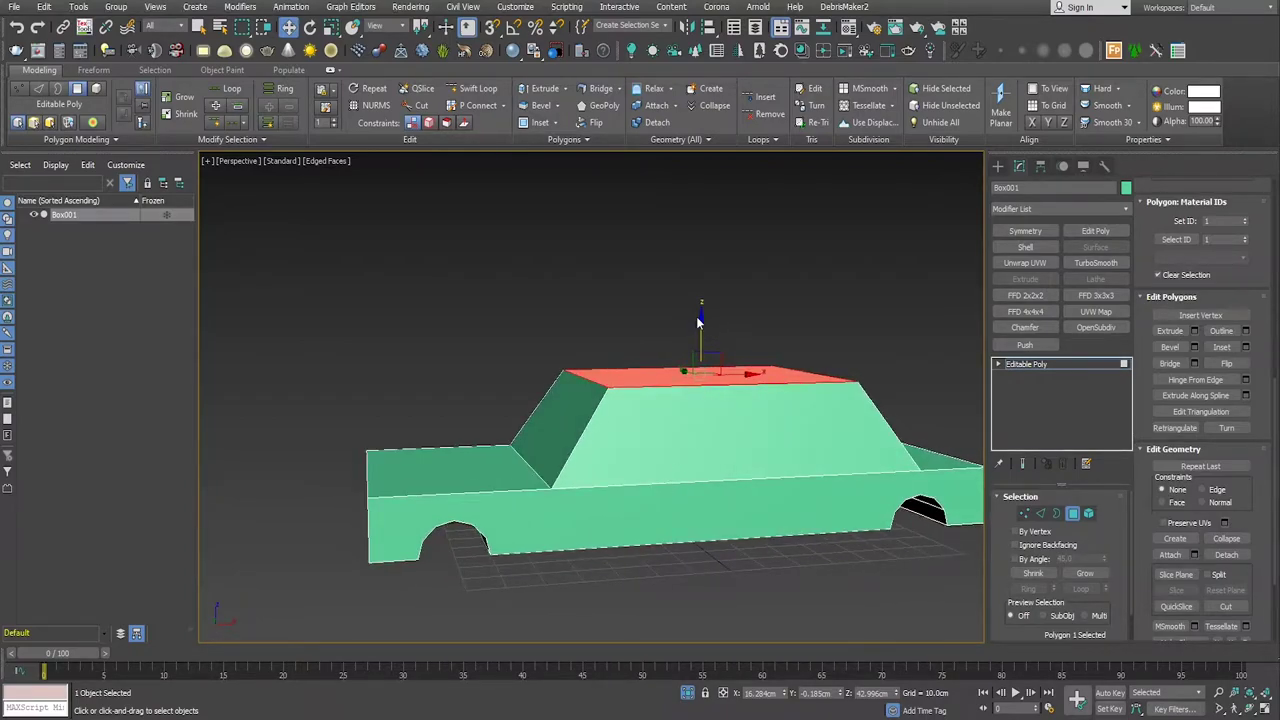
{"action": "left_click", "coordinate": [713, 442]}
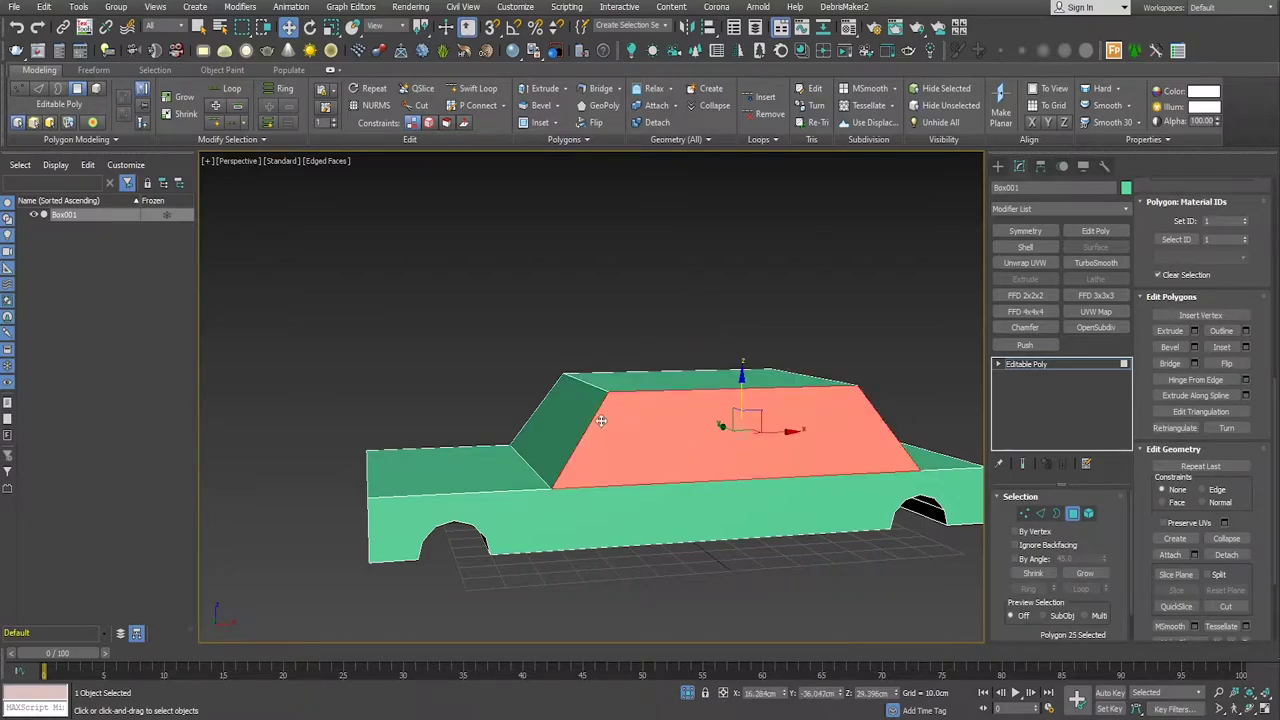
{"action": "left_click", "coordinate": [566, 425], "text": "ctrl"}
{"action": "key", "text": "q"}
{"action": "left_click", "coordinate": [534, 495], "text": "ctrl"}
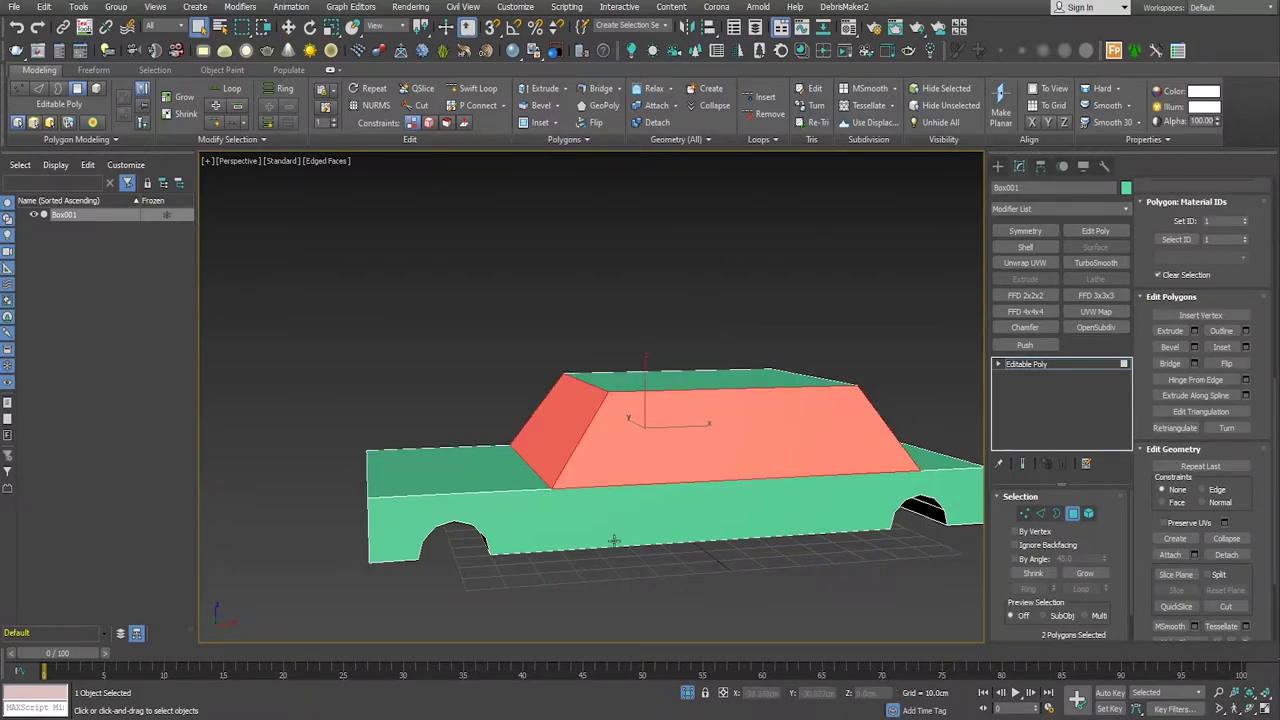
{"action": "mouse_move", "coordinate": [614, 537]}
{"action": "middle_mouse_down", "text": "alt"}
{"action": "mouse_move", "coordinate": [846, 534]}
{"action": "mouse_move", "coordinate": [594, 456]}
{"action": "mouse_move", "coordinate": [543, 580]}
{"action": "mouse_move", "coordinate": [603, 477]}
{"action": "middle_mouse_up", "text": "alt"}
{"action": "left_click", "coordinate": [596, 484], "text": "ctrl"}
{"action": "middle_click_drag", "start_coordinate": [533, 503], "coordinate": [739, 504], "text": "alt"}
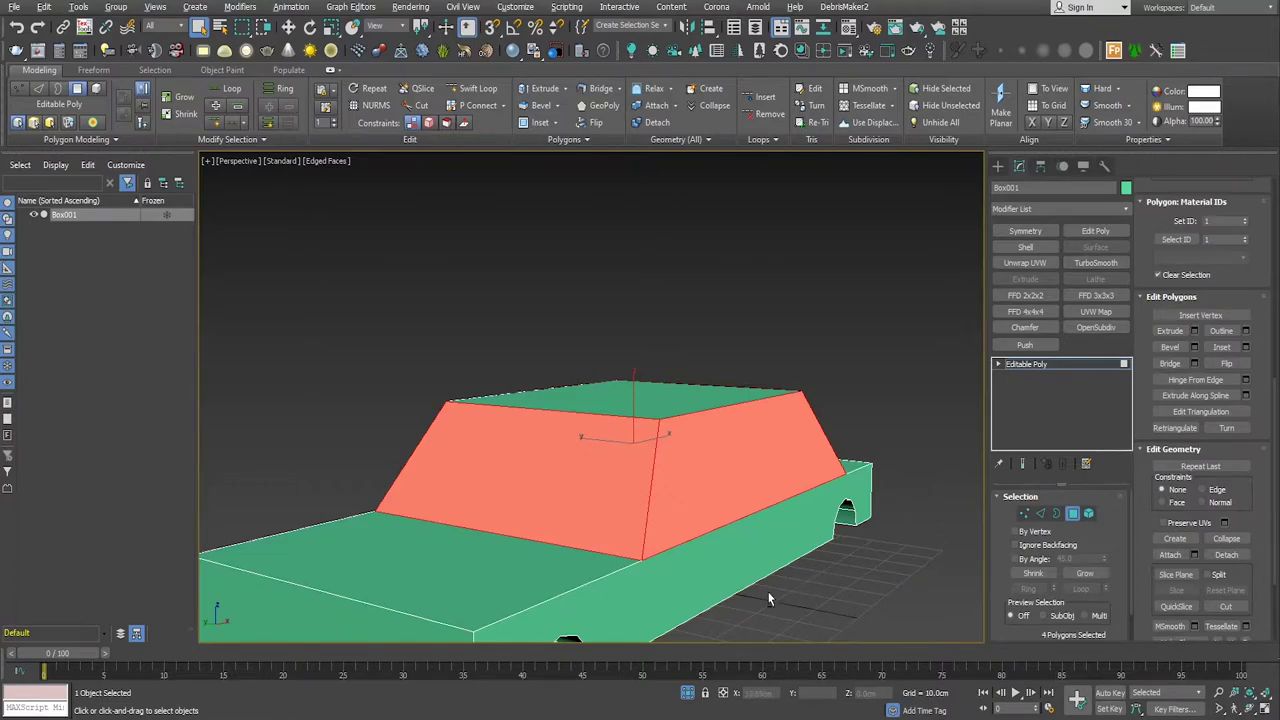
{"action": "middle_click_drag", "start_coordinate": [773, 601], "coordinate": [673, 590], "text": "alt"}
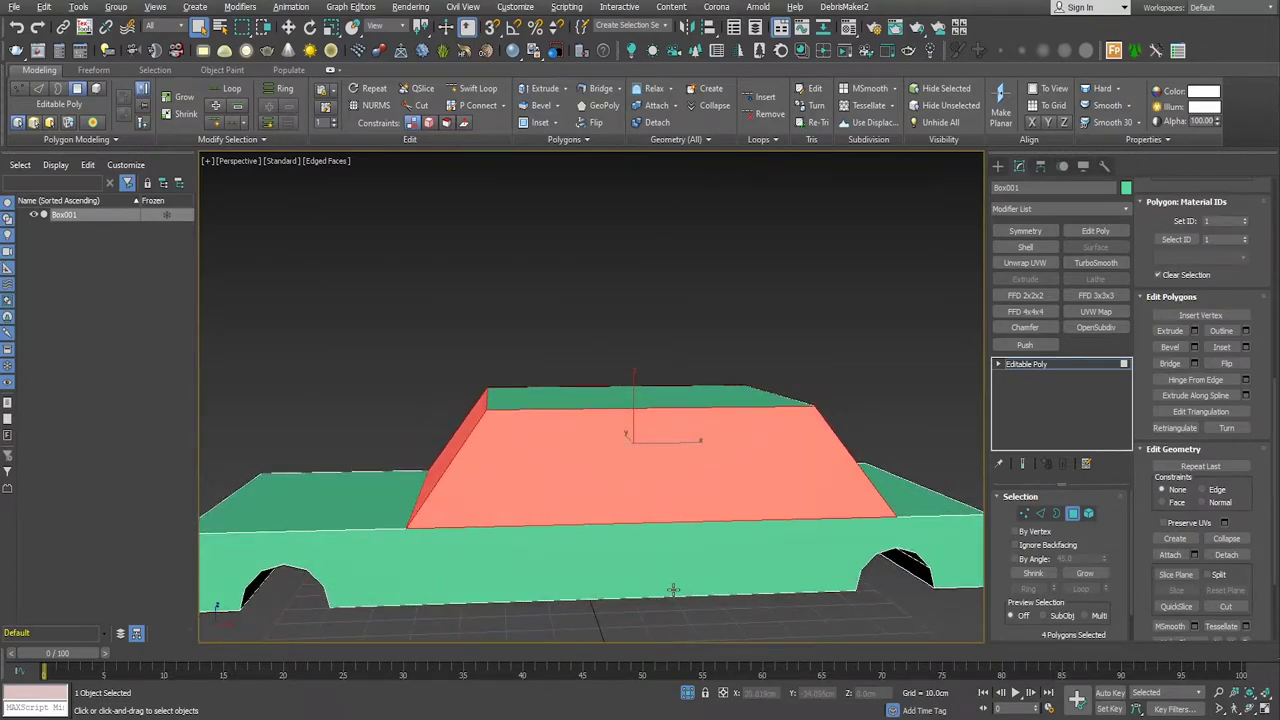
{"action": "left_click", "coordinate": [1040, 512]}
Step: Ring-select the parallel edges running across the cabin and roof
{"action": "left_click", "coordinate": [596, 407]}
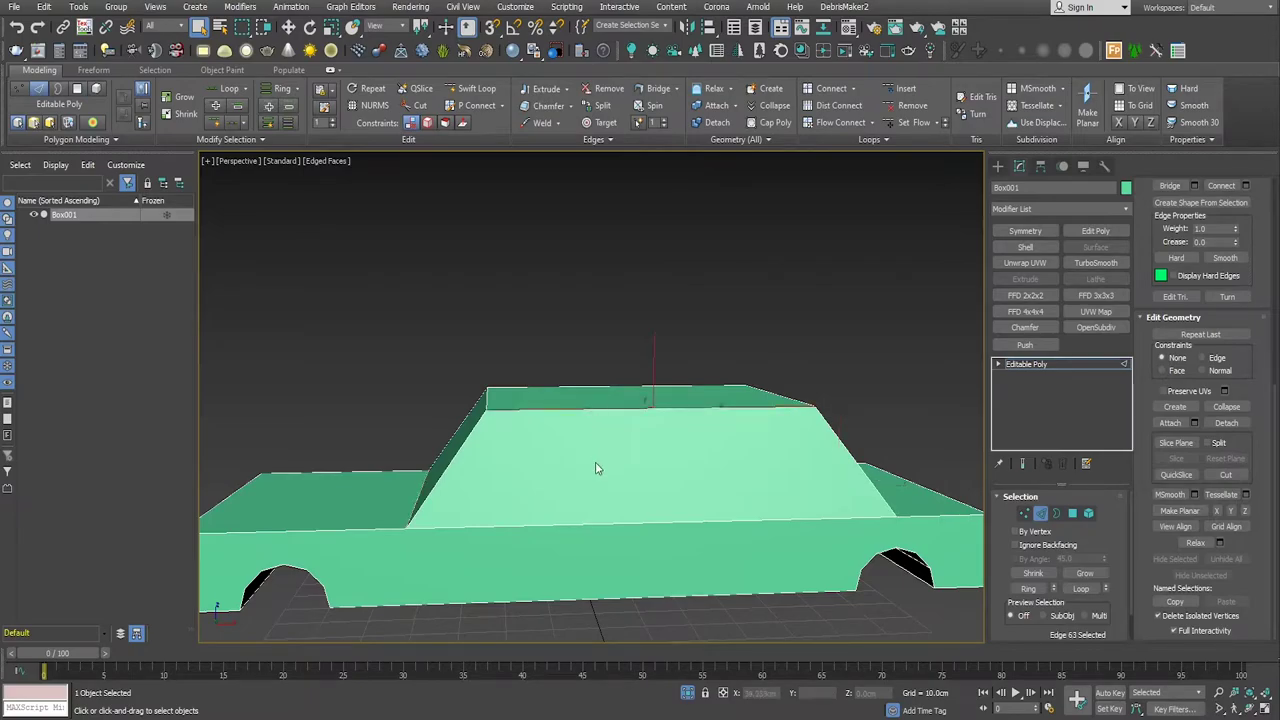
{"action": "key", "text": "alt+r"}
{"action": "middle_click_drag", "start_coordinate": [600, 543], "coordinate": [748, 562], "text": "alt"}
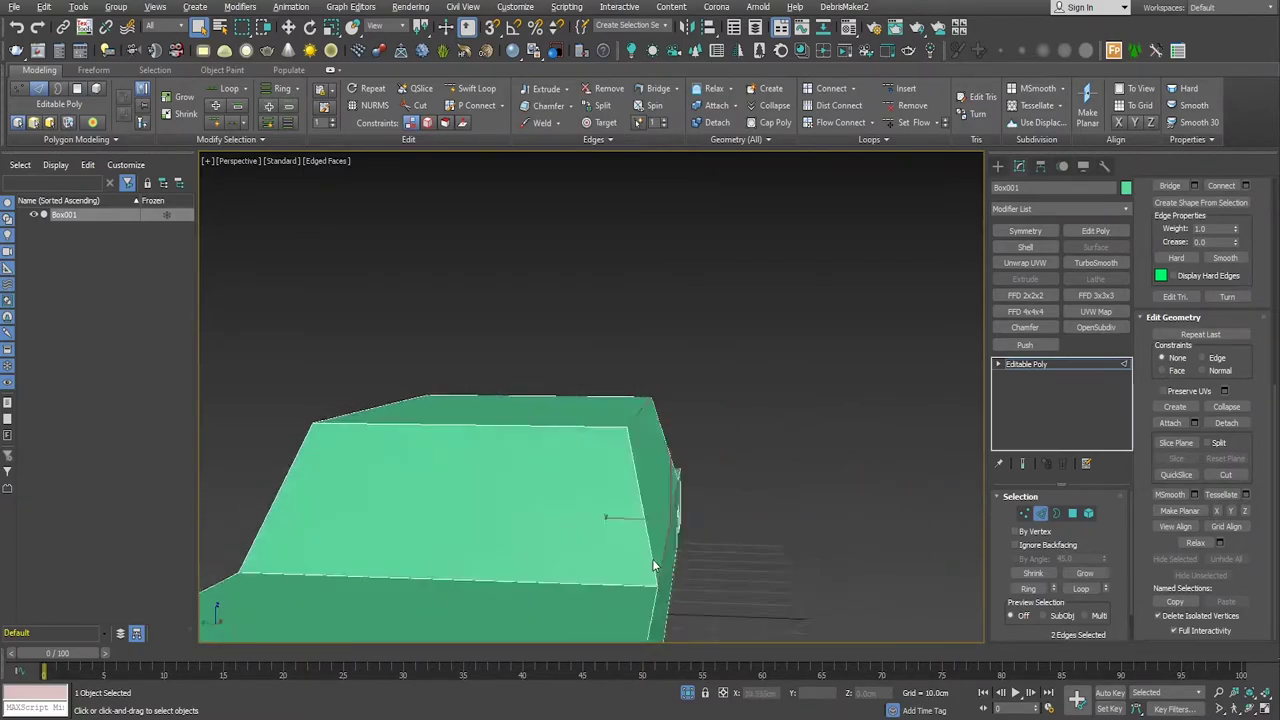
{"action": "left_click", "coordinate": [661, 433], "text": "ctrl"}
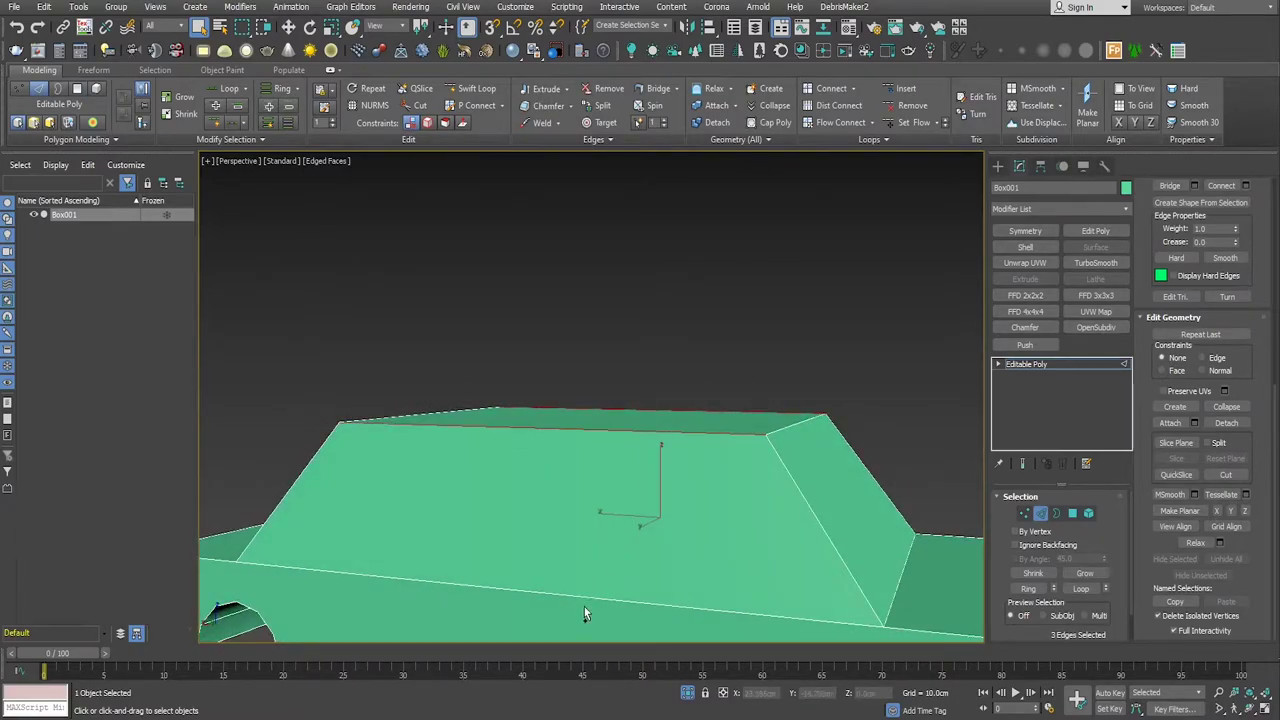
{"action": "left_click", "coordinate": [585, 597], "text": "ctrl"}
{"action": "scroll", "coordinate": [629, 583], "scroll_direction": "down", "scroll_amount": 5}
{"action": "mouse_move", "coordinate": [629, 583]}
{"action": "middle_mouse_down", "text": "alt"}
{"action": "mouse_move", "coordinate": [544, 580]}
{"action": "mouse_move", "coordinate": [757, 568]}
{"action": "middle_mouse_up", "text": "alt"}
{"action": "scroll", "coordinate": [1250, 430], "scroll_direction": "up", "scroll_amount": 3}
{"action": "scroll", "coordinate": [1249, 402], "scroll_direction": "up", "scroll_amount": 3}
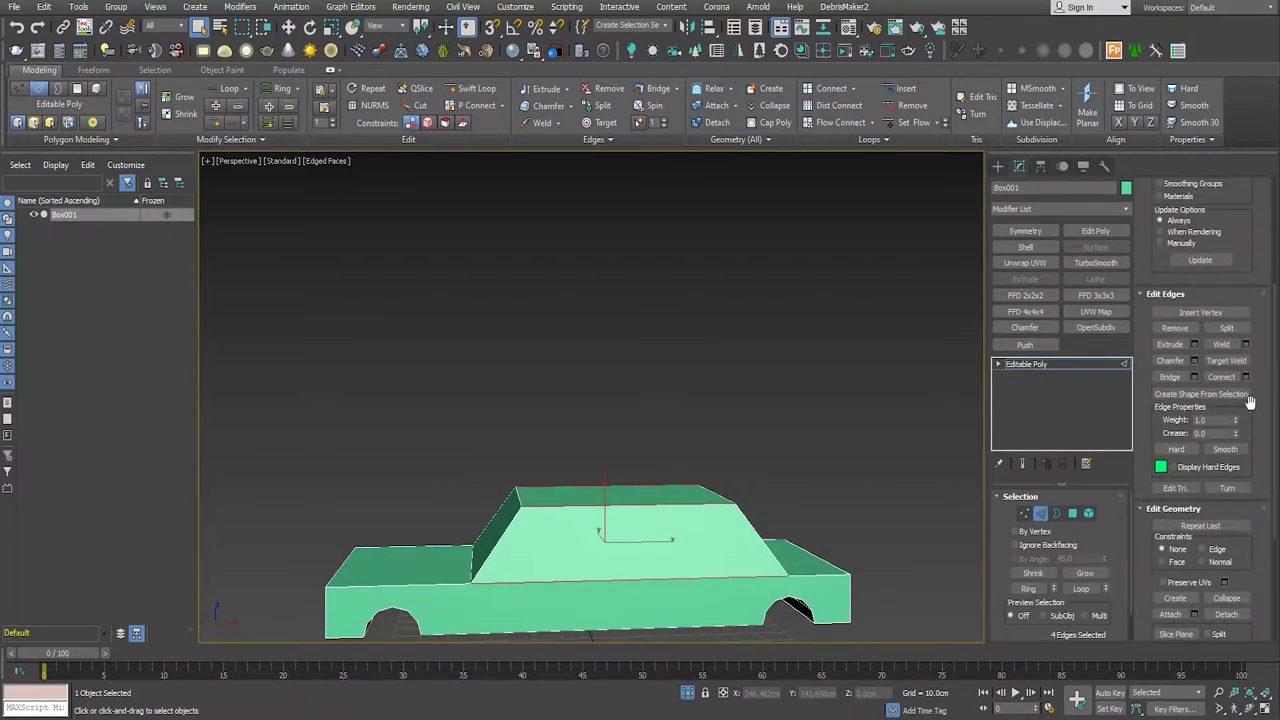
Step: Connect them with 2 segments, pinch 0 then about 50, spreading the new edges apart
{"action": "left_click", "coordinate": [1245, 377]}
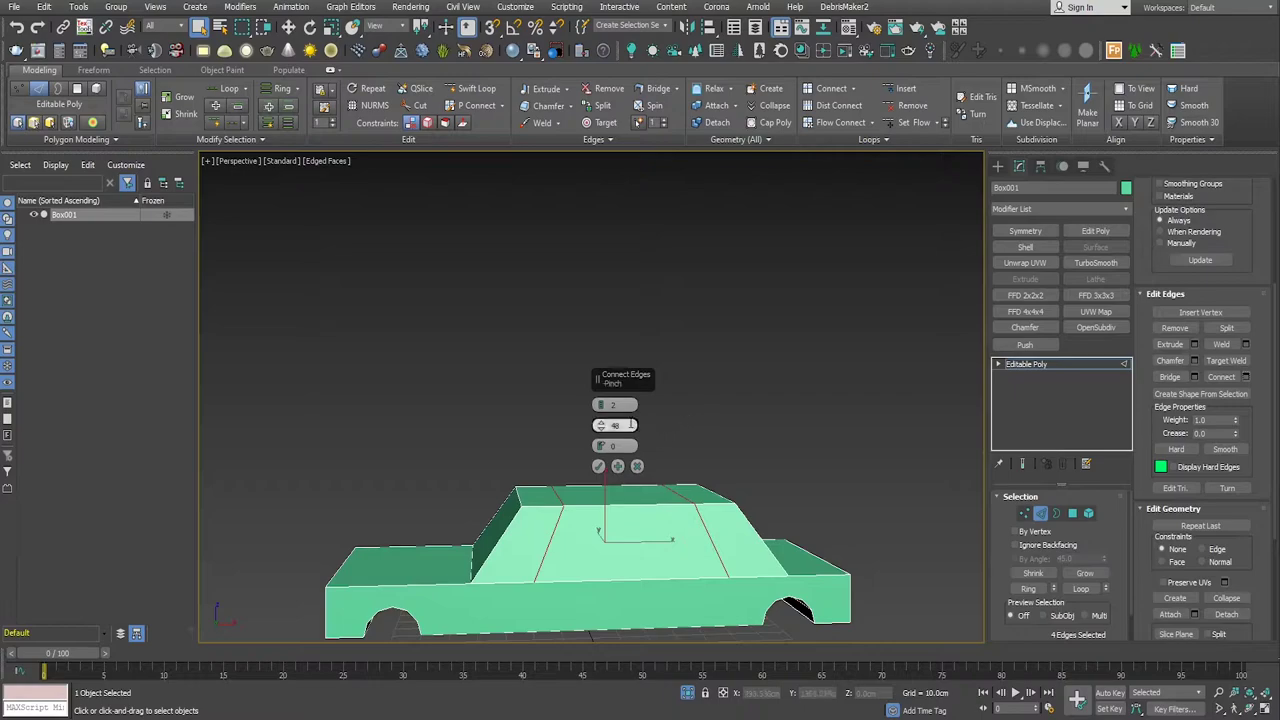
{"action": "type", "text": "0"}
{"action": "key", "text": "Return"}
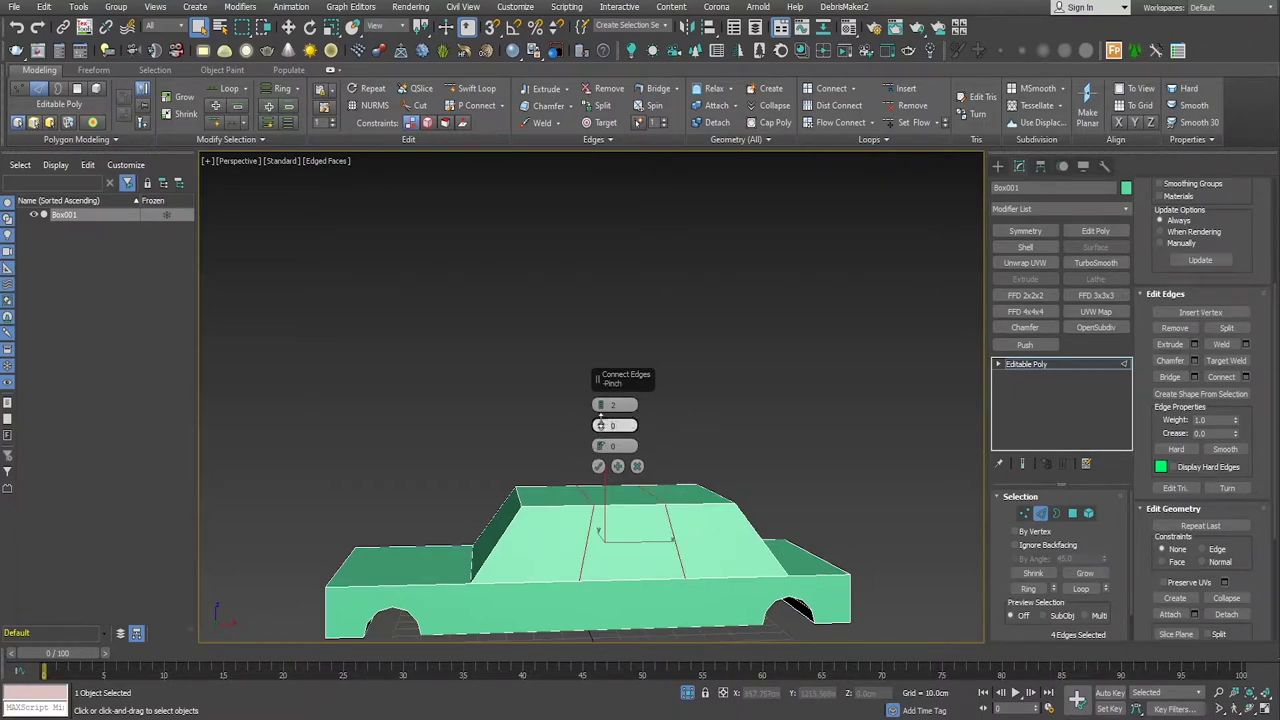
{"action": "left_click_drag", "start_coordinate": [600, 420], "coordinate": [596, 278]}
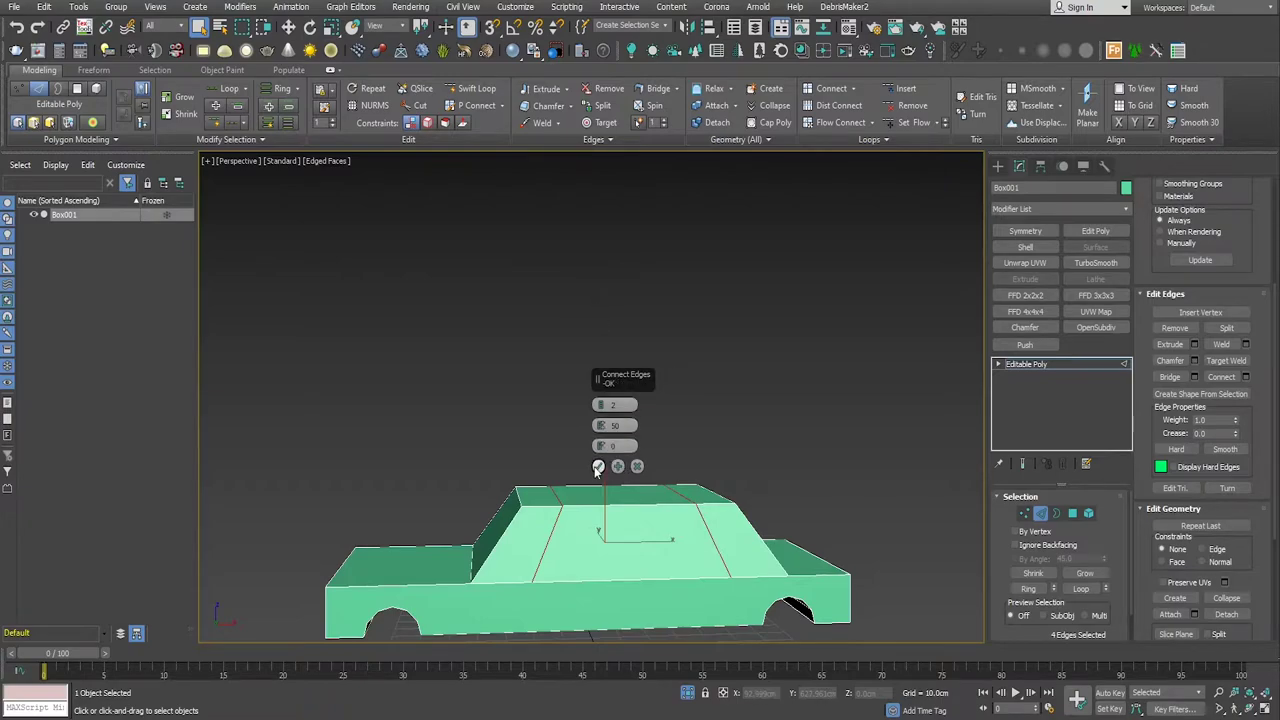
{"action": "left_click", "coordinate": [598, 468]}
{"action": "scroll", "coordinate": [664, 542], "scroll_direction": "up", "scroll_amount": 2}
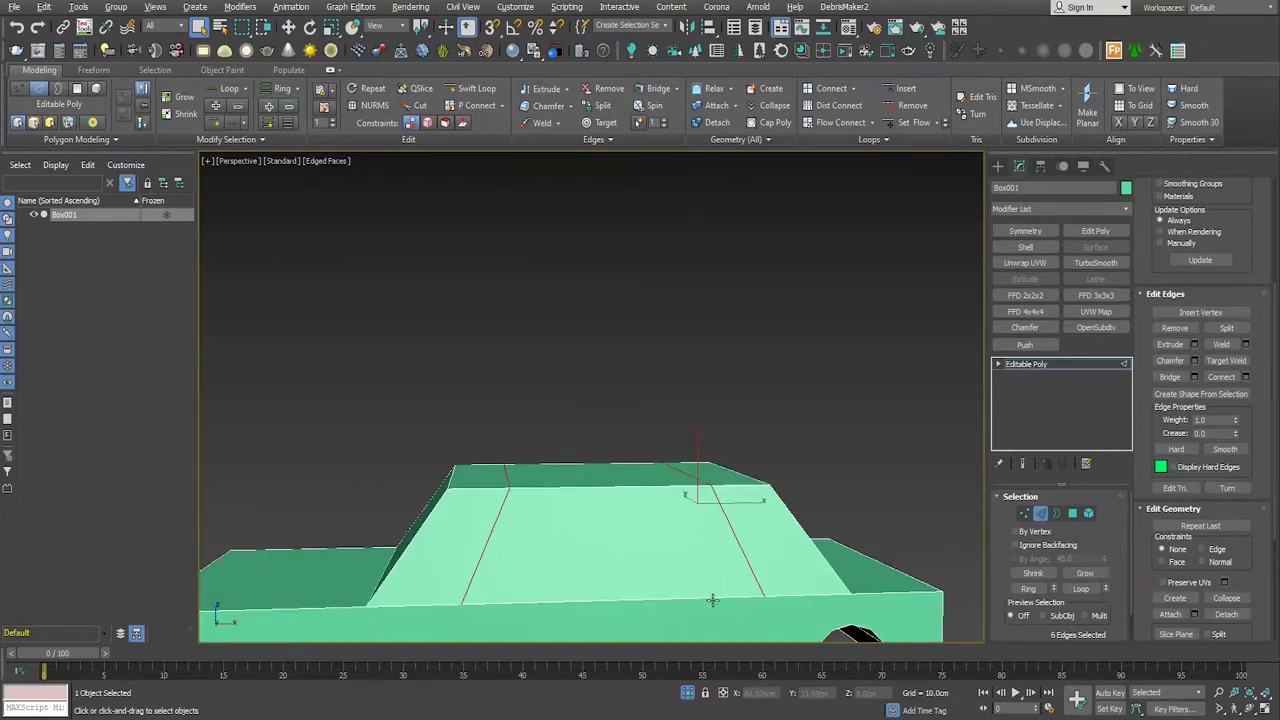
Step: Try Make Planar on the new roof edges along different axes, then undo it
{"action": "middle_click_drag", "start_coordinate": [712, 600], "coordinate": [691, 594], "text": "alt"}
{"action": "scroll", "coordinate": [1245, 428], "scroll_direction": "down", "scroll_amount": 3}
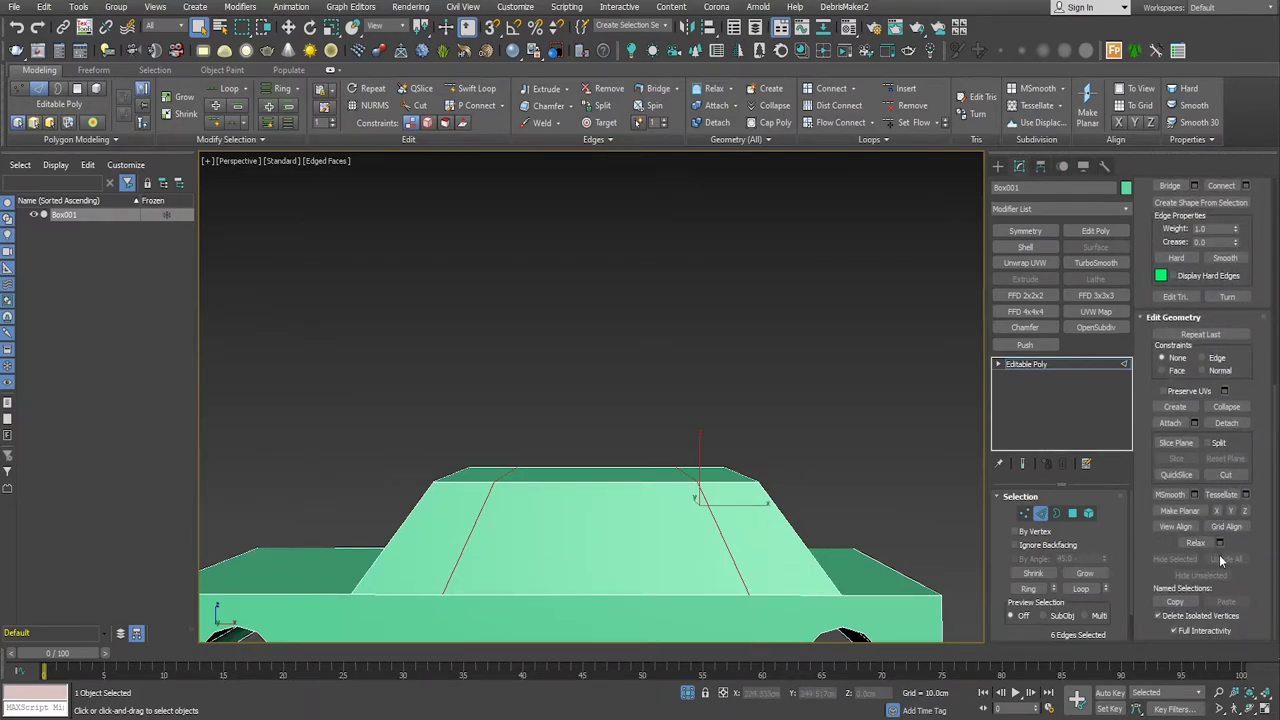
{"action": "left_click", "coordinate": [1246, 513]}
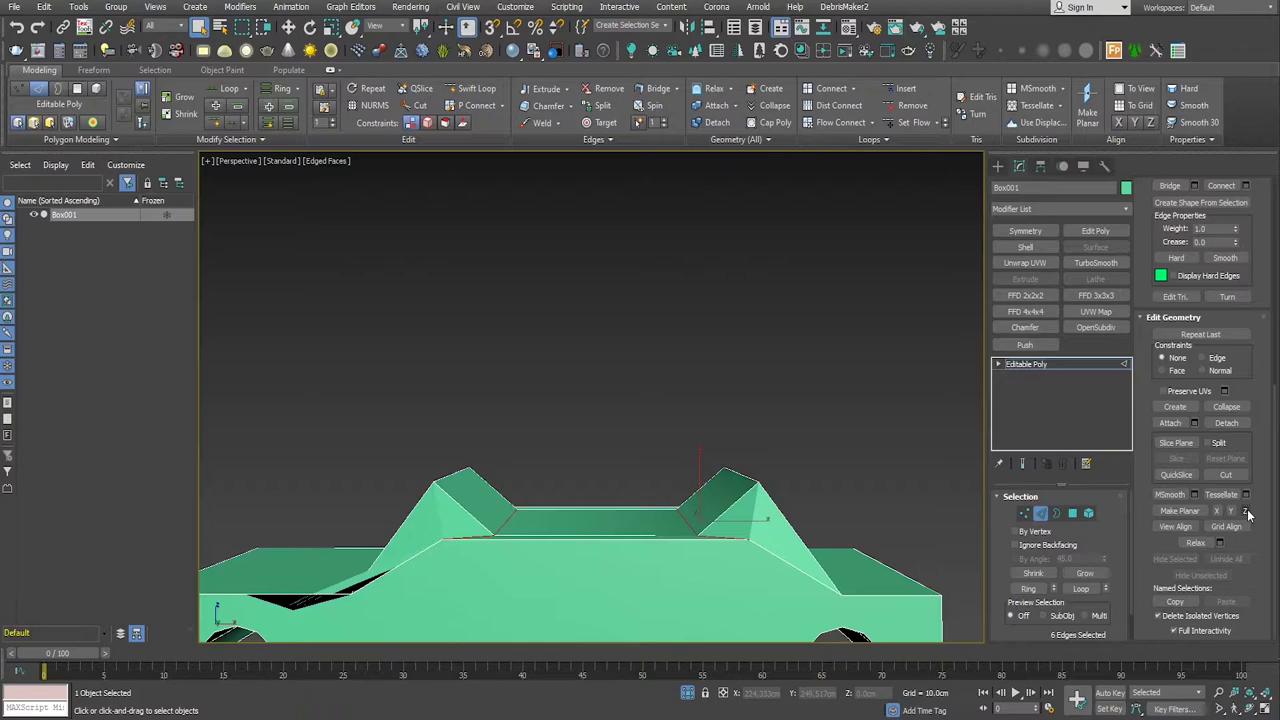
{"action": "key", "text": "ctrl+z"}
{"action": "left_click", "coordinate": [1233, 511]}
{"action": "left_click", "coordinate": [1233, 511]}
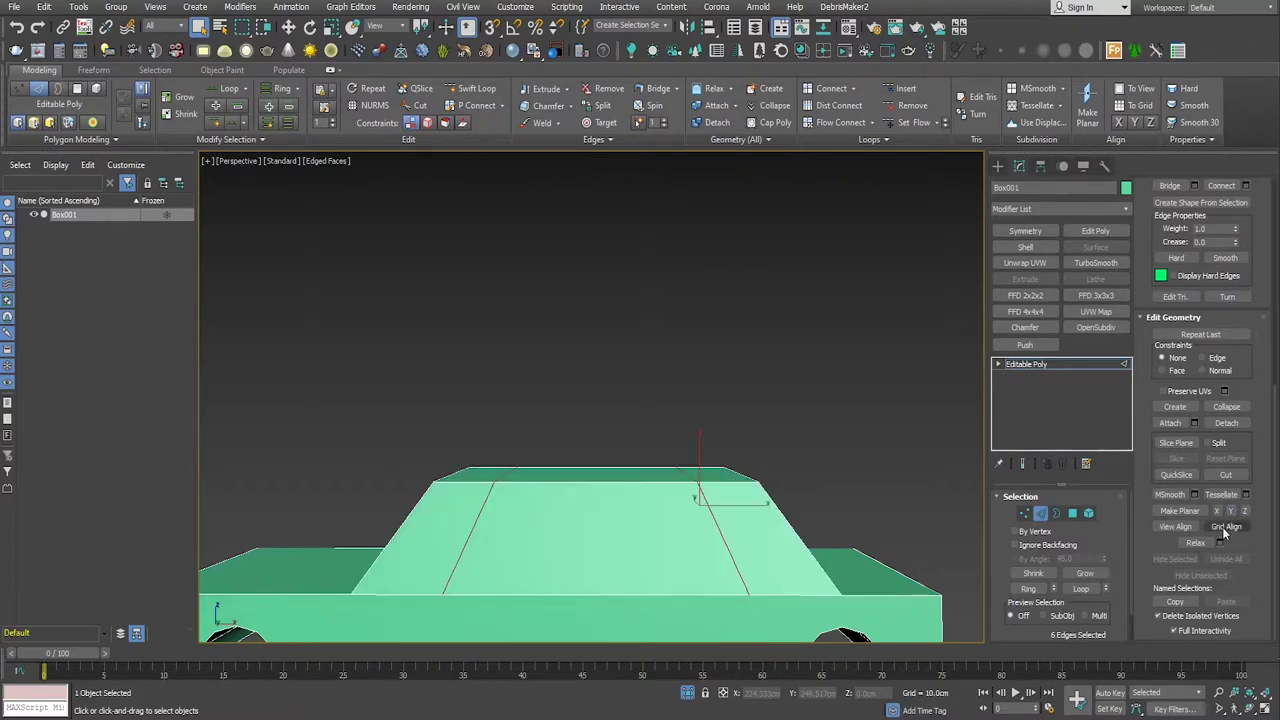
{"action": "left_click", "coordinate": [1220, 513]}
{"action": "key", "text": "ctrl+z"}
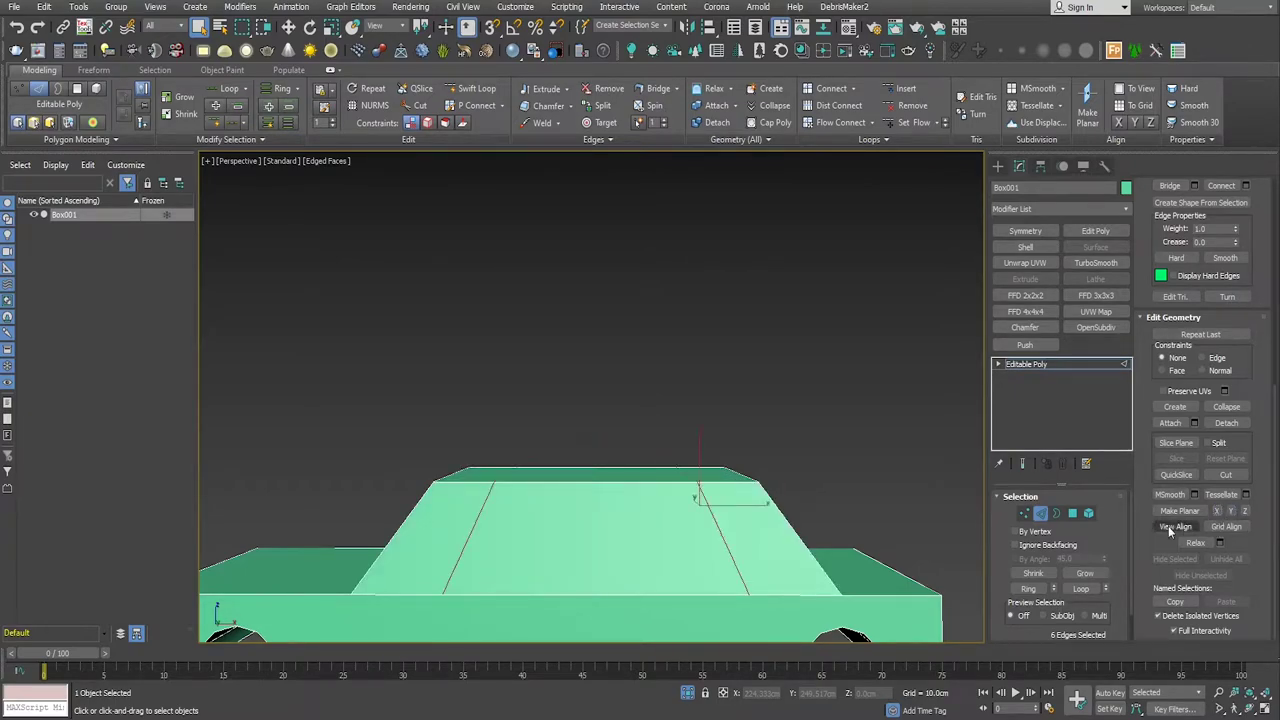
Step: Reselect the two diagonal cabin edges and retry Make Planar, keeping the vertical-axis result
{"action": "key", "text": "w"}
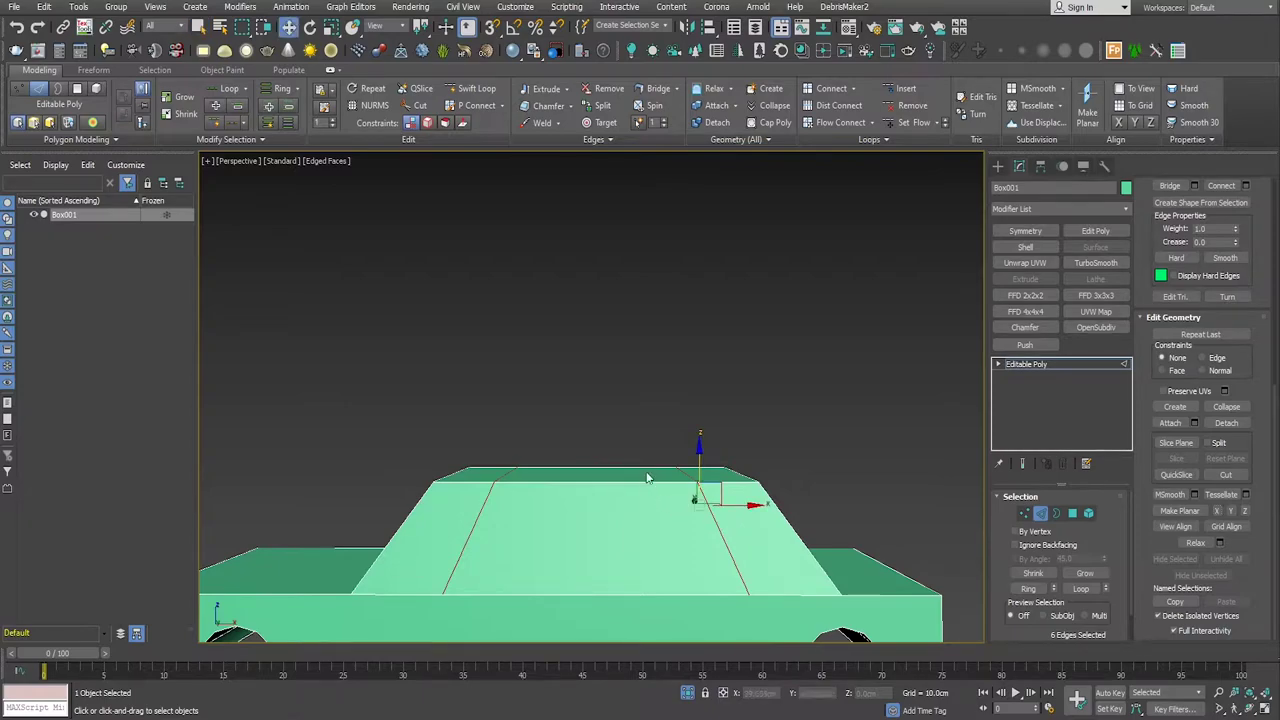
{"action": "left_click", "coordinate": [699, 513]}
{"action": "left_click", "coordinate": [714, 526]}
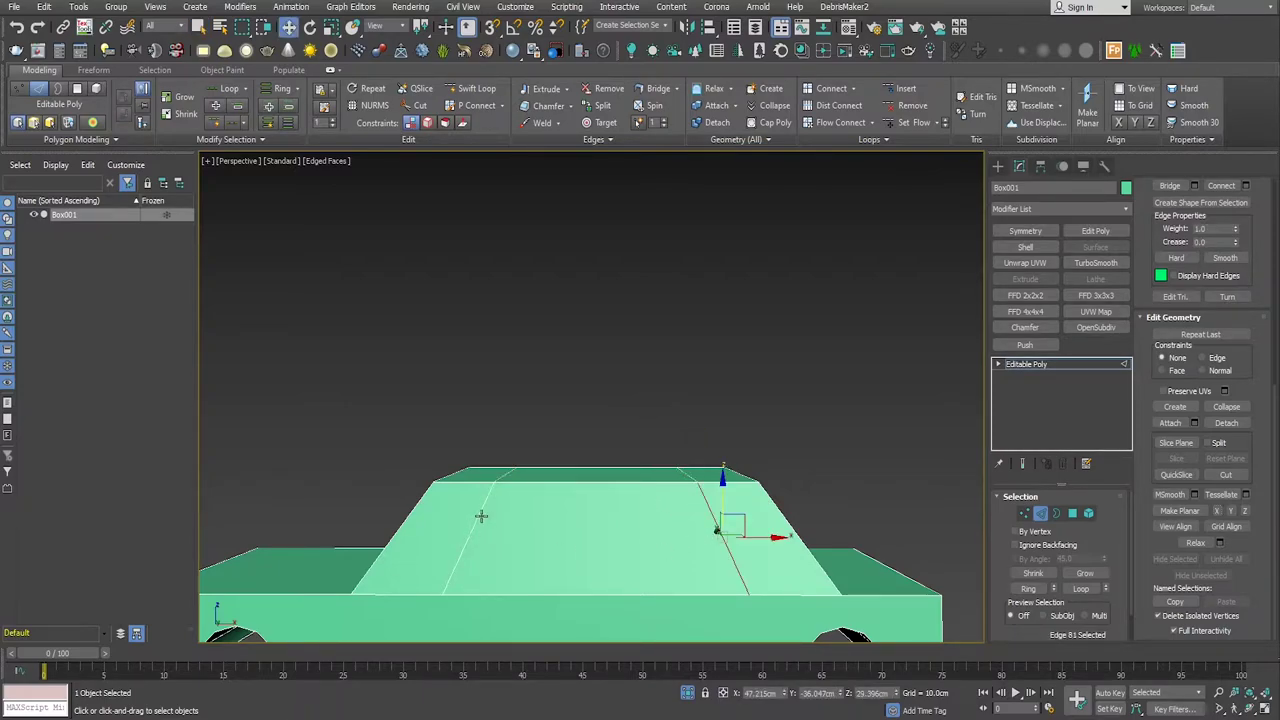
{"action": "left_click", "coordinate": [481, 516], "text": "ctrl"}
{"action": "left_click", "coordinate": [1217, 511]}
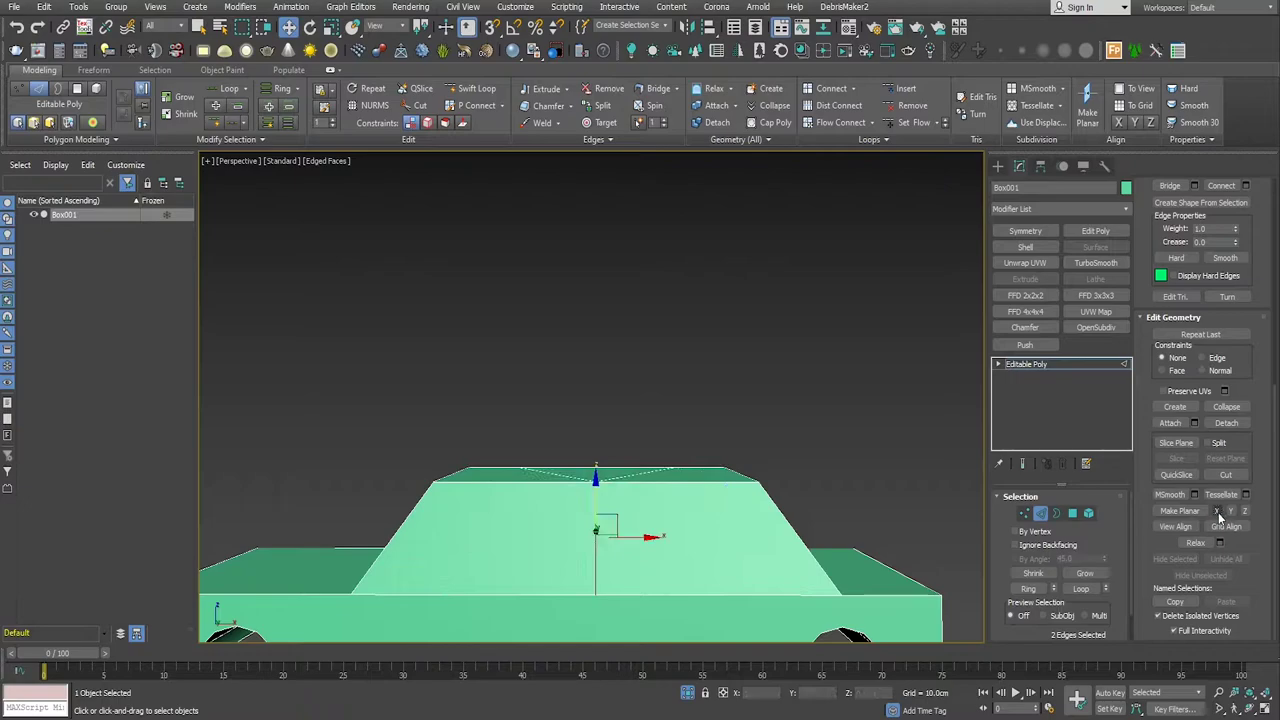
{"action": "key", "text": "ctrl+z"}
{"action": "left_click", "coordinate": [1231, 511]}
{"action": "key", "text": "ctrl+z"}
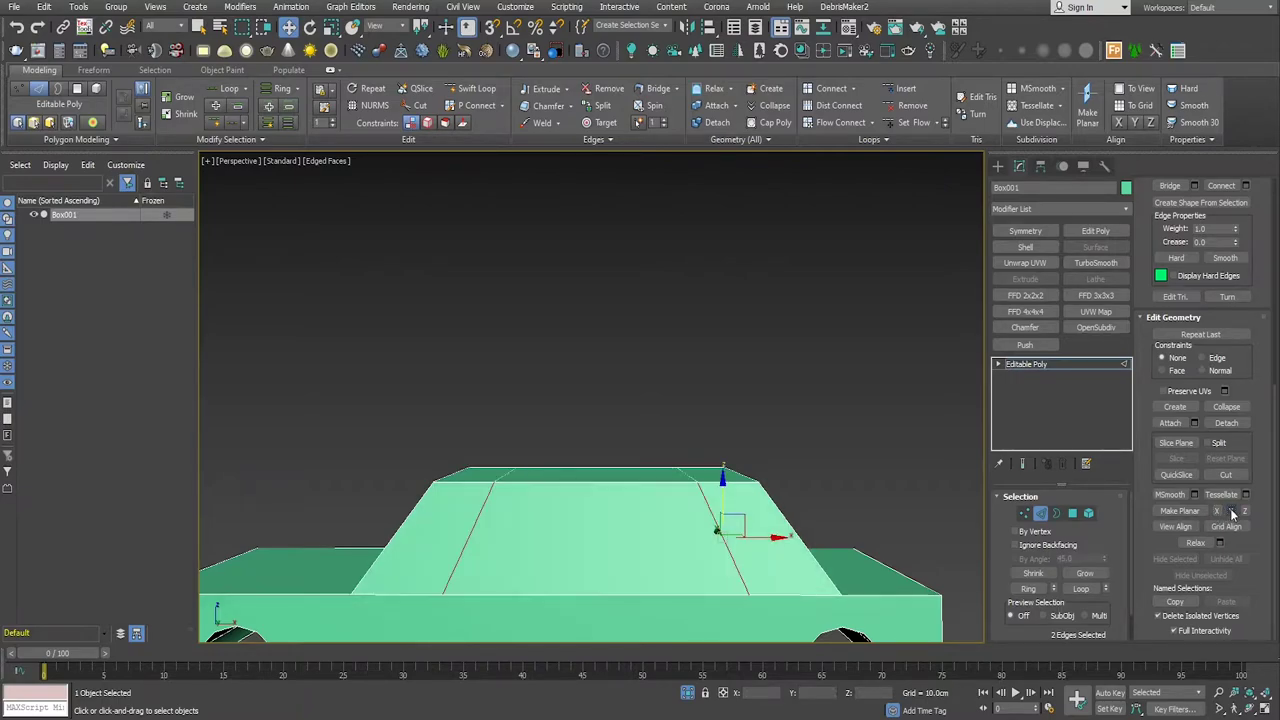
{"action": "left_click", "coordinate": [1246, 511]}
Step: Orbit around the car to check the slanted cabin edges, then restore the four-viewport layout
{"action": "scroll", "coordinate": [500, 370], "scroll_direction": "down", "scroll_amount": 5}
{"action": "middle_click_drag", "start_coordinate": [500, 366], "coordinate": [783, 400], "text": "alt"}
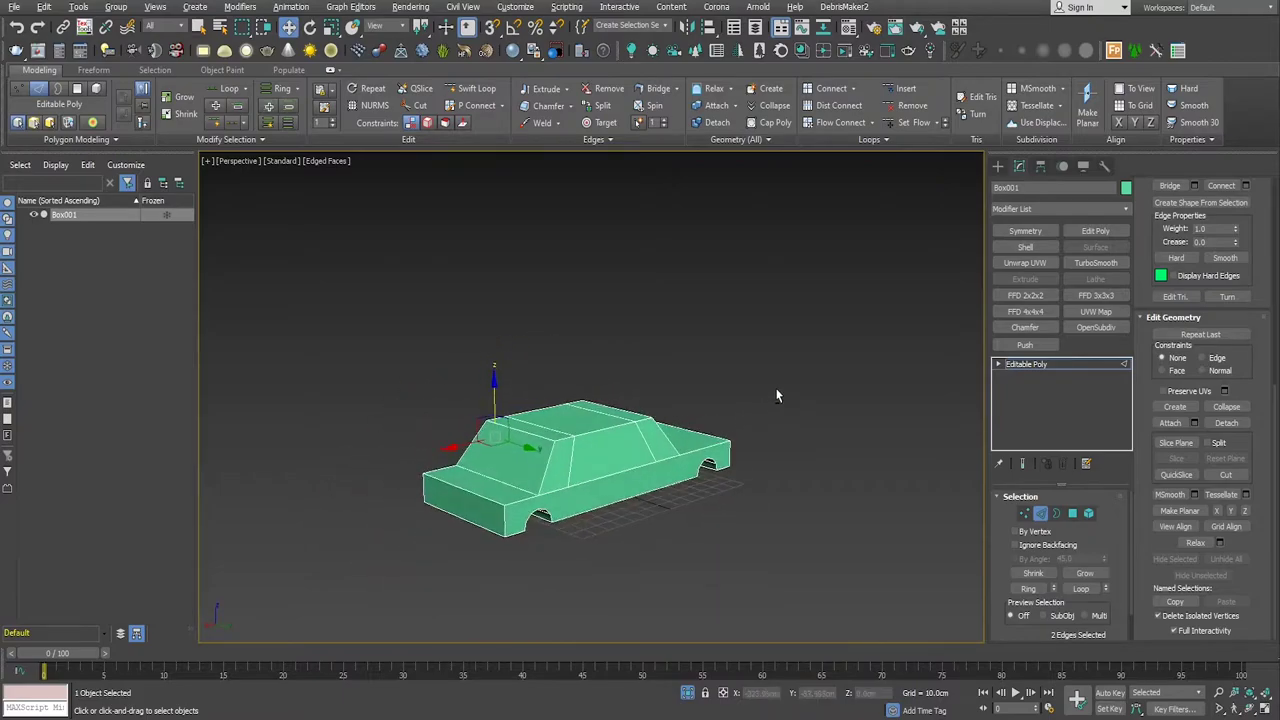
{"action": "mouse_move", "coordinate": [629, 442]}
{"action": "middle_mouse_down", "text": "alt"}
{"action": "mouse_move", "coordinate": [488, 441]}
{"action": "mouse_move", "coordinate": [560, 440]}
{"action": "mouse_move", "coordinate": [492, 460]}
{"action": "middle_mouse_up", "text": "alt"}
{"action": "scroll", "coordinate": [490, 440], "scroll_direction": "up", "scroll_amount": 3}
{"action": "scroll", "coordinate": [497, 460], "scroll_direction": "up", "scroll_amount": 3}
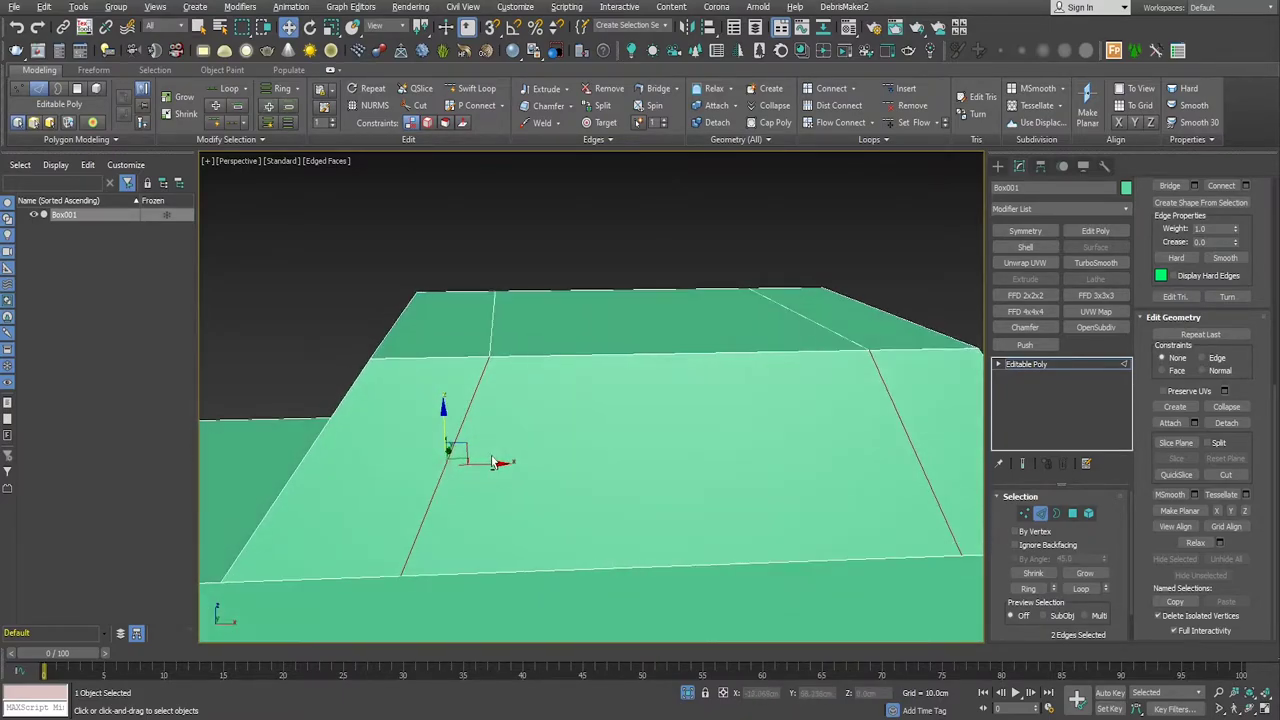
{"action": "key", "text": "alt+w"}
{"action": "key", "text": "alt+w"}
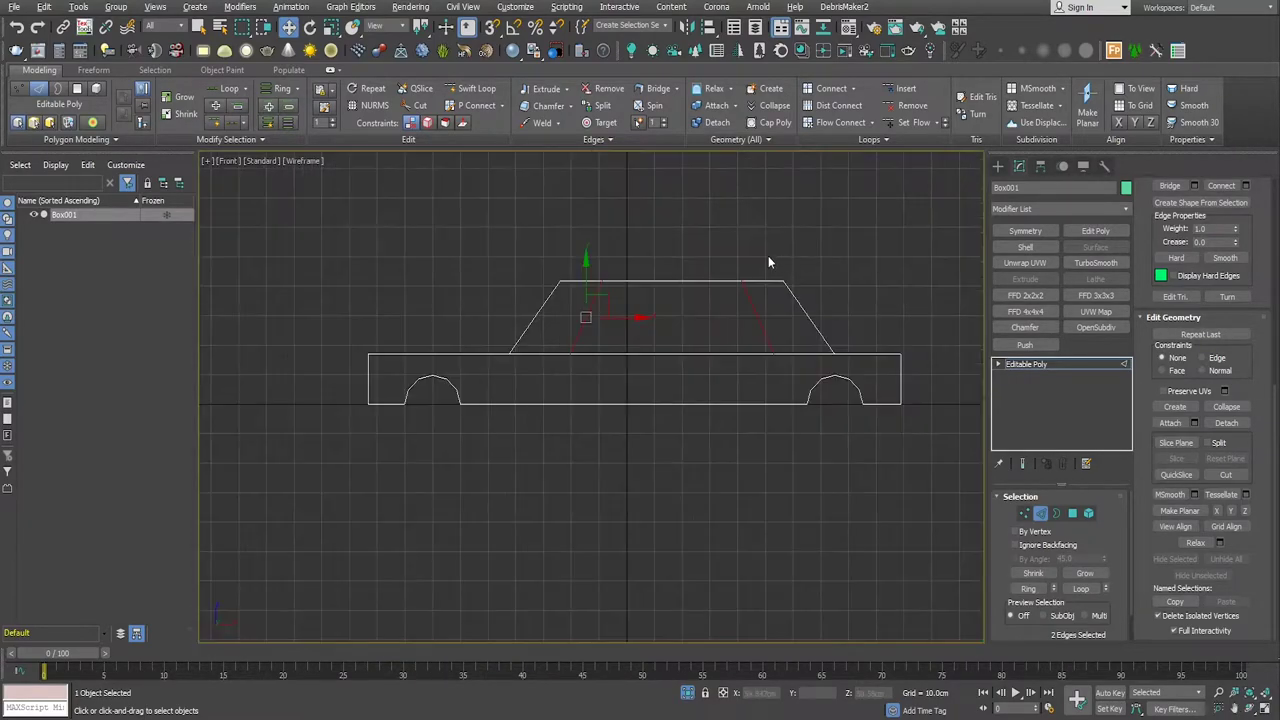
Step: In Vertex mode, select both ends of the front pillar and slide it into place along X
{"action": "scroll", "coordinate": [639, 386], "scroll_direction": "up", "scroll_amount": 2}
{"action": "middle_click_drag", "start_coordinate": [639, 386], "coordinate": [634, 441]}
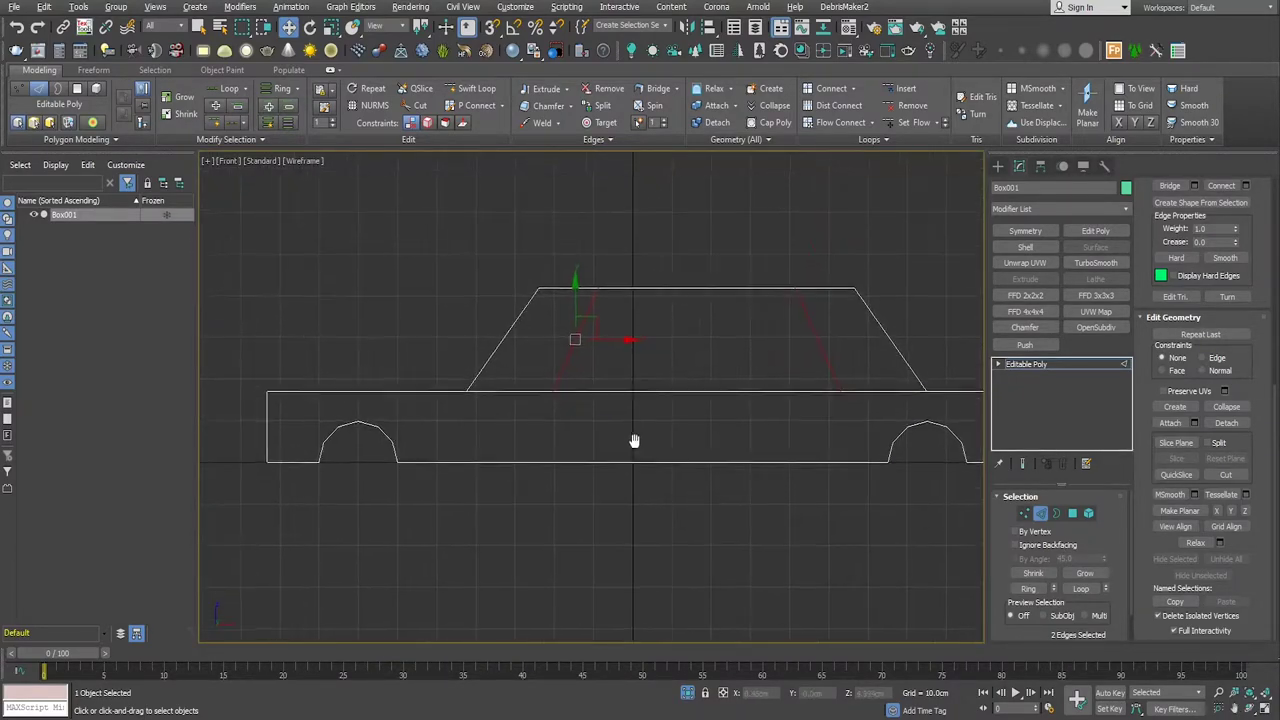
{"action": "left_click", "coordinate": [1024, 513]}
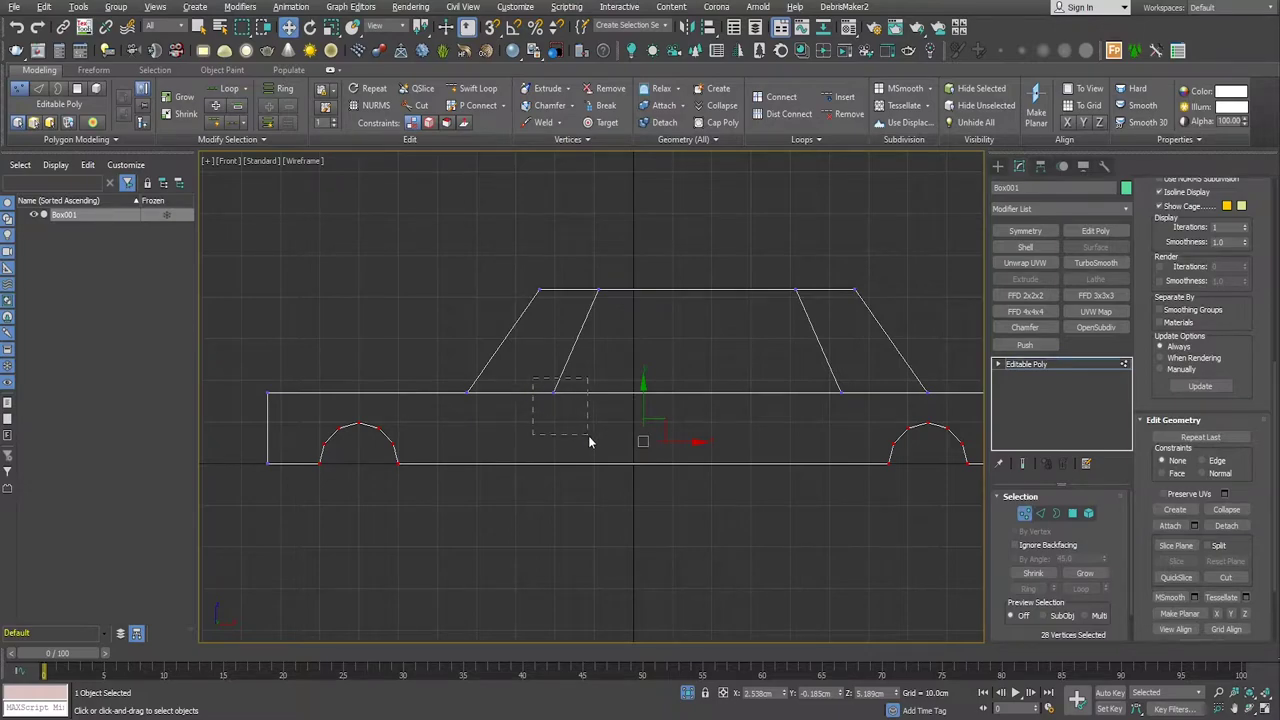
{"action": "mouse_move", "coordinate": [588, 436]}
{"action": "left_mouse_down"}
{"action": "mouse_move", "coordinate": [590, 413]}
{"action": "mouse_move", "coordinate": [646, 392]}
{"action": "left_mouse_up"}
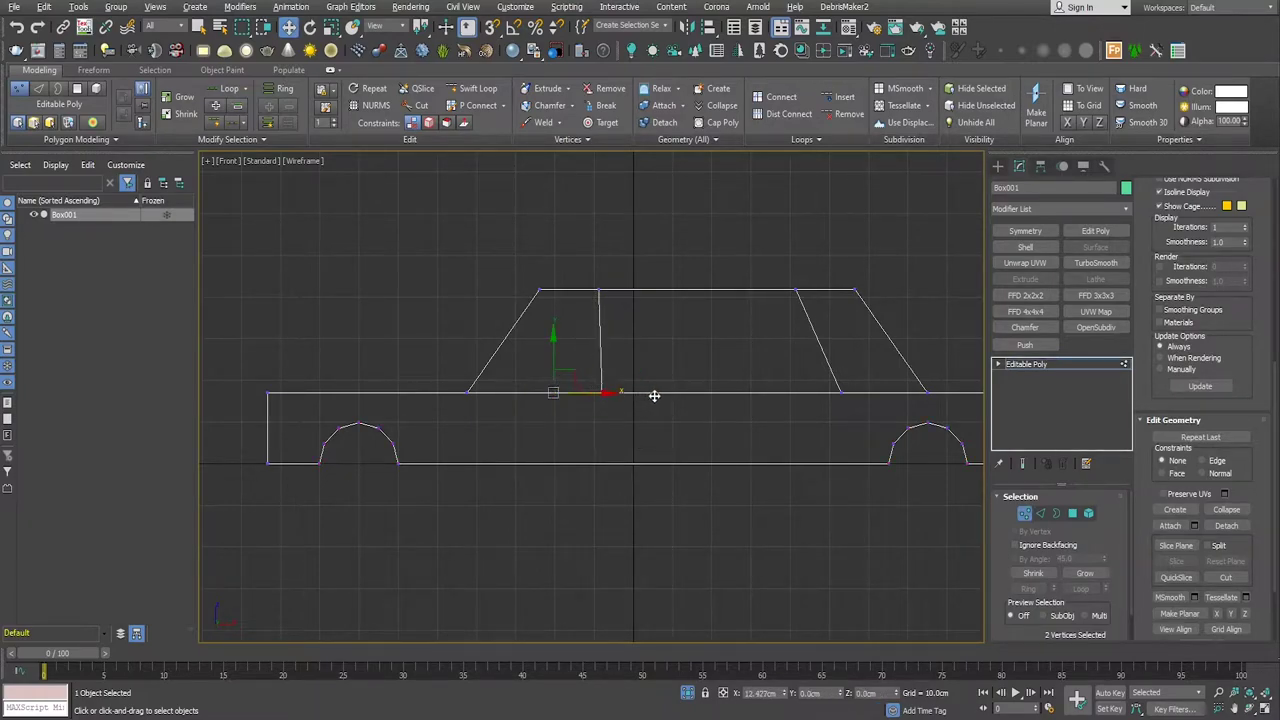
{"action": "mouse_move", "coordinate": [580, 256]}
{"action": "left_mouse_down"}
{"action": "mouse_move", "coordinate": [614, 299]}
{"action": "mouse_move", "coordinate": [642, 288]}
{"action": "left_mouse_up"}
{"action": "left_click_drag", "start_coordinate": [571, 251], "coordinate": [620, 435]}
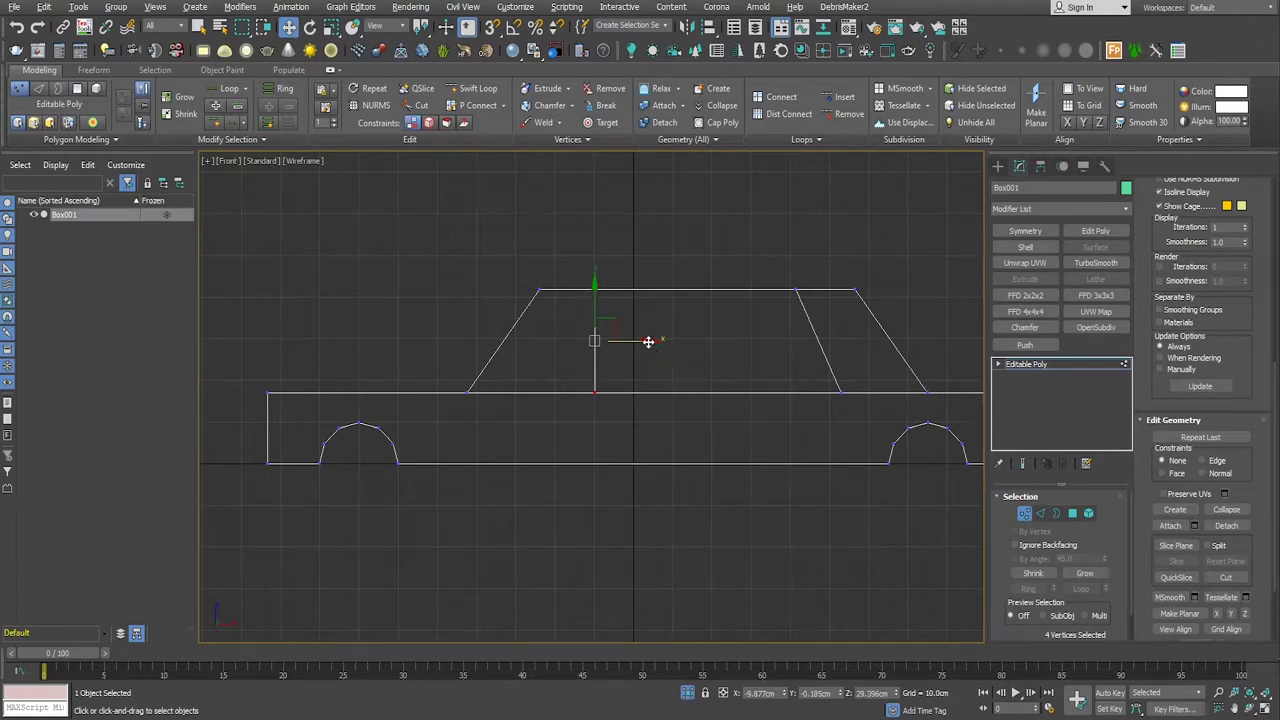
{"action": "left_click_drag", "start_coordinate": [648, 342], "coordinate": [609, 328]}
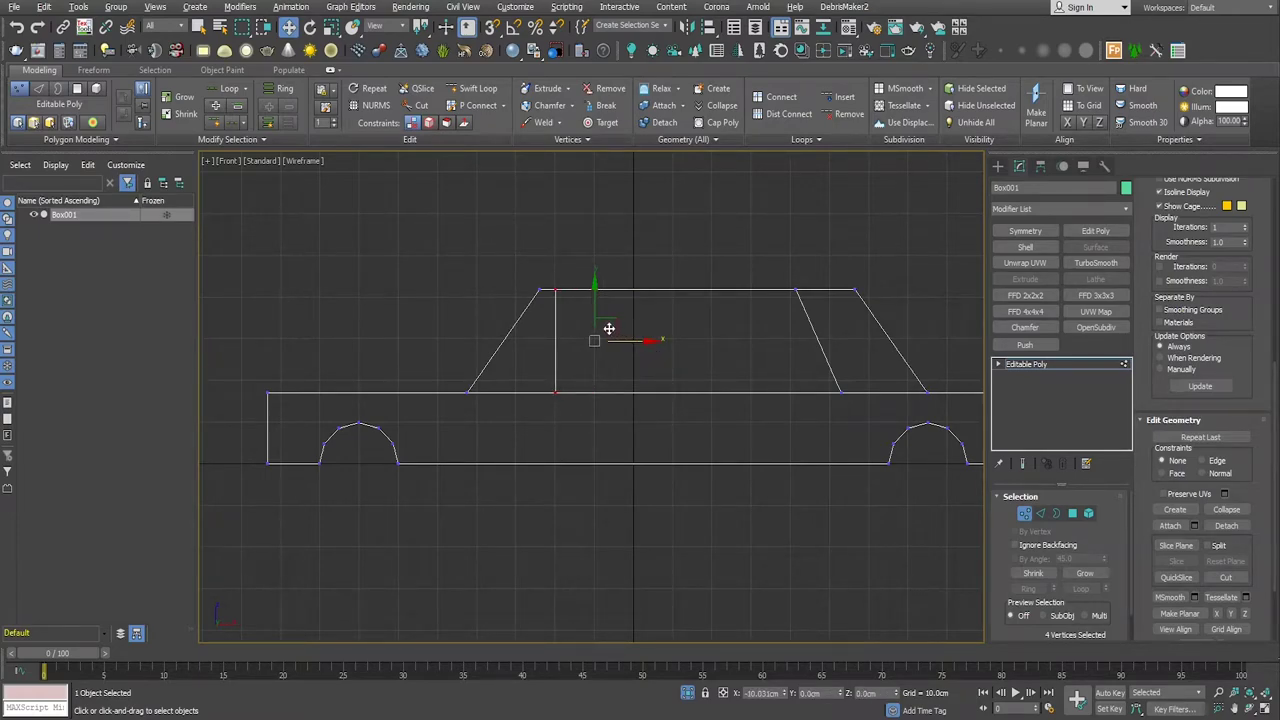
{"action": "left_click_drag", "start_coordinate": [609, 328], "coordinate": [641, 330]}
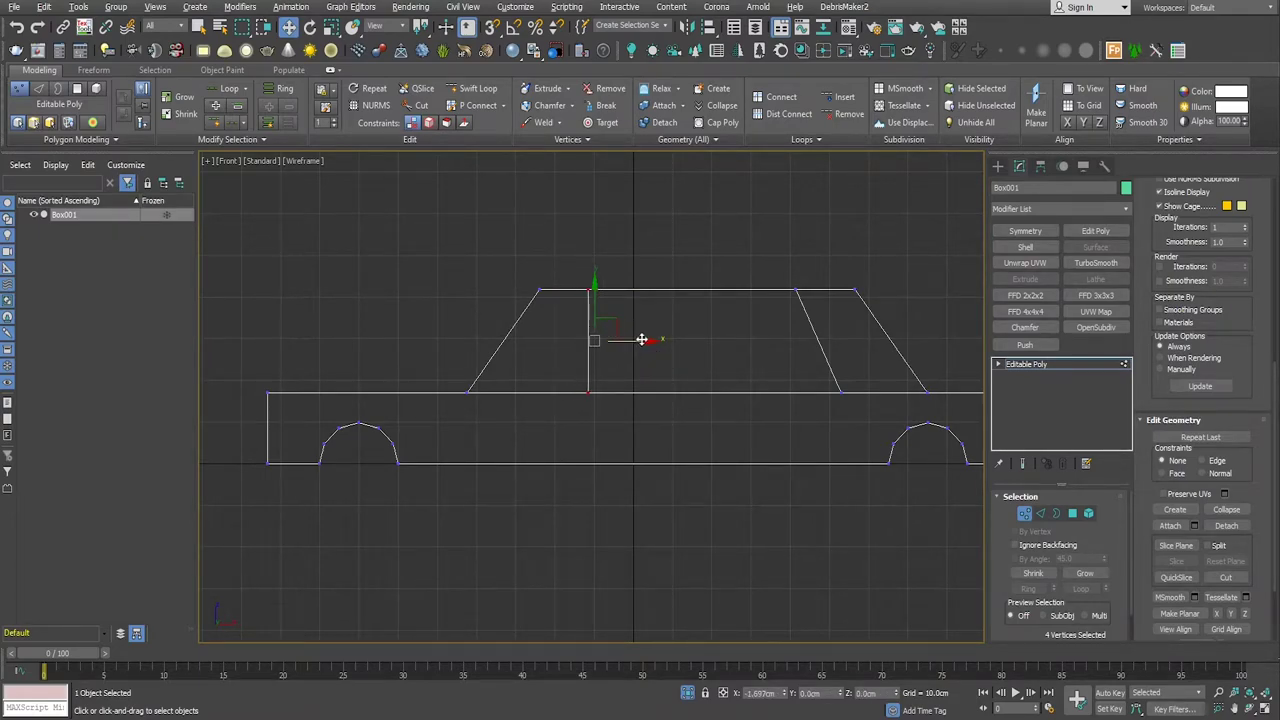
Step: Select the rear pillar's vertices and move it right, closer to the back slope
{"action": "mouse_move", "coordinate": [833, 378]}
{"action": "left_mouse_down"}
{"action": "mouse_move", "coordinate": [869, 408]}
{"action": "mouse_move", "coordinate": [850, 387]}
{"action": "left_mouse_up"}
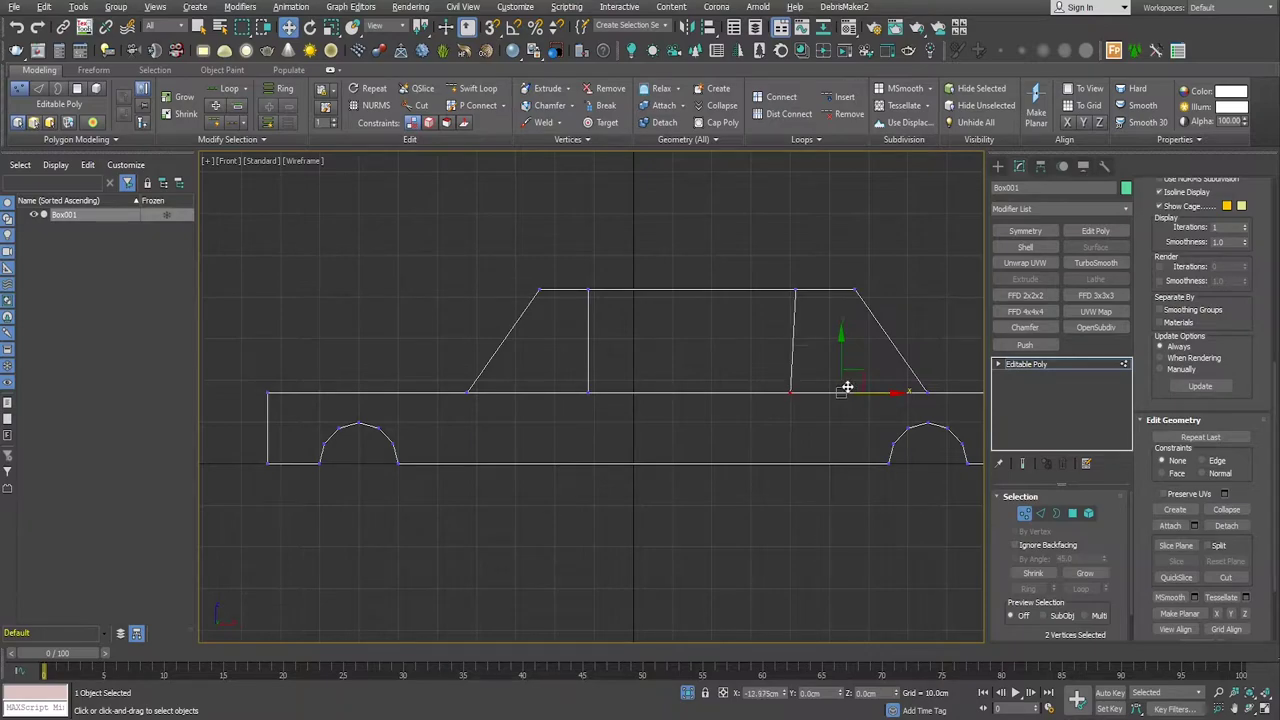
{"action": "left_click_drag", "start_coordinate": [815, 327], "coordinate": [840, 290]}
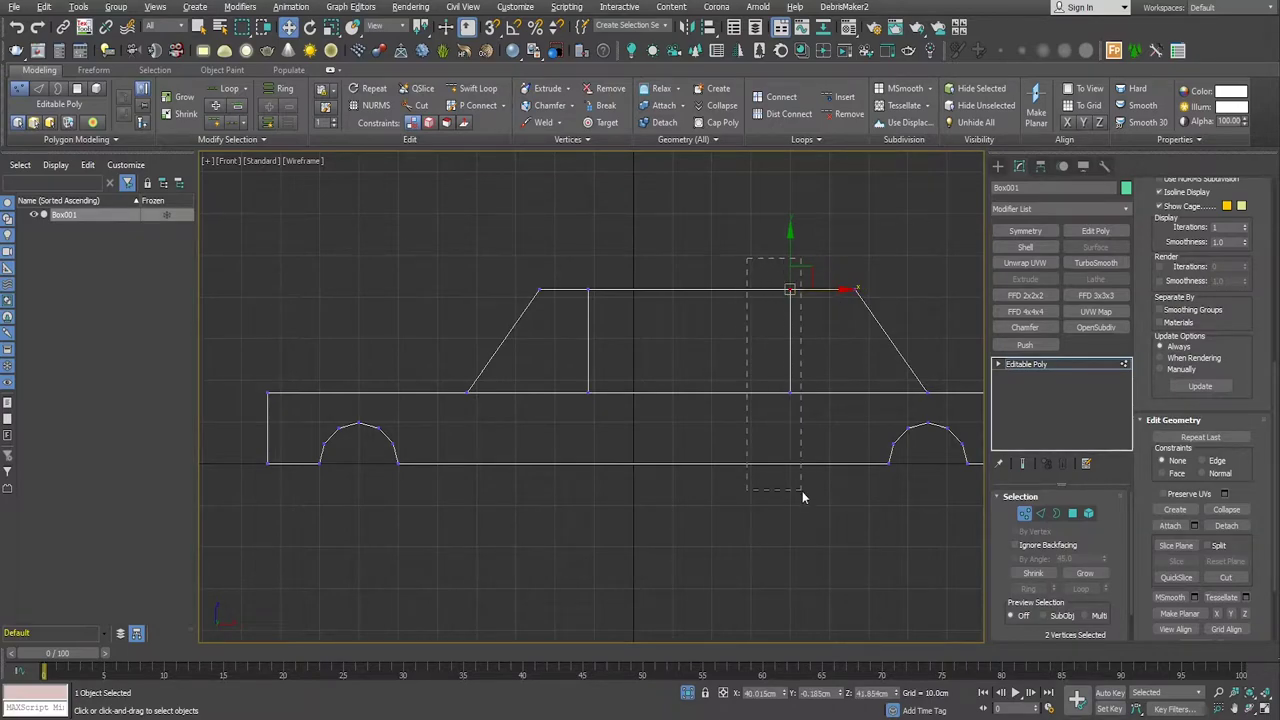
{"action": "left_click_drag", "start_coordinate": [802, 491], "coordinate": [802, 491]}
{"action": "left_click_drag", "start_coordinate": [842, 343], "coordinate": [872, 344]}
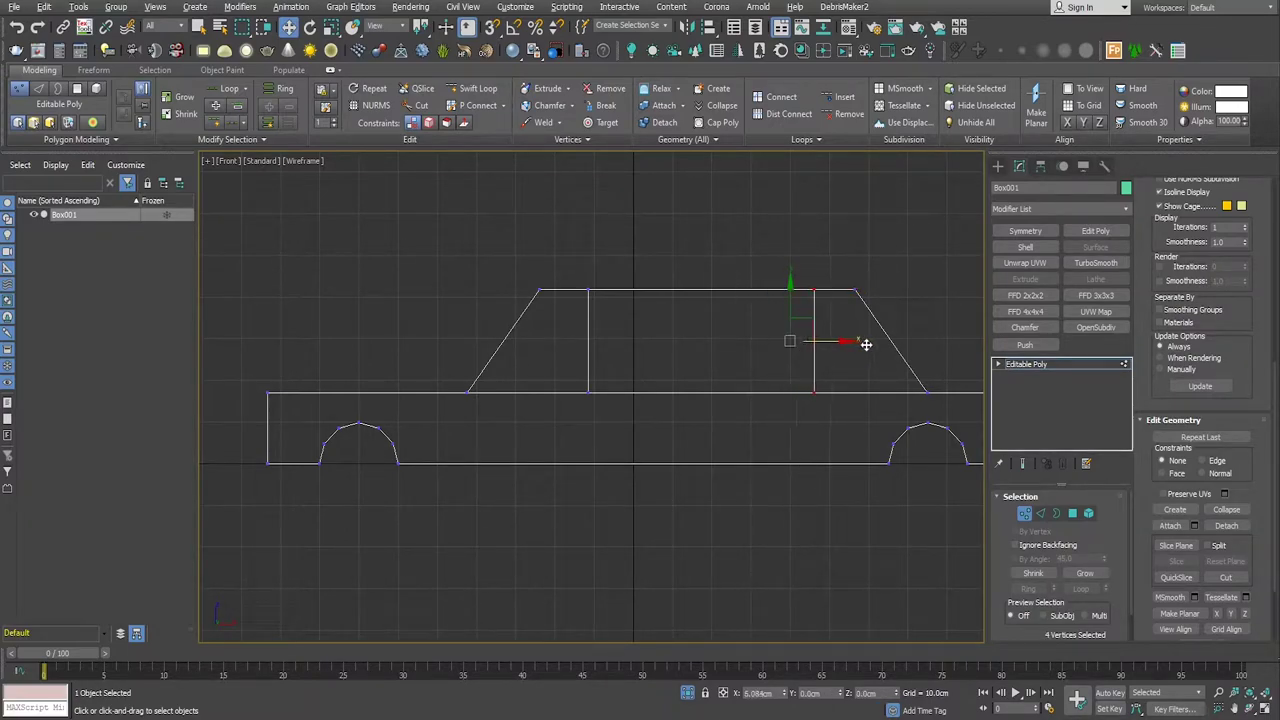
{"action": "left_click_drag", "start_coordinate": [808, 380], "coordinate": [840, 418]}
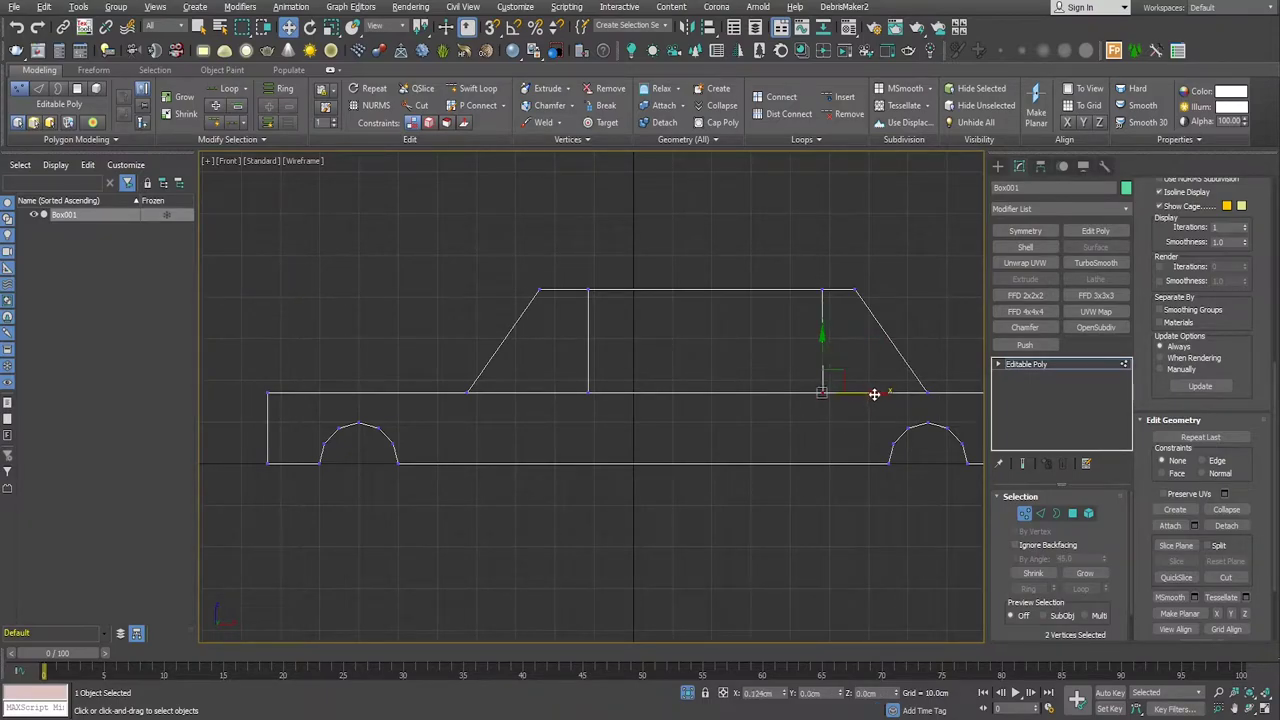
{"action": "left_click", "coordinate": [743, 252]}
Step: In Polygon mode, select the eight cabin window faces in the perspective view
{"action": "key", "text": "alt+w"}
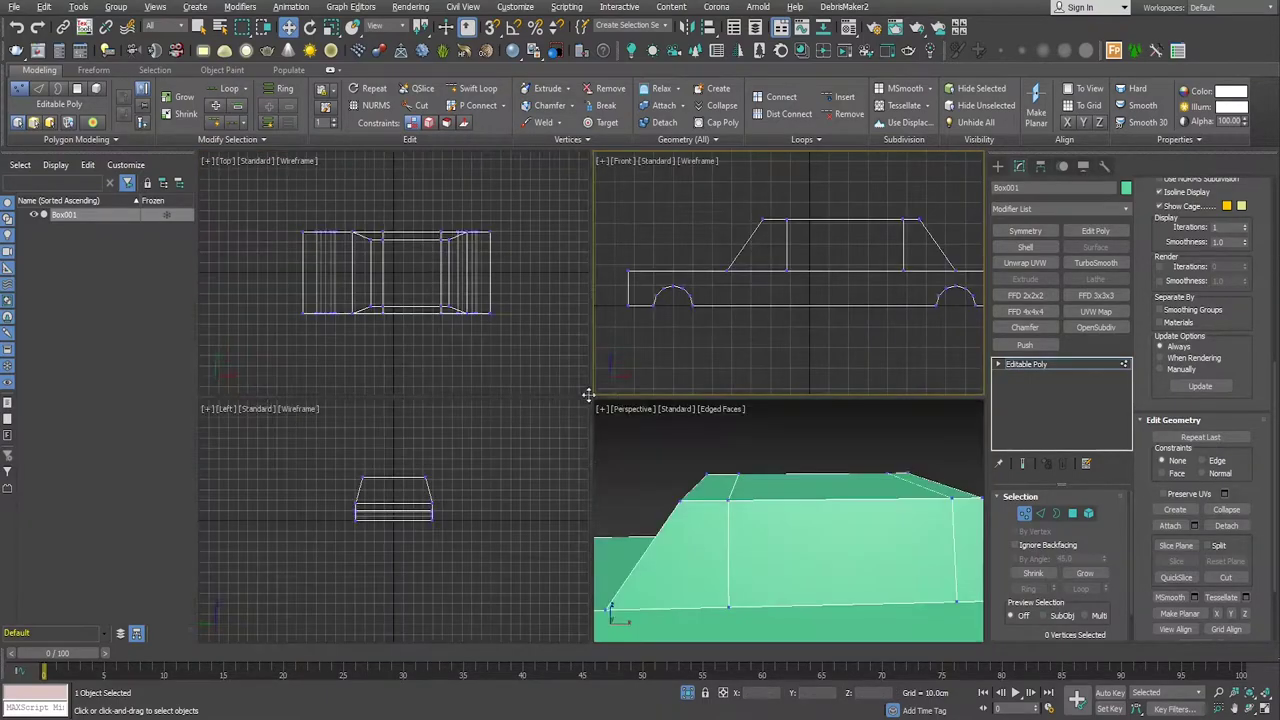
{"action": "key", "text": "alt+w"}
{"action": "scroll", "coordinate": [770, 494], "scroll_direction": "down", "scroll_amount": 3}
{"action": "mouse_move", "coordinate": [770, 494]}
{"action": "middle_mouse_down", "text": "alt"}
{"action": "mouse_move", "coordinate": [862, 476]}
{"action": "mouse_move", "coordinate": [615, 487]}
{"action": "middle_mouse_up", "text": "alt"}
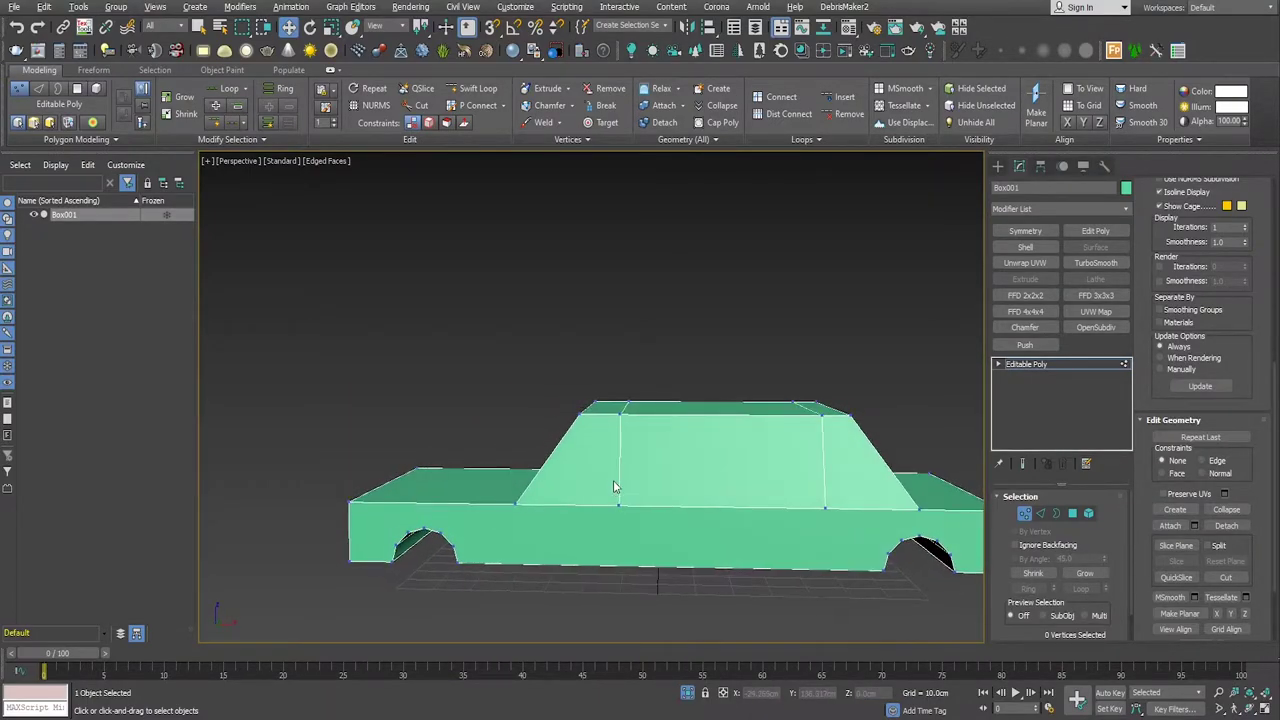
{"action": "left_click", "coordinate": [1072, 514]}
{"action": "left_click_drag", "start_coordinate": [560, 430], "coordinate": [876, 497]}
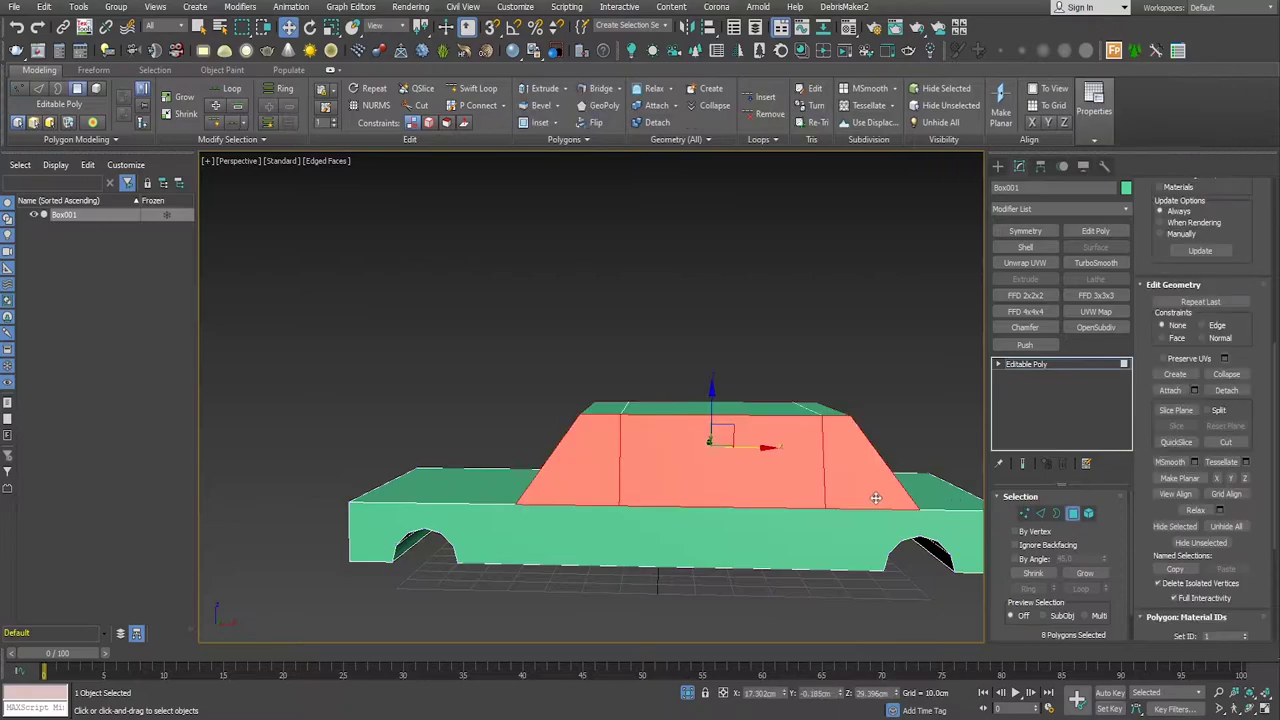
{"action": "mouse_move", "coordinate": [669, 504]}
{"action": "middle_mouse_down", "text": "alt"}
{"action": "mouse_move", "coordinate": [870, 514]}
{"action": "mouse_move", "coordinate": [682, 514]}
{"action": "middle_mouse_up", "text": "alt"}
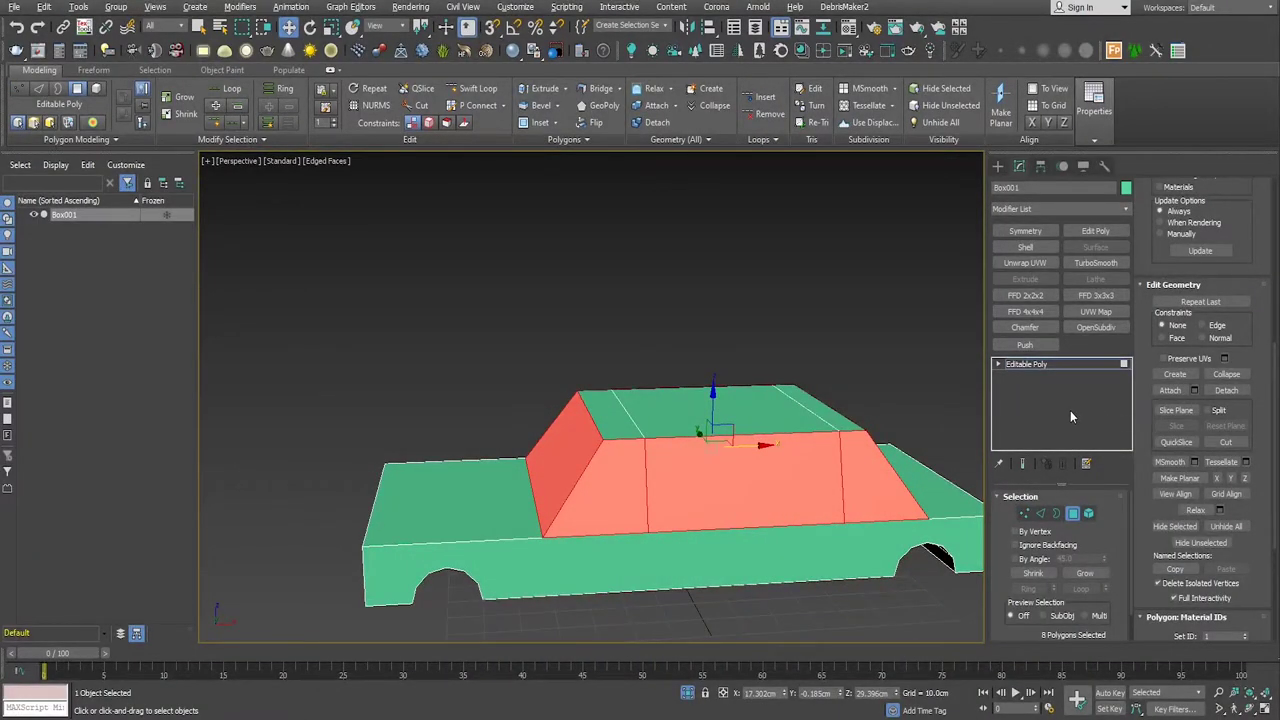
{"action": "scroll", "coordinate": [1203, 499], "scroll_direction": "down", "scroll_amount": 2}
{"action": "scroll", "coordinate": [1203, 499], "scroll_direction": "up", "scroll_amount": 5}
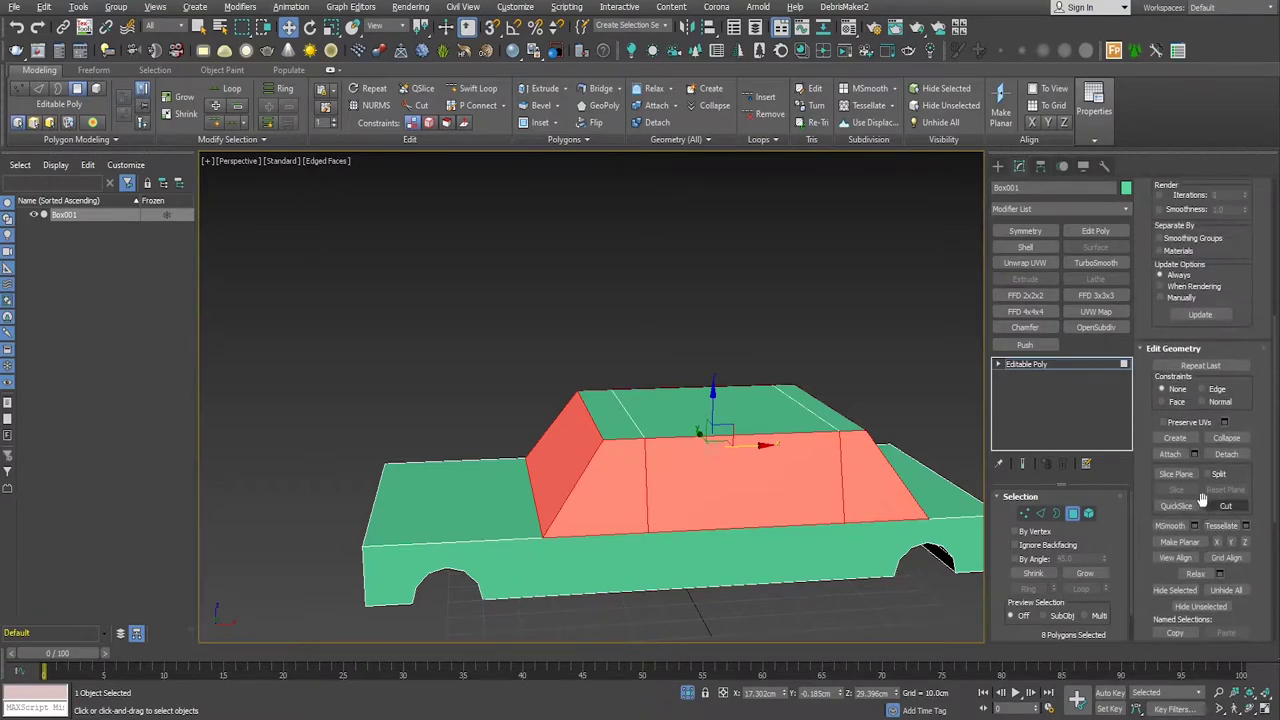
{"action": "scroll", "coordinate": [1216, 514], "scroll_direction": "down", "scroll_amount": 2}
{"action": "scroll", "coordinate": [1222, 515], "scroll_direction": "down", "scroll_amount": 1}
{"action": "scroll", "coordinate": [1242, 536], "scroll_direction": "down", "scroll_amount": 1}
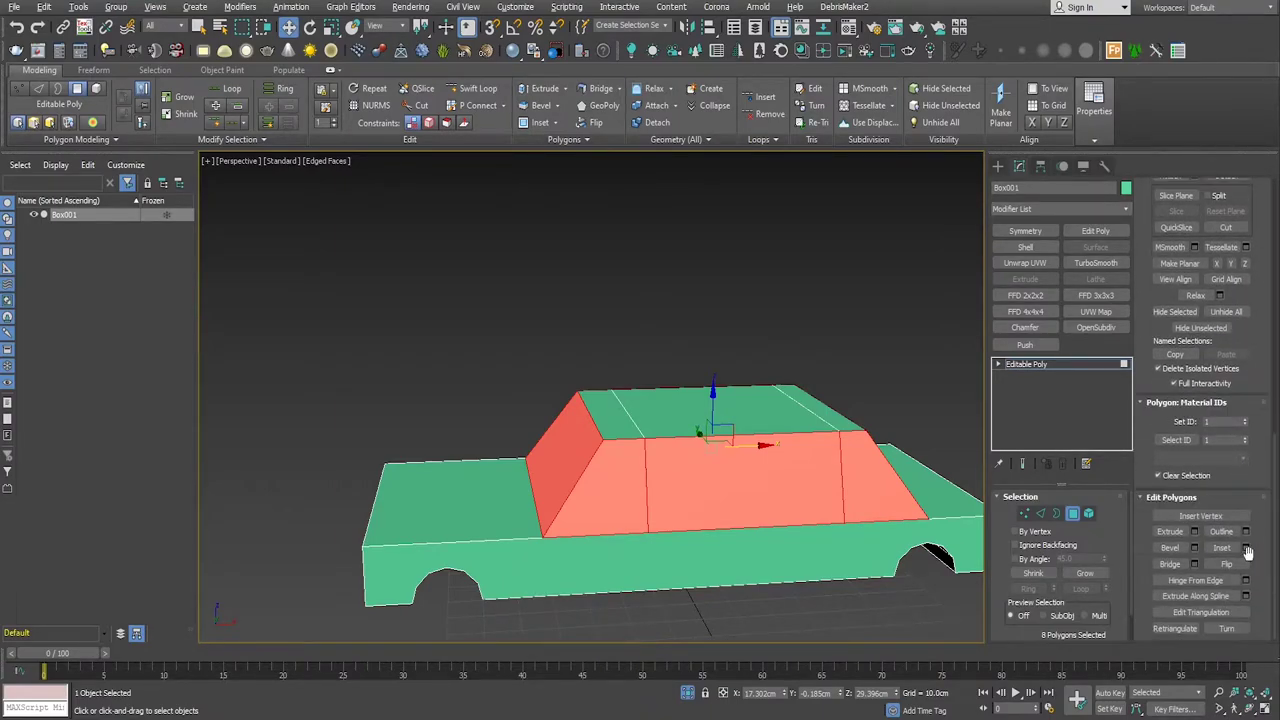
Step: Inset the selected cabin faces to form thin window frames
{"action": "left_click", "coordinate": [1246, 548]}
{"action": "middle_click_drag", "start_coordinate": [560, 410], "coordinate": [603, 410], "text": "alt"}
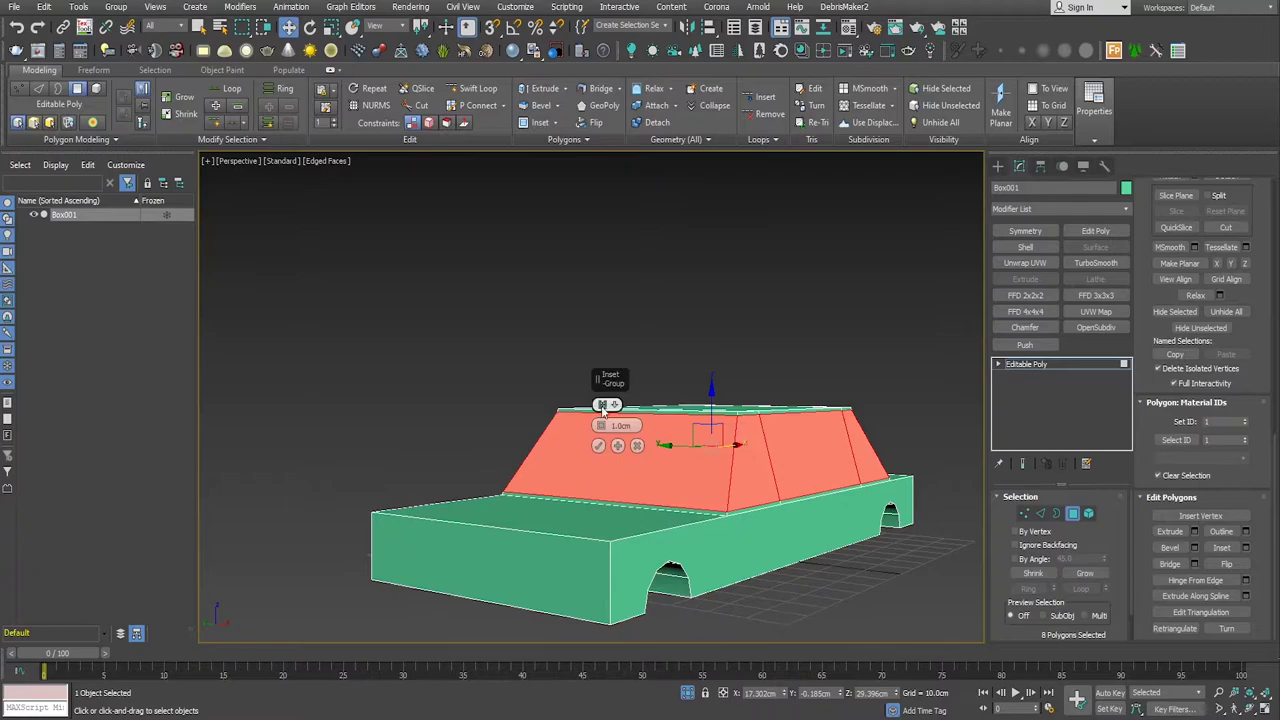
{"action": "left_click", "coordinate": [598, 446]}
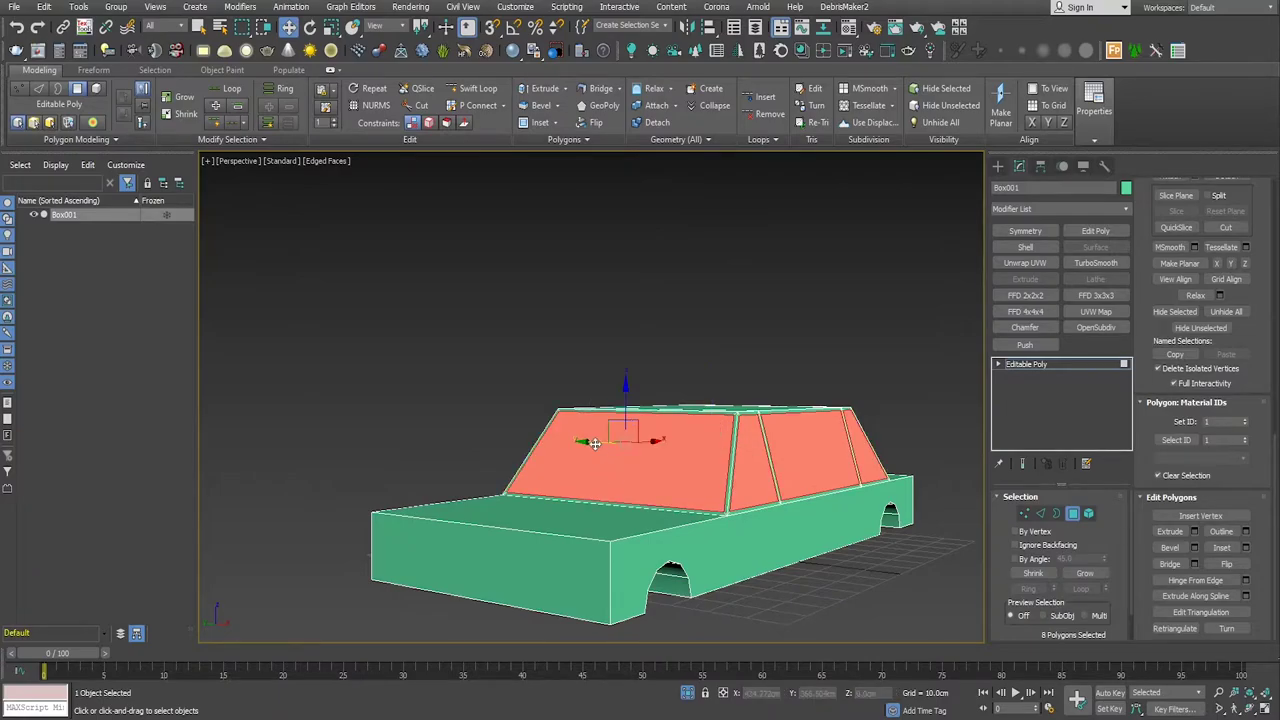
Step: Extrude the inset window faces inward by about -0.401 cm
{"action": "left_click", "coordinate": [1195, 531]}
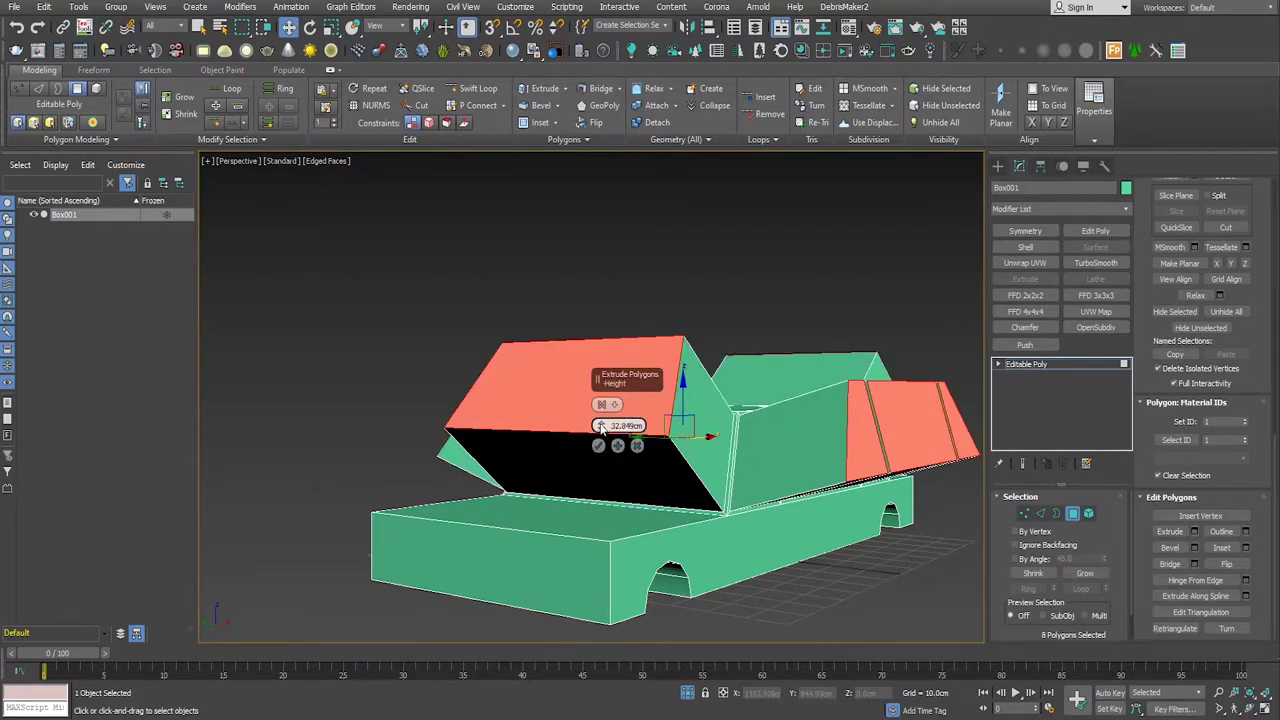
{"action": "mouse_move", "coordinate": [600, 426]}
{"action": "left_mouse_down"}
{"action": "mouse_move", "coordinate": [606, 596]}
{"action": "mouse_move", "coordinate": [648, 458]}
{"action": "left_mouse_up"}
{"action": "scroll", "coordinate": [648, 458], "scroll_direction": "up", "scroll_amount": 5}
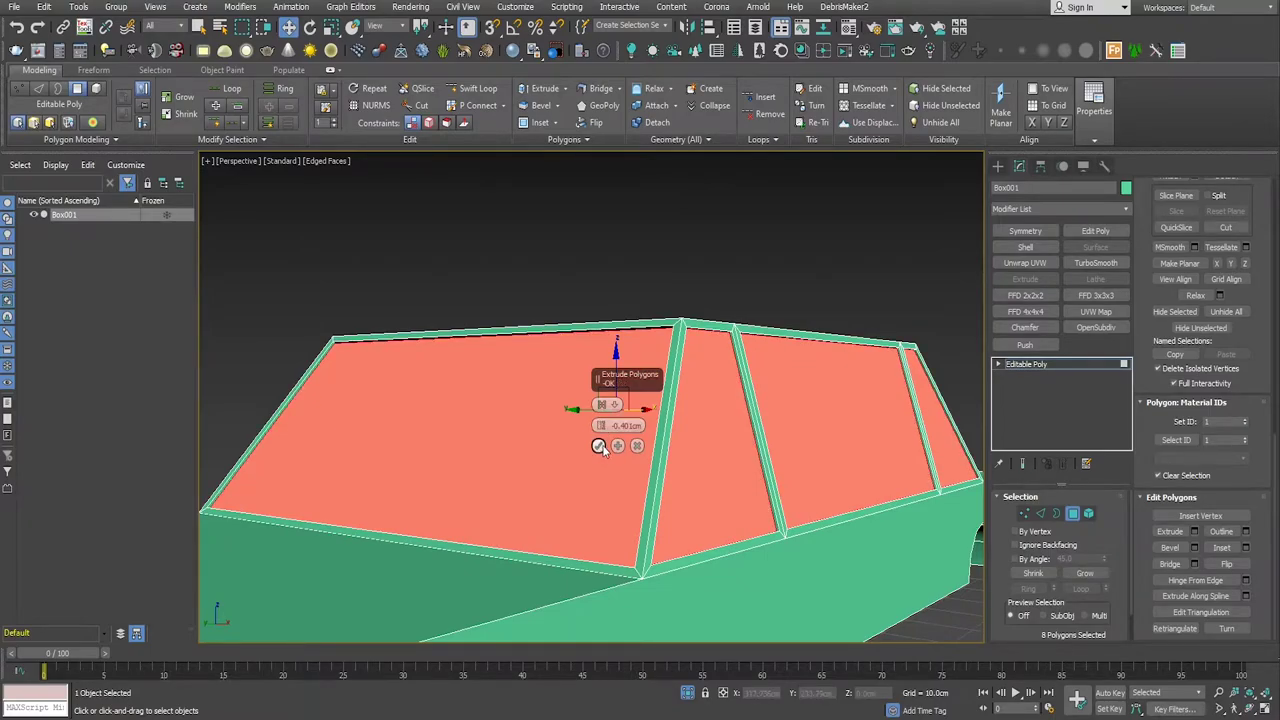
{"action": "left_click", "coordinate": [598, 445]}
{"action": "scroll", "coordinate": [812, 488], "scroll_direction": "down", "scroll_amount": 5}
{"action": "mouse_move", "coordinate": [812, 488]}
{"action": "middle_mouse_down", "text": "alt"}
{"action": "mouse_move", "coordinate": [657, 486]}
{"action": "mouse_move", "coordinate": [614, 449]}
{"action": "mouse_move", "coordinate": [679, 536]}
{"action": "mouse_move", "coordinate": [760, 534]}
{"action": "mouse_move", "coordinate": [763, 497]}
{"action": "mouse_move", "coordinate": [806, 477]}
{"action": "mouse_move", "coordinate": [783, 455]}
{"action": "middle_mouse_up", "text": "alt"}
{"action": "scroll", "coordinate": [763, 463], "scroll_direction": "up", "scroll_amount": 3}
{"action": "scroll", "coordinate": [781, 468], "scroll_direction": "down", "scroll_amount": 3}
{"action": "scroll", "coordinate": [783, 455], "scroll_direction": "up", "scroll_amount": 2}
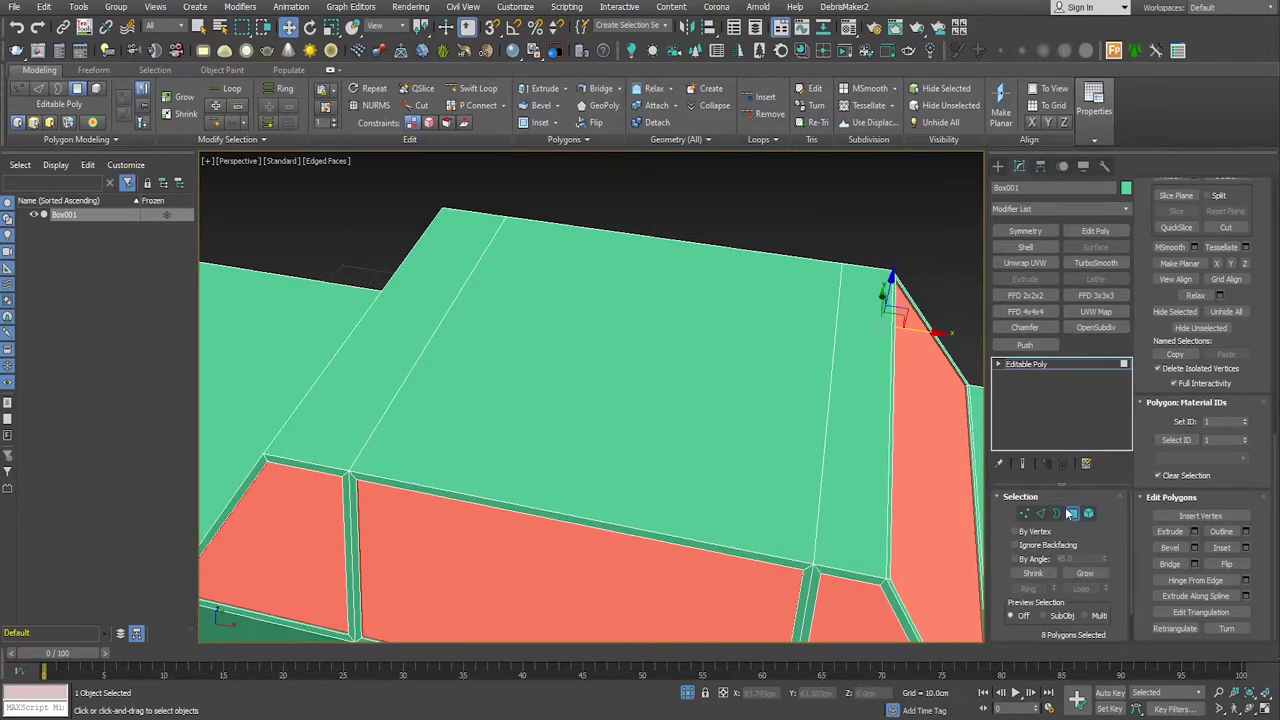
Step: Connect two opposite roof edges with 2 segments, adjusting the pinch to space them
{"action": "left_click", "coordinate": [1040, 512]}
{"action": "left_click", "coordinate": [824, 450]}
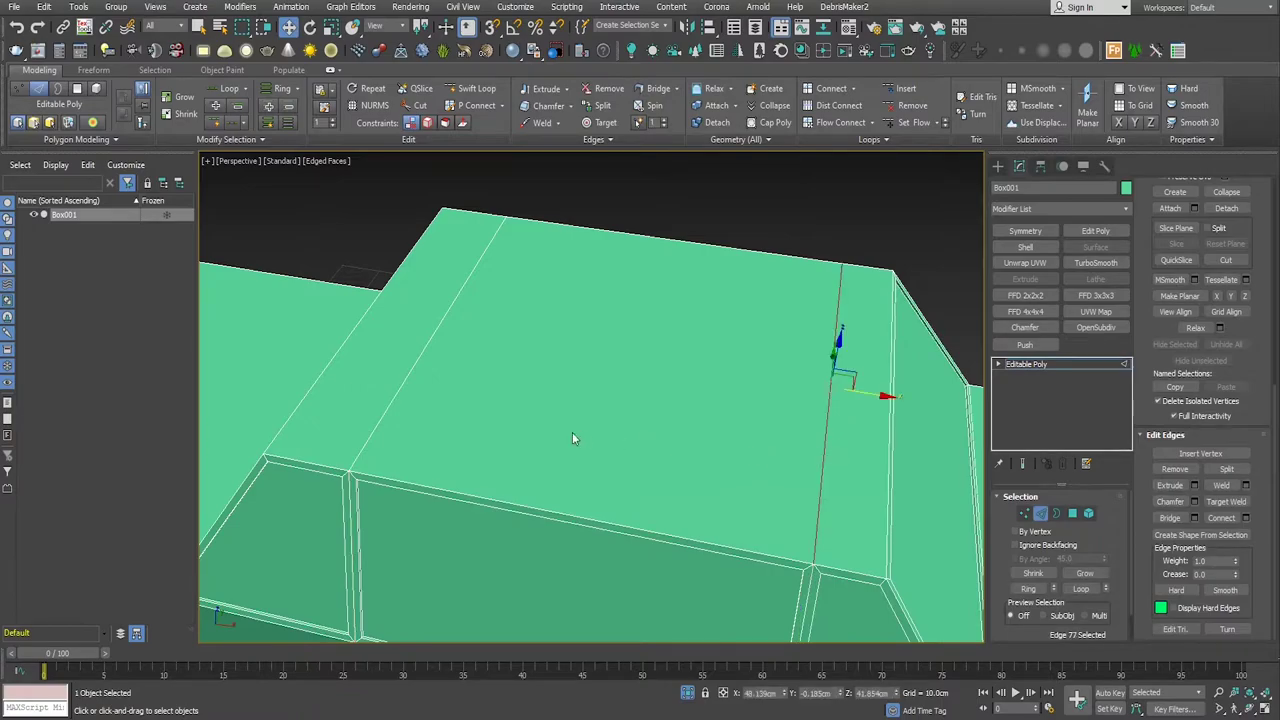
{"action": "key", "text": "q"}
{"action": "left_click", "coordinate": [420, 364], "text": "ctrl"}
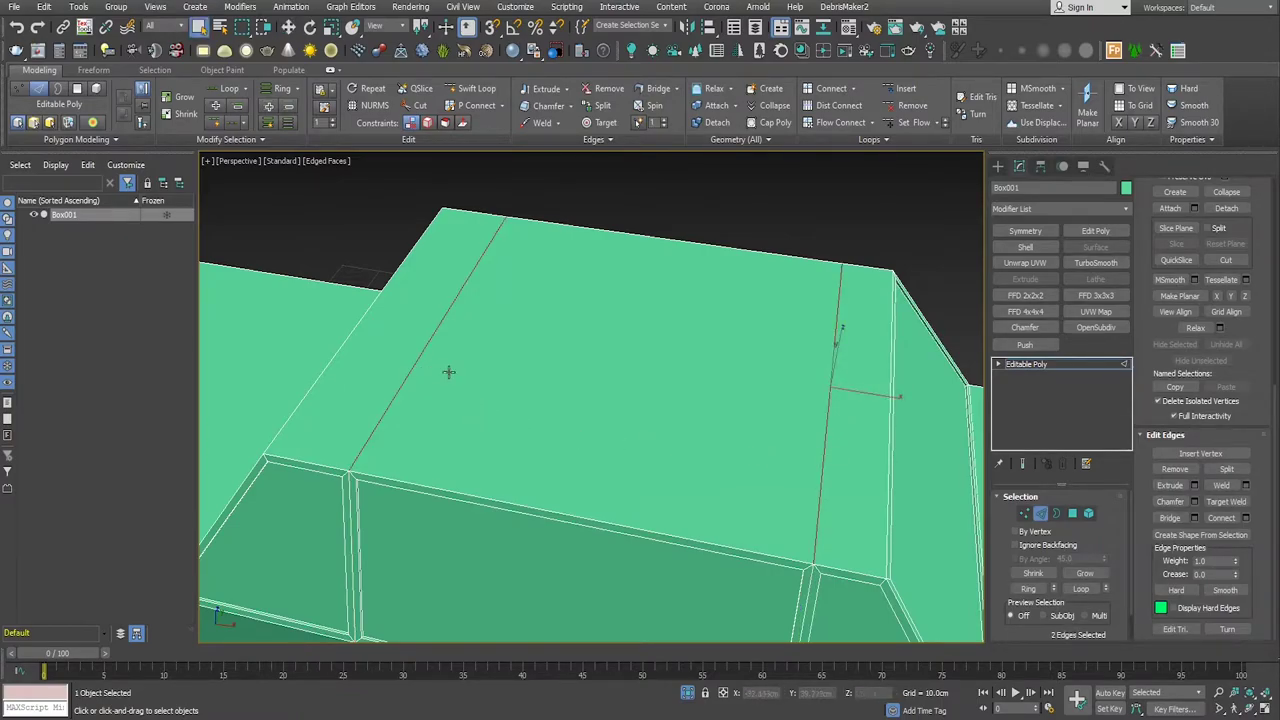
{"action": "left_click", "coordinate": [1246, 517]}
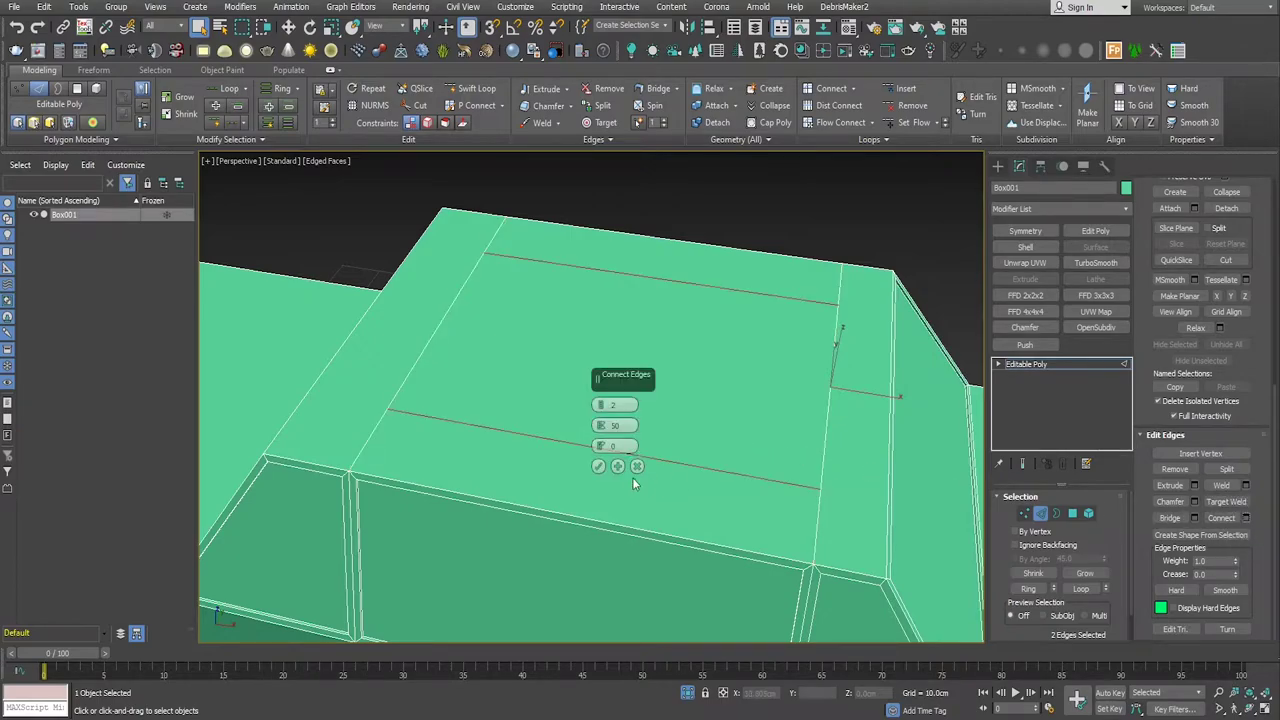
{"action": "mouse_move", "coordinate": [600, 428]}
{"action": "left_mouse_down"}
{"action": "mouse_move", "coordinate": [609, 443]}
{"action": "mouse_move", "coordinate": [620, 398]}
{"action": "left_mouse_up"}
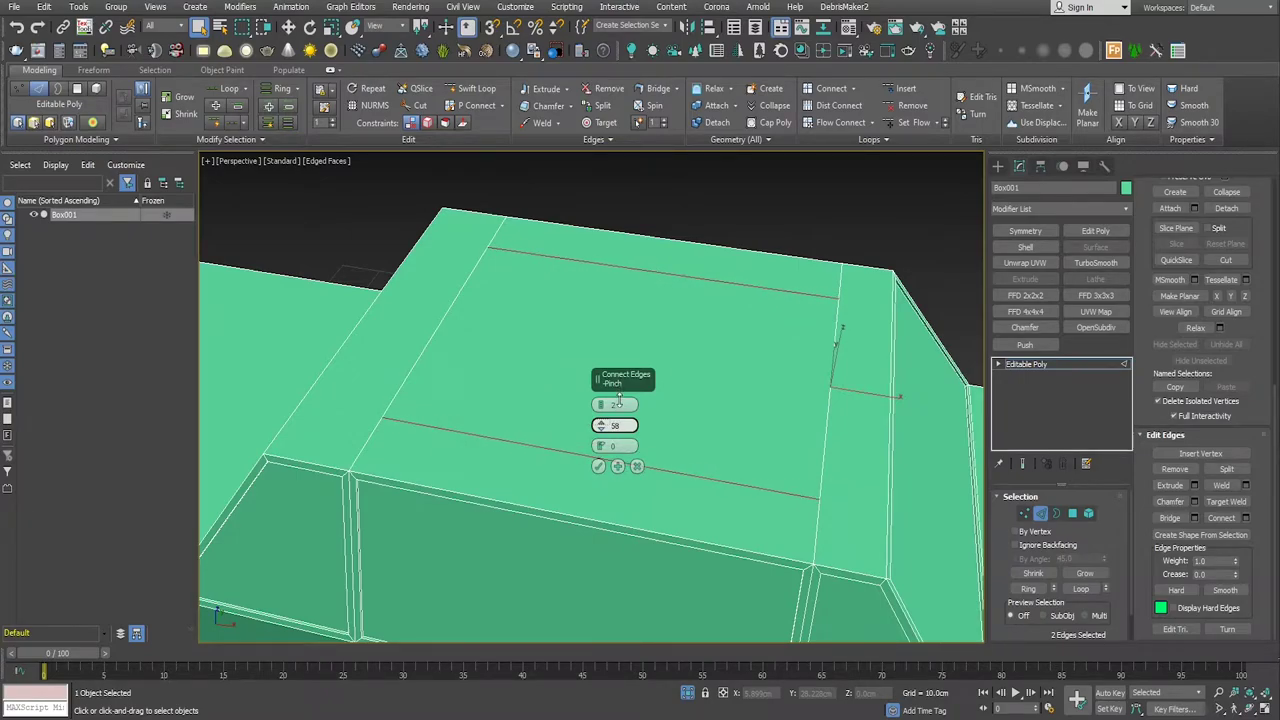
{"action": "left_click", "coordinate": [598, 466]}
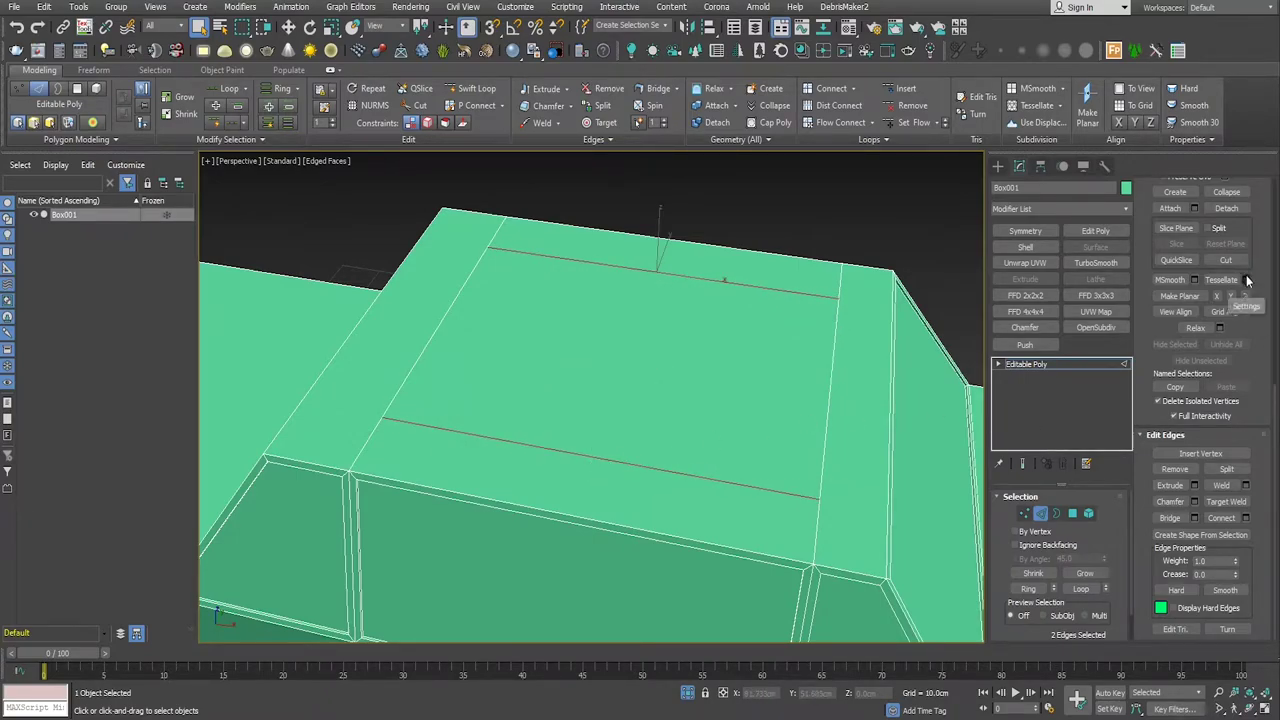
Step: Connect the two new roof edges with a single cross edge slid to -65
{"action": "left_click", "coordinate": [1245, 518]}
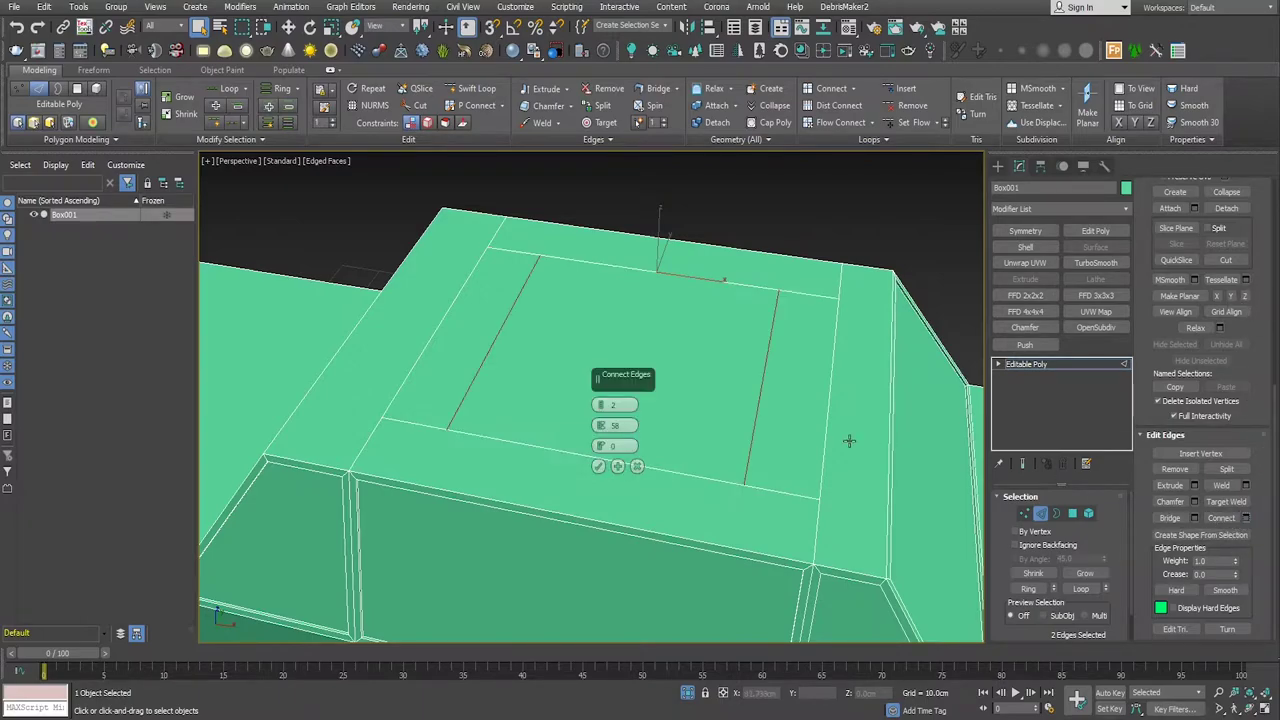
{"action": "left_click", "coordinate": [601, 409]}
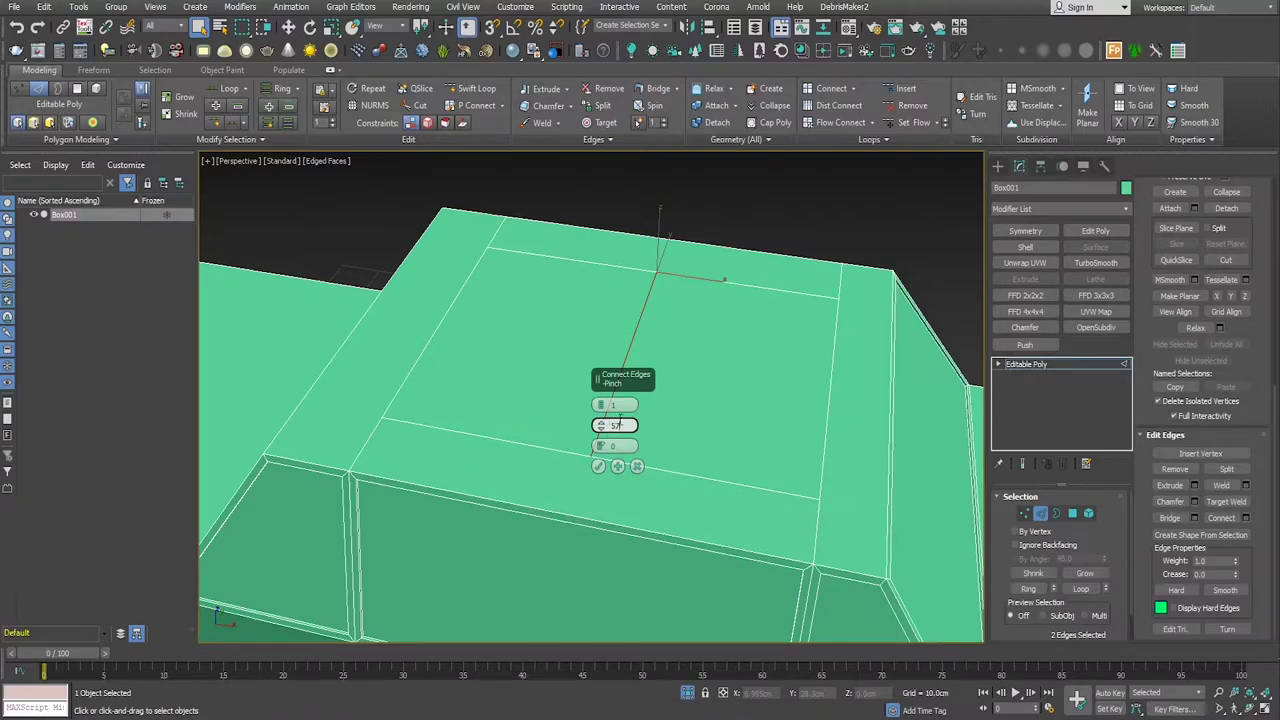
{"action": "mouse_move", "coordinate": [602, 455]}
{"action": "left_mouse_down"}
{"action": "mouse_move", "coordinate": [706, 645]}
{"action": "mouse_move", "coordinate": [698, 625]}
{"action": "left_mouse_up"}
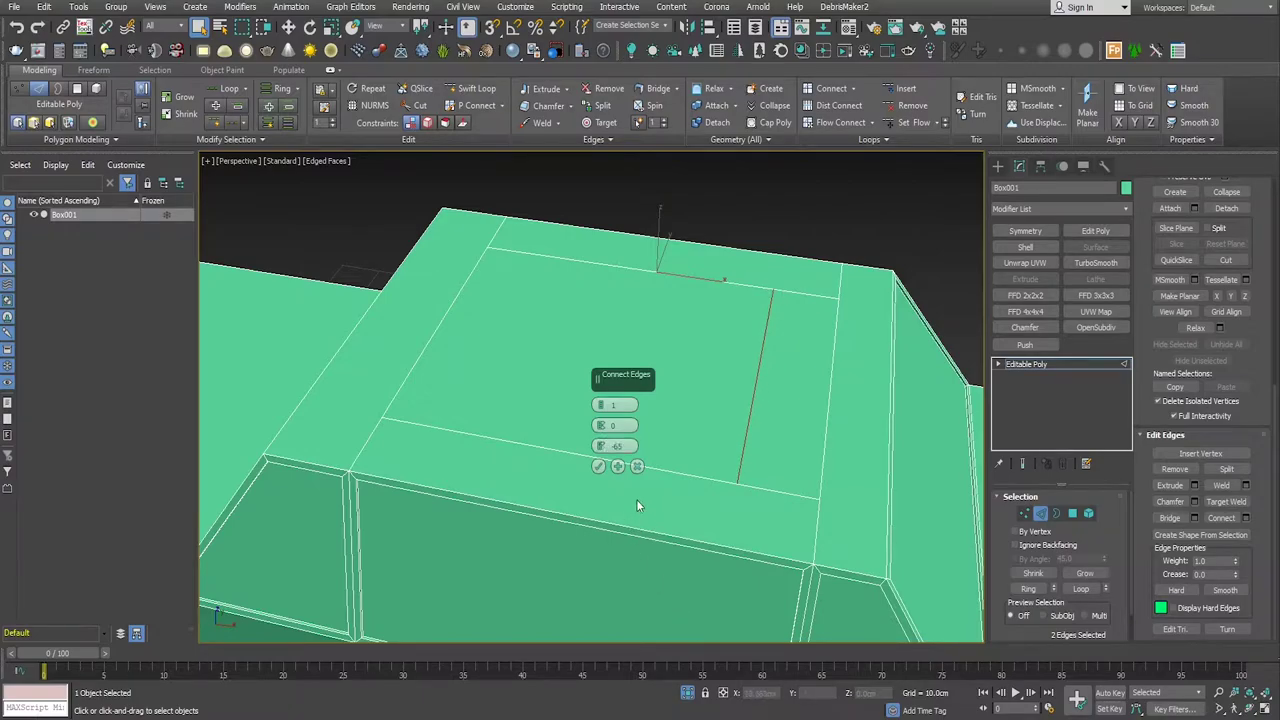
{"action": "left_click", "coordinate": [599, 468]}
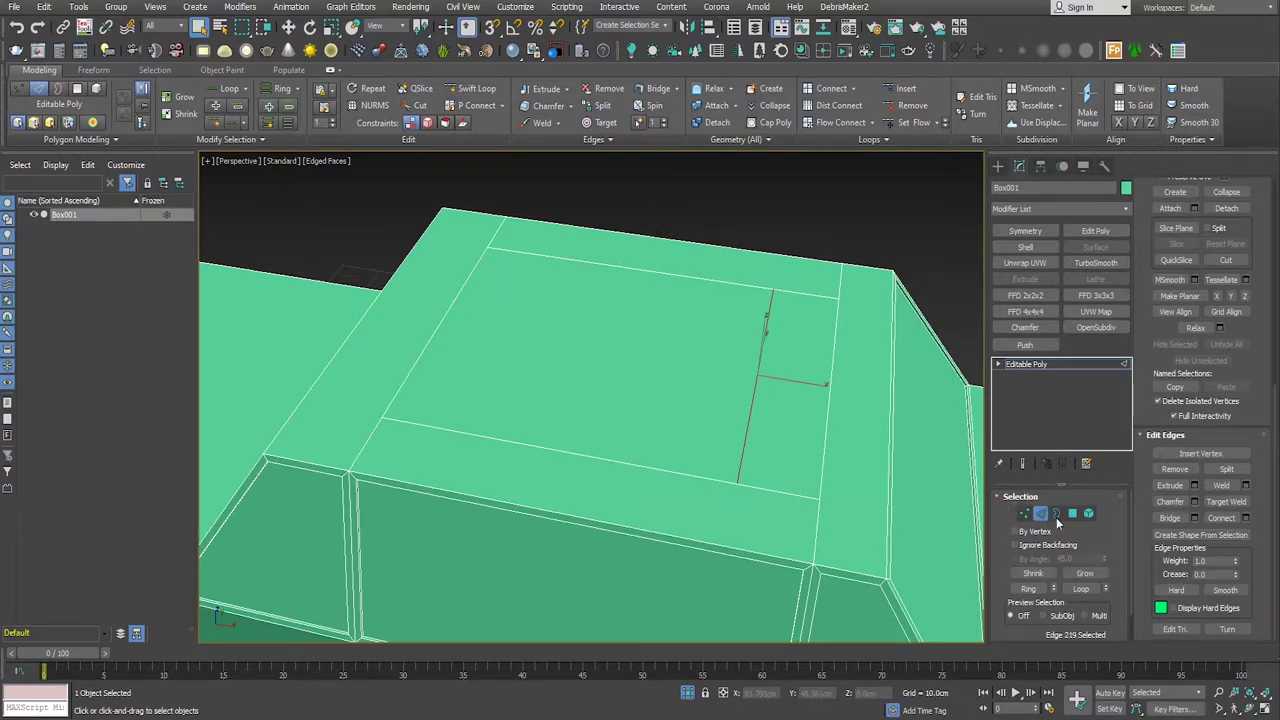
Step: Select the narrow roof strip polygon and inset it by 1.0 cm
{"action": "key", "text": "4"}
{"action": "left_click", "coordinate": [812, 424]}
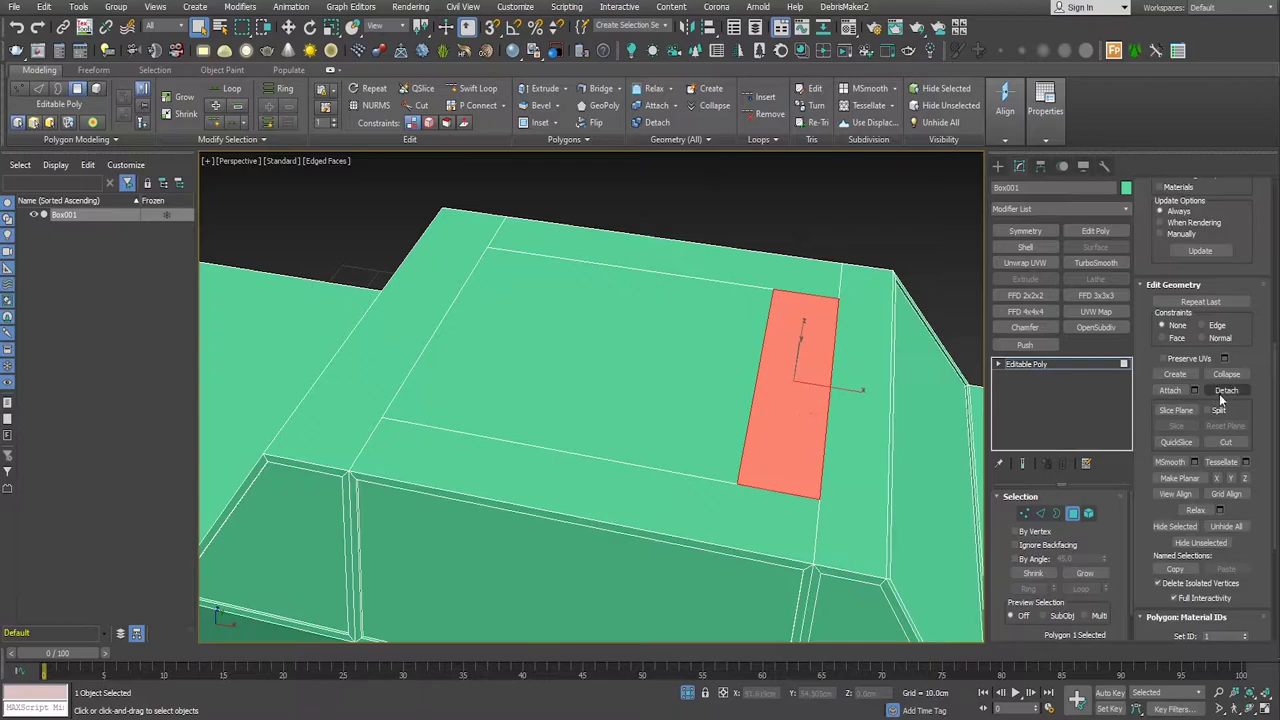
{"action": "scroll", "coordinate": [1250, 502], "scroll_direction": "down", "scroll_amount": 5}
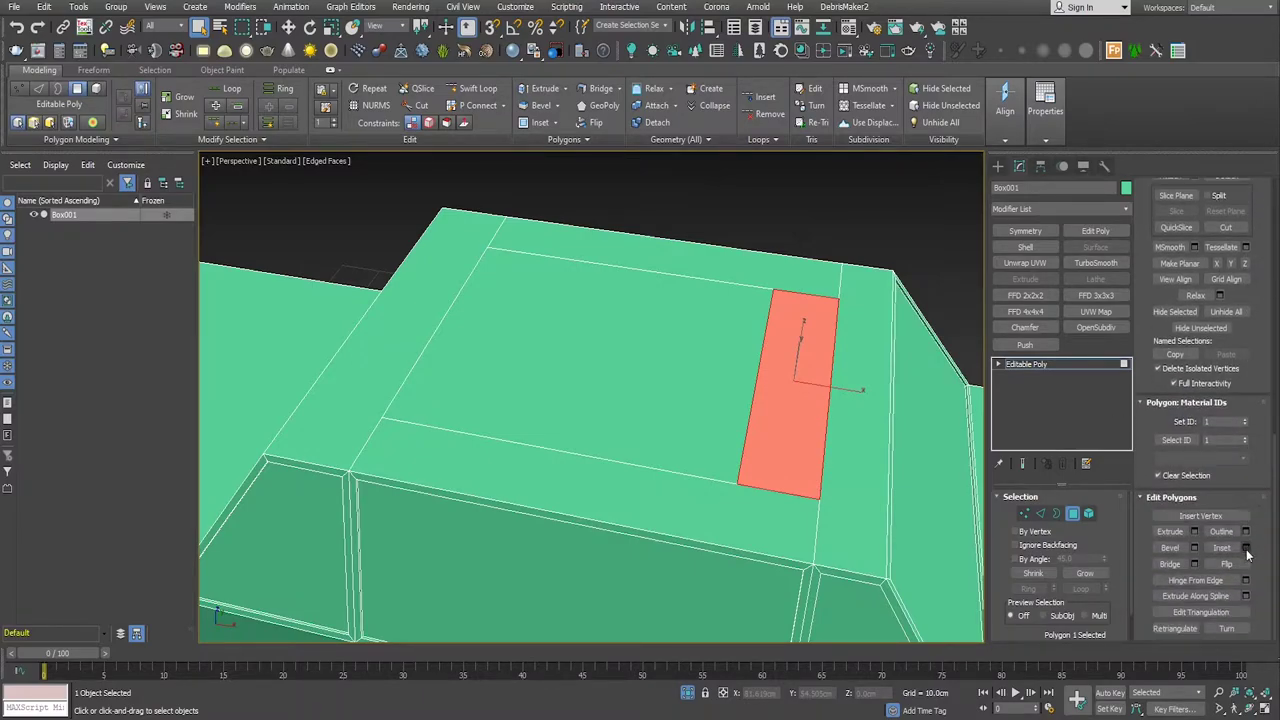
{"action": "left_click", "coordinate": [1245, 548]}
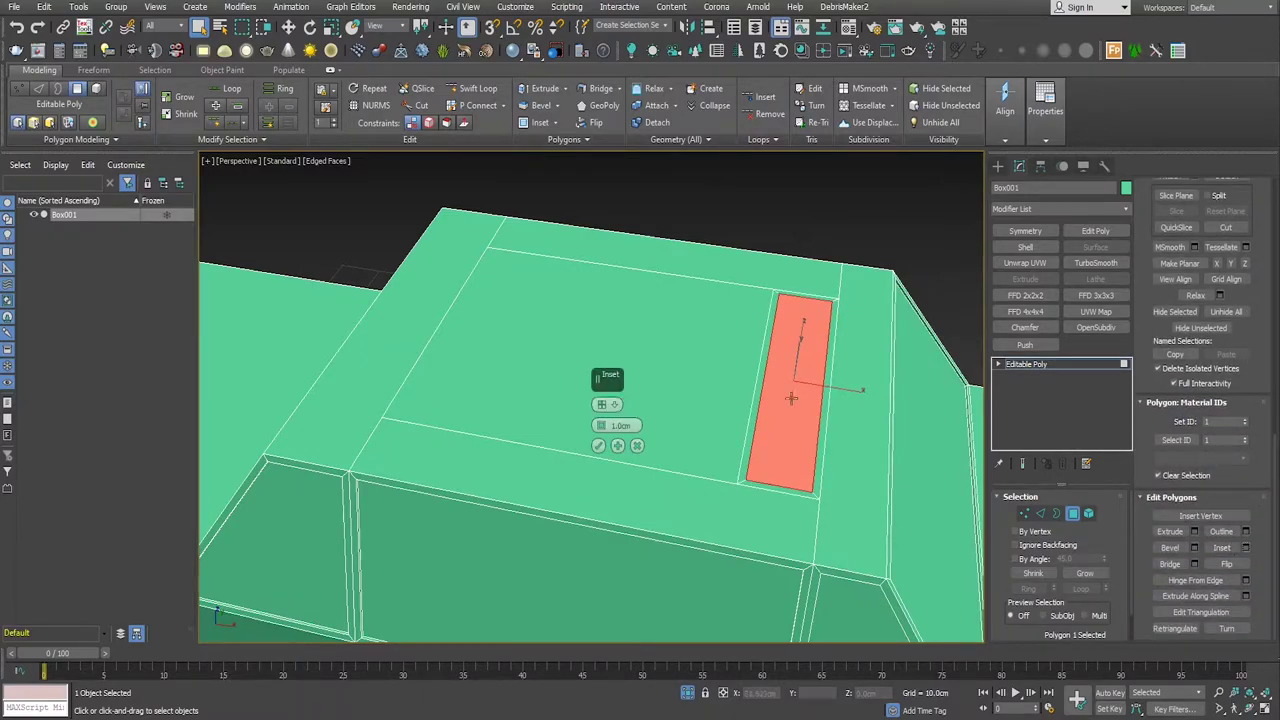
{"action": "left_click", "coordinate": [598, 445]}
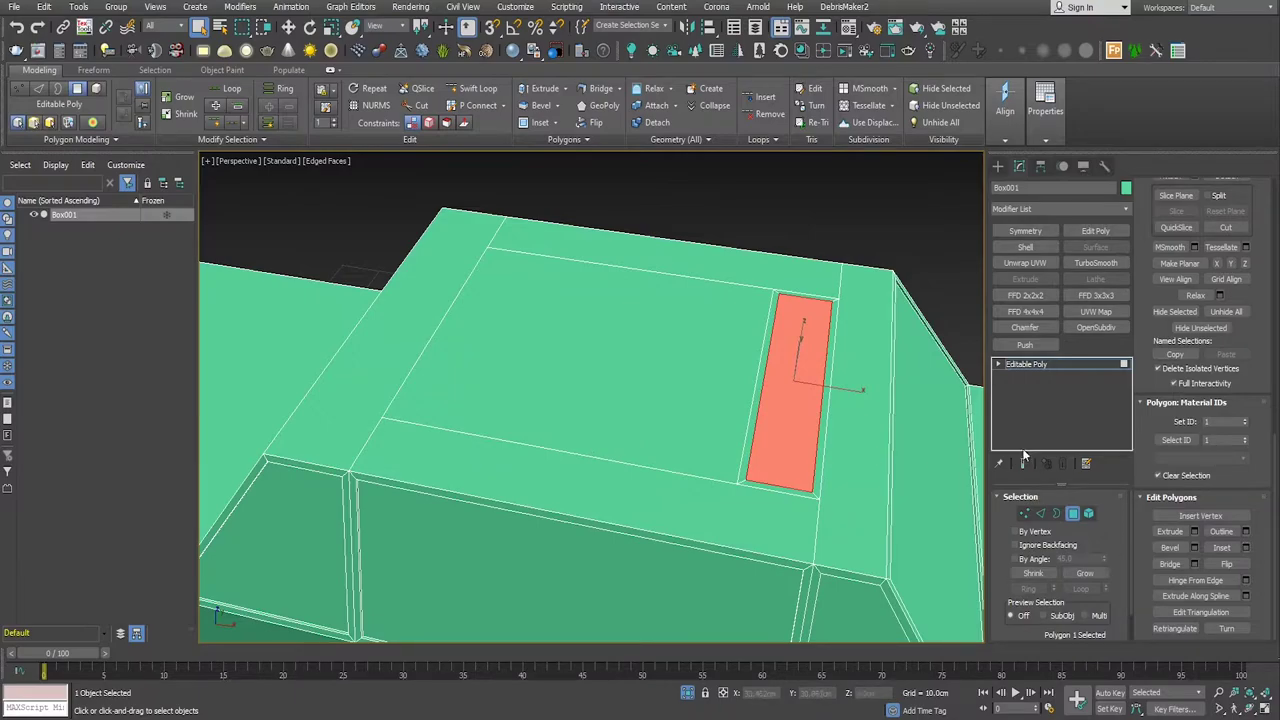
Step: Extrude the inset roof panel inward by about -0.4 cm
{"action": "left_click", "coordinate": [1194, 532]}
{"action": "middle_click_drag", "start_coordinate": [857, 457], "coordinate": [873, 420], "text": "alt"}
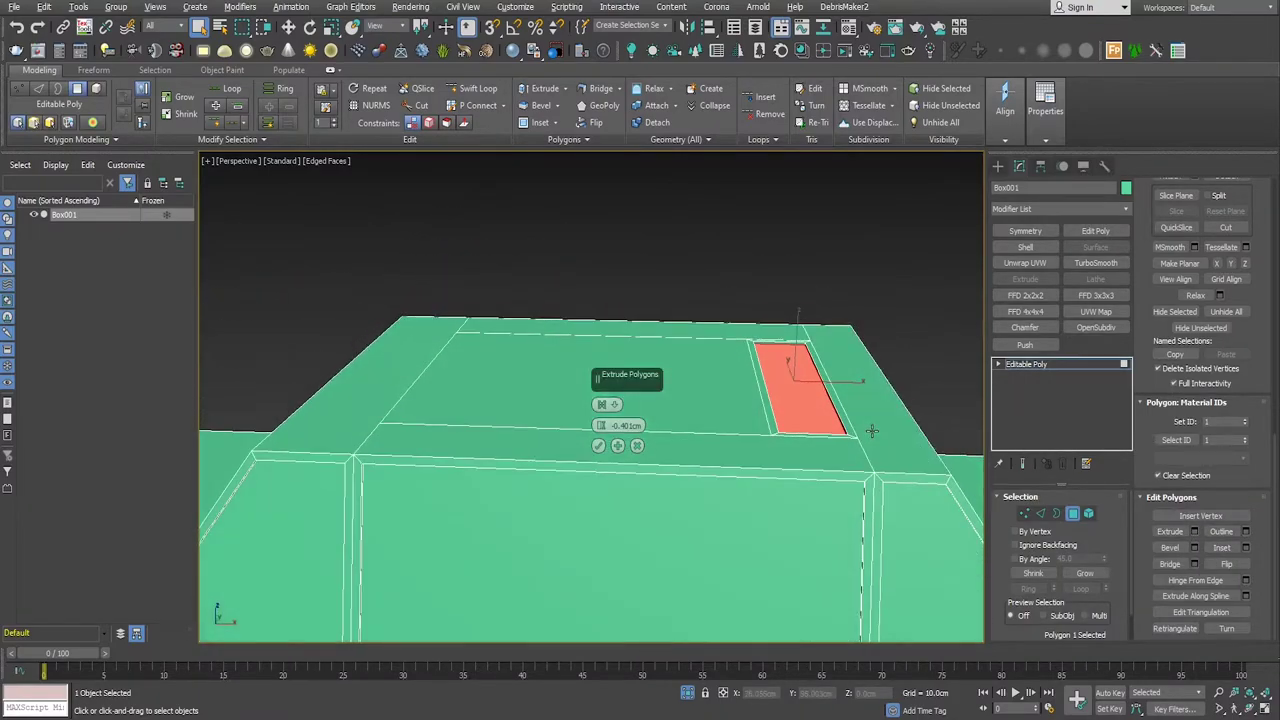
{"action": "left_click", "coordinate": [598, 445]}
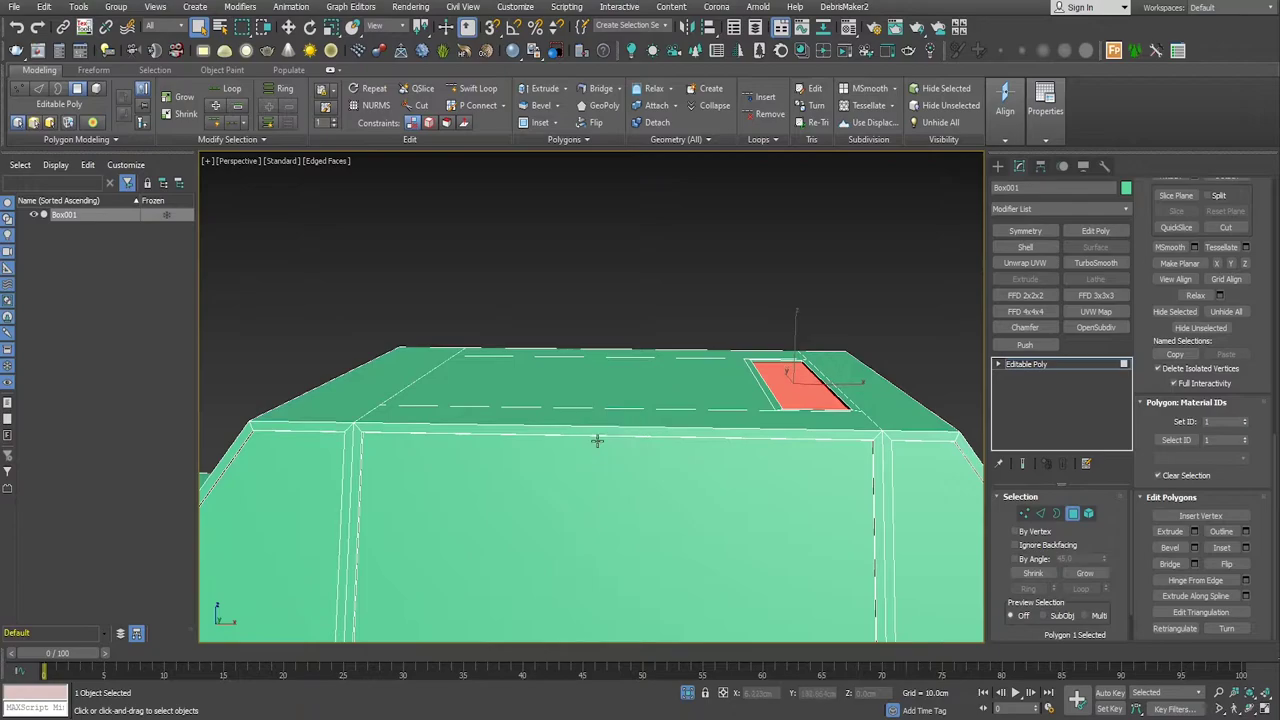
{"action": "mouse_move", "coordinate": [597, 443]}
{"action": "middle_mouse_down", "text": "alt"}
{"action": "mouse_move", "coordinate": [853, 479]}
{"action": "mouse_move", "coordinate": [846, 494]}
{"action": "middle_mouse_up", "text": "alt"}
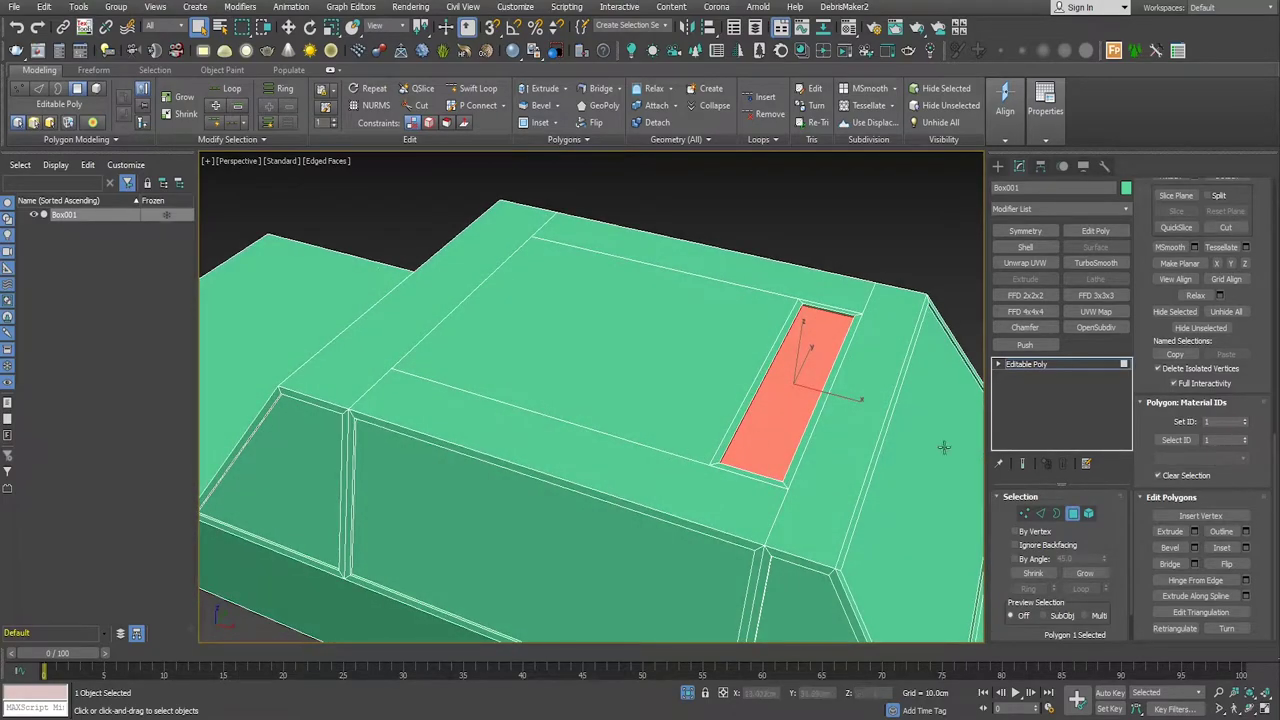
{"action": "left_click", "coordinate": [1040, 513]}
Step: Pick through edges on the cabin top to locate the stray roof edges
{"action": "left_click", "coordinate": [668, 452]}
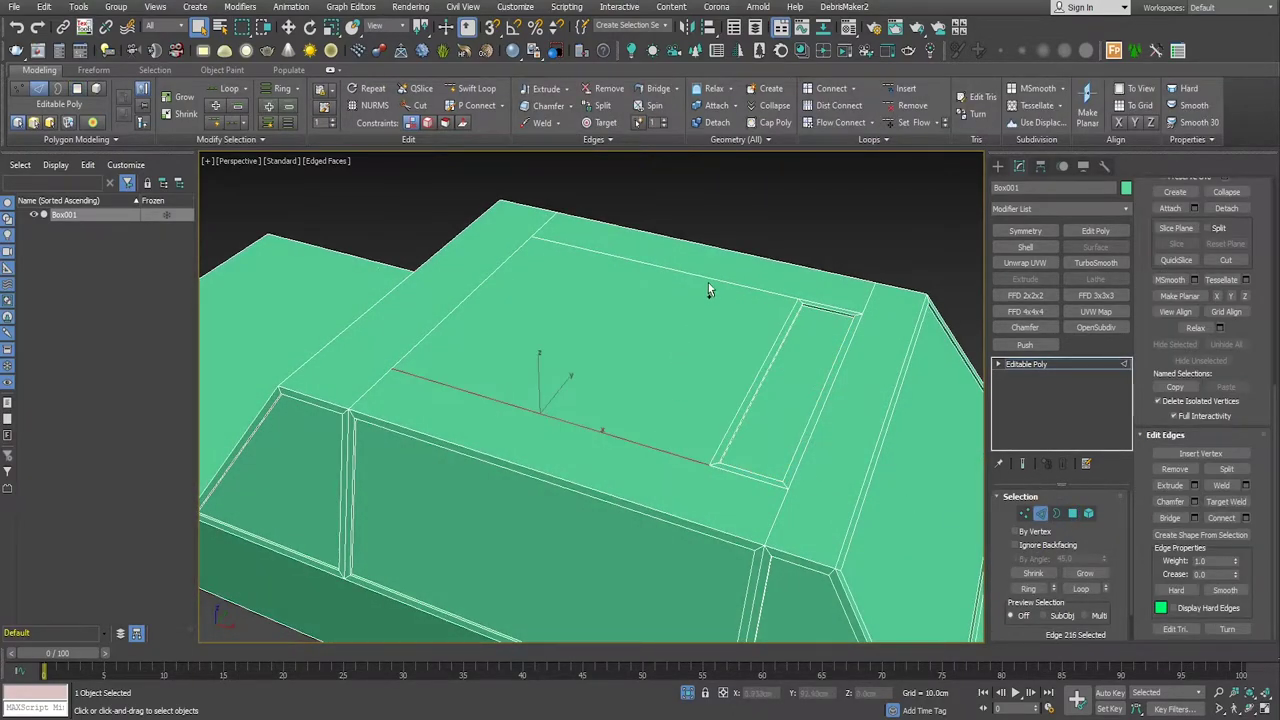
{"action": "left_click", "coordinate": [724, 283], "text": "ctrl"}
{"action": "left_click", "coordinate": [907, 437]}
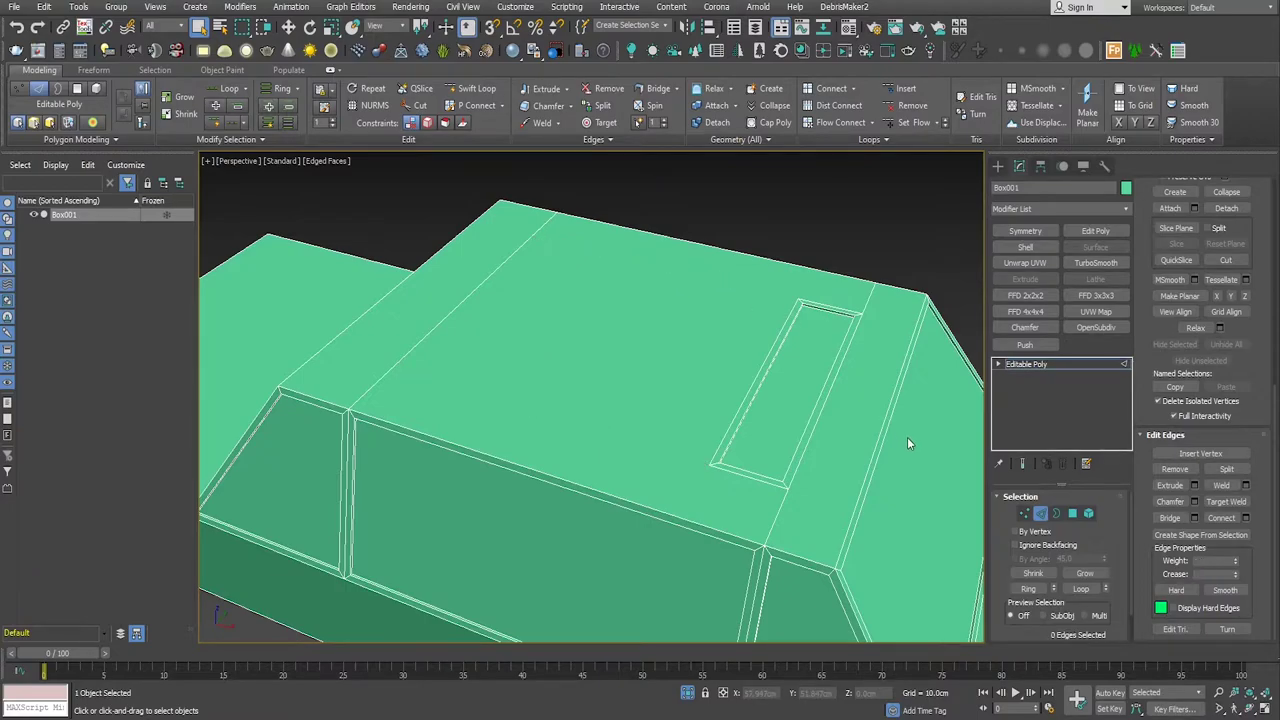
{"action": "left_click", "coordinate": [775, 524]}
{"action": "left_click", "coordinate": [867, 295], "text": "ctrl"}
{"action": "left_click", "coordinate": [887, 367]}
{"action": "left_click", "coordinate": [475, 293]}
{"action": "left_click", "coordinate": [872, 297]}
{"action": "left_click", "coordinate": [867, 231]}
Step: Select a stray roof edge and delete it
{"action": "scroll", "coordinate": [867, 231], "scroll_direction": "down", "scroll_amount": 5}
{"action": "mouse_move", "coordinate": [871, 319]}
{"action": "middle_mouse_down", "text": "alt"}
{"action": "mouse_move", "coordinate": [706, 248]}
{"action": "mouse_move", "coordinate": [704, 327]}
{"action": "middle_mouse_up", "text": "alt"}
{"action": "scroll", "coordinate": [704, 327], "scroll_direction": "up", "scroll_amount": 5}
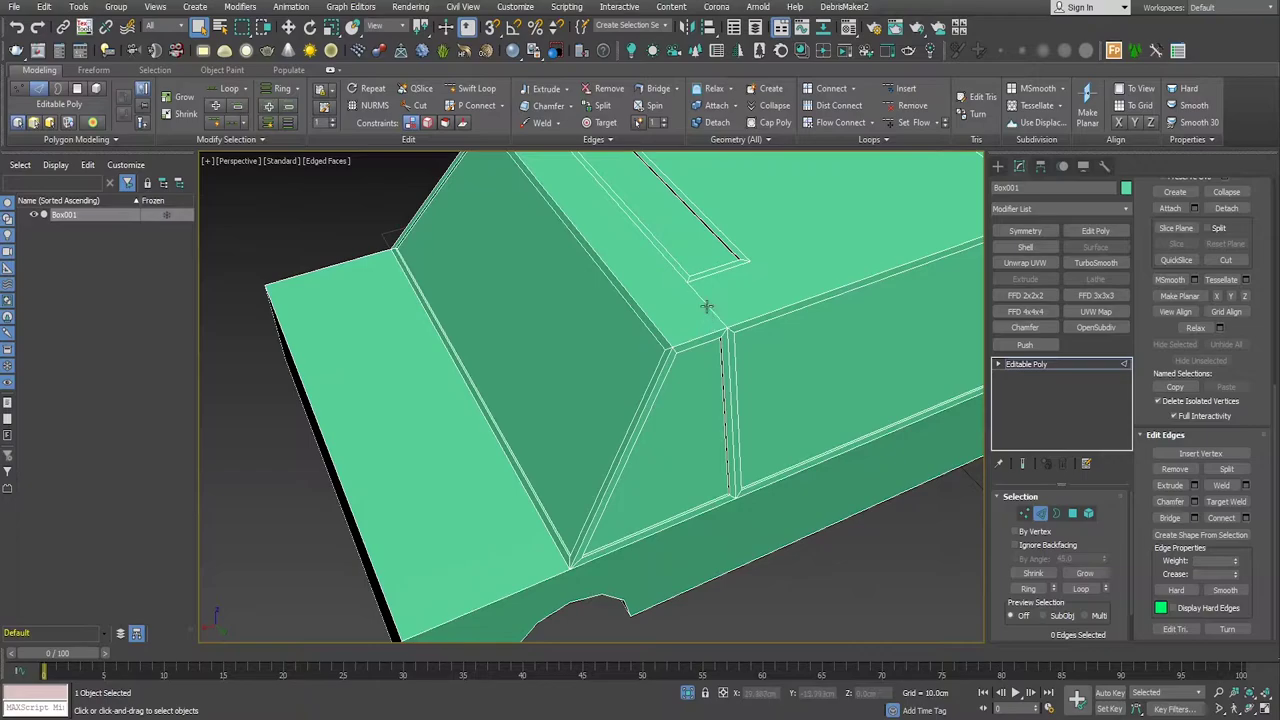
{"action": "left_click", "coordinate": [706, 306]}
{"action": "key", "text": "Delete"}
Step: Remove another roof edge with Backspace so no hole is left, then check the roof
{"action": "scroll", "coordinate": [834, 575], "scroll_direction": "down", "scroll_amount": 3}
{"action": "scroll", "coordinate": [823, 575], "scroll_direction": "down", "scroll_amount": 3}
{"action": "mouse_move", "coordinate": [823, 575]}
{"action": "middle_mouse_down", "text": "alt"}
{"action": "mouse_move", "coordinate": [875, 355]}
{"action": "mouse_move", "coordinate": [800, 348]}
{"action": "mouse_move", "coordinate": [834, 394]}
{"action": "mouse_move", "coordinate": [657, 314]}
{"action": "mouse_move", "coordinate": [634, 263]}
{"action": "mouse_move", "coordinate": [846, 380]}
{"action": "mouse_move", "coordinate": [903, 366]}
{"action": "mouse_move", "coordinate": [866, 354]}
{"action": "mouse_move", "coordinate": [886, 371]}
{"action": "mouse_move", "coordinate": [726, 374]}
{"action": "mouse_move", "coordinate": [734, 386]}
{"action": "mouse_move", "coordinate": [723, 366]}
{"action": "middle_mouse_up", "text": "alt"}
{"action": "left_click", "coordinate": [791, 333]}
{"action": "key", "text": "BackSpace"}
{"action": "scroll", "coordinate": [706, 449], "scroll_direction": "up", "scroll_amount": 3}
{"action": "scroll", "coordinate": [698, 450], "scroll_direction": "up", "scroll_amount": 2}
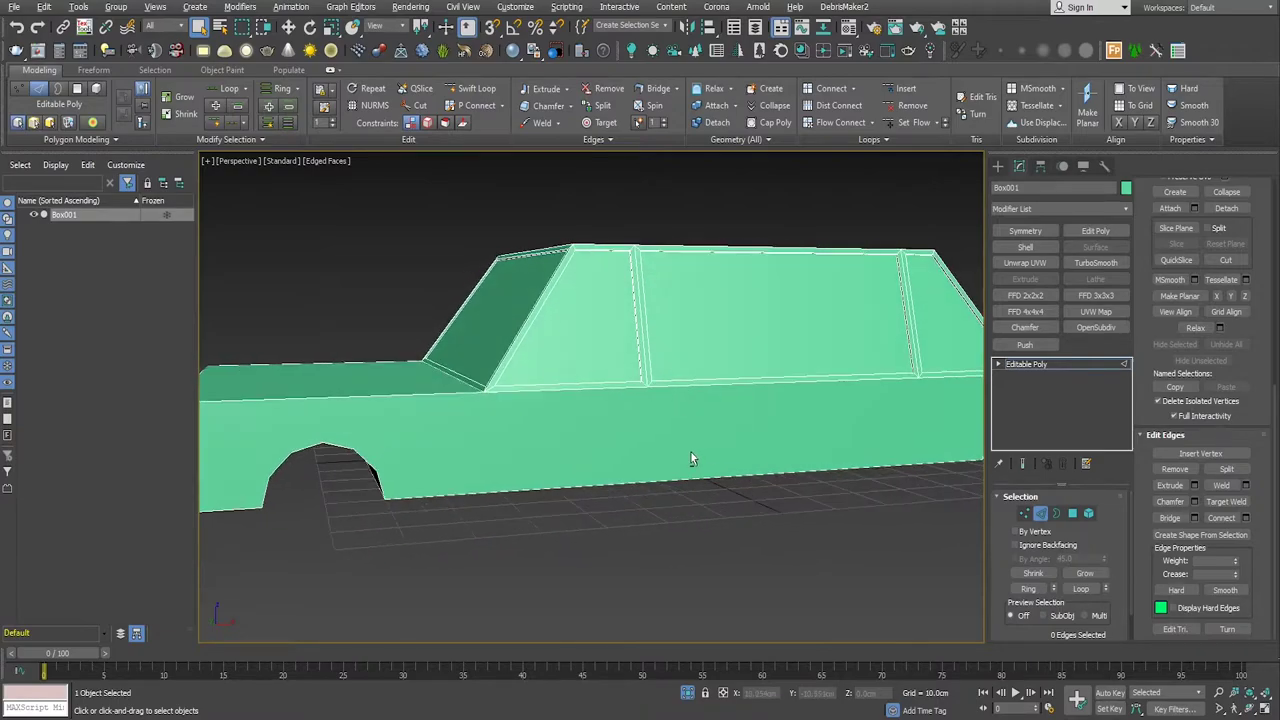
{"action": "scroll", "coordinate": [632, 420], "scroll_direction": "up", "scroll_amount": 2}
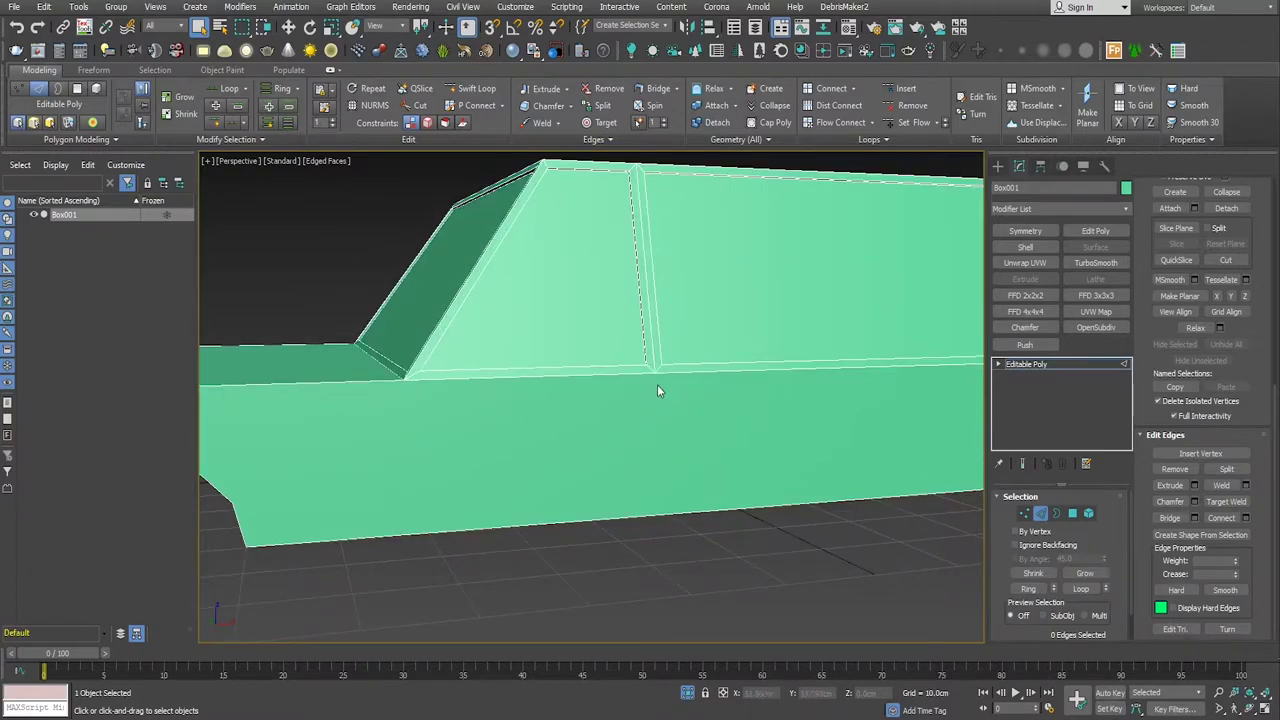
{"action": "scroll", "coordinate": [660, 398], "scroll_direction": "up", "scroll_amount": 2}
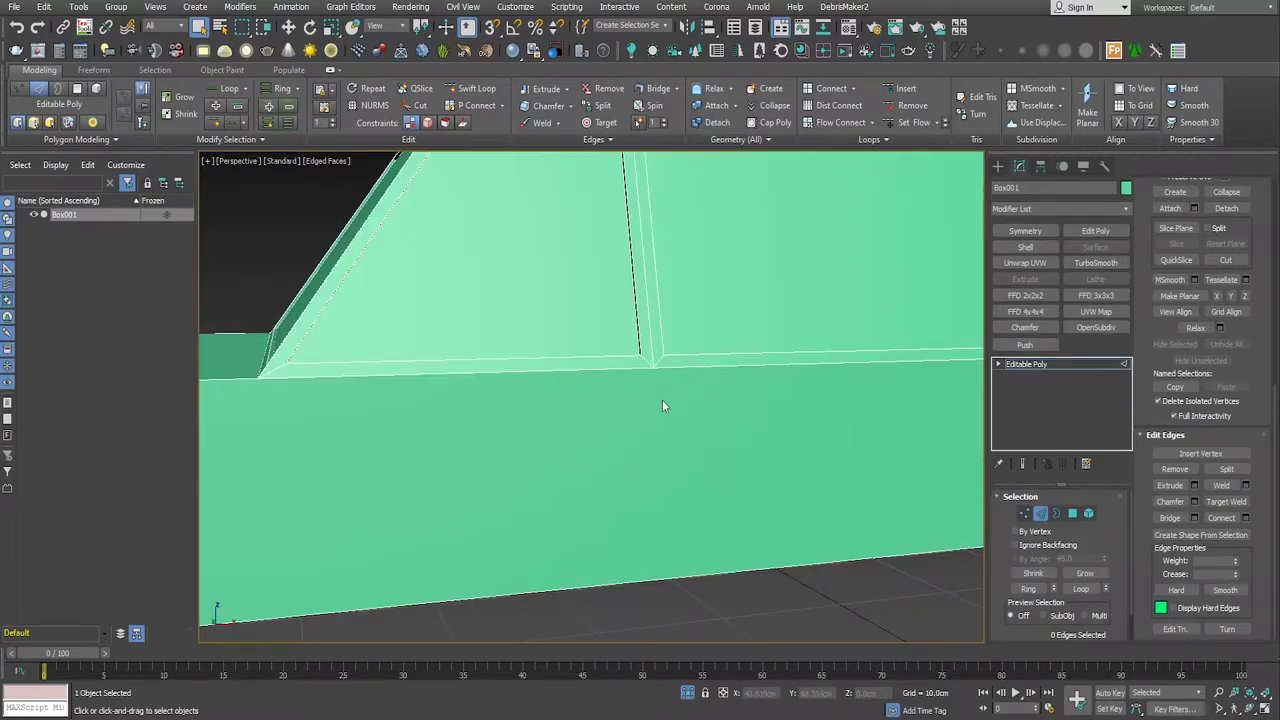
{"action": "key", "text": "alt+w"}
{"action": "key", "text": "alt+w"}
{"action": "scroll", "coordinate": [660, 430], "scroll_direction": "up", "scroll_amount": 2}
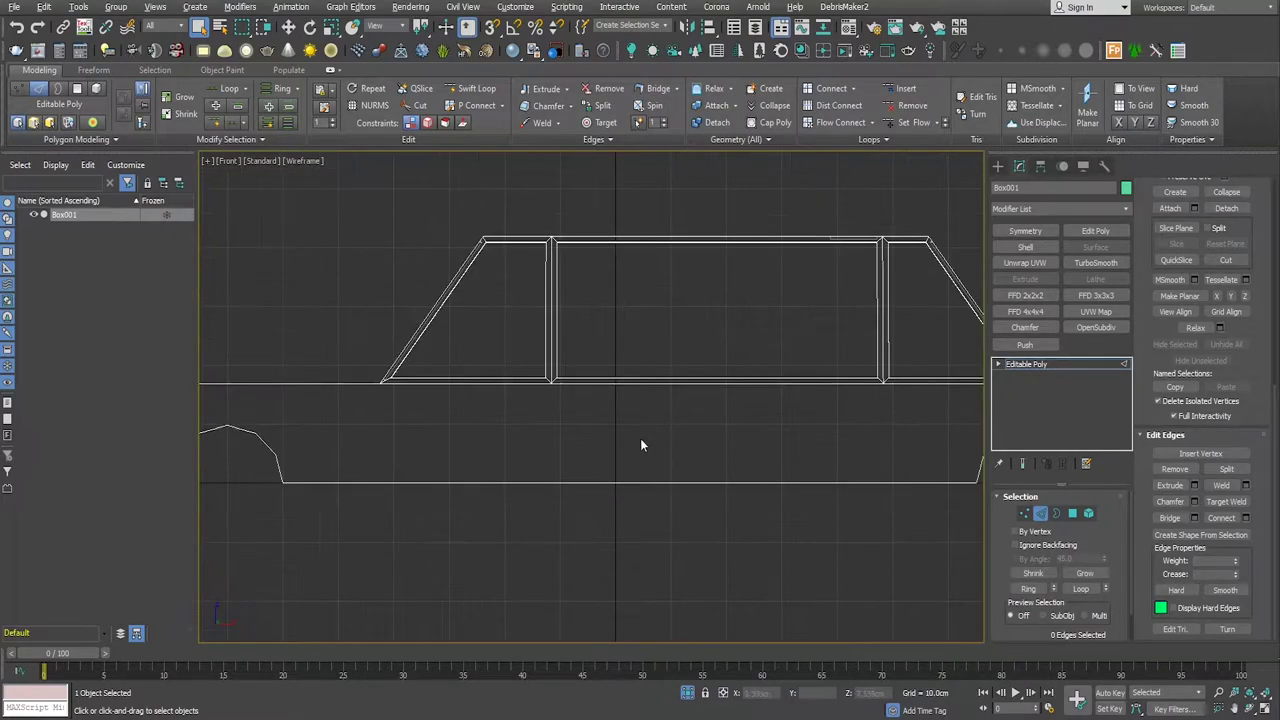
{"action": "scroll", "coordinate": [641, 445], "scroll_direction": "down", "scroll_amount": 2}
{"action": "middle_click_drag", "start_coordinate": [606, 391], "coordinate": [584, 394], "text": "alt"}
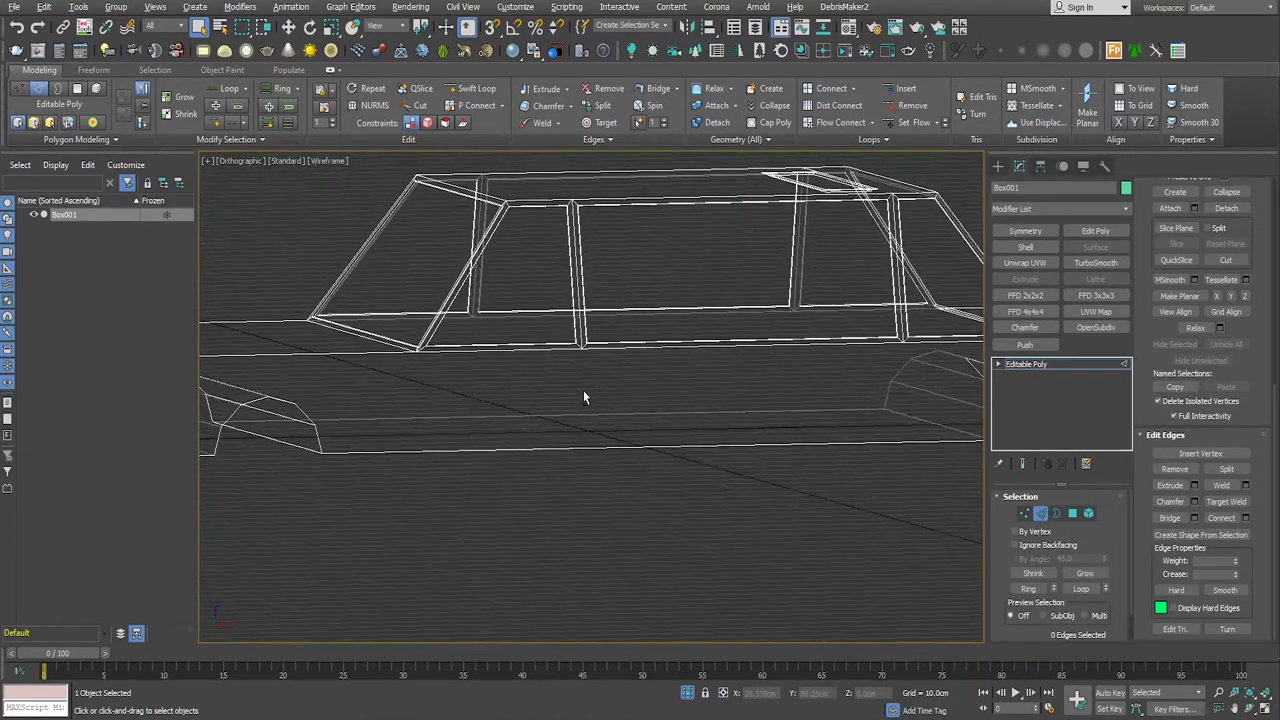
{"action": "key", "text": "alt+w"}
{"action": "key", "text": "alt+w"}
{"action": "mouse_move", "coordinate": [738, 486]}
{"action": "middle_mouse_down", "text": "alt"}
{"action": "mouse_move", "coordinate": [802, 477]}
{"action": "mouse_move", "coordinate": [777, 523]}
{"action": "mouse_move", "coordinate": [815, 521]}
{"action": "mouse_move", "coordinate": [712, 515]}
{"action": "middle_mouse_up", "text": "alt"}
{"action": "scroll", "coordinate": [795, 471], "scroll_direction": "down", "scroll_amount": 3}
{"action": "scroll", "coordinate": [795, 471], "scroll_direction": "down", "scroll_amount": 3}
{"action": "key", "text": "alt+w"}
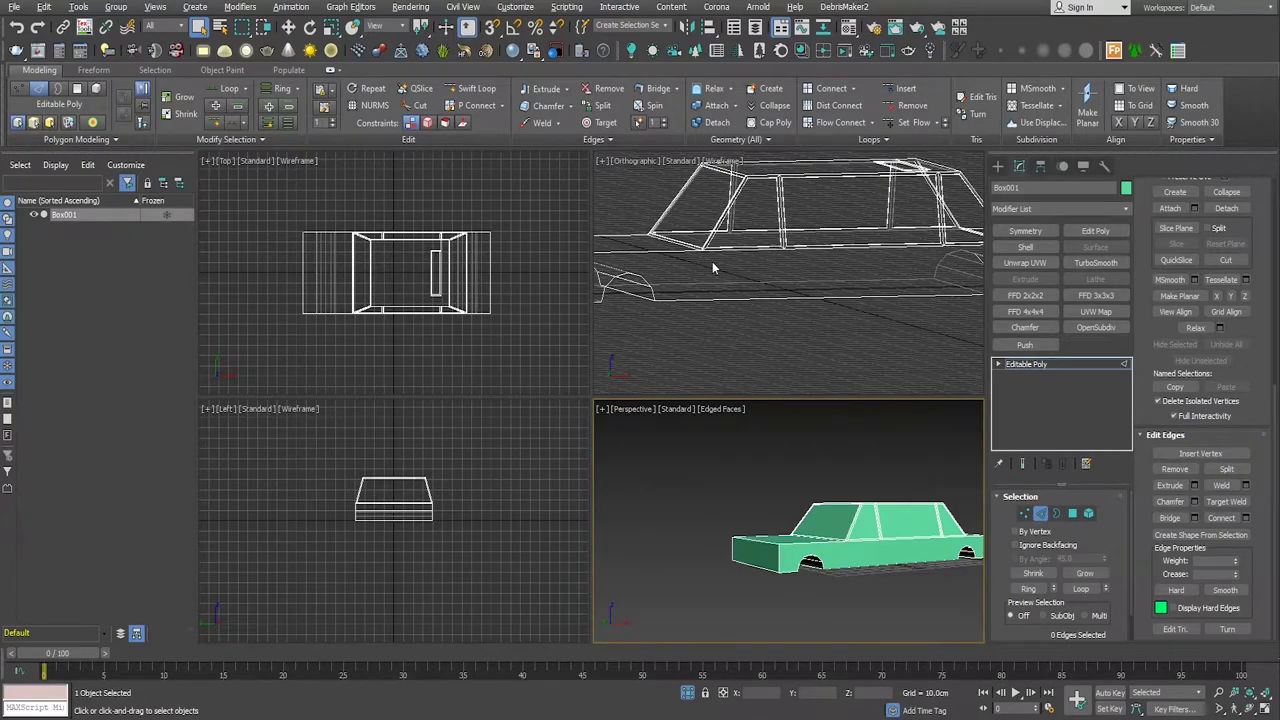
{"action": "key", "text": "alt+w"}
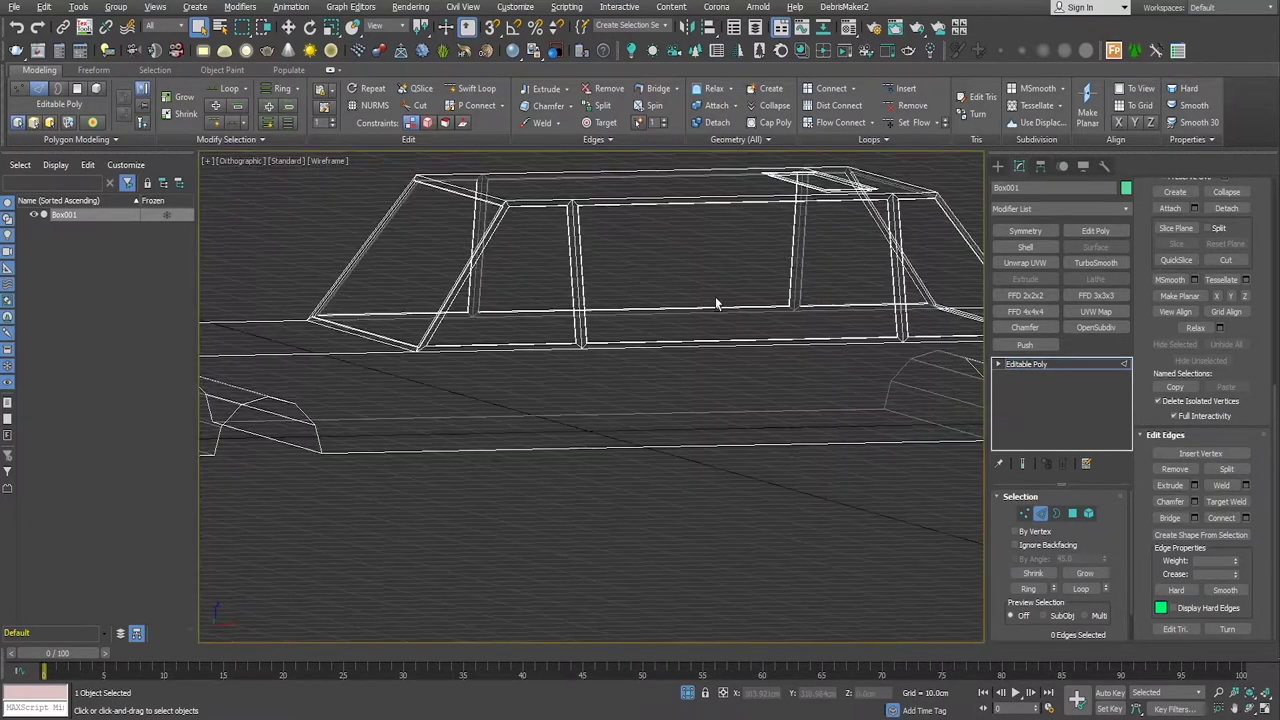
{"action": "key", "text": "f"}
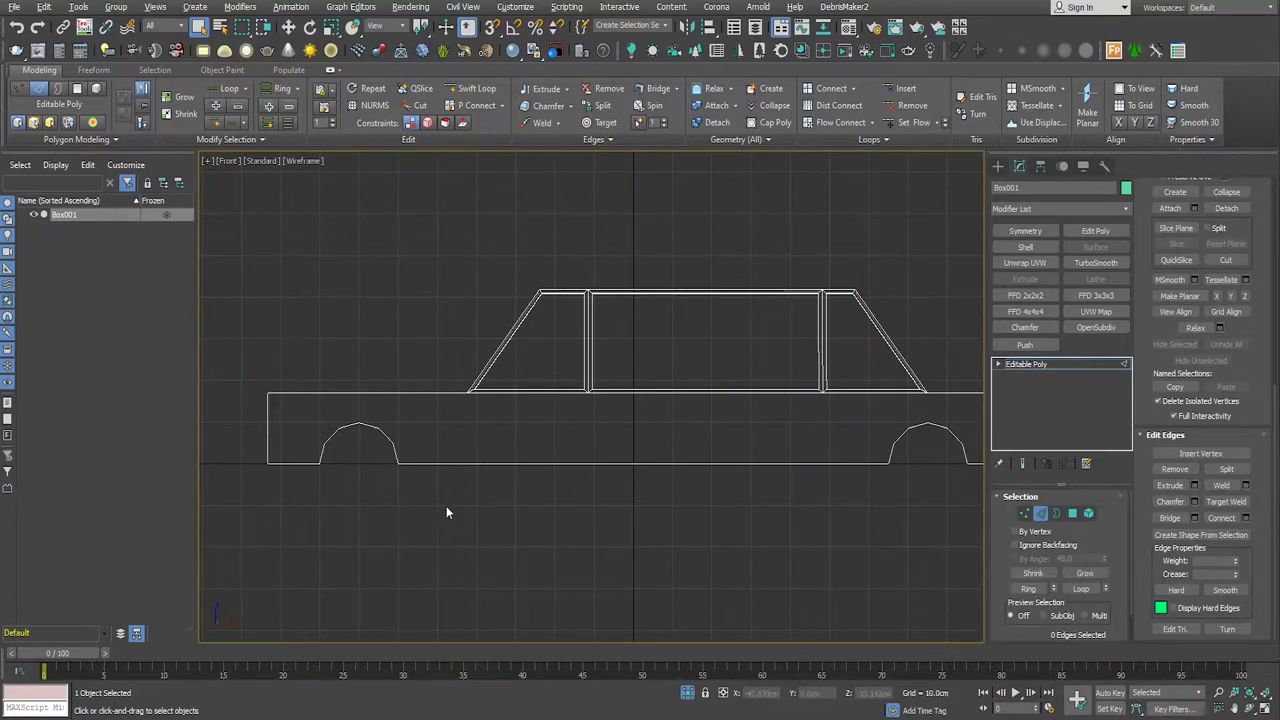
{"action": "scroll", "coordinate": [446, 512], "scroll_direction": "down", "scroll_amount": 3}
{"action": "scroll", "coordinate": [488, 450], "scroll_direction": "up", "scroll_amount": 1}
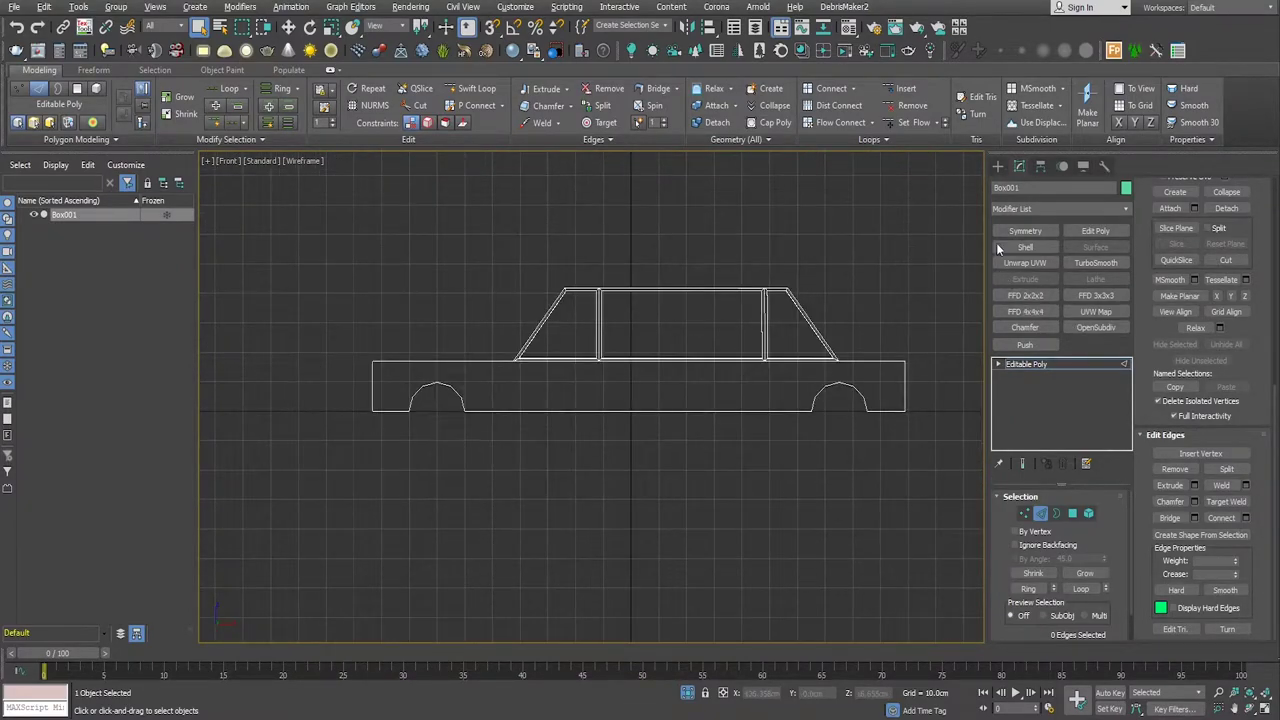
Step: Draw a Standard Primitives cylinder of radius 8.531 cm in the front wheel arch
{"action": "left_click", "coordinate": [997, 166]}
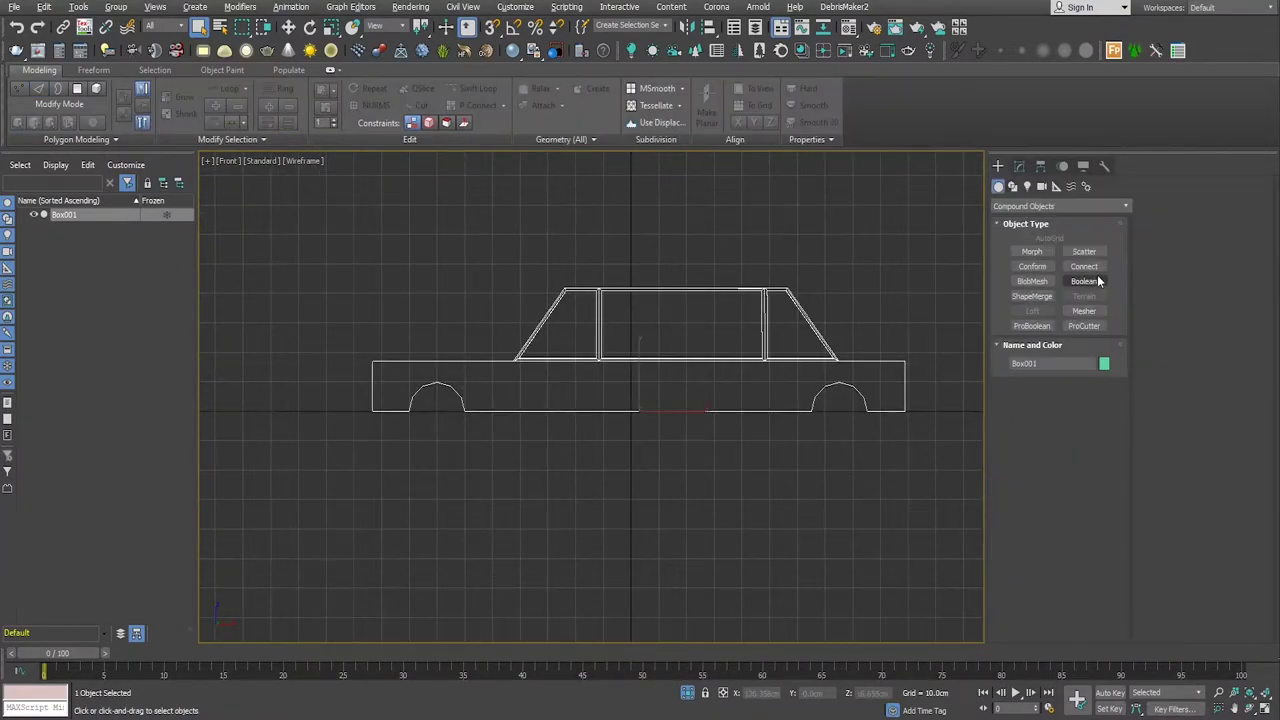
{"action": "left_click", "coordinate": [1060, 206]}
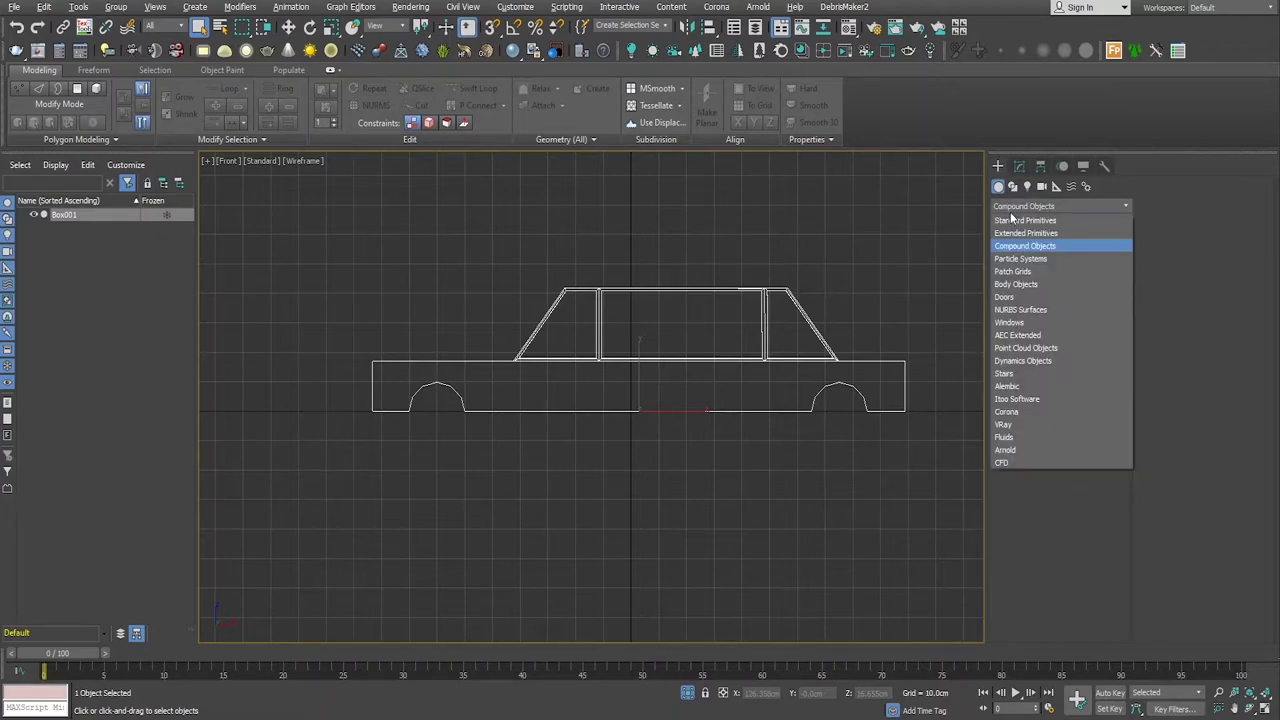
{"action": "left_click", "coordinate": [1025, 217]}
{"action": "left_click", "coordinate": [1032, 281]}
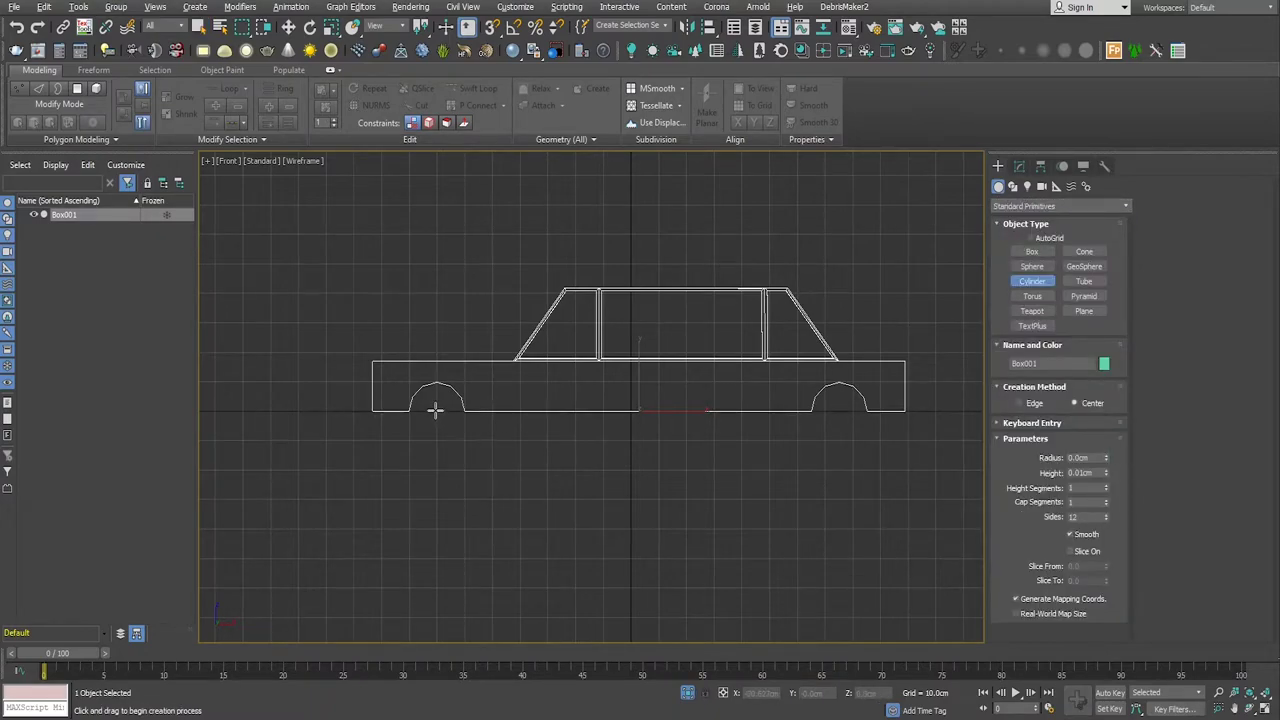
{"action": "left_click_drag", "start_coordinate": [437, 410], "coordinate": [428, 385]}
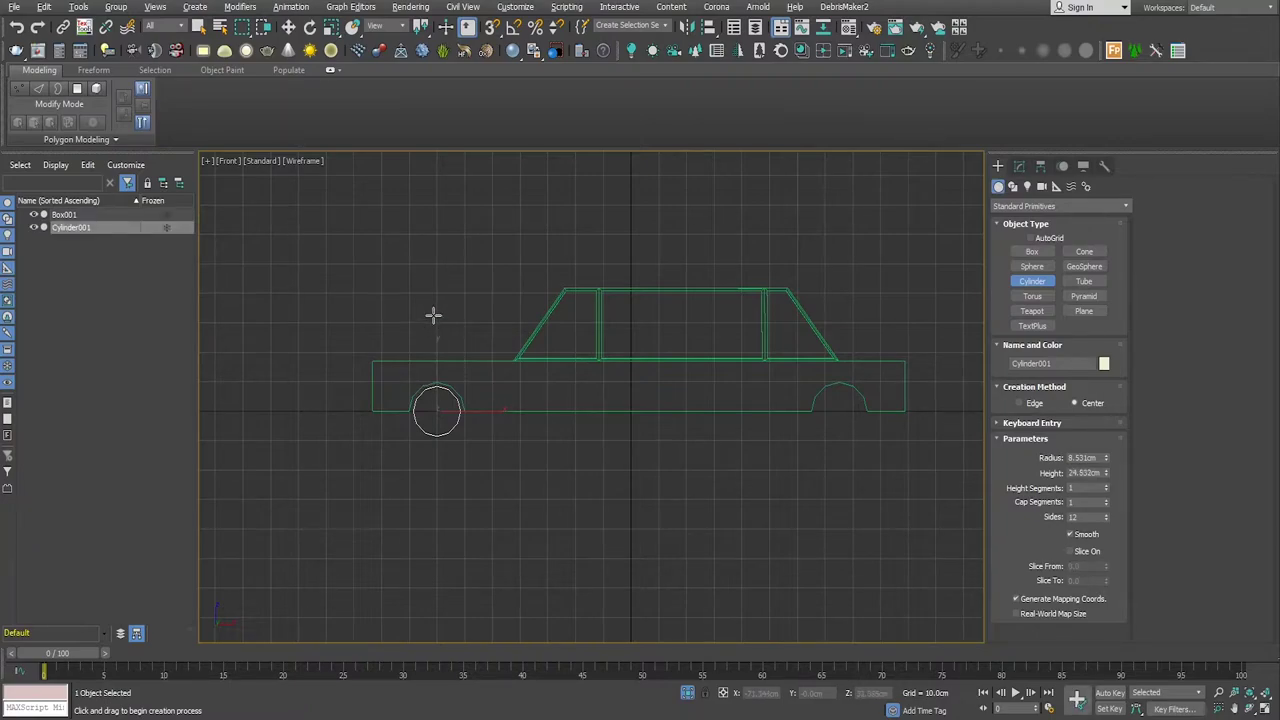
{"action": "key", "text": "alt+w"}
{"action": "middle_click", "coordinate": [509, 538]}
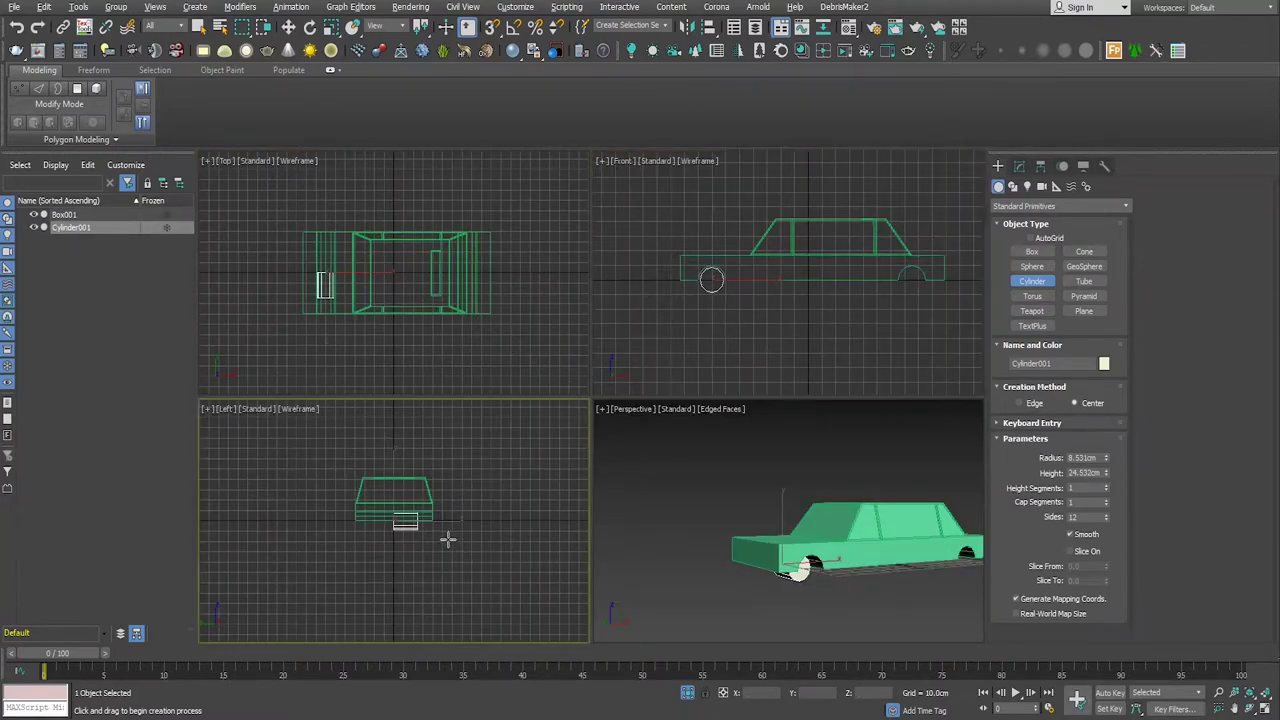
{"action": "key", "text": "alt+w"}
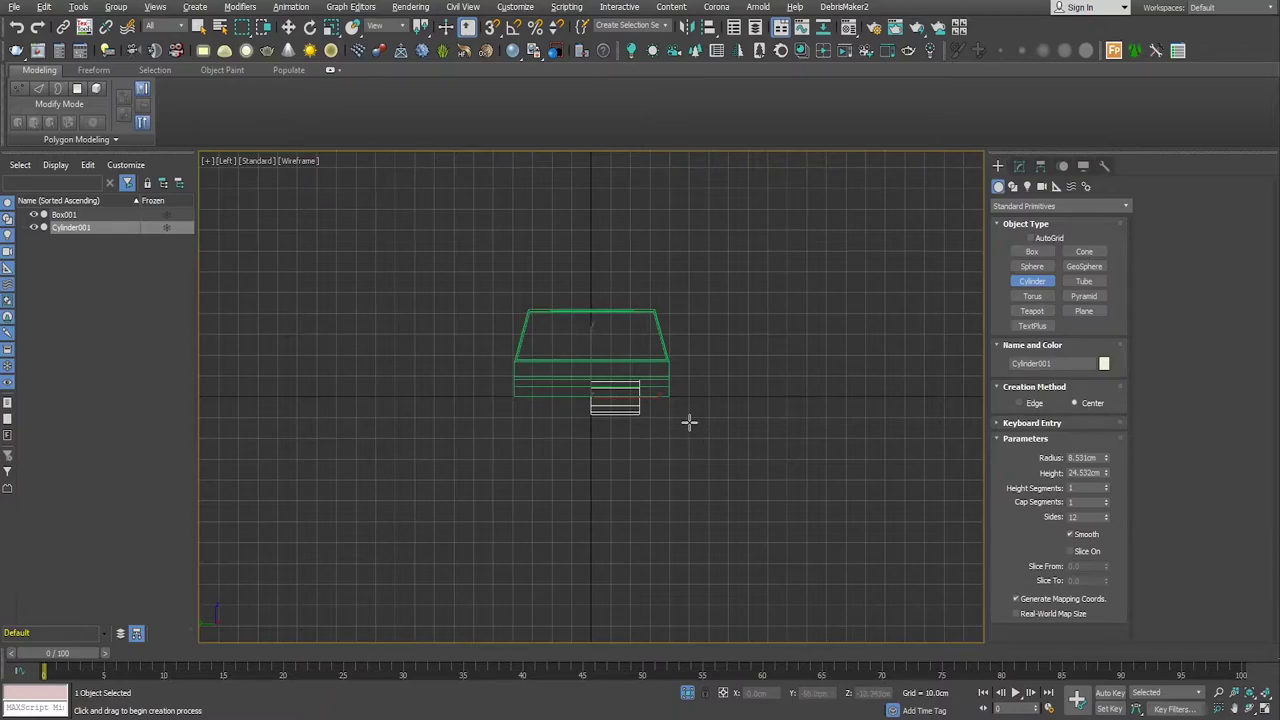
{"action": "right_click", "coordinate": [894, 489]}
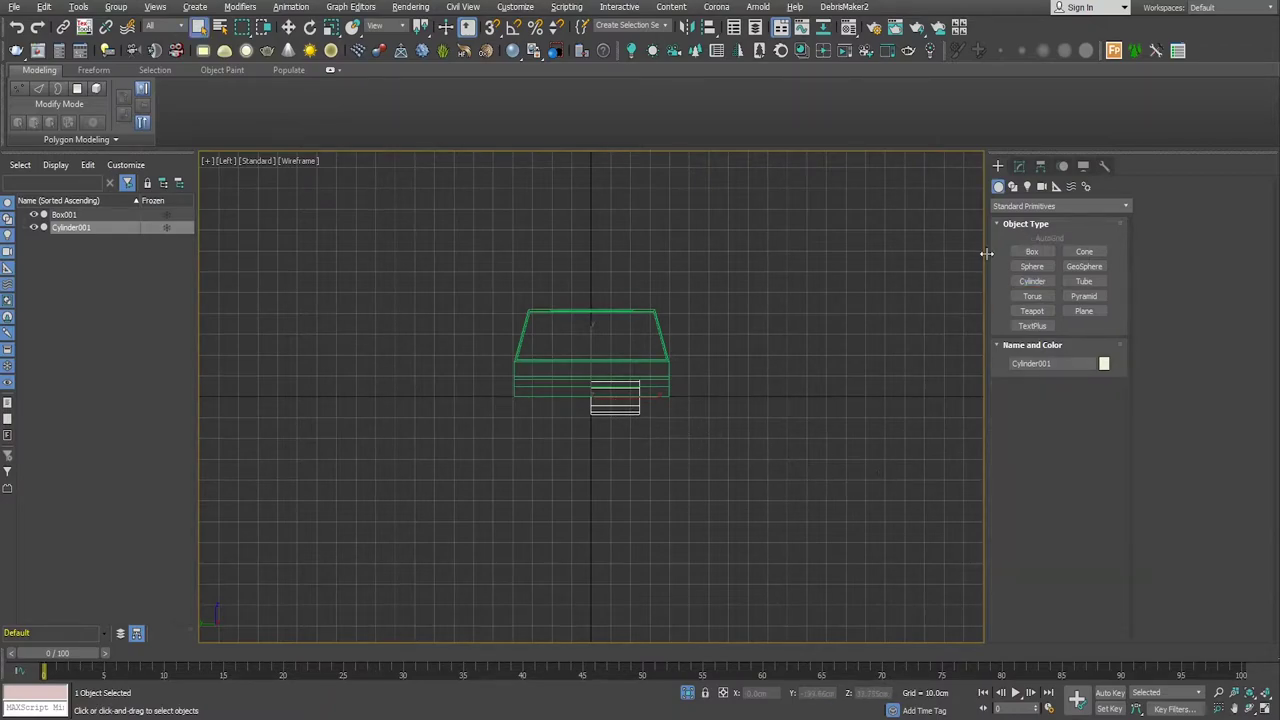
Step: Lower Cylinder001's height to 10.794 cm and move it out to the body's side
{"action": "left_click", "coordinate": [1019, 166]}
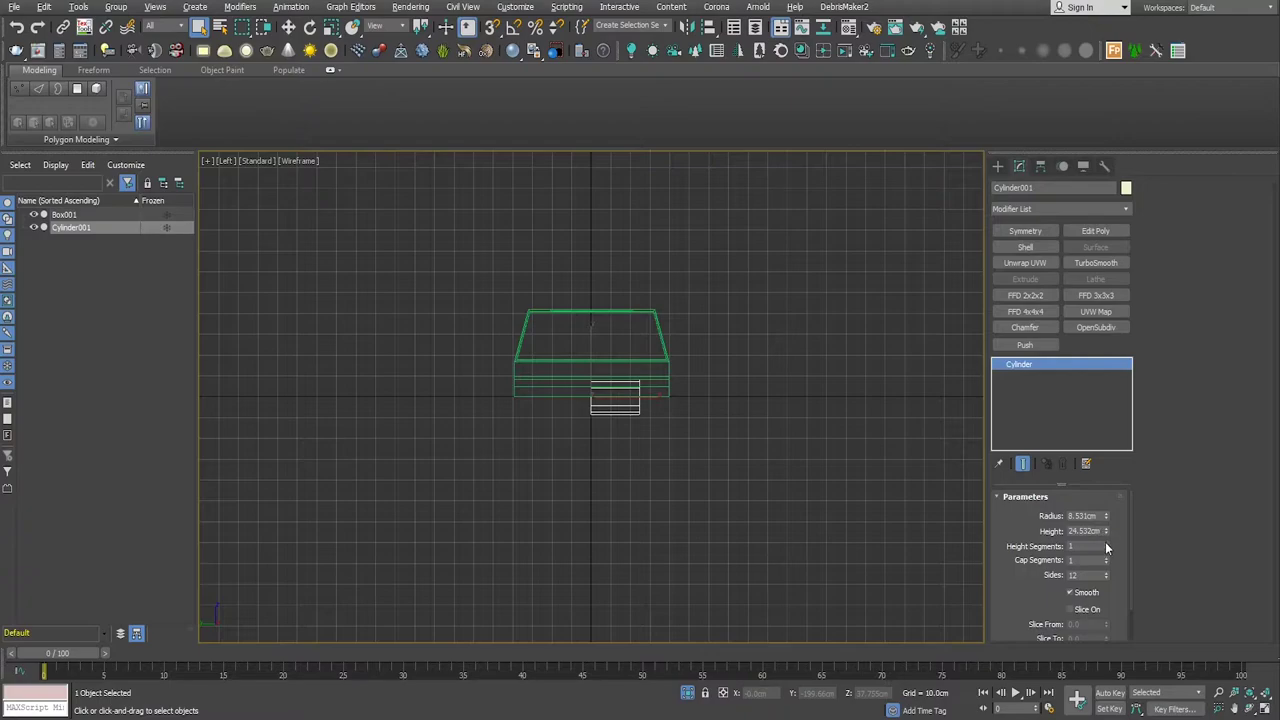
{"action": "left_click_drag", "start_coordinate": [1105, 538], "coordinate": [1107, 566]}
{"action": "scroll", "coordinate": [651, 412], "scroll_direction": "up", "scroll_amount": 2}
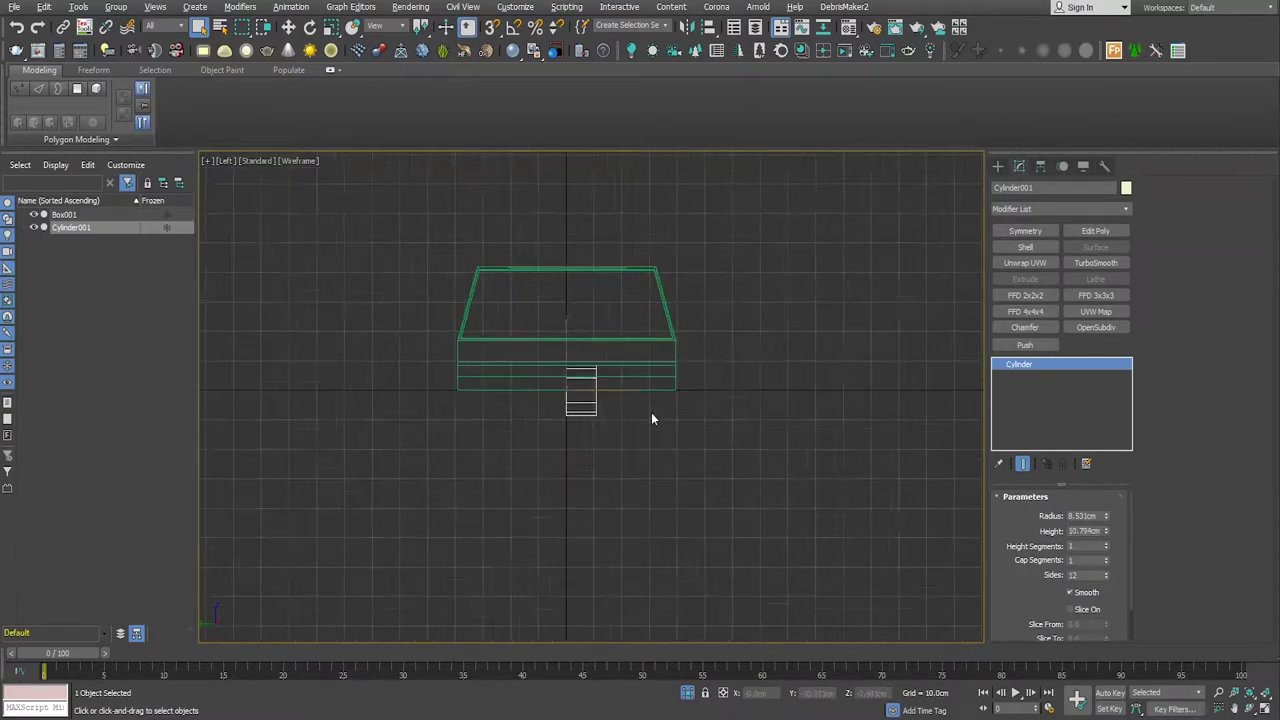
{"action": "scroll", "coordinate": [651, 412], "scroll_direction": "up", "scroll_amount": 2}
{"action": "key", "text": "w"}
{"action": "left_click_drag", "start_coordinate": [583, 391], "coordinate": [697, 395]}
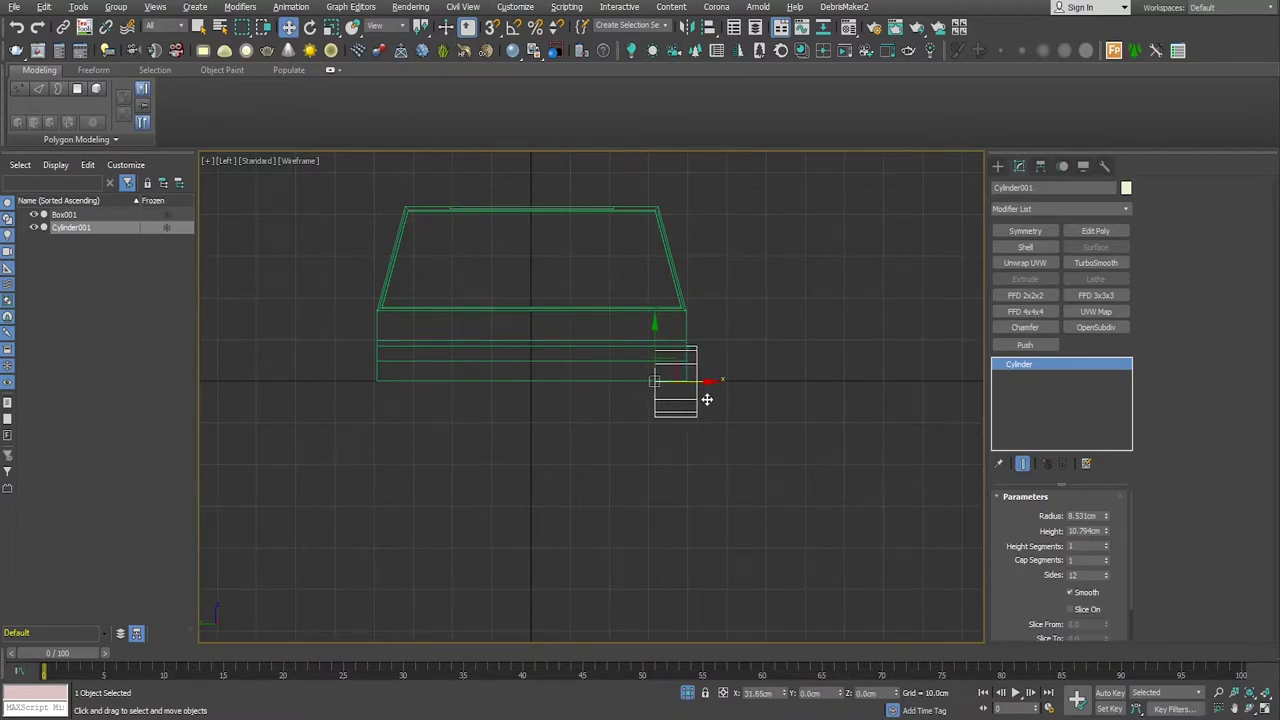
Step: Nudge the wheel slightly left, then orbit the maximized perspective view around the car
{"action": "left_click_drag", "start_coordinate": [697, 396], "coordinate": [696, 396]}
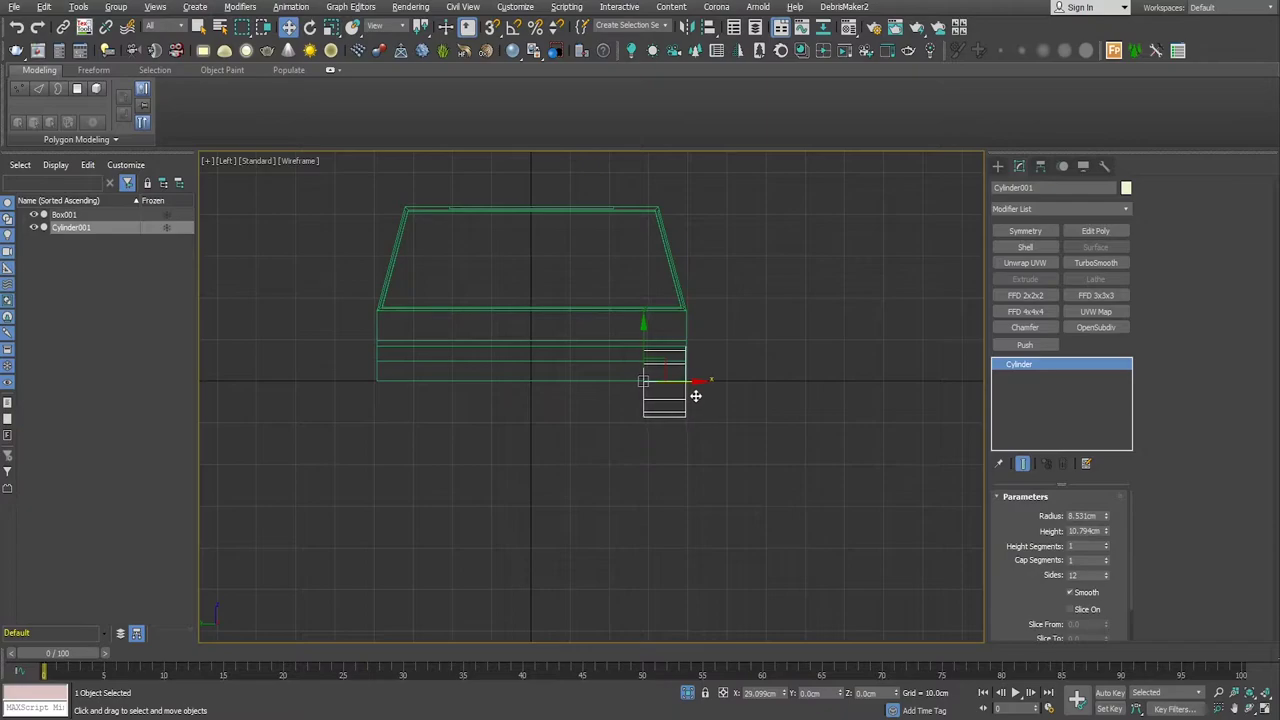
{"action": "key", "text": "alt+w"}
{"action": "key", "text": "alt+w"}
{"action": "middle_click_drag", "start_coordinate": [785, 537], "coordinate": [823, 533], "text": "alt"}
{"action": "scroll", "coordinate": [608, 503], "scroll_direction": "up", "scroll_amount": 3}
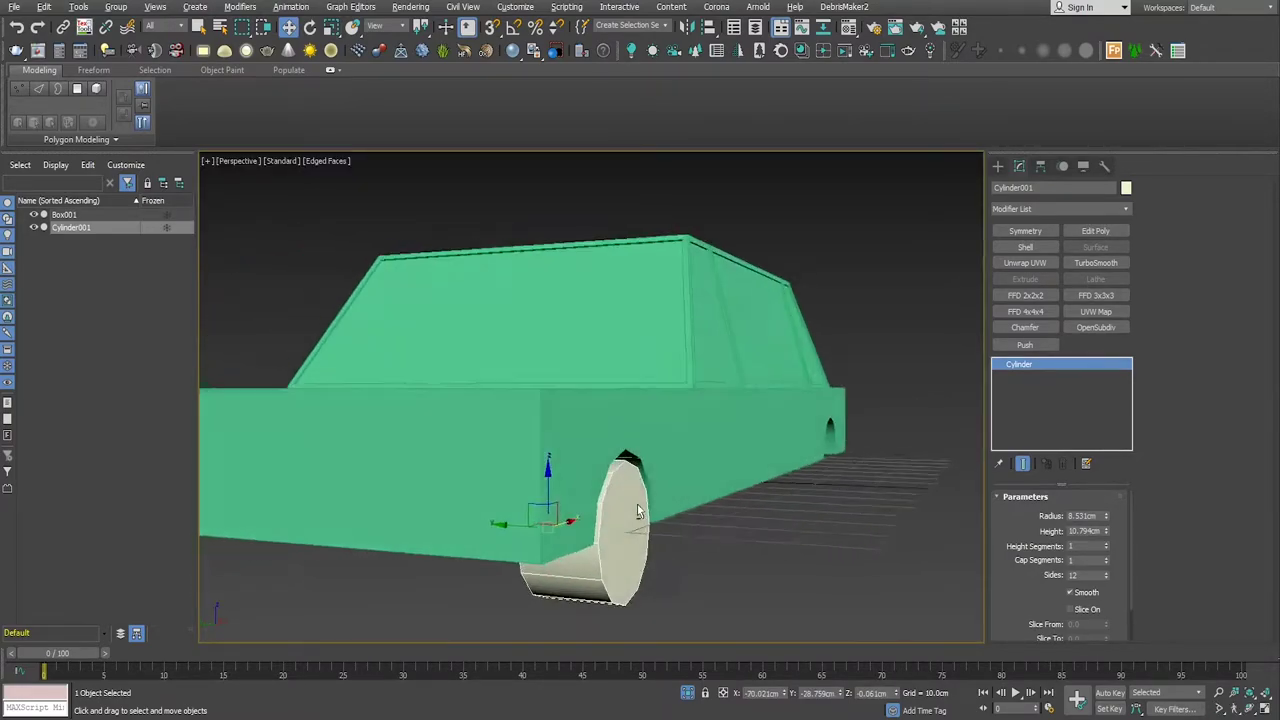
{"action": "scroll", "coordinate": [608, 503], "scroll_direction": "up", "scroll_amount": 3}
{"action": "mouse_move", "coordinate": [608, 503]}
{"action": "middle_mouse_down", "text": "alt"}
{"action": "mouse_move", "coordinate": [674, 528]}
{"action": "mouse_move", "coordinate": [663, 535]}
{"action": "middle_mouse_up", "text": "alt"}
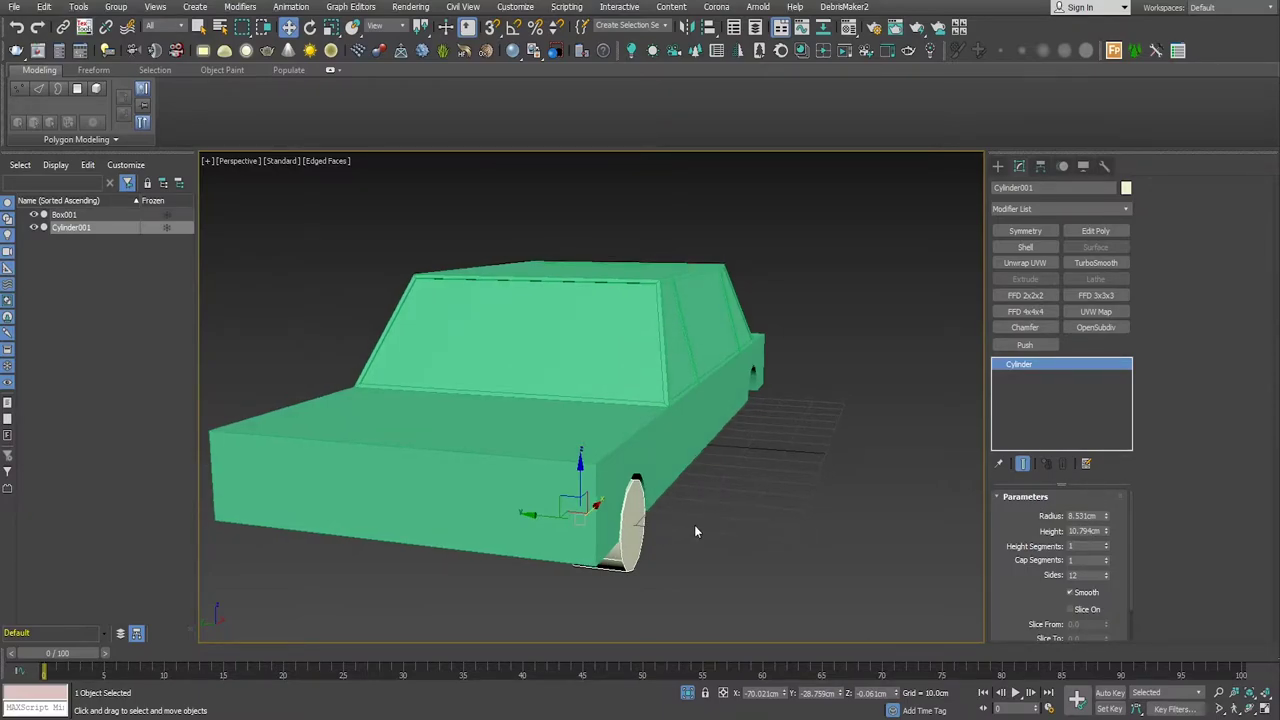
{"action": "mouse_move", "coordinate": [694, 531]}
{"action": "middle_mouse_down", "text": "alt"}
{"action": "mouse_move", "coordinate": [711, 536]}
{"action": "mouse_move", "coordinate": [676, 553]}
{"action": "middle_mouse_up", "text": "alt"}
Step: Re-maximize the perspective view and orbit around to check the wheel's placement on the body
{"action": "key", "text": "alt+w"}
{"action": "key", "text": "alt+w"}
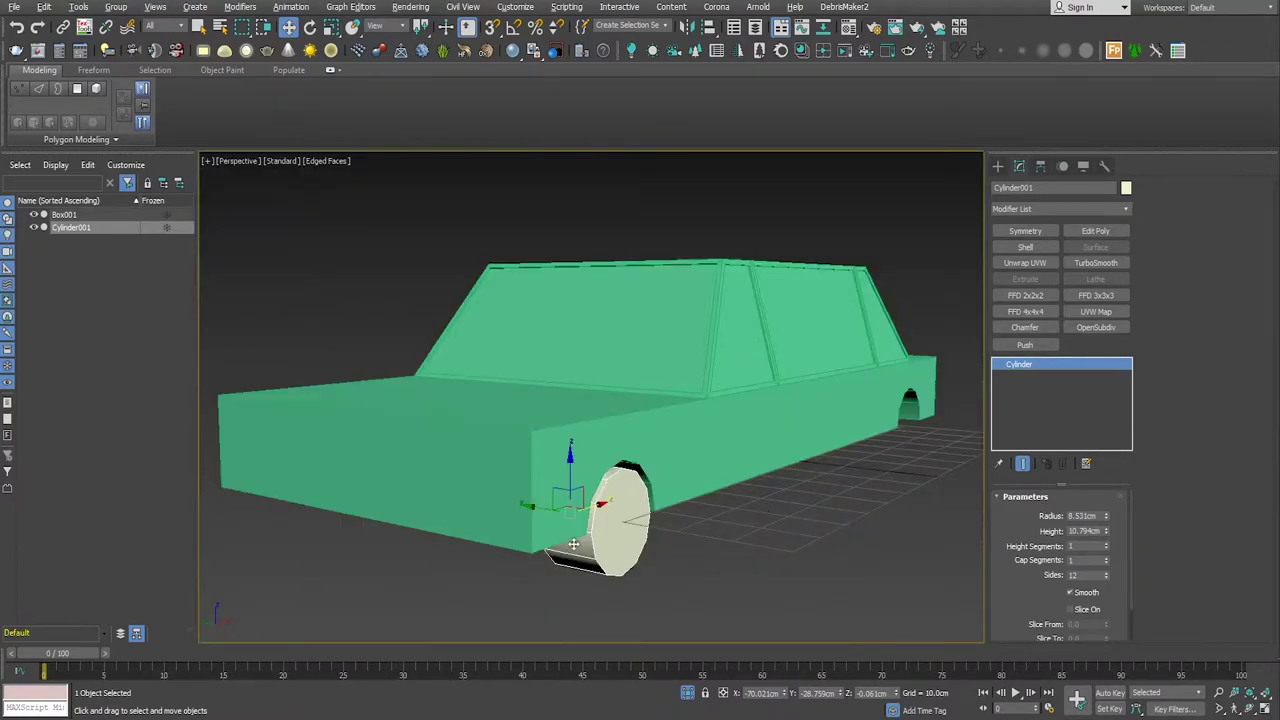
{"action": "key", "text": "alt+w"}
{"action": "key", "text": "alt+w"}
{"action": "scroll", "coordinate": [377, 510], "scroll_direction": "up", "scroll_amount": 1}
{"action": "scroll", "coordinate": [390, 512], "scroll_direction": "up", "scroll_amount": 2}
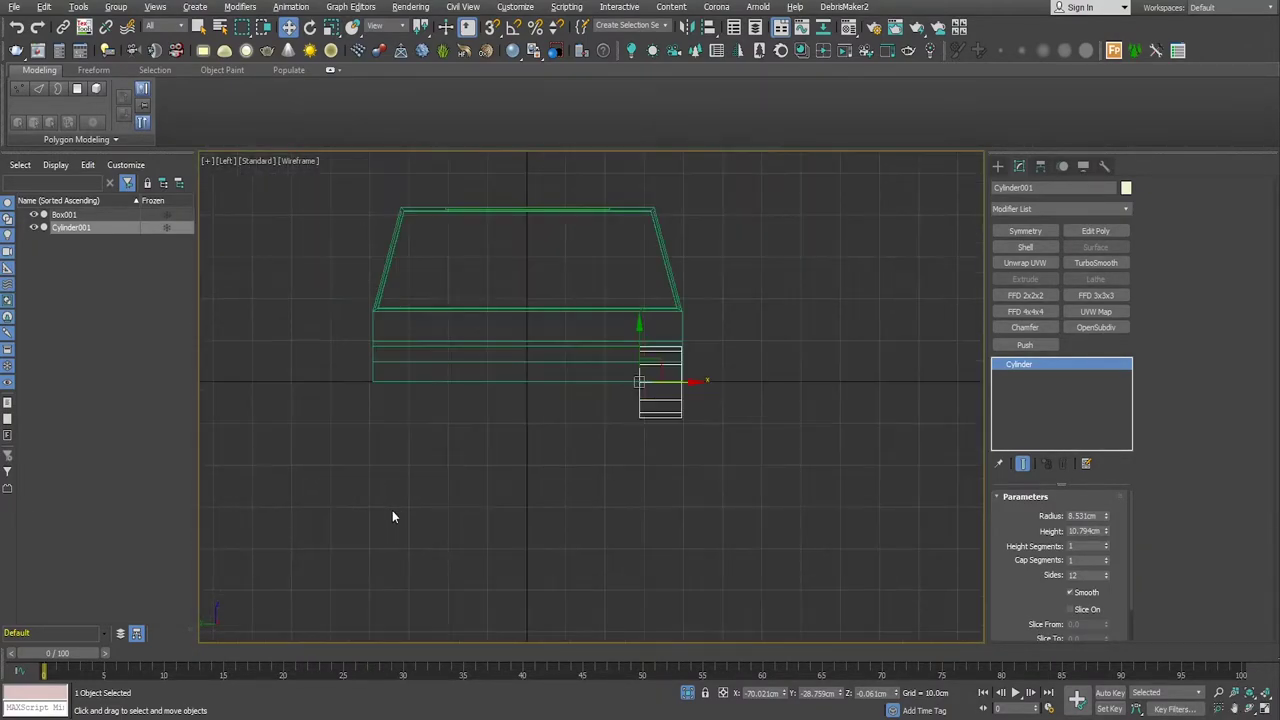
{"action": "middle_click_drag", "start_coordinate": [392, 517], "coordinate": [474, 523]}
{"action": "key", "text": "p"}
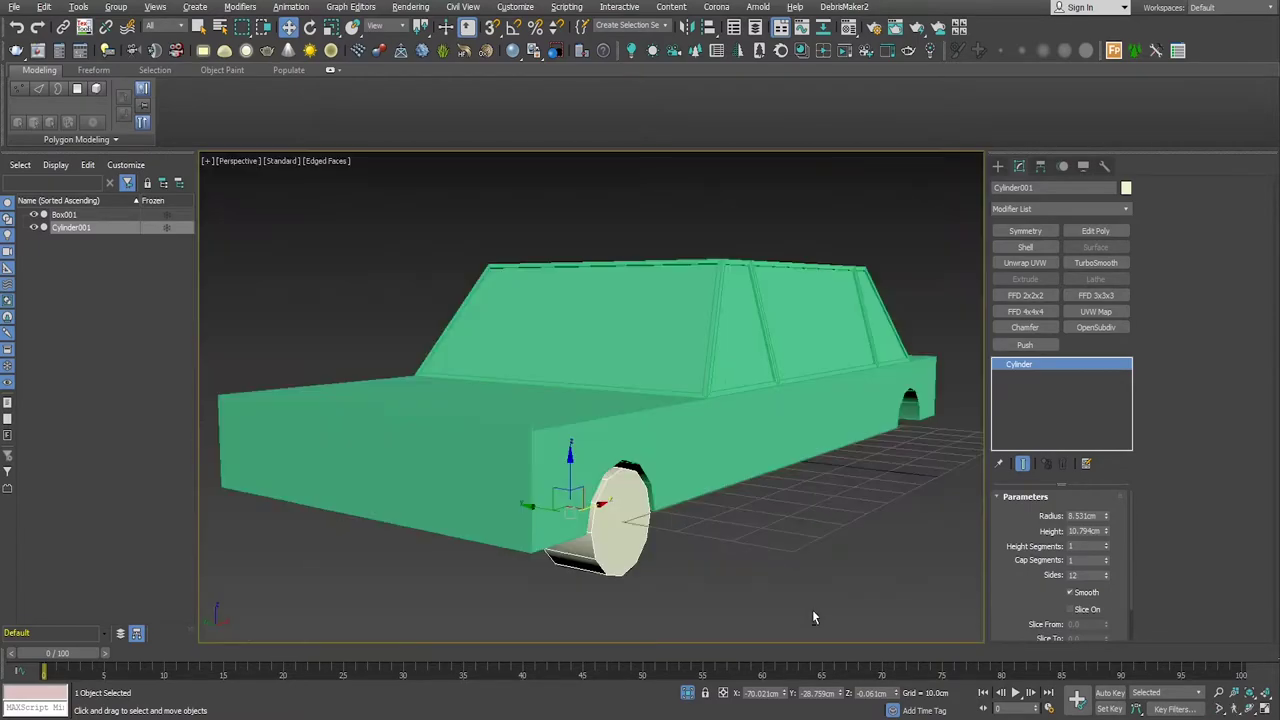
{"action": "middle_click_drag", "start_coordinate": [814, 614], "coordinate": [757, 480], "text": "alt"}
Step: Convert the wheel cylinder to Editable Poly and select its outer cap polygon
{"action": "right_click", "coordinate": [1021, 398]}
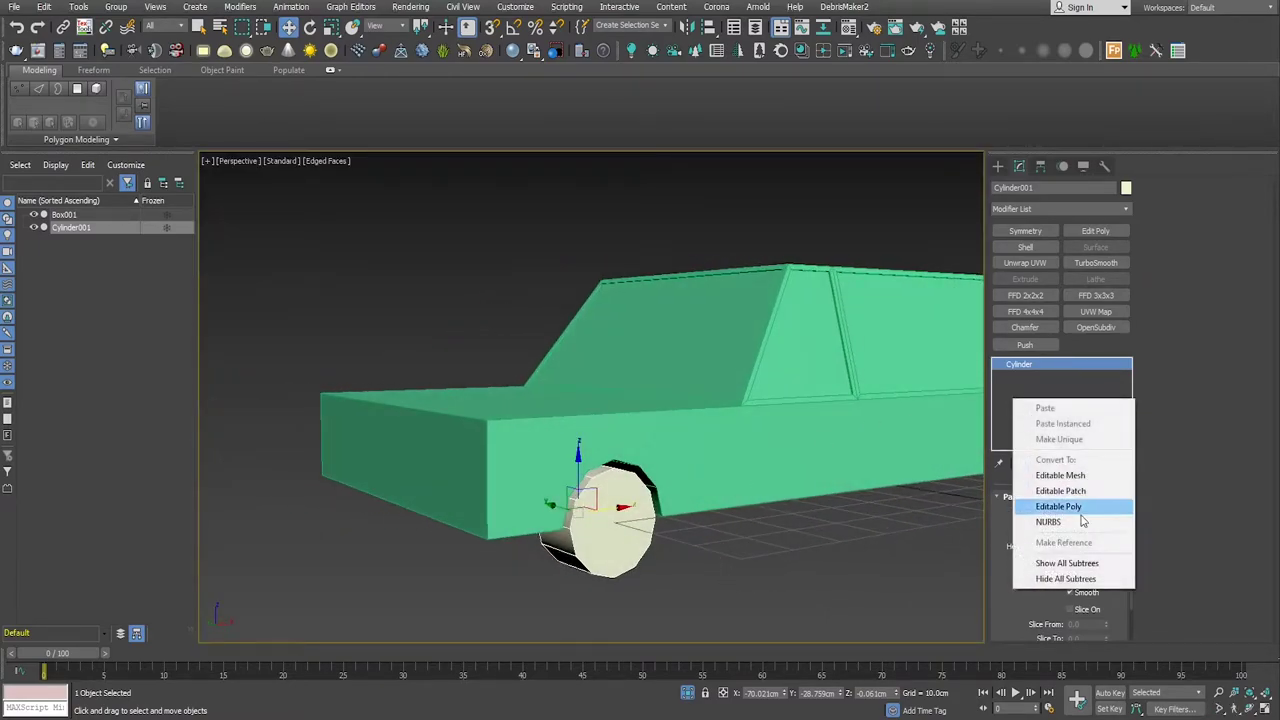
{"action": "left_click", "coordinate": [1048, 503]}
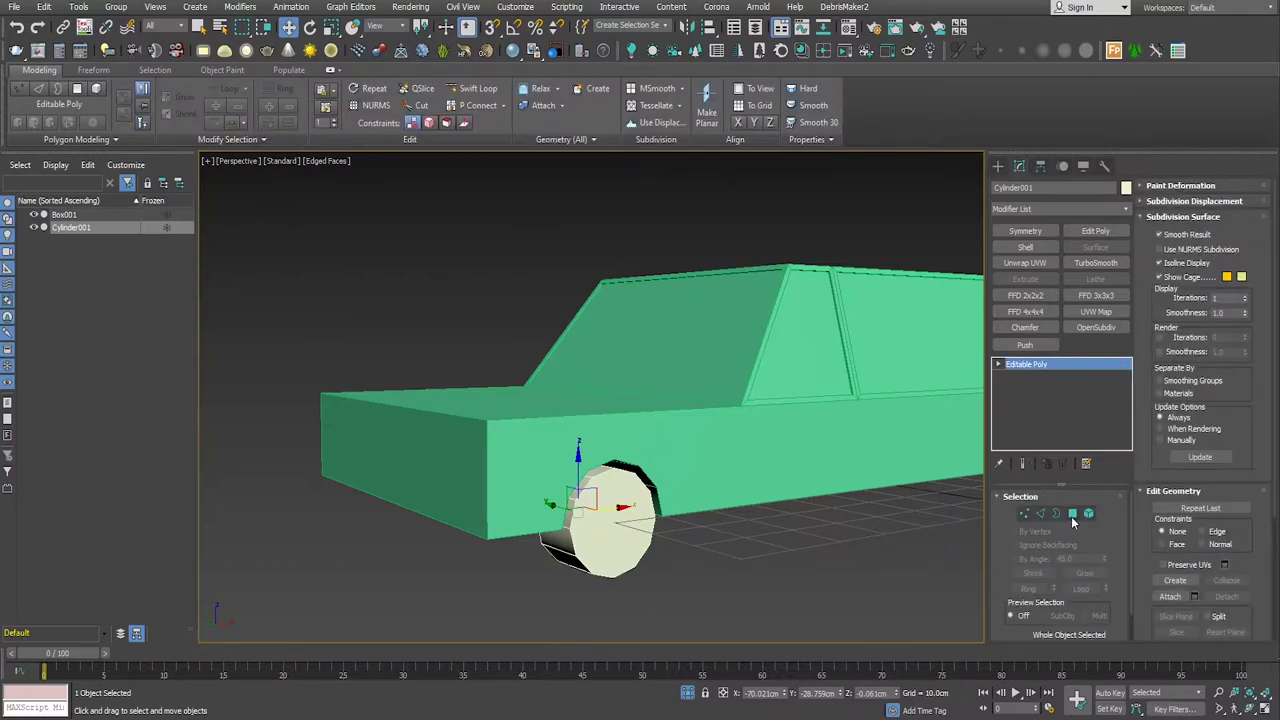
{"action": "left_click", "coordinate": [1073, 514]}
{"action": "left_click", "coordinate": [621, 542]}
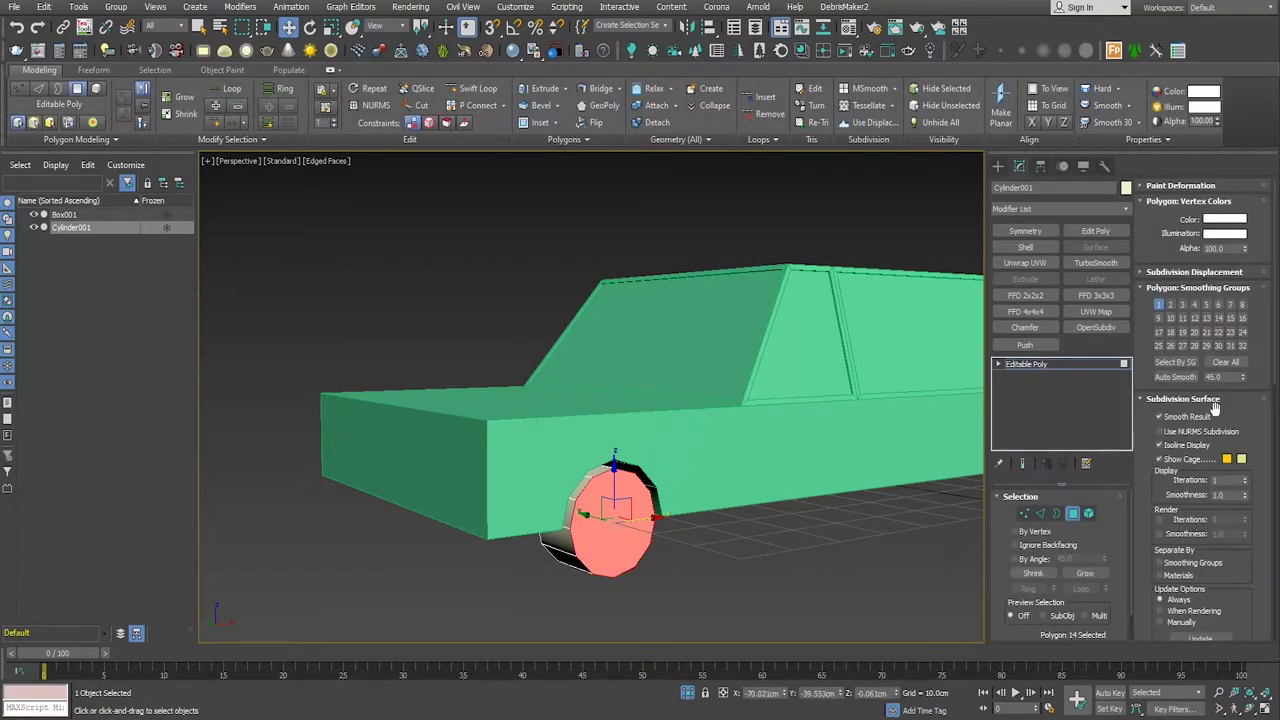
Step: Inset the cap face, then extrude the inset face inward to recess the rim
{"action": "scroll", "coordinate": [1215, 405], "scroll_direction": "down", "scroll_amount": 3}
{"action": "scroll", "coordinate": [1220, 415], "scroll_direction": "down", "scroll_amount": 3}
{"action": "scroll", "coordinate": [1230, 435], "scroll_direction": "down", "scroll_amount": 3}
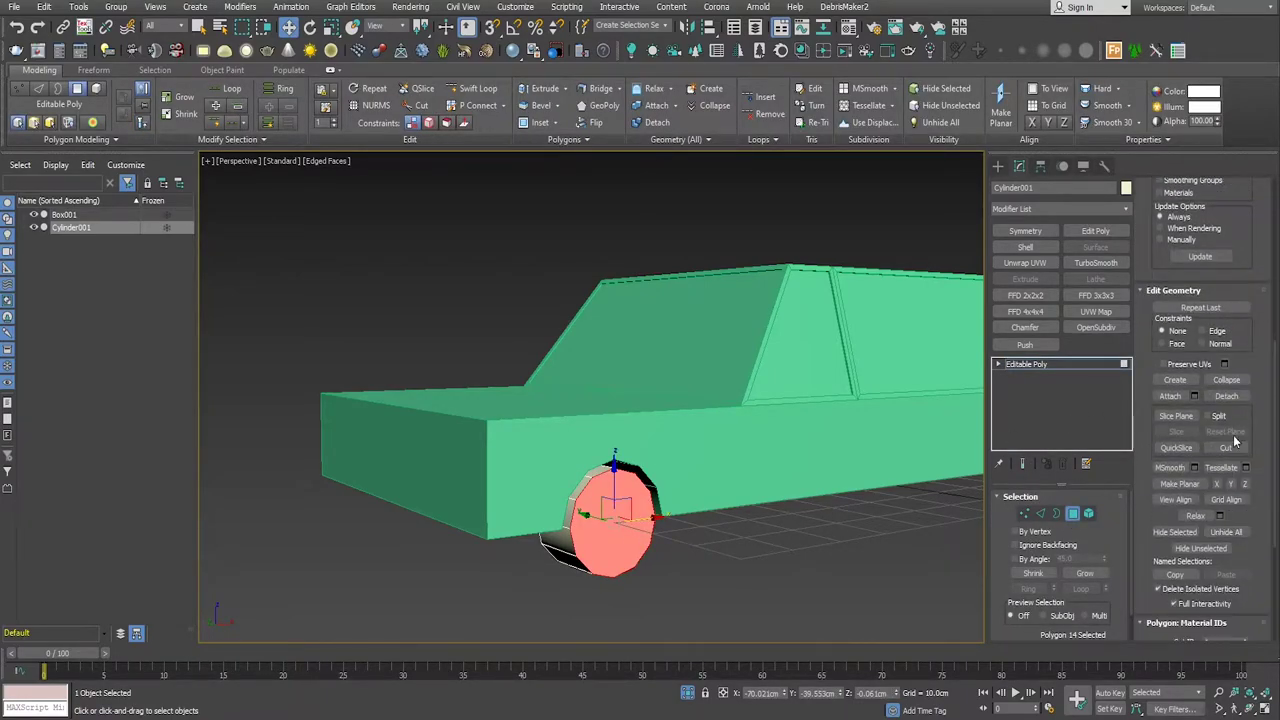
{"action": "scroll", "coordinate": [1235, 440], "scroll_direction": "down", "scroll_amount": 3}
{"action": "scroll", "coordinate": [1236, 428], "scroll_direction": "down", "scroll_amount": 3}
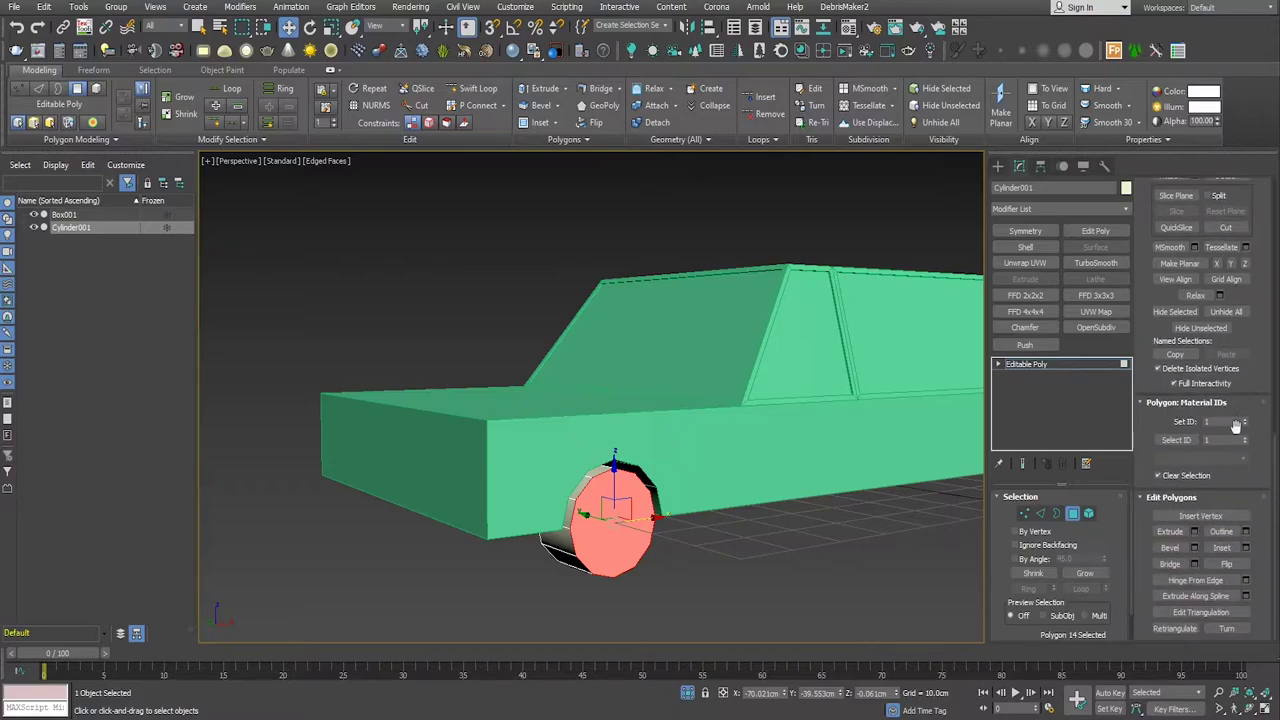
{"action": "left_click", "coordinate": [1245, 547]}
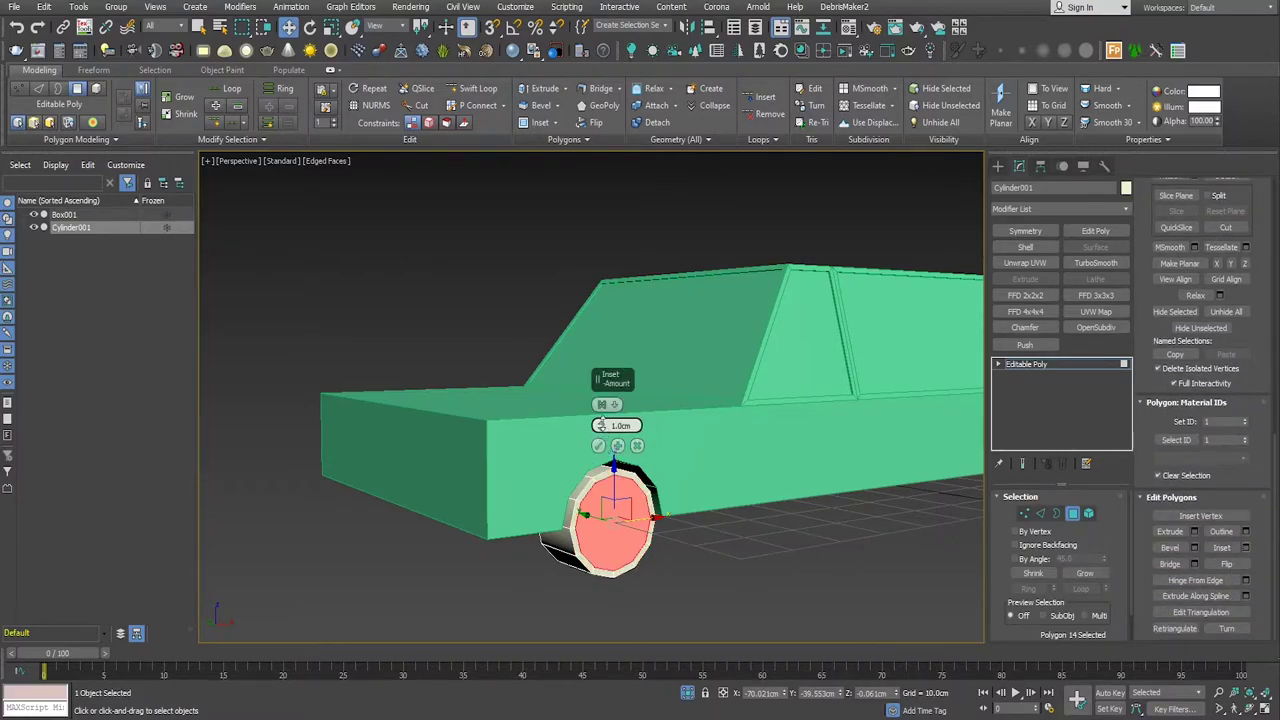
{"action": "left_click", "coordinate": [598, 446]}
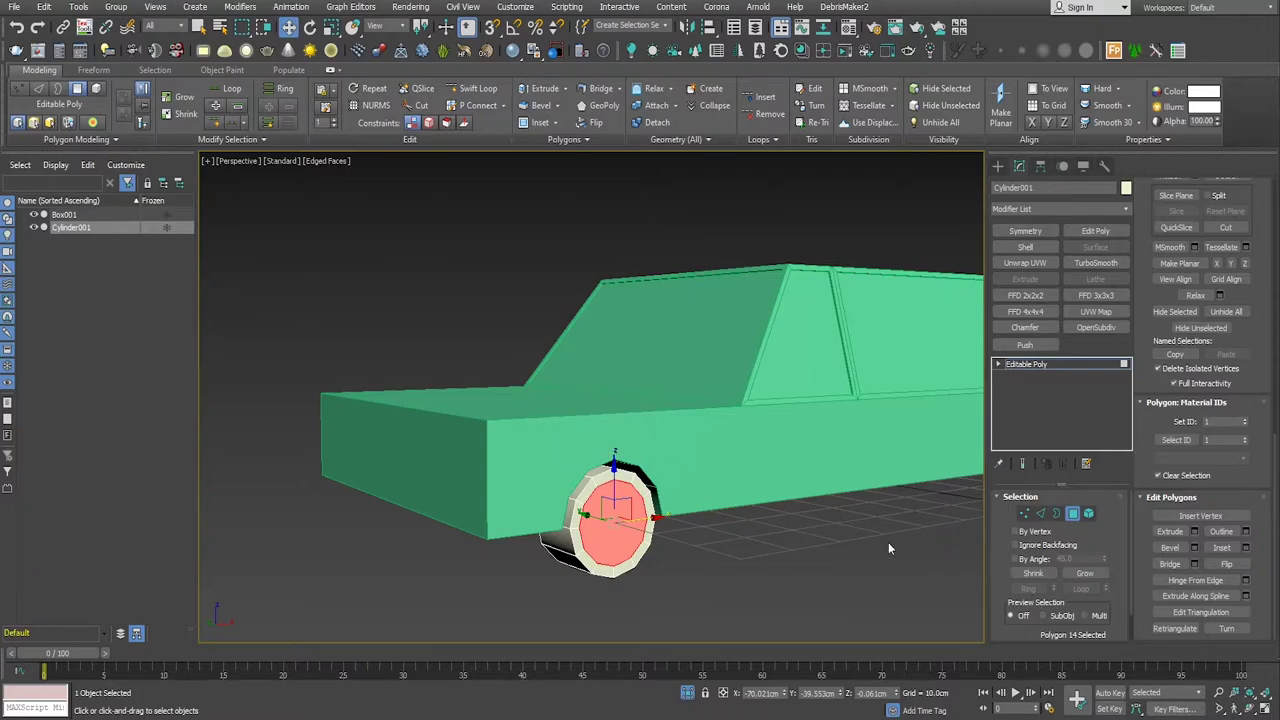
{"action": "left_click", "coordinate": [1193, 533]}
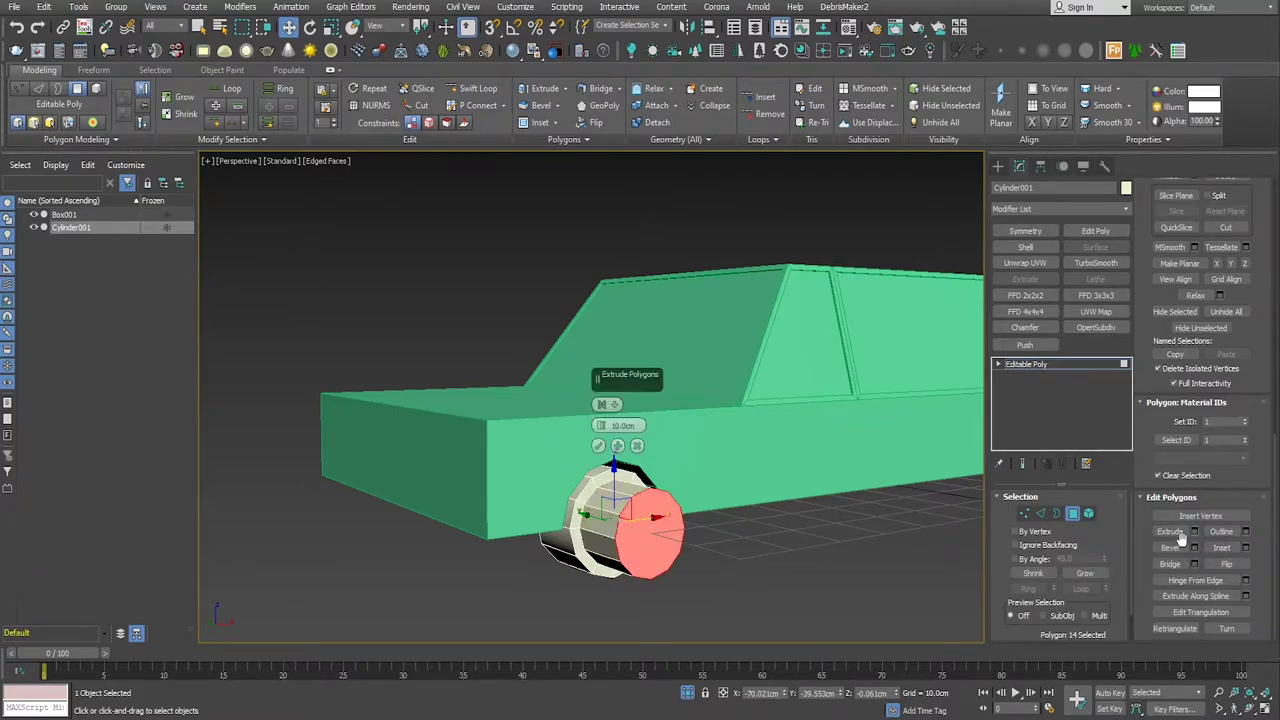
{"action": "left_click_drag", "start_coordinate": [600, 425], "coordinate": [606, 481]}
{"action": "left_click", "coordinate": [598, 445]}
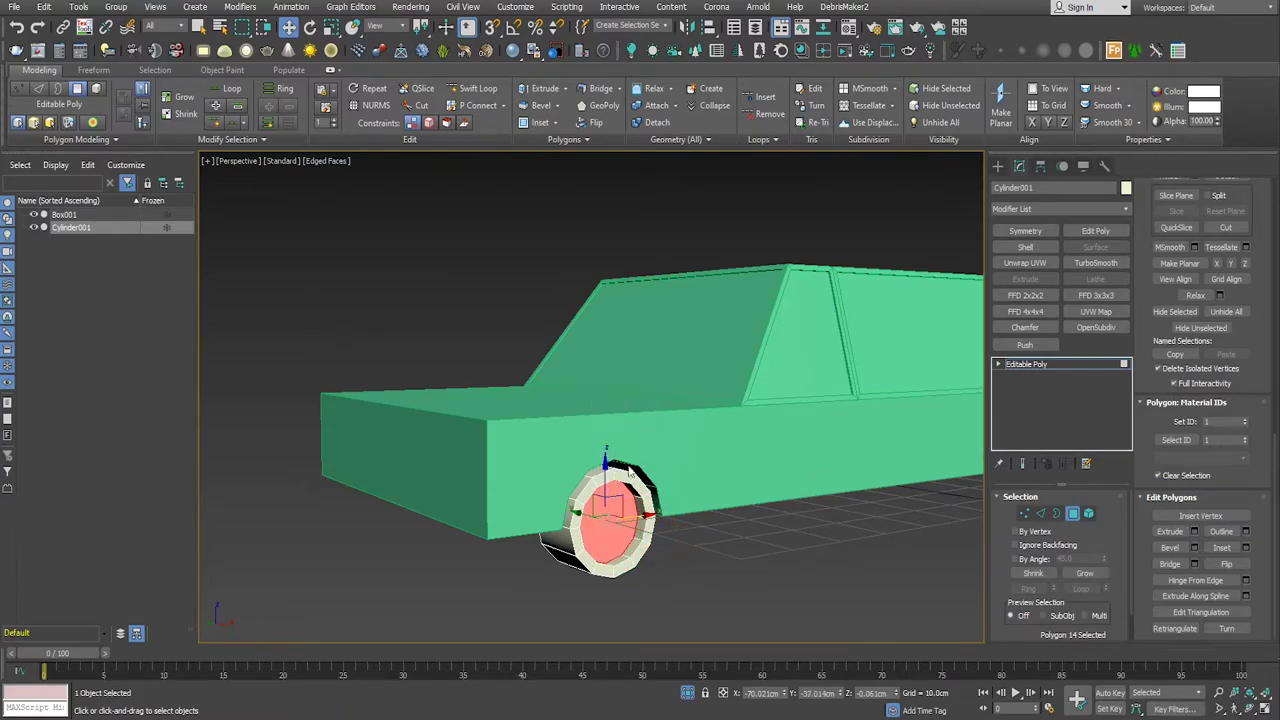
Step: Inset the recessed face again and extrude it outward 2.251cm as a raised centre hub
{"action": "left_click", "coordinate": [1245, 547]}
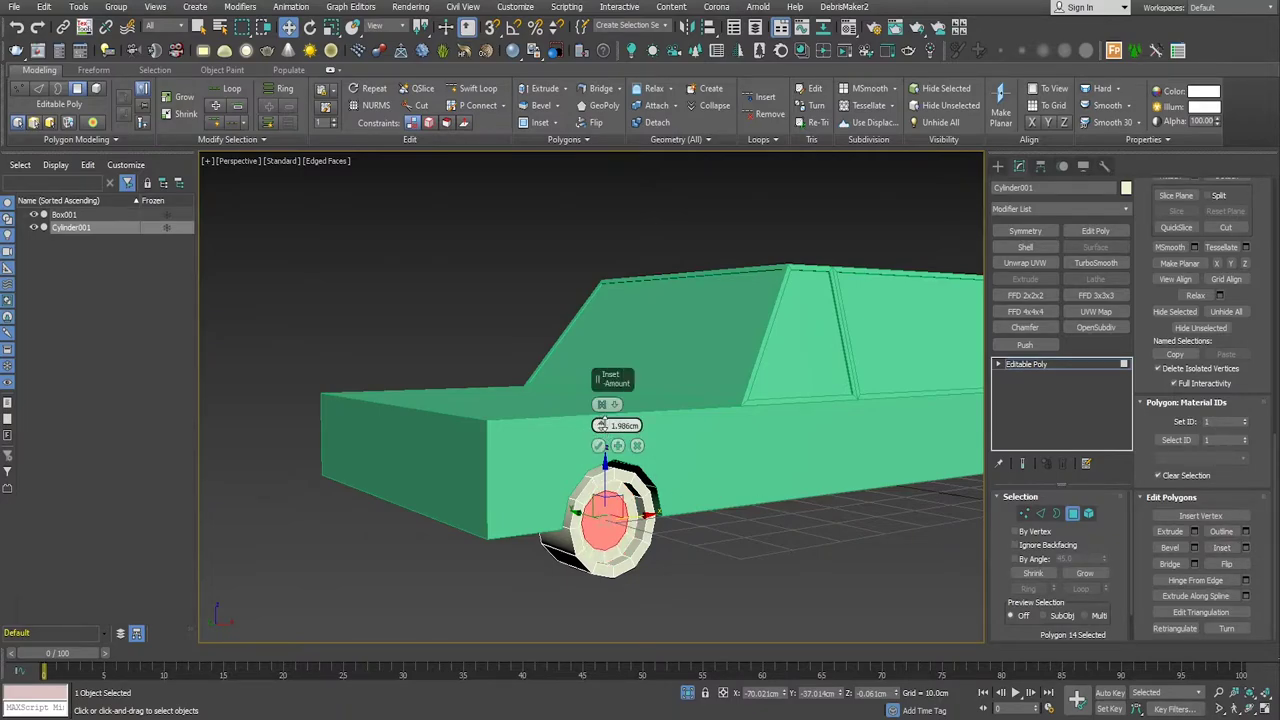
{"action": "left_click", "coordinate": [598, 446]}
{"action": "middle_click_drag", "start_coordinate": [725, 562], "coordinate": [753, 558], "text": "alt"}
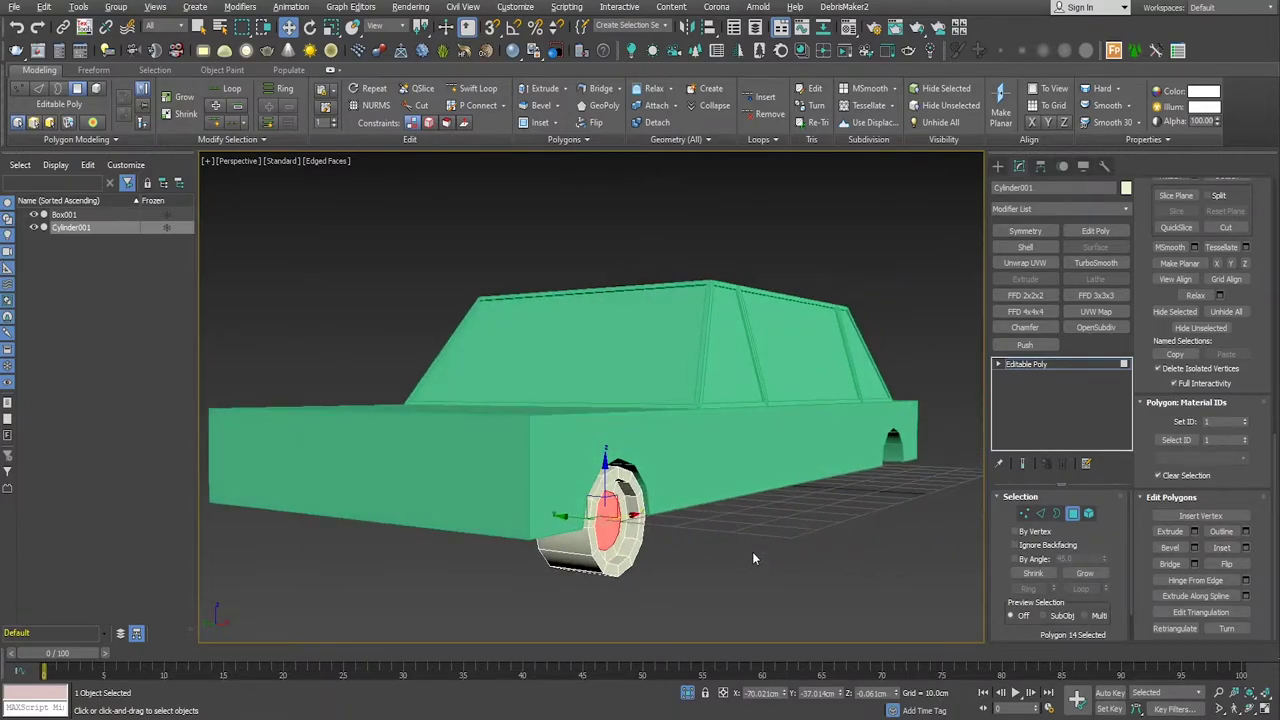
{"action": "left_click", "coordinate": [1194, 531]}
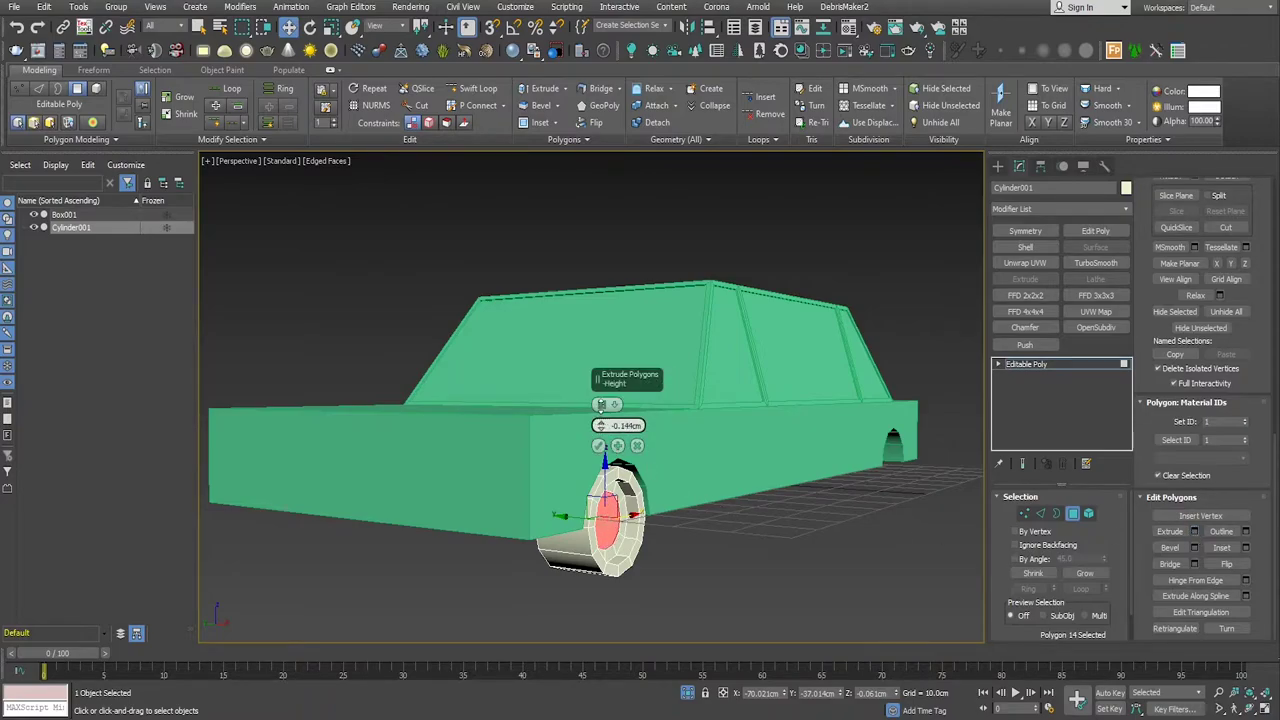
{"action": "middle_click_drag", "start_coordinate": [700, 475], "coordinate": [733, 476], "text": "alt"}
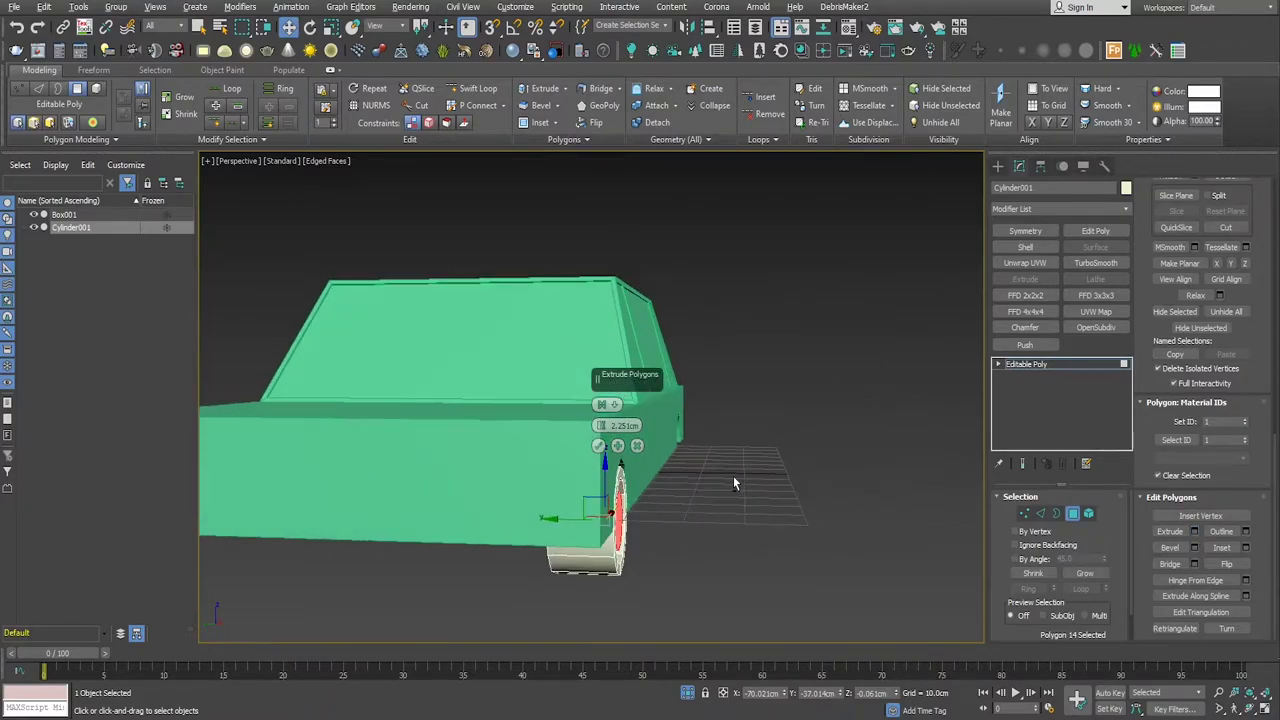
{"action": "left_click", "coordinate": [598, 447]}
{"action": "middle_click_drag", "start_coordinate": [713, 522], "coordinate": [666, 545], "text": "alt"}
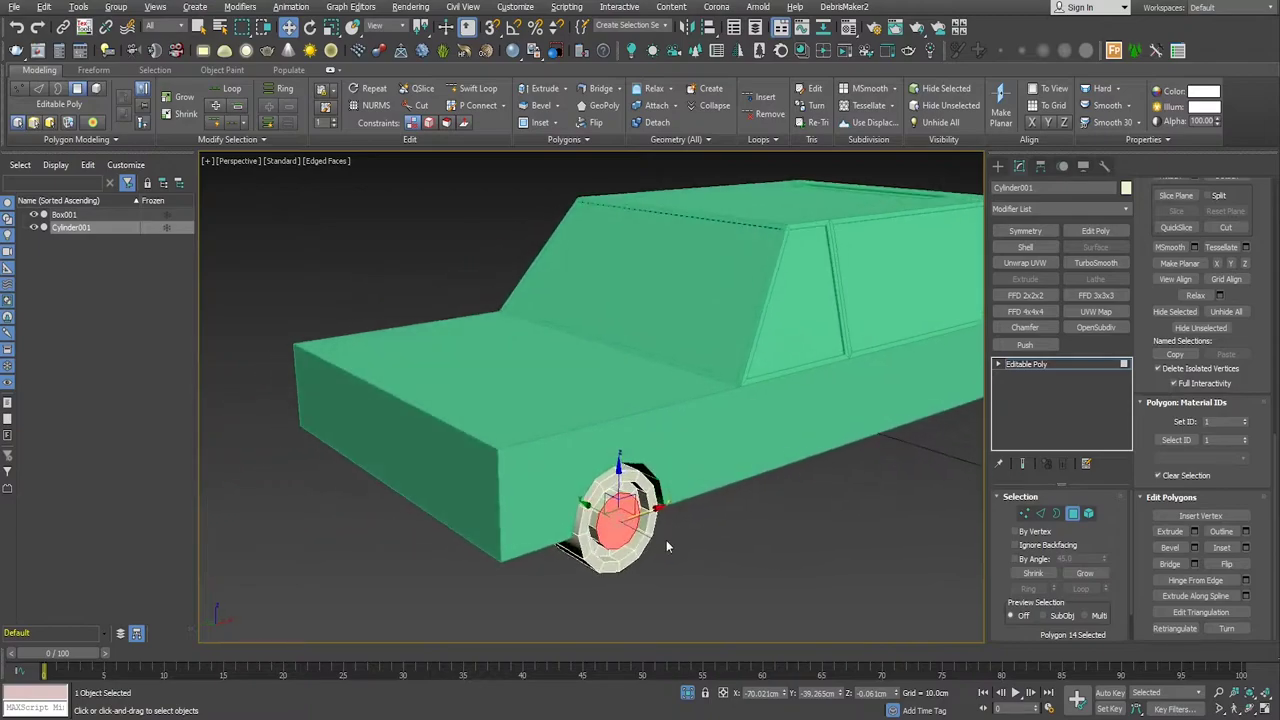
{"action": "left_click", "coordinate": [1041, 513]}
Step: Chamfer the hub edge loop at 1.0cm
{"action": "middle_click_drag", "start_coordinate": [975, 525], "coordinate": [936, 534], "text": "alt"}
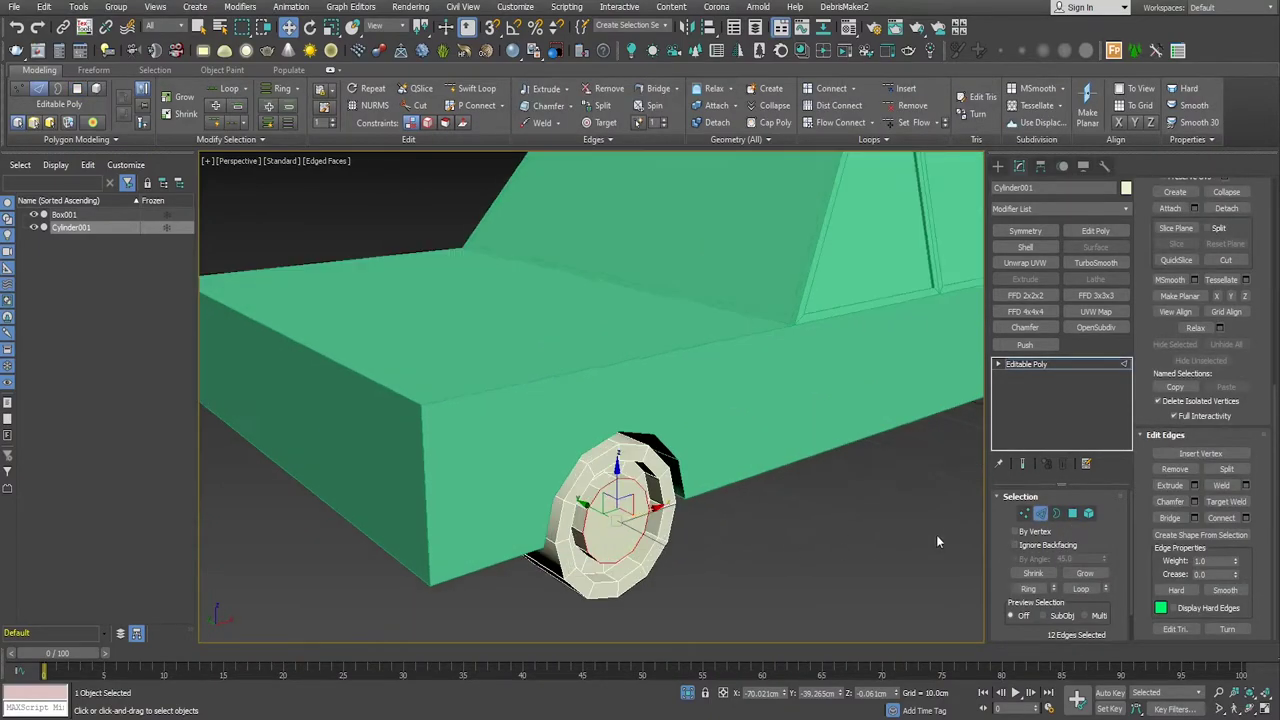
{"action": "left_click", "coordinate": [1194, 501]}
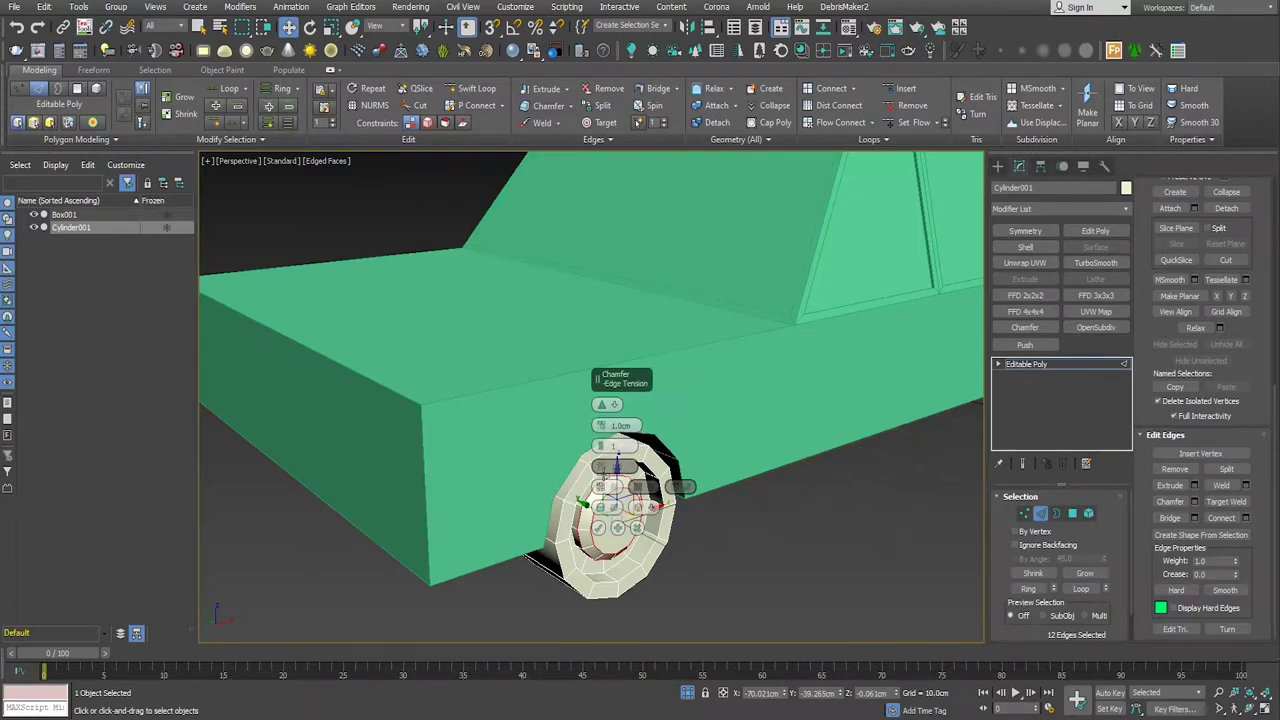
{"action": "left_click", "coordinate": [599, 527]}
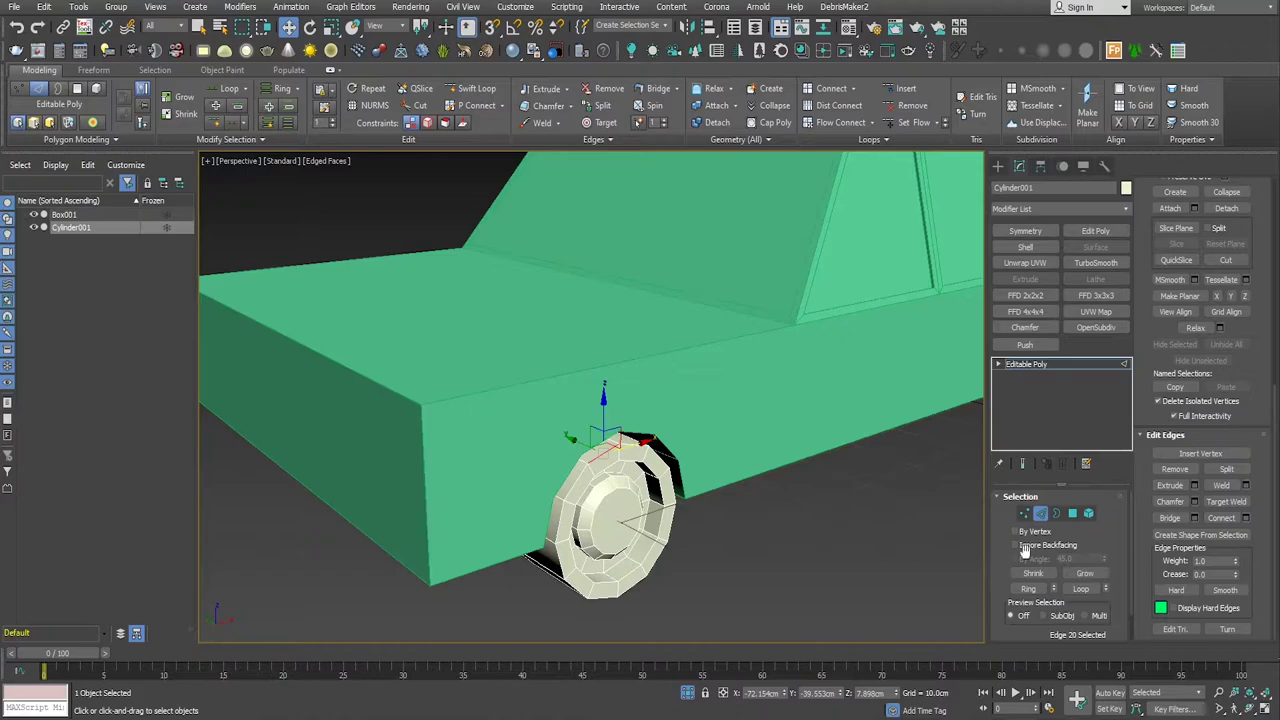
Step: Select the wheel rim edge loop and chamfer it with 2 segments
{"action": "left_click", "coordinate": [1026, 591]}
{"action": "left_click", "coordinate": [612, 451]}
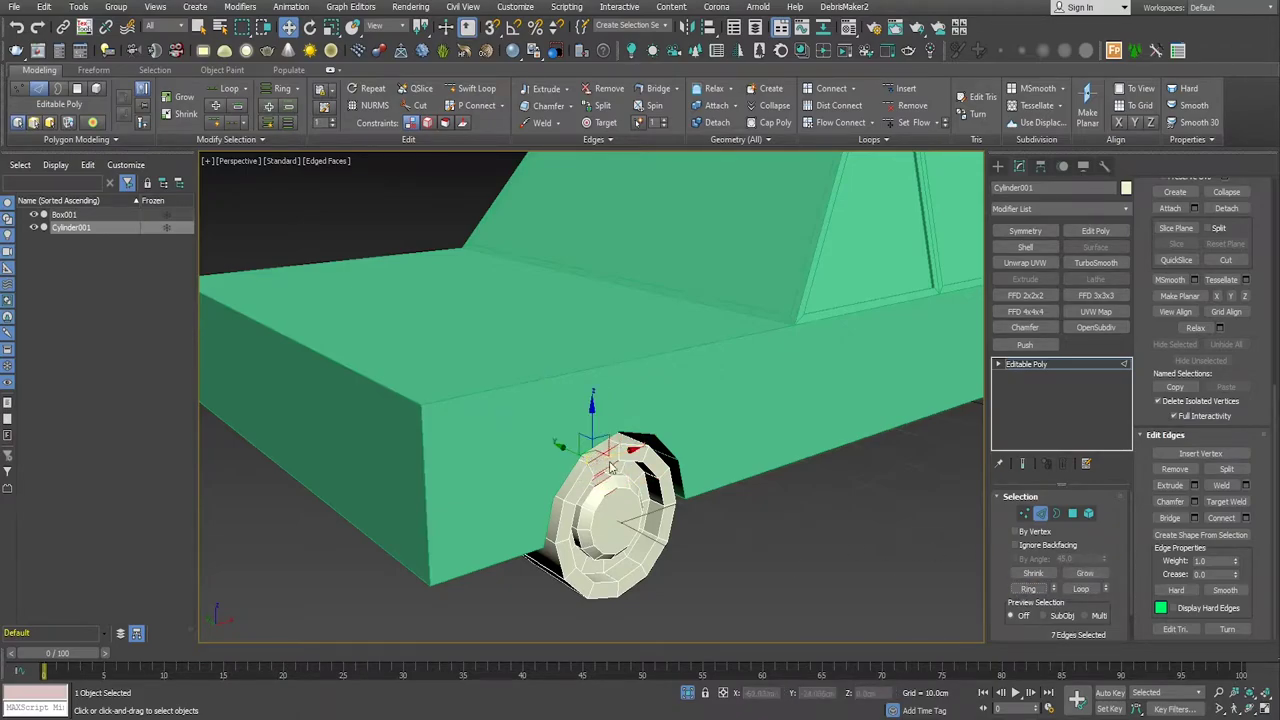
{"action": "left_click", "coordinate": [605, 455]}
{"action": "key", "text": "q"}
{"action": "double_click", "coordinate": [604, 448]}
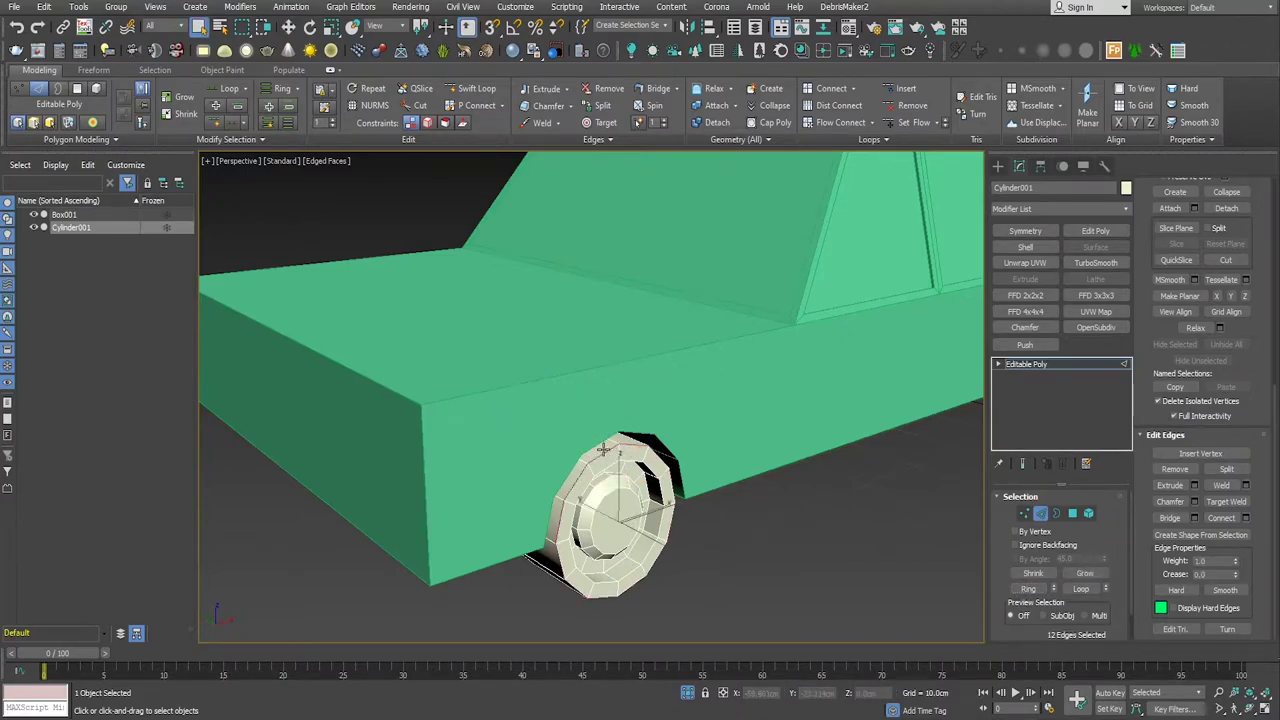
{"action": "left_click", "coordinate": [1195, 501]}
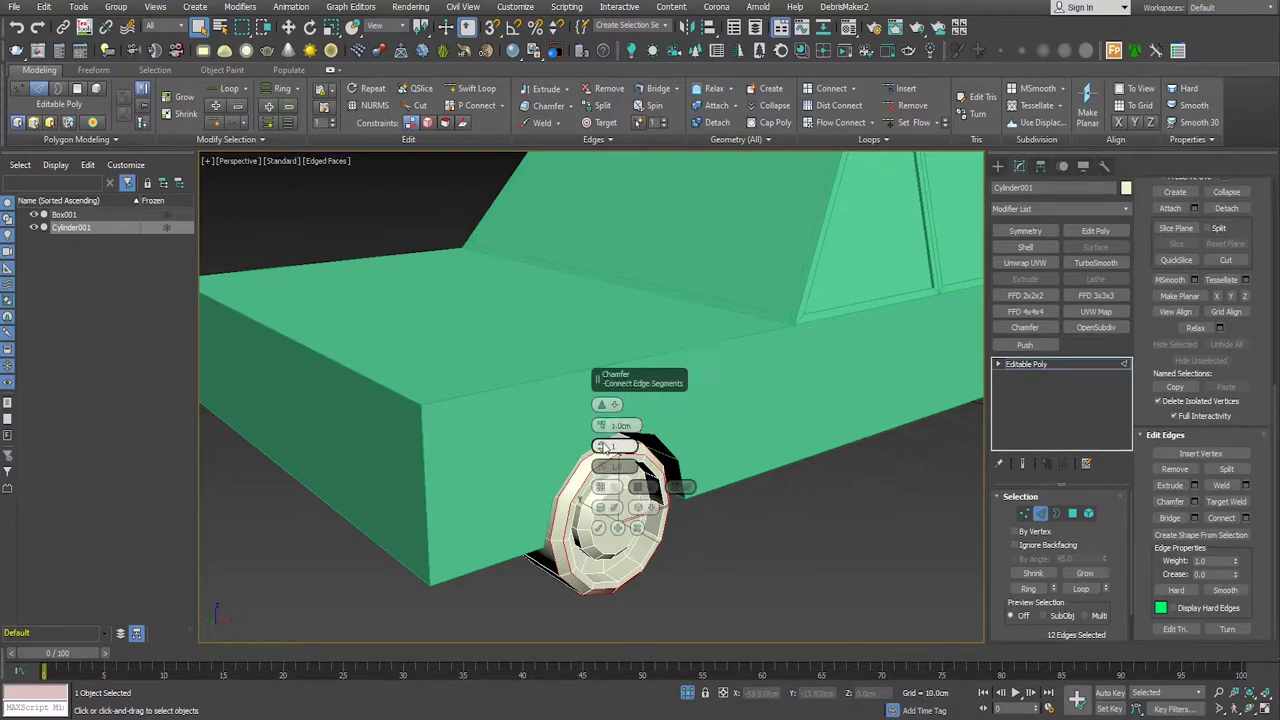
{"action": "left_click_drag", "start_coordinate": [601, 445], "coordinate": [604, 438]}
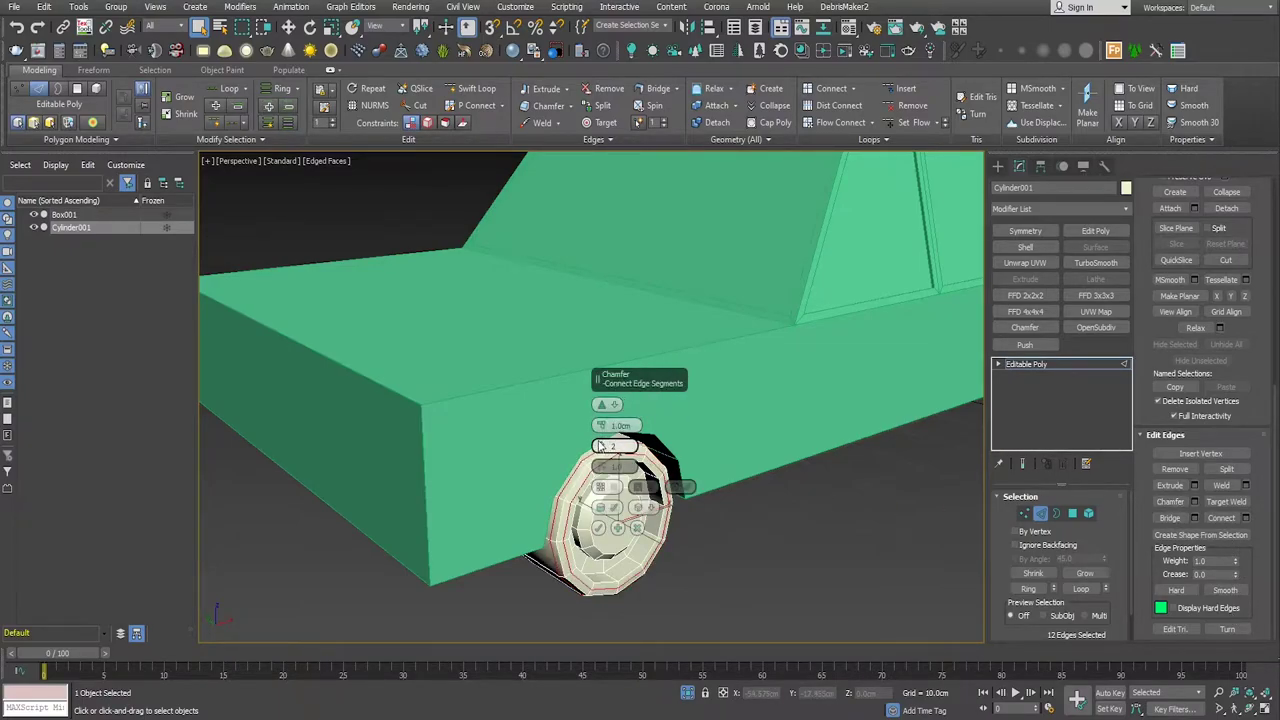
{"action": "left_click", "coordinate": [599, 527]}
{"action": "middle_click_drag", "start_coordinate": [600, 527], "coordinate": [695, 538], "text": "alt"}
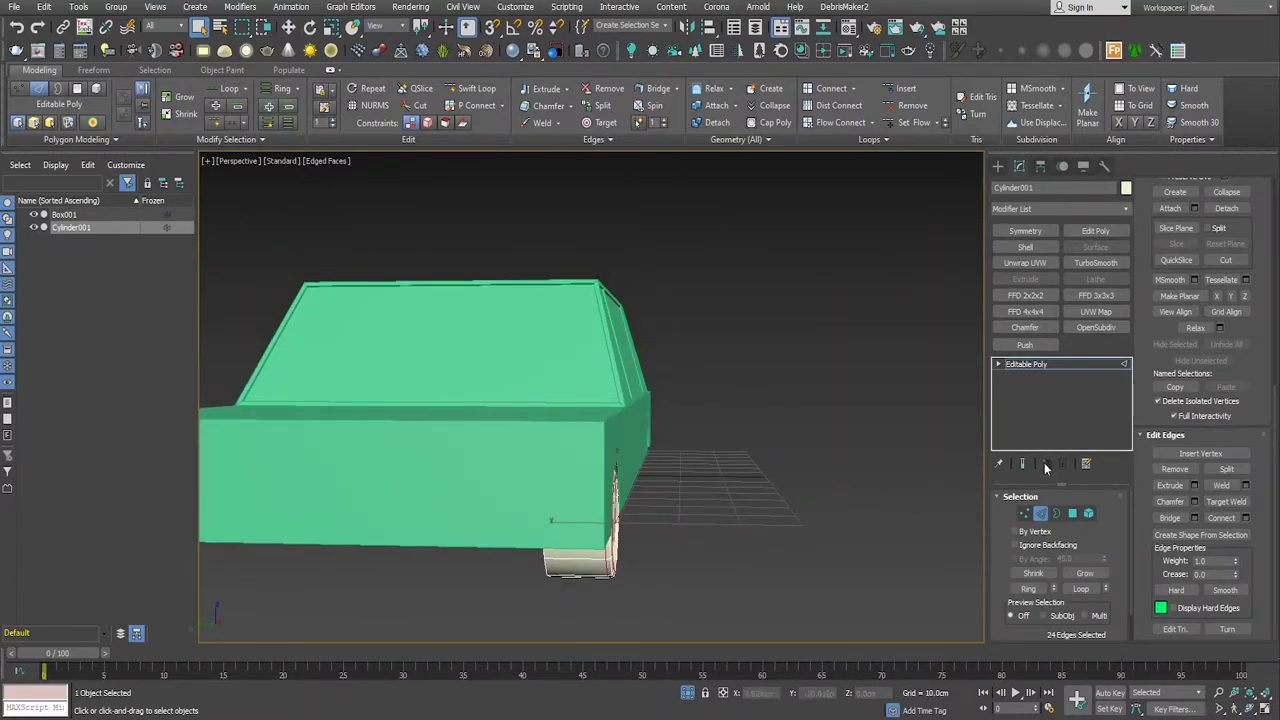
Step: Shift-drag the wheel to the rear arch as an Instance clone, creating Cylinder002
{"action": "left_click", "coordinate": [1066, 368]}
{"action": "key", "text": "alt+w"}
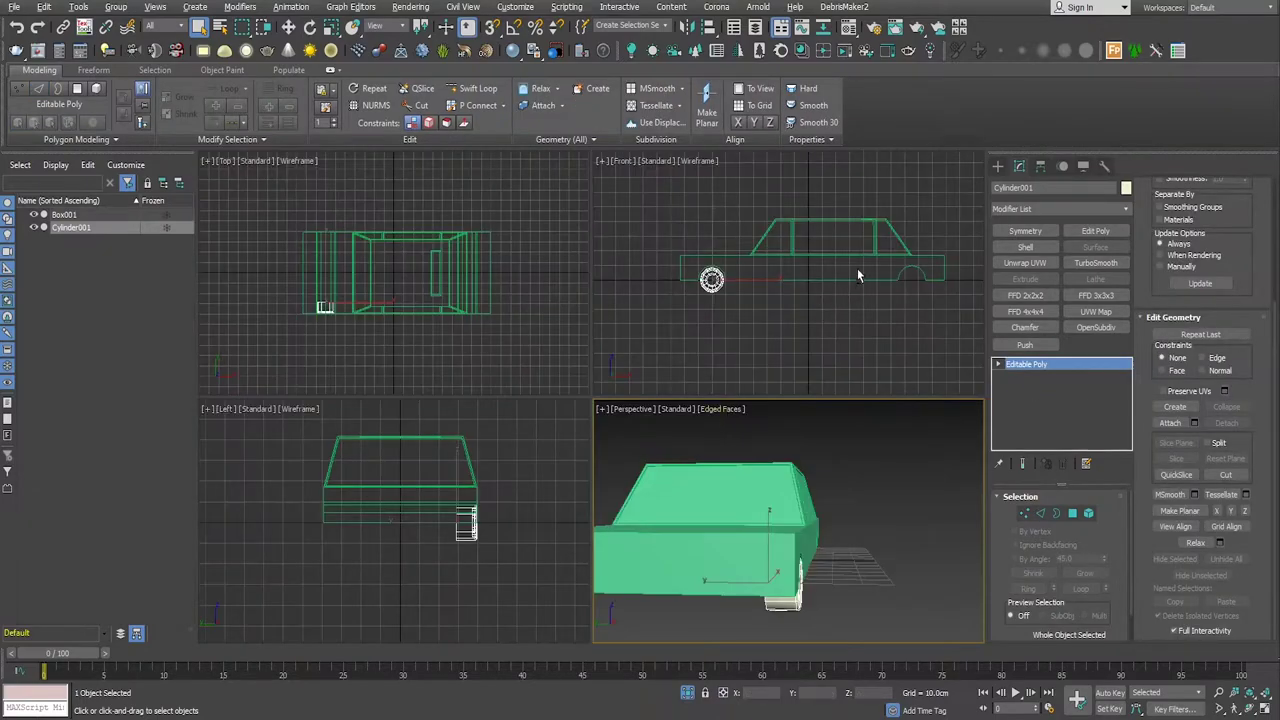
{"action": "key", "text": "alt+w"}
{"action": "key", "text": "w"}
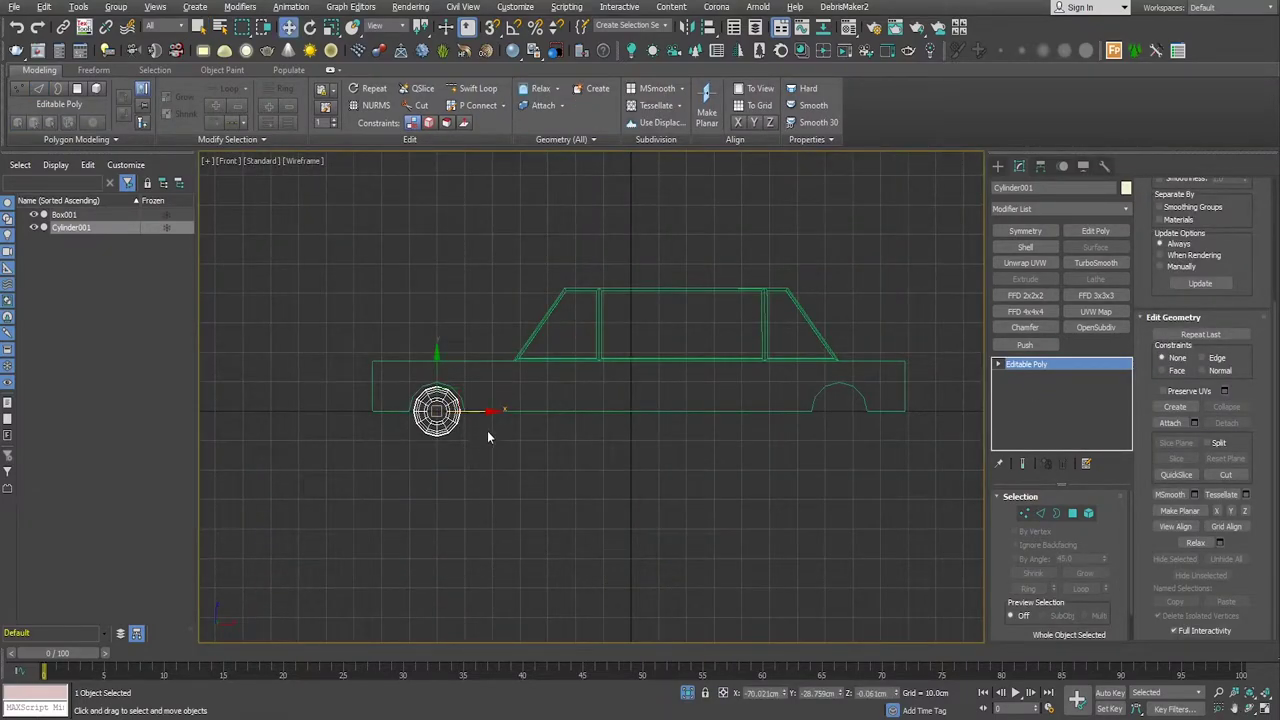
{"action": "left_click_drag", "start_coordinate": [490, 412], "coordinate": [892, 428], "text": "shift"}
{"action": "left_click", "coordinate": [569, 328]}
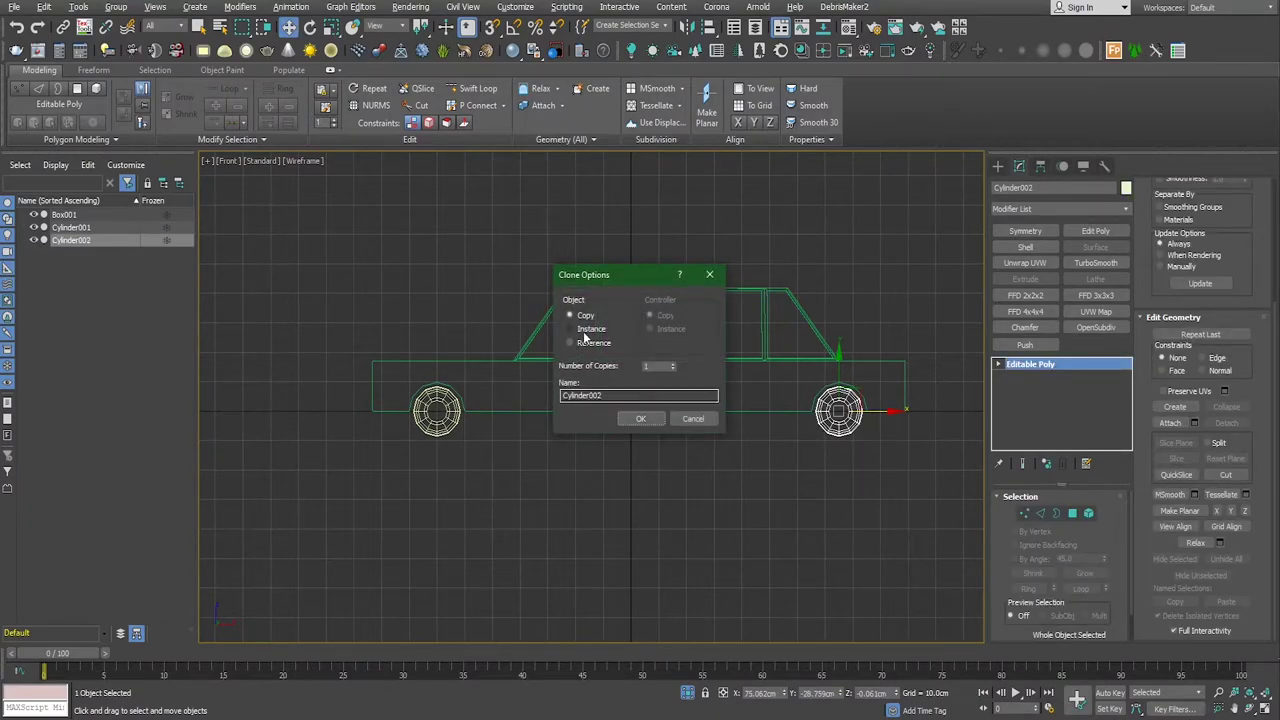
{"action": "left_click", "coordinate": [629, 422]}
{"action": "key", "text": "alt+w"}
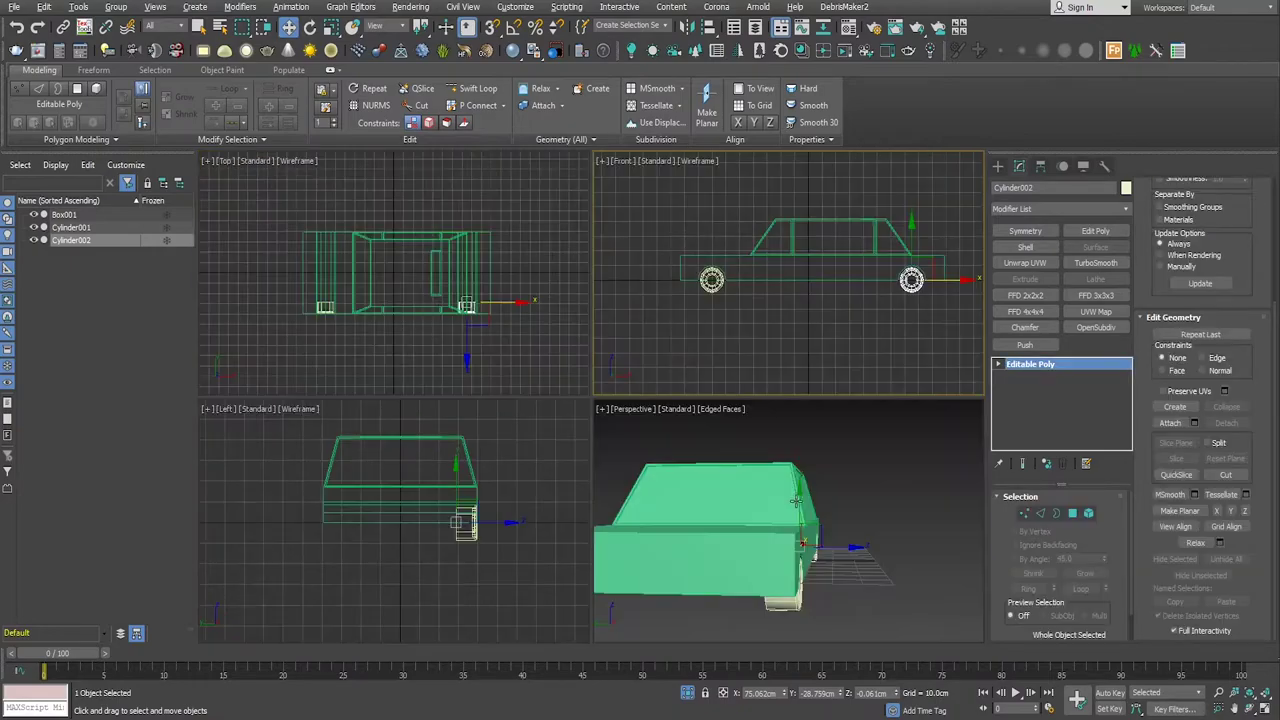
{"action": "key", "text": "alt+w"}
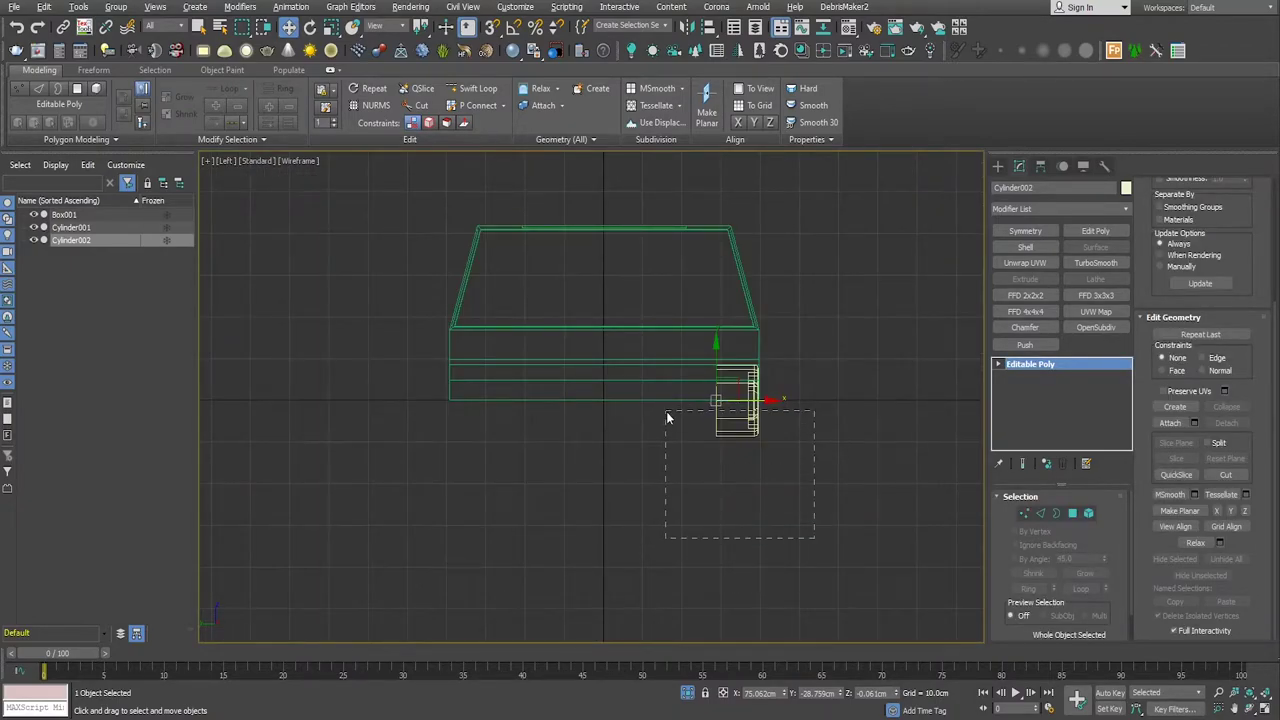
Step: Select both wheels and Shift-drag instanced copies across to the car's other side
{"action": "left_click_drag", "start_coordinate": [667, 418], "coordinate": [665, 411]}
{"action": "key", "text": "alt+w"}
{"action": "key", "text": "alt+w"}
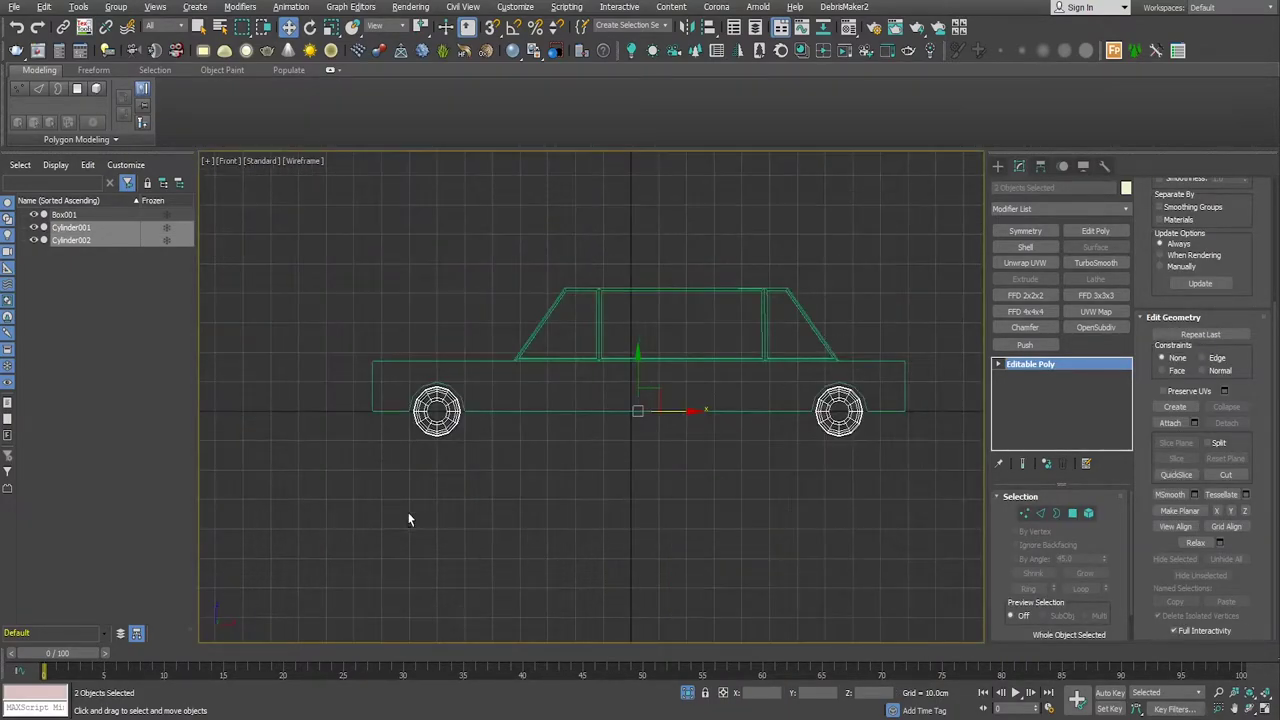
{"action": "key", "text": "alt+w"}
{"action": "key", "text": "alt+w"}
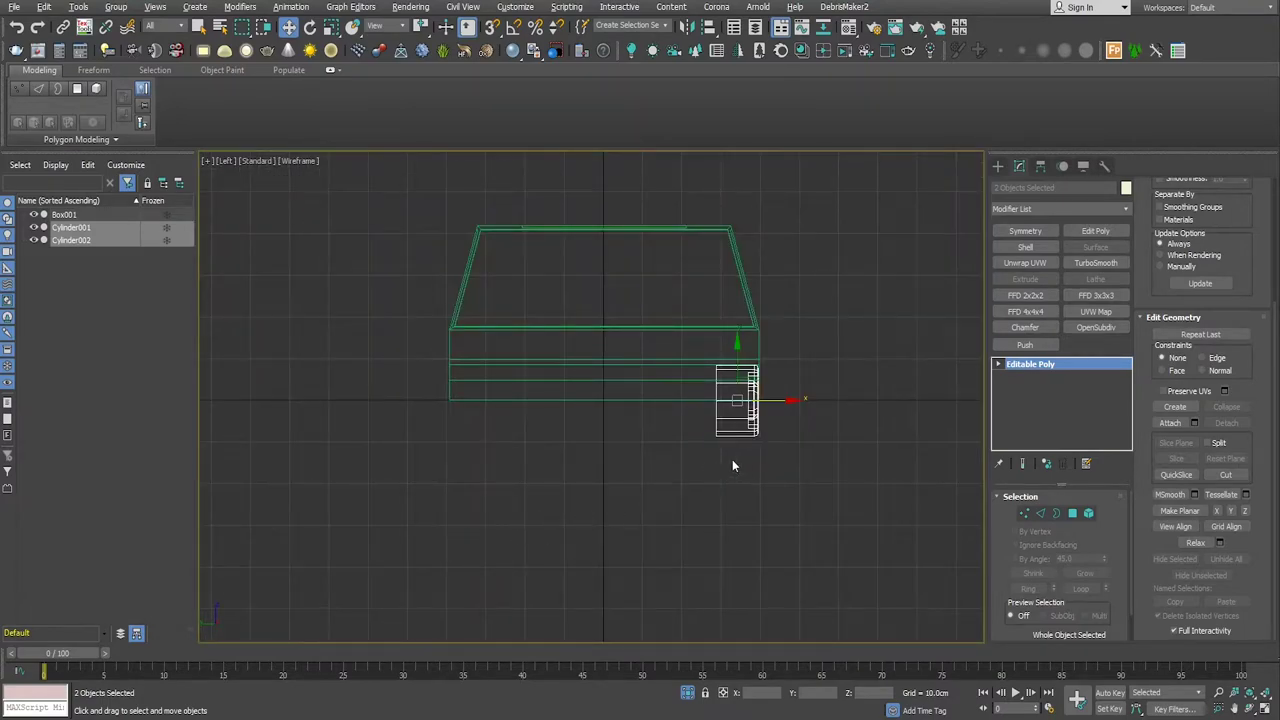
{"action": "left_click_drag", "start_coordinate": [791, 408], "coordinate": [519, 399], "text": "shift"}
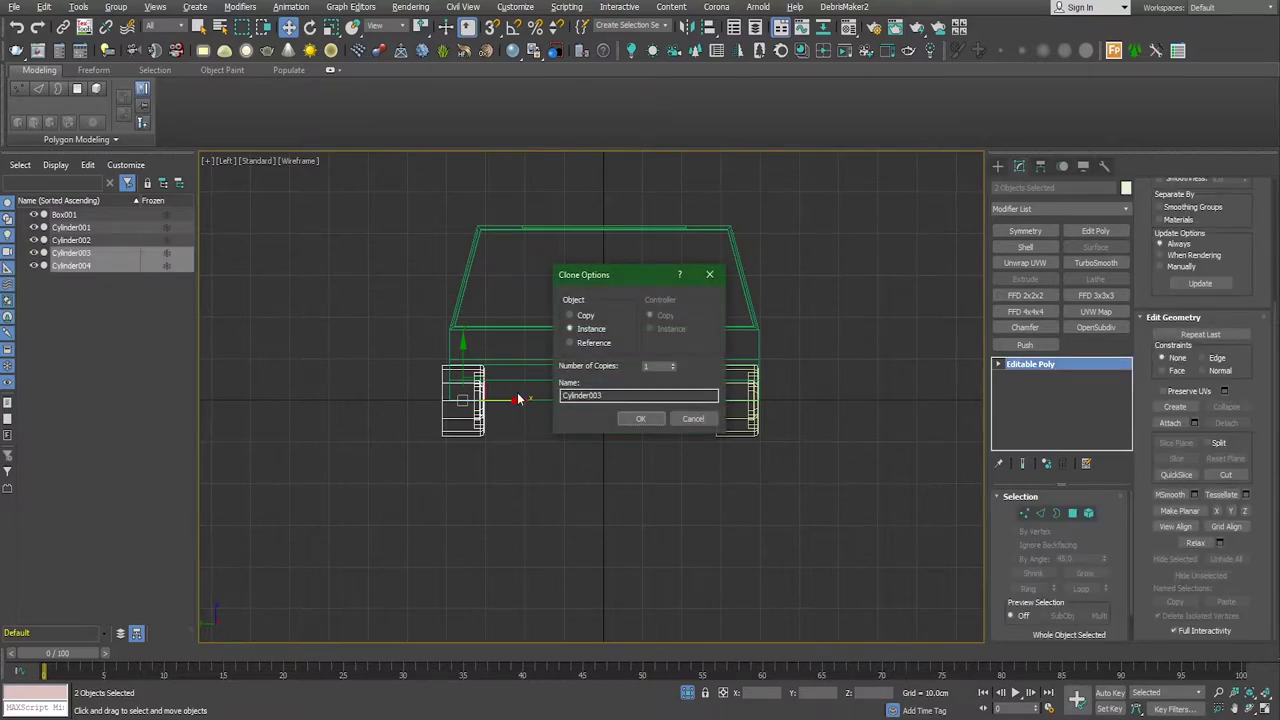
{"action": "left_click", "coordinate": [629, 416]}
Step: Mirror the copied wheels on X and move them in against the body
{"action": "left_click", "coordinate": [687, 27]}
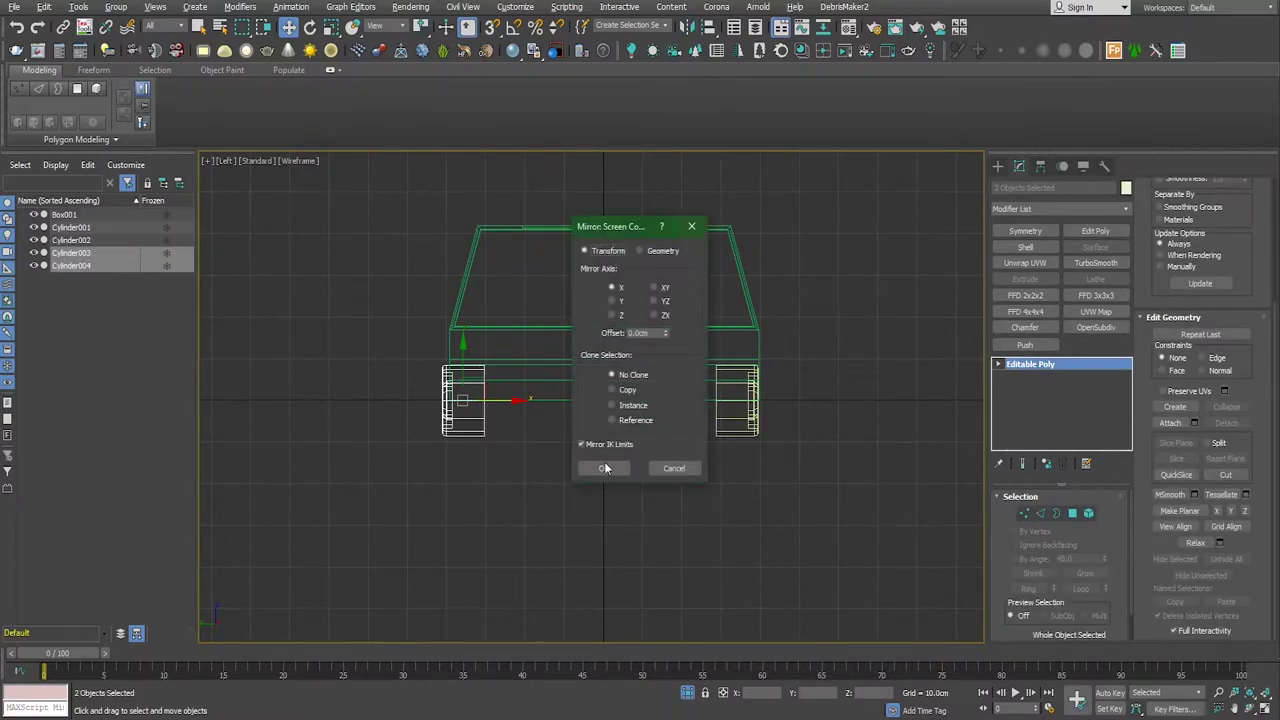
{"action": "left_click", "coordinate": [604, 469]}
{"action": "scroll", "coordinate": [396, 390], "scroll_direction": "up", "scroll_amount": 3}
{"action": "scroll", "coordinate": [474, 437], "scroll_direction": "down", "scroll_amount": 5}
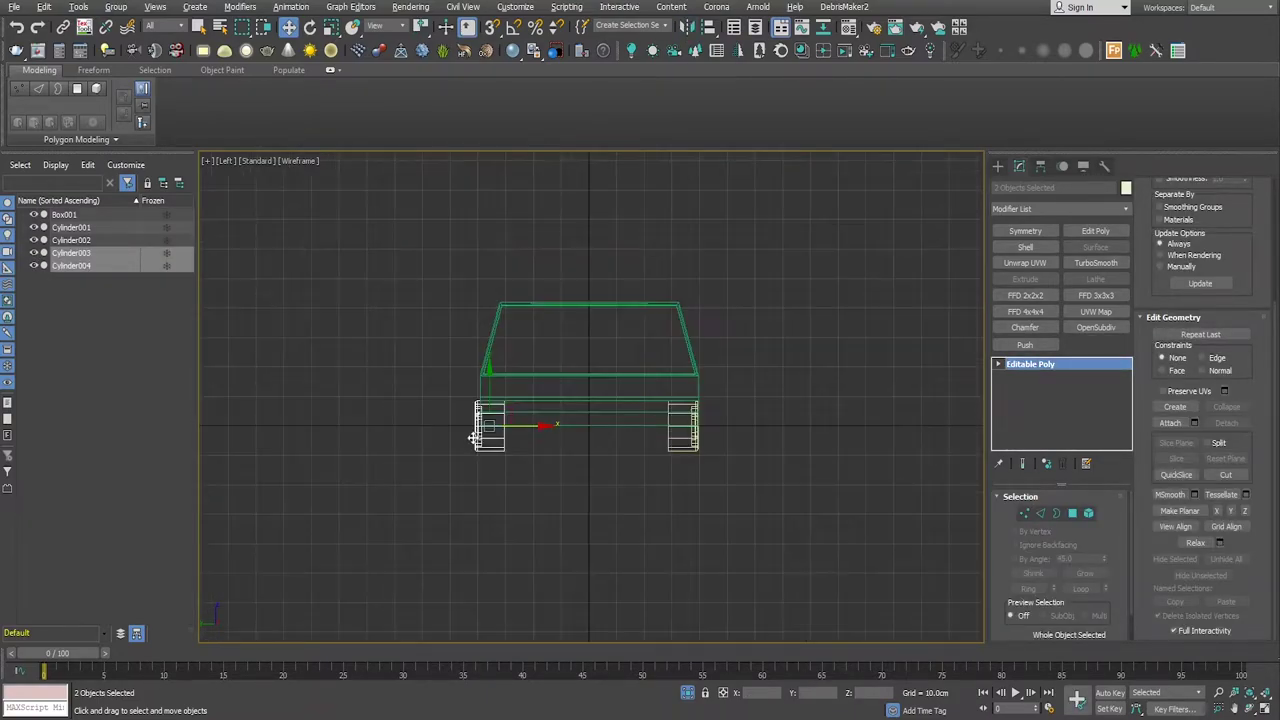
{"action": "scroll", "coordinate": [704, 414], "scroll_direction": "up", "scroll_amount": 5}
{"action": "scroll", "coordinate": [697, 403], "scroll_direction": "down", "scroll_amount": 5}
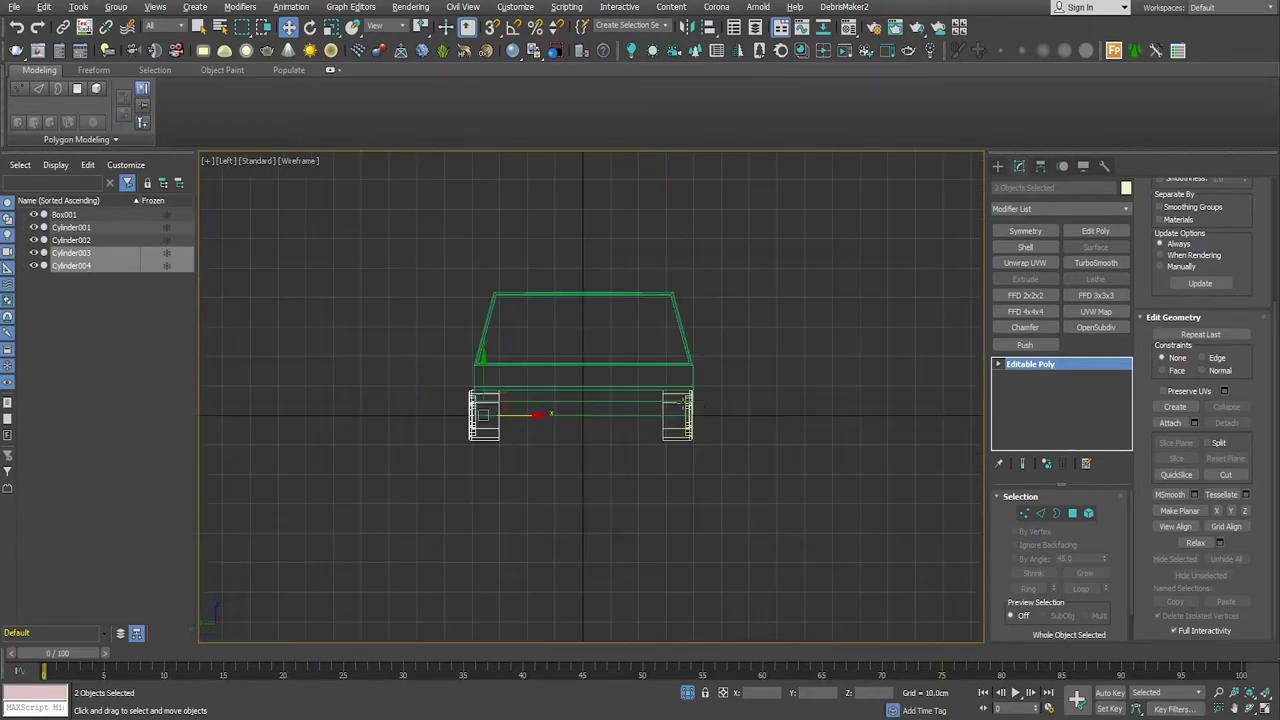
{"action": "middle_click_drag", "start_coordinate": [452, 531], "coordinate": [546, 546]}
{"action": "scroll", "coordinate": [607, 444], "scroll_direction": "up", "scroll_amount": 5}
{"action": "scroll", "coordinate": [607, 444], "scroll_direction": "up", "scroll_amount": 2}
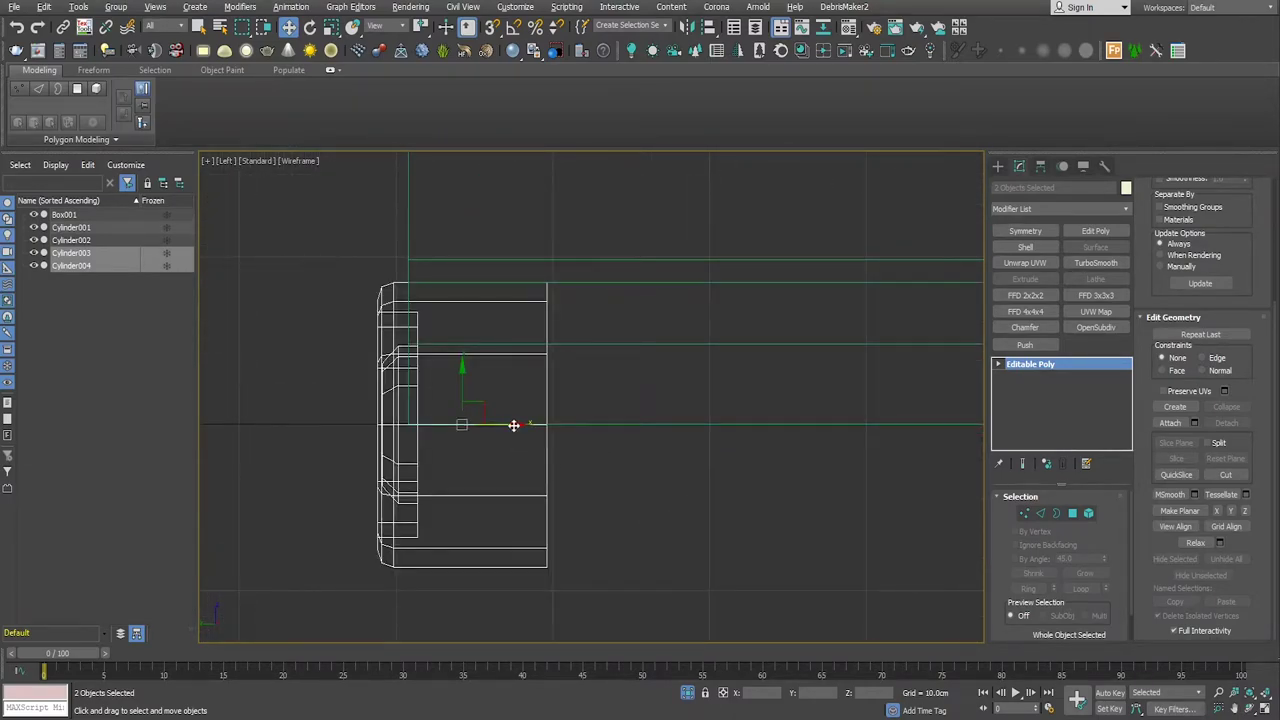
{"action": "left_click_drag", "start_coordinate": [513, 425], "coordinate": [544, 437]}
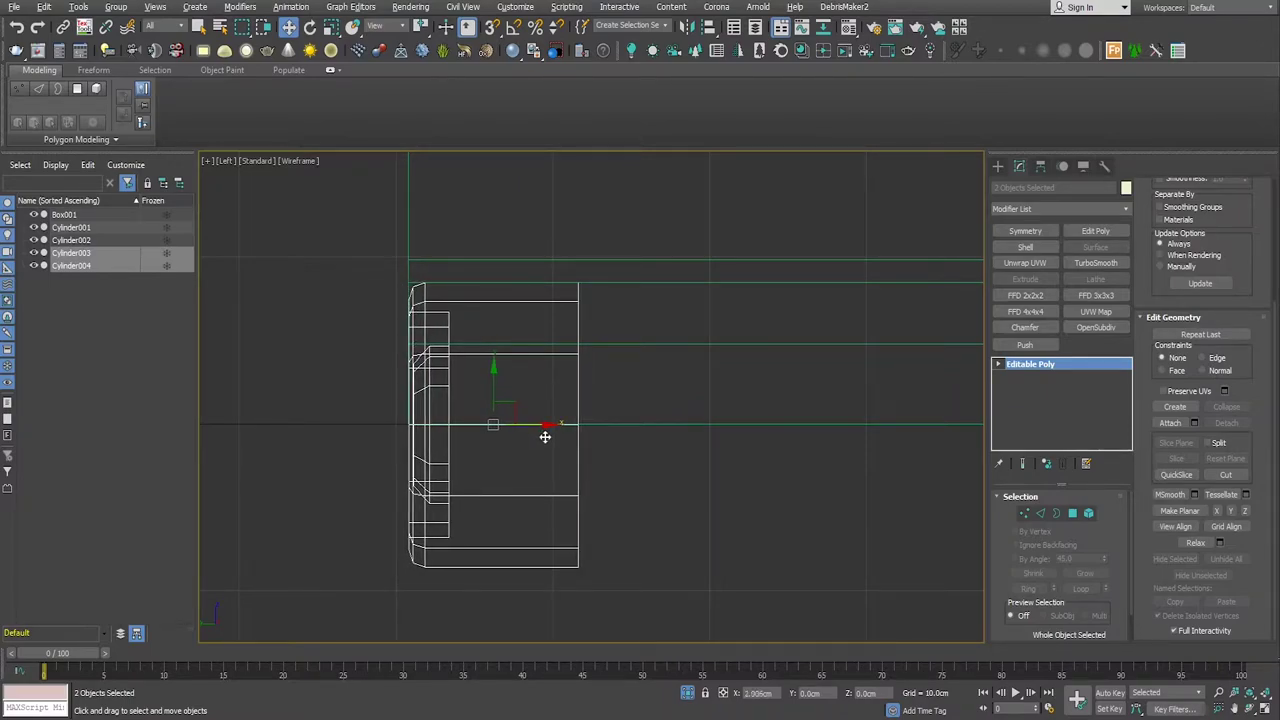
{"action": "key", "text": "p"}
{"action": "scroll", "coordinate": [714, 555], "scroll_direction": "down", "scroll_amount": 3}
Step: Select Box001's top front edge and slide it along X in the Front view to slant the nose
{"action": "scroll", "coordinate": [681, 559], "scroll_direction": "down", "scroll_amount": 3}
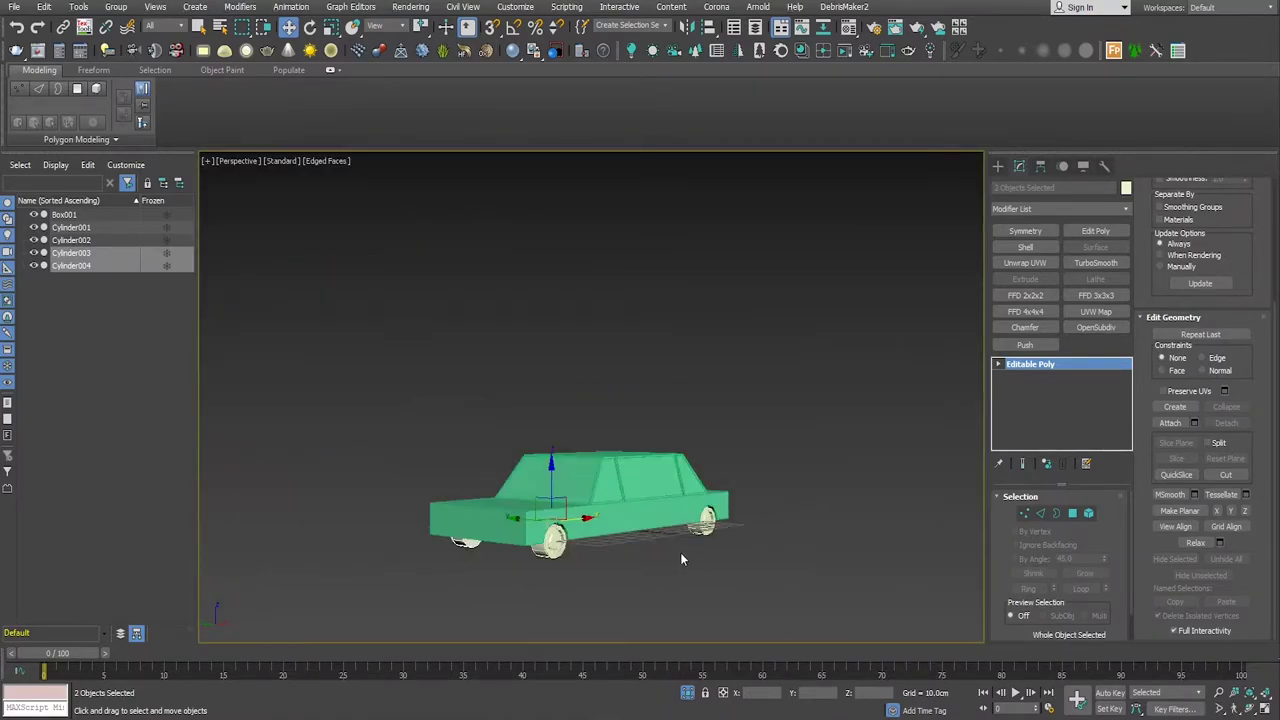
{"action": "mouse_move", "coordinate": [680, 560]}
{"action": "middle_mouse_down", "text": "alt"}
{"action": "mouse_move", "coordinate": [623, 585]}
{"action": "mouse_move", "coordinate": [681, 562]}
{"action": "mouse_move", "coordinate": [586, 566]}
{"action": "middle_mouse_up", "text": "alt"}
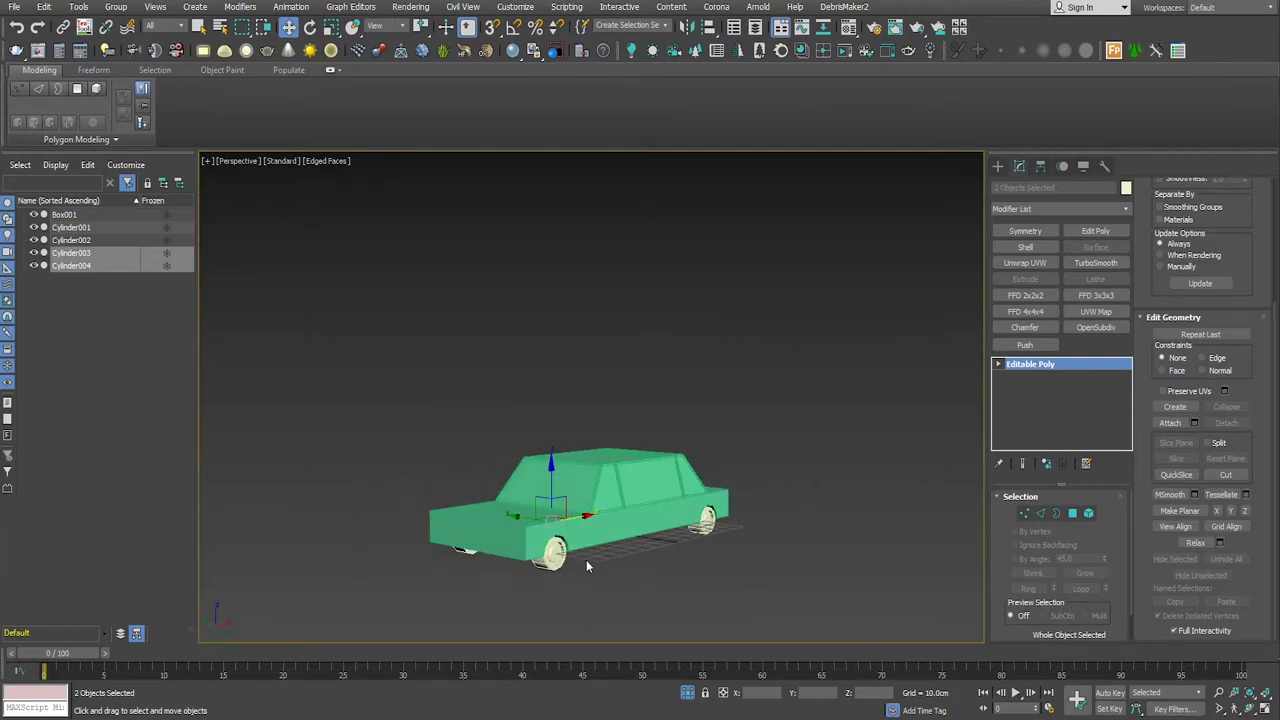
{"action": "scroll", "coordinate": [586, 565], "scroll_direction": "up", "scroll_amount": 3}
{"action": "left_click", "coordinate": [617, 519]}
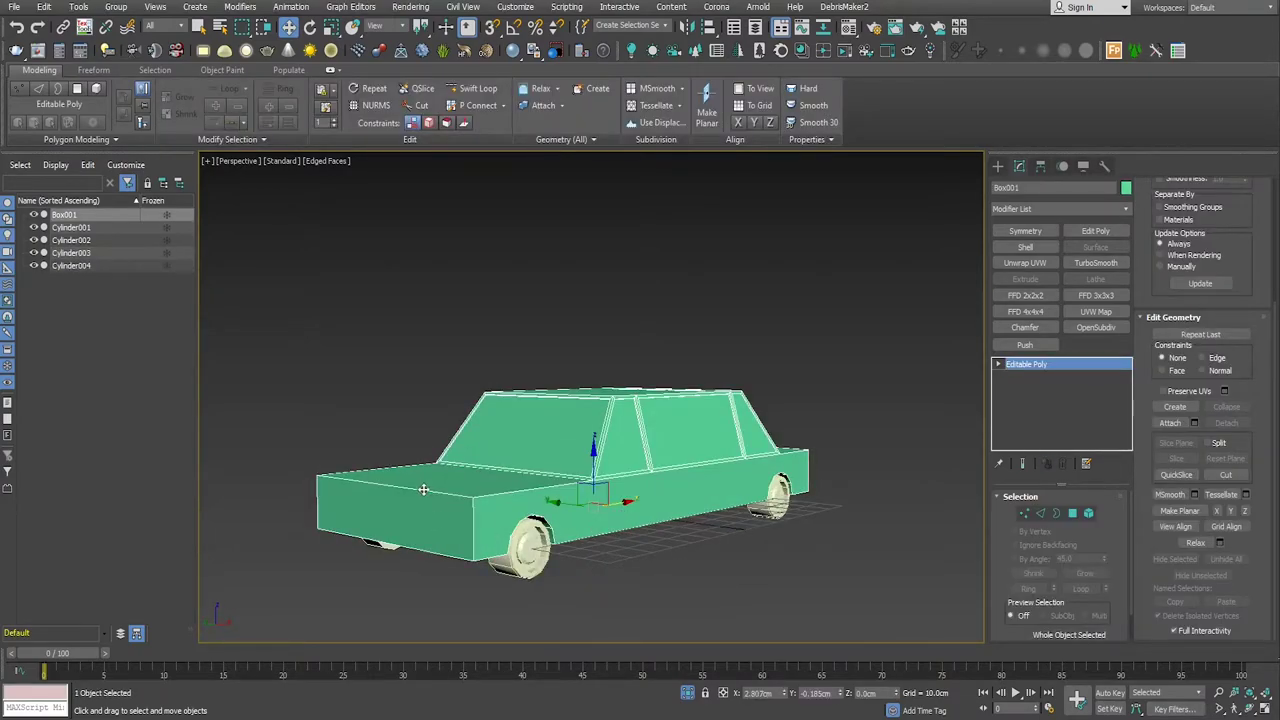
{"action": "left_click", "coordinate": [1040, 513]}
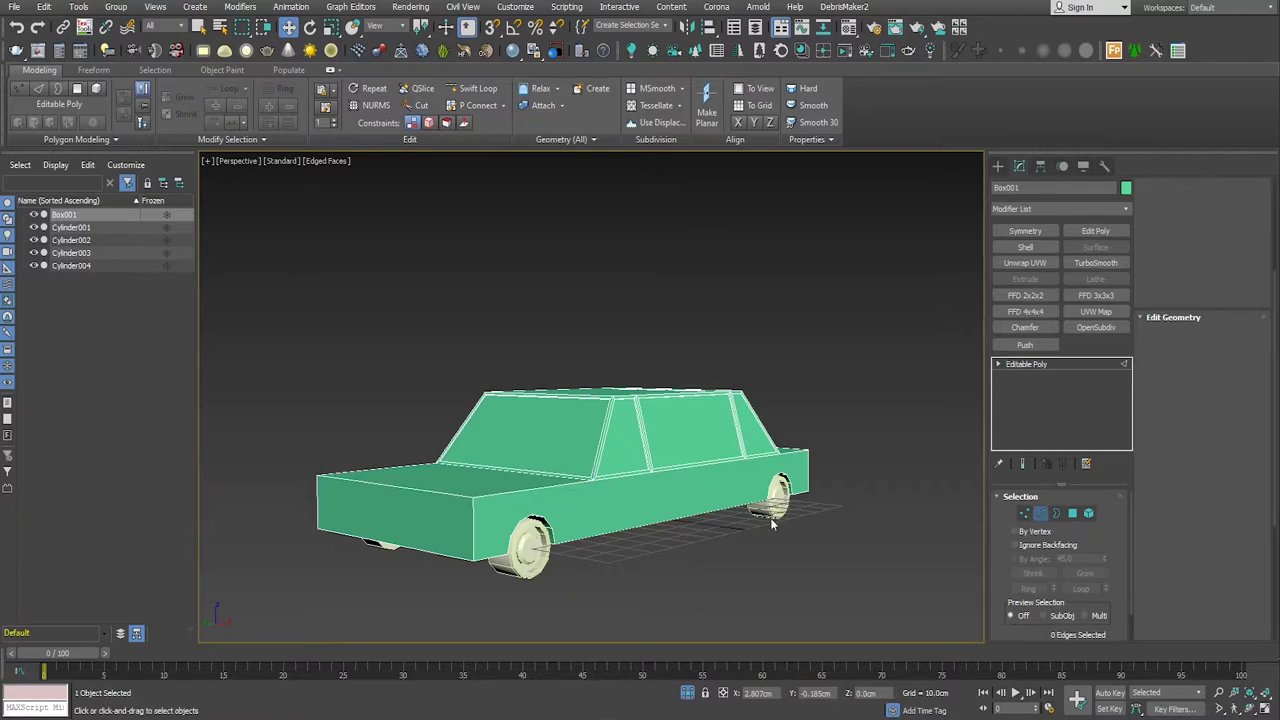
{"action": "left_click", "coordinate": [442, 483]}
{"action": "middle_click_drag", "start_coordinate": [685, 574], "coordinate": [679, 595], "text": "alt"}
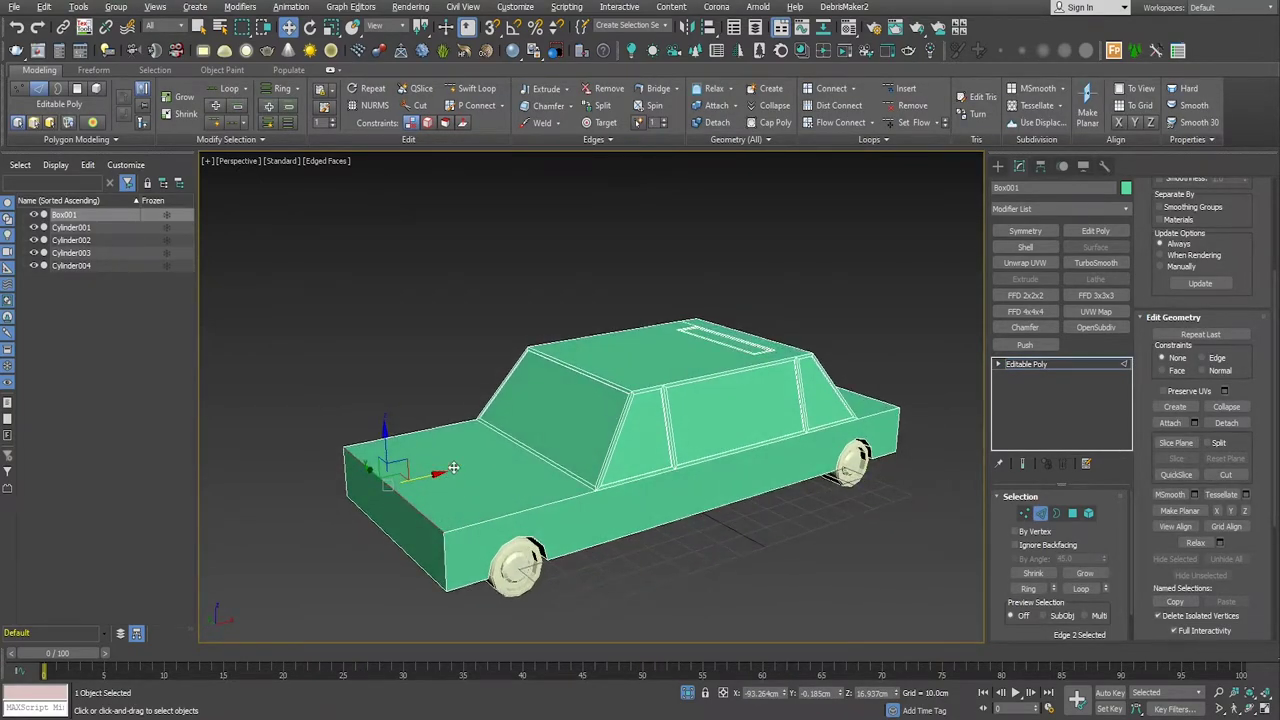
{"action": "key", "text": "f"}
{"action": "scroll", "coordinate": [458, 437], "scroll_direction": "up", "scroll_amount": 4}
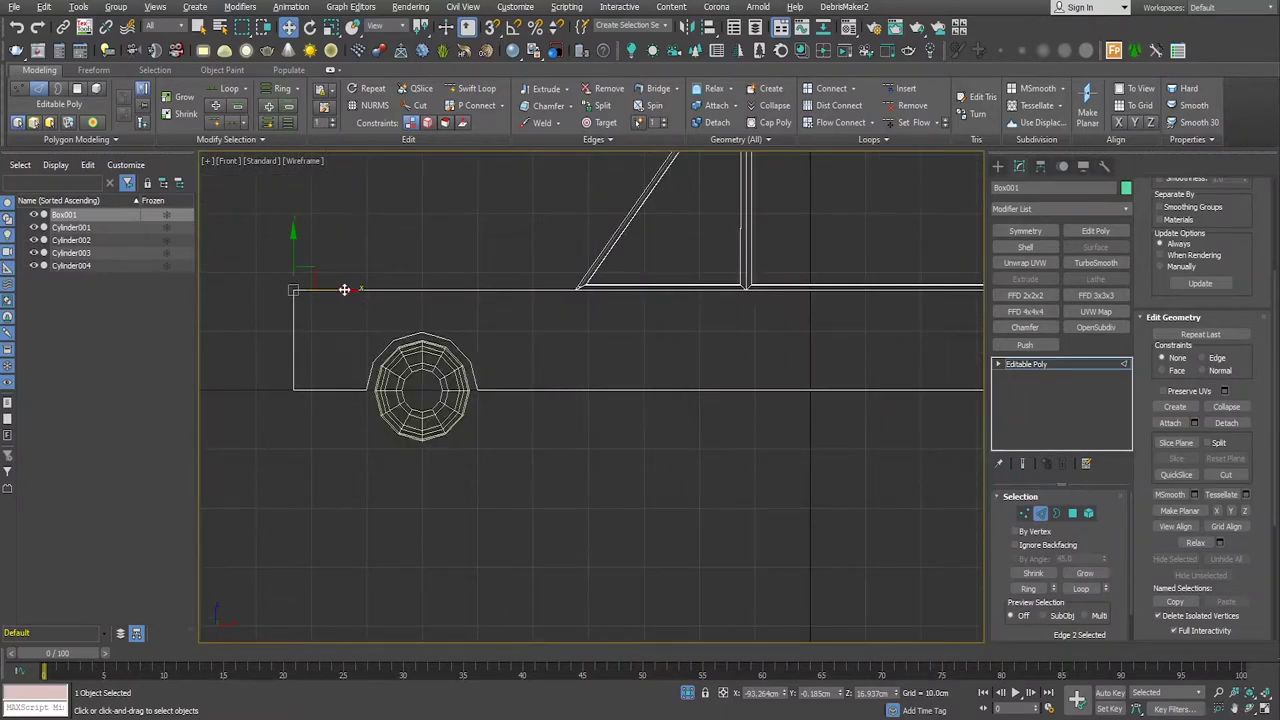
{"action": "left_click_drag", "start_coordinate": [344, 289], "coordinate": [376, 303]}
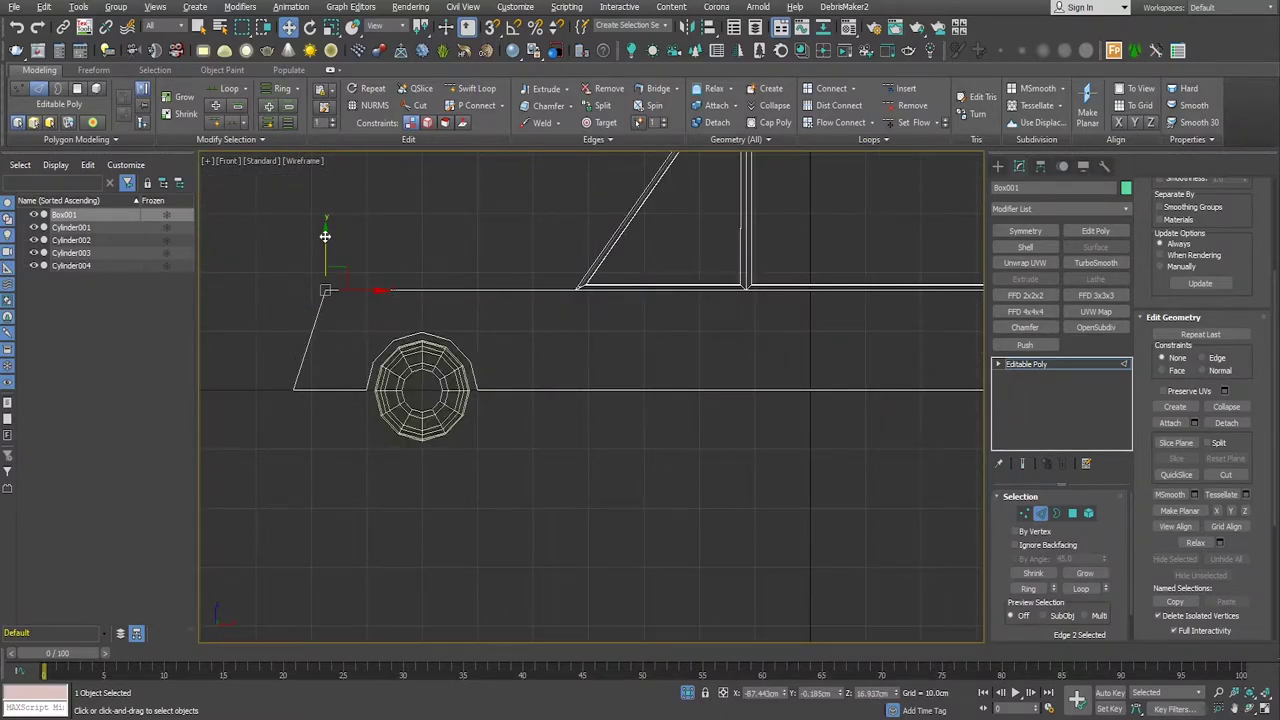
Step: Maximize the perspective view and orbit to inspect the slanted nose from a front-quarter angle
{"action": "middle_click_drag", "start_coordinate": [322, 427], "coordinate": [404, 444], "text": "alt"}
{"action": "key", "text": "alt+w"}
{"action": "right_click", "coordinate": [815, 626]}
{"action": "key", "text": "alt+w"}
{"action": "mouse_move", "coordinate": [650, 512]}
{"action": "middle_mouse_down", "text": "alt"}
{"action": "mouse_move", "coordinate": [688, 488]}
{"action": "mouse_move", "coordinate": [582, 511]}
{"action": "mouse_move", "coordinate": [605, 509]}
{"action": "middle_mouse_up", "text": "alt"}
{"action": "scroll", "coordinate": [450, 560], "scroll_direction": "up", "scroll_amount": 3}
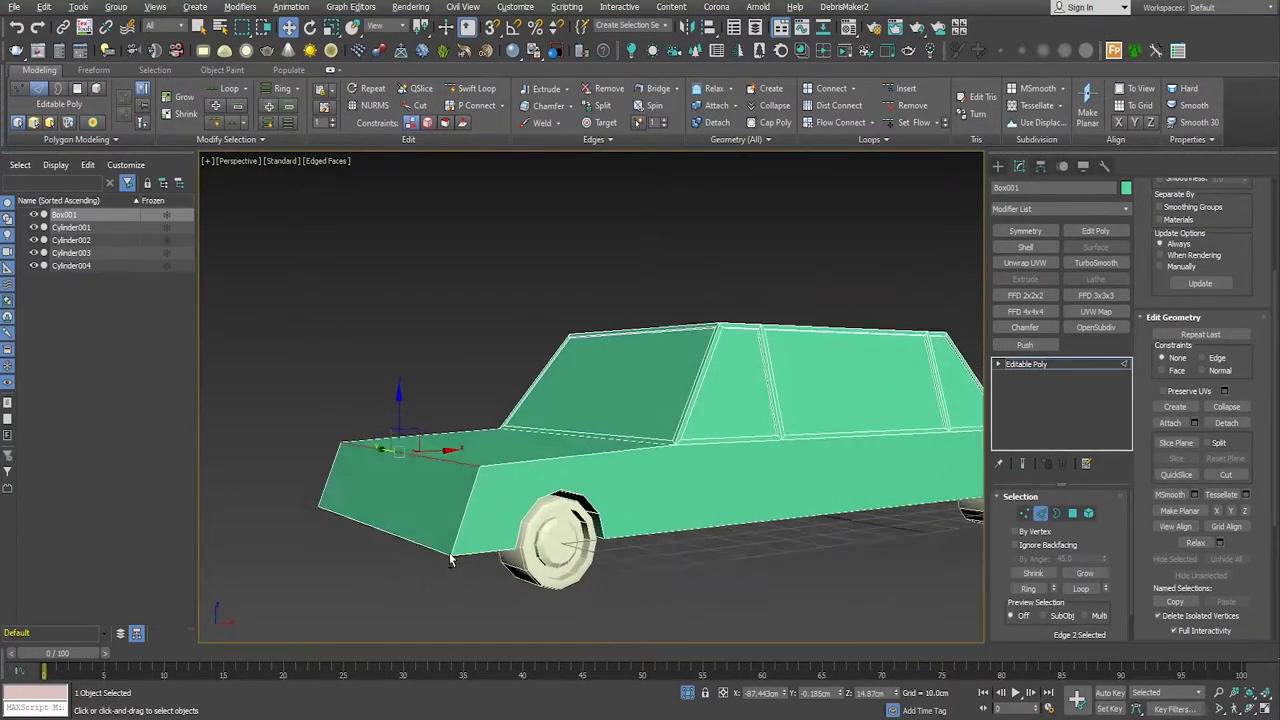
{"action": "scroll", "coordinate": [450, 560], "scroll_direction": "down", "scroll_amount": 3}
{"action": "scroll", "coordinate": [458, 565], "scroll_direction": "up", "scroll_amount": 3}
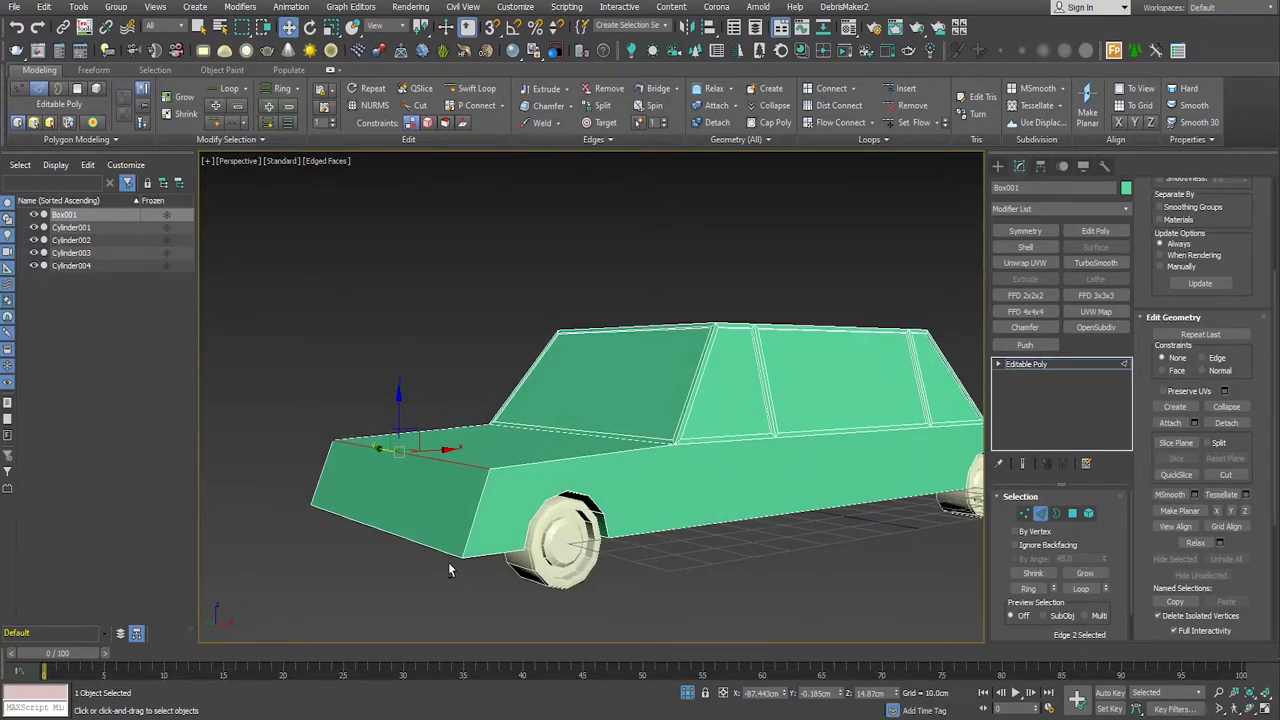
{"action": "scroll", "coordinate": [451, 565], "scroll_direction": "down", "scroll_amount": 3}
{"action": "scroll", "coordinate": [466, 570], "scroll_direction": "up", "scroll_amount": 2}
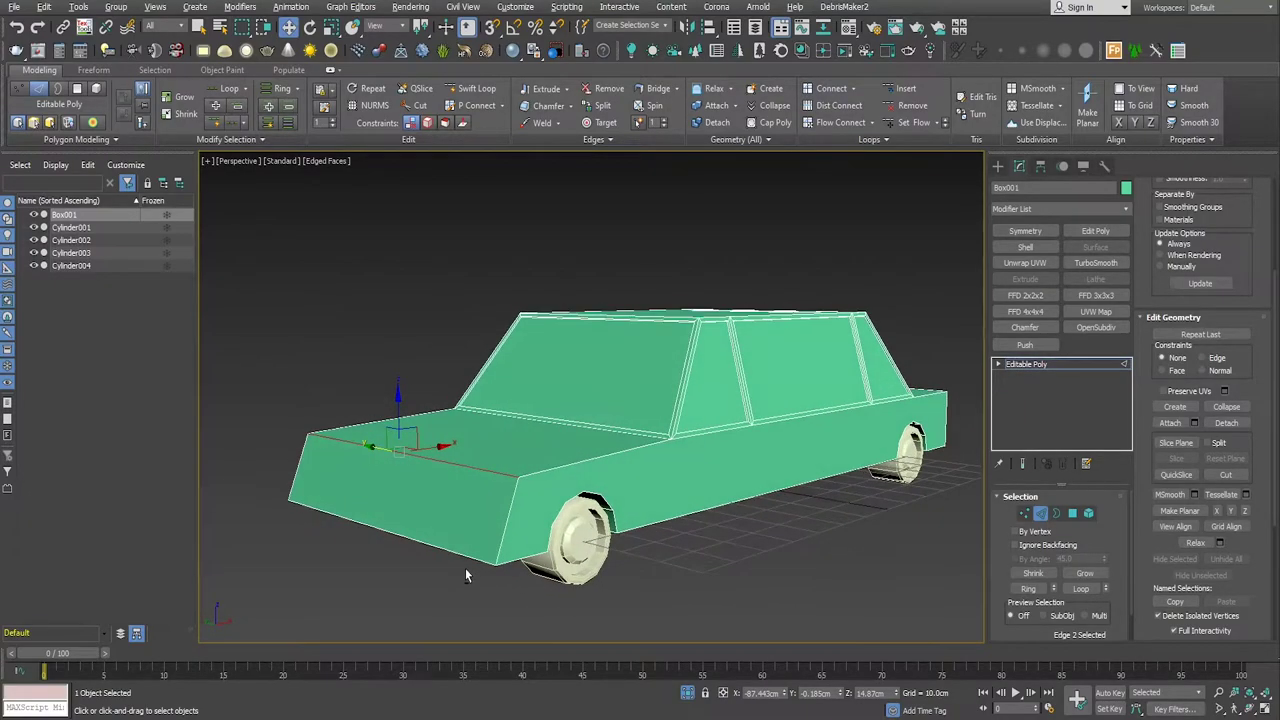
Step: Pick the body's top rear edge and pull it forward to slant the back
{"action": "middle_click_drag", "start_coordinate": [441, 564], "coordinate": [504, 571], "text": "alt"}
{"action": "scroll", "coordinate": [614, 581], "scroll_direction": "down", "scroll_amount": 3}
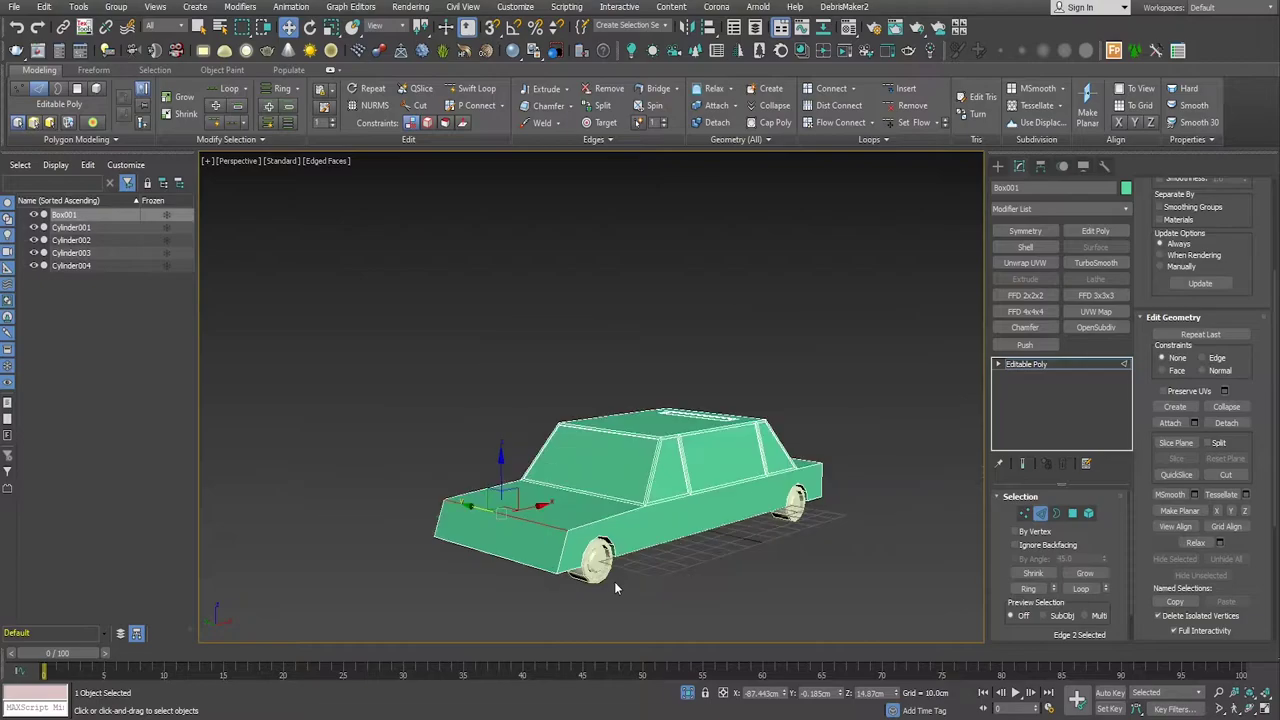
{"action": "scroll", "coordinate": [614, 581], "scroll_direction": "up", "scroll_amount": 3}
{"action": "mouse_move", "coordinate": [614, 581]}
{"action": "middle_mouse_down", "text": "alt"}
{"action": "mouse_move", "coordinate": [725, 577]}
{"action": "mouse_move", "coordinate": [628, 578]}
{"action": "mouse_move", "coordinate": [806, 547]}
{"action": "middle_mouse_up", "text": "alt"}
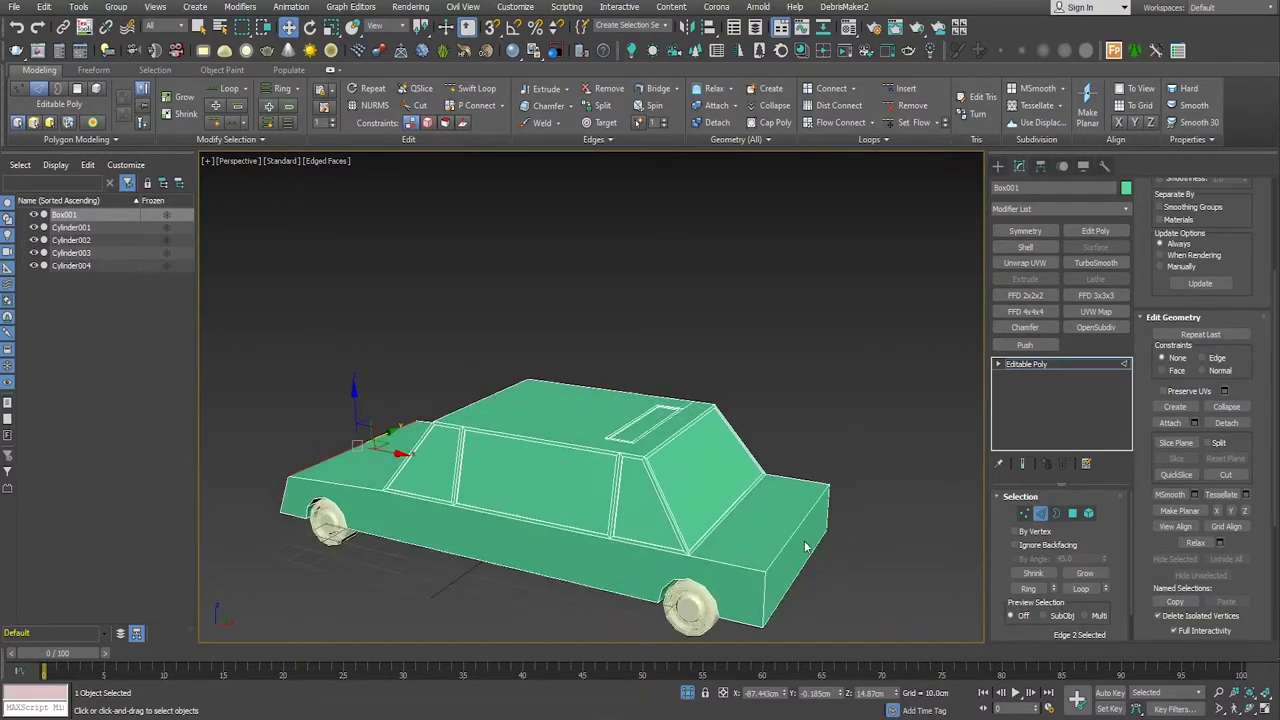
{"action": "left_click", "coordinate": [815, 543]}
{"action": "left_click_drag", "start_coordinate": [856, 536], "coordinate": [837, 531]}
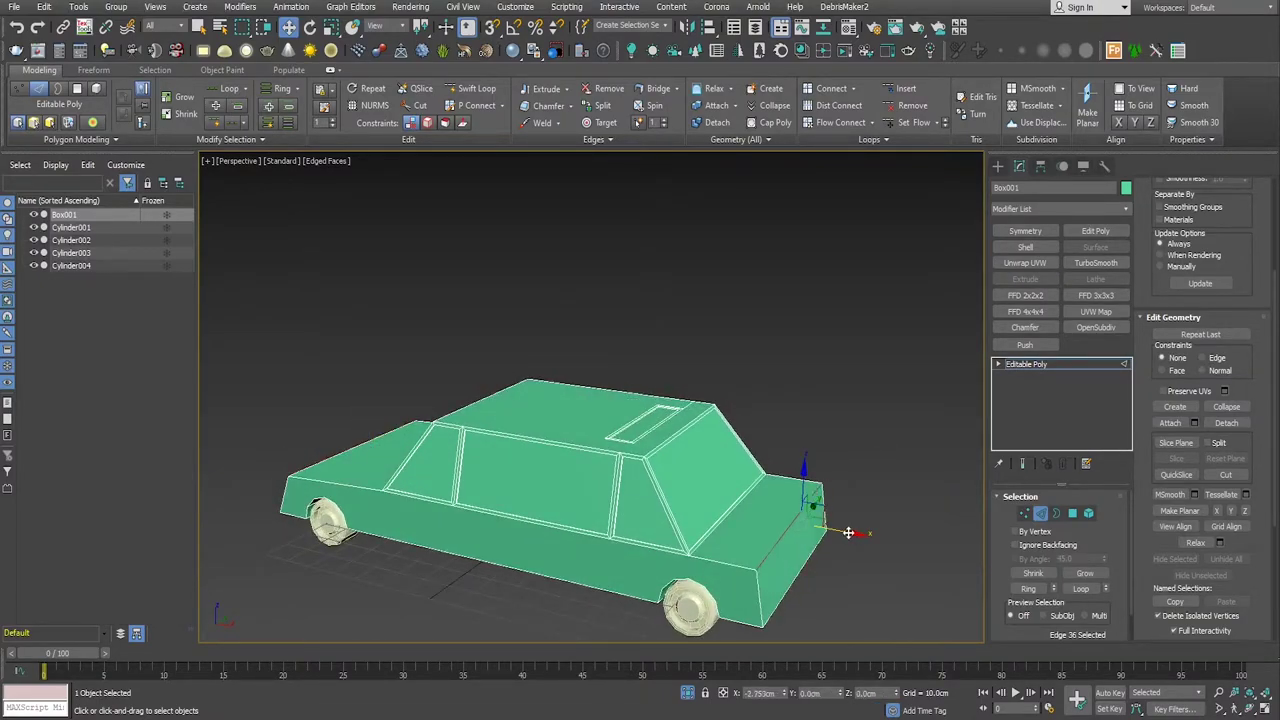
{"action": "left_click_drag", "start_coordinate": [786, 469], "coordinate": [790, 470]}
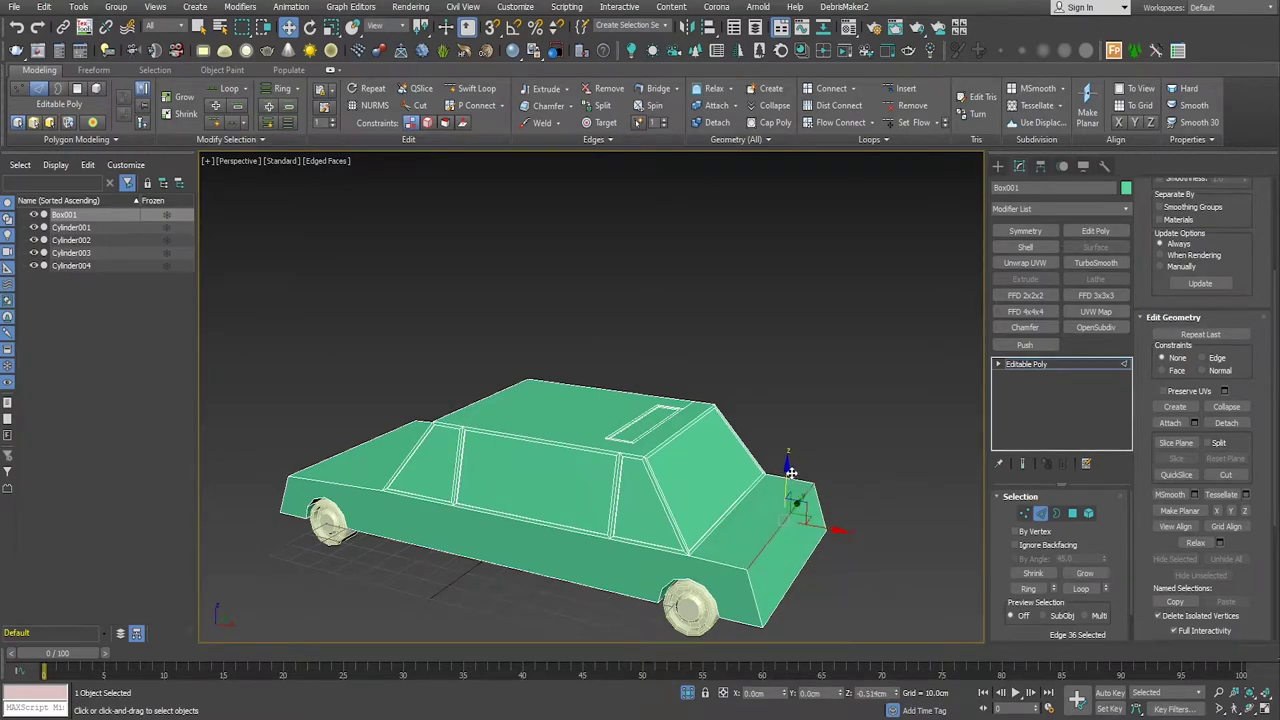
Step: Orbit to a side view of the tapered body, then maximize the orthographic view
{"action": "mouse_move", "coordinate": [797, 514]}
{"action": "middle_mouse_down", "text": "alt"}
{"action": "mouse_move", "coordinate": [830, 578]}
{"action": "mouse_move", "coordinate": [604, 617]}
{"action": "mouse_move", "coordinate": [686, 597]}
{"action": "middle_mouse_up", "text": "alt"}
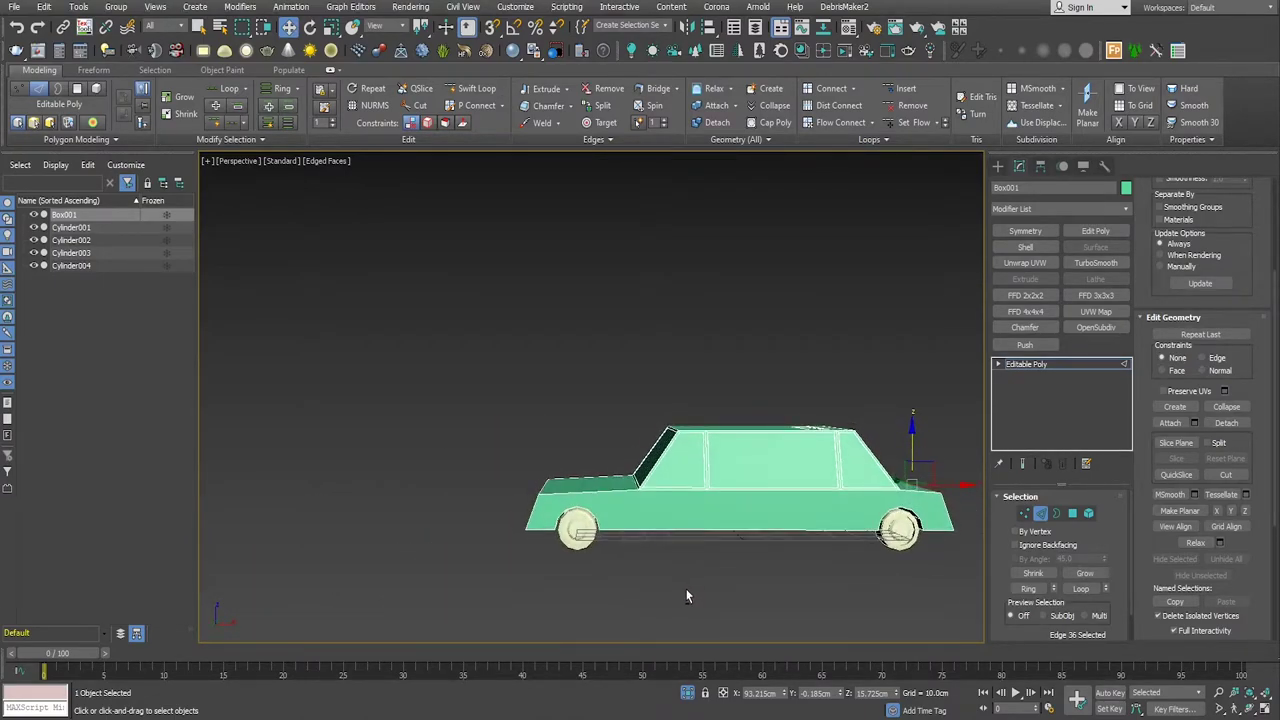
{"action": "scroll", "coordinate": [685, 597], "scroll_direction": "down", "scroll_amount": 3}
{"action": "mouse_move", "coordinate": [685, 597]}
{"action": "middle_mouse_down"}
{"action": "mouse_move", "coordinate": [651, 575]}
{"action": "mouse_move", "coordinate": [590, 567]}
{"action": "mouse_move", "coordinate": [626, 566]}
{"action": "middle_mouse_up"}
{"action": "scroll", "coordinate": [600, 549], "scroll_direction": "up", "scroll_amount": 2}
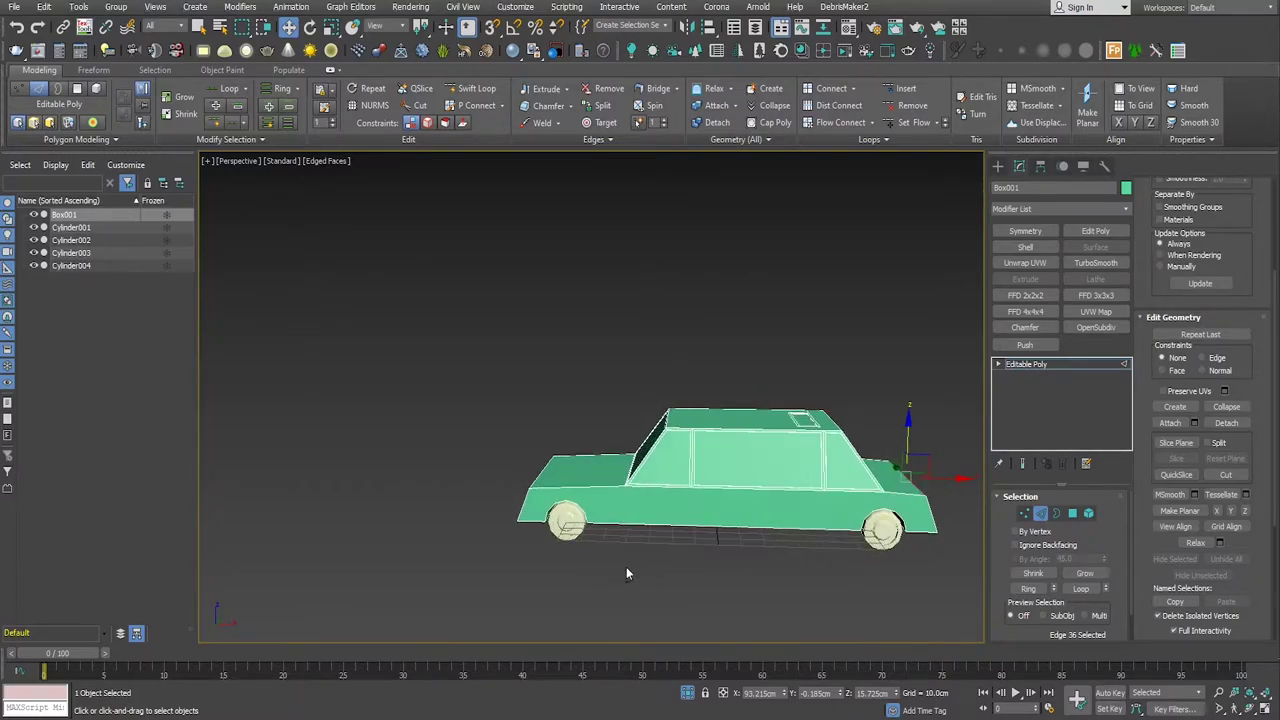
{"action": "key", "text": "alt+w"}
{"action": "left_click", "coordinate": [824, 289]}
{"action": "key", "text": "alt+w"}
Step: In the Front view, box-select the body's front-half vertices and move them left along X
{"action": "key", "text": "f"}
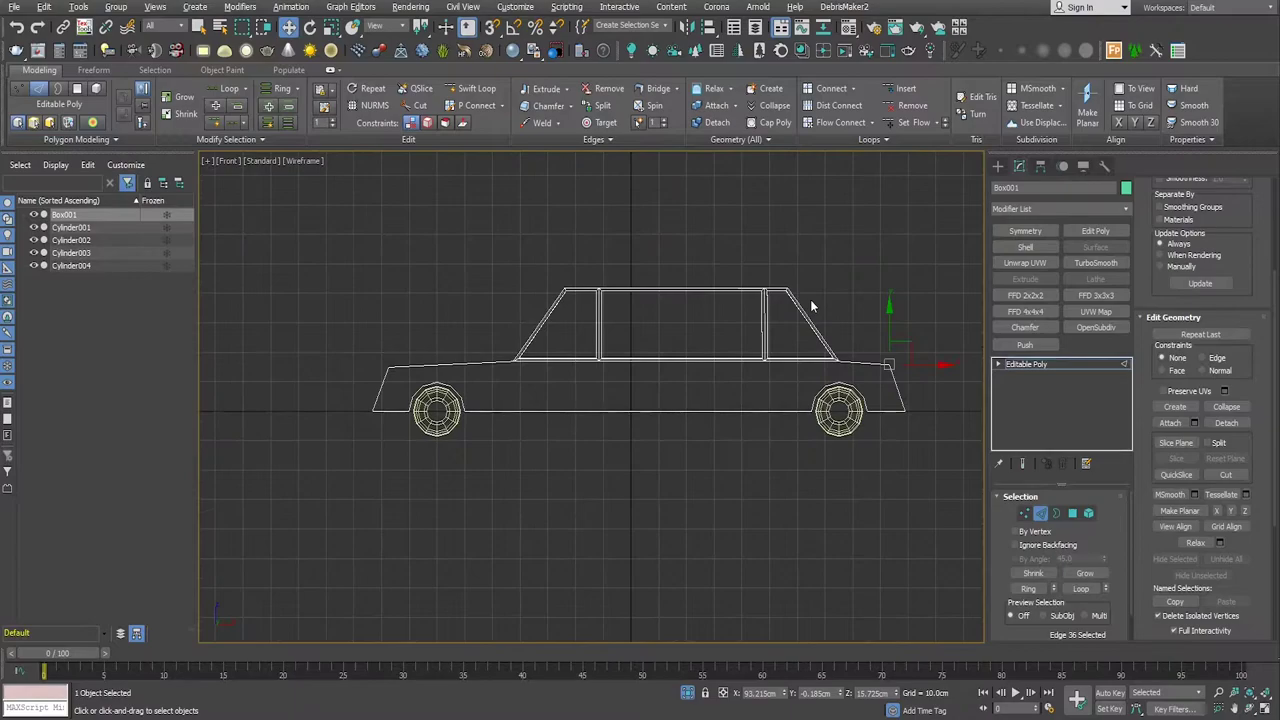
{"action": "scroll", "coordinate": [780, 350], "scroll_direction": "down", "scroll_amount": 2}
{"action": "scroll", "coordinate": [742, 397], "scroll_direction": "up", "scroll_amount": 2}
{"action": "left_click", "coordinate": [1024, 513]}
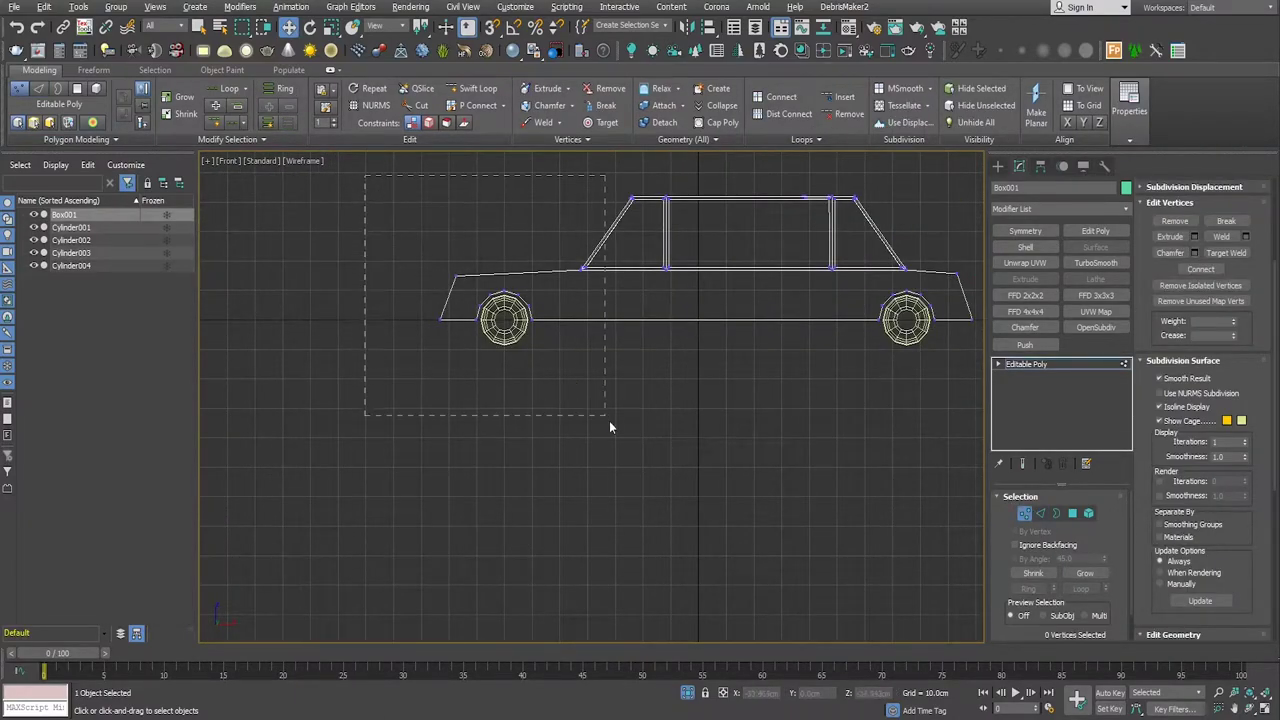
{"action": "left_click_drag", "start_coordinate": [740, 486], "coordinate": [740, 486]}
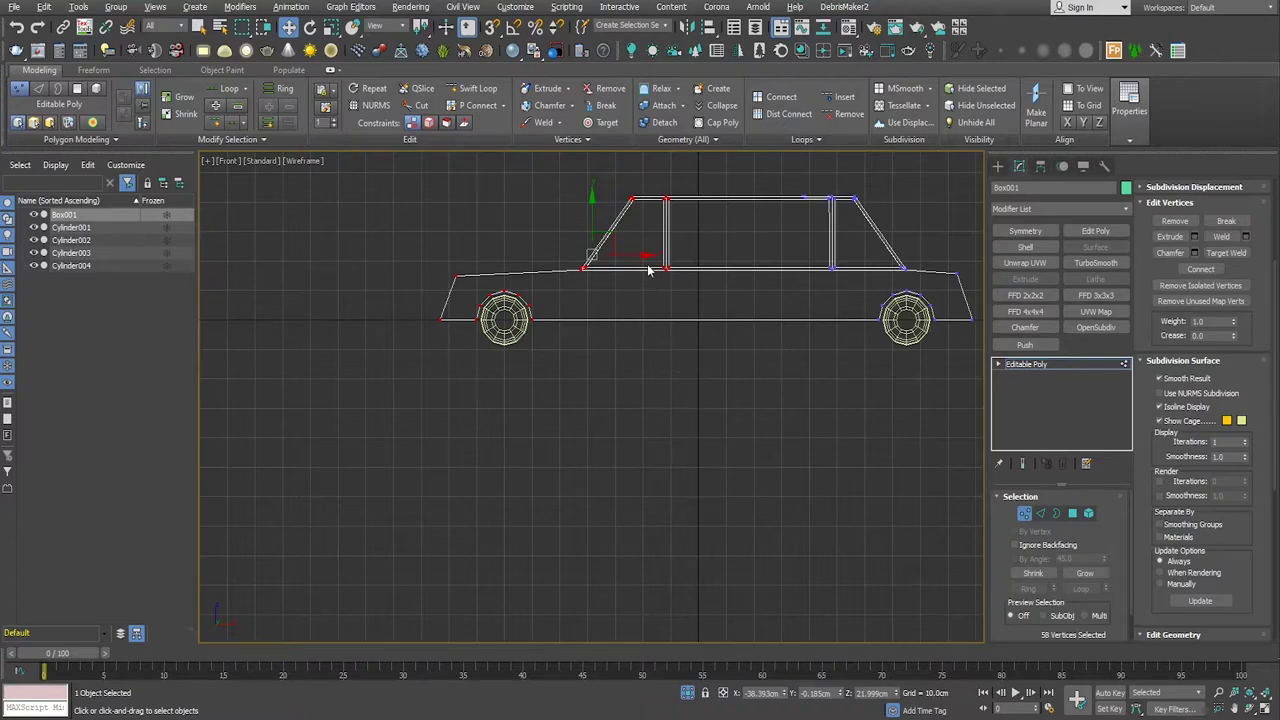
{"action": "left_click_drag", "start_coordinate": [646, 254], "coordinate": [577, 248]}
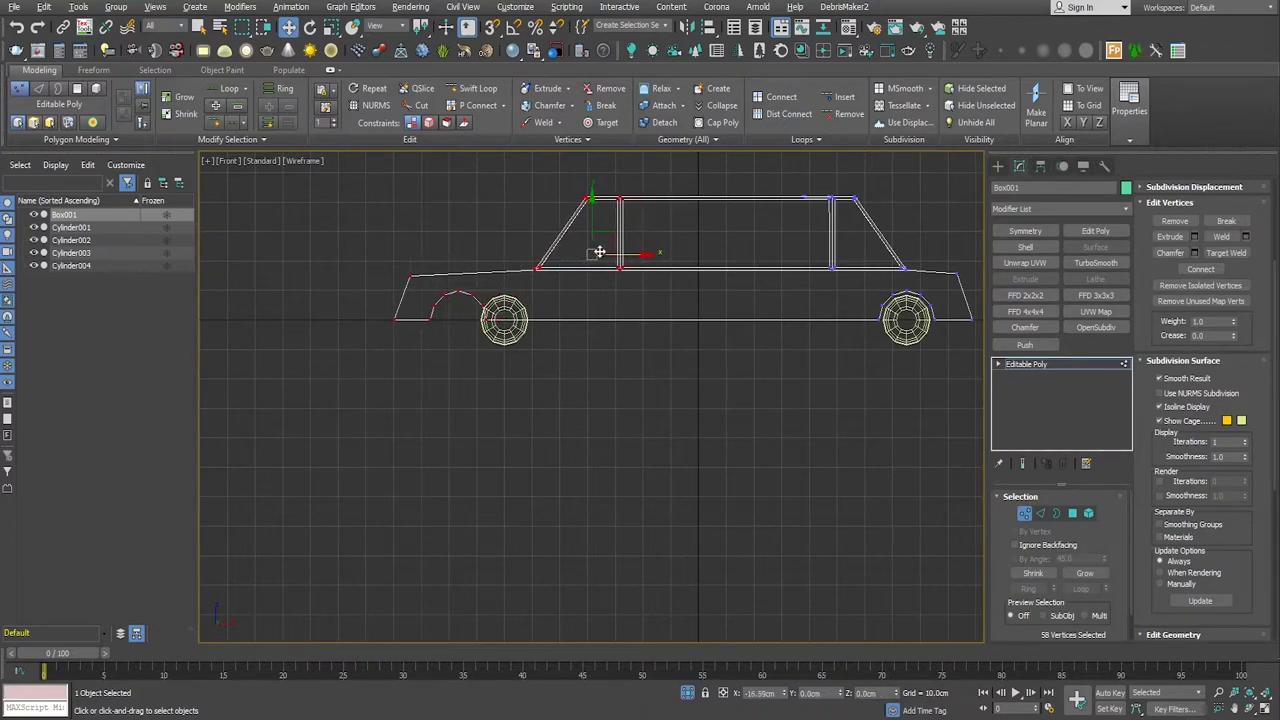
Step: Clear the vertex selection, return to object level, and box-select the body and front wheels
{"action": "left_click", "coordinate": [558, 394]}
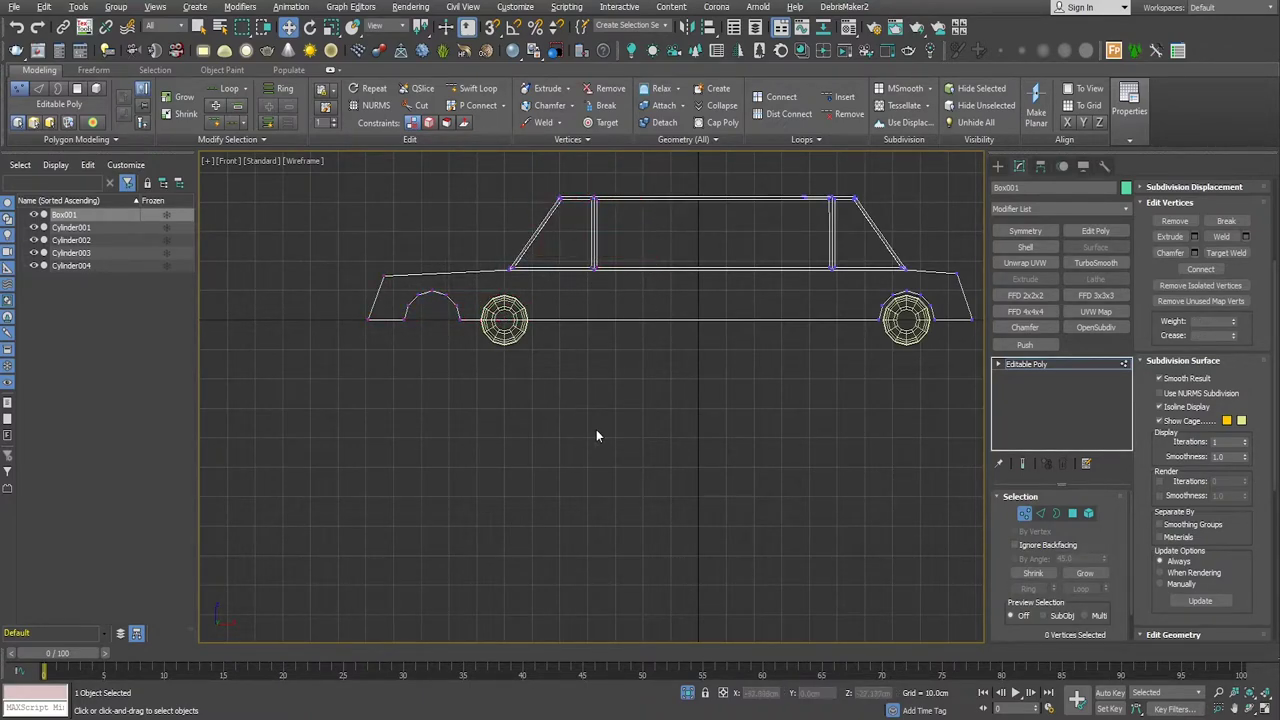
{"action": "left_click_drag", "start_coordinate": [596, 429], "coordinate": [457, 313]}
{"action": "left_click", "coordinate": [1020, 364]}
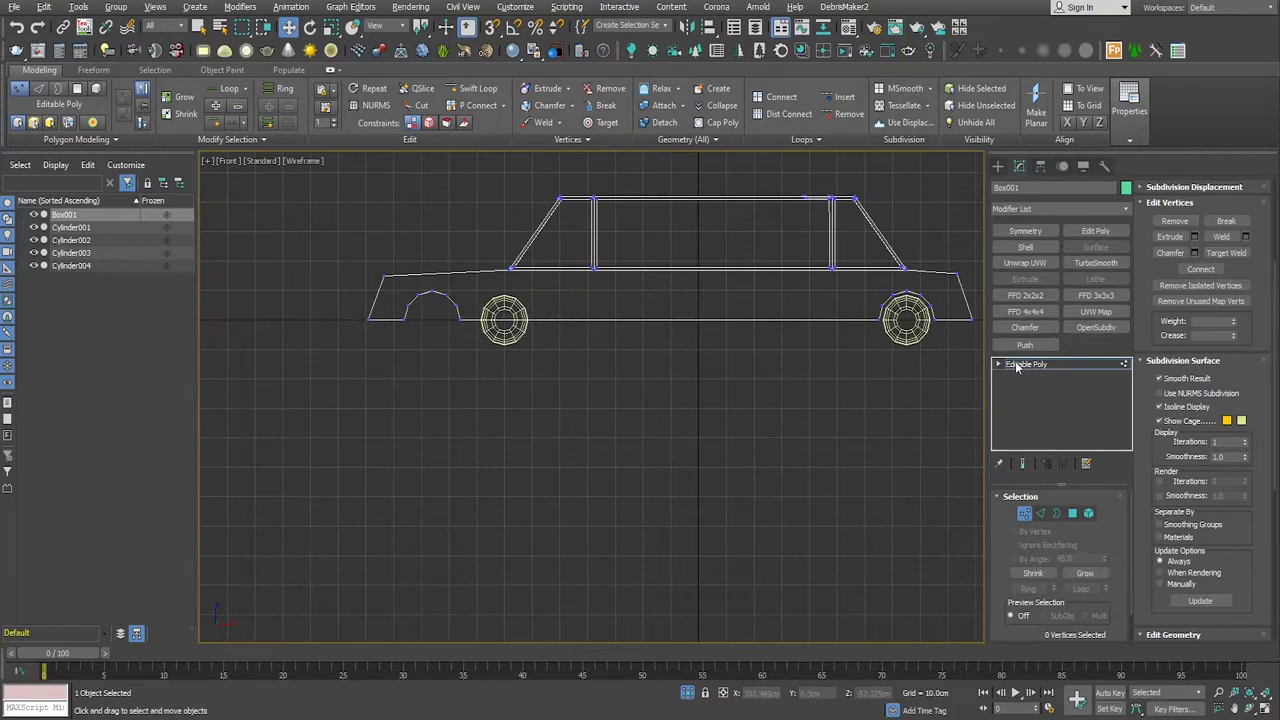
{"action": "left_click_drag", "start_coordinate": [496, 293], "coordinate": [493, 295]}
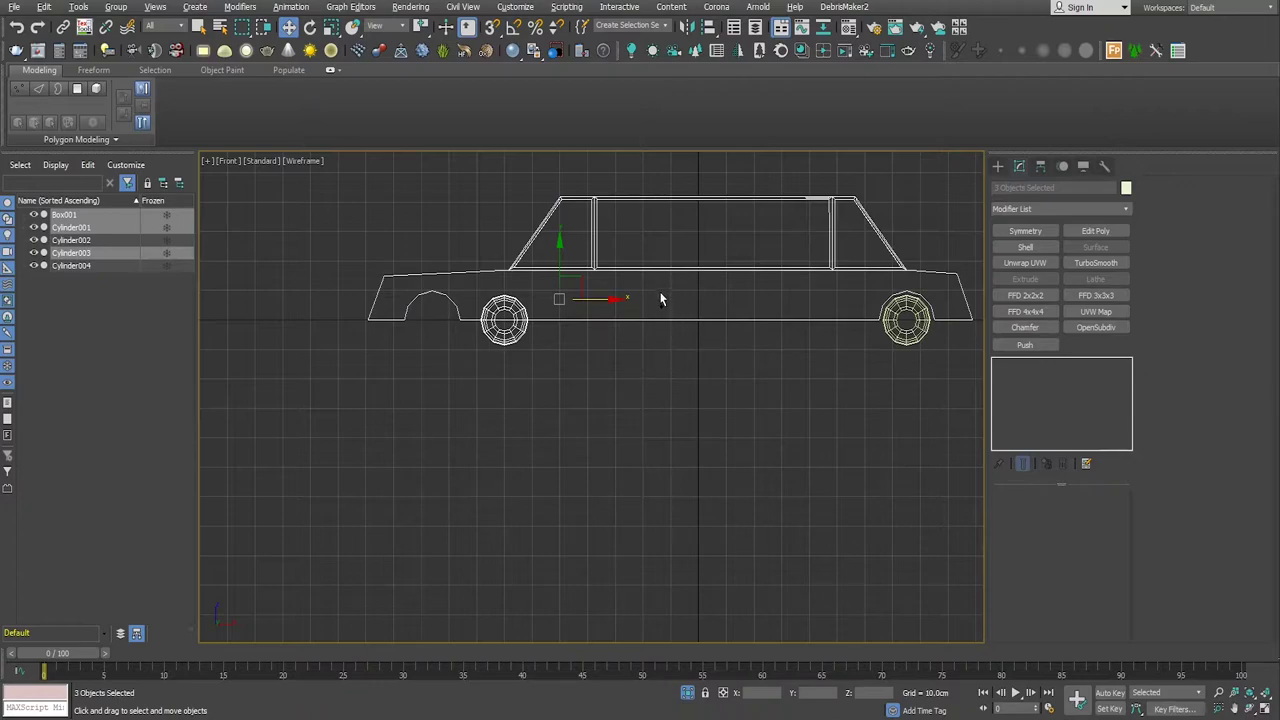
Step: Deselect Box001 and move Cylinder001 and Cylinder003 left along X under the front arch
{"action": "left_click_drag", "start_coordinate": [653, 290], "coordinate": [652, 289], "text": "alt"}
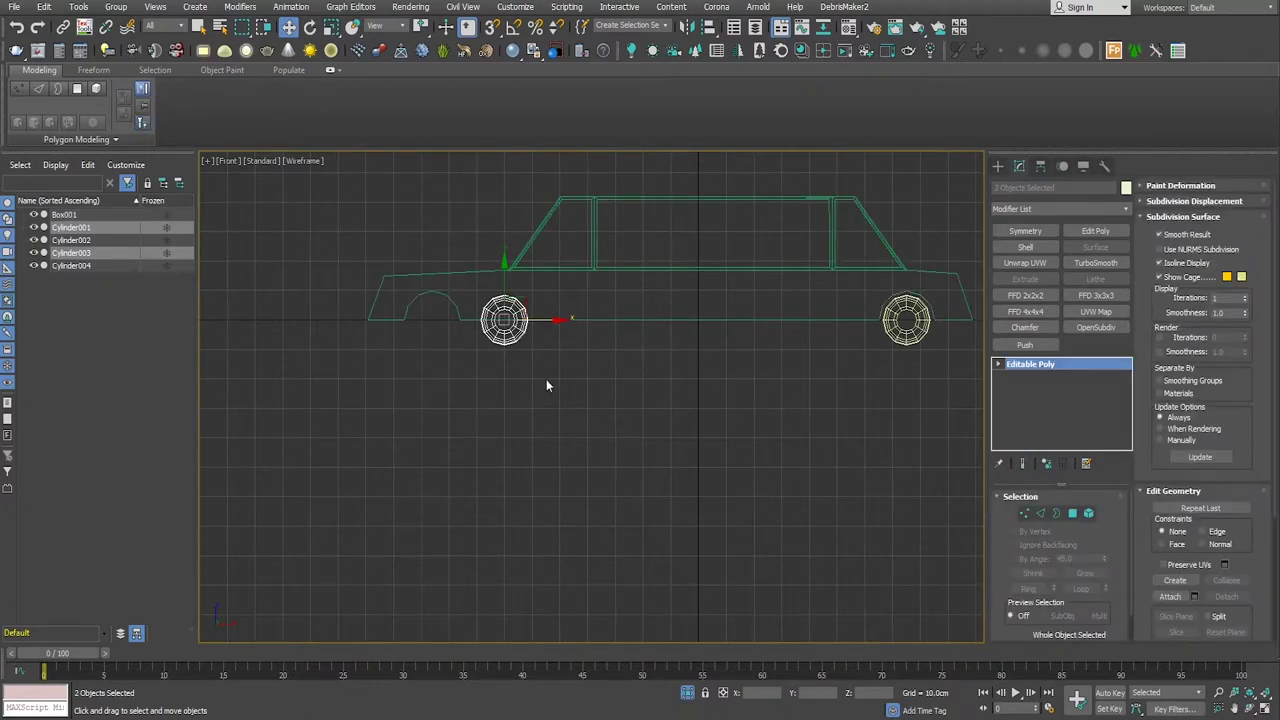
{"action": "left_click_drag", "start_coordinate": [558, 321], "coordinate": [486, 316]}
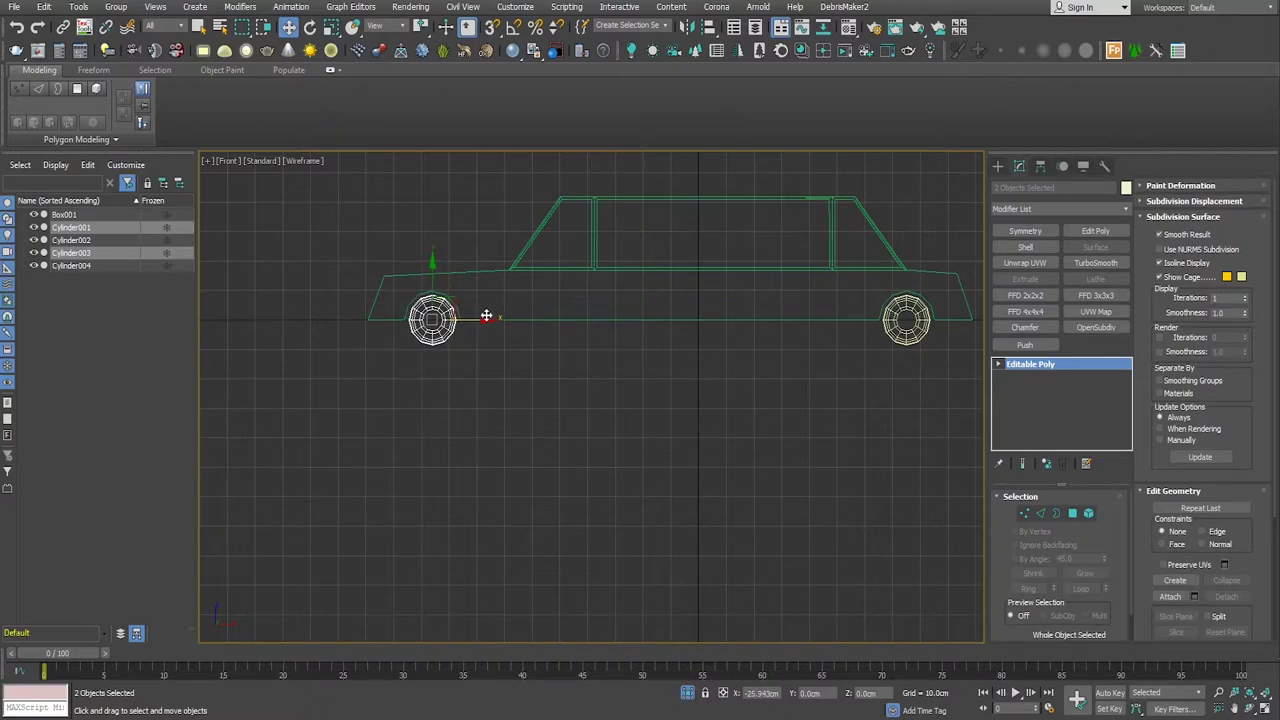
{"action": "key", "text": "z"}
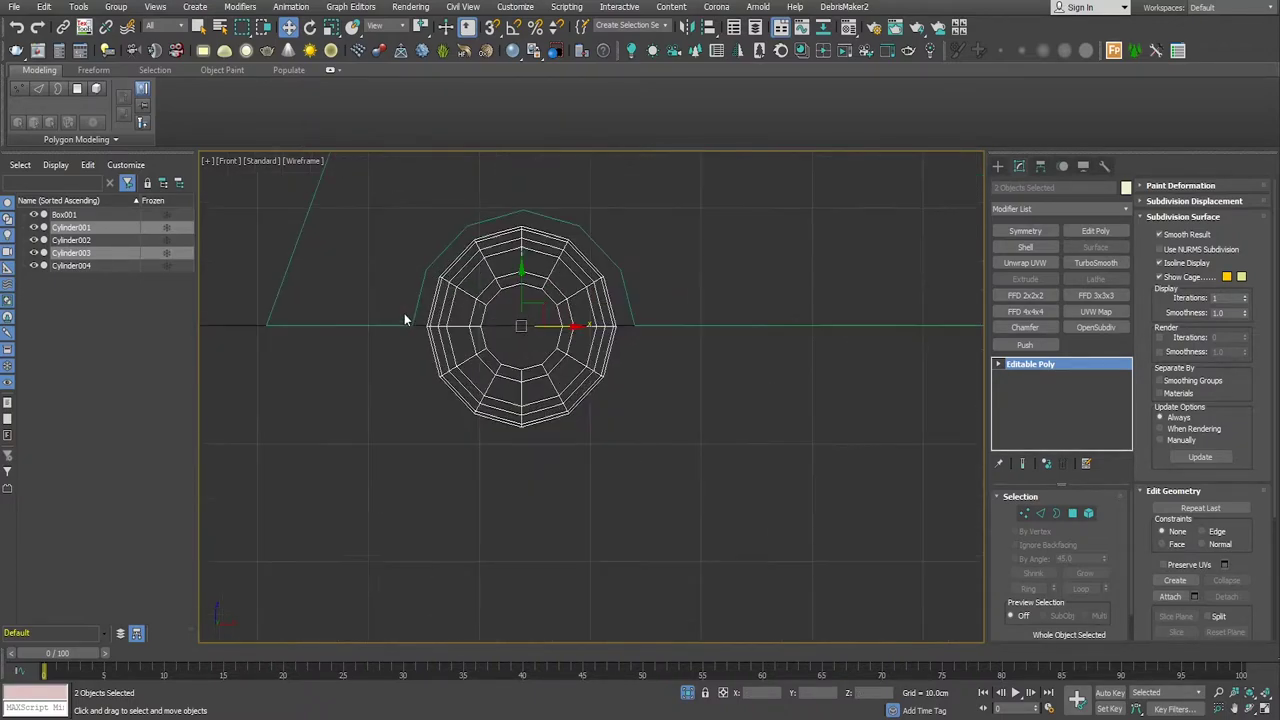
{"action": "scroll", "coordinate": [508, 365], "scroll_direction": "down", "scroll_amount": 5}
Step: Maximize the Perspective viewport and orbit to view the car's front
{"action": "key", "text": "alt+w"}
{"action": "key", "text": "alt+w"}
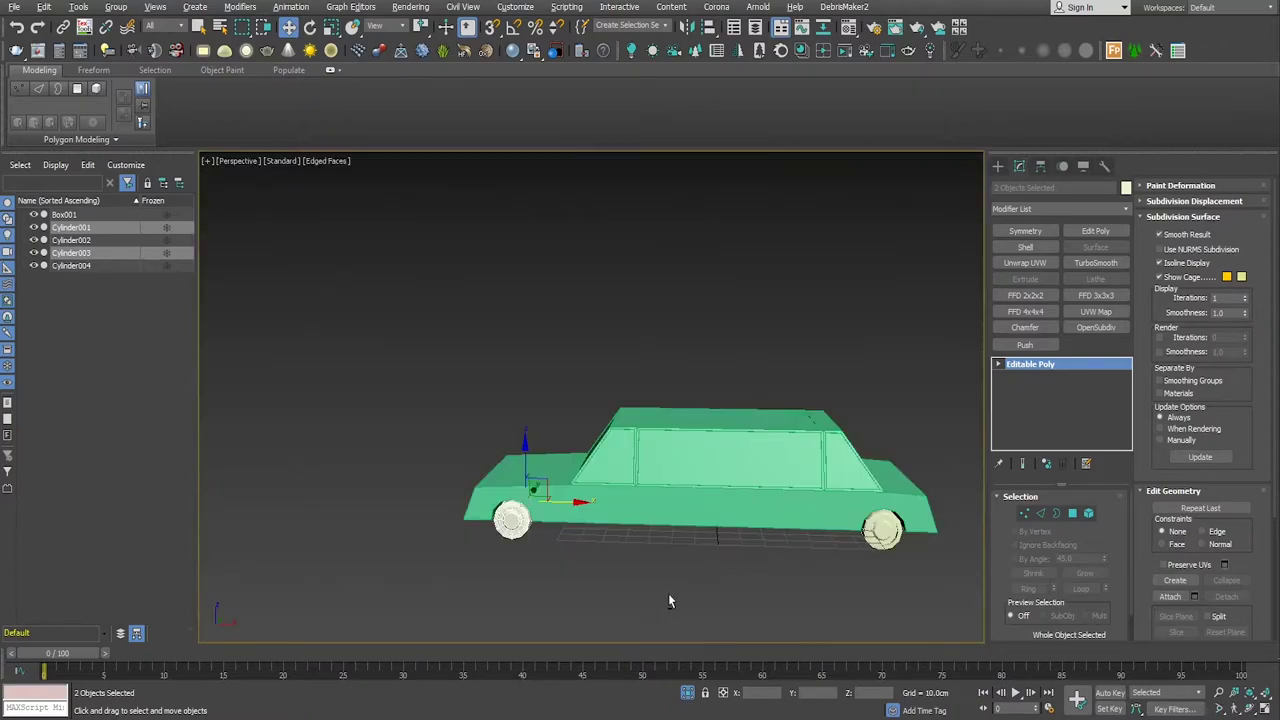
{"action": "mouse_move", "coordinate": [668, 593]}
{"action": "middle_mouse_down", "text": "alt"}
{"action": "mouse_move", "coordinate": [802, 604]}
{"action": "mouse_move", "coordinate": [683, 585]}
{"action": "mouse_move", "coordinate": [688, 597]}
{"action": "mouse_move", "coordinate": [698, 590]}
{"action": "mouse_move", "coordinate": [683, 566]}
{"action": "middle_mouse_up", "text": "alt"}
{"action": "scroll", "coordinate": [653, 564], "scroll_direction": "up", "scroll_amount": 3}
{"action": "scroll", "coordinate": [532, 572], "scroll_direction": "up", "scroll_amount": 2}
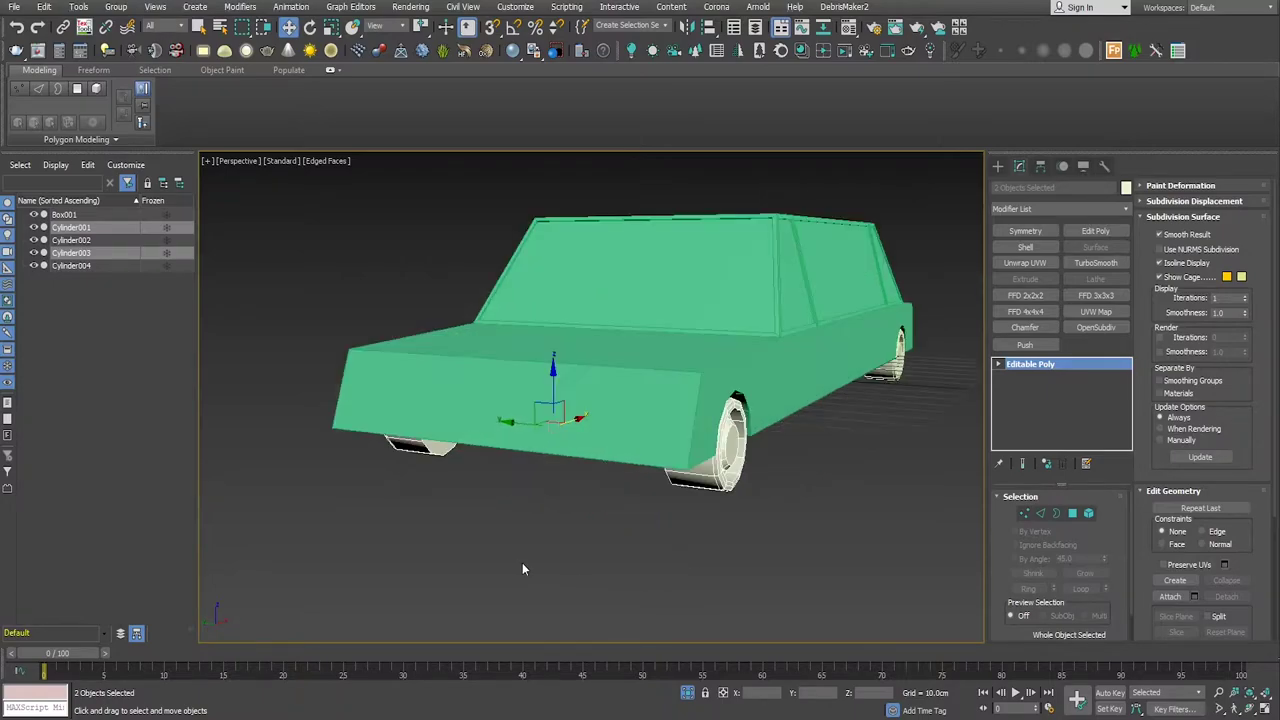
{"action": "middle_click_drag", "start_coordinate": [522, 562], "coordinate": [539, 566], "text": "alt"}
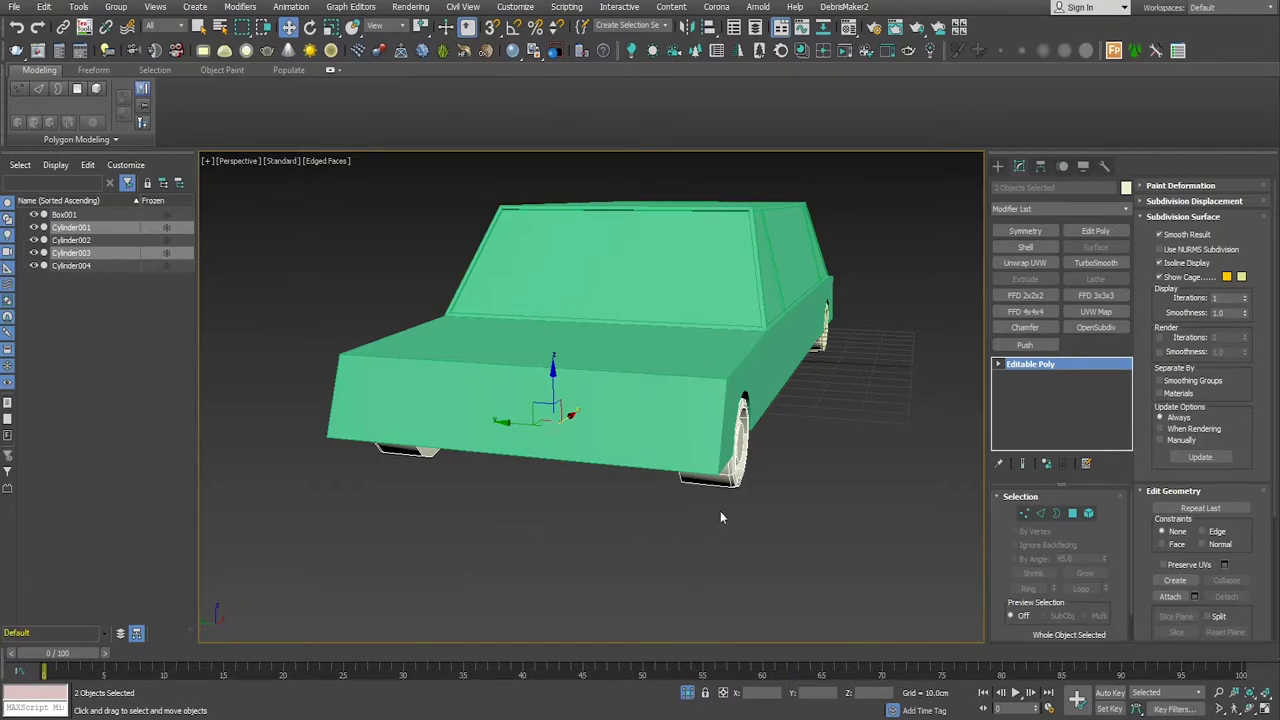
{"action": "left_click", "coordinate": [1043, 515]}
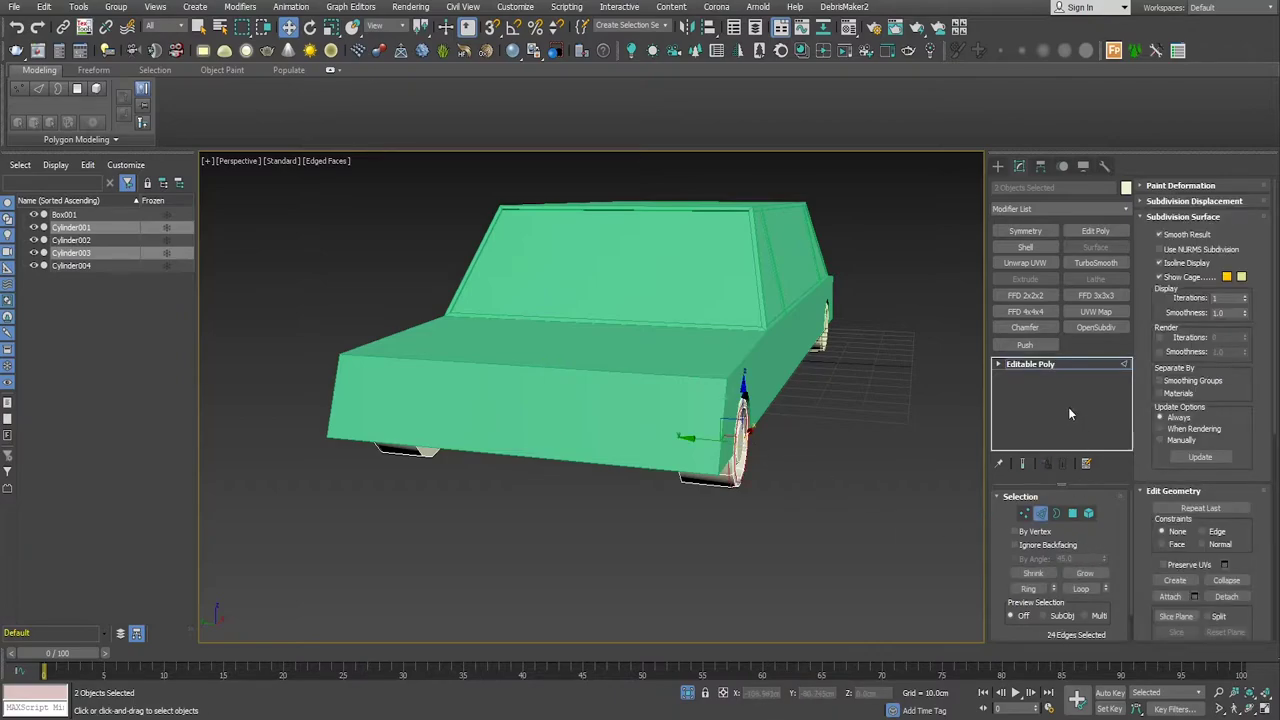
Step: Select the car body Box001 alone and pick both vertical front corner edges
{"action": "left_click", "coordinate": [1043, 365]}
{"action": "left_click", "coordinate": [714, 367]}
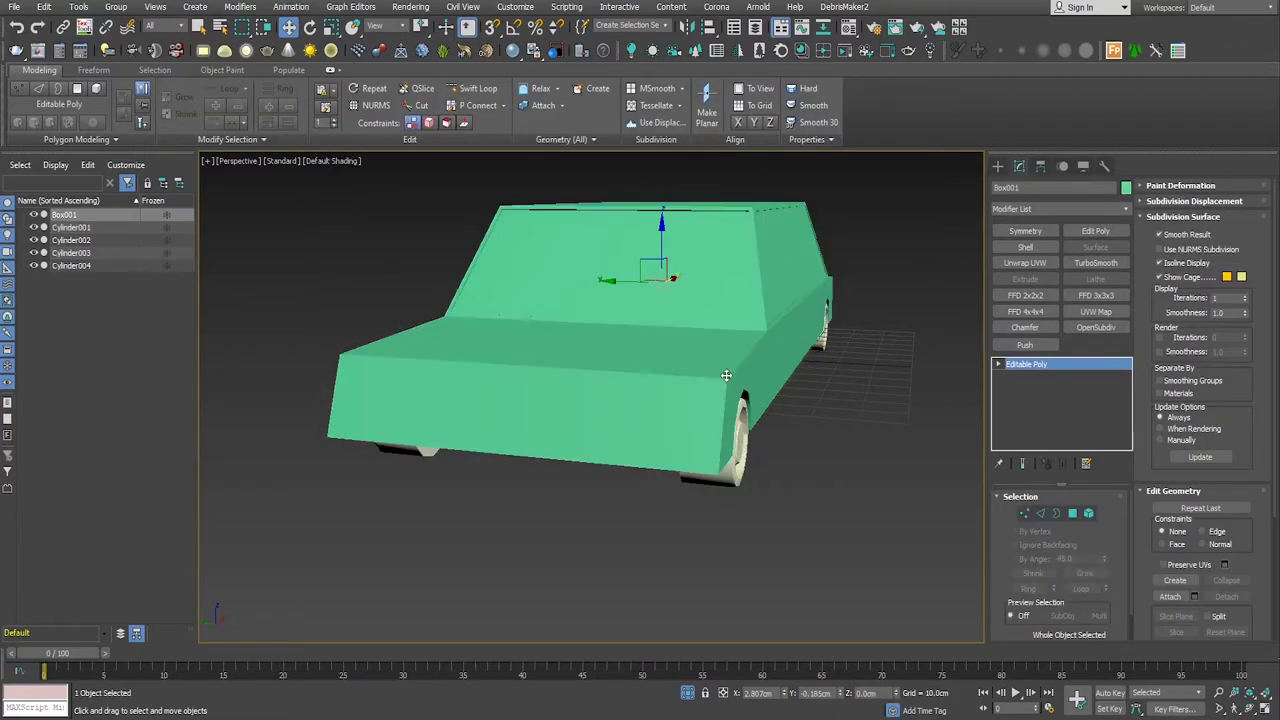
{"action": "left_click", "coordinate": [1041, 513]}
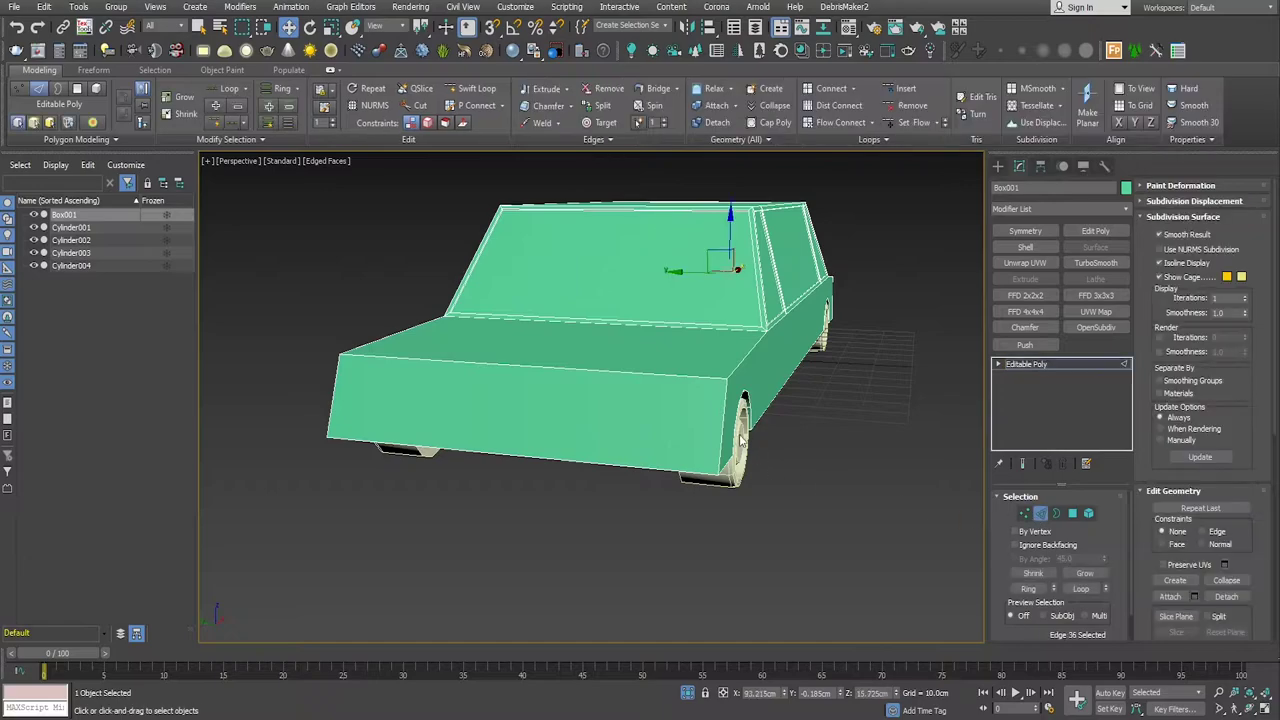
{"action": "left_click", "coordinate": [725, 421]}
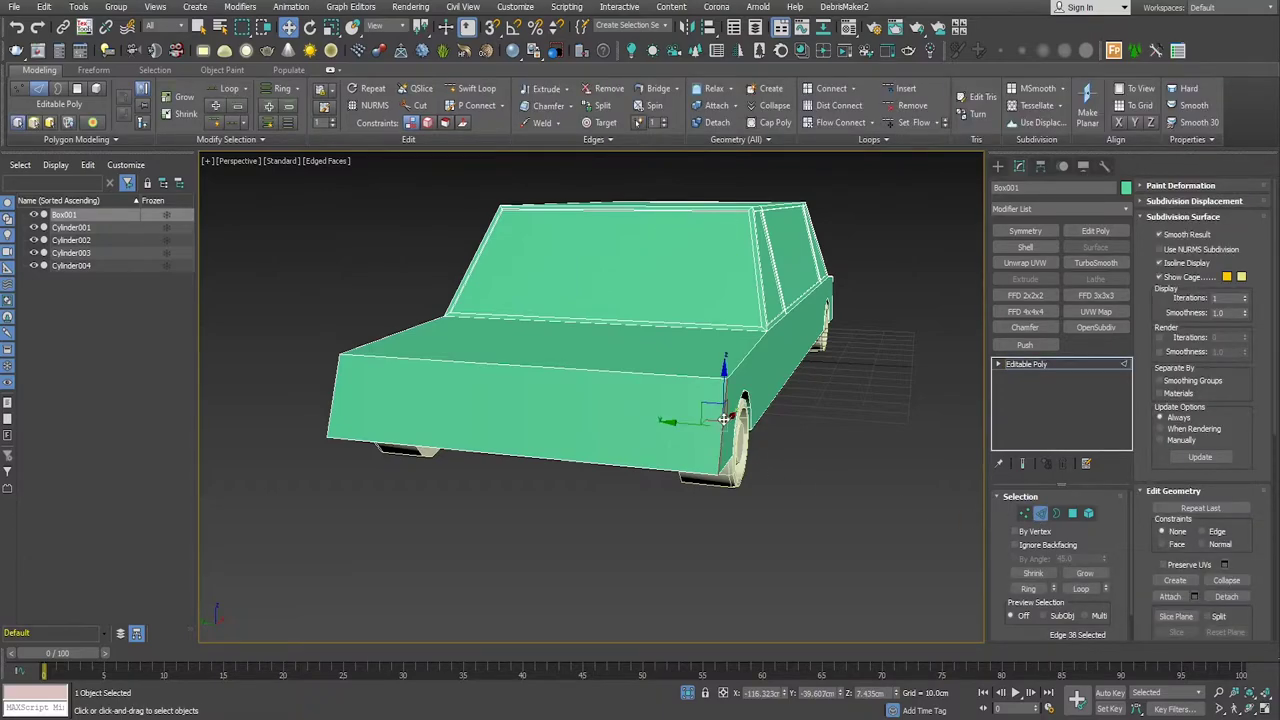
{"action": "left_click", "coordinate": [331, 395], "text": "ctrl"}
Step: Connect the two corner edges with one new edge and slide it low across the front
{"action": "scroll", "coordinate": [1247, 480], "scroll_direction": "down", "scroll_amount": 3}
{"action": "scroll", "coordinate": [1245, 478], "scroll_direction": "down", "scroll_amount": 1}
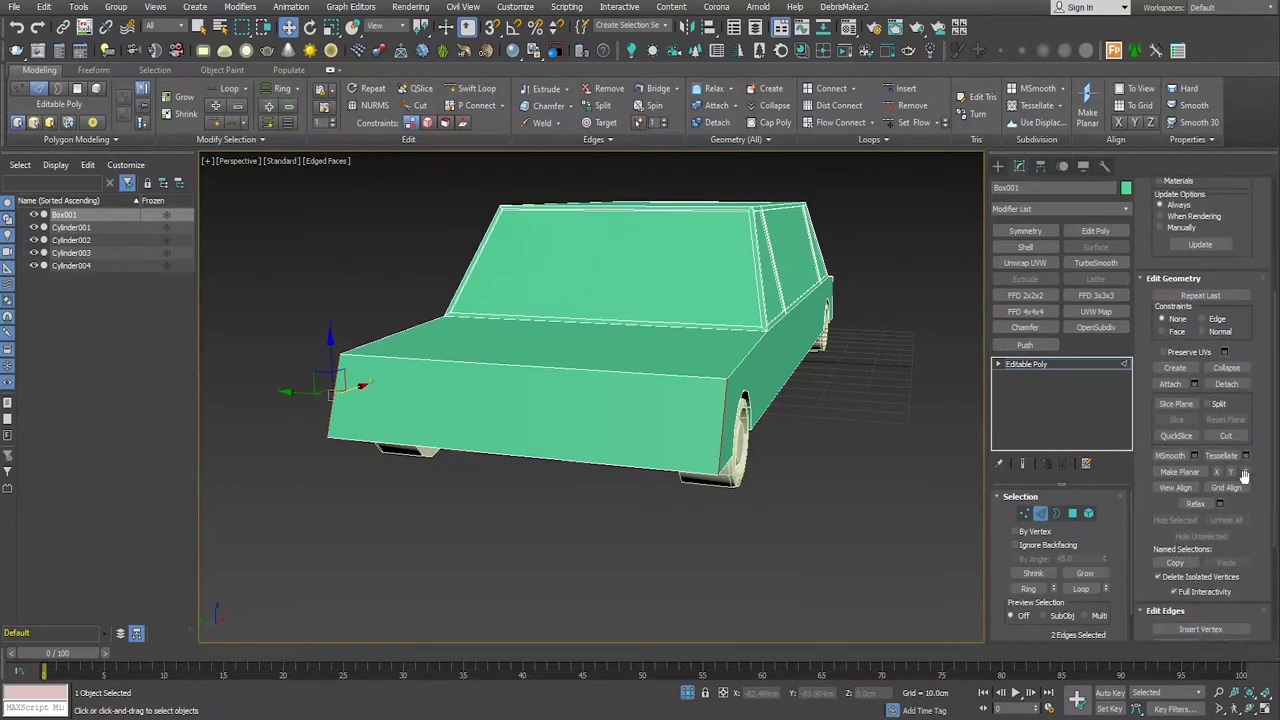
{"action": "scroll", "coordinate": [1245, 478], "scroll_direction": "down", "scroll_amount": 2}
{"action": "scroll", "coordinate": [1245, 478], "scroll_direction": "down", "scroll_amount": 2}
{"action": "left_click", "coordinate": [1245, 517]}
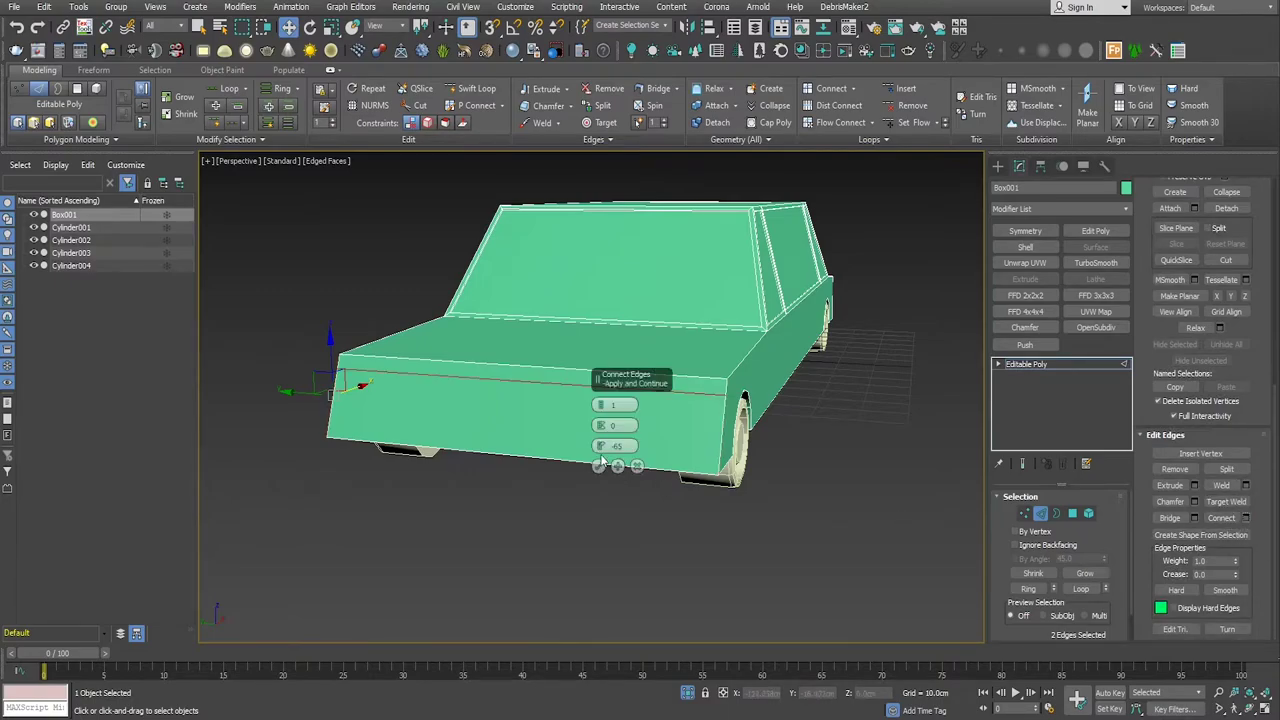
{"action": "left_click_drag", "start_coordinate": [600, 445], "coordinate": [643, 262]}
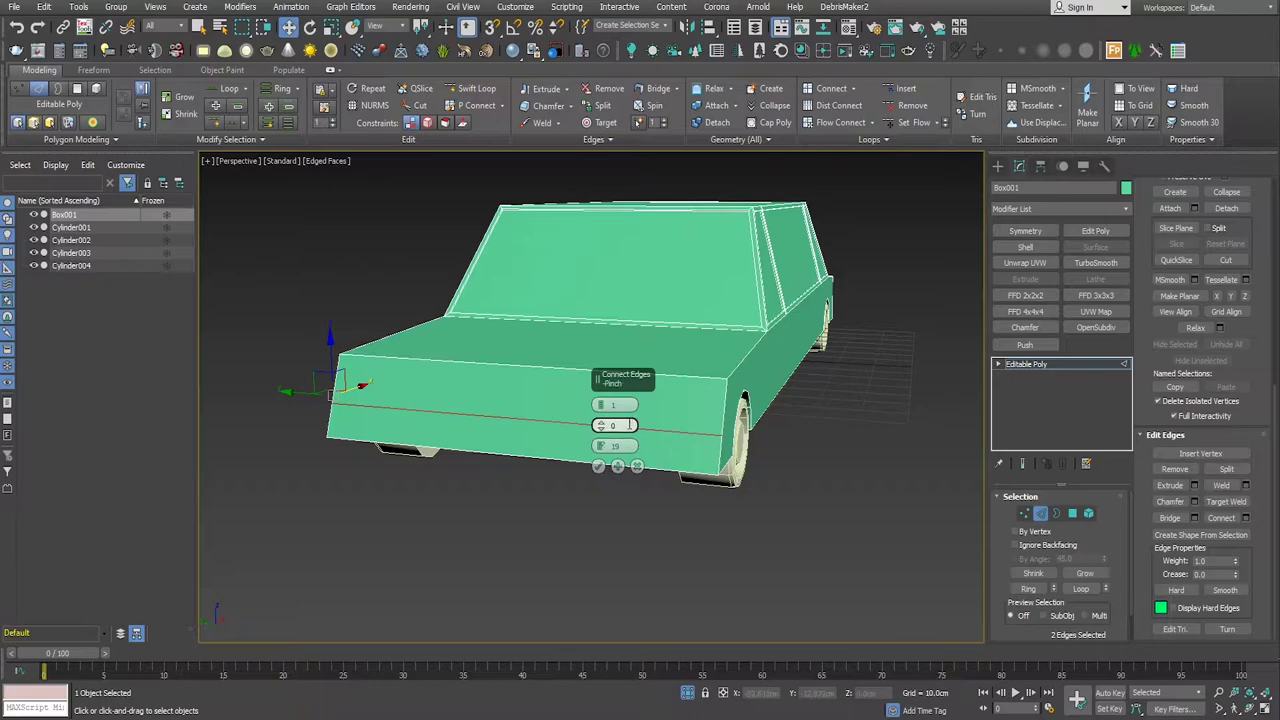
{"action": "left_click", "coordinate": [598, 466]}
{"action": "left_click", "coordinate": [1071, 516]}
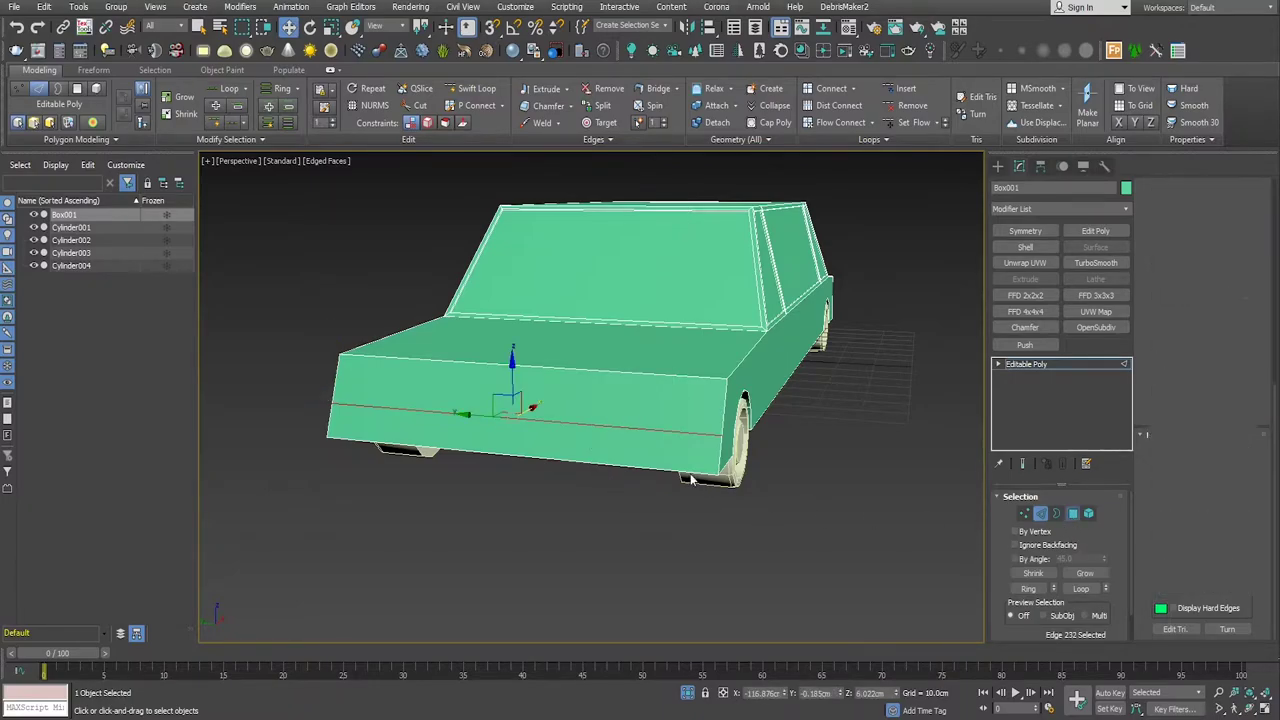
Step: Extrude the lower front bumper face outward about 1.85 cm
{"action": "left_click", "coordinate": [689, 446]}
{"action": "middle_click_drag", "start_coordinate": [689, 446], "coordinate": [692, 533], "text": "alt"}
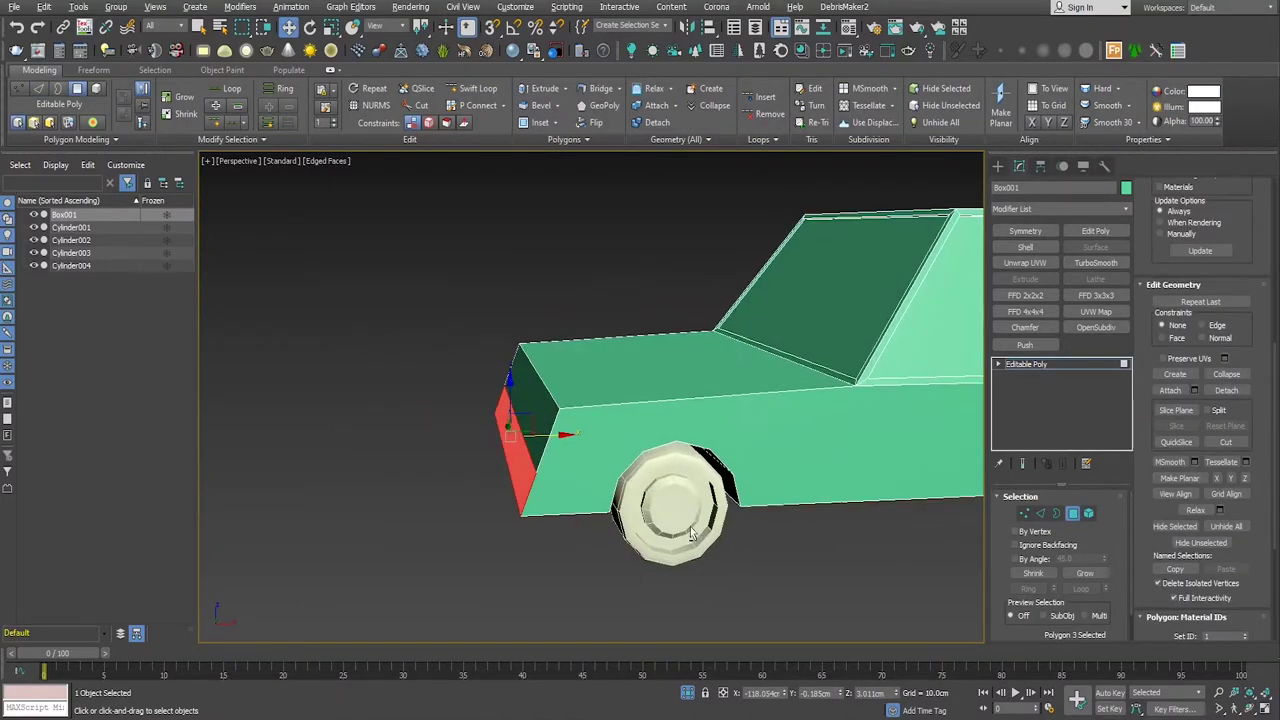
{"action": "scroll", "coordinate": [1150, 541], "scroll_direction": "down", "scroll_amount": 2}
{"action": "scroll", "coordinate": [1204, 526], "scroll_direction": "down", "scroll_amount": 2}
{"action": "scroll", "coordinate": [1195, 548], "scroll_direction": "down", "scroll_amount": 3}
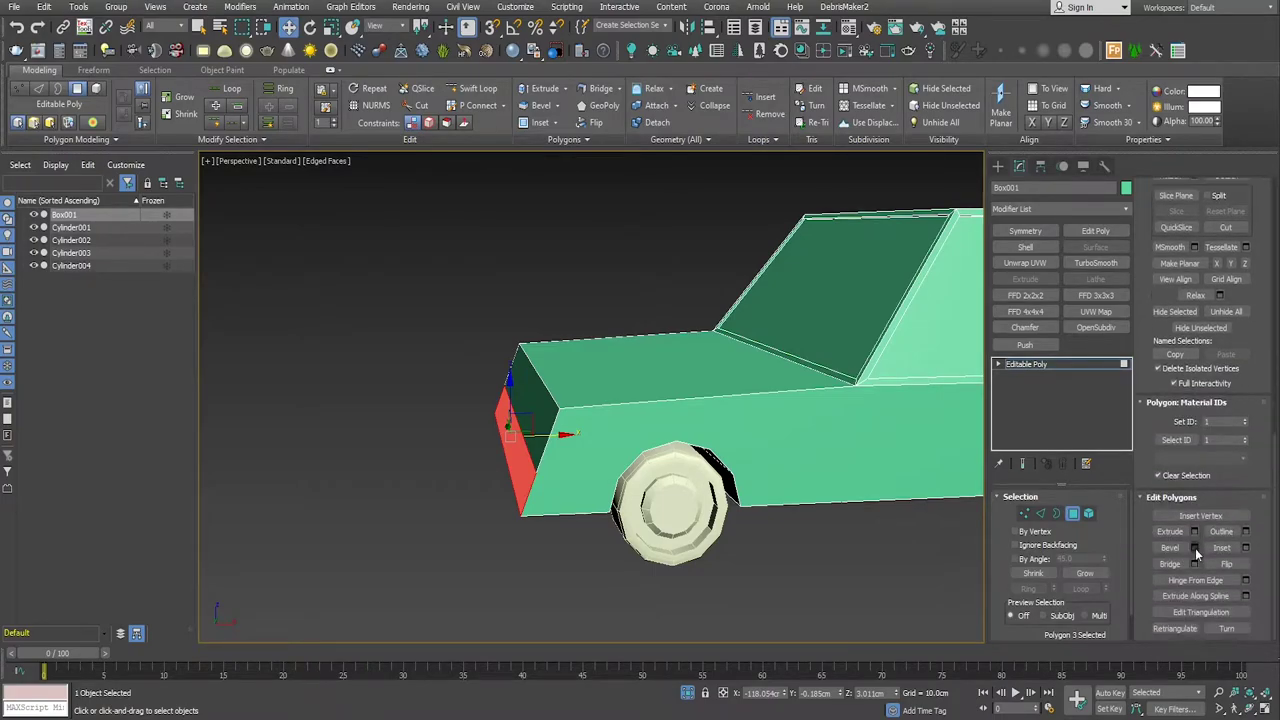
{"action": "left_click", "coordinate": [1194, 531]}
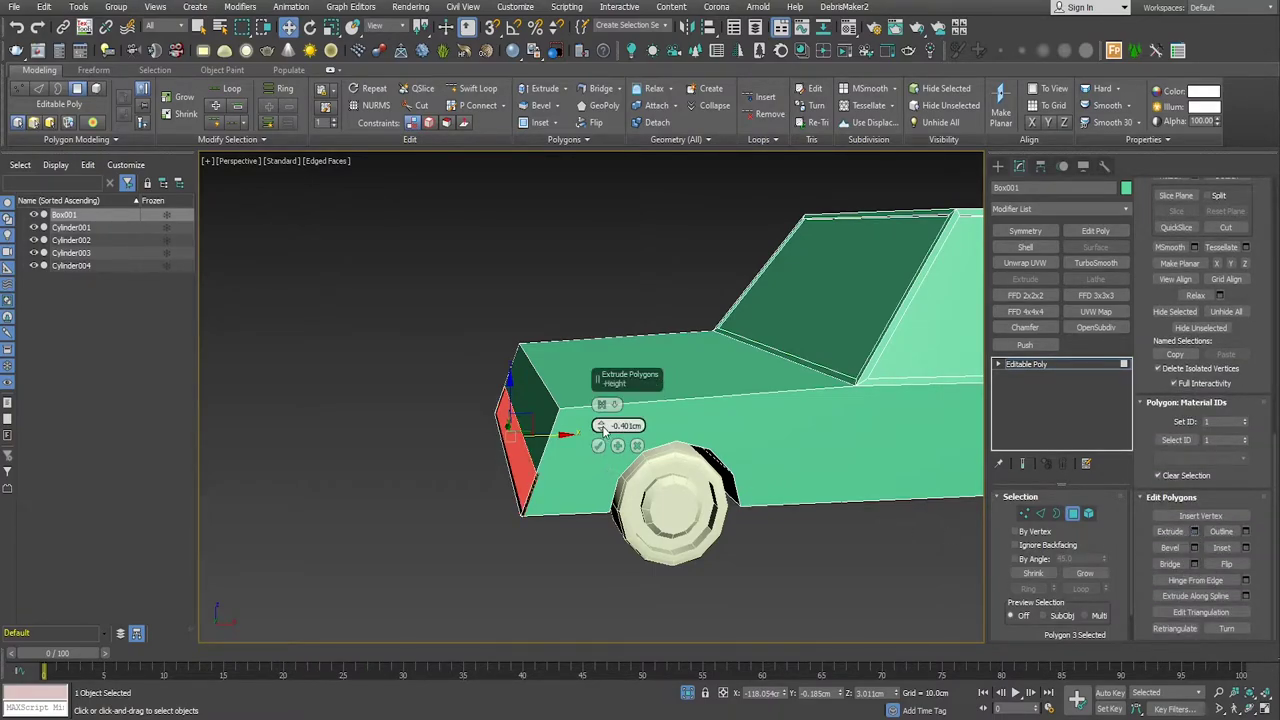
{"action": "left_click_drag", "start_coordinate": [601, 428], "coordinate": [600, 424]}
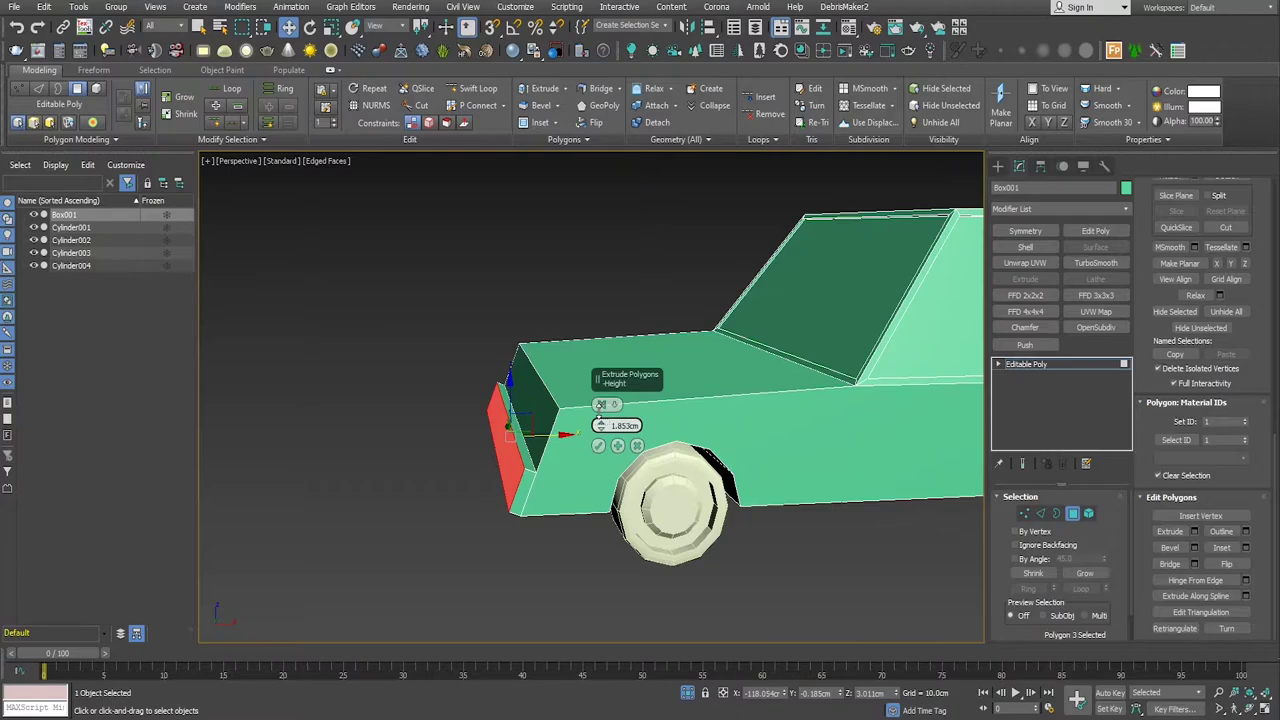
{"action": "left_click", "coordinate": [598, 445]}
{"action": "mouse_move", "coordinate": [598, 450]}
{"action": "middle_mouse_down", "text": "alt"}
{"action": "mouse_move", "coordinate": [536, 544]}
{"action": "mouse_move", "coordinate": [593, 548]}
{"action": "middle_mouse_up", "text": "alt"}
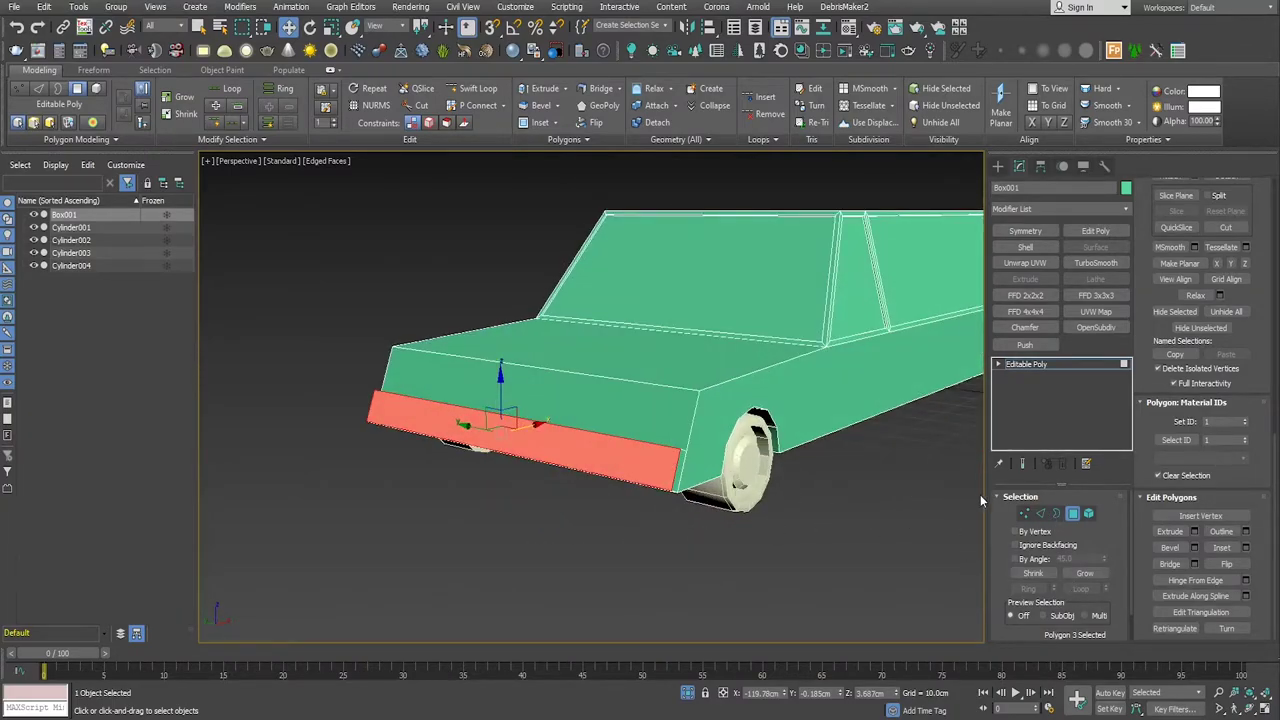
Step: Chamfer the two vertical bumper corner edges
{"action": "left_click", "coordinate": [1043, 514]}
{"action": "left_click", "coordinate": [672, 473]}
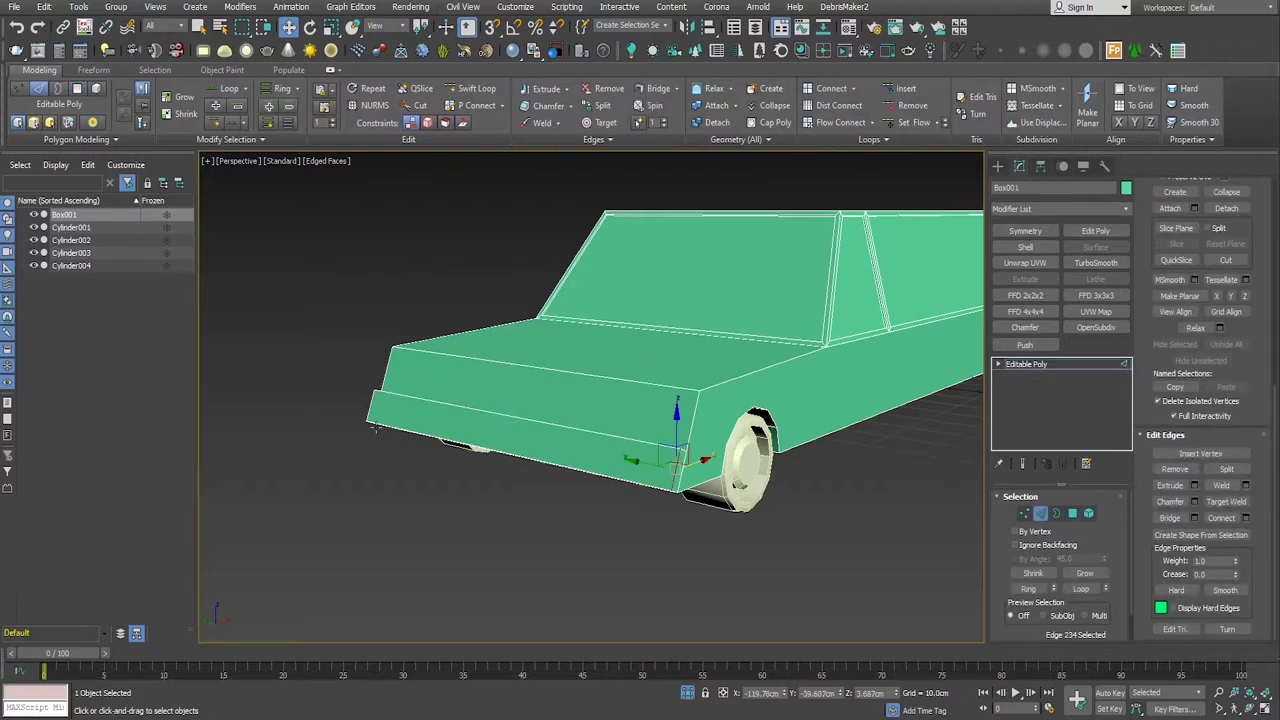
{"action": "left_click", "coordinate": [368, 408], "text": "ctrl"}
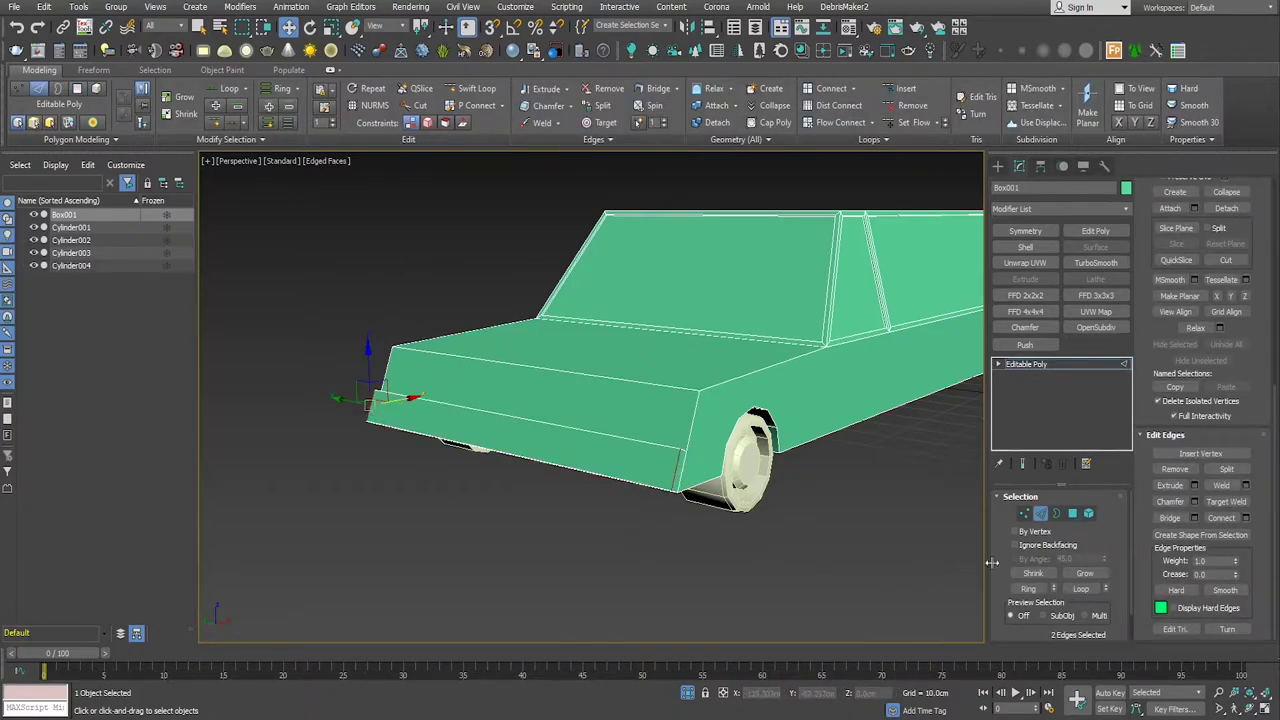
{"action": "left_click", "coordinate": [1194, 501]}
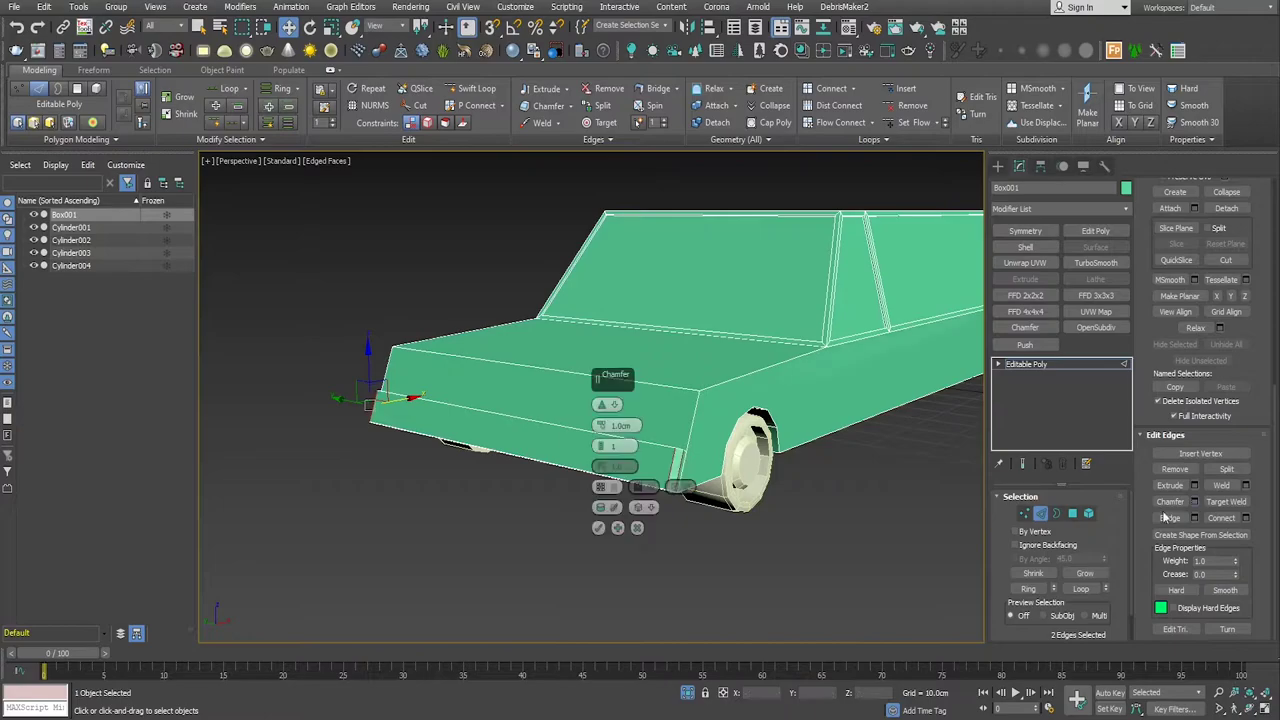
{"action": "left_click", "coordinate": [599, 529]}
Step: Chamfer the upper and lower long bumper edges into a thin angled lip
{"action": "left_click", "coordinate": [656, 446]}
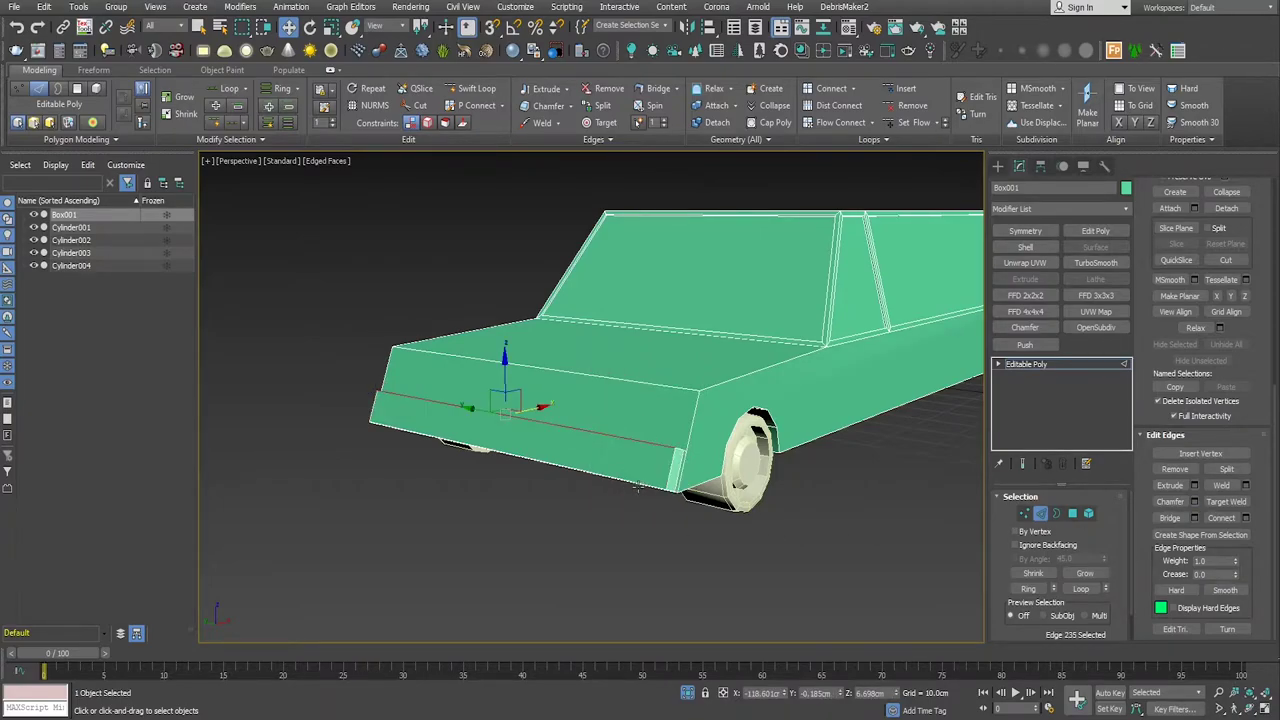
{"action": "left_click", "coordinate": [636, 487], "text": "ctrl"}
{"action": "scroll", "coordinate": [636, 542], "scroll_direction": "up", "scroll_amount": 3}
{"action": "scroll", "coordinate": [629, 537], "scroll_direction": "down", "scroll_amount": 6}
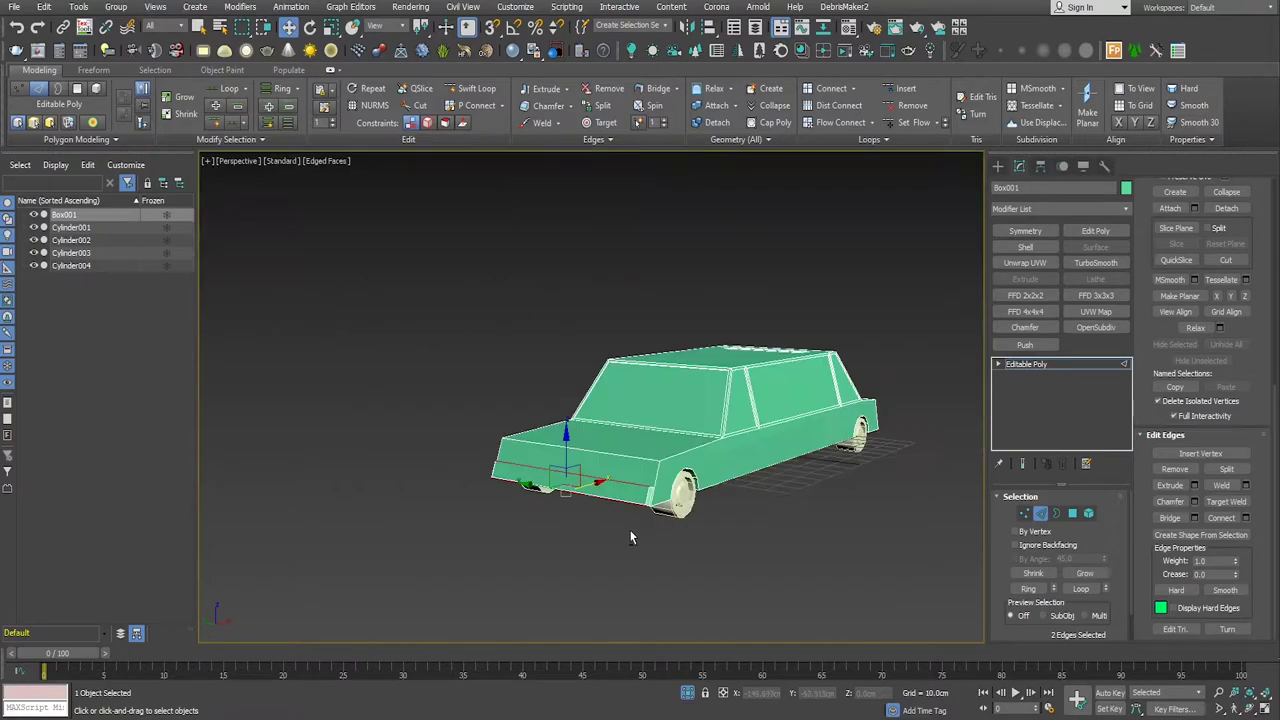
{"action": "scroll", "coordinate": [598, 511], "scroll_direction": "up", "scroll_amount": 3}
{"action": "key", "text": "q"}
{"action": "left_click", "coordinate": [613, 478]}
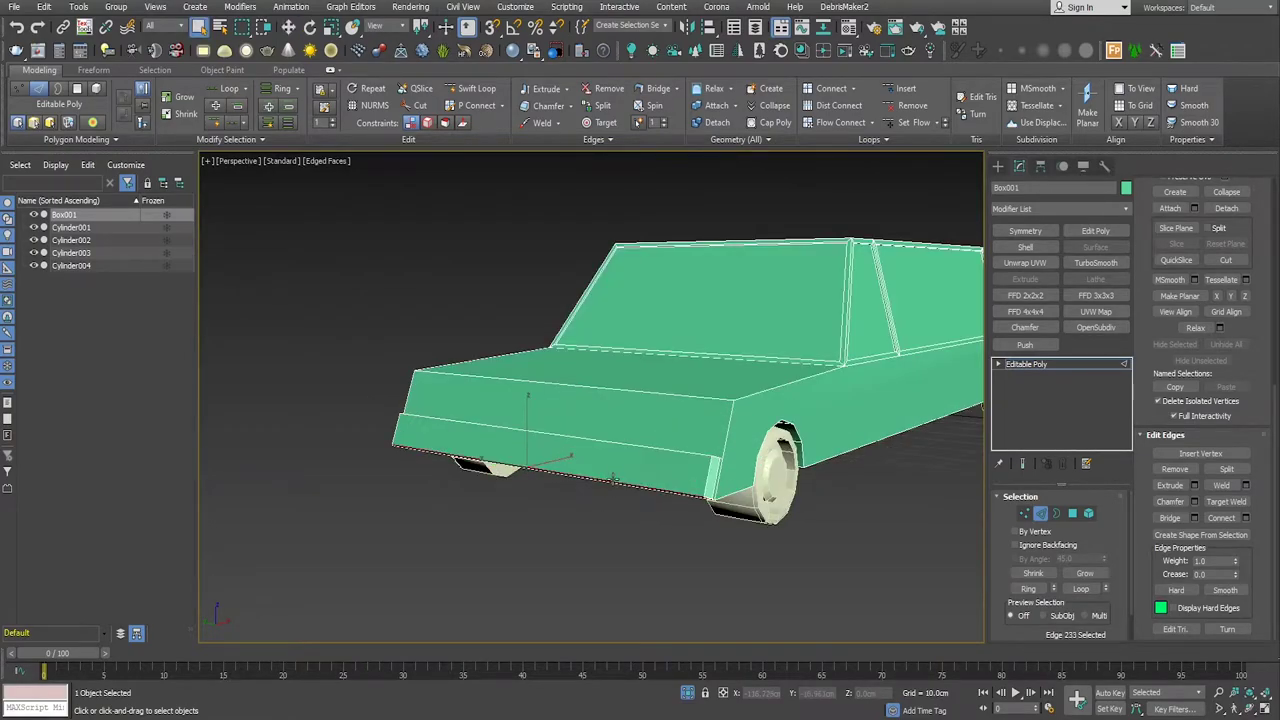
{"action": "left_click", "coordinate": [648, 448], "text": "ctrl"}
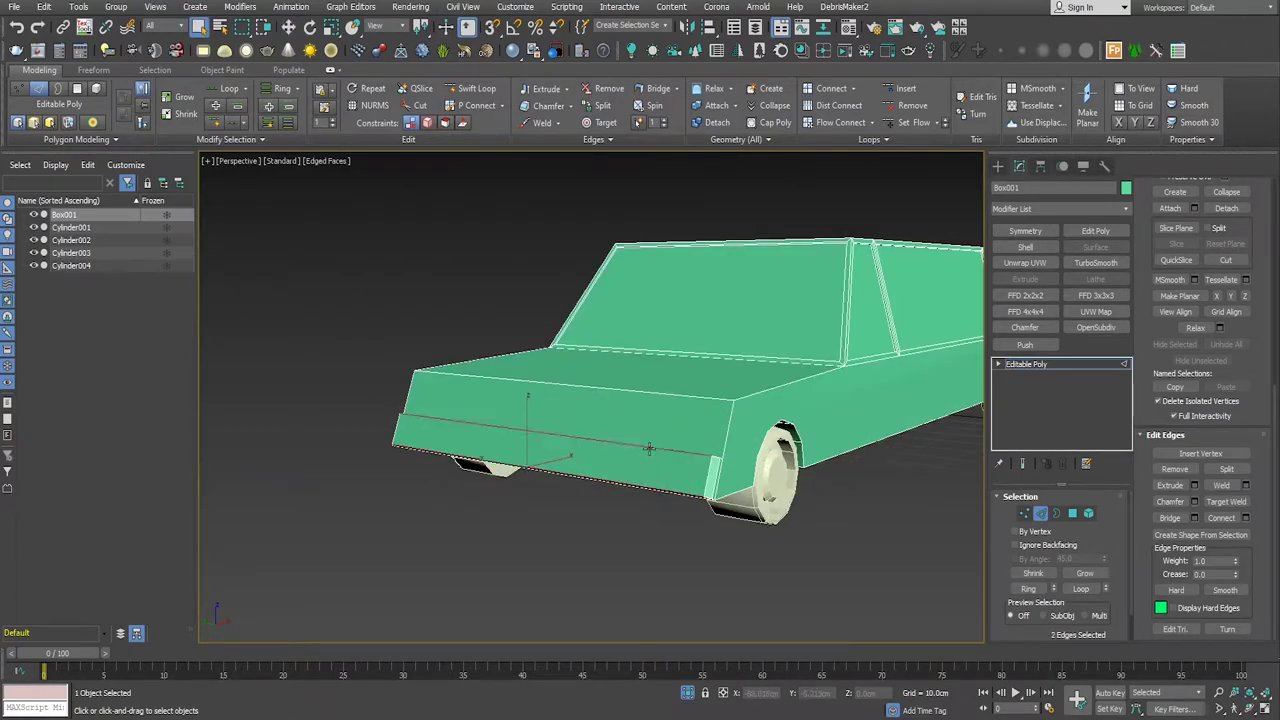
{"action": "left_click", "coordinate": [1194, 502]}
{"action": "mouse_move", "coordinate": [653, 558]}
{"action": "middle_mouse_down", "text": "alt"}
{"action": "mouse_move", "coordinate": [567, 533]}
{"action": "mouse_move", "coordinate": [726, 540]}
{"action": "mouse_move", "coordinate": [650, 530]}
{"action": "mouse_move", "coordinate": [637, 513]}
{"action": "mouse_move", "coordinate": [680, 519]}
{"action": "mouse_move", "coordinate": [403, 514]}
{"action": "mouse_move", "coordinate": [537, 503]}
{"action": "mouse_move", "coordinate": [614, 534]}
{"action": "mouse_move", "coordinate": [472, 504]}
{"action": "mouse_move", "coordinate": [578, 496]}
{"action": "middle_mouse_up", "text": "alt"}
{"action": "left_click", "coordinate": [598, 527]}
{"action": "left_click", "coordinate": [726, 540]}
{"action": "scroll", "coordinate": [508, 504], "scroll_direction": "up", "scroll_amount": 5}
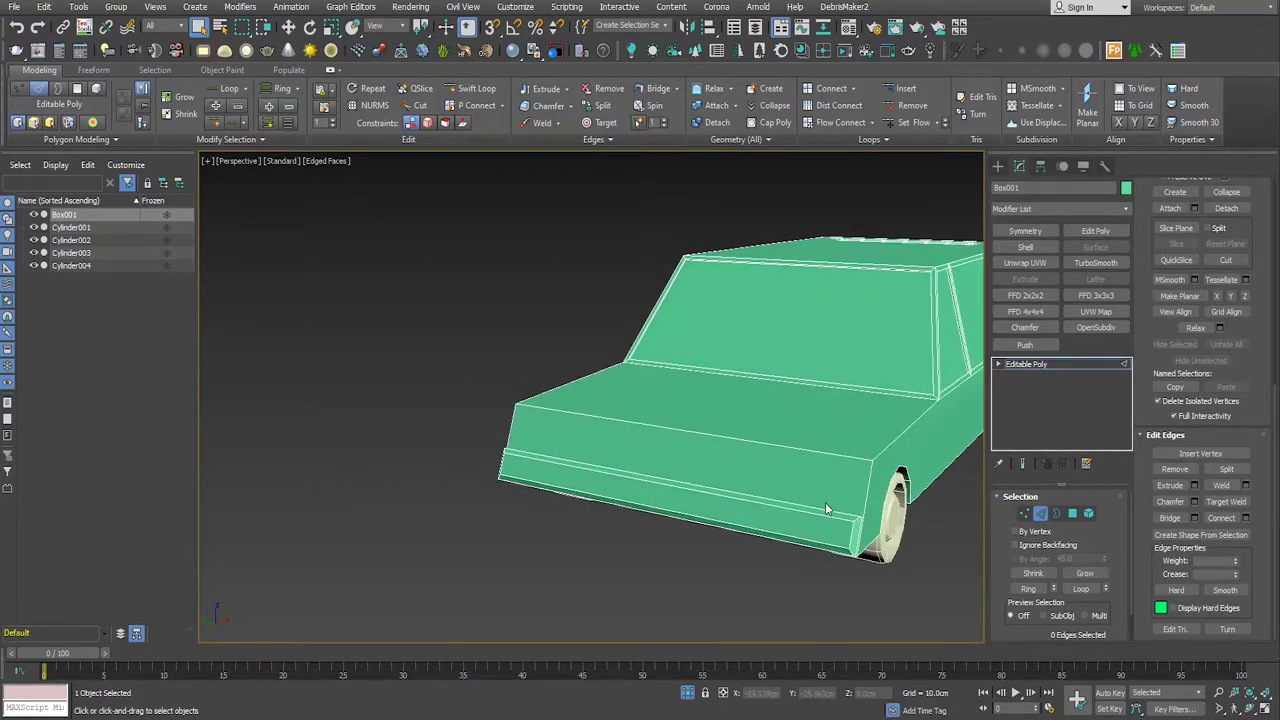
Step: Select the lower and upper edges of the car's front face
{"action": "scroll", "coordinate": [822, 509], "scroll_direction": "up", "scroll_amount": 4}
{"action": "middle_click_drag", "start_coordinate": [826, 511], "coordinate": [823, 526], "text": "alt"}
{"action": "scroll", "coordinate": [818, 528], "scroll_direction": "down", "scroll_amount": 3}
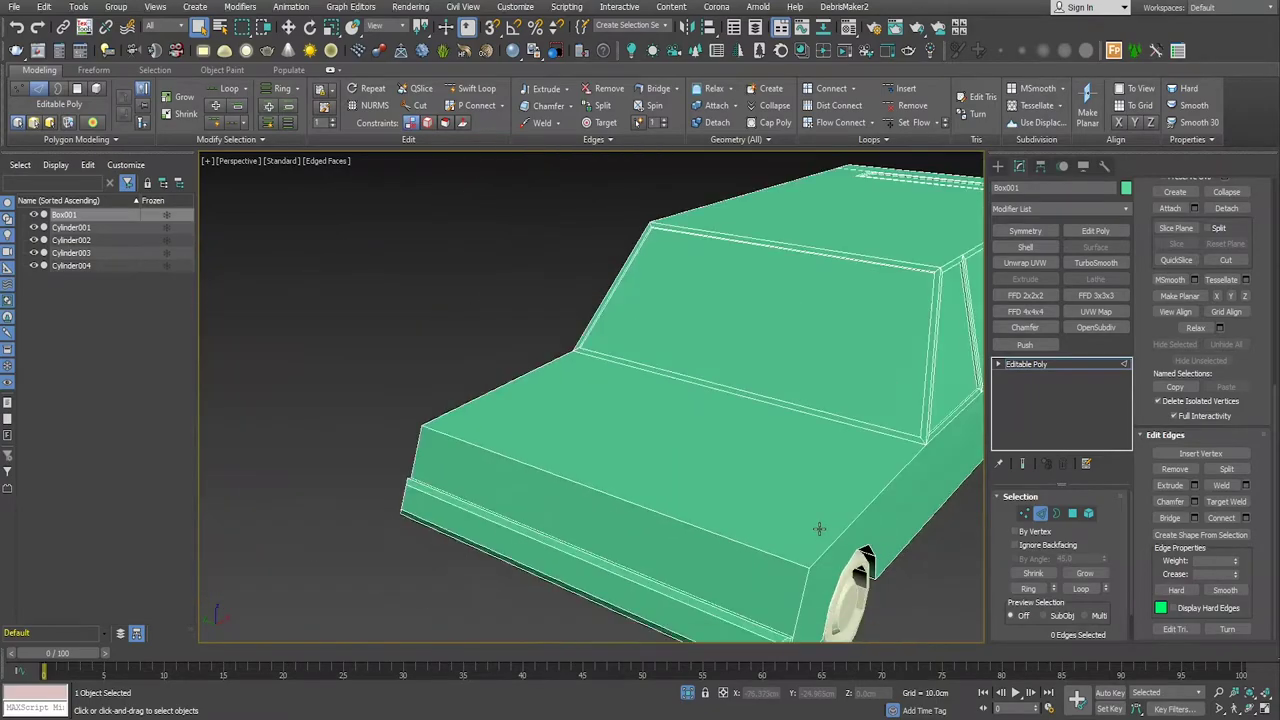
{"action": "left_click", "coordinate": [765, 627]}
{"action": "scroll", "coordinate": [772, 628], "scroll_direction": "up", "scroll_amount": 2}
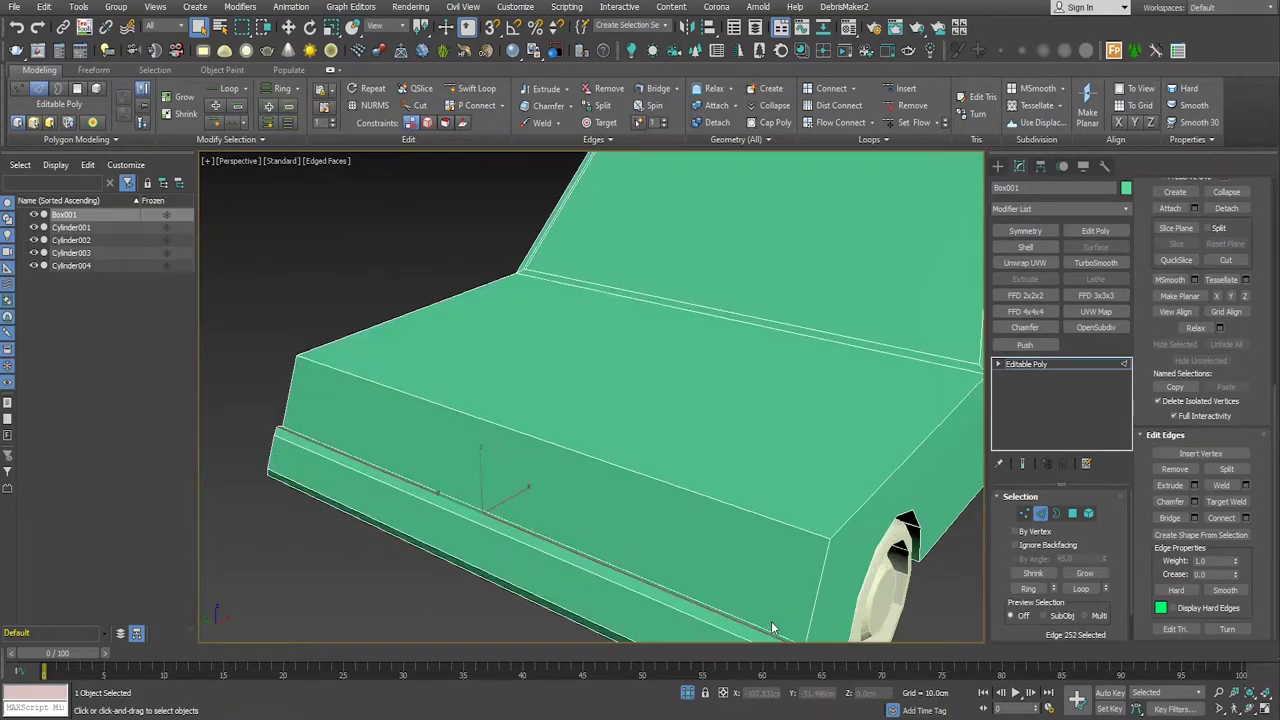
{"action": "left_click", "coordinate": [766, 624]}
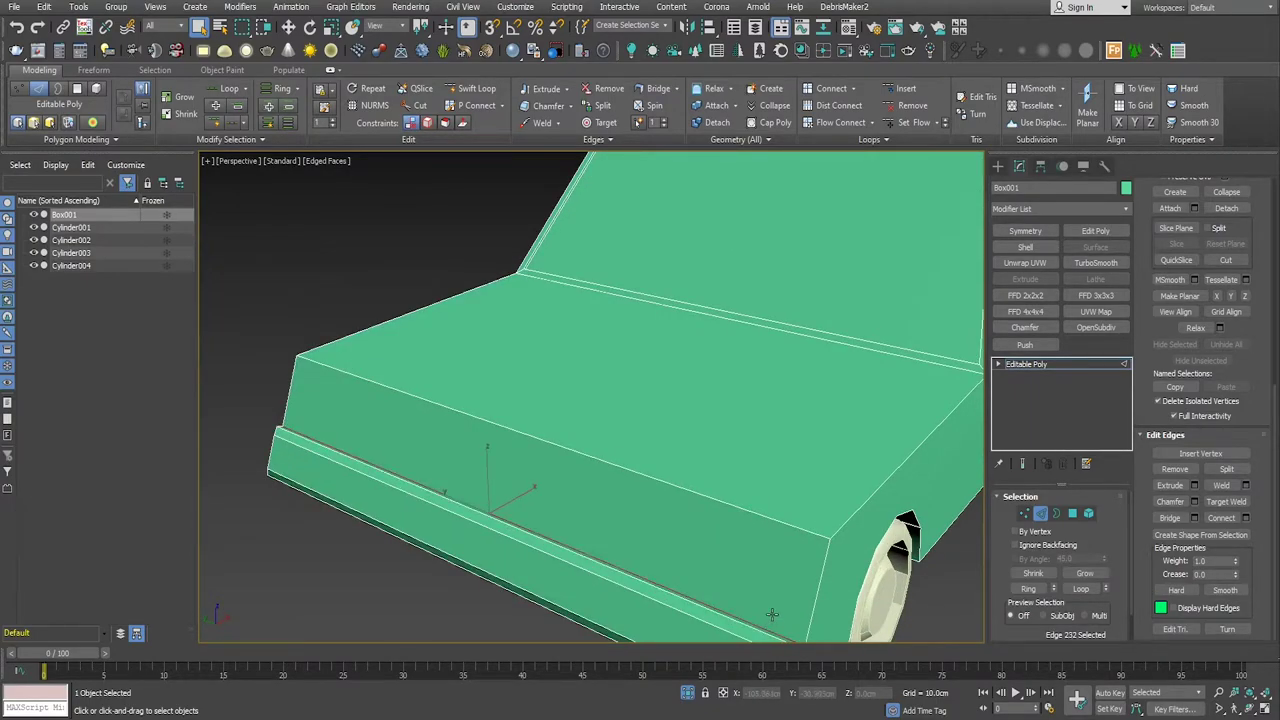
{"action": "left_click", "coordinate": [793, 523], "text": "ctrl"}
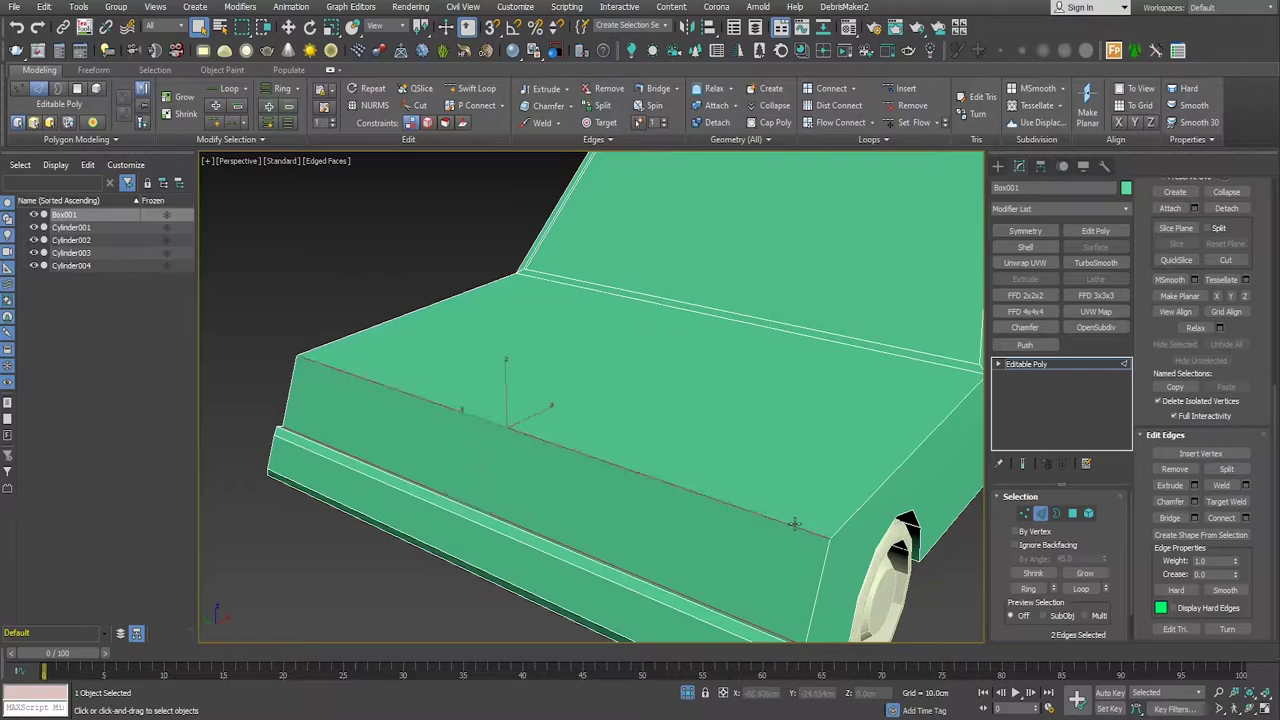
Step: Connect them with 2 vertical edges spread apart near each end of the front
{"action": "left_click", "coordinate": [1245, 517]}
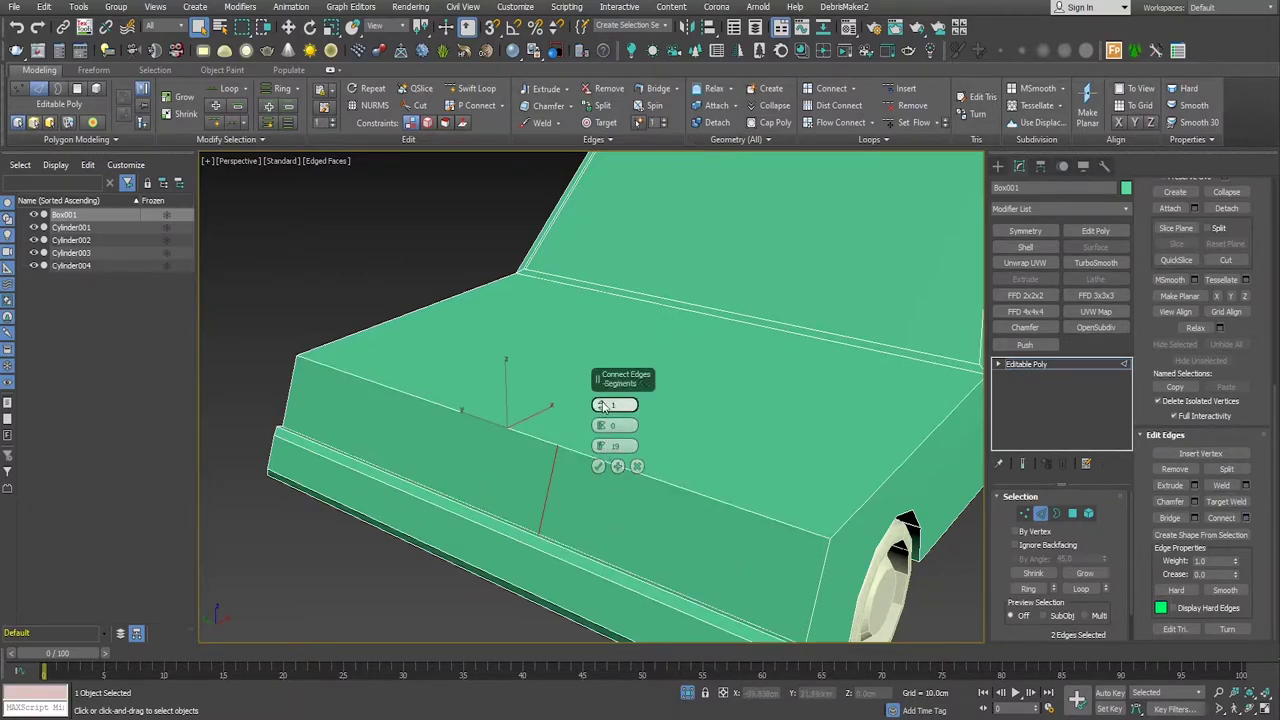
{"action": "mouse_move", "coordinate": [603, 405]}
{"action": "left_mouse_down"}
{"action": "mouse_move", "coordinate": [602, 316]}
{"action": "mouse_move", "coordinate": [606, 332]}
{"action": "left_mouse_up"}
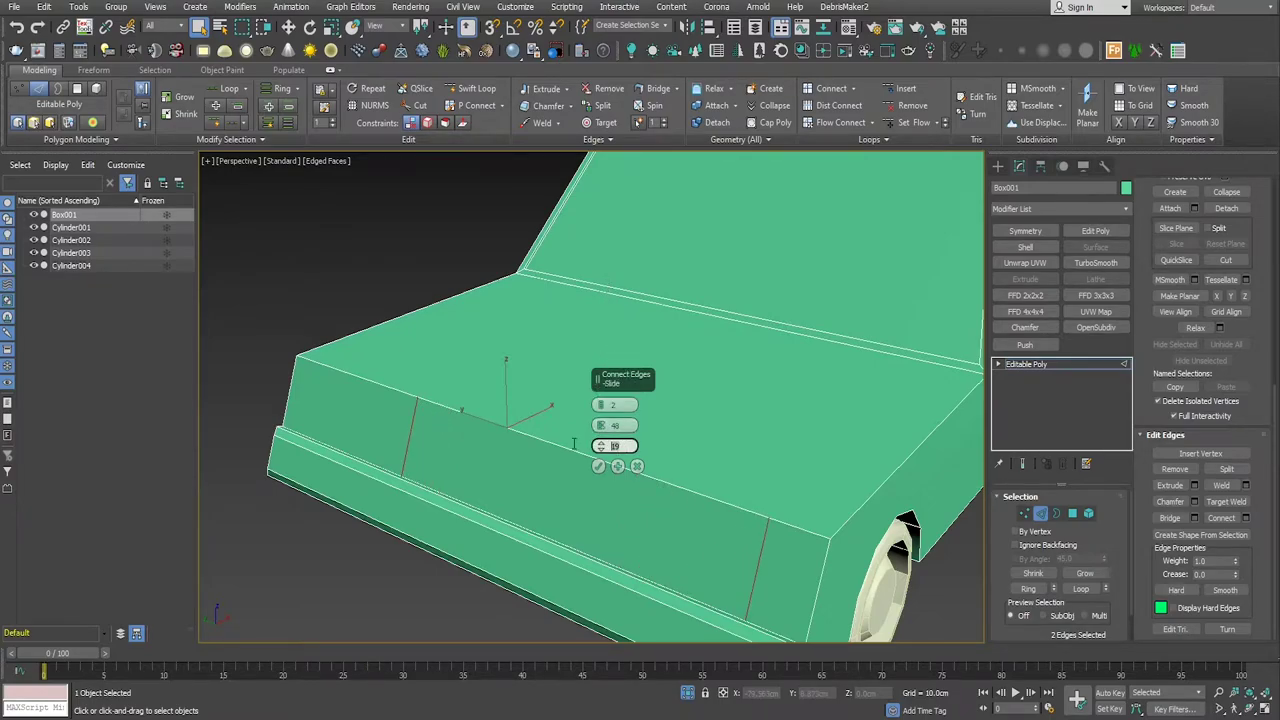
{"action": "left_click_drag", "start_coordinate": [577, 449], "coordinate": [609, 329]}
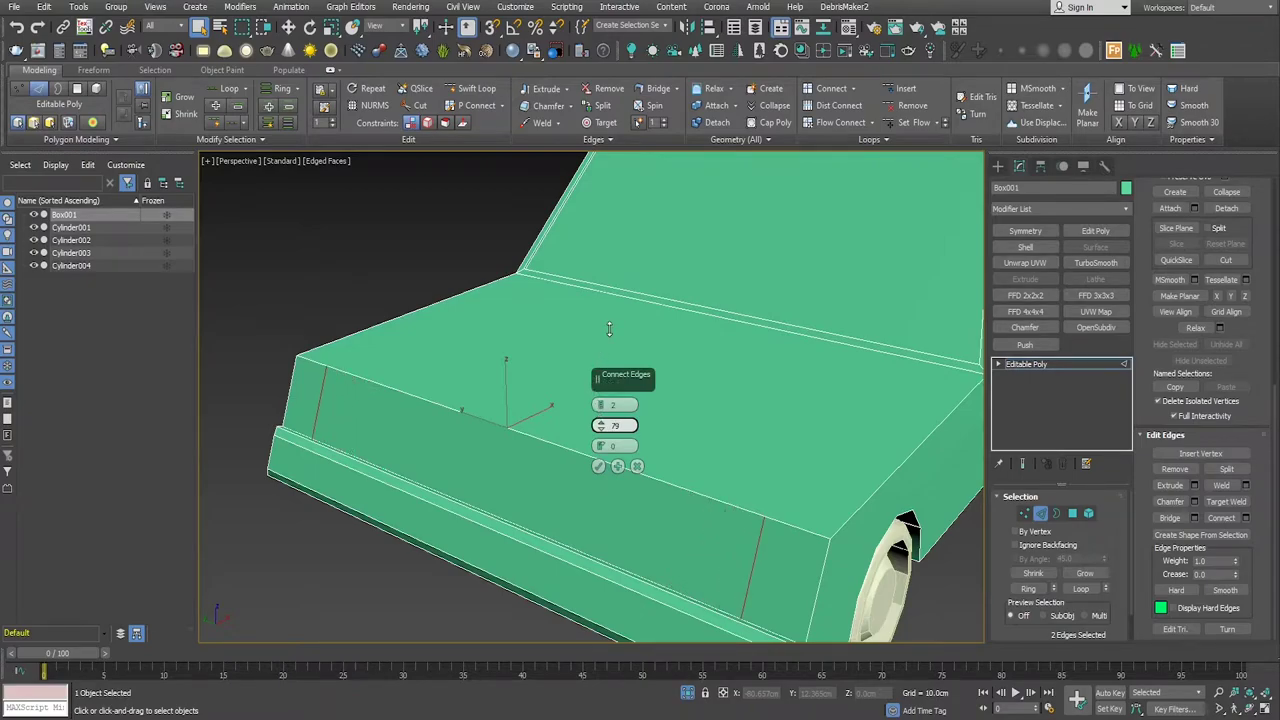
{"action": "left_click_drag", "start_coordinate": [609, 329], "coordinate": [603, 459]}
{"action": "left_click", "coordinate": [599, 467]}
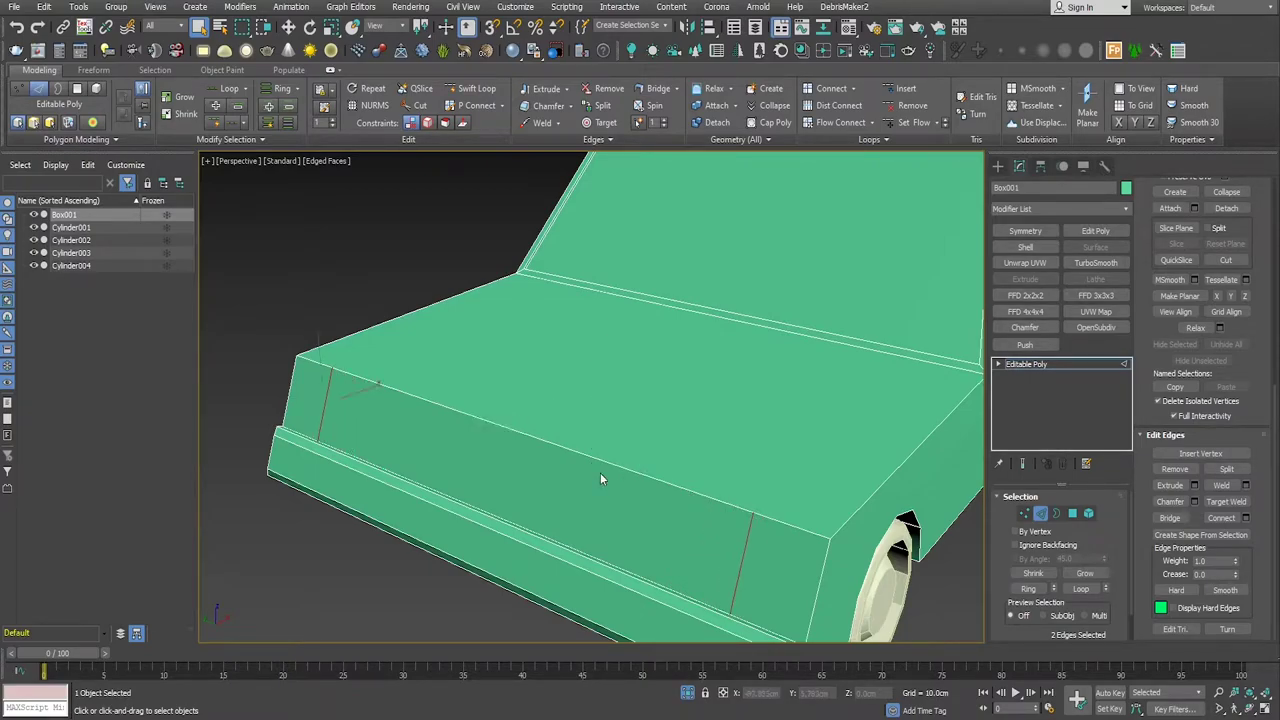
Step: Select the two small end panels of the front and inset them
{"action": "left_click", "coordinate": [1072, 513], "text": "ctrl"}
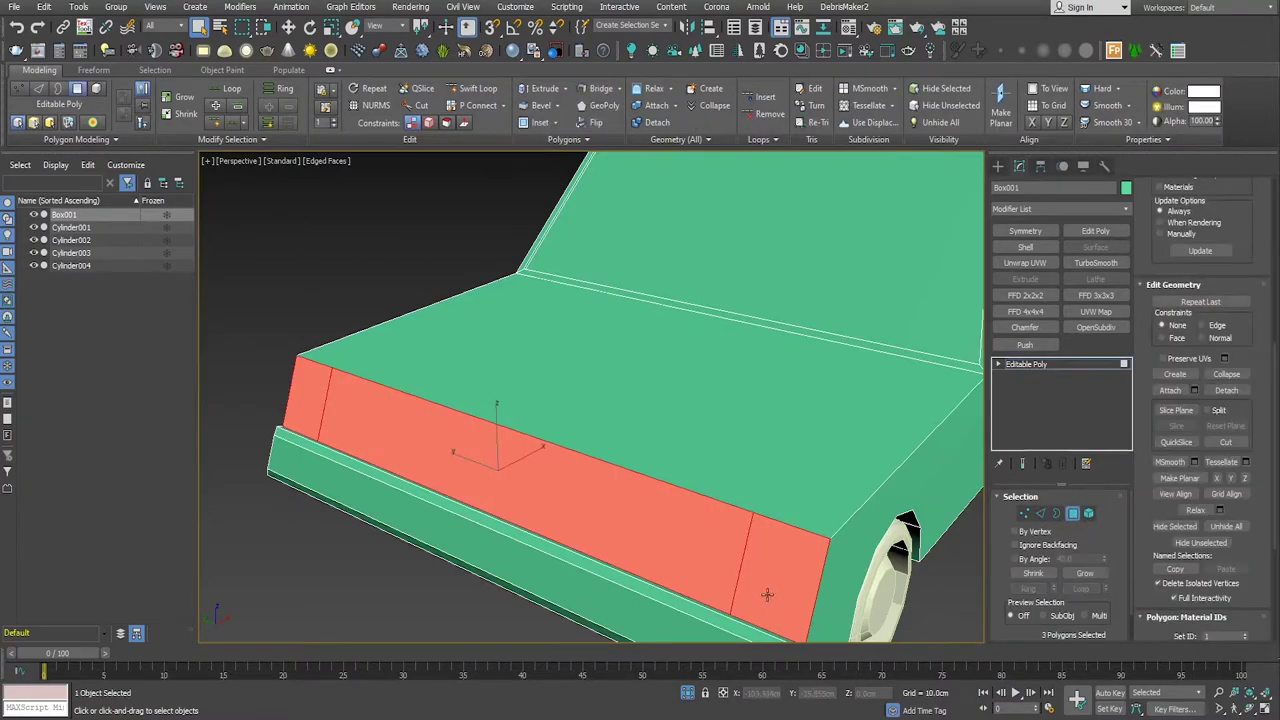
{"action": "left_click", "coordinate": [637, 554], "text": "alt"}
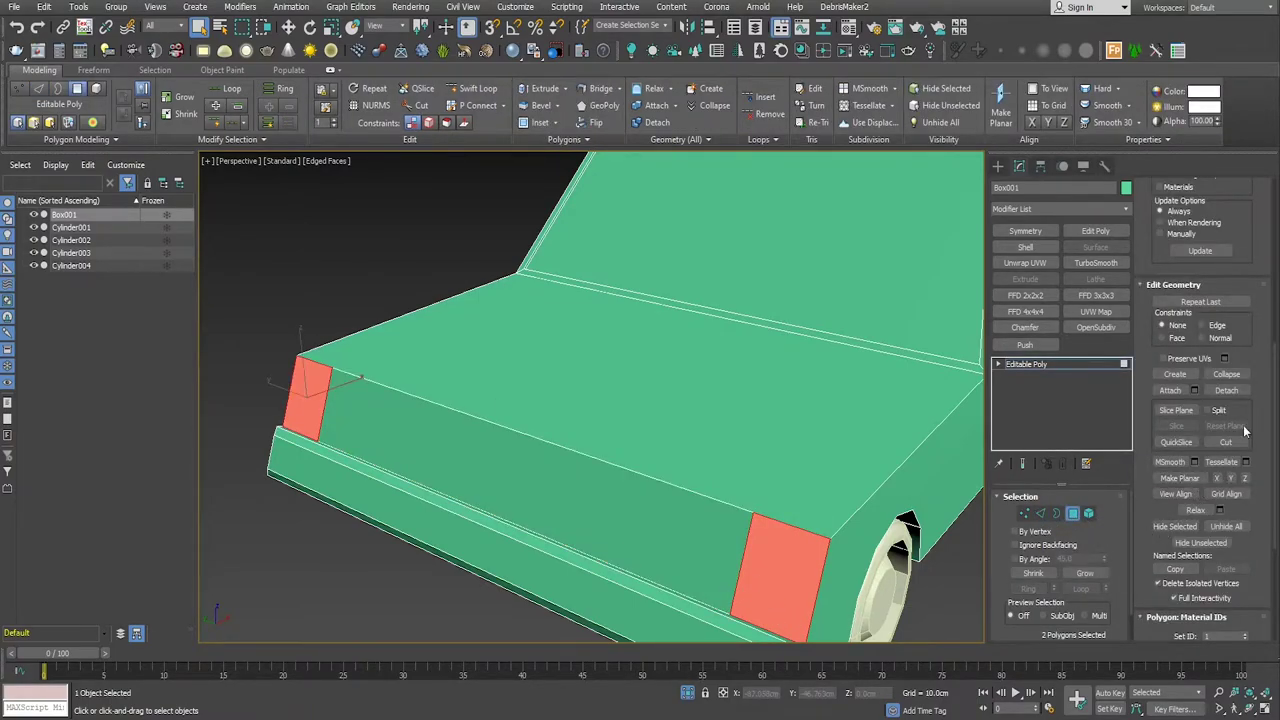
{"action": "scroll", "coordinate": [1245, 435], "scroll_direction": "down", "scroll_amount": 2}
{"action": "scroll", "coordinate": [1246, 470], "scroll_direction": "down", "scroll_amount": 2}
{"action": "scroll", "coordinate": [1247, 520], "scroll_direction": "down", "scroll_amount": 1}
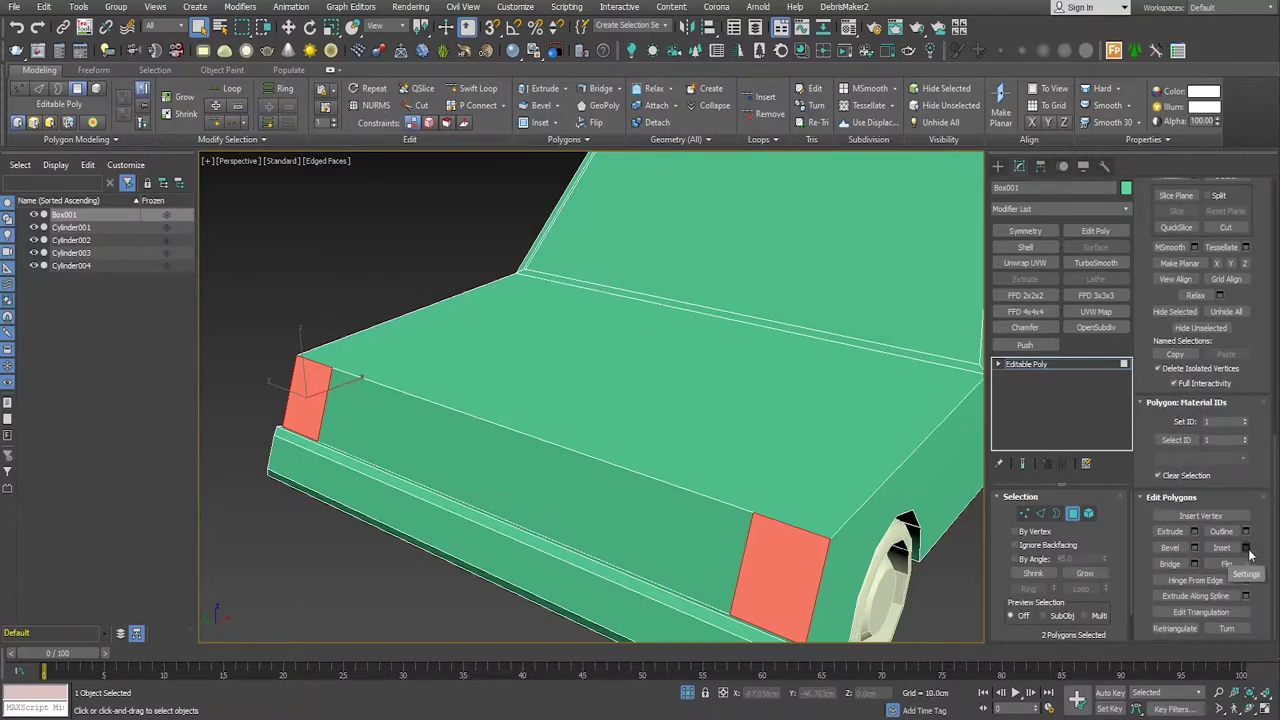
{"action": "left_click", "coordinate": [1246, 548]}
{"action": "left_click", "coordinate": [598, 447]}
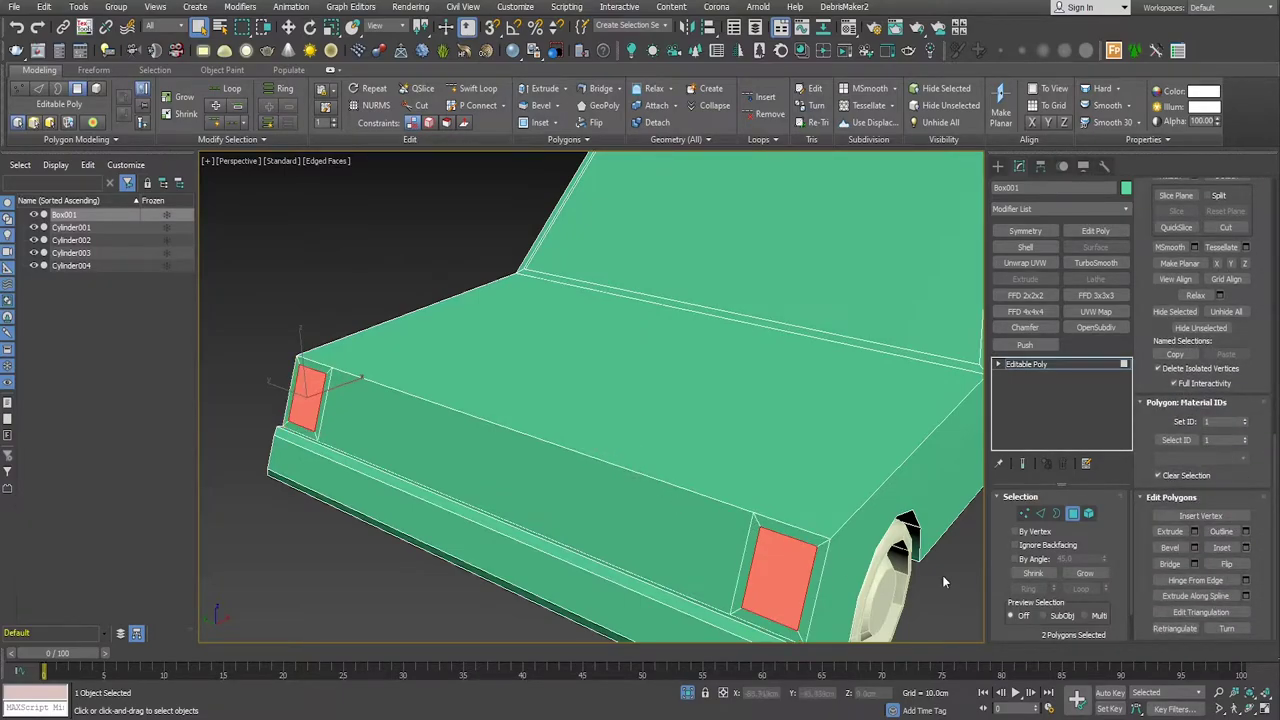
Step: Bevel both inset headlight panels with a small height and -1.0 cm outline
{"action": "left_click", "coordinate": [1195, 548]}
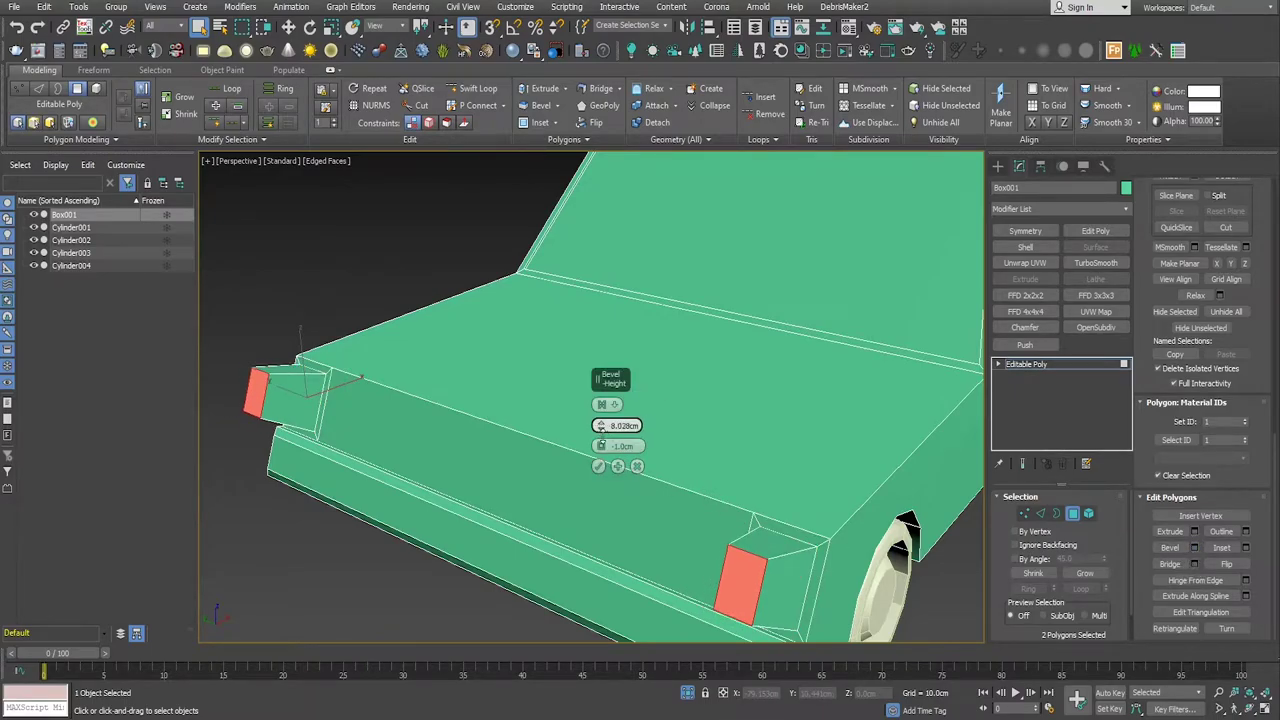
{"action": "left_click_drag", "start_coordinate": [600, 426], "coordinate": [615, 472]}
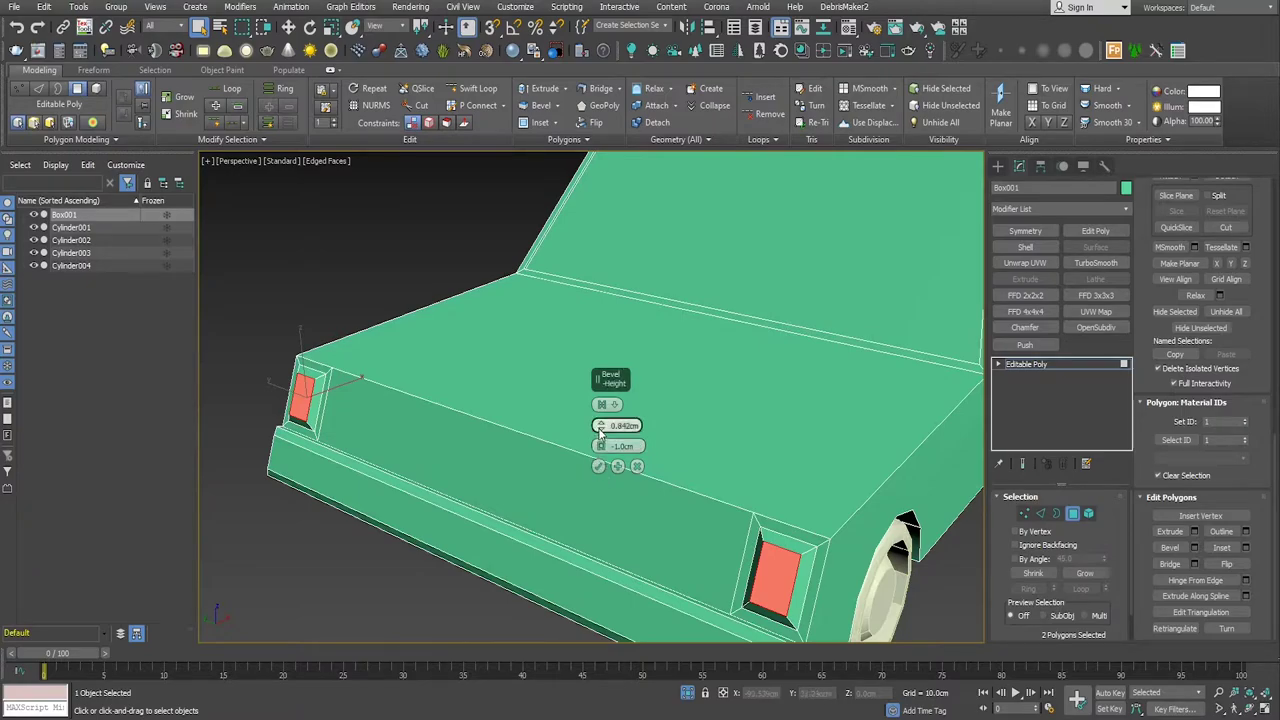
{"action": "mouse_move", "coordinate": [603, 426]}
{"action": "left_mouse_down"}
{"action": "mouse_move", "coordinate": [600, 445]}
{"action": "mouse_move", "coordinate": [600, 428]}
{"action": "left_mouse_up"}
{"action": "left_click", "coordinate": [596, 466]}
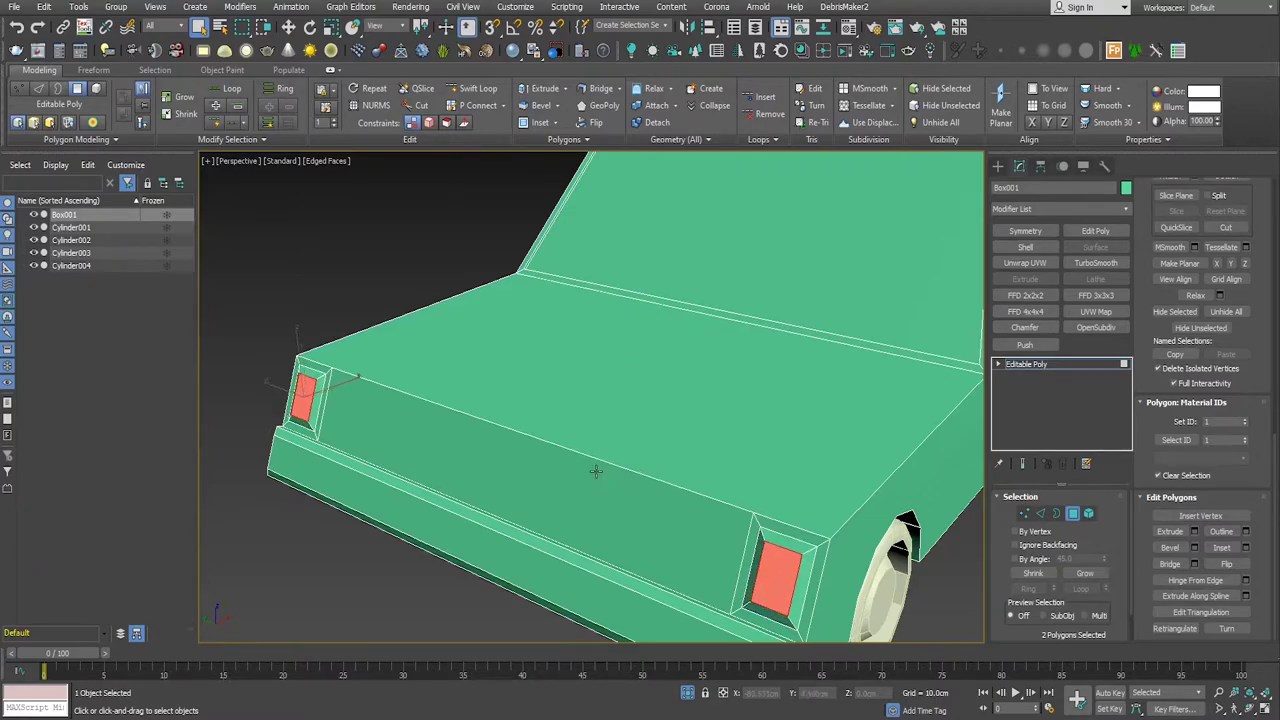
{"action": "mouse_move", "coordinate": [594, 466]}
{"action": "middle_mouse_down", "text": "alt"}
{"action": "mouse_move", "coordinate": [677, 503]}
{"action": "mouse_move", "coordinate": [657, 489]}
{"action": "mouse_move", "coordinate": [710, 483]}
{"action": "mouse_move", "coordinate": [686, 514]}
{"action": "mouse_move", "coordinate": [757, 520]}
{"action": "middle_mouse_up", "text": "alt"}
{"action": "left_click", "coordinate": [680, 504]}
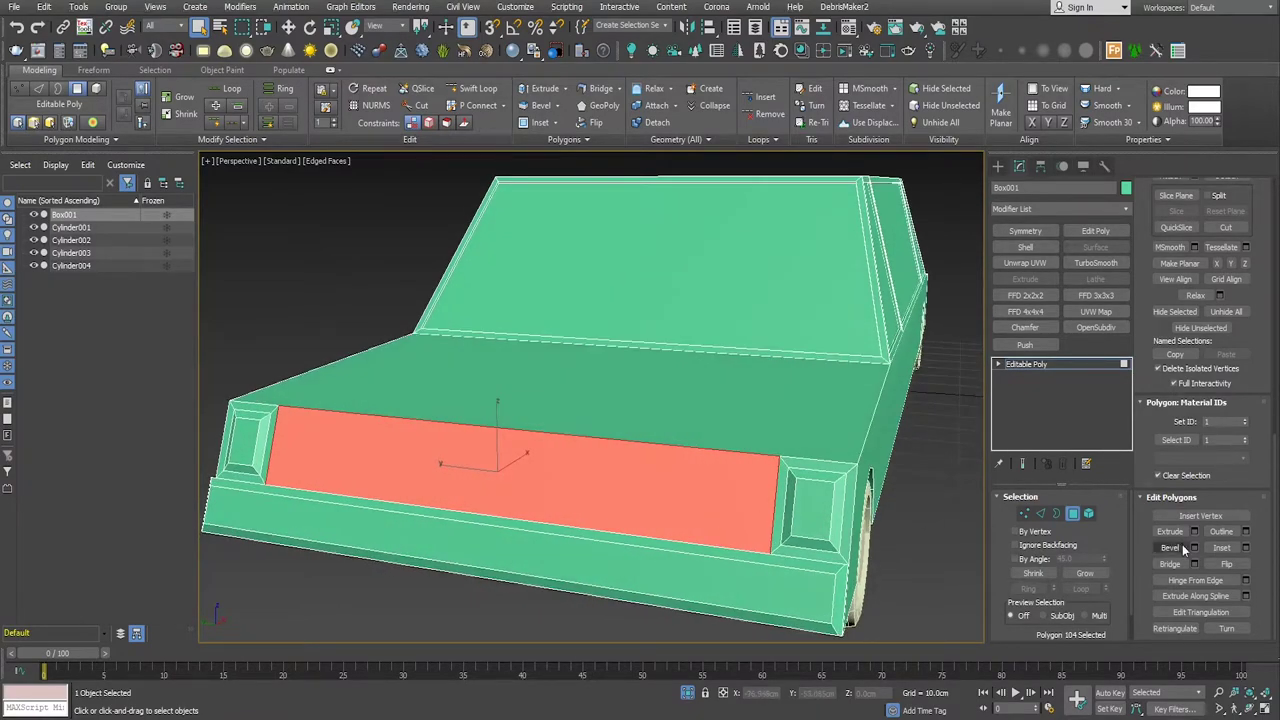
Step: Connect the middle panel's two side edges with three horizontal edges, spacing 75
{"action": "left_click", "coordinate": [1040, 513], "text": "ctrl"}
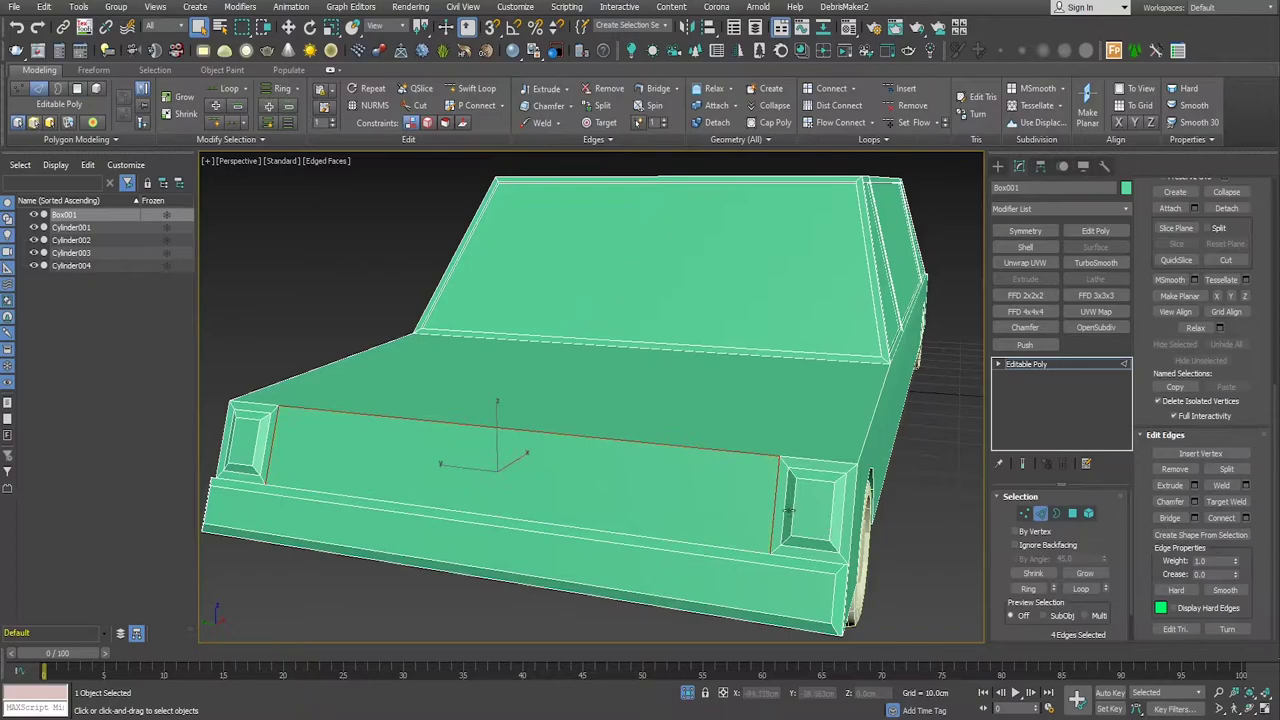
{"action": "middle_click_drag", "start_coordinate": [693, 495], "coordinate": [703, 528], "text": "alt"}
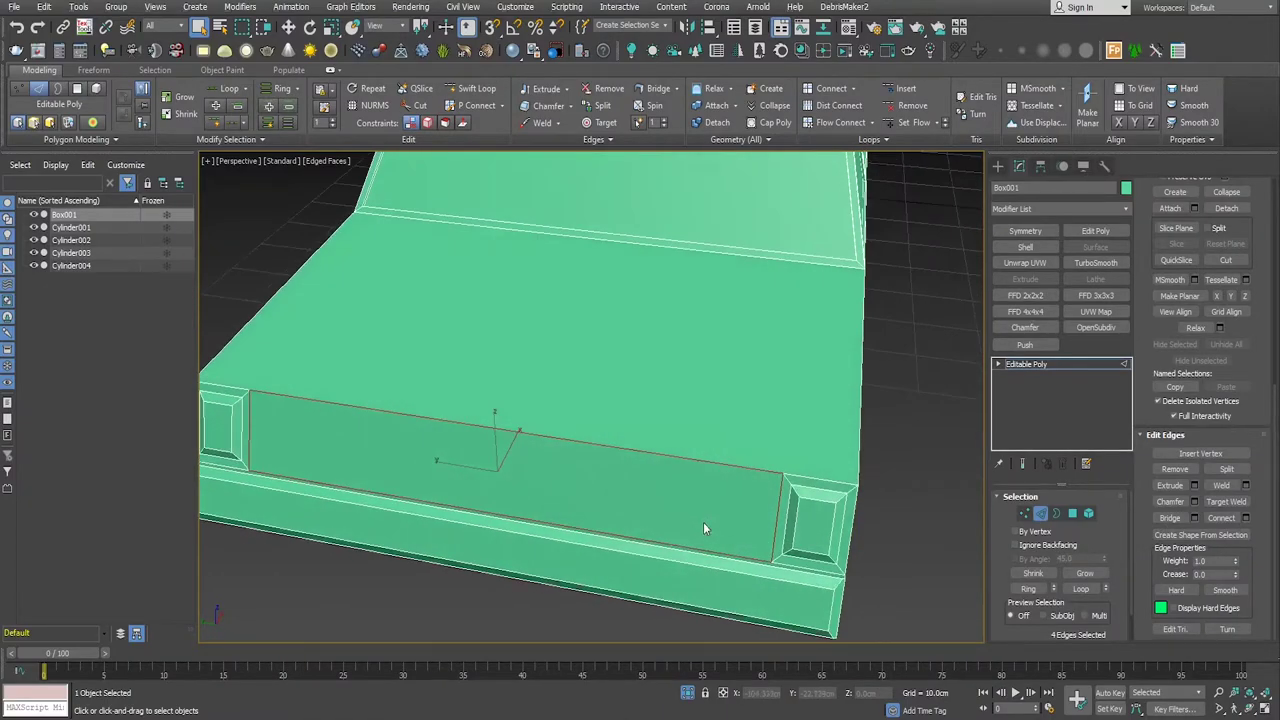
{"action": "left_click", "coordinate": [776, 513]}
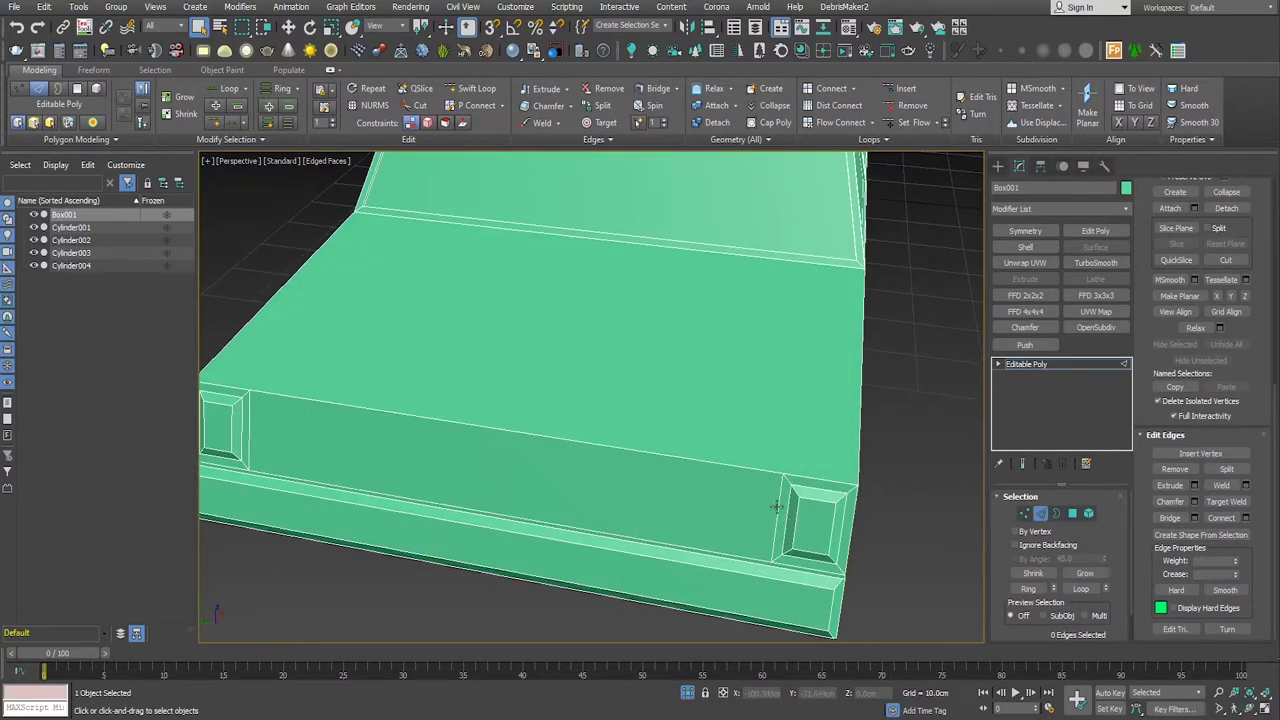
{"action": "left_click", "coordinate": [250, 416], "text": "ctrl"}
{"action": "left_click", "coordinate": [1245, 518]}
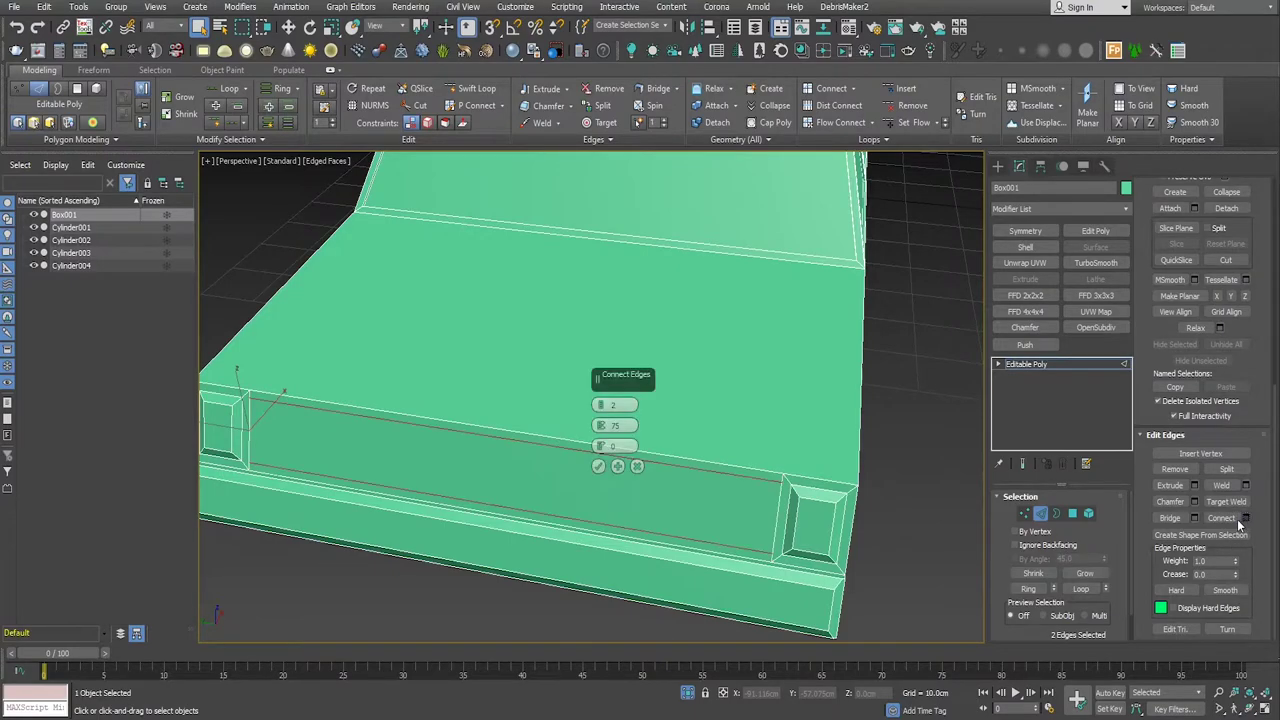
{"action": "left_click", "coordinate": [615, 425]}
{"action": "type", "text": "75"}
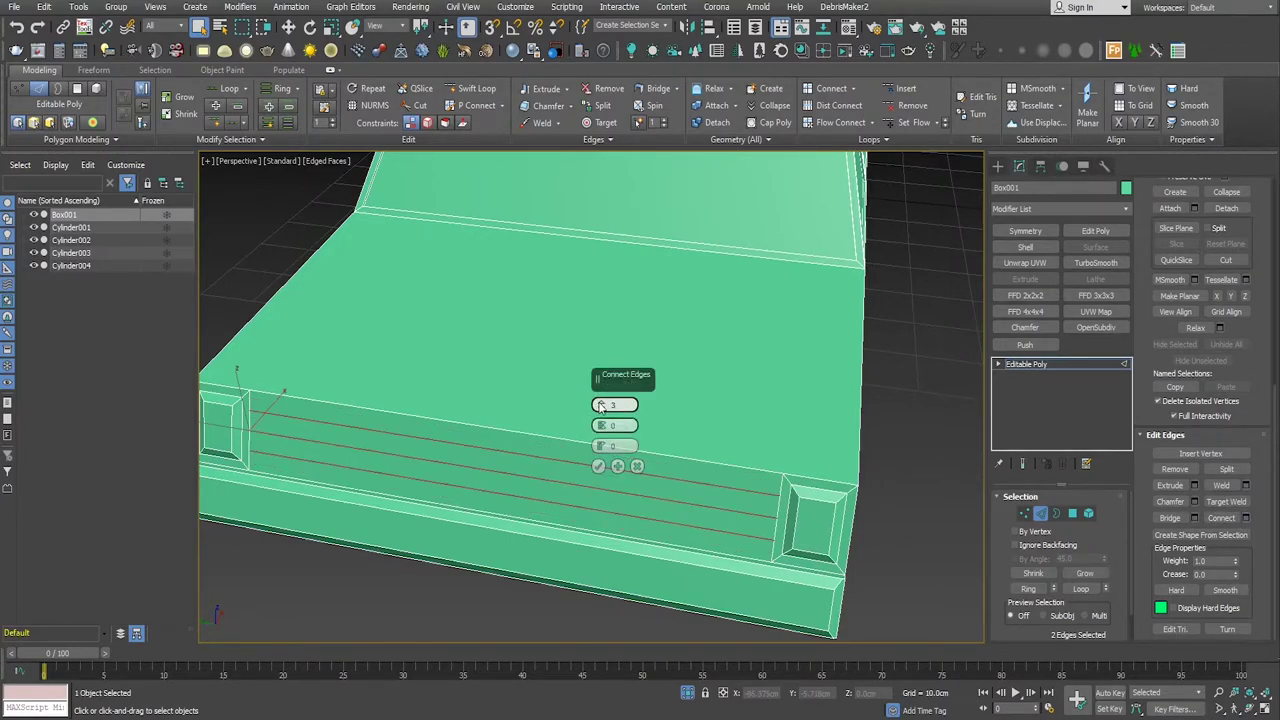
{"action": "left_click", "coordinate": [598, 466]}
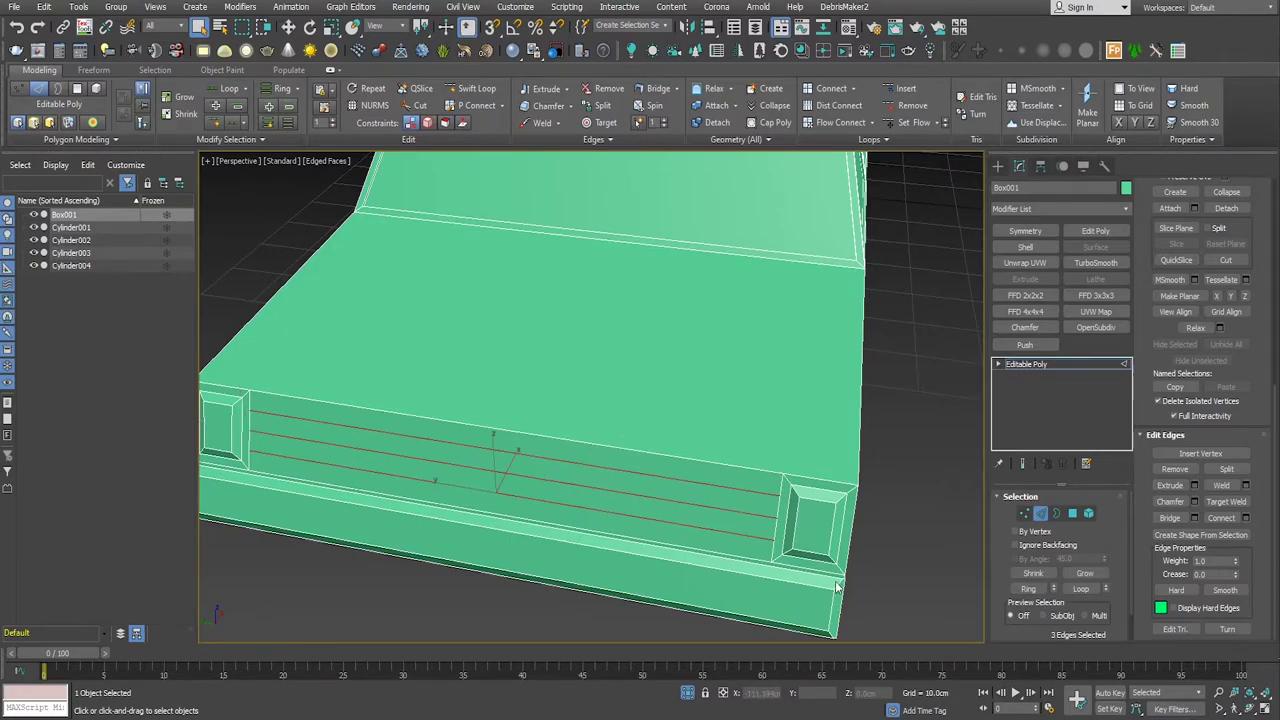
Step: Select two alternating strips of the middle panel as grille slats
{"action": "left_click", "coordinate": [1072, 513], "text": "ctrl"}
{"action": "left_click", "coordinate": [690, 491]}
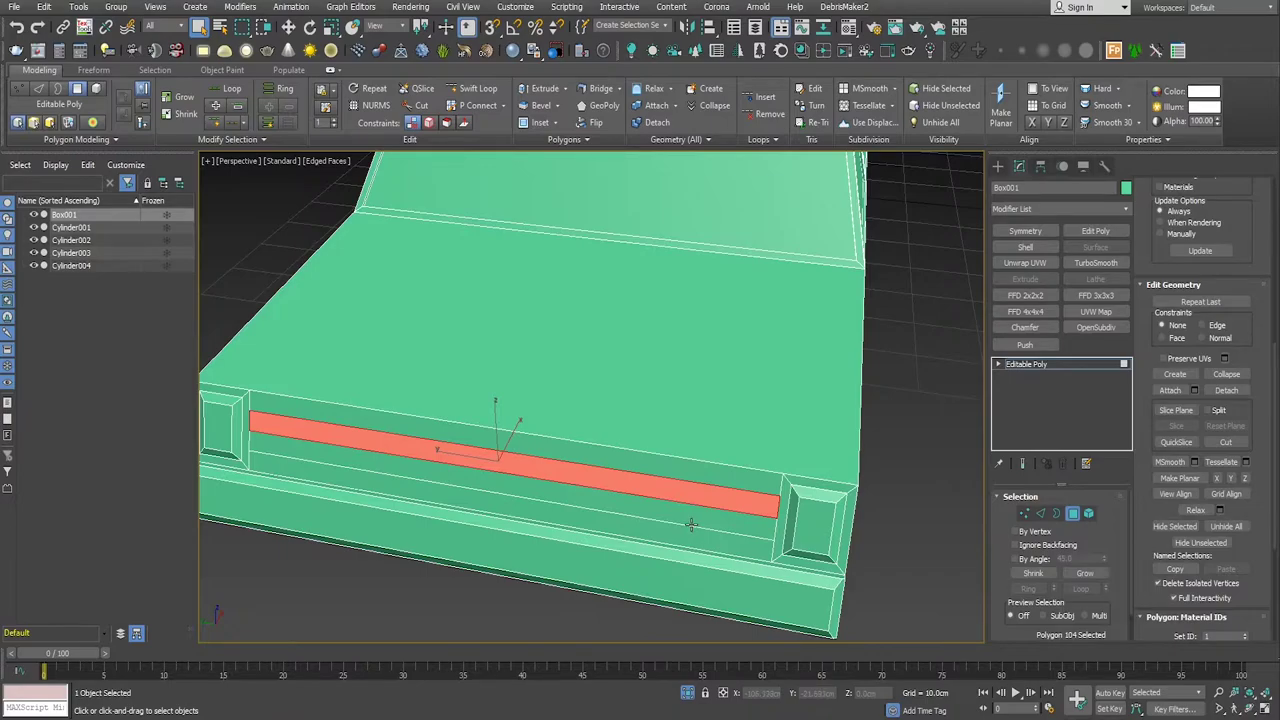
{"action": "left_click", "coordinate": [685, 516], "text": "ctrl"}
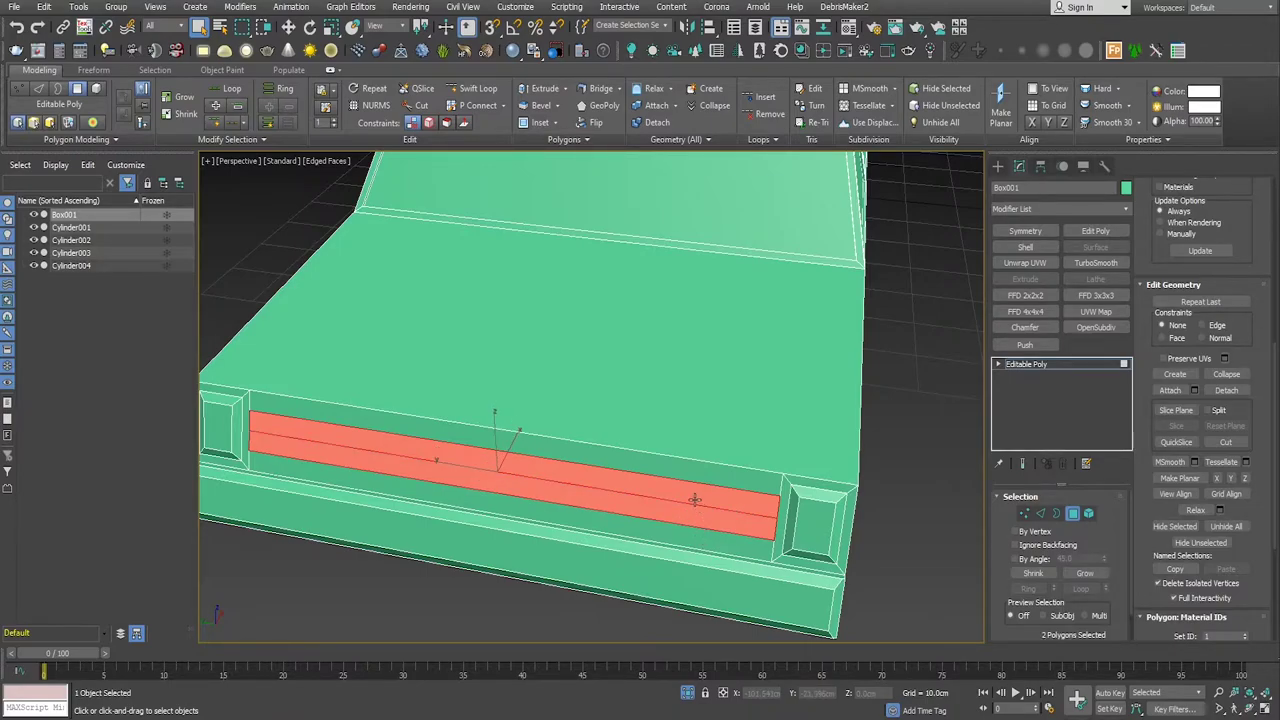
{"action": "left_click", "coordinate": [697, 474]}
{"action": "left_click", "coordinate": [702, 519], "text": "ctrl"}
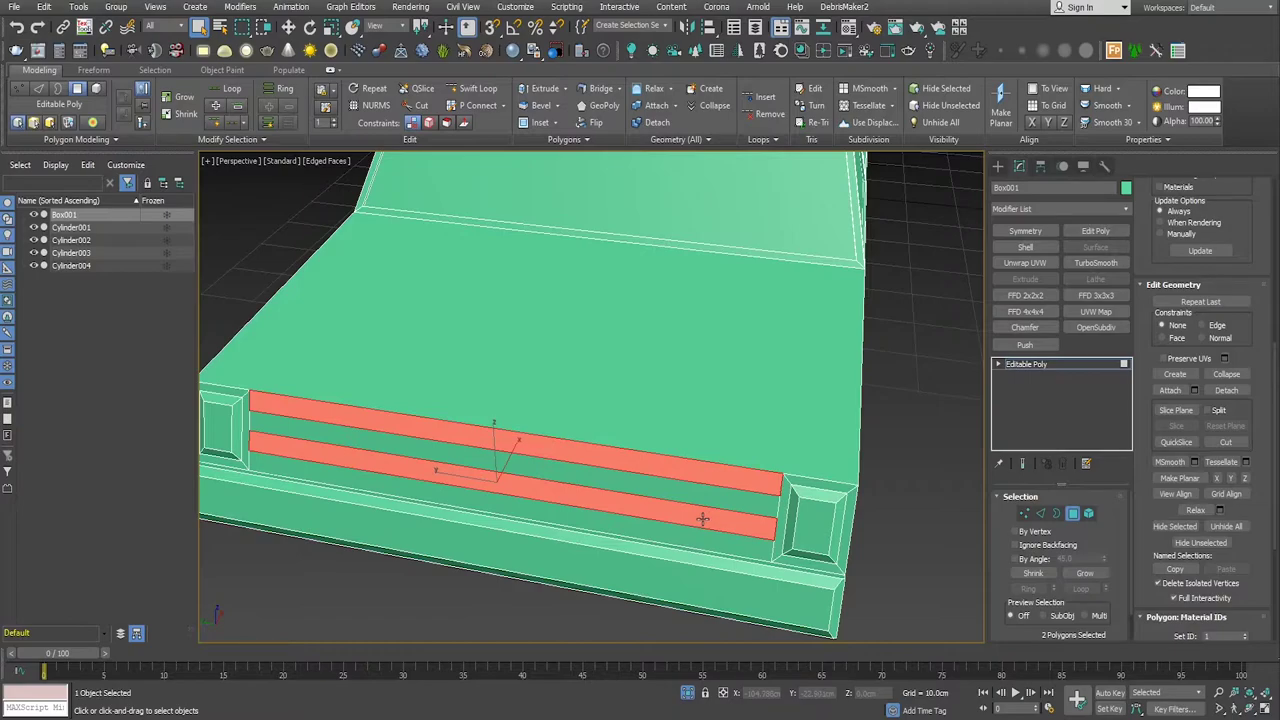
Step: Select the two grille strip polygons on the car's front panel
{"action": "left_click", "coordinate": [700, 493], "text": "ctrl"}
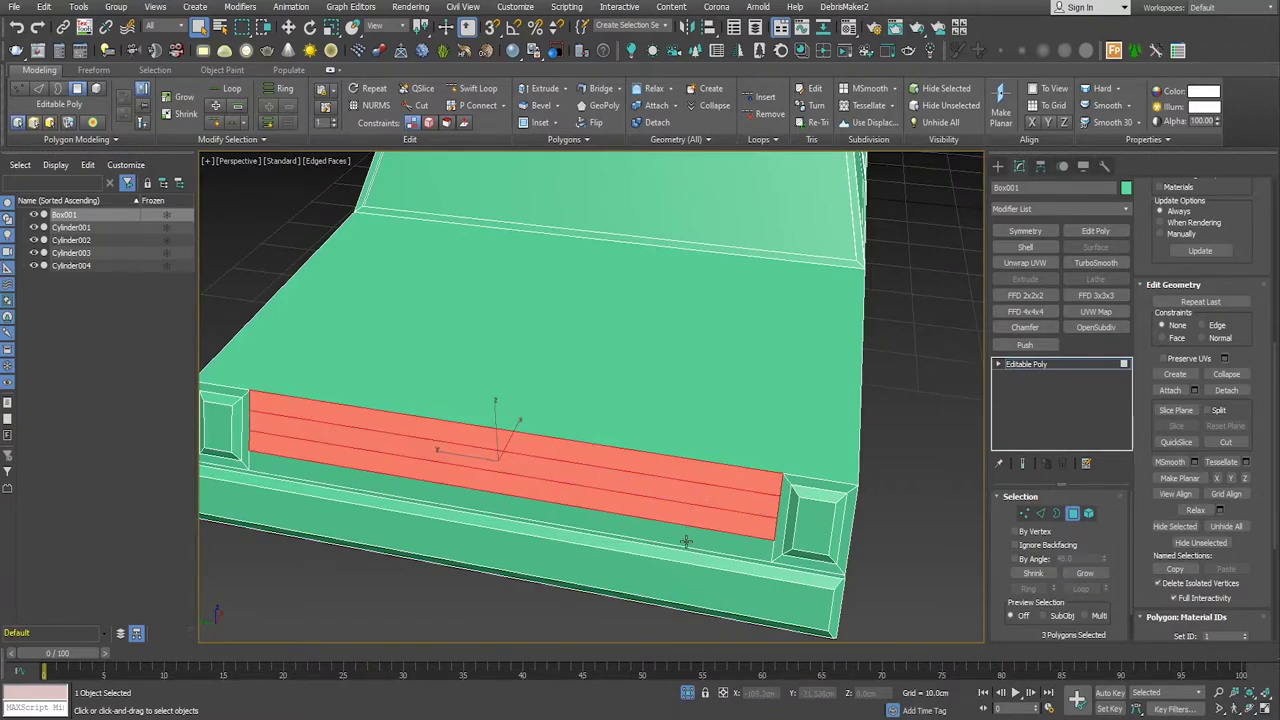
{"action": "left_click", "coordinate": [688, 540], "text": "ctrl"}
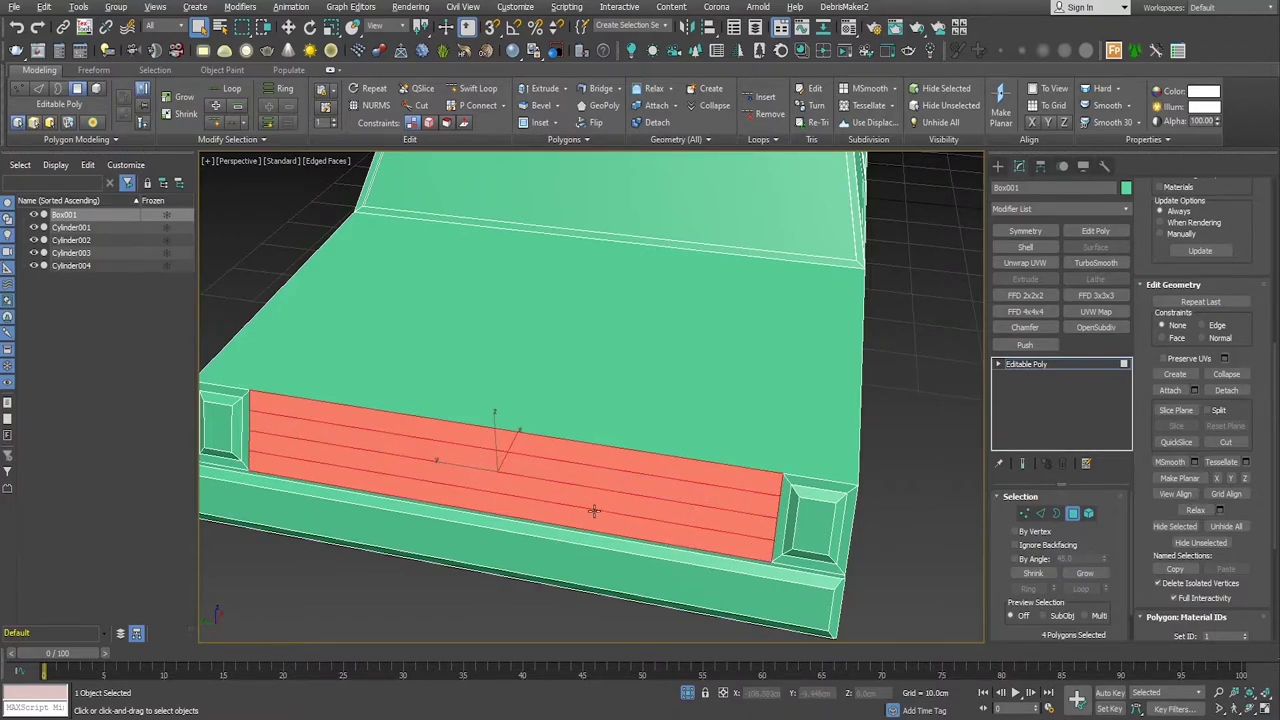
{"action": "mouse_move", "coordinate": [591, 514]}
{"action": "middle_mouse_down", "text": "alt"}
{"action": "mouse_move", "coordinate": [540, 492]}
{"action": "mouse_move", "coordinate": [571, 458]}
{"action": "middle_mouse_up", "text": "alt"}
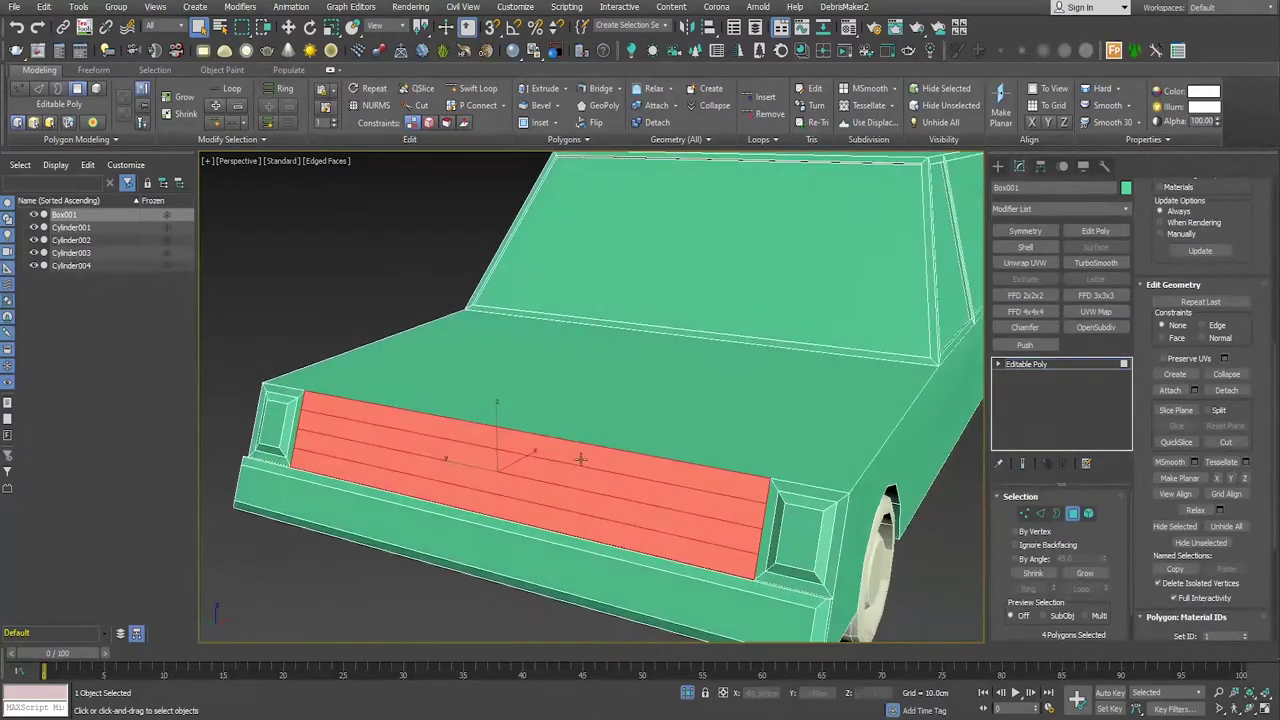
{"action": "left_click", "coordinate": [581, 457]}
{"action": "left_click", "coordinate": [577, 474]}
{"action": "middle_click_drag", "start_coordinate": [575, 548], "coordinate": [608, 552], "text": "alt"}
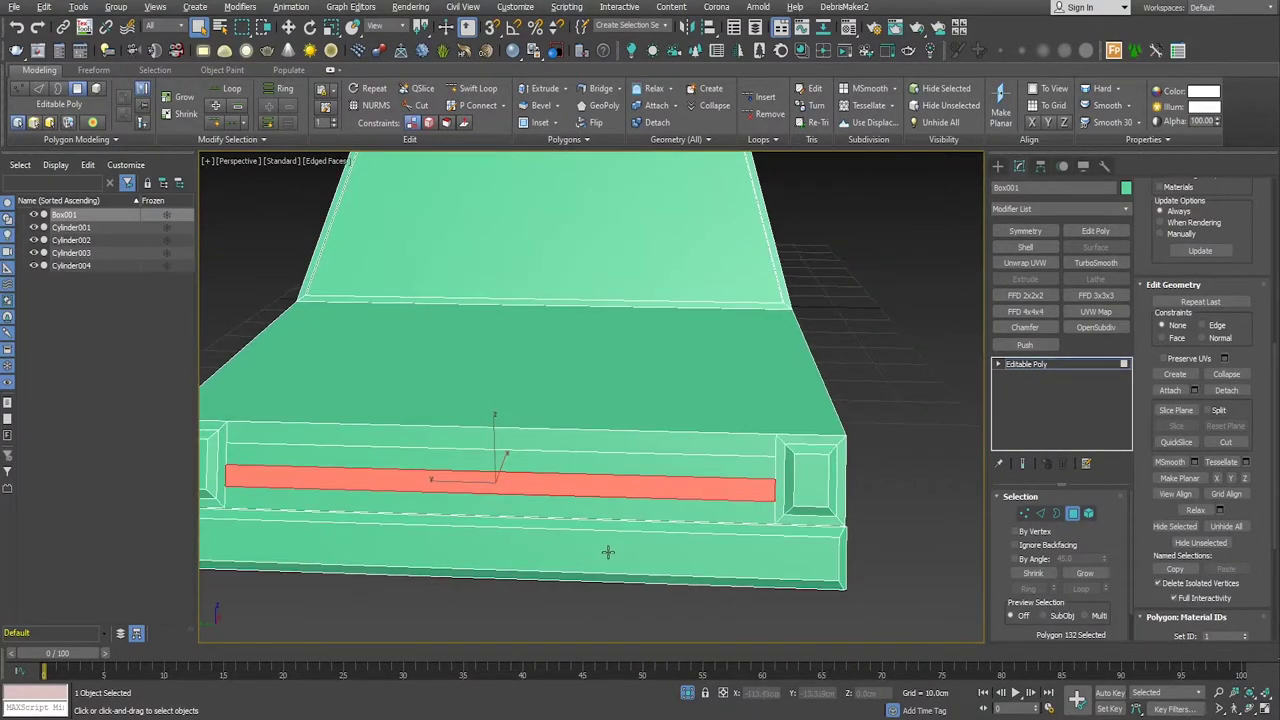
{"action": "left_click", "coordinate": [633, 465], "text": "ctrl"}
{"action": "middle_click_drag", "start_coordinate": [649, 506], "coordinate": [600, 491], "text": "alt"}
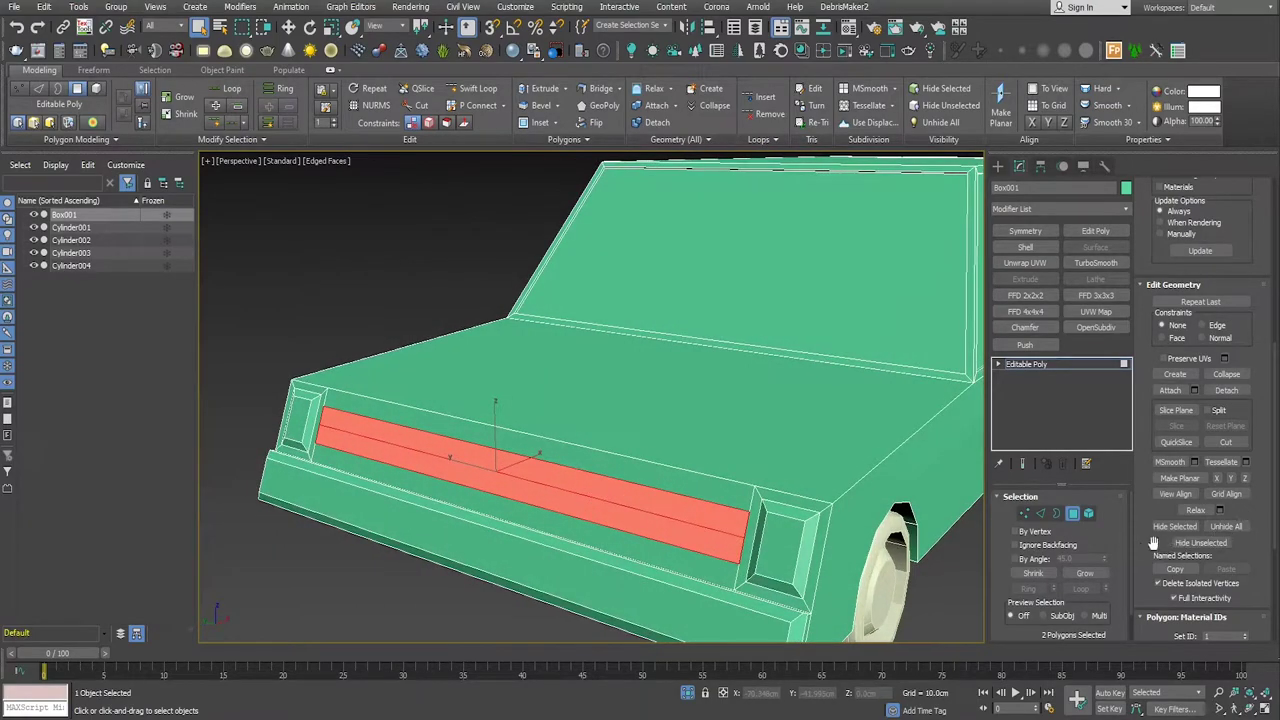
{"action": "scroll", "coordinate": [1200, 545], "scroll_direction": "down", "scroll_amount": 5}
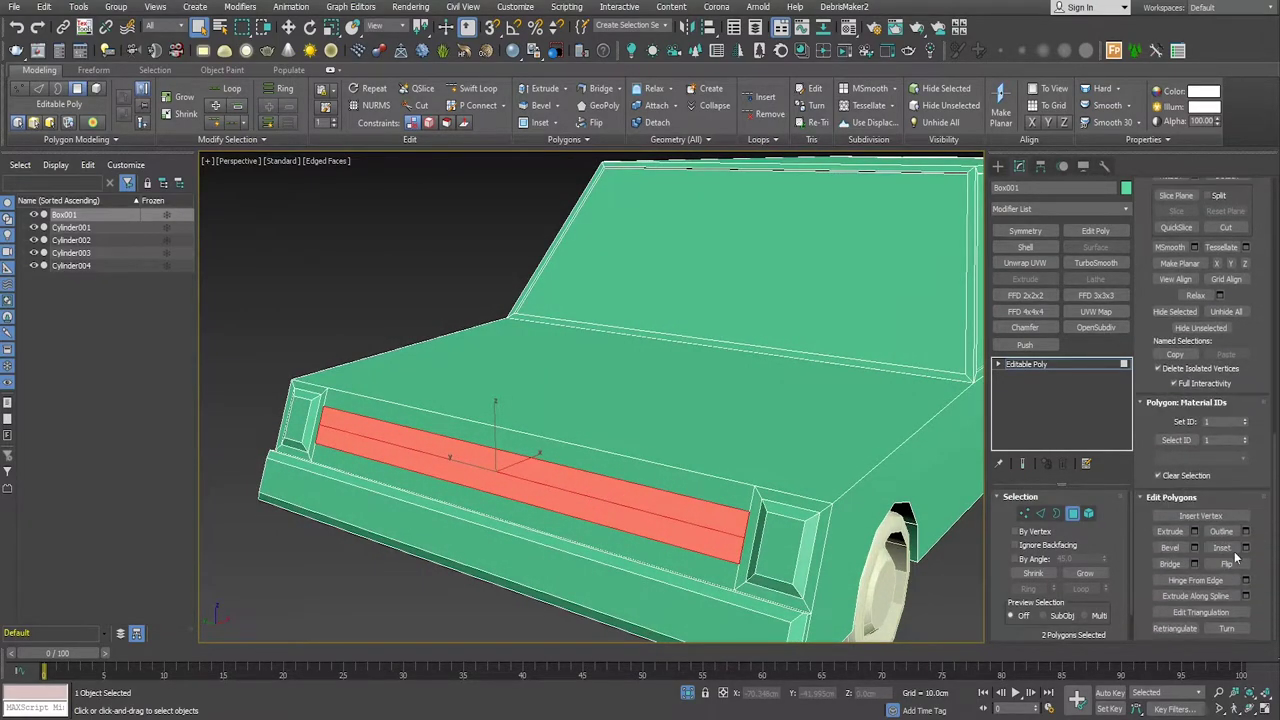
Step: Inset the two grille strips by about 0.436cm
{"action": "left_click", "coordinate": [1245, 547]}
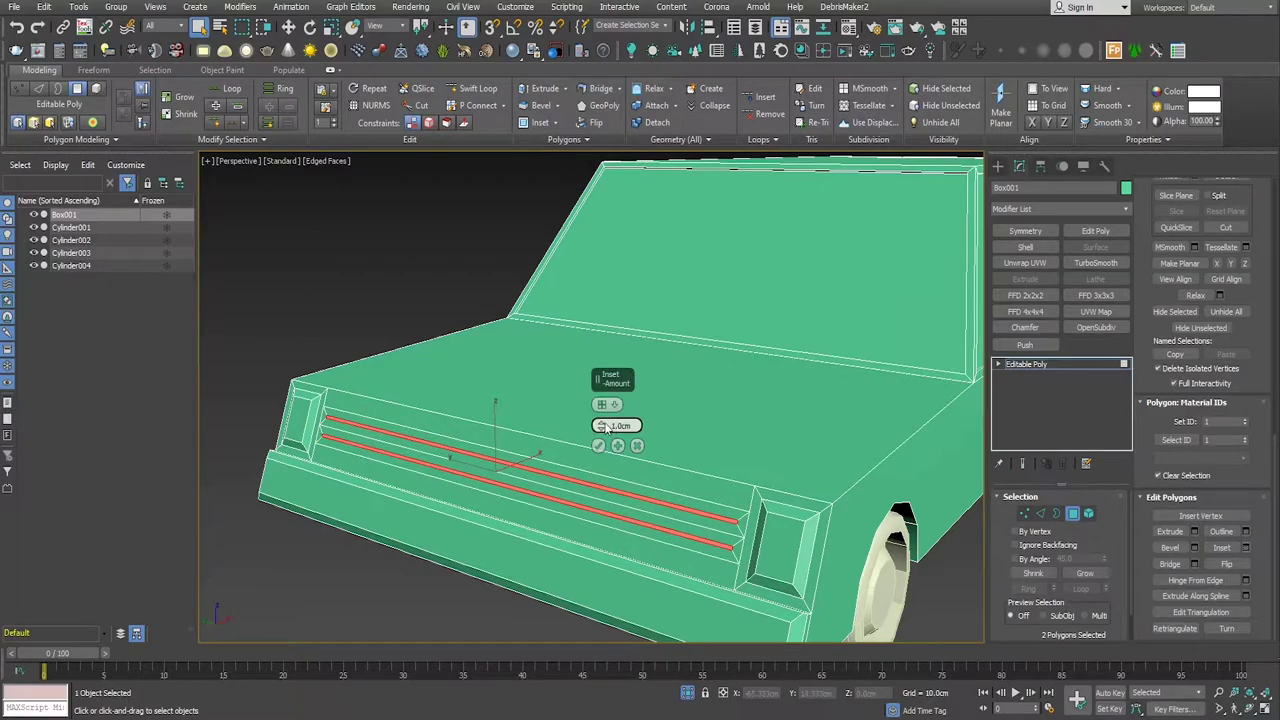
{"action": "left_click_drag", "start_coordinate": [605, 426], "coordinate": [602, 421]}
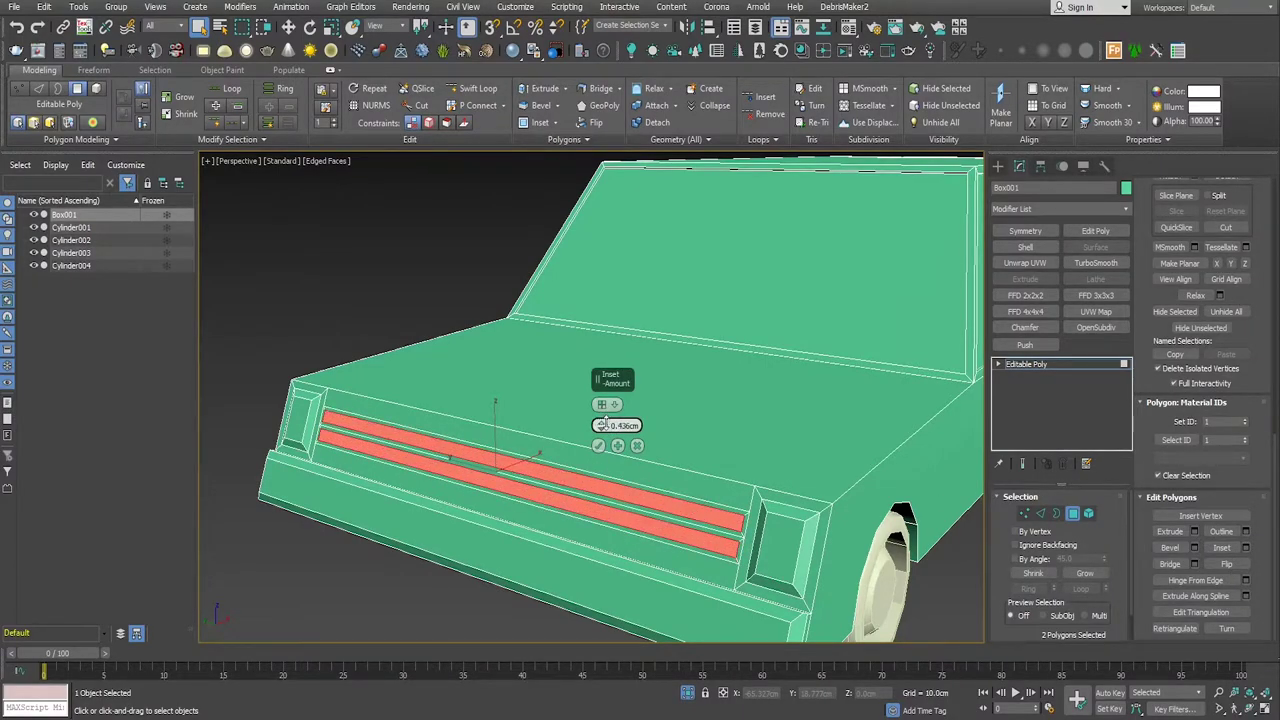
{"action": "left_click", "coordinate": [598, 445]}
{"action": "middle_click_drag", "start_coordinate": [598, 447], "coordinate": [669, 471], "text": "alt"}
Step: Extrude the inset strips by -1.387cm to recess them into the body
{"action": "left_click", "coordinate": [1194, 531]}
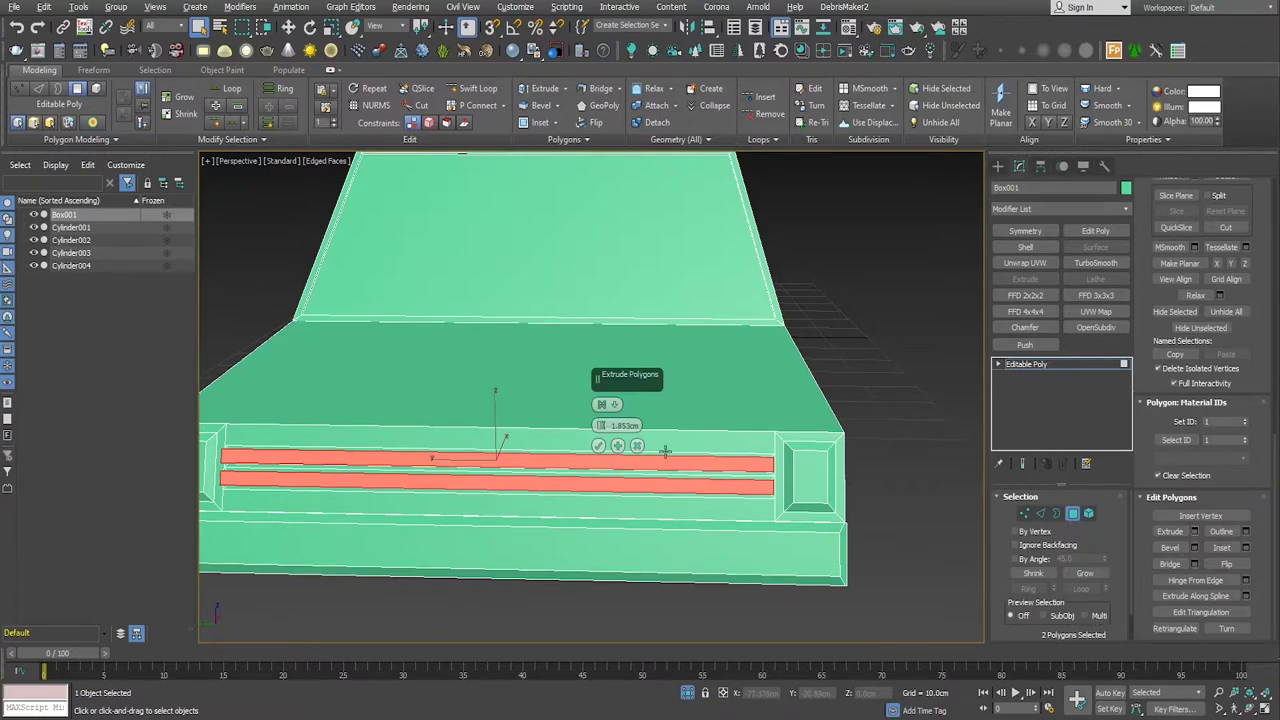
{"action": "middle_click_drag", "start_coordinate": [665, 452], "coordinate": [663, 433], "text": "alt"}
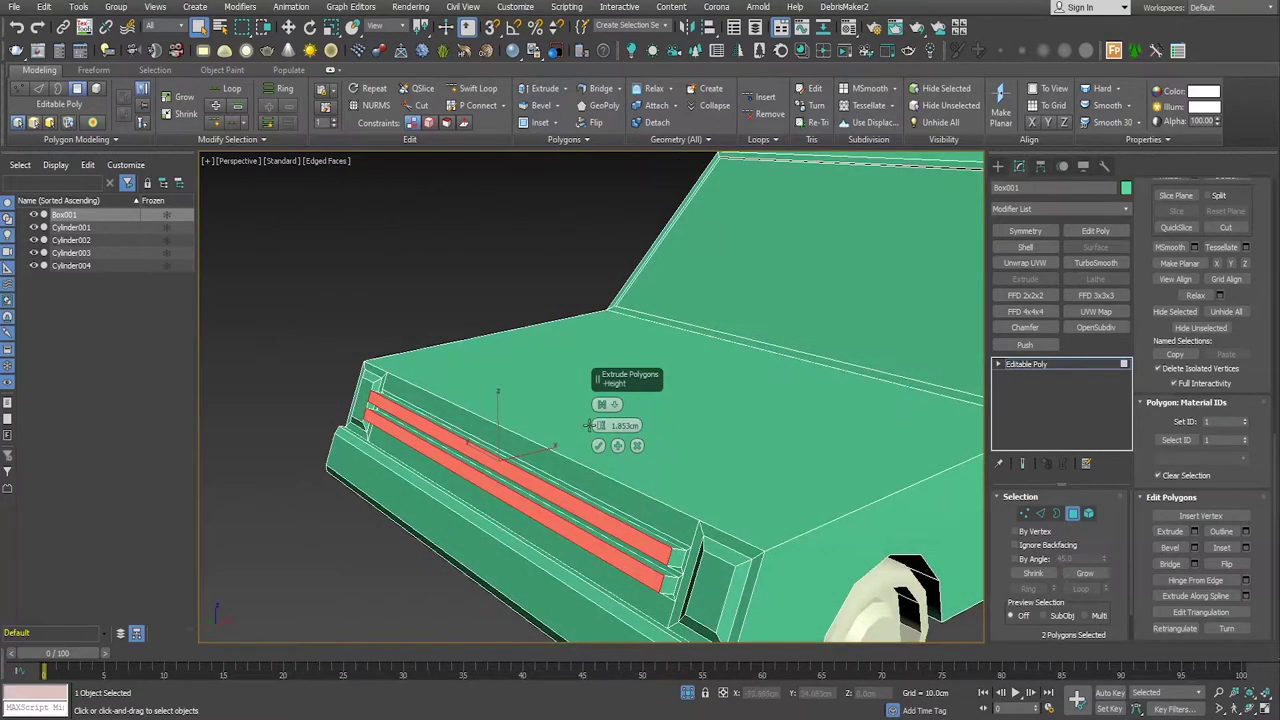
{"action": "left_click_drag", "start_coordinate": [600, 425], "coordinate": [601, 445]}
{"action": "left_click", "coordinate": [598, 445]}
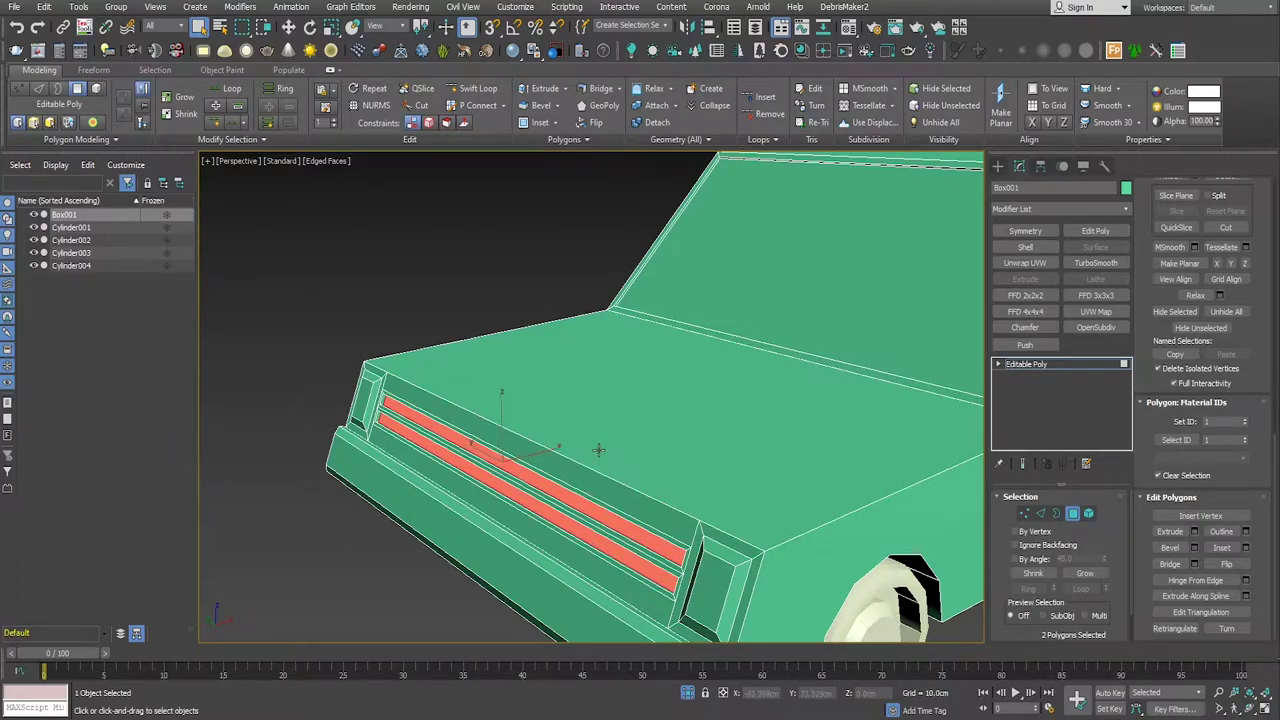
{"action": "scroll", "coordinate": [600, 445], "scroll_direction": "down", "scroll_amount": 10}
{"action": "mouse_move", "coordinate": [600, 445]}
{"action": "middle_mouse_down", "text": "alt"}
{"action": "mouse_move", "coordinate": [694, 452]}
{"action": "mouse_move", "coordinate": [661, 474]}
{"action": "mouse_move", "coordinate": [714, 451]}
{"action": "mouse_move", "coordinate": [809, 449]}
{"action": "mouse_move", "coordinate": [781, 452]}
{"action": "middle_mouse_up", "text": "alt"}
{"action": "scroll", "coordinate": [661, 474], "scroll_direction": "up", "scroll_amount": 5}
{"action": "scroll", "coordinate": [661, 474], "scroll_direction": "up", "scroll_amount": 3}
{"action": "scroll", "coordinate": [781, 452], "scroll_direction": "up", "scroll_amount": 4}
{"action": "scroll", "coordinate": [781, 452], "scroll_direction": "up", "scroll_amount": 3}
{"action": "scroll", "coordinate": [674, 443], "scroll_direction": "down", "scroll_amount": 6}
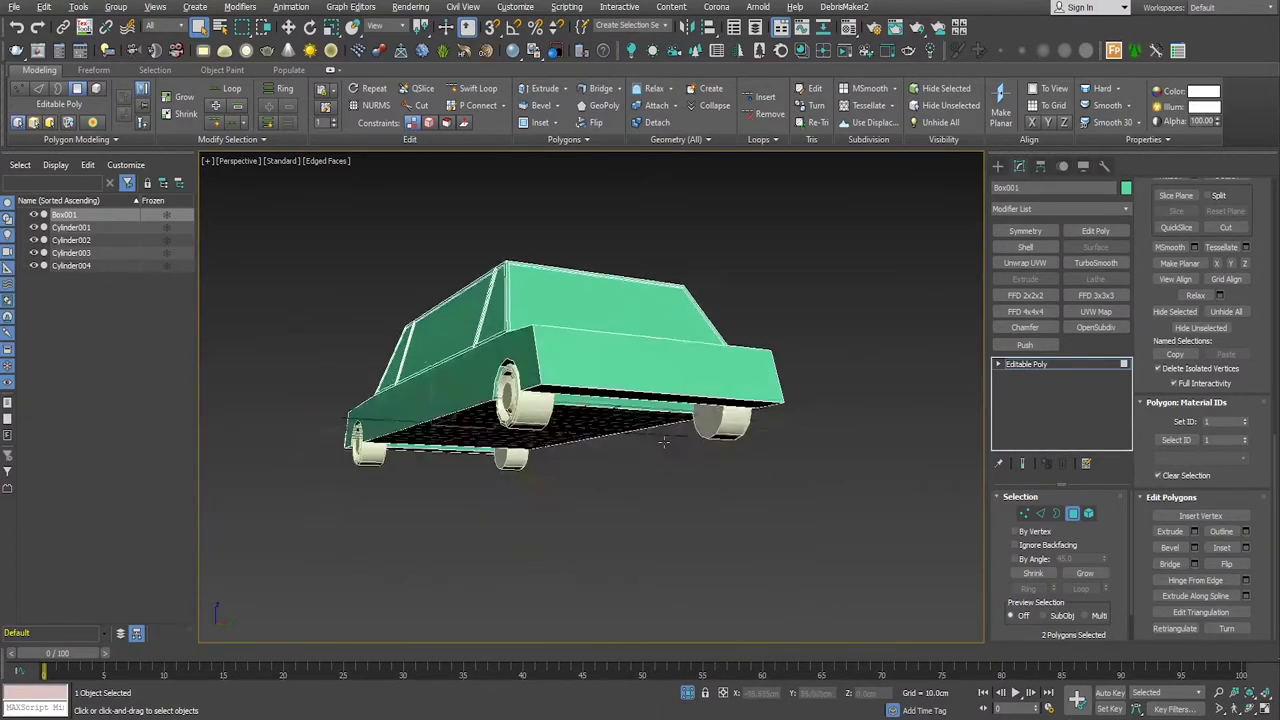
{"action": "mouse_move", "coordinate": [674, 443]}
{"action": "middle_mouse_down", "text": "alt"}
{"action": "mouse_move", "coordinate": [674, 531]}
{"action": "mouse_move", "coordinate": [668, 467]}
{"action": "middle_mouse_up", "text": "alt"}
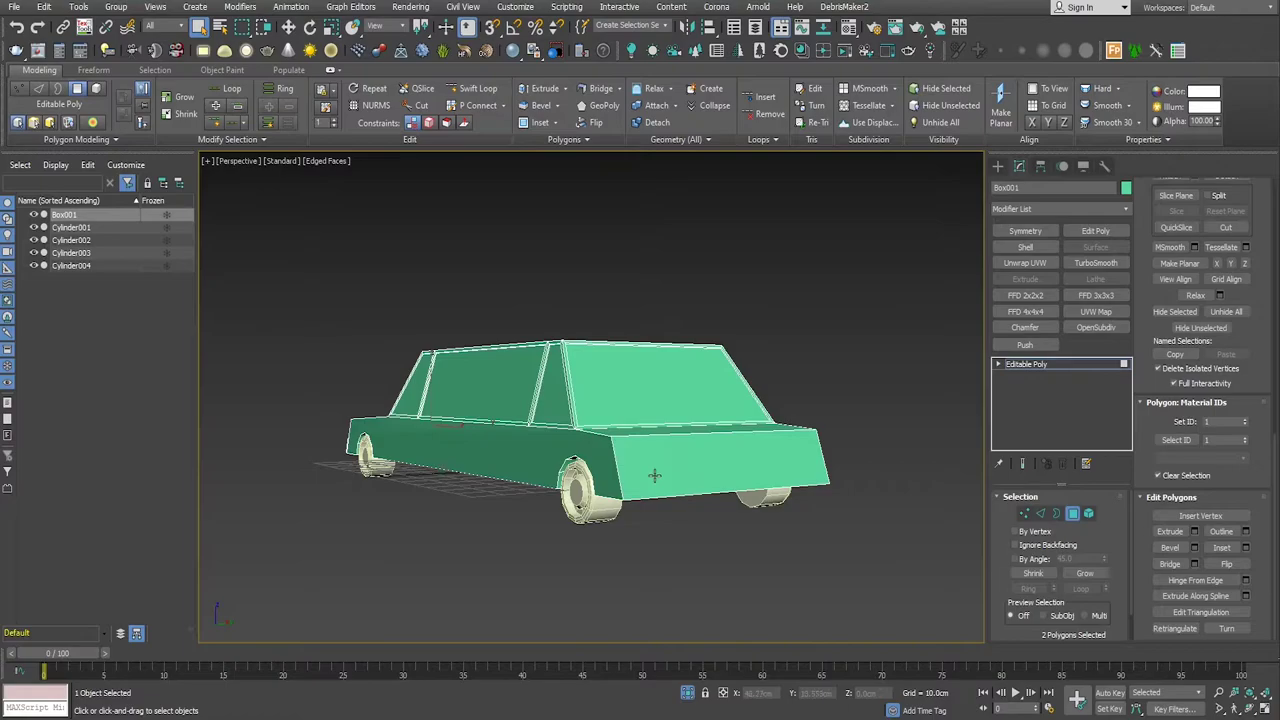
Step: Connect the end panel's two side edges with a single new edge near the bottom
{"action": "left_click", "coordinate": [654, 475]}
{"action": "left_click", "coordinate": [1041, 512]}
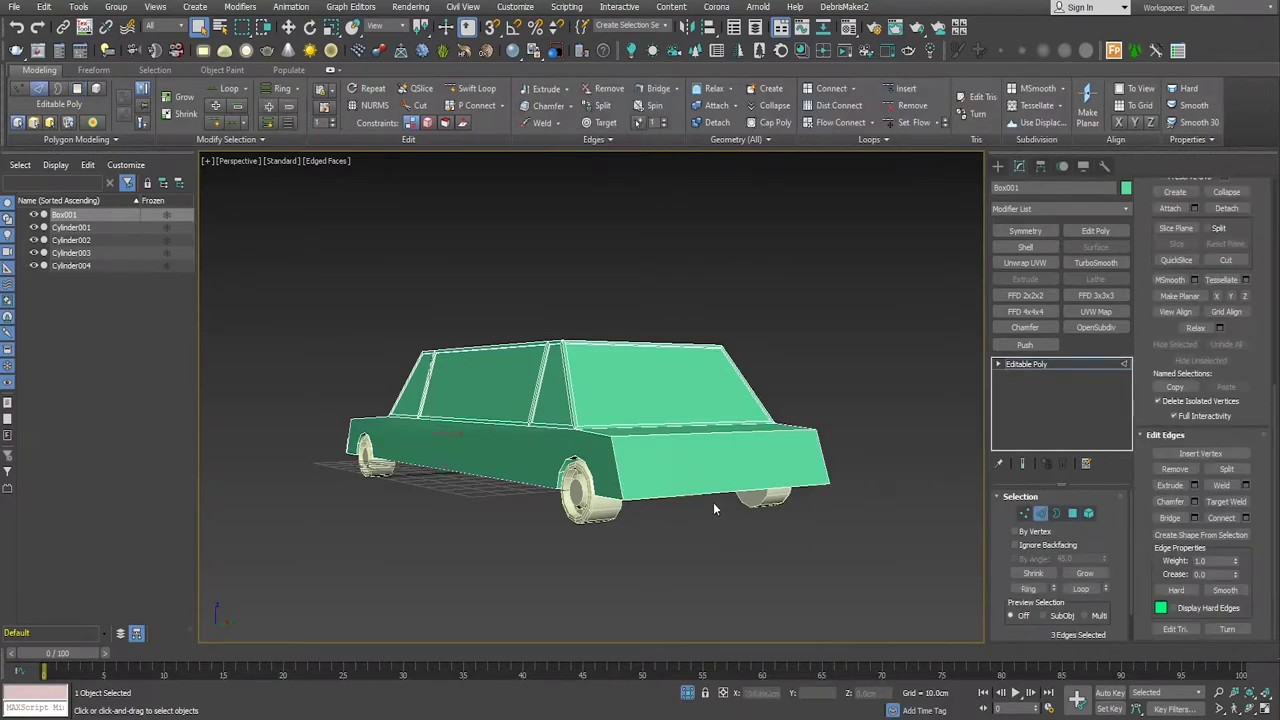
{"action": "left_click", "coordinate": [616, 476]}
{"action": "left_click", "coordinate": [819, 462], "text": "ctrl"}
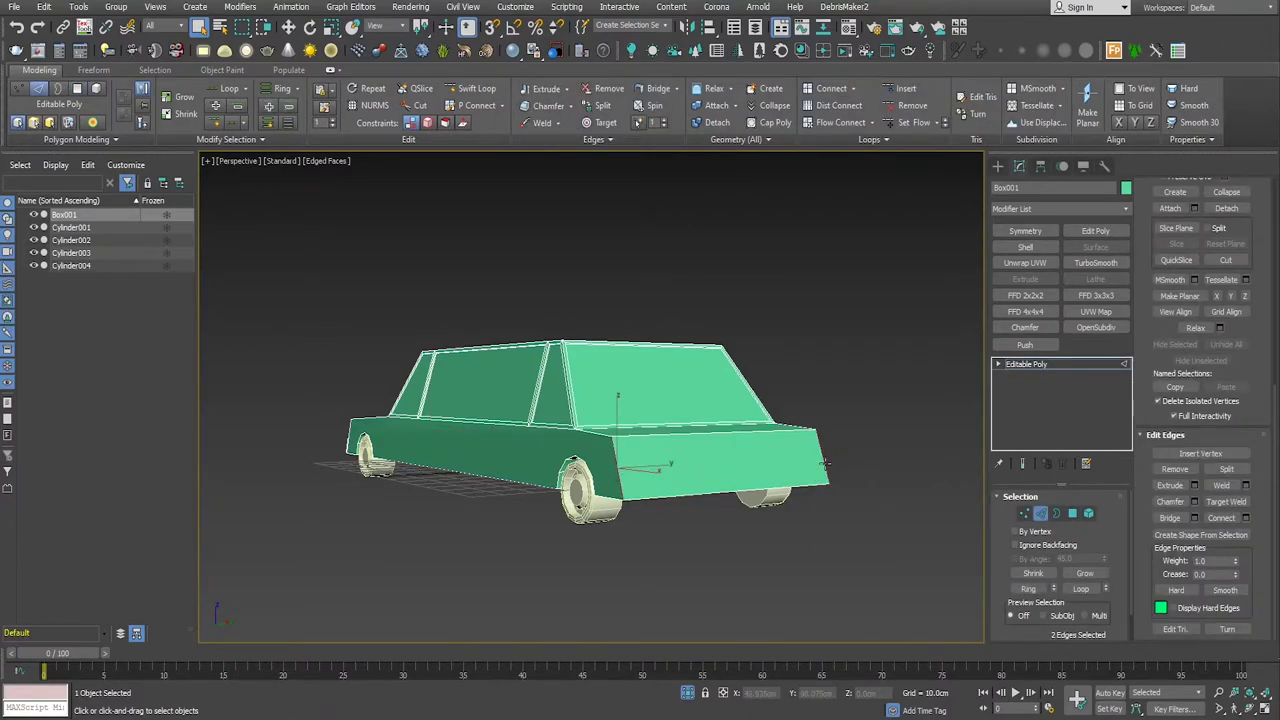
{"action": "scroll", "coordinate": [790, 485], "scroll_direction": "up", "scroll_amount": 2}
{"action": "scroll", "coordinate": [781, 497], "scroll_direction": "up", "scroll_amount": 2}
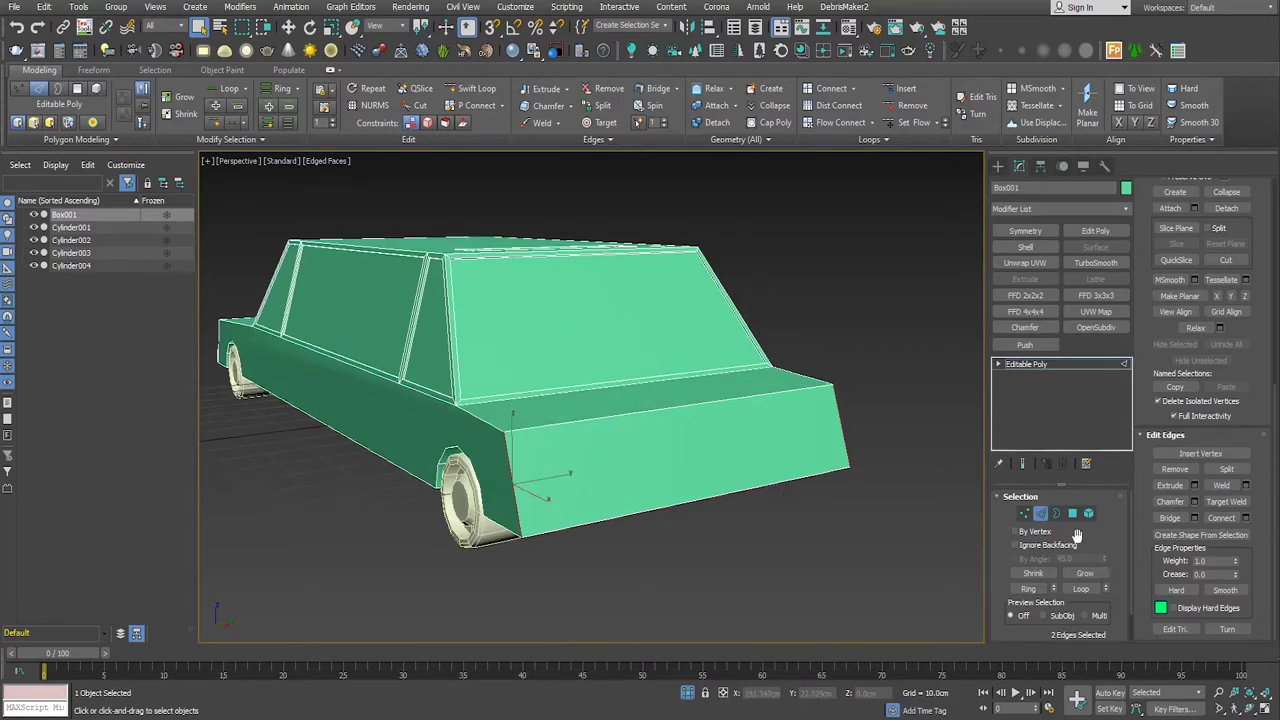
{"action": "left_click", "coordinate": [1247, 519]}
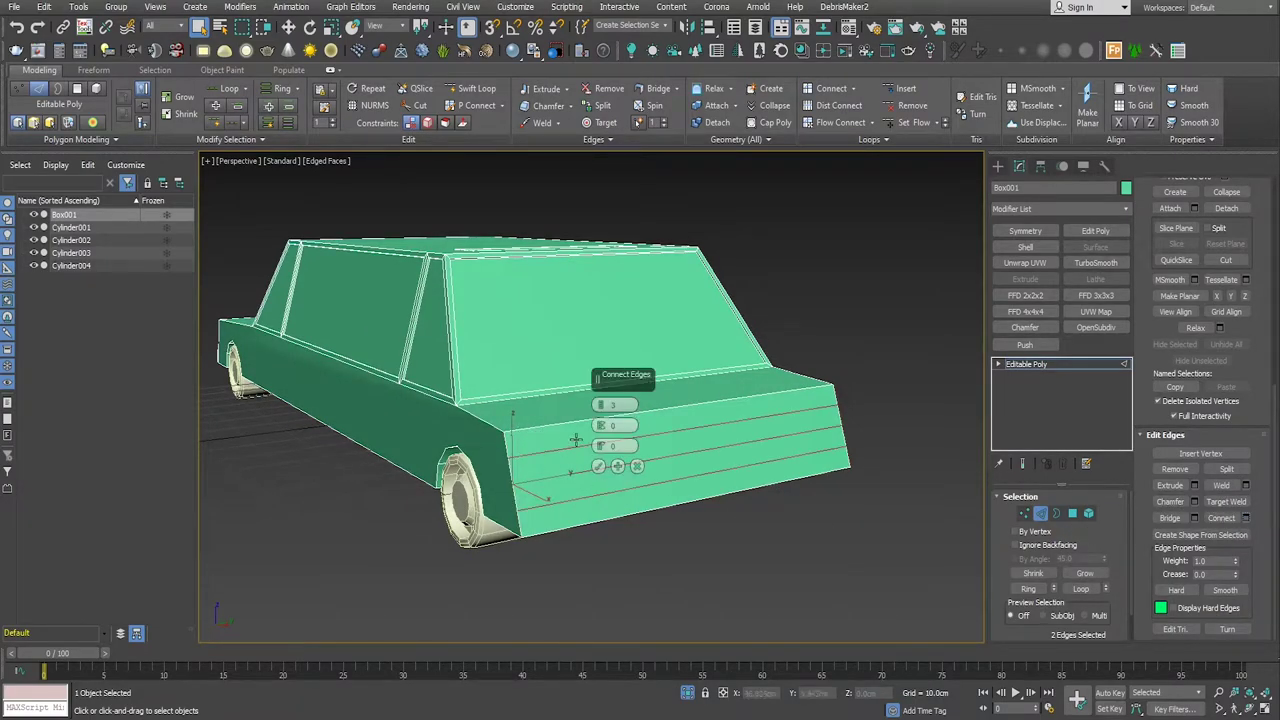
{"action": "left_click_drag", "start_coordinate": [600, 406], "coordinate": [598, 458]}
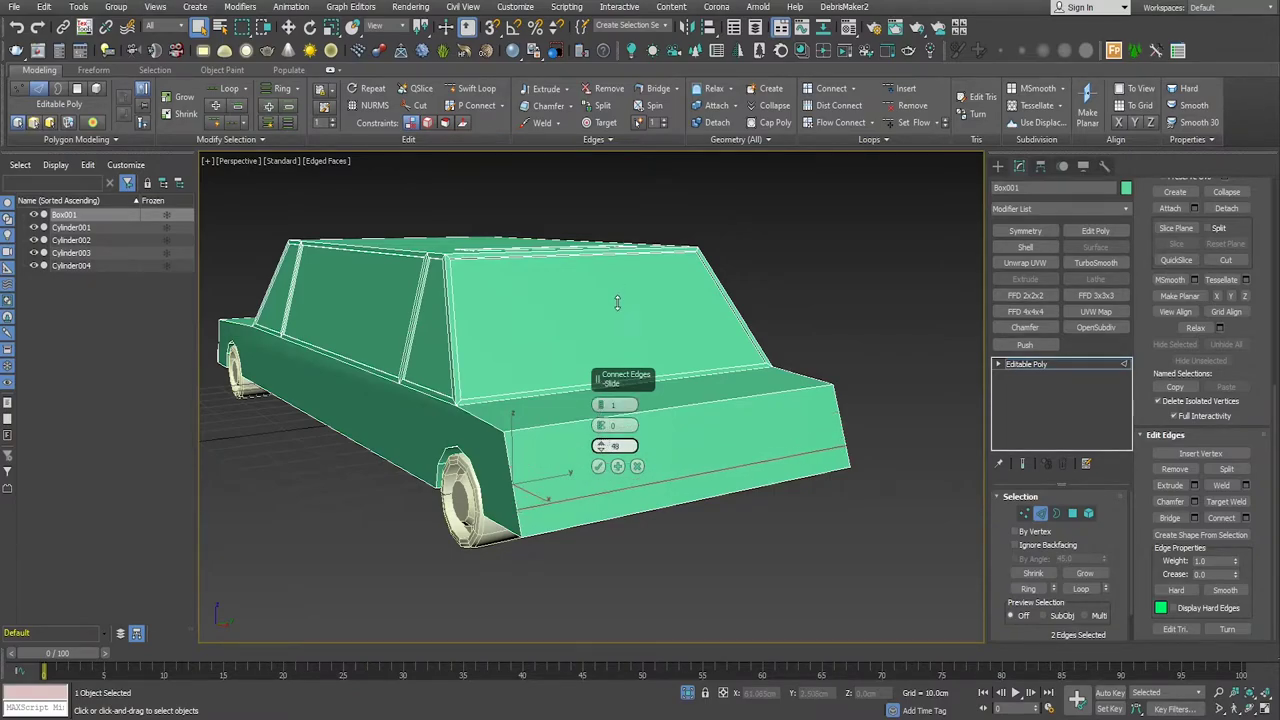
{"action": "left_click", "coordinate": [598, 466]}
Step: Extrude the new bottom strip outward 1.853cm to form a bumper
{"action": "left_click", "coordinate": [1072, 514]}
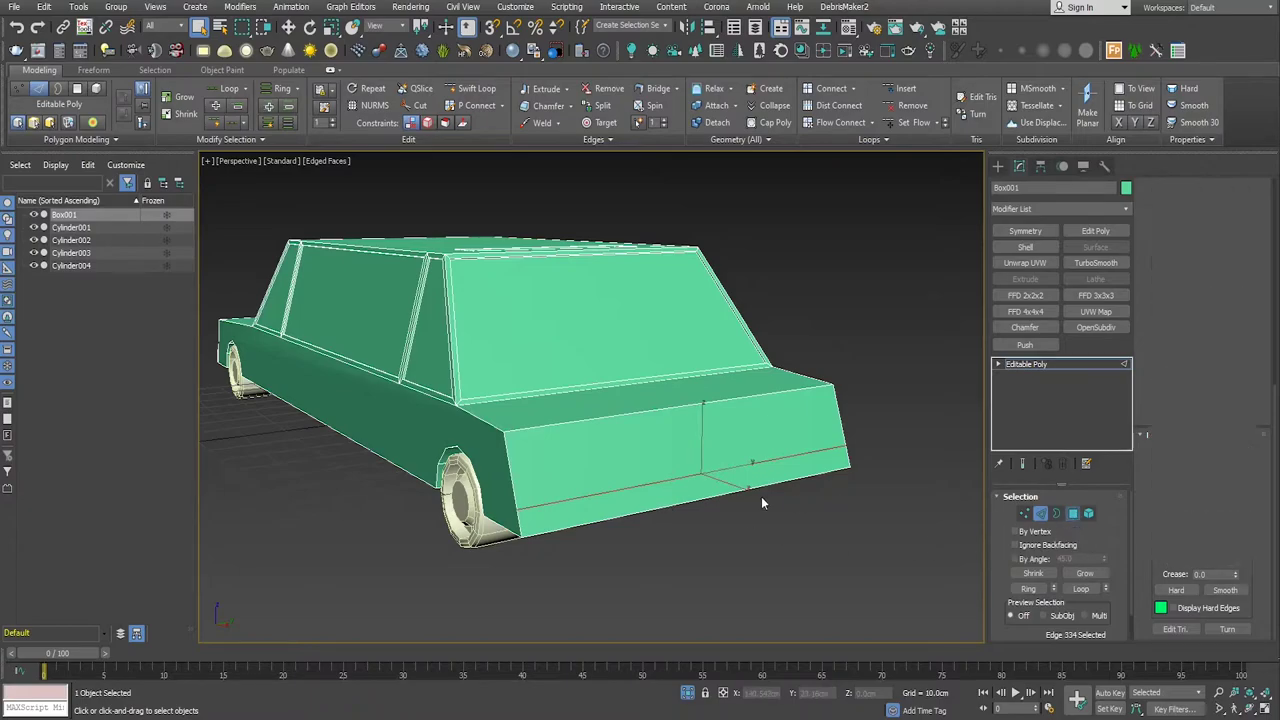
{"action": "left_click", "coordinate": [762, 498]}
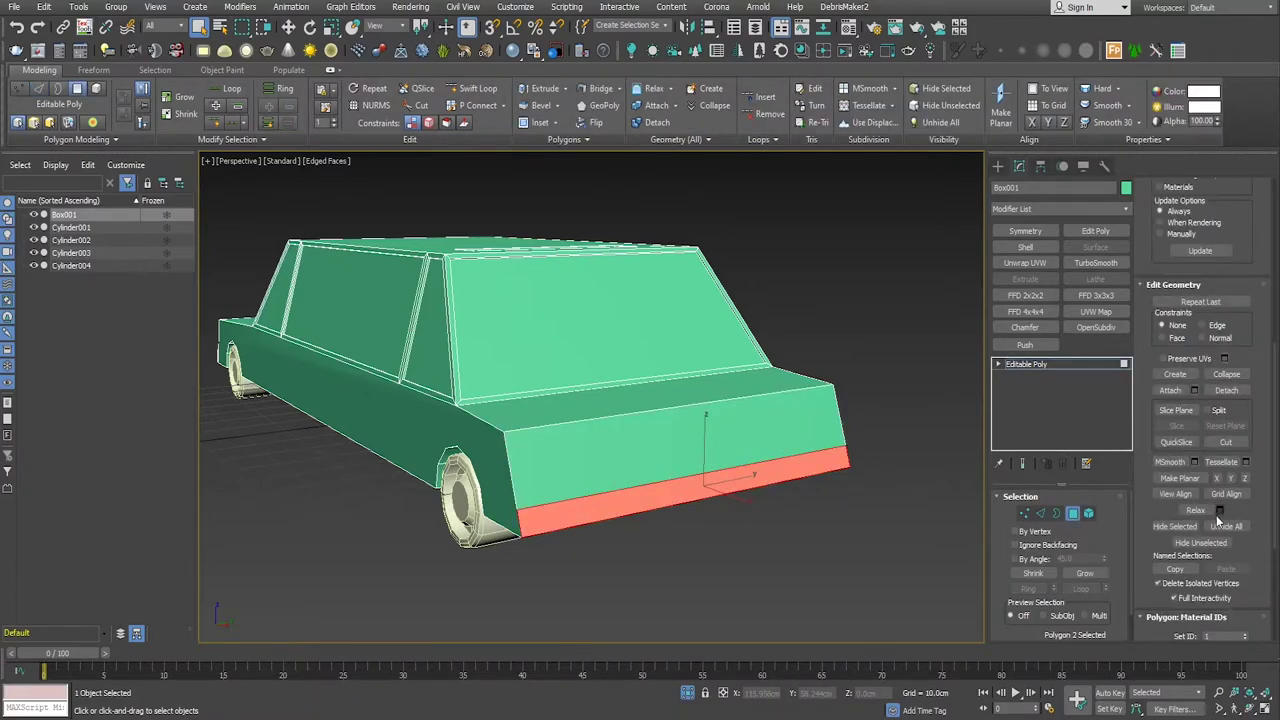
{"action": "scroll", "coordinate": [1216, 515], "scroll_direction": "down", "scroll_amount": 5}
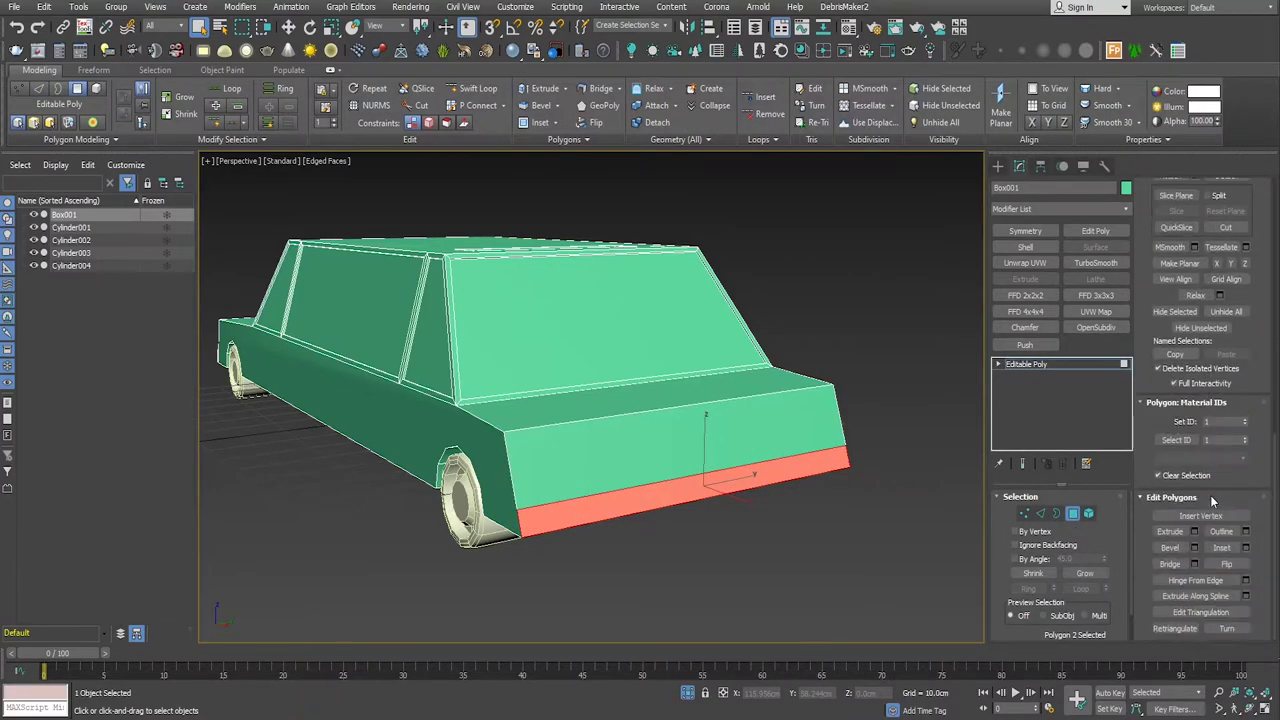
{"action": "left_click", "coordinate": [1192, 531]}
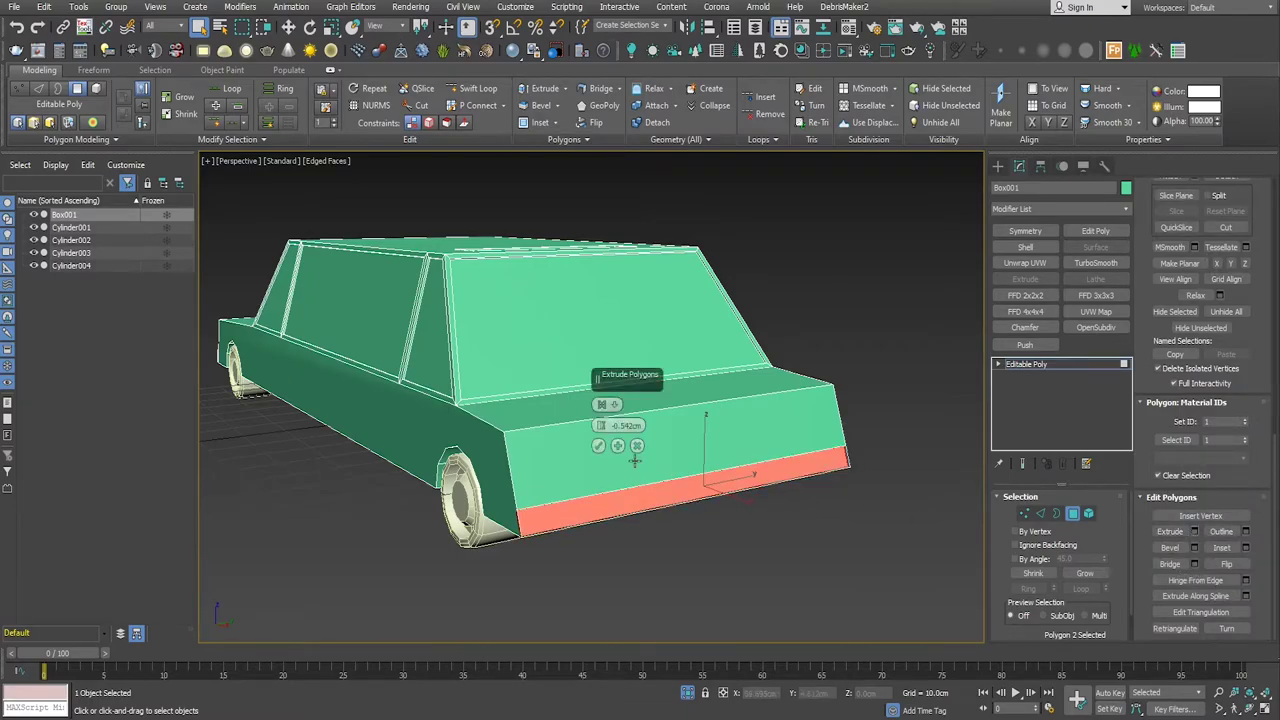
{"action": "middle_click_drag", "start_coordinate": [798, 500], "coordinate": [700, 470], "text": "alt"}
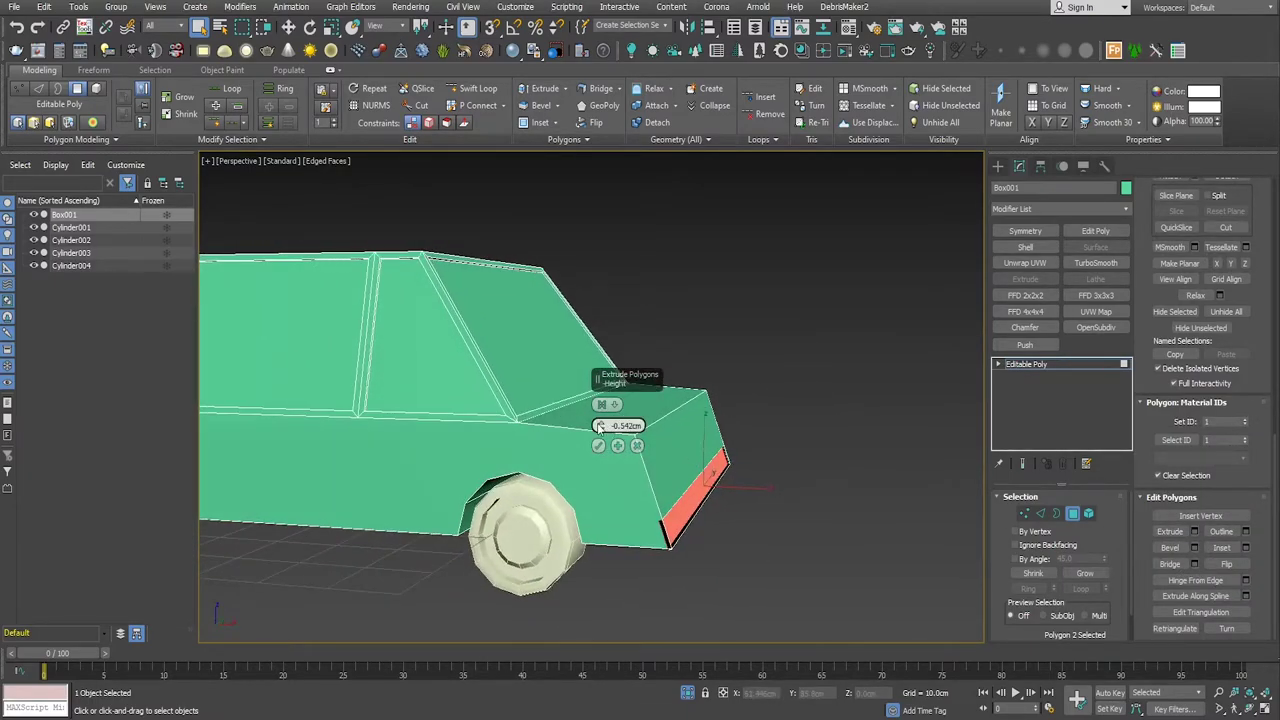
{"action": "mouse_move", "coordinate": [600, 425]}
{"action": "left_mouse_down"}
{"action": "mouse_move", "coordinate": [600, 405]}
{"action": "mouse_move", "coordinate": [602, 422]}
{"action": "left_mouse_up"}
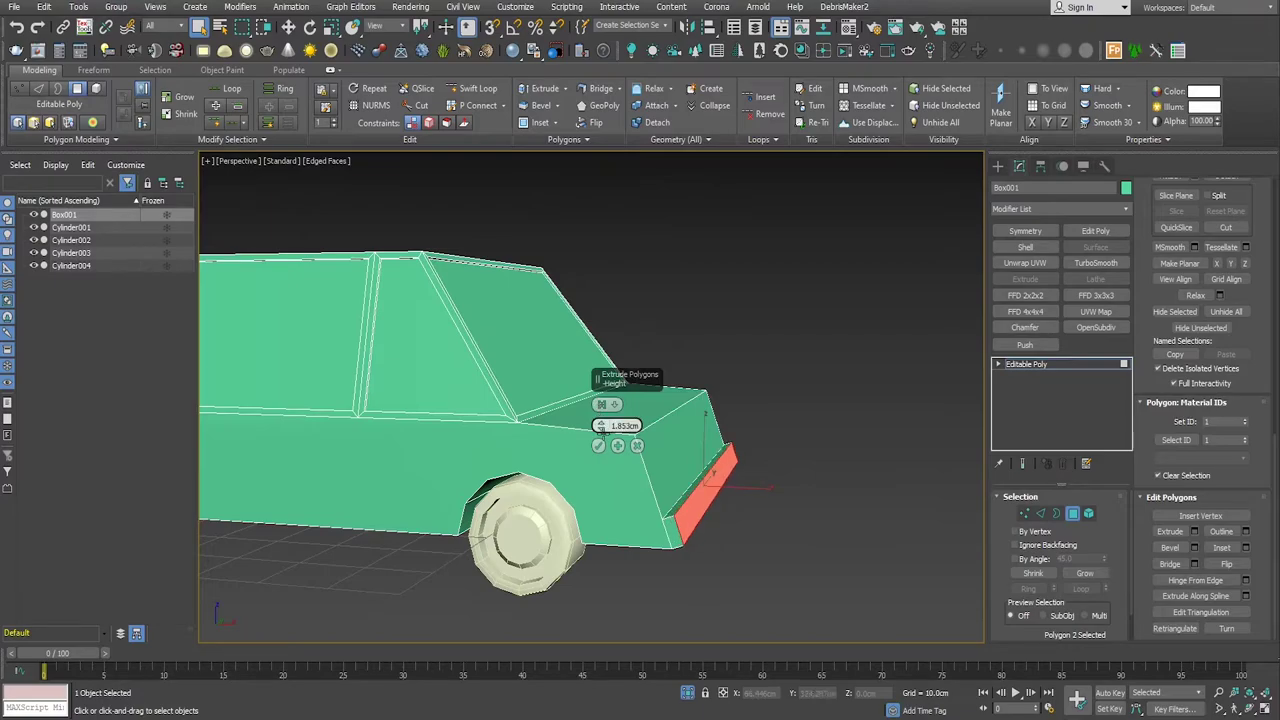
{"action": "left_click", "coordinate": [598, 445]}
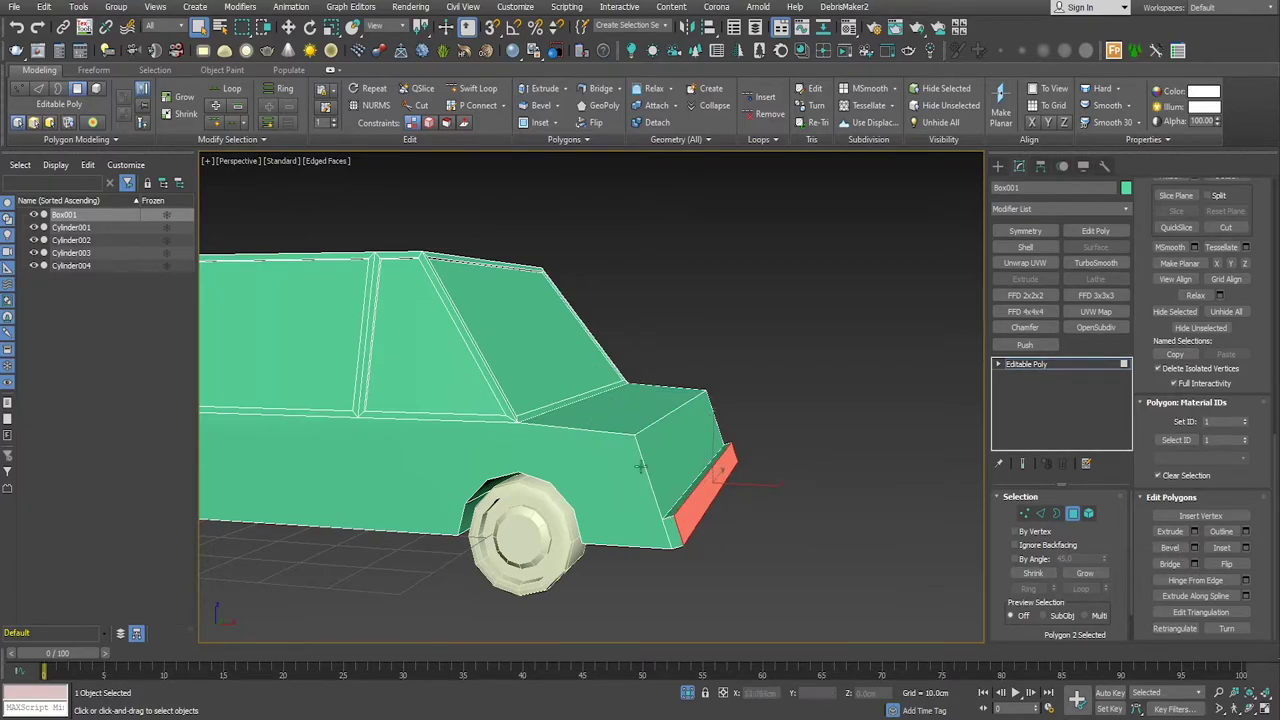
Step: Chamfer two of the bumper's outer edges by 1.0cm with 1 segment
{"action": "left_click", "coordinate": [1040, 513]}
{"action": "left_click", "coordinate": [718, 503]}
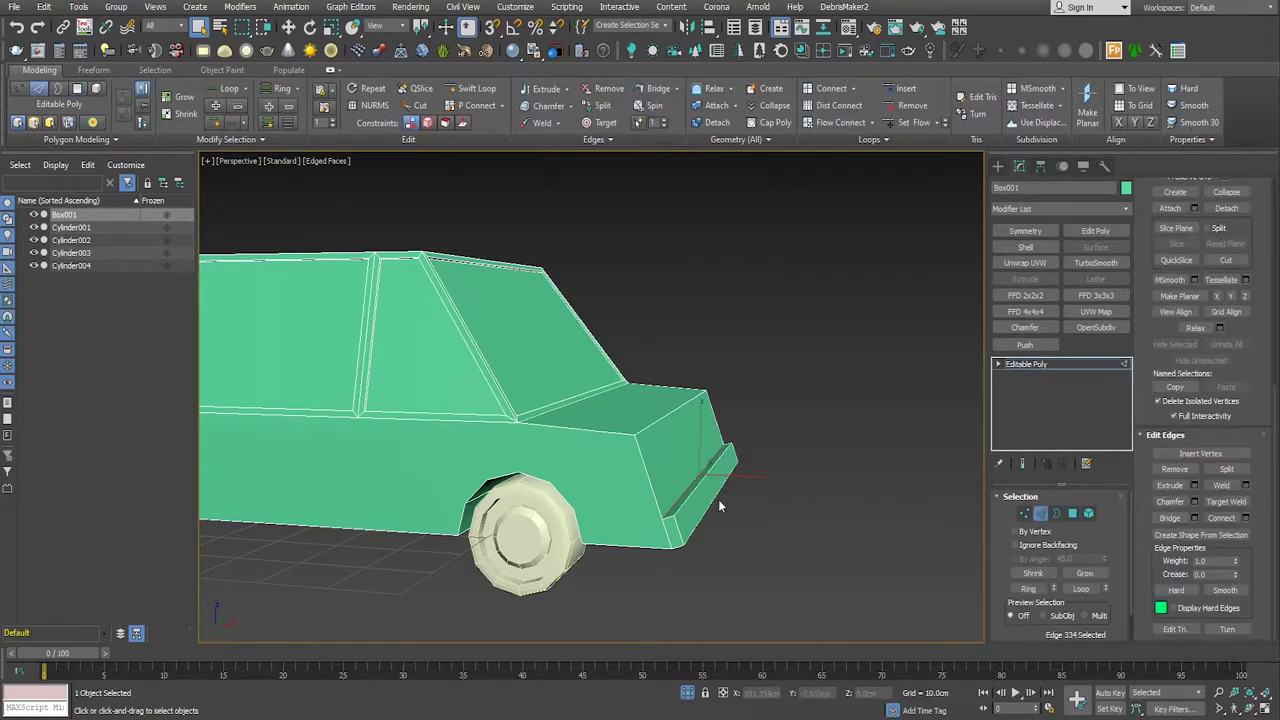
{"action": "left_click_drag", "start_coordinate": [733, 497], "coordinate": [710, 490]}
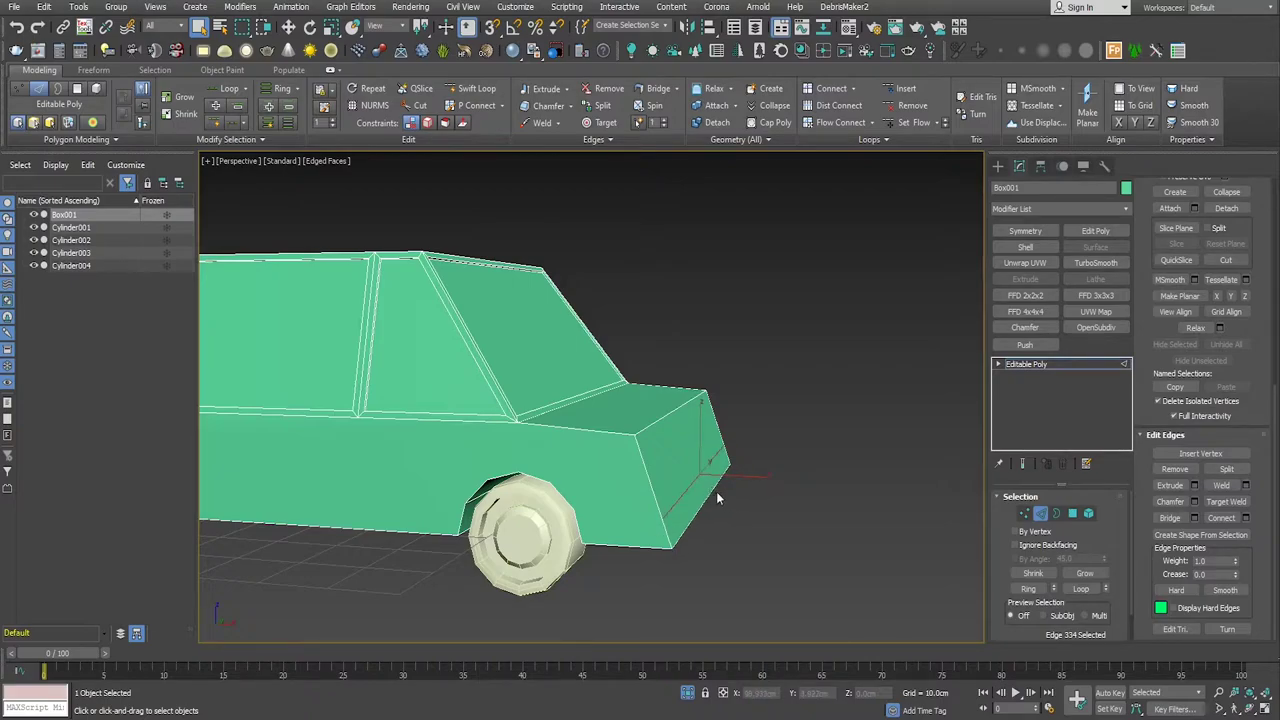
{"action": "key", "text": "ctrl+z"}
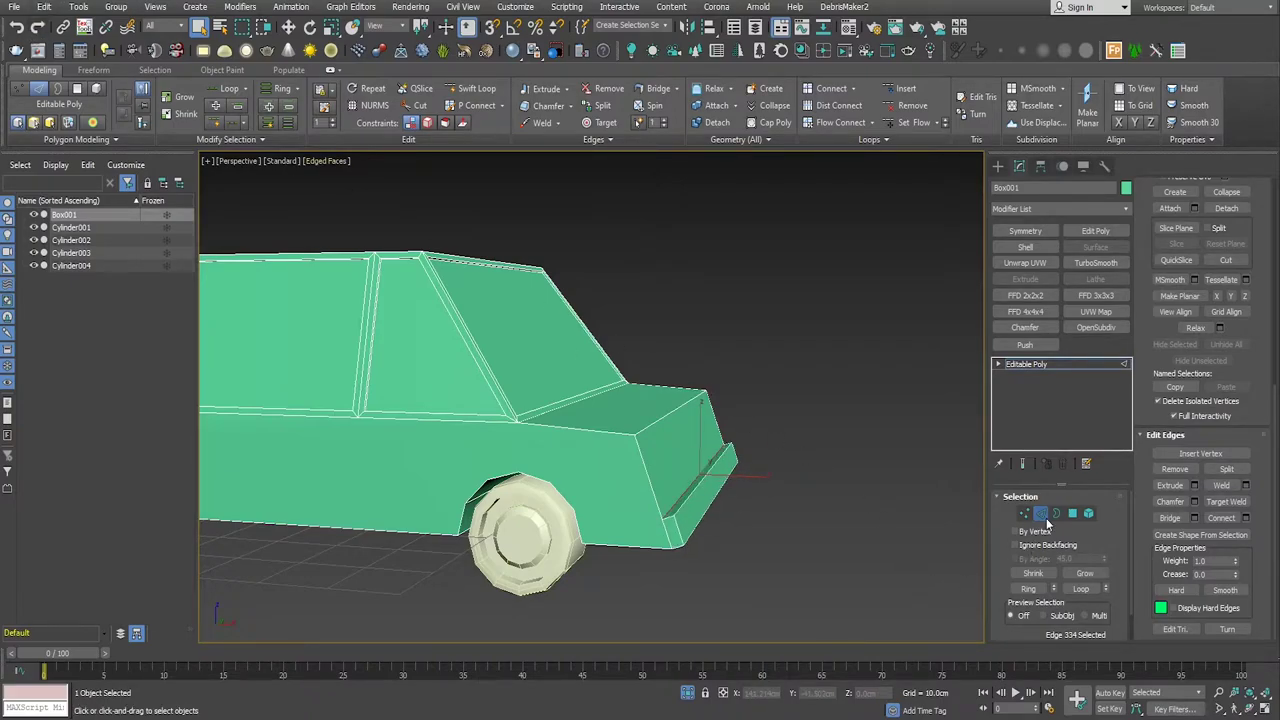
{"action": "left_click", "coordinate": [699, 488]}
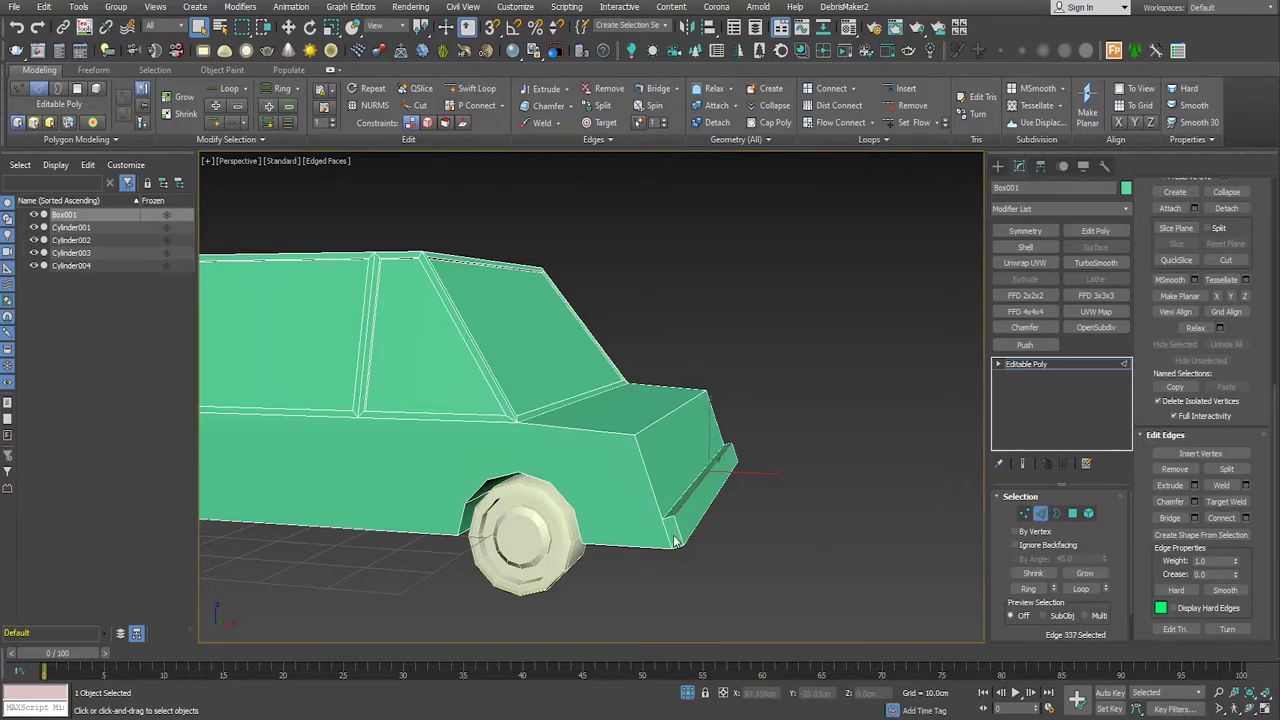
{"action": "left_click", "coordinate": [676, 540]}
{"action": "middle_click_drag", "start_coordinate": [676, 540], "coordinate": [405, 492], "text": "alt"}
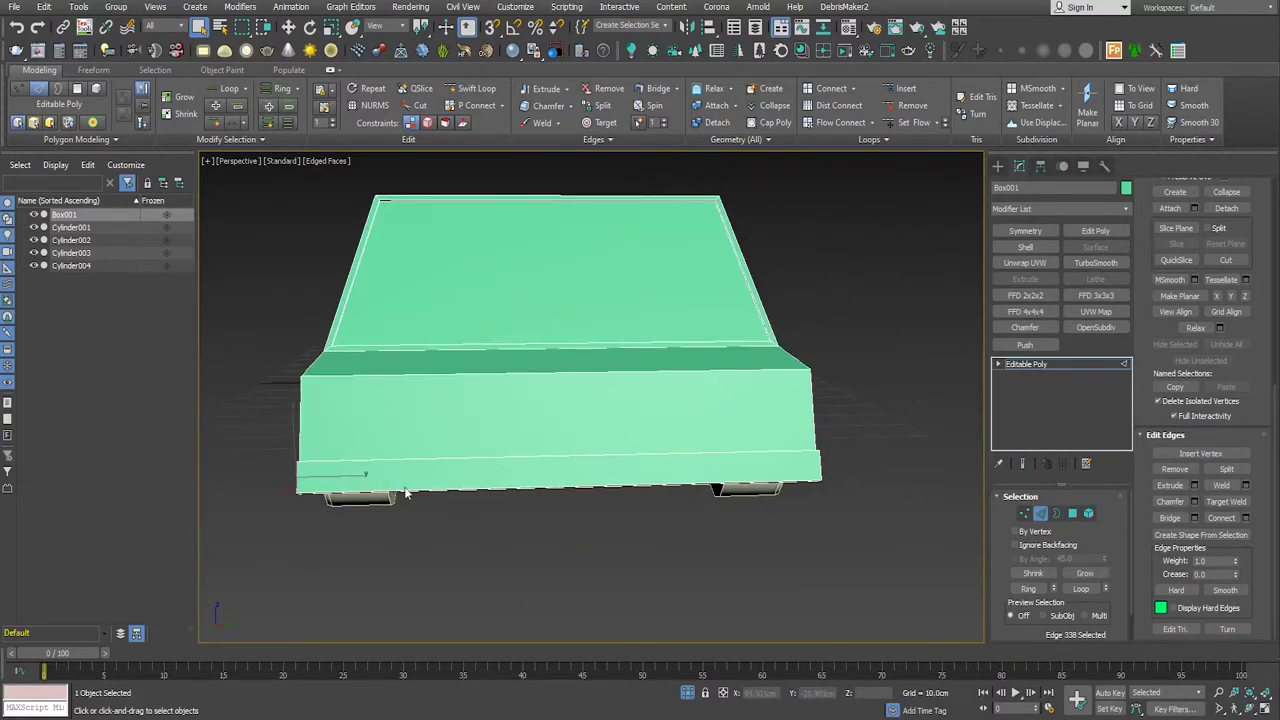
{"action": "left_click", "coordinate": [818, 466], "text": "ctrl"}
{"action": "middle_click_drag", "start_coordinate": [818, 466], "coordinate": [688, 536], "text": "alt"}
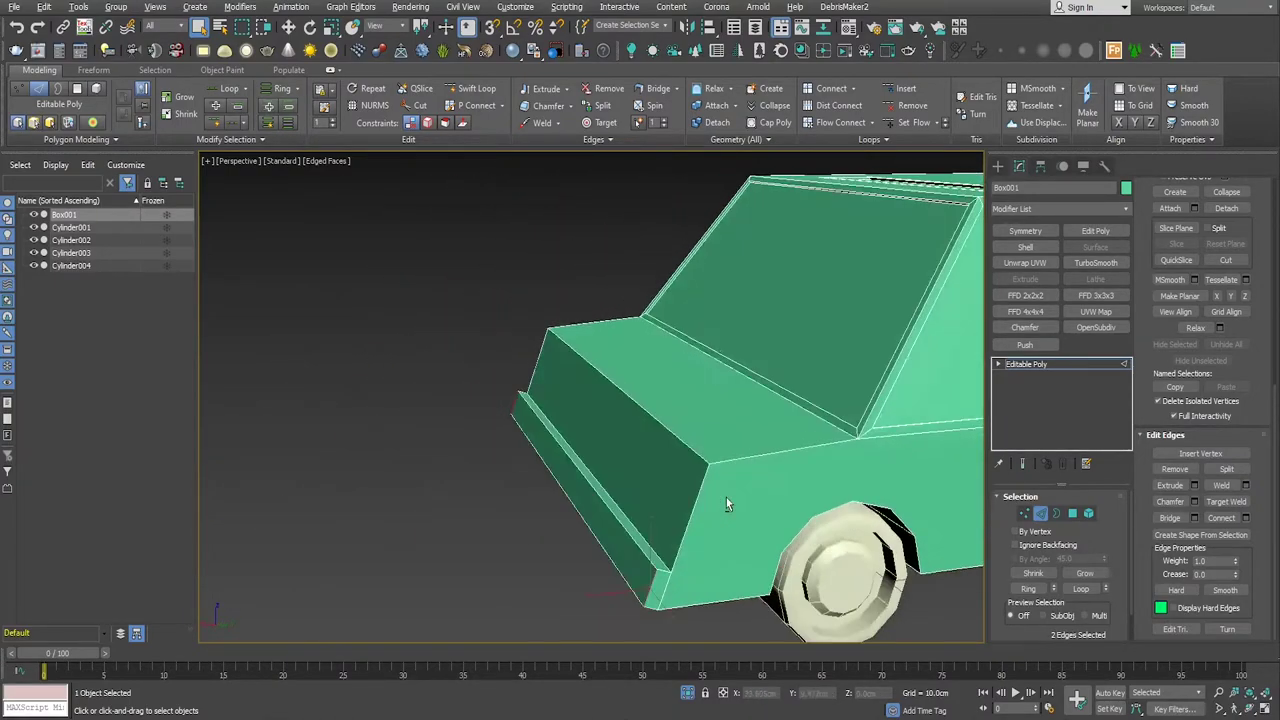
{"action": "left_click", "coordinate": [1194, 501]}
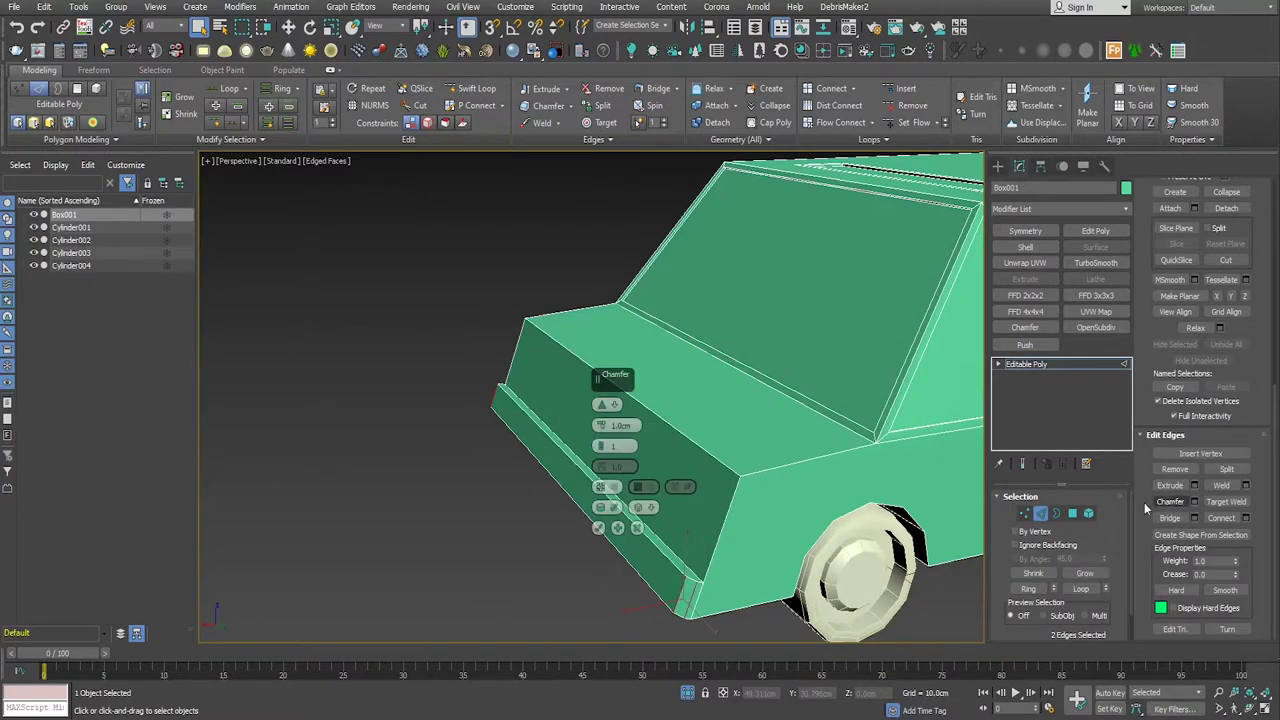
{"action": "left_click", "coordinate": [598, 528]}
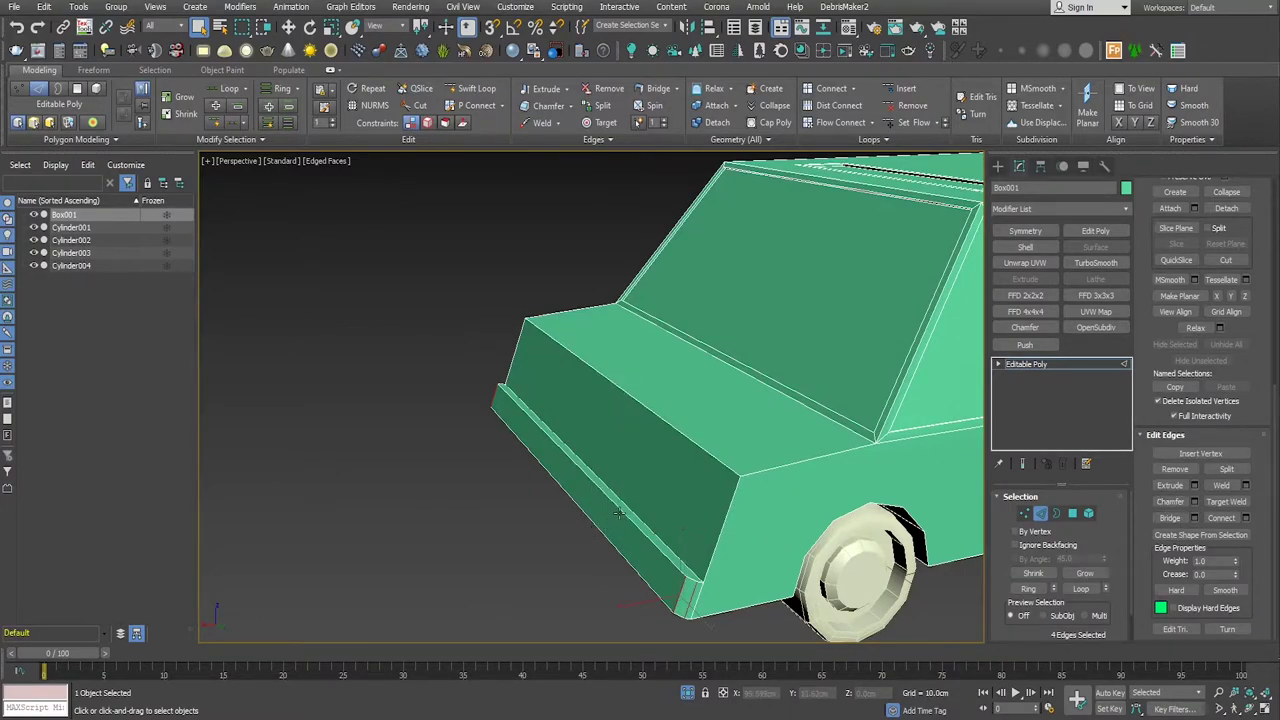
Step: Chamfer the edges along the lower strip with the same 1.0cm amount
{"action": "left_click", "coordinate": [617, 516]}
{"action": "left_click", "coordinate": [614, 551]}
{"action": "left_click", "coordinate": [1196, 501]}
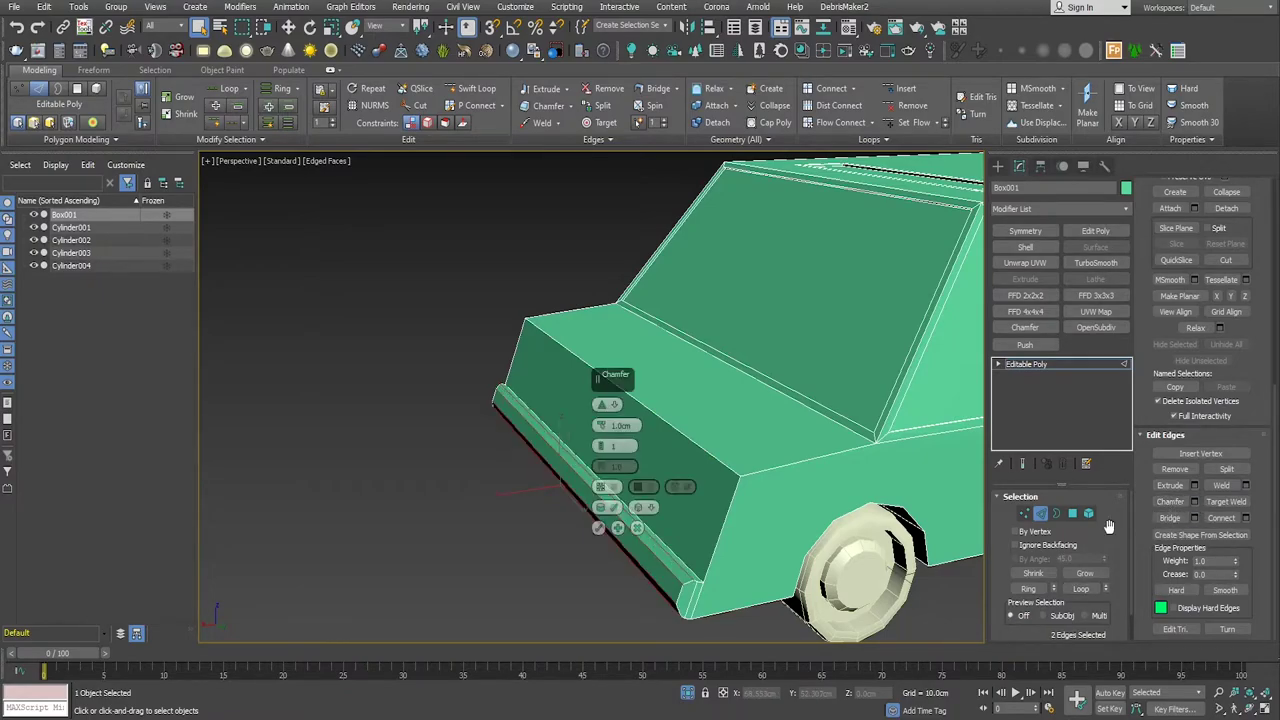
{"action": "left_click", "coordinate": [599, 529]}
{"action": "scroll", "coordinate": [564, 551], "scroll_direction": "down", "scroll_amount": 3}
{"action": "mouse_move", "coordinate": [564, 551]}
{"action": "middle_mouse_down", "text": "alt"}
{"action": "mouse_move", "coordinate": [739, 532]}
{"action": "mouse_move", "coordinate": [587, 572]}
{"action": "middle_mouse_up", "text": "alt"}
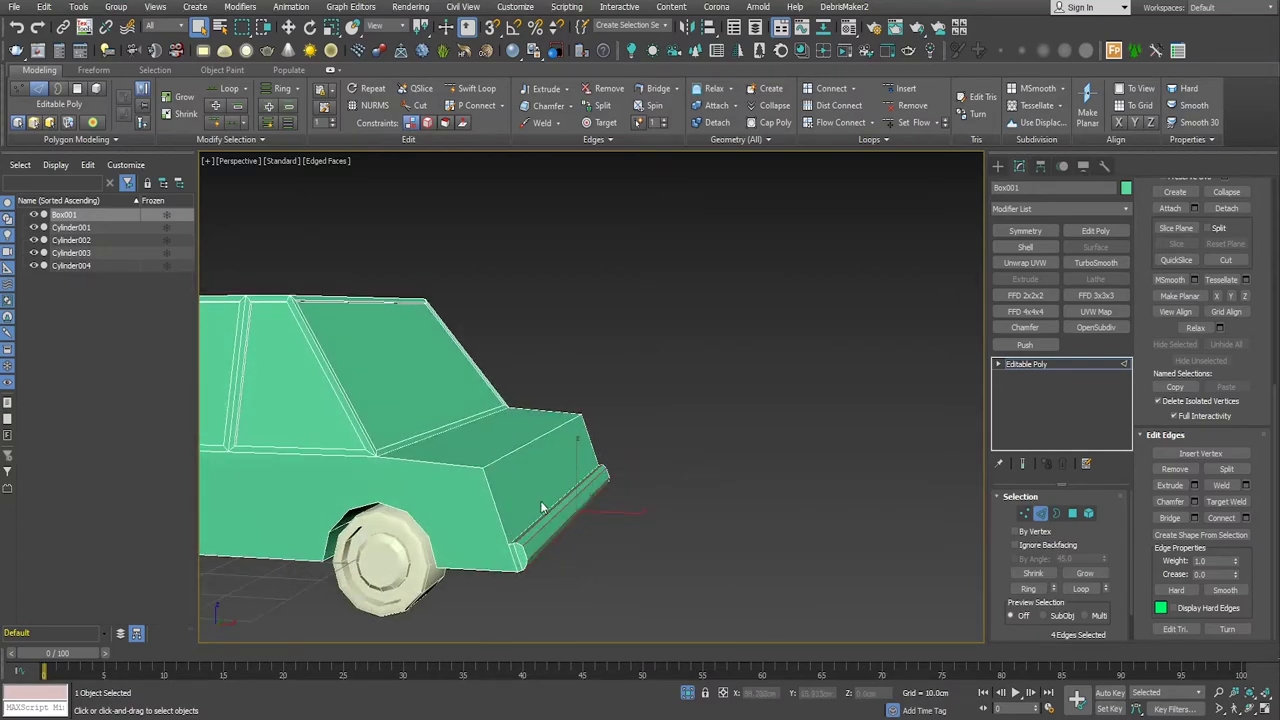
{"action": "scroll", "coordinate": [600, 515], "scroll_direction": "up", "scroll_amount": 2}
{"action": "scroll", "coordinate": [571, 508], "scroll_direction": "up", "scroll_amount": 3}
{"action": "left_click", "coordinate": [570, 476]}
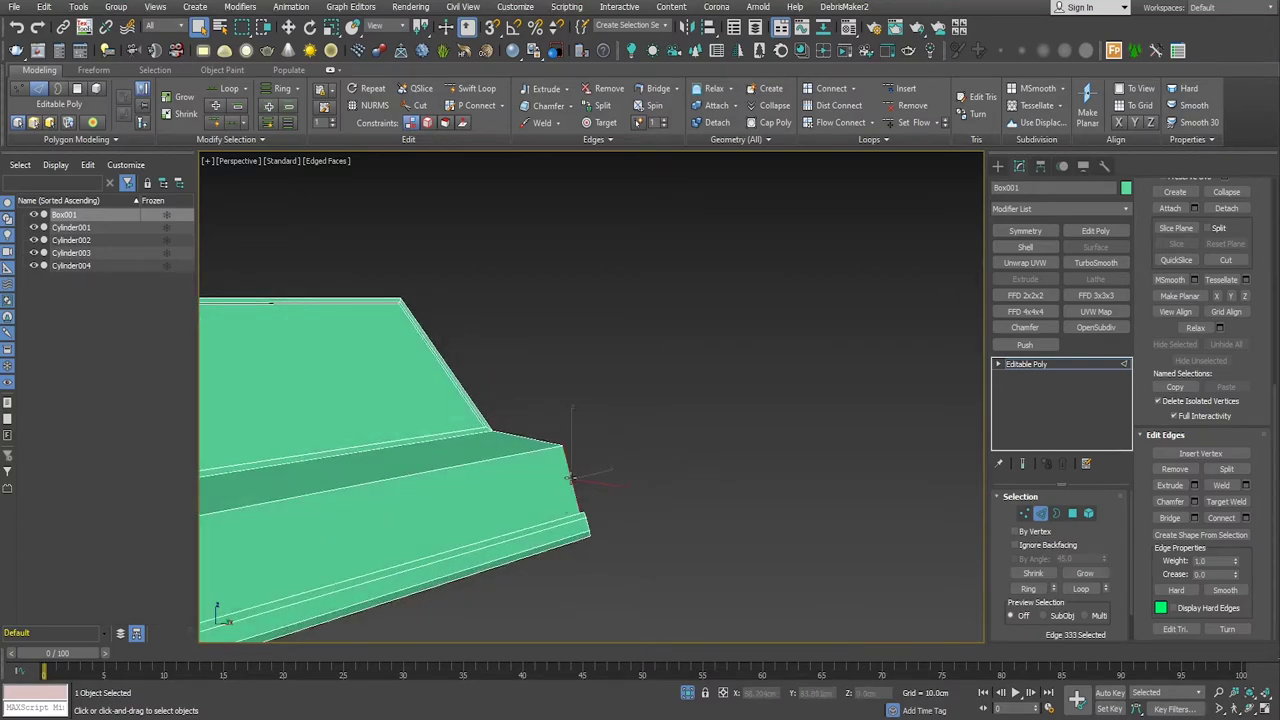
{"action": "scroll", "coordinate": [575, 480], "scroll_direction": "down", "scroll_amount": 4}
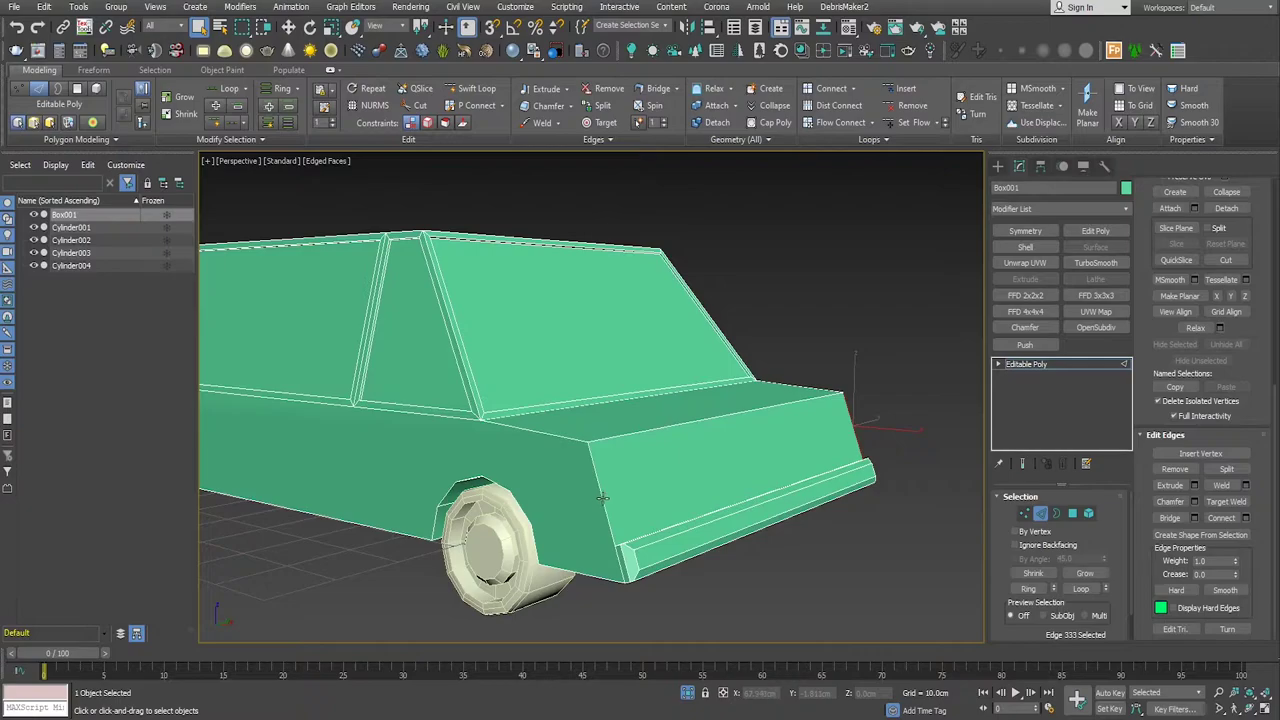
{"action": "mouse_move", "coordinate": [694, 521]}
{"action": "middle_mouse_down", "text": "alt"}
{"action": "mouse_move", "coordinate": [694, 546]}
{"action": "mouse_move", "coordinate": [759, 590]}
{"action": "middle_mouse_up", "text": "alt"}
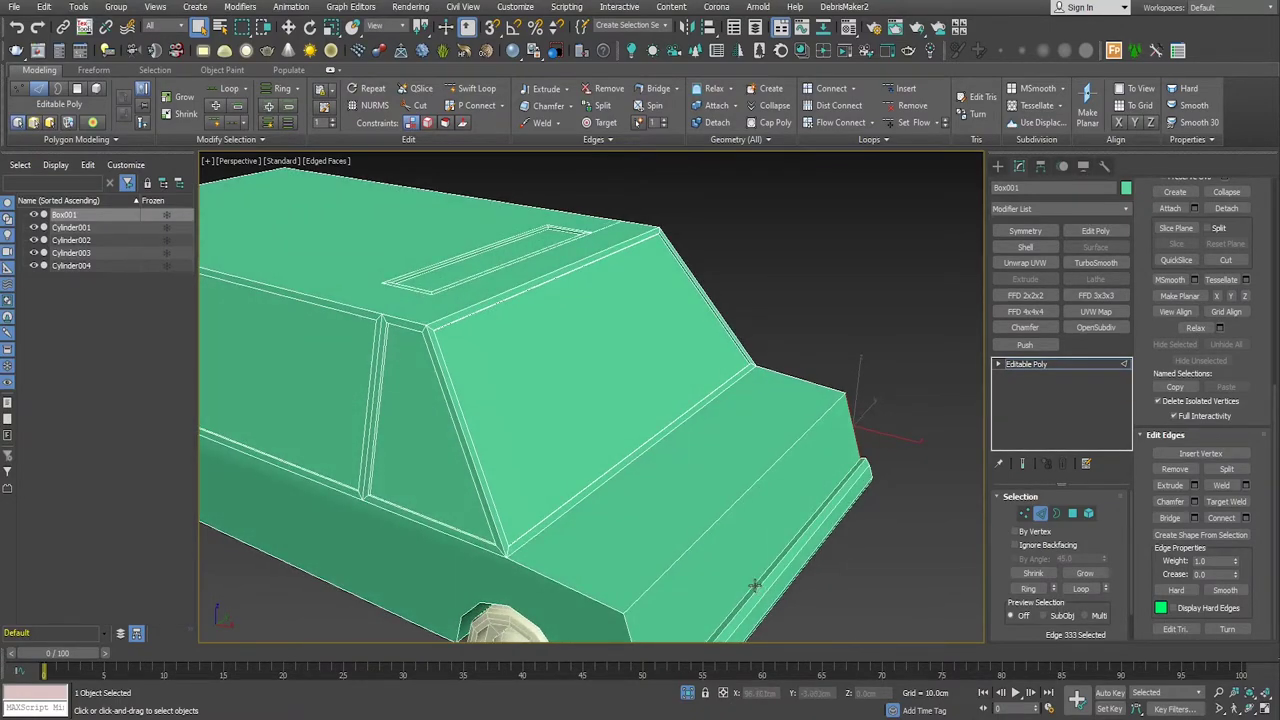
Step: Connect two end-panel edges, sliding and spreading the new edges apart
{"action": "left_click", "coordinate": [755, 586]}
{"action": "left_click", "coordinate": [726, 508], "text": "ctrl"}
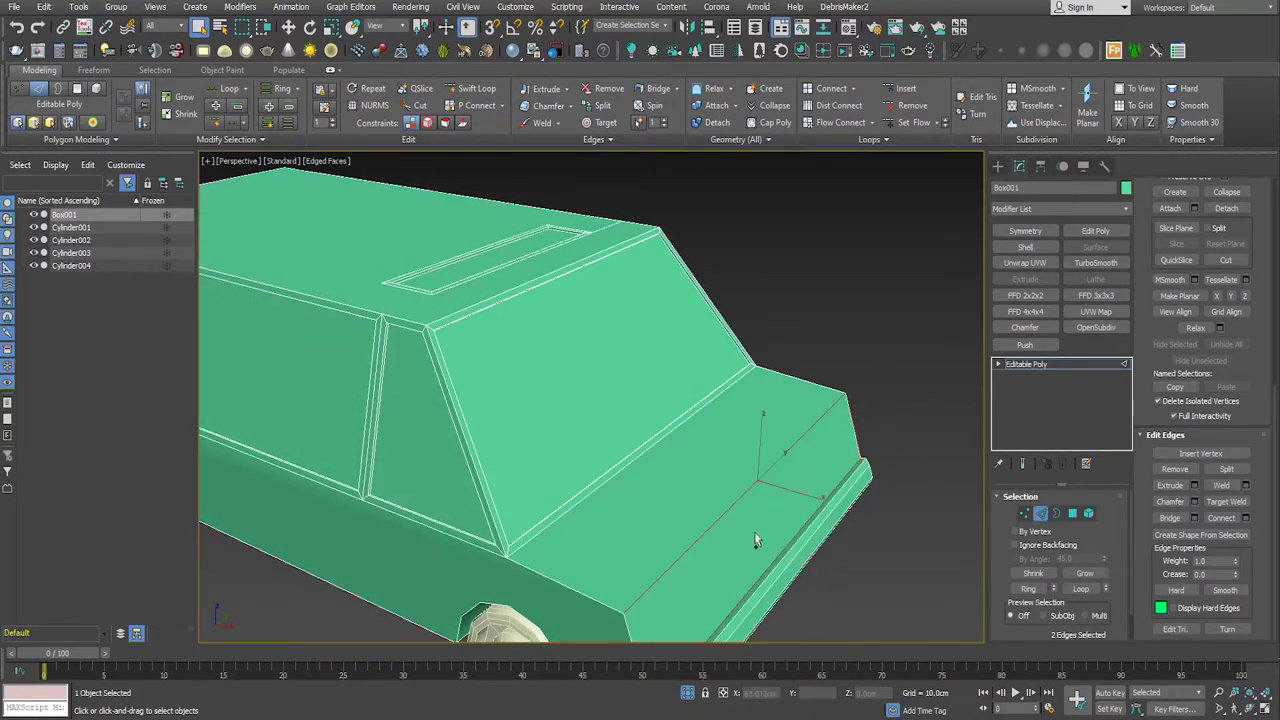
{"action": "middle_click_drag", "start_coordinate": [754, 531], "coordinate": [857, 464], "text": "alt"}
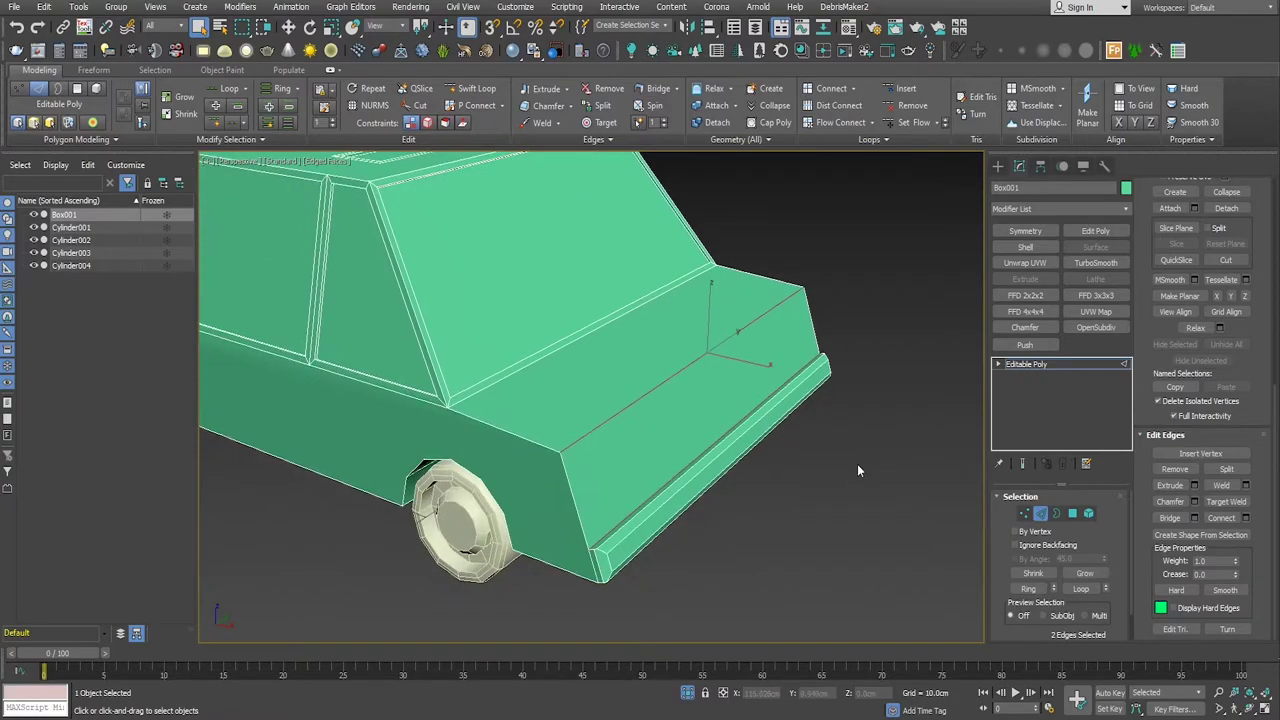
{"action": "left_click", "coordinate": [1246, 519]}
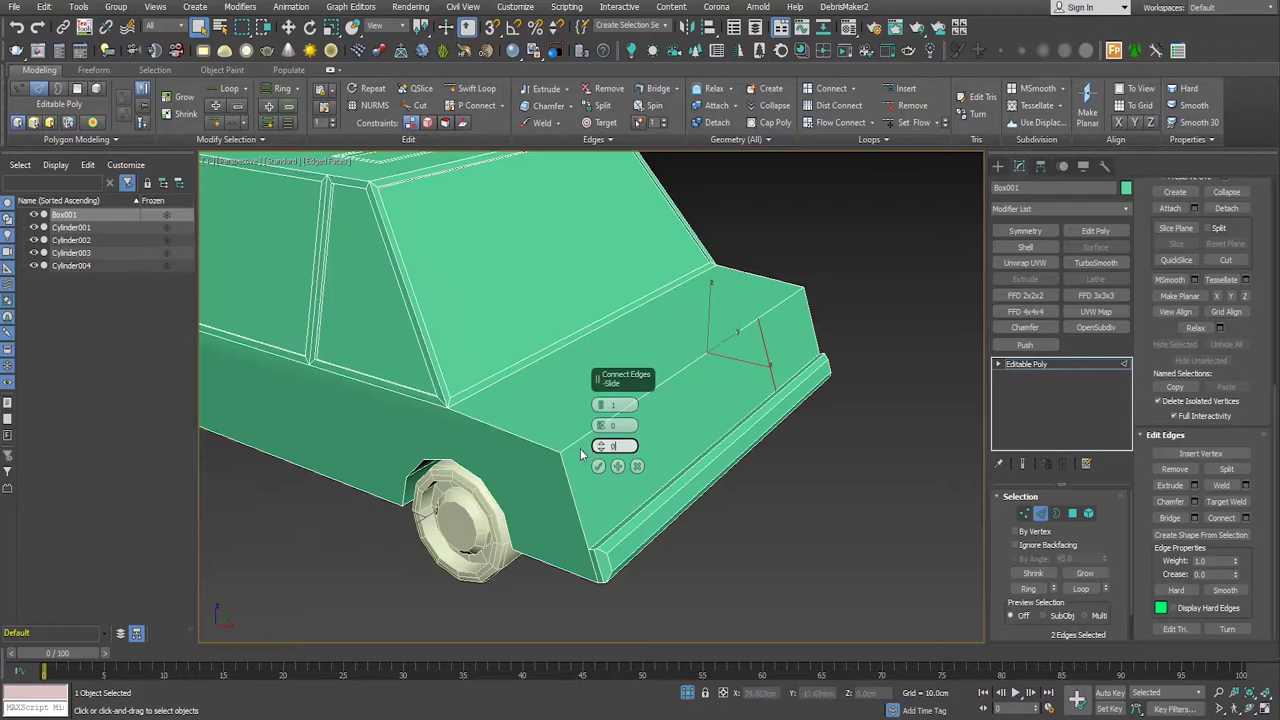
{"action": "left_click_drag", "start_coordinate": [598, 446], "coordinate": [600, 400]}
{"action": "left_click", "coordinate": [614, 445]}
{"action": "mouse_move", "coordinate": [601, 429]}
{"action": "left_mouse_down"}
{"action": "mouse_move", "coordinate": [618, 223]}
{"action": "mouse_move", "coordinate": [618, 237]}
{"action": "left_mouse_up"}
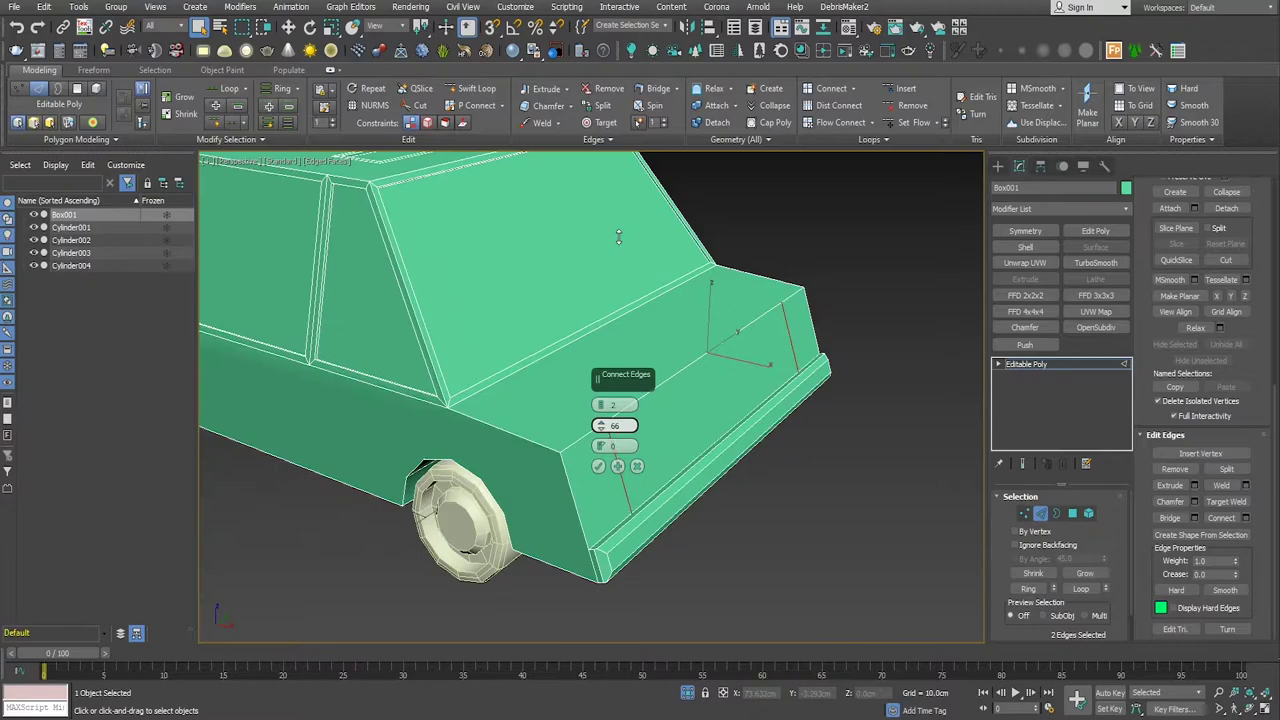
{"action": "left_click", "coordinate": [598, 466]}
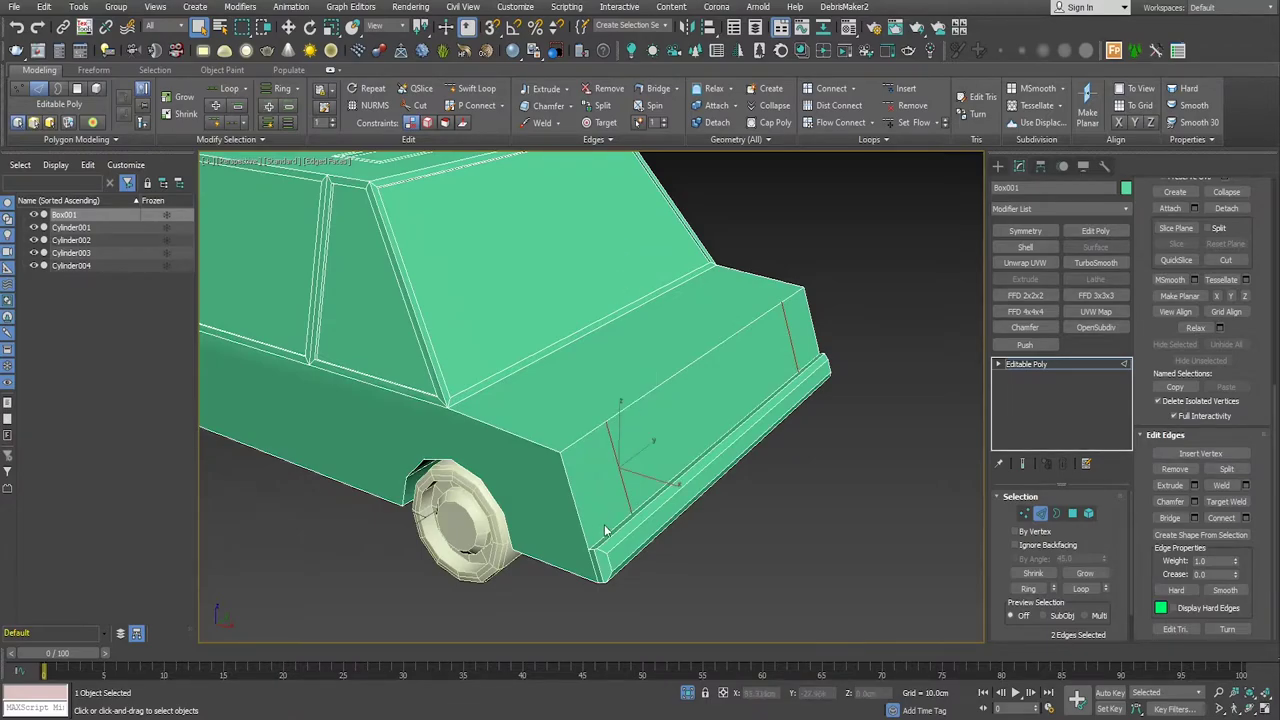
Step: Add a single connecting edge with zero pinch, slid toward the panel corner
{"action": "left_click", "coordinate": [584, 514]}
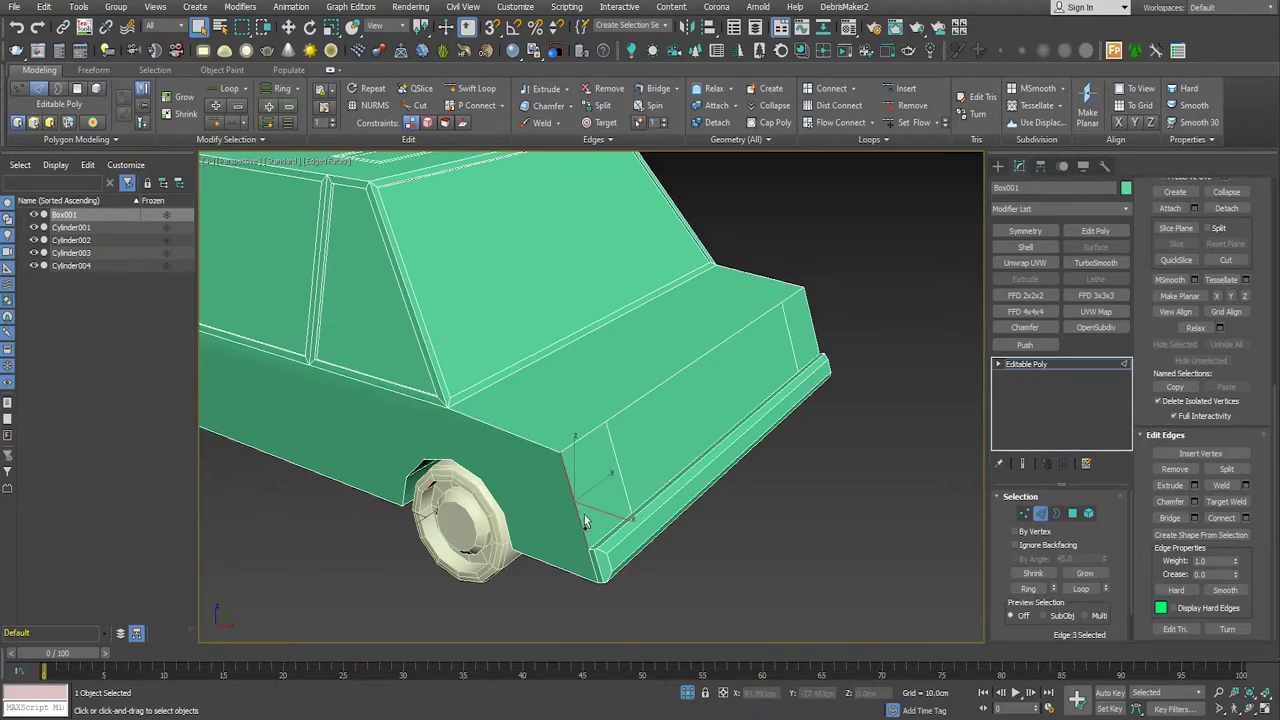
{"action": "left_click", "coordinate": [620, 476], "text": "ctrl"}
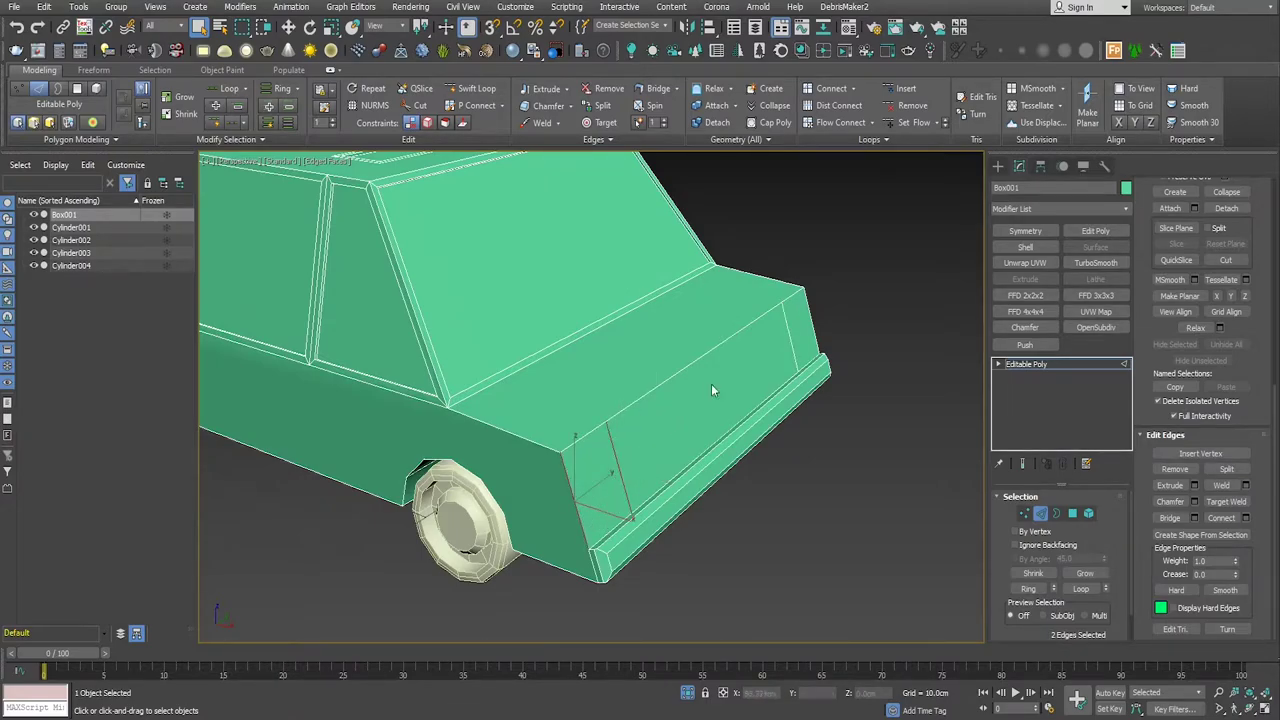
{"action": "left_click", "coordinate": [1245, 518]}
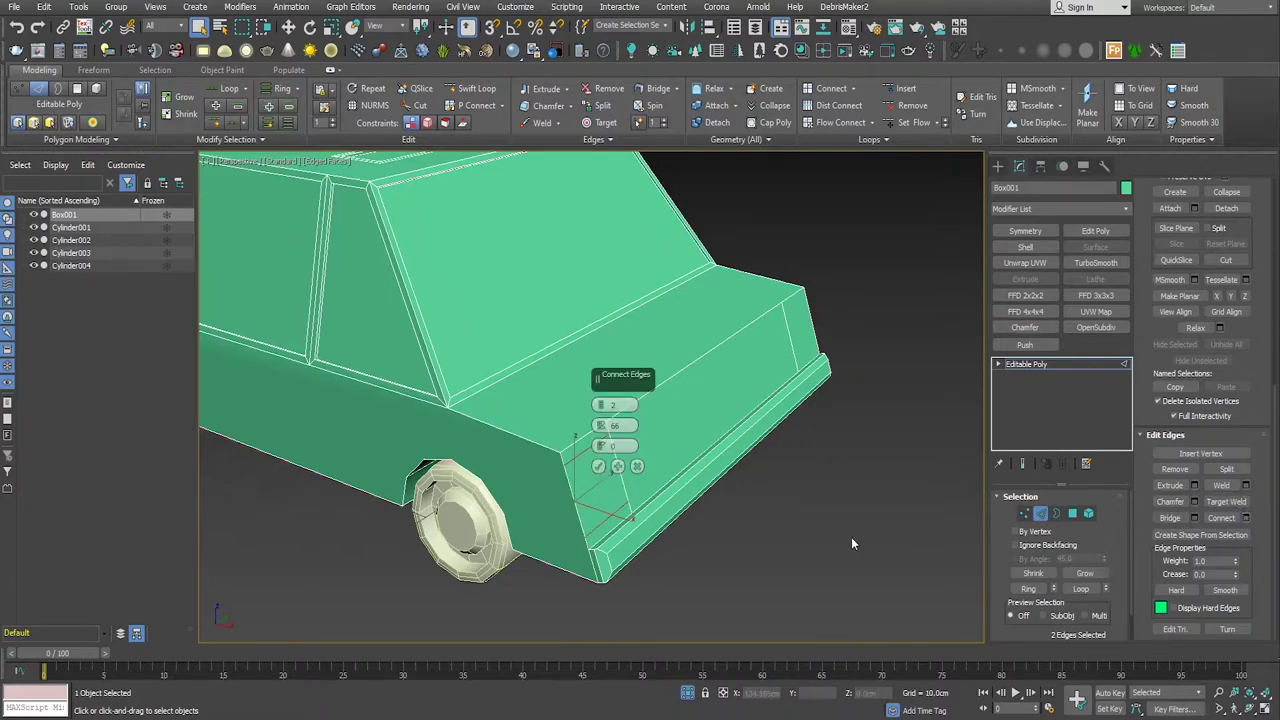
{"action": "left_click", "coordinate": [600, 408]}
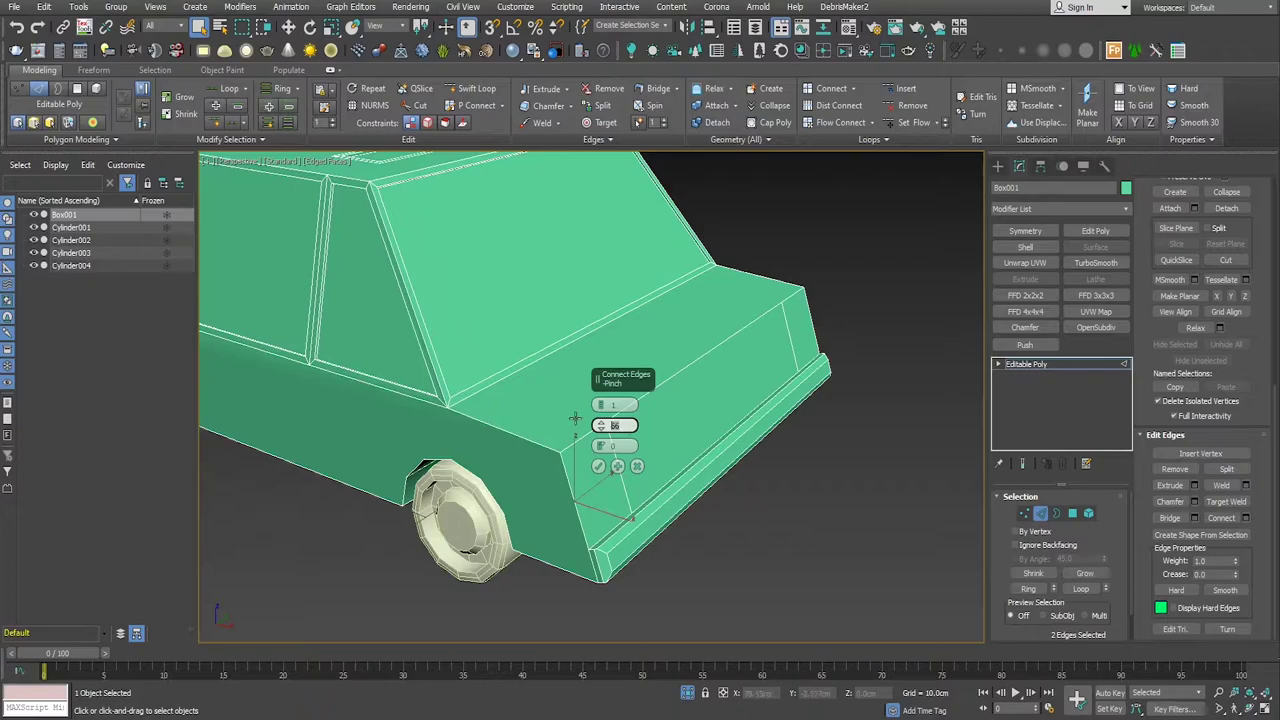
{"action": "right_click", "coordinate": [600, 425]}
{"action": "left_click_drag", "start_coordinate": [600, 446], "coordinate": [600, 430]}
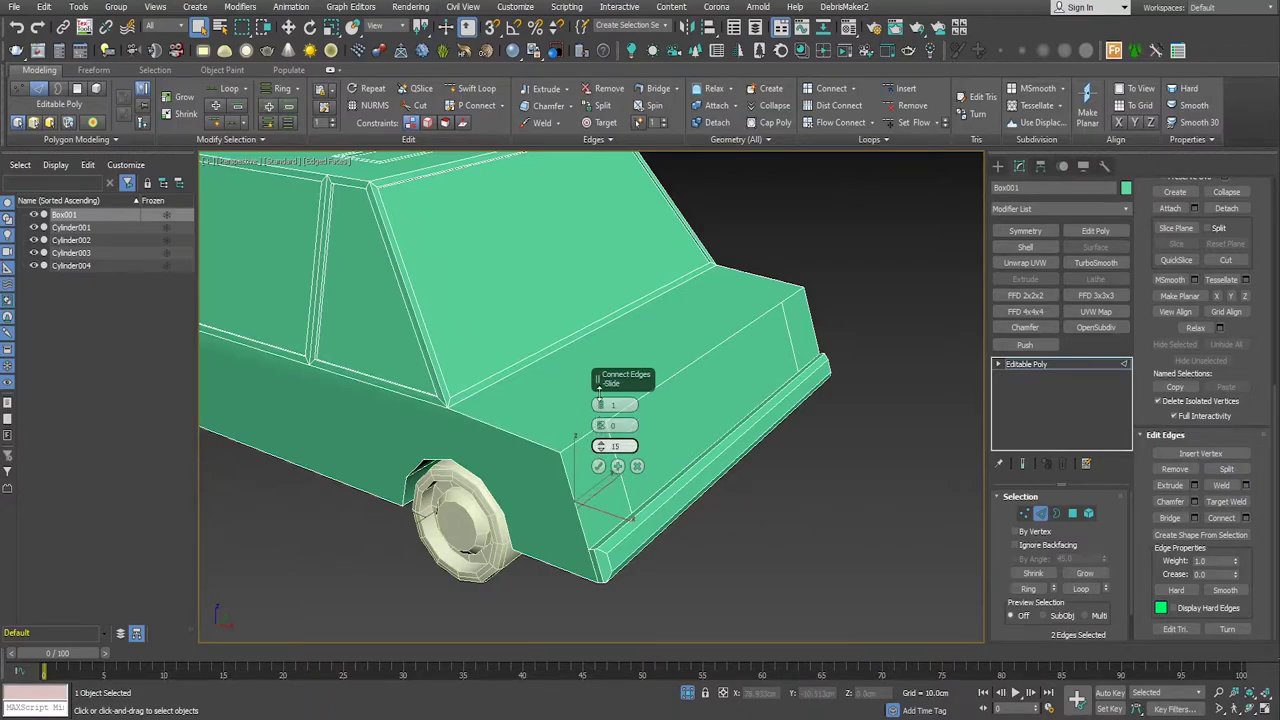
{"action": "left_click", "coordinate": [598, 467]}
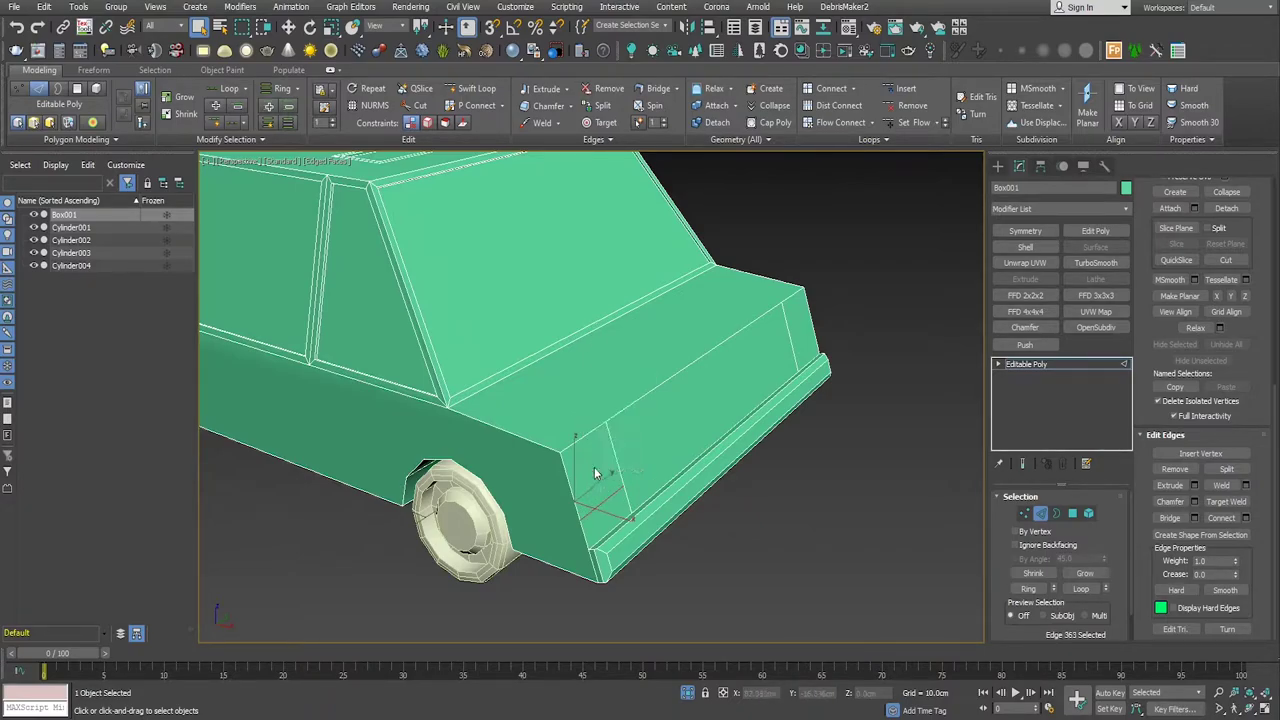
Step: Connect two more vertical edges with one edge at slide about -36 near the rear corner
{"action": "mouse_move", "coordinate": [871, 531]}
{"action": "middle_mouse_down", "text": "alt"}
{"action": "mouse_move", "coordinate": [480, 463]}
{"action": "mouse_move", "coordinate": [694, 449]}
{"action": "middle_mouse_up", "text": "alt"}
{"action": "left_click", "coordinate": [721, 415]}
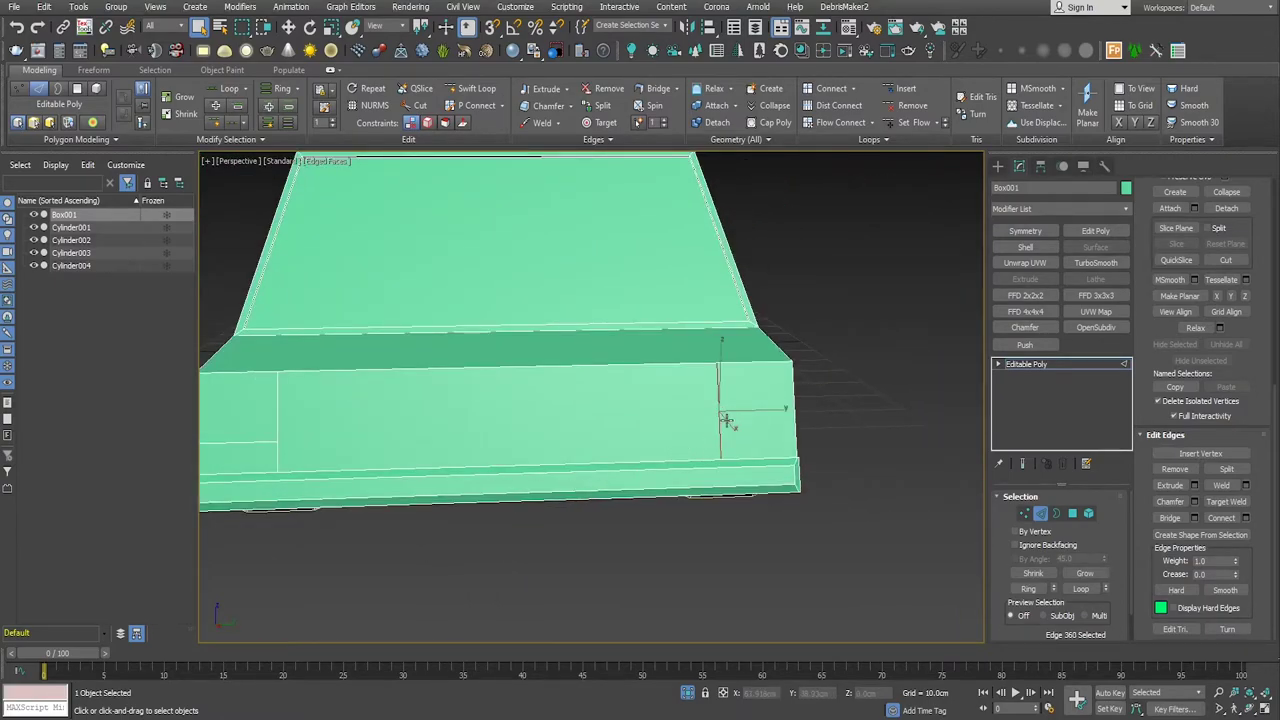
{"action": "left_click", "coordinate": [797, 430], "text": "ctrl"}
{"action": "middle_click_drag", "start_coordinate": [804, 432], "coordinate": [776, 472], "text": "alt"}
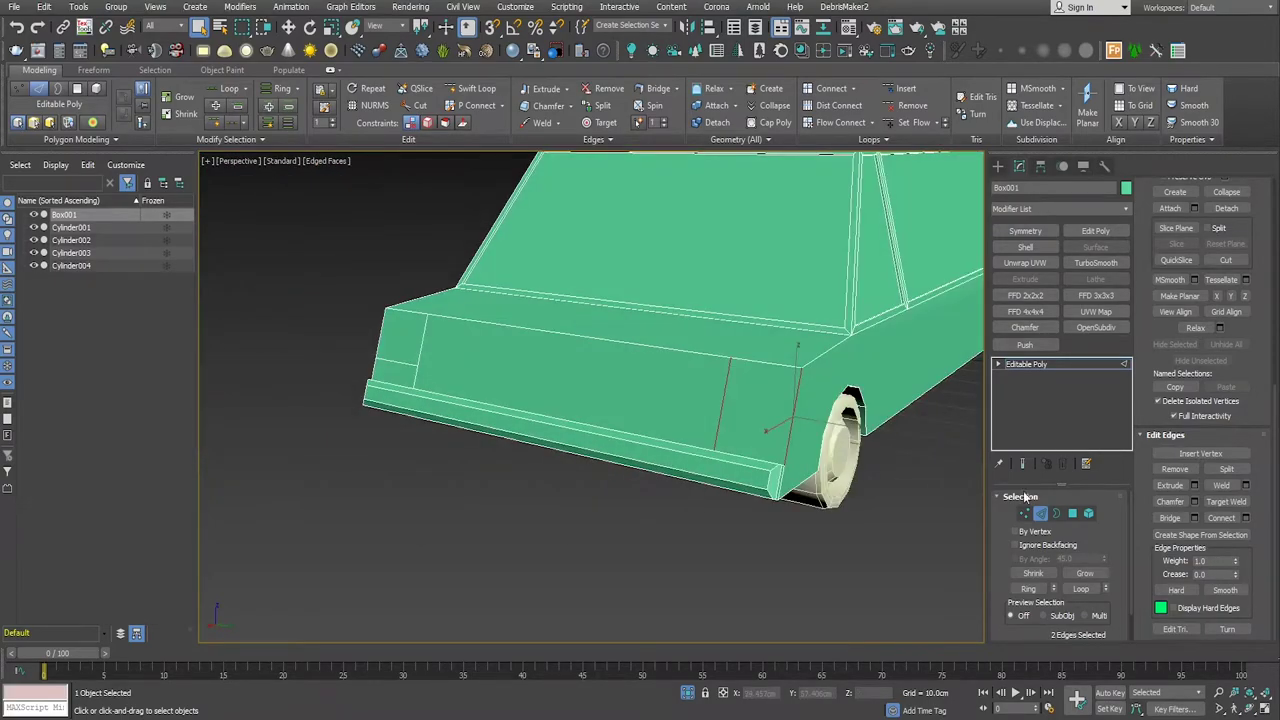
{"action": "left_click", "coordinate": [1246, 518]}
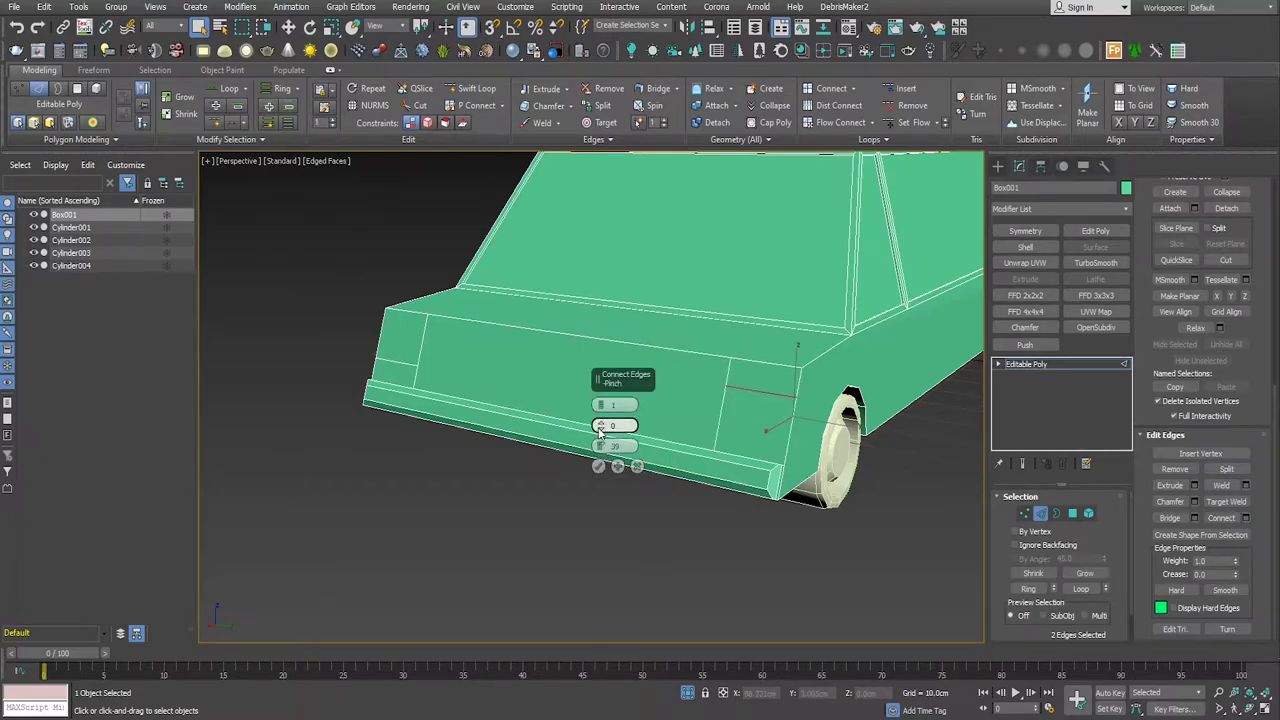
{"action": "left_click_drag", "start_coordinate": [600, 446], "coordinate": [610, 687]}
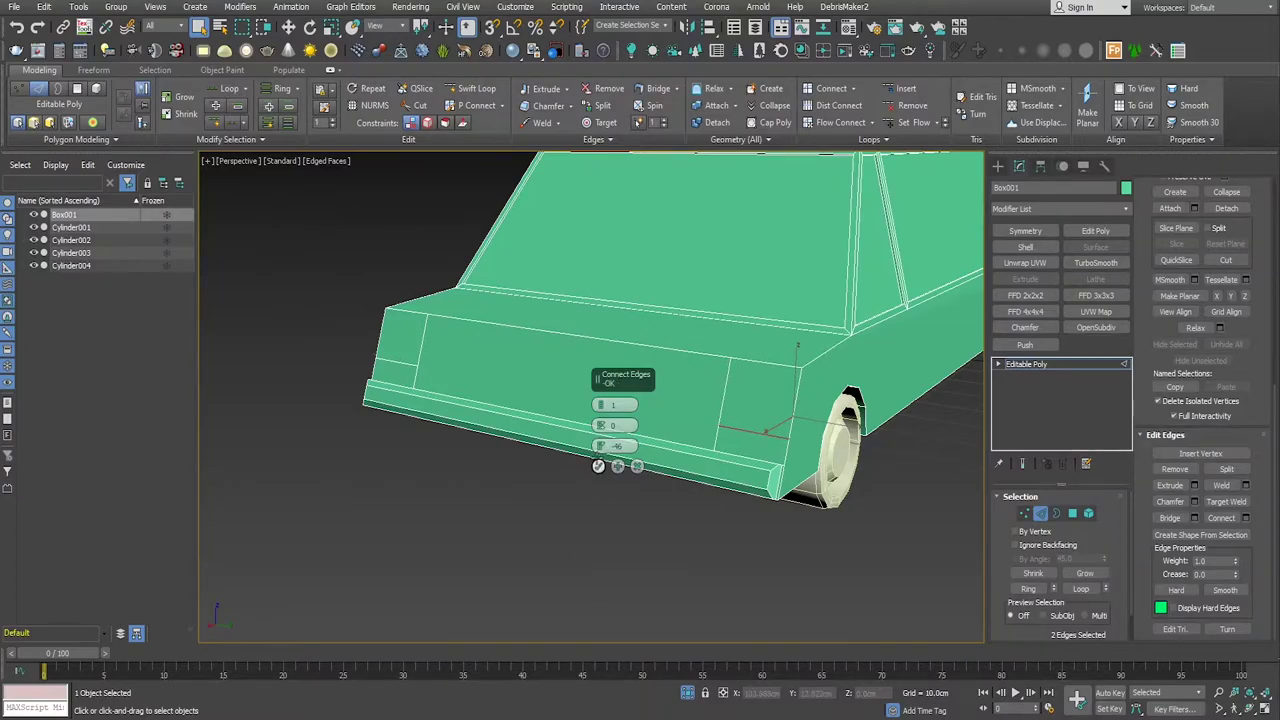
{"action": "left_click_drag", "start_coordinate": [600, 447], "coordinate": [598, 422]}
{"action": "scroll", "coordinate": [526, 486], "scroll_direction": "up", "scroll_amount": 5}
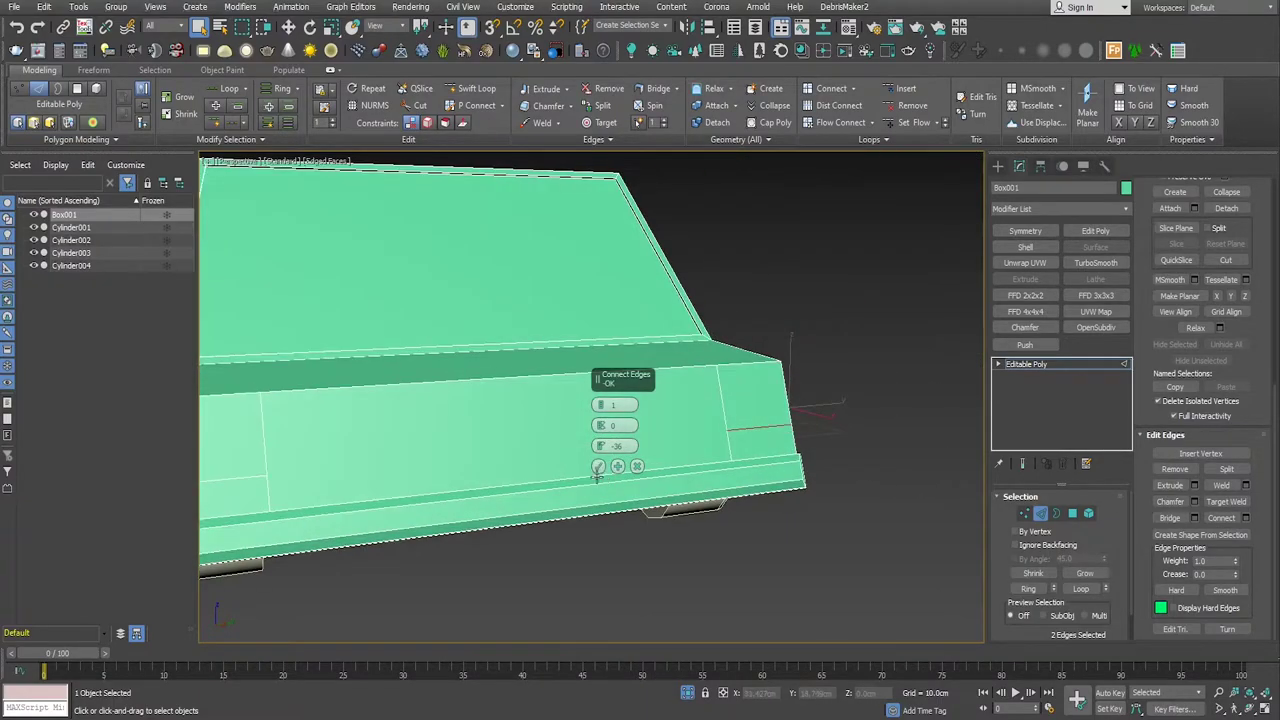
{"action": "left_click", "coordinate": [637, 467]}
{"action": "scroll", "coordinate": [645, 525], "scroll_direction": "down", "scroll_amount": 5}
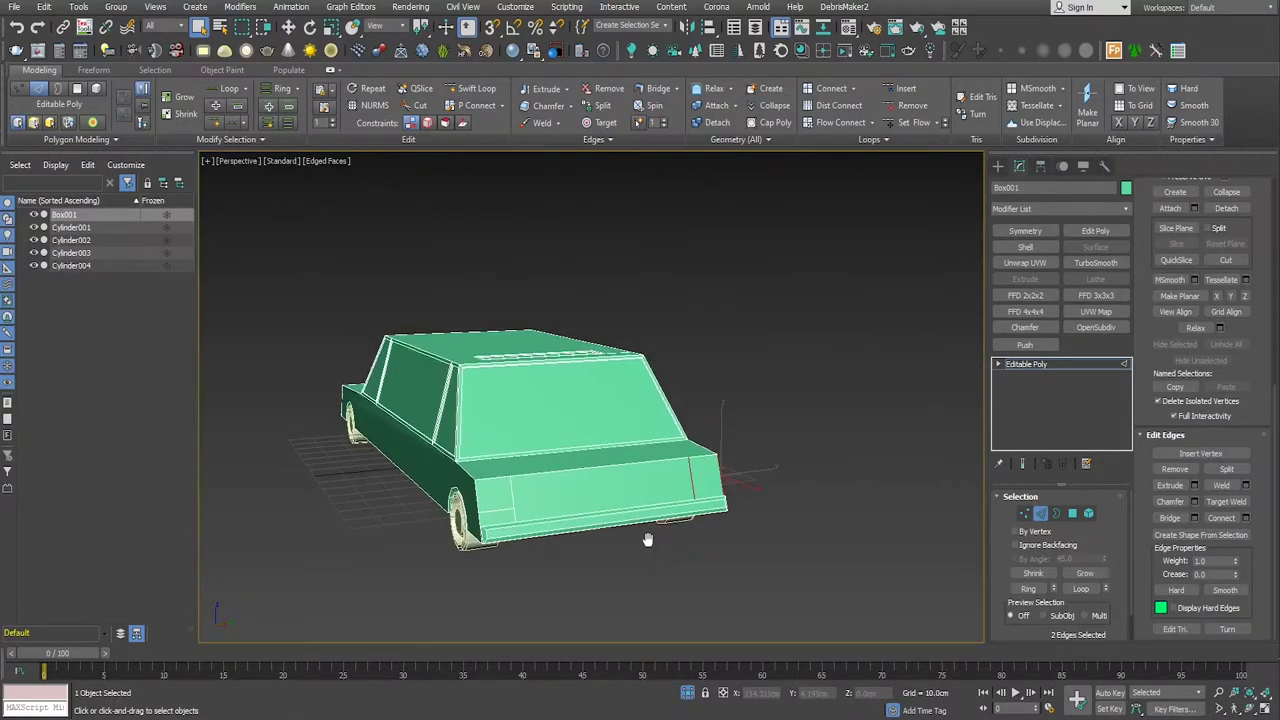
Step: Select the four vertical edges across the car body's end panel
{"action": "scroll", "coordinate": [490, 515], "scroll_direction": "up", "scroll_amount": 2}
{"action": "left_click", "coordinate": [490, 514]}
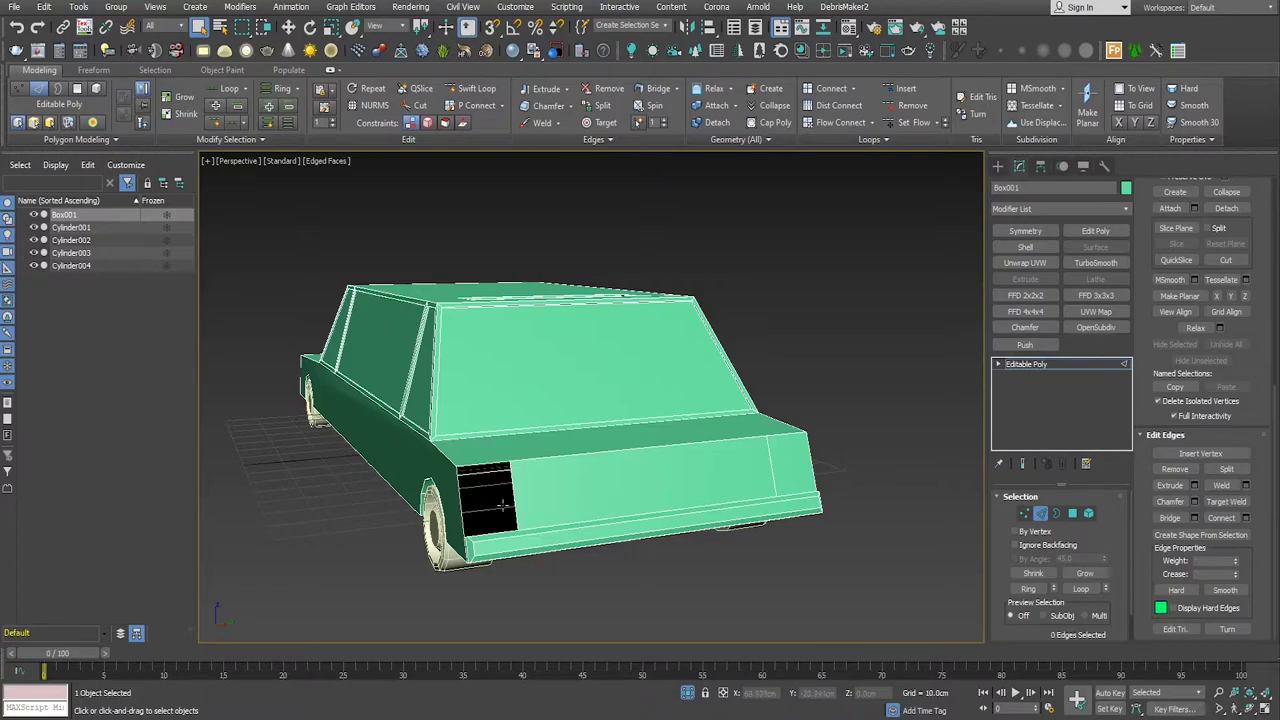
{"action": "left_click", "coordinate": [500, 510]}
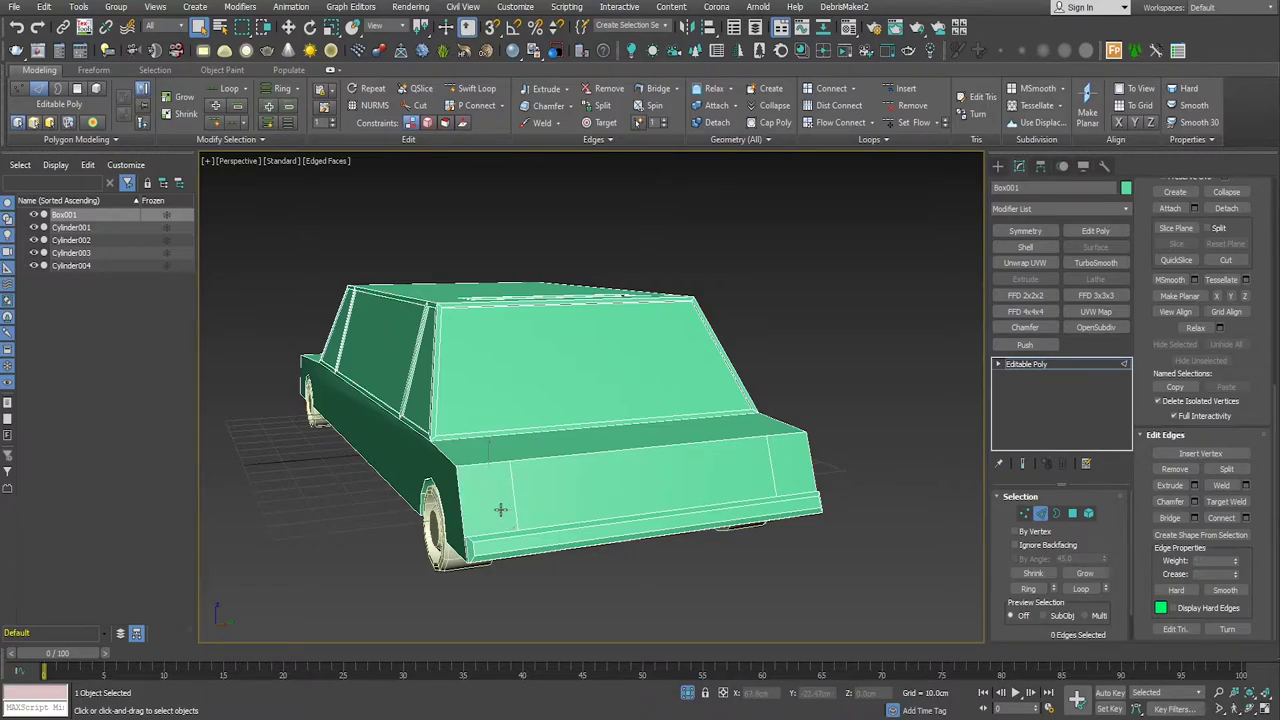
{"action": "left_click", "coordinate": [463, 512]}
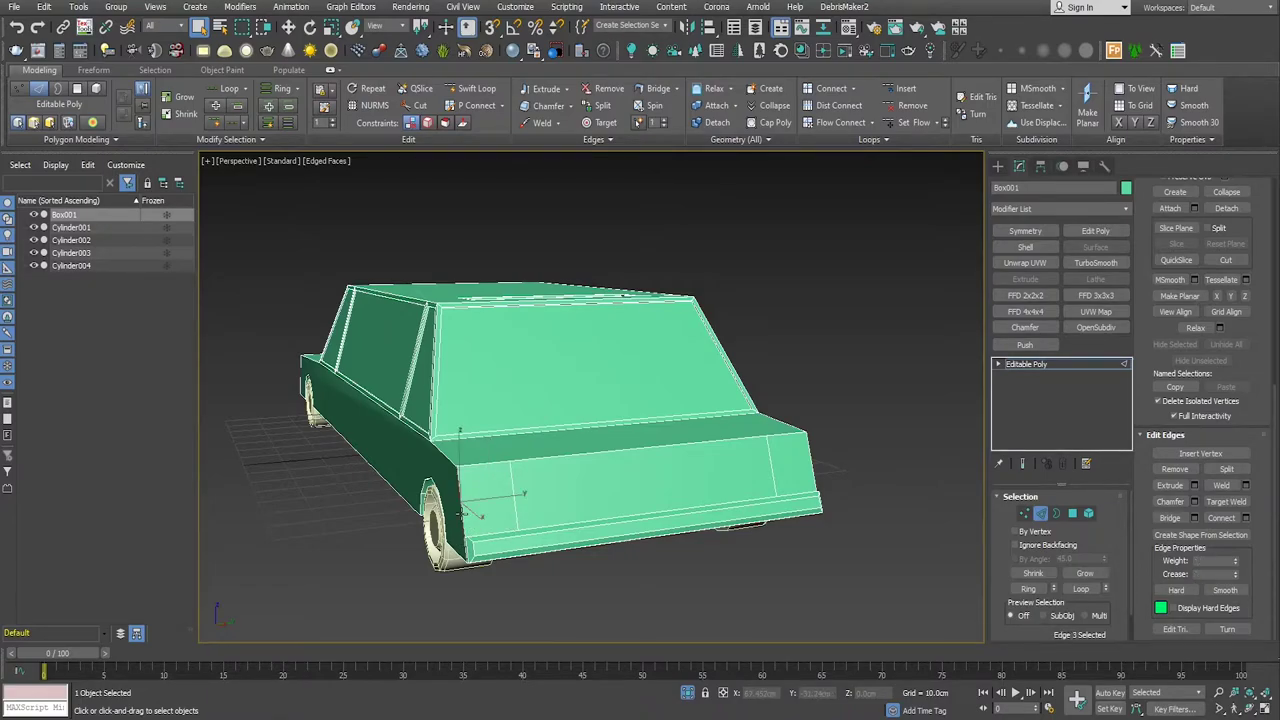
{"action": "left_click", "coordinate": [514, 510], "text": "ctrl"}
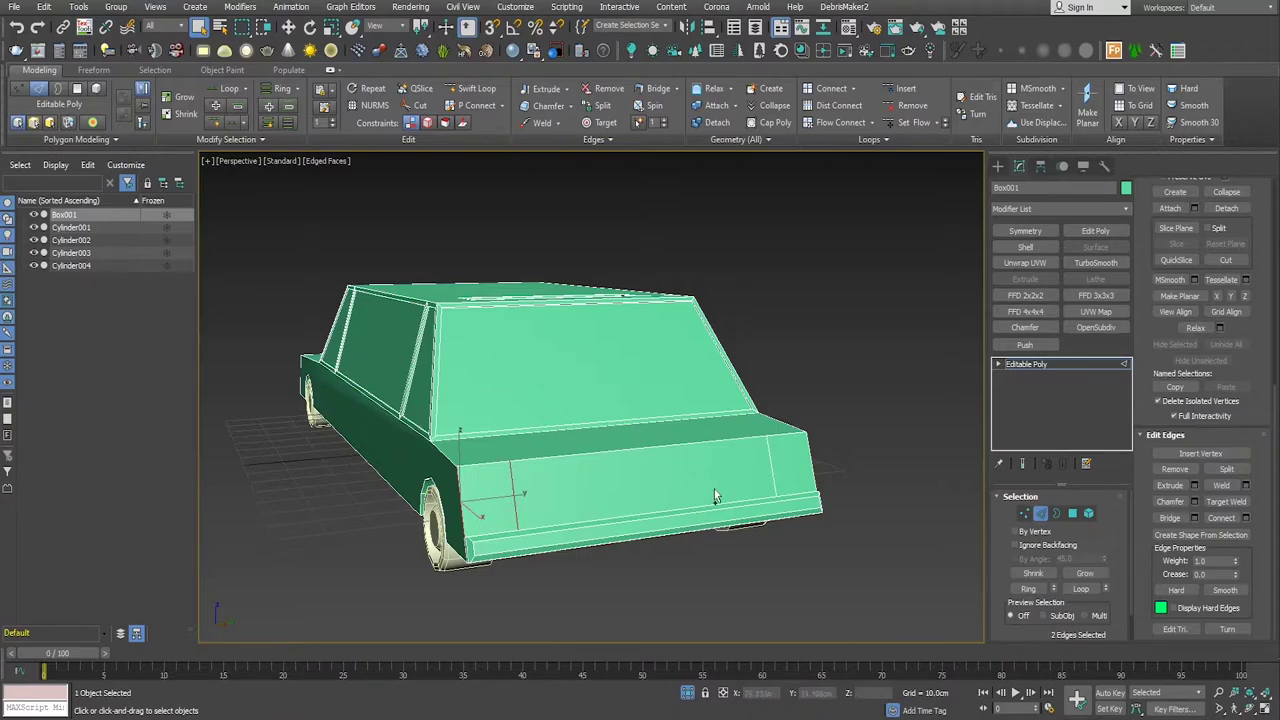
{"action": "left_click", "coordinate": [771, 466], "text": "ctrl"}
{"action": "left_click", "coordinate": [808, 469], "text": "ctrl"}
{"action": "middle_click_drag", "start_coordinate": [808, 469], "coordinate": [778, 518], "text": "alt"}
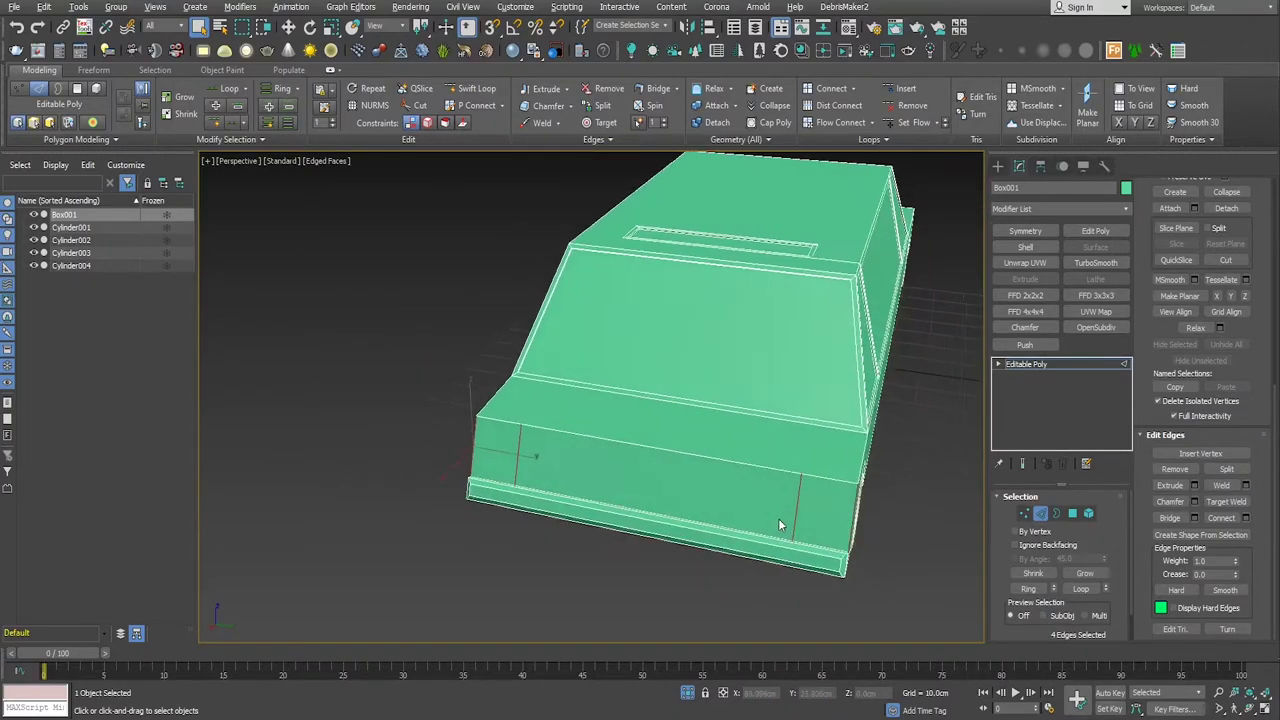
Step: Connect them with a horizontal edge loop at slide about -36, just above the bumper
{"action": "left_click", "coordinate": [1245, 517]}
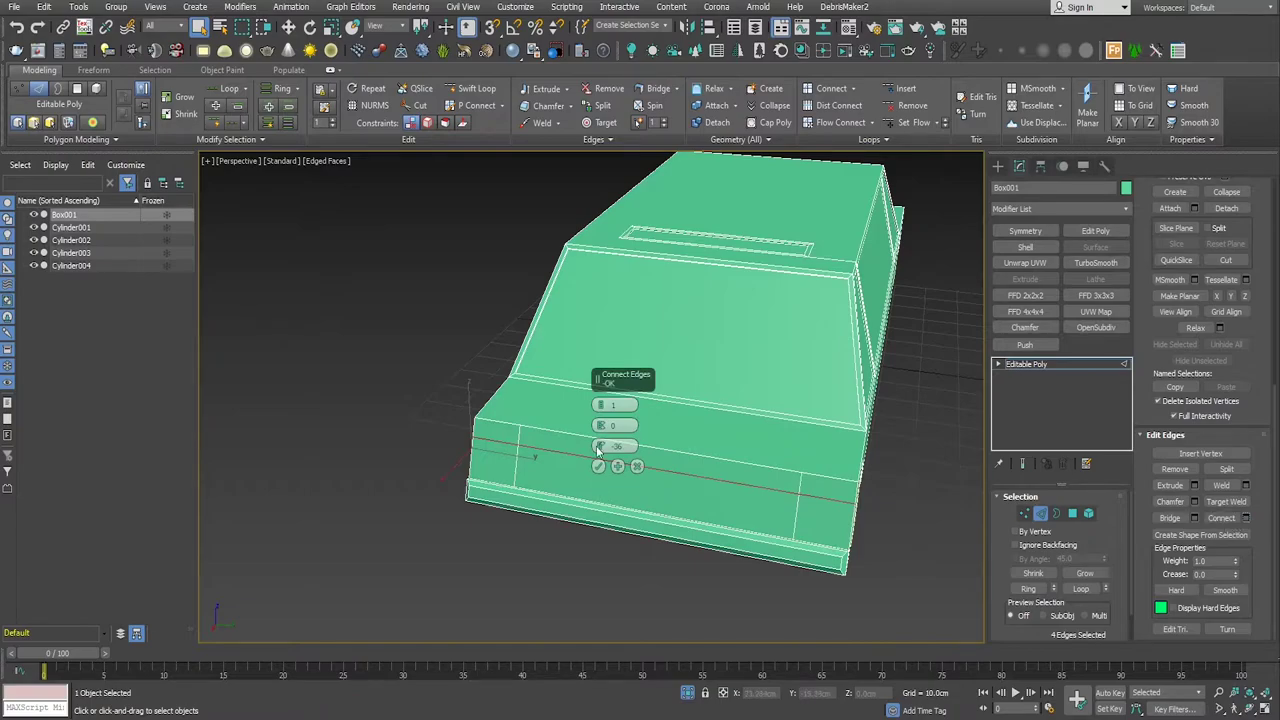
{"action": "left_click_drag", "start_coordinate": [600, 446], "coordinate": [608, 226]}
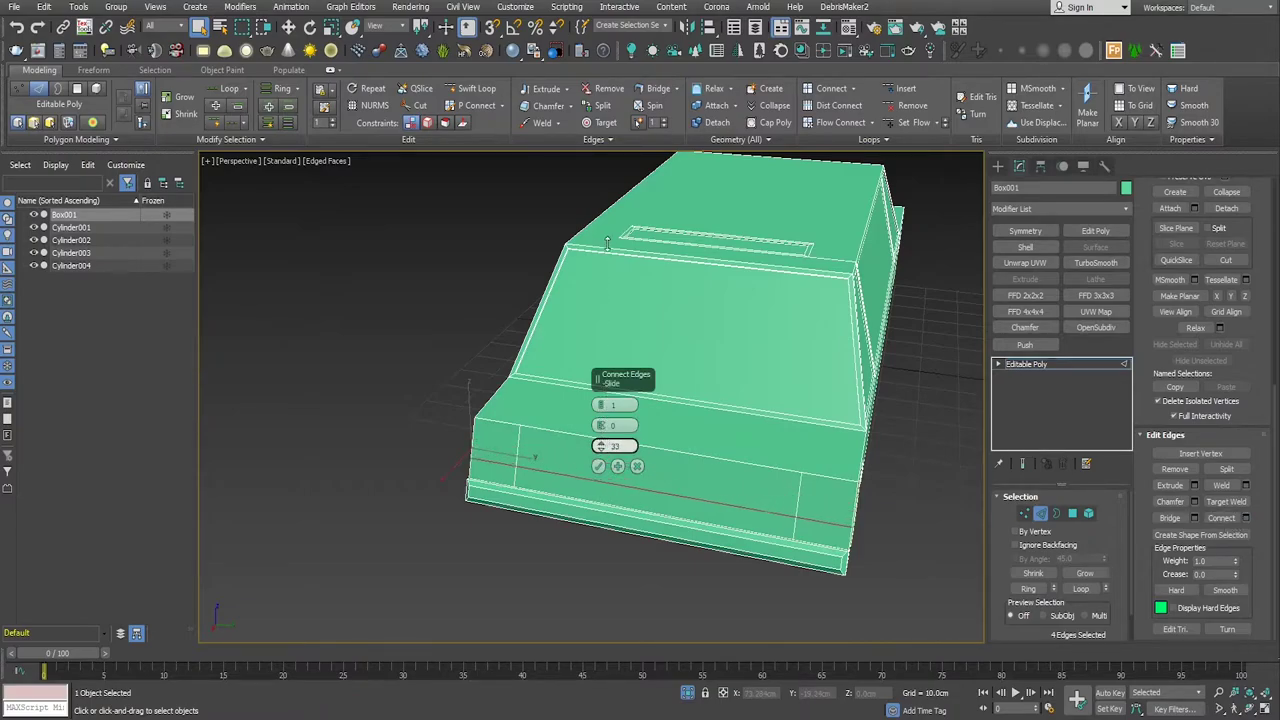
{"action": "left_click", "coordinate": [598, 466]}
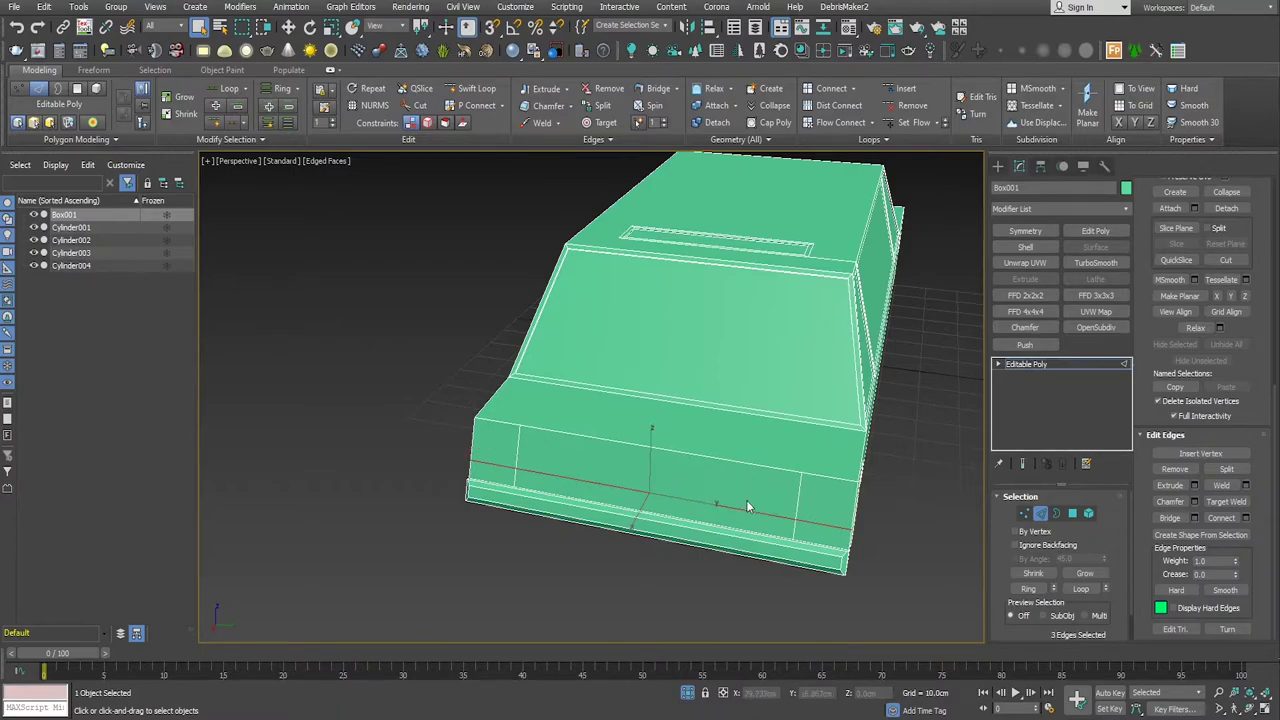
{"action": "scroll", "coordinate": [746, 500], "scroll_direction": "up", "scroll_amount": 2}
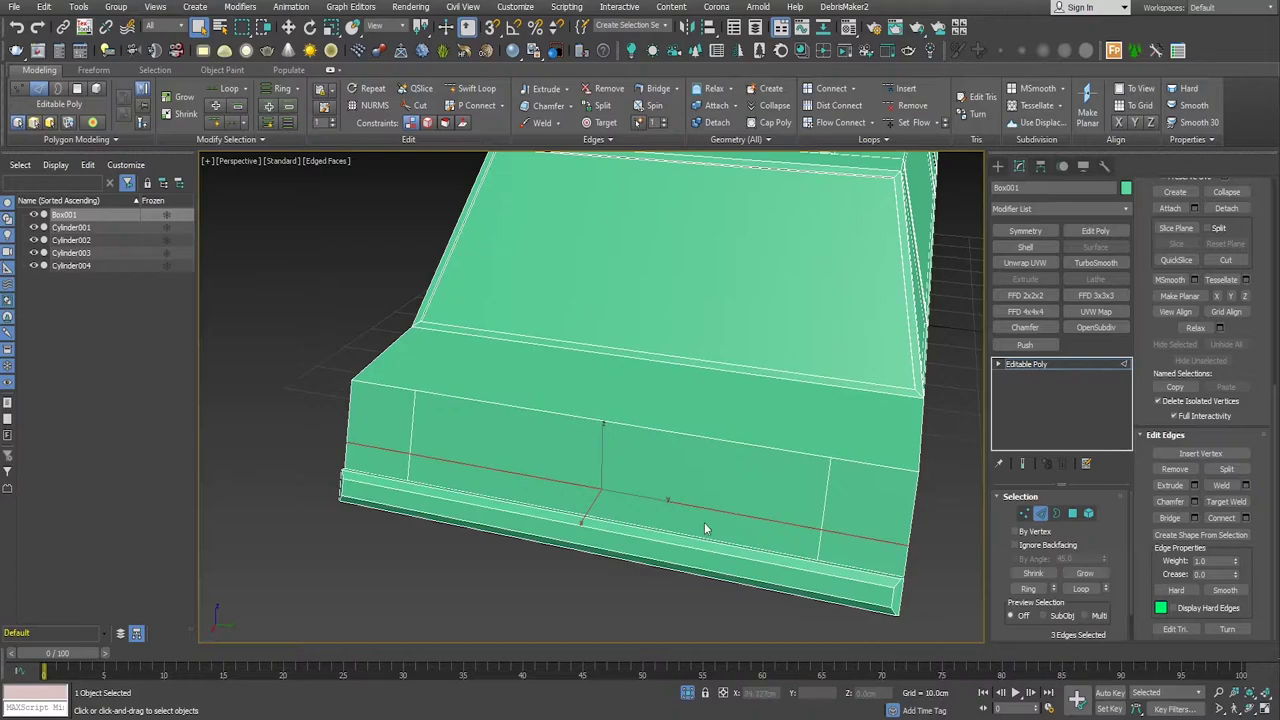
{"action": "middle_click_drag", "start_coordinate": [521, 605], "coordinate": [614, 589], "text": "alt"}
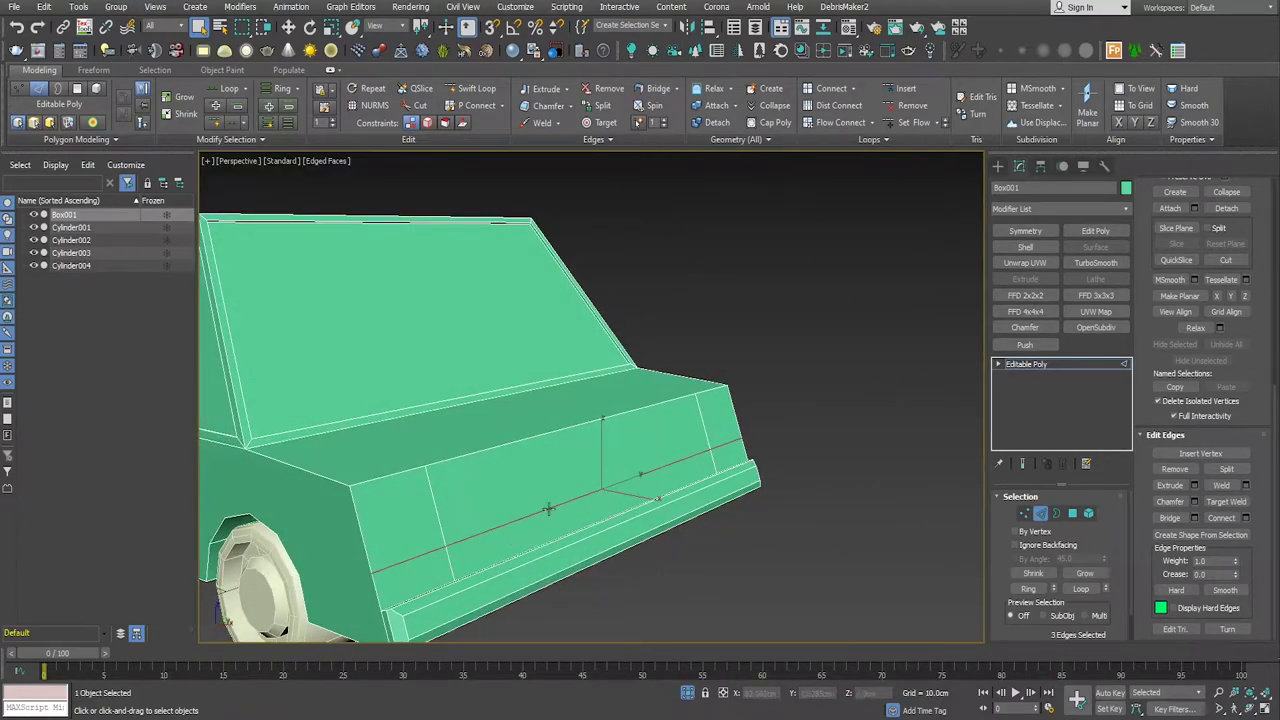
Step: Select the two corner lamp squares and the strips below them
{"action": "left_click", "coordinate": [1072, 513]}
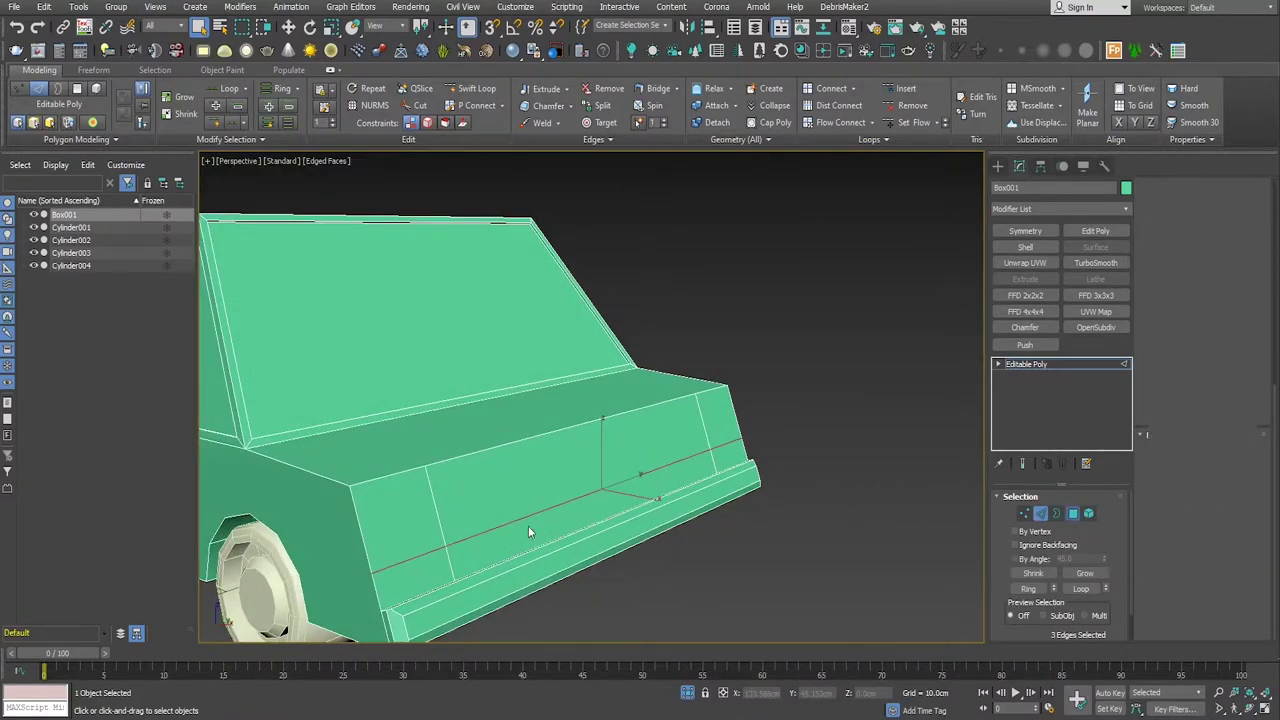
{"action": "left_click", "coordinate": [409, 525]}
{"action": "left_click", "coordinate": [420, 573], "text": "ctrl"}
{"action": "left_click", "coordinate": [720, 422], "text": "ctrl"}
{"action": "left_click", "coordinate": [733, 458], "text": "ctrl"}
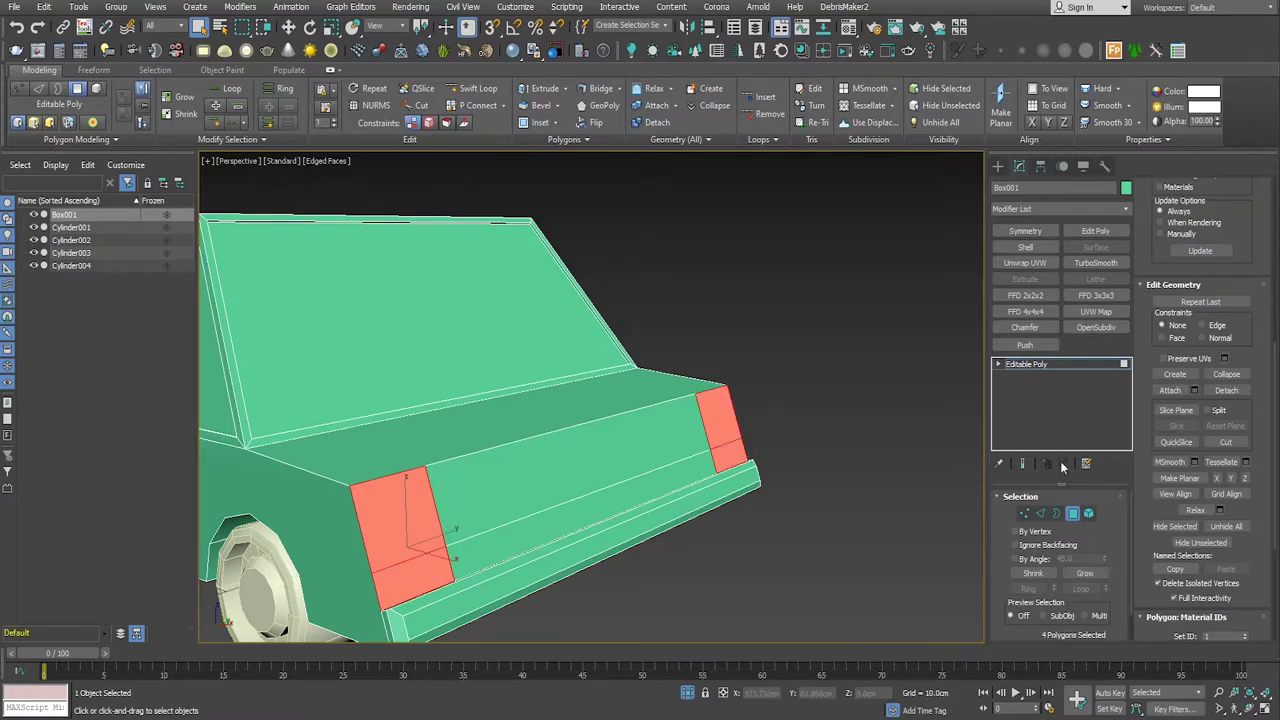
{"action": "scroll", "coordinate": [1232, 500], "scroll_direction": "down", "scroll_amount": 2}
{"action": "scroll", "coordinate": [1240, 530], "scroll_direction": "down", "scroll_amount": 2}
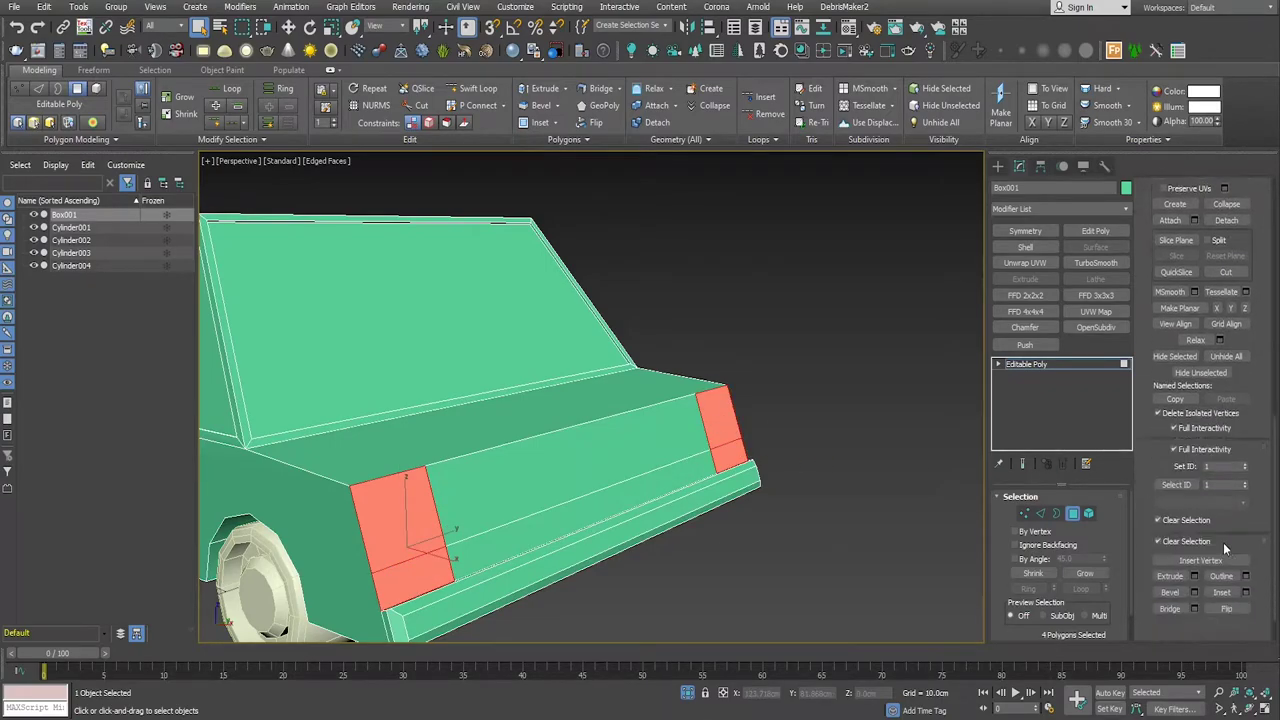
{"action": "scroll", "coordinate": [1248, 560], "scroll_direction": "down", "scroll_amount": 2}
Step: Inset the four lamp polygons by about 0.54cm and bevel them inward
{"action": "left_click", "coordinate": [1245, 547]}
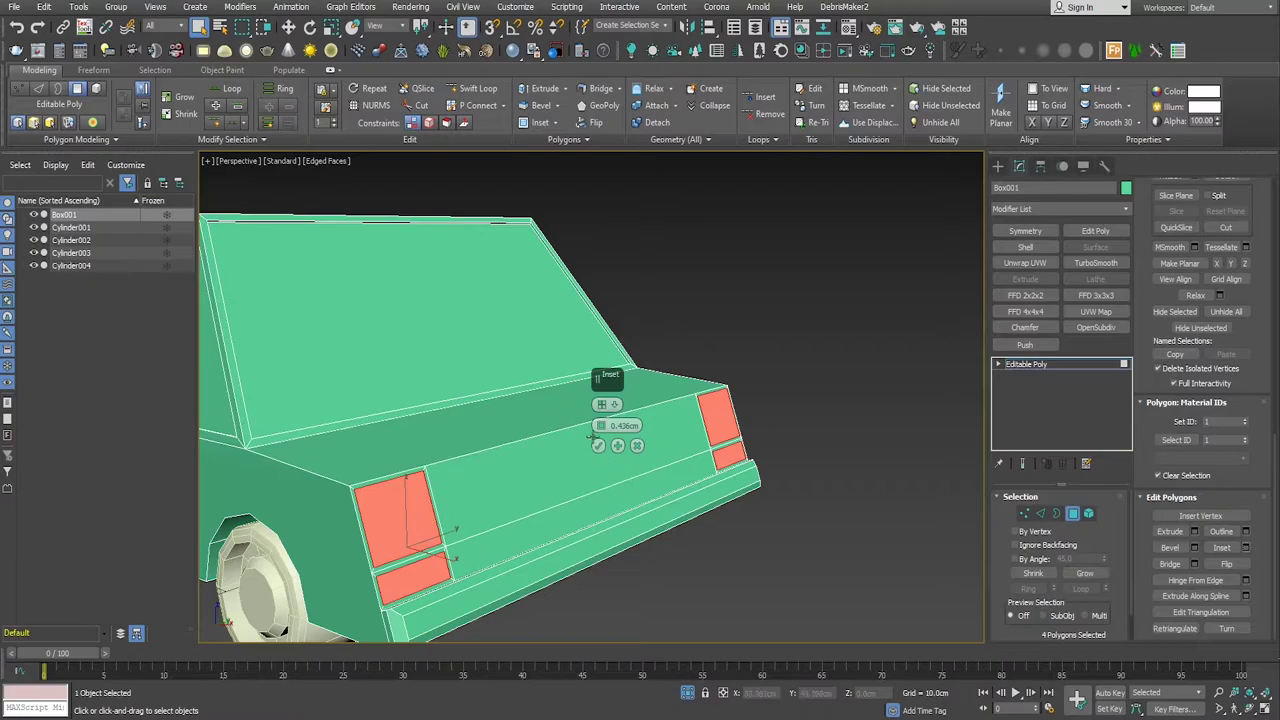
{"action": "left_click_drag", "start_coordinate": [599, 426], "coordinate": [599, 418]}
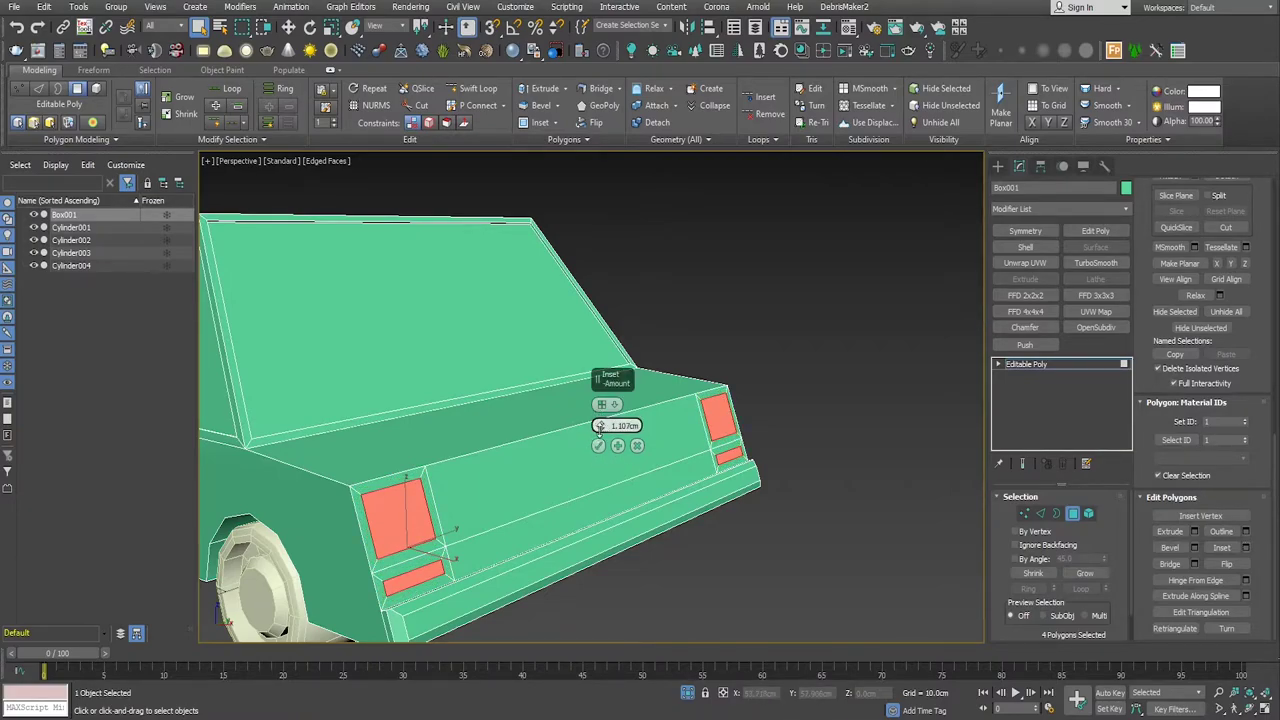
{"action": "left_click_drag", "start_coordinate": [599, 428], "coordinate": [600, 431]}
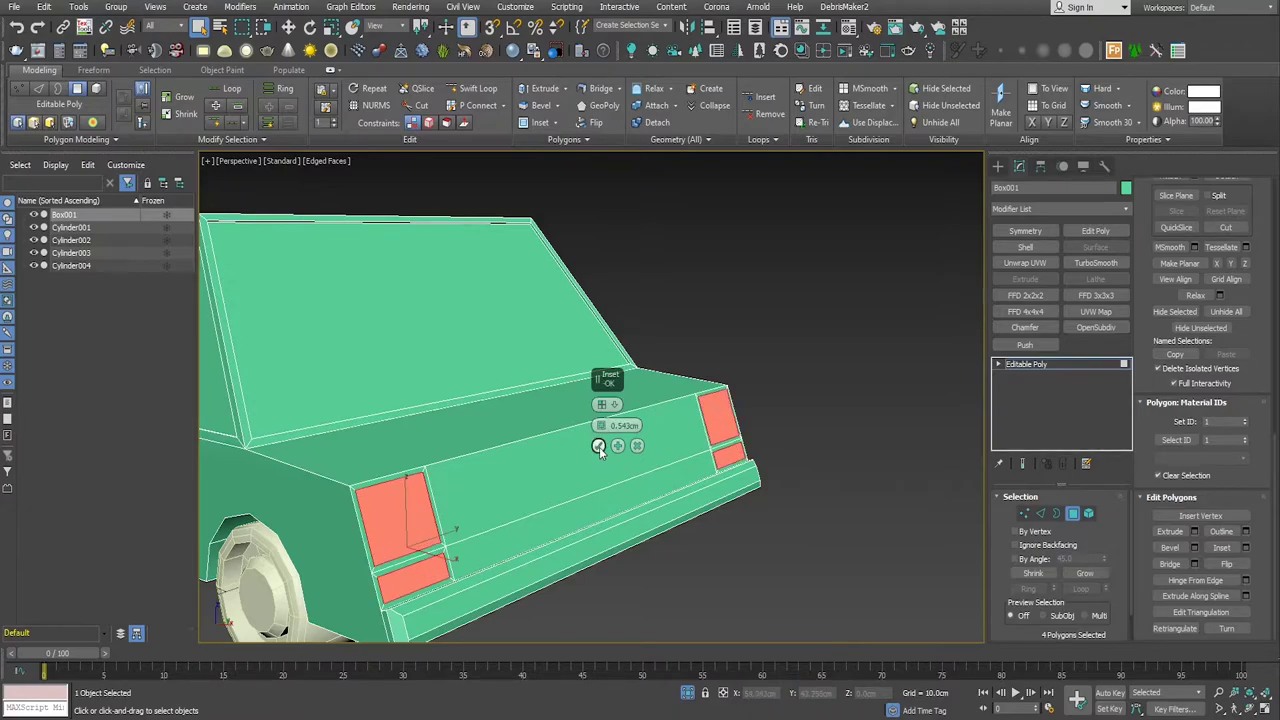
{"action": "left_click", "coordinate": [598, 446]}
{"action": "left_click", "coordinate": [1194, 547]}
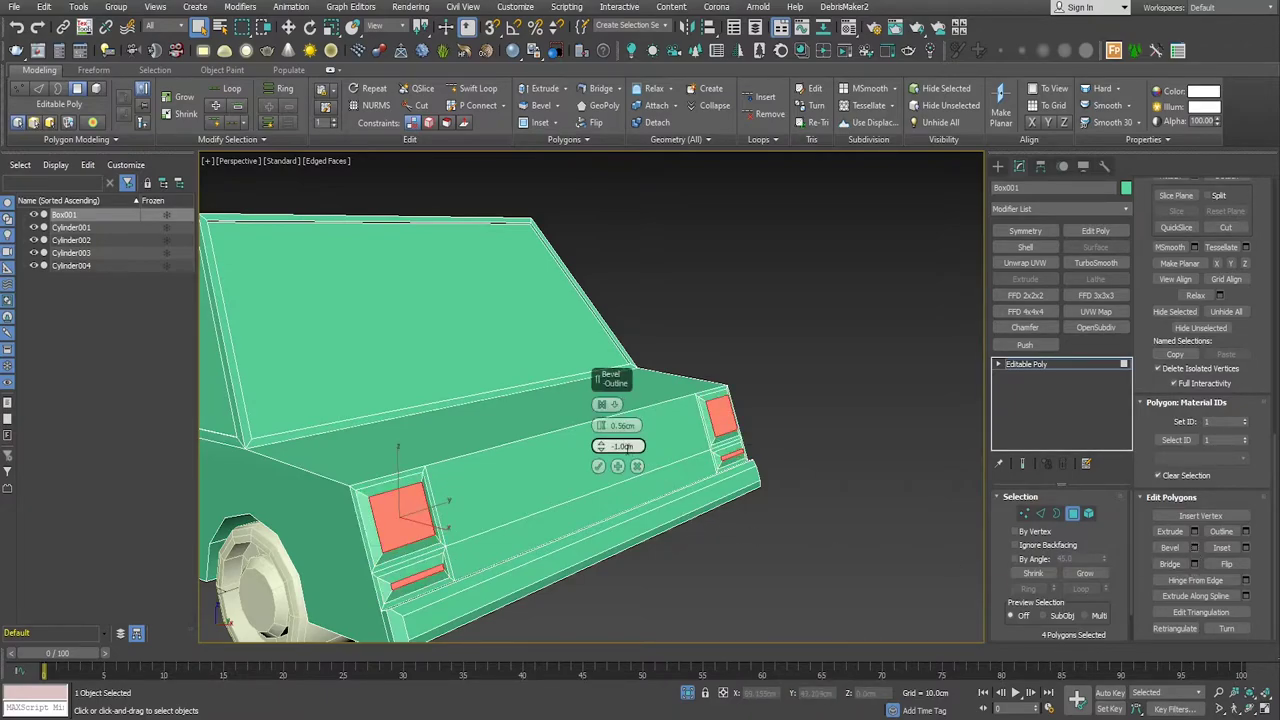
{"action": "left_click", "coordinate": [598, 466]}
{"action": "left_click", "coordinate": [556, 492]}
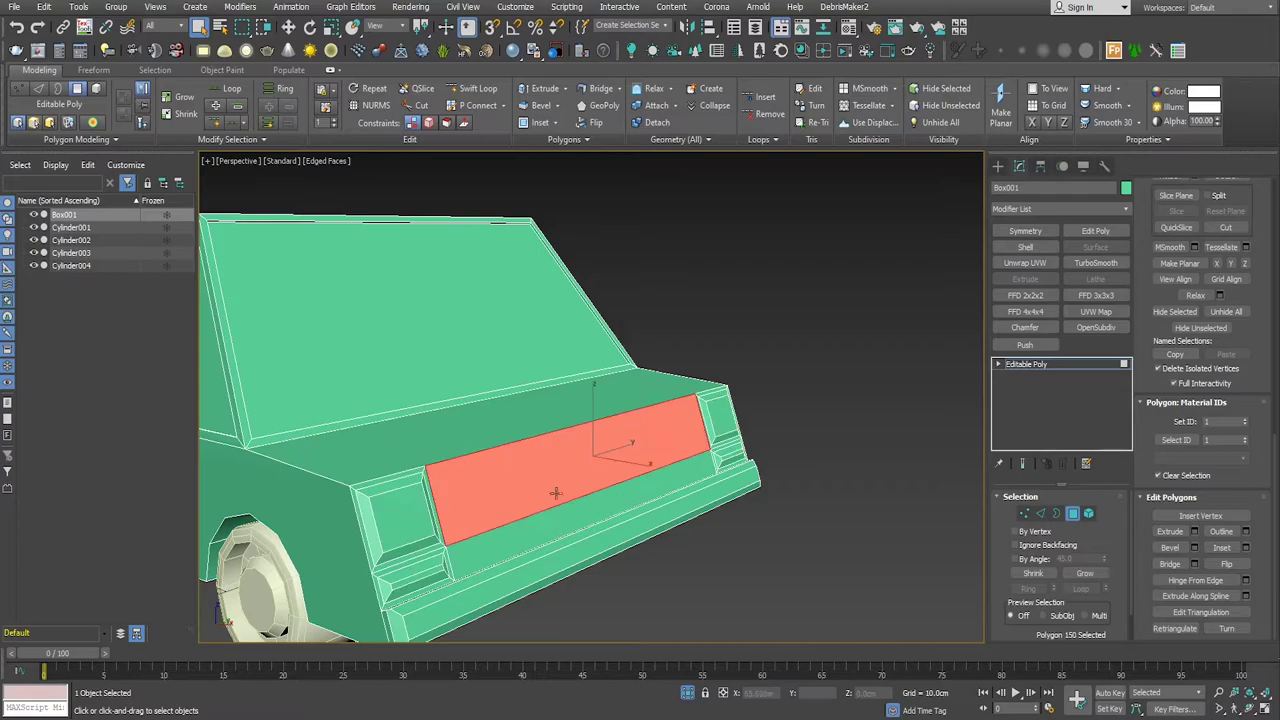
Step: Inset the grille panel between the lamps and extrude it -0.965cm inward
{"action": "left_click", "coordinate": [1245, 547]}
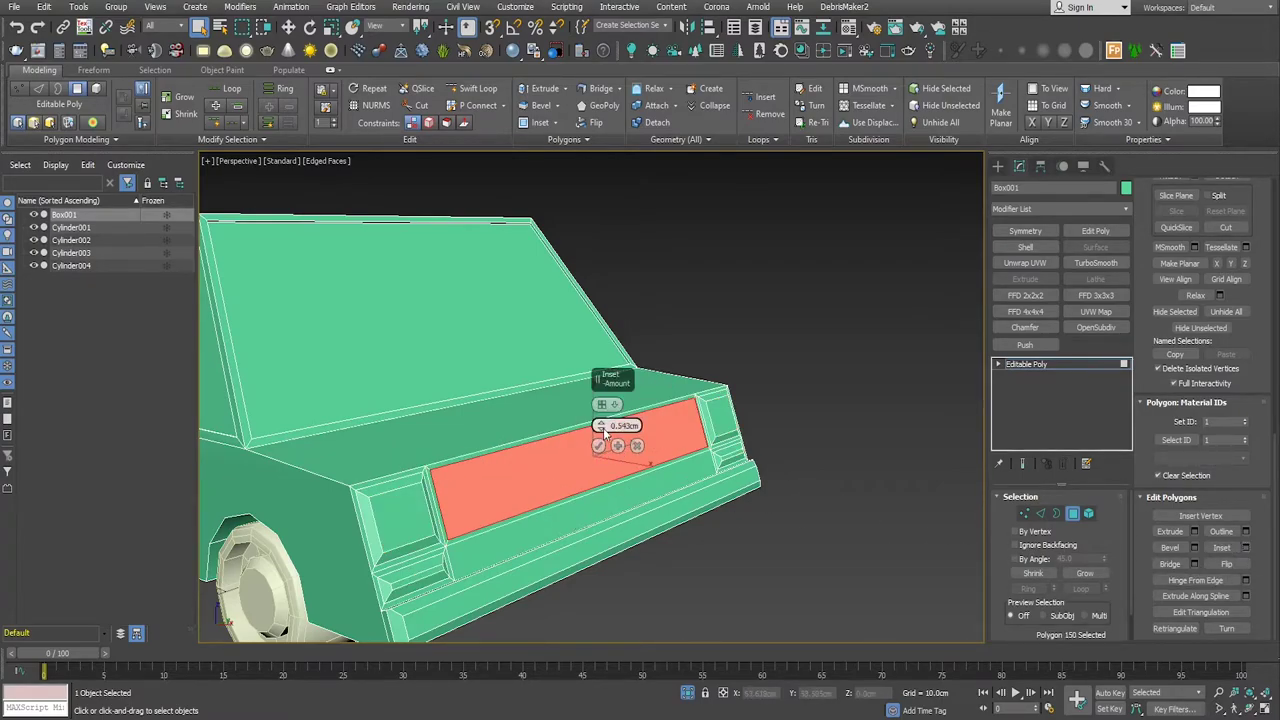
{"action": "left_click_drag", "start_coordinate": [603, 430], "coordinate": [603, 422]}
{"action": "left_click", "coordinate": [598, 446]}
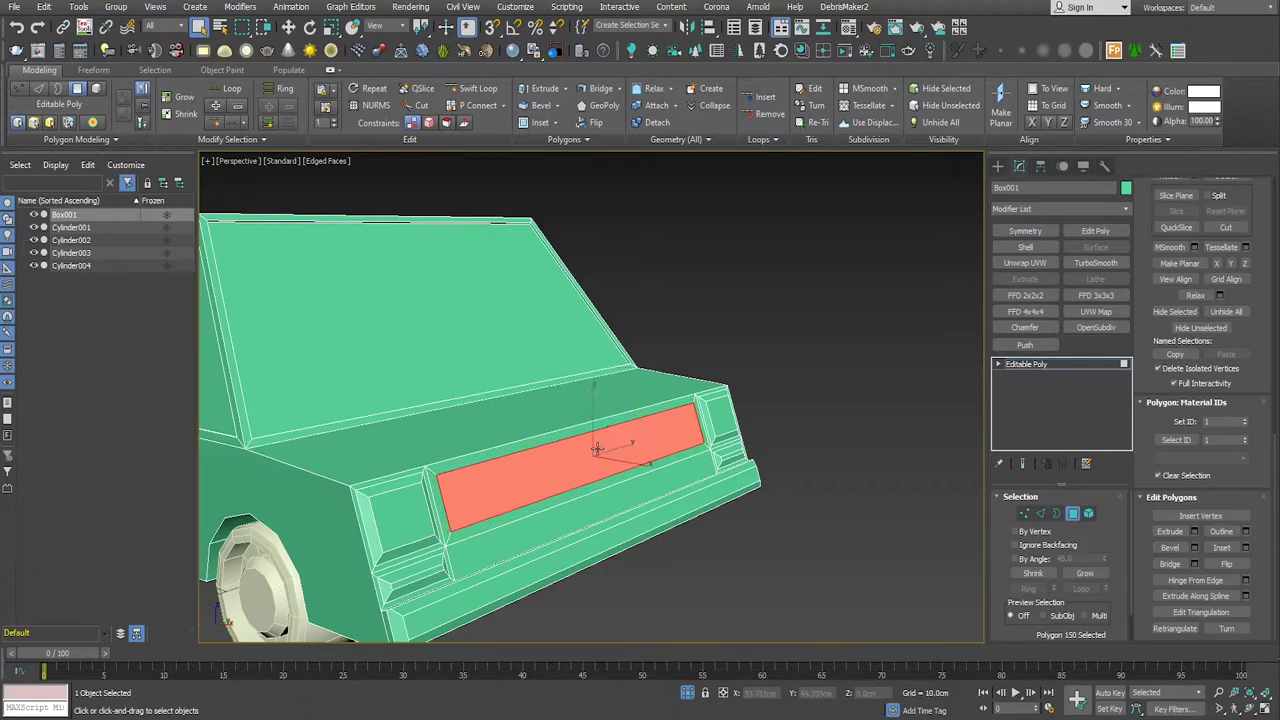
{"action": "left_click", "coordinate": [1194, 531]}
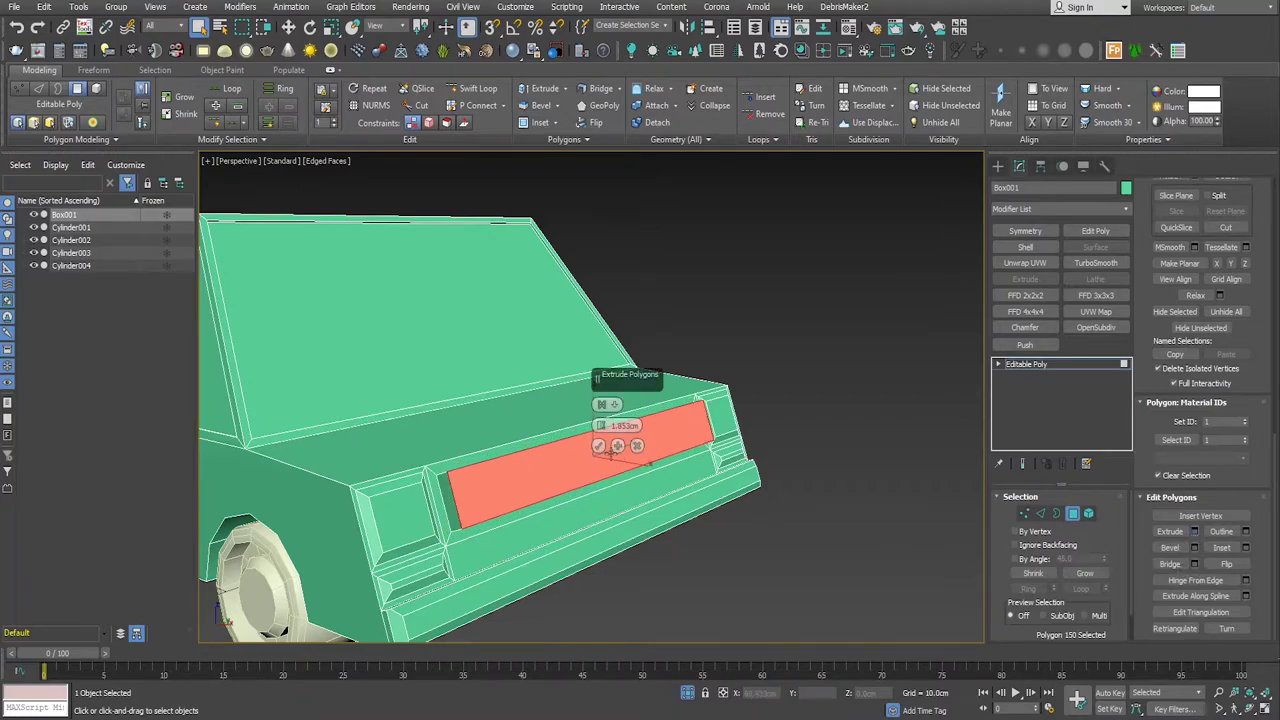
{"action": "left_click_drag", "start_coordinate": [600, 425], "coordinate": [600, 445]}
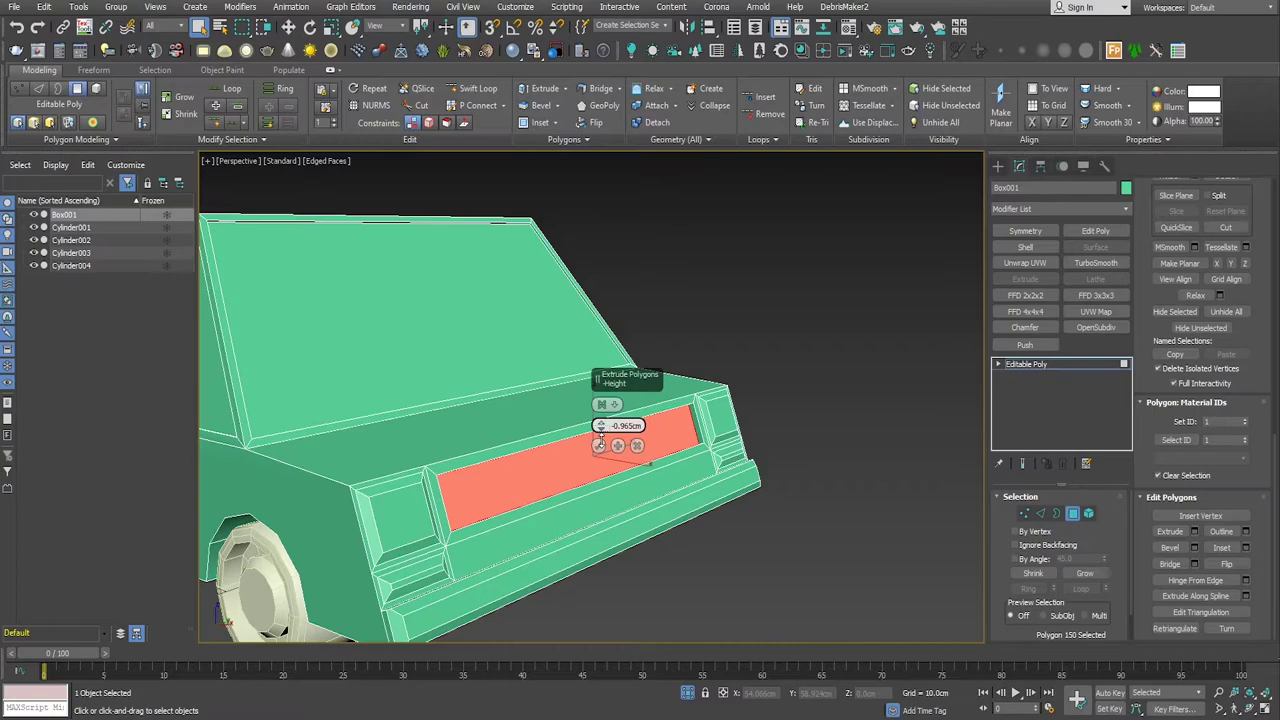
{"action": "left_click", "coordinate": [598, 446]}
{"action": "scroll", "coordinate": [594, 440], "scroll_direction": "down", "scroll_amount": 5}
{"action": "mouse_move", "coordinate": [523, 497]}
{"action": "middle_mouse_down", "text": "alt"}
{"action": "mouse_move", "coordinate": [575, 530]}
{"action": "mouse_move", "coordinate": [601, 532]}
{"action": "mouse_move", "coordinate": [538, 521]}
{"action": "mouse_move", "coordinate": [633, 514]}
{"action": "mouse_move", "coordinate": [573, 533]}
{"action": "mouse_move", "coordinate": [643, 546]}
{"action": "mouse_move", "coordinate": [643, 560]}
{"action": "middle_mouse_up", "text": "alt"}
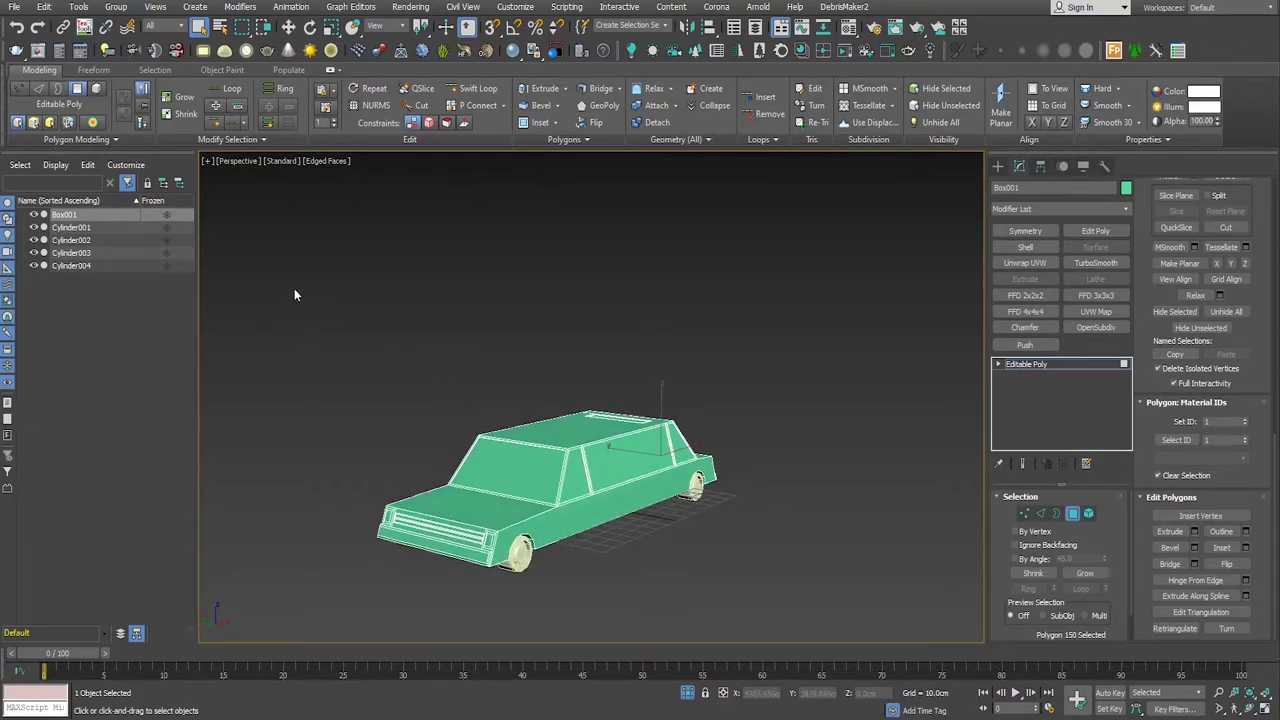
Step: Leave polygon editing, select all objects and set their object colour to black
{"action": "key", "text": "ctrl+a"}
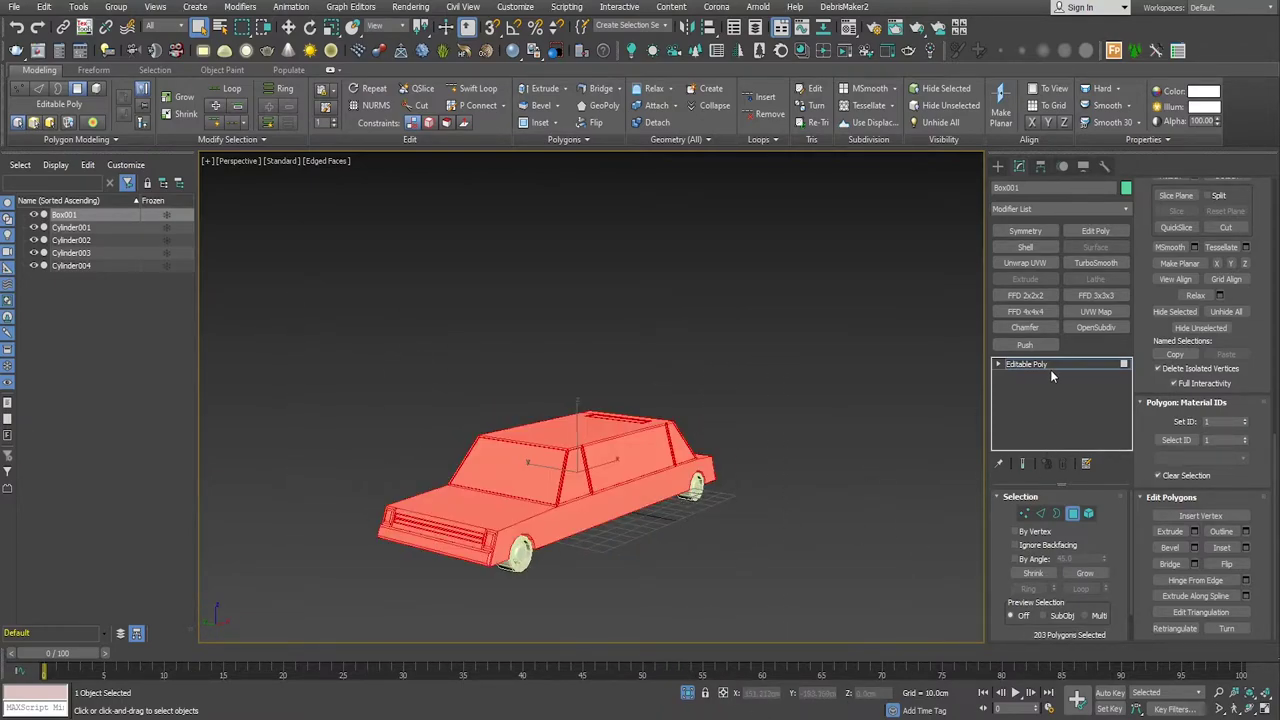
{"action": "left_click", "coordinate": [1050, 370]}
{"action": "key", "text": "ctrl+a"}
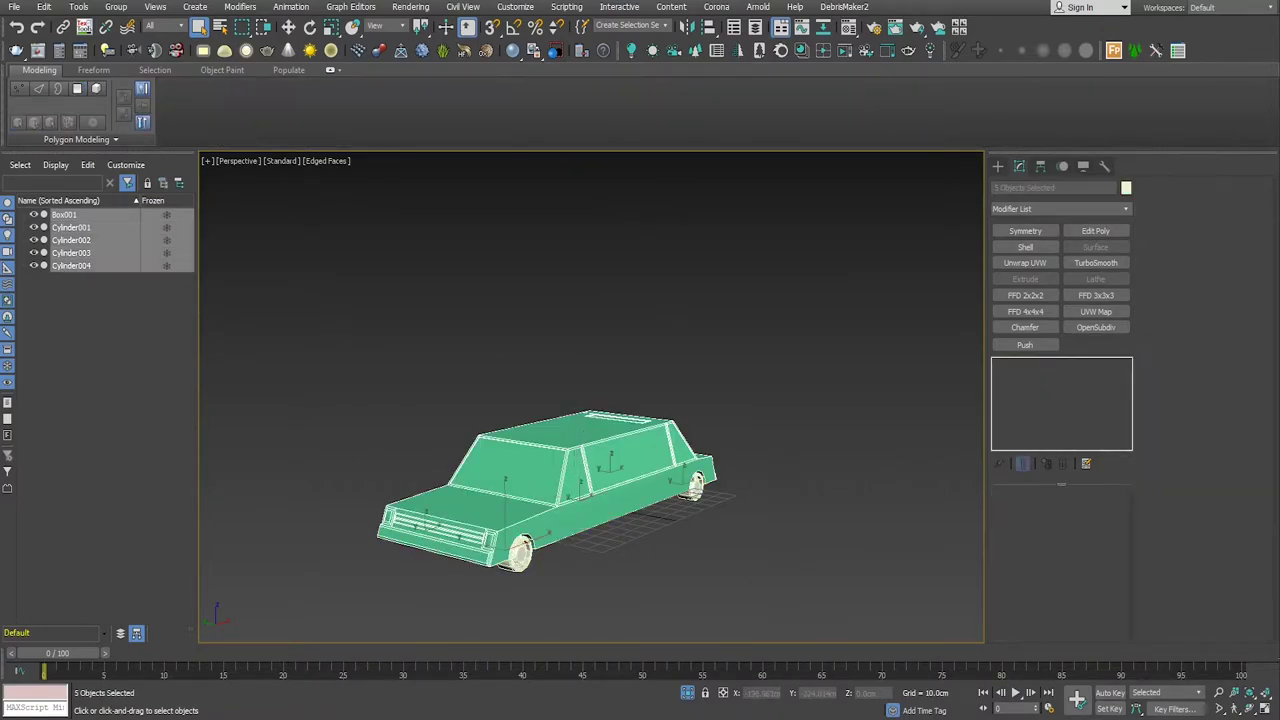
{"action": "left_click", "coordinate": [1126, 188]}
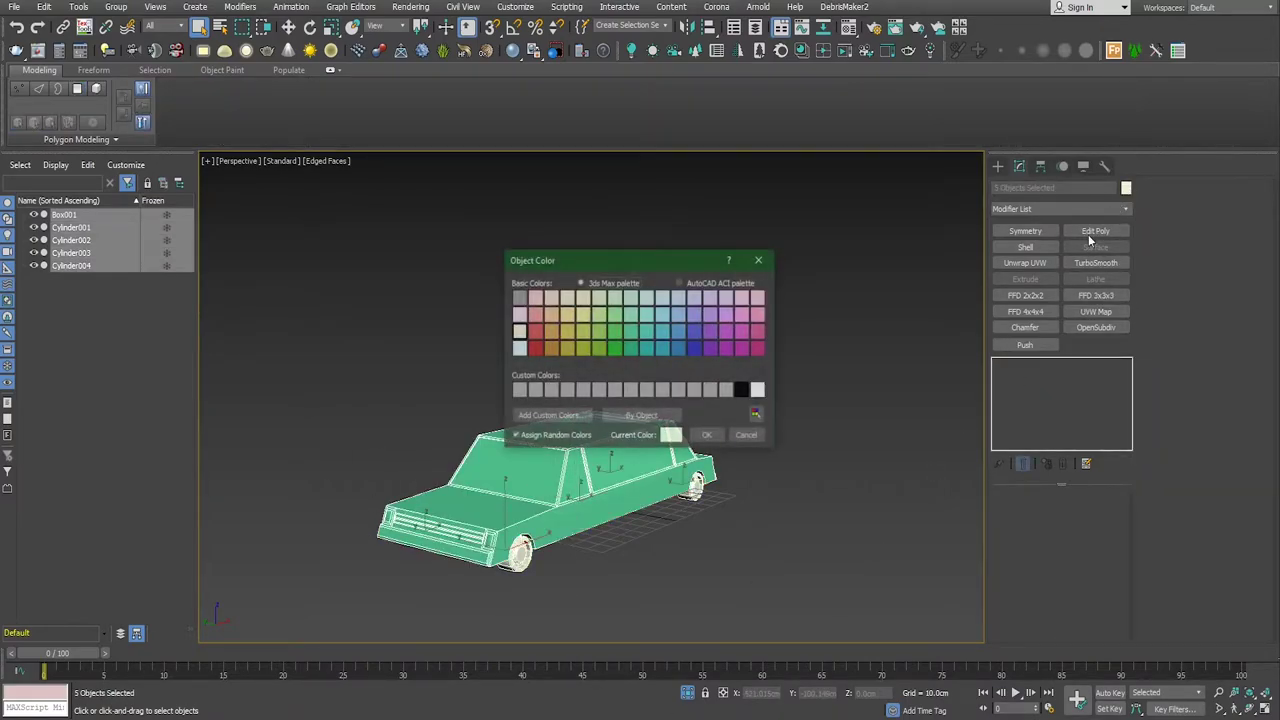
{"action": "left_click", "coordinate": [742, 390]}
{"action": "left_click", "coordinate": [707, 436]}
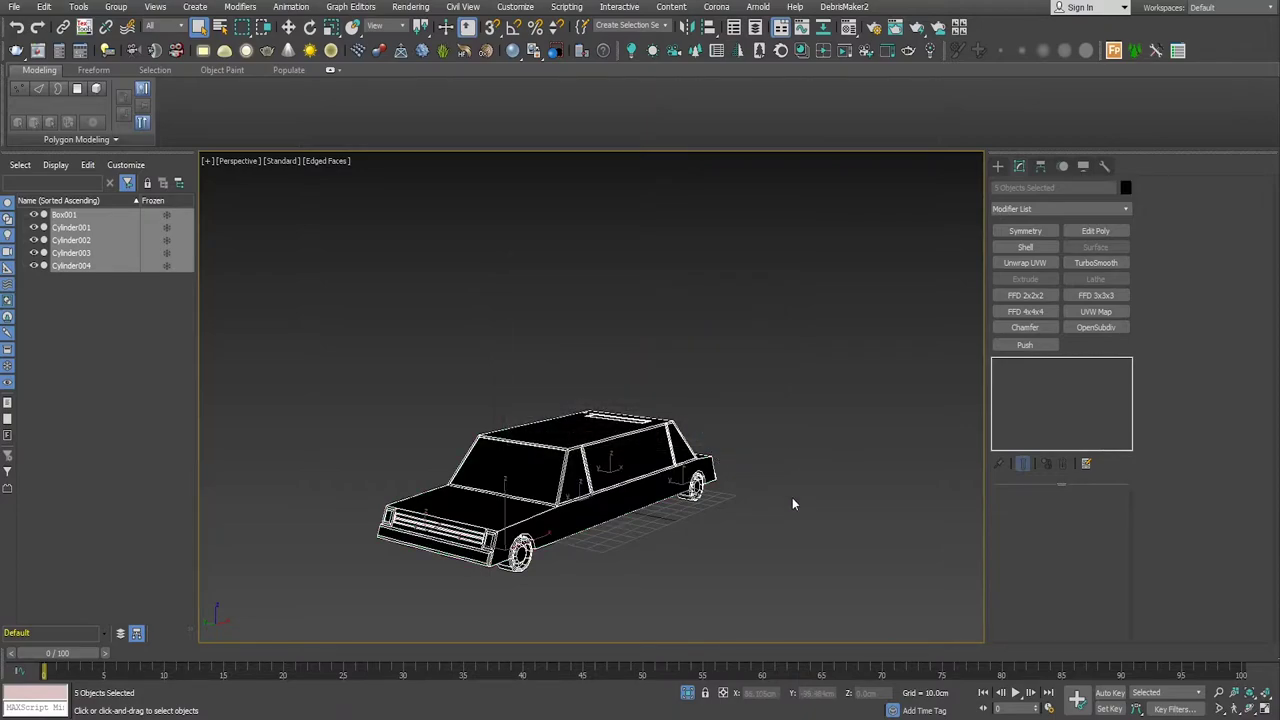
Step: Assign the default grey material to the selected car parts in the Material Editor, then deselect
{"action": "key", "text": "m"}
{"action": "left_click", "coordinate": [71, 341]}
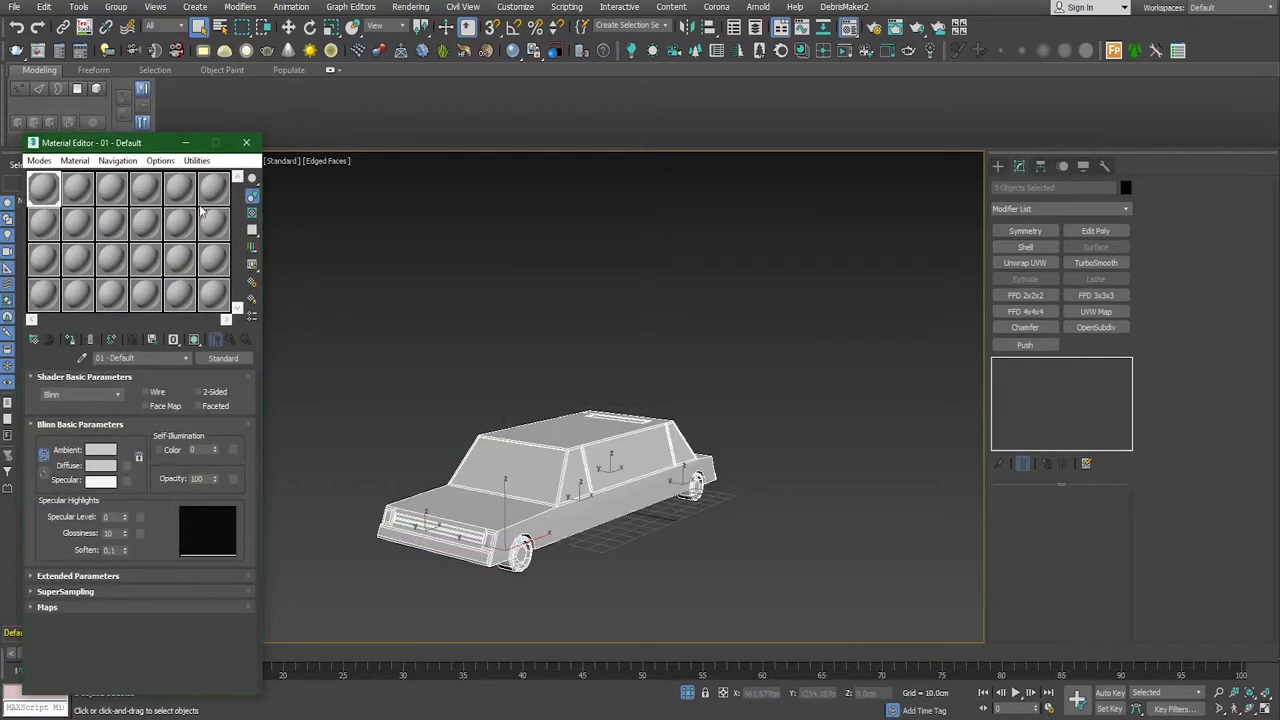
{"action": "left_click", "coordinate": [248, 143]}
{"action": "left_click", "coordinate": [613, 576]}
Step: Maximize the Left view and frame the car's windscreen base
{"action": "scroll", "coordinate": [594, 563], "scroll_direction": "up", "scroll_amount": 4}
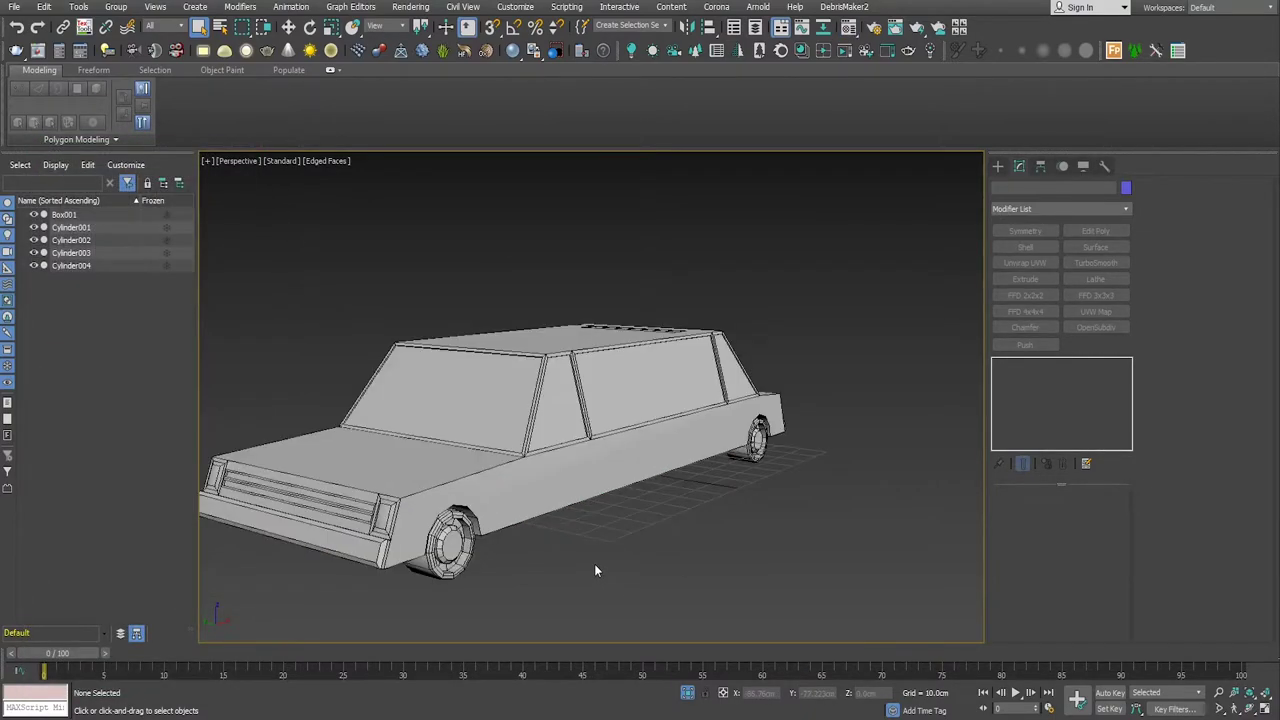
{"action": "middle_click_drag", "start_coordinate": [595, 569], "coordinate": [611, 568], "text": "alt"}
{"action": "left_click", "coordinate": [808, 506]}
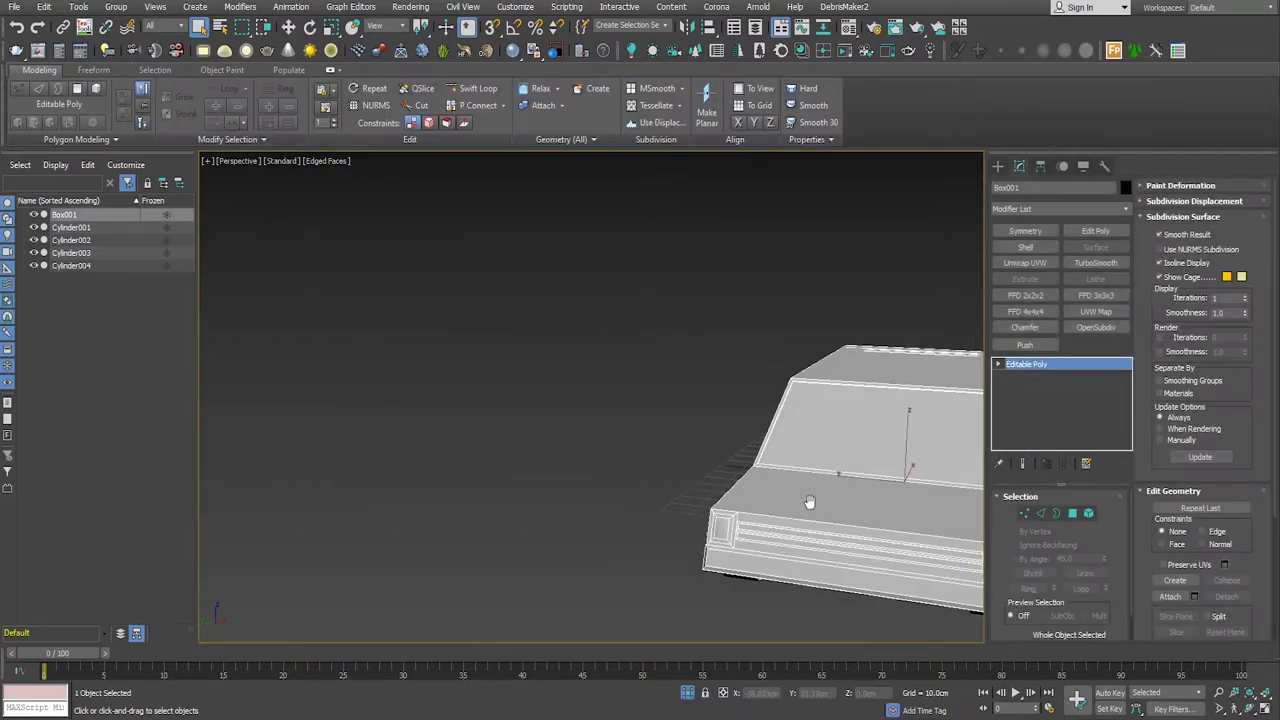
{"action": "mouse_move", "coordinate": [808, 506]}
{"action": "middle_mouse_down", "text": "alt"}
{"action": "mouse_move", "coordinate": [676, 536]}
{"action": "mouse_move", "coordinate": [477, 534]}
{"action": "mouse_move", "coordinate": [714, 531]}
{"action": "middle_mouse_up", "text": "alt"}
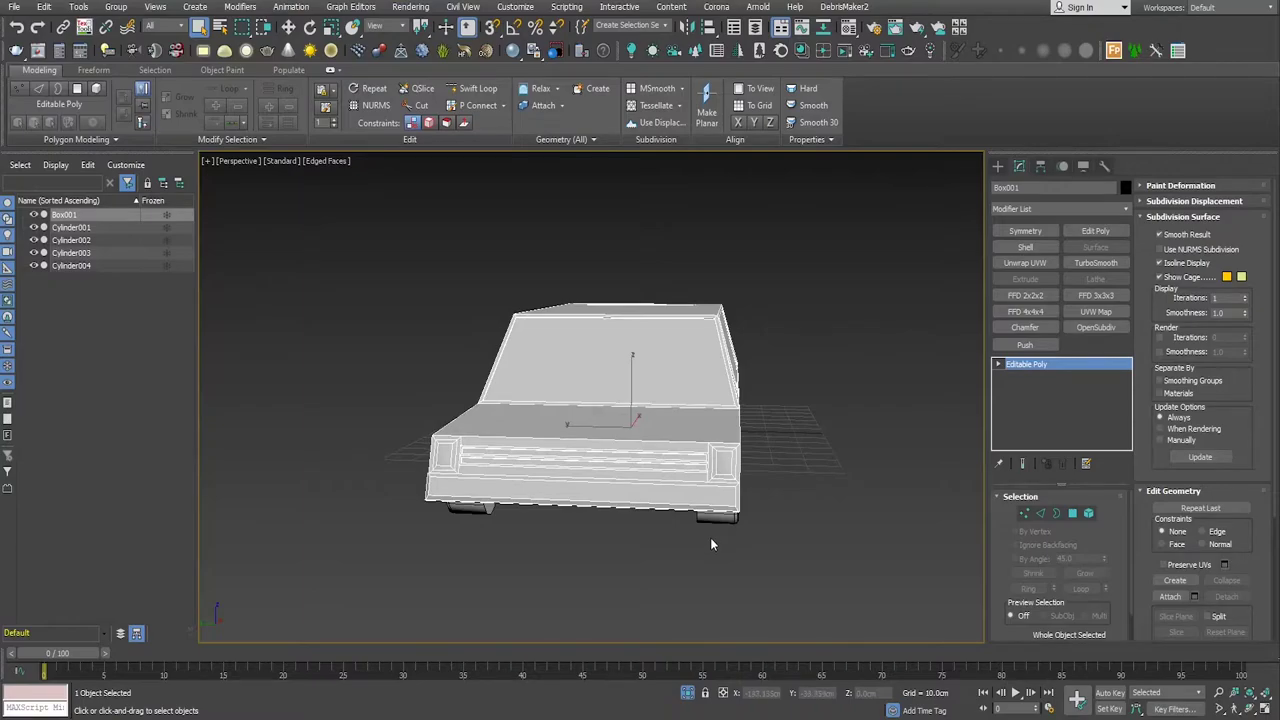
{"action": "key", "text": "alt+w"}
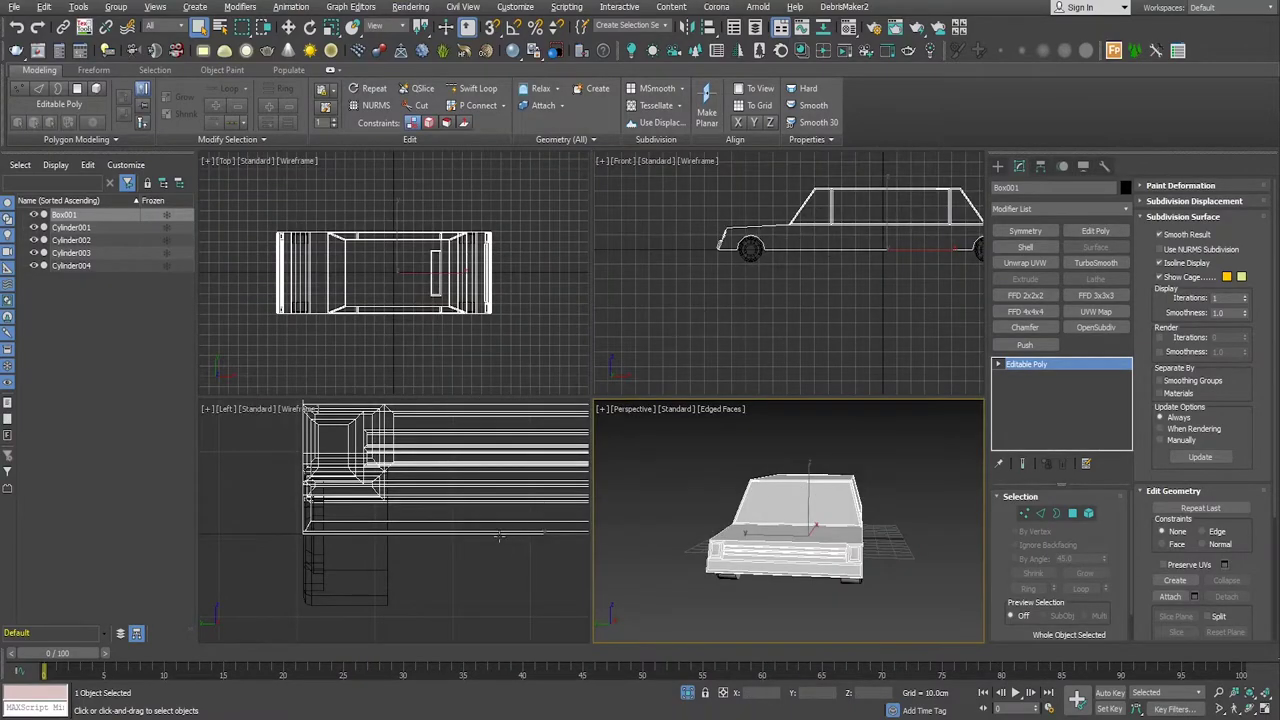
{"action": "key", "text": "alt+w"}
{"action": "scroll", "coordinate": [549, 543], "scroll_direction": "down", "scroll_amount": 5}
{"action": "mouse_move", "coordinate": [549, 543]}
{"action": "middle_mouse_down"}
{"action": "mouse_move", "coordinate": [609, 518]}
{"action": "mouse_move", "coordinate": [763, 569]}
{"action": "middle_mouse_up"}
{"action": "scroll", "coordinate": [580, 530], "scroll_direction": "up", "scroll_amount": 5}
{"action": "scroll", "coordinate": [777, 514], "scroll_direction": "up", "scroll_amount": 2}
{"action": "middle_click_drag", "start_coordinate": [777, 514], "coordinate": [740, 471]}
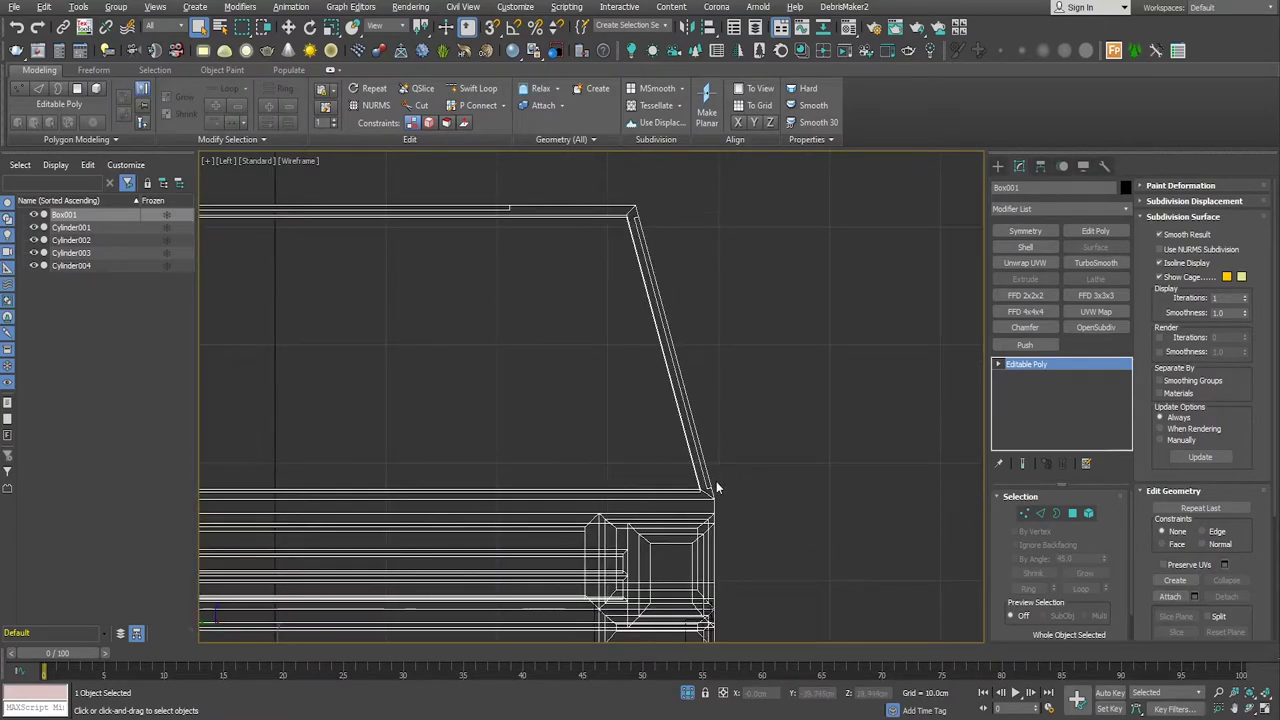
{"action": "left_click", "coordinate": [997, 166]}
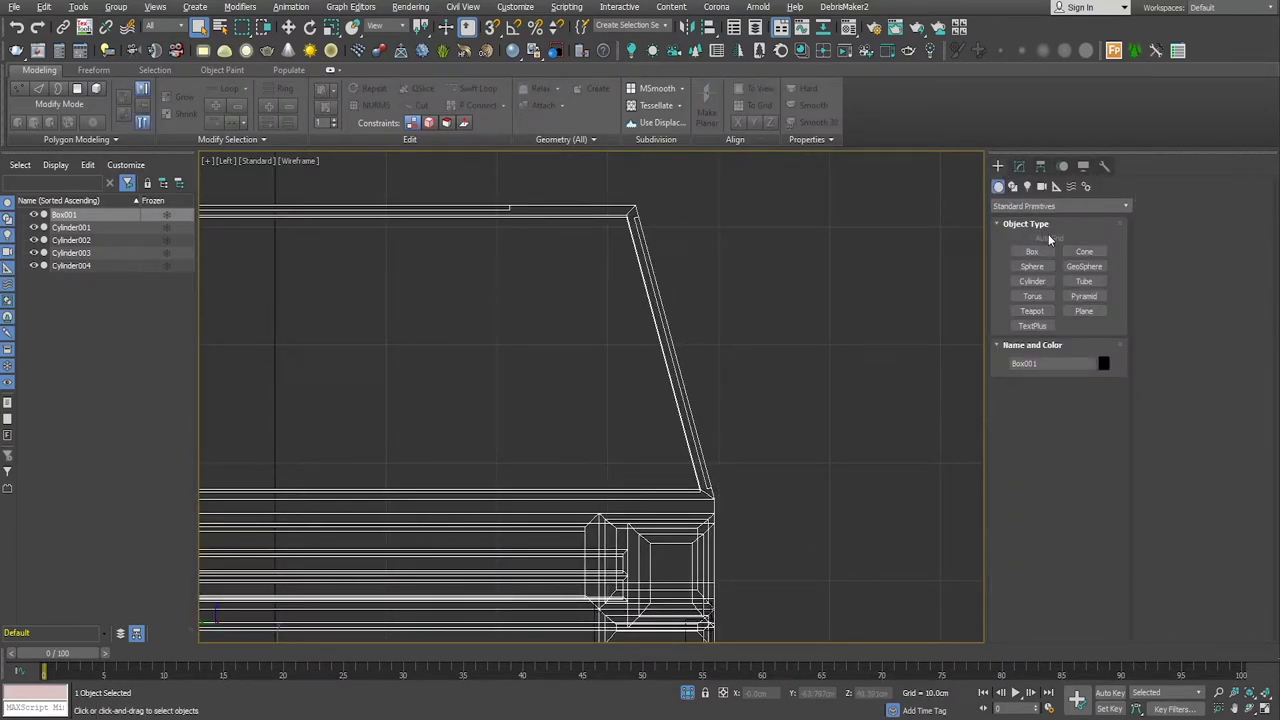
Step: Draw a two-point line angled outward from the windscreen pillar's base
{"action": "left_click", "coordinate": [1013, 187]}
{"action": "left_click", "coordinate": [1032, 262]}
{"action": "scroll", "coordinate": [700, 505], "scroll_direction": "up", "scroll_amount": 2}
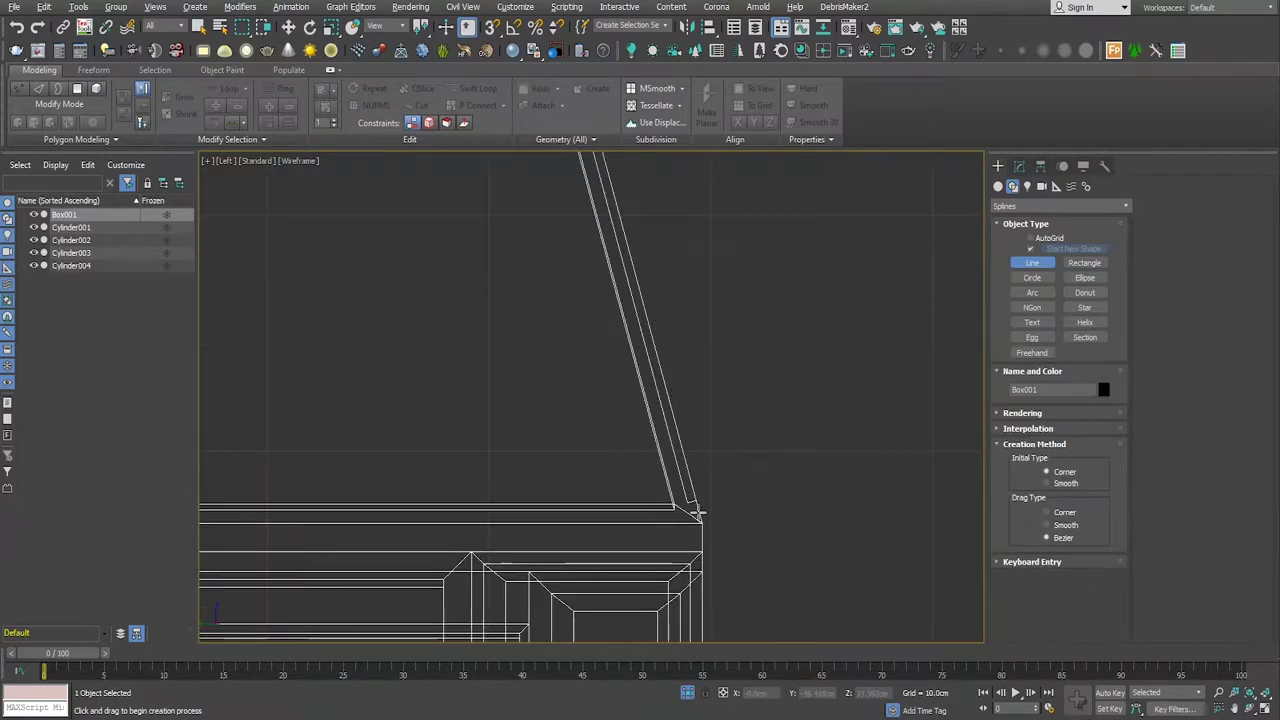
{"action": "left_click", "coordinate": [693, 512]}
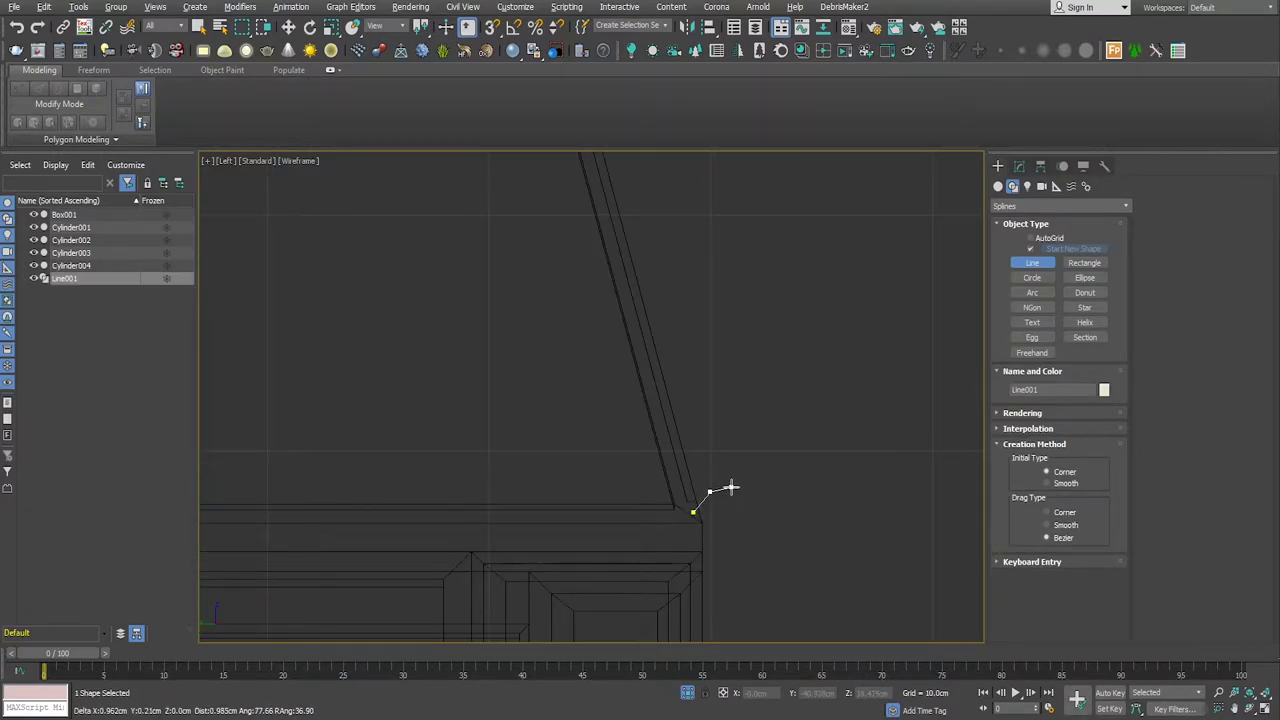
{"action": "left_click", "coordinate": [730, 487]}
{"action": "right_click", "coordinate": [740, 492]}
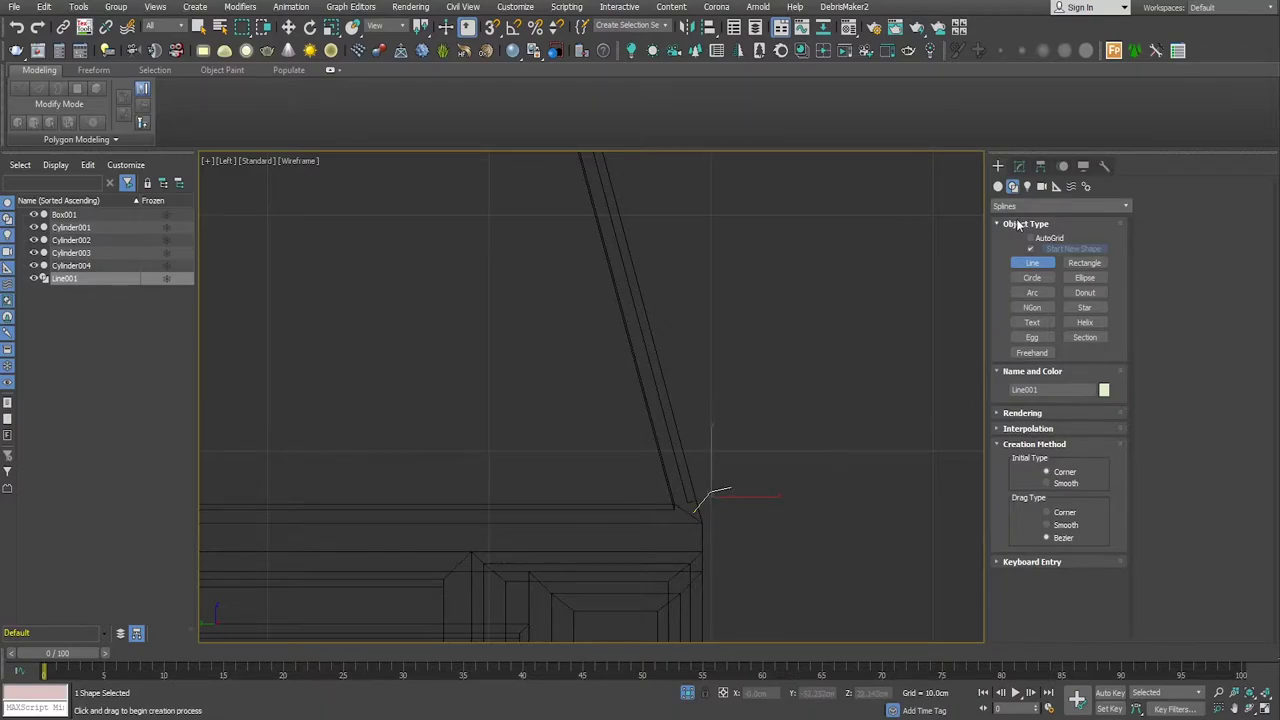
{"action": "left_click", "coordinate": [1032, 262]}
Step: Enable viewport rendering for the line and thin its tube to about 0.36cm
{"action": "left_click", "coordinate": [1020, 167]}
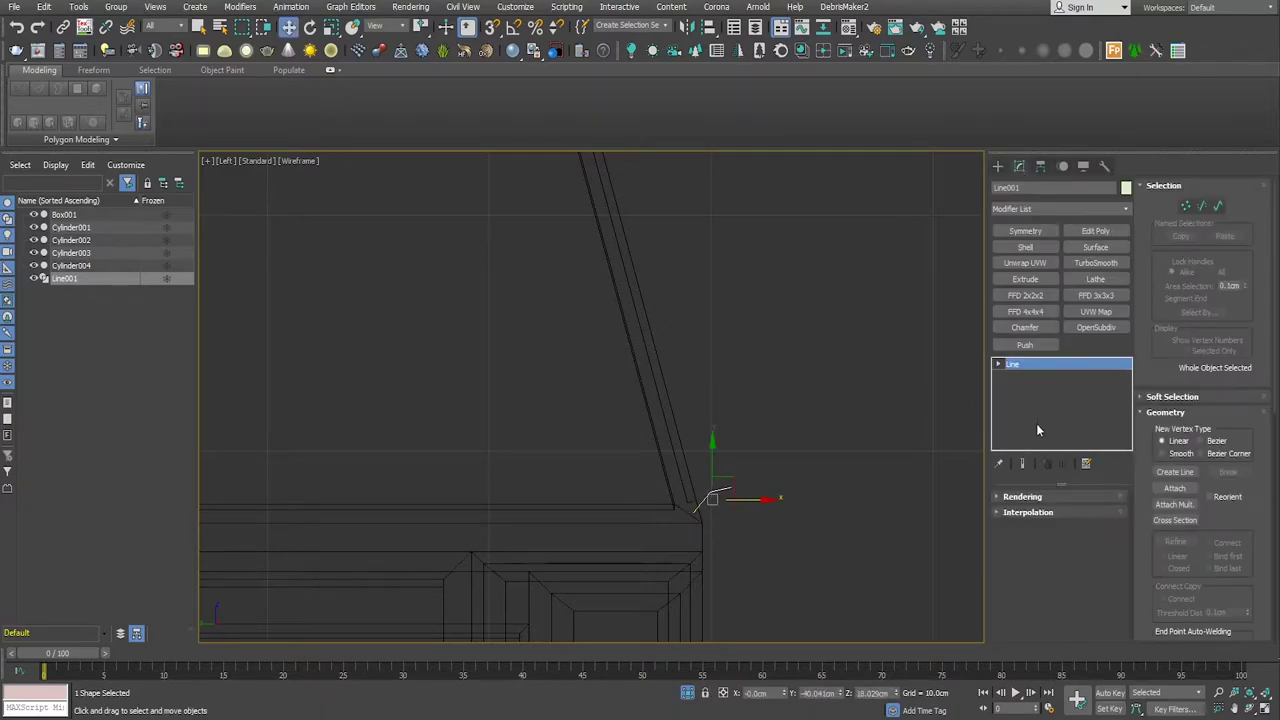
{"action": "left_click", "coordinate": [1000, 497]}
{"action": "scroll", "coordinate": [1025, 530], "scroll_direction": "up", "scroll_amount": 3}
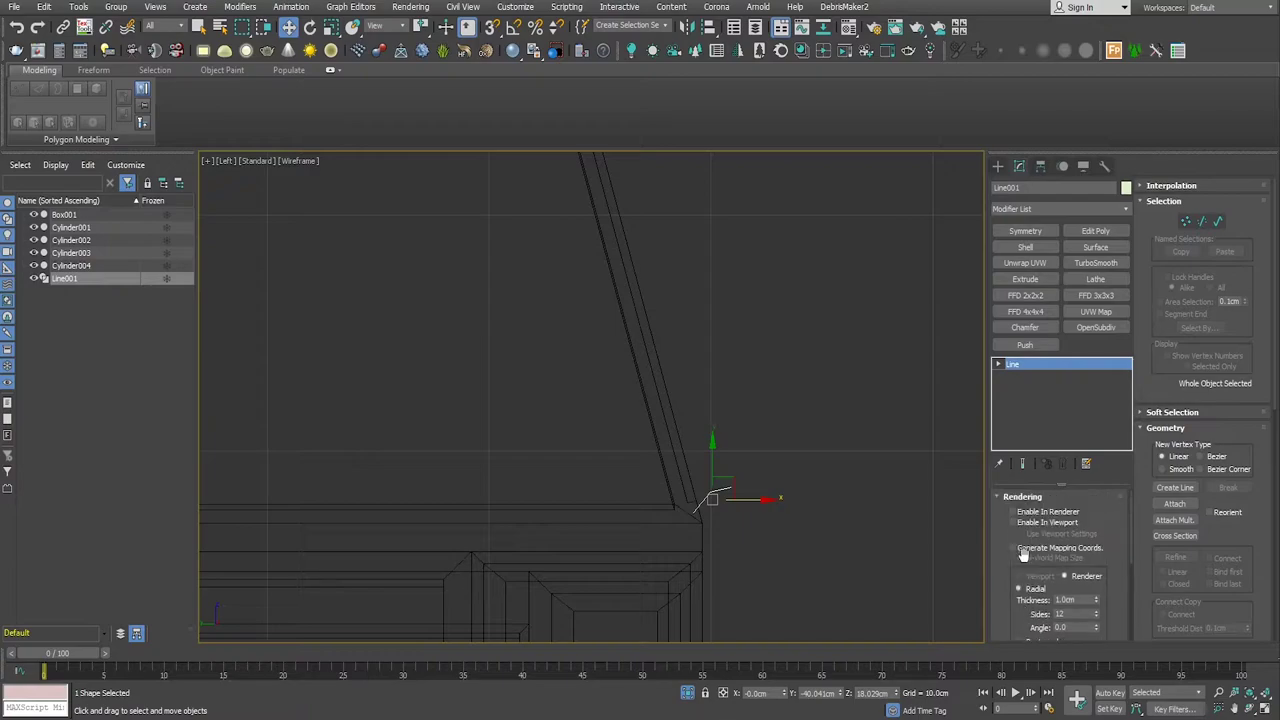
{"action": "left_click", "coordinate": [1013, 522]}
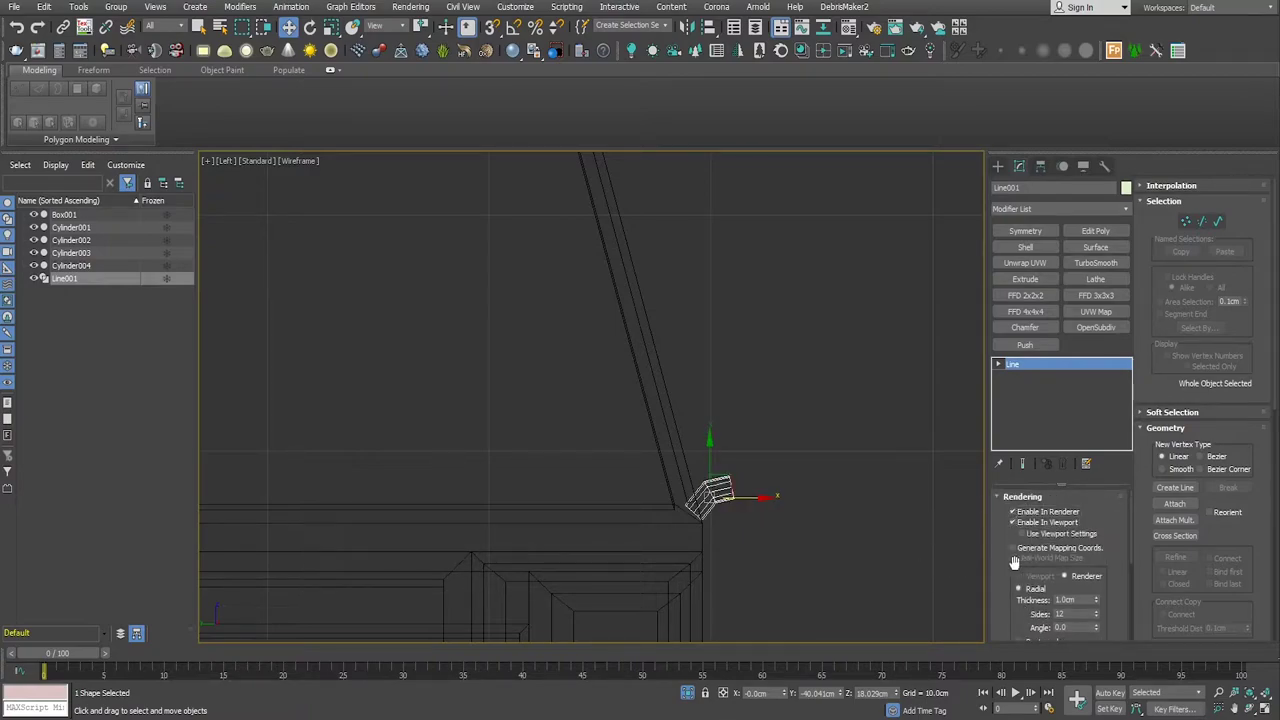
{"action": "left_click_drag", "start_coordinate": [1096, 605], "coordinate": [1101, 647]}
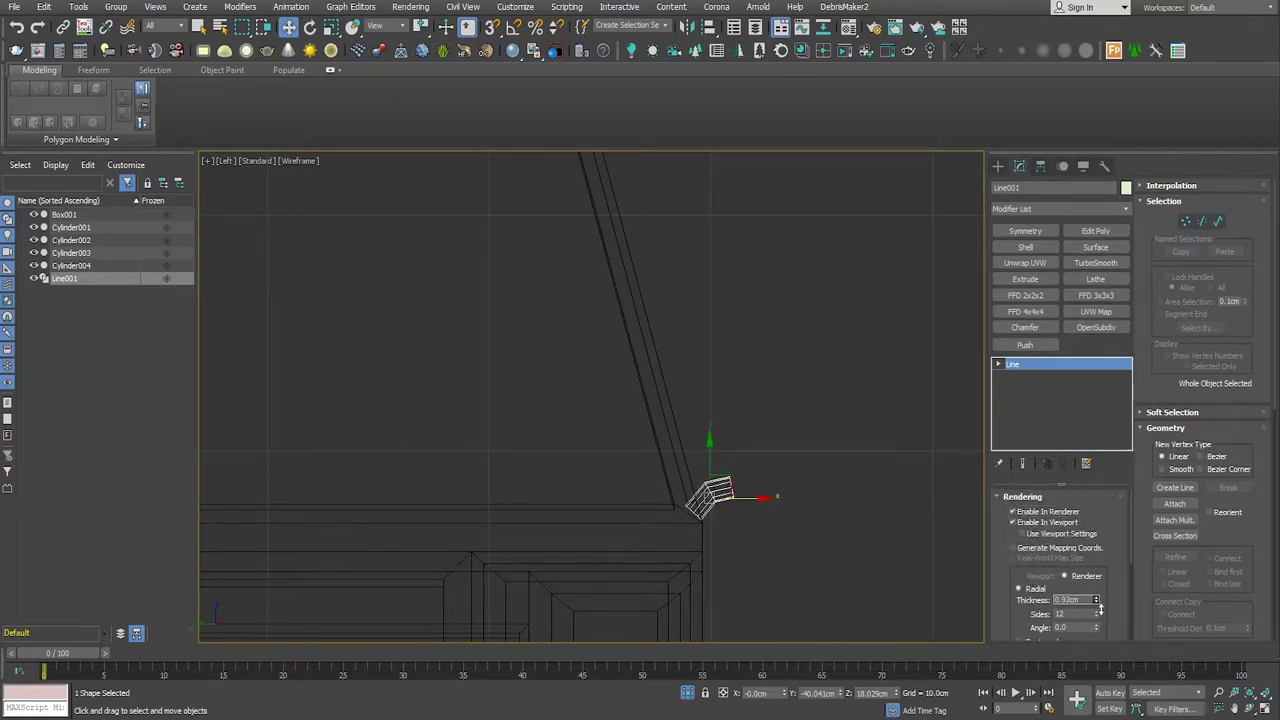
Step: Check the line in Perspective, return to the Left view and thin the tube to 0.27cm
{"action": "key", "text": "alt+w"}
{"action": "right_click", "coordinate": [843, 532]}
{"action": "key", "text": "alt+w"}
{"action": "scroll", "coordinate": [752, 404], "scroll_direction": "up", "scroll_amount": 5}
{"action": "scroll", "coordinate": [752, 410], "scroll_direction": "down", "scroll_amount": 5}
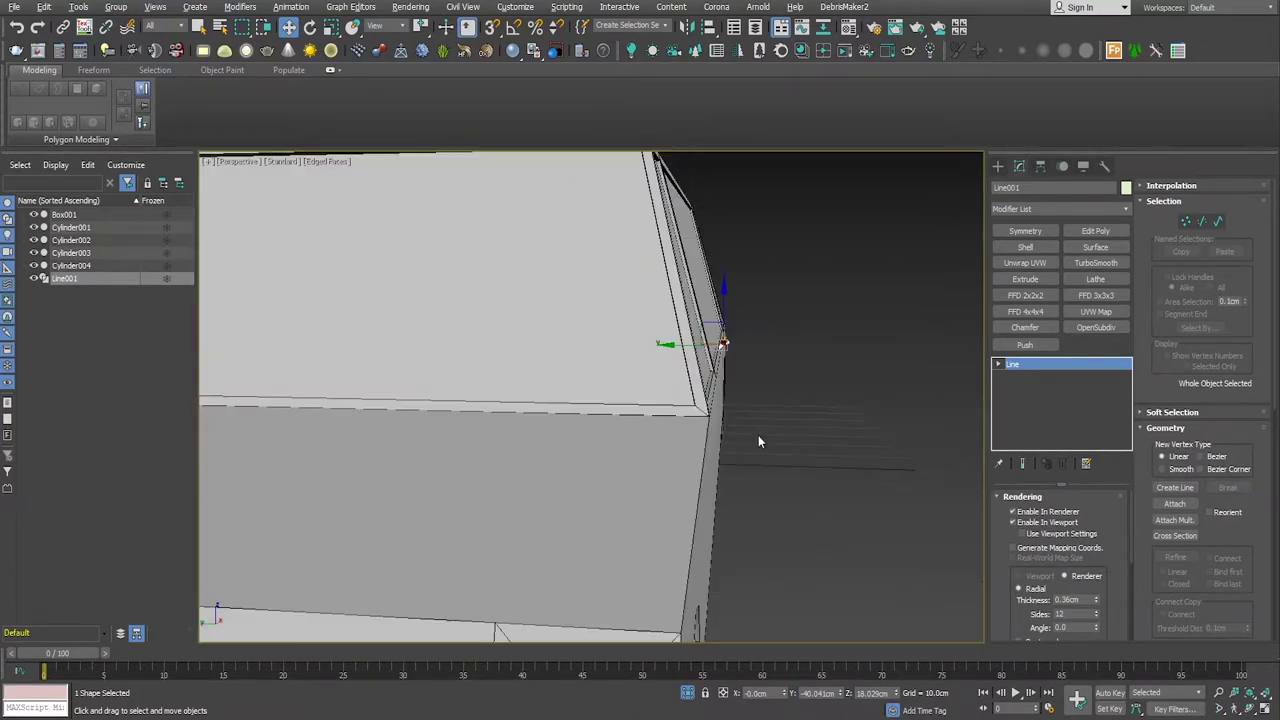
{"action": "scroll", "coordinate": [758, 435], "scroll_direction": "down", "scroll_amount": 3}
{"action": "key", "text": "alt+w"}
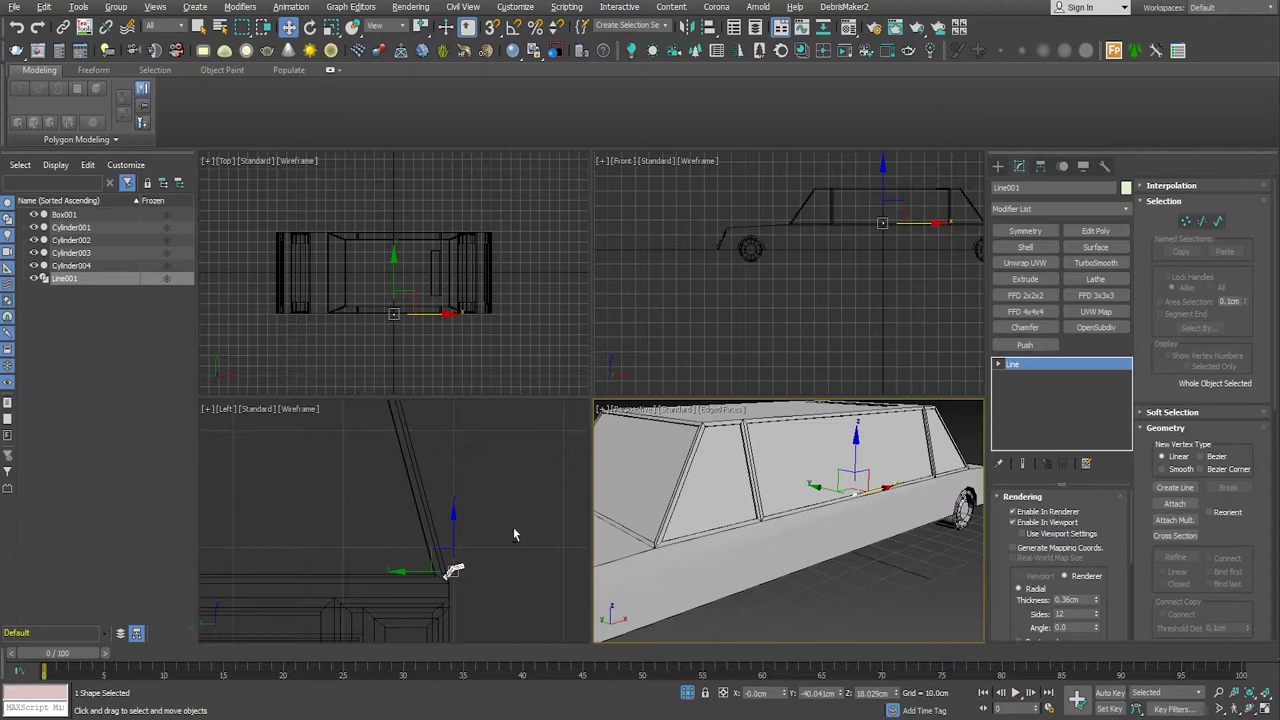
{"action": "key", "text": "alt+w"}
{"action": "scroll", "coordinate": [712, 535], "scroll_direction": "up", "scroll_amount": 2}
{"action": "scroll", "coordinate": [712, 535], "scroll_direction": "up", "scroll_amount": 2}
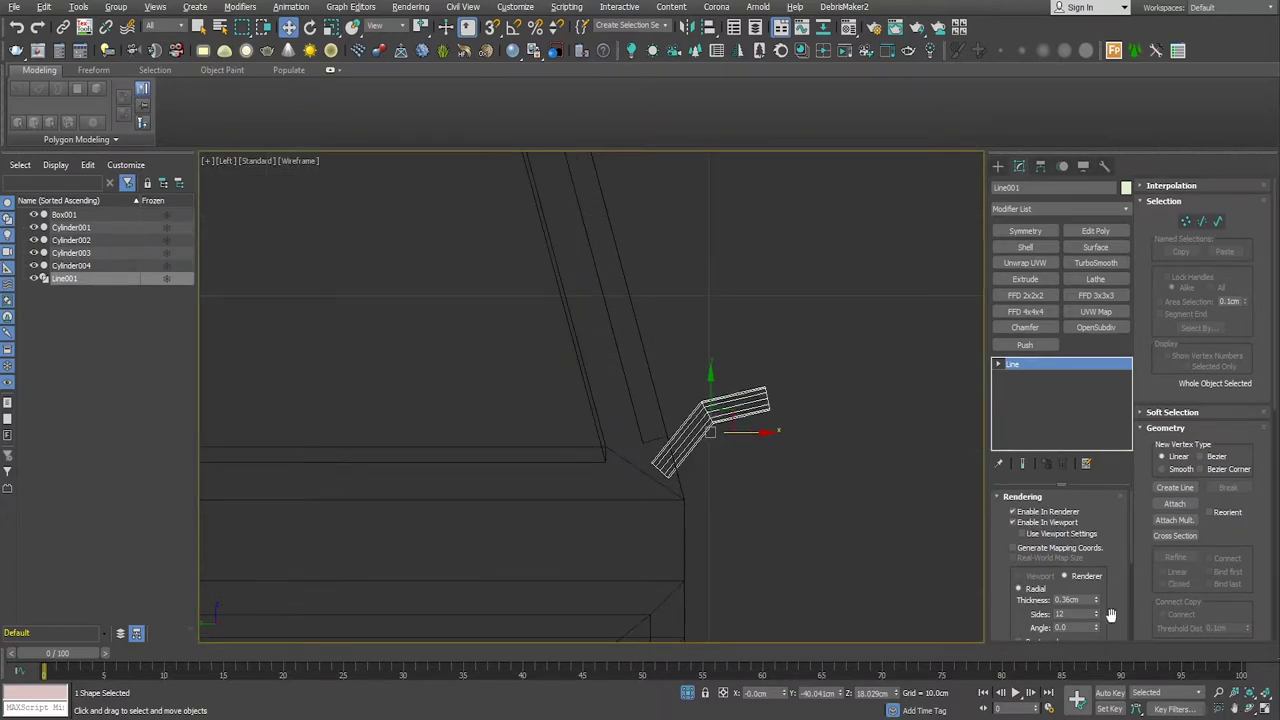
{"action": "left_click_drag", "start_coordinate": [1096, 604], "coordinate": [1095, 606]}
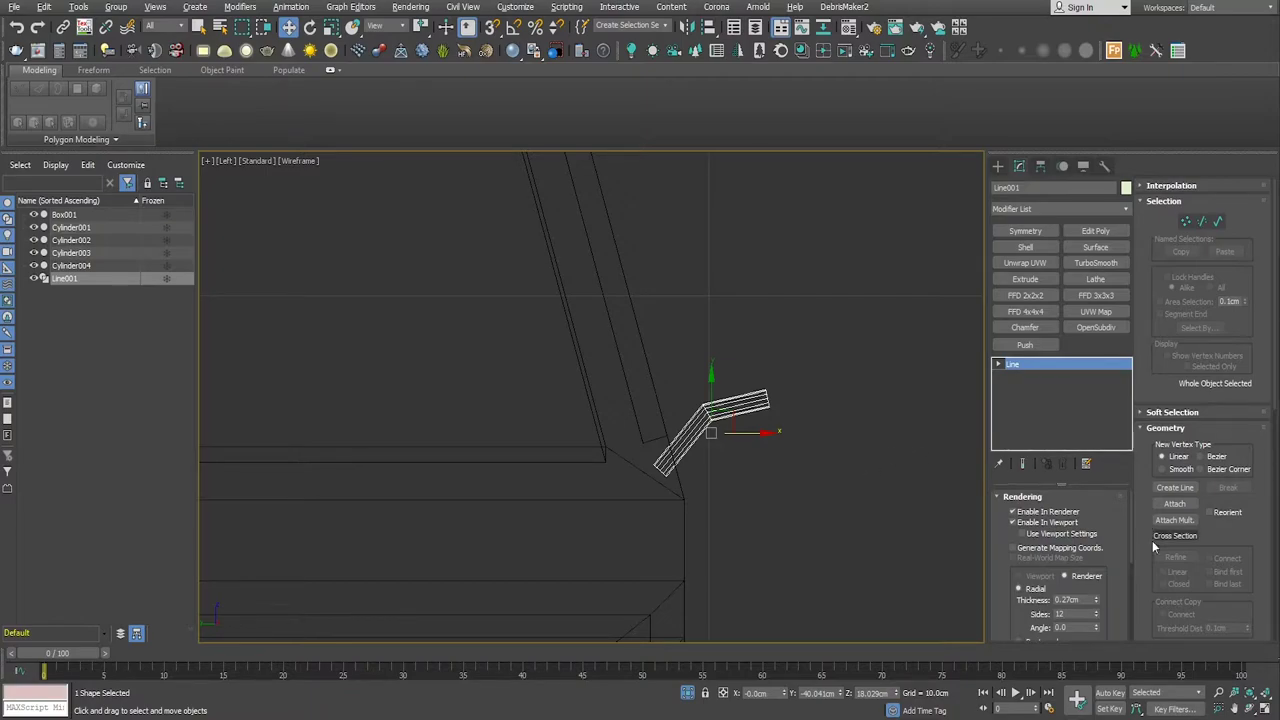
Step: Lower the line's end vertex so its last segment runs horizontally
{"action": "left_click", "coordinate": [1186, 223]}
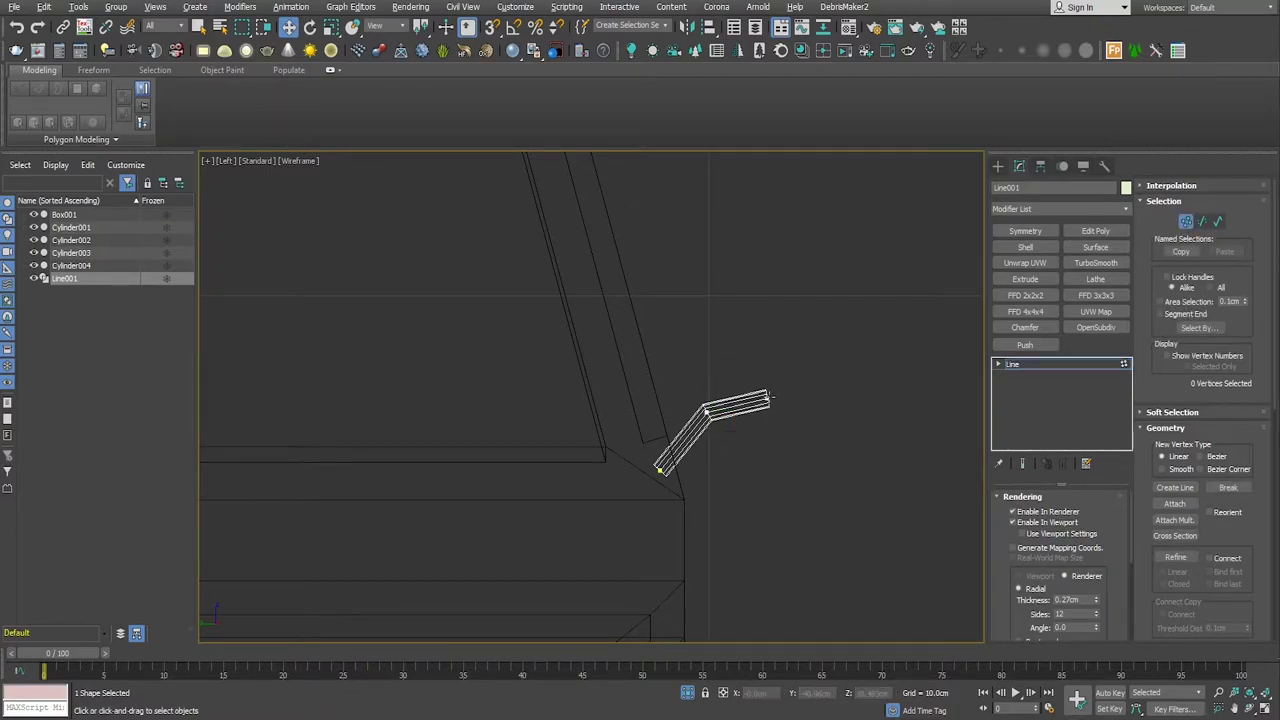
{"action": "left_click", "coordinate": [768, 398]}
{"action": "left_click_drag", "start_coordinate": [768, 356], "coordinate": [779, 368]}
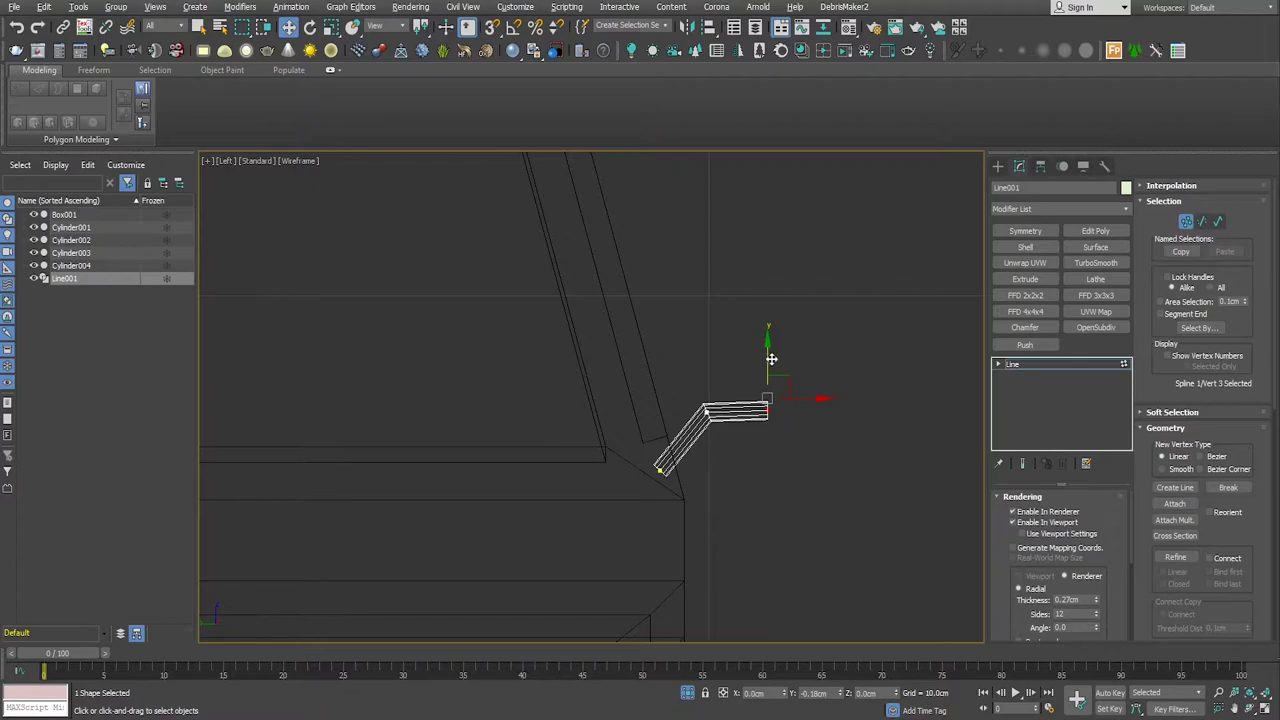
{"action": "left_click_drag", "start_coordinate": [819, 411], "coordinate": [820, 411]}
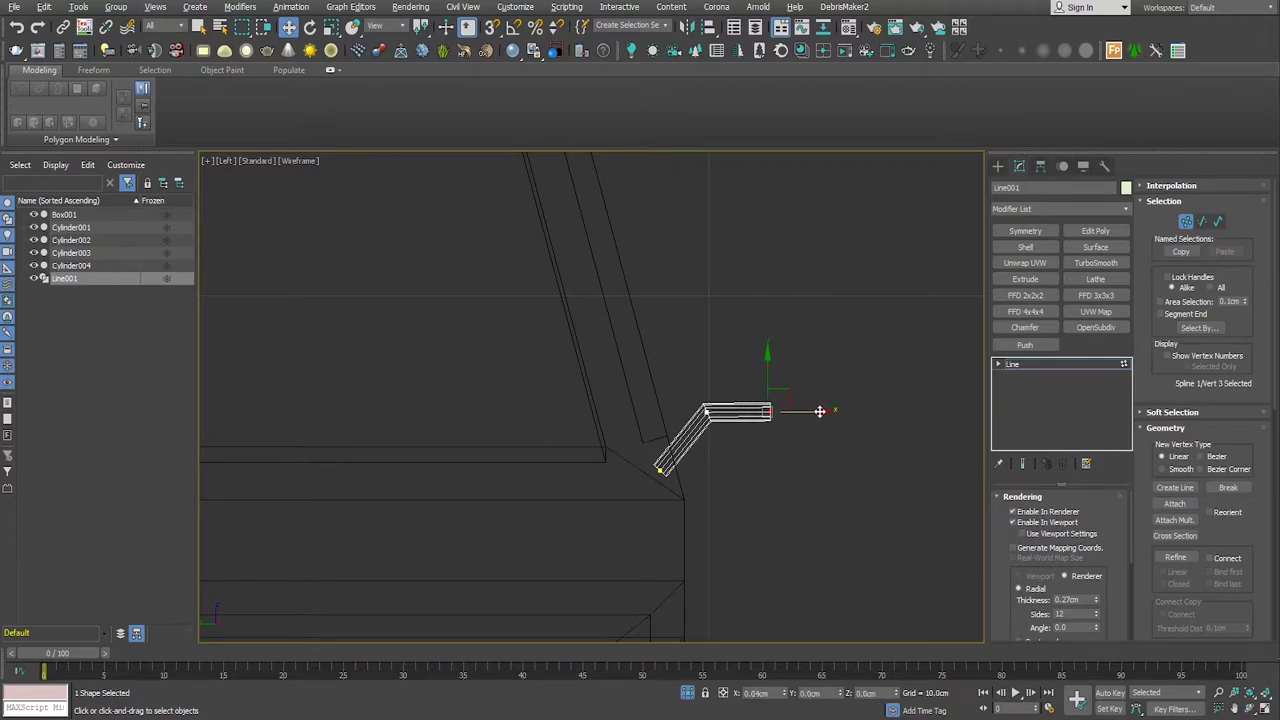
{"action": "left_click", "coordinate": [1034, 366]}
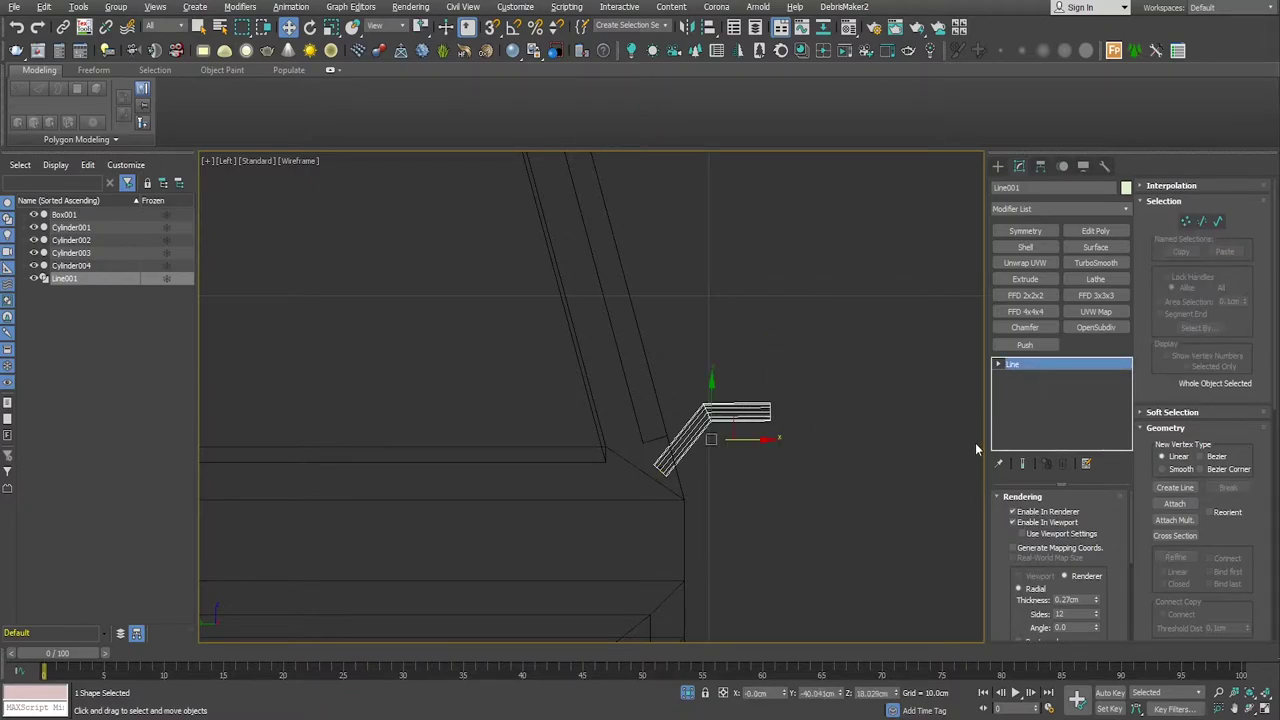
{"action": "left_click", "coordinate": [997, 165]}
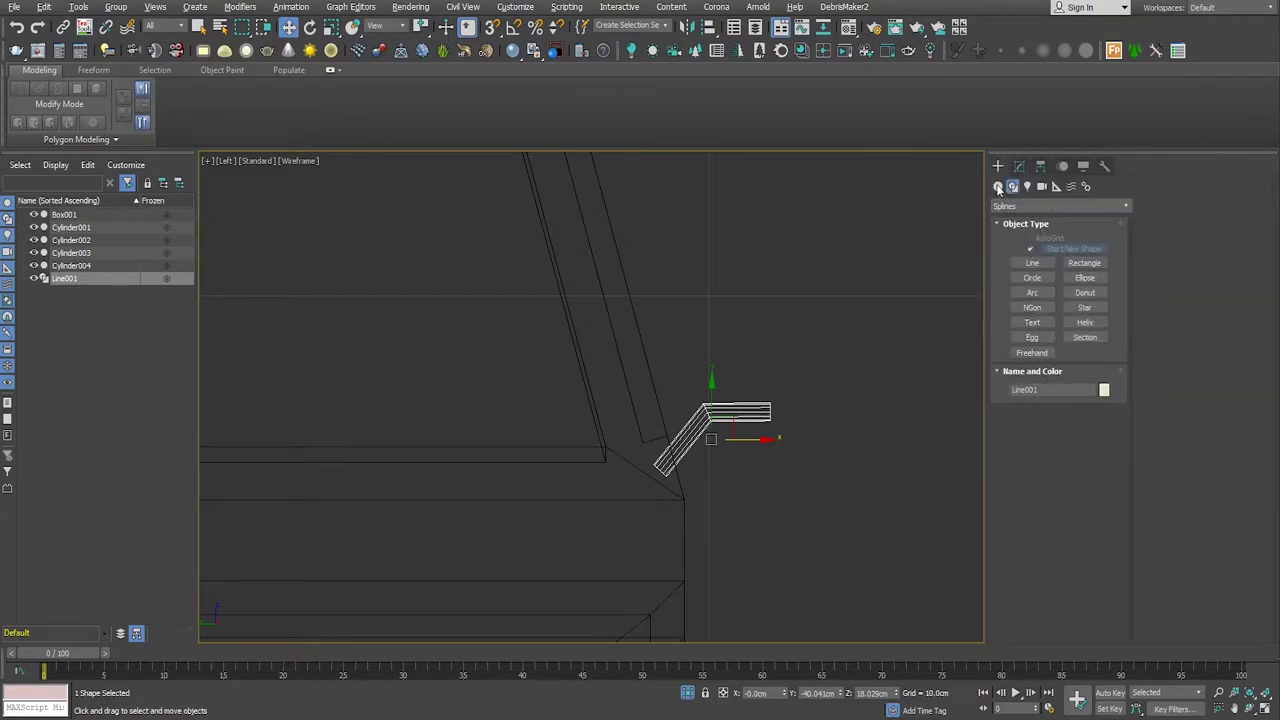
Step: Create a ChamferBox (0.85×1.371×0.34cm, fillet 0.202cm) from Extended Primitives at the line's end
{"action": "left_click", "coordinate": [998, 187]}
{"action": "left_click", "coordinate": [1050, 206]}
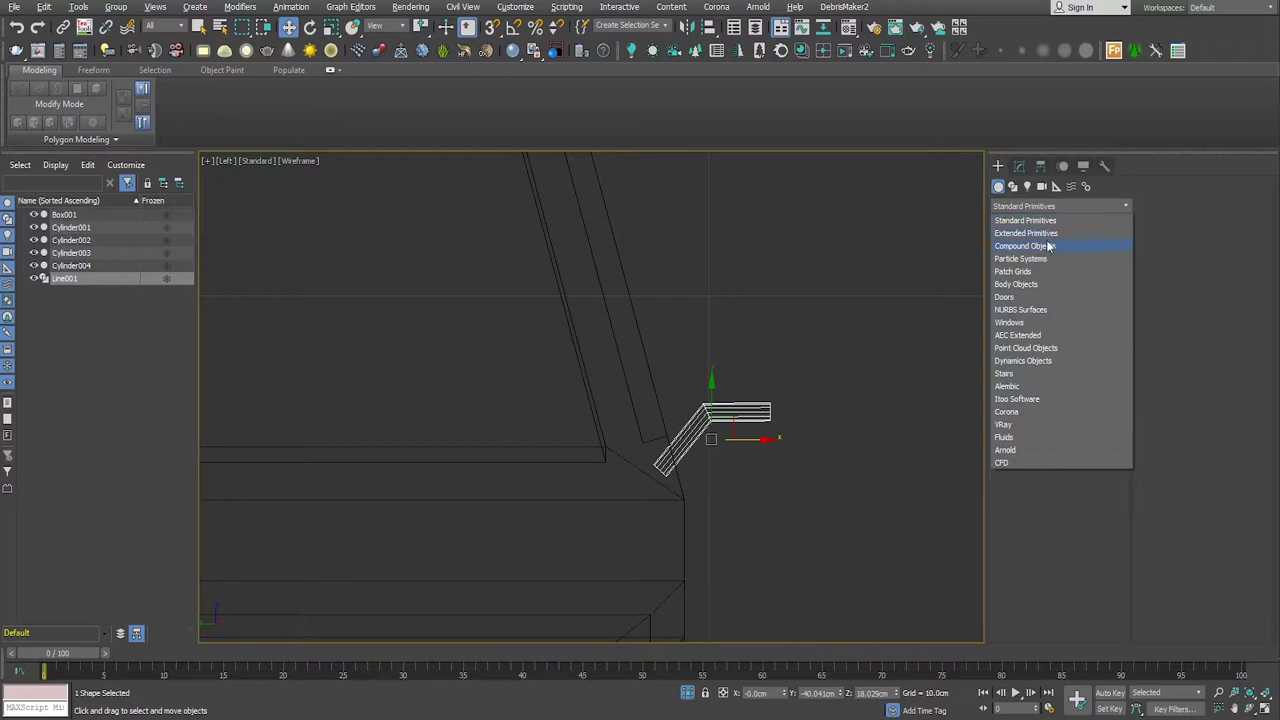
{"action": "left_click", "coordinate": [1049, 246]}
{"action": "left_click", "coordinate": [1040, 206]}
{"action": "left_click", "coordinate": [1028, 232]}
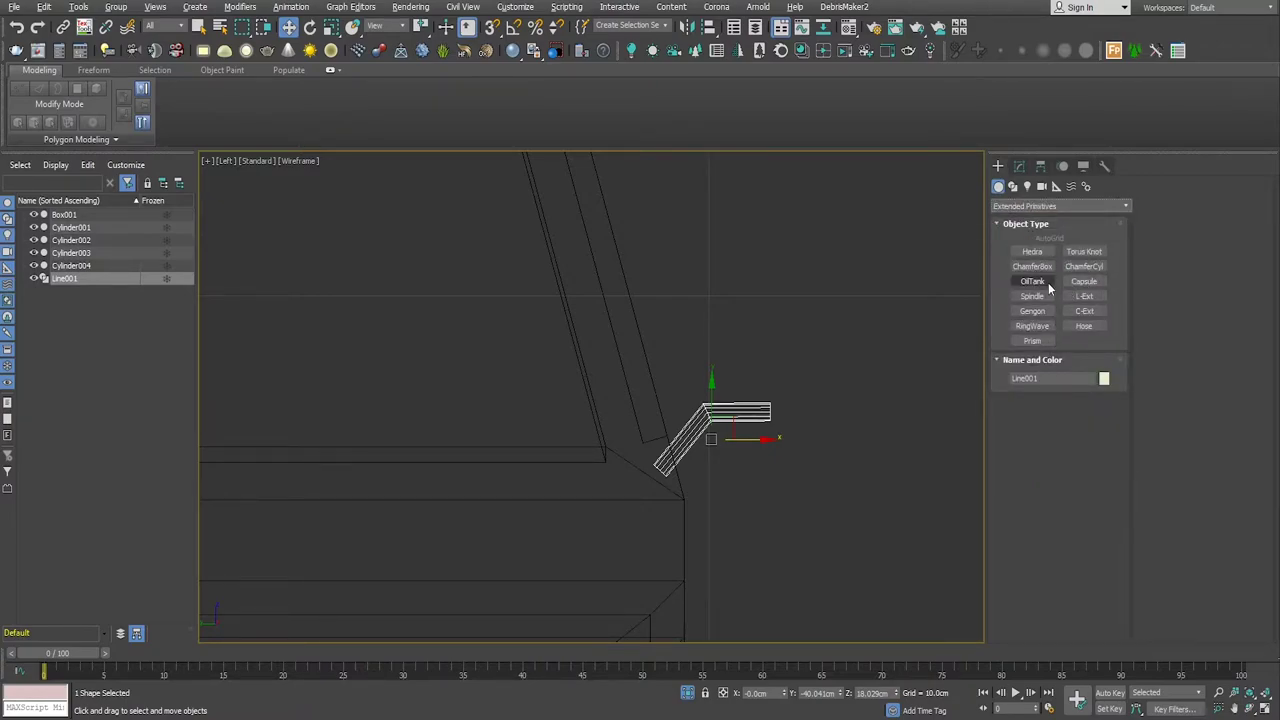
{"action": "left_click", "coordinate": [1036, 268]}
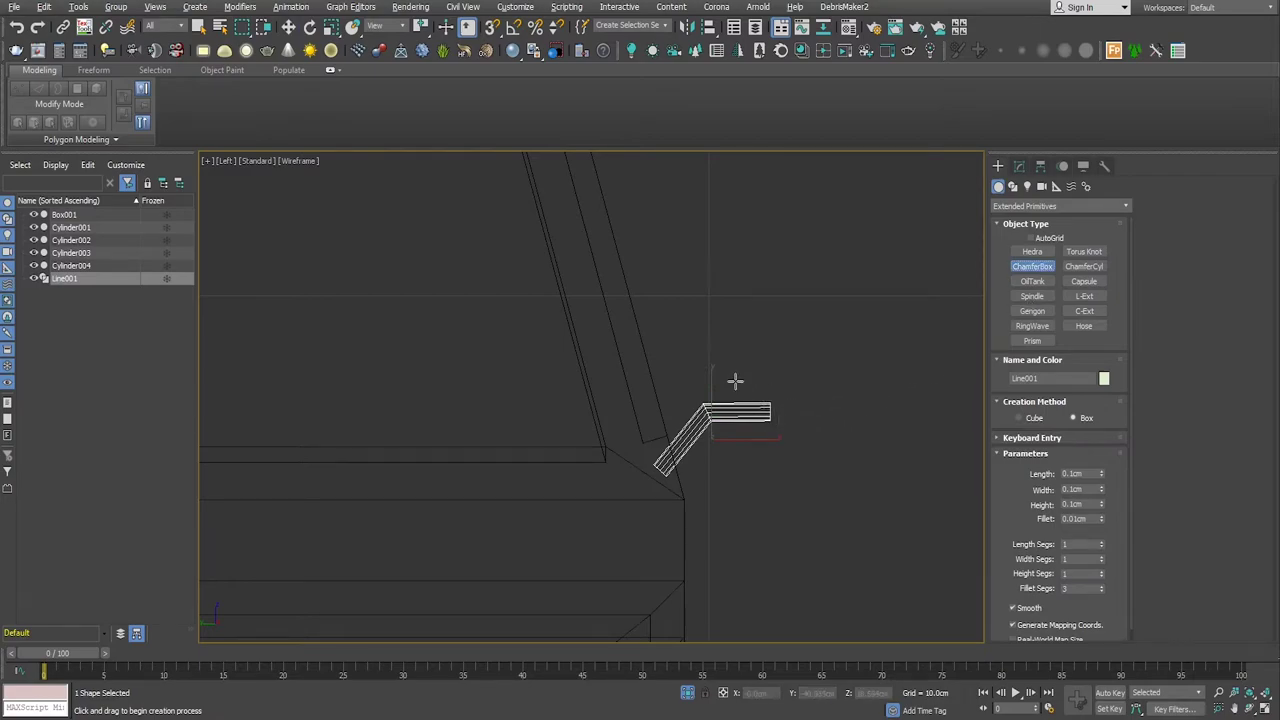
{"action": "left_click_drag", "start_coordinate": [735, 380], "coordinate": [823, 437]}
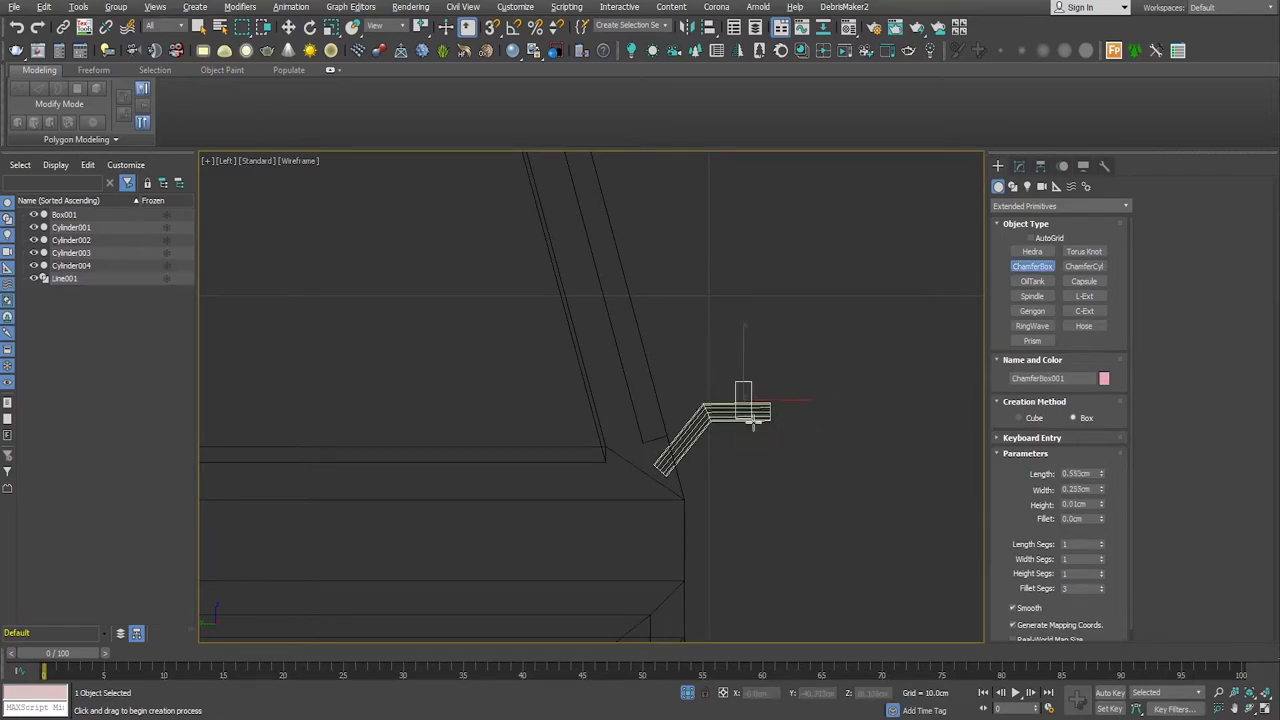
{"action": "left_click", "coordinate": [853, 414]}
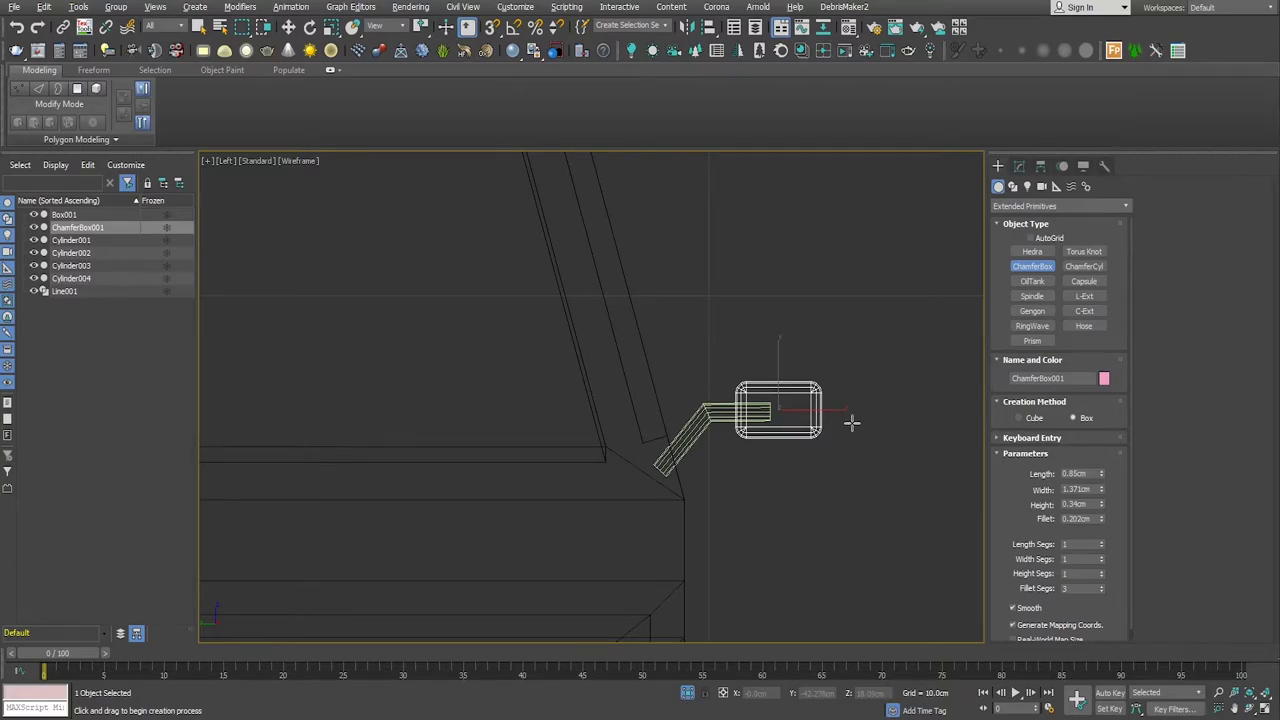
{"action": "right_click", "coordinate": [851, 423]}
Step: Frame the new box and orbit around it to inspect it from several sides
{"action": "key", "text": "alt+w"}
{"action": "key", "text": "alt+w"}
{"action": "key", "text": "z"}
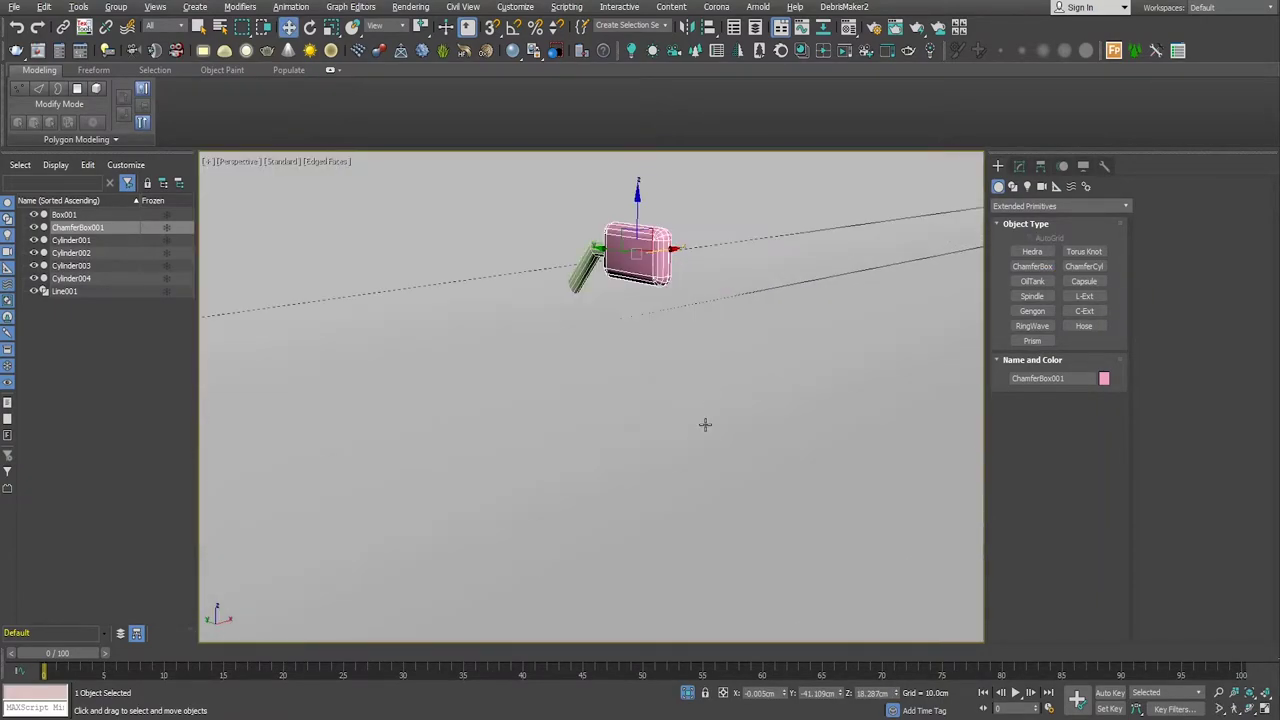
{"action": "mouse_move", "coordinate": [705, 425]}
{"action": "middle_mouse_down", "text": "alt"}
{"action": "mouse_move", "coordinate": [611, 449]}
{"action": "mouse_move", "coordinate": [590, 389]}
{"action": "middle_mouse_up", "text": "alt"}
{"action": "scroll", "coordinate": [658, 318], "scroll_direction": "up", "scroll_amount": 3}
{"action": "middle_click_drag", "start_coordinate": [658, 318], "coordinate": [722, 320], "text": "alt"}
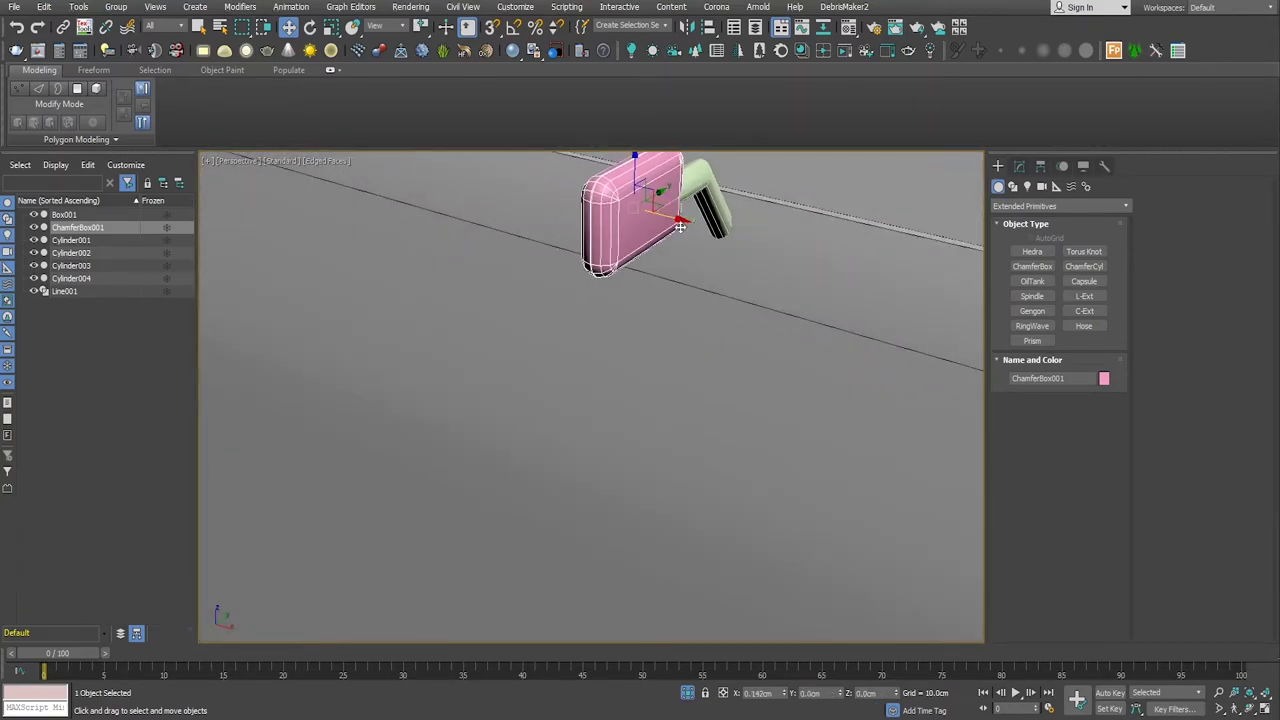
{"action": "mouse_move", "coordinate": [665, 217]}
{"action": "middle_mouse_down", "text": "alt"}
{"action": "mouse_move", "coordinate": [763, 251]}
{"action": "mouse_move", "coordinate": [734, 248]}
{"action": "mouse_move", "coordinate": [712, 207]}
{"action": "mouse_move", "coordinate": [755, 228]}
{"action": "mouse_move", "coordinate": [805, 212]}
{"action": "middle_mouse_up", "text": "alt"}
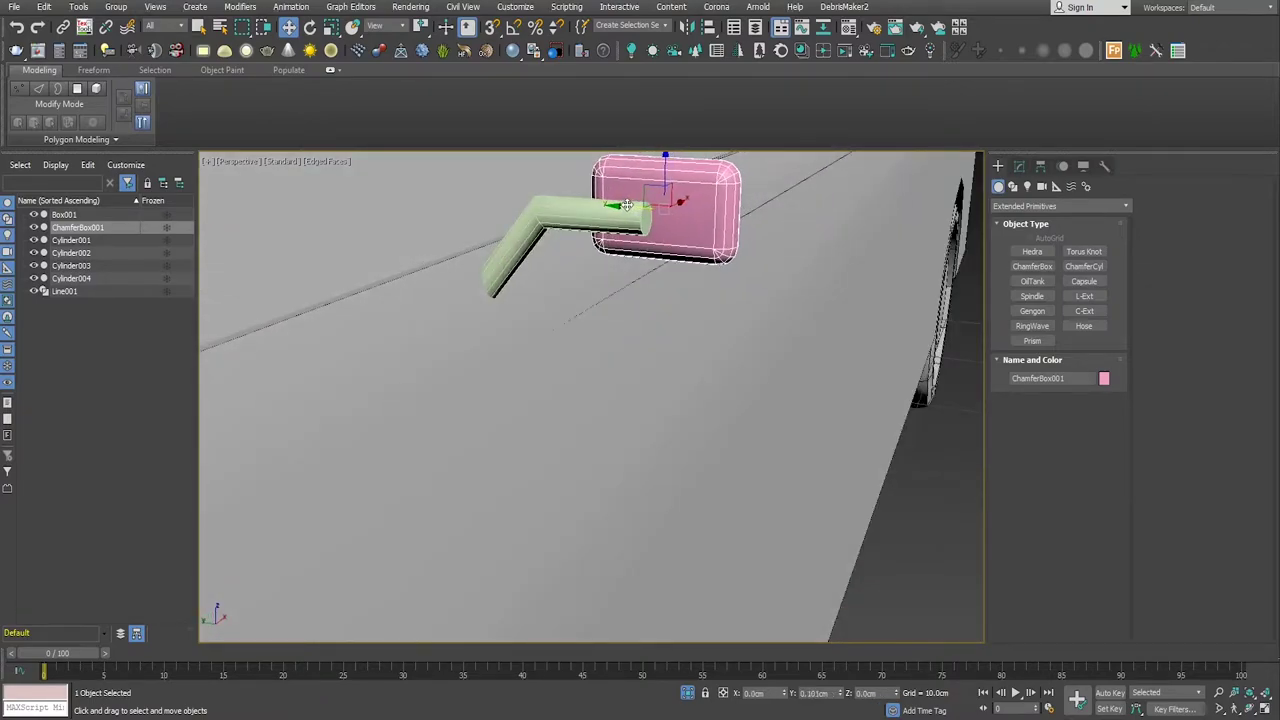
{"action": "mouse_move", "coordinate": [643, 212]}
{"action": "middle_mouse_down", "text": "alt"}
{"action": "mouse_move", "coordinate": [648, 279]}
{"action": "mouse_move", "coordinate": [608, 289]}
{"action": "mouse_move", "coordinate": [643, 293]}
{"action": "middle_mouse_up", "text": "alt"}
Step: Adjust the ChamferBox's length and width, and cut its fillet to 0.082cm
{"action": "left_click", "coordinate": [1019, 166]}
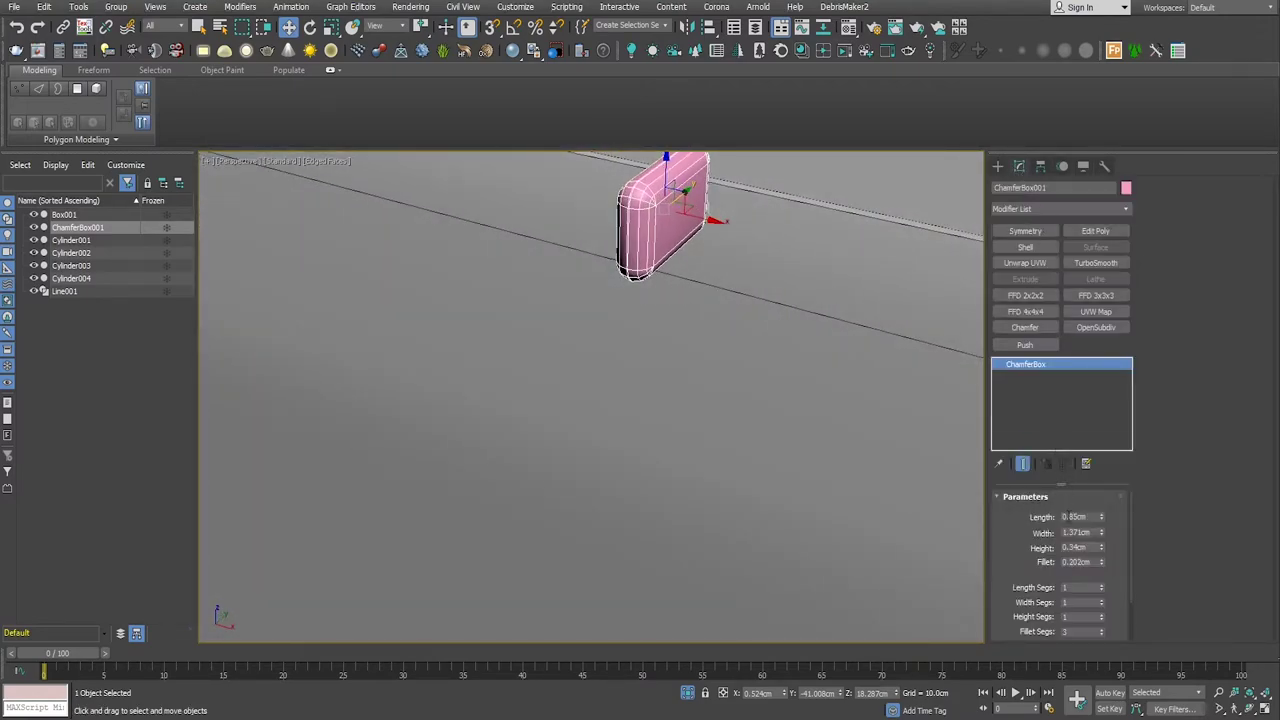
{"action": "left_click_drag", "start_coordinate": [1102, 518], "coordinate": [1102, 500]}
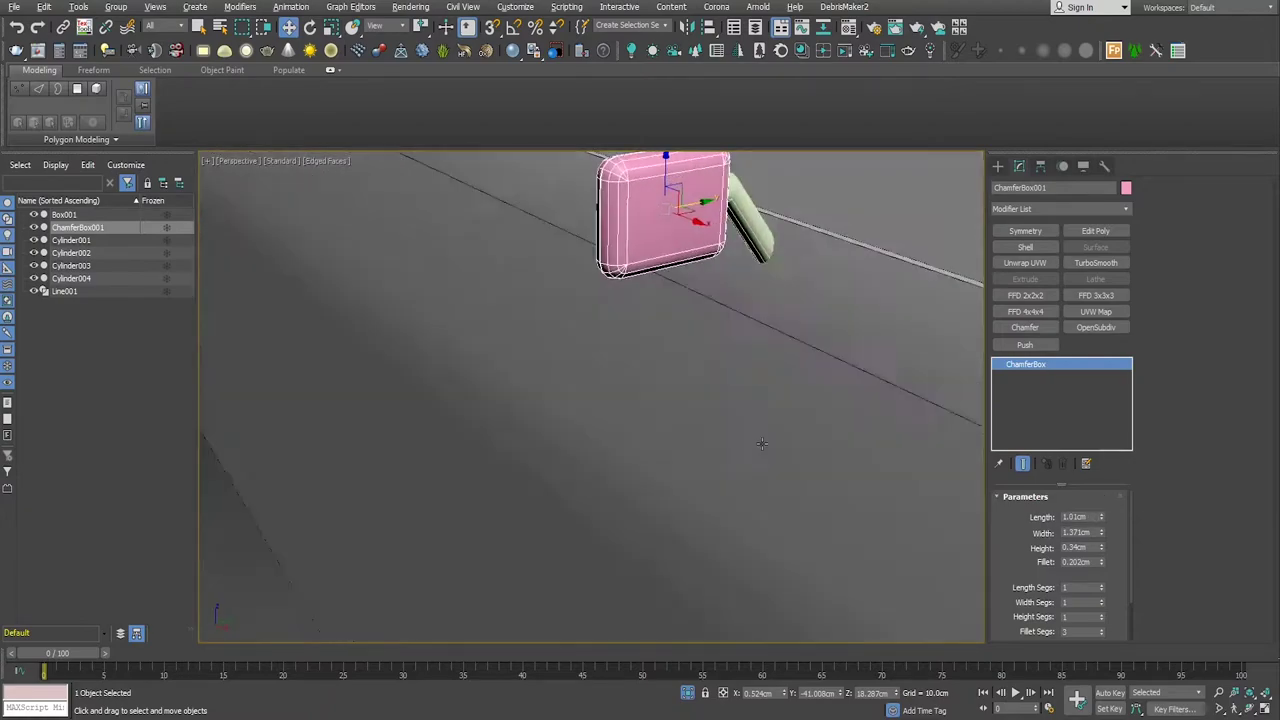
{"action": "middle_click_drag", "start_coordinate": [960, 545], "coordinate": [1004, 551], "text": "alt"}
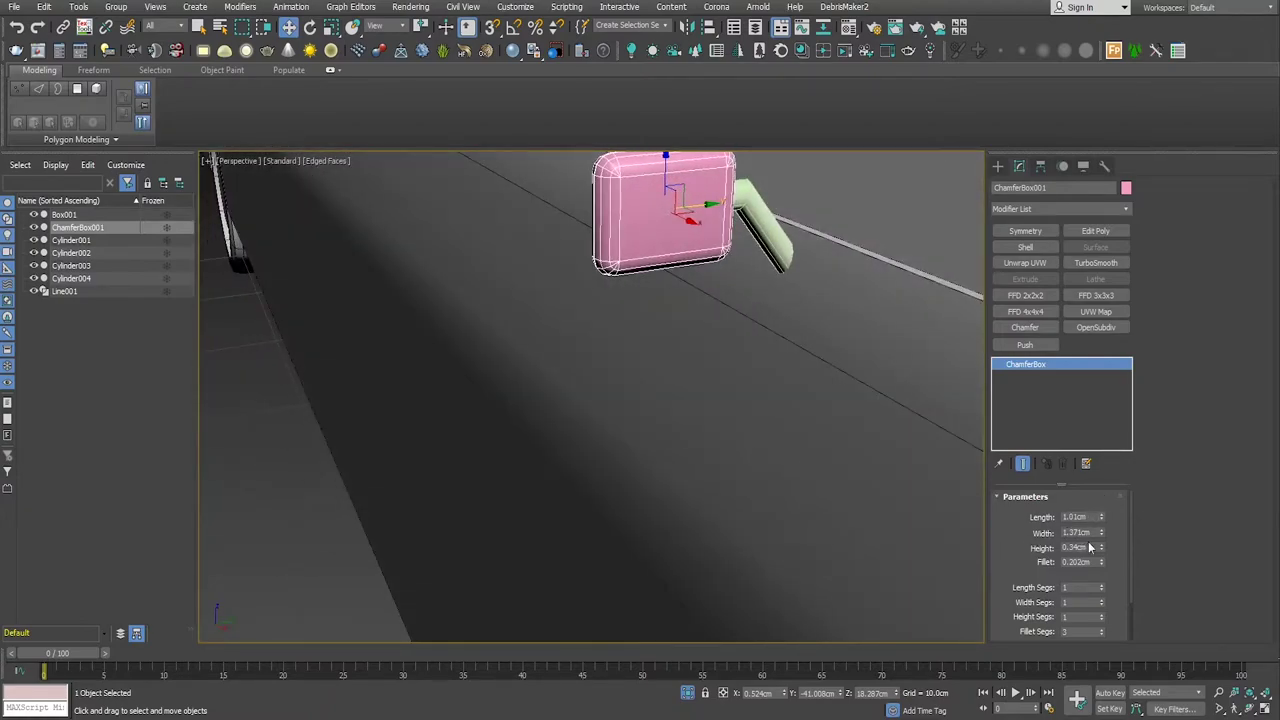
{"action": "left_click_drag", "start_coordinate": [1102, 534], "coordinate": [1103, 522]}
{"action": "mouse_move", "coordinate": [962, 525]}
{"action": "middle_mouse_down", "text": "alt"}
{"action": "mouse_move", "coordinate": [994, 510]}
{"action": "mouse_move", "coordinate": [979, 514]}
{"action": "middle_mouse_up", "text": "alt"}
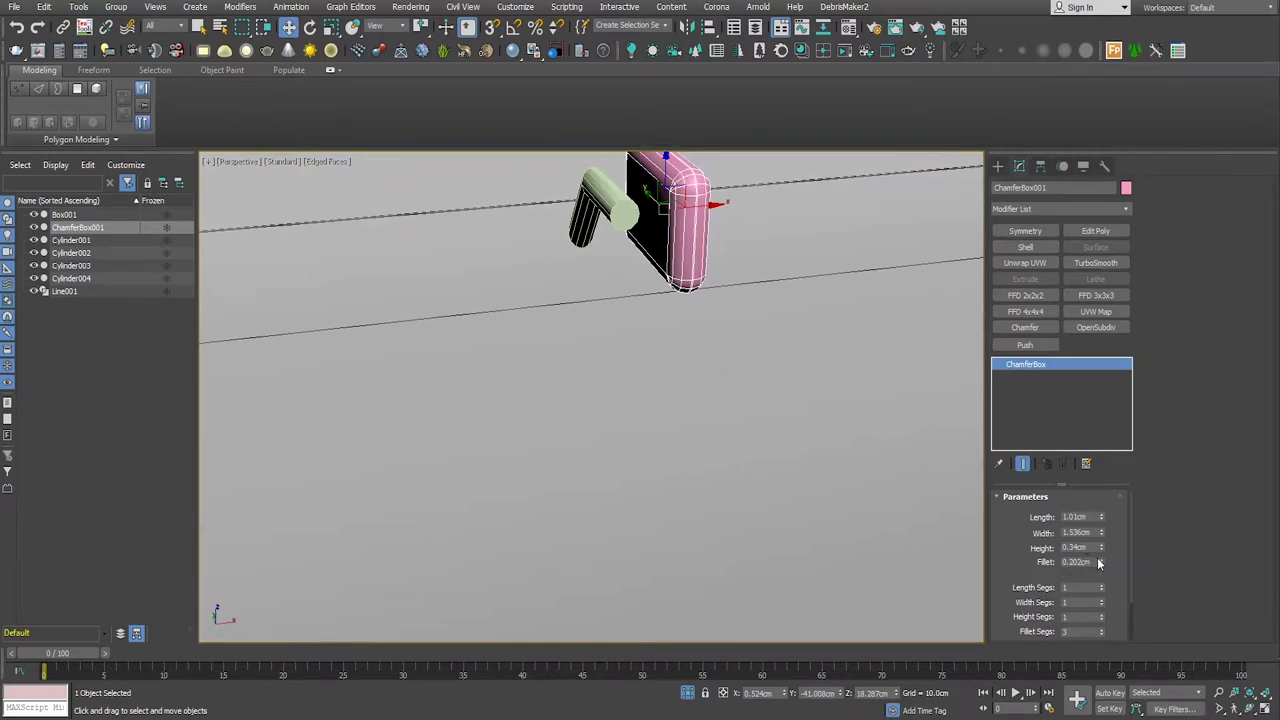
{"action": "left_click_drag", "start_coordinate": [1101, 564], "coordinate": [1102, 572]}
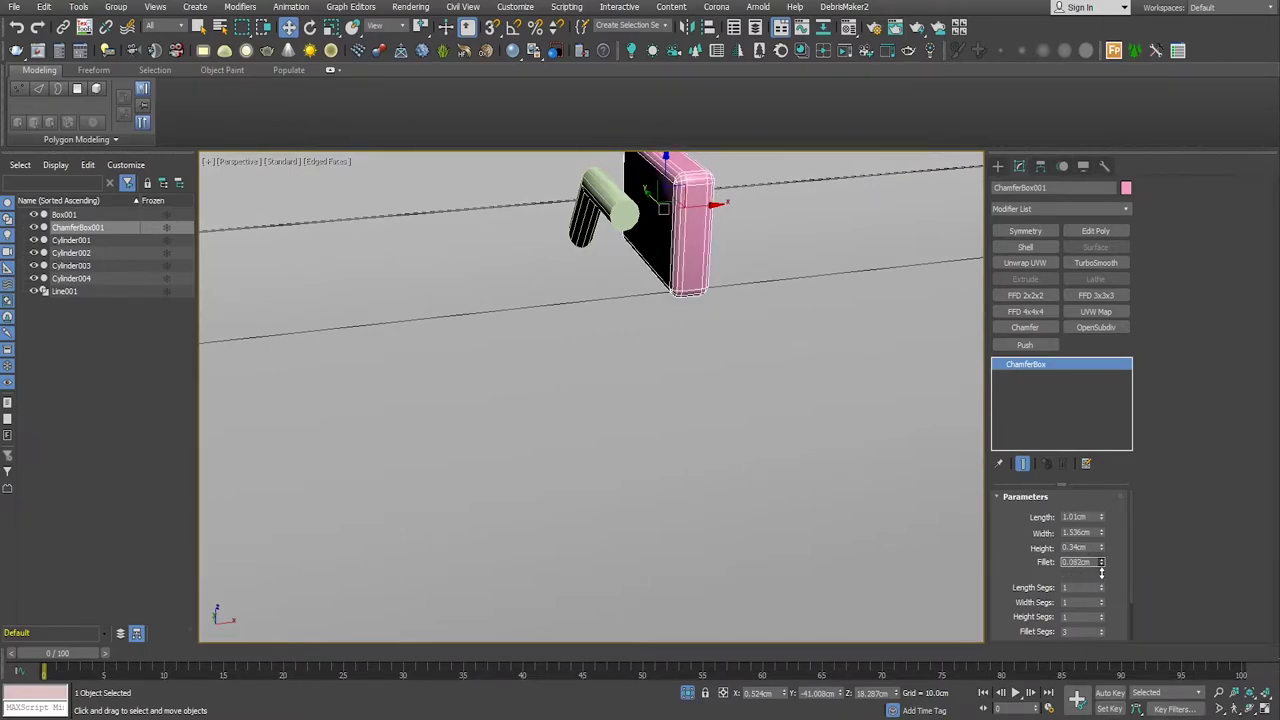
Step: Widen the box to 1.566cm and bring its height down to 0.29cm
{"action": "middle_click_drag", "start_coordinate": [805, 434], "coordinate": [690, 423], "text": "alt"}
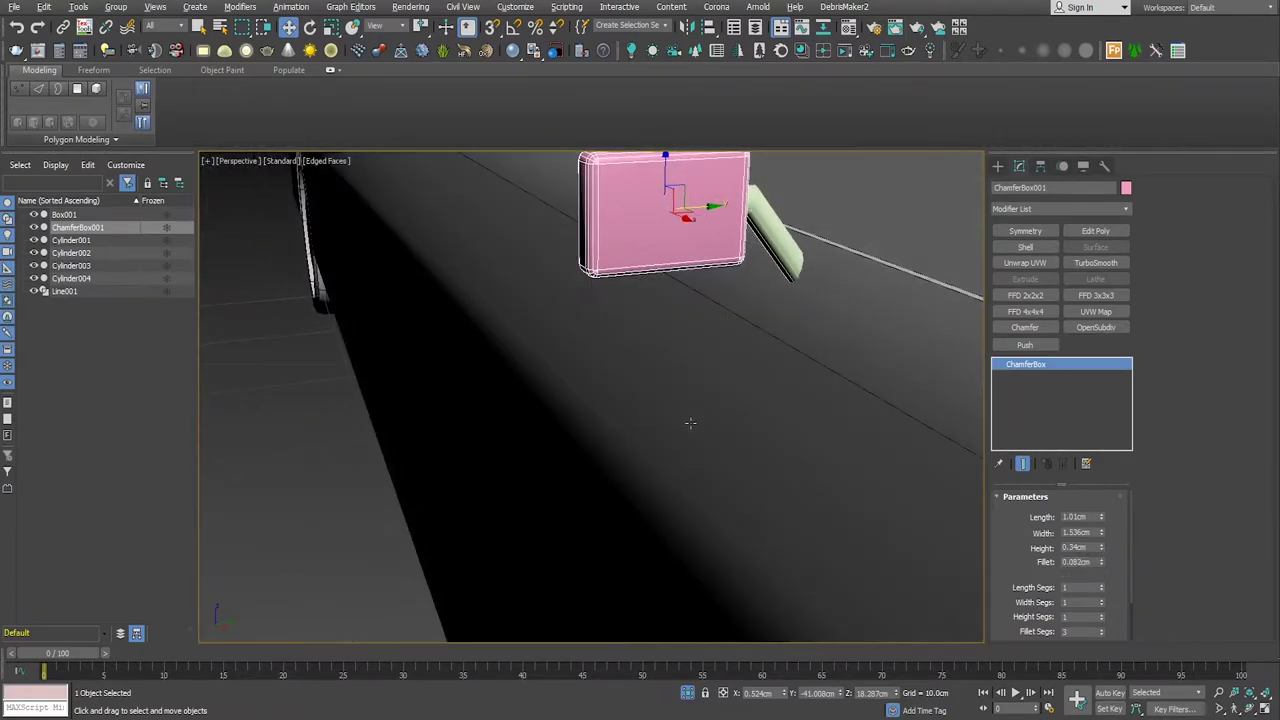
{"action": "left_click_drag", "start_coordinate": [1102, 540], "coordinate": [1108, 538]}
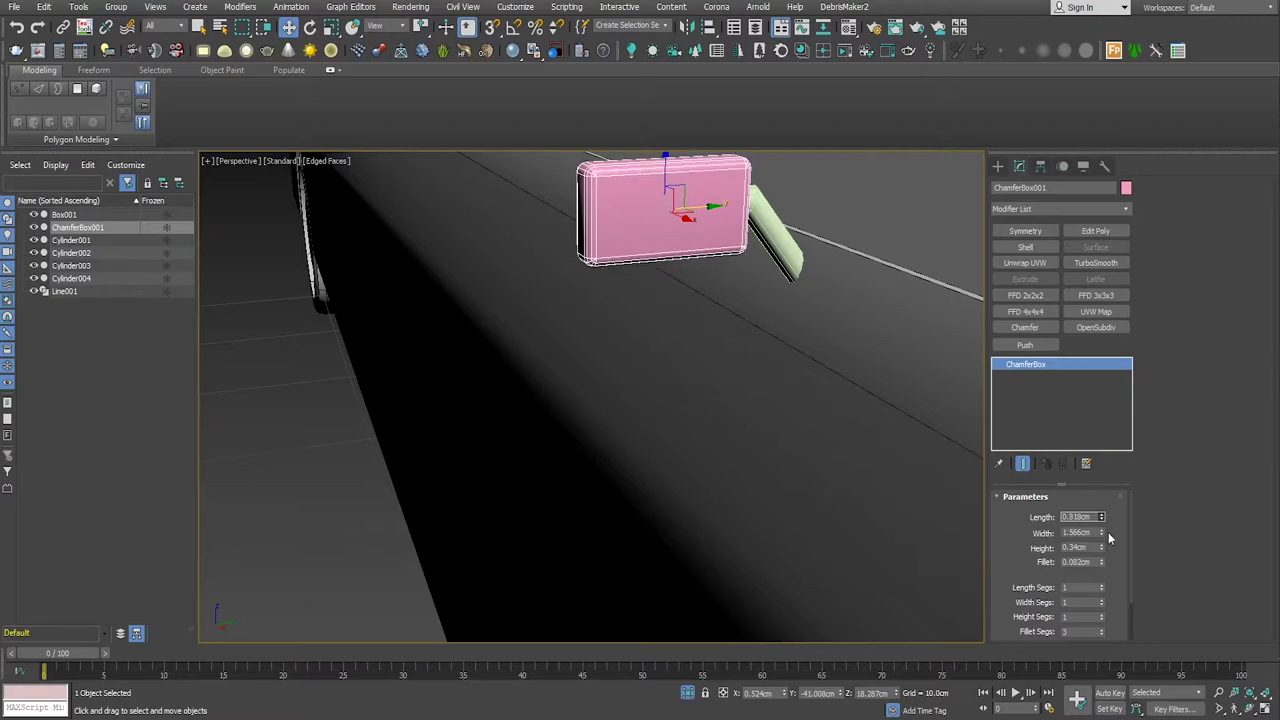
{"action": "left_click_drag", "start_coordinate": [1101, 548], "coordinate": [1107, 545]}
{"action": "middle_click_drag", "start_coordinate": [860, 420], "coordinate": [893, 493], "text": "alt"}
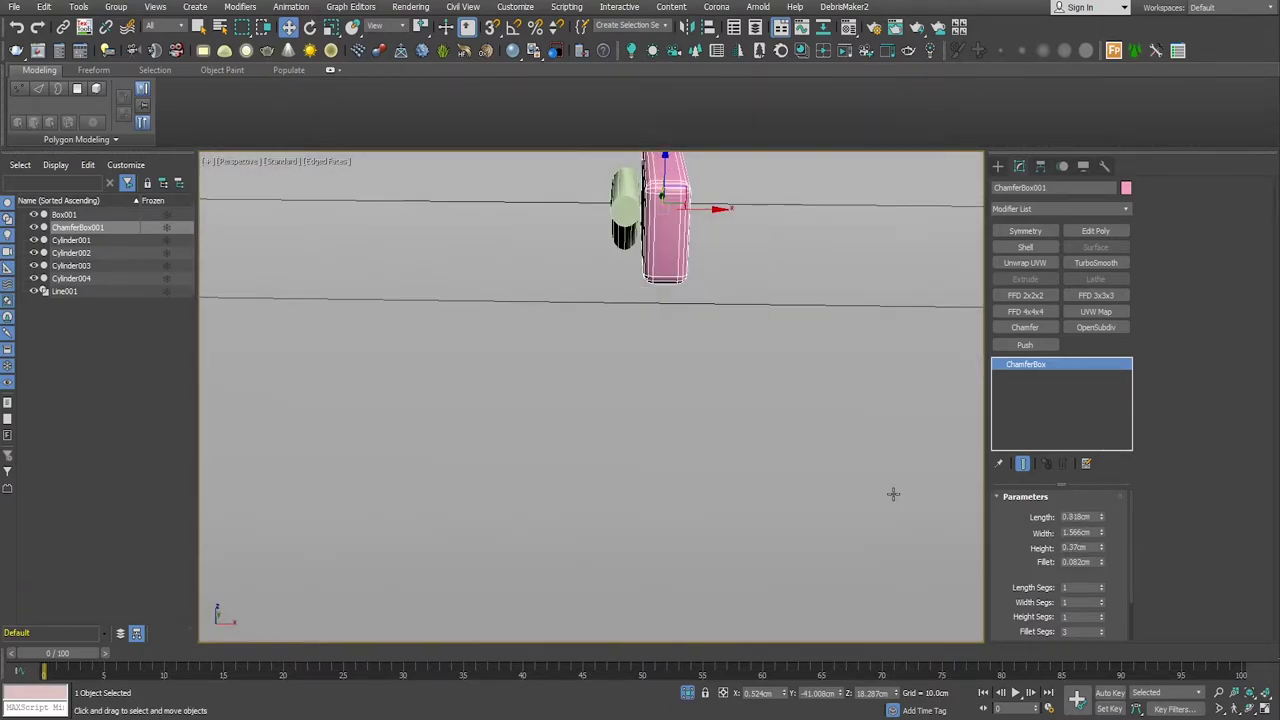
{"action": "left_click_drag", "start_coordinate": [1104, 554], "coordinate": [1102, 549]}
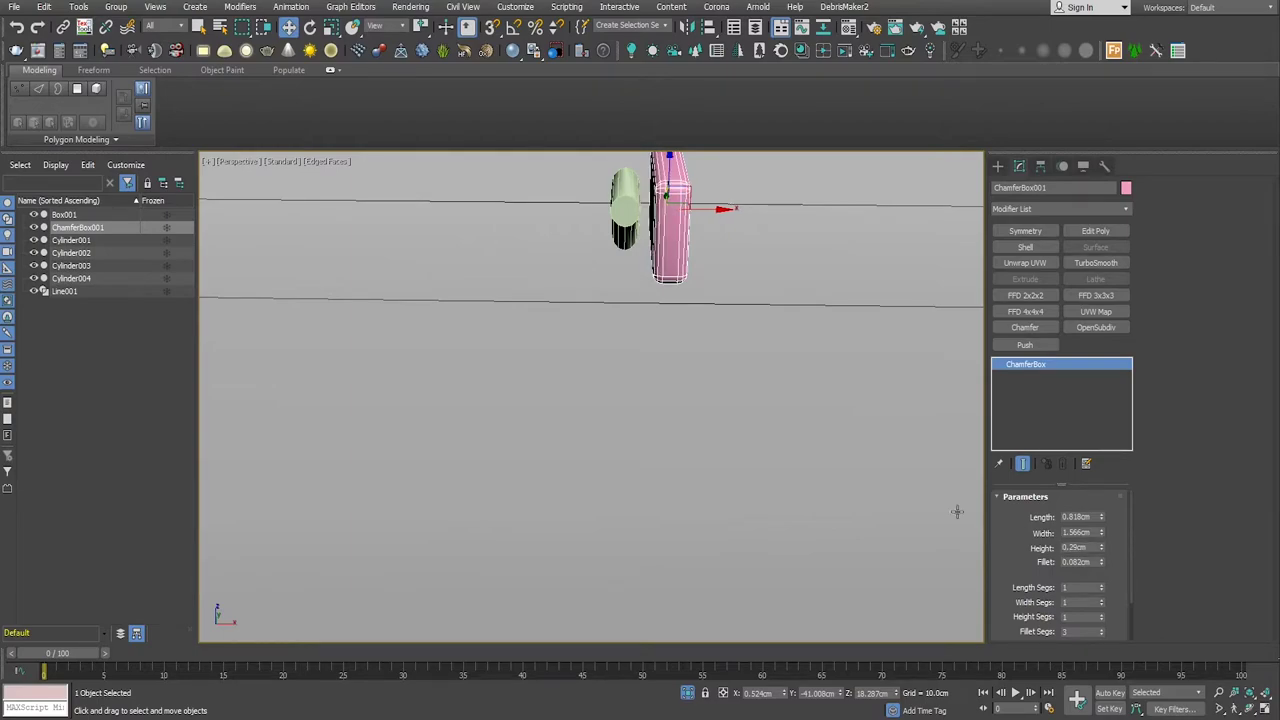
{"action": "mouse_move", "coordinate": [956, 511]}
{"action": "middle_mouse_down", "text": "alt"}
{"action": "mouse_move", "coordinate": [771, 366]}
{"action": "mouse_move", "coordinate": [737, 394]}
{"action": "middle_mouse_up", "text": "alt"}
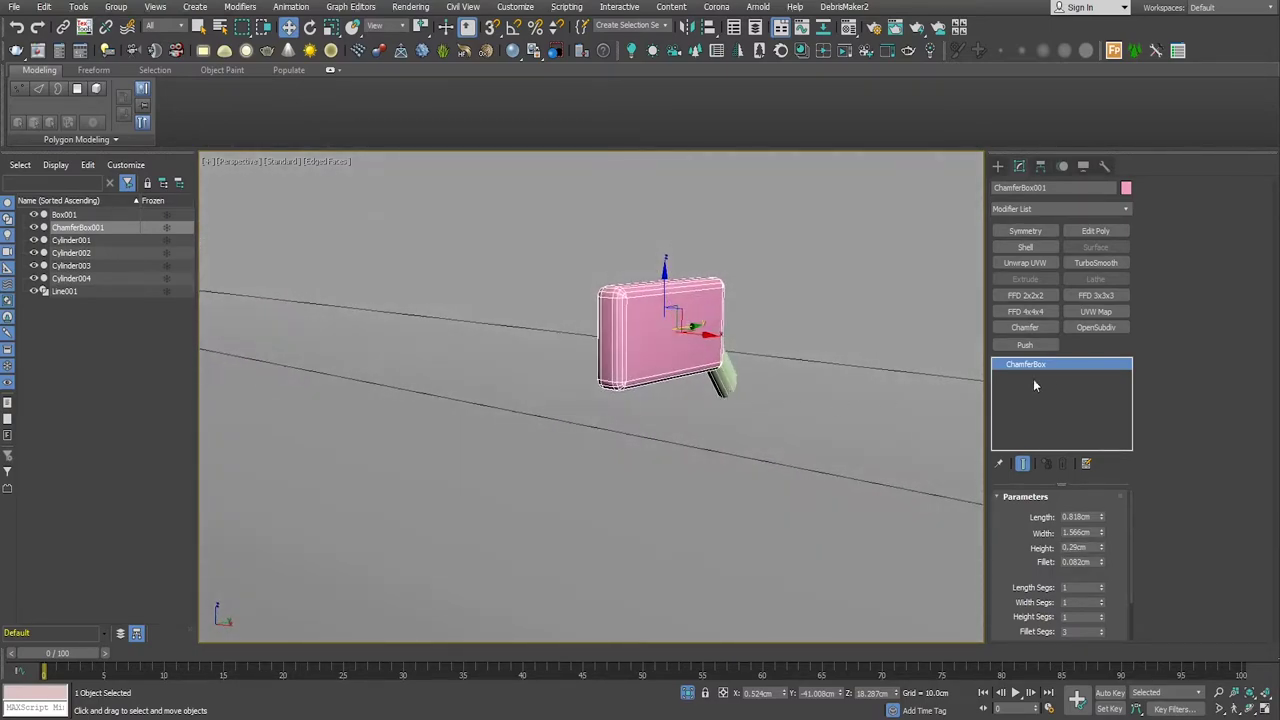
Step: Convert the box to Editable Poly and select its flat front face
{"action": "right_click", "coordinate": [1049, 379]}
{"action": "left_click", "coordinate": [1105, 488]}
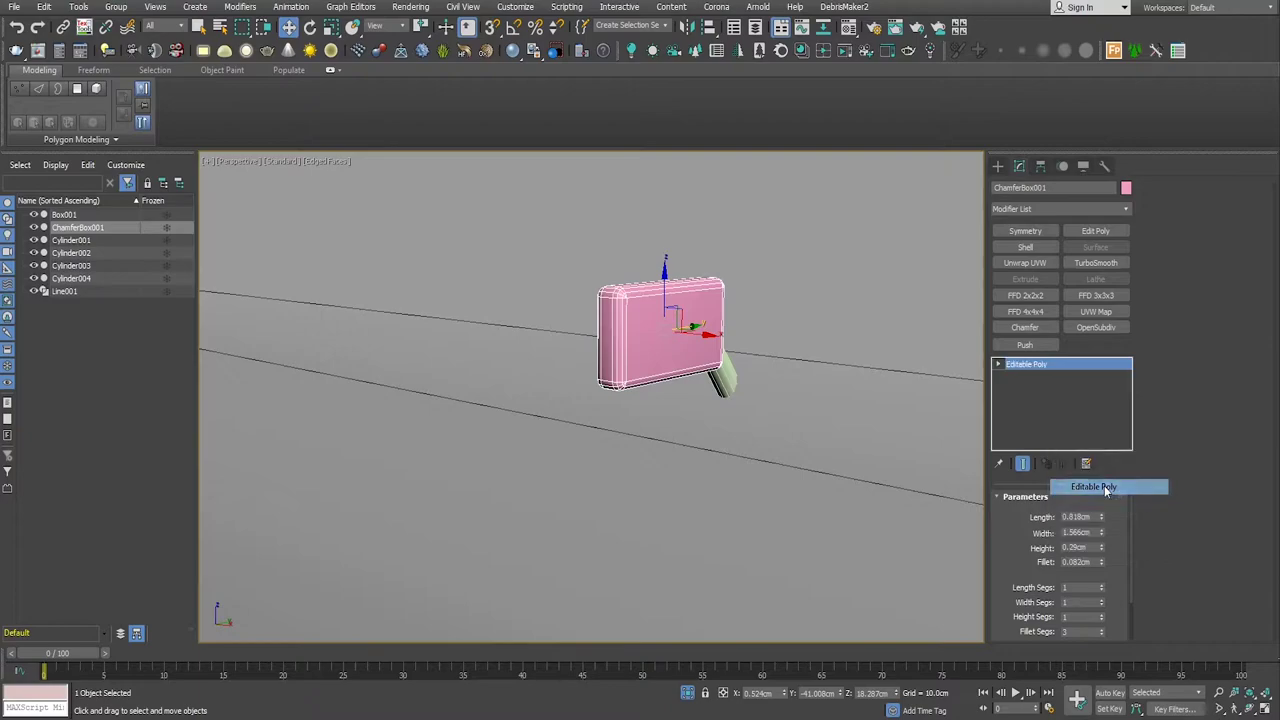
{"action": "left_click", "coordinate": [1072, 514]}
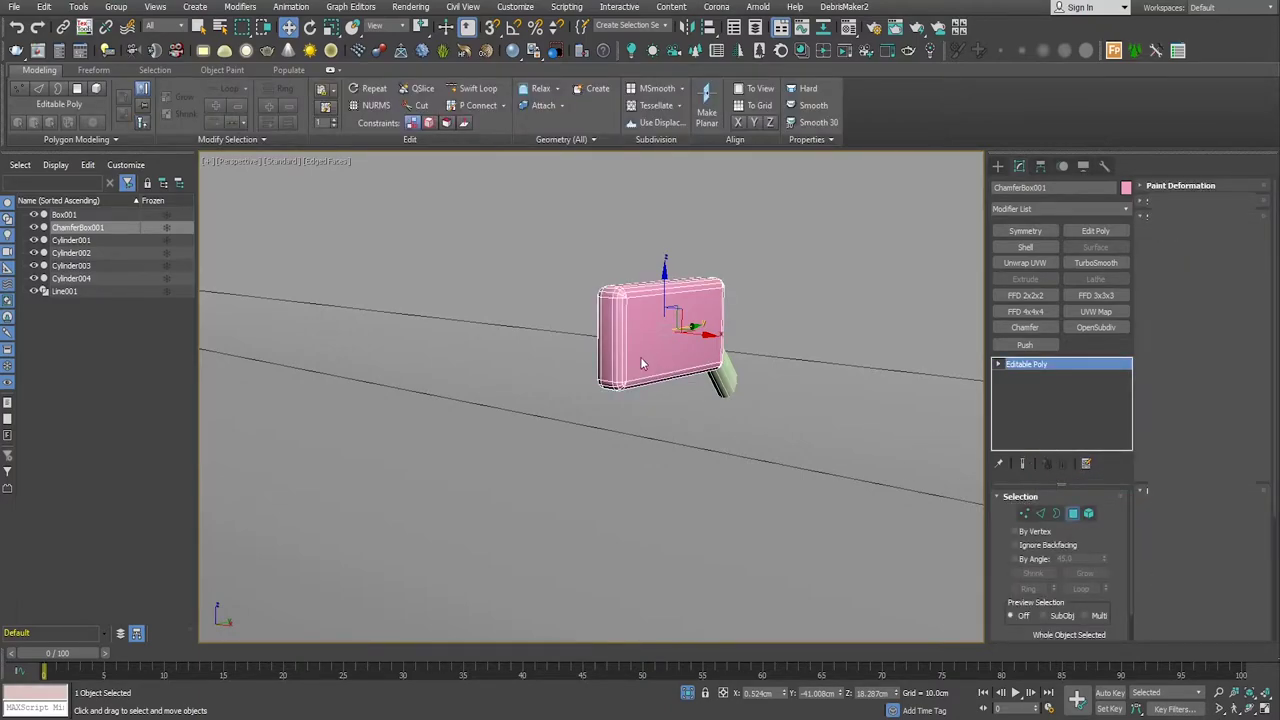
{"action": "left_click", "coordinate": [651, 346]}
{"action": "scroll", "coordinate": [1192, 527], "scroll_direction": "down", "scroll_amount": 10}
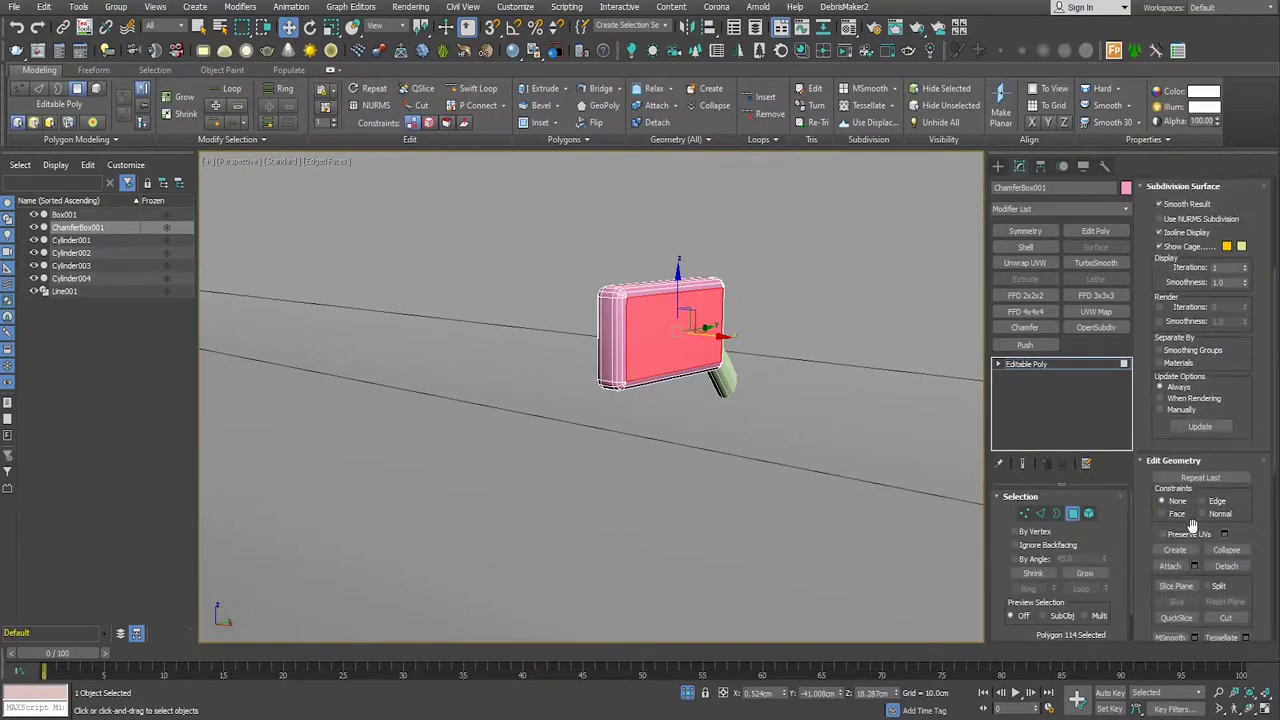
{"action": "scroll", "coordinate": [1215, 430], "scroll_direction": "down", "scroll_amount": 3}
{"action": "scroll", "coordinate": [1220, 460], "scroll_direction": "down", "scroll_amount": 2}
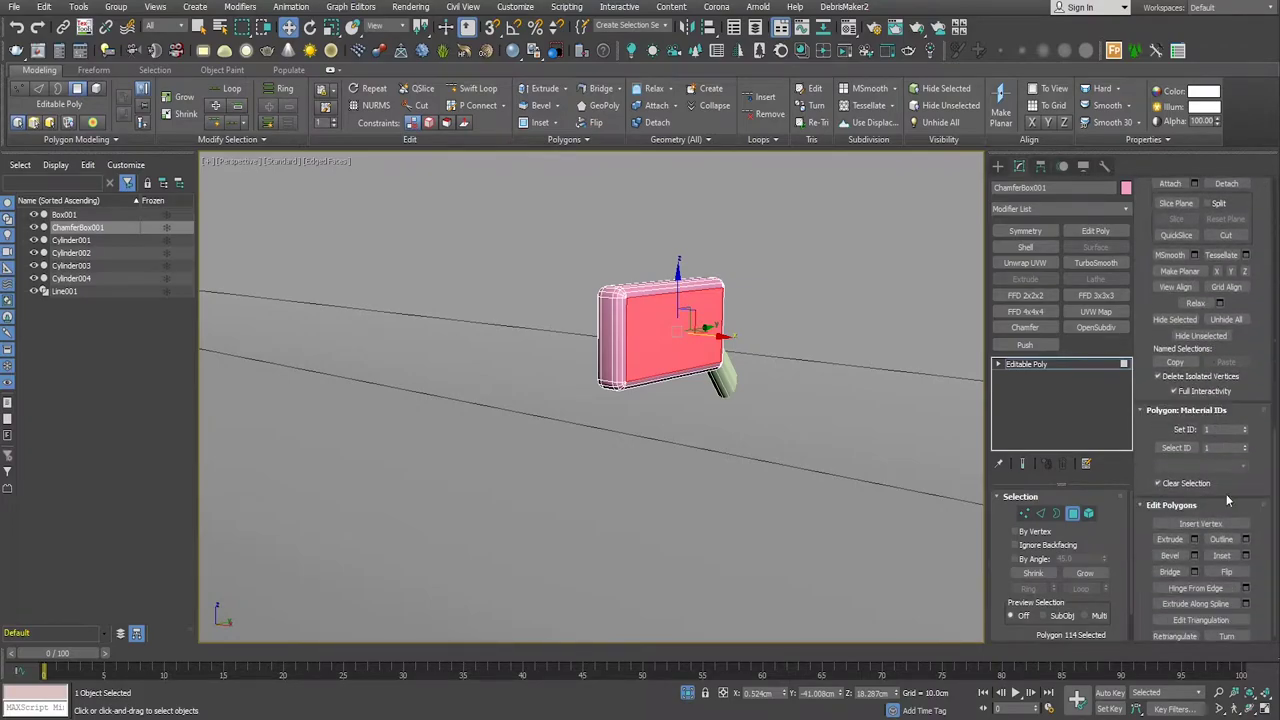
Step: Inset the front face by a small amount to form a rim
{"action": "left_click", "coordinate": [1246, 555]}
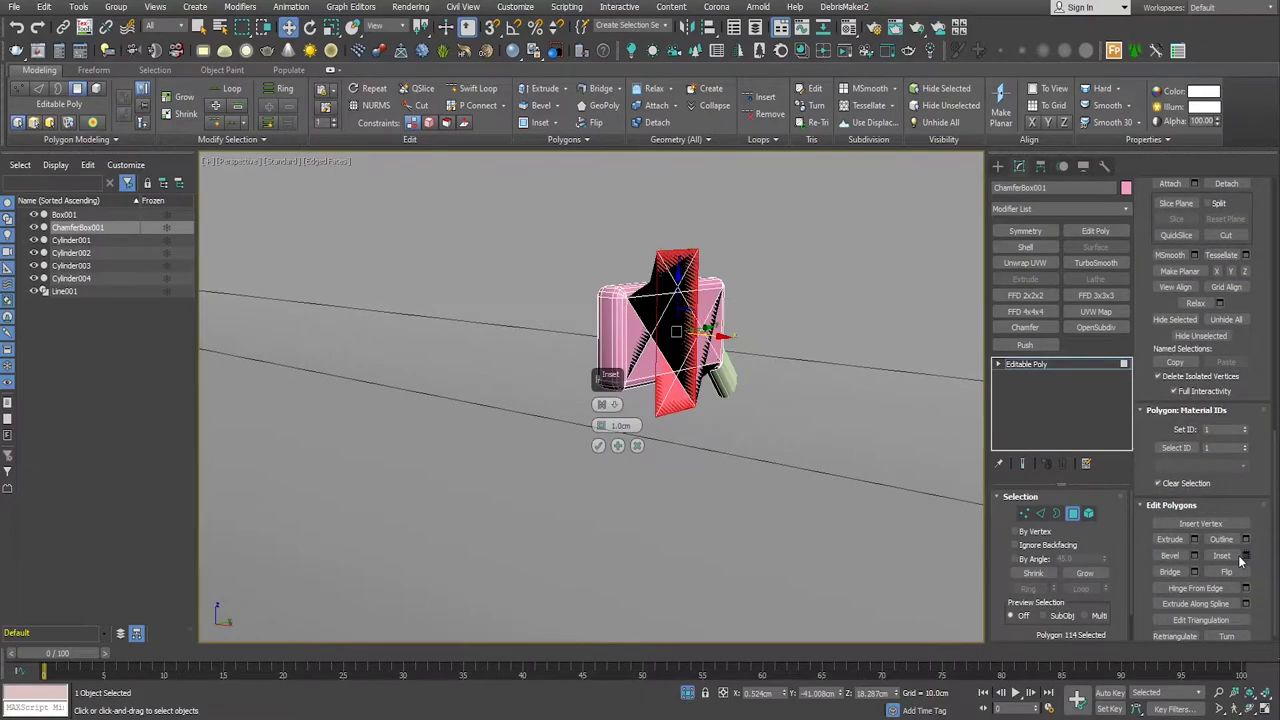
{"action": "right_click", "coordinate": [601, 426]}
{"action": "mouse_move", "coordinate": [601, 426]}
{"action": "left_mouse_down"}
{"action": "mouse_move", "coordinate": [601, 440]}
{"action": "mouse_move", "coordinate": [601, 424]}
{"action": "left_mouse_up"}
{"action": "right_click", "coordinate": [601, 428]}
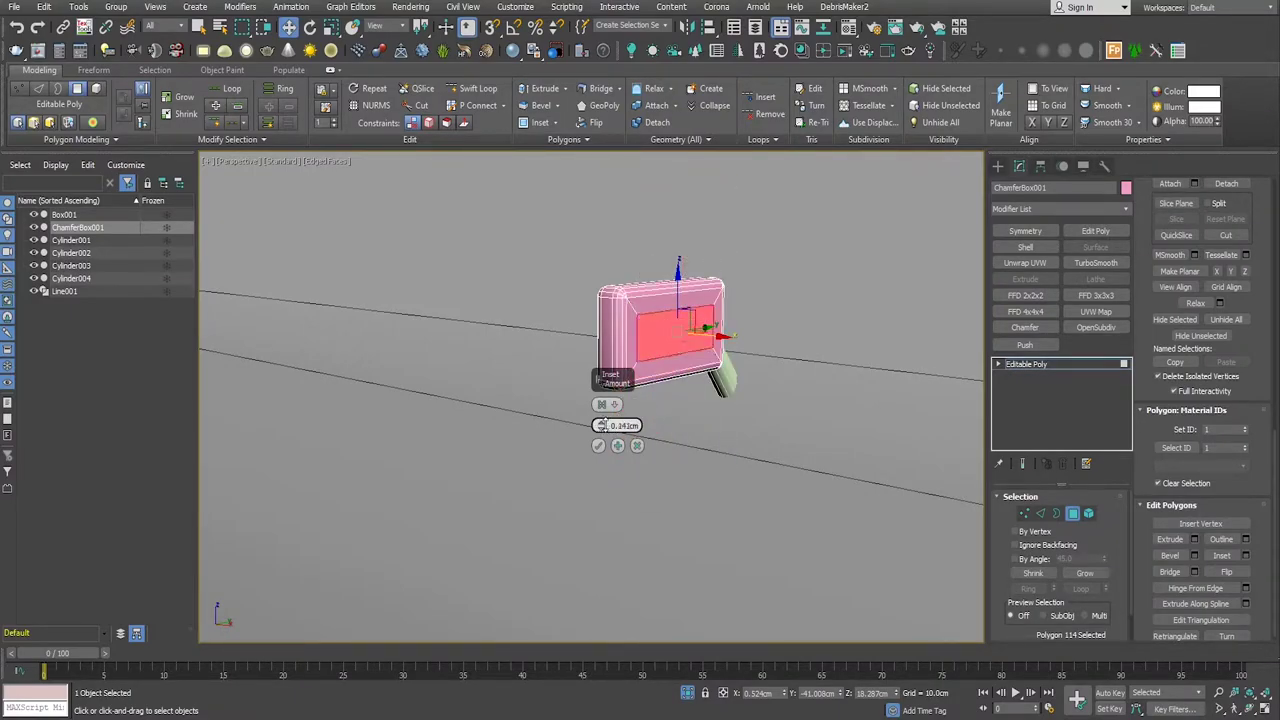
{"action": "right_click", "coordinate": [602, 426]}
{"action": "left_click_drag", "start_coordinate": [602, 426], "coordinate": [603, 428]}
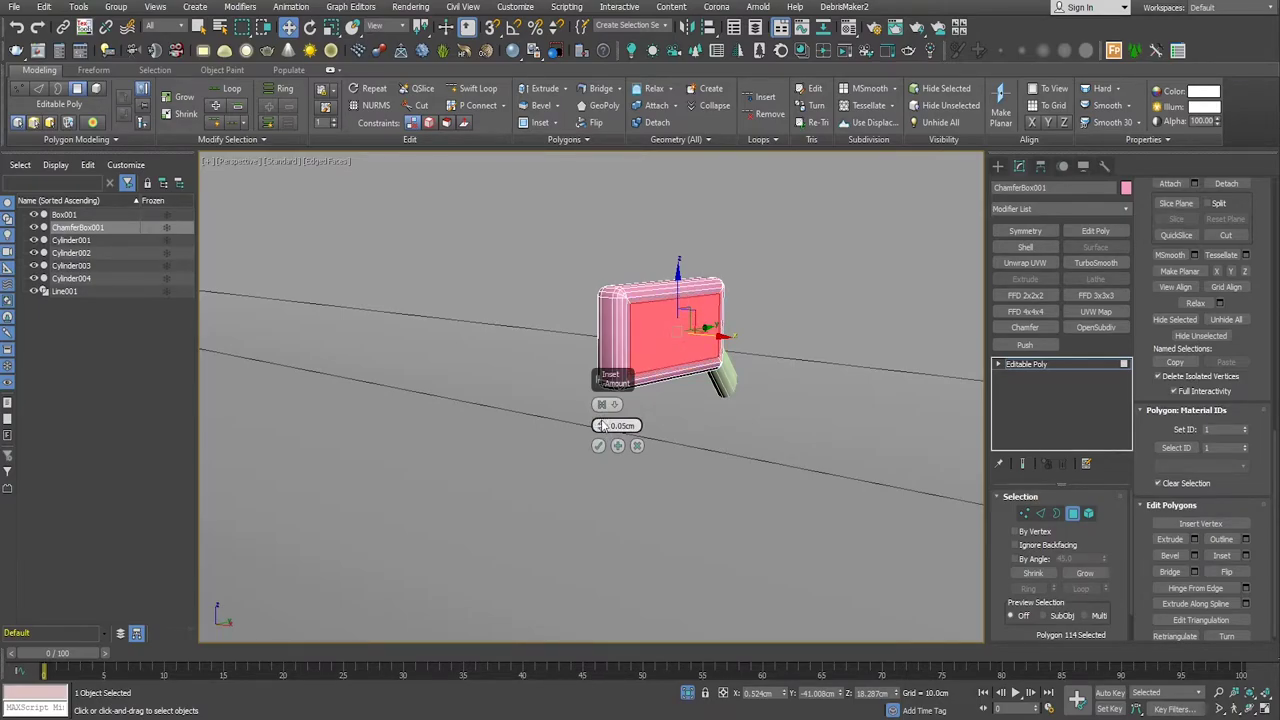
{"action": "left_click", "coordinate": [598, 446]}
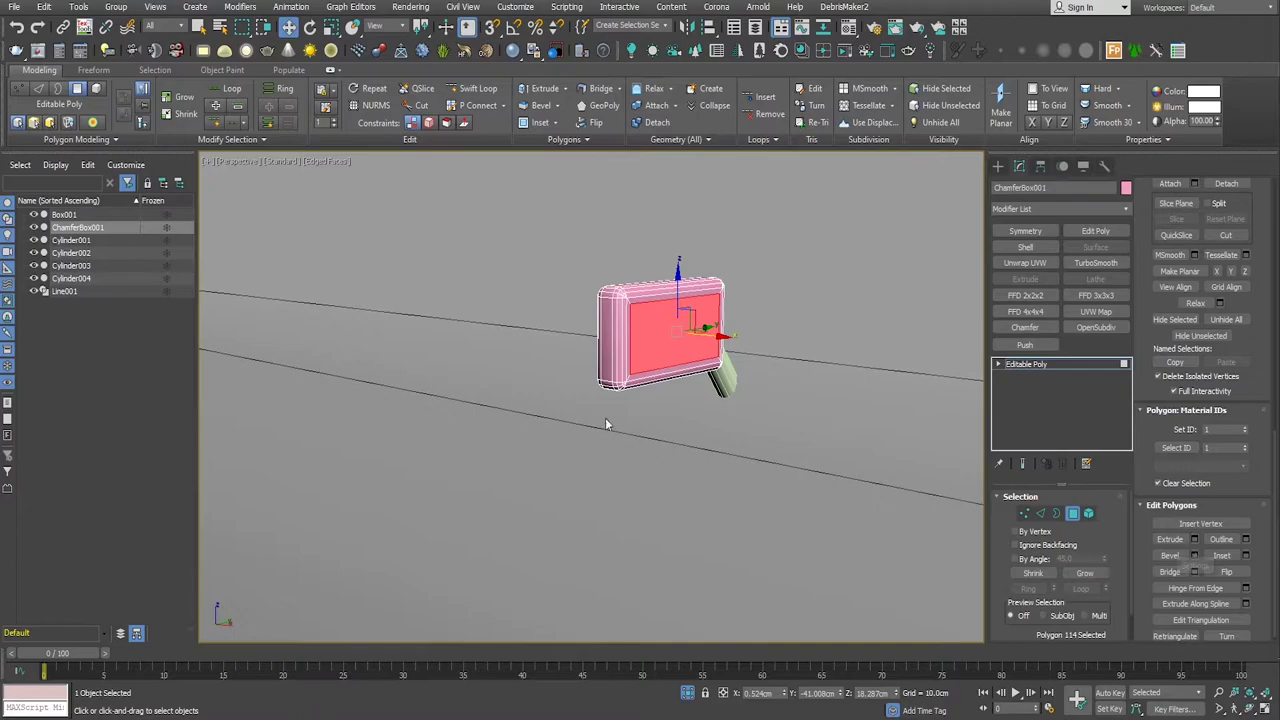
Step: Push the inset face slightly into the box and exit polygon mode
{"action": "middle_click_drag", "start_coordinate": [608, 423], "coordinate": [623, 429], "text": "alt"}
{"action": "scroll", "coordinate": [716, 366], "scroll_direction": "up", "scroll_amount": 2}
{"action": "left_click_drag", "start_coordinate": [740, 330], "coordinate": [743, 346]}
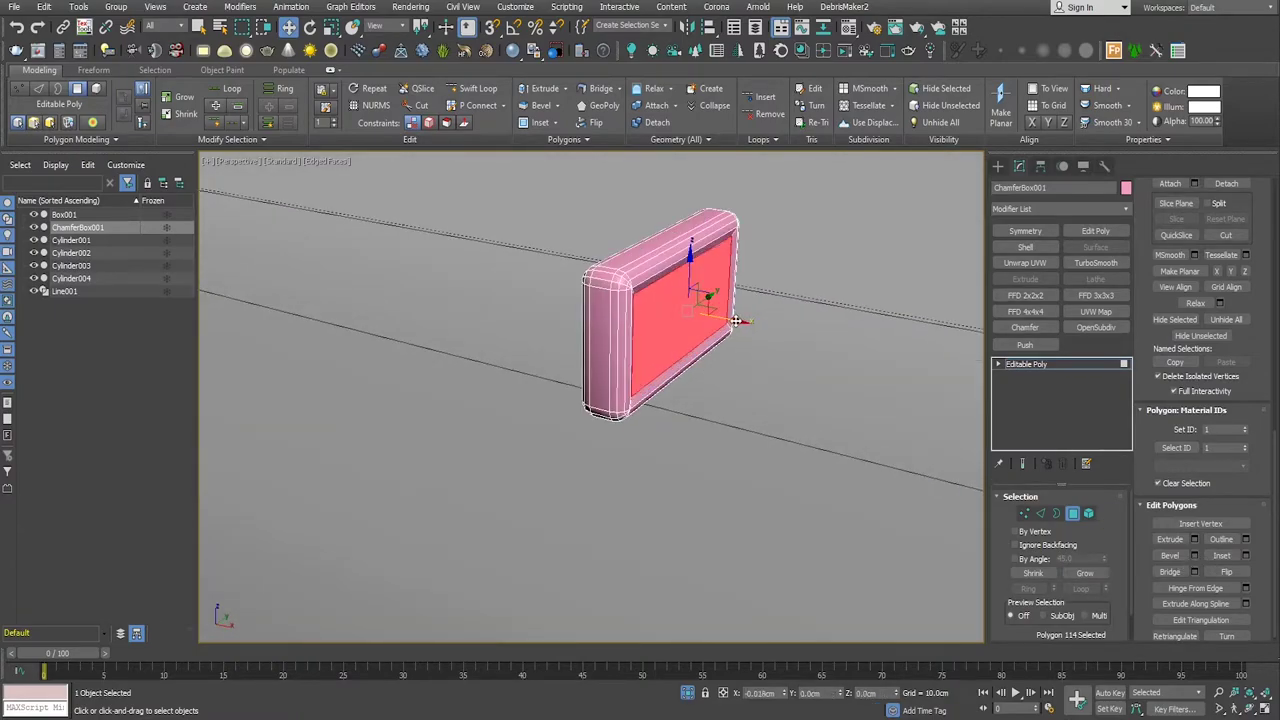
{"action": "left_click", "coordinate": [1077, 366]}
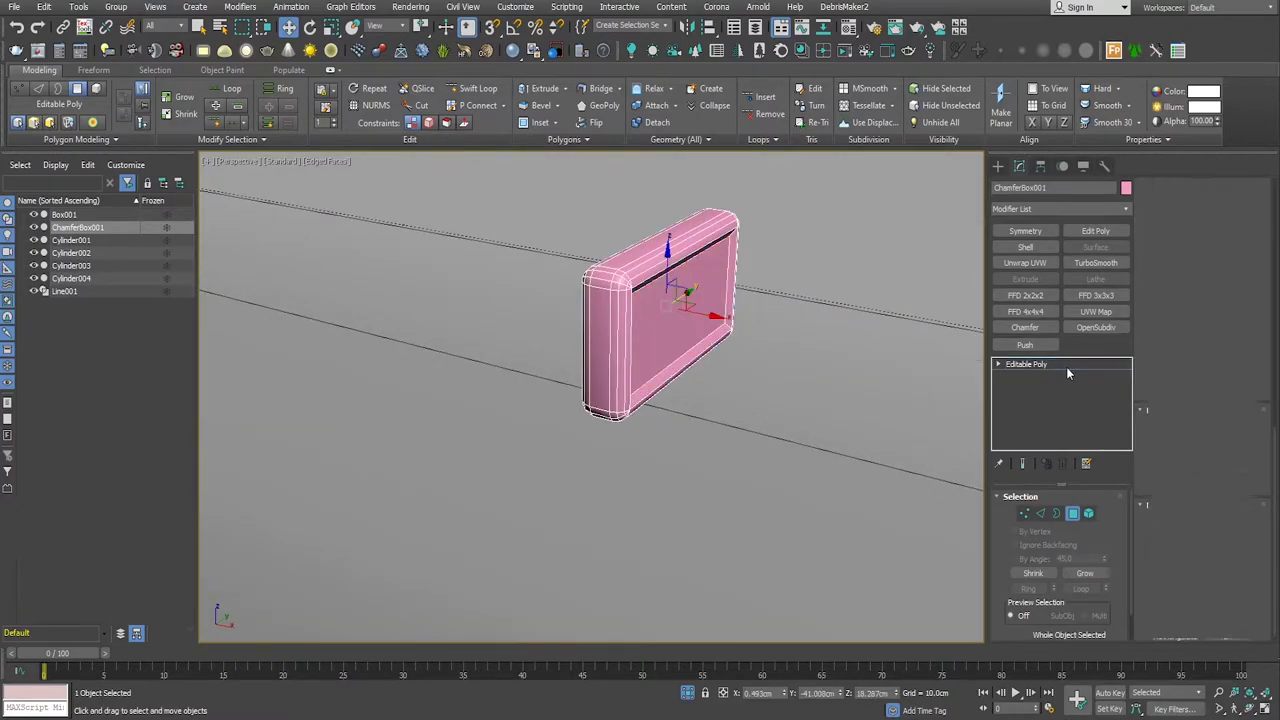
{"action": "mouse_move", "coordinate": [711, 393]}
{"action": "middle_mouse_down", "text": "alt"}
{"action": "mouse_move", "coordinate": [809, 380]}
{"action": "mouse_move", "coordinate": [816, 397]}
{"action": "middle_mouse_up", "text": "alt"}
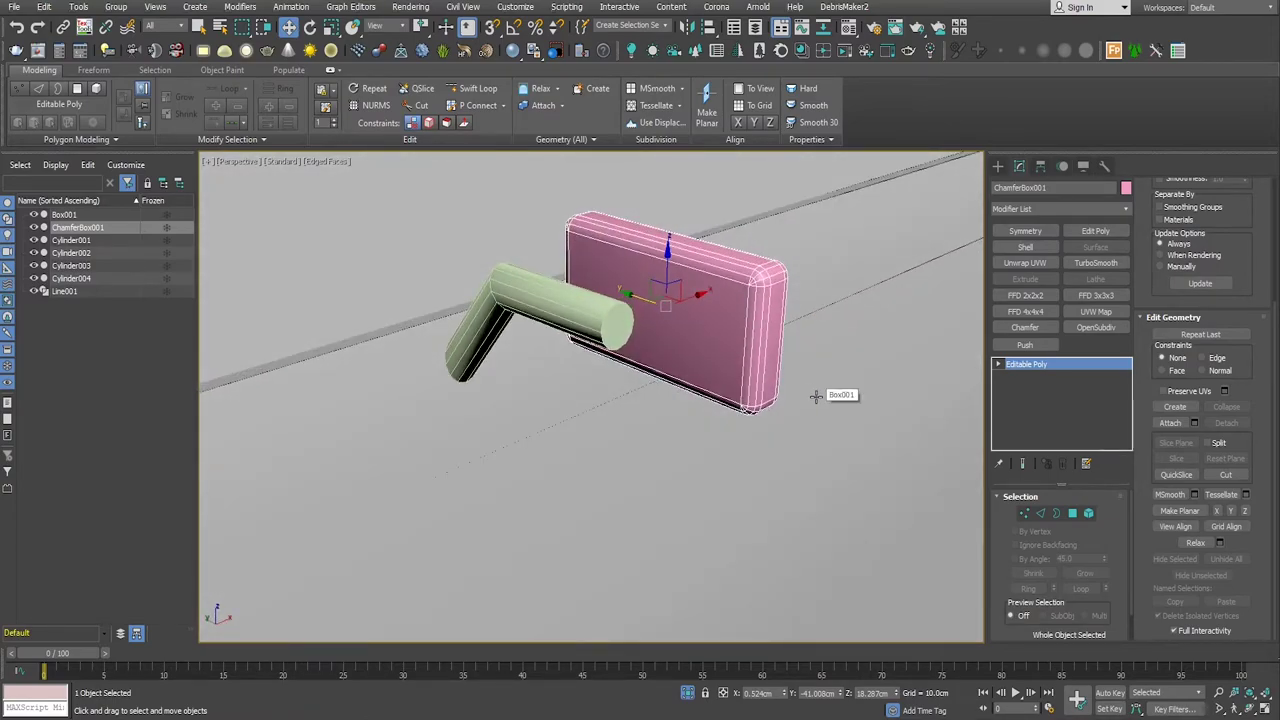
Step: Draw a Standard Primitives cylinder in the Left view where the arm meets the mirror box
{"action": "left_click", "coordinate": [997, 166]}
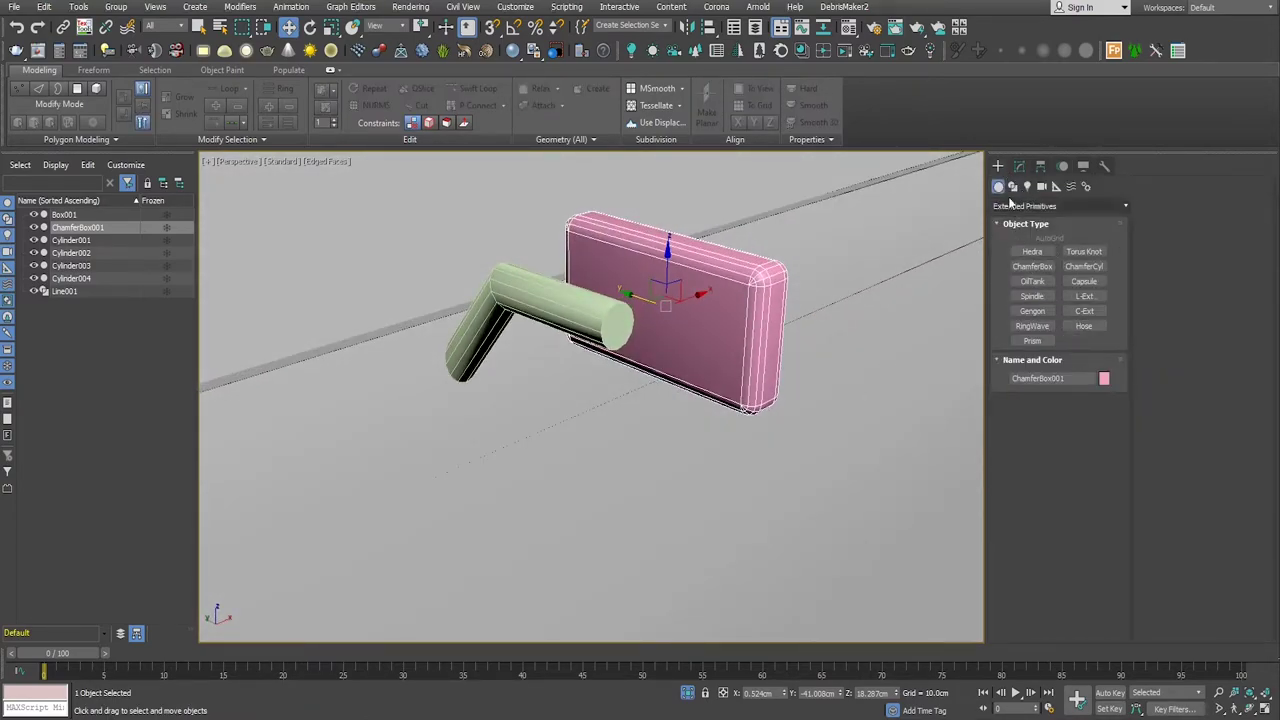
{"action": "left_click", "coordinate": [1015, 207]}
{"action": "left_click", "coordinate": [1030, 334]}
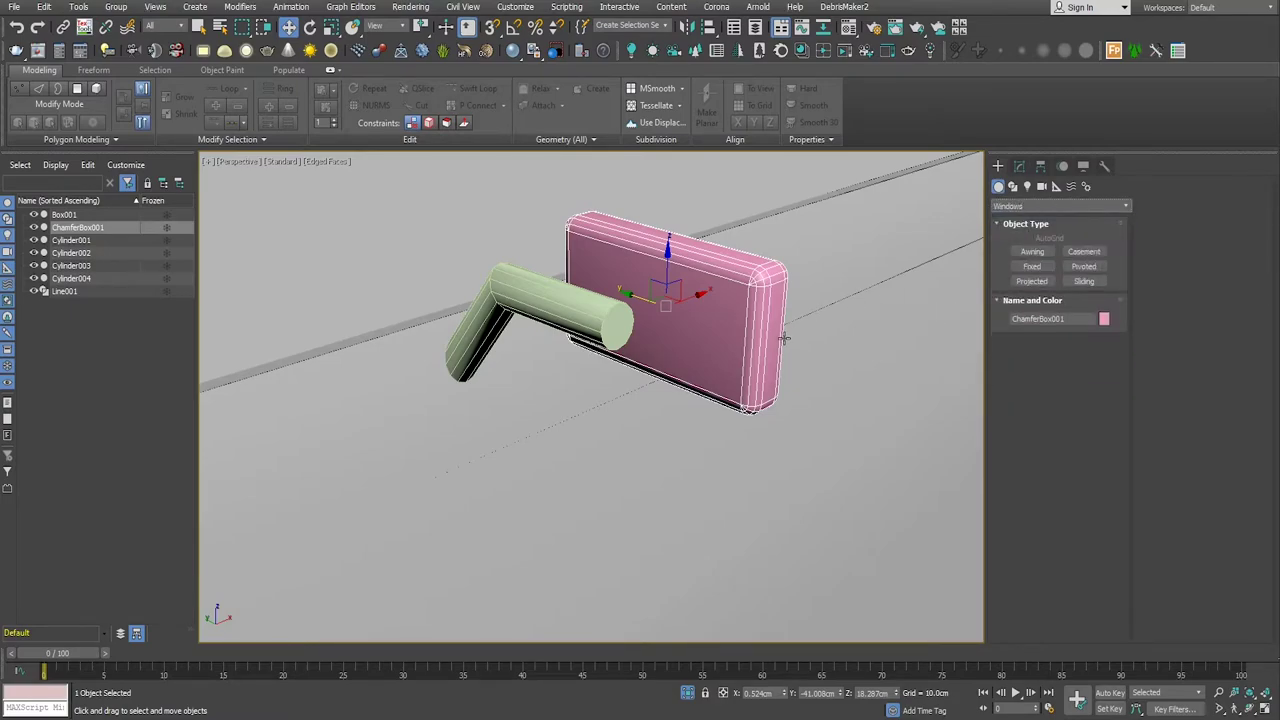
{"action": "left_click", "coordinate": [1040, 206]}
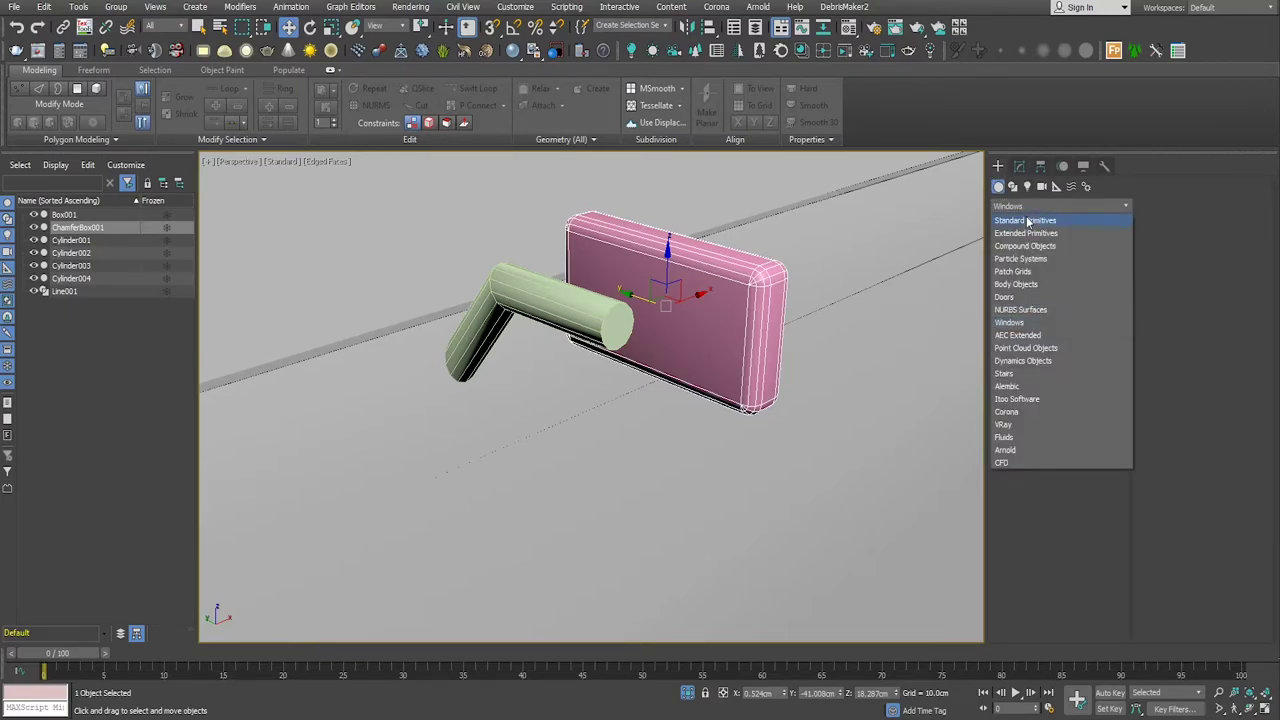
{"action": "left_click", "coordinate": [1030, 220]}
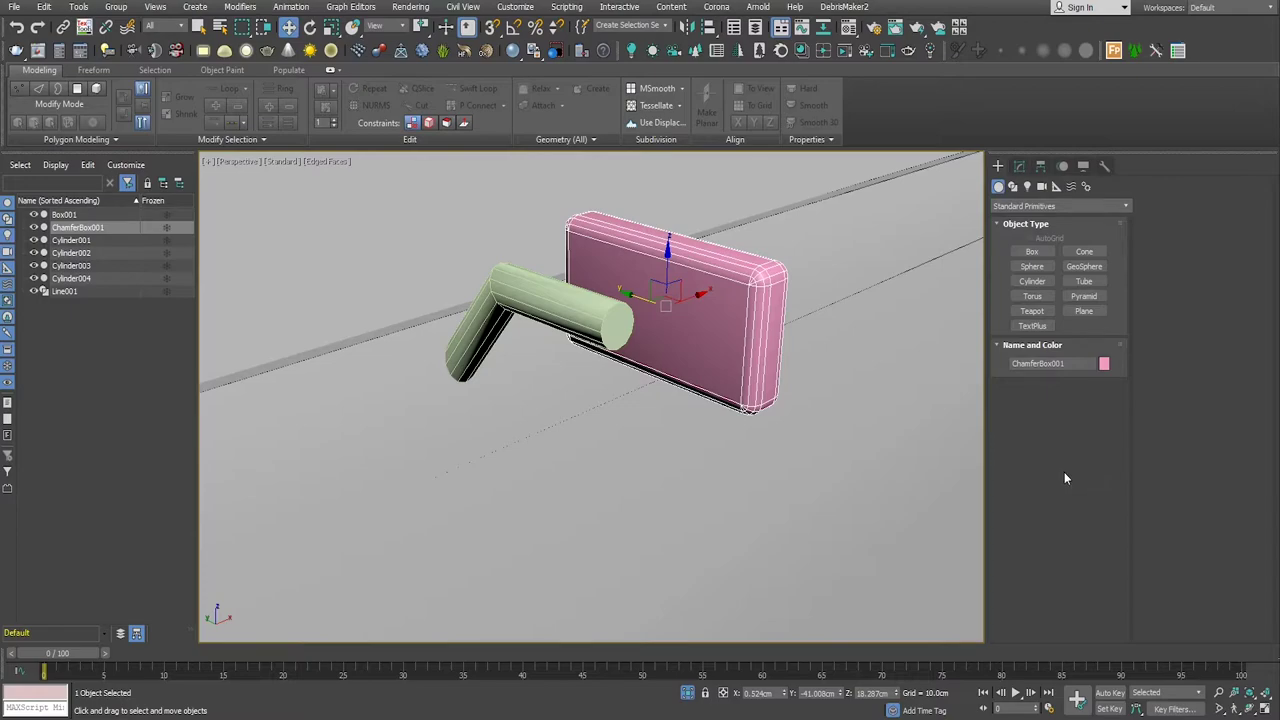
{"action": "key", "text": "alt+w"}
{"action": "left_click", "coordinate": [511, 543]}
{"action": "key", "text": "alt+w"}
{"action": "scroll", "coordinate": [773, 410], "scroll_direction": "up", "scroll_amount": 5}
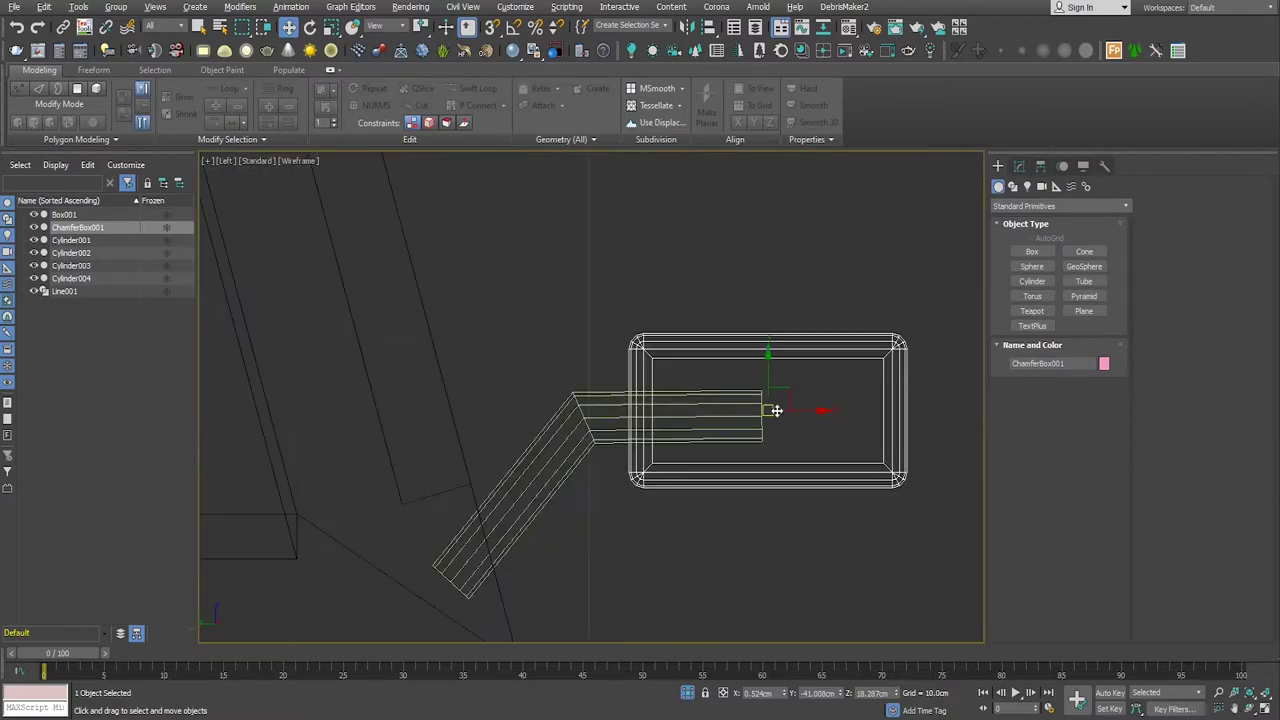
{"action": "left_click", "coordinate": [1032, 281]}
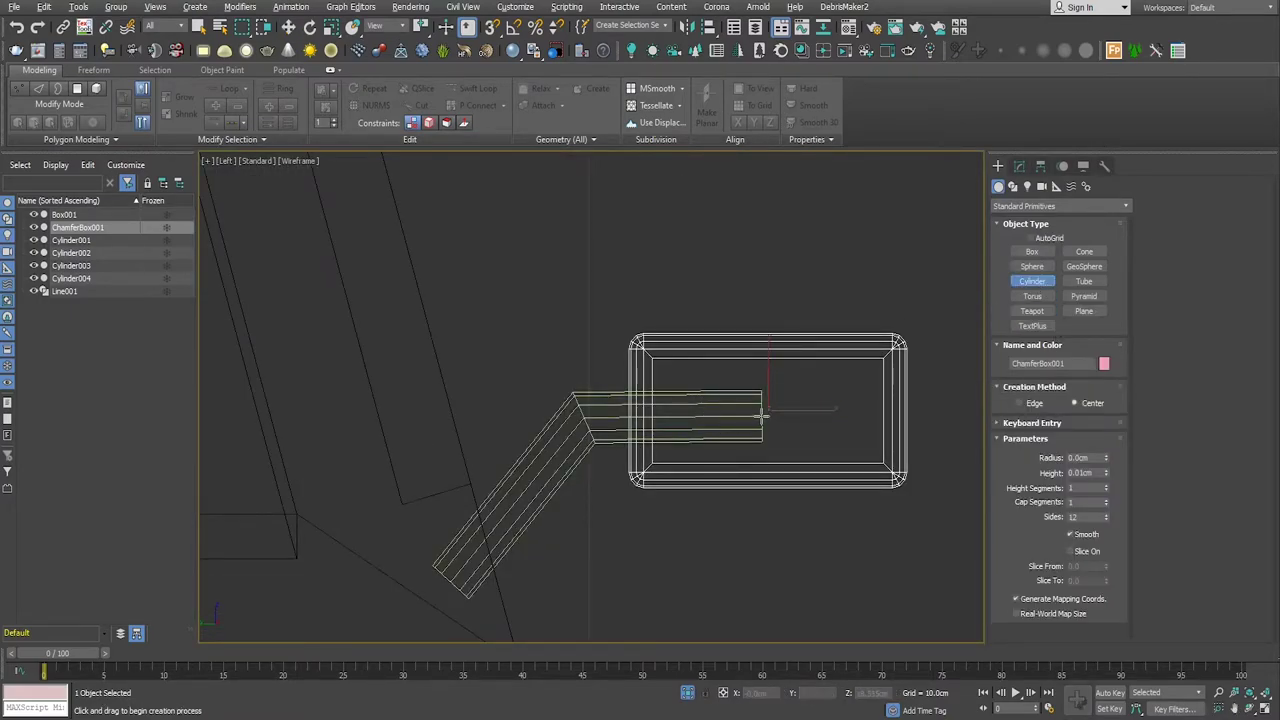
{"action": "left_click_drag", "start_coordinate": [767, 417], "coordinate": [748, 382]}
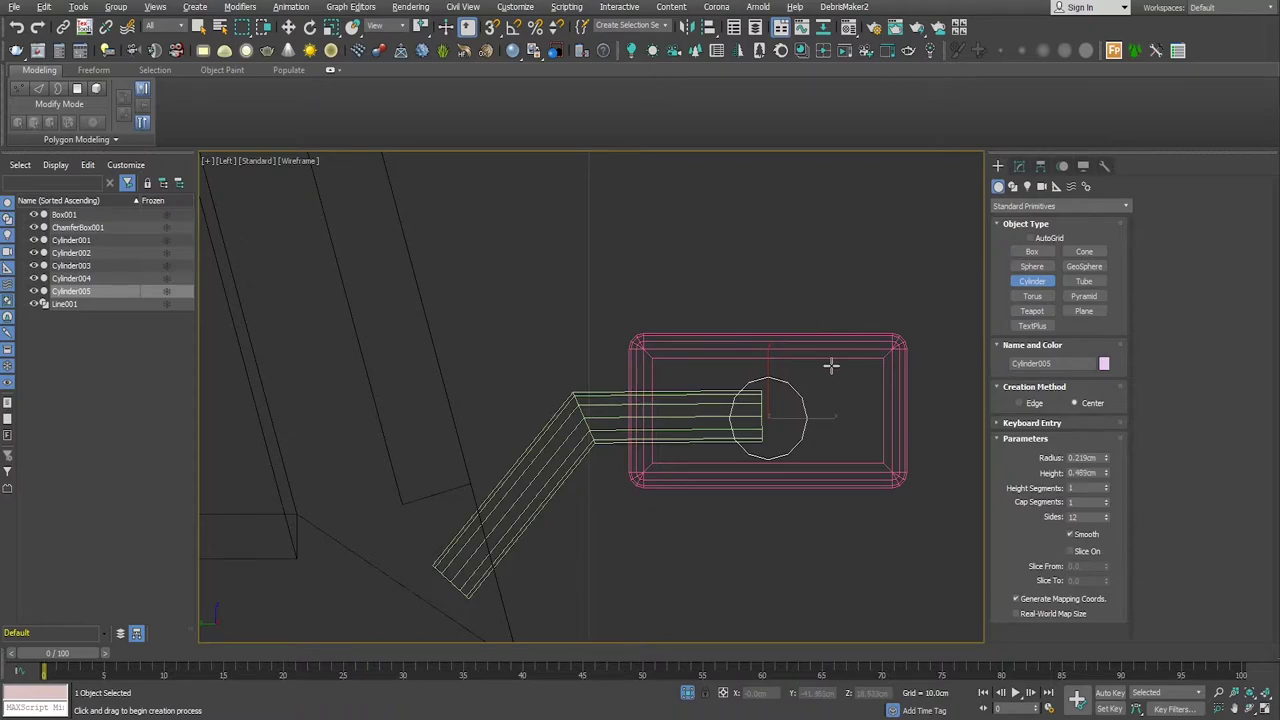
Step: Slide the new cylinder along X toward the box, checking it in Perspective
{"action": "key", "text": "alt+w"}
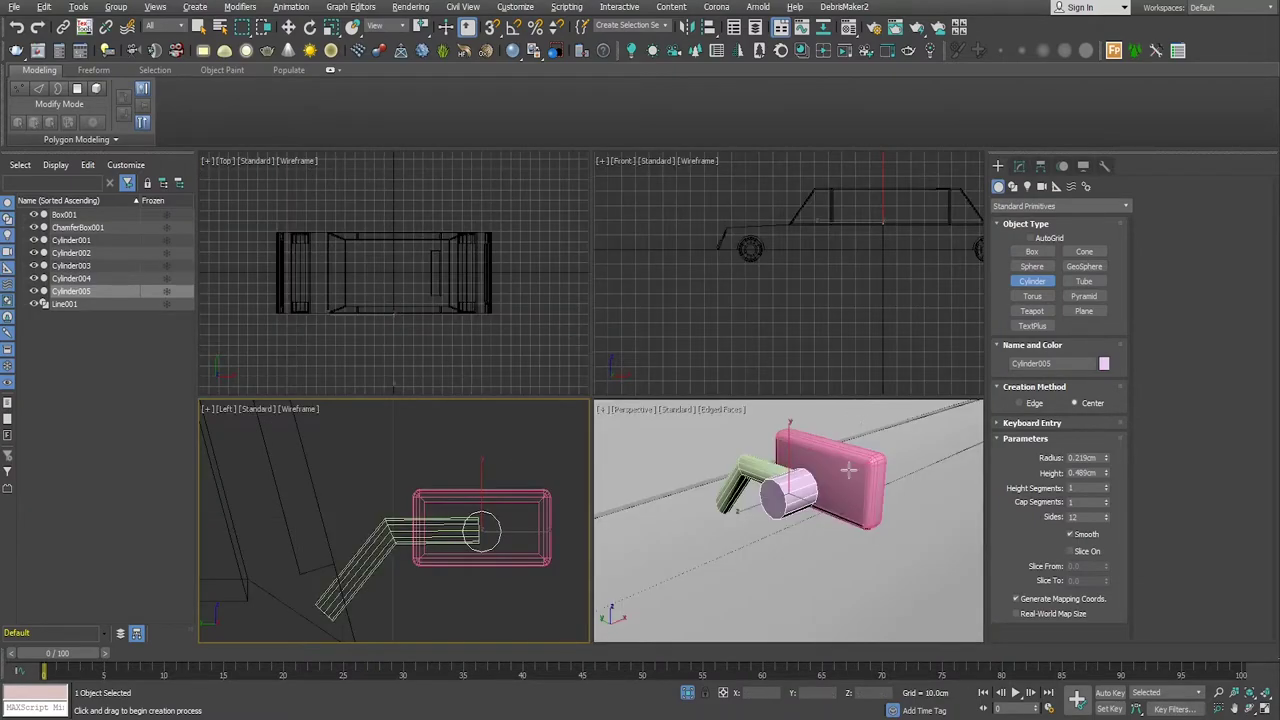
{"action": "scroll", "coordinate": [830, 480], "scroll_direction": "up", "scroll_amount": 5}
{"action": "key", "text": "alt+w"}
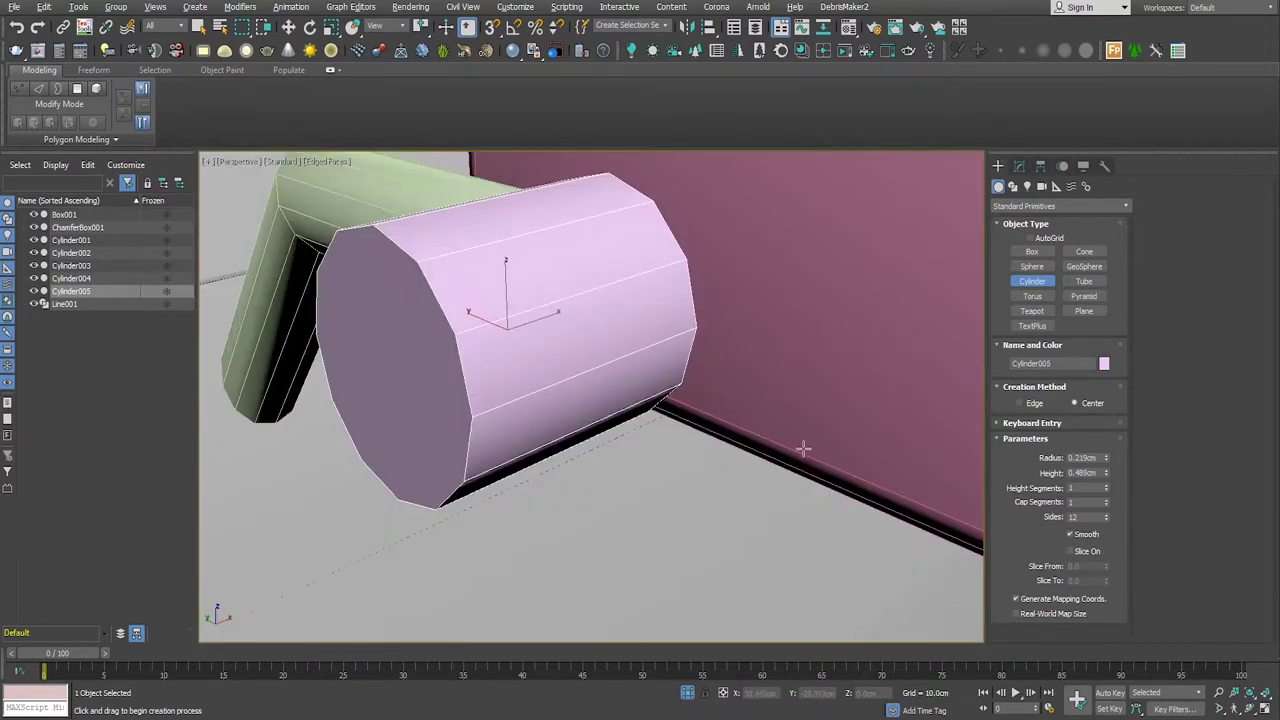
{"action": "scroll", "coordinate": [806, 603], "scroll_direction": "down", "scroll_amount": 10}
{"action": "middle_click_drag", "start_coordinate": [806, 603], "coordinate": [751, 454], "text": "alt"}
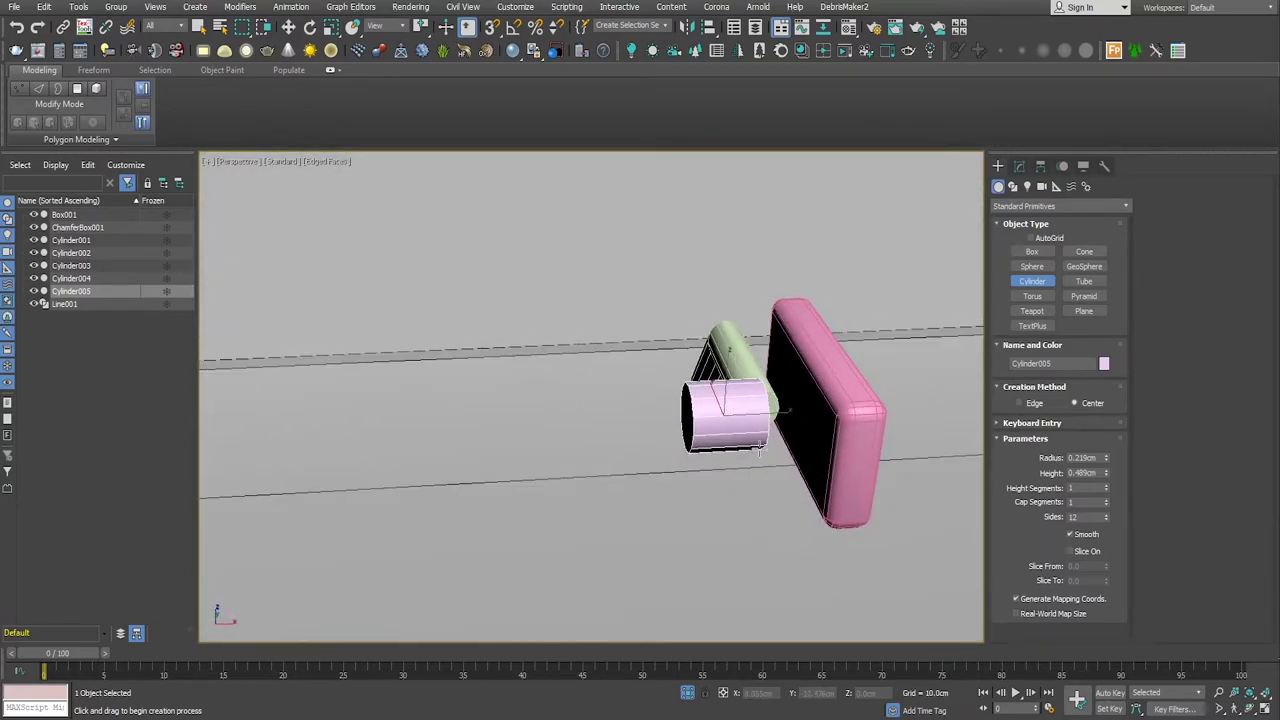
{"action": "key", "text": "w"}
{"action": "left_click_drag", "start_coordinate": [775, 415], "coordinate": [812, 416]}
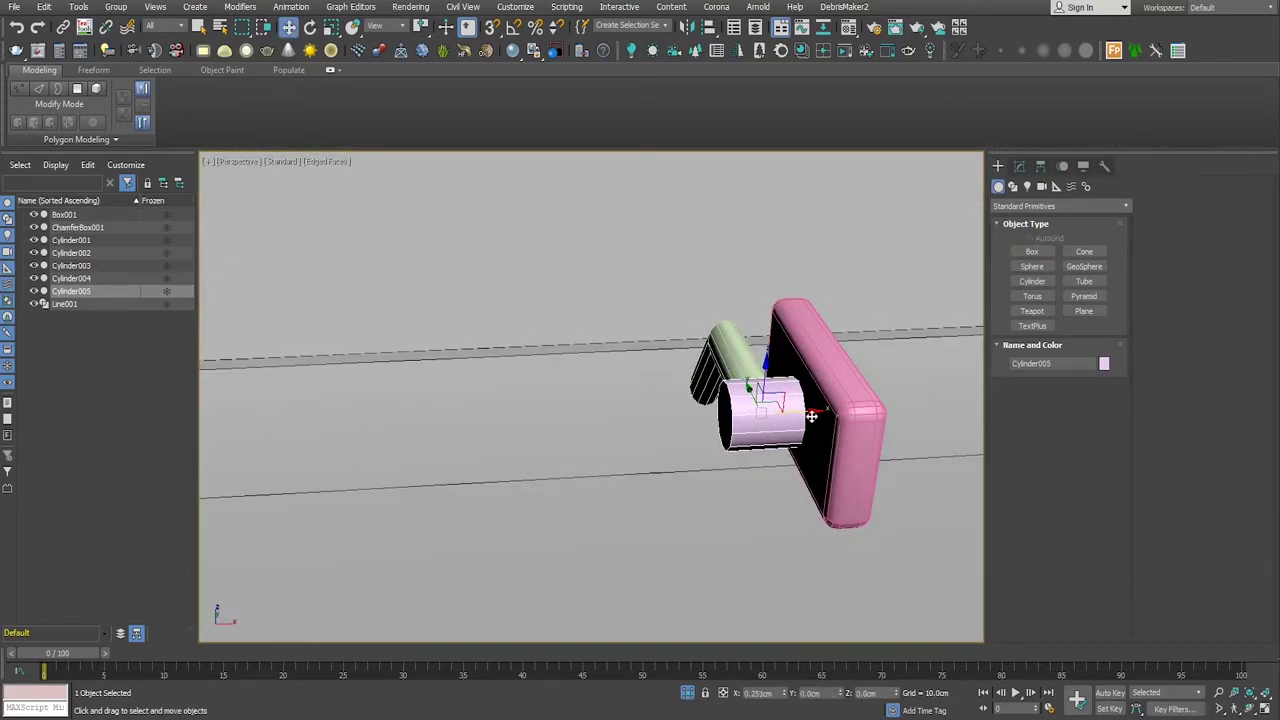
{"action": "middle_click_drag", "start_coordinate": [811, 416], "coordinate": [948, 413], "text": "alt"}
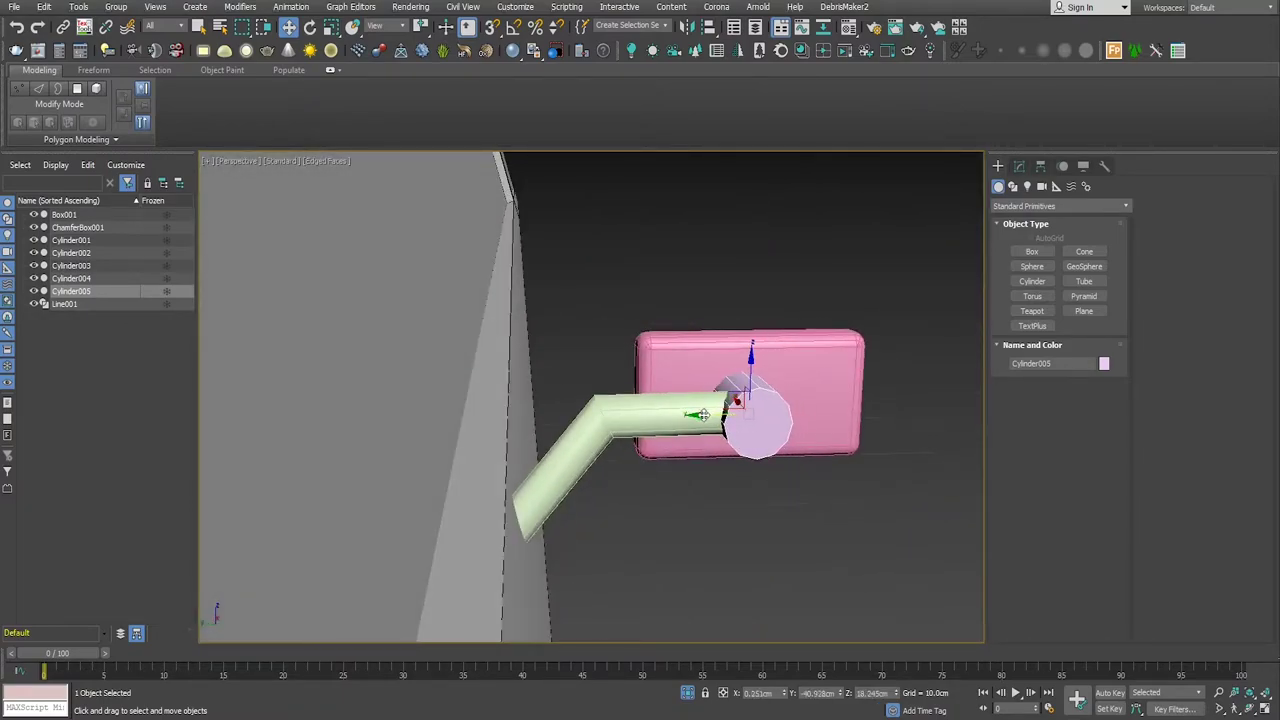
{"action": "mouse_move", "coordinate": [714, 420]}
{"action": "middle_mouse_down", "text": "alt"}
{"action": "mouse_move", "coordinate": [760, 458]}
{"action": "mouse_move", "coordinate": [734, 466]}
{"action": "middle_mouse_up", "text": "alt"}
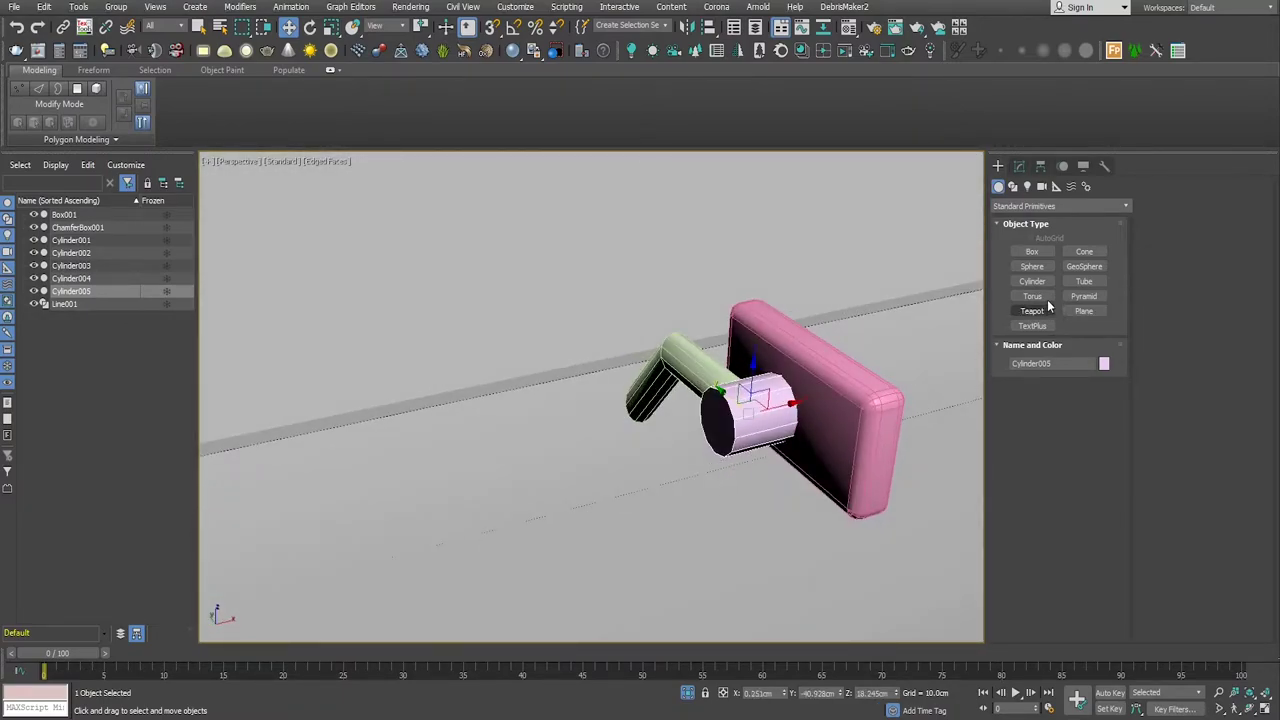
Step: Set the cylinder height to 0.279cm and radius to 0.169cm, and thin the arm to 0.2cm
{"action": "left_click", "coordinate": [1019, 167]}
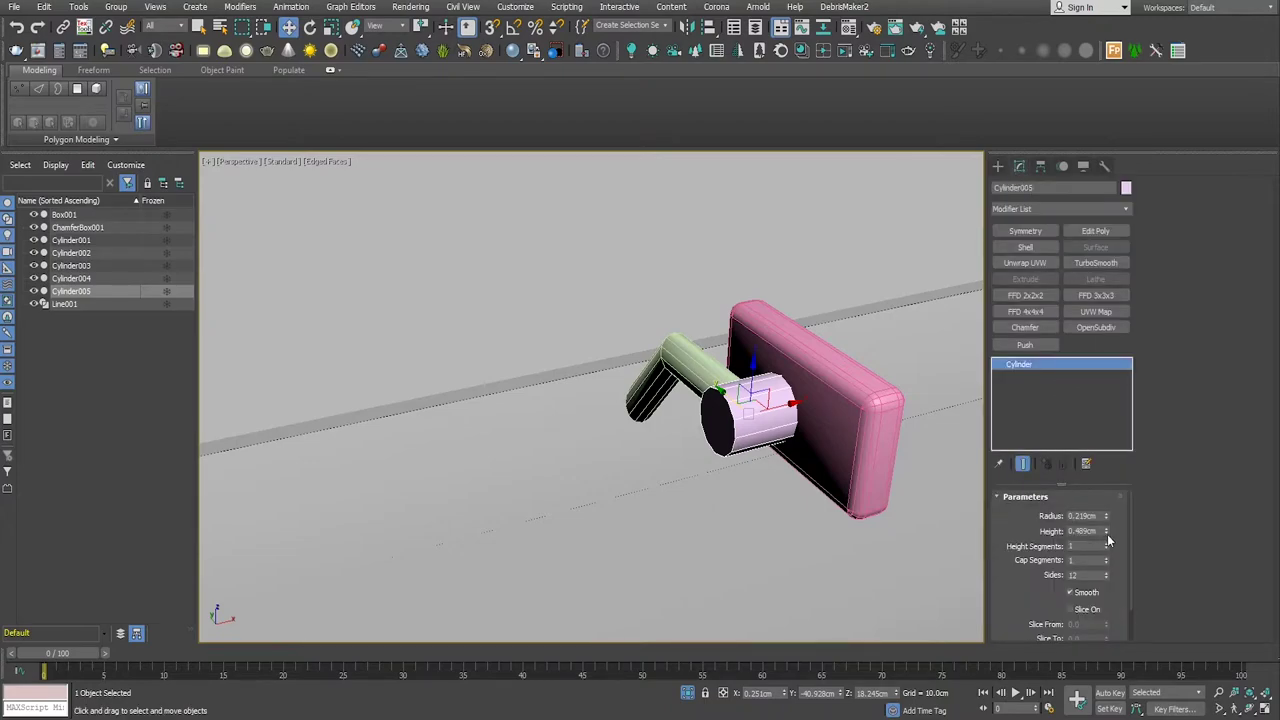
{"action": "left_click_drag", "start_coordinate": [1104, 535], "coordinate": [1107, 547]}
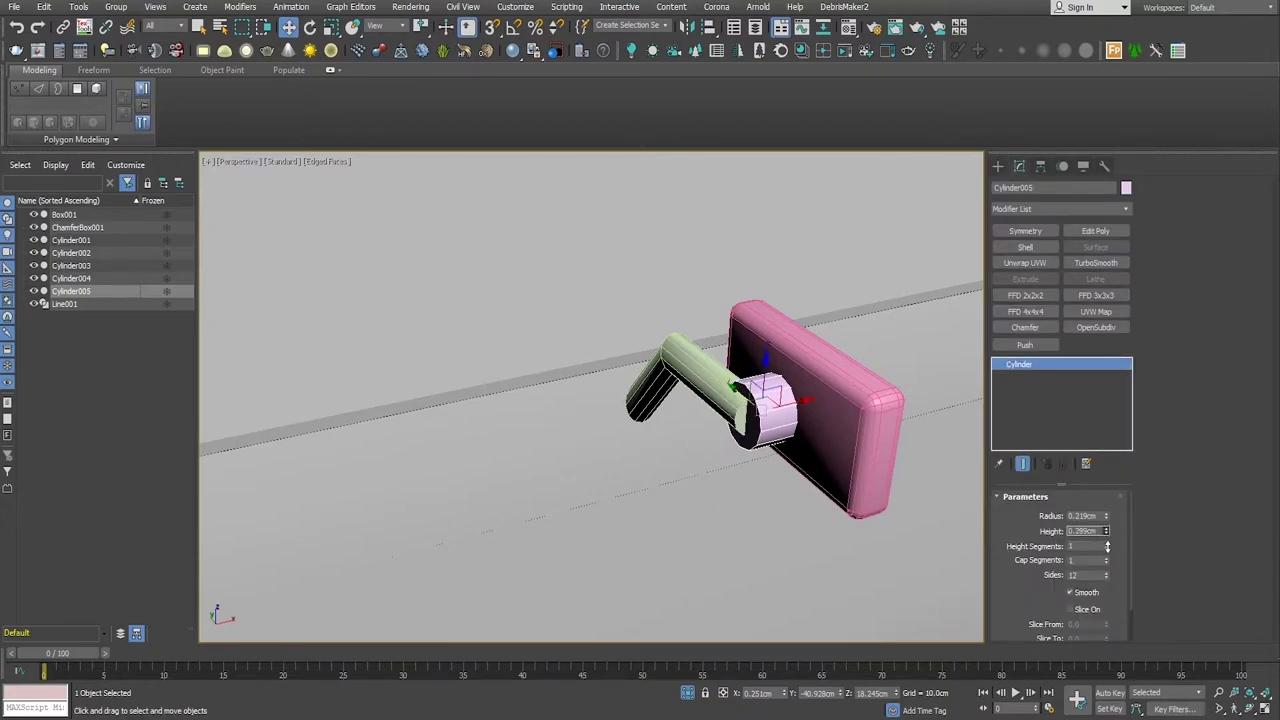
{"action": "scroll", "coordinate": [810, 428], "scroll_direction": "up", "scroll_amount": 2}
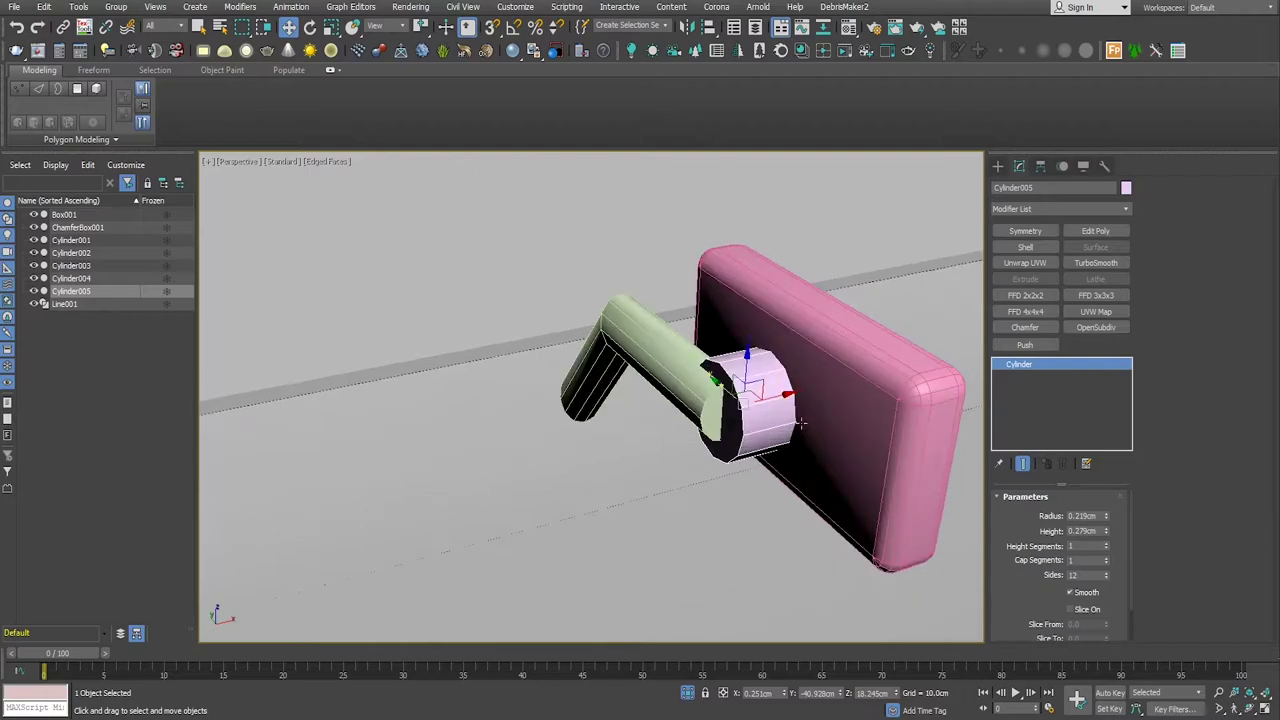
{"action": "left_click_drag", "start_coordinate": [788, 396], "coordinate": [758, 402]}
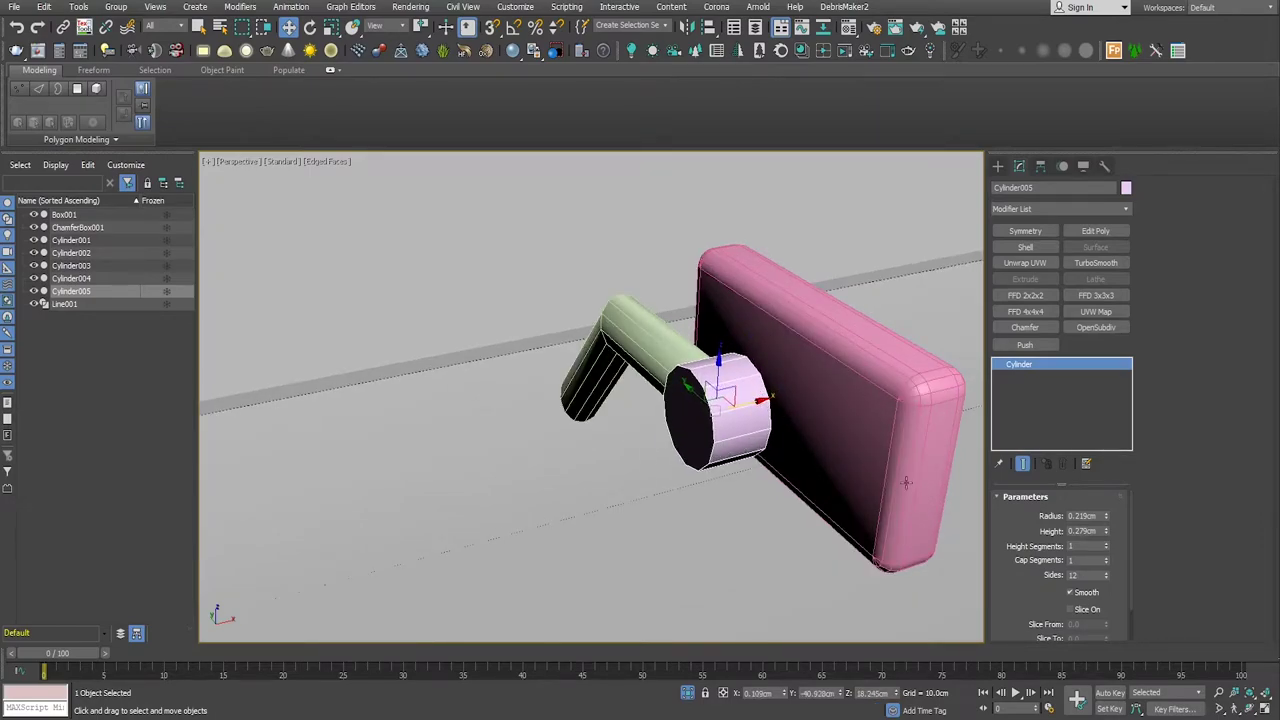
{"action": "left_click", "coordinate": [647, 347]}
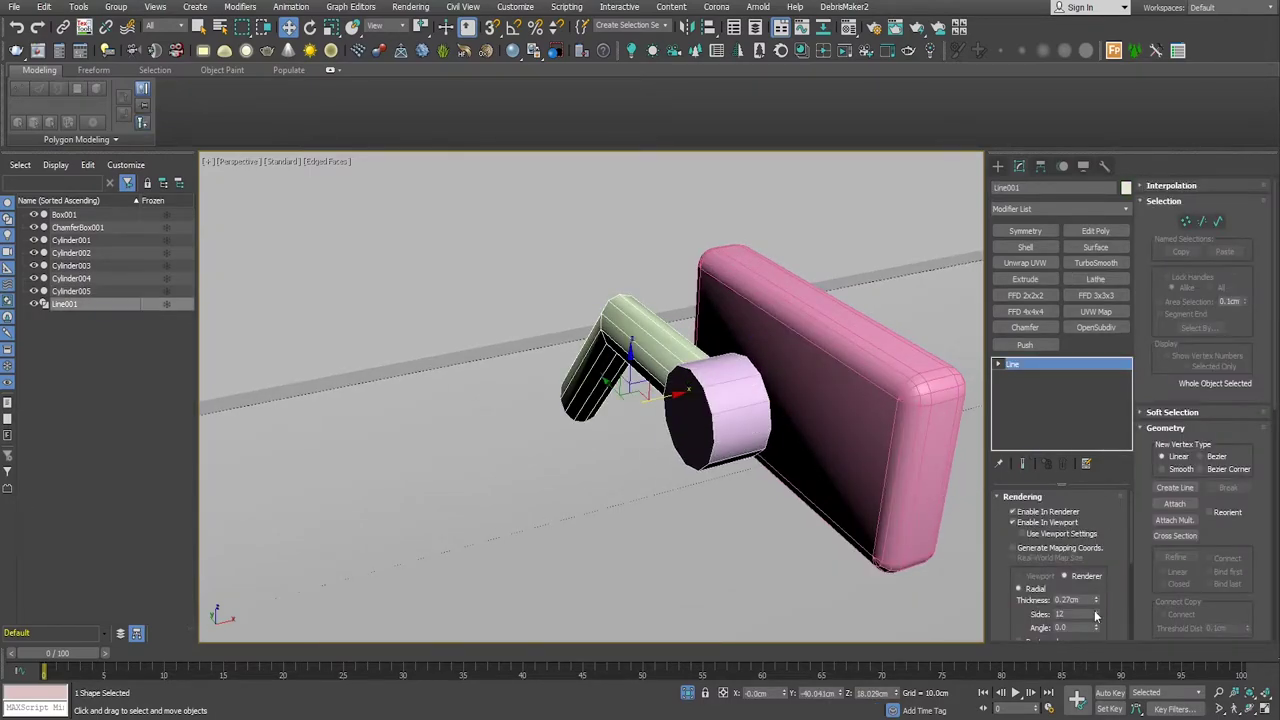
{"action": "left_click_drag", "start_coordinate": [1095, 605], "coordinate": [1096, 607]}
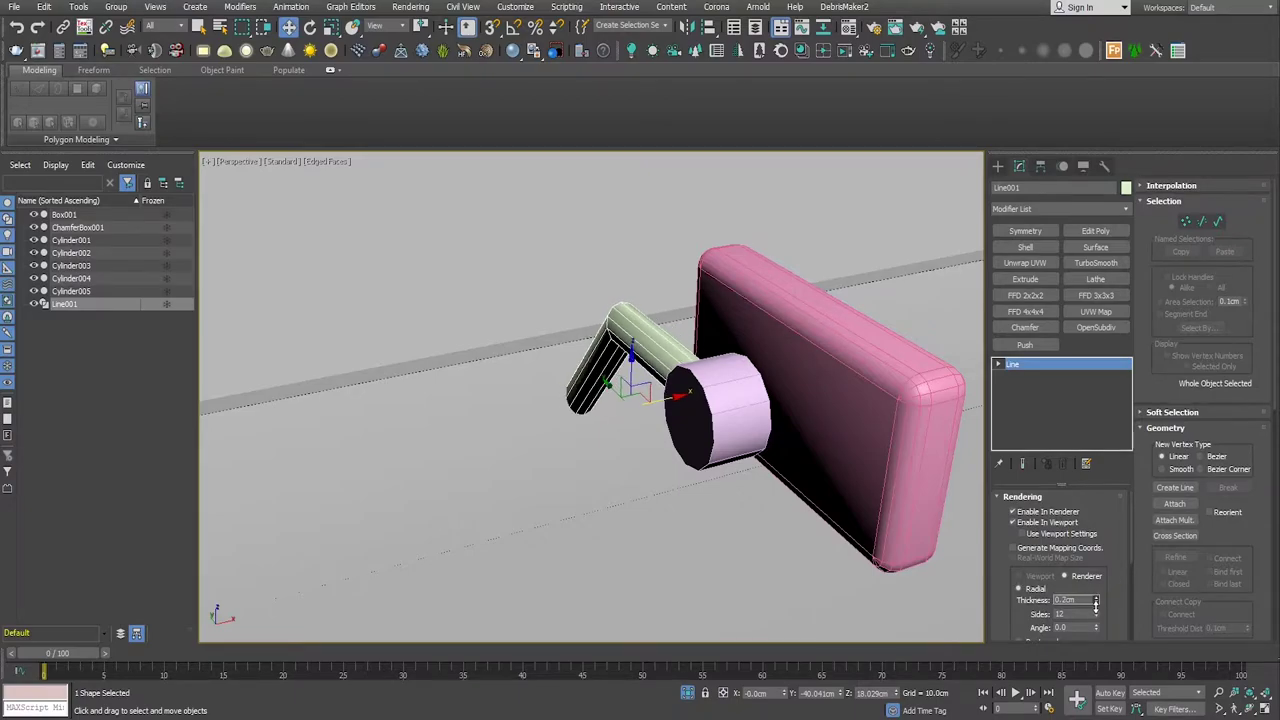
{"action": "left_click", "coordinate": [758, 446]}
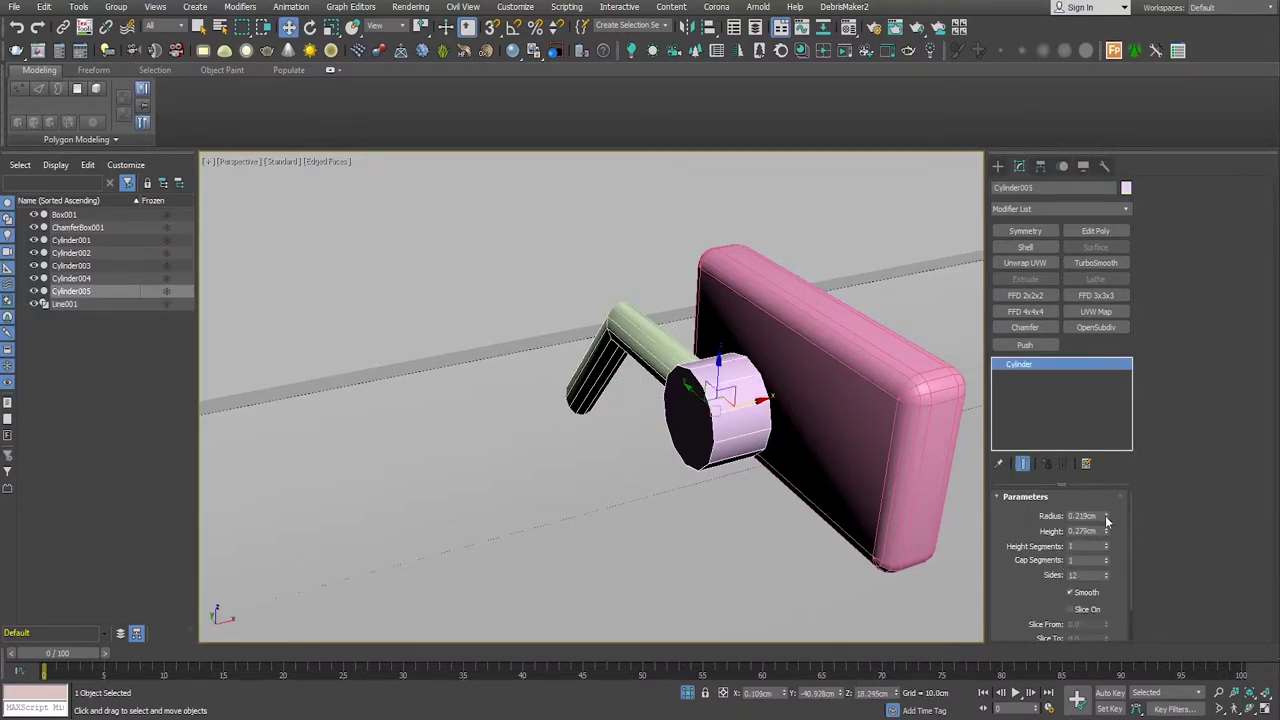
{"action": "left_click_drag", "start_coordinate": [1106, 520], "coordinate": [1106, 545]}
Step: Align the cylinder along X in wireframe view, then return to shaded display
{"action": "mouse_move", "coordinate": [850, 470]}
{"action": "middle_mouse_down", "text": "alt"}
{"action": "mouse_move", "coordinate": [928, 453]}
{"action": "mouse_move", "coordinate": [800, 494]}
{"action": "middle_mouse_up", "text": "alt"}
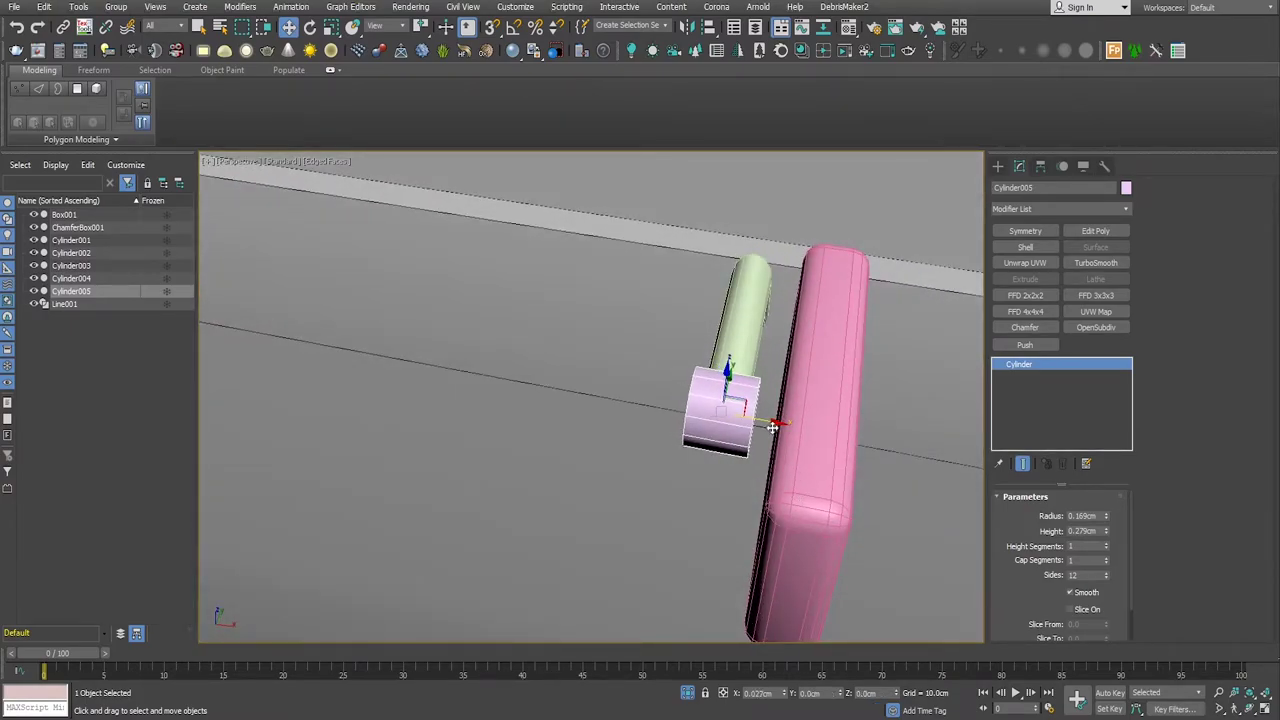
{"action": "mouse_move", "coordinate": [765, 424]}
{"action": "middle_mouse_down", "text": "alt"}
{"action": "mouse_move", "coordinate": [904, 367]}
{"action": "mouse_move", "coordinate": [878, 406]}
{"action": "mouse_move", "coordinate": [808, 403]}
{"action": "mouse_move", "coordinate": [742, 428]}
{"action": "middle_mouse_up", "text": "alt"}
{"action": "key", "text": "F3"}
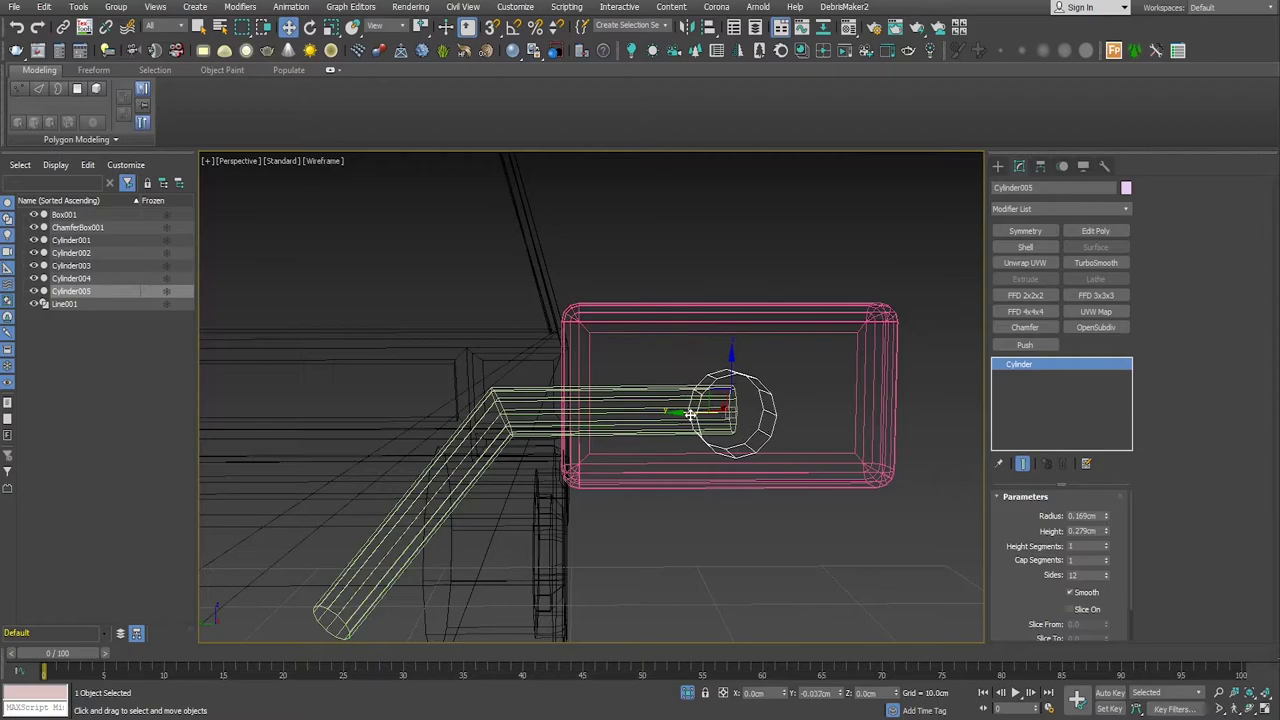
{"action": "mouse_move", "coordinate": [965, 440]}
{"action": "middle_mouse_down", "text": "alt"}
{"action": "mouse_move", "coordinate": [866, 471]}
{"action": "mouse_move", "coordinate": [745, 432]}
{"action": "middle_mouse_up", "text": "alt"}
{"action": "left_click_drag", "start_coordinate": [784, 409], "coordinate": [789, 409]}
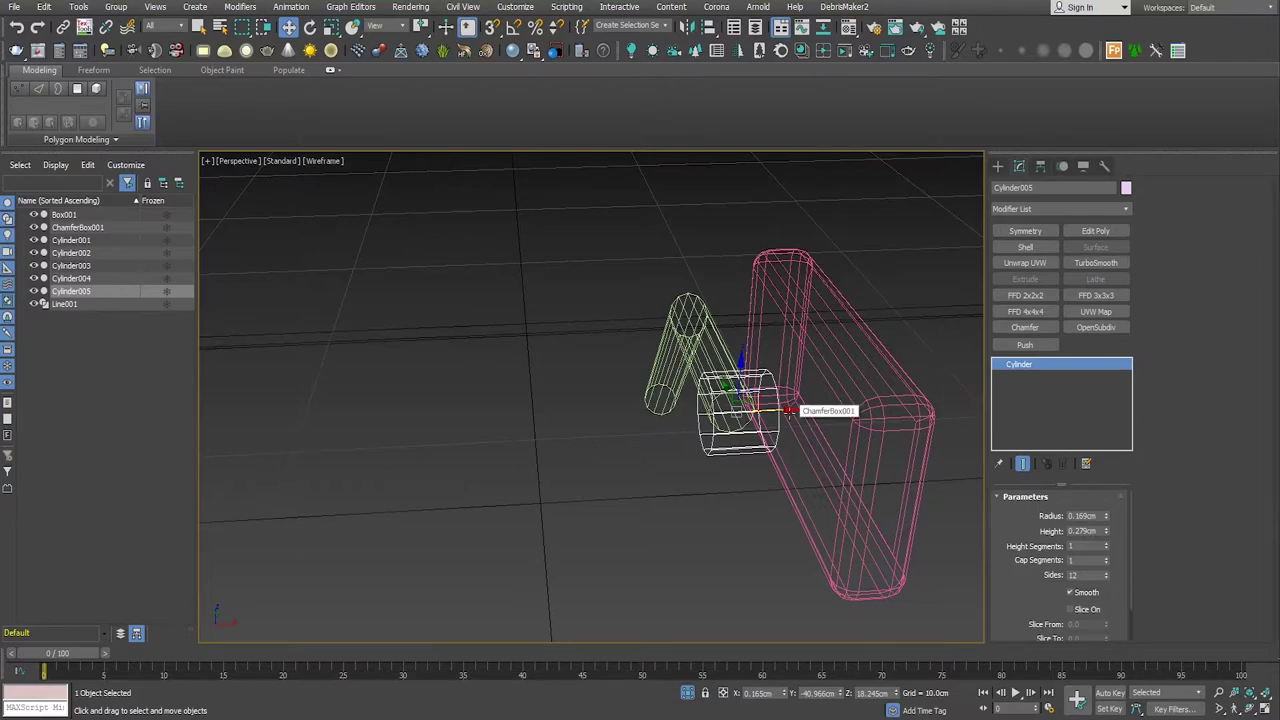
{"action": "key", "text": "F3"}
{"action": "middle_click_drag", "start_coordinate": [790, 410], "coordinate": [875, 411], "text": "alt"}
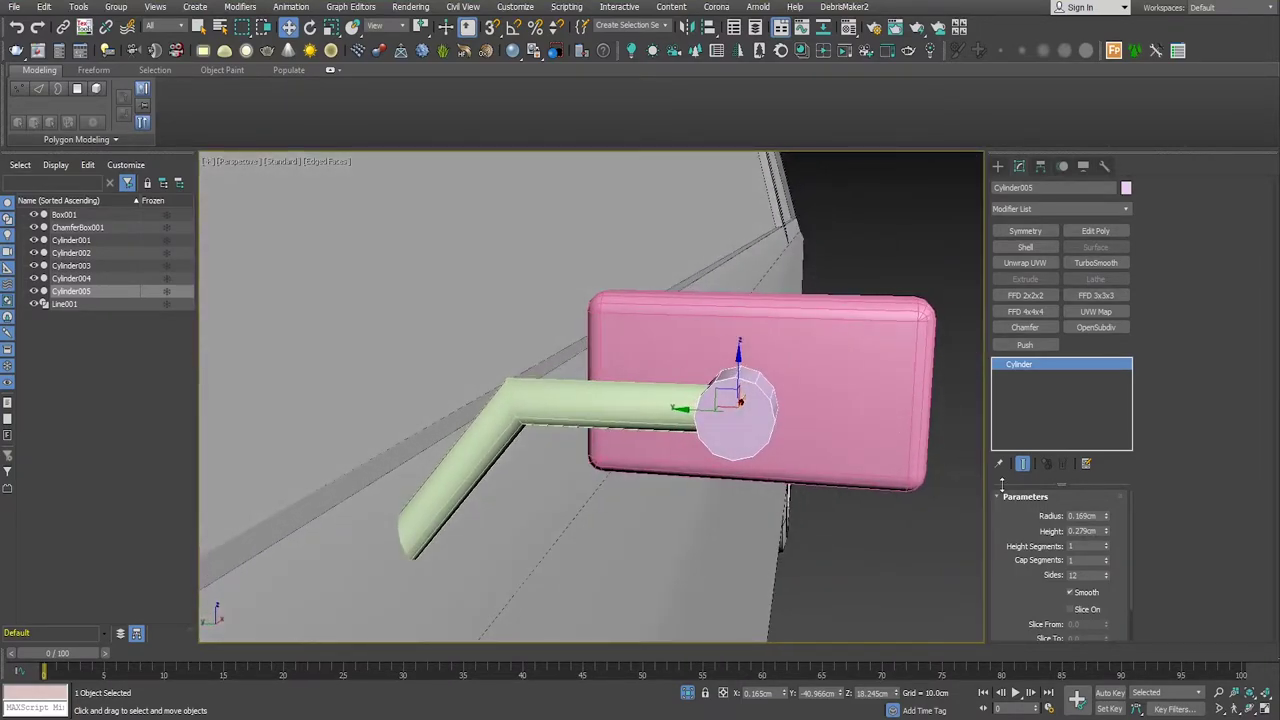
Step: Convert the cylinder joint Cylinder005 to an editable poly and pick an edge on its cap
{"action": "right_click", "coordinate": [1022, 388]}
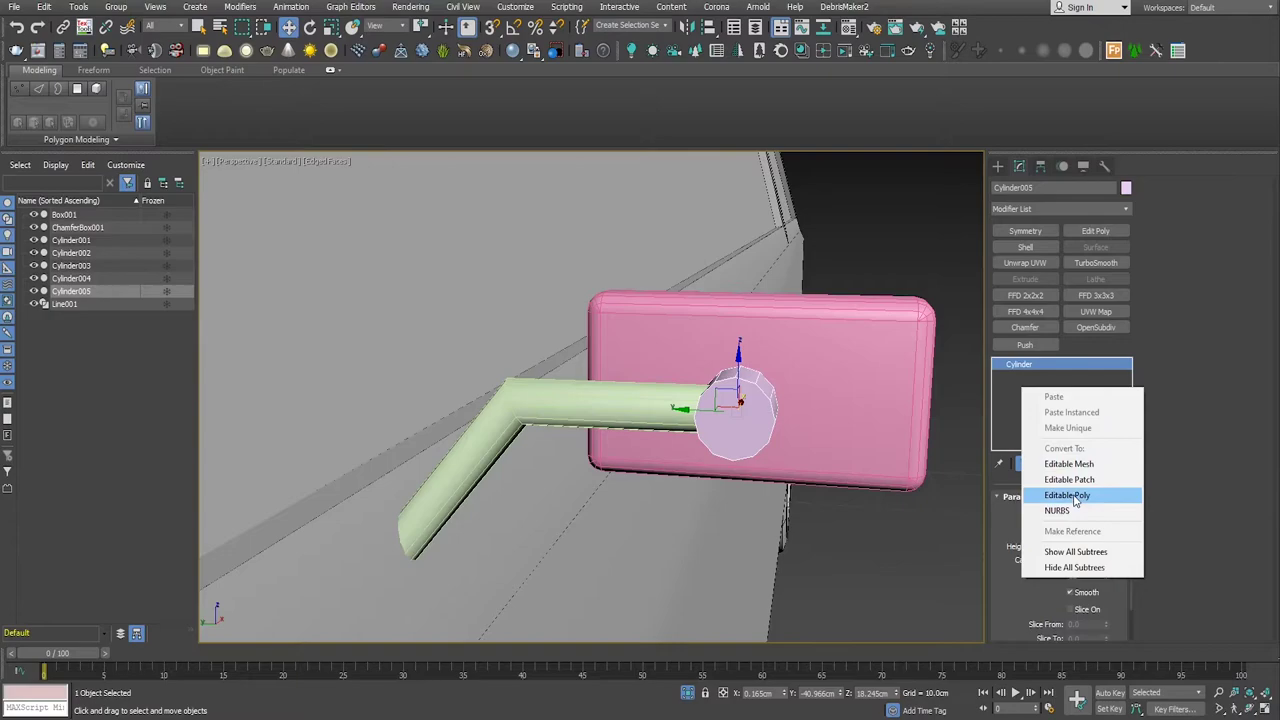
{"action": "left_click", "coordinate": [1070, 492]}
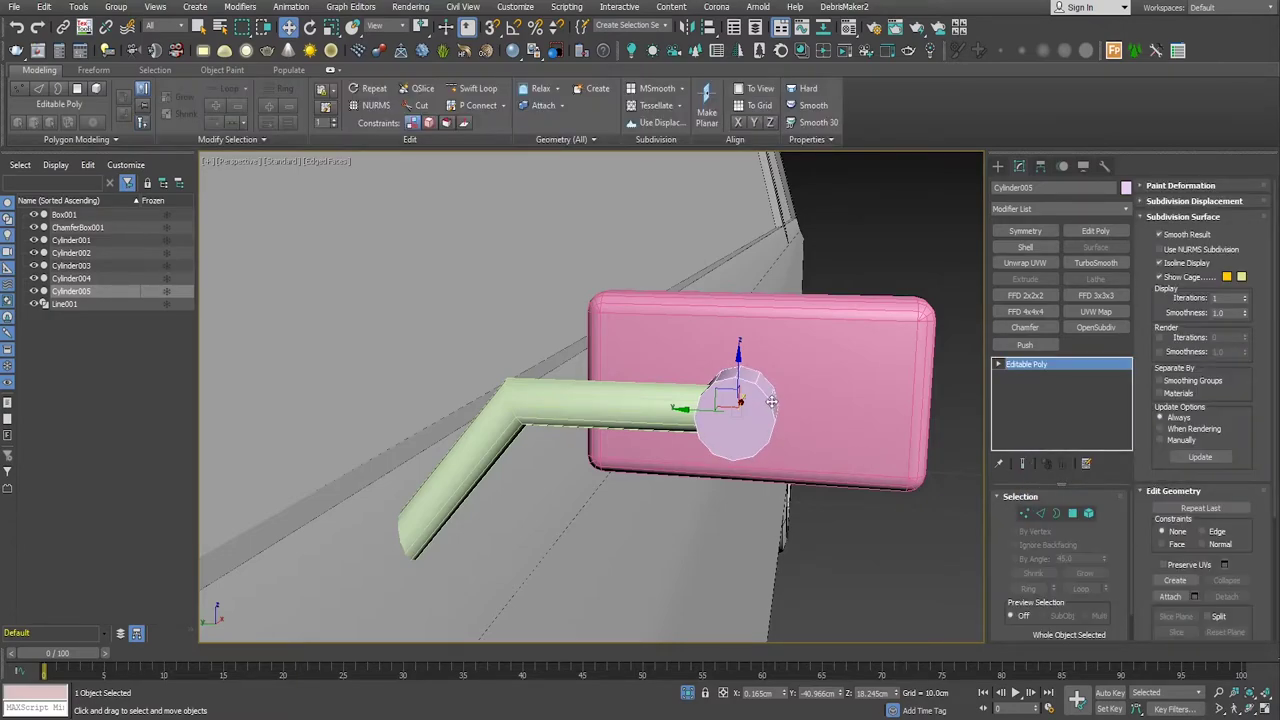
{"action": "left_click", "coordinate": [1040, 513]}
{"action": "scroll", "coordinate": [734, 412], "scroll_direction": "up", "scroll_amount": 2}
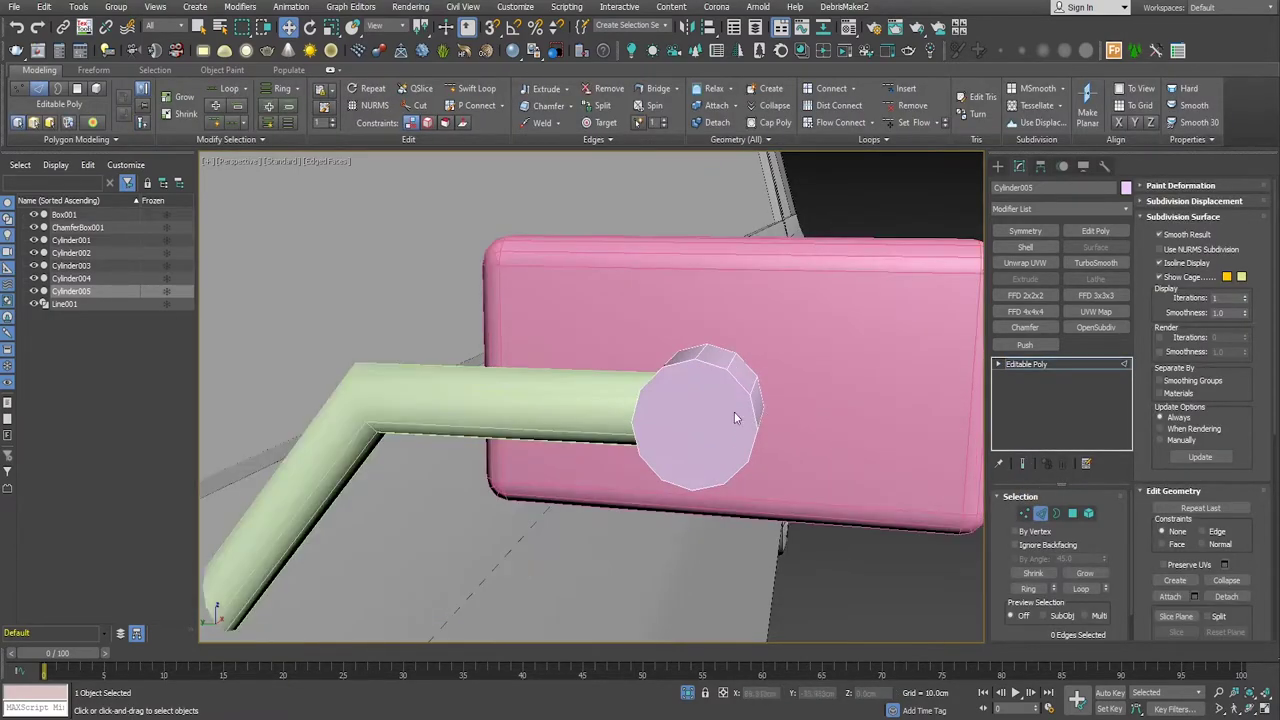
{"action": "left_click", "coordinate": [752, 407]}
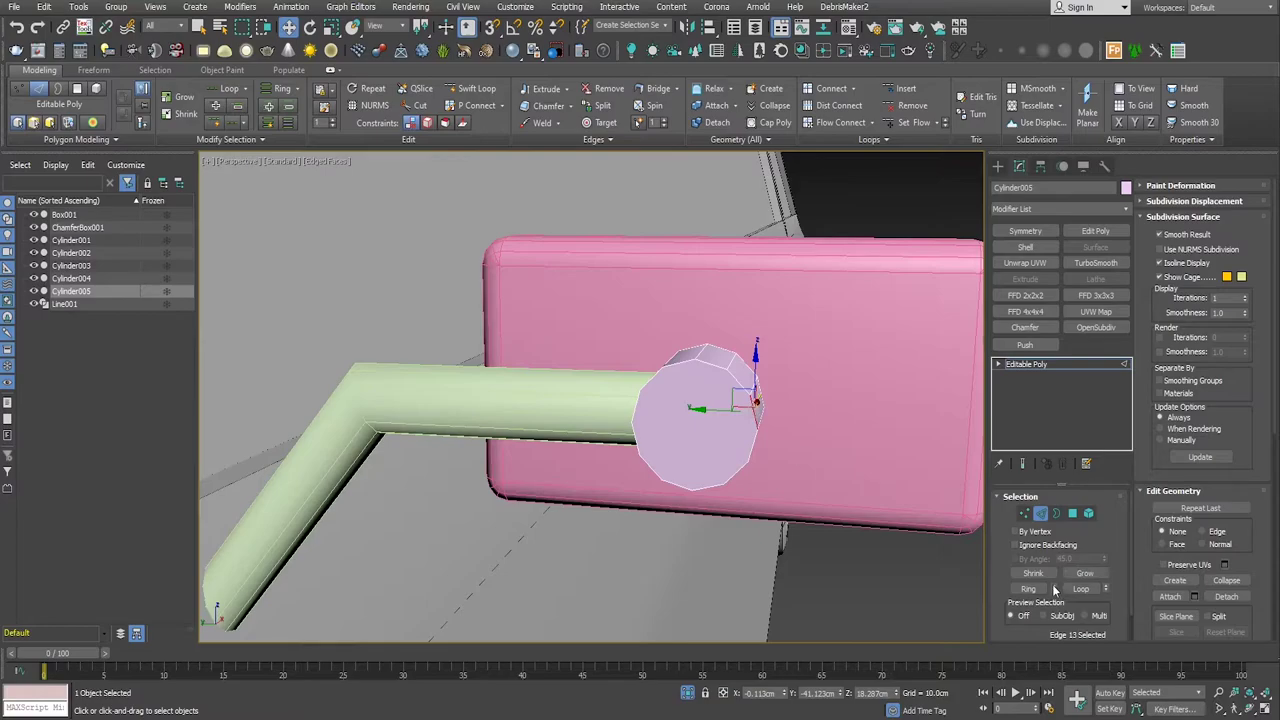
{"action": "left_click", "coordinate": [737, 402]}
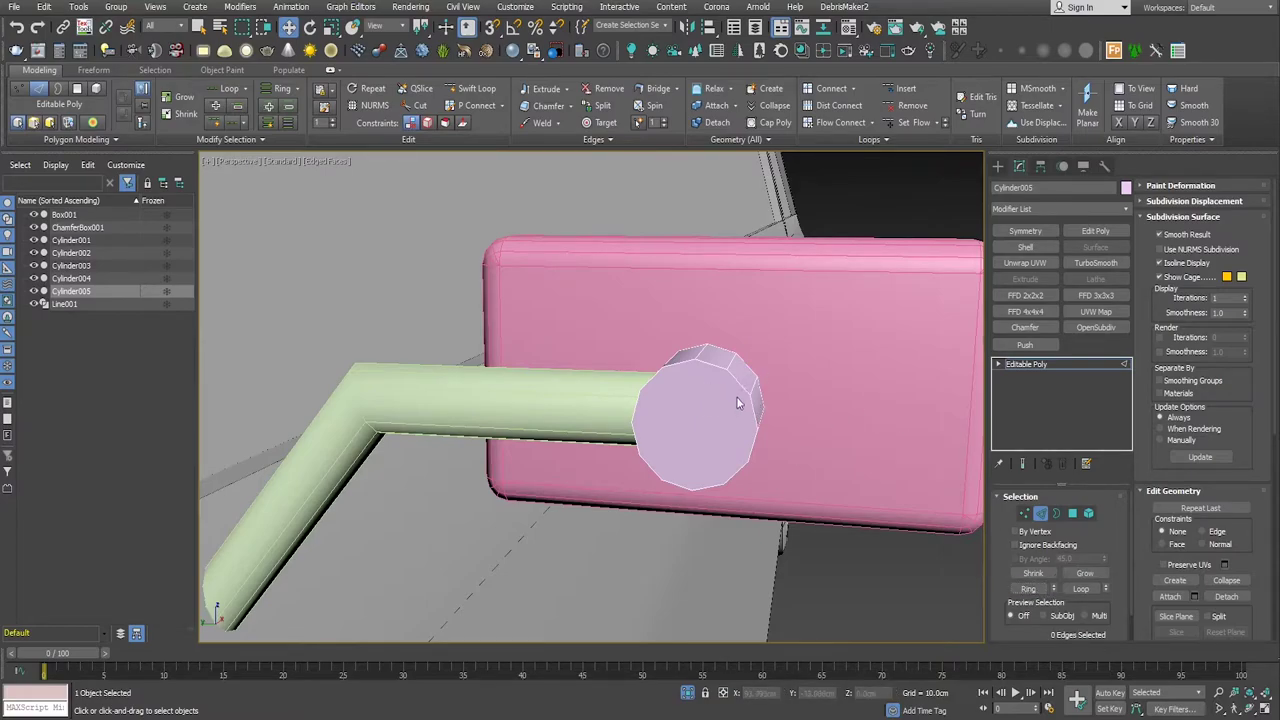
{"action": "key", "text": "q"}
{"action": "left_click", "coordinate": [705, 362]}
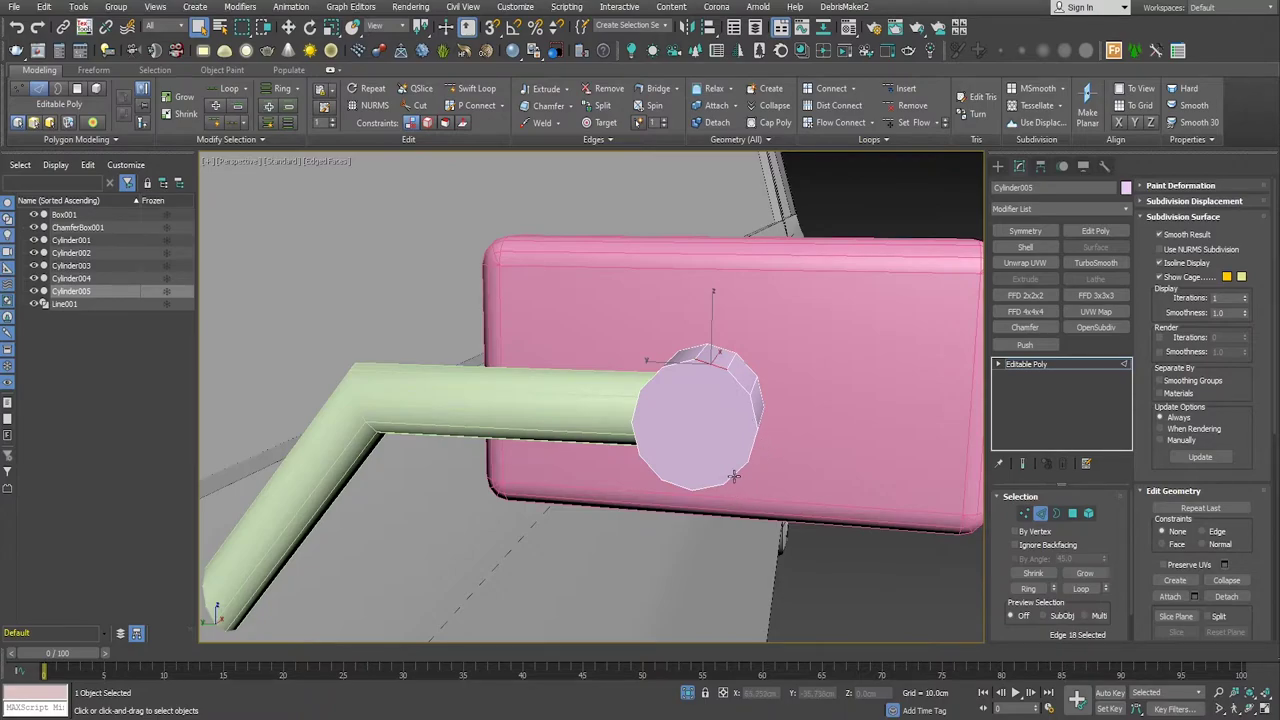
Step: Select the cylinder's front cap polygon and convert the selection to its border edges
{"action": "mouse_move", "coordinate": [737, 474]}
{"action": "middle_mouse_down", "text": "alt"}
{"action": "mouse_move", "coordinate": [771, 376]}
{"action": "mouse_move", "coordinate": [830, 426]}
{"action": "middle_mouse_up", "text": "alt"}
{"action": "scroll", "coordinate": [830, 426], "scroll_direction": "up", "scroll_amount": 3}
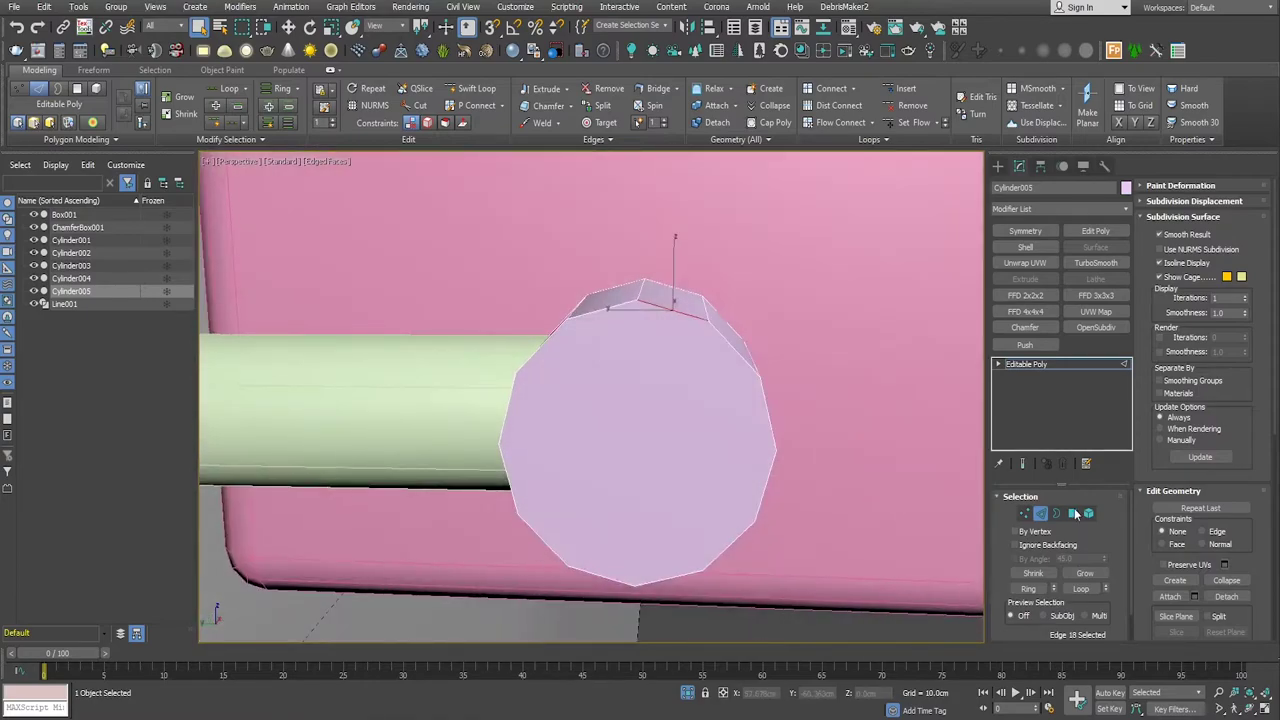
{"action": "key", "text": "4"}
{"action": "left_click", "coordinate": [680, 451]}
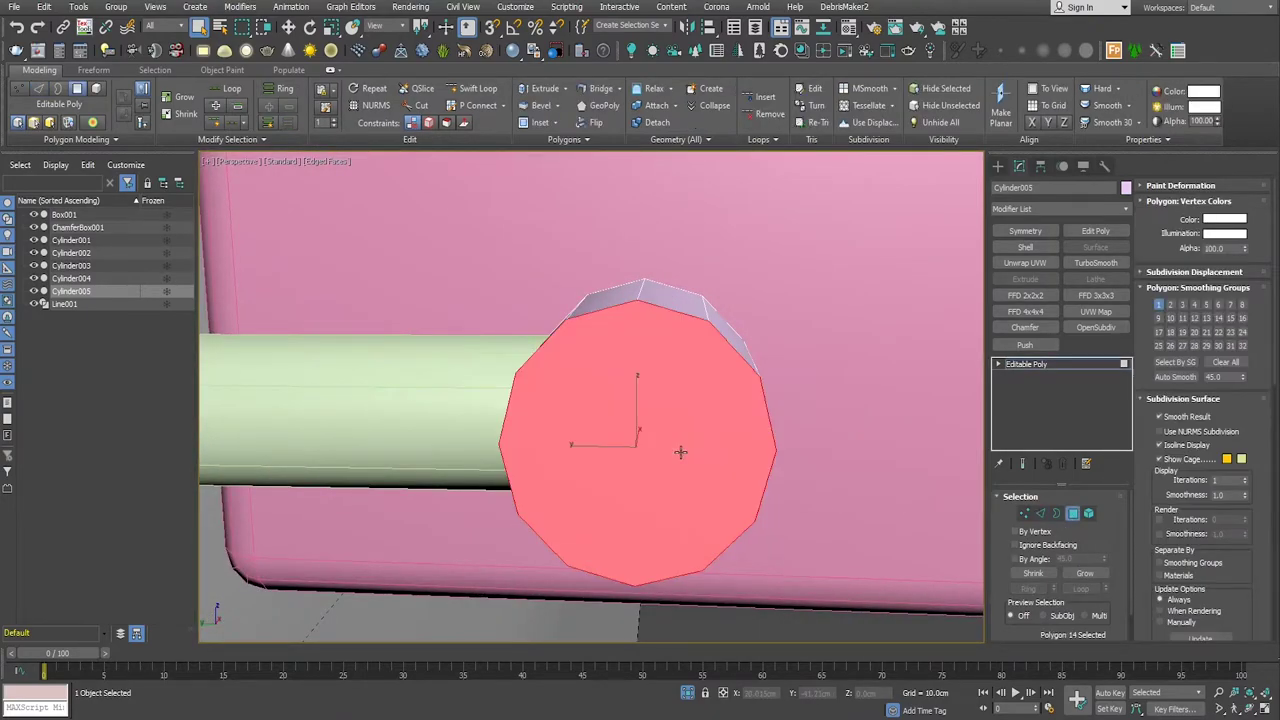
{"action": "left_click", "coordinate": [1040, 513], "text": "ctrl"}
{"action": "middle_click_drag", "start_coordinate": [845, 468], "coordinate": [791, 459], "text": "alt"}
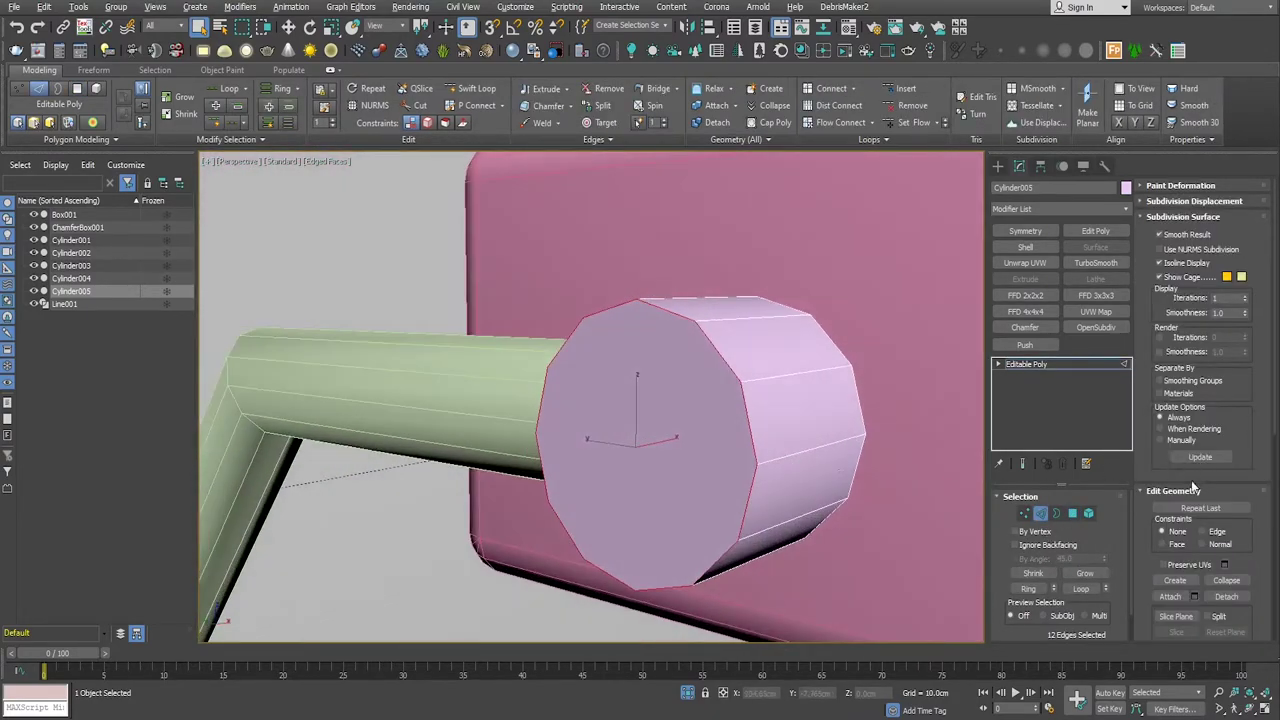
{"action": "scroll", "coordinate": [1197, 511], "scroll_direction": "down", "scroll_amount": 5}
{"action": "scroll", "coordinate": [1196, 510], "scroll_direction": "down", "scroll_amount": 2}
{"action": "scroll", "coordinate": [1195, 510], "scroll_direction": "down", "scroll_amount": 3}
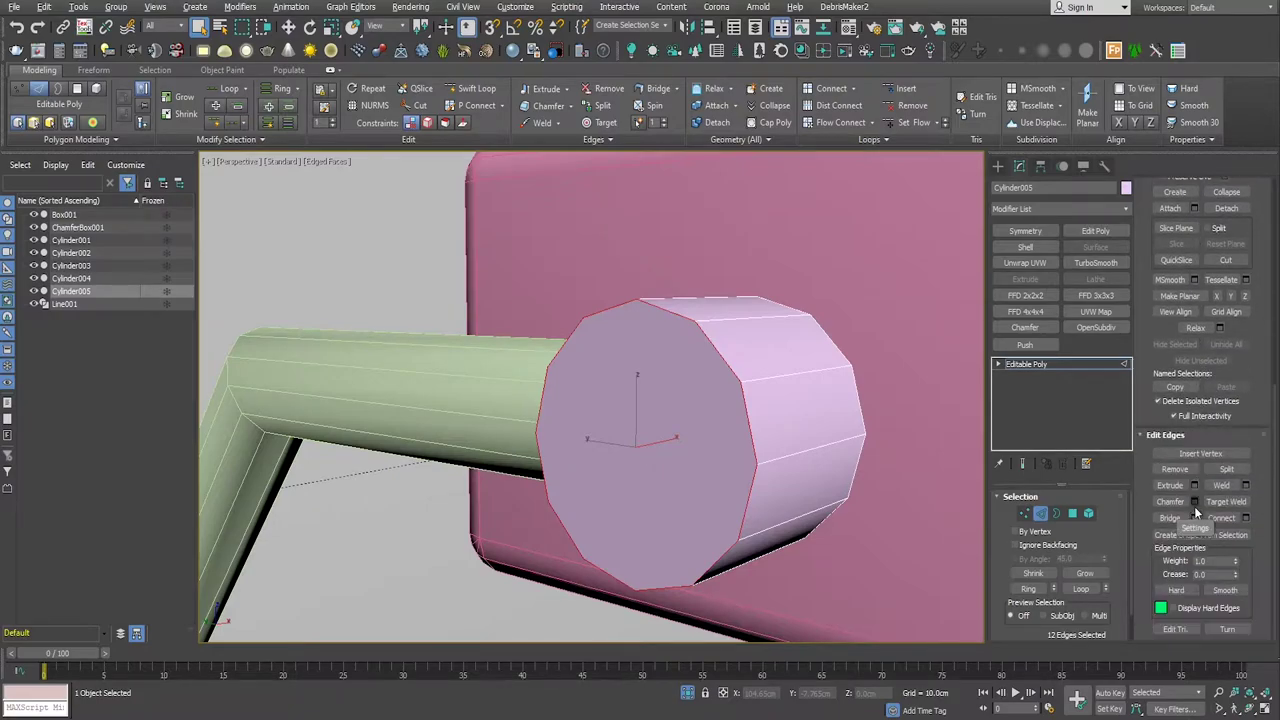
Step: Chamfer the cap border edges 0.04cm with 3 segments, then return to the Editable Poly top level
{"action": "left_click", "coordinate": [1195, 503]}
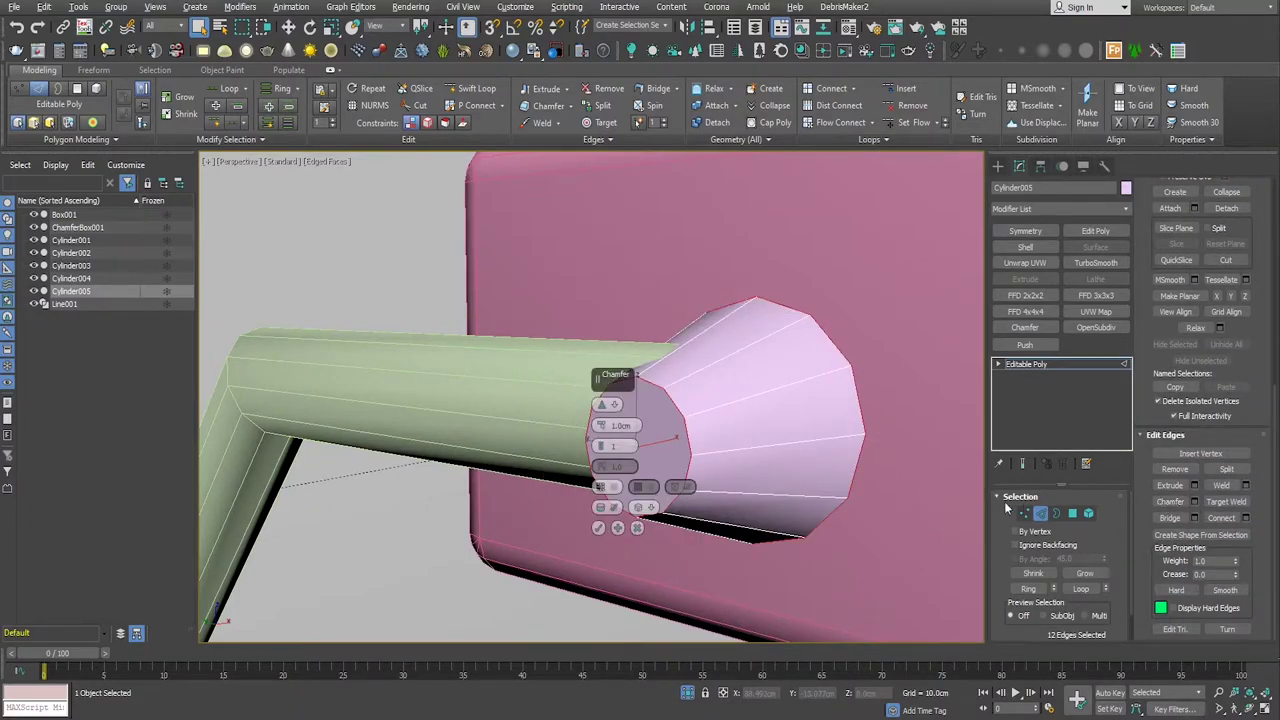
{"action": "left_click", "coordinate": [638, 527]}
{"action": "key", "text": "ctrl+z"}
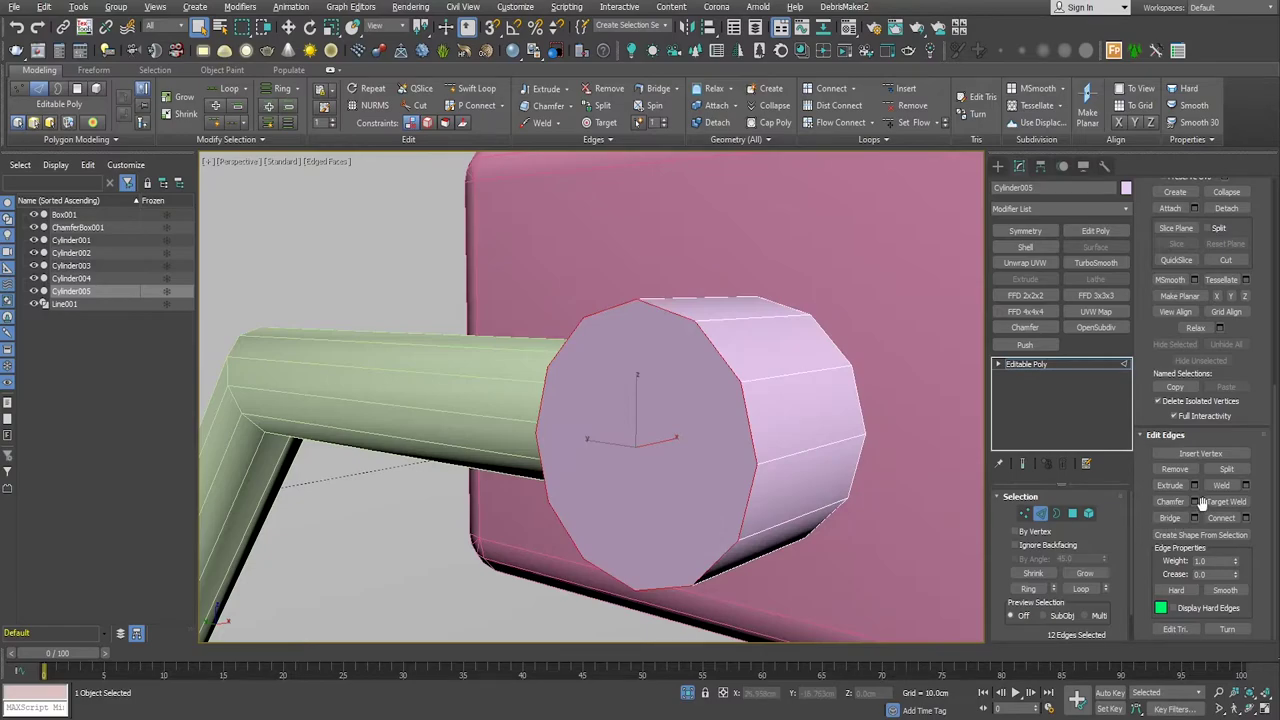
{"action": "left_click", "coordinate": [1194, 501]}
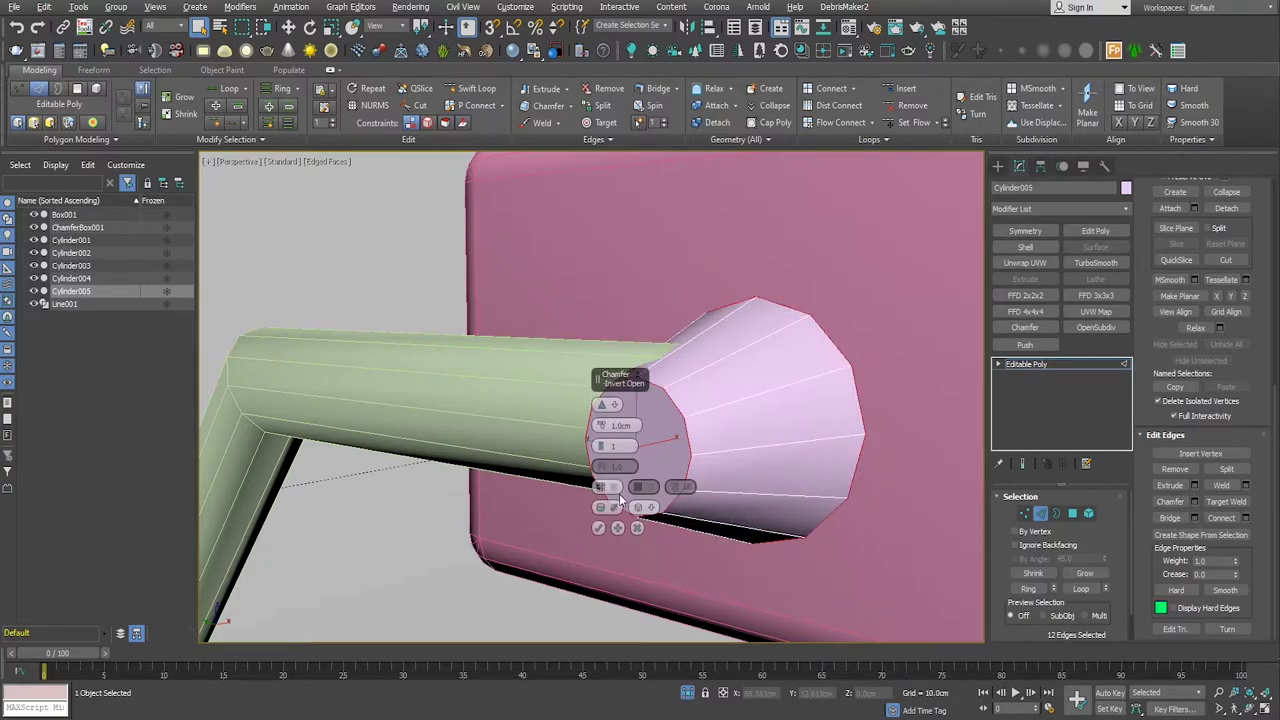
{"action": "right_click", "coordinate": [601, 427]}
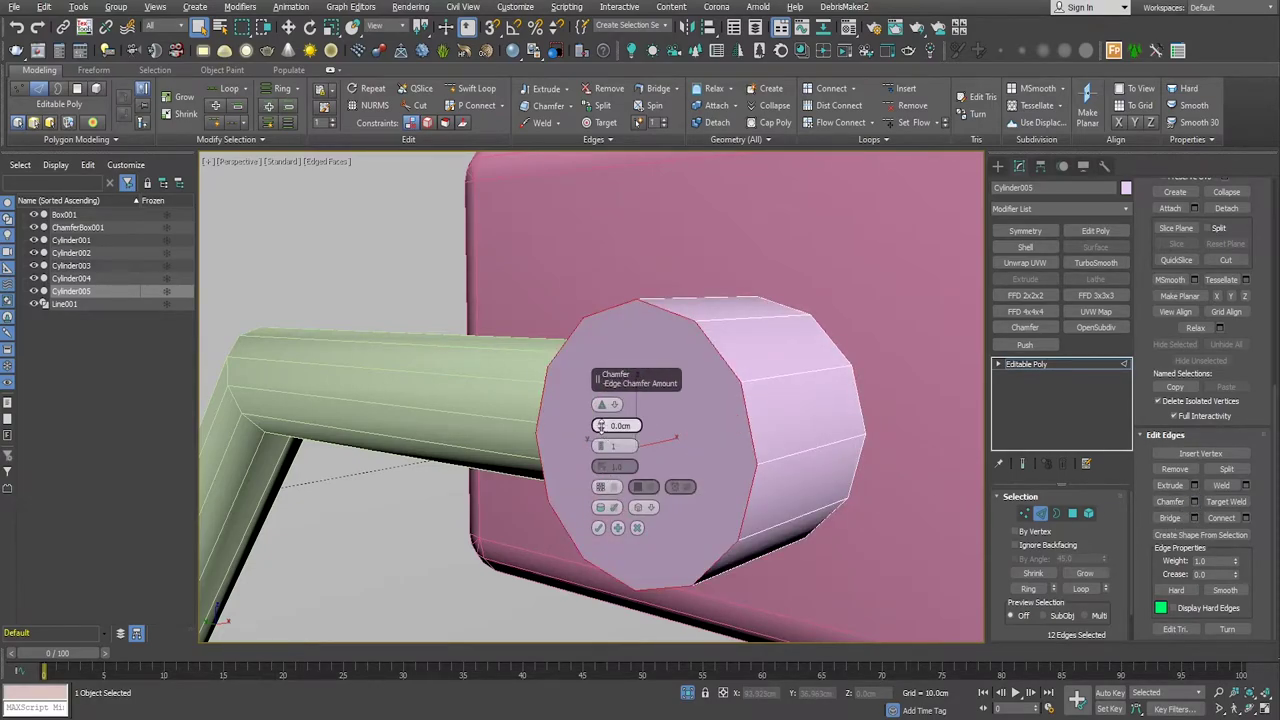
{"action": "left_click_drag", "start_coordinate": [605, 430], "coordinate": [601, 440]}
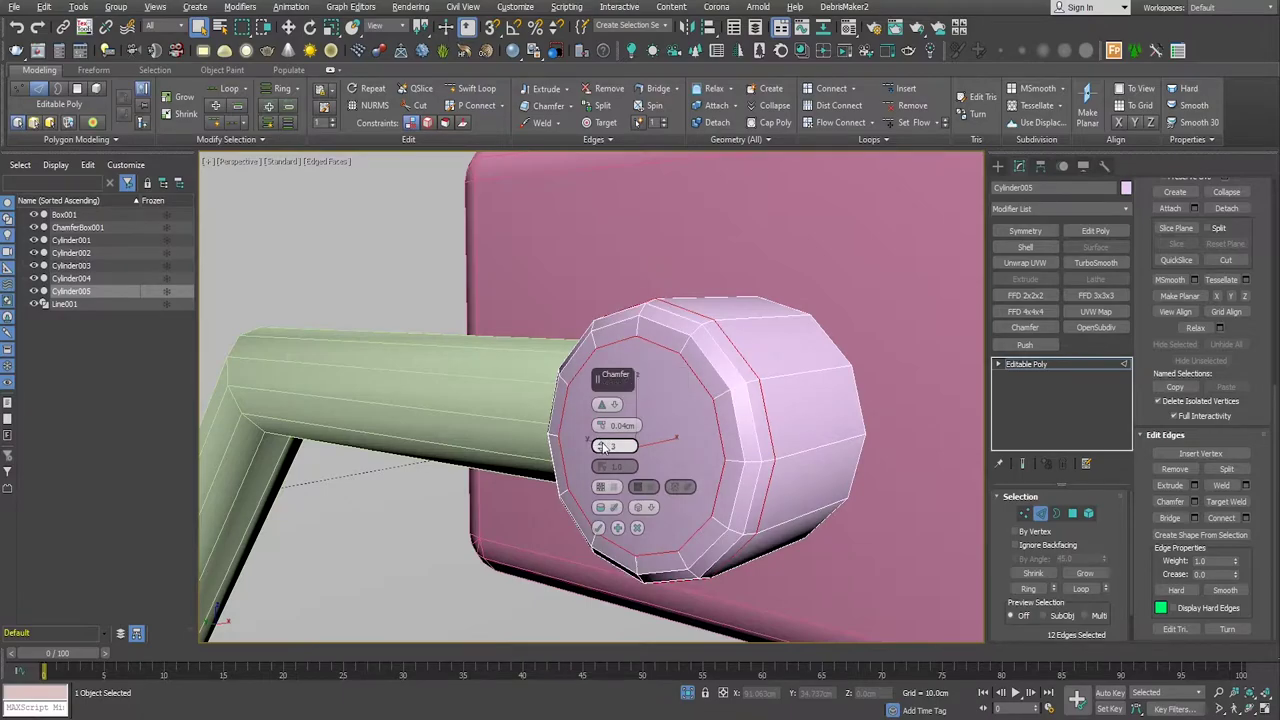
{"action": "left_click", "coordinate": [598, 527]}
{"action": "scroll", "coordinate": [629, 496], "scroll_direction": "down", "scroll_amount": 3}
{"action": "scroll", "coordinate": [629, 496], "scroll_direction": "down", "scroll_amount": 2}
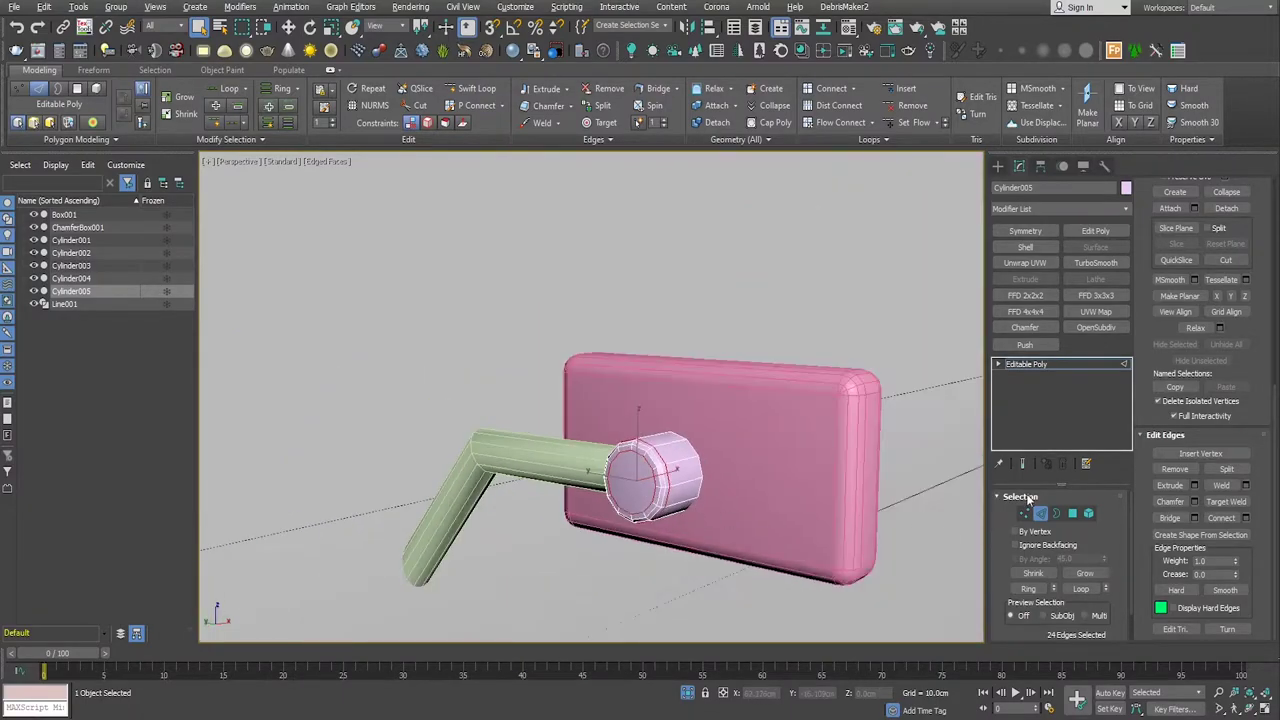
{"action": "left_click", "coordinate": [1021, 366]}
{"action": "mouse_move", "coordinate": [900, 420]}
{"action": "middle_mouse_down", "text": "alt"}
{"action": "mouse_move", "coordinate": [931, 499]}
{"action": "mouse_move", "coordinate": [922, 542]}
{"action": "middle_mouse_up", "text": "alt"}
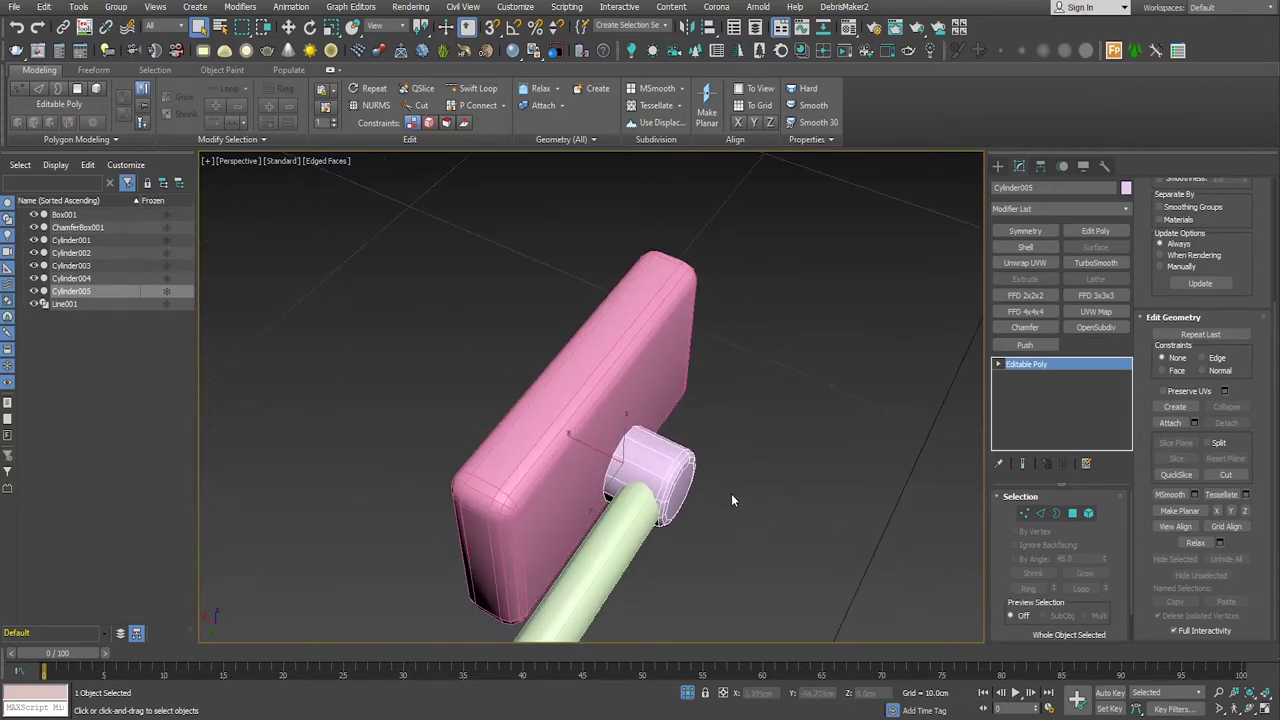
Step: Nudge the cylinder joint into place and select the pink ChamferBox001
{"action": "key", "text": "w"}
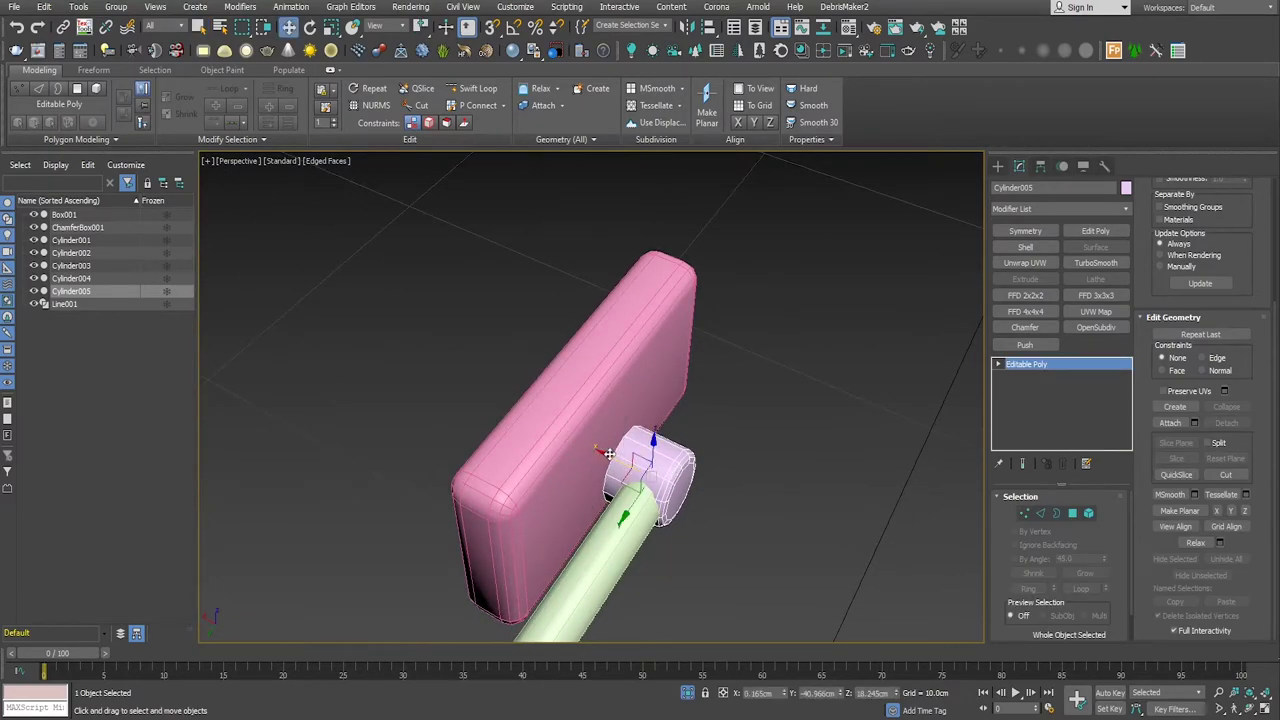
{"action": "left_click_drag", "start_coordinate": [609, 454], "coordinate": [612, 461]}
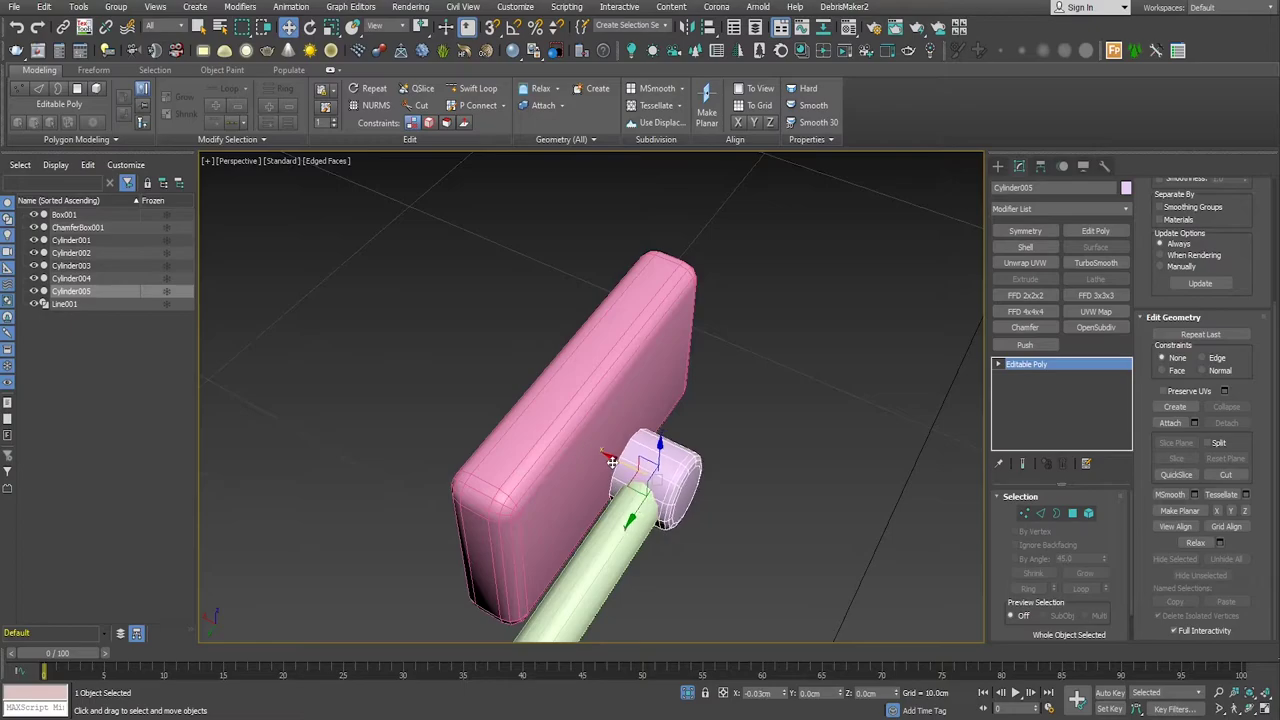
{"action": "mouse_move", "coordinate": [612, 461]}
{"action": "middle_mouse_down", "text": "alt"}
{"action": "mouse_move", "coordinate": [537, 459]}
{"action": "mouse_move", "coordinate": [471, 428]}
{"action": "middle_mouse_up", "text": "alt"}
{"action": "left_click", "coordinate": [762, 492]}
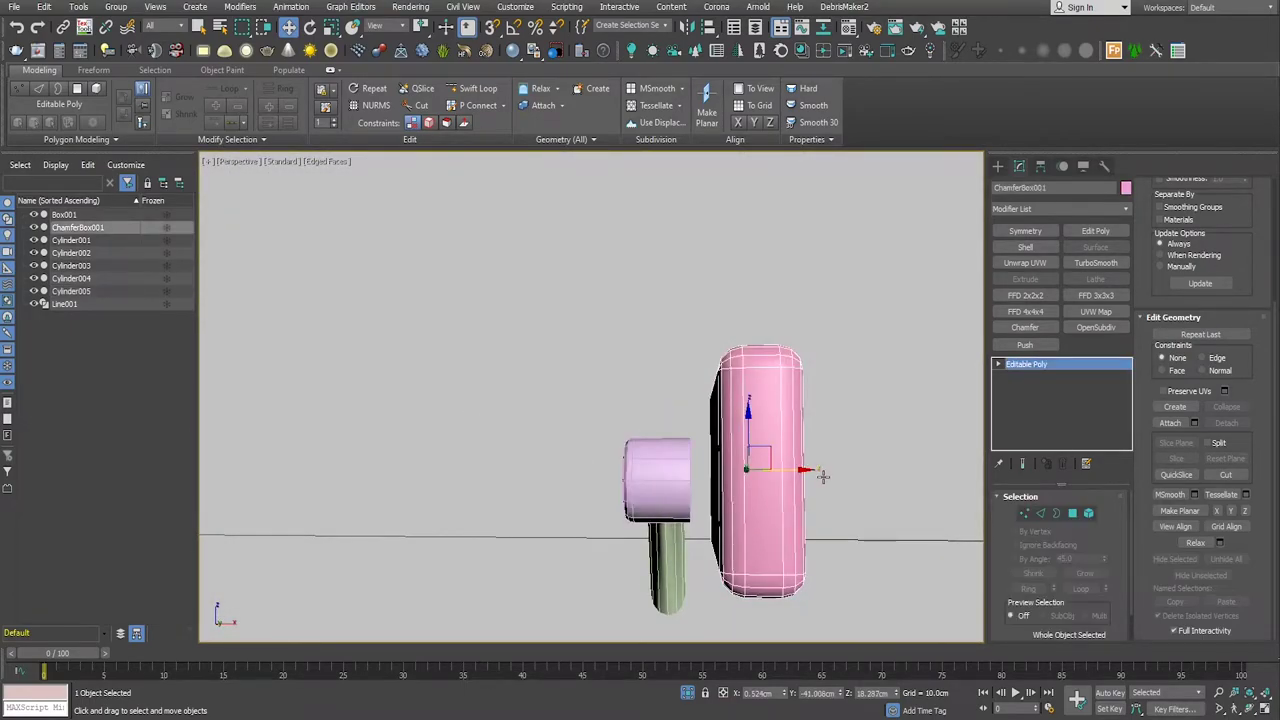
{"action": "mouse_move", "coordinate": [803, 468]}
{"action": "middle_mouse_down", "text": "alt"}
{"action": "mouse_move", "coordinate": [729, 505]}
{"action": "mouse_move", "coordinate": [821, 517]}
{"action": "middle_mouse_up", "text": "alt"}
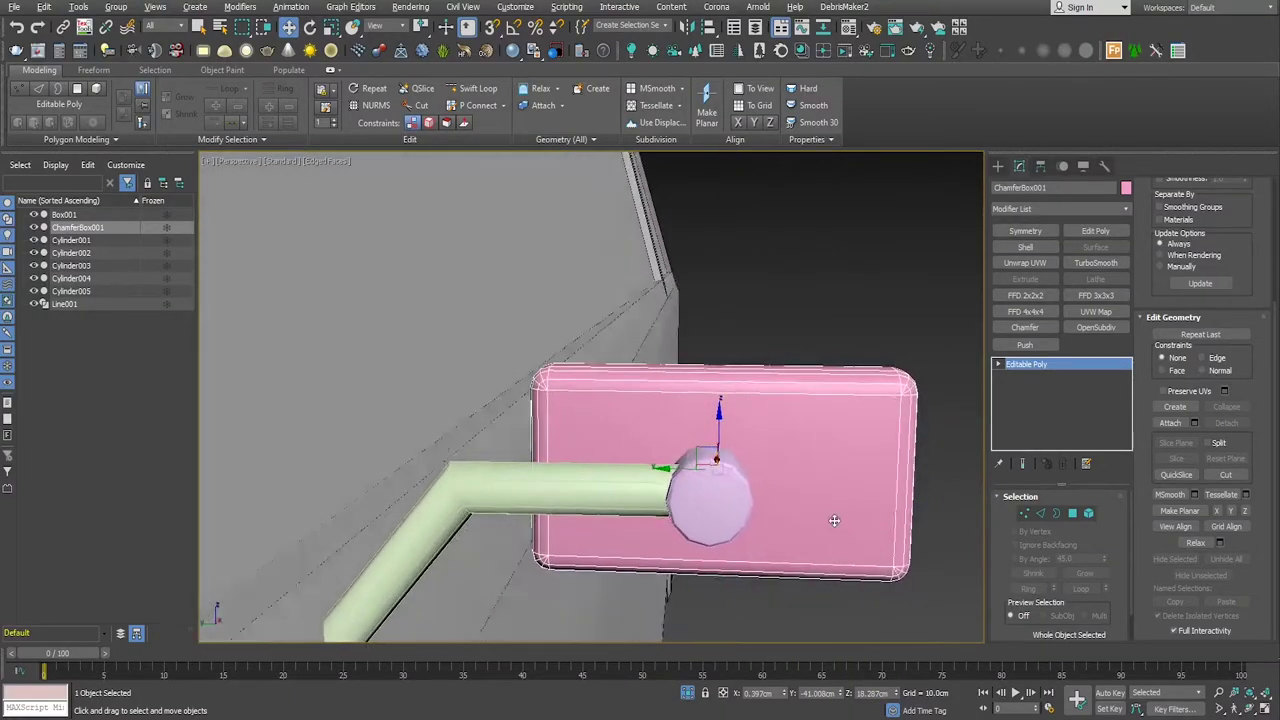
{"action": "scroll", "coordinate": [821, 517], "scroll_direction": "down", "scroll_amount": 4}
{"action": "scroll", "coordinate": [833, 522], "scroll_direction": "up", "scroll_amount": 1}
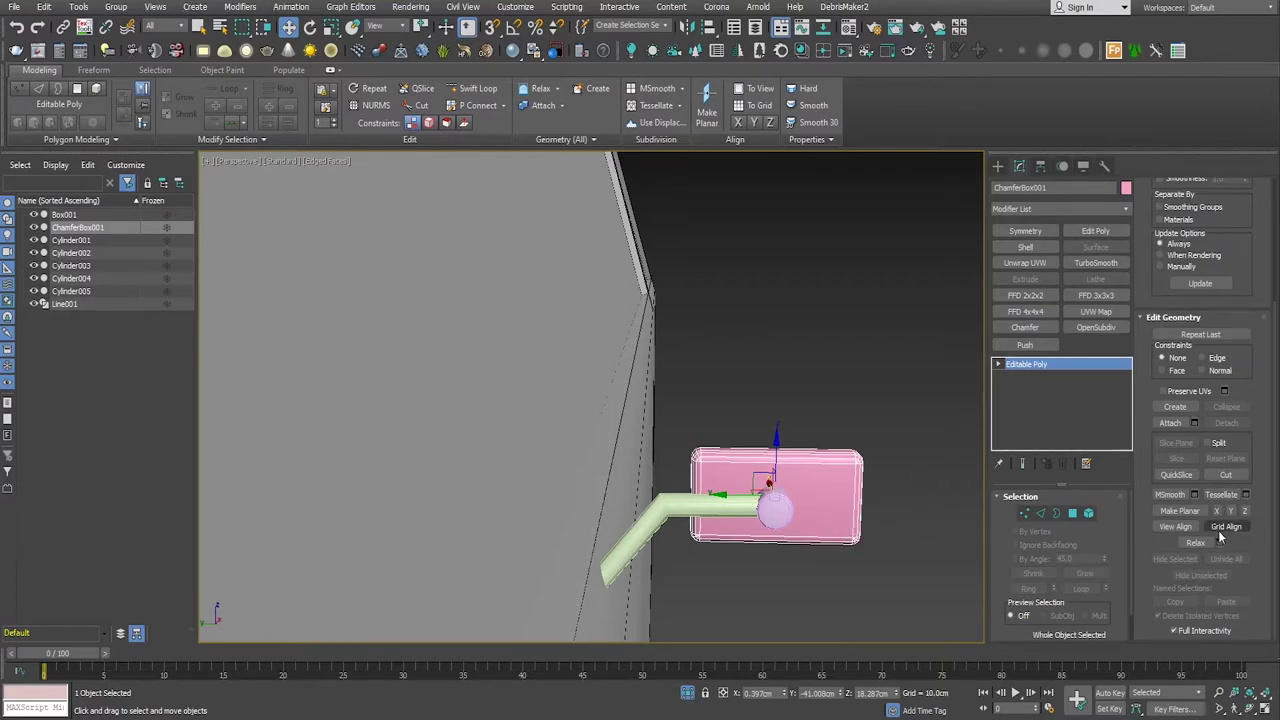
{"action": "scroll", "coordinate": [1201, 484], "scroll_direction": "up", "scroll_amount": 3}
{"action": "scroll", "coordinate": [1201, 485], "scroll_direction": "down", "scroll_amount": 2}
Step: Attach Cylinder005 and the green bent pipe Line001 to the box, then leave Attach mode
{"action": "left_click", "coordinate": [1172, 487]}
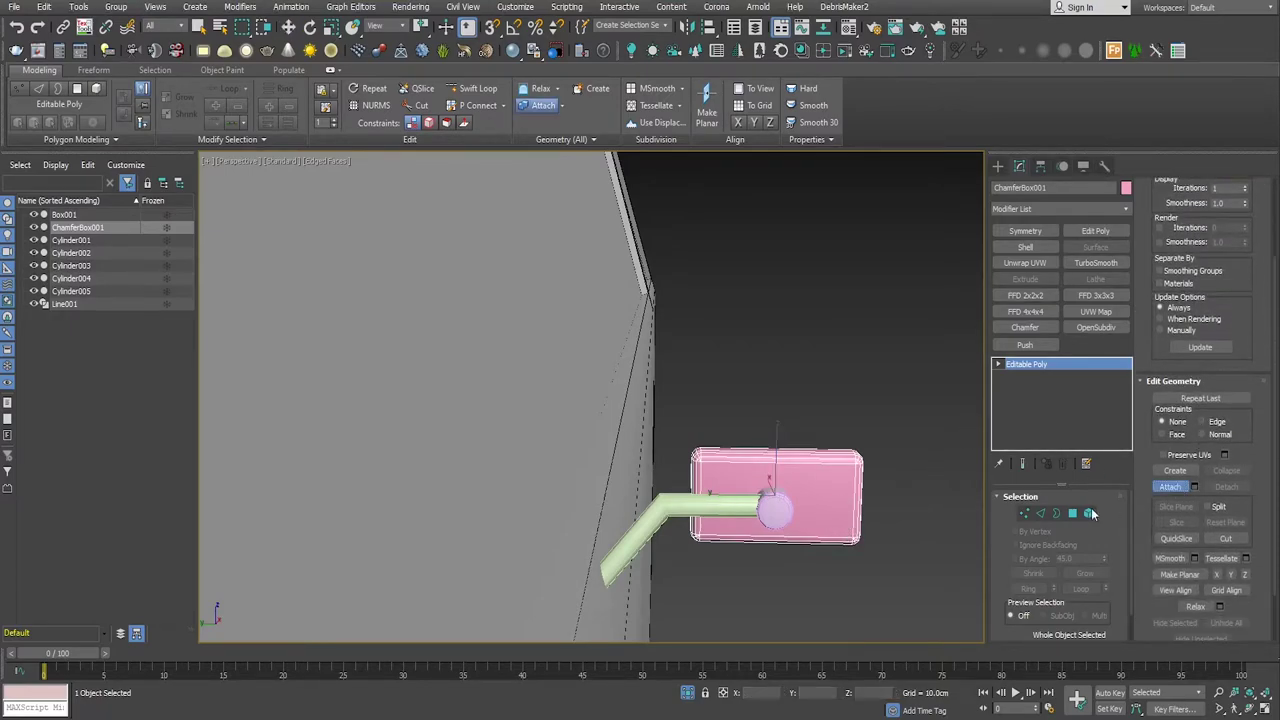
{"action": "left_click", "coordinate": [788, 513]}
{"action": "left_click", "coordinate": [744, 513]}
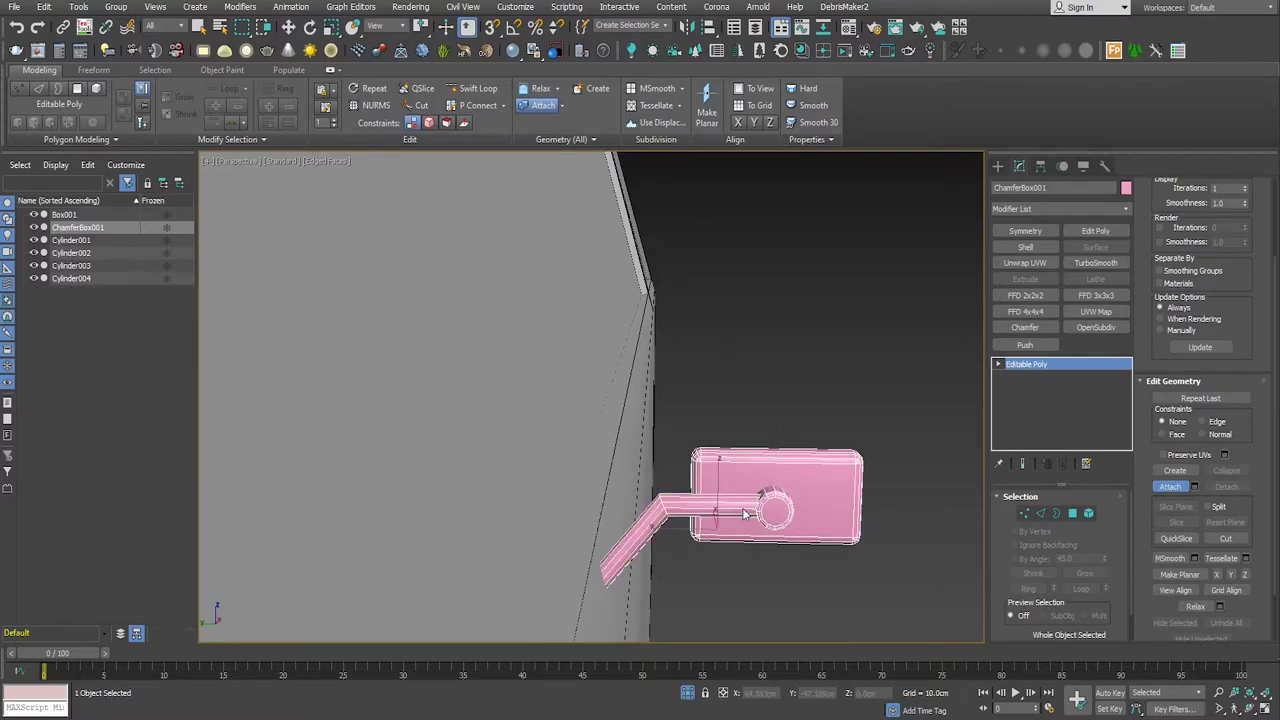
{"action": "key", "text": "w"}
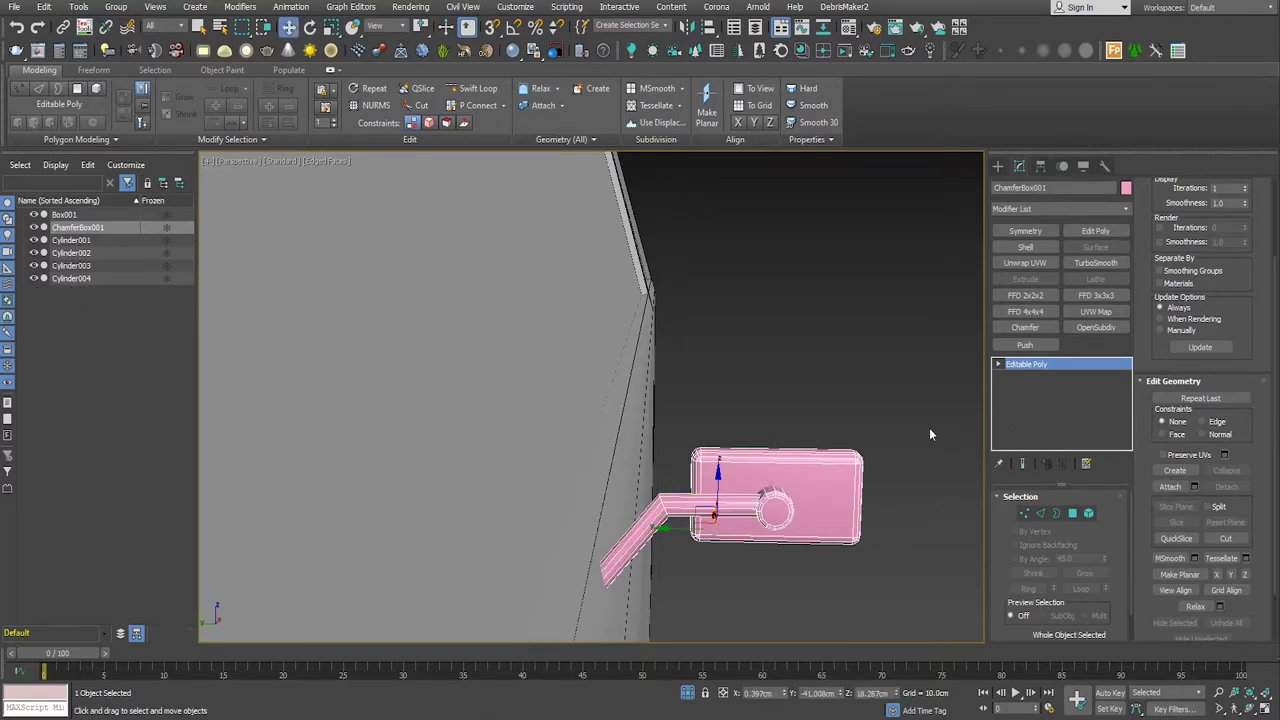
{"action": "scroll", "coordinate": [837, 511], "scroll_direction": "down", "scroll_amount": 5}
{"action": "scroll", "coordinate": [837, 511], "scroll_direction": "down", "scroll_amount": 2}
Step: Move the mirror left toward the windscreen and fine-tune its X position and height
{"action": "scroll", "coordinate": [837, 511], "scroll_direction": "down", "scroll_amount": 3}
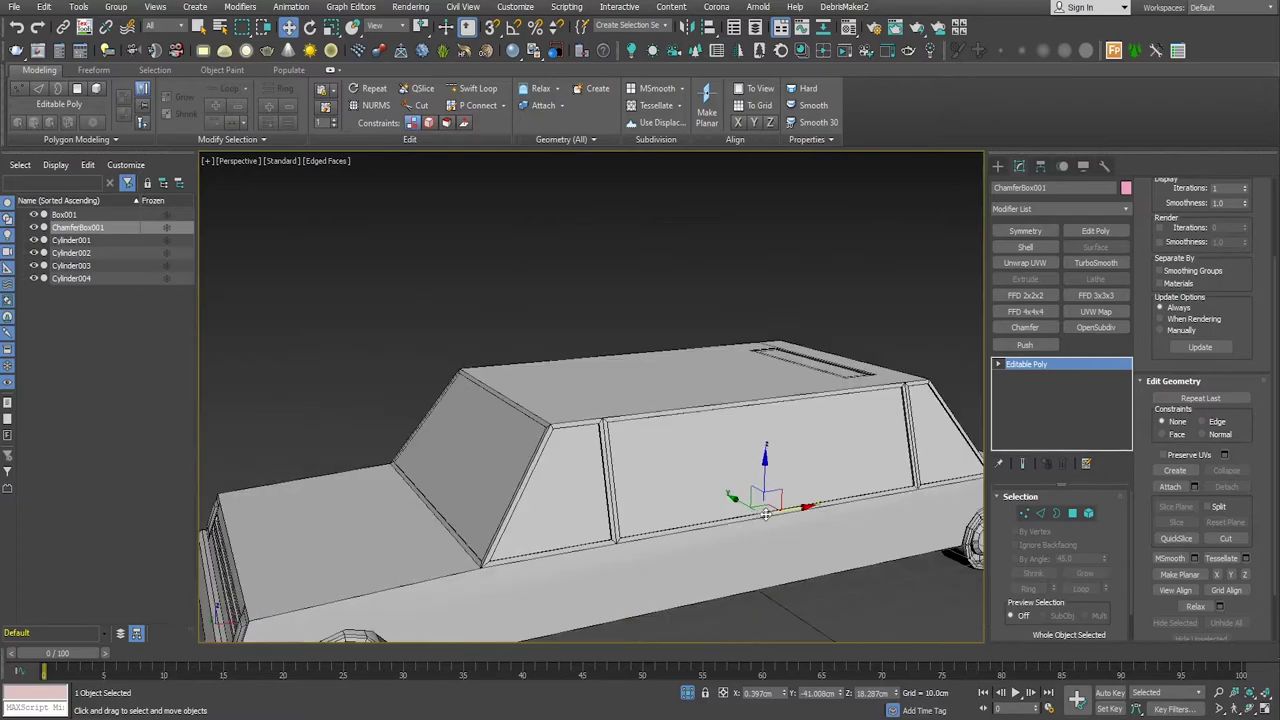
{"action": "key", "text": "alt+w"}
{"action": "key", "text": "alt+w"}
{"action": "mouse_move", "coordinate": [743, 423]}
{"action": "middle_mouse_down"}
{"action": "mouse_move", "coordinate": [780, 383]}
{"action": "mouse_move", "coordinate": [817, 567]}
{"action": "middle_mouse_up"}
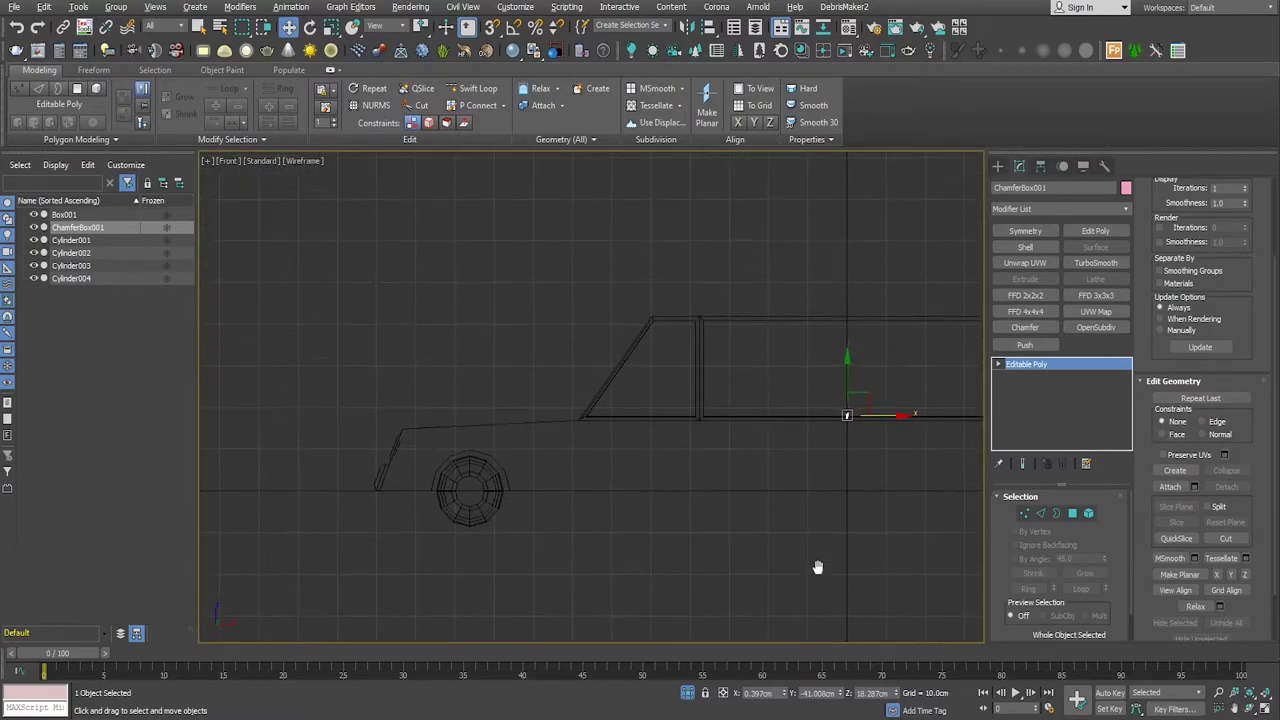
{"action": "scroll", "coordinate": [929, 429], "scroll_direction": "up", "scroll_amount": 5}
{"action": "scroll", "coordinate": [823, 529], "scroll_direction": "down", "scroll_amount": 2}
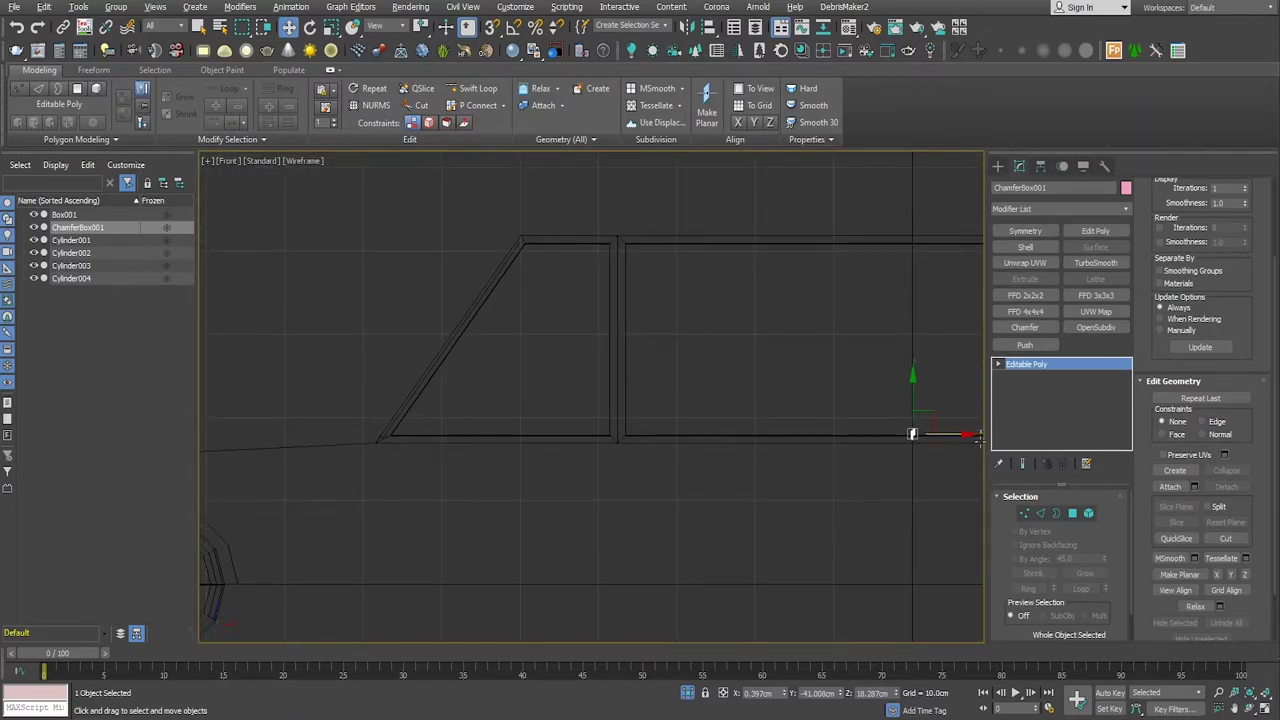
{"action": "left_click_drag", "start_coordinate": [970, 433], "coordinate": [443, 433]}
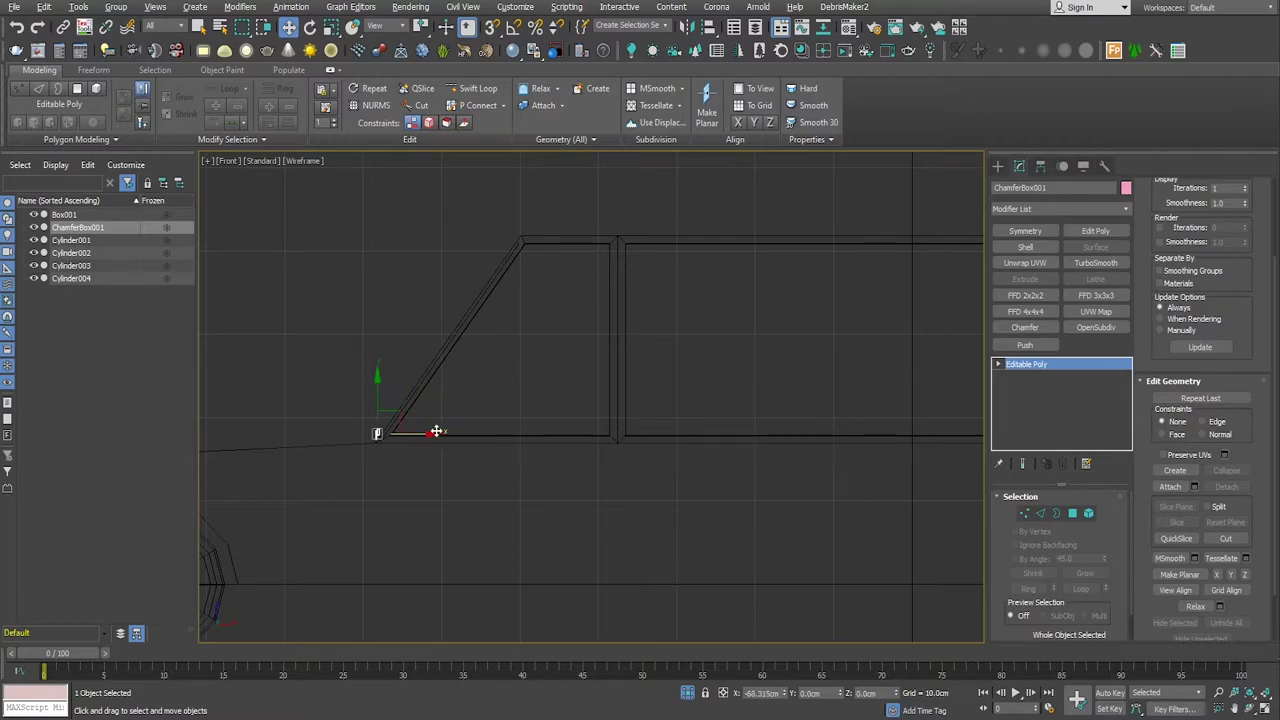
{"action": "middle_click_drag", "start_coordinate": [443, 433], "coordinate": [553, 563], "text": "alt"}
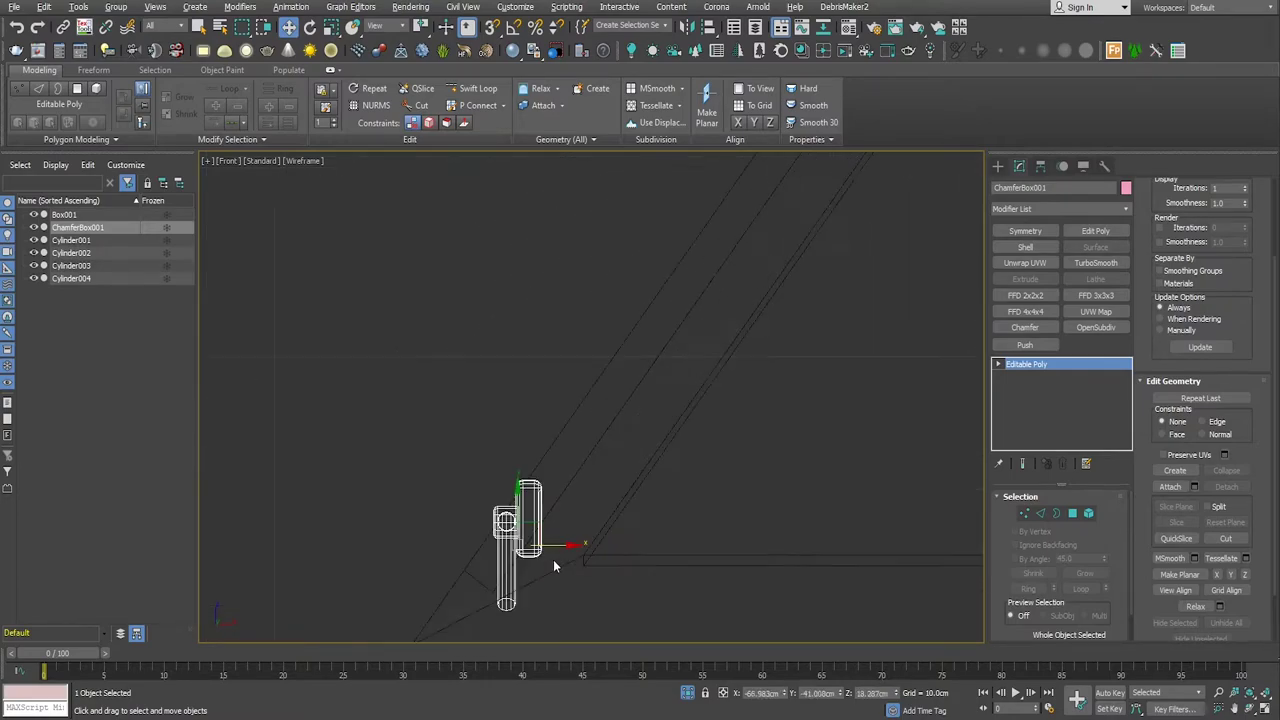
{"action": "left_click_drag", "start_coordinate": [572, 545], "coordinate": [576, 543]}
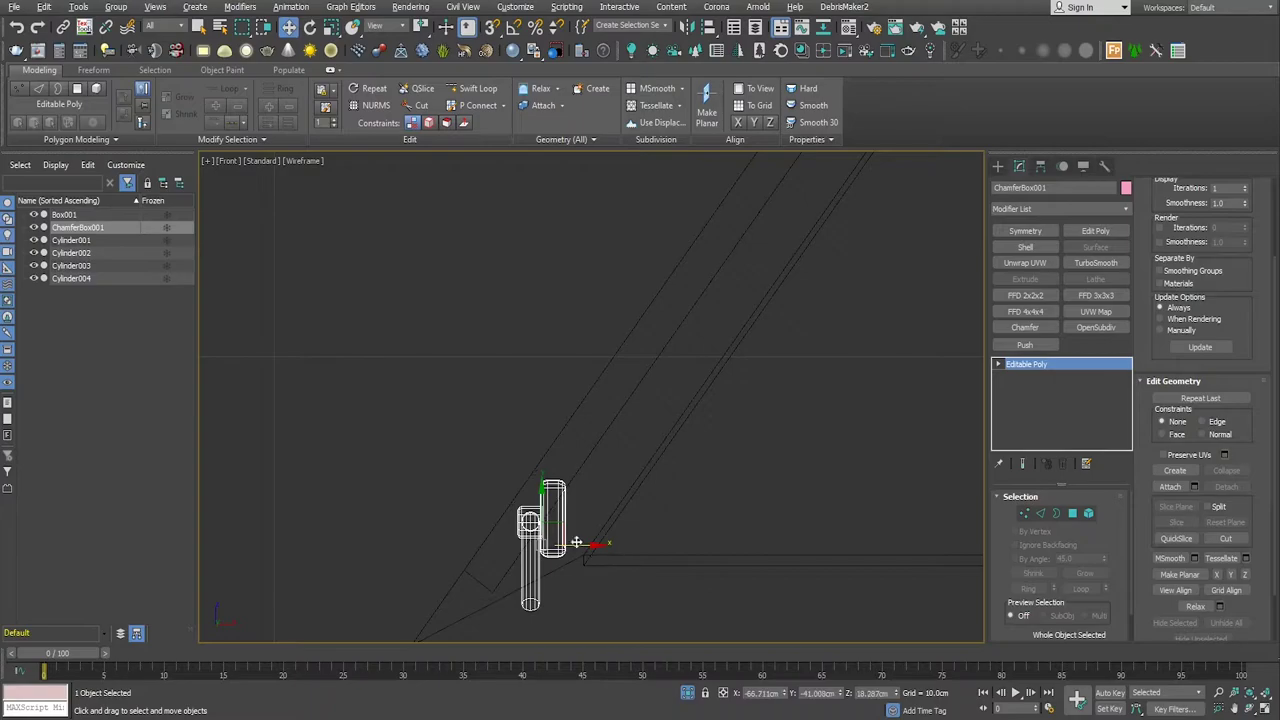
{"action": "left_click_drag", "start_coordinate": [544, 492], "coordinate": [546, 498]}
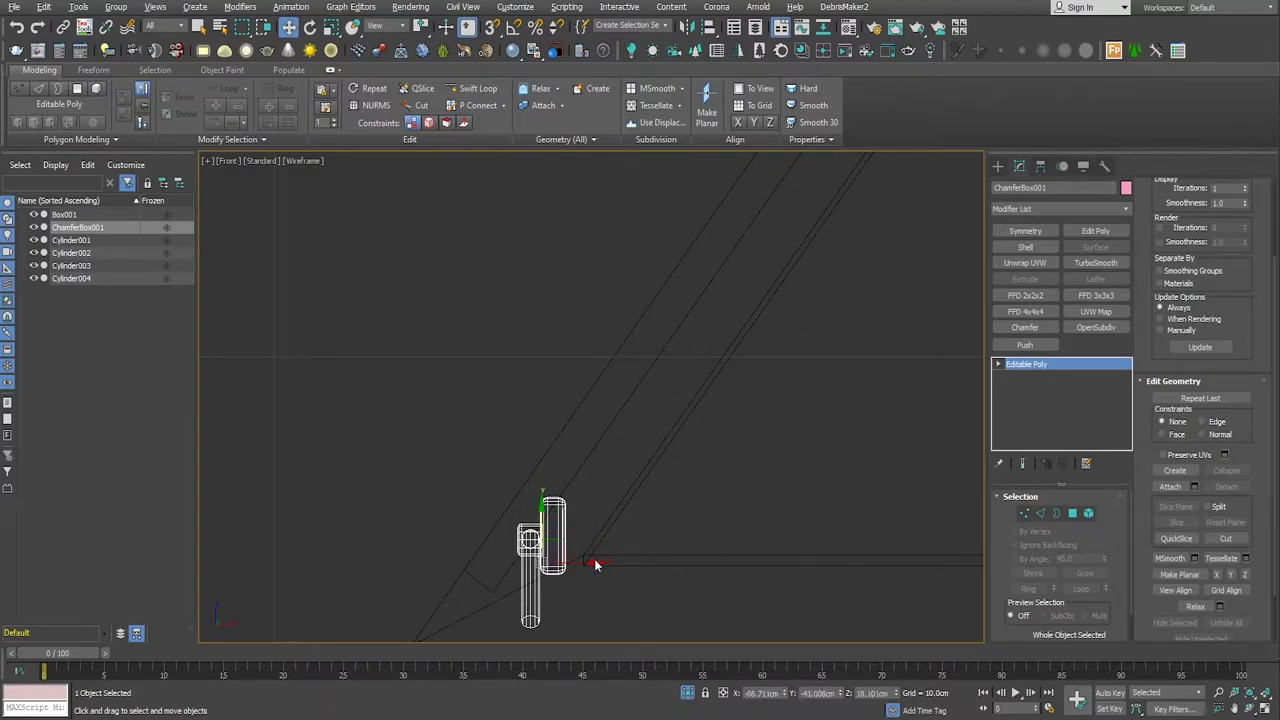
Step: Inspect the mirror from several angles and push it flush against the car body
{"action": "key", "text": "alt+w"}
{"action": "key", "text": "alt+w"}
{"action": "scroll", "coordinate": [617, 545], "scroll_direction": "up", "scroll_amount": 5}
{"action": "scroll", "coordinate": [617, 545], "scroll_direction": "up", "scroll_amount": 5}
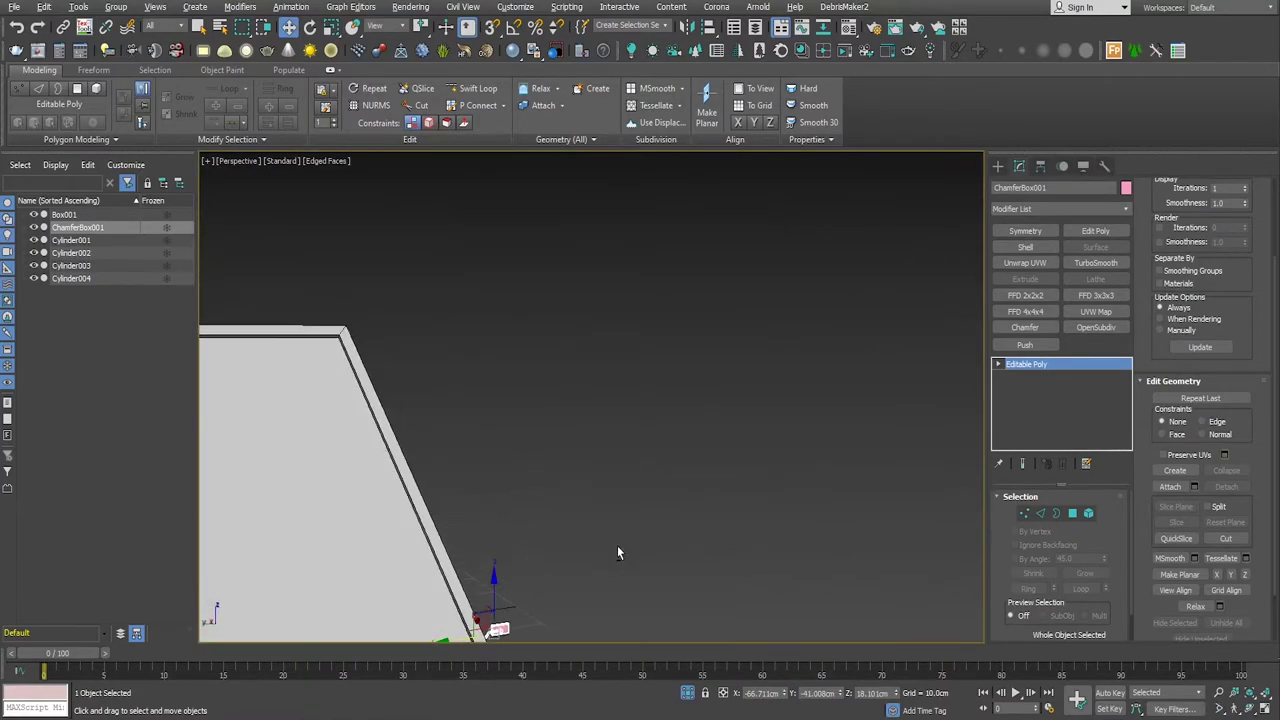
{"action": "scroll", "coordinate": [600, 480], "scroll_direction": "up", "scroll_amount": 3}
{"action": "mouse_move", "coordinate": [581, 404]}
{"action": "middle_mouse_down", "text": "alt"}
{"action": "mouse_move", "coordinate": [576, 448]}
{"action": "mouse_move", "coordinate": [542, 443]}
{"action": "mouse_move", "coordinate": [534, 472]}
{"action": "mouse_move", "coordinate": [551, 459]}
{"action": "middle_mouse_up", "text": "alt"}
{"action": "key", "text": "e"}
{"action": "key", "text": "r"}
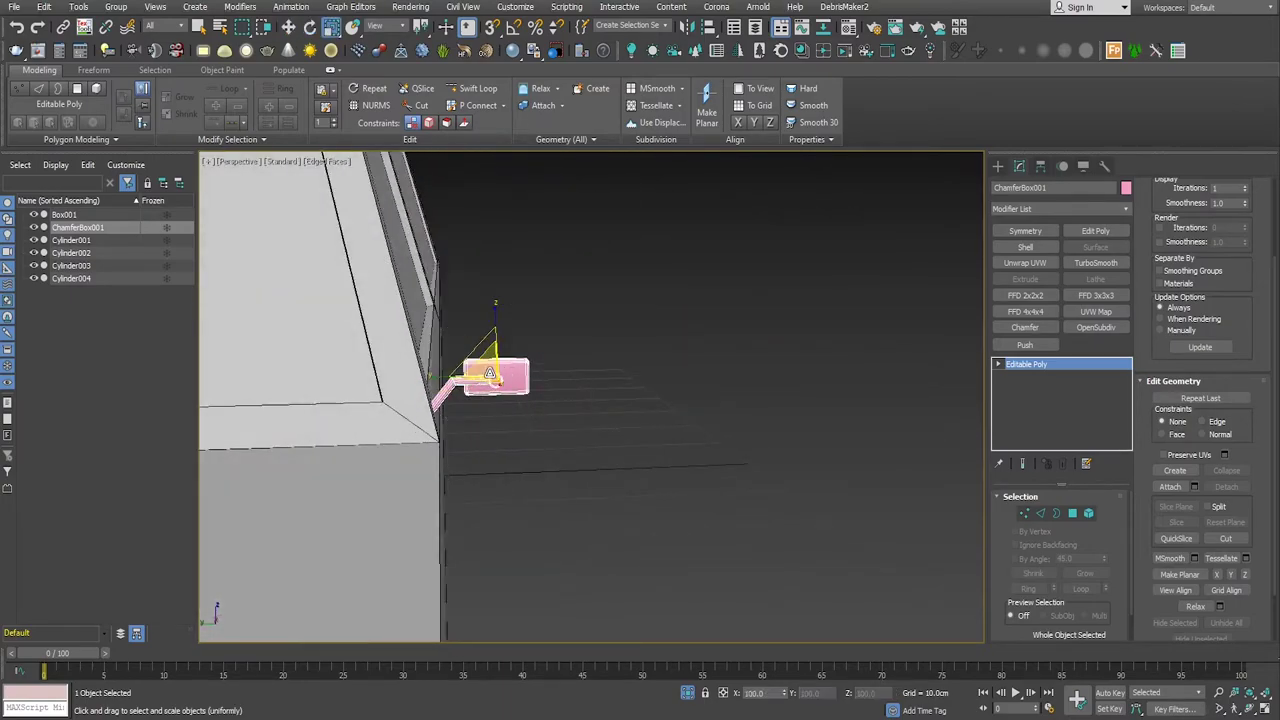
{"action": "mouse_move", "coordinate": [504, 418]}
{"action": "middle_mouse_down", "text": "alt"}
{"action": "mouse_move", "coordinate": [598, 499]}
{"action": "mouse_move", "coordinate": [595, 427]}
{"action": "mouse_move", "coordinate": [586, 434]}
{"action": "middle_mouse_up", "text": "alt"}
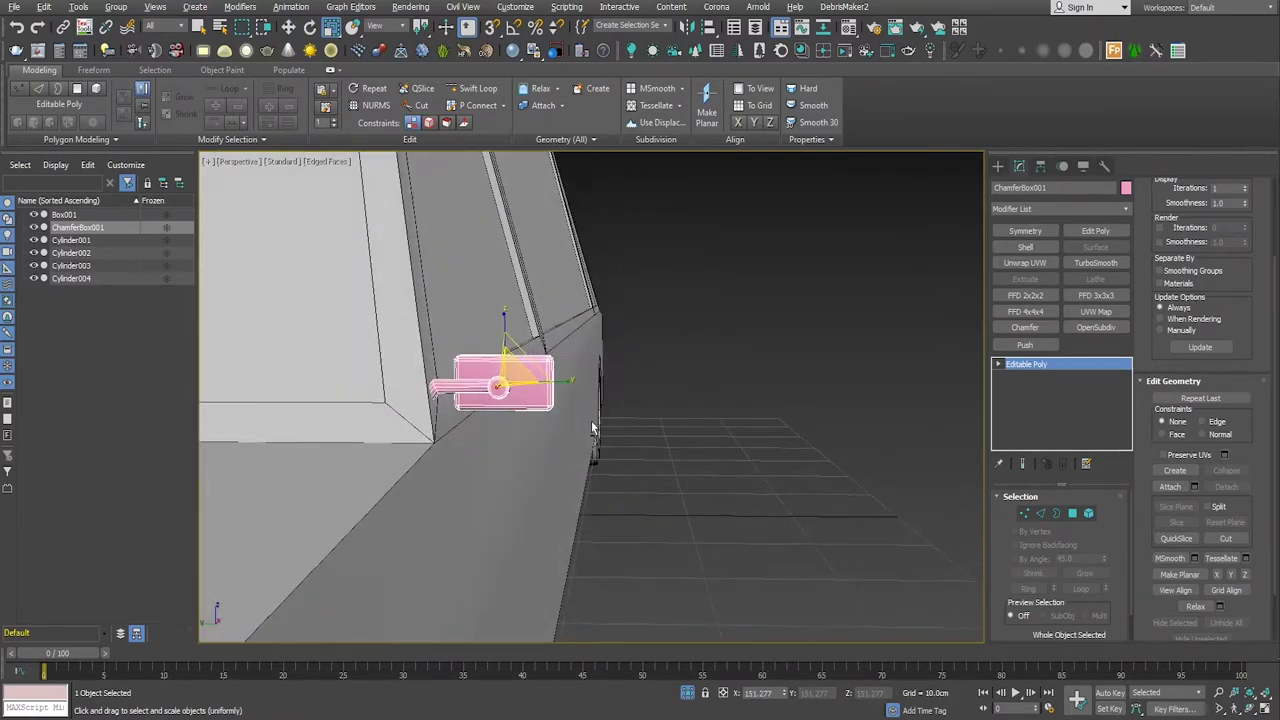
{"action": "key", "text": "alt+w"}
{"action": "key", "text": "alt+w"}
{"action": "key", "text": "w"}
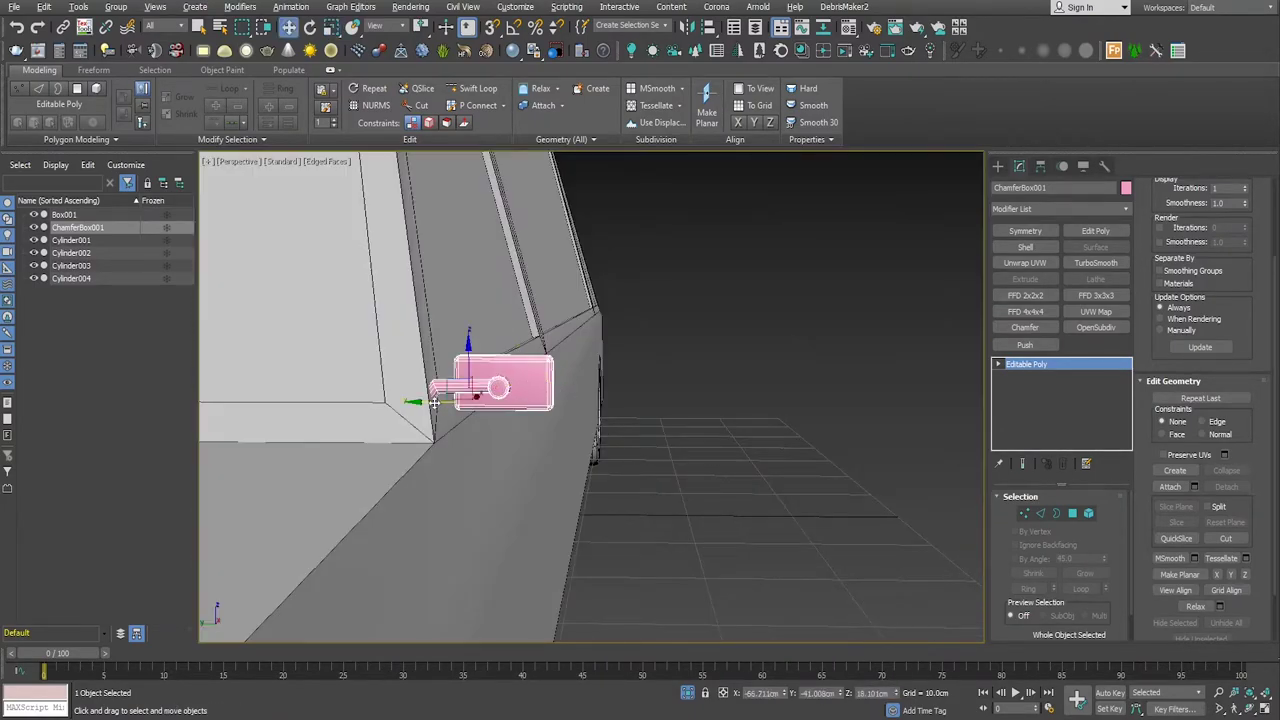
{"action": "left_click_drag", "start_coordinate": [433, 402], "coordinate": [472, 408]}
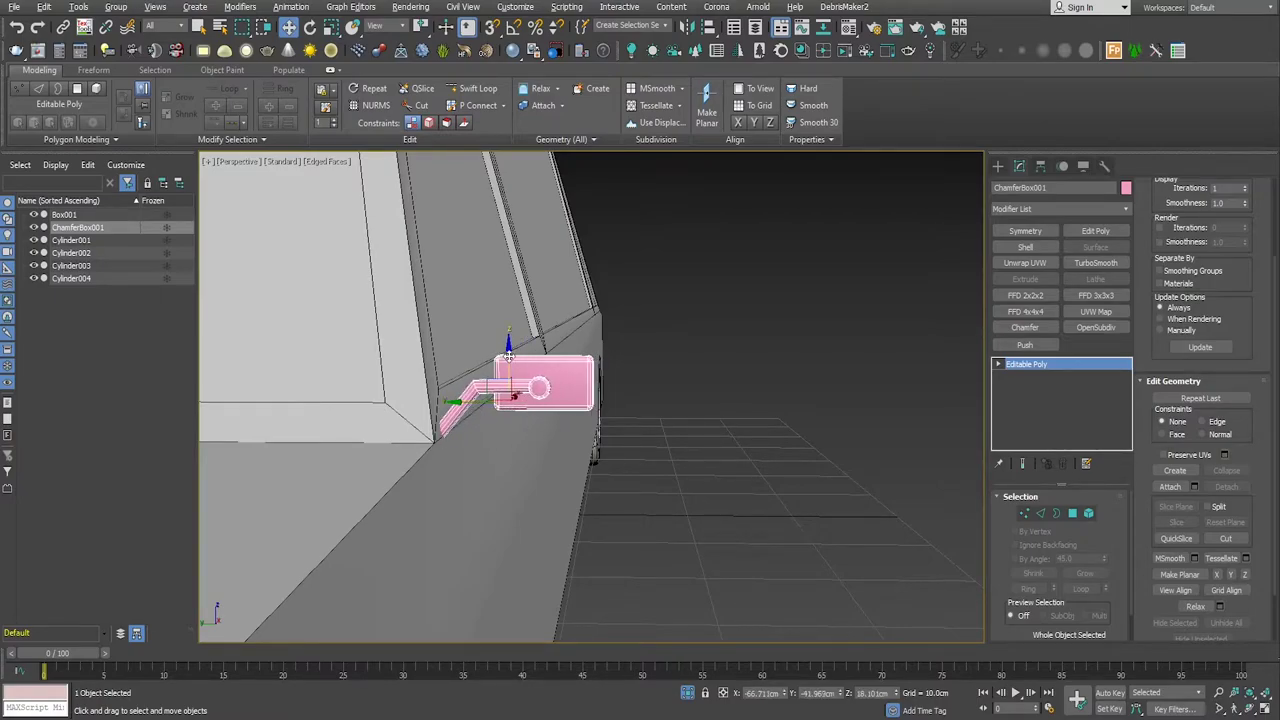
Step: Check the position in the maximized Left view, then drag out a copy of the mirror as instance ChamferBox002
{"action": "scroll", "coordinate": [508, 355], "scroll_direction": "down", "scroll_amount": 1}
{"action": "scroll", "coordinate": [508, 355], "scroll_direction": "down", "scroll_amount": 1}
{"action": "scroll", "coordinate": [510, 360], "scroll_direction": "down", "scroll_amount": 3}
{"action": "scroll", "coordinate": [566, 428], "scroll_direction": "down", "scroll_amount": 5}
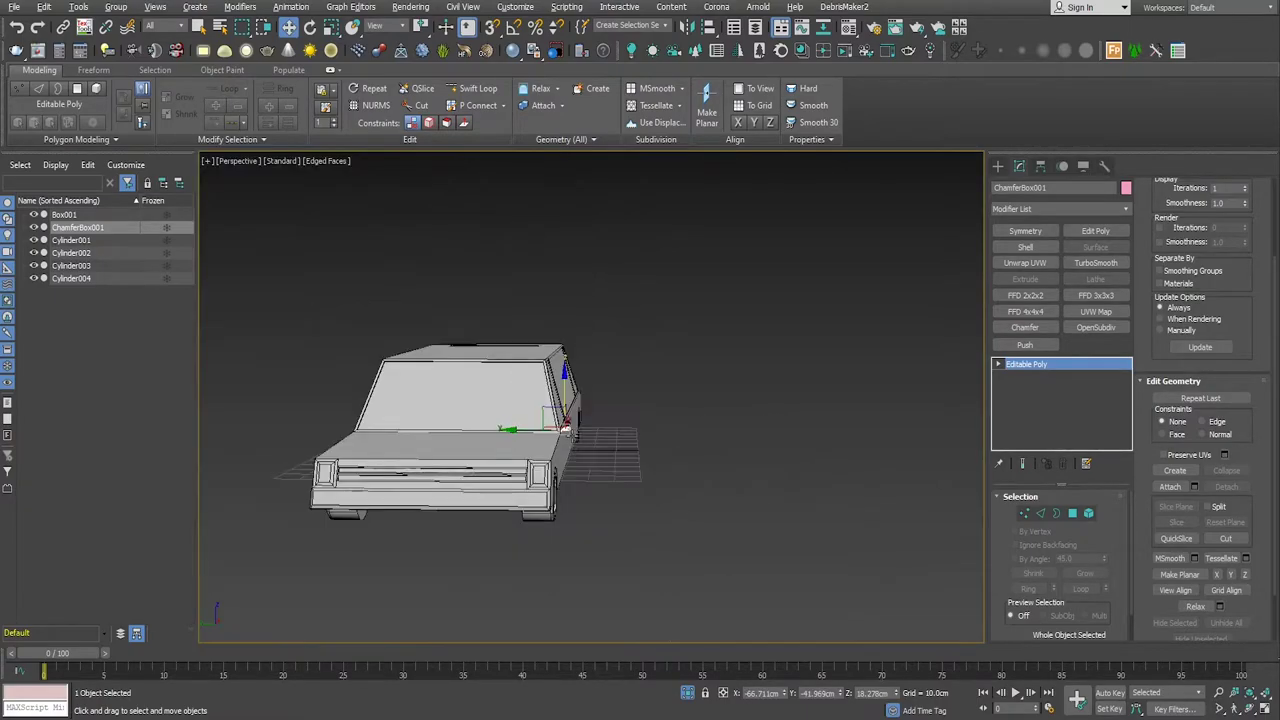
{"action": "middle_click_drag", "start_coordinate": [566, 428], "coordinate": [620, 425], "text": "alt"}
{"action": "scroll", "coordinate": [575, 440], "scroll_direction": "up", "scroll_amount": 4}
{"action": "key", "text": "alt+w"}
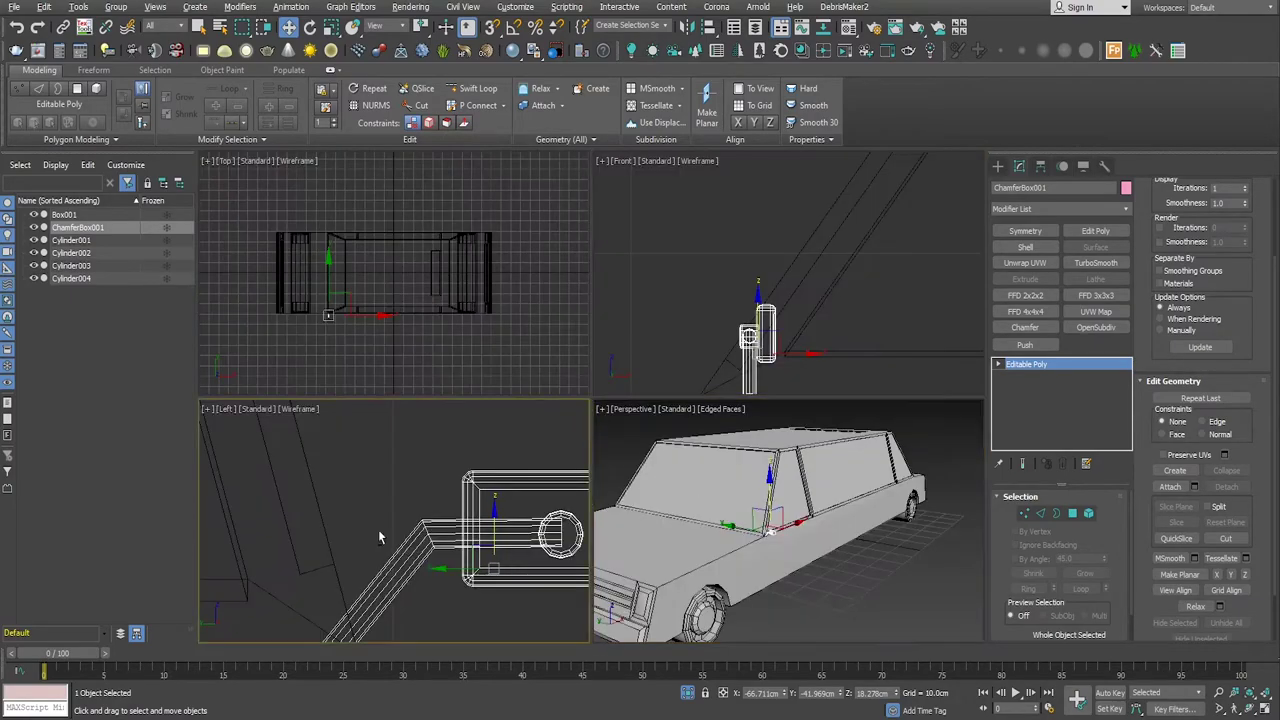
{"action": "key", "text": "alt+w"}
{"action": "scroll", "coordinate": [604, 554], "scroll_direction": "down", "scroll_amount": 4}
{"action": "middle_click_drag", "start_coordinate": [663, 557], "coordinate": [855, 536]}
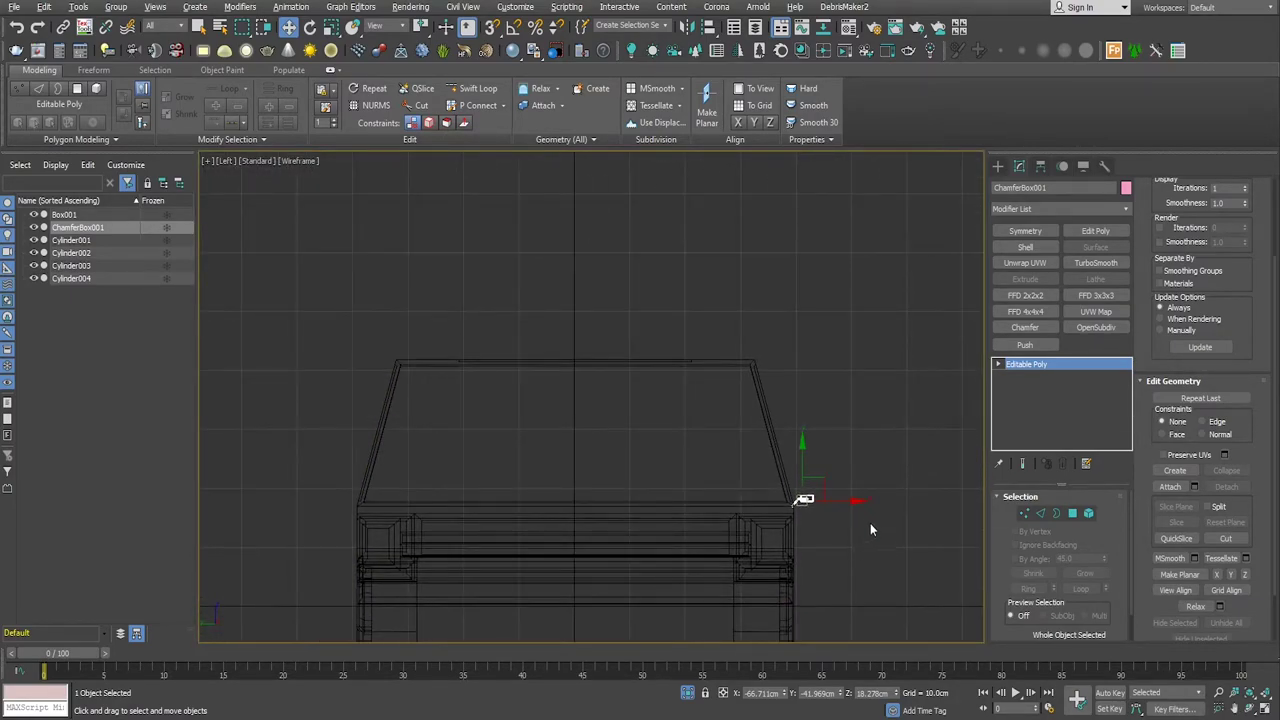
{"action": "left_click_drag", "start_coordinate": [854, 511], "coordinate": [418, 481], "text": "shift"}
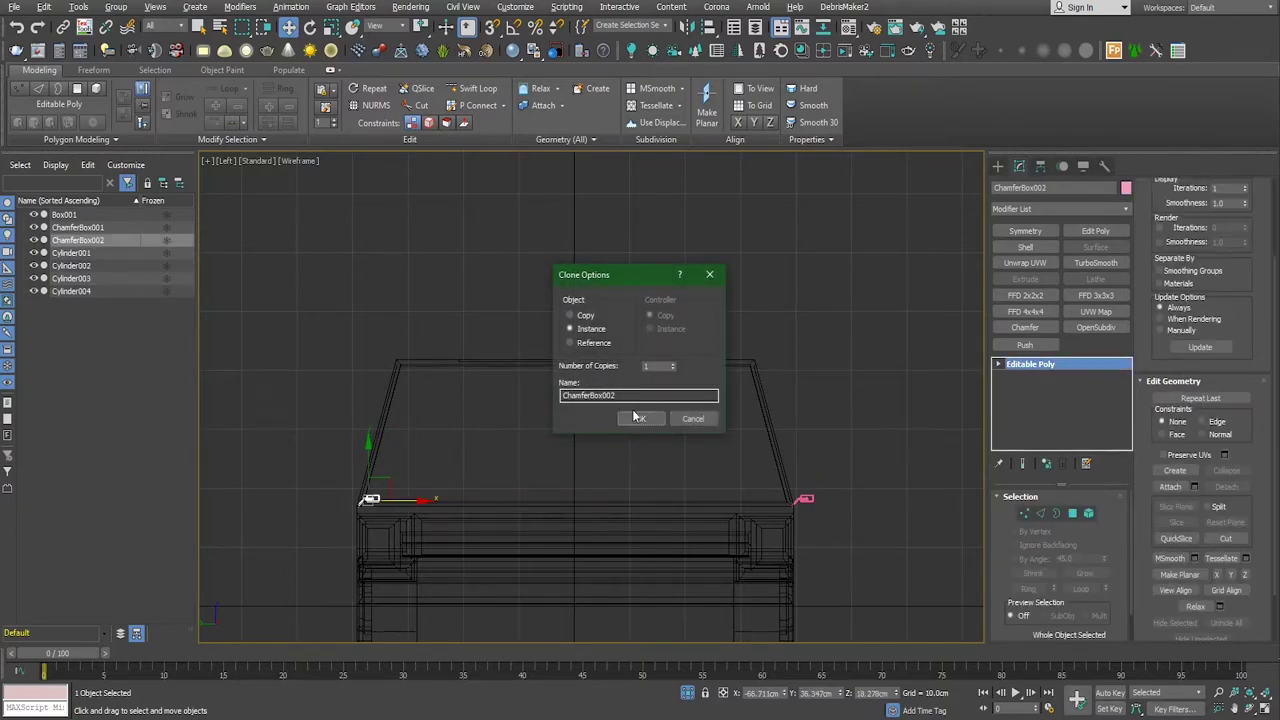
Step: Keep the copy as an instance, mirror it on X, and nudge it onto the opposite pillar
{"action": "left_click", "coordinate": [636, 418]}
{"action": "left_click", "coordinate": [694, 27]}
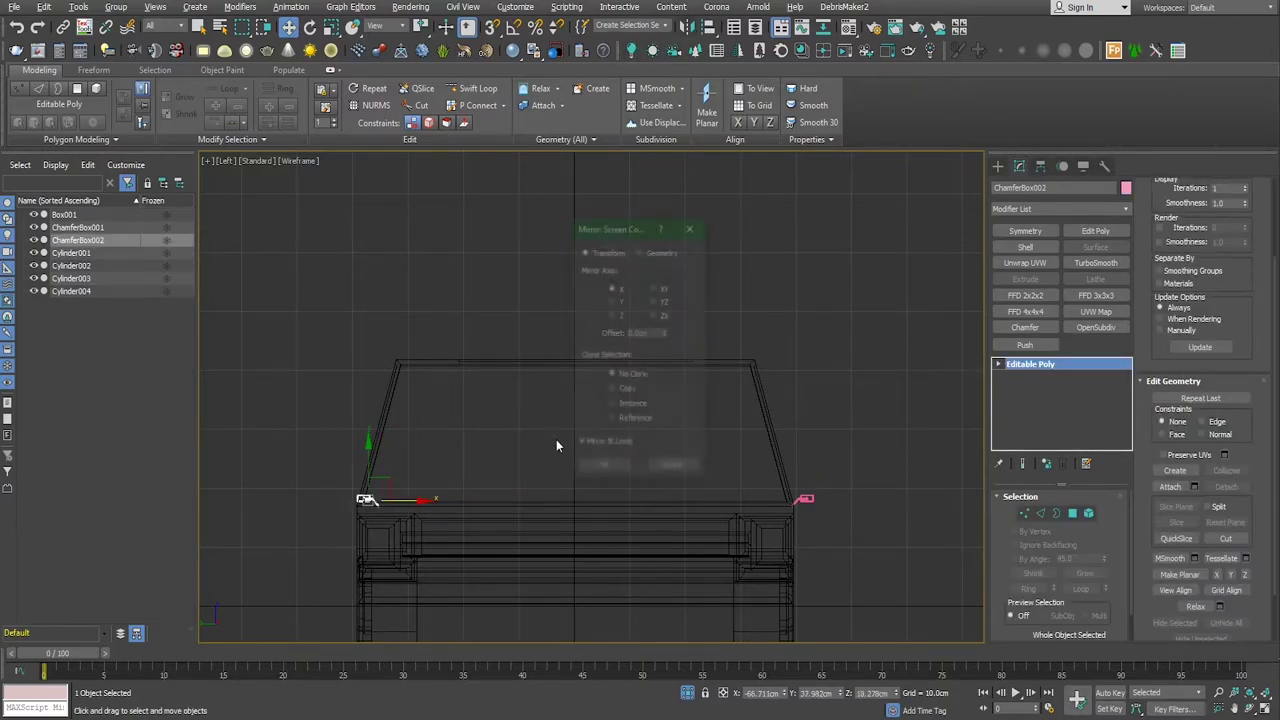
{"action": "left_click", "coordinate": [607, 464]}
{"action": "scroll", "coordinate": [386, 510], "scroll_direction": "up", "scroll_amount": 3}
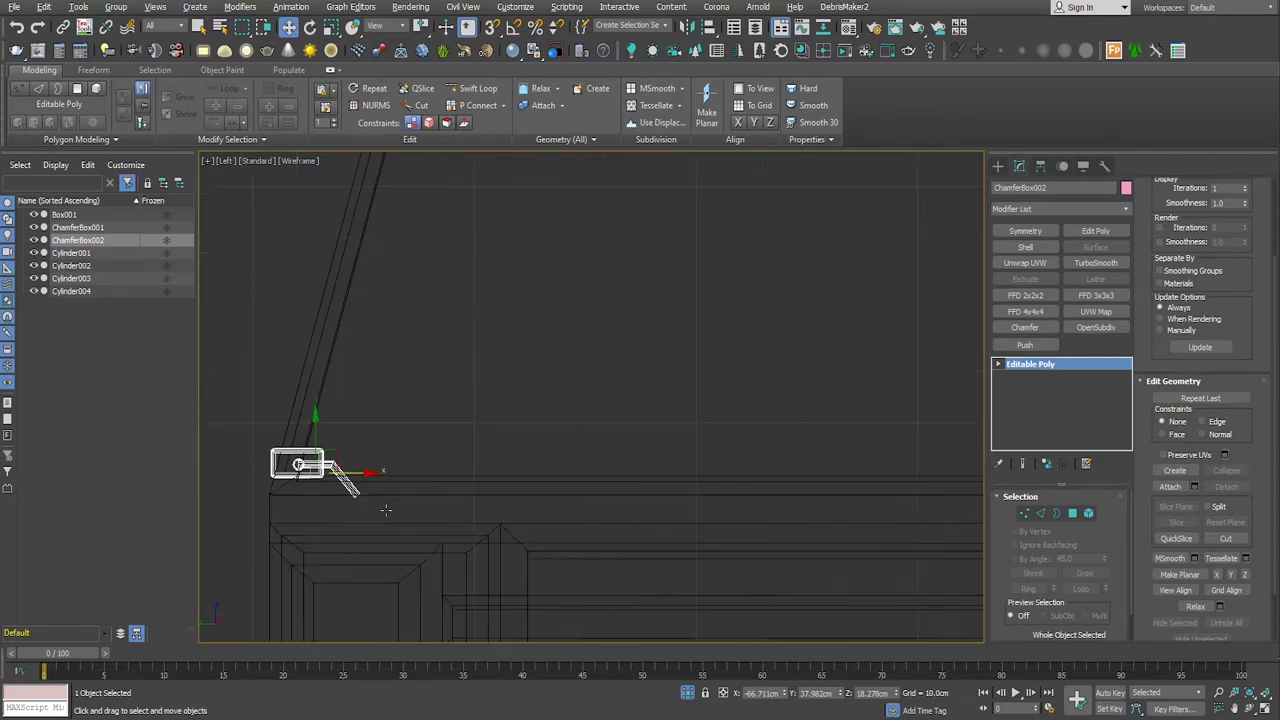
{"action": "mouse_move", "coordinate": [369, 472]}
{"action": "middle_mouse_down"}
{"action": "mouse_move", "coordinate": [300, 457]}
{"action": "mouse_move", "coordinate": [713, 540]}
{"action": "mouse_move", "coordinate": [551, 572]}
{"action": "middle_mouse_up"}
{"action": "scroll", "coordinate": [300, 457], "scroll_direction": "down", "scroll_amount": 3}
{"action": "scroll", "coordinate": [813, 482], "scroll_direction": "up", "scroll_amount": 2}
{"action": "scroll", "coordinate": [813, 482], "scroll_direction": "up", "scroll_amount": 2}
{"action": "scroll", "coordinate": [680, 504], "scroll_direction": "up", "scroll_amount": 1}
{"action": "scroll", "coordinate": [680, 504], "scroll_direction": "down", "scroll_amount": 5}
{"action": "scroll", "coordinate": [956, 578], "scroll_direction": "up", "scroll_amount": 1}
{"action": "scroll", "coordinate": [749, 518], "scroll_direction": "up", "scroll_amount": 2}
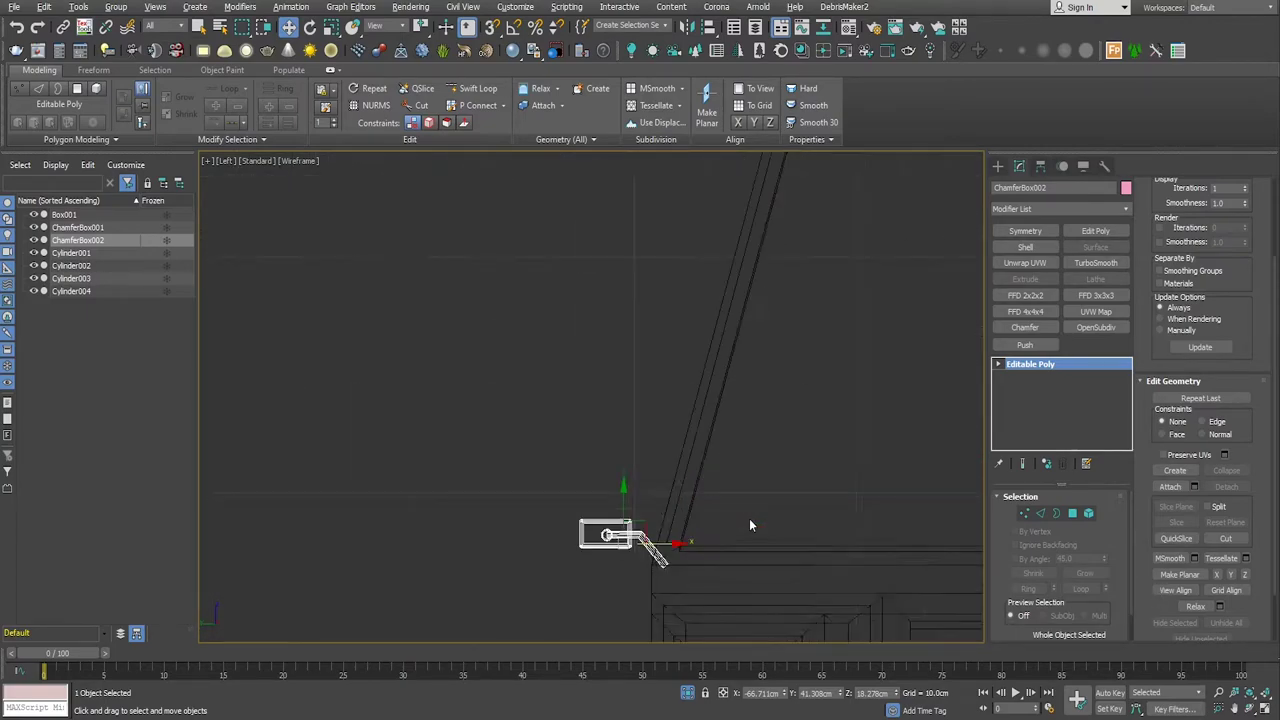
{"action": "scroll", "coordinate": [749, 518], "scroll_direction": "up", "scroll_amount": 1}
{"action": "left_click_drag", "start_coordinate": [624, 552], "coordinate": [623, 550]}
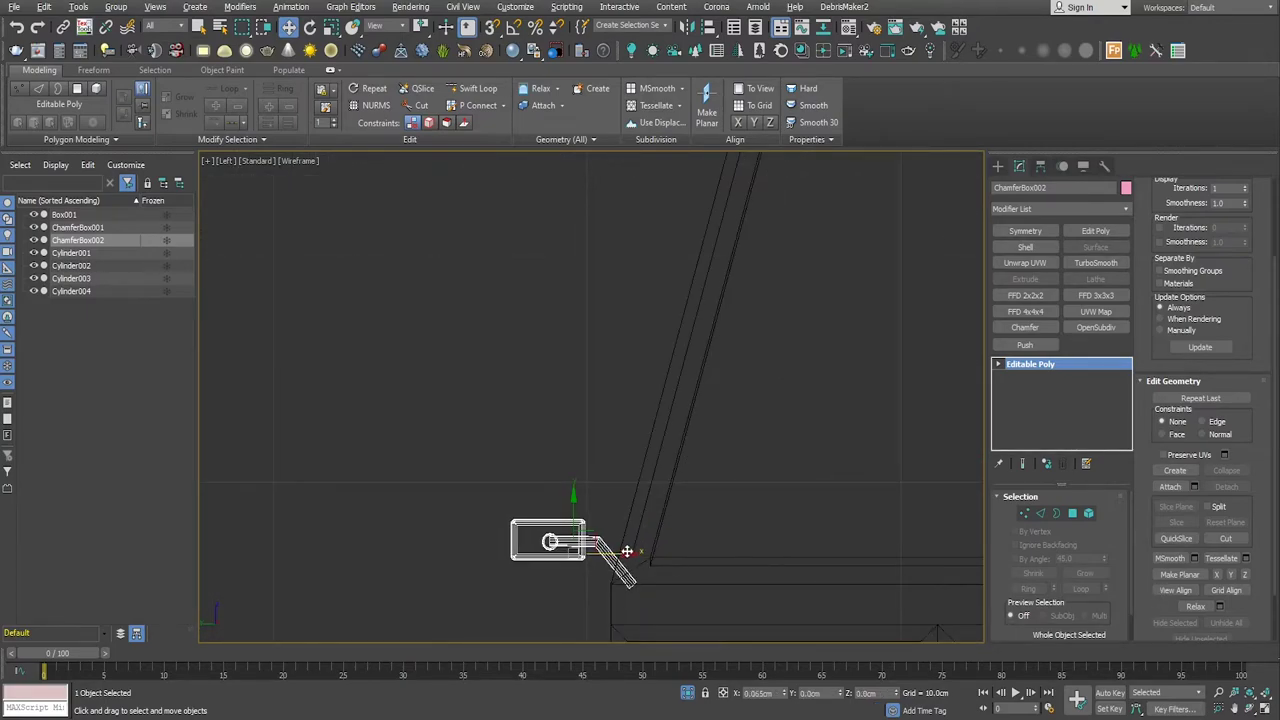
Step: Return to the Perspective view and frame the whole car with both mirrors
{"action": "key", "text": "p"}
{"action": "scroll", "coordinate": [830, 545], "scroll_direction": "down", "scroll_amount": 5}
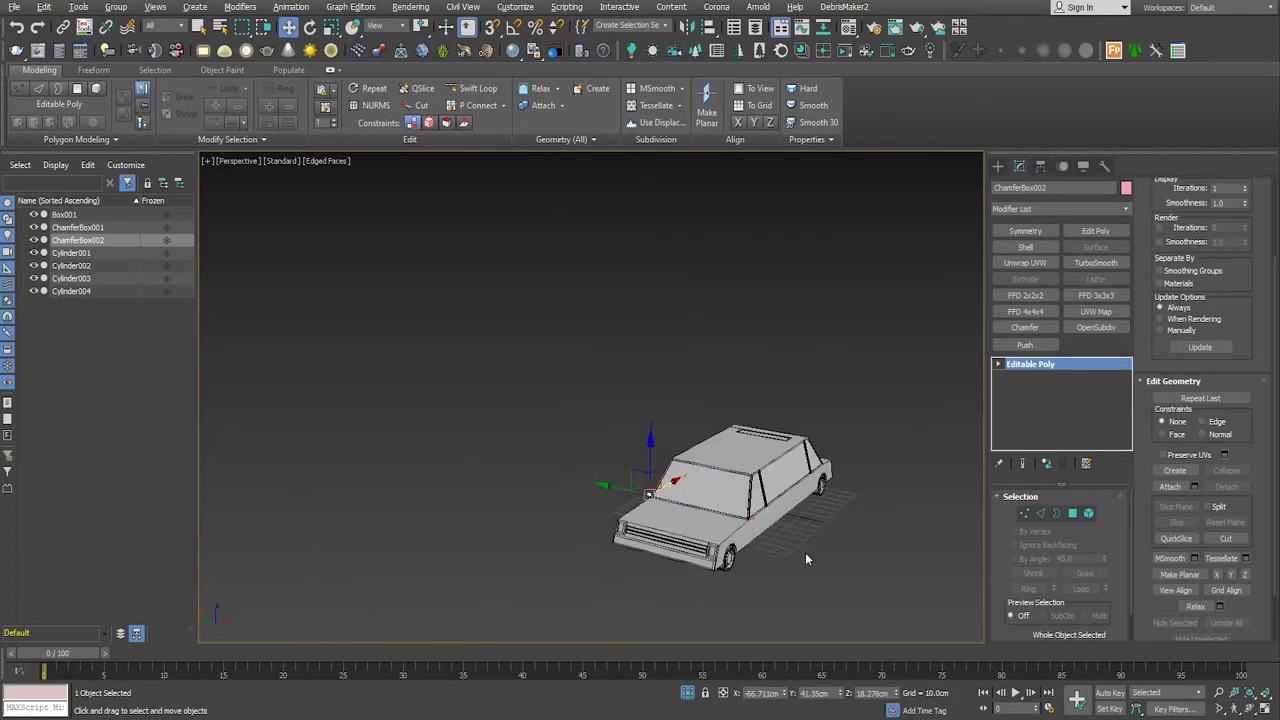
{"action": "middle_click_drag", "start_coordinate": [803, 557], "coordinate": [777, 539], "text": "alt"}
{"action": "scroll", "coordinate": [777, 539], "scroll_direction": "up", "scroll_amount": 6}
{"action": "middle_click_drag", "start_coordinate": [676, 520], "coordinate": [790, 549], "text": "alt"}
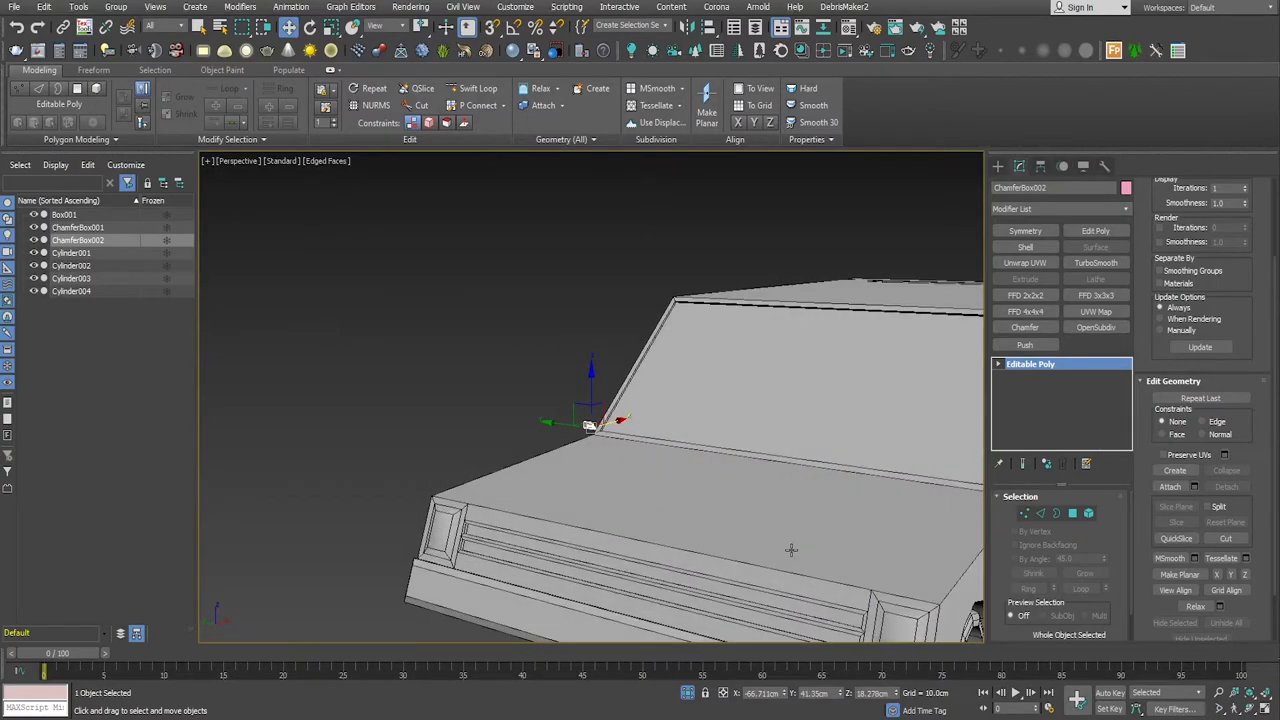
{"action": "scroll", "coordinate": [790, 549], "scroll_direction": "down", "scroll_amount": 2}
{"action": "scroll", "coordinate": [740, 523], "scroll_direction": "down", "scroll_amount": 2}
{"action": "scroll", "coordinate": [740, 523], "scroll_direction": "down", "scroll_amount": 4}
{"action": "middle_click_drag", "start_coordinate": [850, 510], "coordinate": [736, 473]}
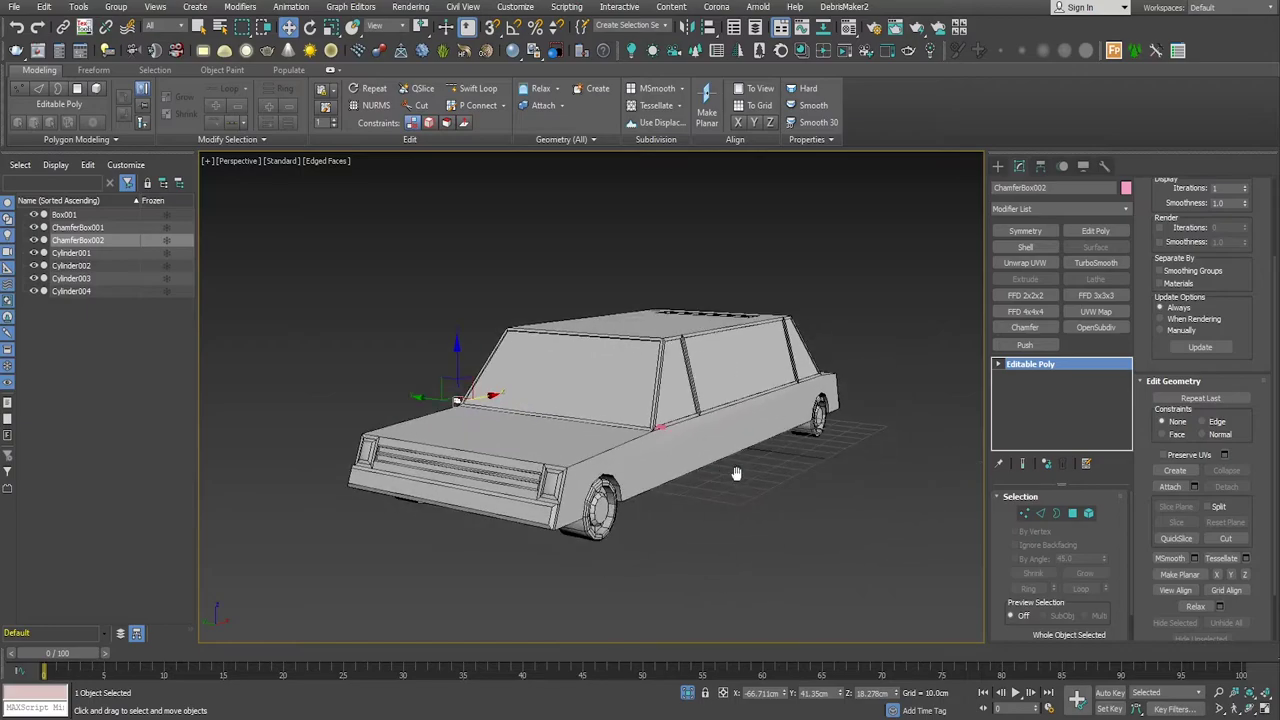
Step: Select all seven car objects and set their object colour to black
{"action": "left_click_drag", "start_coordinate": [848, 616], "coordinate": [850, 617]}
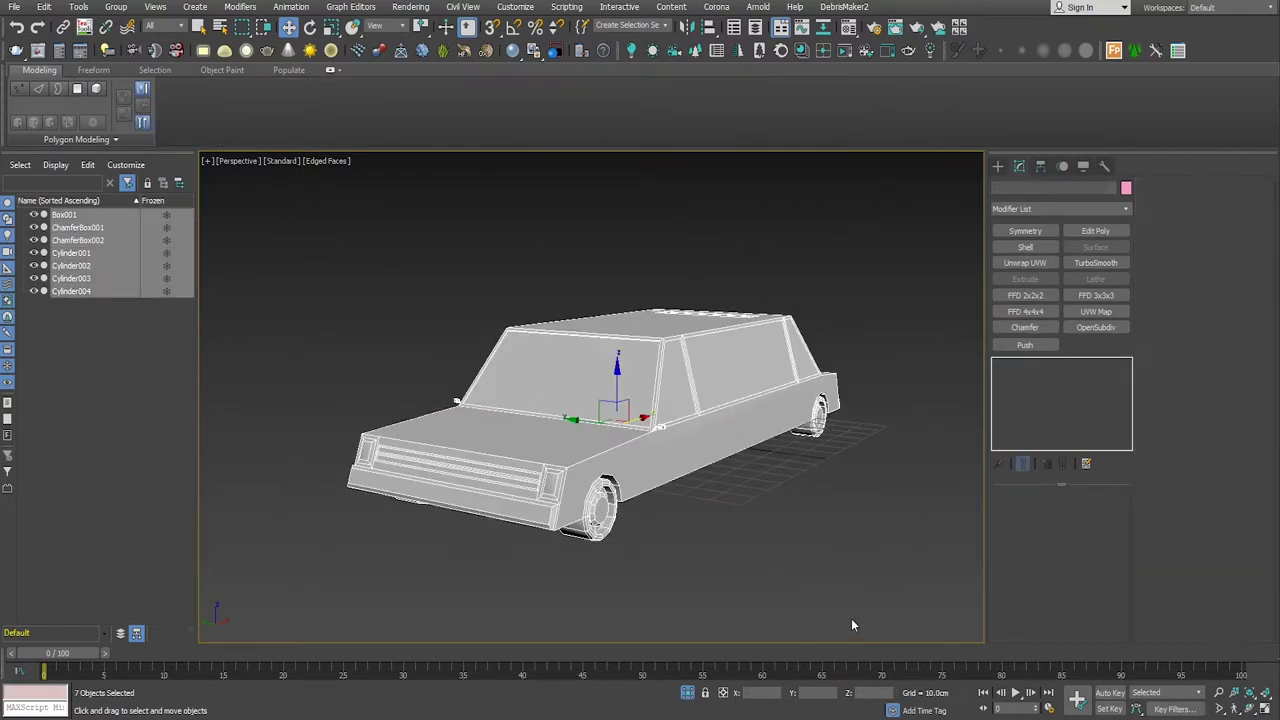
{"action": "left_click", "coordinate": [1125, 188]}
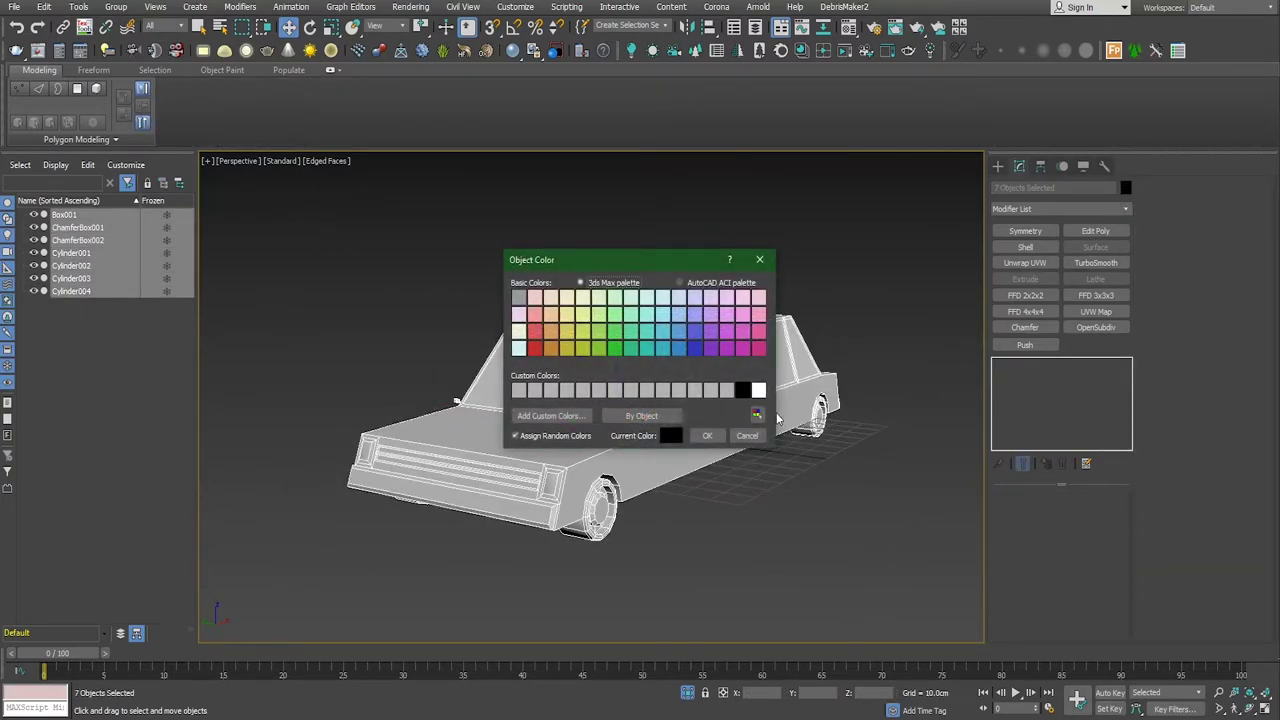
{"action": "left_click", "coordinate": [707, 435]}
{"action": "left_click", "coordinate": [713, 532]}
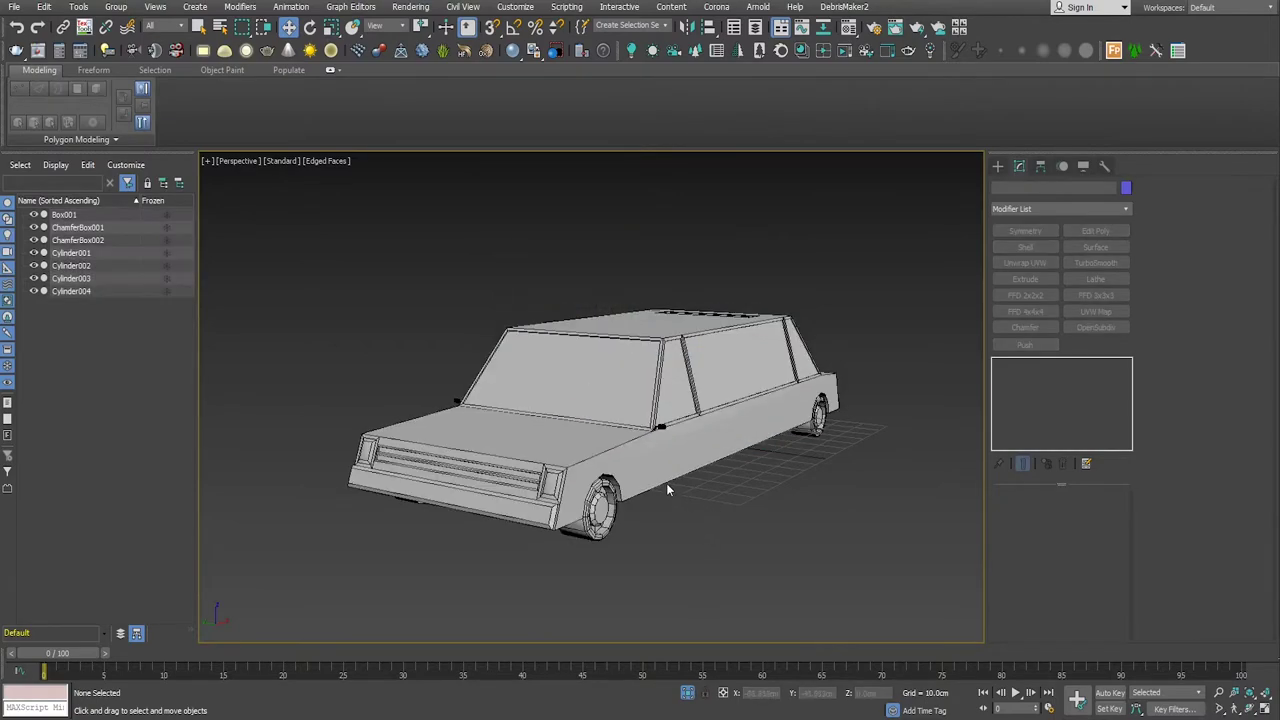
{"action": "scroll", "coordinate": [662, 478], "scroll_direction": "up", "scroll_amount": 3}
{"action": "scroll", "coordinate": [662, 478], "scroll_direction": "down", "scroll_amount": 5}
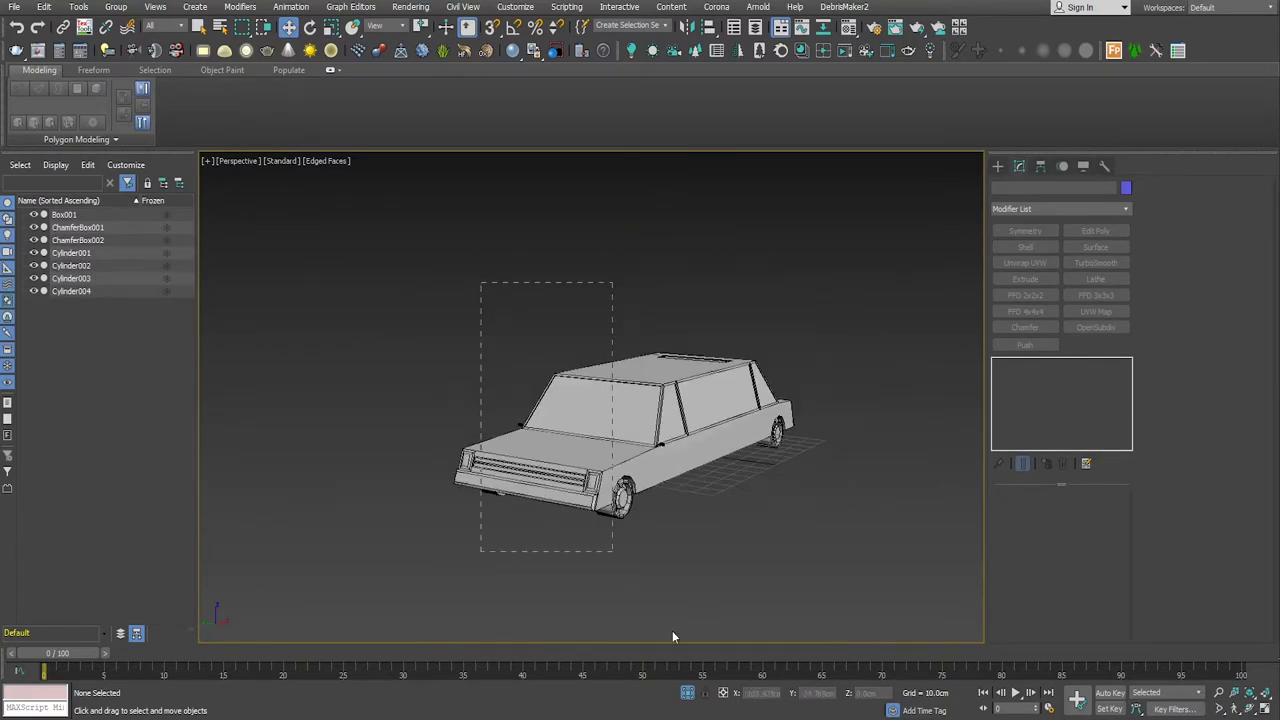
{"action": "left_click_drag", "start_coordinate": [821, 640], "coordinate": [821, 640]}
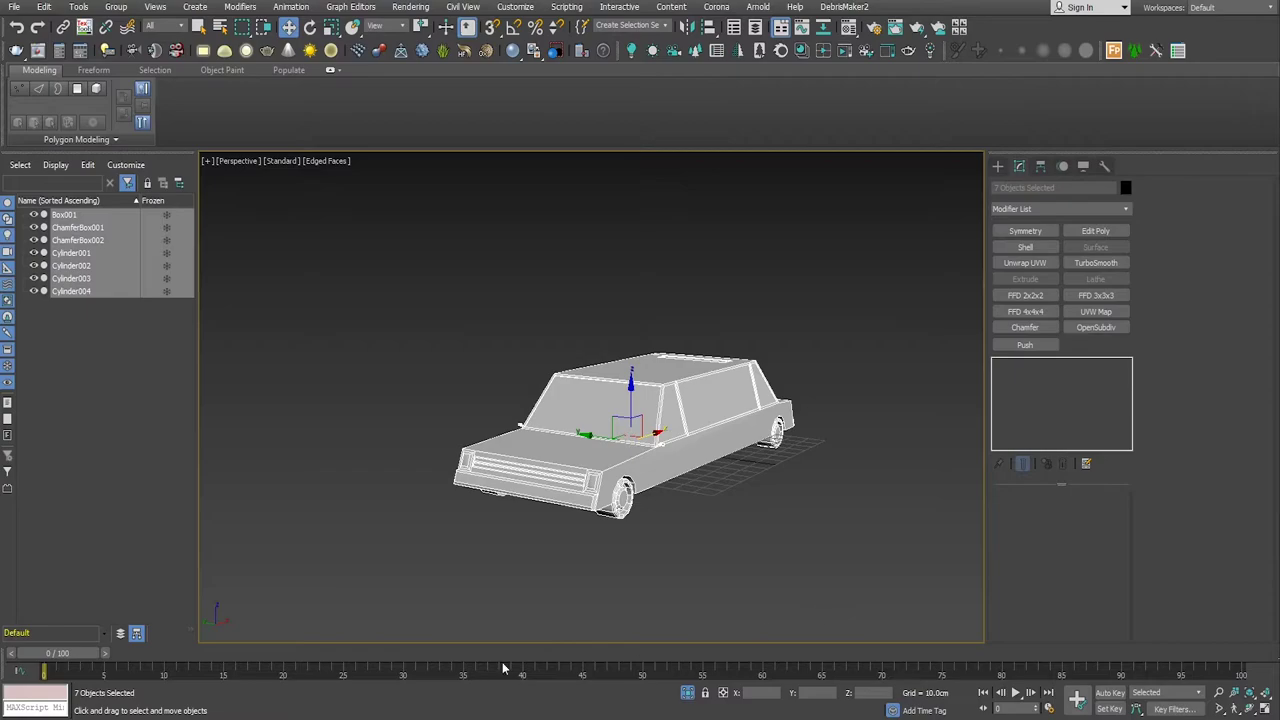
{"action": "scroll", "coordinate": [607, 512], "scroll_direction": "up", "scroll_amount": 3}
{"action": "scroll", "coordinate": [673, 432], "scroll_direction": "down", "scroll_amount": 2}
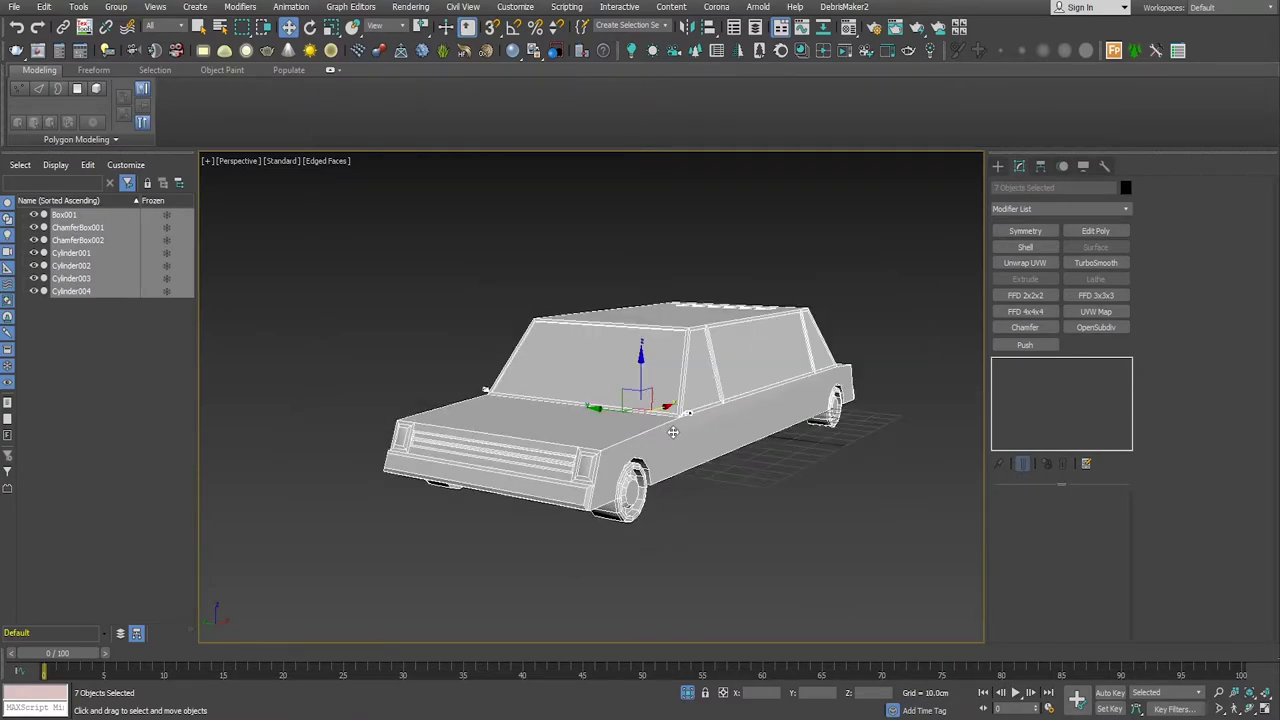
{"action": "left_click", "coordinate": [686, 411]}
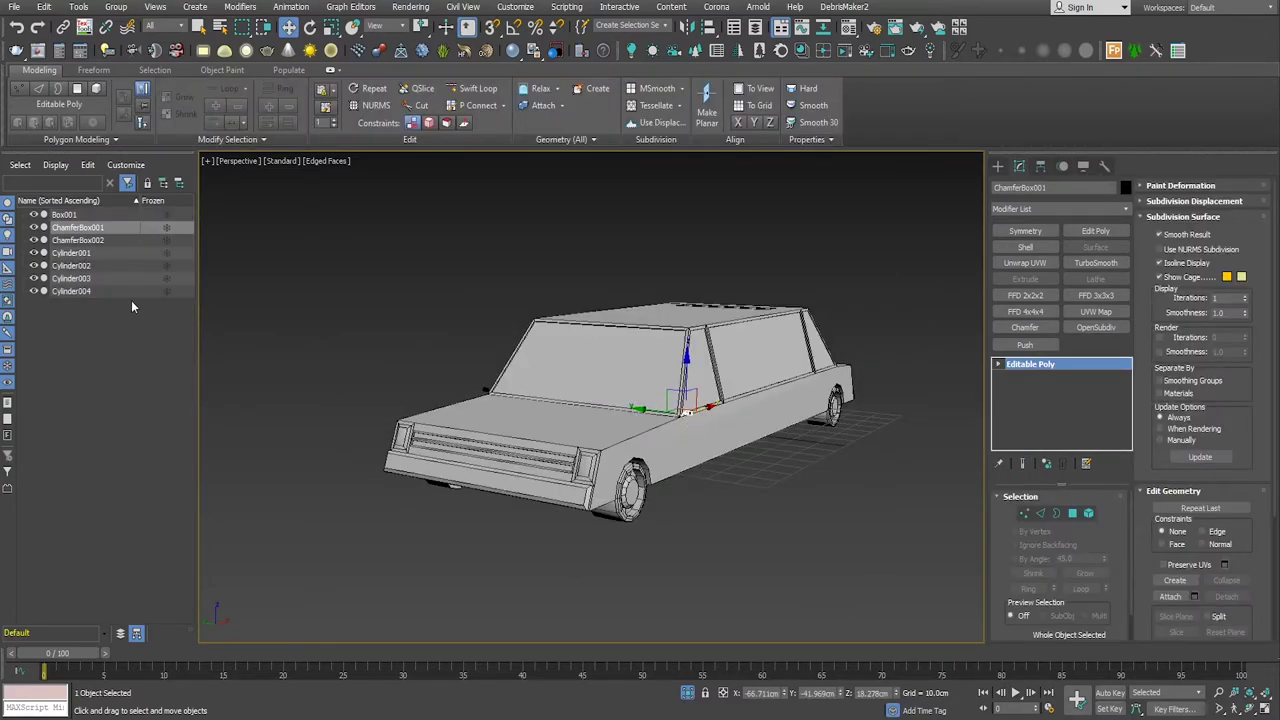
Step: Batch-rename ChamferBox001 and ChamferBox002 to the base name 'sidemirror'
{"action": "left_click", "coordinate": [110, 241], "text": "ctrl"}
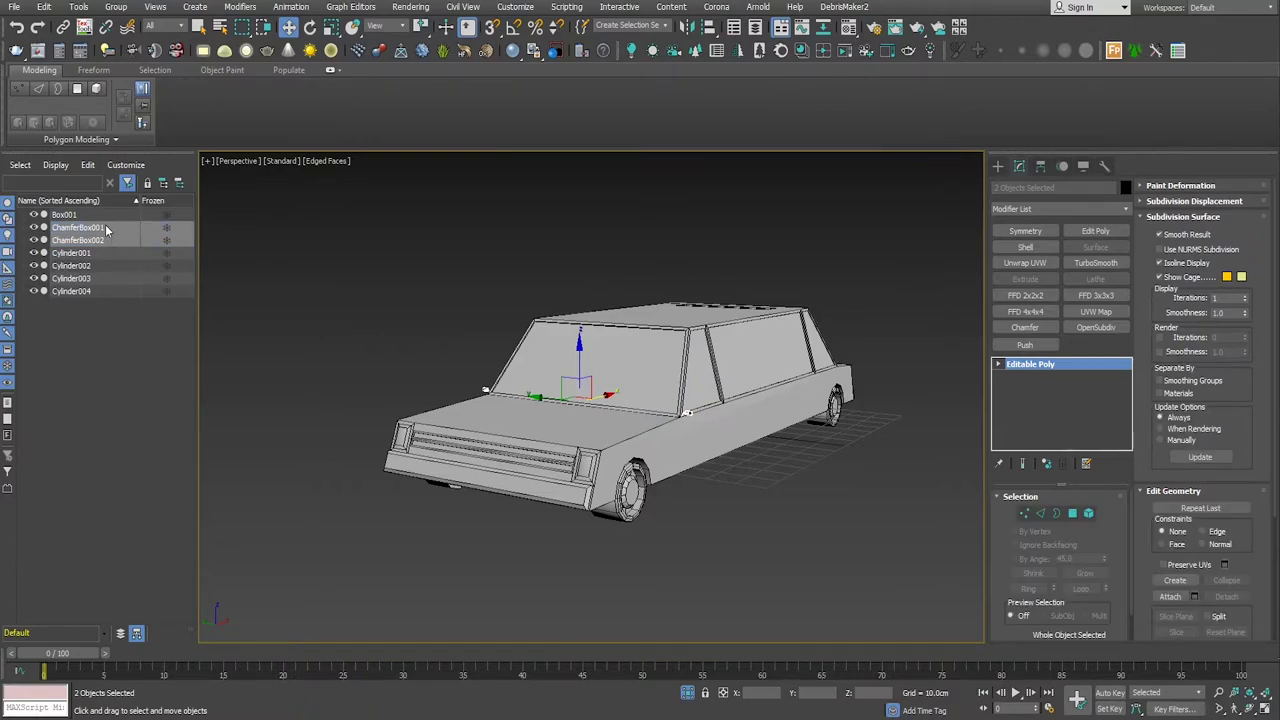
{"action": "right_click", "coordinate": [136, 232]}
{"action": "left_click", "coordinate": [140, 282]}
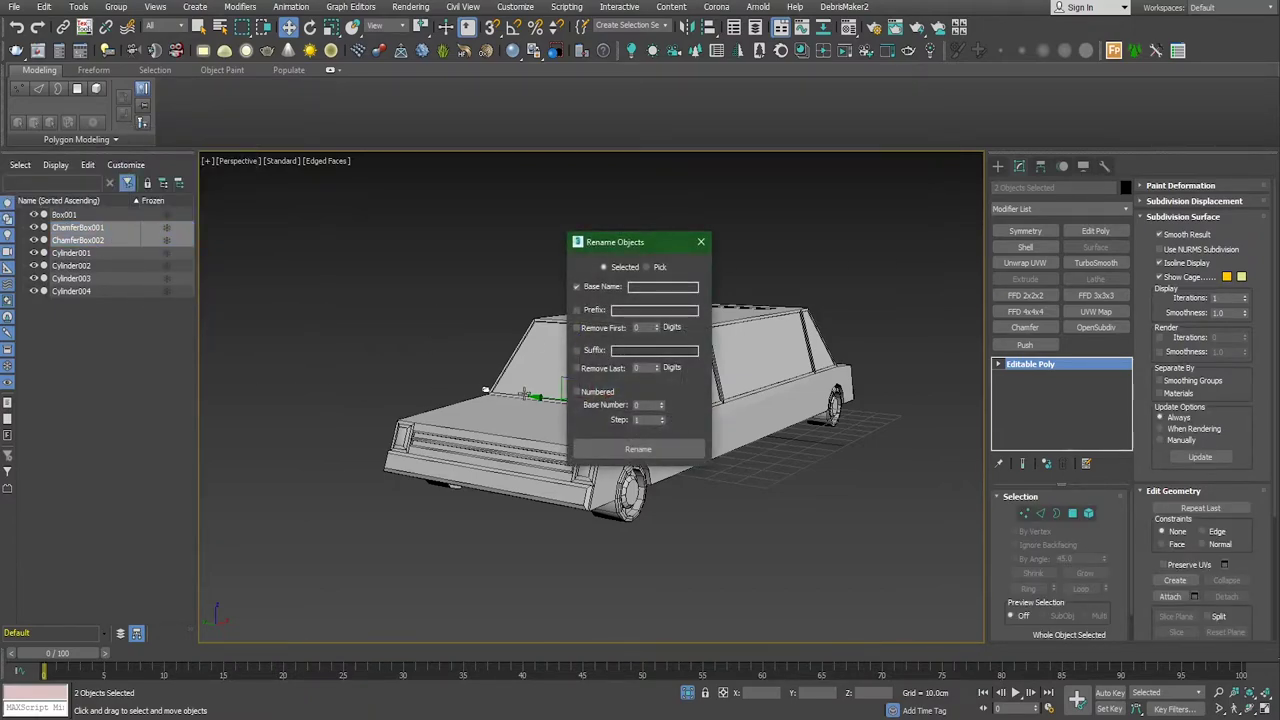
{"action": "left_click", "coordinate": [660, 286]}
{"action": "type", "text": "sidemirror"}
{"action": "left_click", "coordinate": [685, 450]}
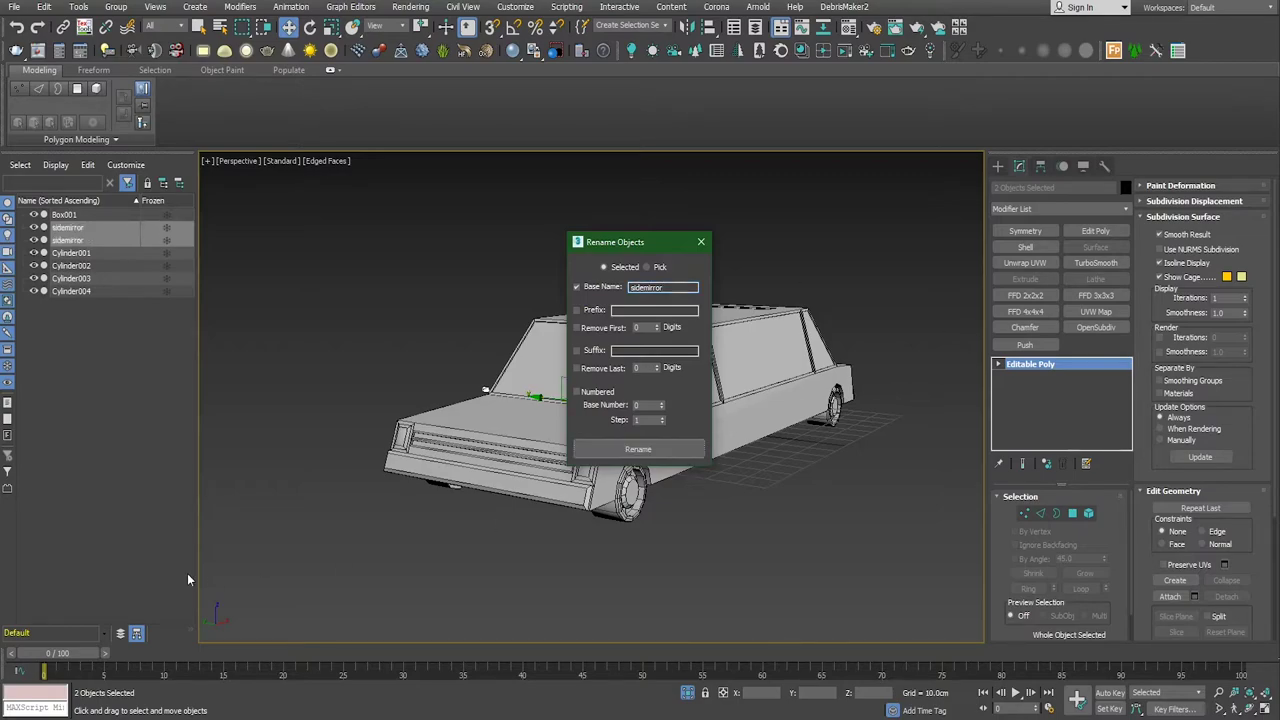
{"action": "left_click", "coordinate": [701, 241]}
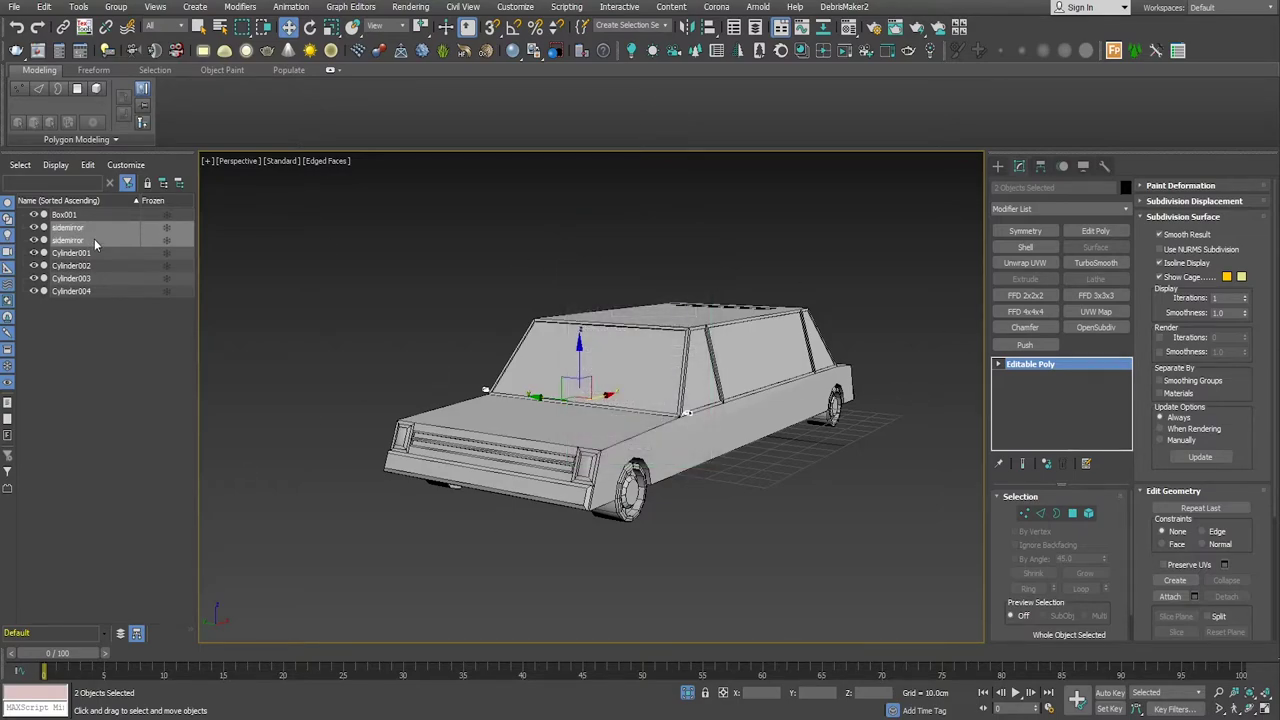
Step: Rename Box001 to 'car body'
{"action": "left_click", "coordinate": [491, 418]}
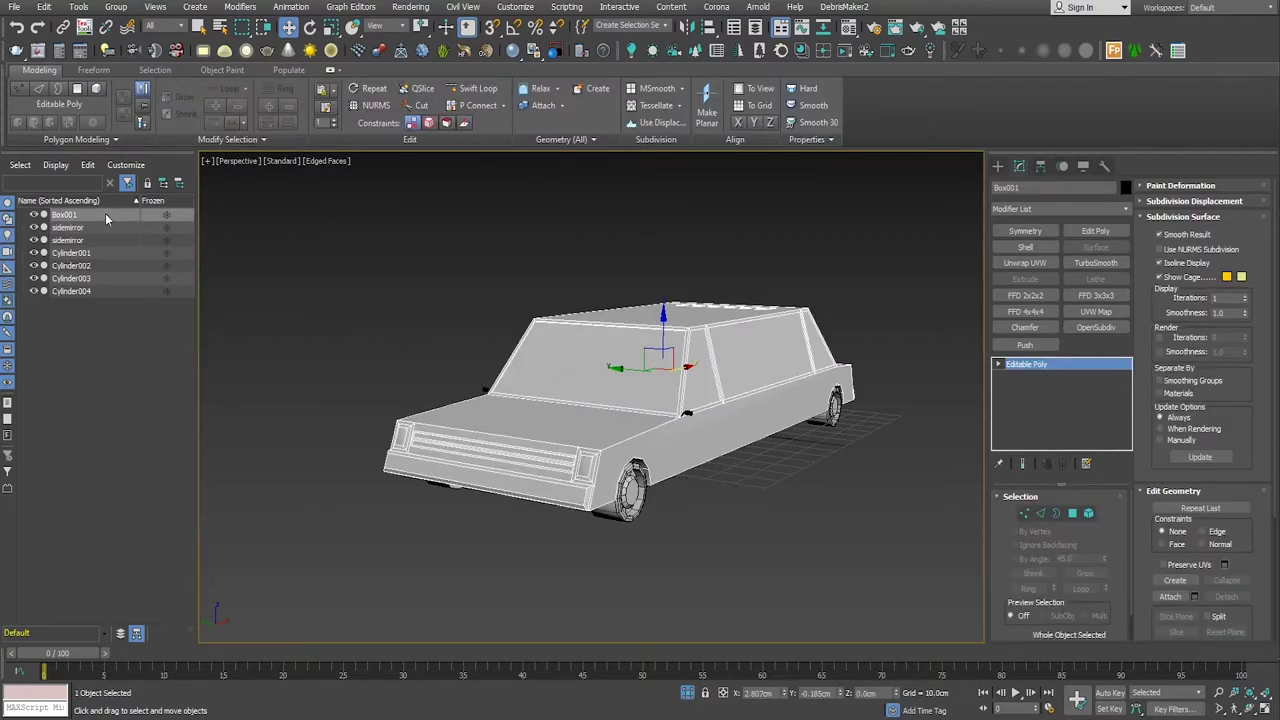
{"action": "left_click", "coordinate": [1050, 187]}
{"action": "type", "text": "car body"}
{"action": "key", "text": "Return"}
Step: Select the four cylinders and batch-rename them to 'wheel'
{"action": "left_click", "coordinate": [78, 256]}
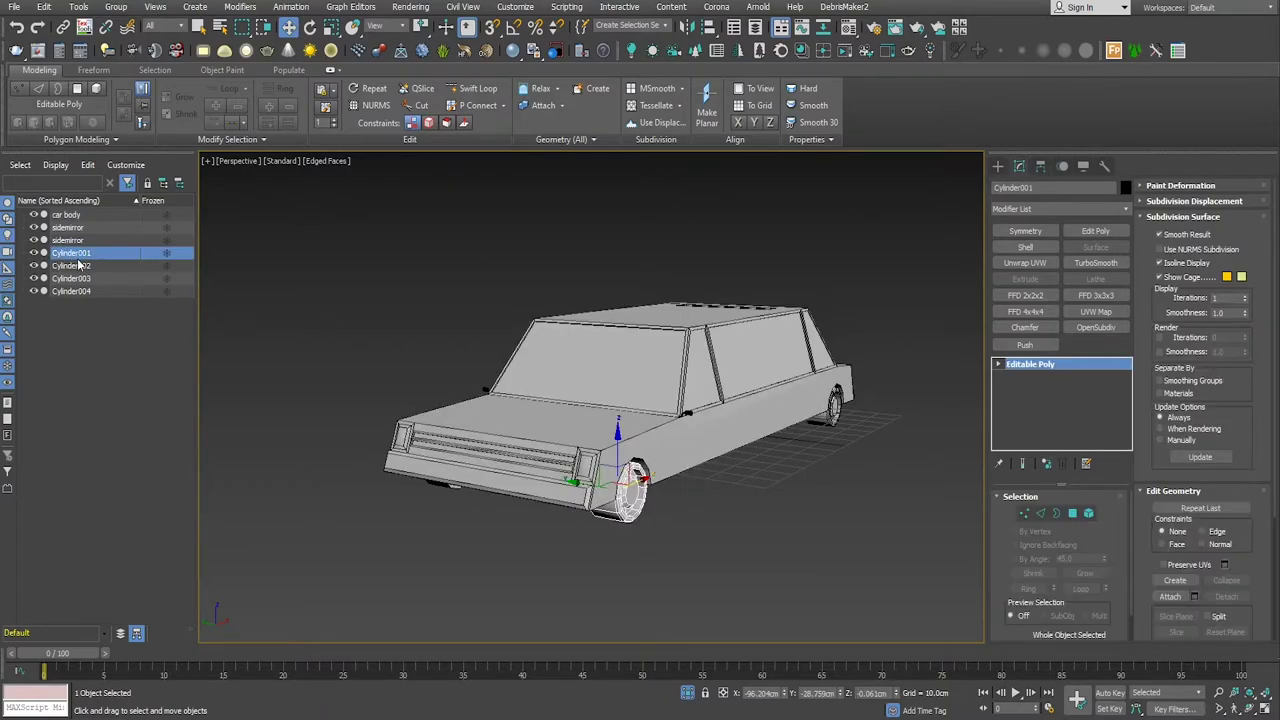
{"action": "left_click", "coordinate": [84, 266], "text": "ctrl"}
{"action": "left_click", "coordinate": [83, 279], "text": "ctrl"}
{"action": "left_click", "coordinate": [82, 291], "text": "ctrl"}
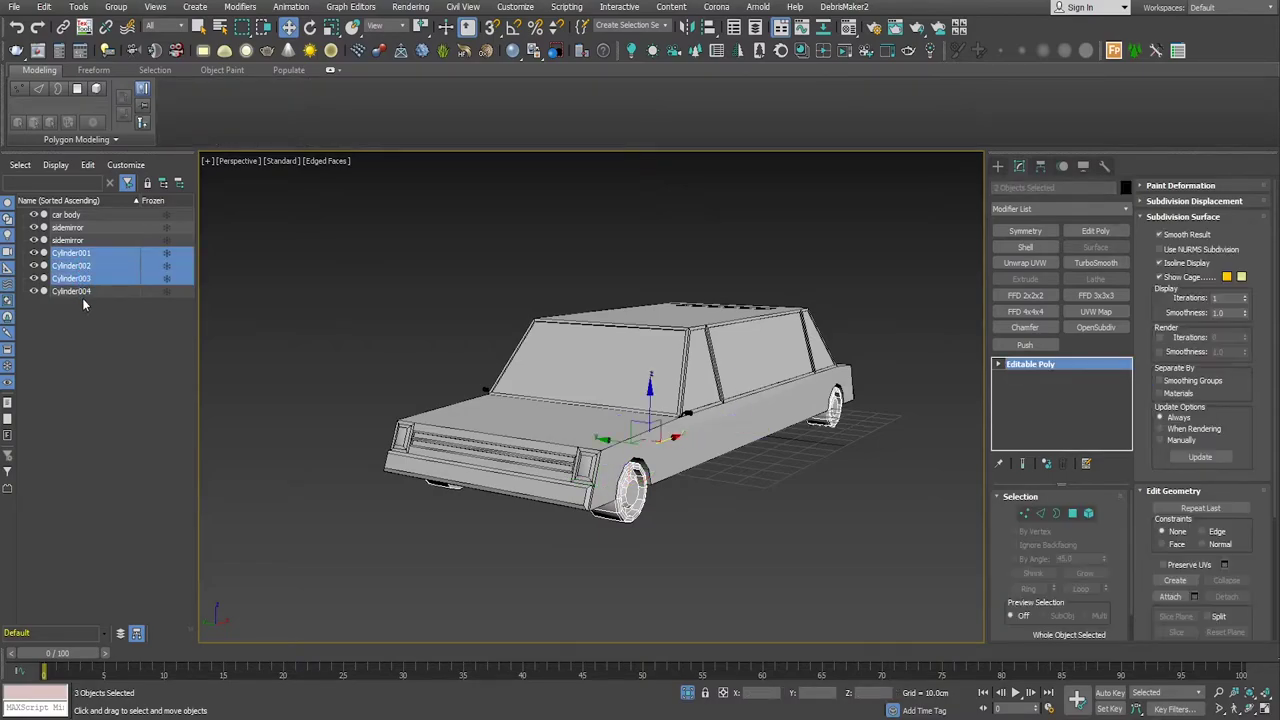
{"action": "left_click", "coordinate": [82, 298]}
{"action": "left_click", "coordinate": [82, 291]}
{"action": "left_click", "coordinate": [80, 256], "text": "shift"}
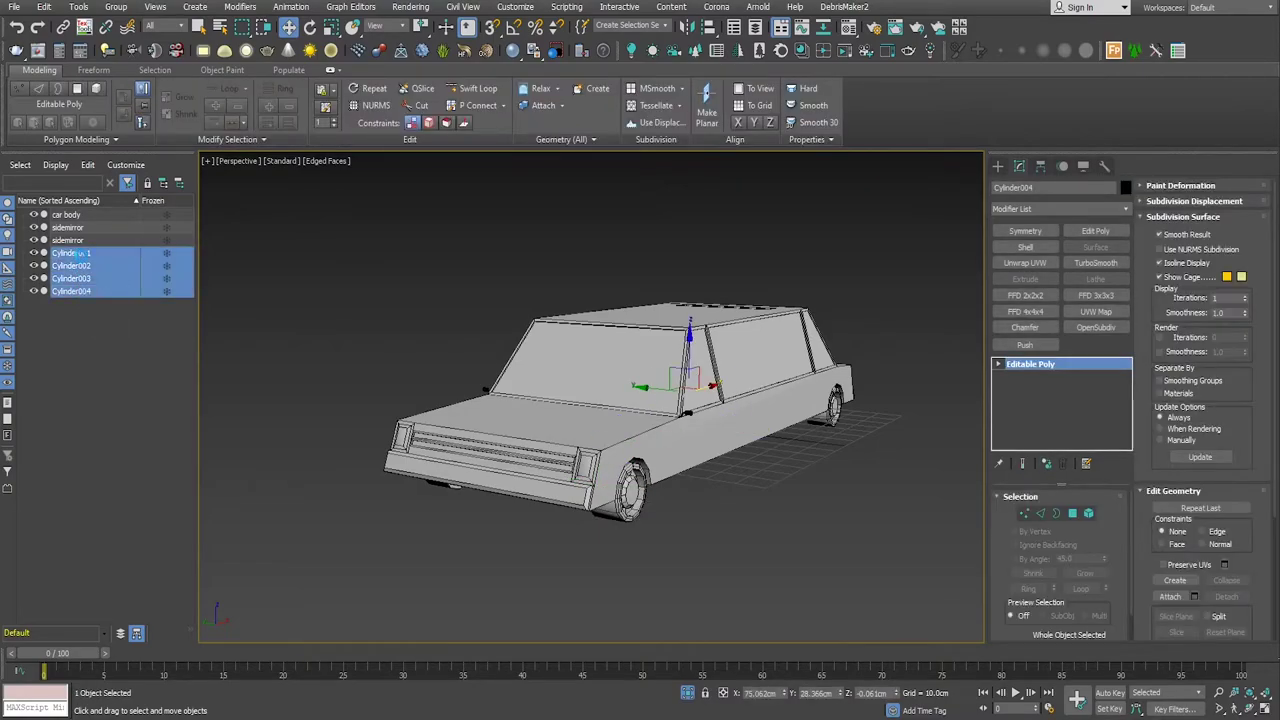
{"action": "right_click", "coordinate": [85, 258]}
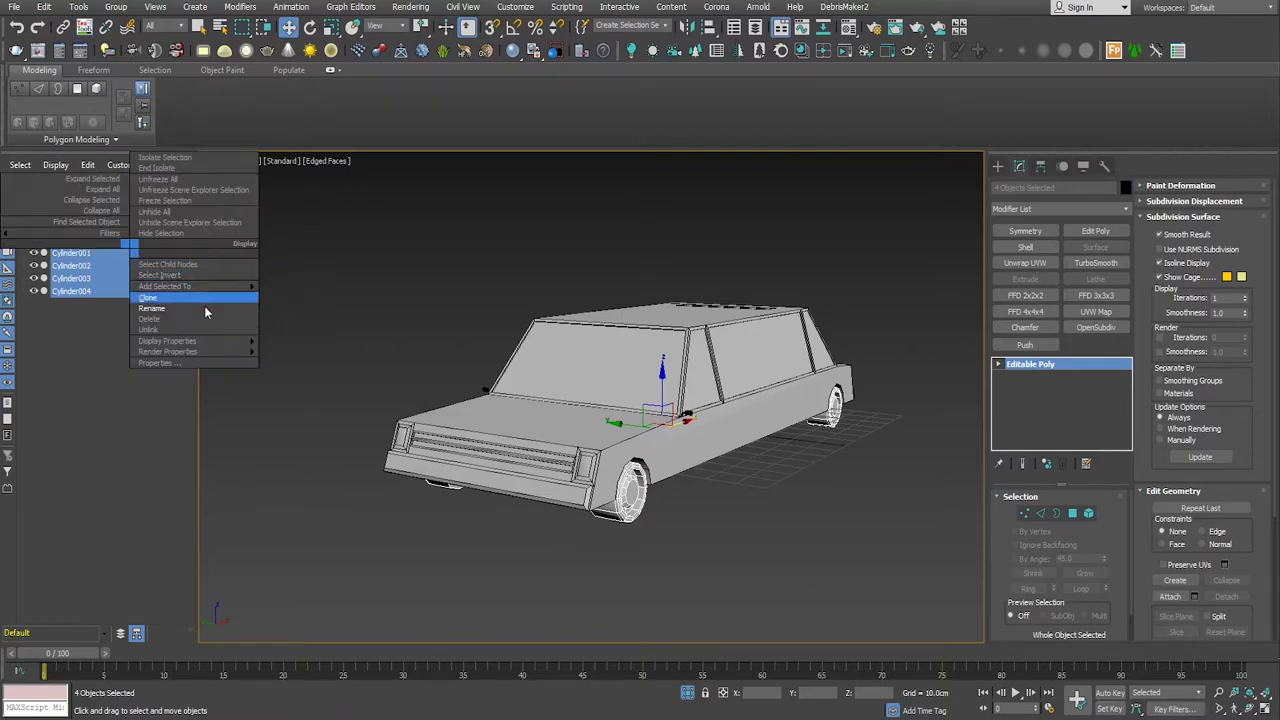
{"action": "left_click", "coordinate": [180, 300]}
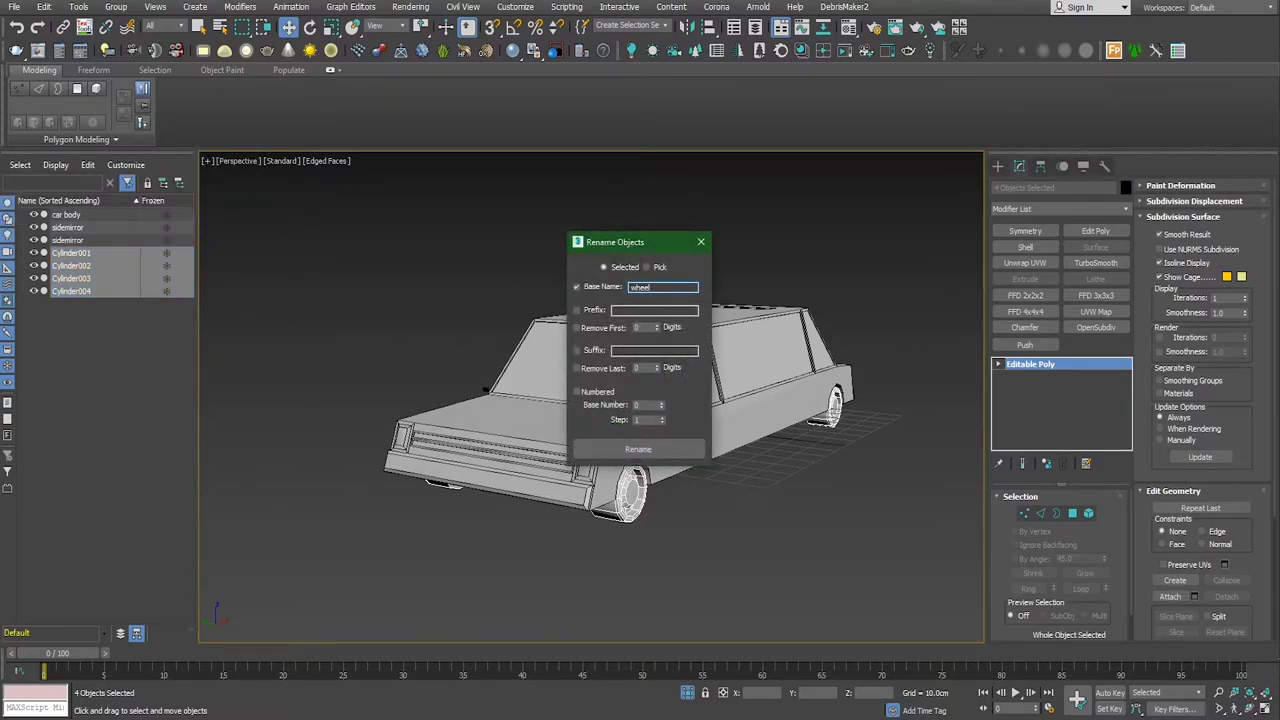
{"action": "left_click", "coordinate": [660, 449]}
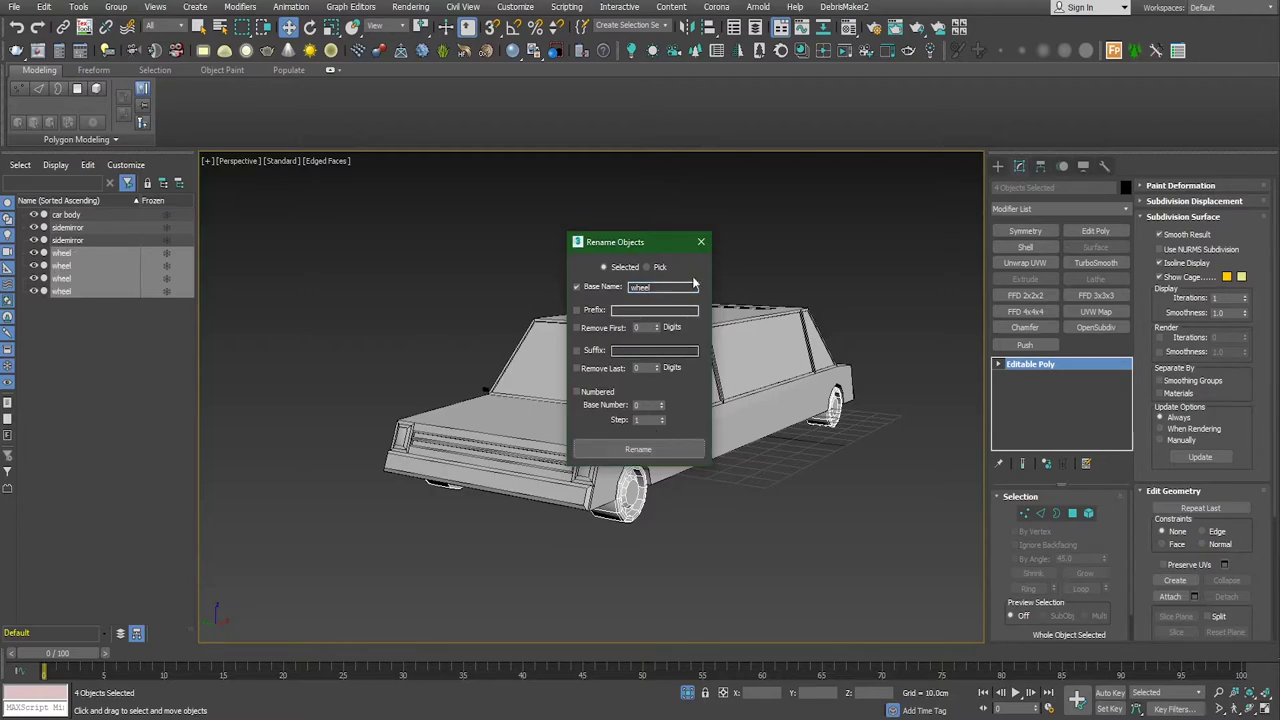
{"action": "left_click", "coordinate": [701, 242]}
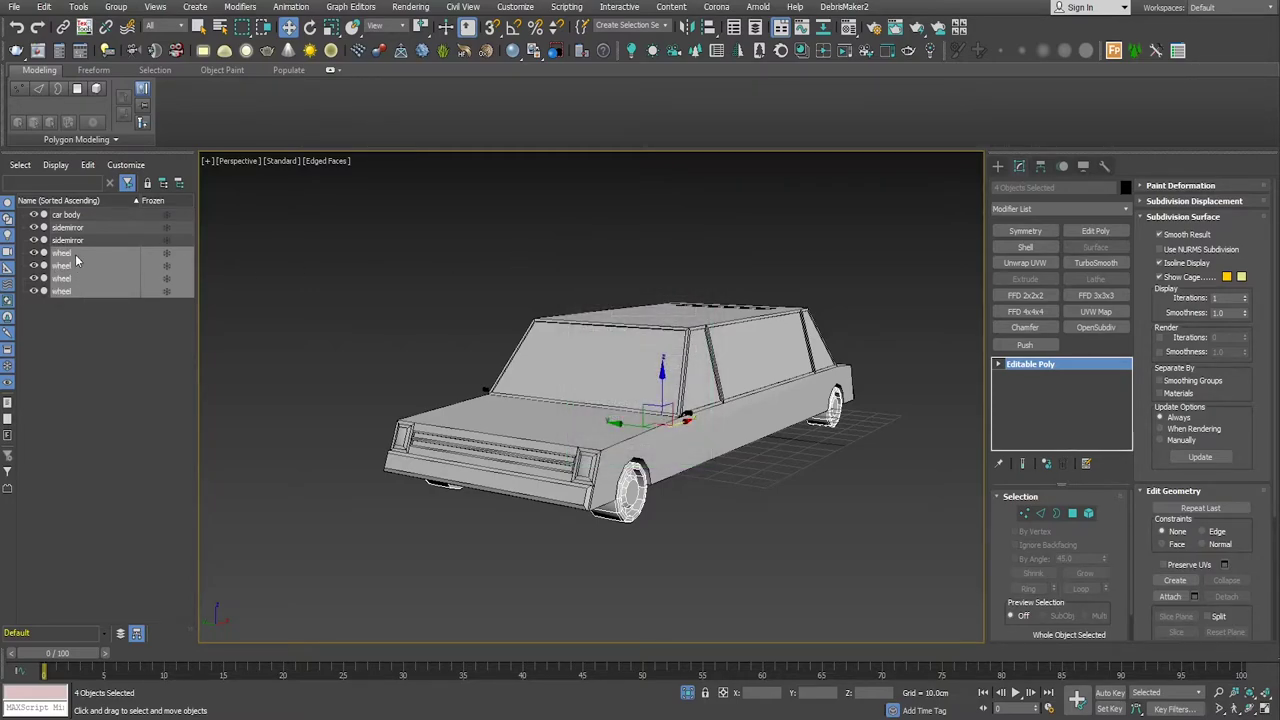
Step: Parent the four wheels and both sidemirrors under 'car body' in the Scene Explorer
{"action": "left_click_drag", "start_coordinate": [73, 250], "coordinate": [66, 215]}
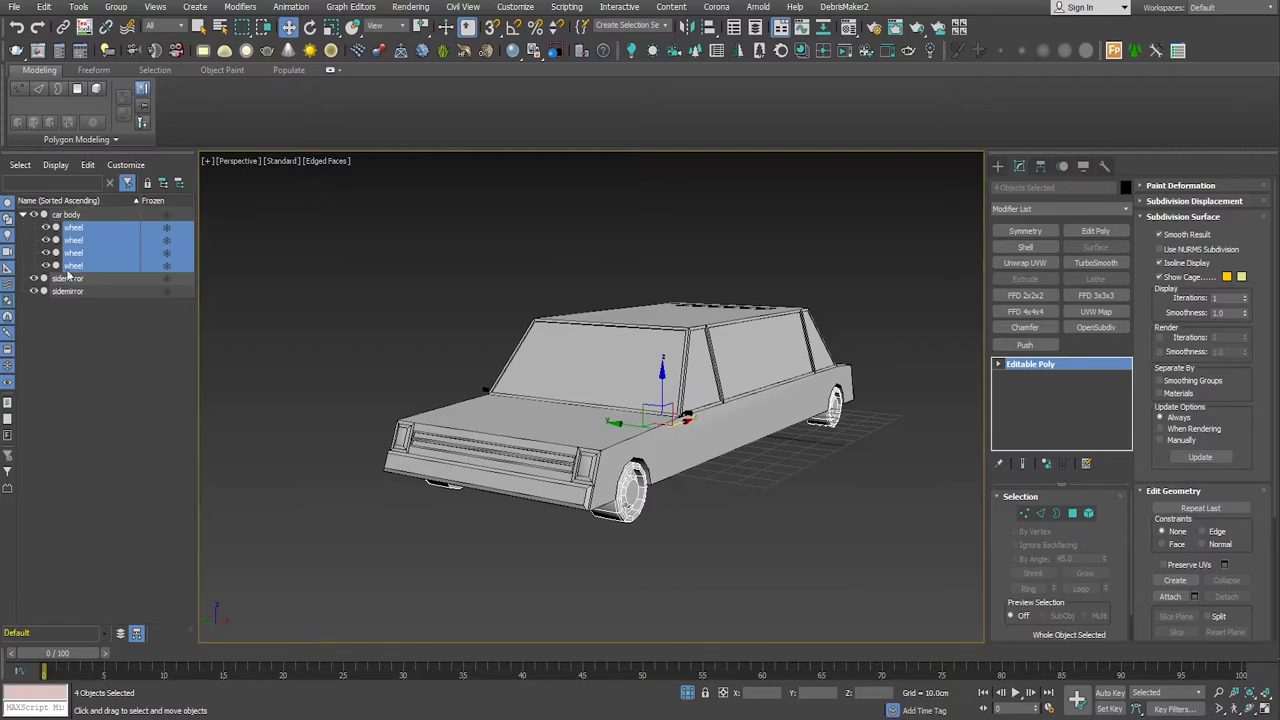
{"action": "left_click", "coordinate": [68, 291]}
{"action": "left_click", "coordinate": [70, 278], "text": "ctrl"}
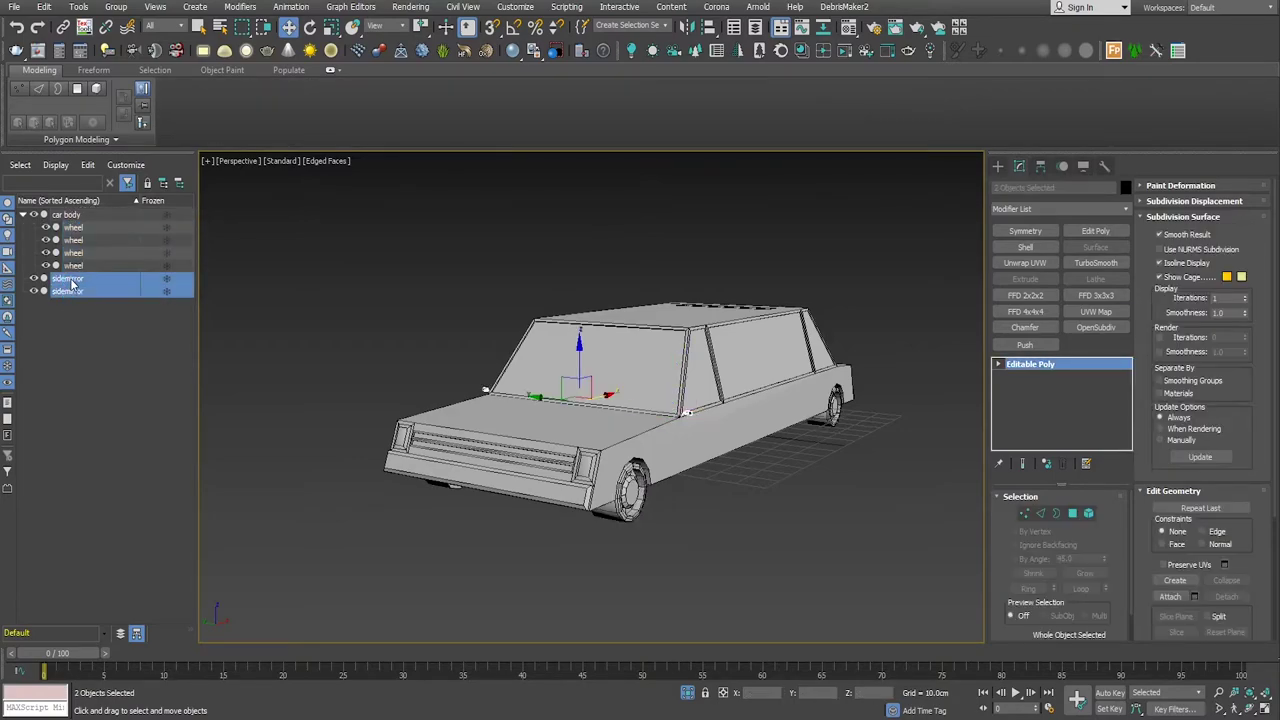
{"action": "left_click_drag", "start_coordinate": [72, 280], "coordinate": [64, 220]}
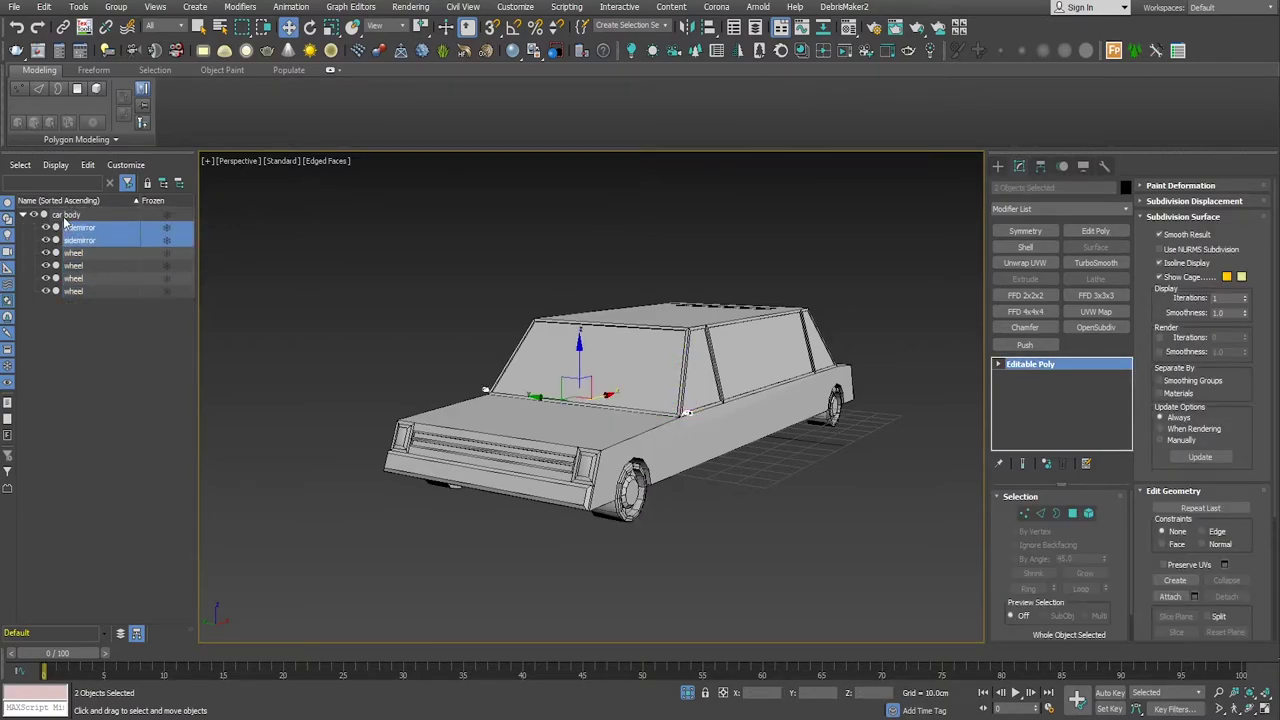
{"action": "left_click", "coordinate": [93, 367]}
{"action": "middle_click_drag", "start_coordinate": [688, 477], "coordinate": [741, 535], "text": "alt"}
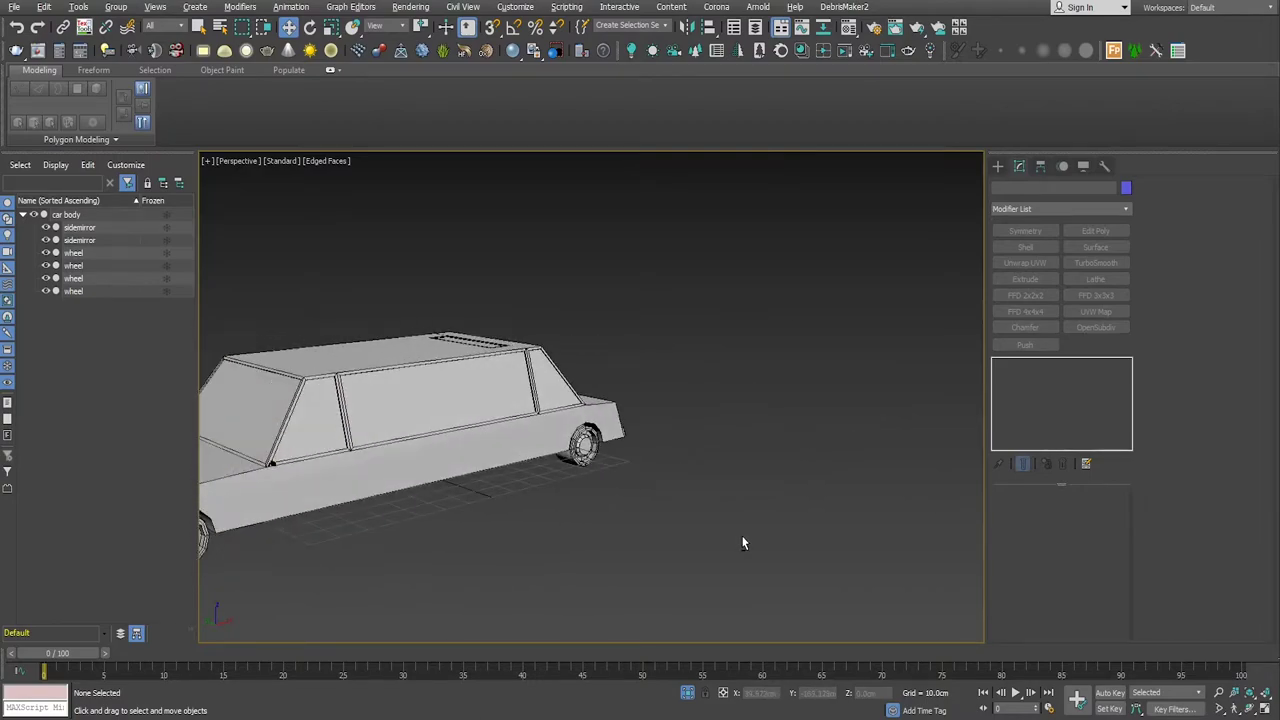
Step: Select one side mirror and scale it down slightly
{"action": "left_click", "coordinate": [445, 420]}
{"action": "mouse_move", "coordinate": [445, 420]}
{"action": "middle_mouse_down", "text": "alt"}
{"action": "mouse_move", "coordinate": [711, 487]}
{"action": "mouse_move", "coordinate": [520, 490]}
{"action": "mouse_move", "coordinate": [749, 488]}
{"action": "middle_mouse_up", "text": "alt"}
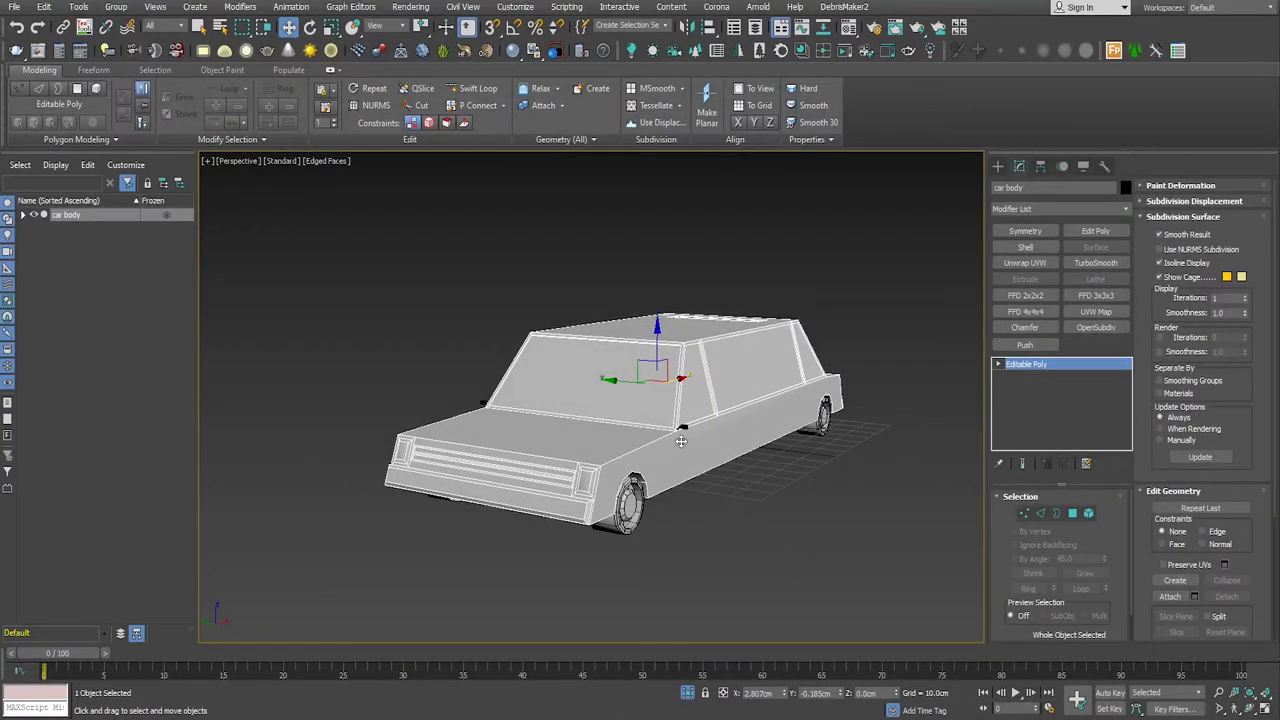
{"action": "scroll", "coordinate": [680, 441], "scroll_direction": "up", "scroll_amount": 3}
{"action": "middle_click_drag", "start_coordinate": [680, 441], "coordinate": [745, 467], "text": "alt"}
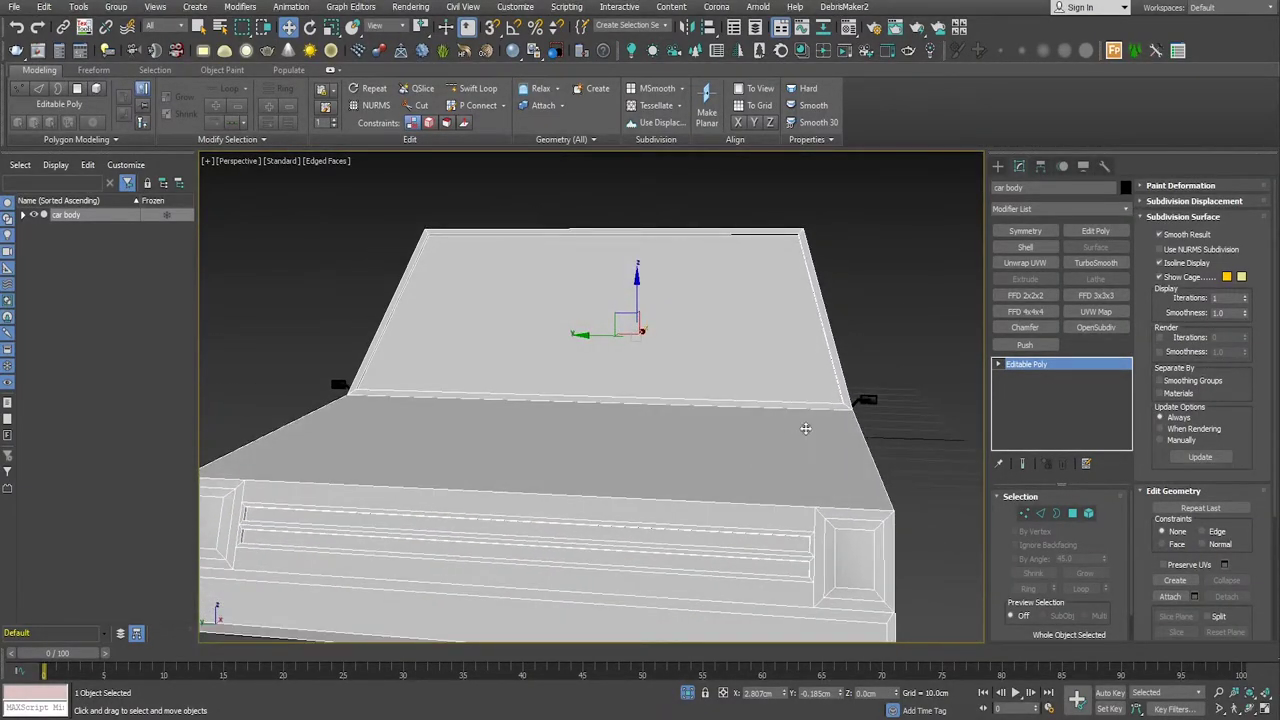
{"action": "left_click", "coordinate": [866, 400]}
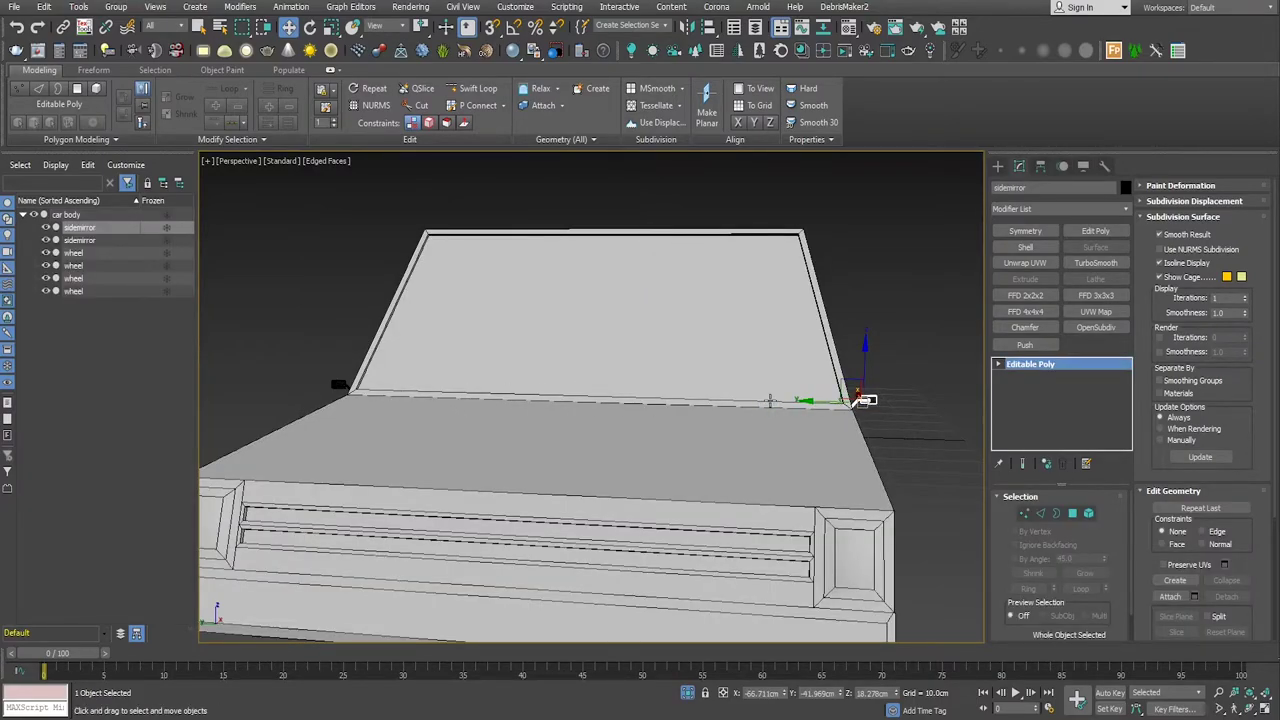
{"action": "key", "text": "r"}
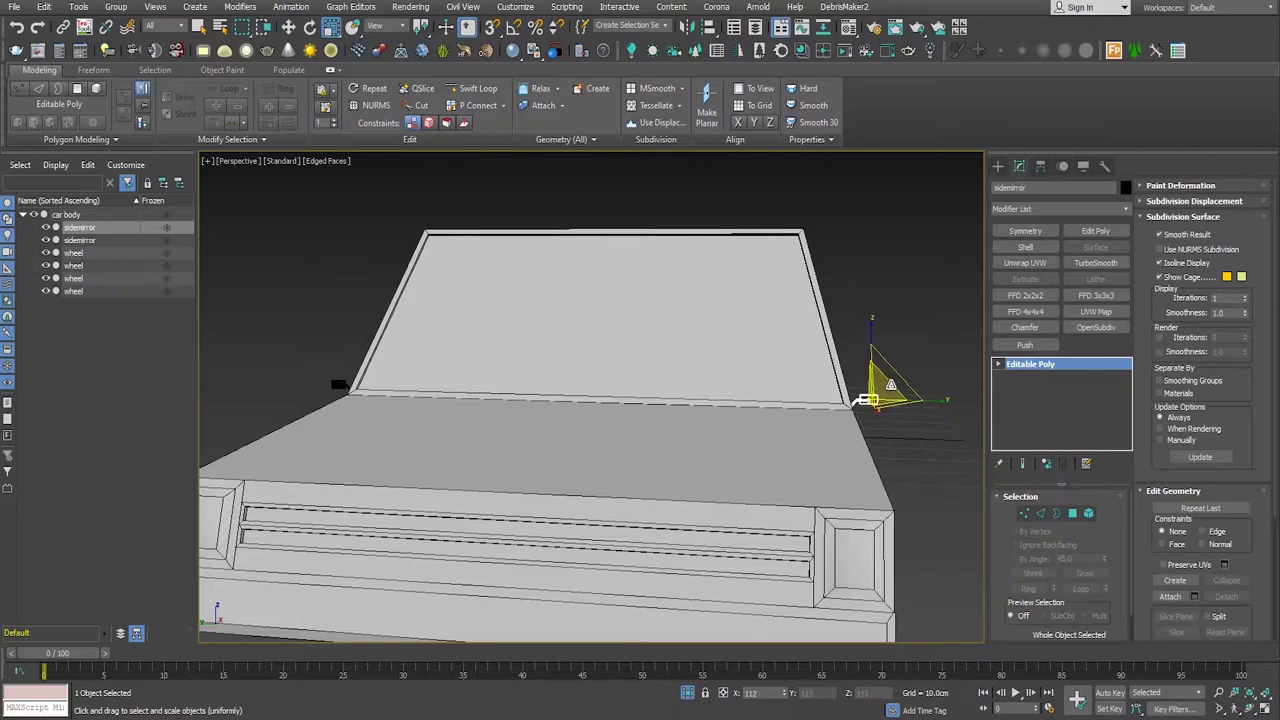
{"action": "left_click_drag", "start_coordinate": [893, 375], "coordinate": [412, 427]}
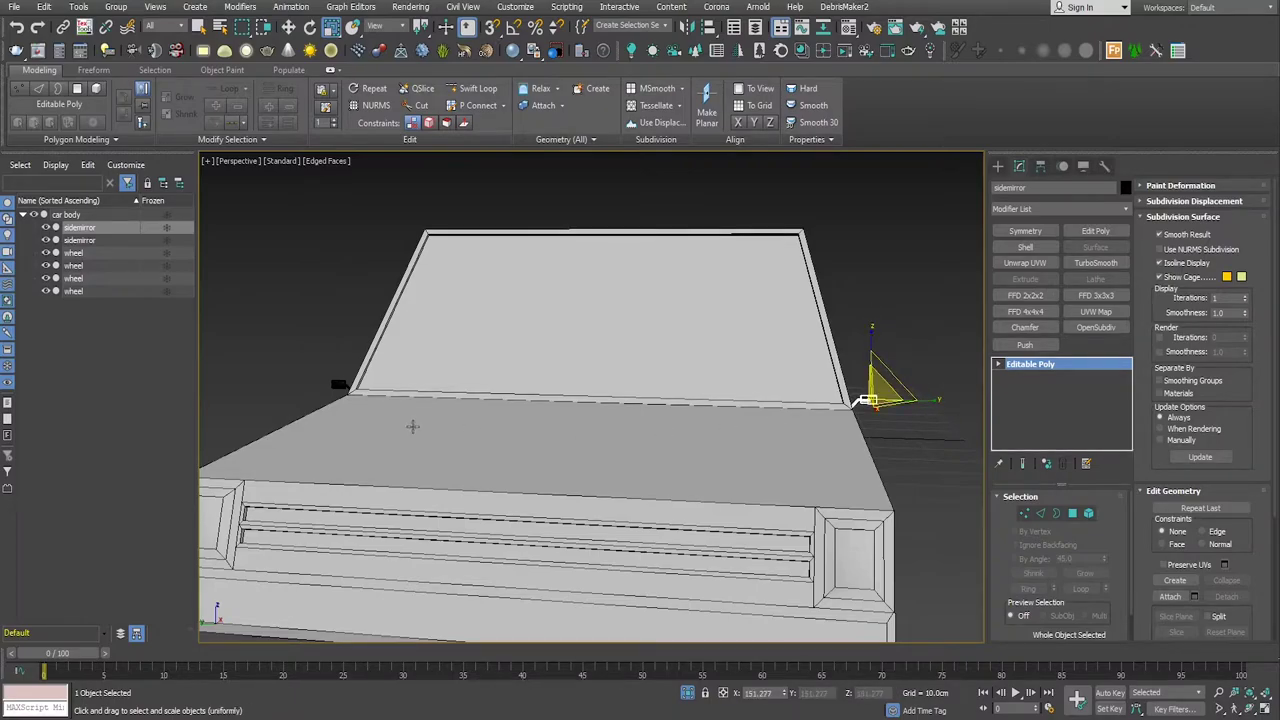
Step: Add the other side mirror and rescale both mirrors together
{"action": "left_click", "coordinate": [339, 385], "text": "ctrl"}
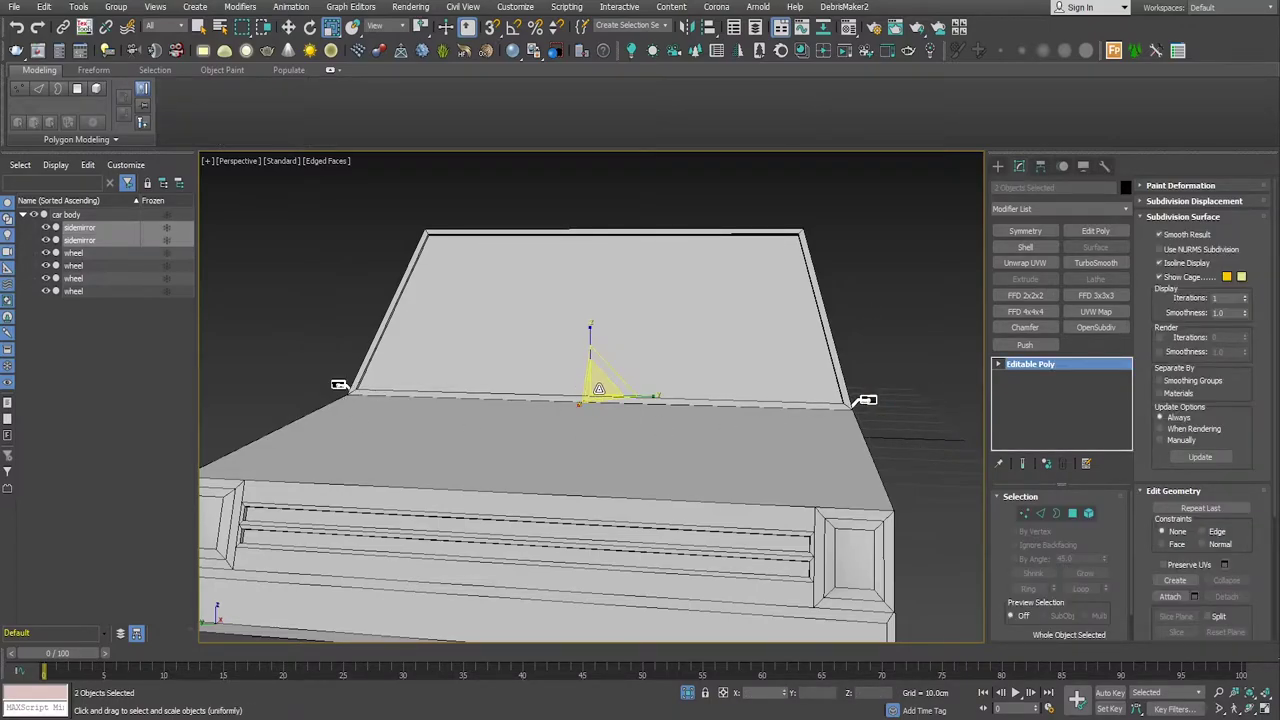
{"action": "left_click_drag", "start_coordinate": [598, 388], "coordinate": [593, 370]}
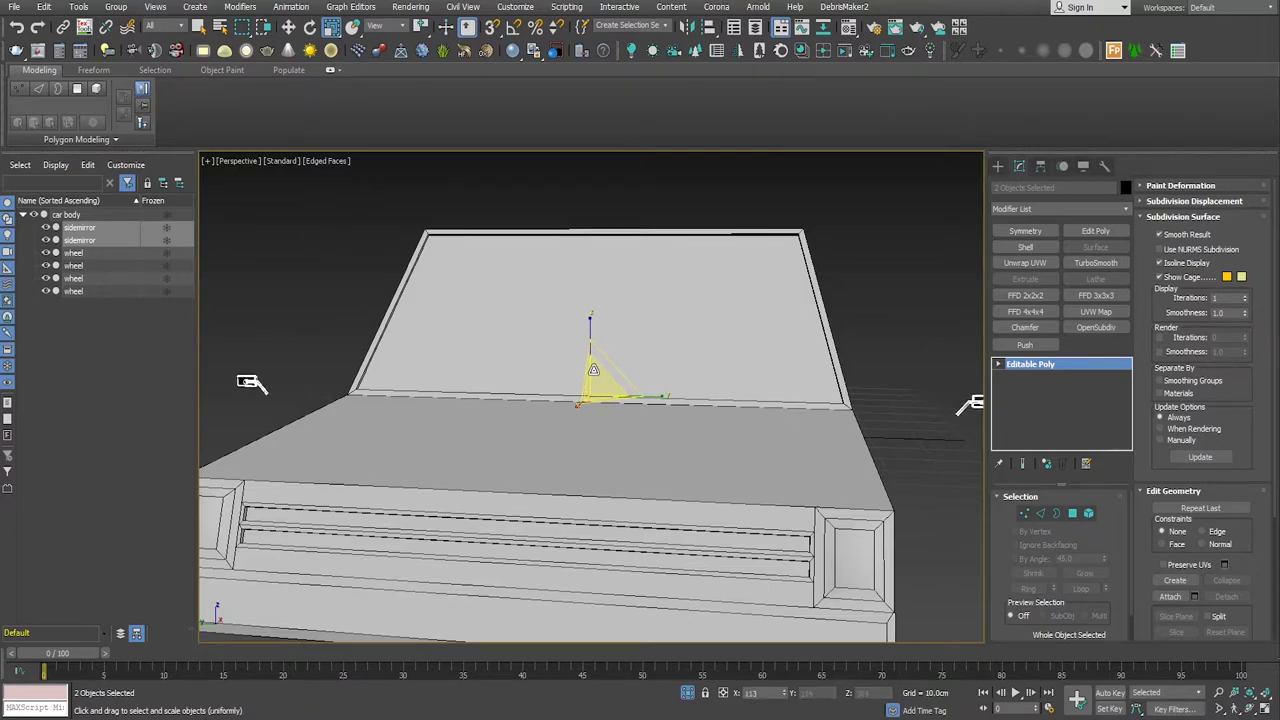
{"action": "scroll", "coordinate": [593, 370], "scroll_direction": "down", "scroll_amount": 5}
{"action": "scroll", "coordinate": [600, 378], "scroll_direction": "down", "scroll_amount": 2}
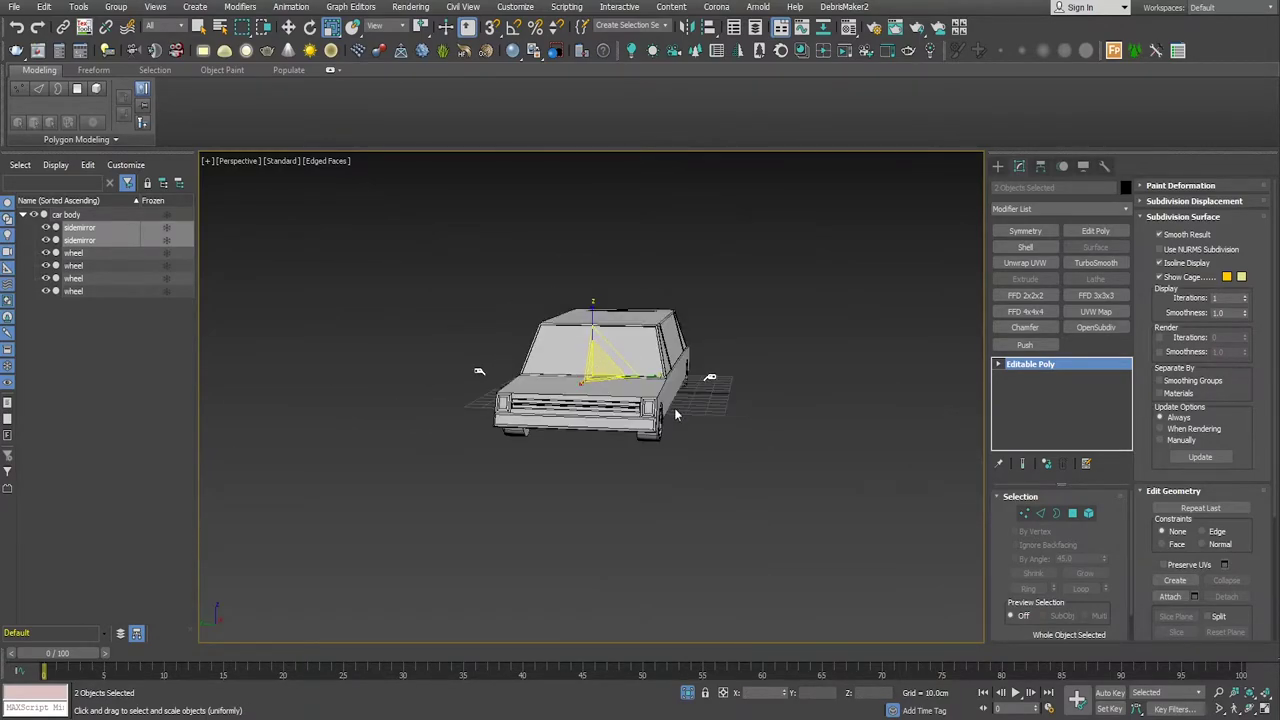
{"action": "key", "text": "alt+w"}
{"action": "key", "text": "alt+w"}
{"action": "key", "text": "z"}
{"action": "scroll", "coordinate": [590, 400], "scroll_direction": "down", "scroll_amount": 5}
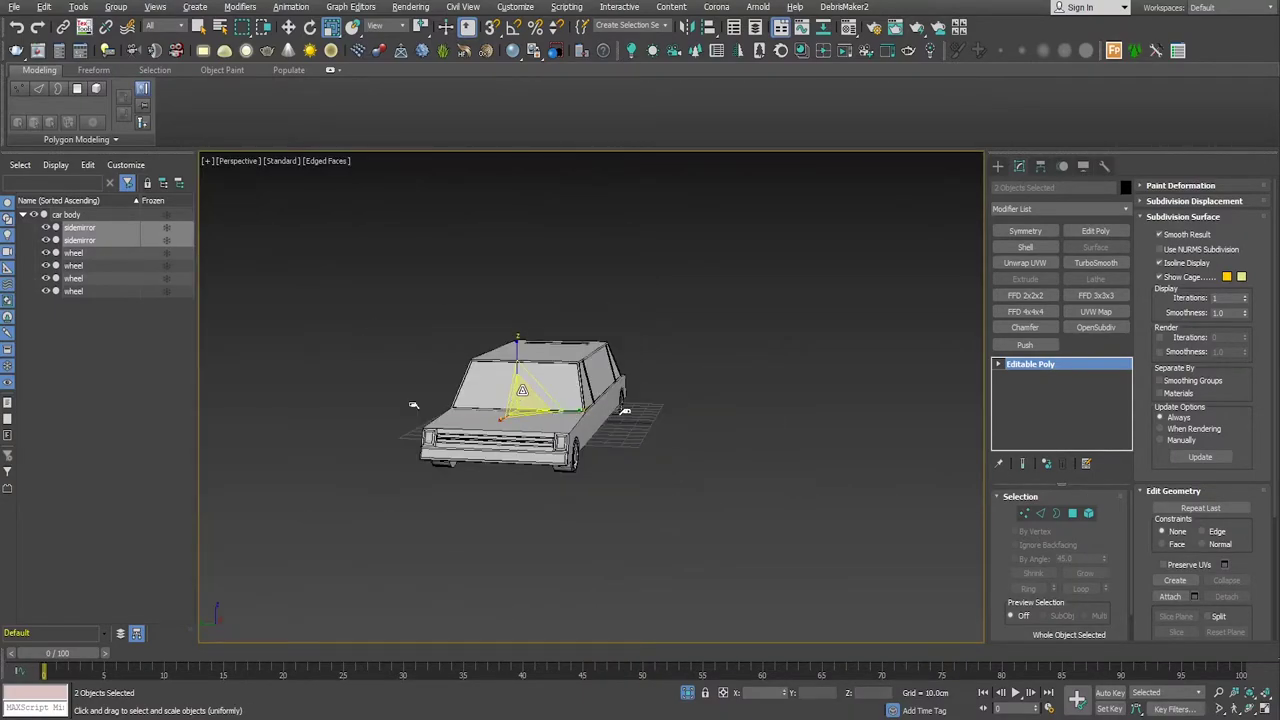
{"action": "left_click_drag", "start_coordinate": [522, 390], "coordinate": [524, 367]}
Step: In the maximized Left view, move the right side mirror against the car body
{"action": "left_click", "coordinate": [671, 411]}
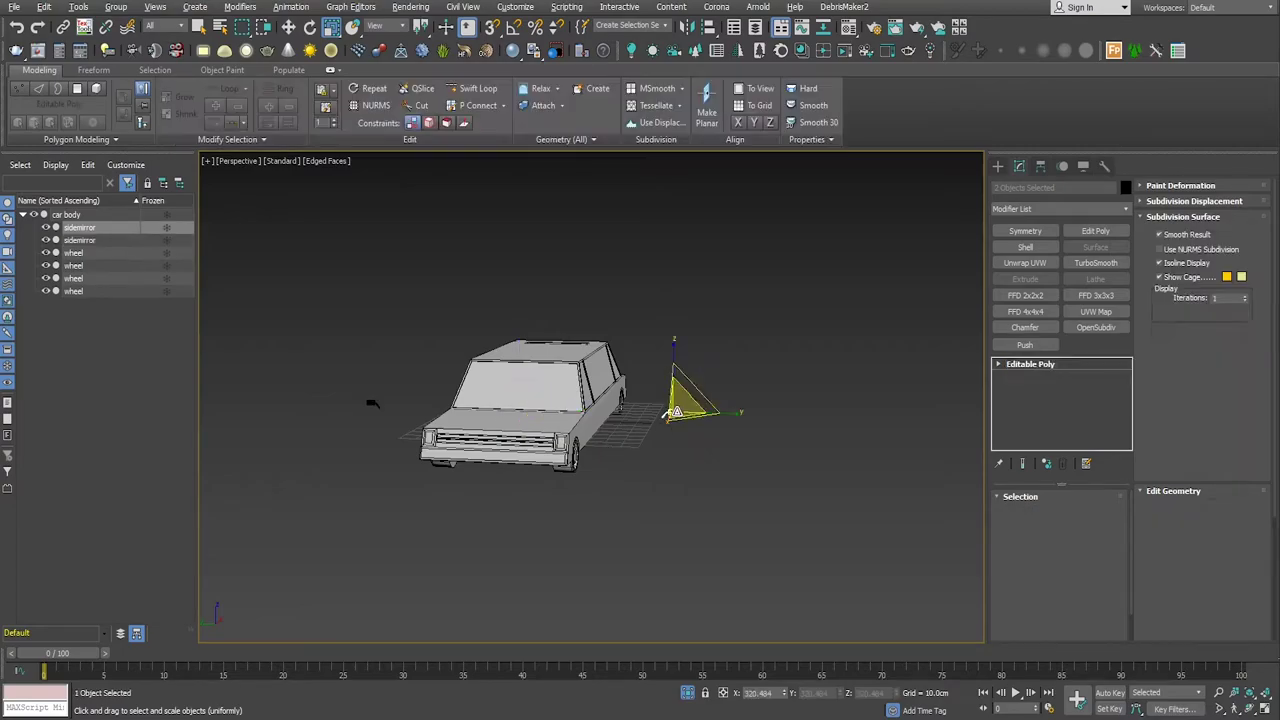
{"action": "key", "text": "w"}
{"action": "key", "text": "alt+w"}
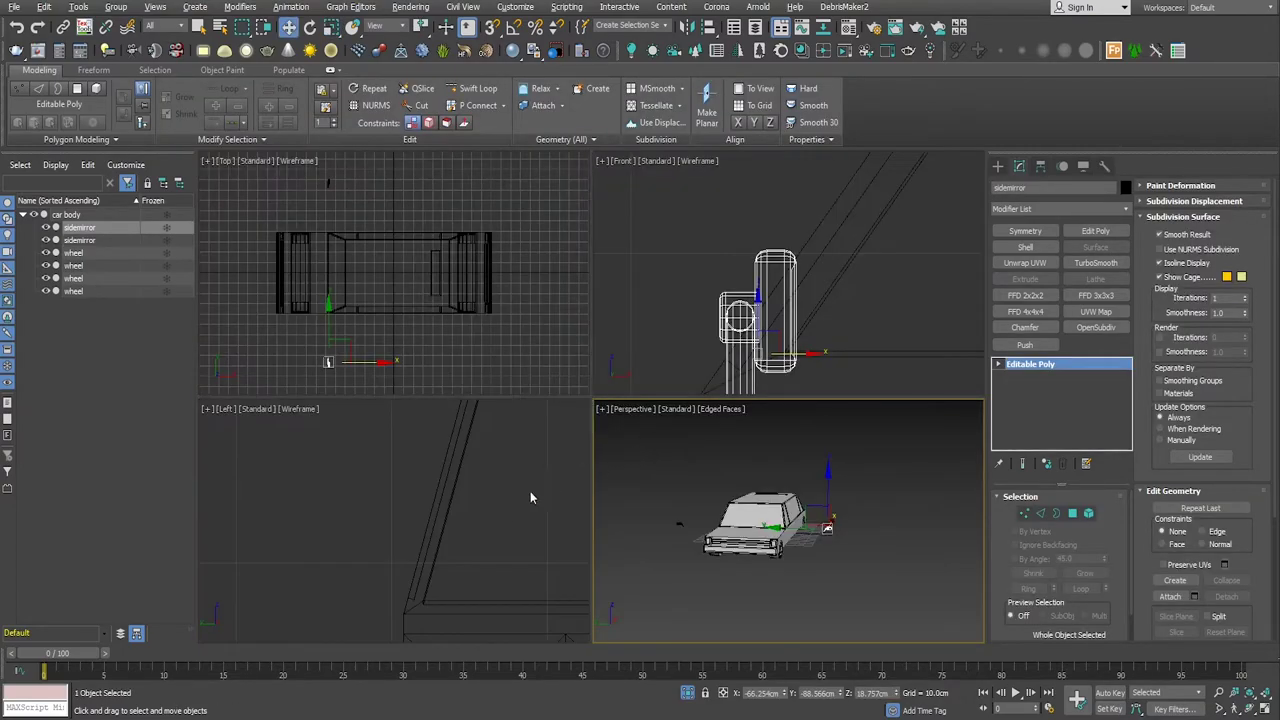
{"action": "key", "text": "alt+w"}
{"action": "scroll", "coordinate": [506, 521], "scroll_direction": "down", "scroll_amount": 5}
{"action": "scroll", "coordinate": [679, 506], "scroll_direction": "up", "scroll_amount": 5}
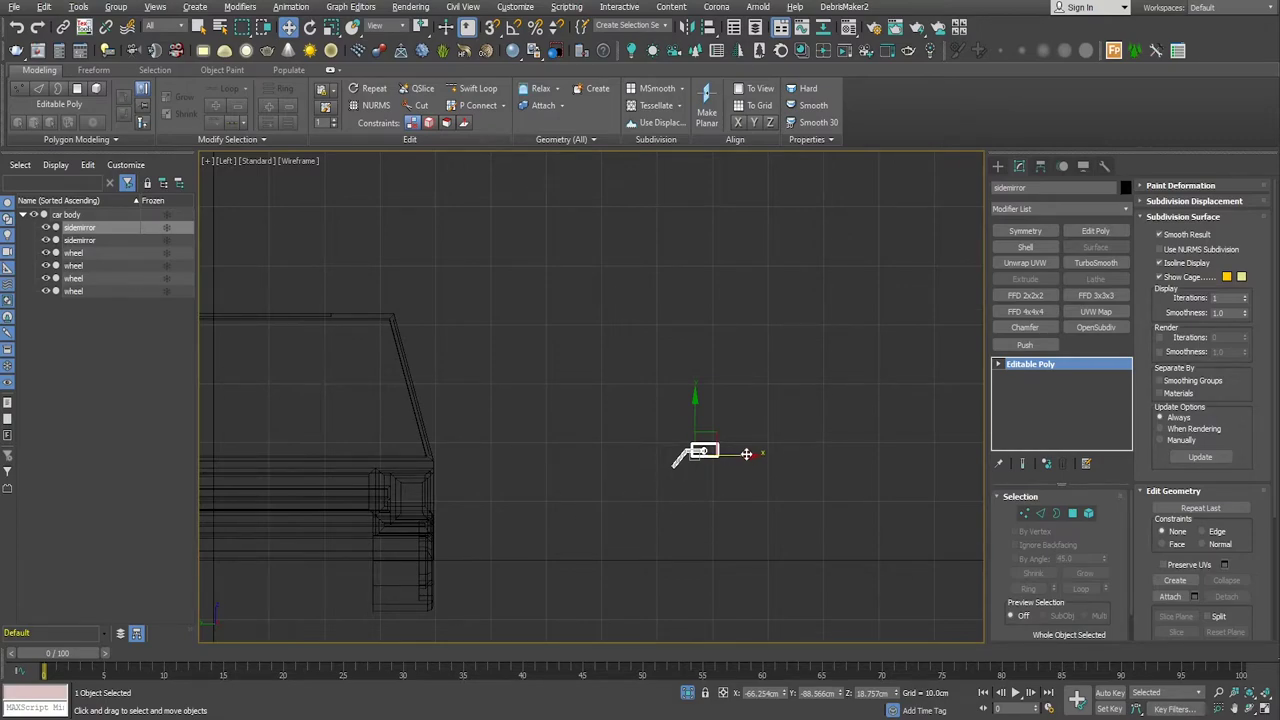
{"action": "left_click_drag", "start_coordinate": [746, 454], "coordinate": [500, 425]}
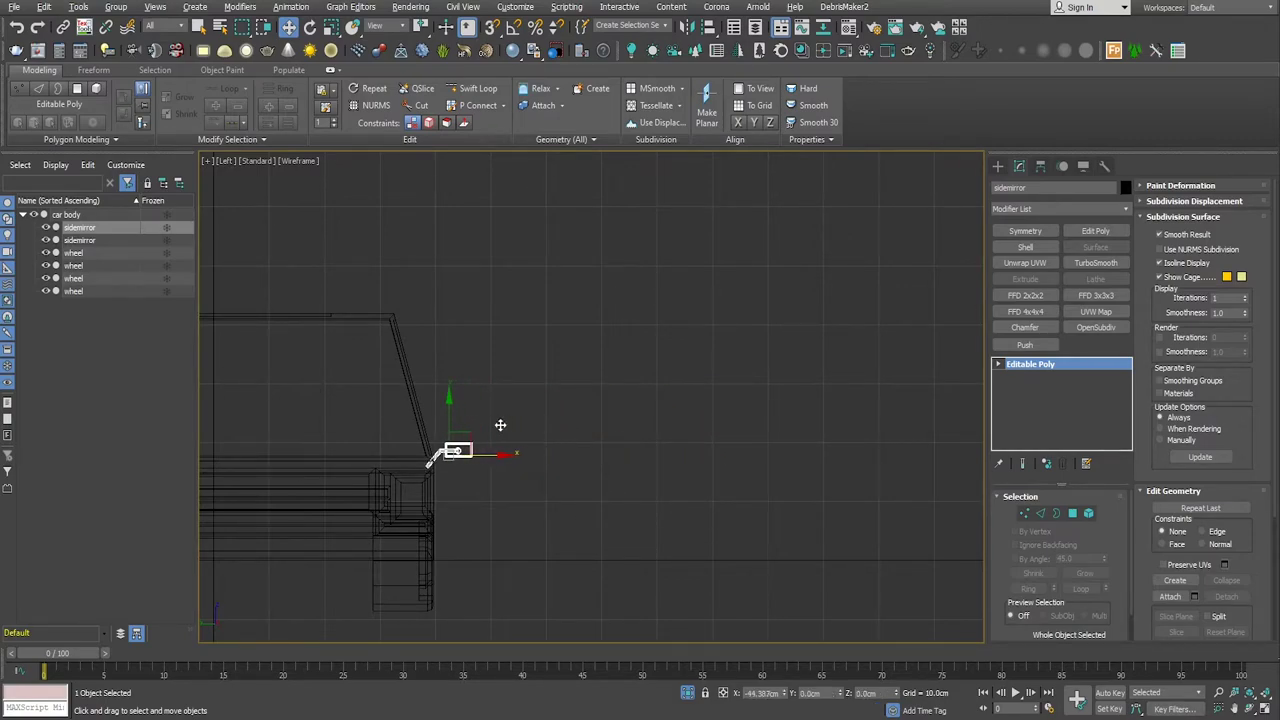
{"action": "scroll", "coordinate": [460, 435], "scroll_direction": "up", "scroll_amount": 5}
{"action": "scroll", "coordinate": [590, 540], "scroll_direction": "down", "scroll_amount": 3}
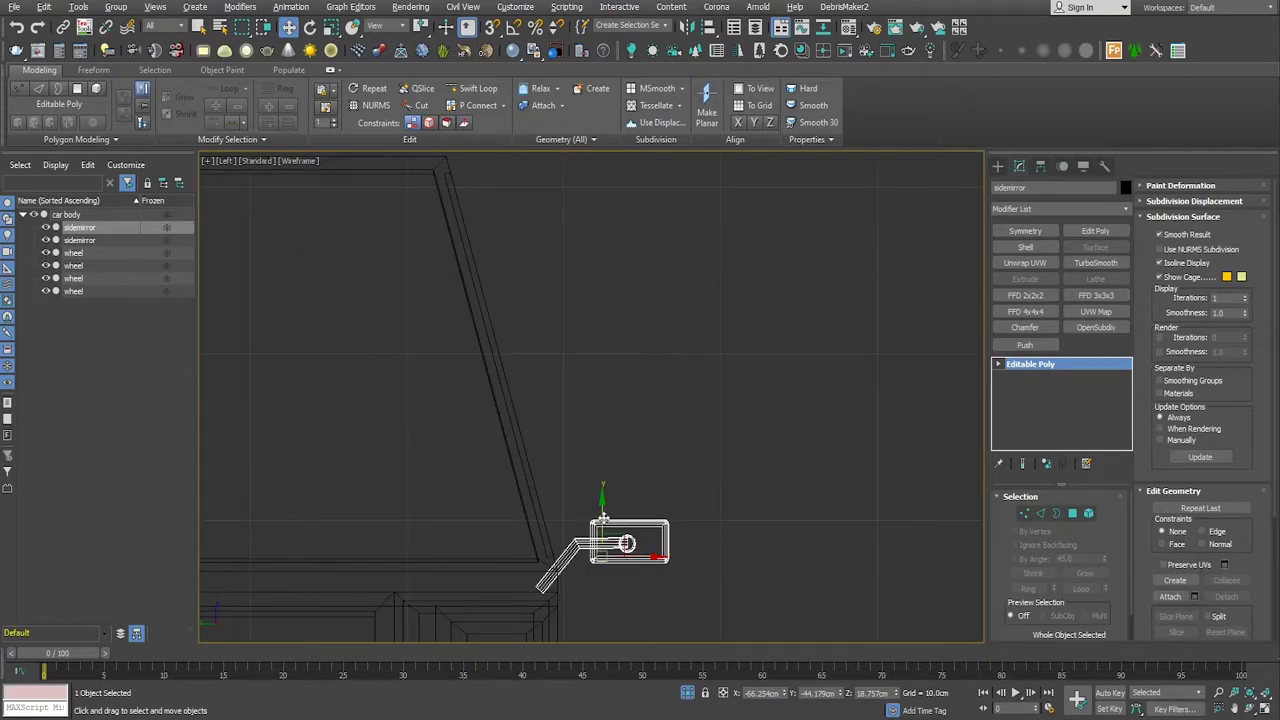
{"action": "left_click_drag", "start_coordinate": [603, 518], "coordinate": [662, 550]}
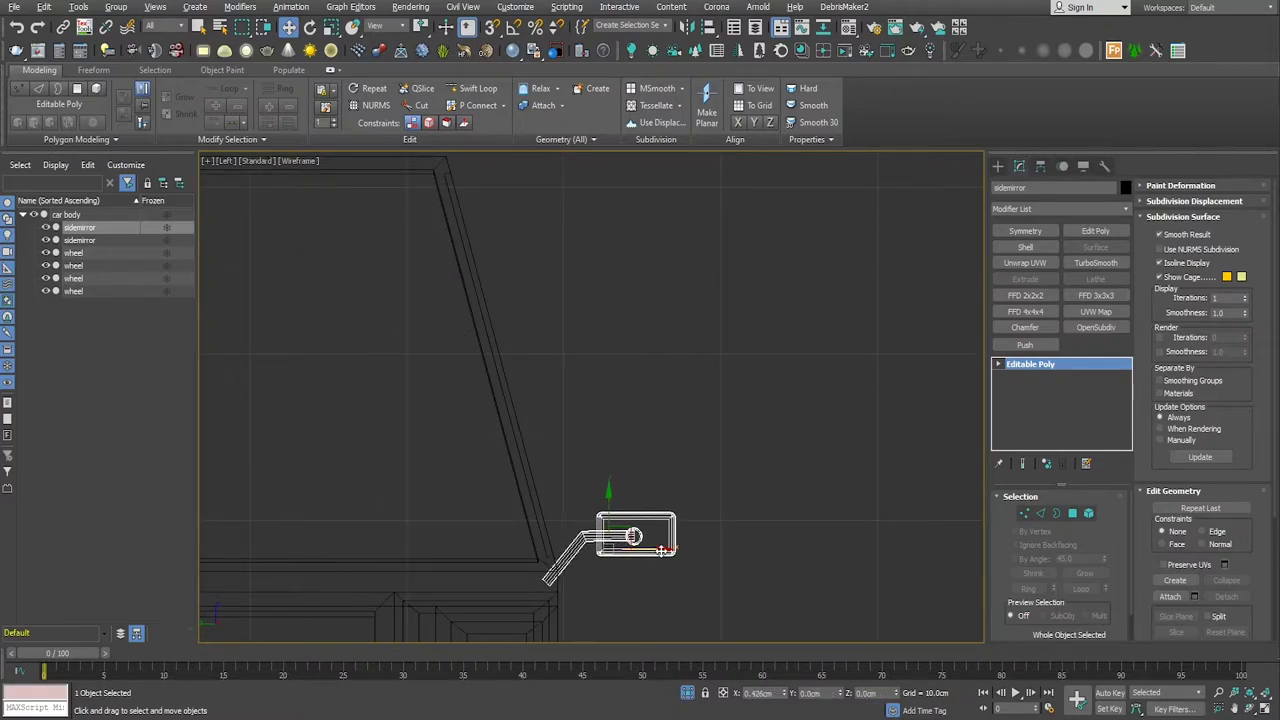
{"action": "scroll", "coordinate": [645, 548], "scroll_direction": "down", "scroll_amount": 5}
{"action": "middle_click_drag", "start_coordinate": [614, 571], "coordinate": [875, 538]}
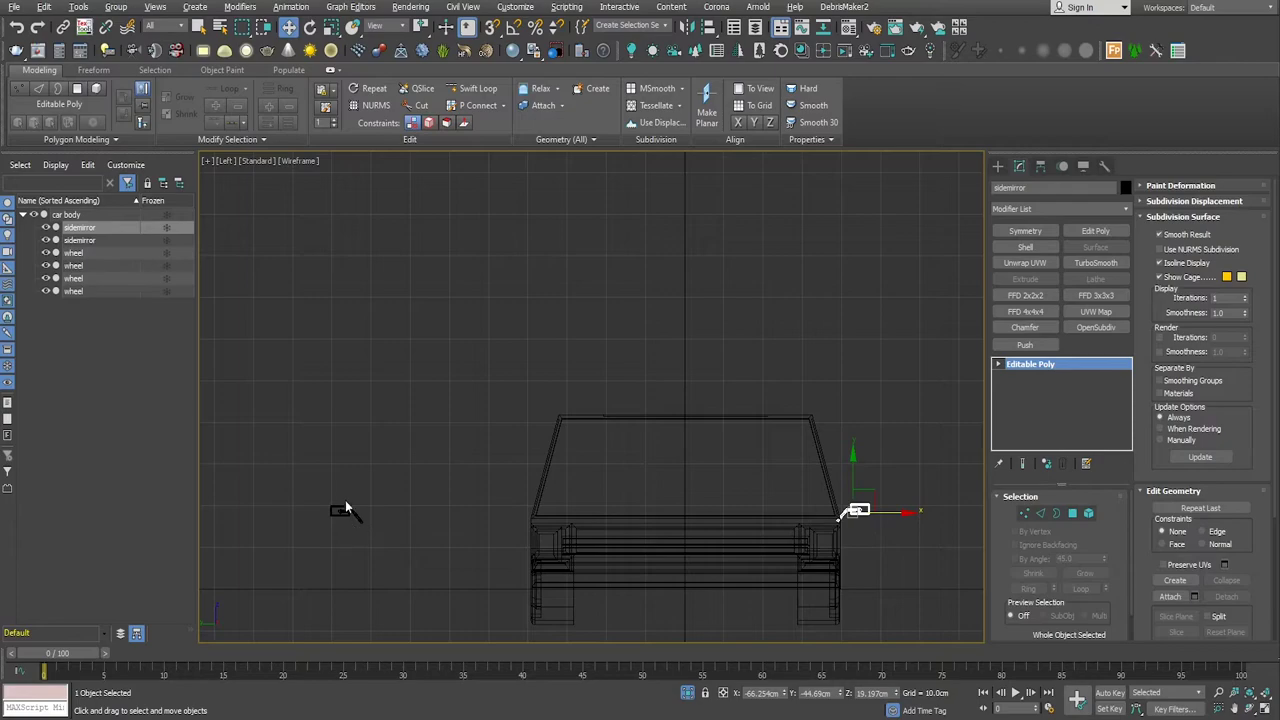
Step: Move the other side mirror against the body at the windscreen pillar base
{"action": "left_click_drag", "start_coordinate": [370, 541], "coordinate": [560, 514]}
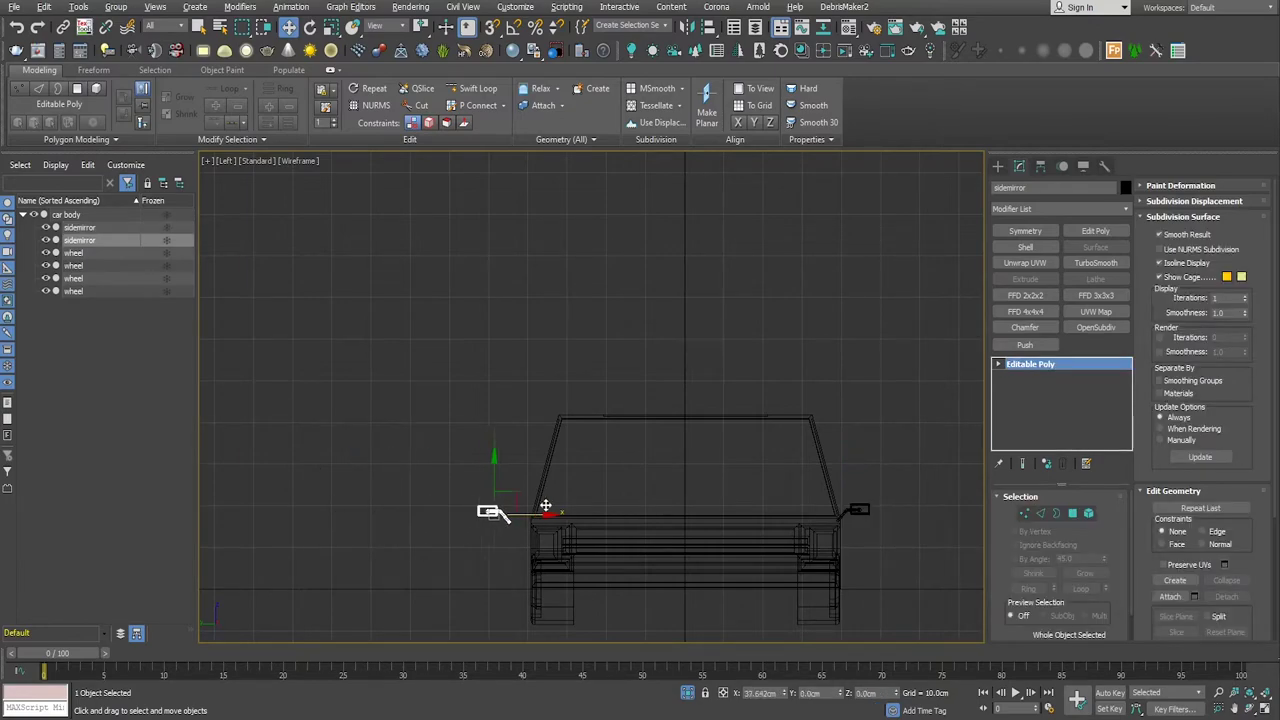
{"action": "scroll", "coordinate": [509, 534], "scroll_direction": "up", "scroll_amount": 5}
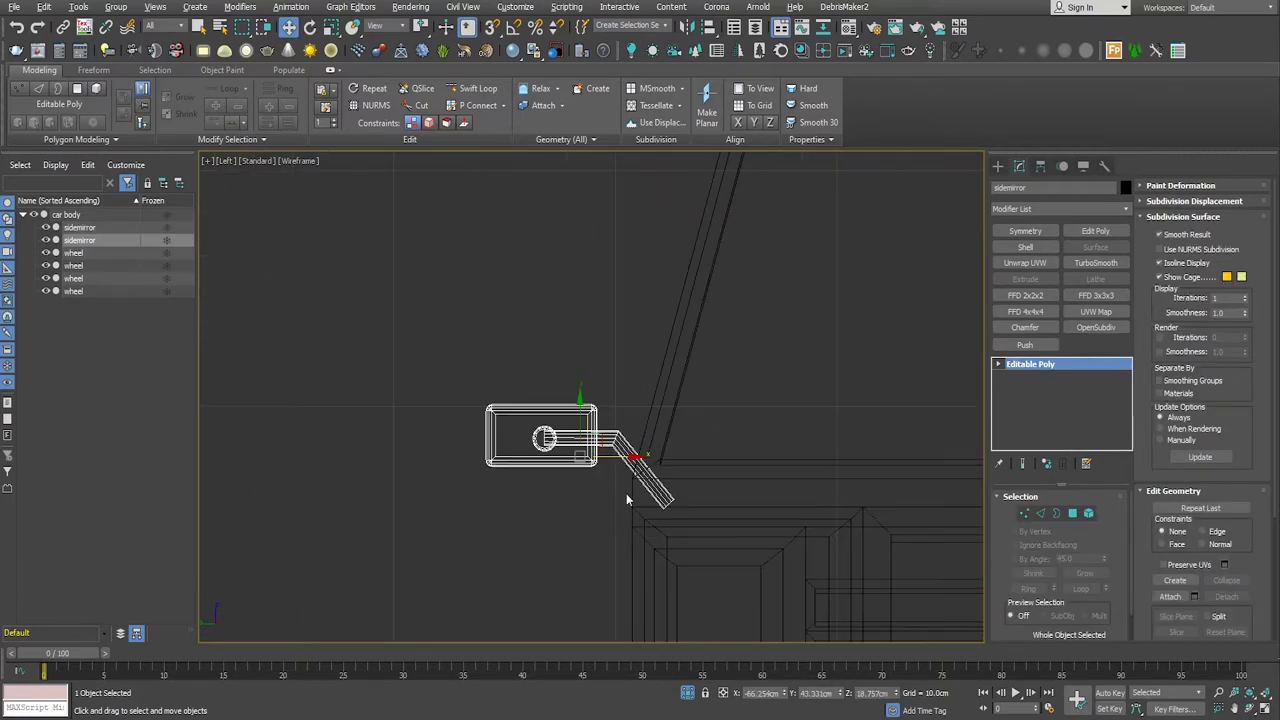
{"action": "mouse_move", "coordinate": [578, 421]}
{"action": "left_mouse_down"}
{"action": "mouse_move", "coordinate": [568, 398]}
{"action": "mouse_move", "coordinate": [556, 405]}
{"action": "mouse_move", "coordinate": [620, 427]}
{"action": "left_mouse_up"}
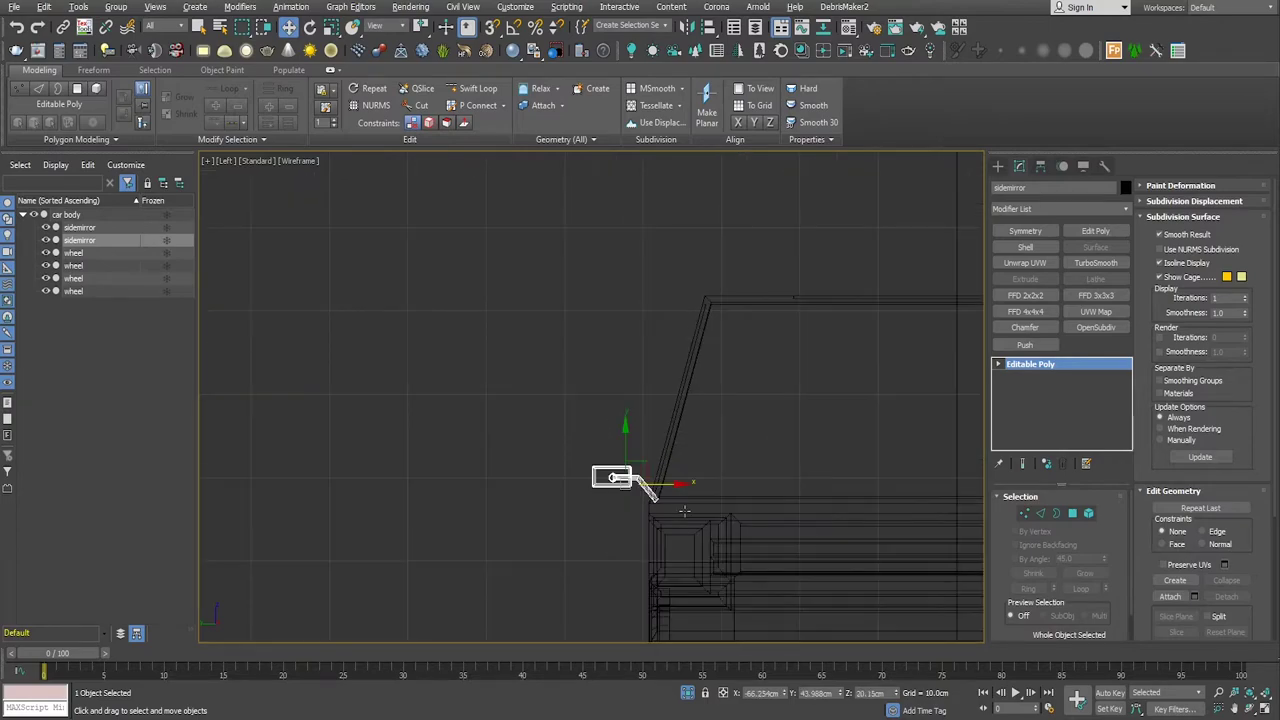
{"action": "middle_click_drag", "start_coordinate": [620, 427], "coordinate": [758, 473]}
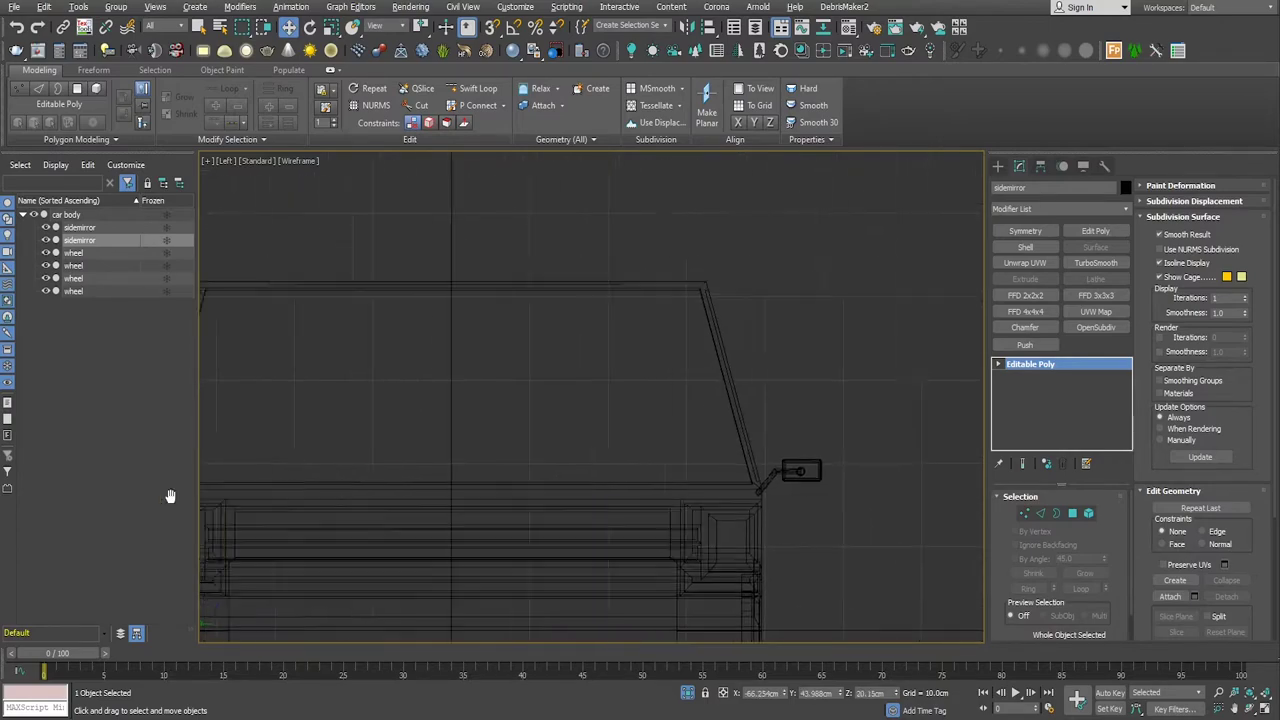
{"action": "left_click", "coordinate": [778, 462]}
{"action": "left_click_drag", "start_coordinate": [755, 446], "coordinate": [755, 421]}
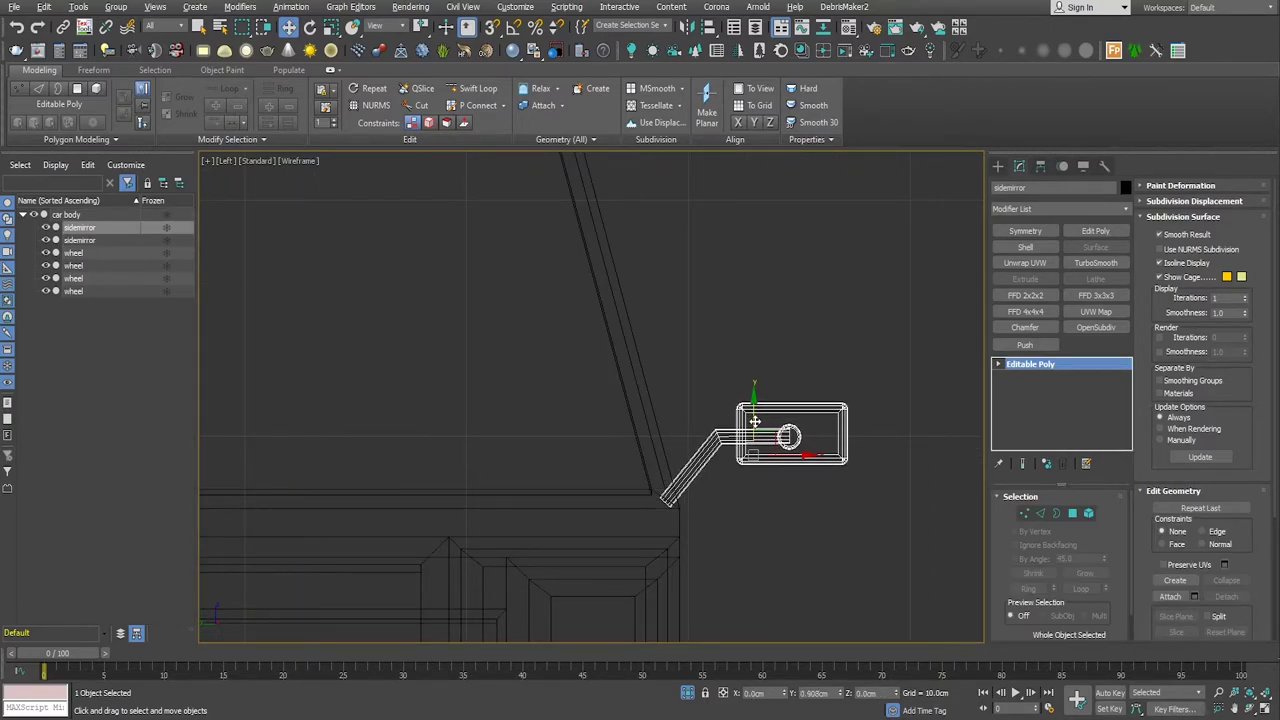
{"action": "left_click_drag", "start_coordinate": [803, 456], "coordinate": [797, 453]}
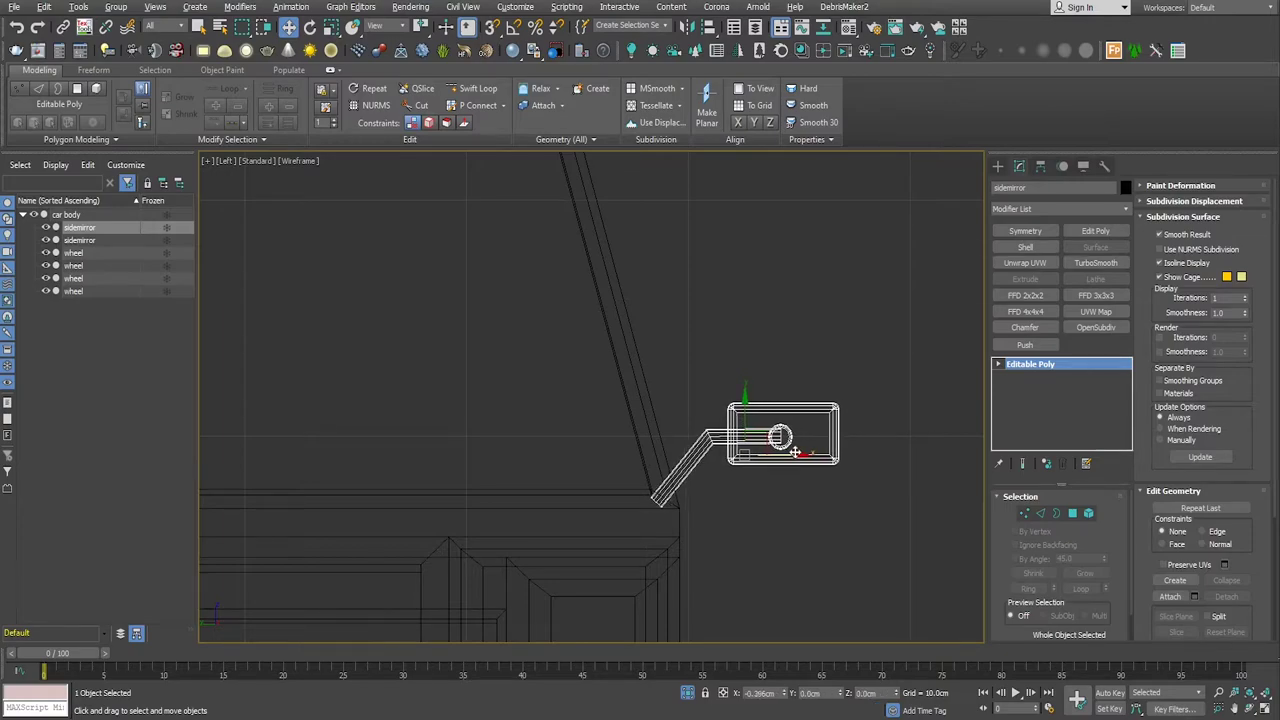
{"action": "scroll", "coordinate": [771, 520], "scroll_direction": "down", "scroll_amount": 4}
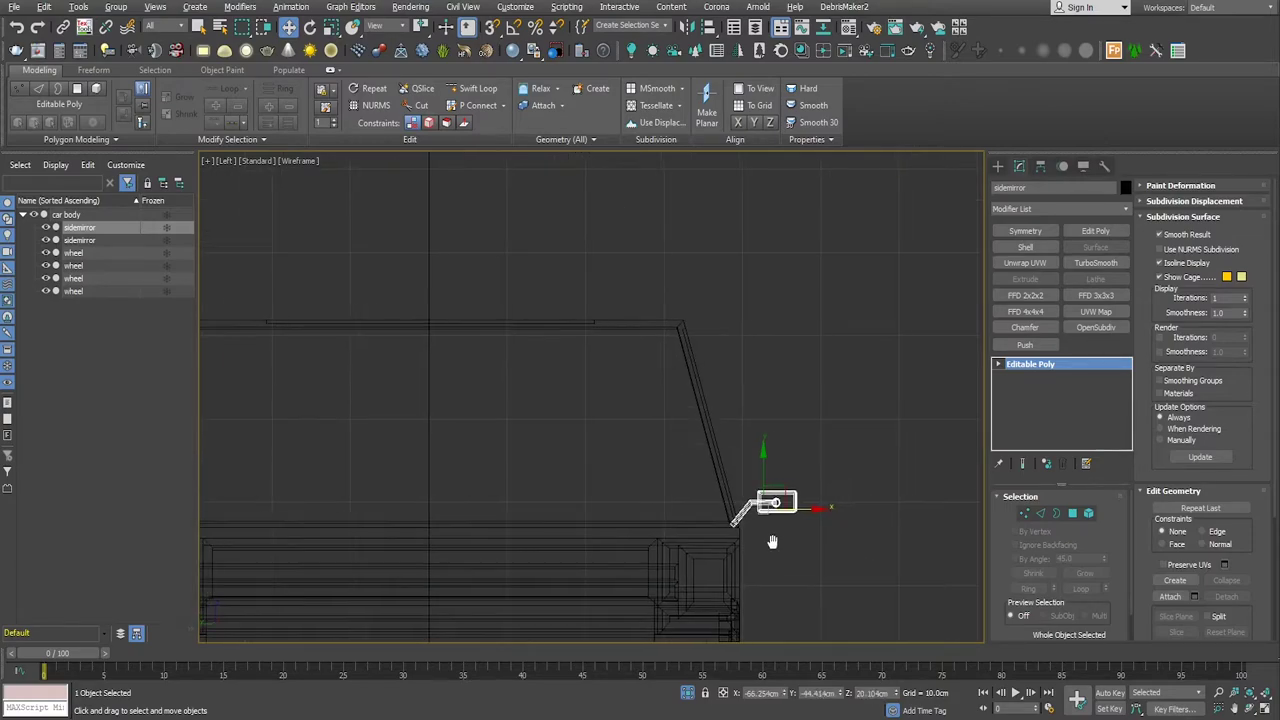
{"action": "middle_click_drag", "start_coordinate": [771, 534], "coordinate": [1068, 515]}
{"action": "key", "text": "alt+w"}
{"action": "key", "text": "alt+w"}
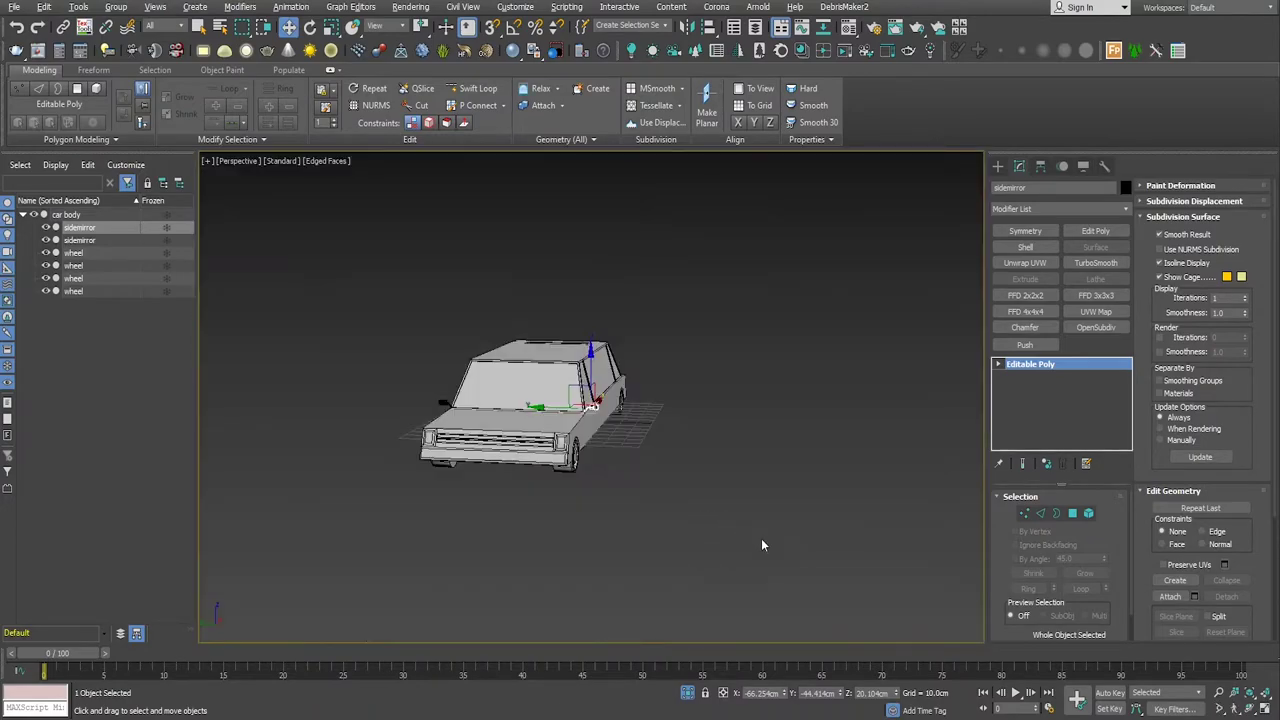
Step: Select the car body and orbit to a more side-on view
{"action": "middle_click_drag", "start_coordinate": [761, 538], "coordinate": [737, 536], "text": "alt"}
{"action": "left_click", "coordinate": [737, 536]}
{"action": "scroll", "coordinate": [553, 494], "scroll_direction": "up", "scroll_amount": 3}
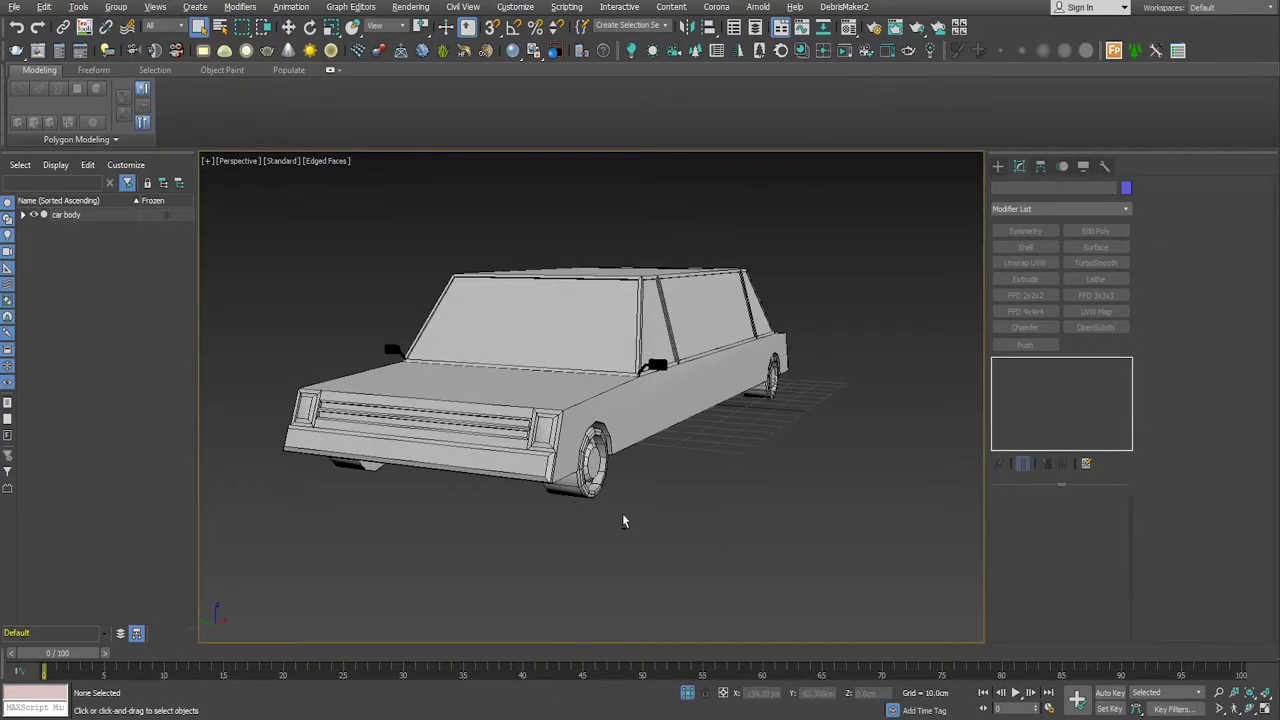
{"action": "scroll", "coordinate": [604, 522], "scroll_direction": "up", "scroll_amount": 3}
{"action": "left_click", "coordinate": [458, 486]}
{"action": "scroll", "coordinate": [885, 481], "scroll_direction": "down", "scroll_amount": 2}
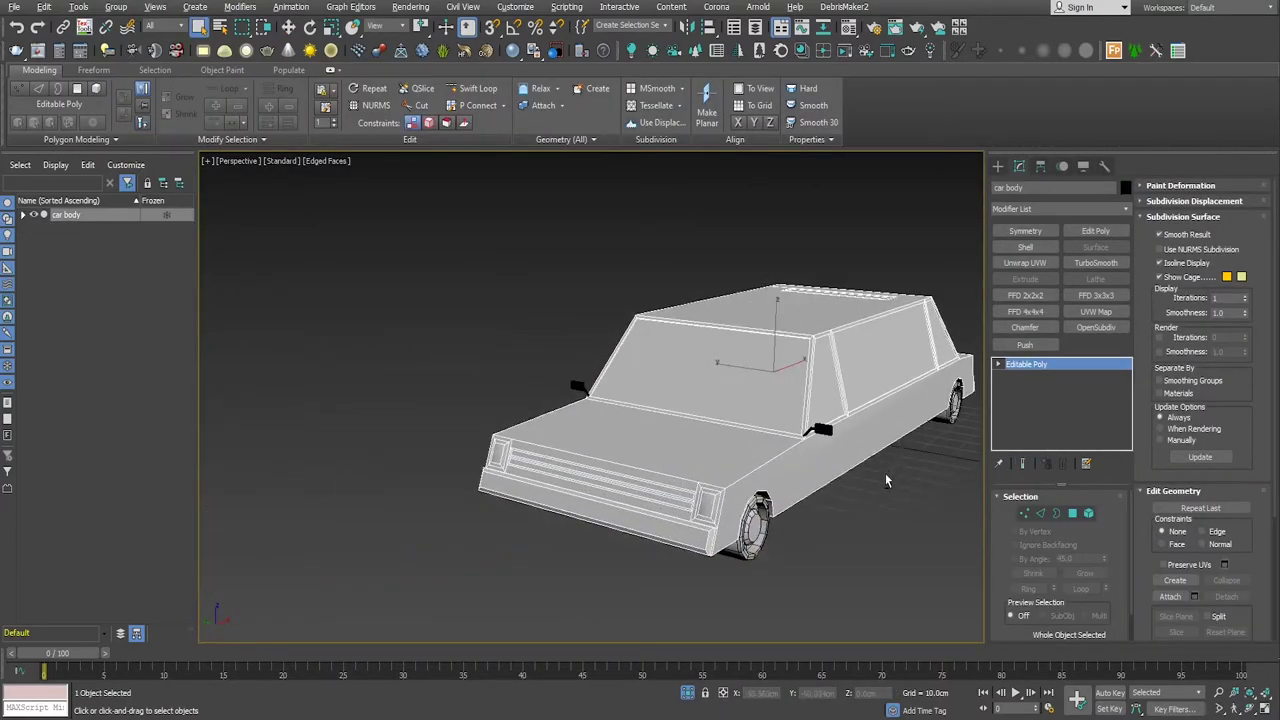
{"action": "middle_click_drag", "start_coordinate": [885, 481], "coordinate": [772, 491], "text": "alt"}
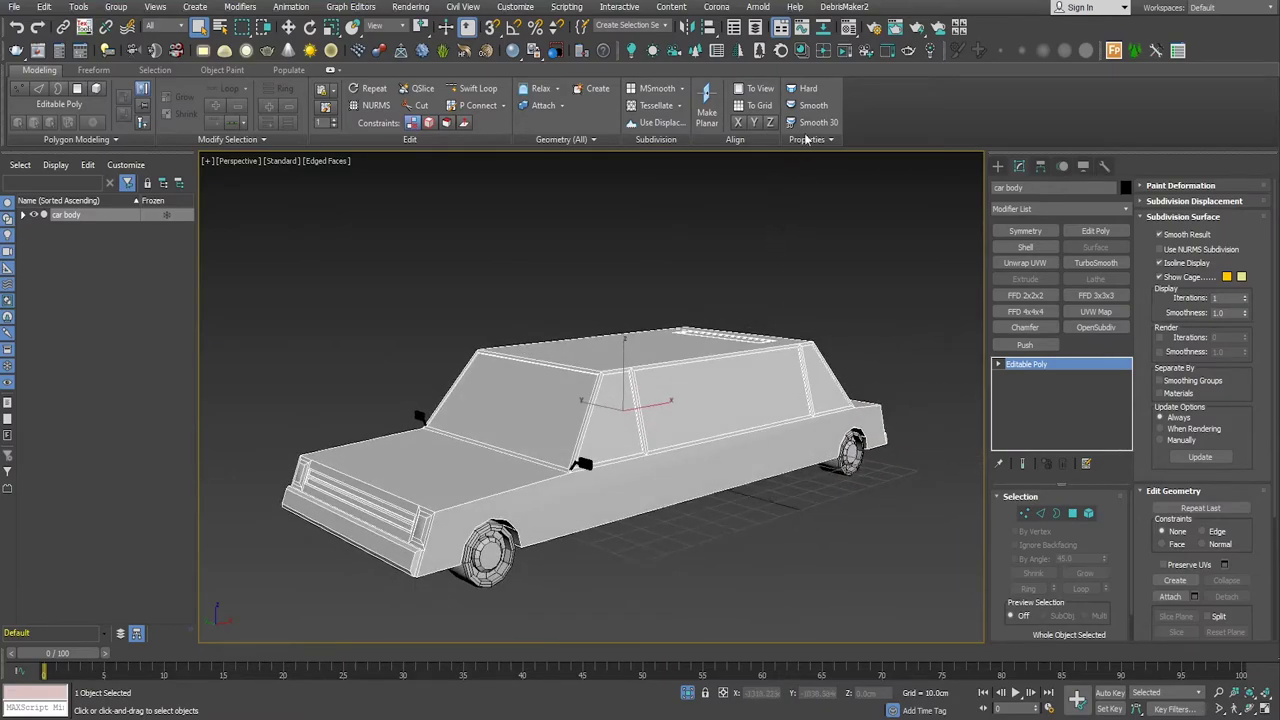
Step: Pick a renderer in Render Setup and close the dialog
{"action": "left_click", "coordinate": [873, 27]}
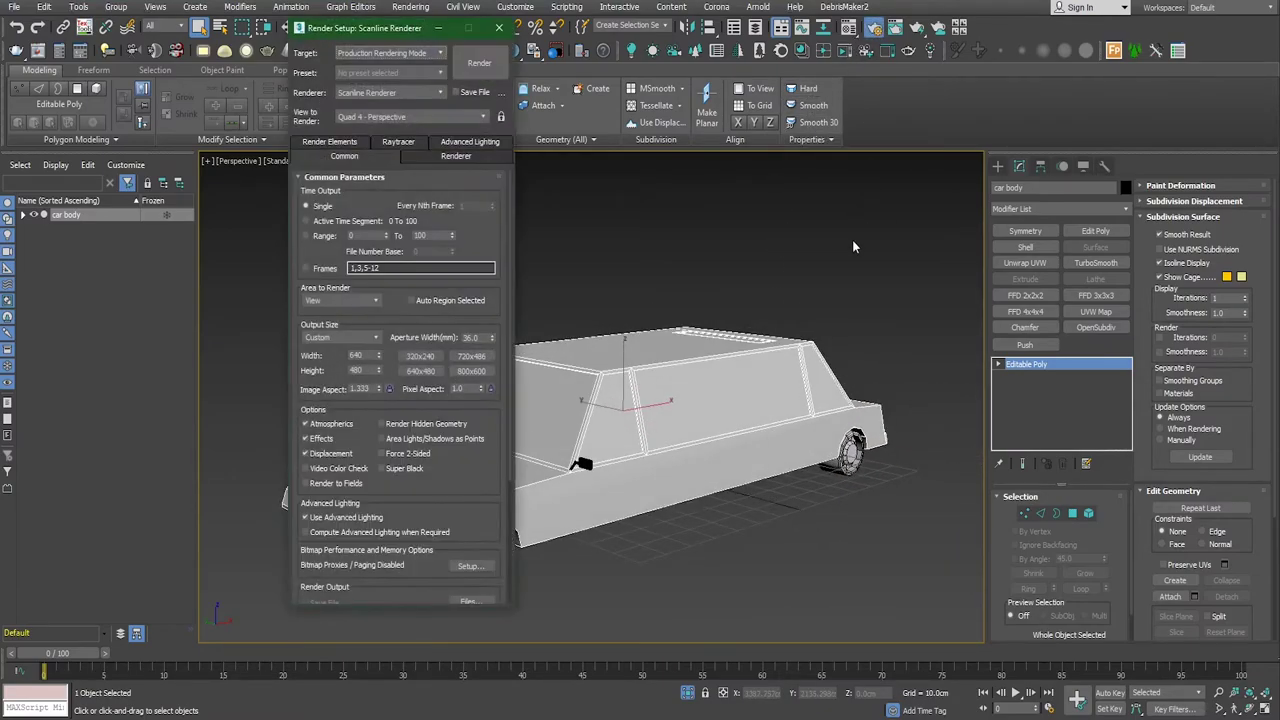
{"action": "left_click", "coordinate": [414, 92]}
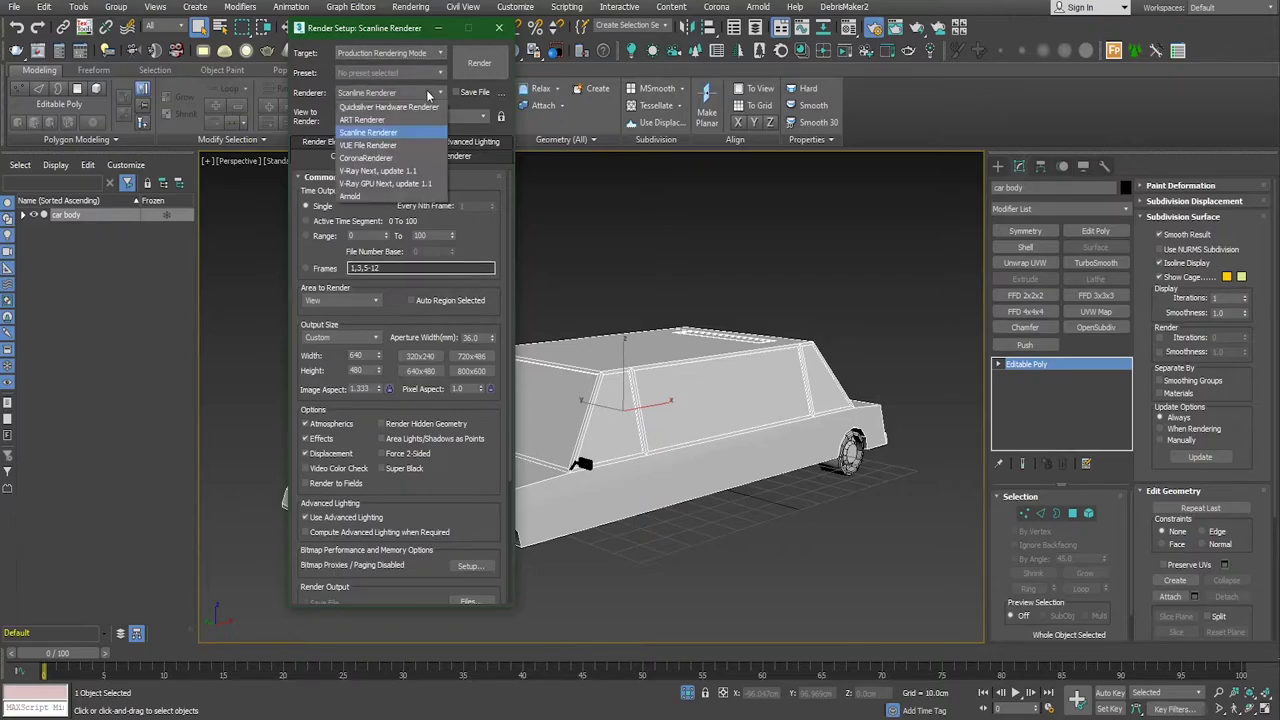
{"action": "left_click", "coordinate": [378, 172]}
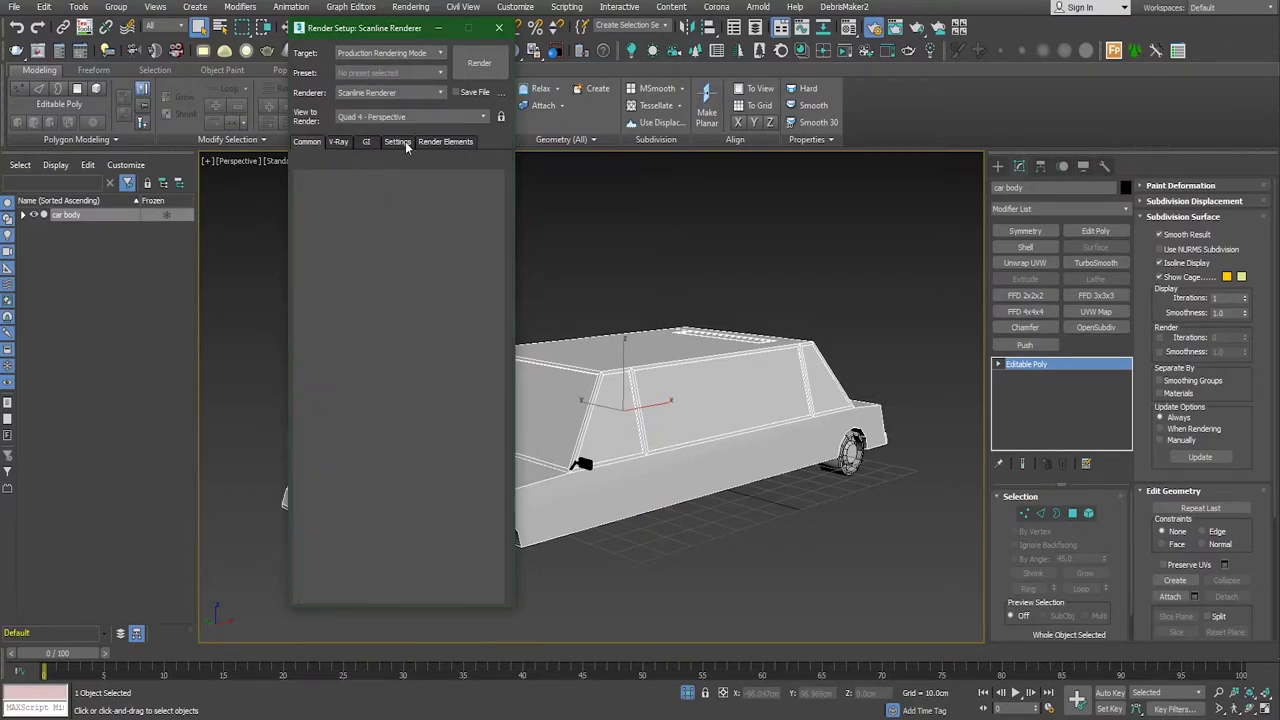
{"action": "left_click", "coordinate": [498, 27]}
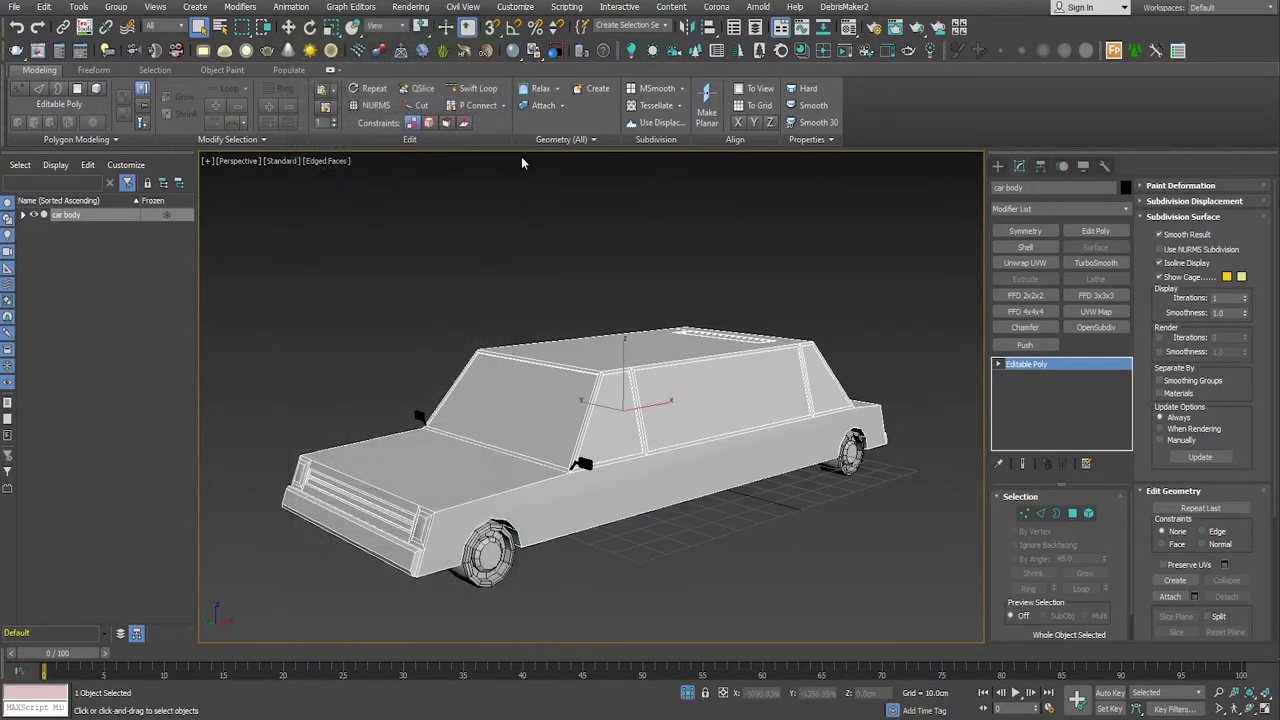
Step: Move the car body slightly up so the wheels rest on the ground grid
{"action": "middle_click_drag", "start_coordinate": [619, 398], "coordinate": [669, 495], "text": "alt"}
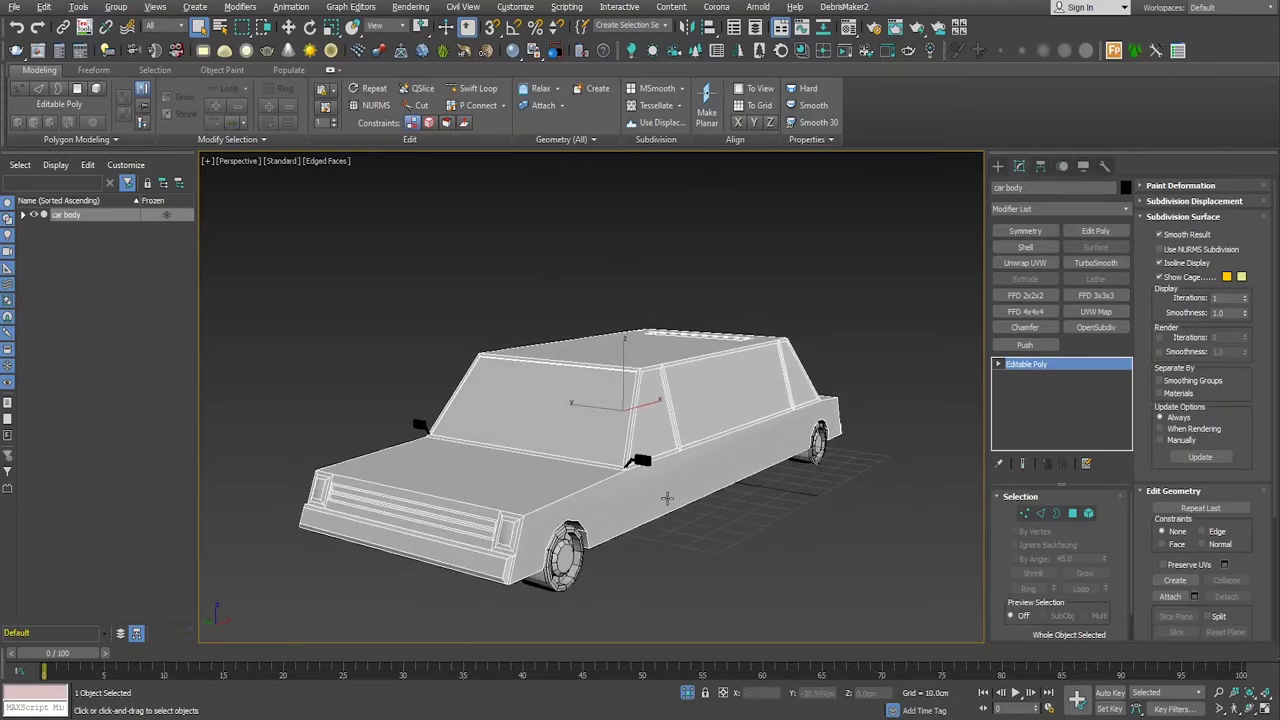
{"action": "key", "text": "alt+w"}
{"action": "key", "text": "alt+w"}
{"action": "scroll", "coordinate": [789, 345], "scroll_direction": "down", "scroll_amount": 5}
{"action": "scroll", "coordinate": [809, 403], "scroll_direction": "down", "scroll_amount": 4}
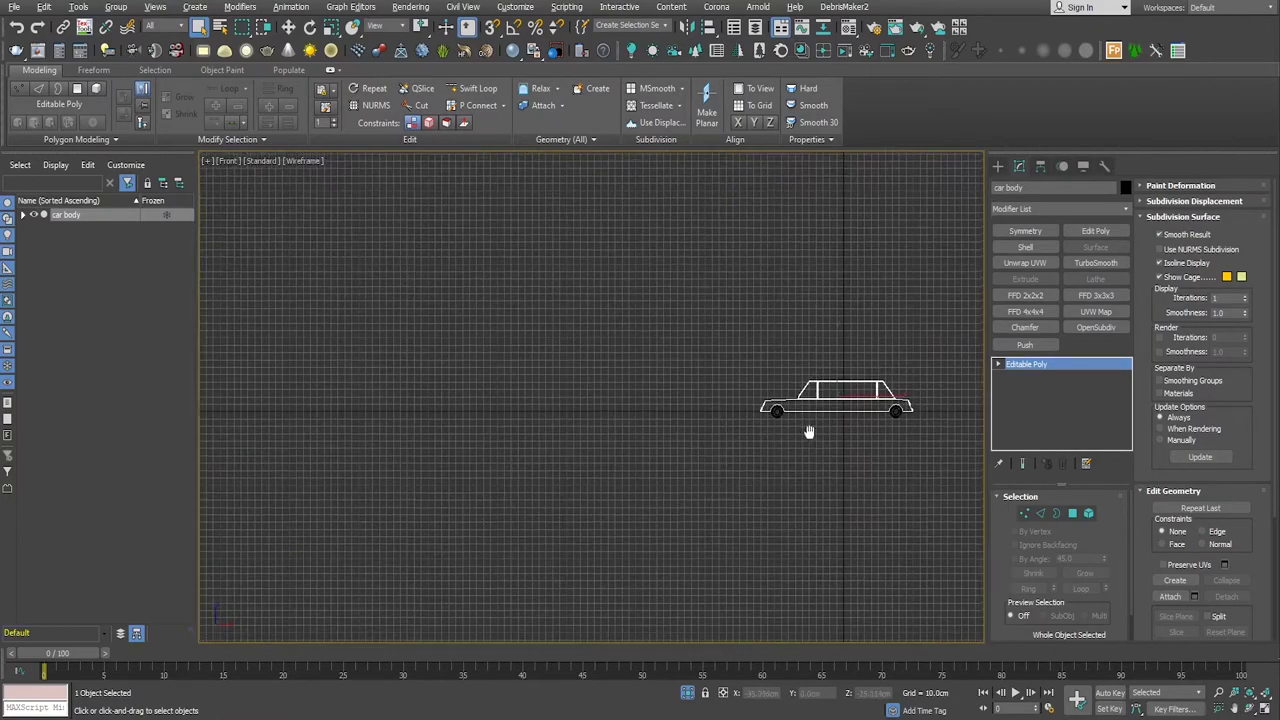
{"action": "scroll", "coordinate": [703, 428], "scroll_direction": "up", "scroll_amount": 3}
{"action": "key", "text": "w"}
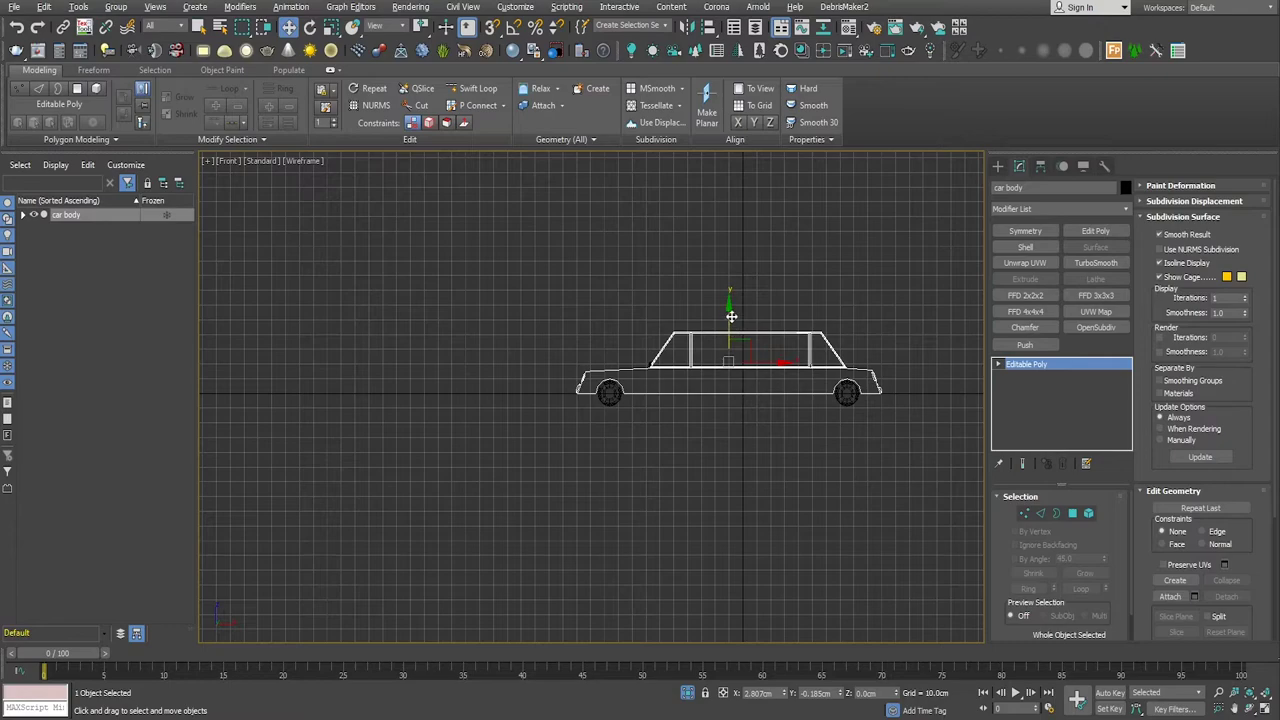
{"action": "left_click_drag", "start_coordinate": [731, 316], "coordinate": [730, 304]}
{"action": "scroll", "coordinate": [751, 408], "scroll_direction": "up", "scroll_amount": 3}
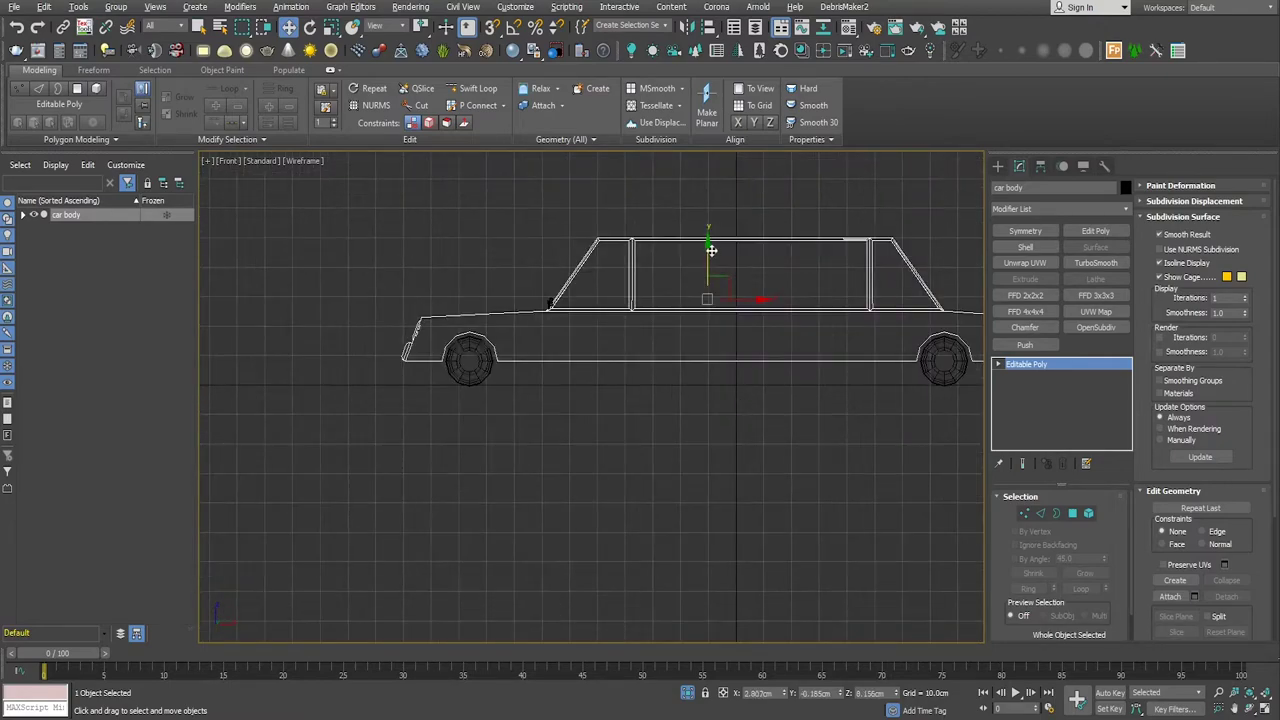
{"action": "left_click_drag", "start_coordinate": [708, 249], "coordinate": [709, 247]}
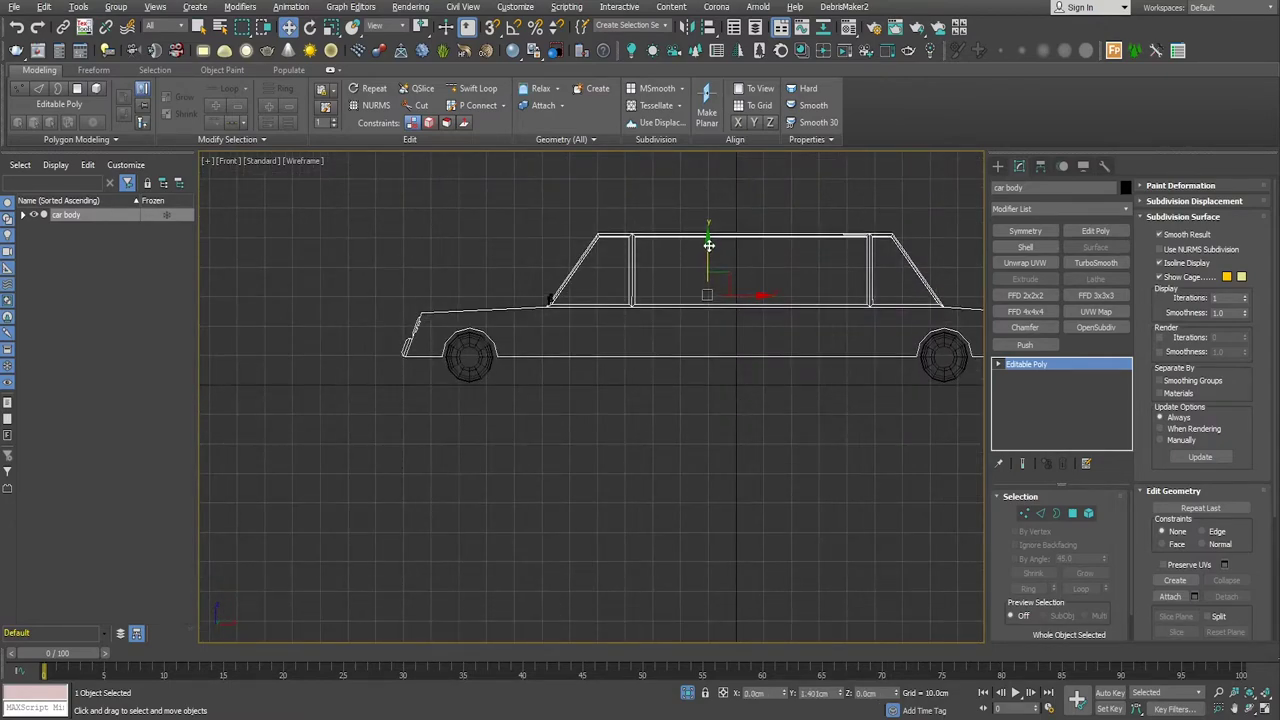
{"action": "scroll", "coordinate": [553, 314], "scroll_direction": "up", "scroll_amount": 5}
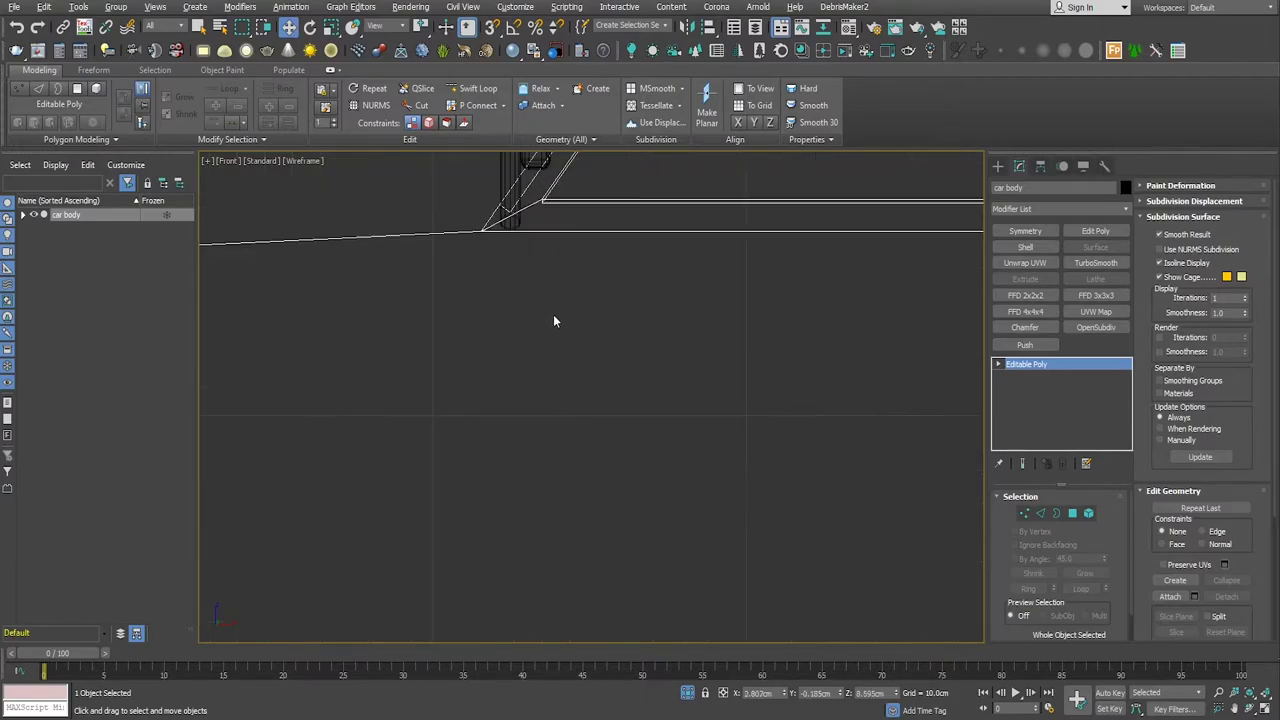
{"action": "scroll", "coordinate": [551, 308], "scroll_direction": "down", "scroll_amount": 2}
Step: Maximize the Front view and bring up the object creation options
{"action": "key", "text": "alt+w"}
{"action": "right_click", "coordinate": [839, 577]}
{"action": "key", "text": "alt+w"}
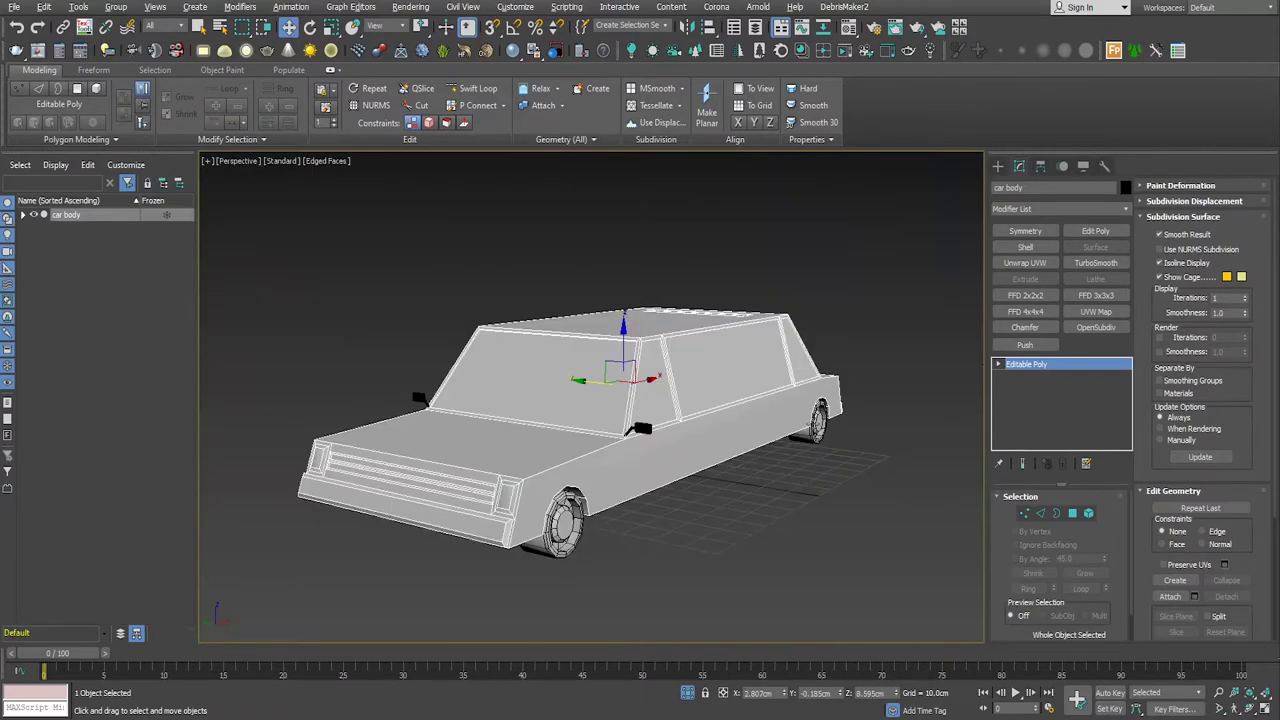
{"action": "key", "text": "alt+w"}
{"action": "key", "text": "alt+w"}
{"action": "key", "text": "z"}
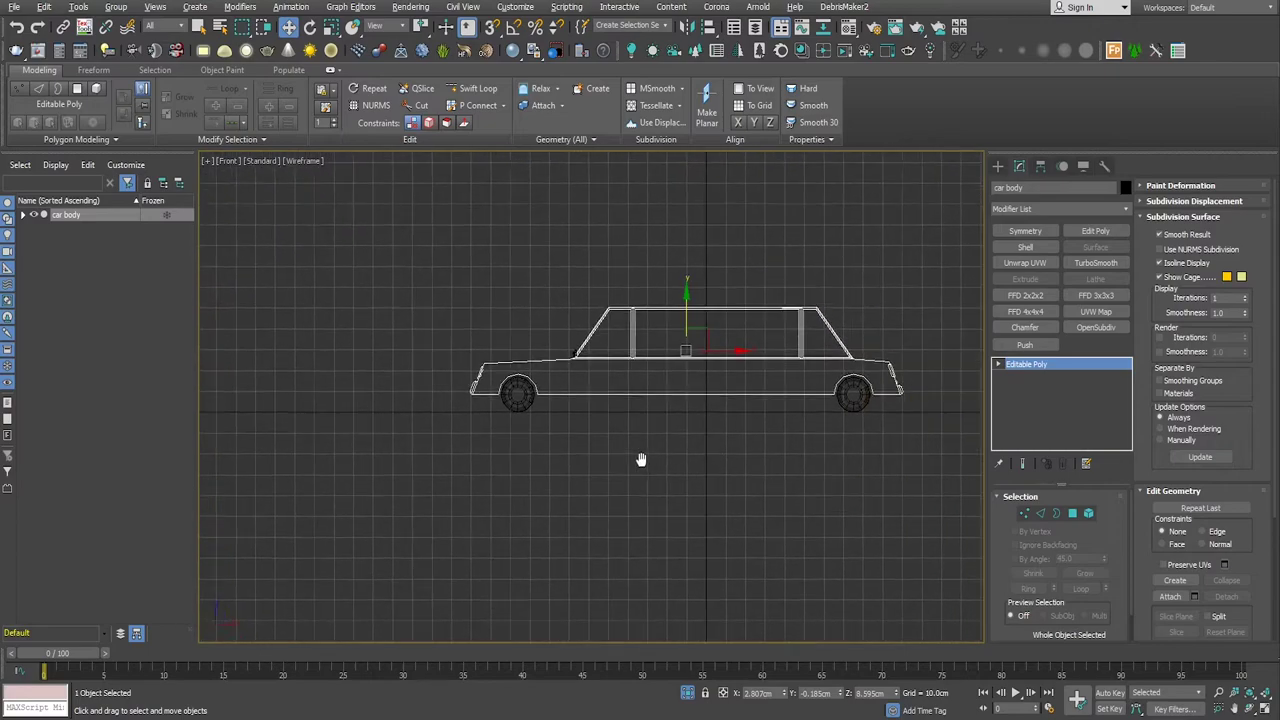
{"action": "left_click", "coordinate": [998, 166]}
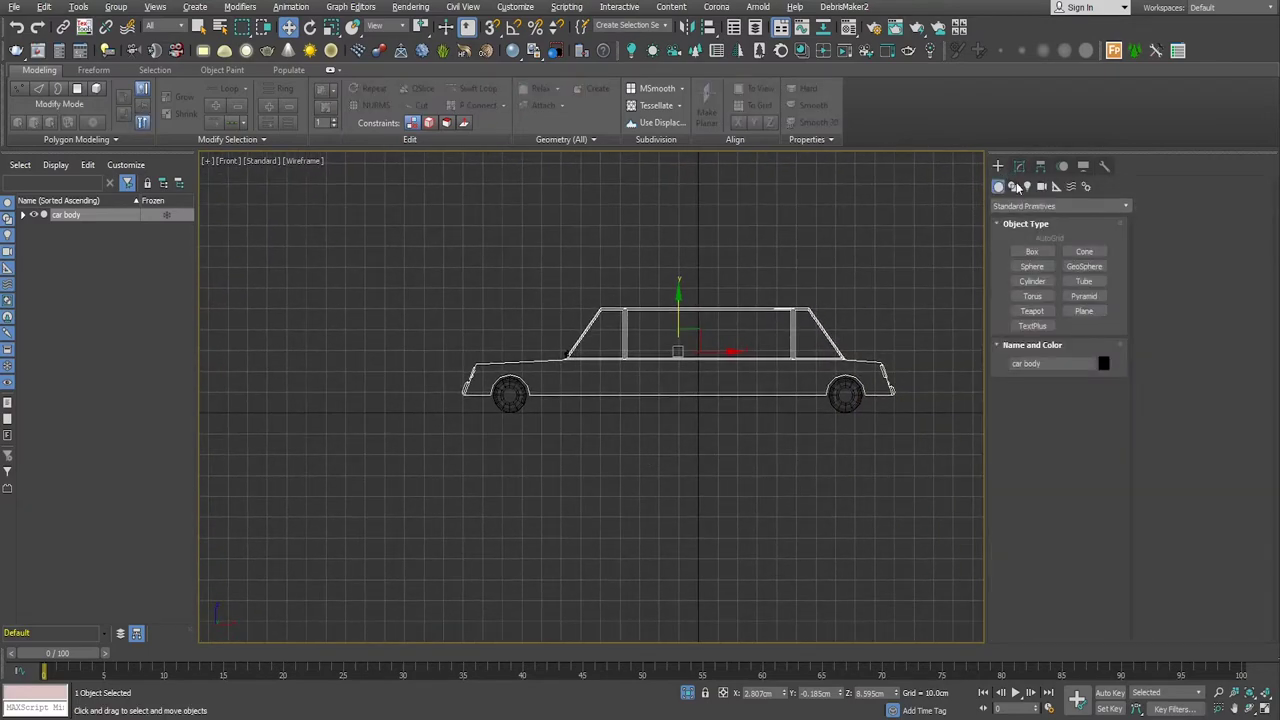
Step: Draw a first straight Line spline in the Front view, then undo it
{"action": "left_click", "coordinate": [1012, 186]}
{"action": "left_click", "coordinate": [1031, 266]}
{"action": "scroll", "coordinate": [886, 437], "scroll_direction": "down", "scroll_amount": 2}
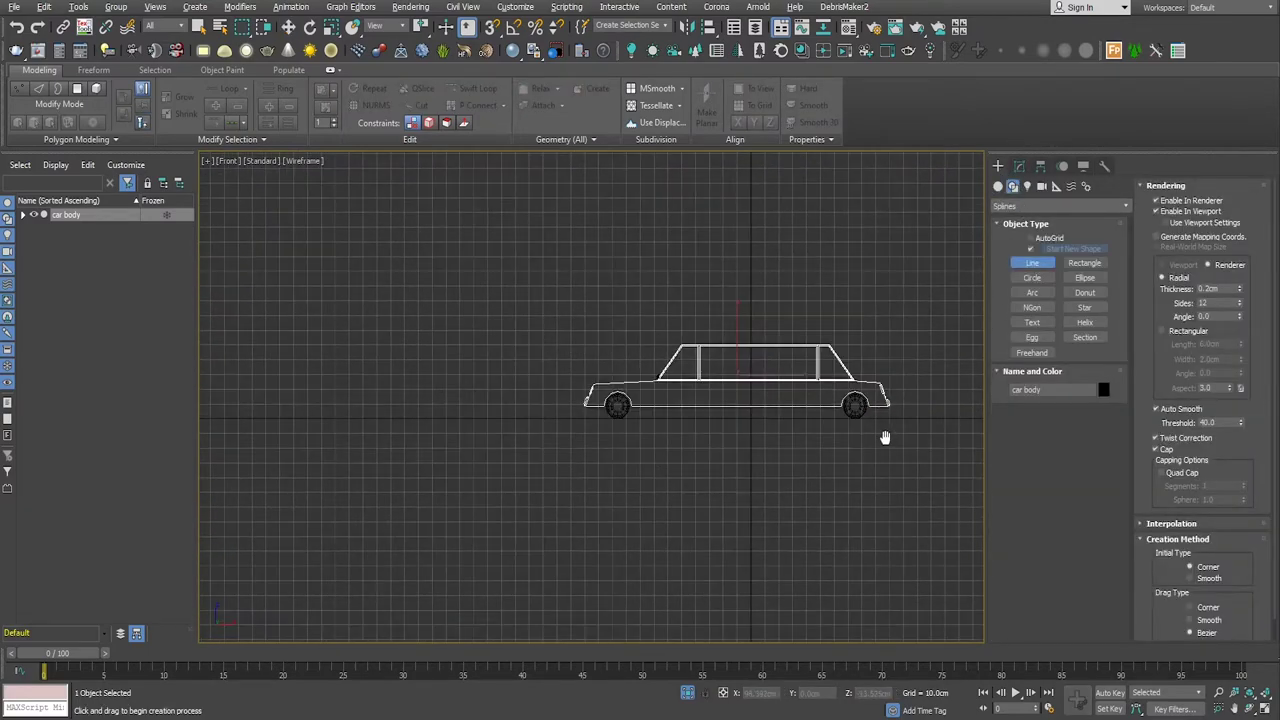
{"action": "middle_click_drag", "start_coordinate": [886, 437], "coordinate": [697, 403]}
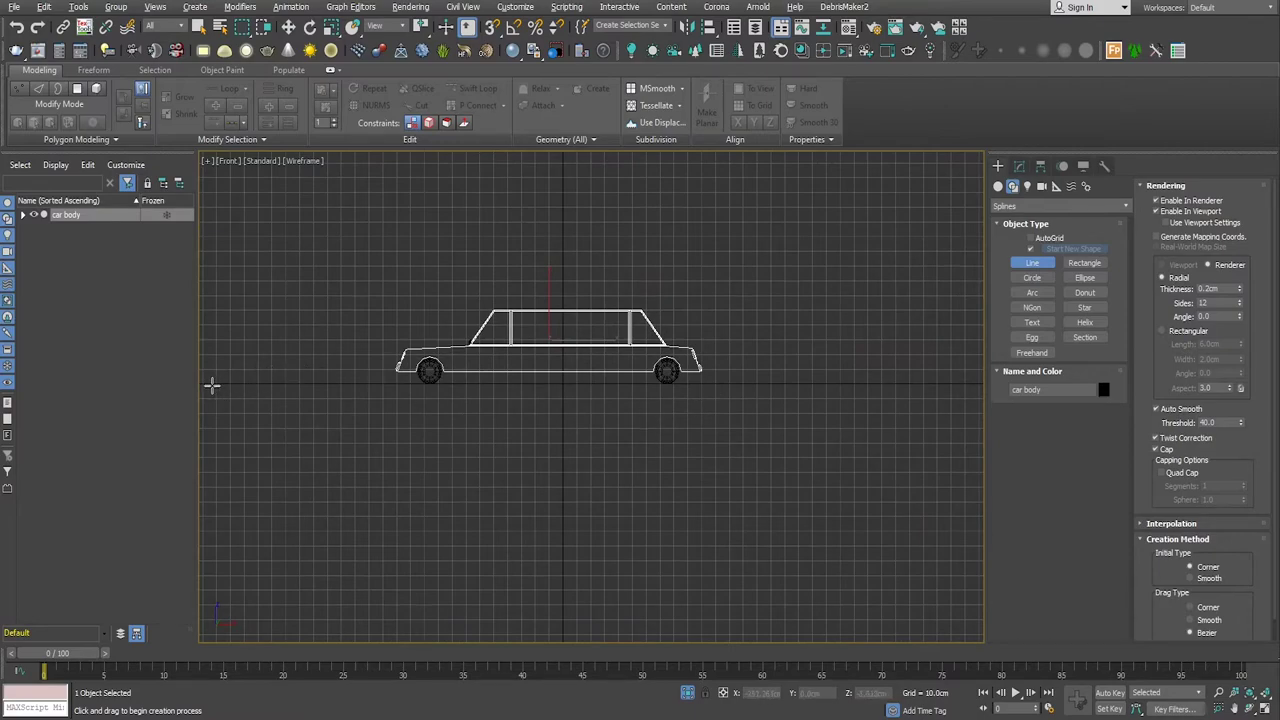
{"action": "left_click", "coordinate": [214, 383]}
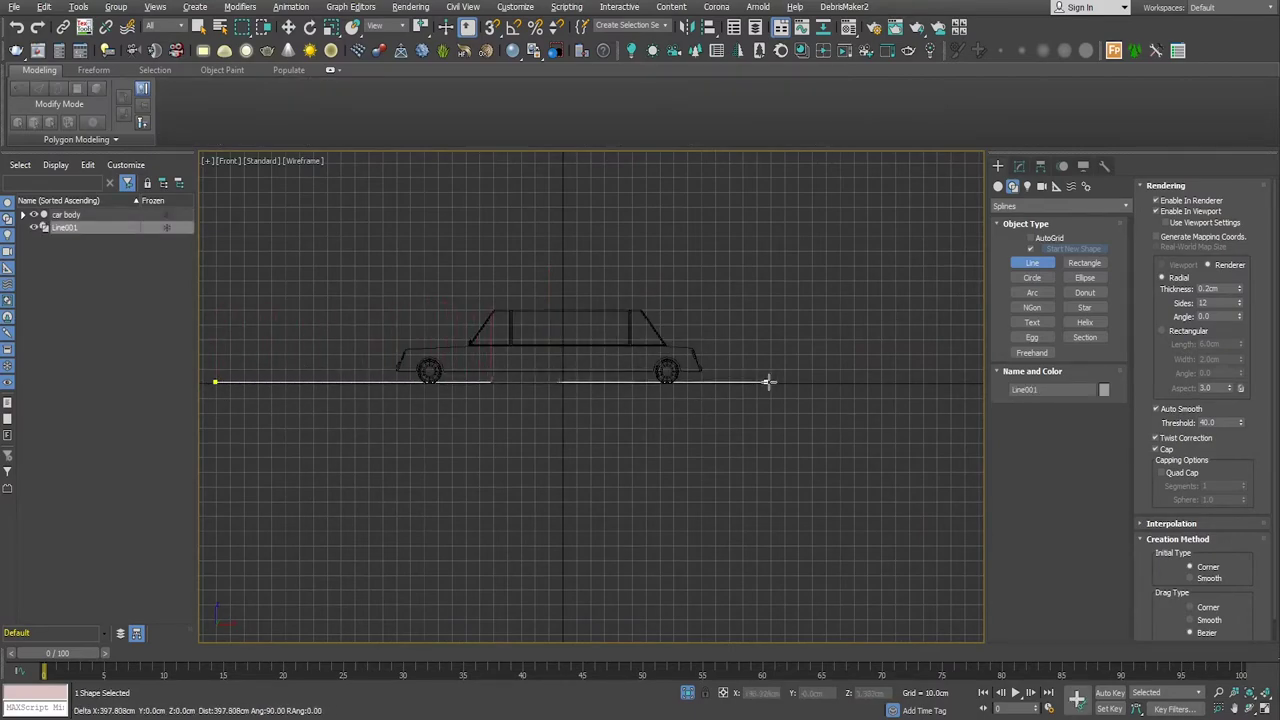
{"action": "left_click", "coordinate": [898, 382]}
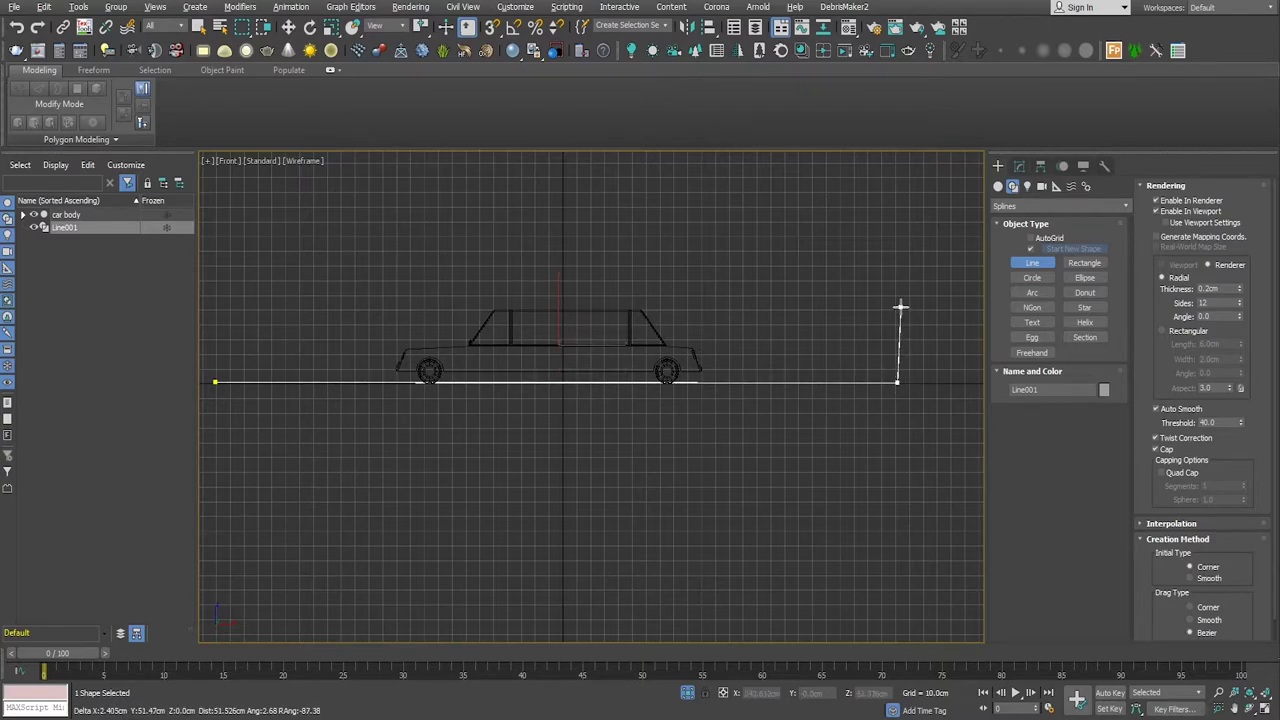
{"action": "right_click", "coordinate": [889, 386]}
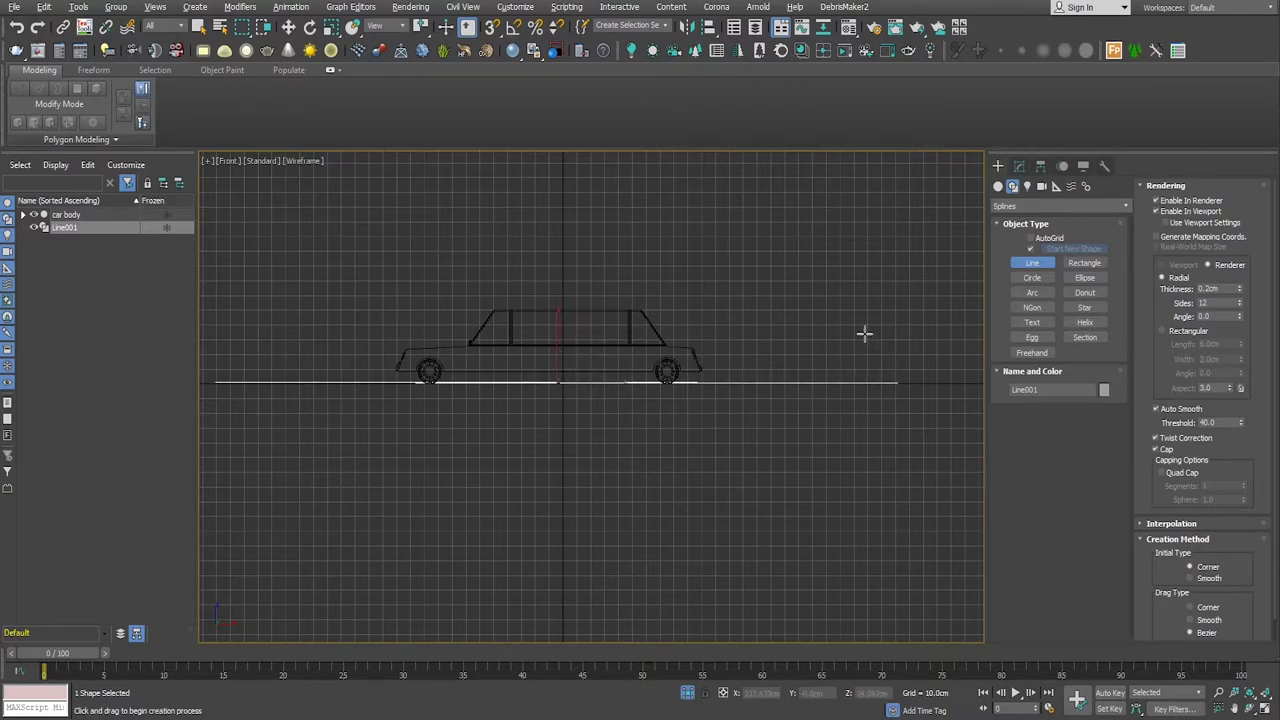
{"action": "key", "text": "ctrl+z"}
Step: Draw Line001 from left of the car to a corner past its front, then straight up
{"action": "scroll", "coordinate": [783, 406], "scroll_direction": "down", "scroll_amount": 2}
{"action": "middle_click_drag", "start_coordinate": [783, 406], "coordinate": [811, 411]}
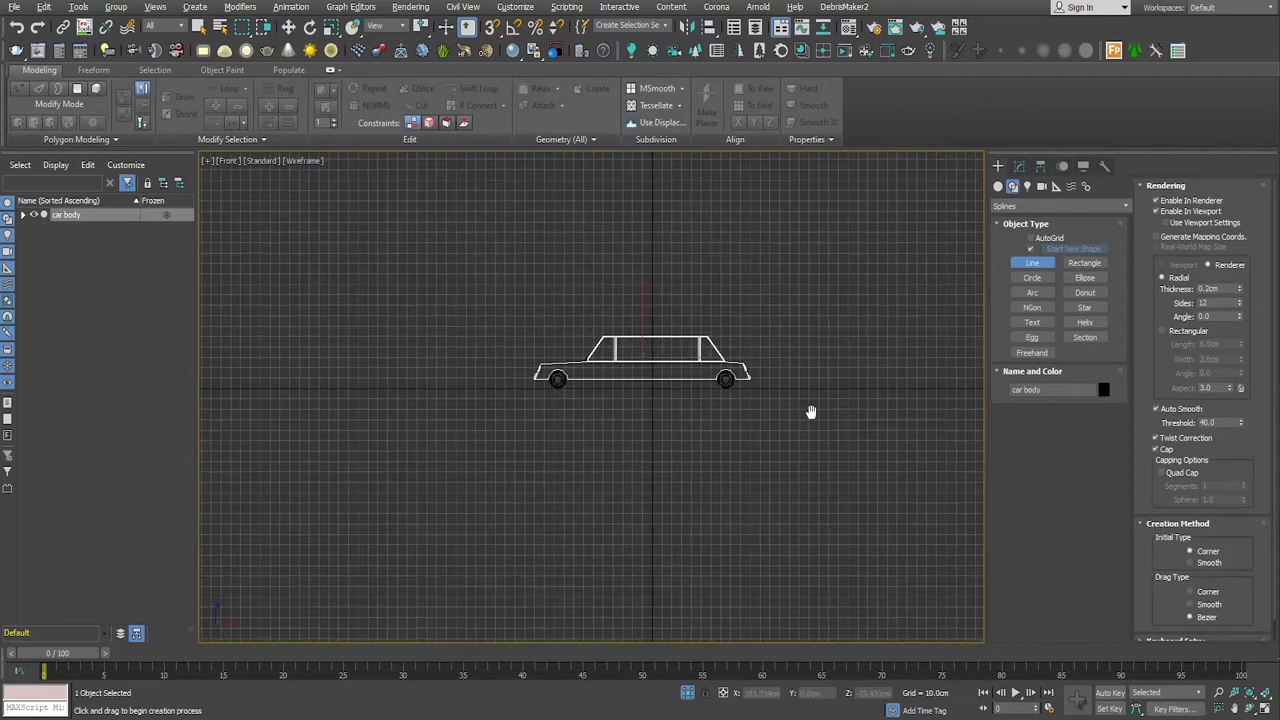
{"action": "left_click", "coordinate": [279, 389]}
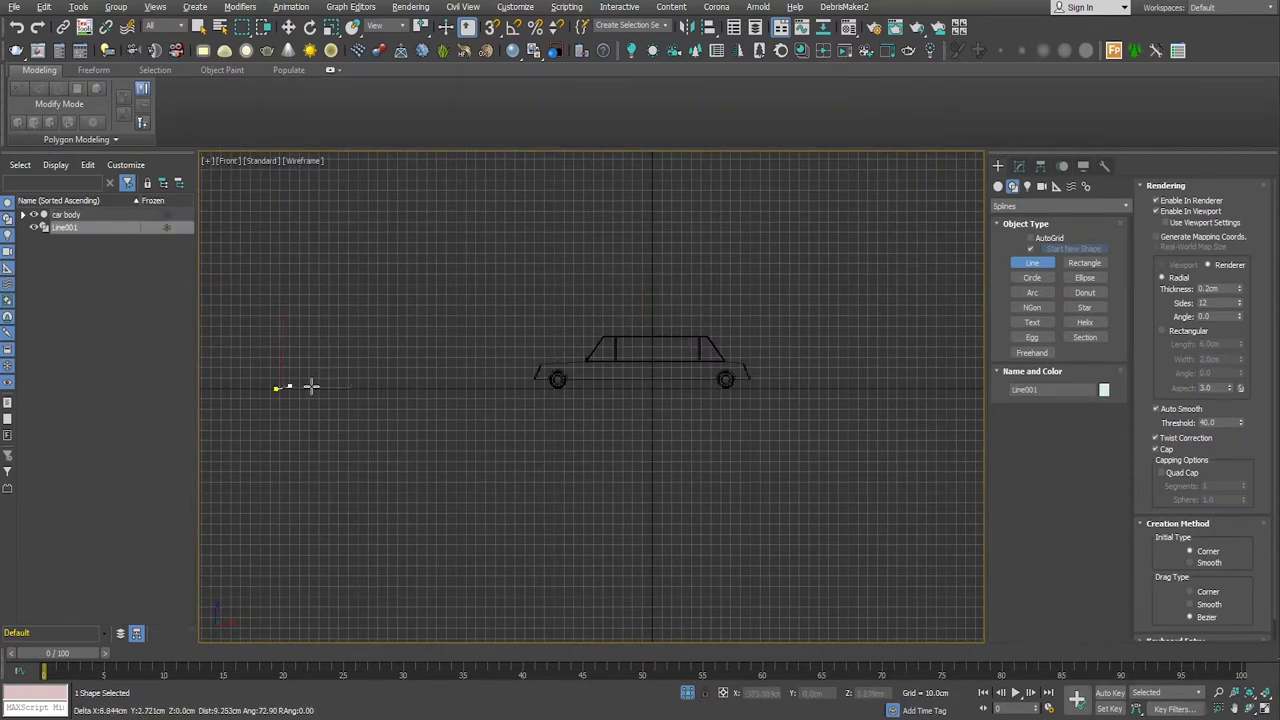
{"action": "middle_click_drag", "start_coordinate": [940, 383], "coordinate": [842, 382]}
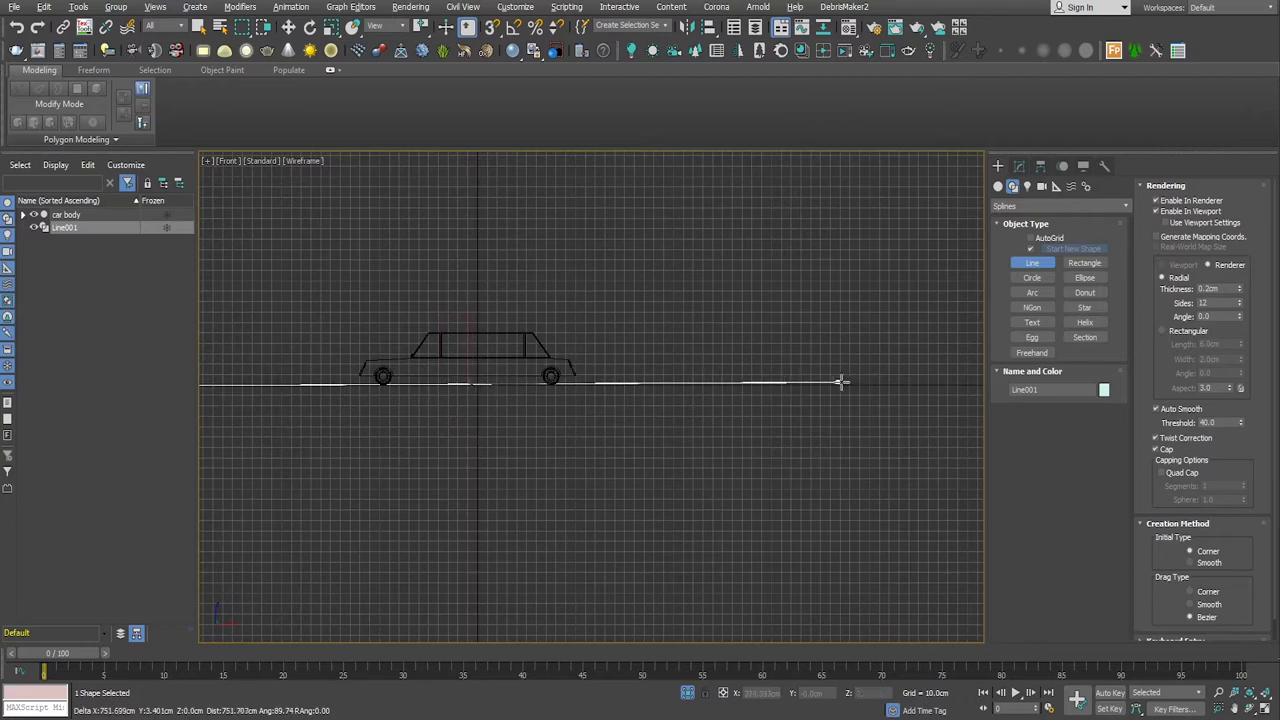
{"action": "left_click", "coordinate": [849, 384]}
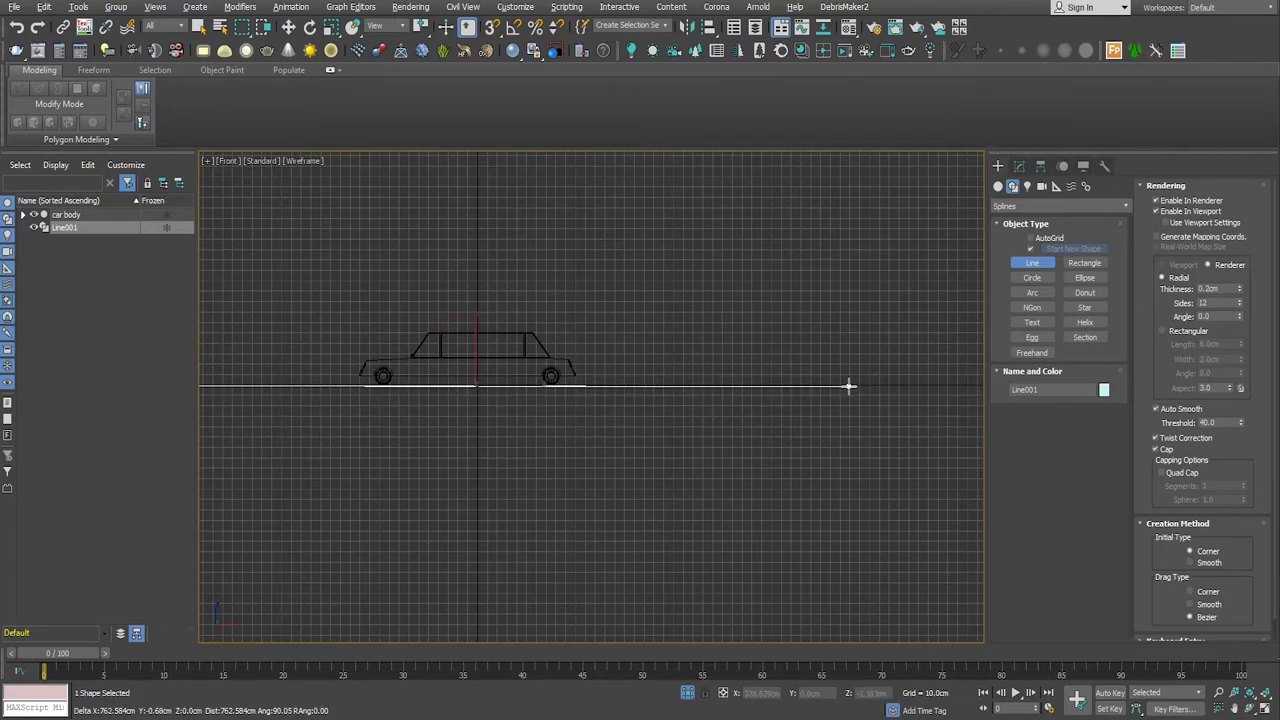
{"action": "middle_click_drag", "start_coordinate": [829, 260], "coordinate": [829, 487]}
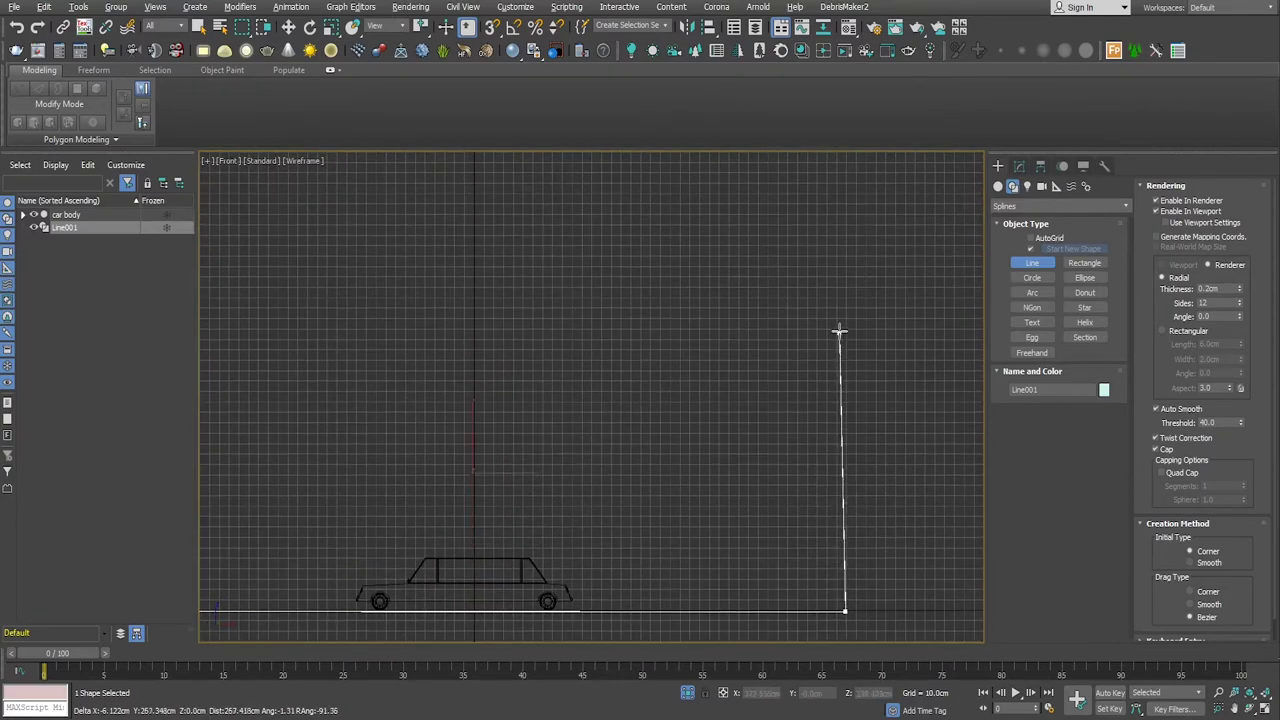
{"action": "left_click", "coordinate": [845, 222]}
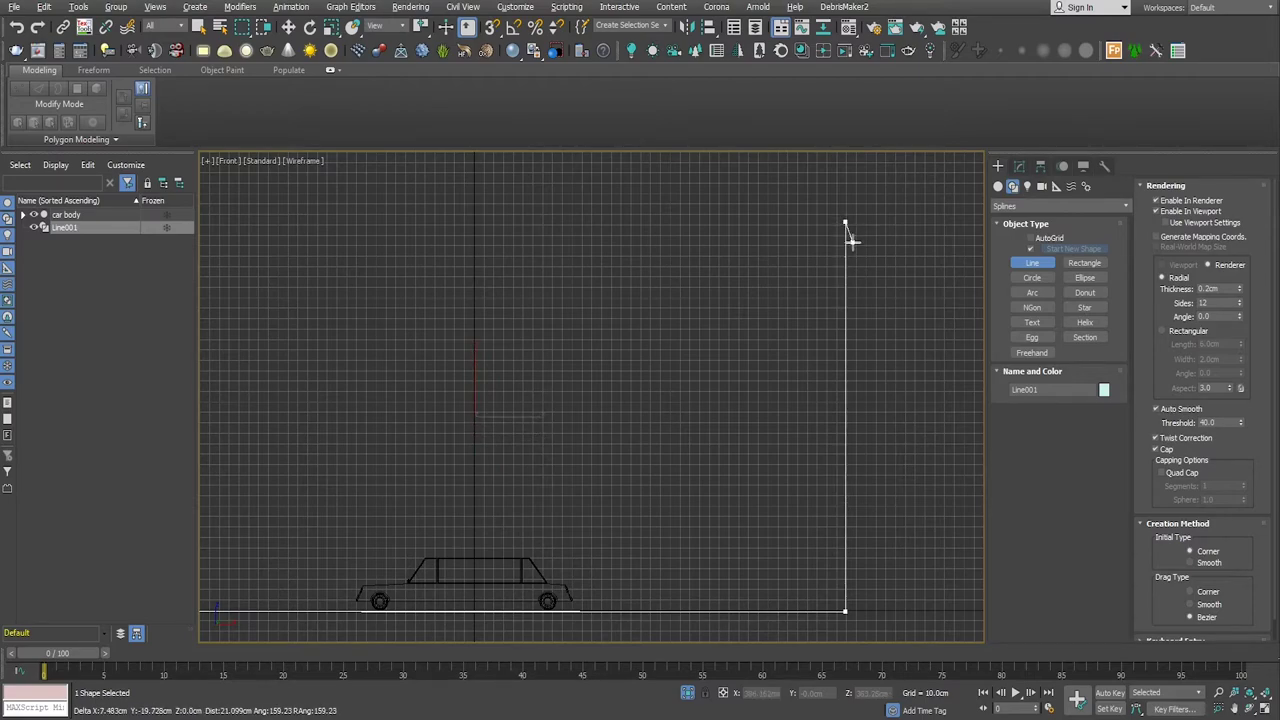
{"action": "right_click", "coordinate": [849, 240]}
{"action": "scroll", "coordinate": [875, 442], "scroll_direction": "down", "scroll_amount": 2}
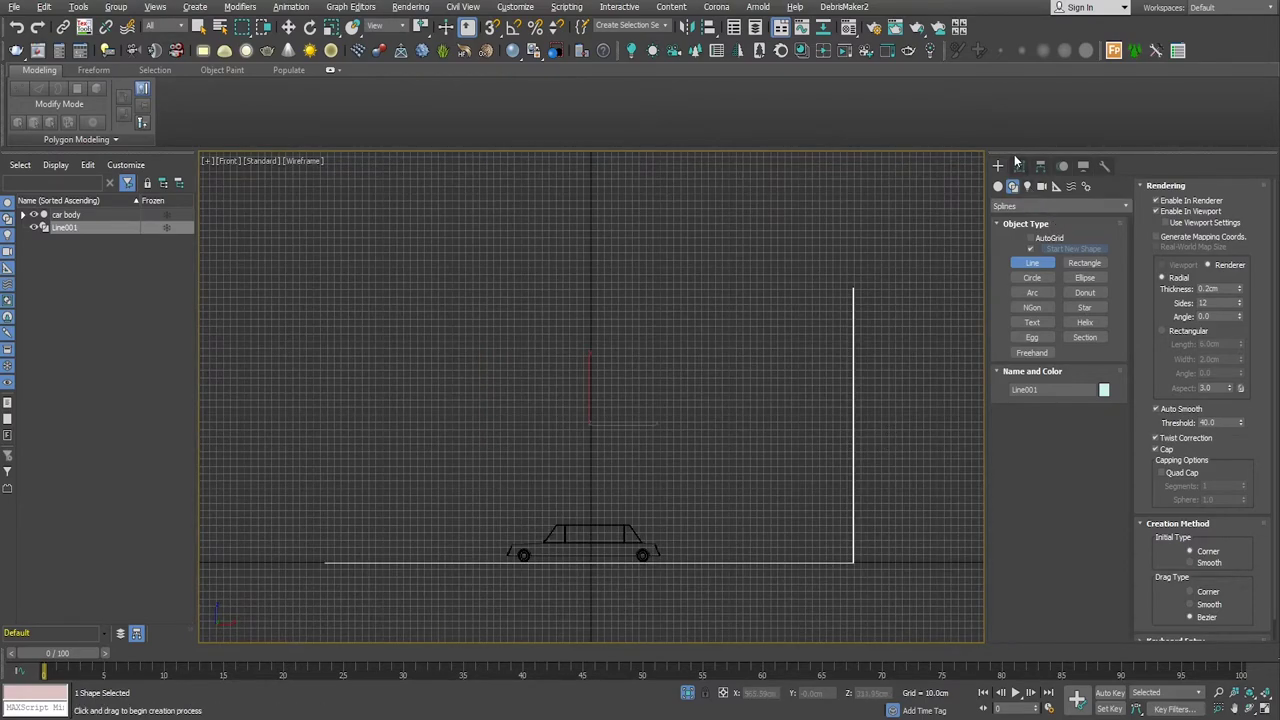
{"action": "left_click", "coordinate": [1019, 166]}
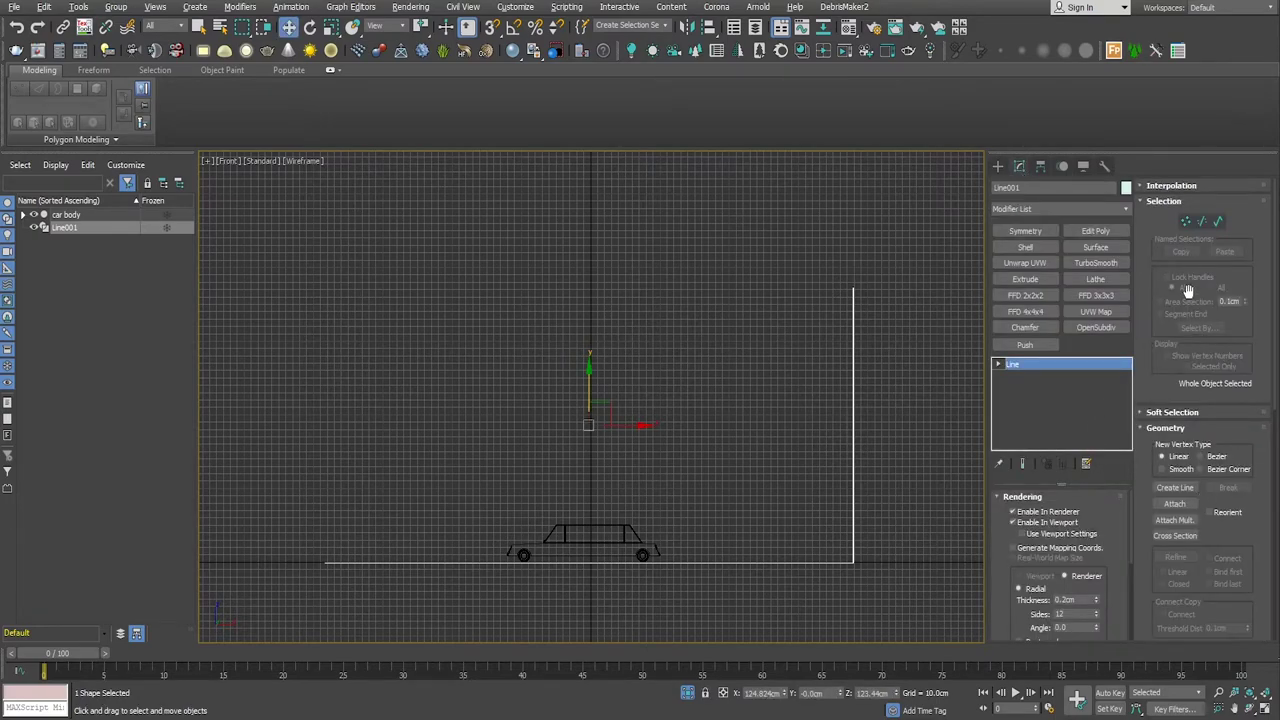
Step: Fillet Line001's corner vertex into a smooth curve and raise the top vertex much higher
{"action": "left_click", "coordinate": [1186, 221]}
{"action": "left_click", "coordinate": [852, 563]}
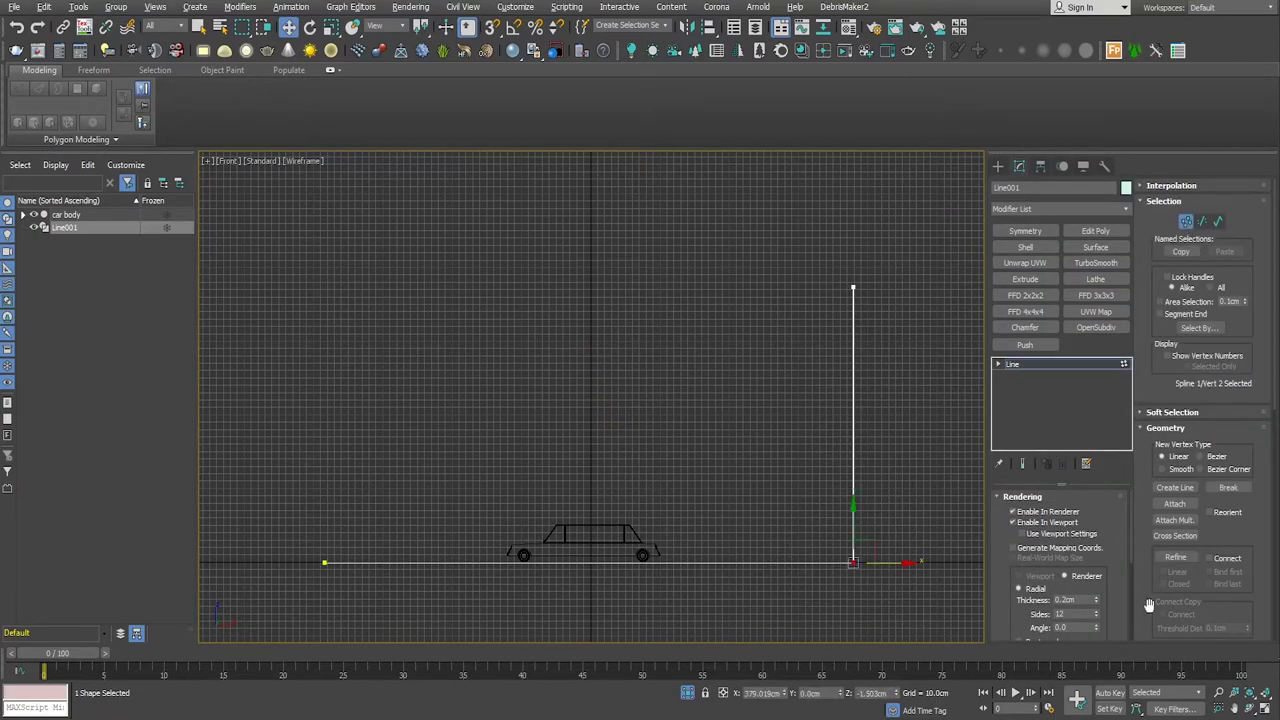
{"action": "scroll", "coordinate": [1237, 518], "scroll_direction": "down", "scroll_amount": 5}
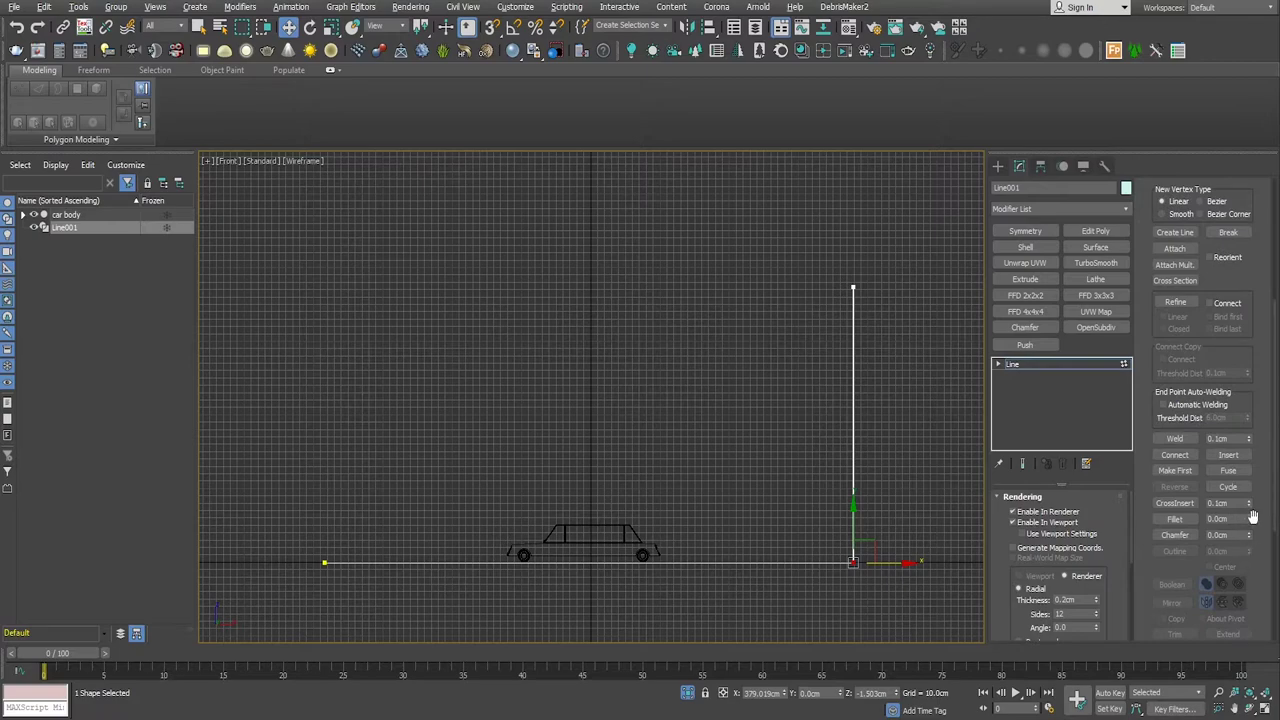
{"action": "left_click_drag", "start_coordinate": [1249, 521], "coordinate": [1249, 431]}
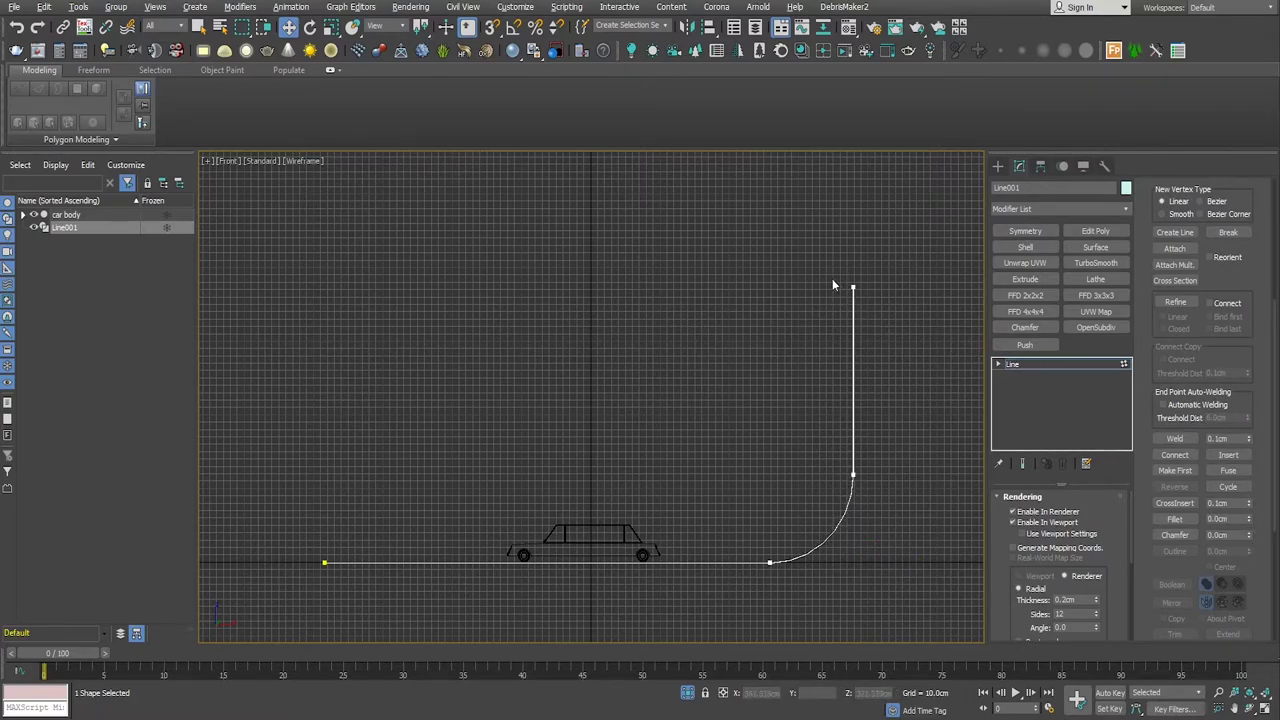
{"action": "left_click_drag", "start_coordinate": [874, 335], "coordinate": [872, 332]}
{"action": "left_click_drag", "start_coordinate": [853, 230], "coordinate": [850, 125]}
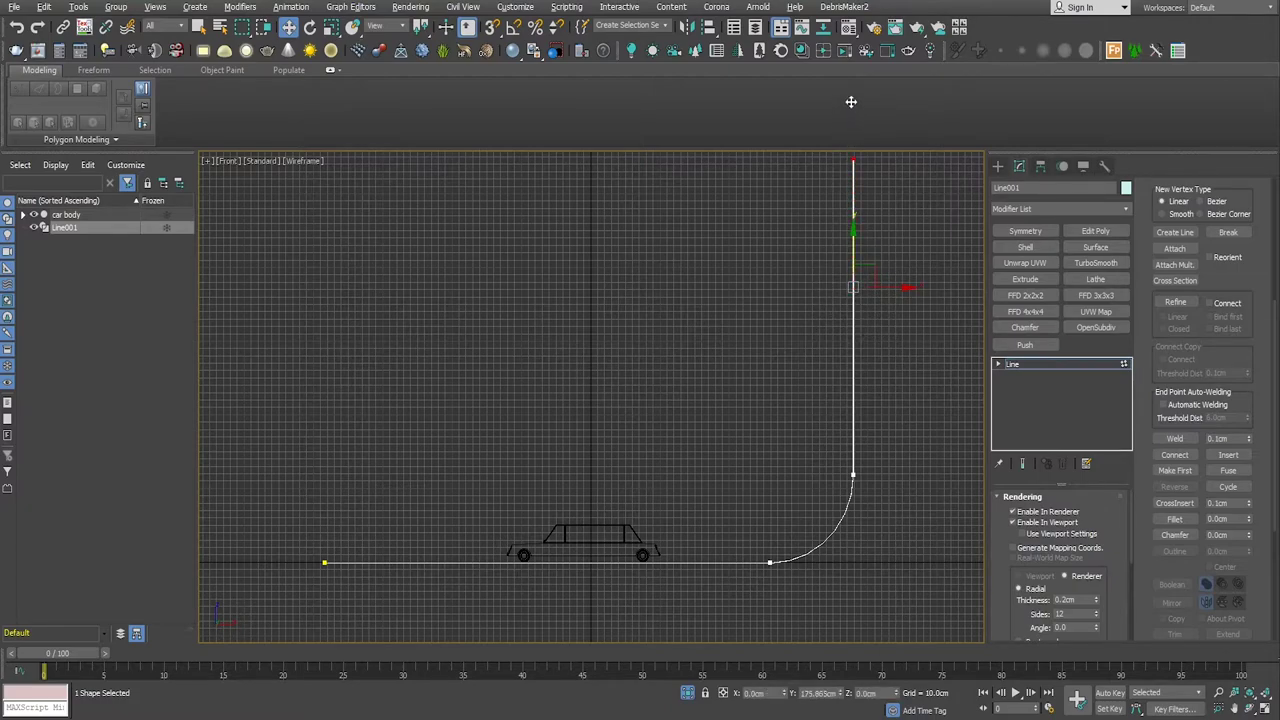
{"action": "left_click_drag", "start_coordinate": [851, 101], "coordinate": [852, 104]}
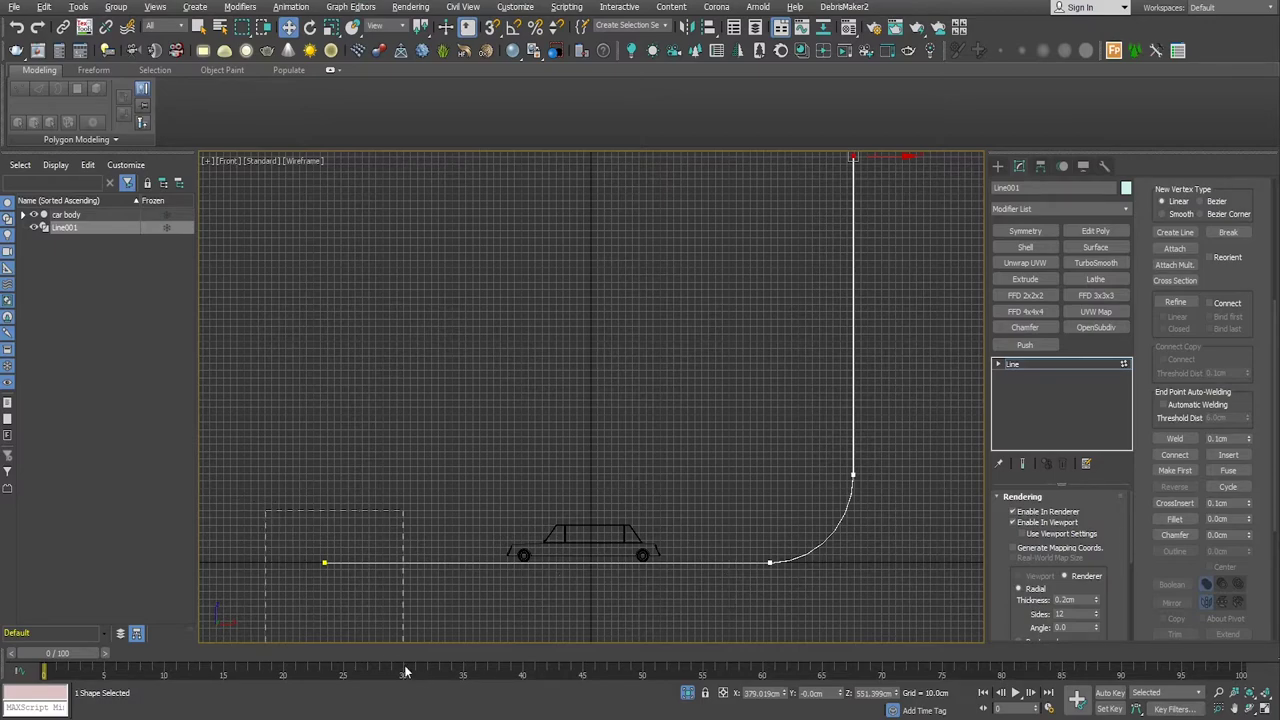
Step: Stretch the left end vertex farther left and check the line in Perspective
{"action": "left_click_drag", "start_coordinate": [405, 672], "coordinate": [400, 543]}
{"action": "middle_click_drag", "start_coordinate": [400, 543], "coordinate": [557, 542]}
{"action": "left_click_drag", "start_coordinate": [537, 527], "coordinate": [372, 511]}
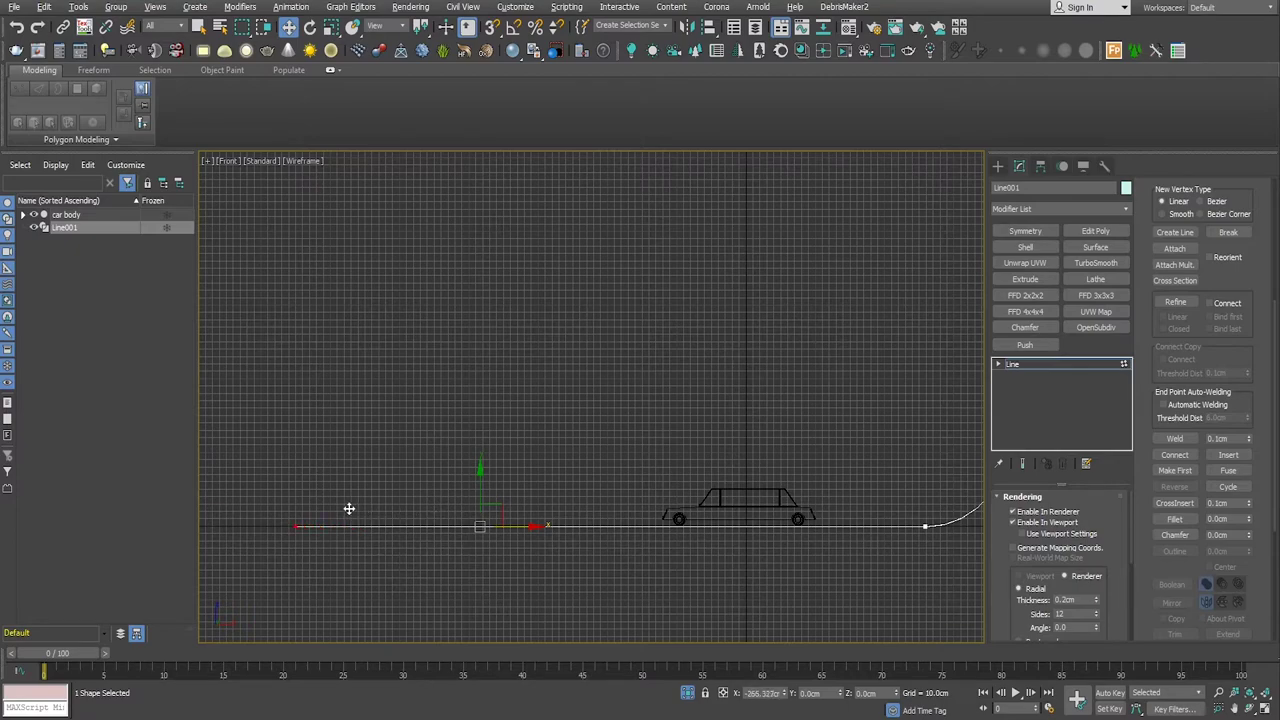
{"action": "left_click", "coordinate": [316, 518]}
{"action": "key", "text": "alt+w"}
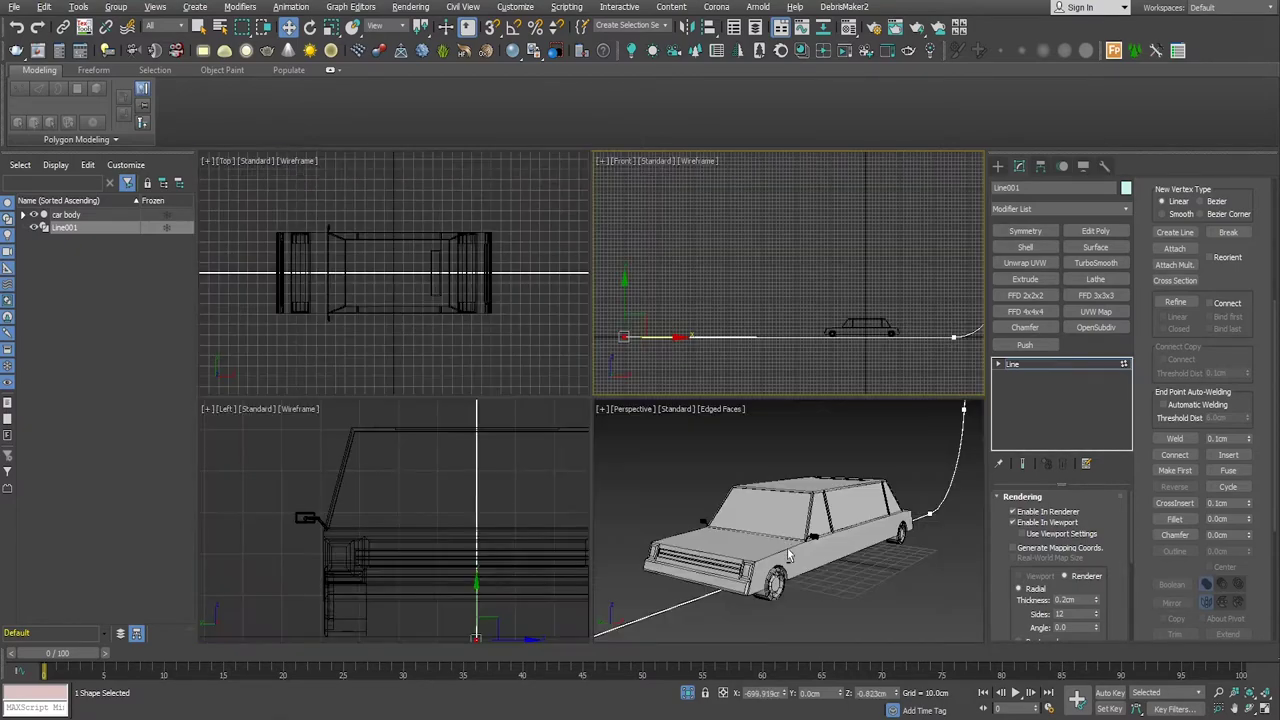
{"action": "key", "text": "alt+w"}
{"action": "scroll", "coordinate": [814, 570], "scroll_direction": "down", "scroll_amount": 5}
{"action": "middle_click_drag", "start_coordinate": [816, 563], "coordinate": [900, 480], "text": "alt"}
{"action": "left_click", "coordinate": [1030, 365]}
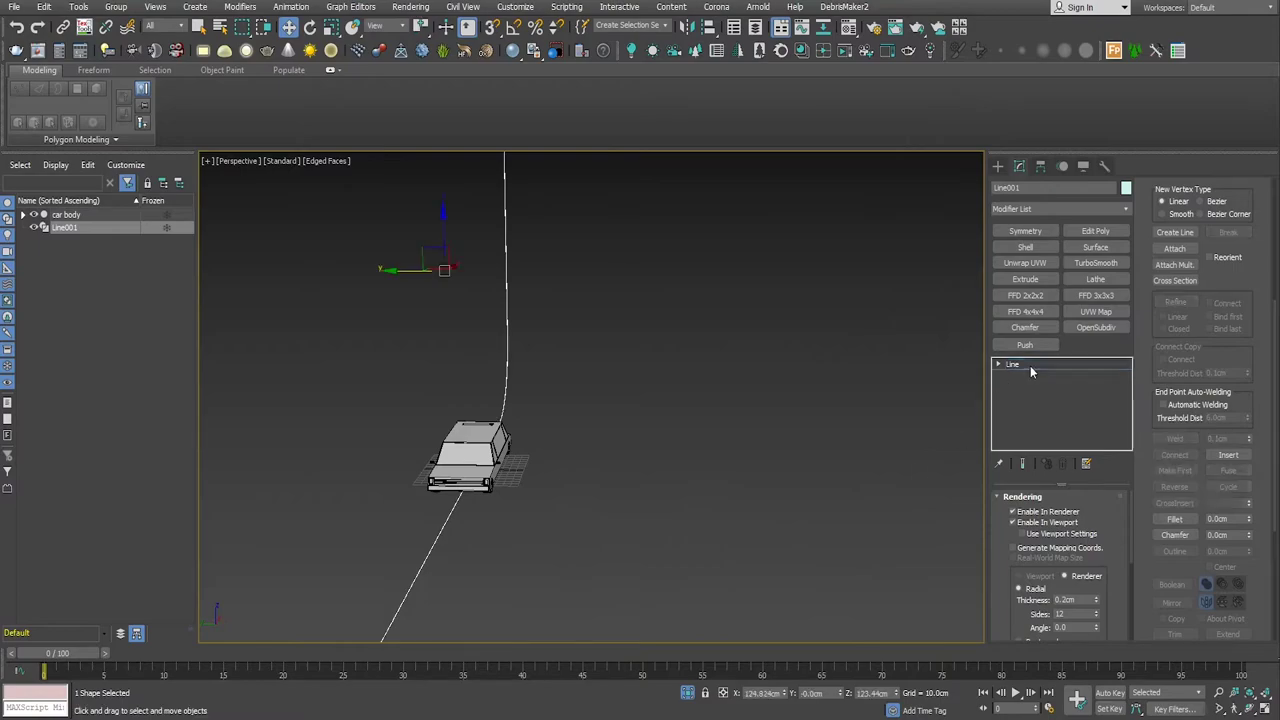
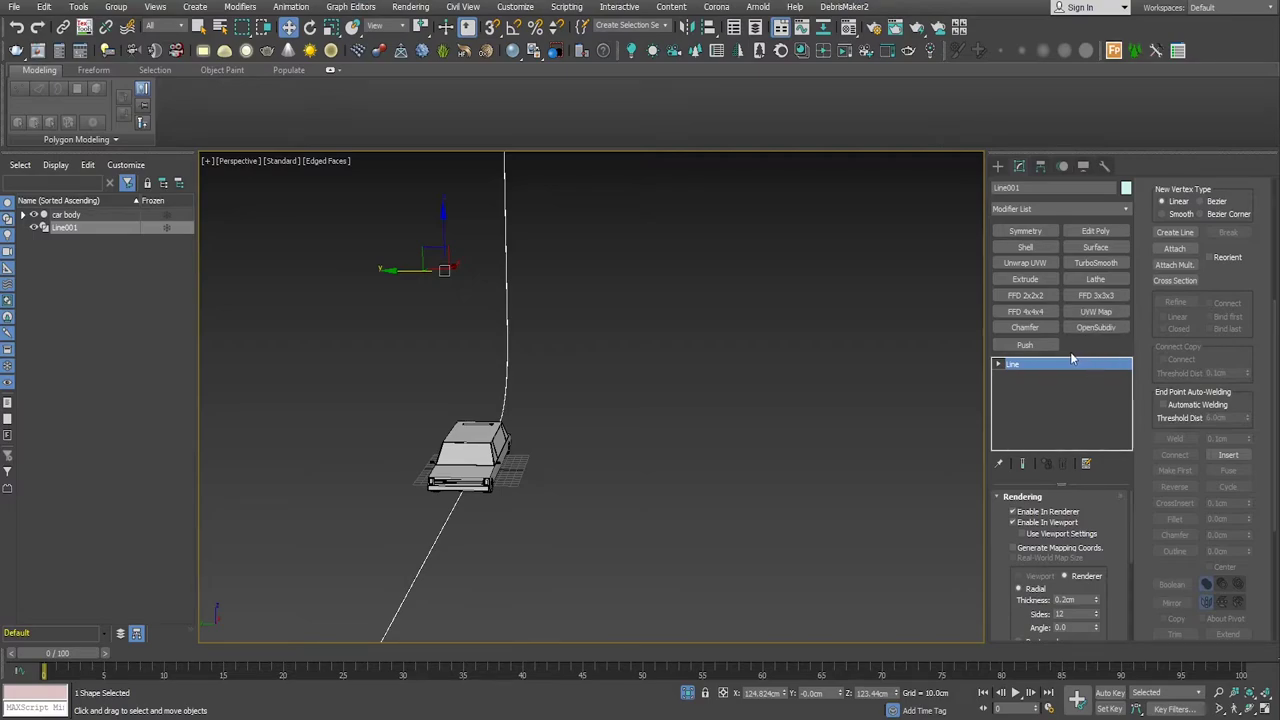
Step: Extrude the profile line Line001 by 5000cm into a long backdrop surface
{"action": "left_click", "coordinate": [1025, 279]}
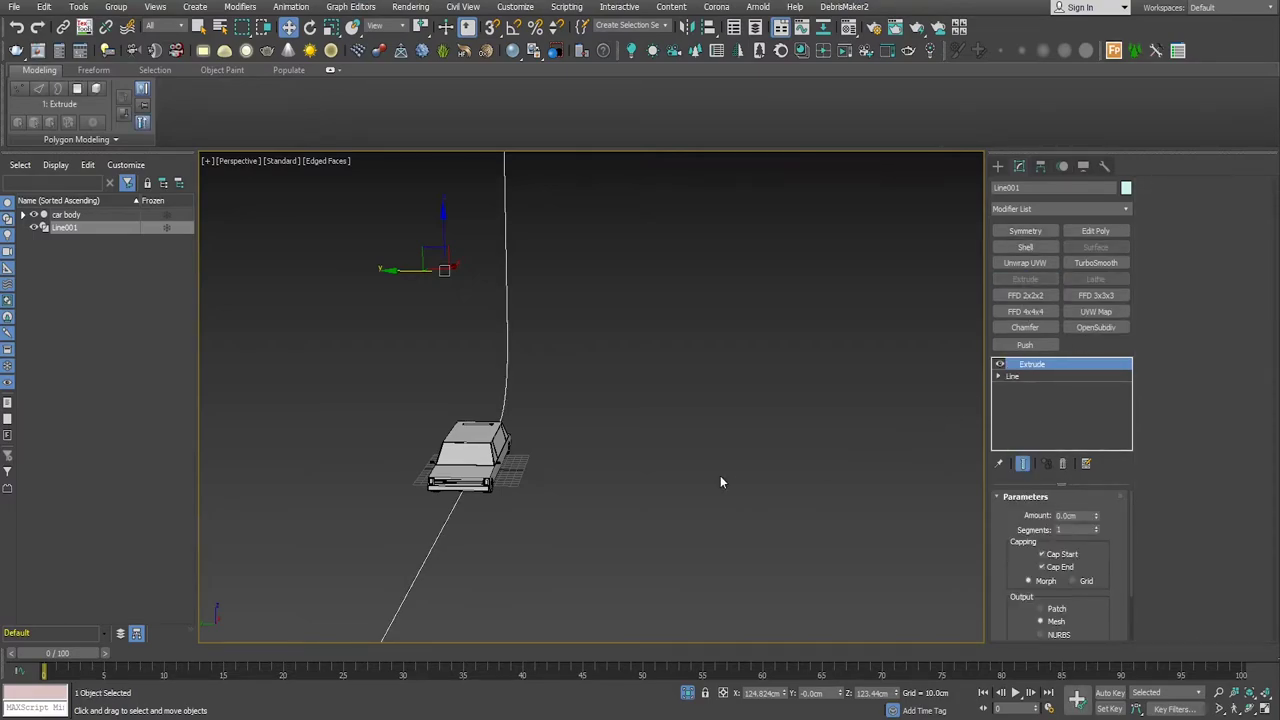
{"action": "scroll", "coordinate": [720, 482], "scroll_direction": "down", "scroll_amount": 3}
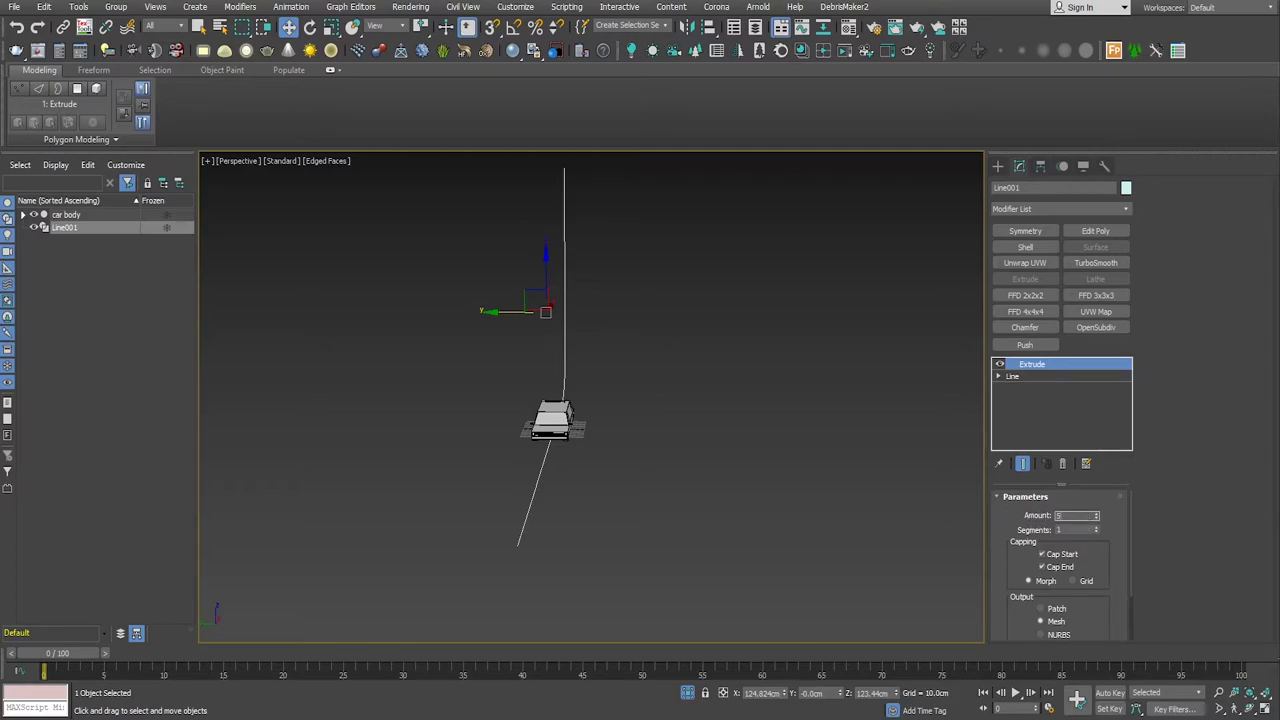
{"action": "scroll", "coordinate": [939, 518], "scroll_direction": "down", "scroll_amount": 6}
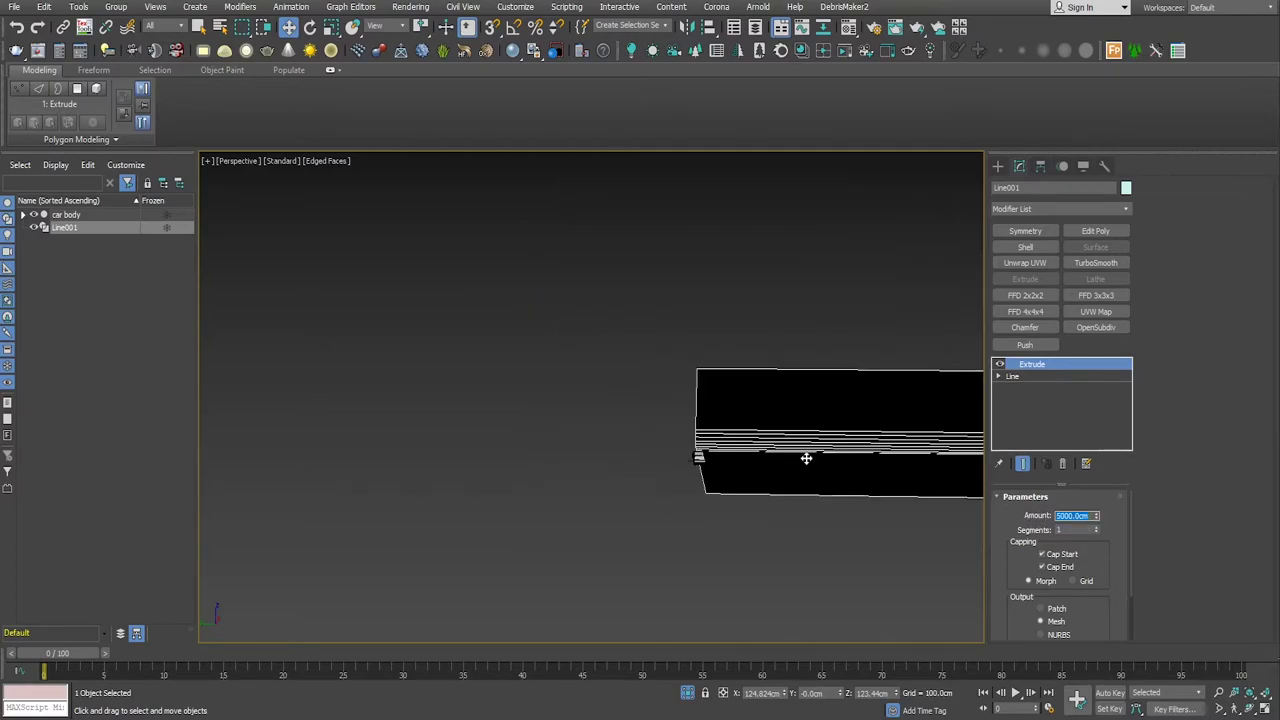
{"action": "middle_click_drag", "start_coordinate": [806, 457], "coordinate": [511, 391]}
{"action": "scroll", "coordinate": [540, 412], "scroll_direction": "down", "scroll_amount": 2}
{"action": "mouse_move", "coordinate": [590, 453]}
{"action": "middle_mouse_down", "text": "alt"}
{"action": "mouse_move", "coordinate": [680, 380]}
{"action": "mouse_move", "coordinate": [760, 366]}
{"action": "mouse_move", "coordinate": [645, 450]}
{"action": "mouse_move", "coordinate": [594, 443]}
{"action": "middle_mouse_up", "text": "alt"}
Step: Add a Shell modifier to give the backdrop thickness, then inspect it from around the car
{"action": "left_click", "coordinate": [1026, 248]}
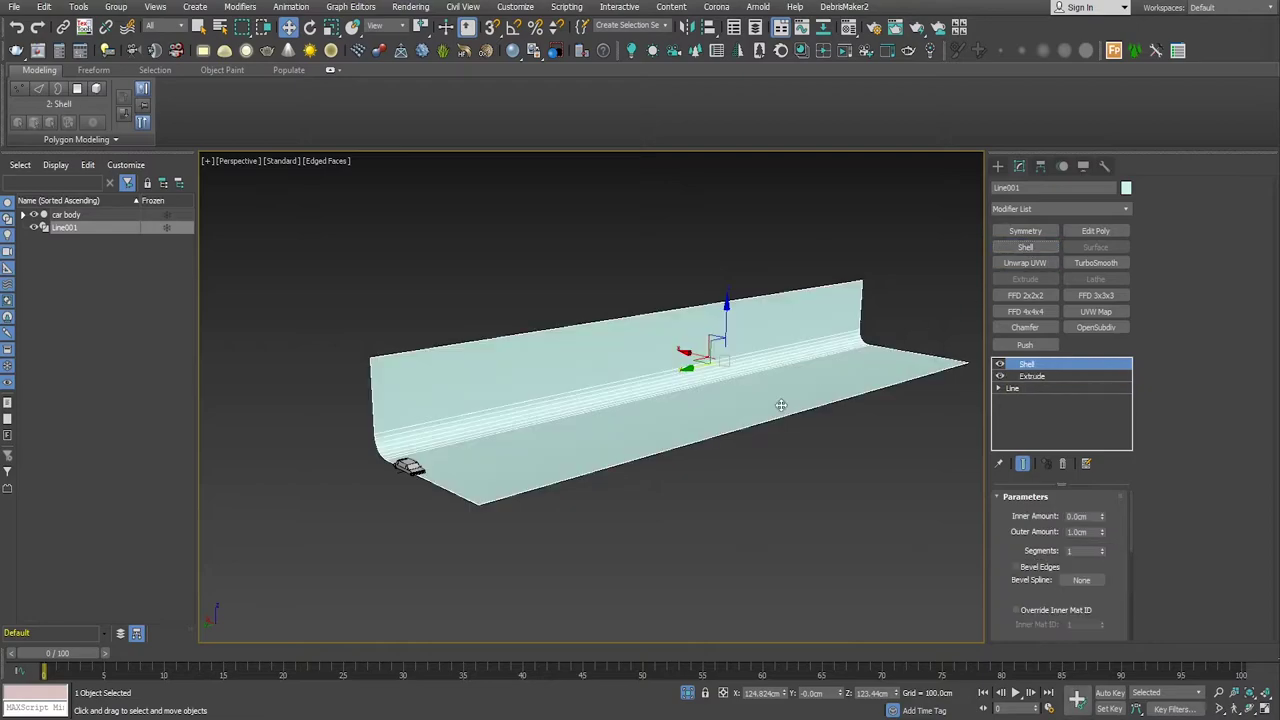
{"action": "mouse_move", "coordinate": [777, 403]}
{"action": "middle_mouse_down", "text": "alt"}
{"action": "mouse_move", "coordinate": [686, 437]}
{"action": "mouse_move", "coordinate": [679, 426]}
{"action": "middle_mouse_up", "text": "alt"}
{"action": "mouse_move", "coordinate": [690, 380]}
{"action": "middle_mouse_down", "text": "alt"}
{"action": "mouse_move", "coordinate": [717, 397]}
{"action": "mouse_move", "coordinate": [691, 366]}
{"action": "mouse_move", "coordinate": [397, 362]}
{"action": "mouse_move", "coordinate": [629, 417]}
{"action": "mouse_move", "coordinate": [798, 417]}
{"action": "mouse_move", "coordinate": [729, 413]}
{"action": "middle_mouse_up", "text": "alt"}
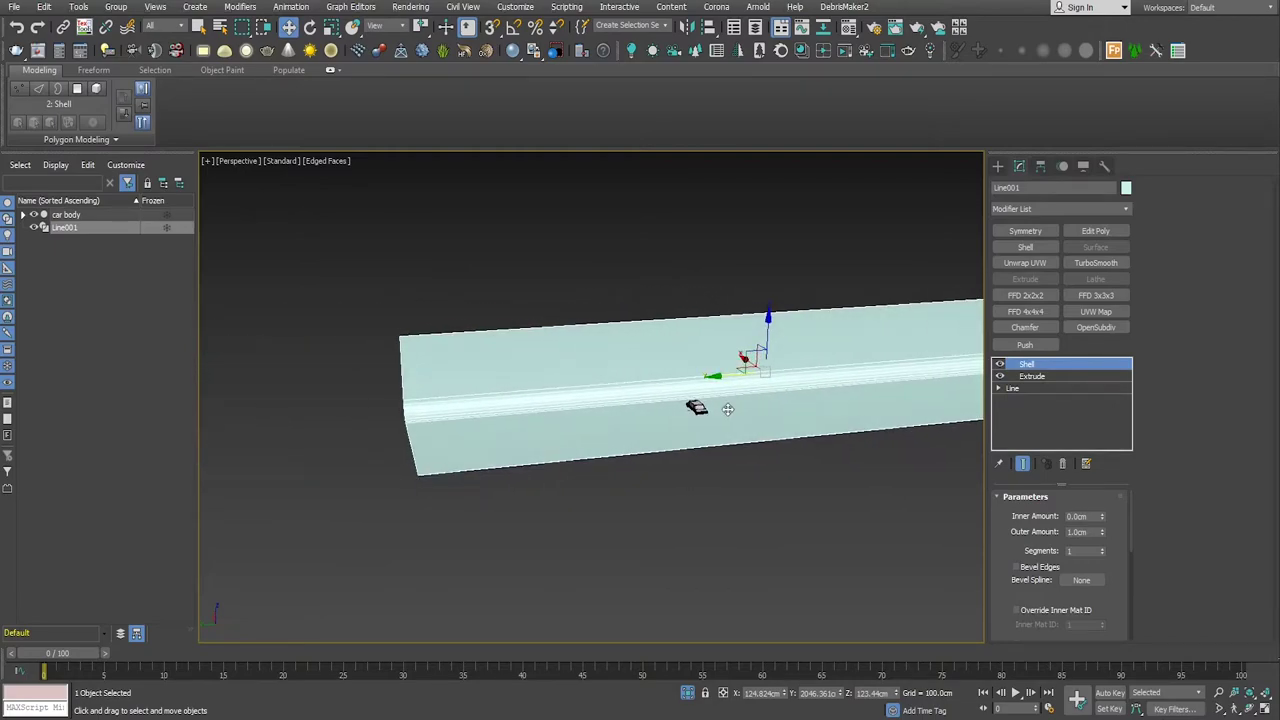
{"action": "scroll", "coordinate": [745, 410], "scroll_direction": "up", "scroll_amount": 5}
{"action": "scroll", "coordinate": [664, 453], "scroll_direction": "up", "scroll_amount": 3}
{"action": "scroll", "coordinate": [686, 456], "scroll_direction": "down", "scroll_amount": 1}
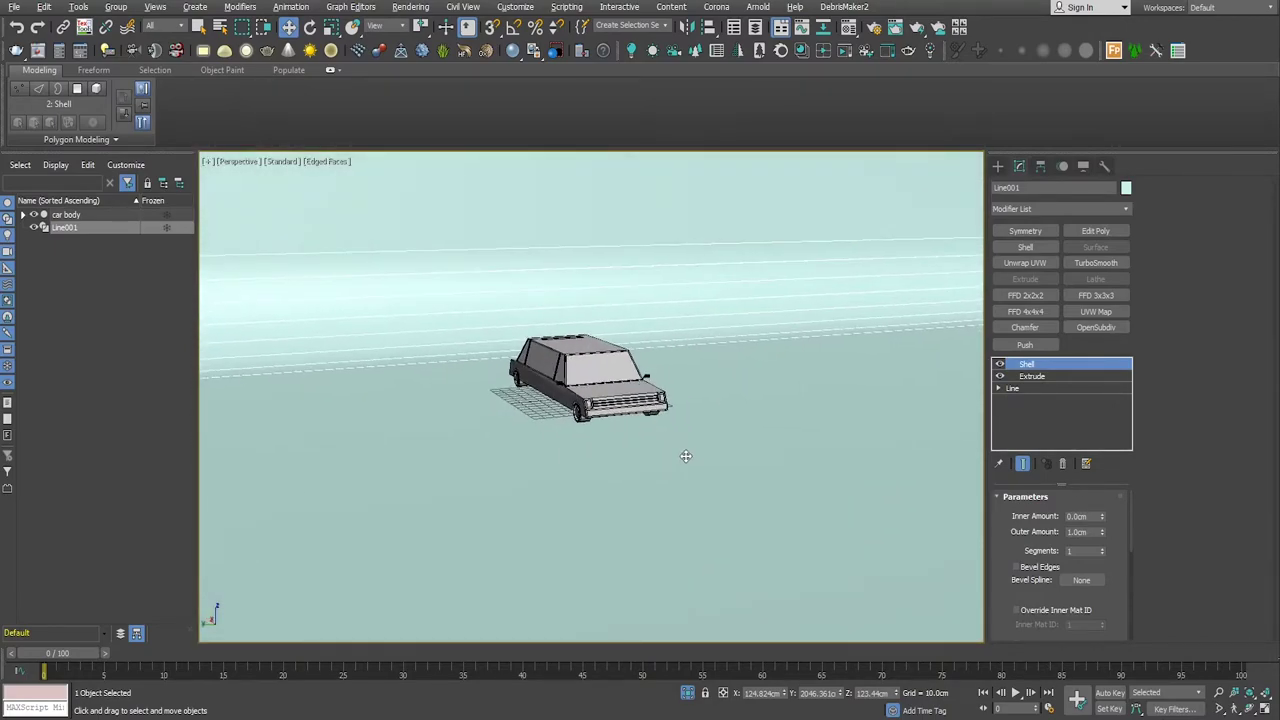
{"action": "mouse_move", "coordinate": [657, 451]}
{"action": "middle_mouse_down", "text": "alt"}
{"action": "mouse_move", "coordinate": [634, 451]}
{"action": "mouse_move", "coordinate": [686, 380]}
{"action": "mouse_move", "coordinate": [687, 519]}
{"action": "mouse_move", "coordinate": [703, 488]}
{"action": "mouse_move", "coordinate": [745, 492]}
{"action": "mouse_move", "coordinate": [714, 486]}
{"action": "mouse_move", "coordinate": [749, 486]}
{"action": "mouse_move", "coordinate": [763, 518]}
{"action": "mouse_move", "coordinate": [693, 544]}
{"action": "middle_mouse_up", "text": "alt"}
{"action": "scroll", "coordinate": [715, 476], "scroll_direction": "down", "scroll_amount": 3}
{"action": "scroll", "coordinate": [747, 494], "scroll_direction": "up", "scroll_amount": 1}
{"action": "scroll", "coordinate": [750, 497], "scroll_direction": "down", "scroll_amount": 3}
{"action": "left_click", "coordinate": [1040, 390]}
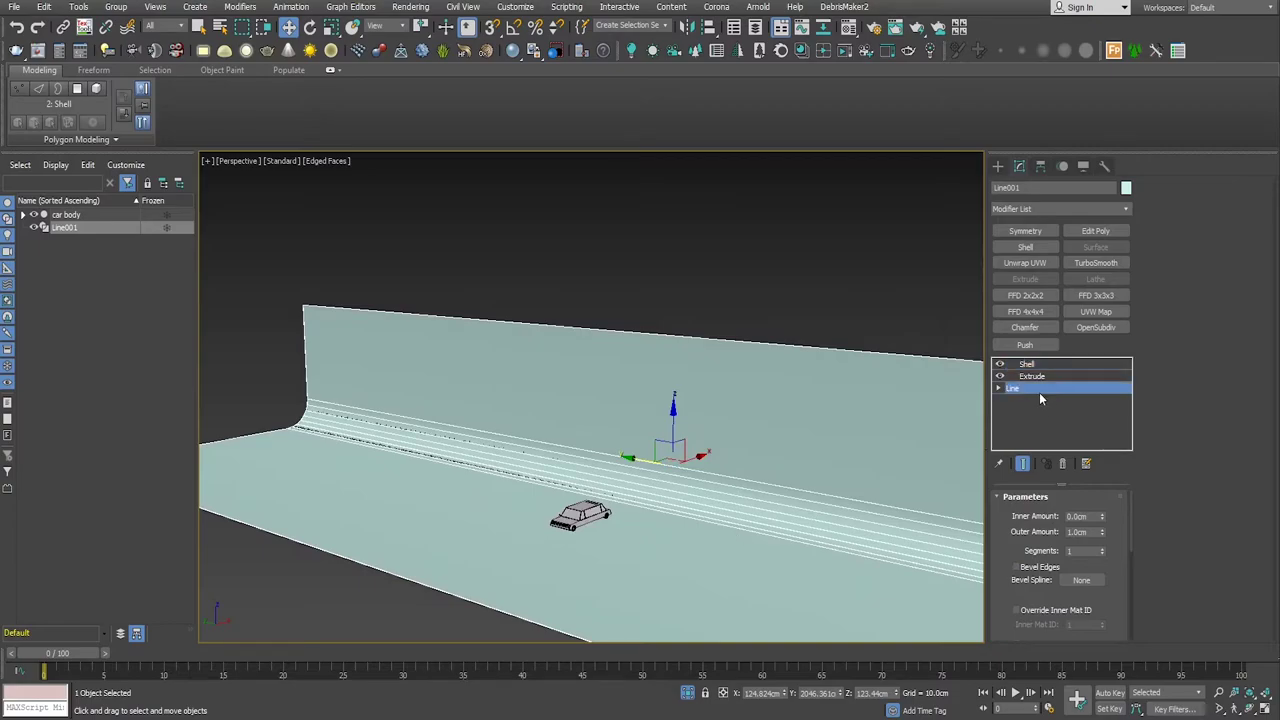
{"action": "key", "text": "alt+w"}
{"action": "key", "text": "alt+w"}
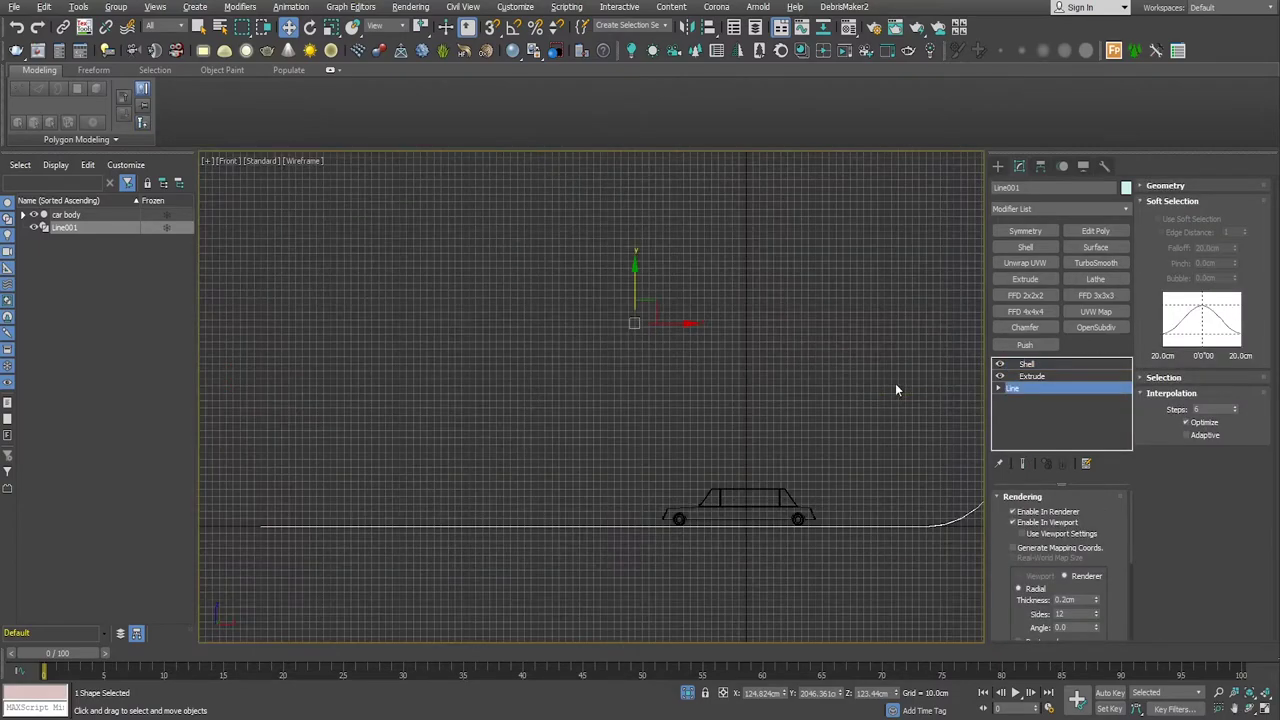
{"action": "scroll", "coordinate": [838, 375], "scroll_direction": "down", "scroll_amount": 3}
{"action": "middle_click_drag", "start_coordinate": [838, 375], "coordinate": [800, 433]}
{"action": "scroll", "coordinate": [848, 410], "scroll_direction": "up", "scroll_amount": 5}
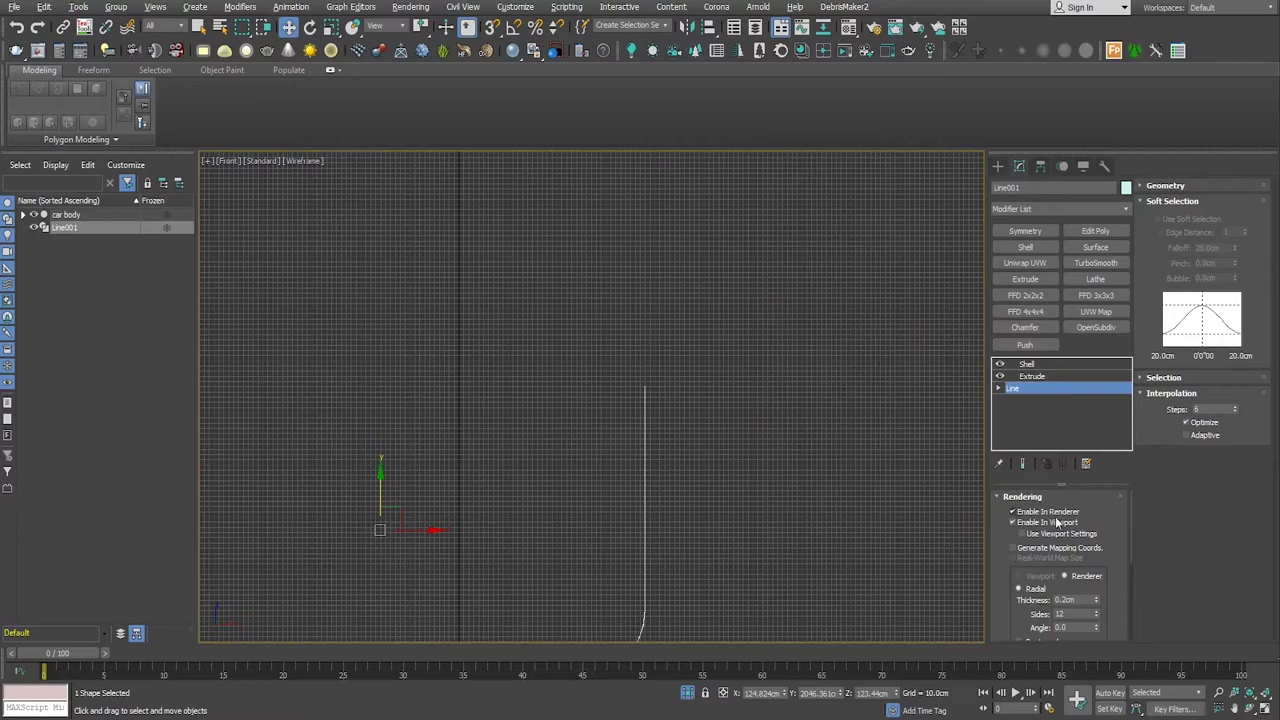
{"action": "scroll", "coordinate": [1100, 590], "scroll_direction": "down", "scroll_amount": 2}
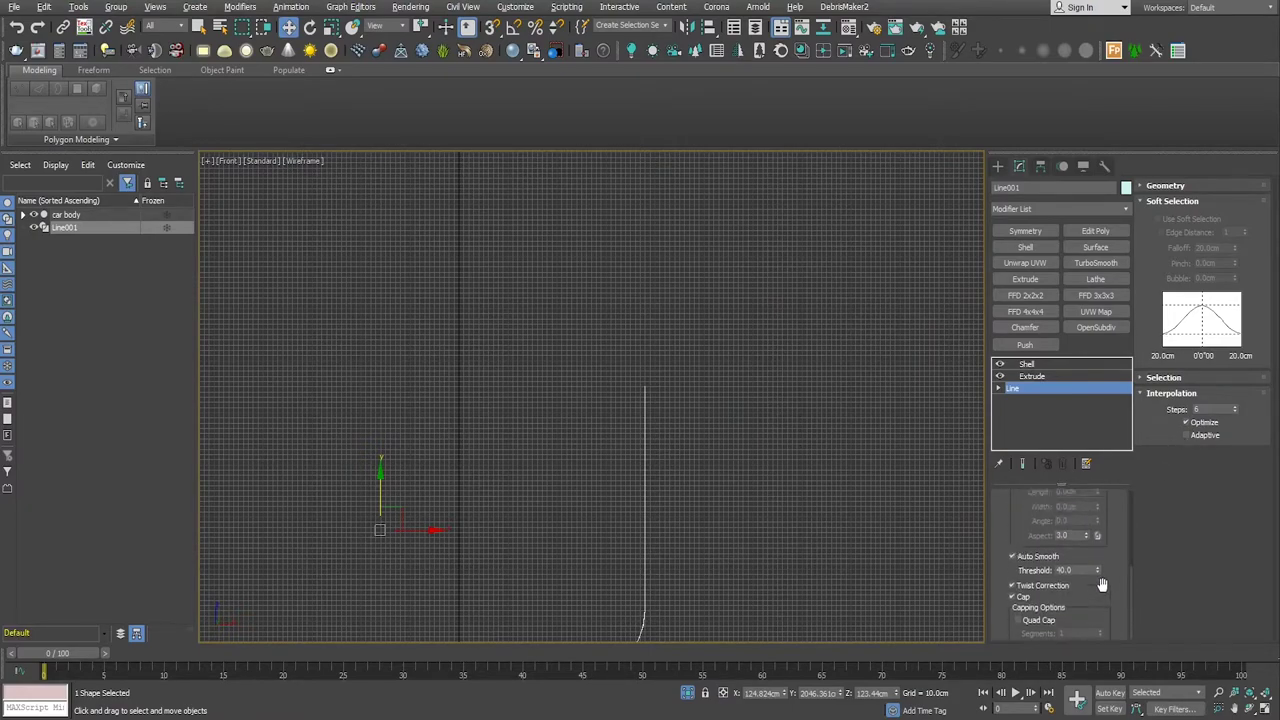
{"action": "left_click", "coordinate": [1165, 185]}
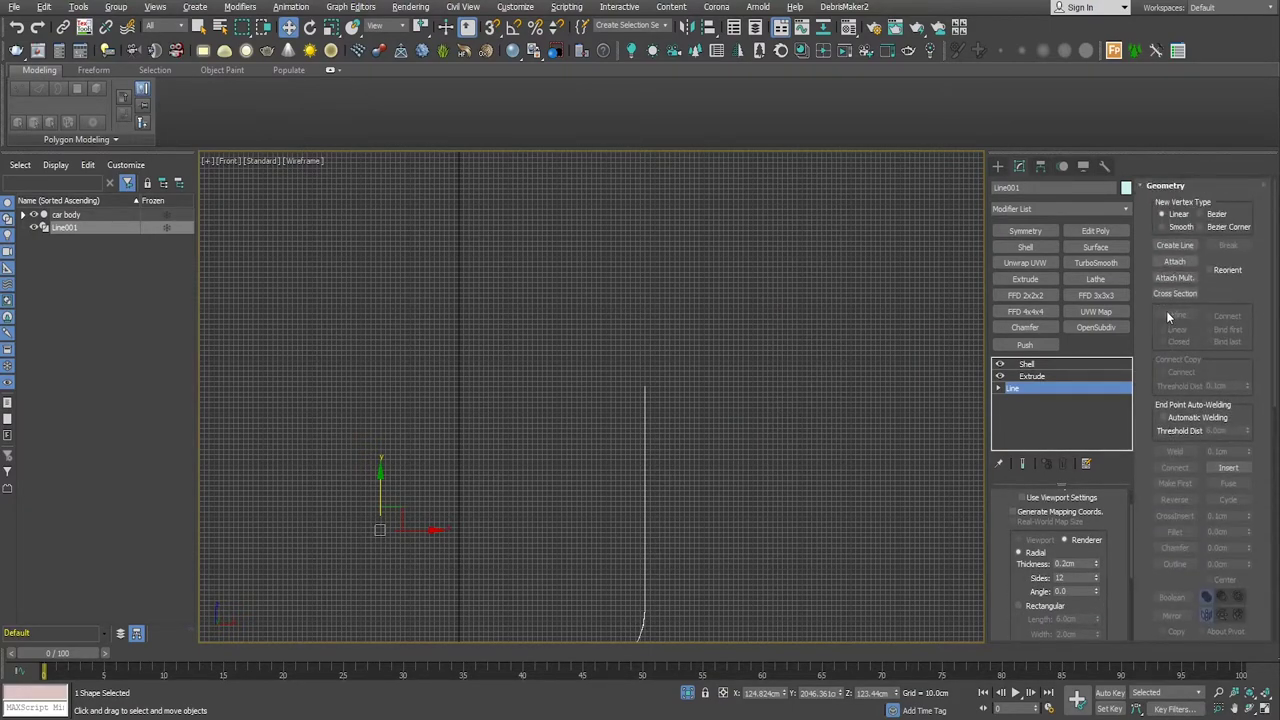
{"action": "scroll", "coordinate": [1068, 540], "scroll_direction": "down", "scroll_amount": 1}
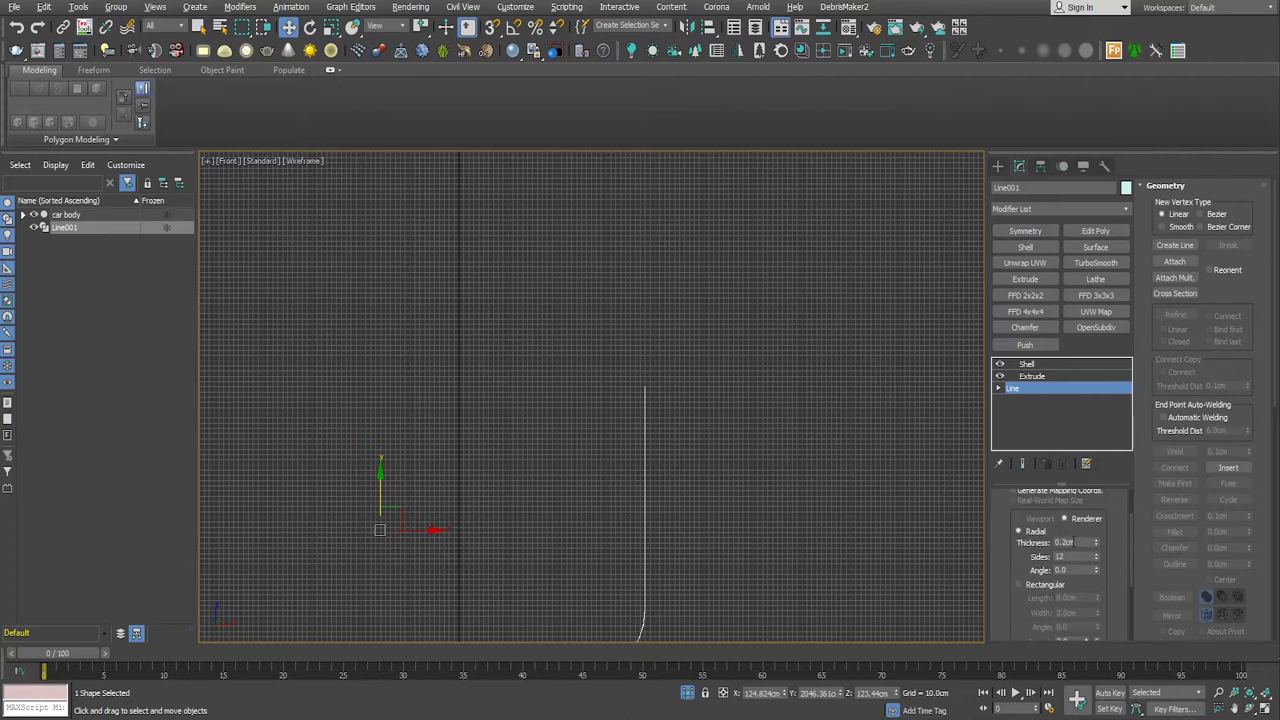
{"action": "mouse_move", "coordinate": [1134, 547]}
{"action": "left_mouse_down"}
{"action": "mouse_move", "coordinate": [1130, 488]}
{"action": "mouse_move", "coordinate": [1120, 559]}
{"action": "left_mouse_up"}
{"action": "scroll", "coordinate": [1120, 559], "scroll_direction": "up", "scroll_amount": 5}
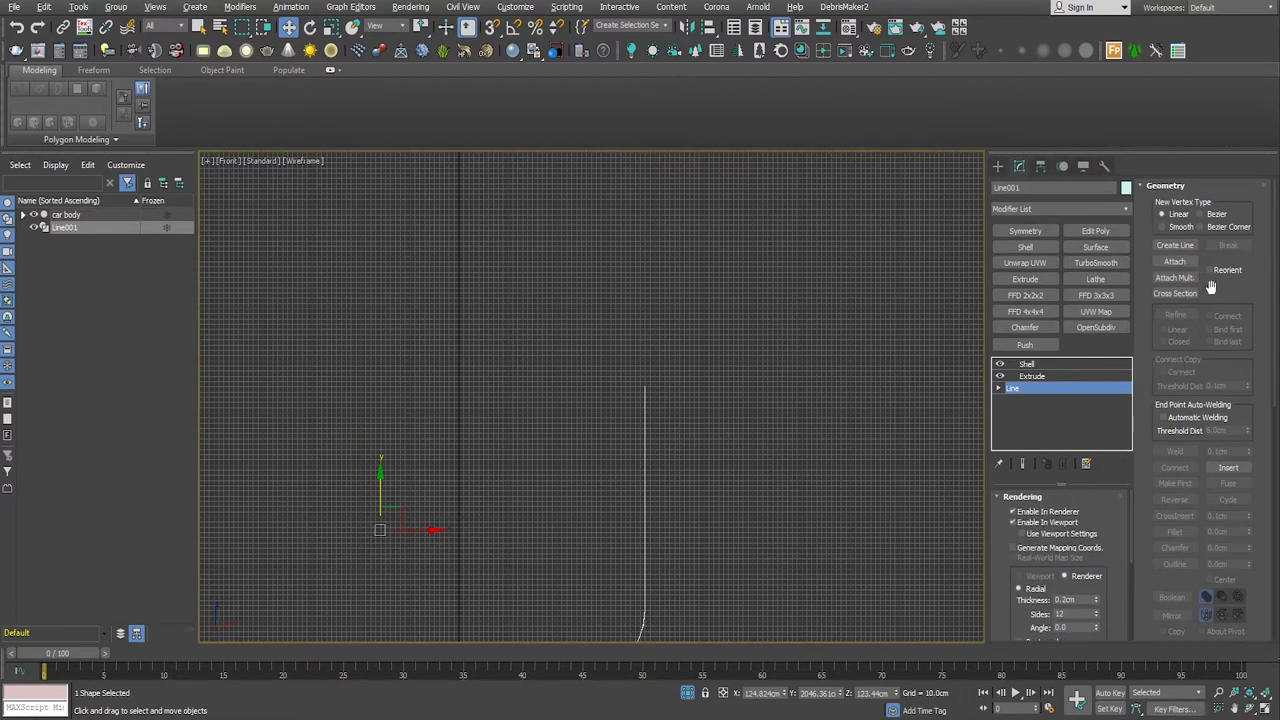
{"action": "scroll", "coordinate": [1207, 303], "scroll_direction": "down", "scroll_amount": 3}
{"action": "scroll", "coordinate": [1207, 306], "scroll_direction": "down", "scroll_amount": 3}
{"action": "scroll", "coordinate": [1205, 315], "scroll_direction": "down", "scroll_amount": 3}
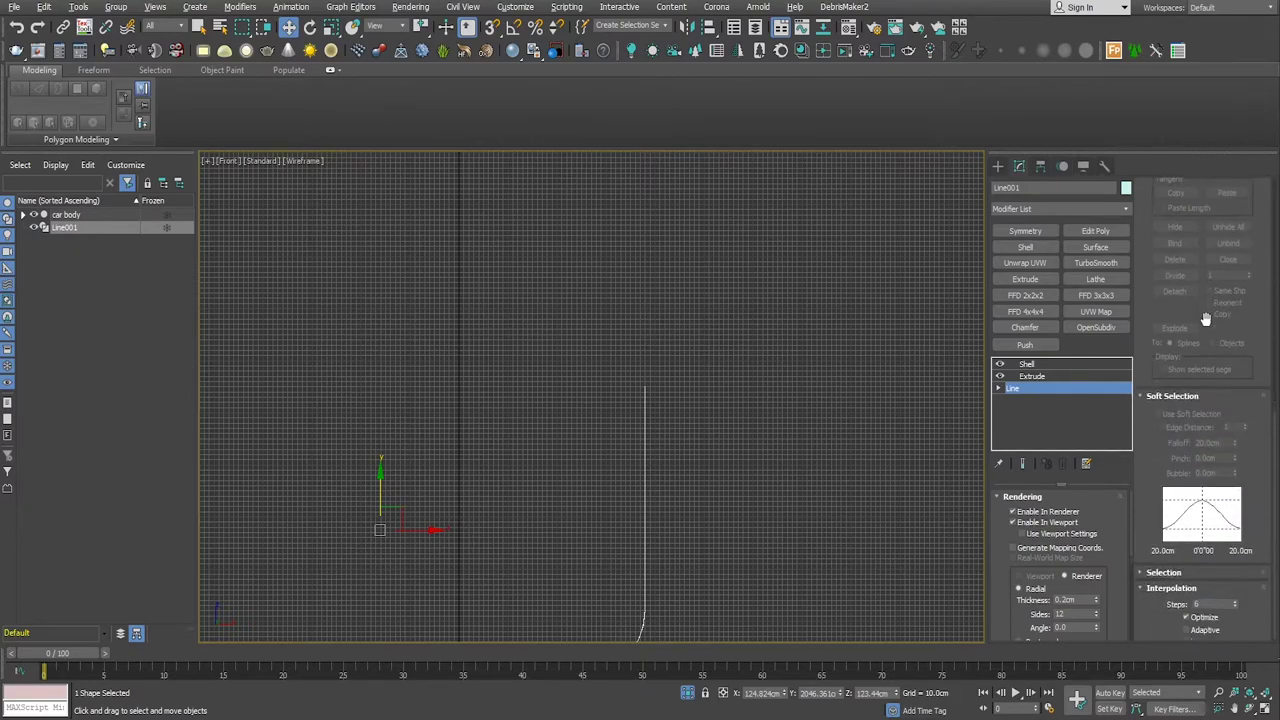
{"action": "left_click", "coordinate": [1164, 573]}
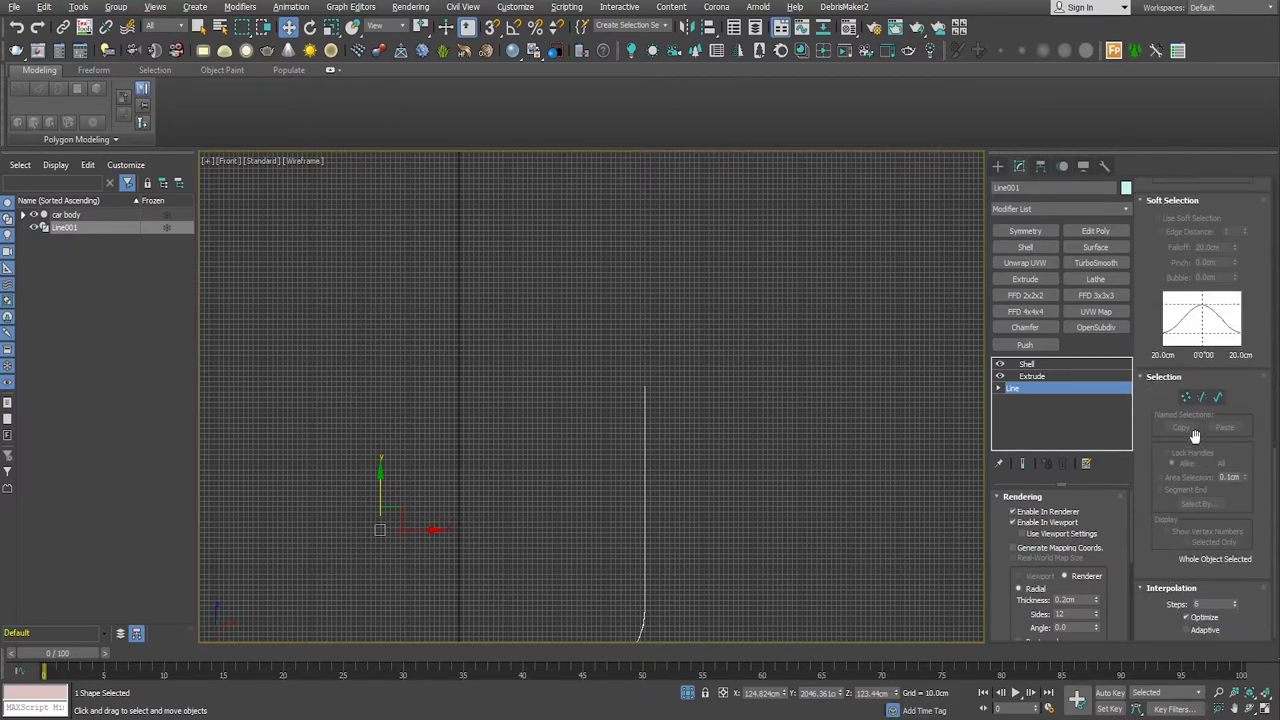
{"action": "left_click", "coordinate": [1186, 399]}
{"action": "left_click_drag", "start_coordinate": [626, 349], "coordinate": [700, 451]}
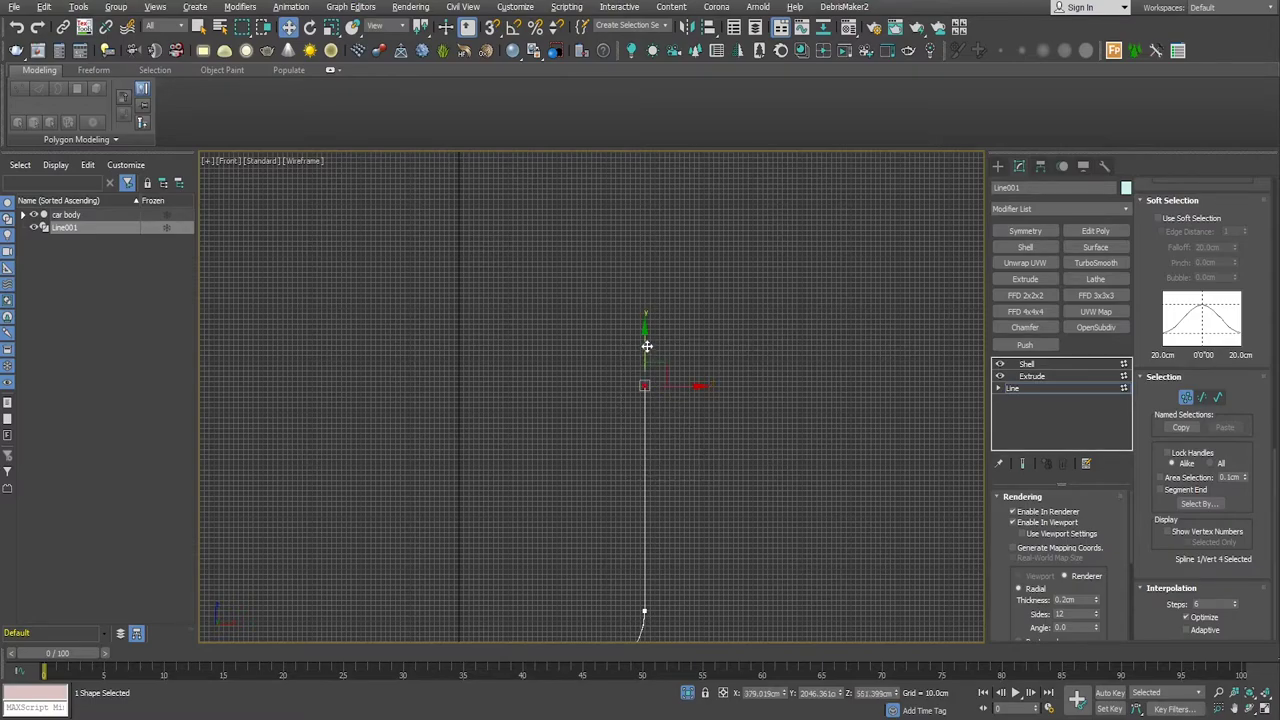
{"action": "left_click_drag", "start_coordinate": [647, 346], "coordinate": [628, 113]}
{"action": "scroll", "coordinate": [706, 506], "scroll_direction": "down", "scroll_amount": 3}
{"action": "scroll", "coordinate": [746, 468], "scroll_direction": "down", "scroll_amount": 1}
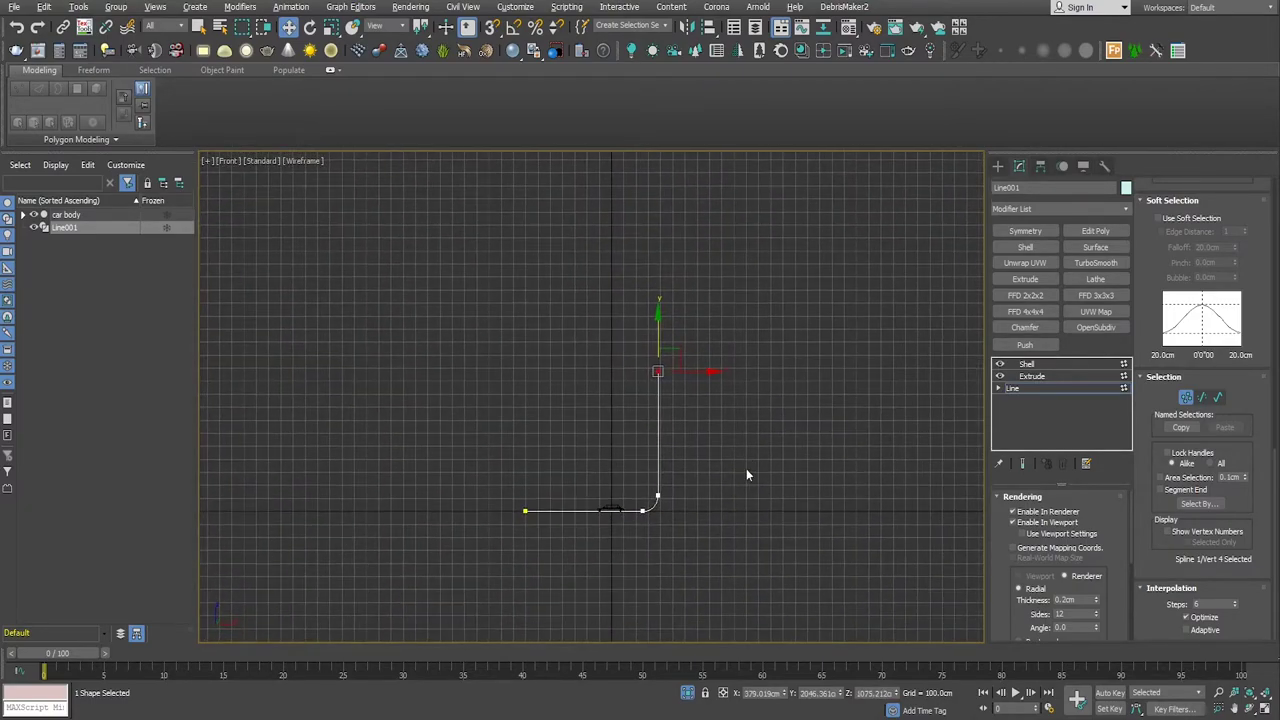
{"action": "key", "text": "alt+w"}
{"action": "key", "text": "alt+w"}
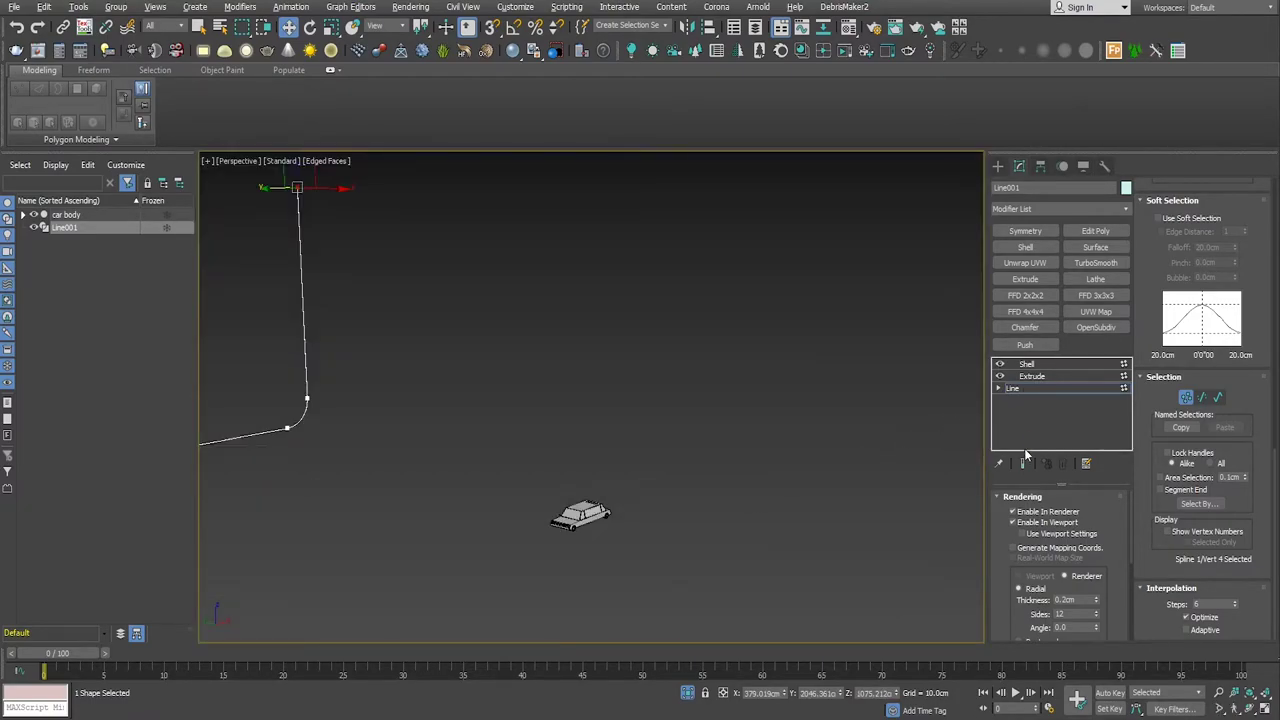
{"action": "left_click", "coordinate": [1022, 463]}
{"action": "scroll", "coordinate": [746, 520], "scroll_direction": "down", "scroll_amount": 3}
{"action": "scroll", "coordinate": [831, 503], "scroll_direction": "down", "scroll_amount": 2}
{"action": "scroll", "coordinate": [786, 530], "scroll_direction": "up", "scroll_amount": 3}
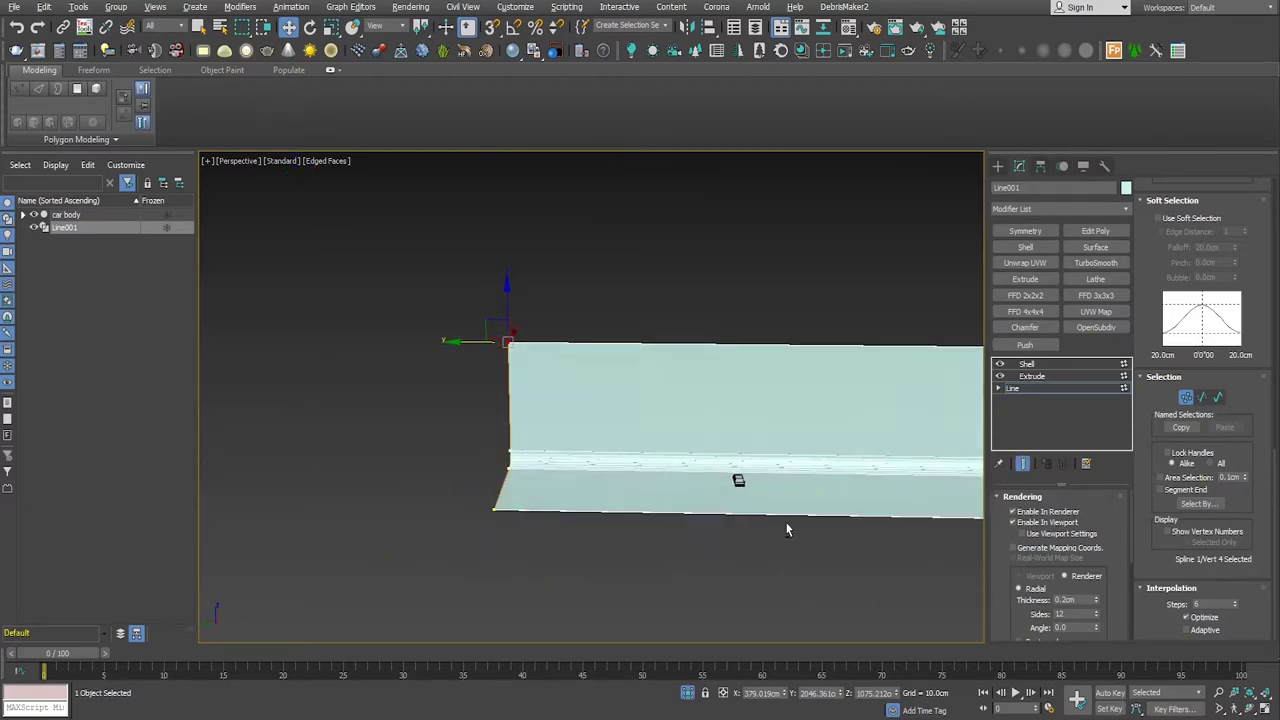
{"action": "middle_click_drag", "start_coordinate": [786, 530], "coordinate": [743, 520], "text": "alt"}
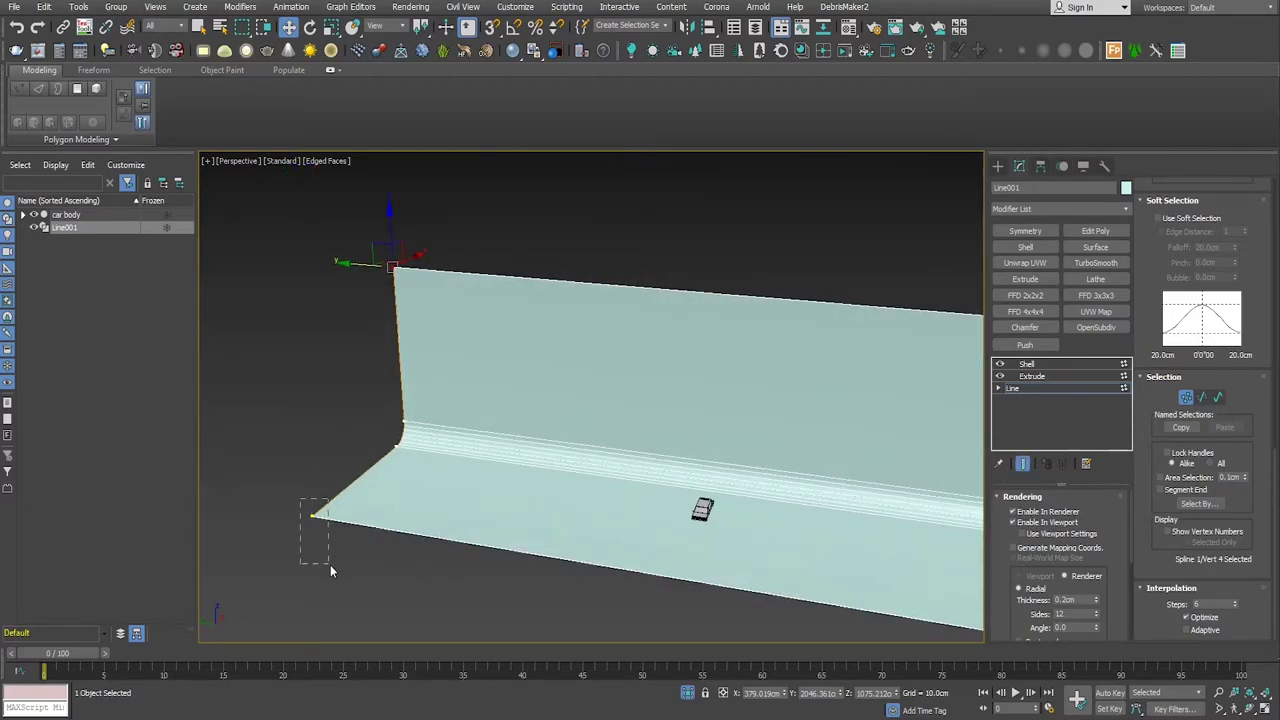
{"action": "left_click_drag", "start_coordinate": [331, 570], "coordinate": [331, 568]}
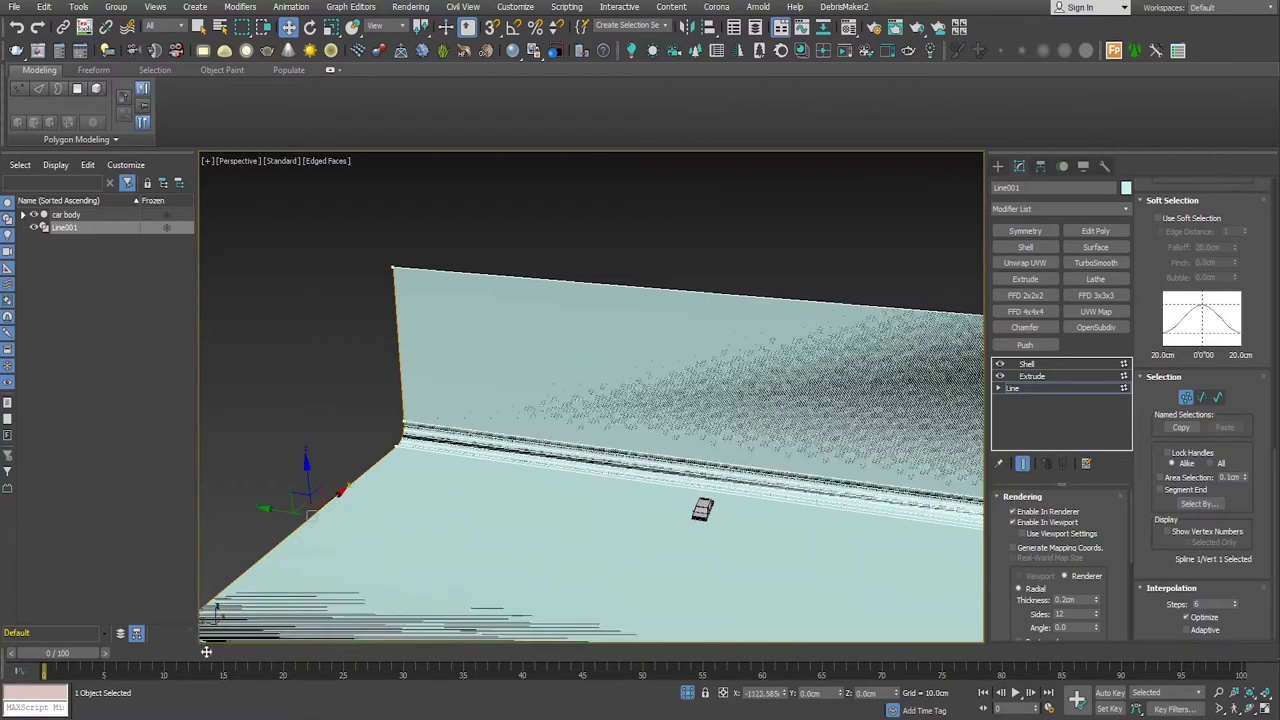
{"action": "mouse_move", "coordinate": [583, 520]}
{"action": "middle_mouse_down", "text": "alt"}
{"action": "mouse_move", "coordinate": [705, 535]}
{"action": "mouse_move", "coordinate": [688, 549]}
{"action": "middle_mouse_up", "text": "alt"}
{"action": "left_click", "coordinate": [1051, 393]}
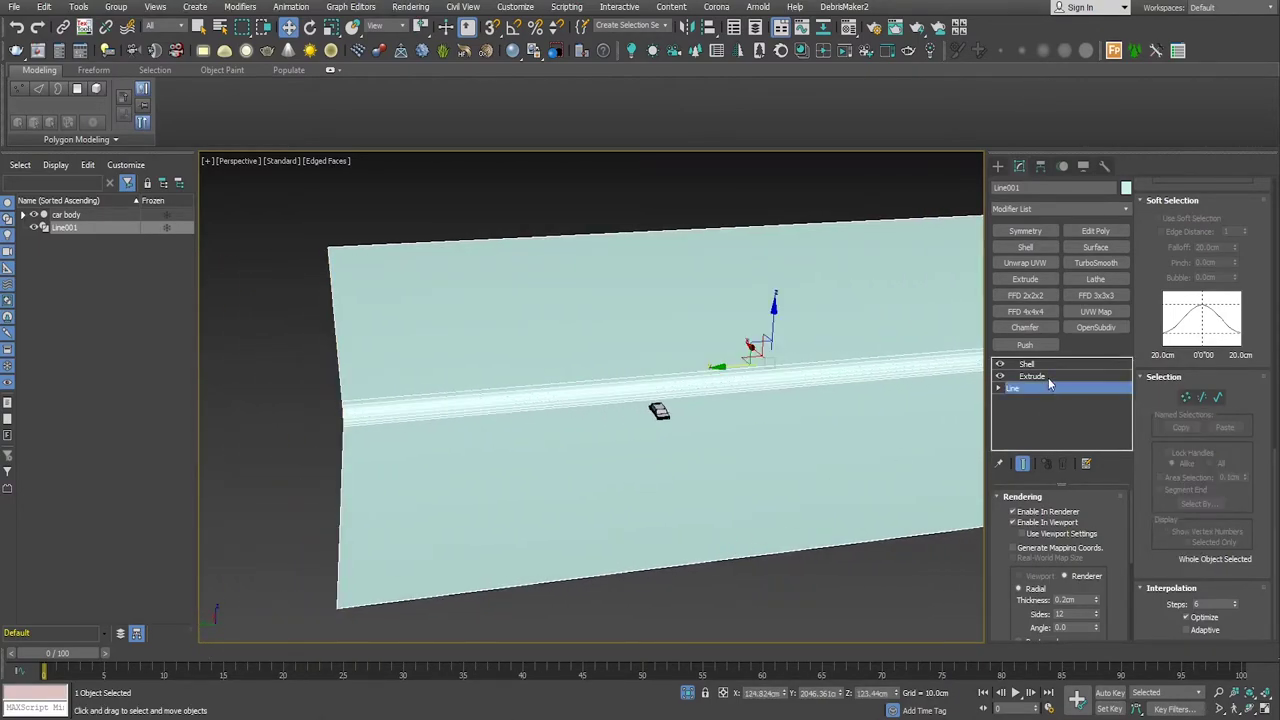
{"action": "left_click", "coordinate": [1035, 364]}
{"action": "scroll", "coordinate": [669, 432], "scroll_direction": "up", "scroll_amount": 5}
{"action": "mouse_move", "coordinate": [669, 432]}
{"action": "middle_mouse_down", "text": "alt"}
{"action": "mouse_move", "coordinate": [626, 423]}
{"action": "mouse_move", "coordinate": [645, 405]}
{"action": "middle_mouse_up", "text": "alt"}
Step: Select the car body and frame it in a front three-quarter view
{"action": "left_click", "coordinate": [645, 405]}
{"action": "key", "text": "z"}
{"action": "scroll", "coordinate": [690, 450], "scroll_direction": "down", "scroll_amount": 1}
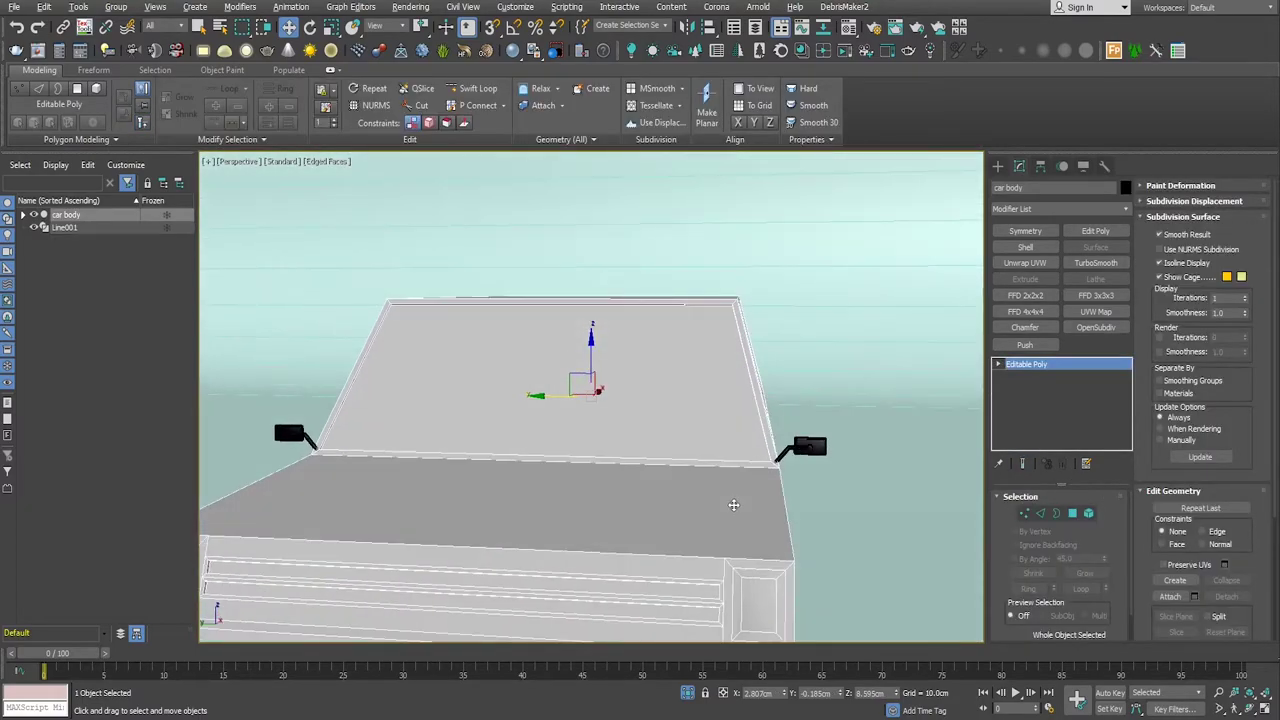
{"action": "scroll", "coordinate": [706, 496], "scroll_direction": "down", "scroll_amount": 2}
{"action": "middle_click_drag", "start_coordinate": [706, 496], "coordinate": [820, 518], "text": "alt"}
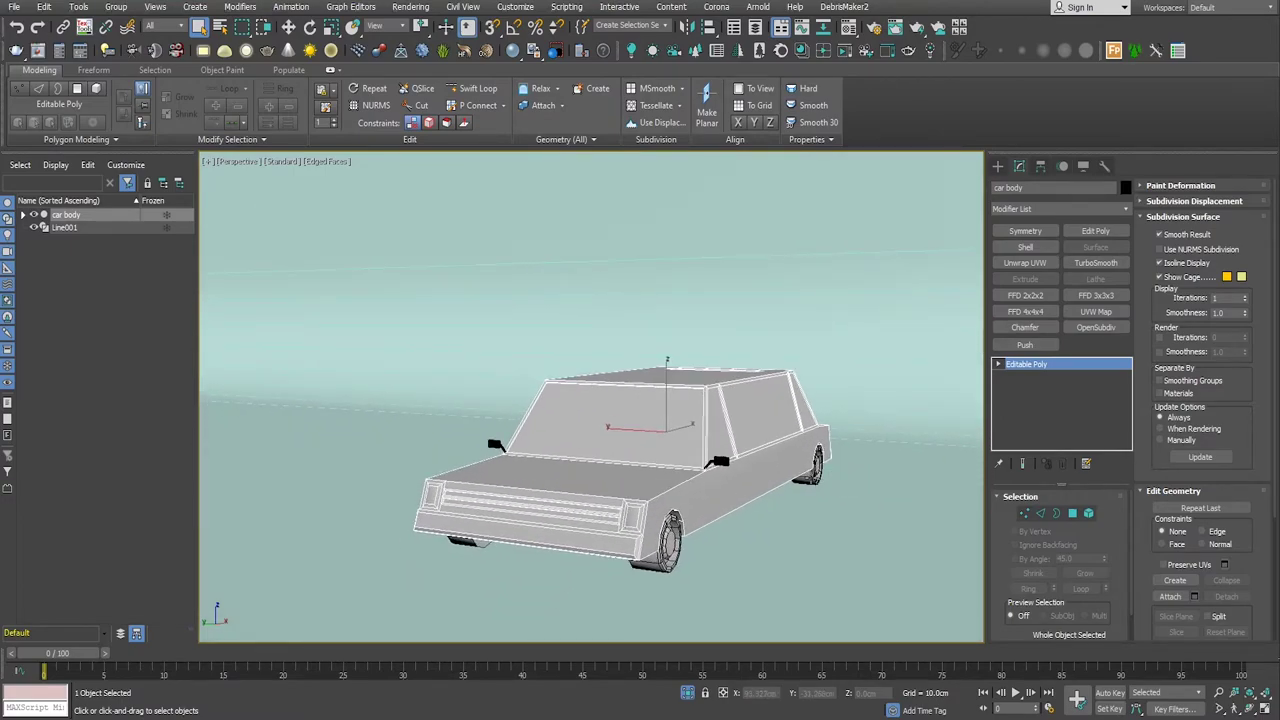
Step: Turn material slot 1 into a VRayMtl with a near-white diffuse colour
{"action": "left_click", "coordinate": [848, 27]}
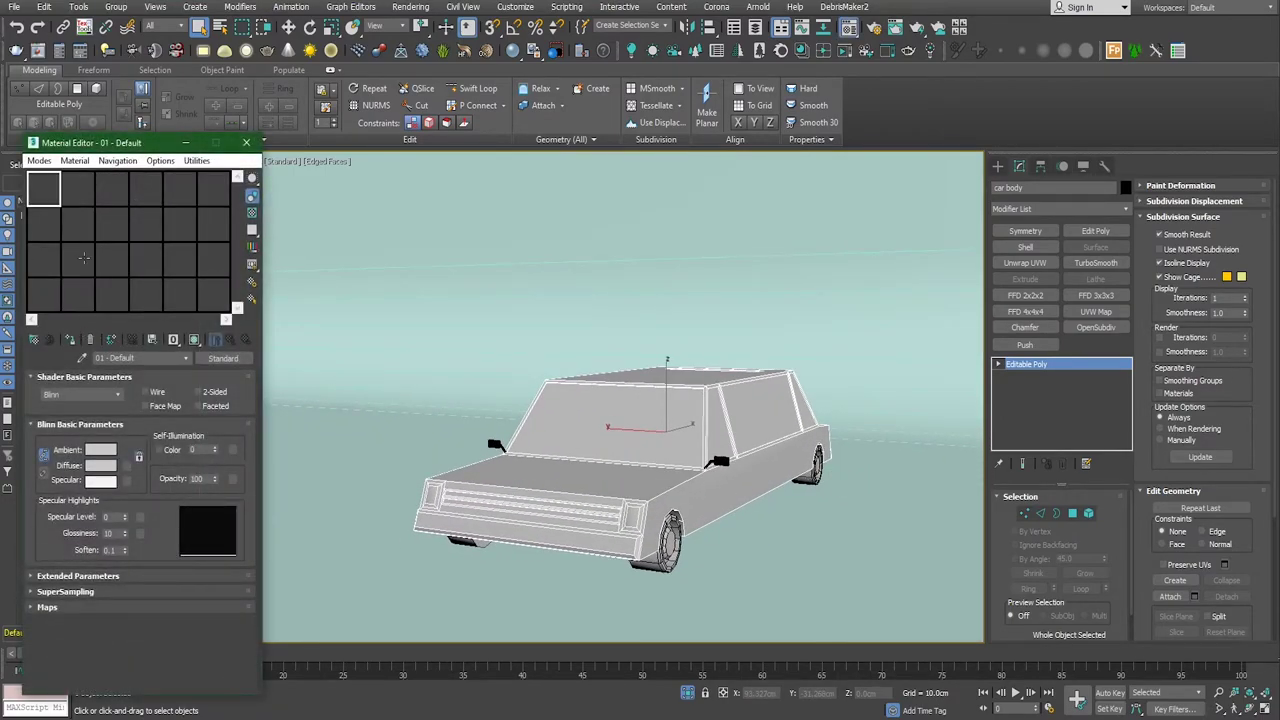
{"action": "left_click", "coordinate": [223, 359]}
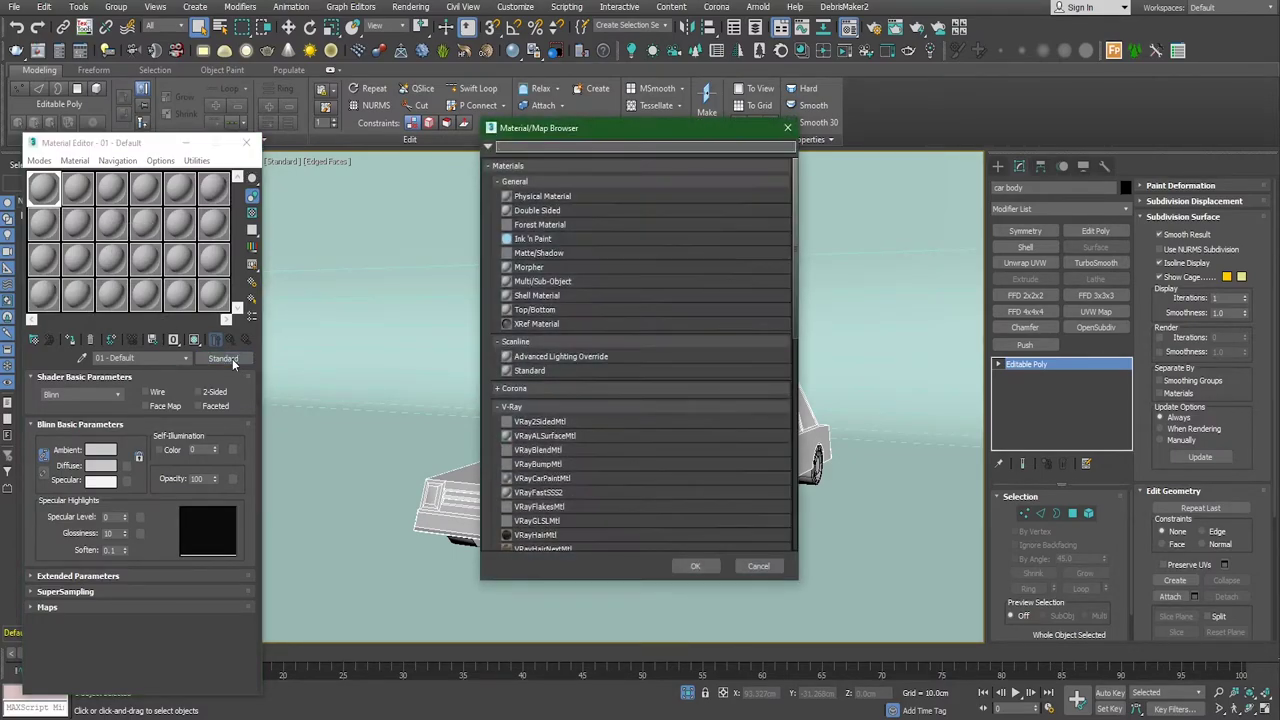
{"action": "scroll", "coordinate": [574, 459], "scroll_direction": "down", "scroll_amount": 2}
{"action": "scroll", "coordinate": [574, 459], "scroll_direction": "down", "scroll_amount": 3}
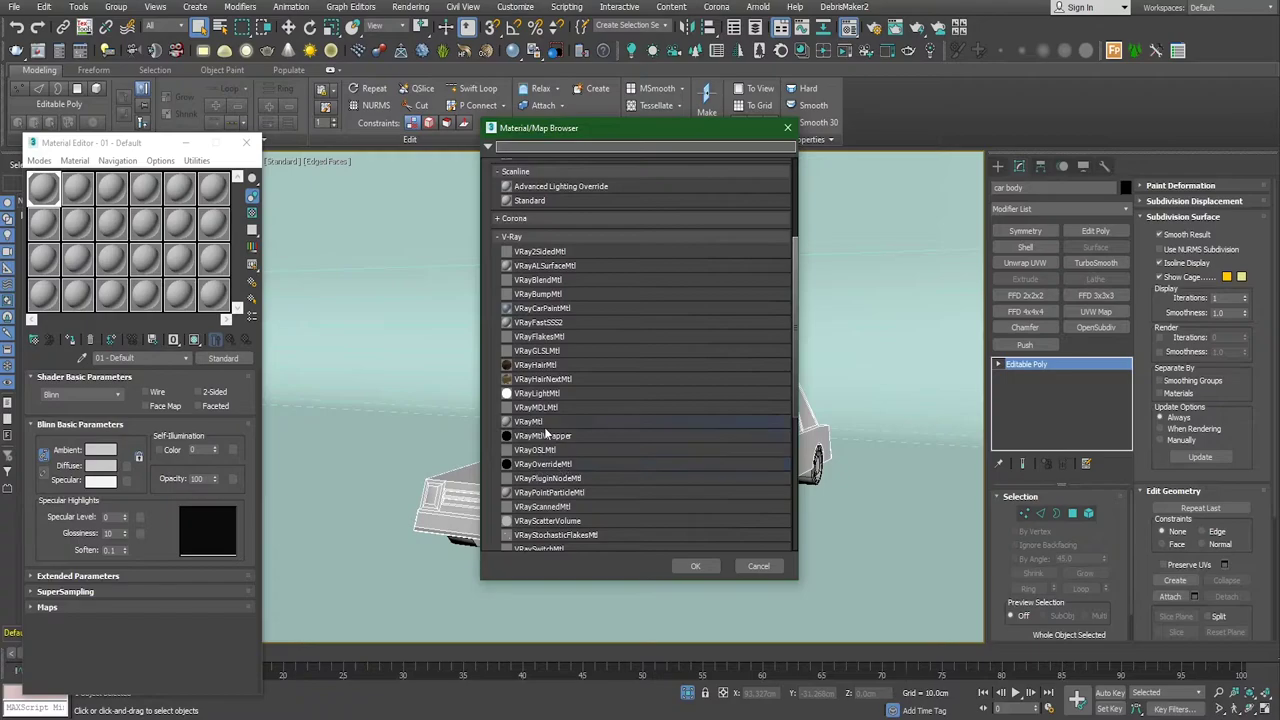
{"action": "left_click", "coordinate": [545, 424]}
{"action": "left_click", "coordinate": [690, 567]}
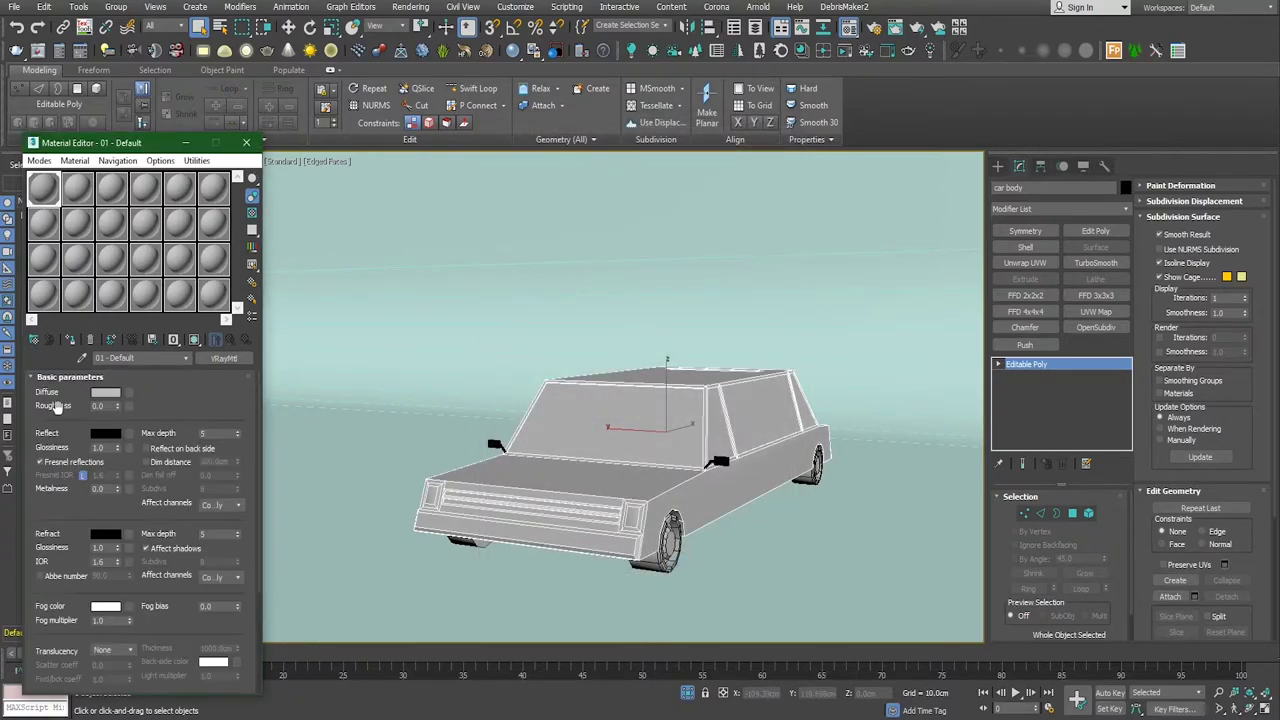
{"action": "left_click", "coordinate": [106, 393]}
{"action": "left_click_drag", "start_coordinate": [391, 138], "coordinate": [393, 175]}
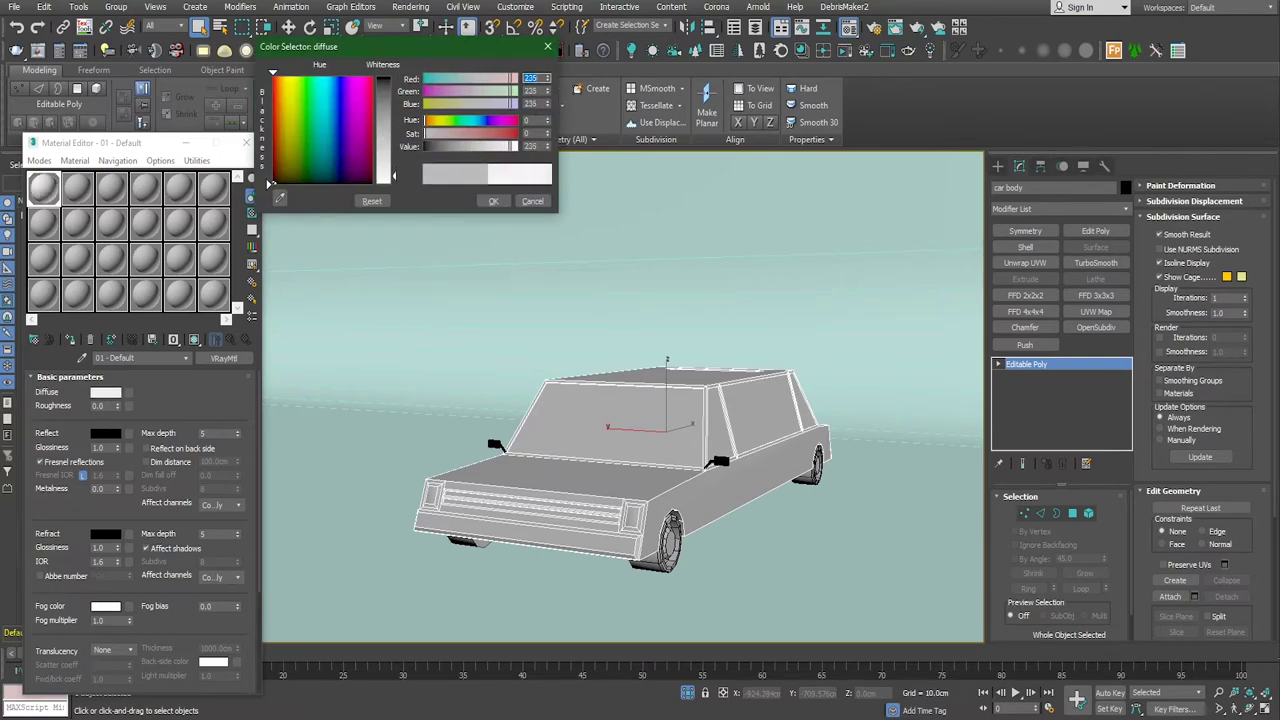
{"action": "left_click", "coordinate": [491, 201]}
Step: Assign the first material to the road-line object Line001
{"action": "left_click", "coordinate": [447, 341]}
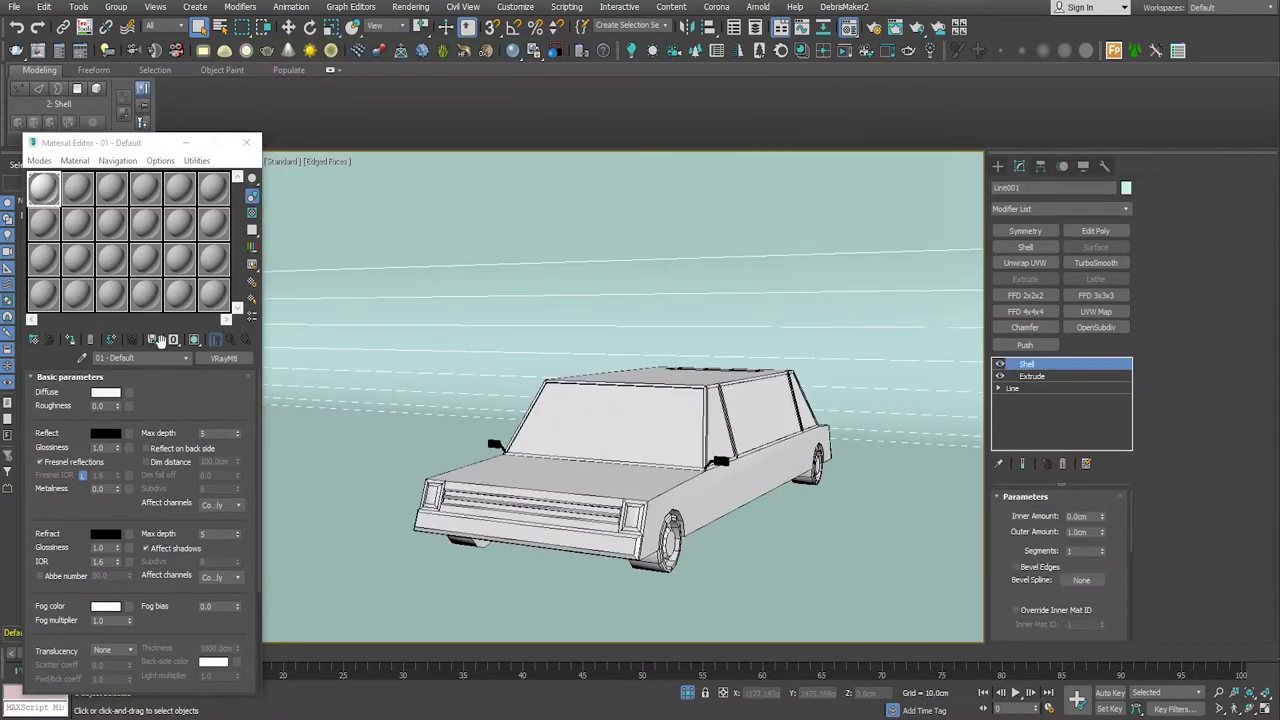
{"action": "left_click", "coordinate": [70, 341]}
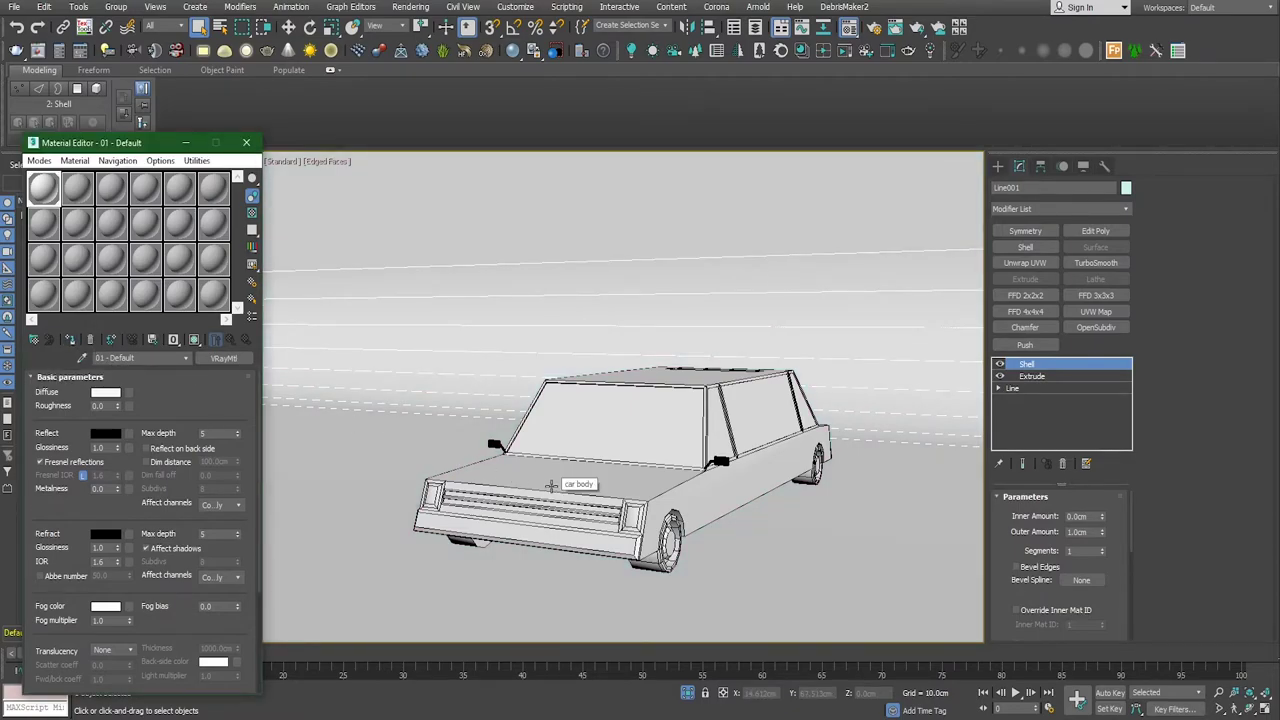
{"action": "left_click", "coordinate": [77, 189]}
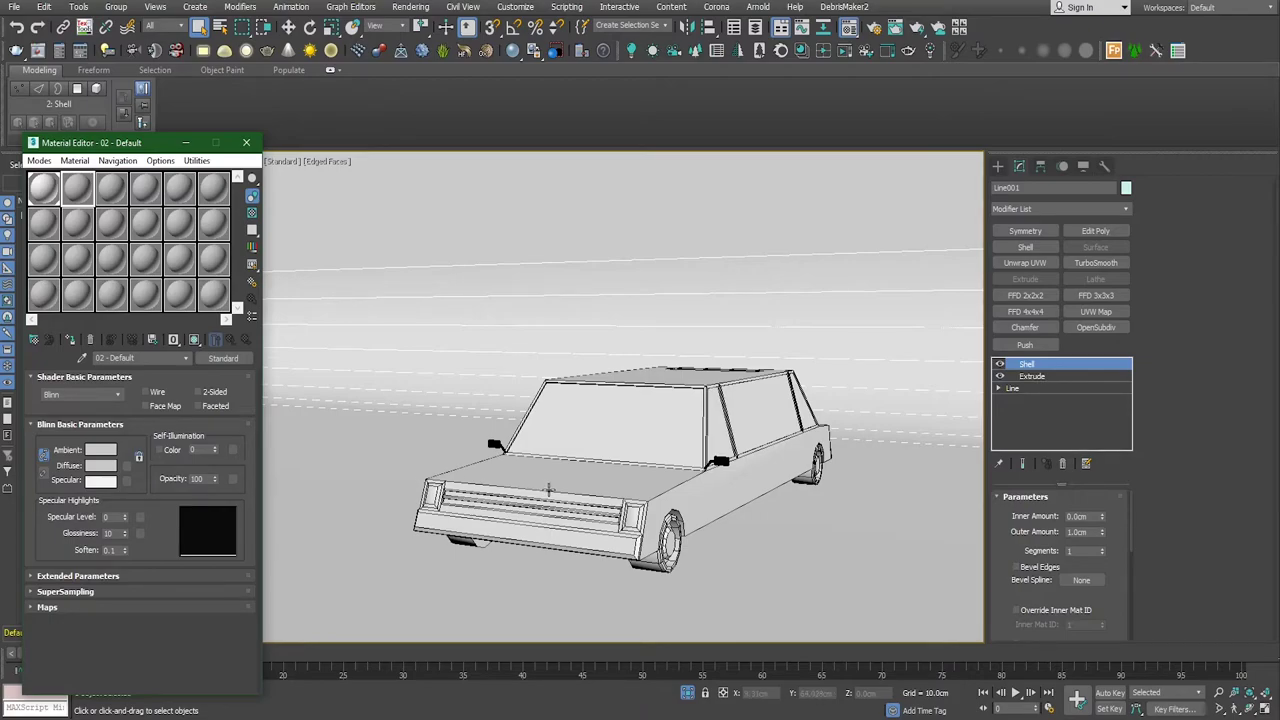
{"action": "left_click", "coordinate": [44, 190]}
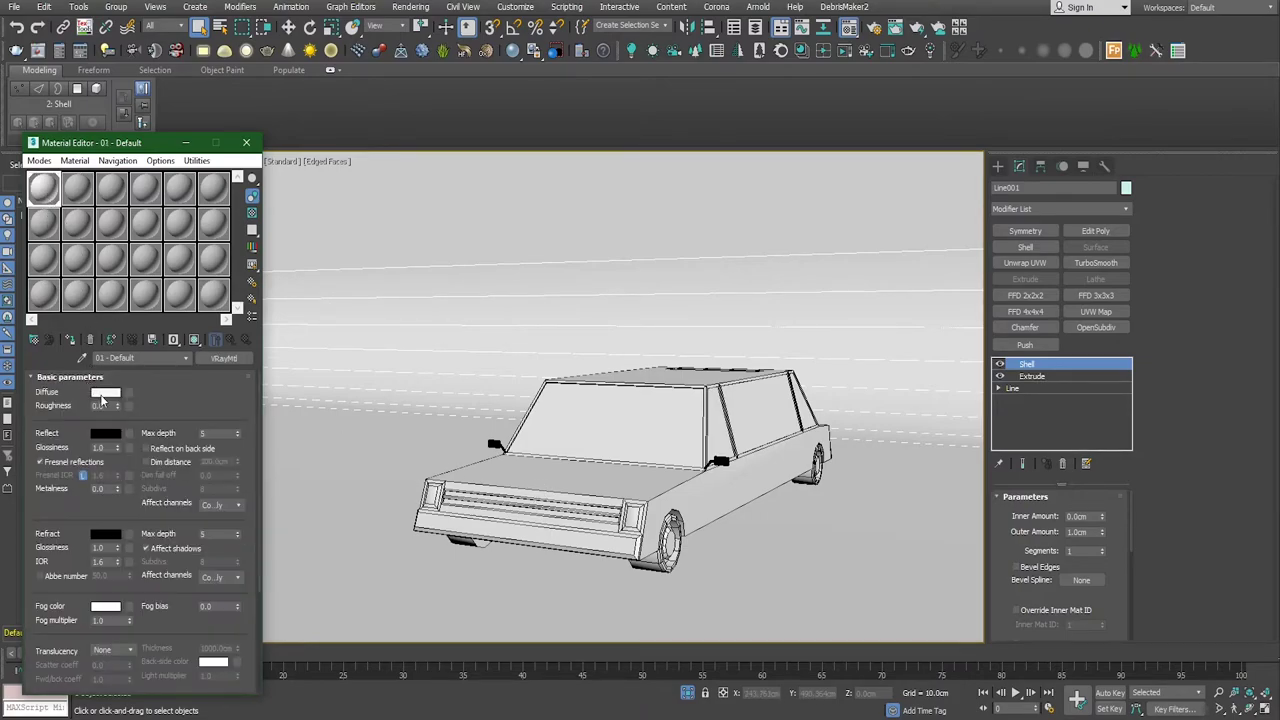
Step: Darken the first material's diffuse colour to dark grey, RGB 57
{"action": "left_click", "coordinate": [106, 392]}
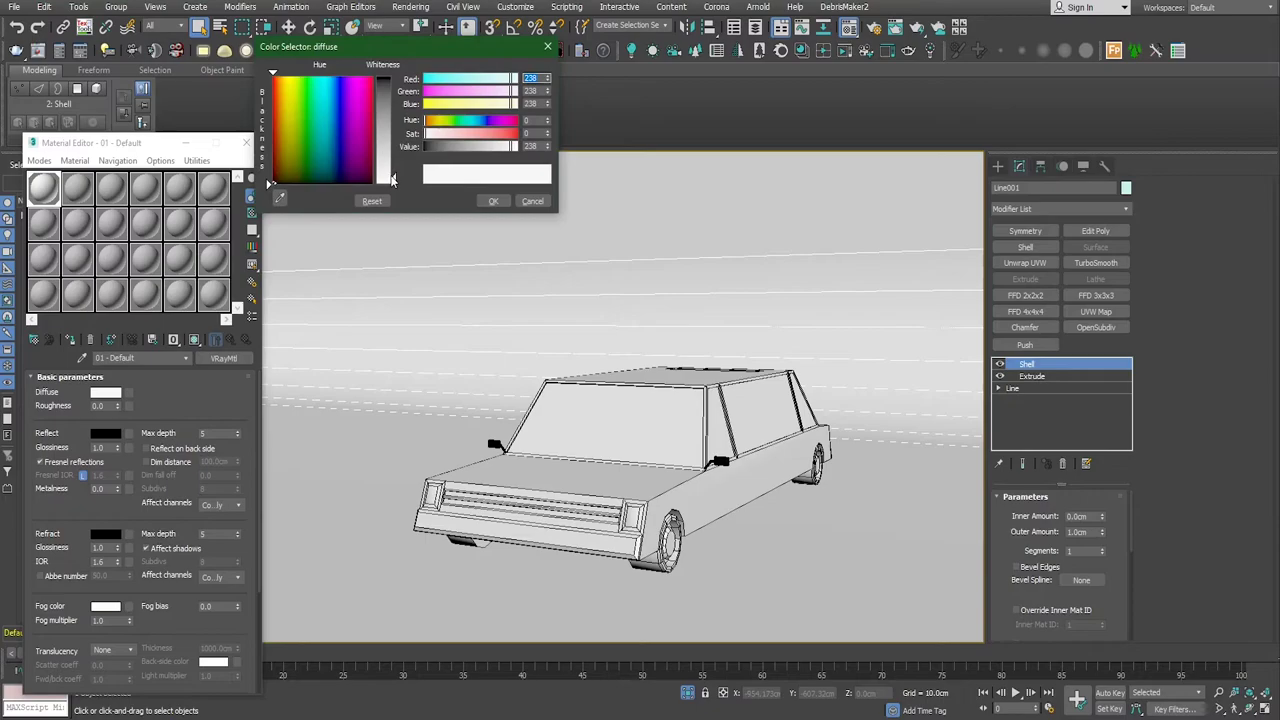
{"action": "left_click_drag", "start_coordinate": [393, 179], "coordinate": [393, 105]}
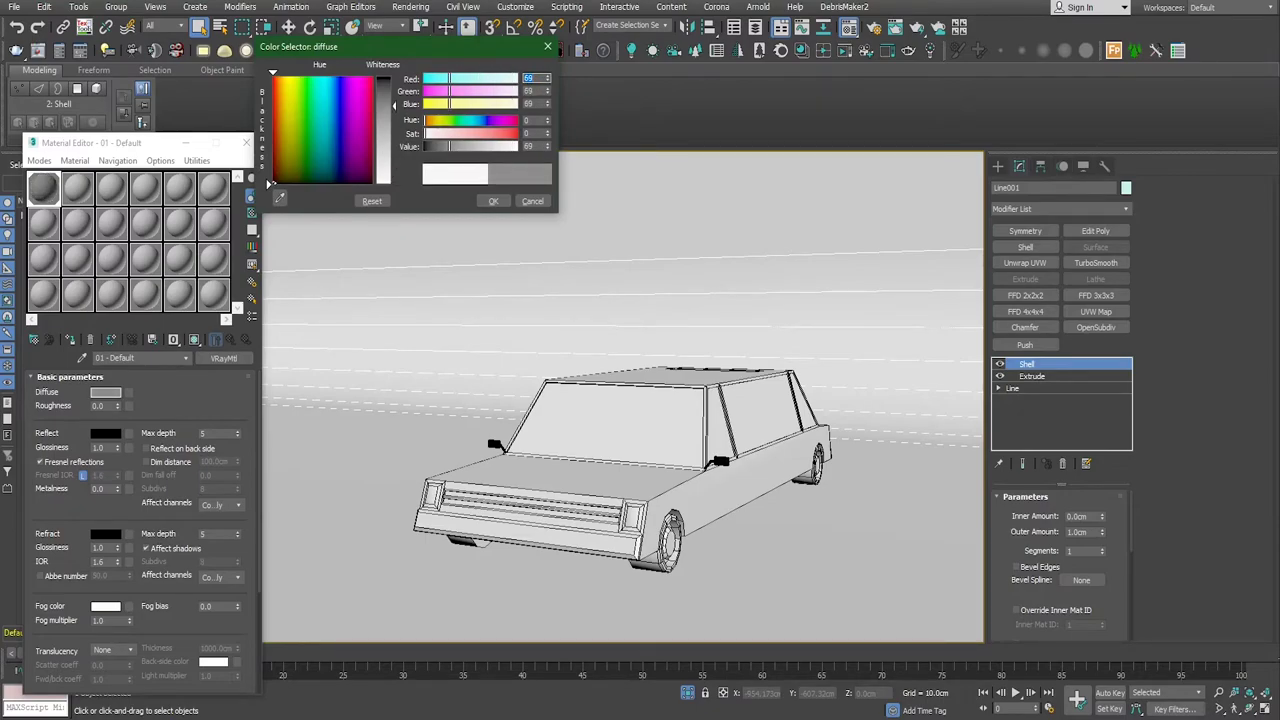
{"action": "left_click_drag", "start_coordinate": [447, 146], "coordinate": [444, 146]}
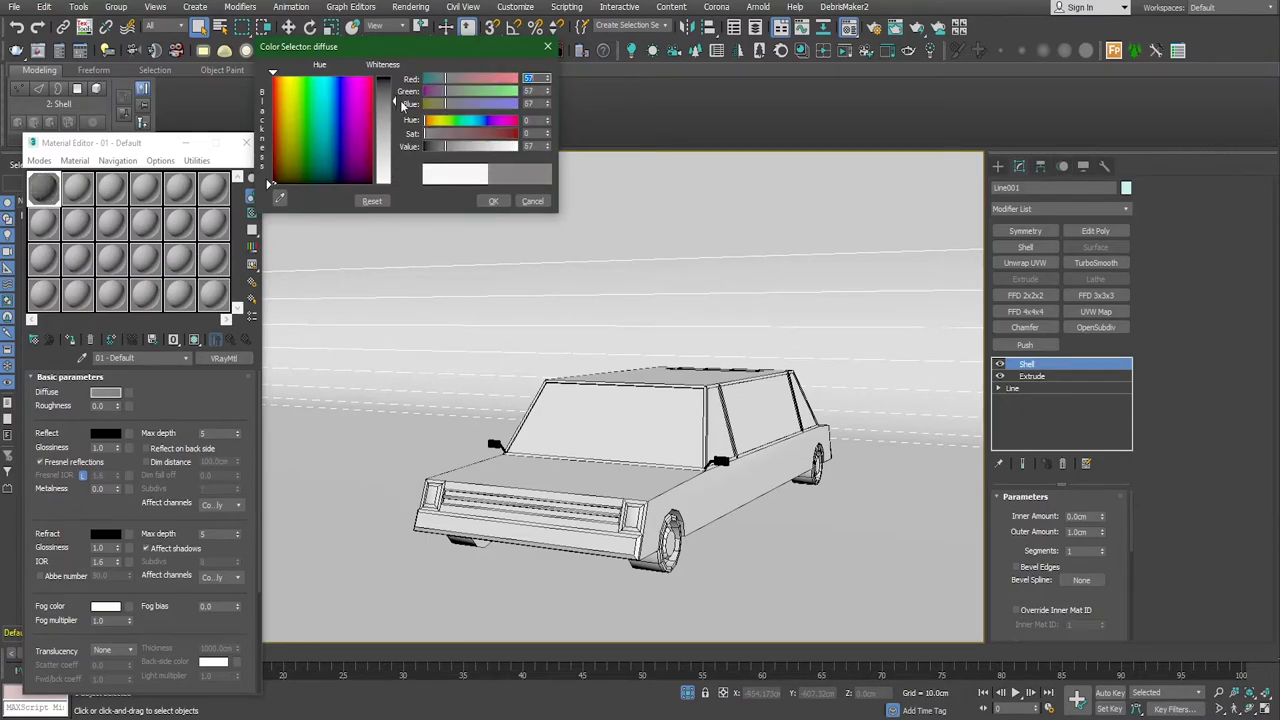
{"action": "left_click", "coordinate": [490, 200]}
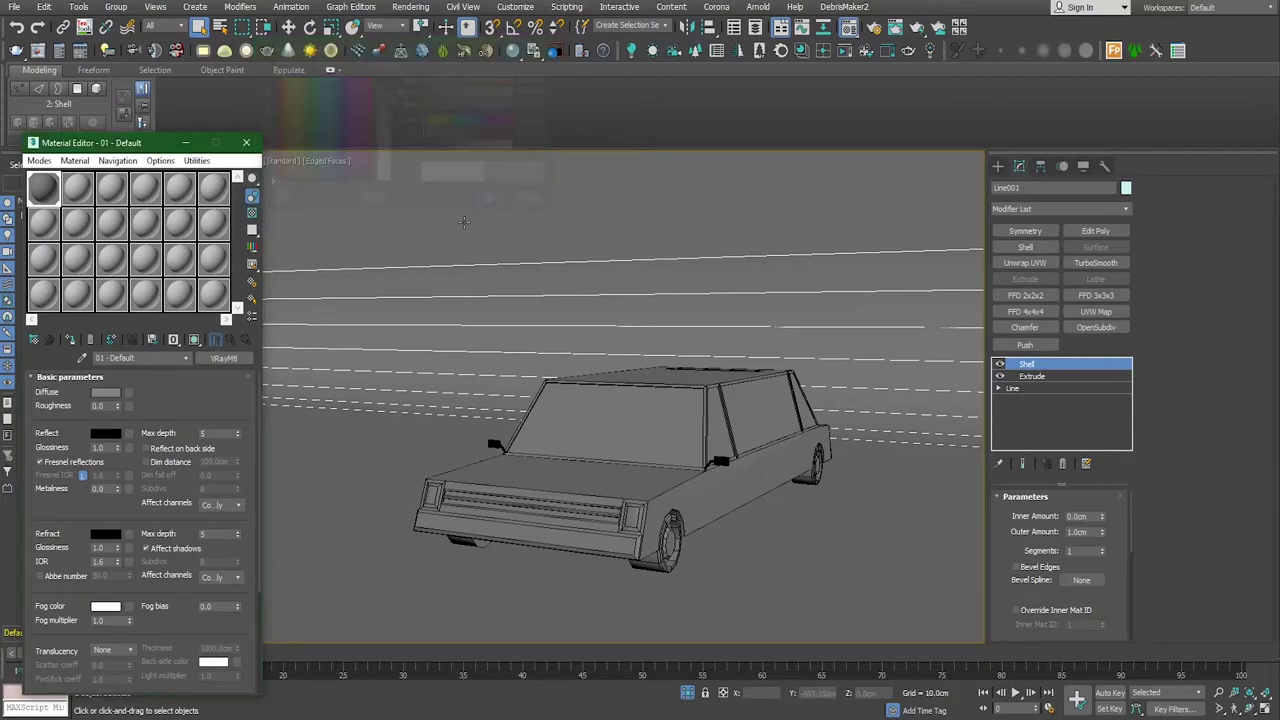
{"action": "left_click", "coordinate": [77, 188]}
Step: Make slot 2 a white VRayMtl (diffuse 248) and assign it to the car body
{"action": "left_click", "coordinate": [222, 358]}
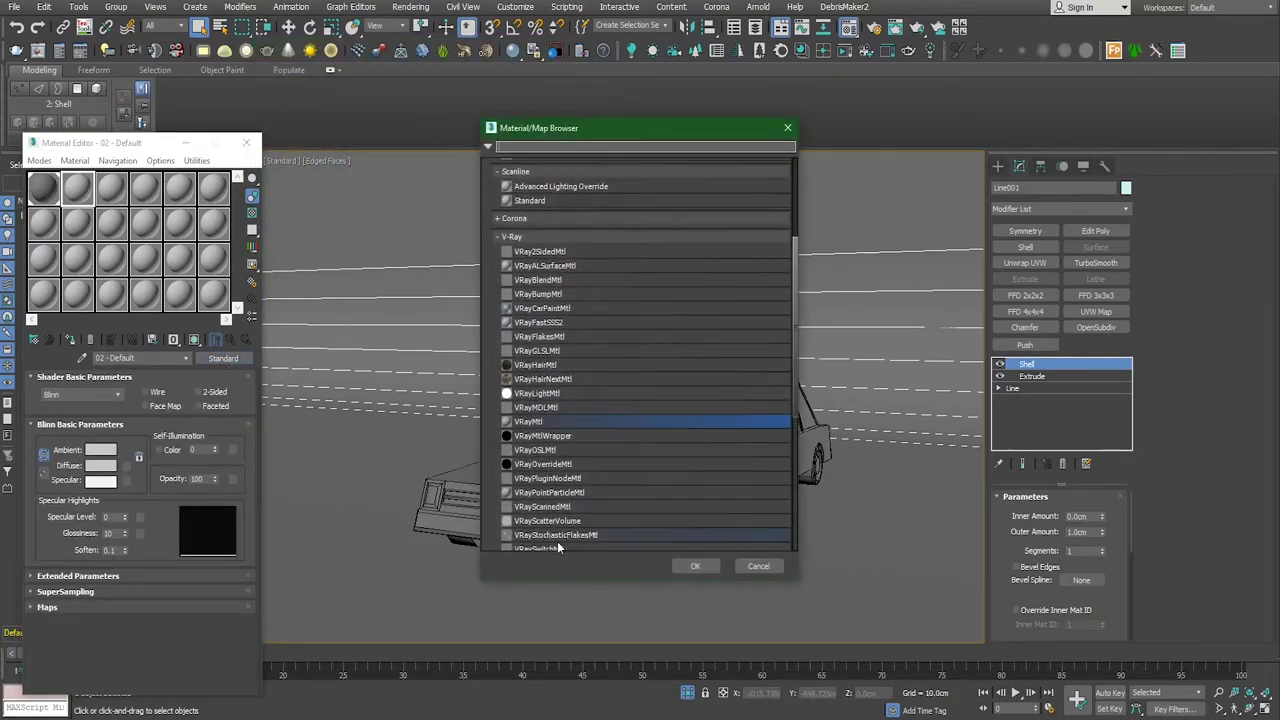
{"action": "left_click", "coordinate": [694, 566]}
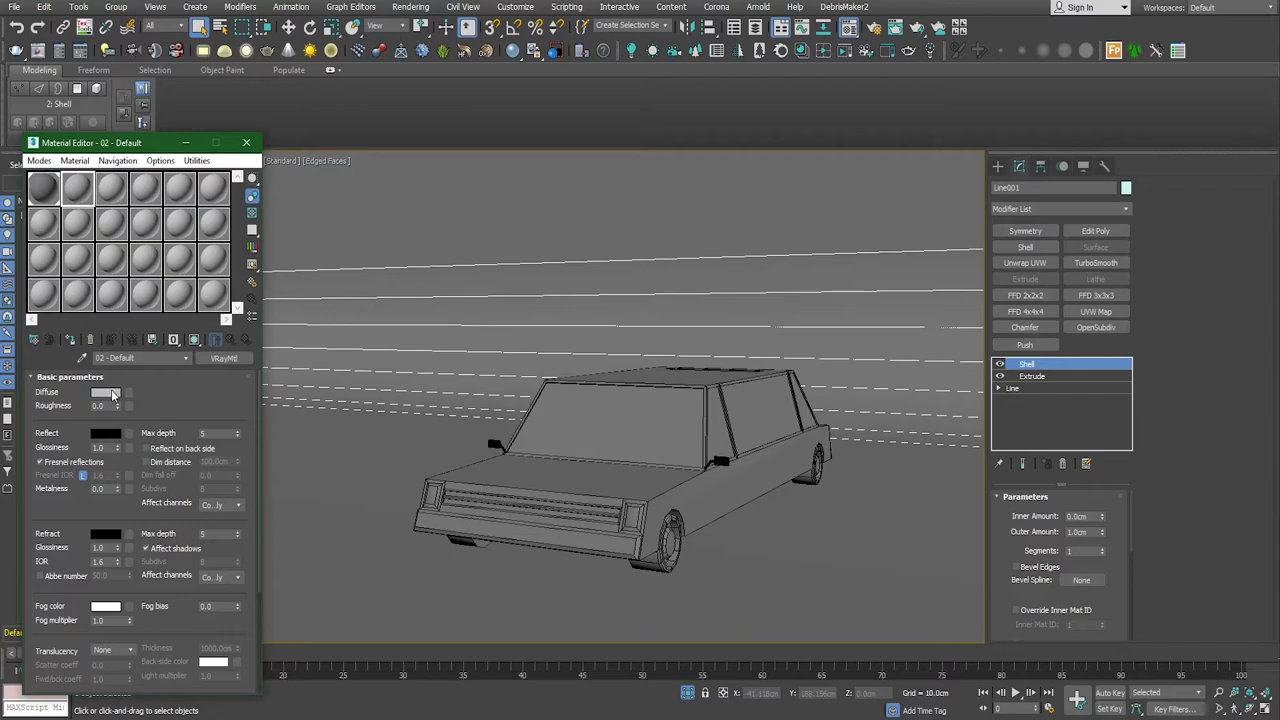
{"action": "left_click", "coordinate": [108, 392]}
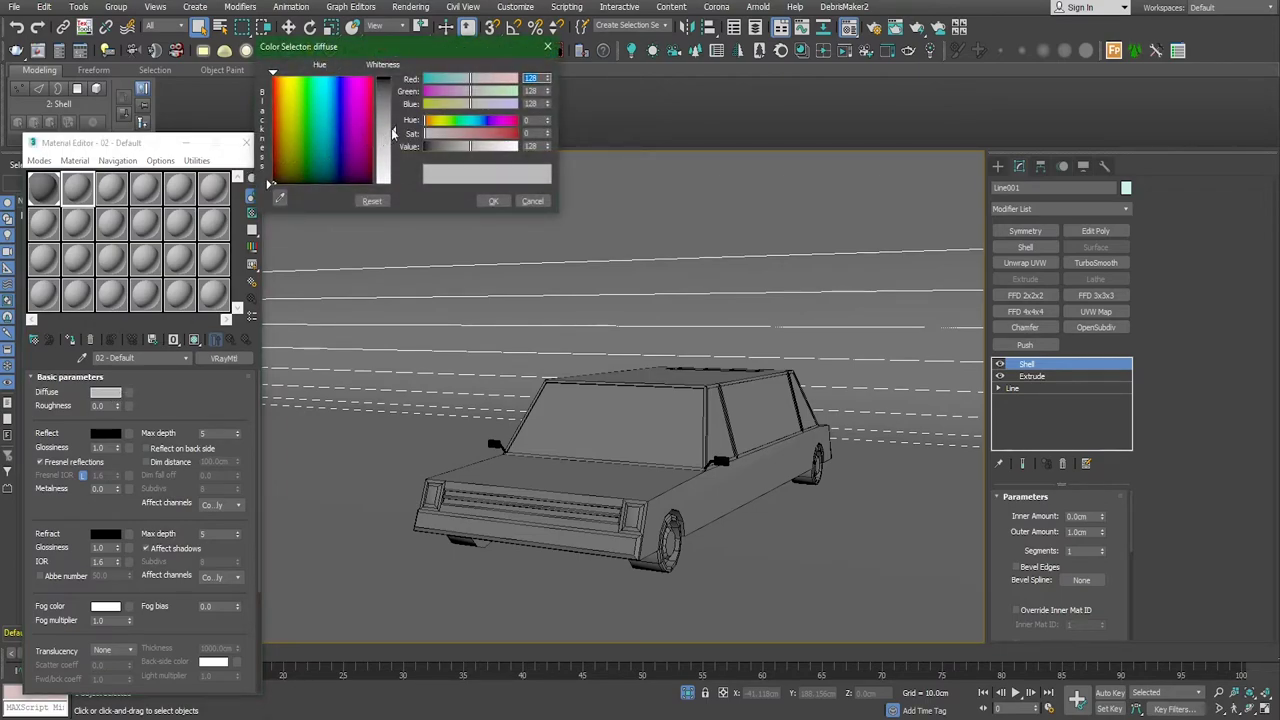
{"action": "left_click_drag", "start_coordinate": [393, 131], "coordinate": [396, 183]}
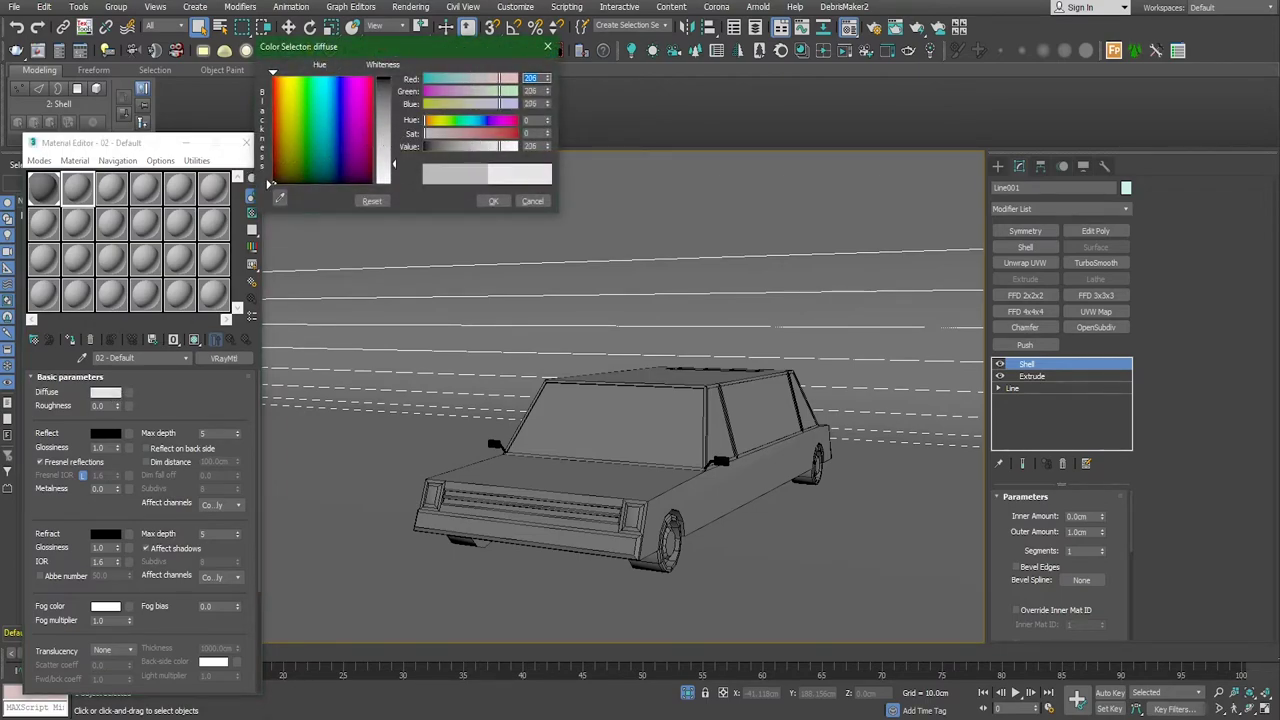
{"action": "left_click", "coordinate": [493, 201]}
{"action": "left_click", "coordinate": [622, 483]}
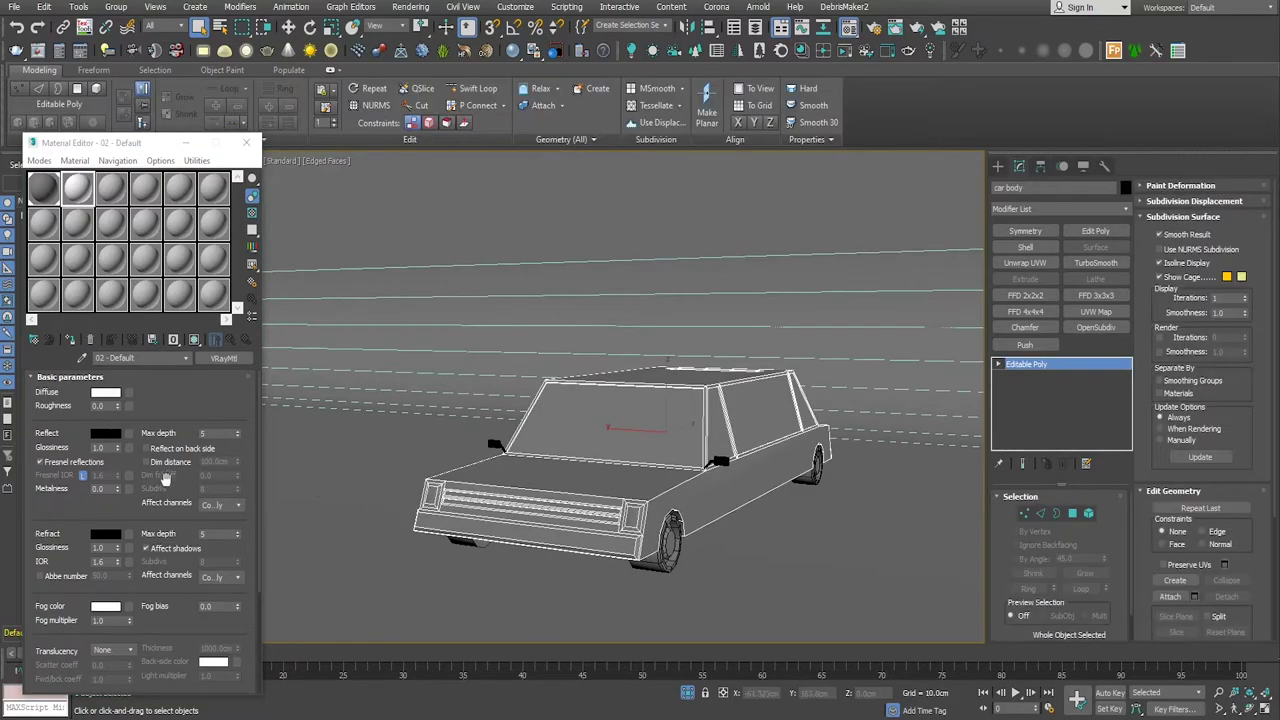
{"action": "left_click", "coordinate": [70, 341]}
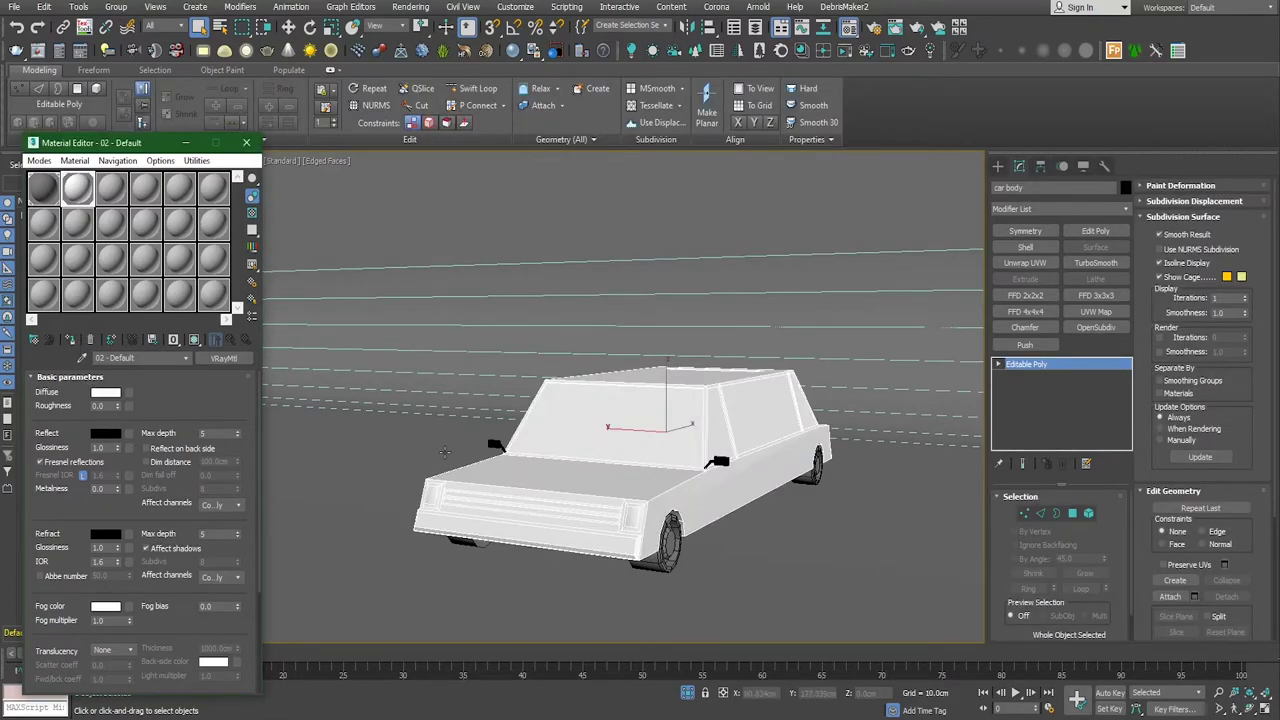
Step: Select the windshield polygon in Polygon mode
{"action": "left_click", "coordinate": [1073, 514]}
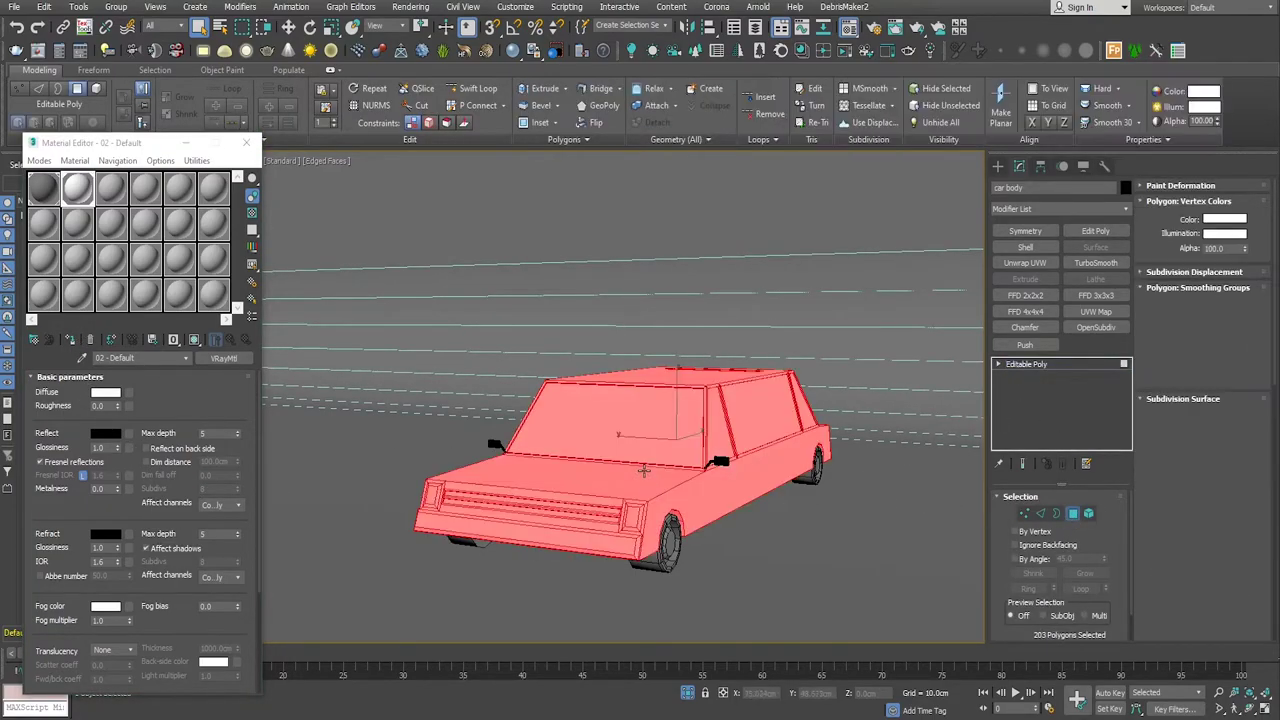
{"action": "left_click", "coordinate": [632, 437]}
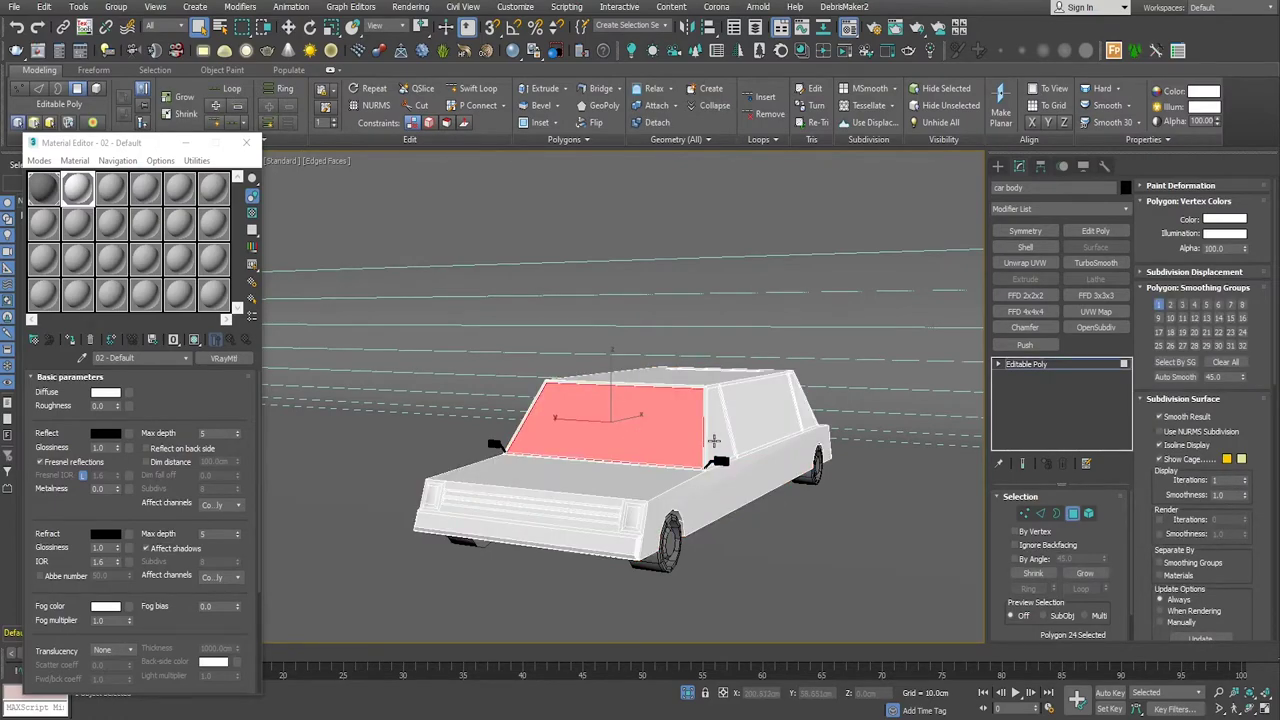
{"action": "left_click", "coordinate": [688, 692]}
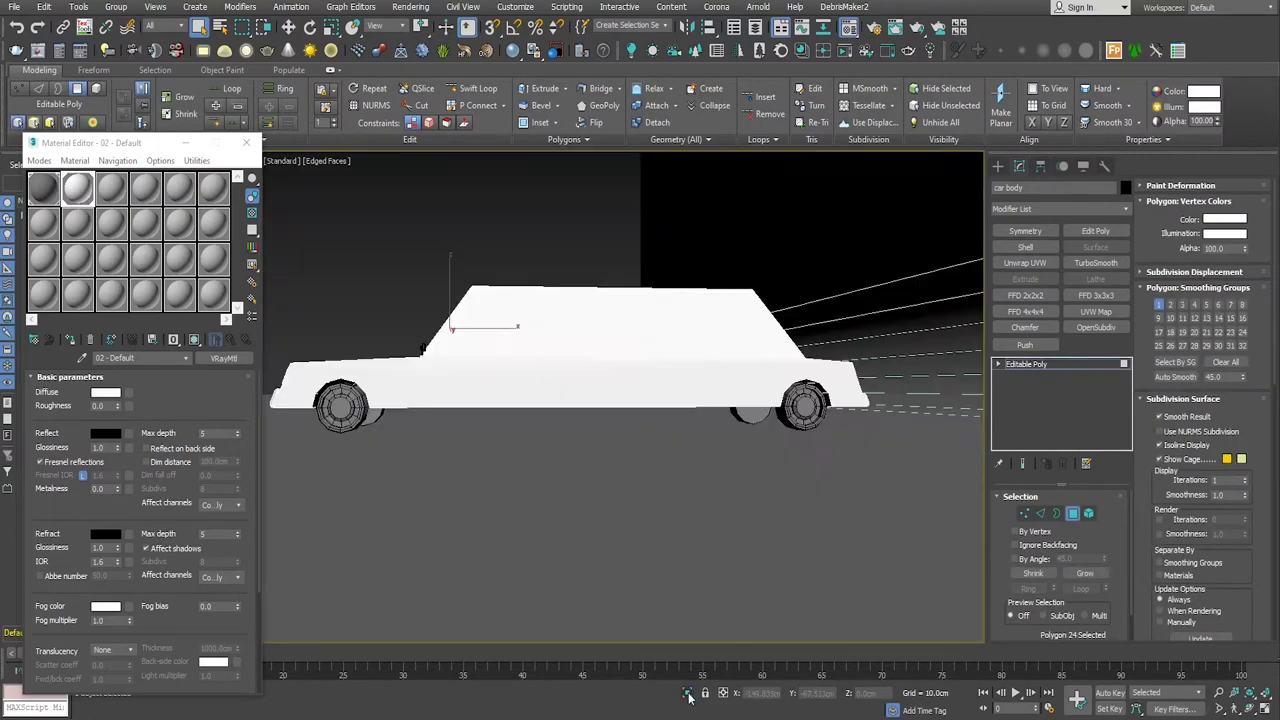
{"action": "middle_click_drag", "start_coordinate": [706, 573], "coordinate": [771, 546], "text": "alt"}
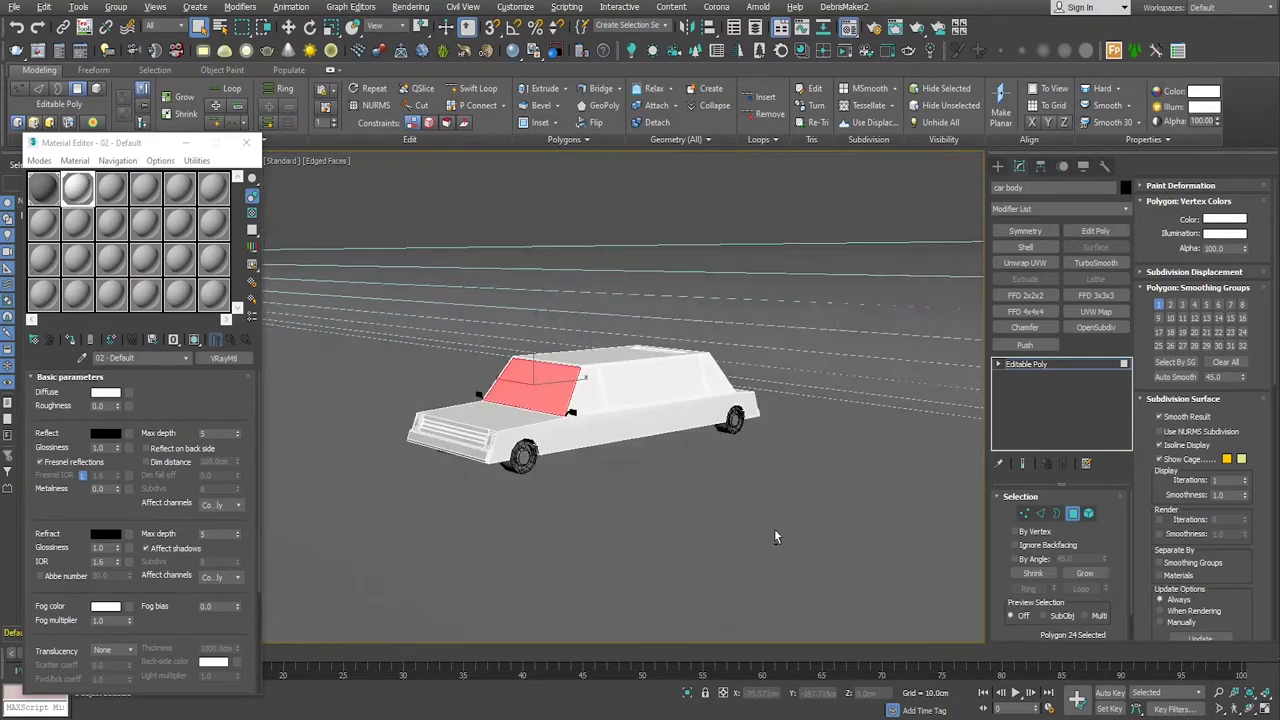
{"action": "left_click_drag", "start_coordinate": [129, 142], "coordinate": [136, 127]}
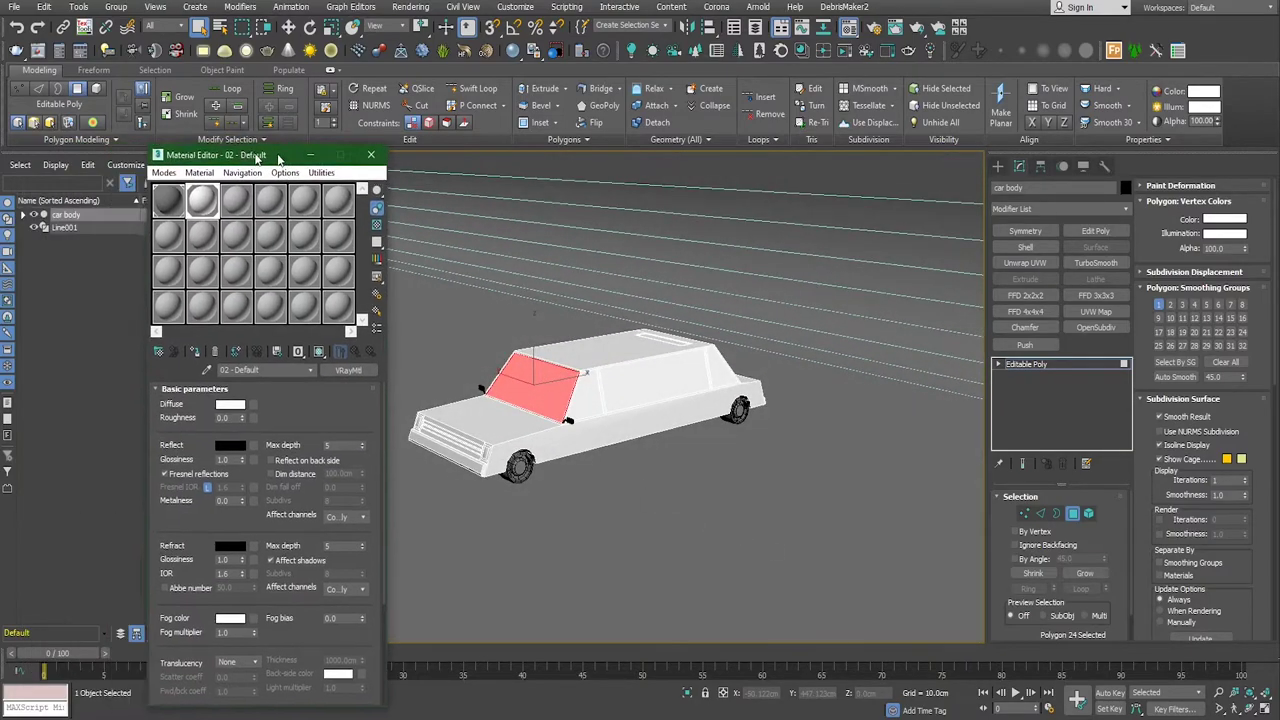
{"action": "scroll", "coordinate": [495, 376], "scroll_direction": "up", "scroll_amount": 2}
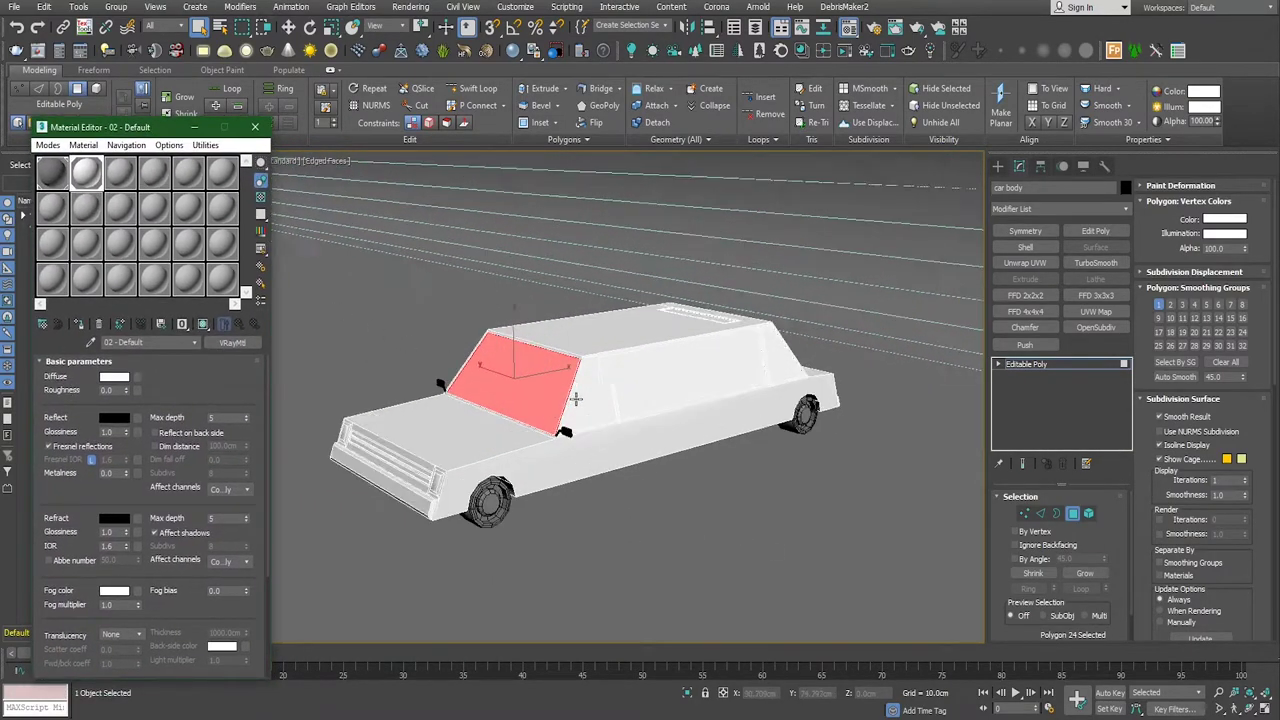
{"action": "scroll", "coordinate": [540, 385], "scroll_direction": "up", "scroll_amount": 2}
Step: Add the side and rear window polygons to the selection and hide the road-line object
{"action": "left_click", "coordinate": [594, 400], "text": "ctrl"}
{"action": "left_click", "coordinate": [682, 376], "text": "ctrl"}
{"action": "left_click", "coordinate": [866, 350], "text": "ctrl"}
{"action": "scroll", "coordinate": [866, 350], "scroll_direction": "down", "scroll_amount": 2}
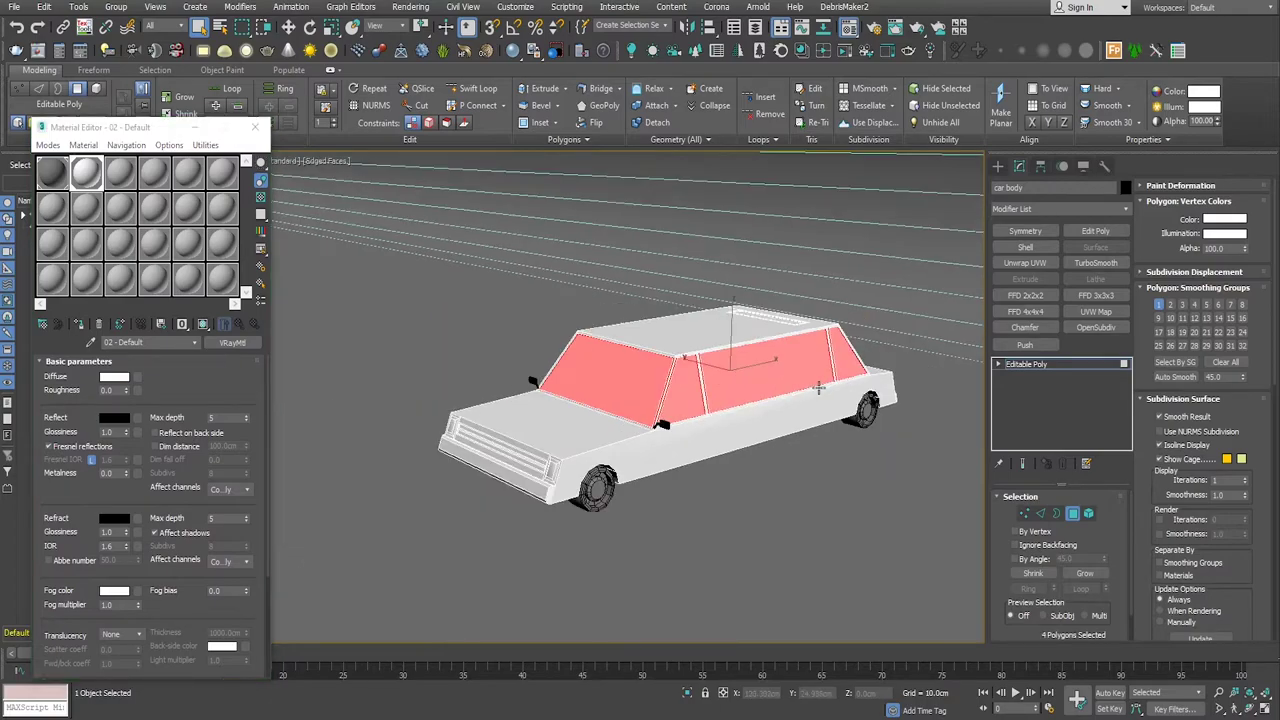
{"action": "mouse_move", "coordinate": [866, 350]}
{"action": "middle_mouse_down", "text": "alt"}
{"action": "mouse_move", "coordinate": [703, 434]}
{"action": "mouse_move", "coordinate": [826, 409]}
{"action": "middle_mouse_up", "text": "alt"}
{"action": "left_click", "coordinate": [826, 409], "text": "ctrl"}
{"action": "left_click", "coordinate": [775, 412], "text": "ctrl"}
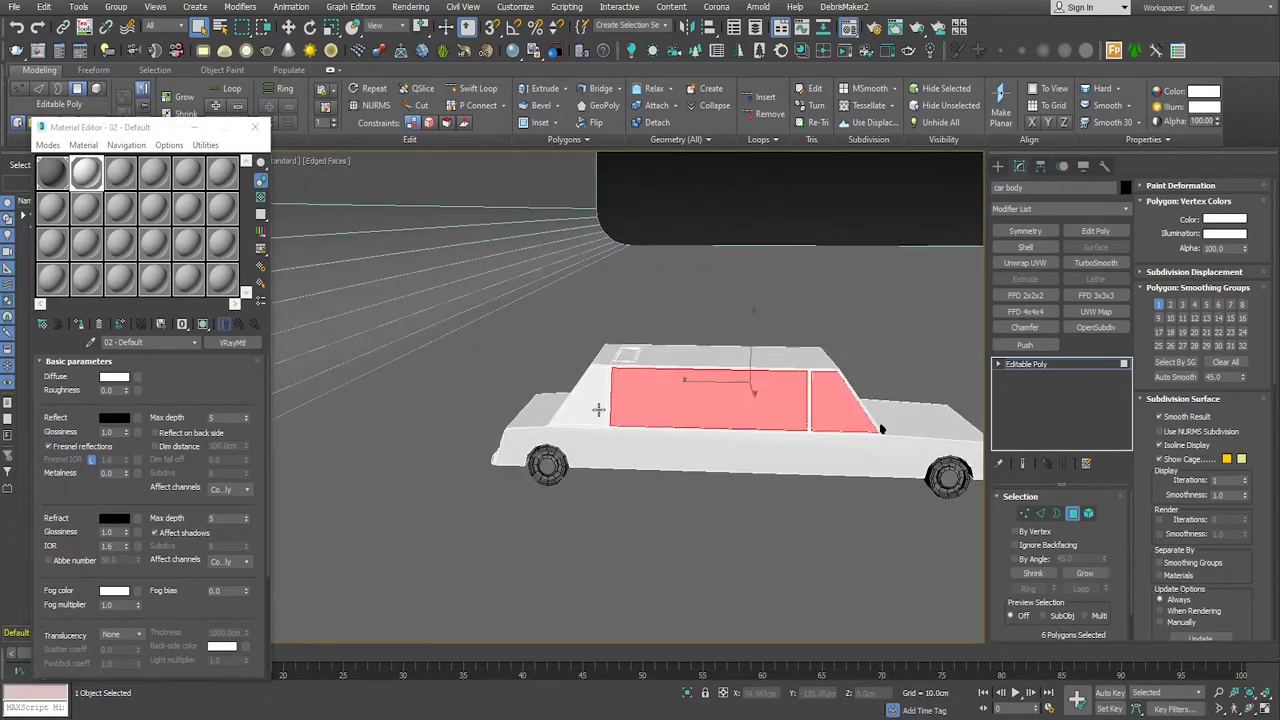
{"action": "left_click", "coordinate": [580, 412], "text": "ctrl"}
{"action": "scroll", "coordinate": [692, 424], "scroll_direction": "up", "scroll_amount": 5}
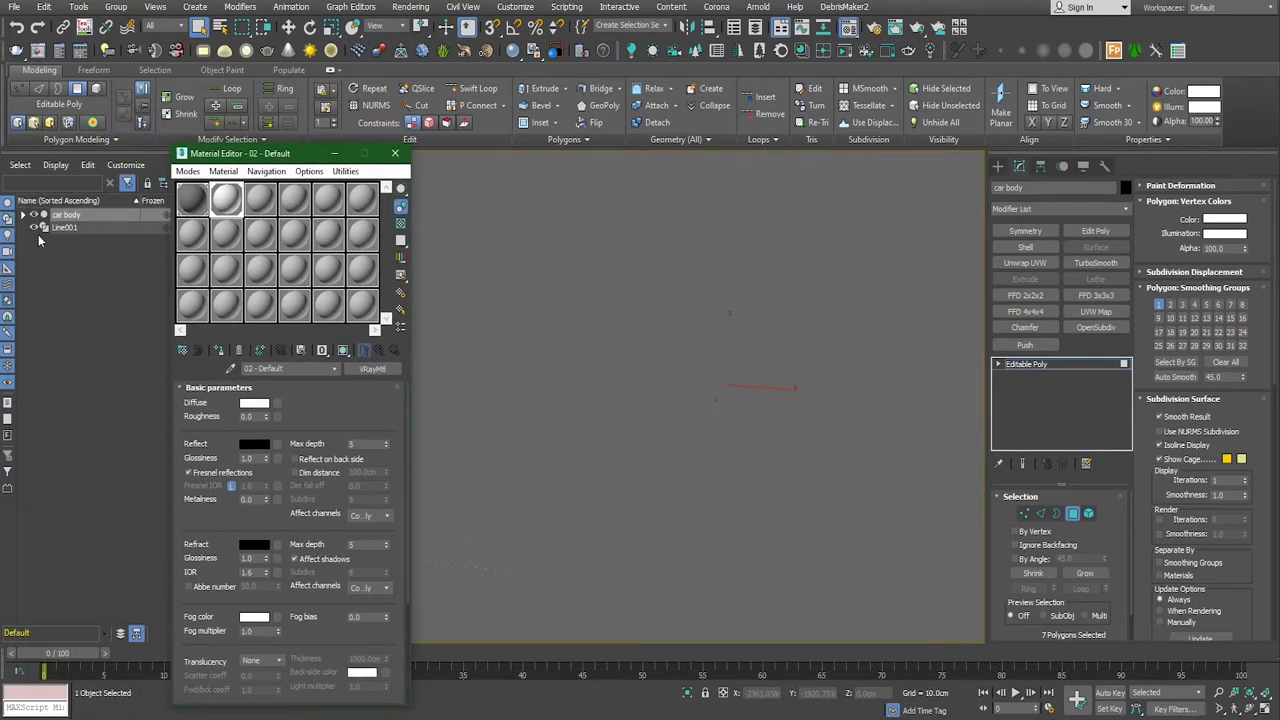
{"action": "left_click", "coordinate": [34, 227]}
{"action": "mouse_move", "coordinate": [818, 415]}
{"action": "middle_mouse_down", "text": "alt"}
{"action": "mouse_move", "coordinate": [828, 458]}
{"action": "mouse_move", "coordinate": [985, 490]}
{"action": "mouse_move", "coordinate": [744, 451]}
{"action": "middle_mouse_up", "text": "alt"}
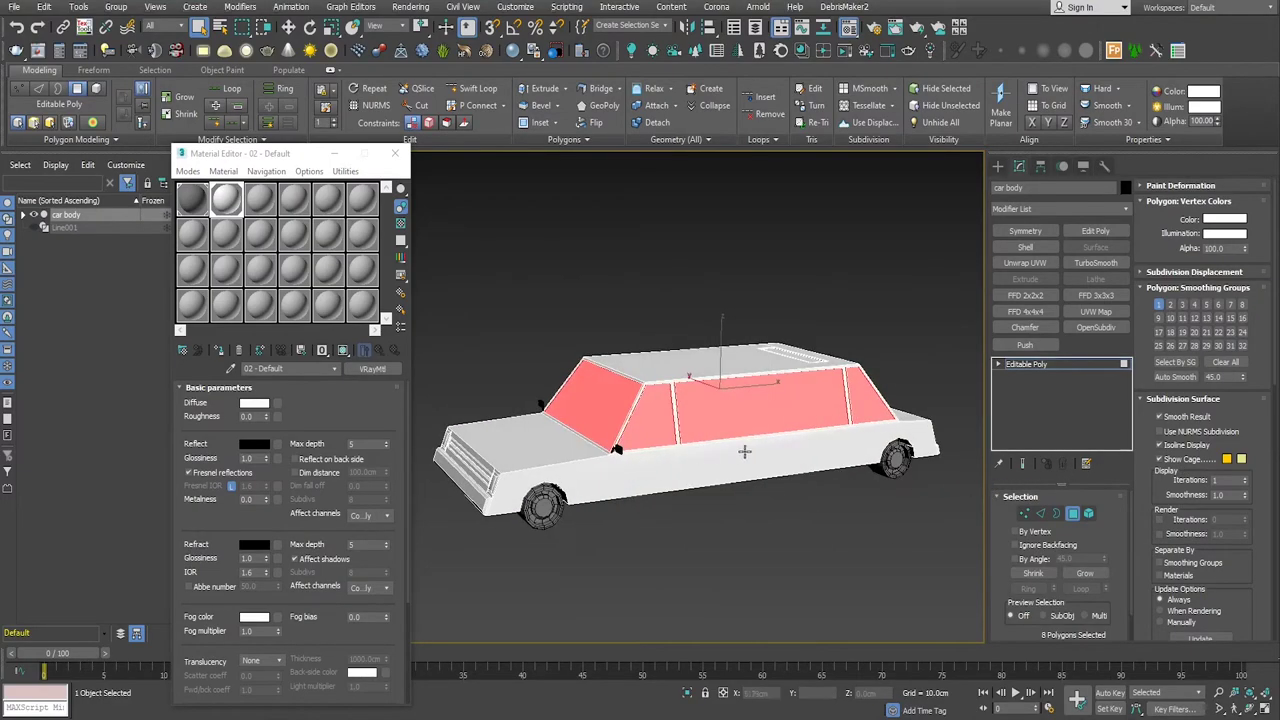
Step: Make slot 3 a VRayMtl with a dark grey diffuse colour
{"action": "left_click", "coordinate": [259, 203]}
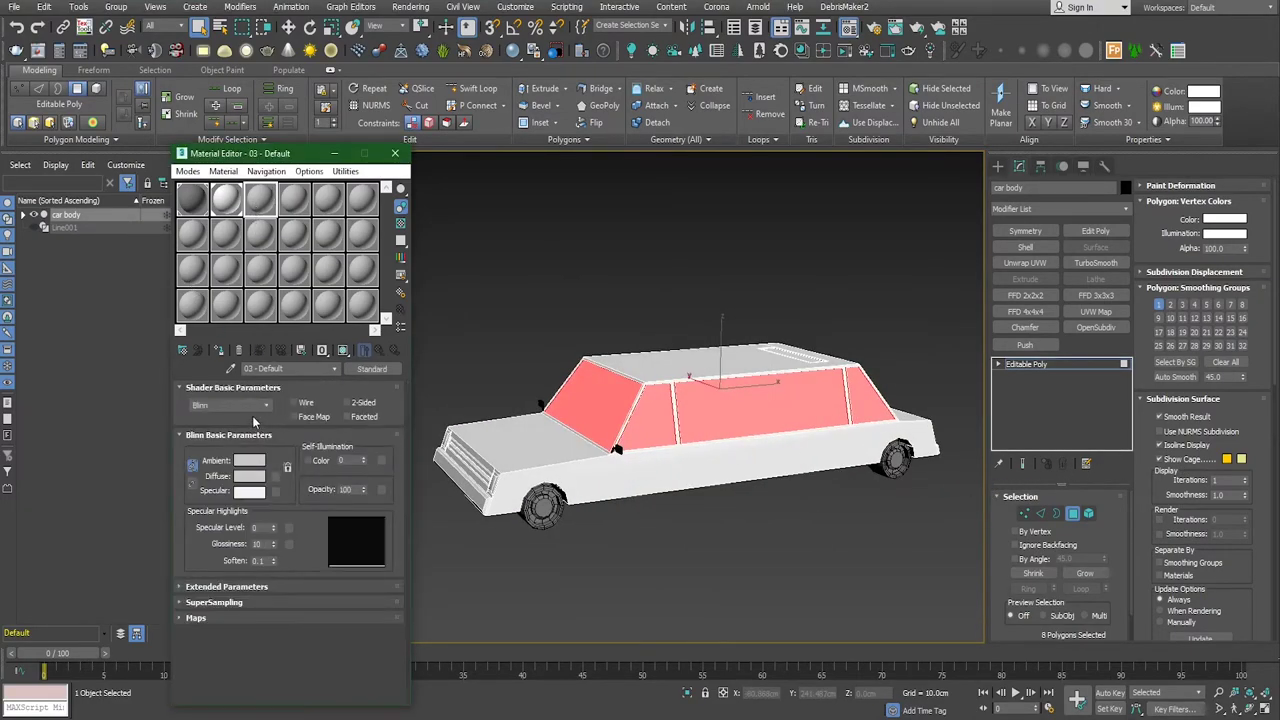
{"action": "left_click", "coordinate": [358, 373]}
{"action": "left_click", "coordinate": [668, 562]}
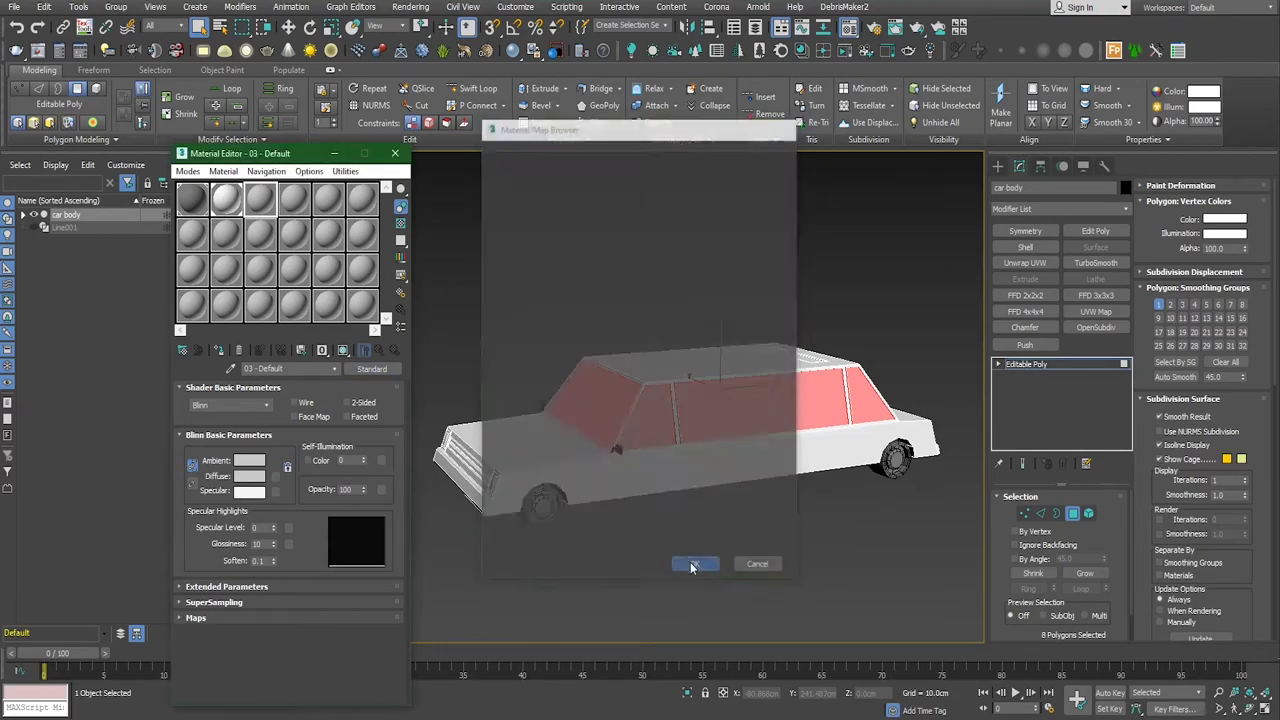
{"action": "left_click", "coordinate": [263, 408]}
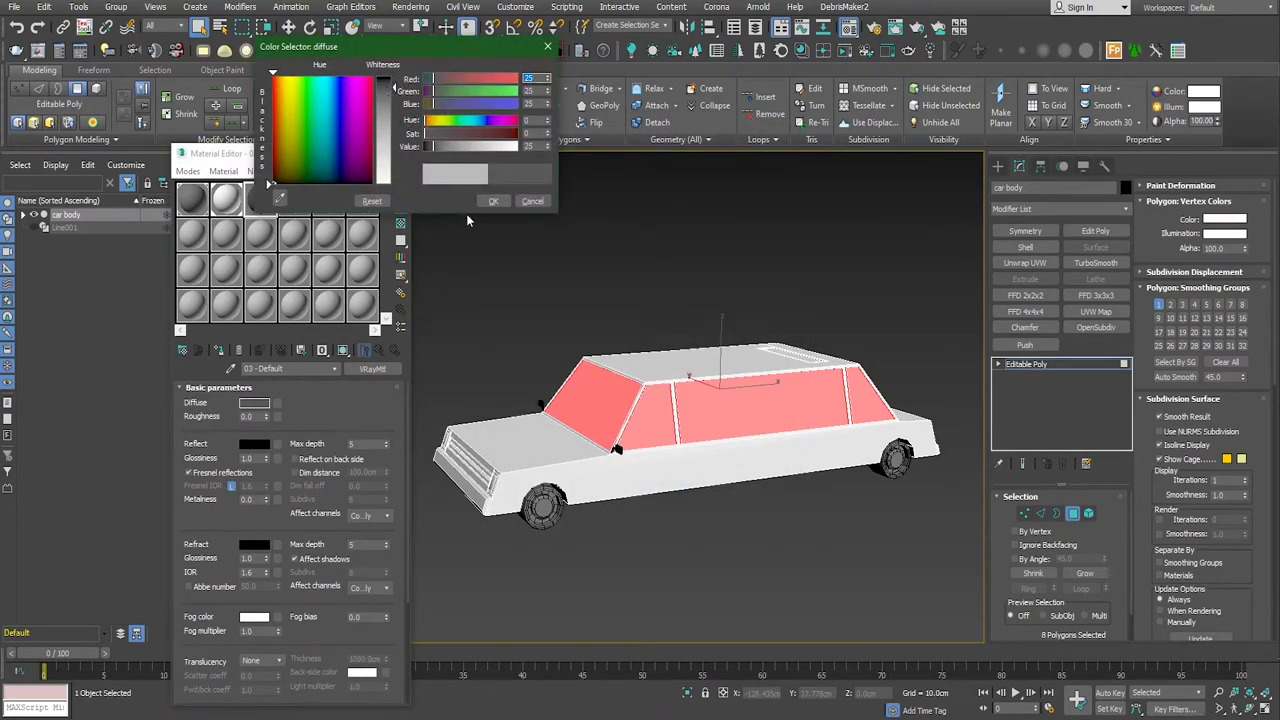
{"action": "left_click", "coordinate": [493, 200]}
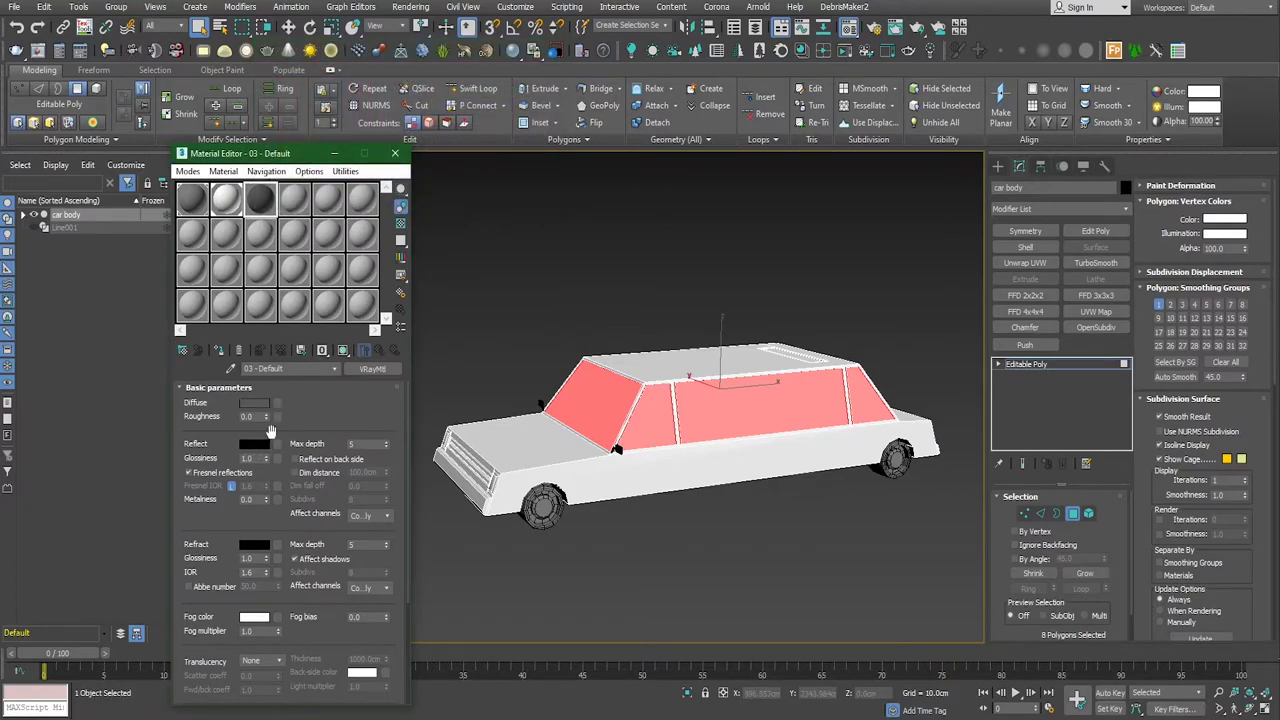
{"action": "left_click", "coordinate": [277, 446]}
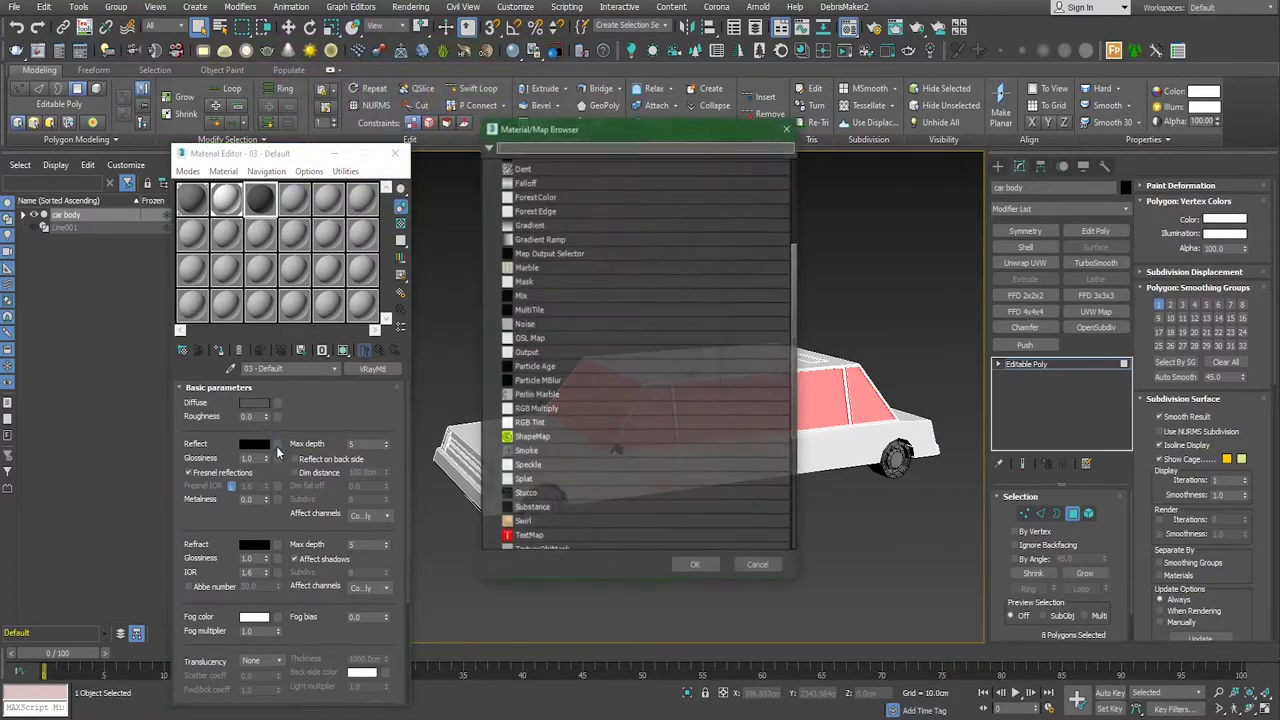
{"action": "left_click", "coordinate": [787, 127]}
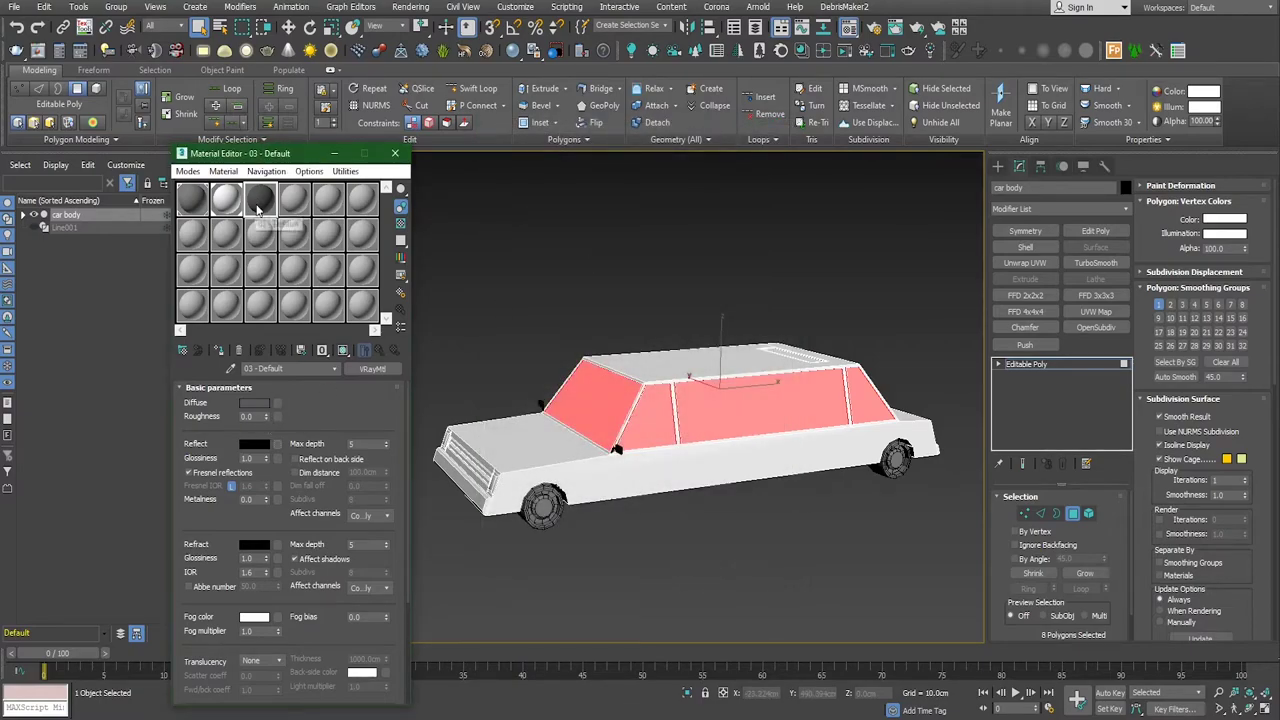
Step: Set the third material's reflect colour to light grey 205 and assign it to the windows
{"action": "double_click", "coordinate": [259, 205]}
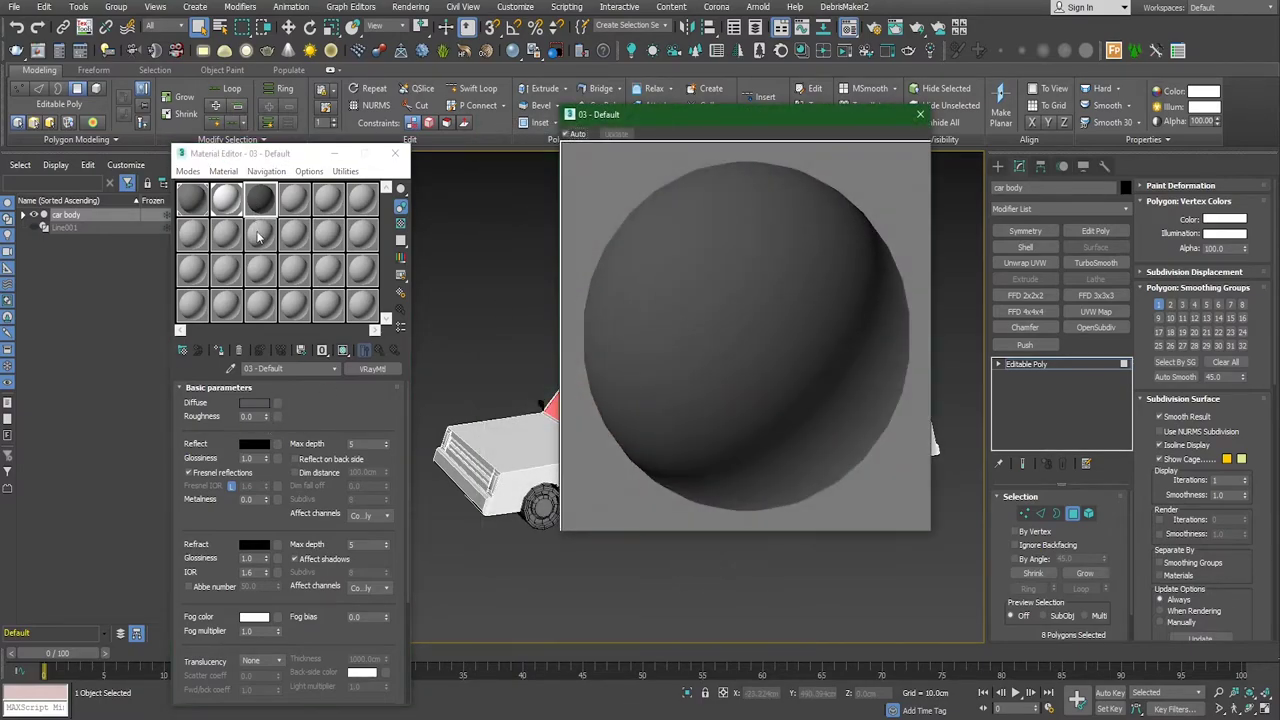
{"action": "left_click", "coordinate": [265, 446]}
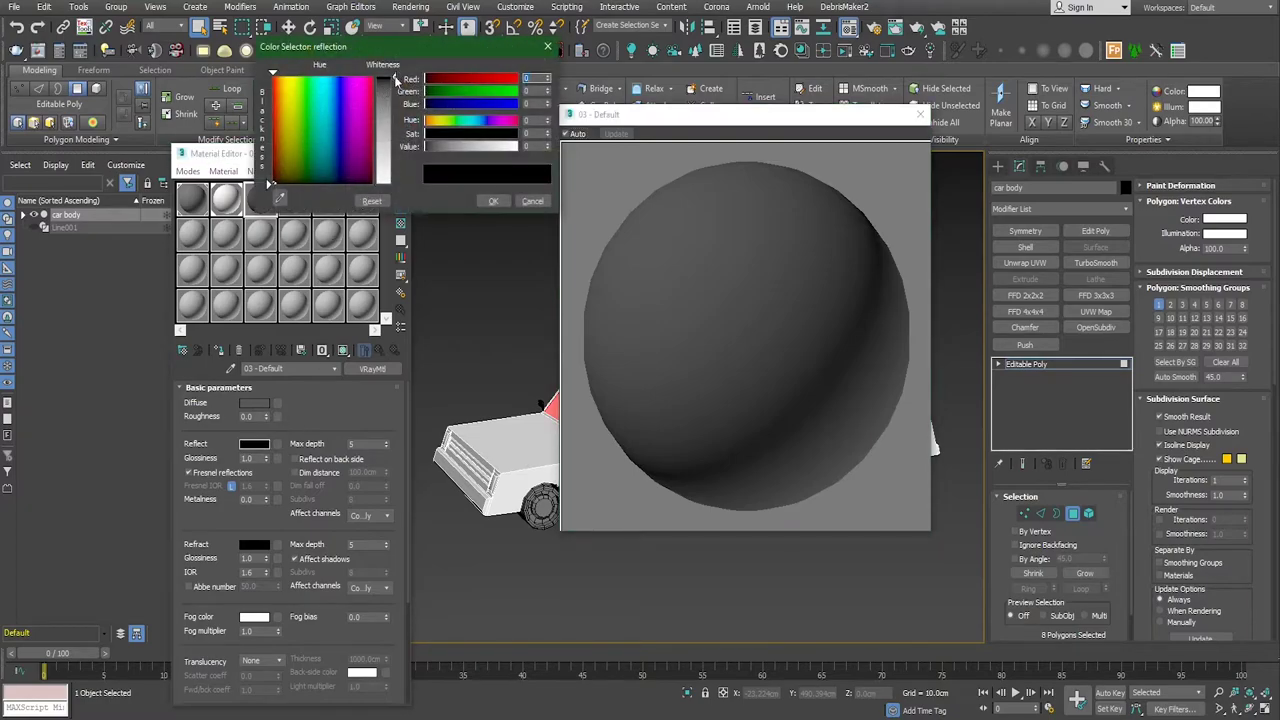
{"action": "left_click_drag", "start_coordinate": [396, 78], "coordinate": [396, 160]}
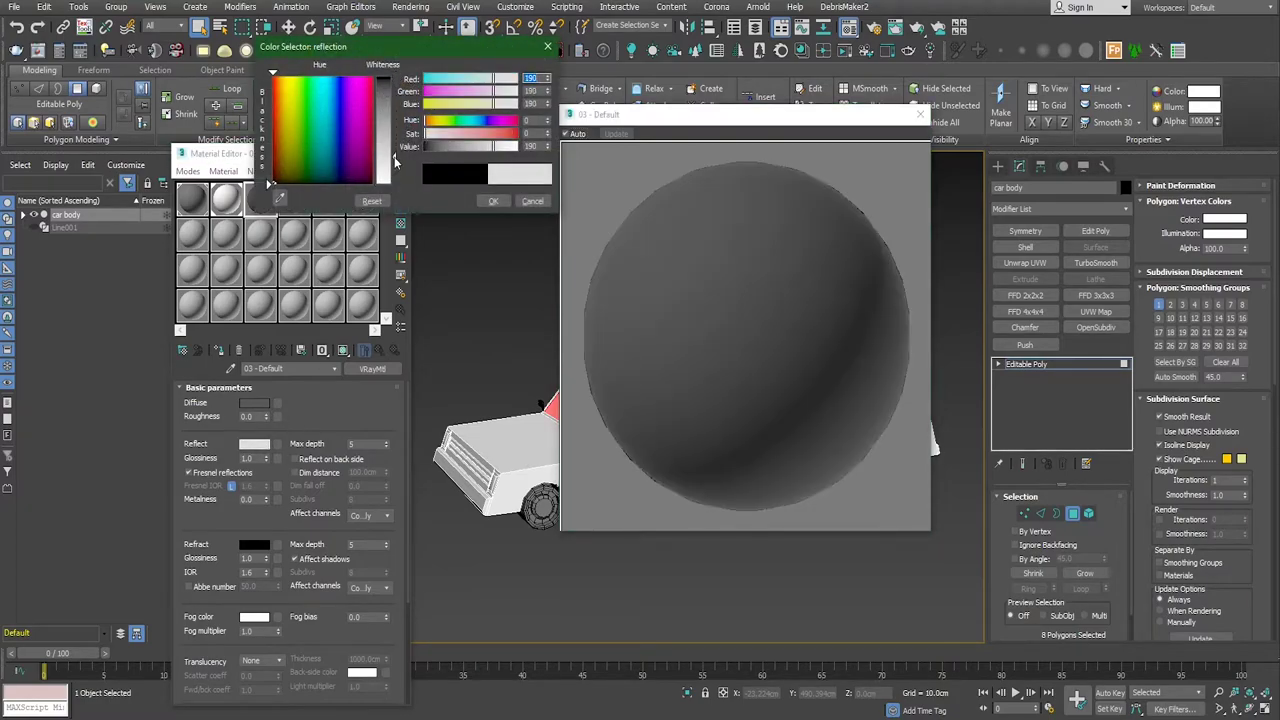
{"action": "left_click", "coordinate": [400, 224]}
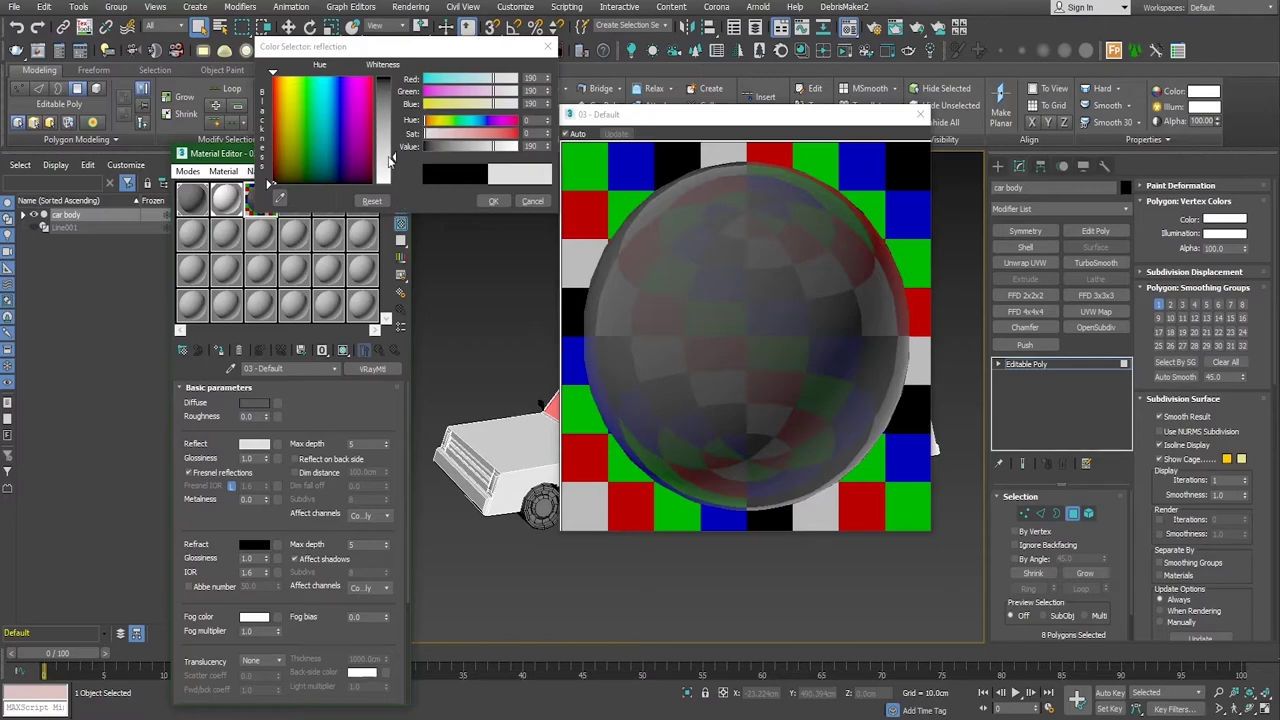
{"action": "mouse_move", "coordinate": [403, 160]}
{"action": "left_mouse_down"}
{"action": "mouse_move", "coordinate": [393, 178]}
{"action": "mouse_move", "coordinate": [396, 152]}
{"action": "left_mouse_up"}
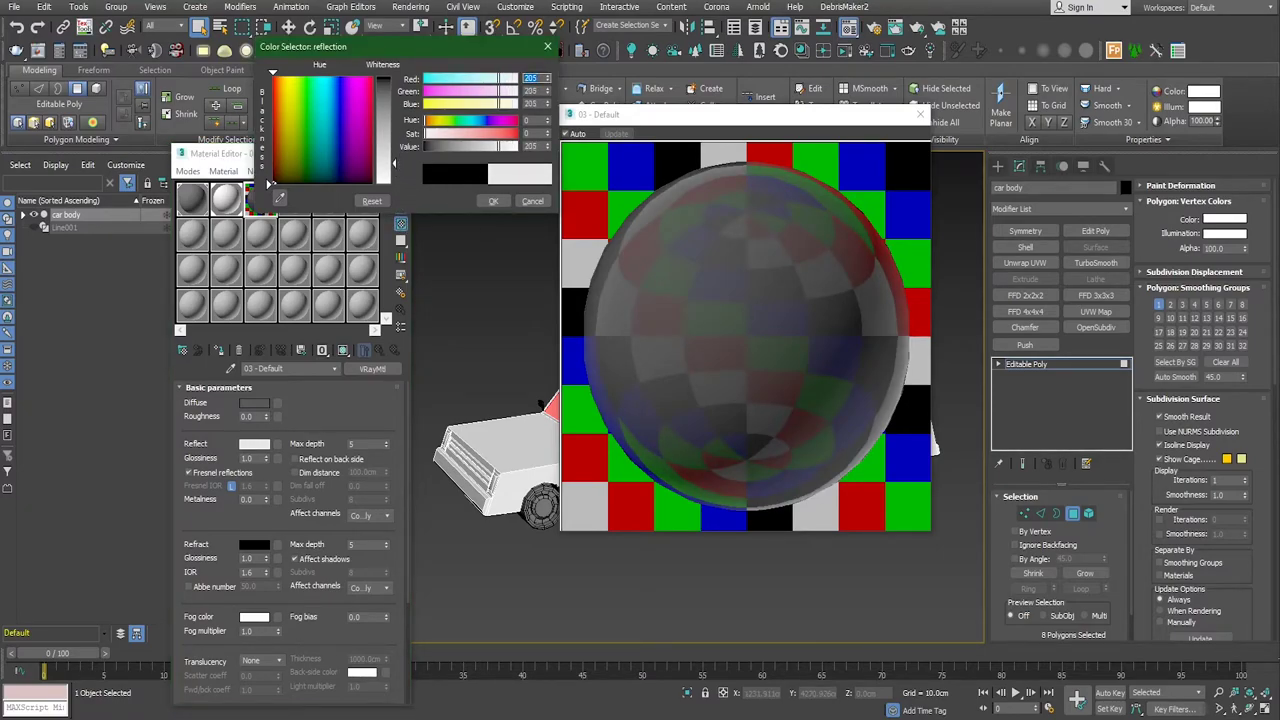
{"action": "left_click", "coordinate": [493, 201]}
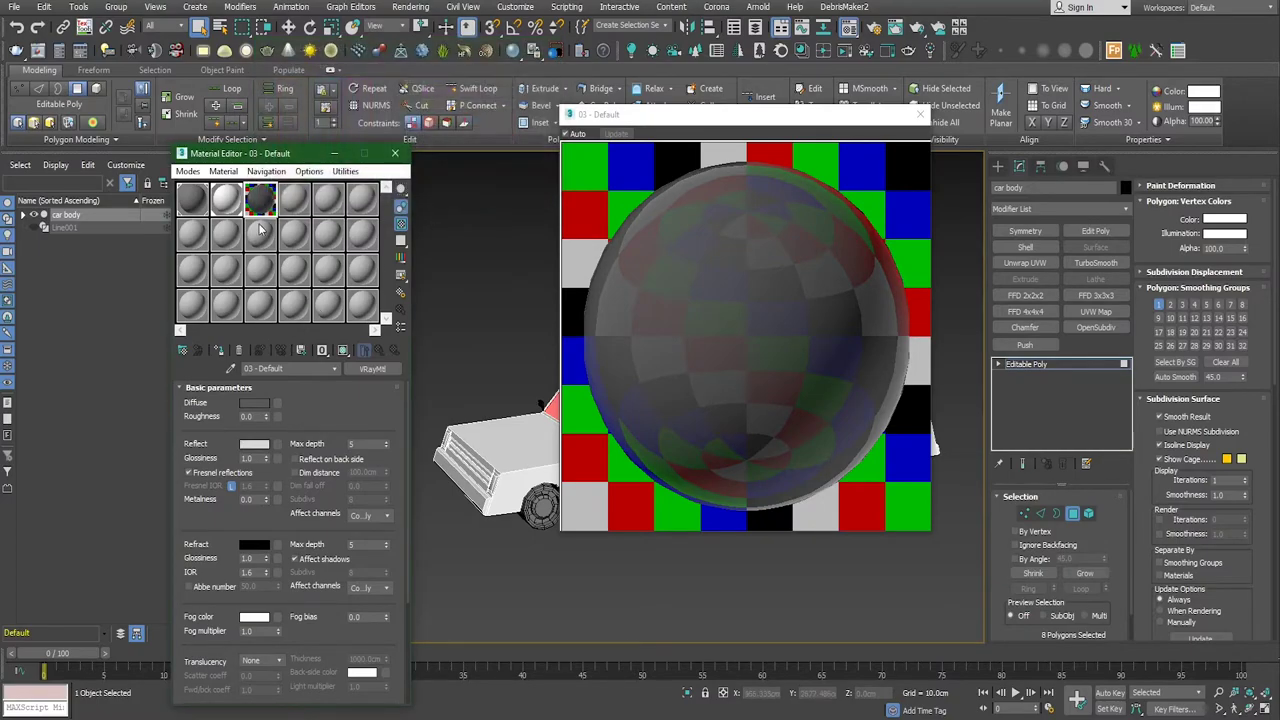
{"action": "left_click", "coordinate": [920, 114]}
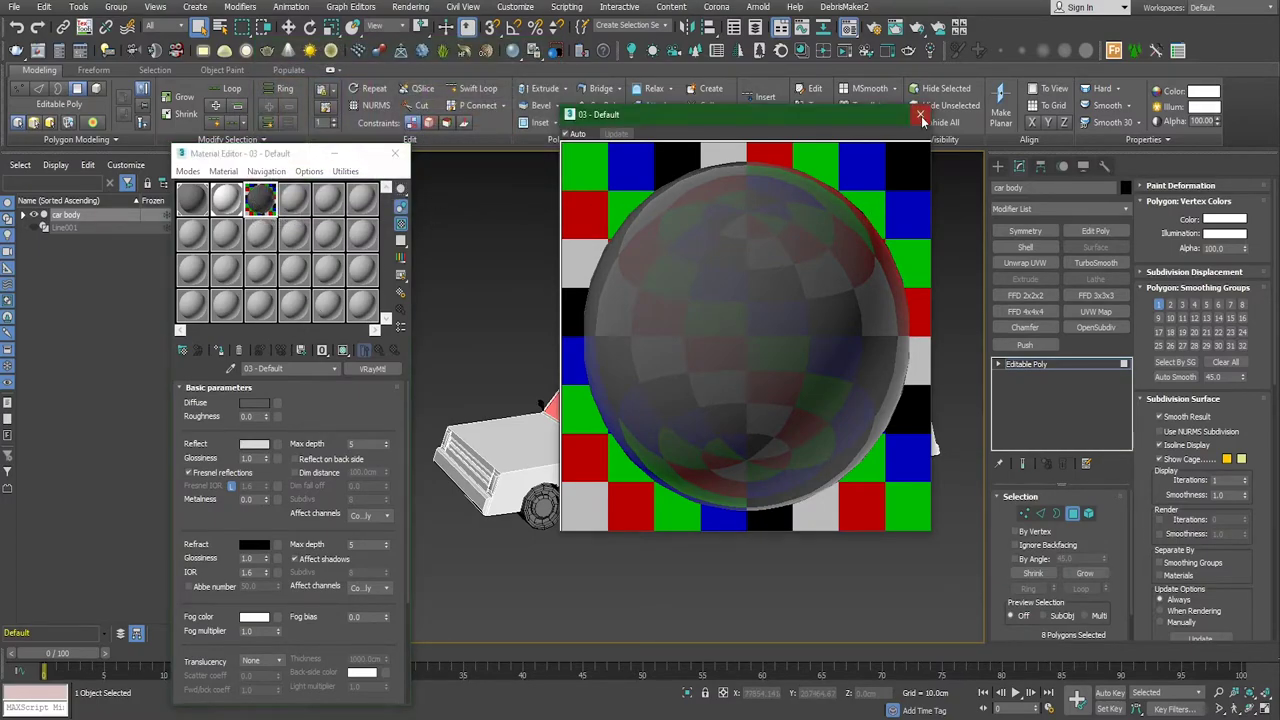
{"action": "left_click", "coordinate": [221, 352]}
Step: Deselect the window faces and pick a polygon on the roof
{"action": "left_click", "coordinate": [644, 572]}
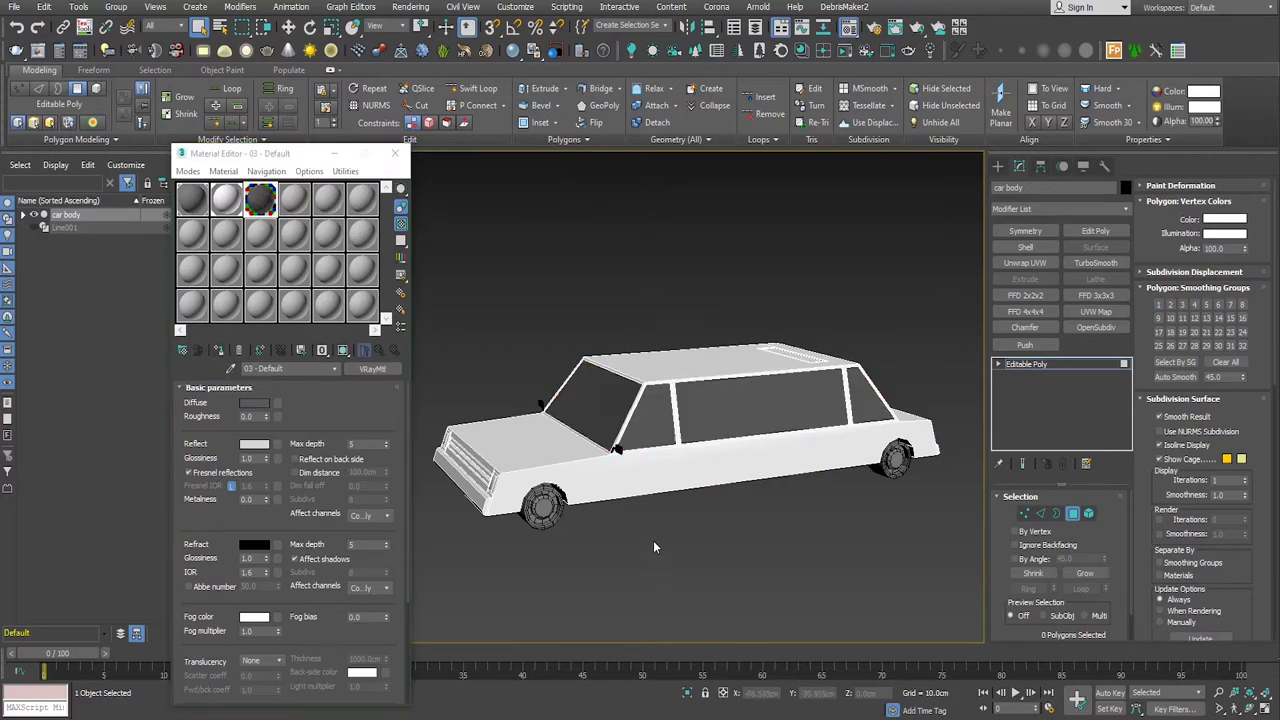
{"action": "mouse_move", "coordinate": [712, 512]}
{"action": "middle_mouse_down", "text": "alt"}
{"action": "mouse_move", "coordinate": [694, 537]}
{"action": "mouse_move", "coordinate": [802, 401]}
{"action": "middle_mouse_up", "text": "alt"}
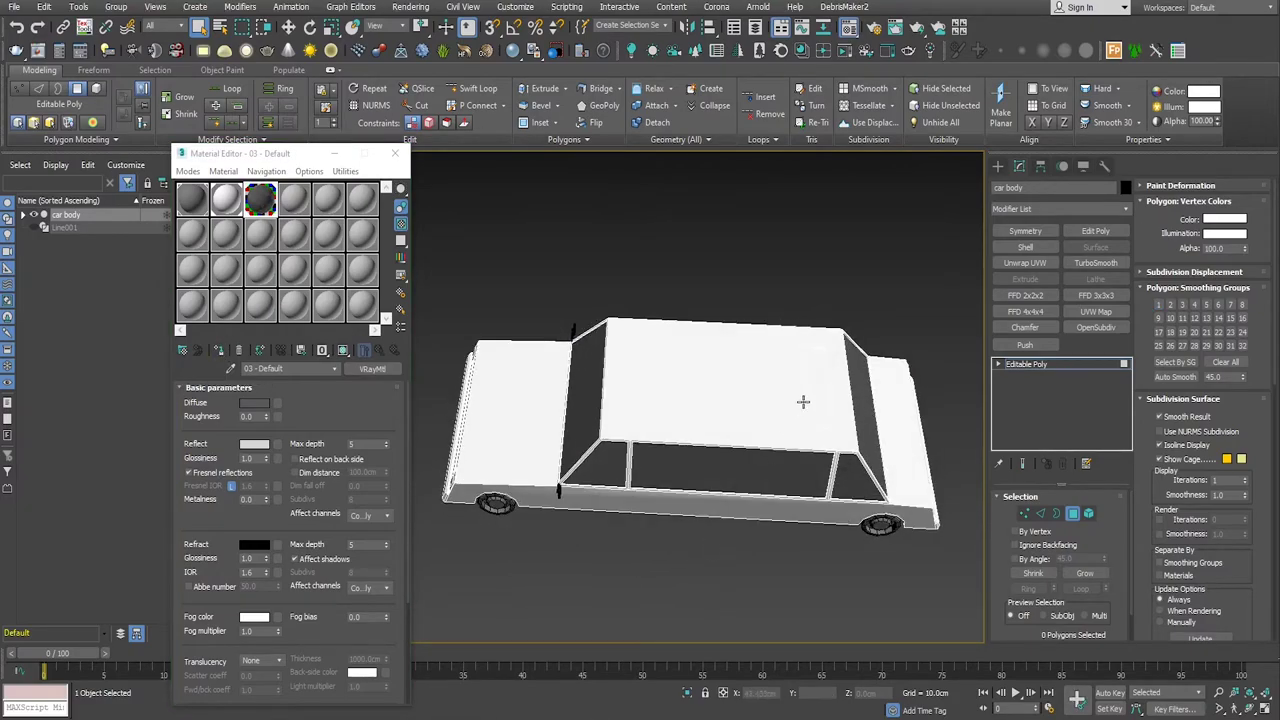
{"action": "left_click", "coordinate": [822, 396]}
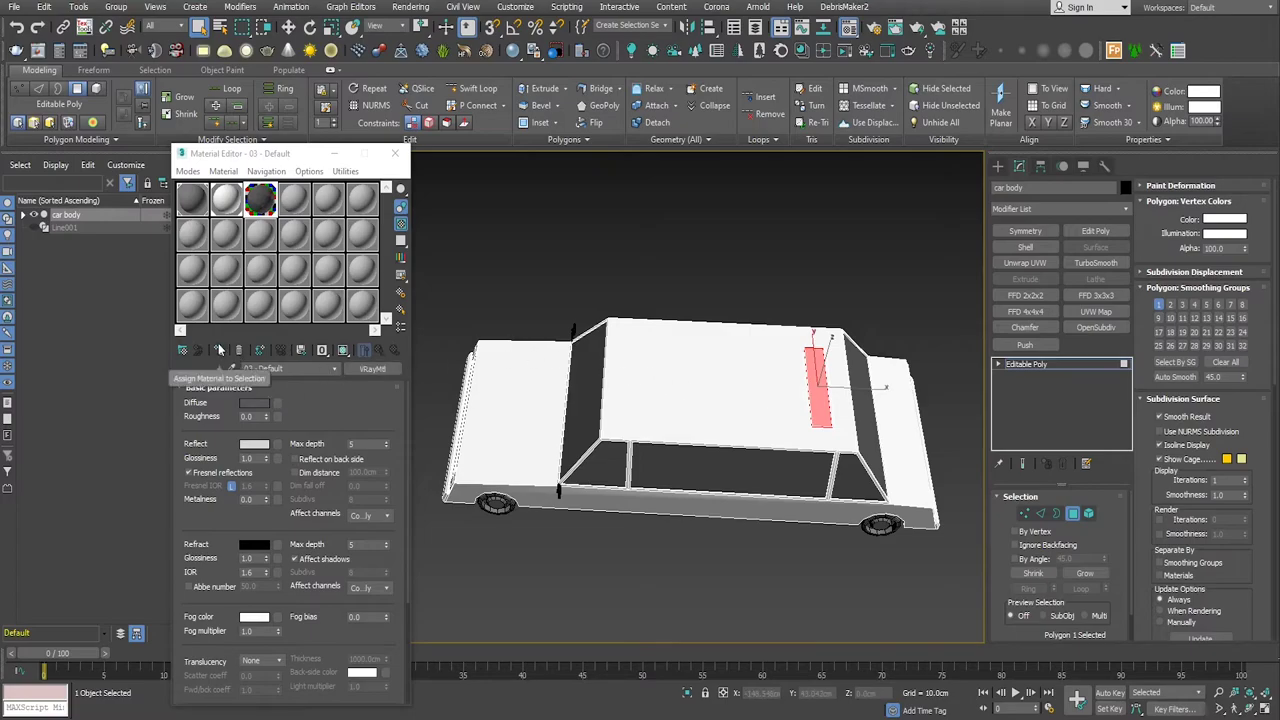
{"action": "middle_click_drag", "start_coordinate": [577, 601], "coordinate": [503, 489], "text": "alt"}
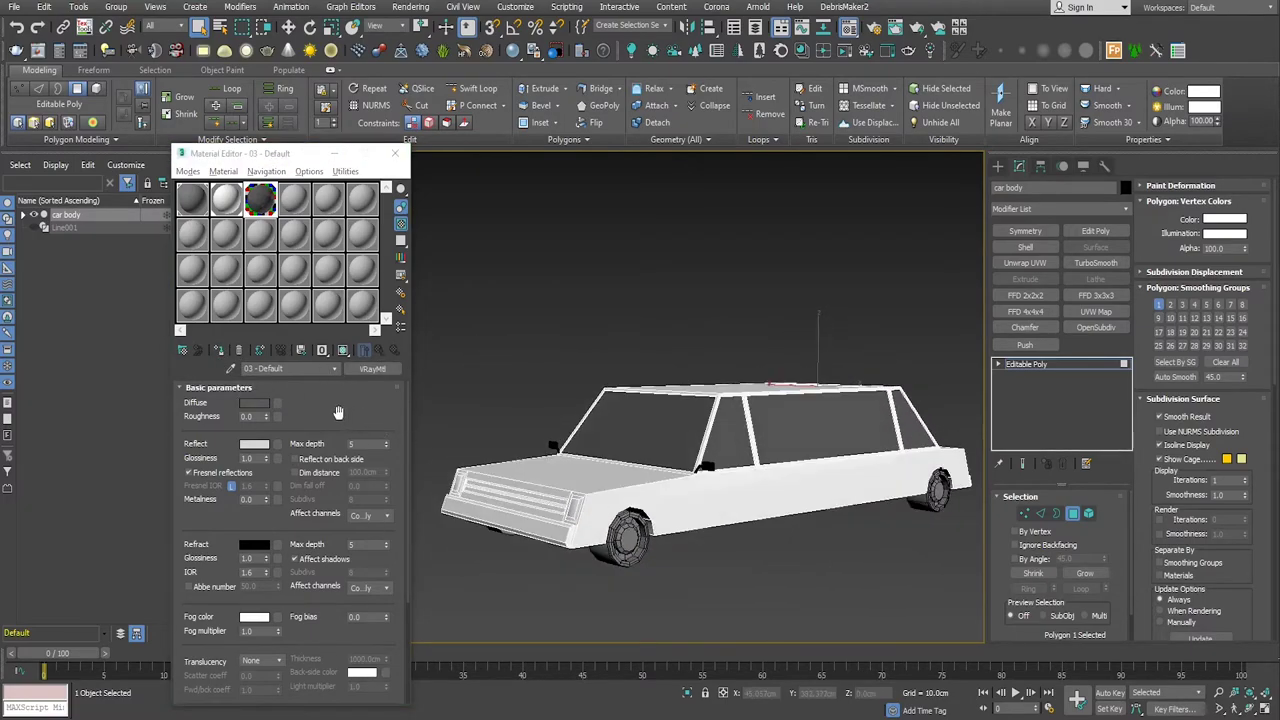
Step: Rename the dark glass material to 'window' and clear the roof selection
{"action": "left_click", "coordinate": [305, 367]}
{"action": "type", "text": "window"}
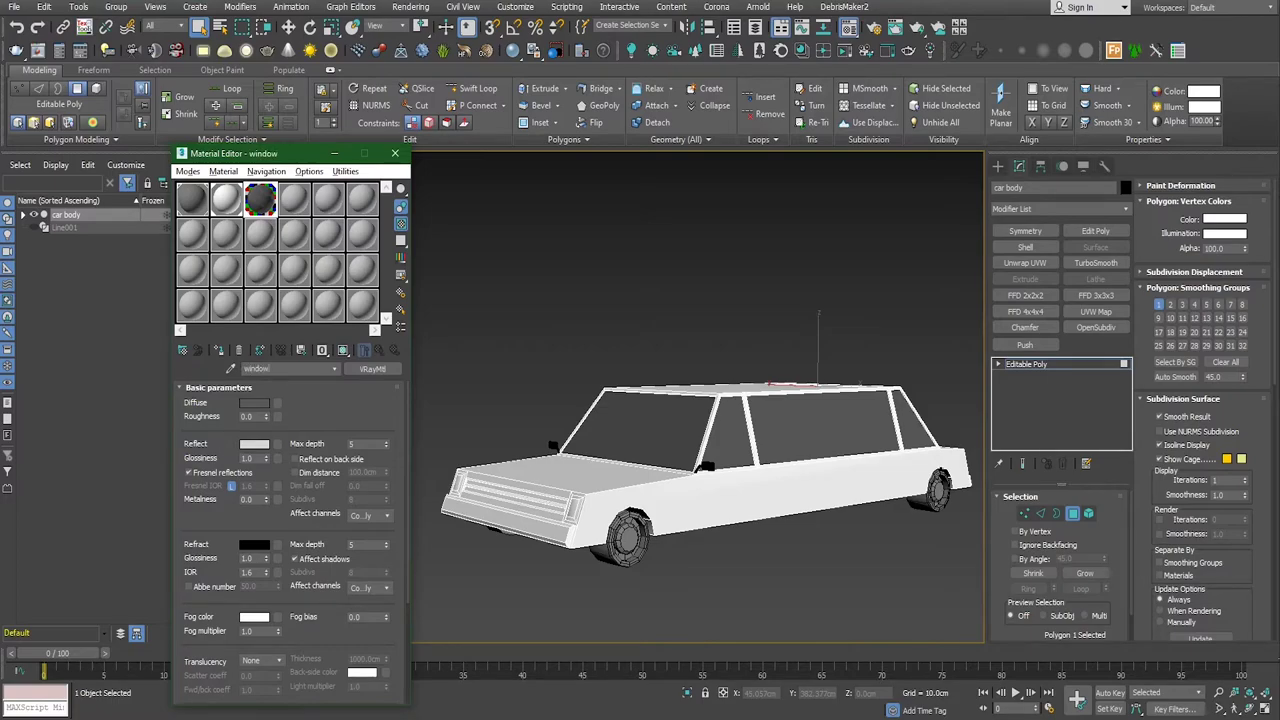
{"action": "mouse_move", "coordinate": [520, 530]}
{"action": "middle_mouse_down", "text": "alt"}
{"action": "mouse_move", "coordinate": [841, 517]}
{"action": "mouse_move", "coordinate": [758, 533]}
{"action": "middle_mouse_up", "text": "alt"}
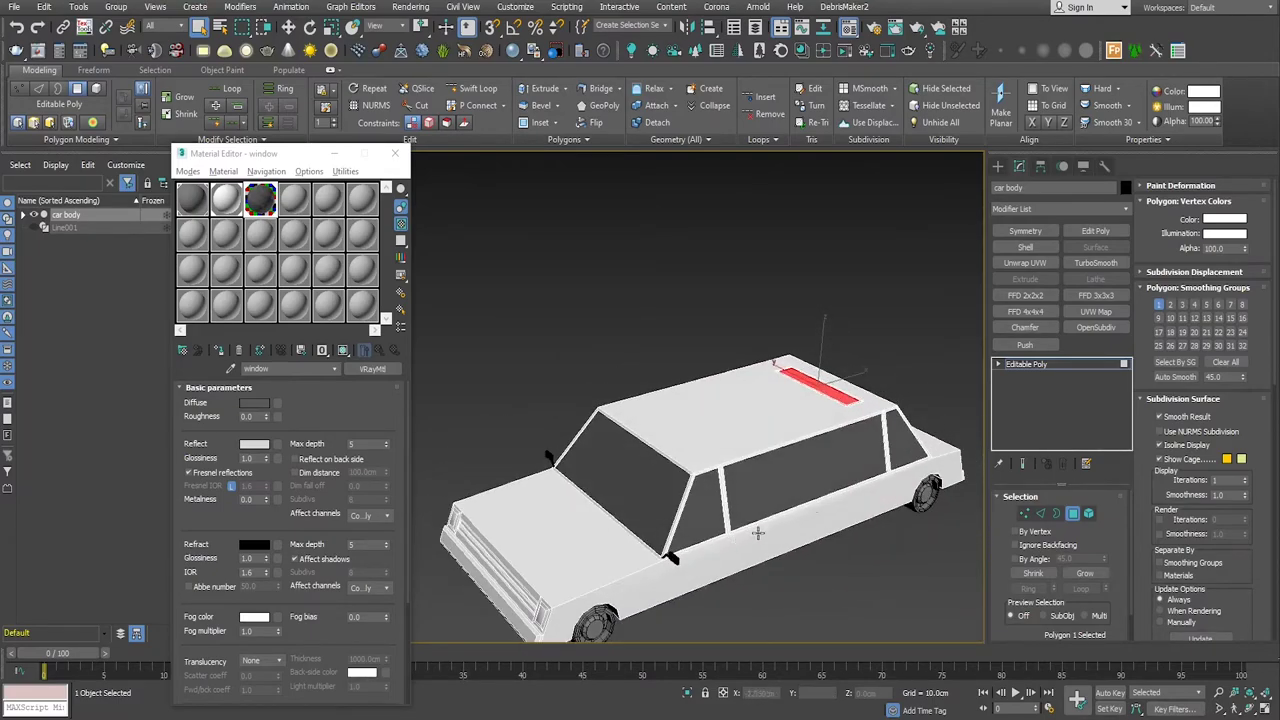
{"action": "left_click", "coordinate": [921, 321]}
{"action": "middle_click_drag", "start_coordinate": [921, 321], "coordinate": [841, 418], "text": "alt"}
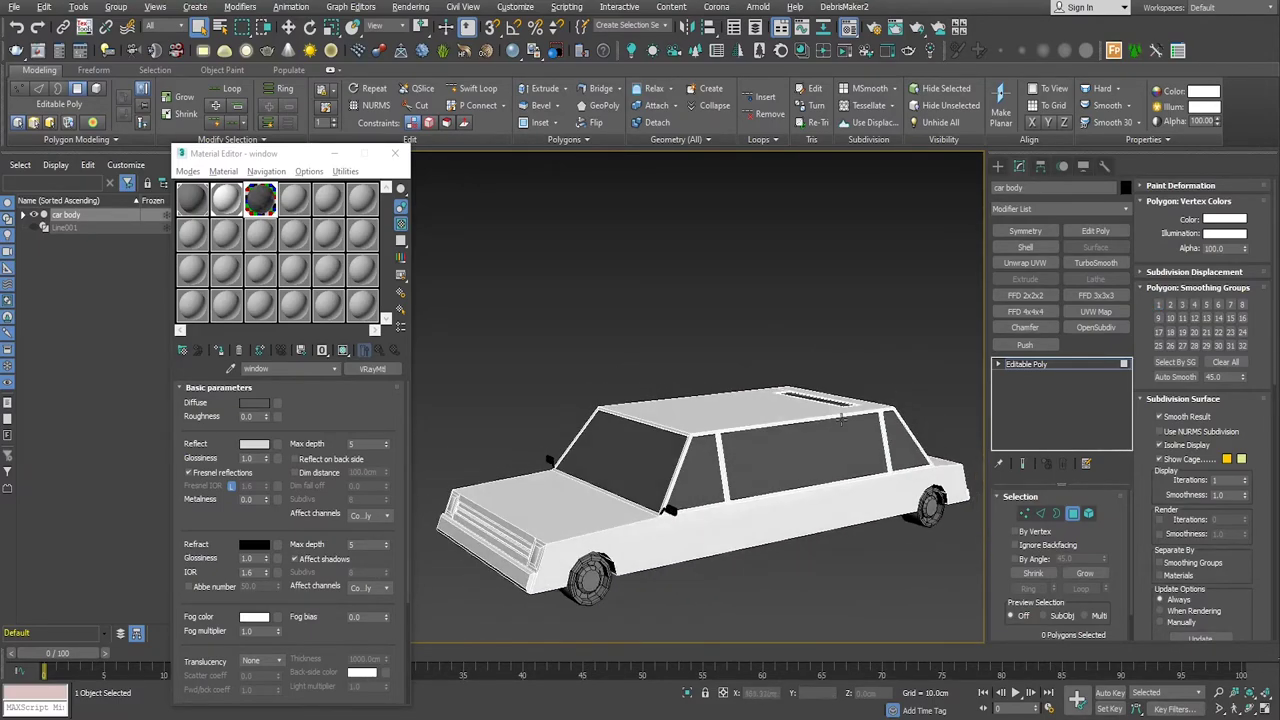
Step: Switch to the 02 - Default body material and keep its white diffuse colour
{"action": "left_click", "coordinate": [226, 199]}
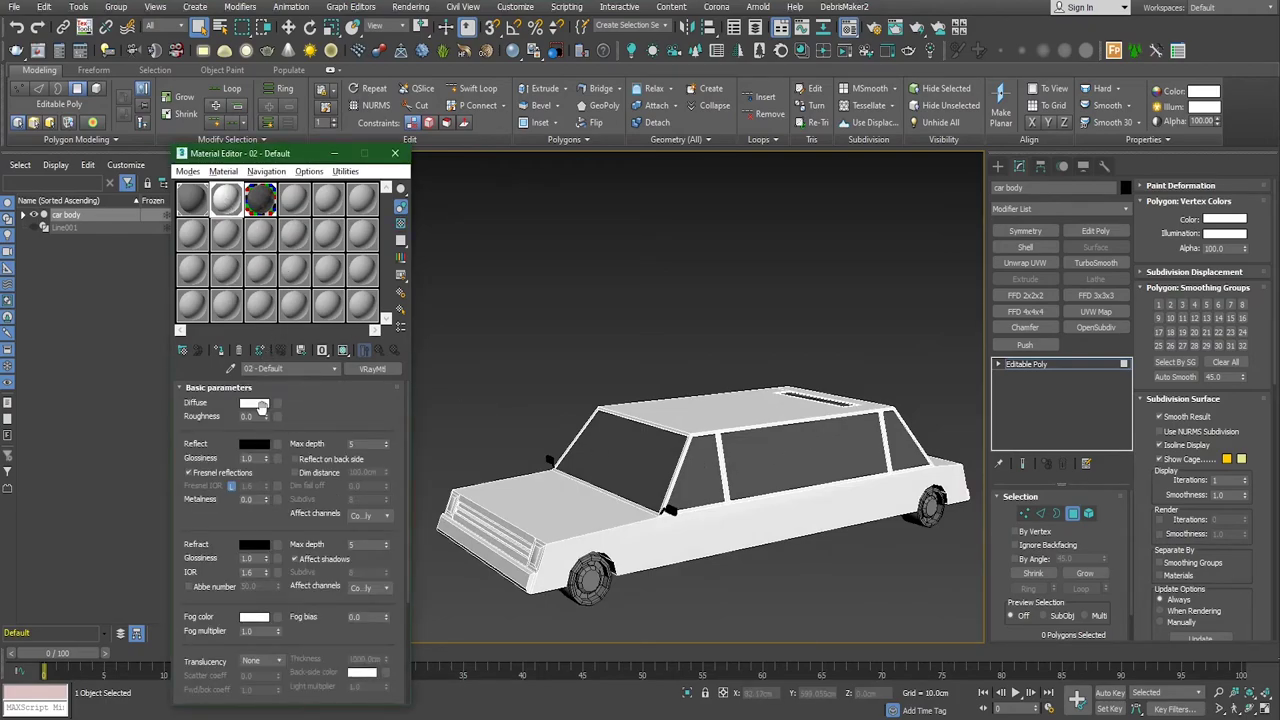
{"action": "left_click", "coordinate": [259, 405]}
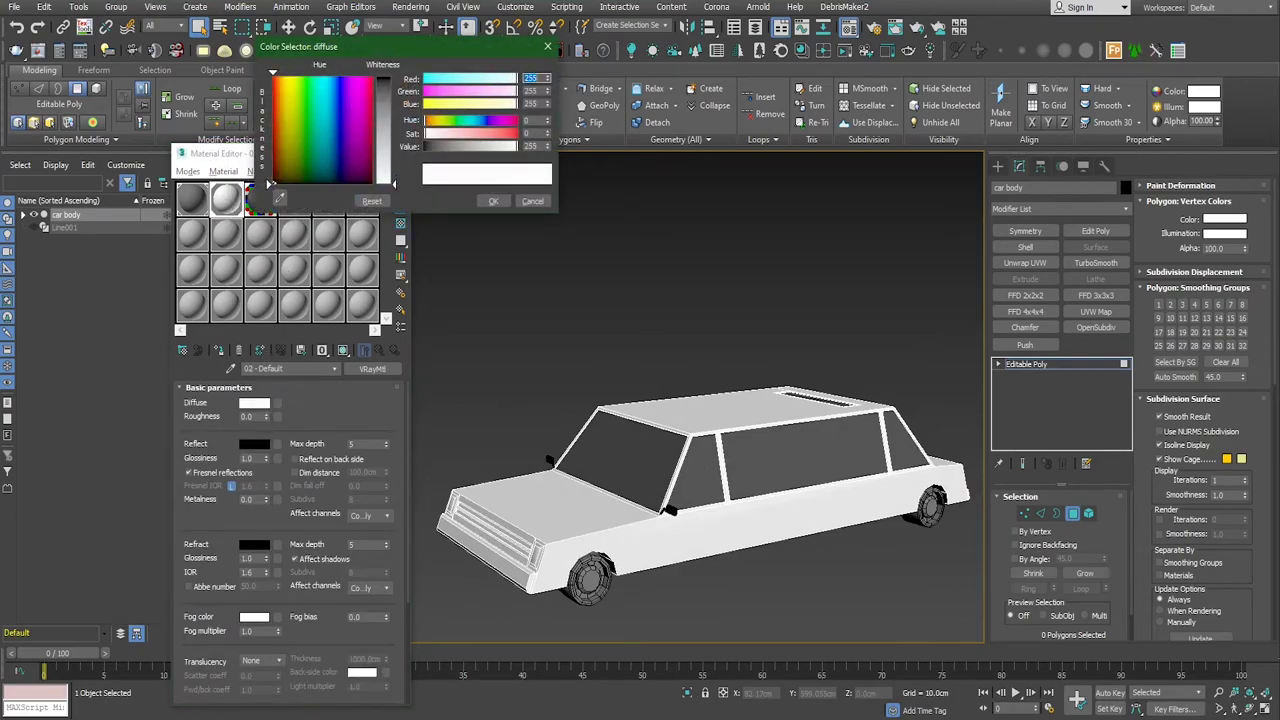
{"action": "left_click", "coordinate": [493, 201]}
{"action": "middle_click_drag", "start_coordinate": [740, 440], "coordinate": [720, 456], "text": "alt"}
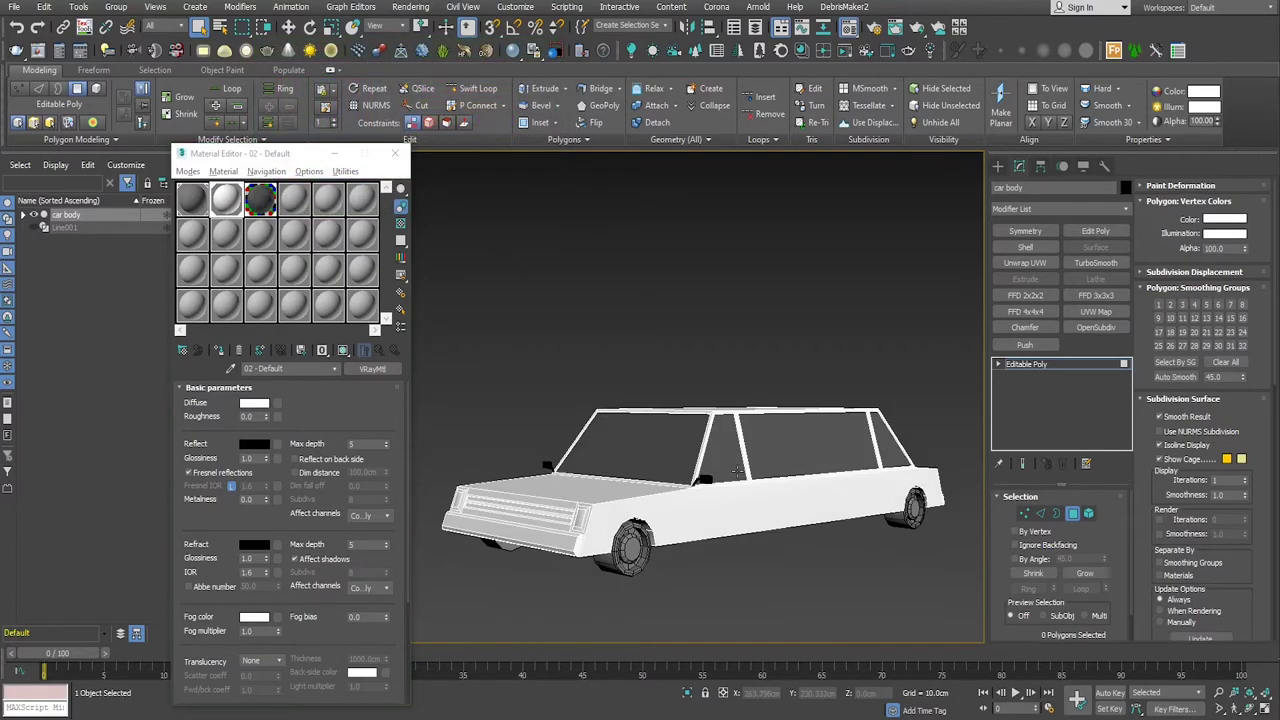
Step: Zoom to the car's front and select both headlight faces, growing the selection
{"action": "scroll", "coordinate": [719, 456], "scroll_direction": "up", "scroll_amount": 2}
{"action": "scroll", "coordinate": [646, 500], "scroll_direction": "up", "scroll_amount": 2}
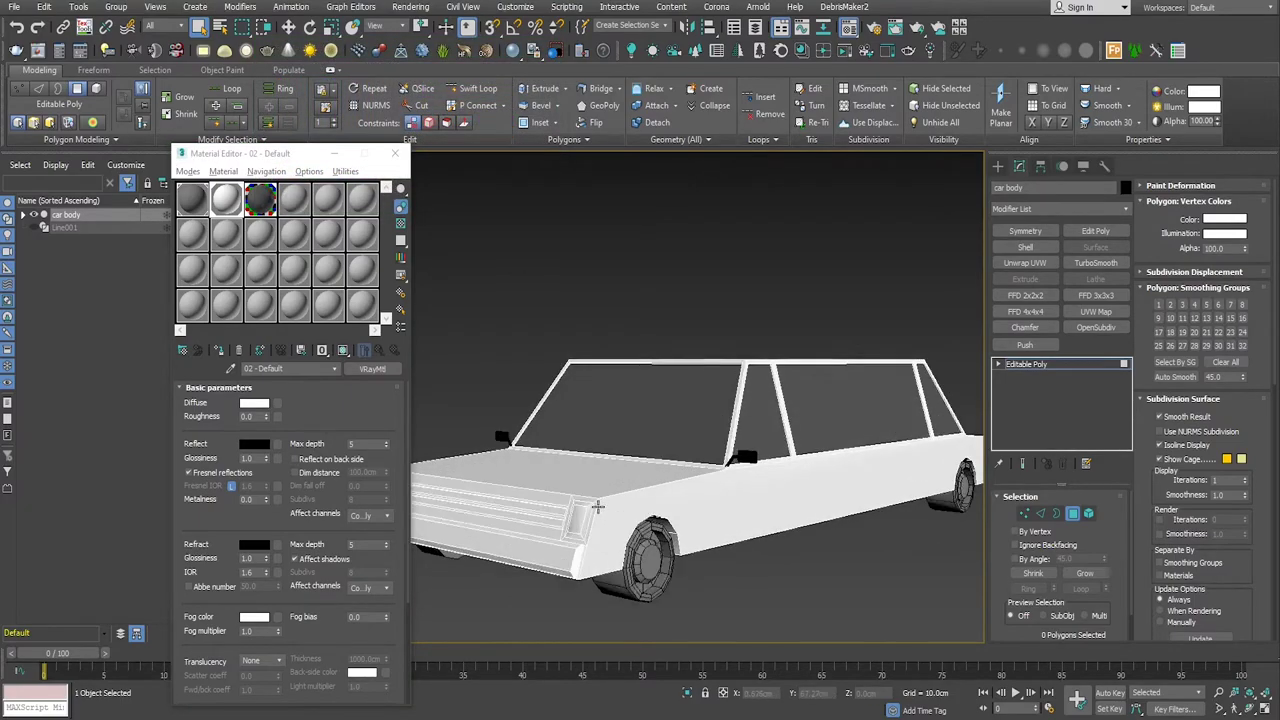
{"action": "scroll", "coordinate": [675, 492], "scroll_direction": "up", "scroll_amount": 2}
{"action": "scroll", "coordinate": [675, 492], "scroll_direction": "up", "scroll_amount": 1}
{"action": "scroll", "coordinate": [675, 492], "scroll_direction": "up", "scroll_amount": 1}
{"action": "scroll", "coordinate": [652, 540], "scroll_direction": "up", "scroll_amount": 1}
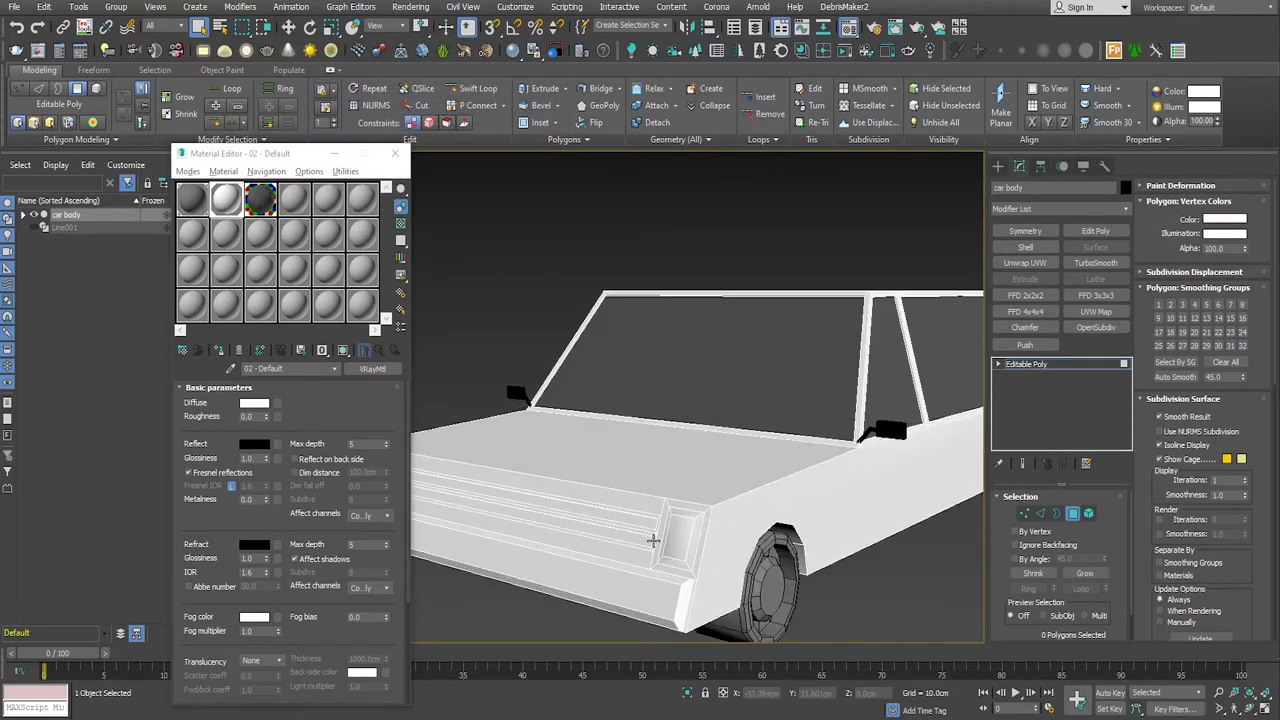
{"action": "left_click", "coordinate": [676, 540]}
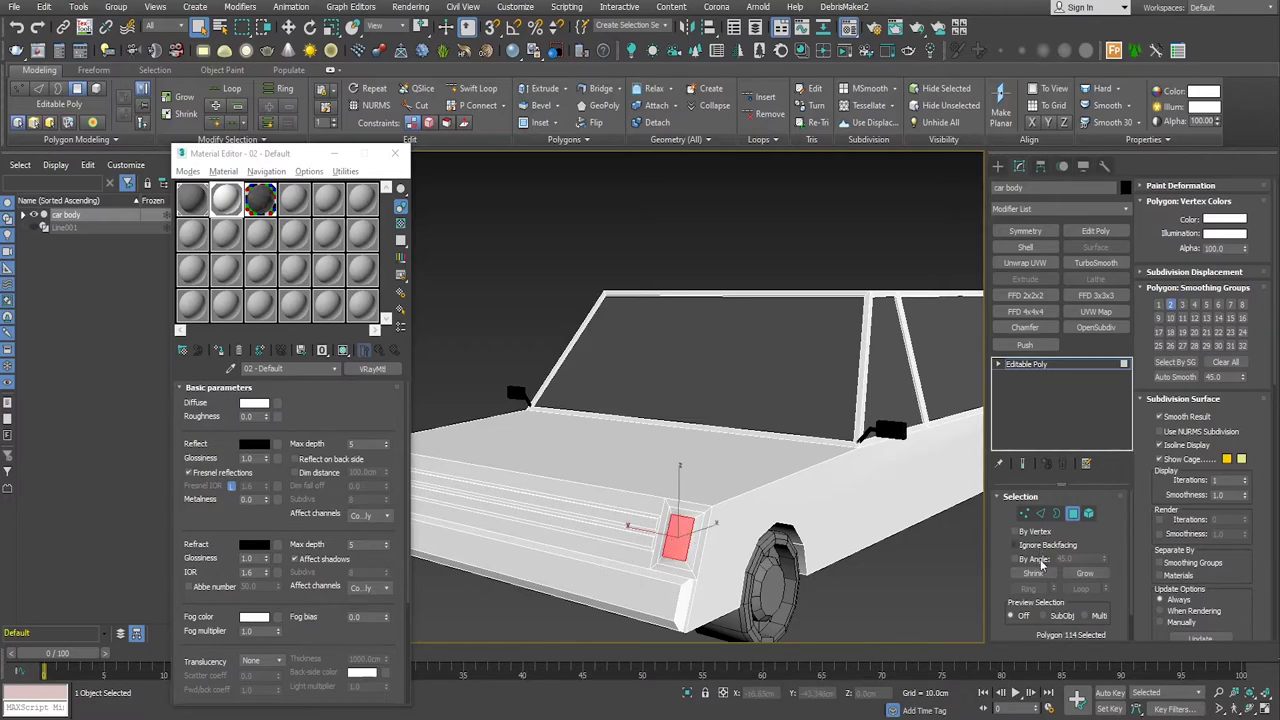
{"action": "left_click", "coordinate": [1084, 573]}
{"action": "middle_click_drag", "start_coordinate": [620, 470], "coordinate": [471, 463], "text": "alt"}
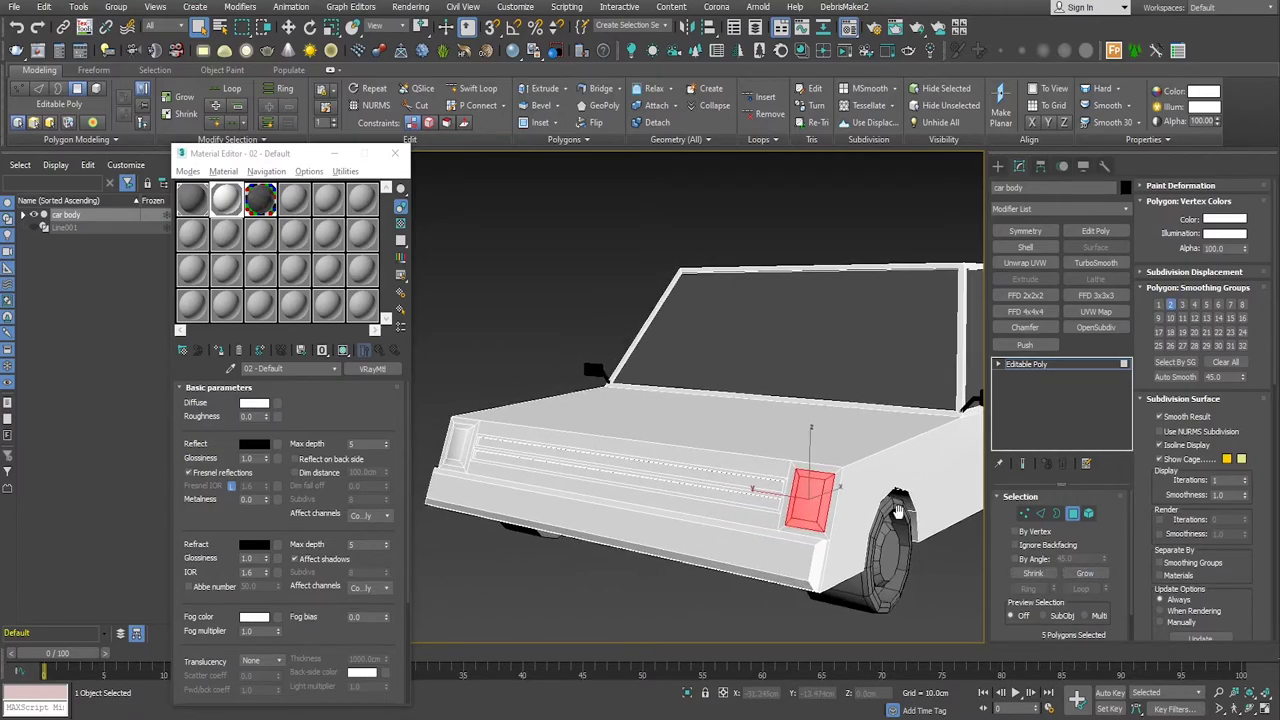
{"action": "left_click", "coordinate": [471, 449], "text": "ctrl"}
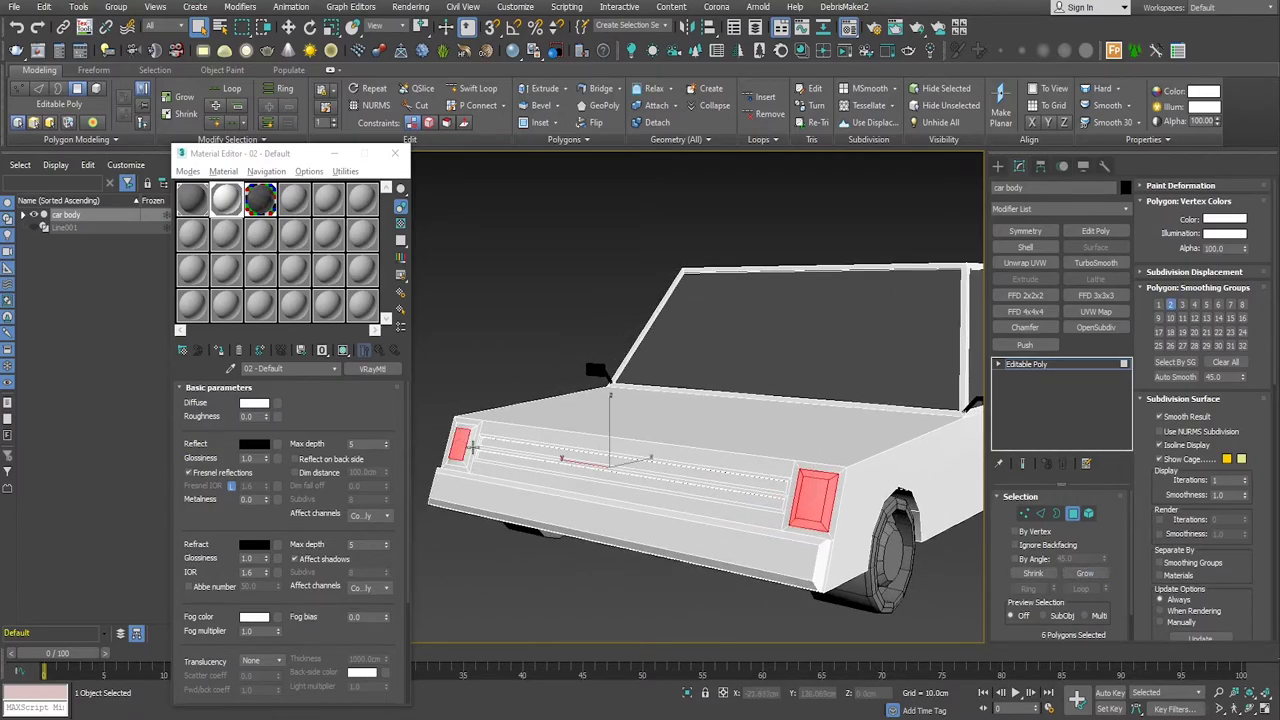
{"action": "left_click", "coordinate": [1085, 573]}
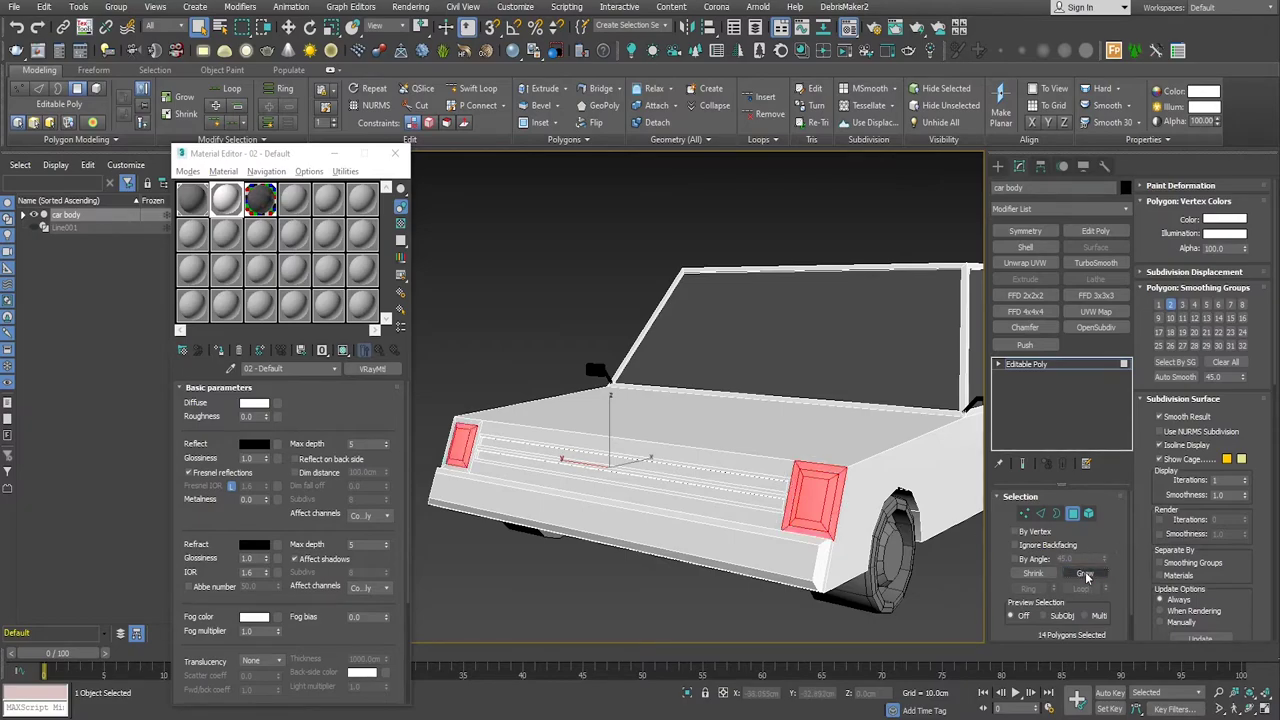
Step: Reselect both headlight faces, using Grow then Shrink to keep only the headlights
{"action": "left_click", "coordinate": [748, 584]}
{"action": "left_click", "coordinate": [810, 513]}
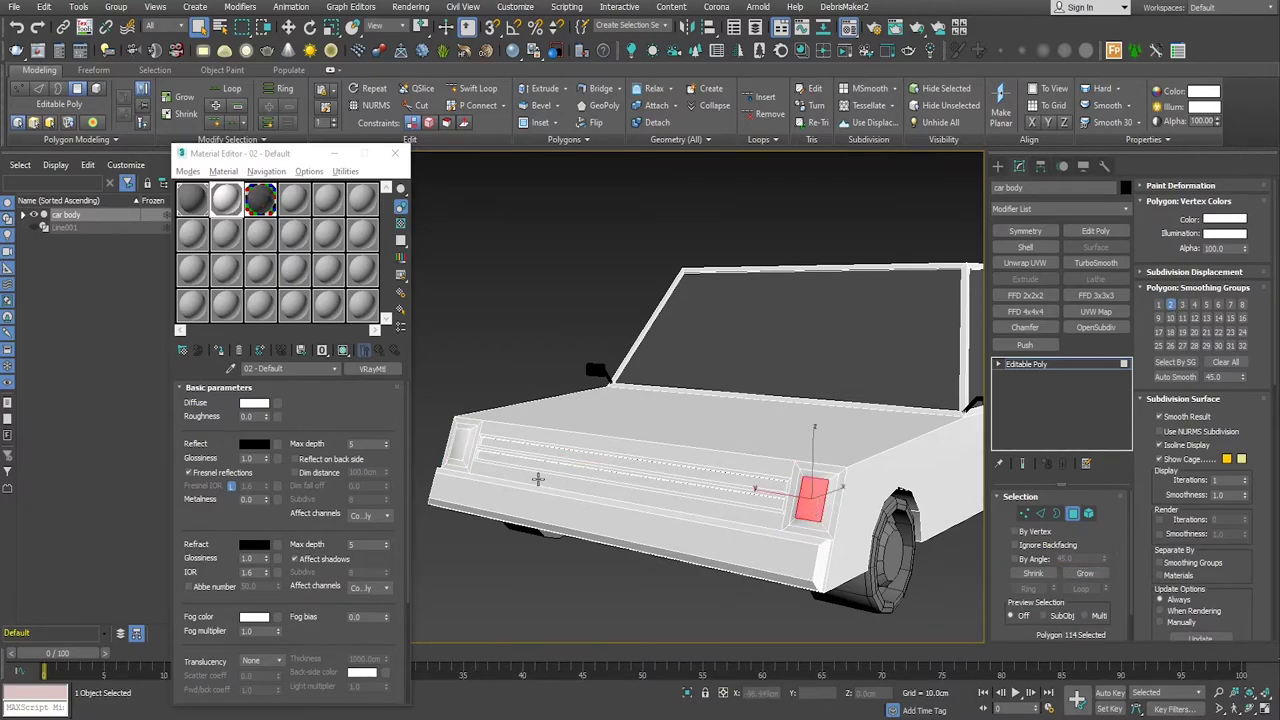
{"action": "left_click", "coordinate": [456, 447], "text": "ctrl"}
{"action": "left_click", "coordinate": [1082, 573]}
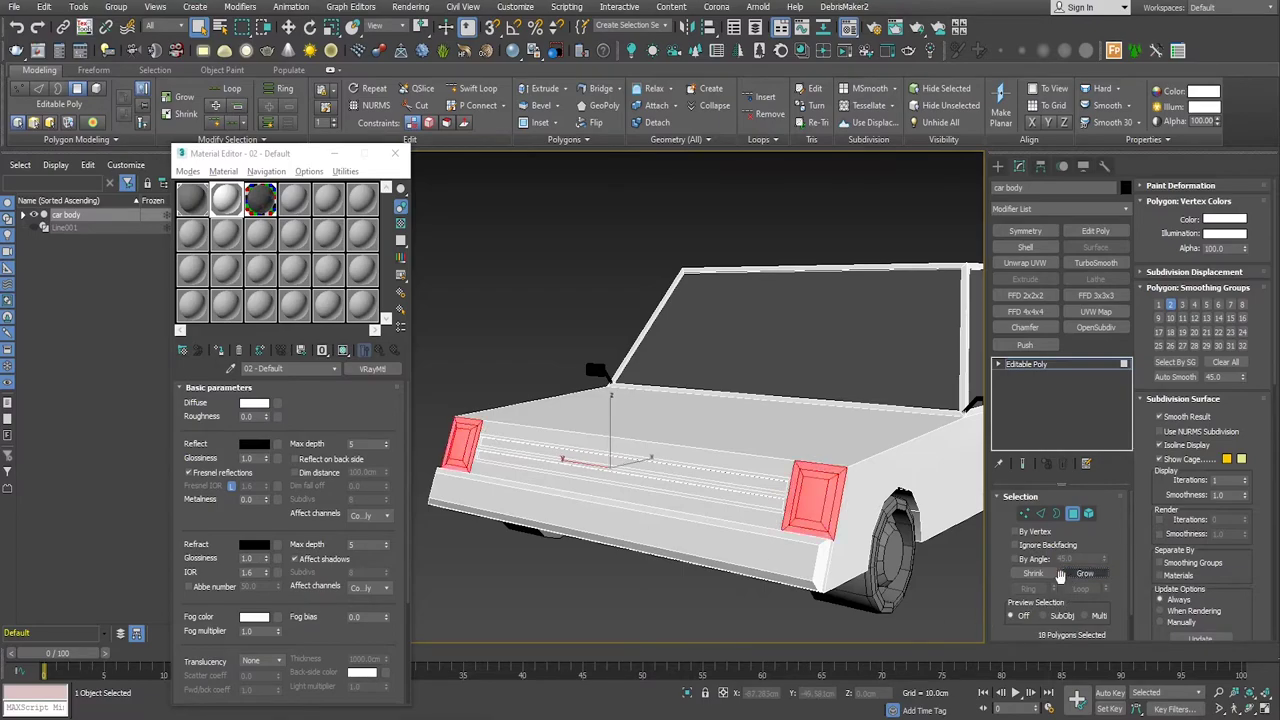
{"action": "left_click", "coordinate": [1012, 573]}
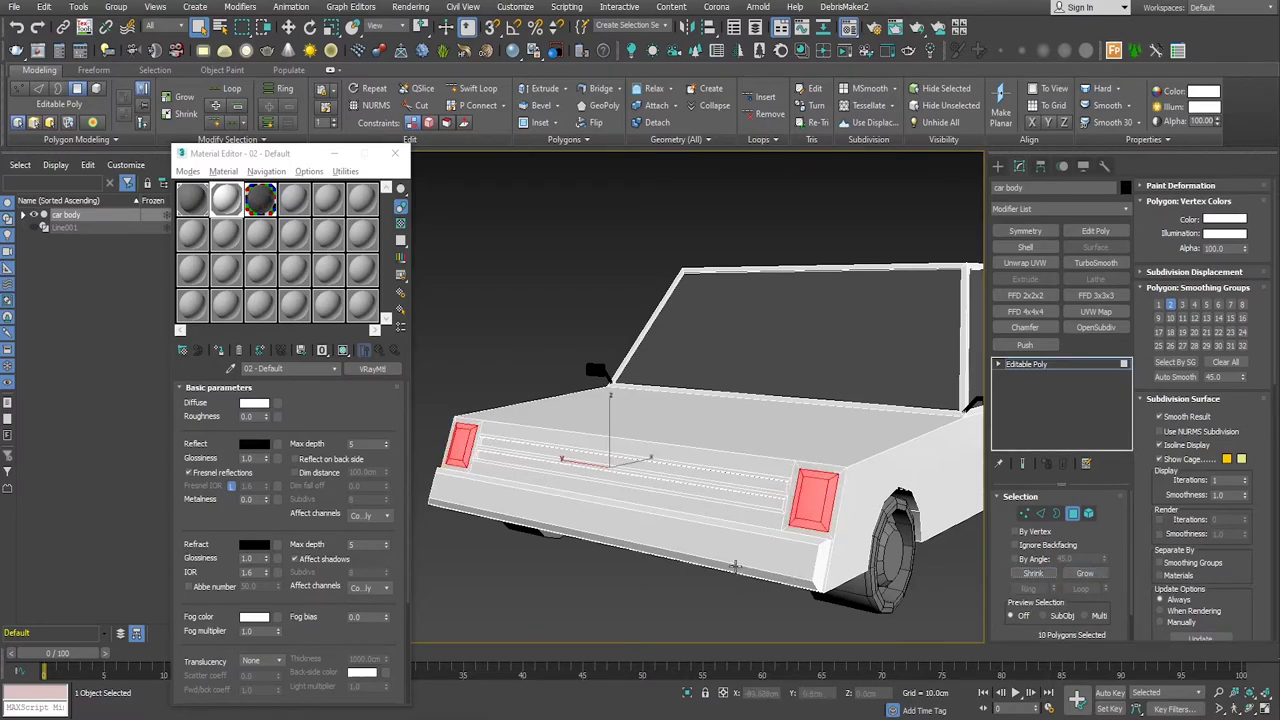
{"action": "left_click", "coordinate": [292, 202]}
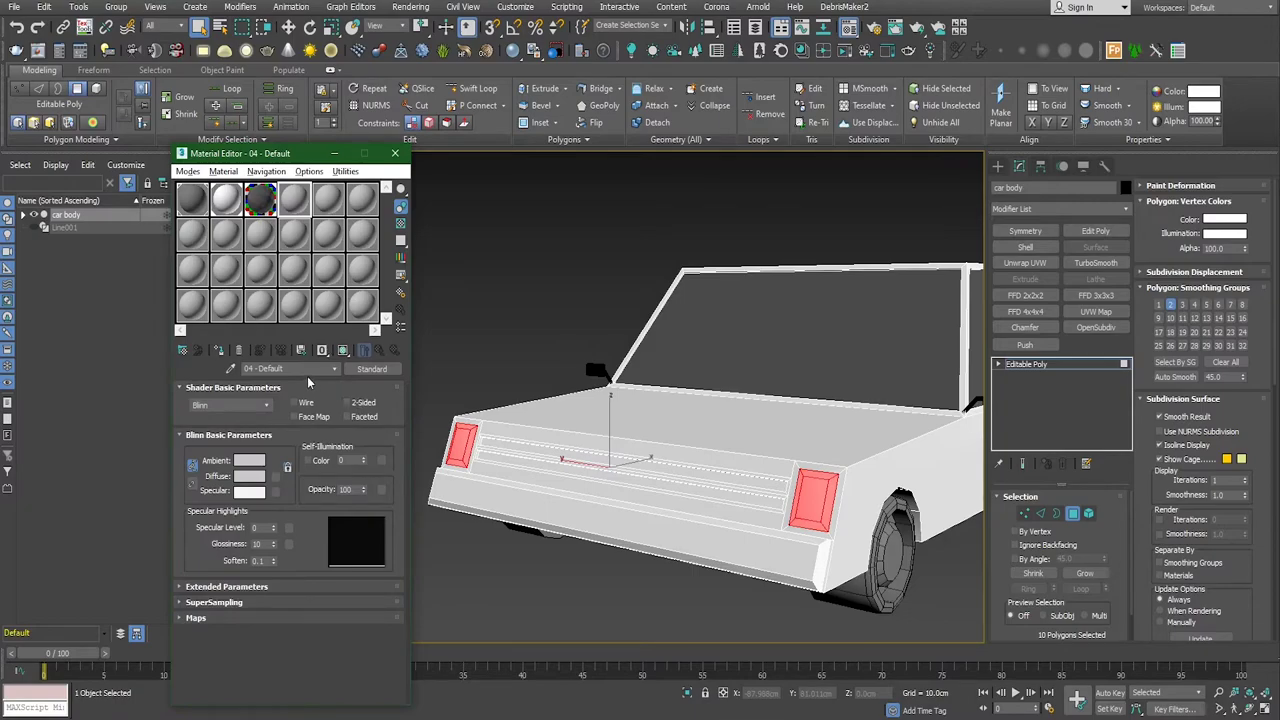
Step: Name the fourth material 'light' and make it a VRayMtl with a saturated light-blue diffuse
{"action": "type", "text": "light"}
{"action": "left_click", "coordinate": [372, 369]}
{"action": "left_click", "coordinate": [696, 566]}
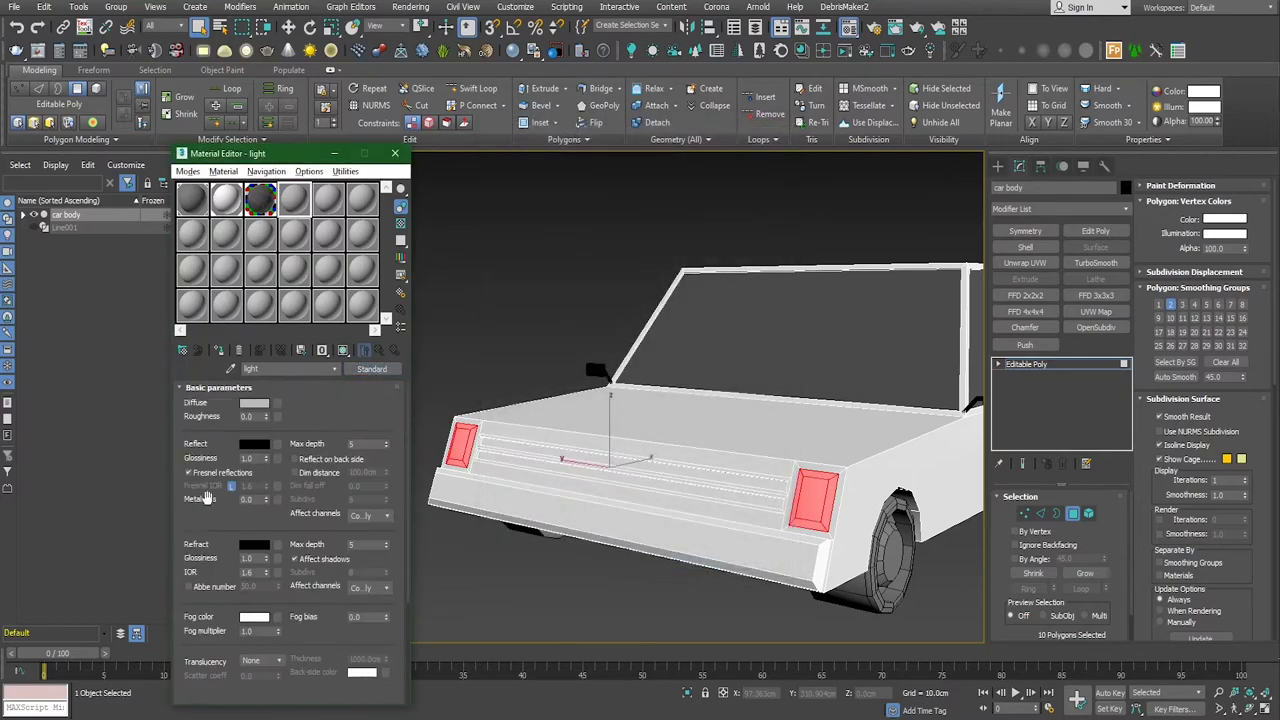
{"action": "left_click", "coordinate": [254, 403]}
{"action": "left_click", "coordinate": [328, 88]}
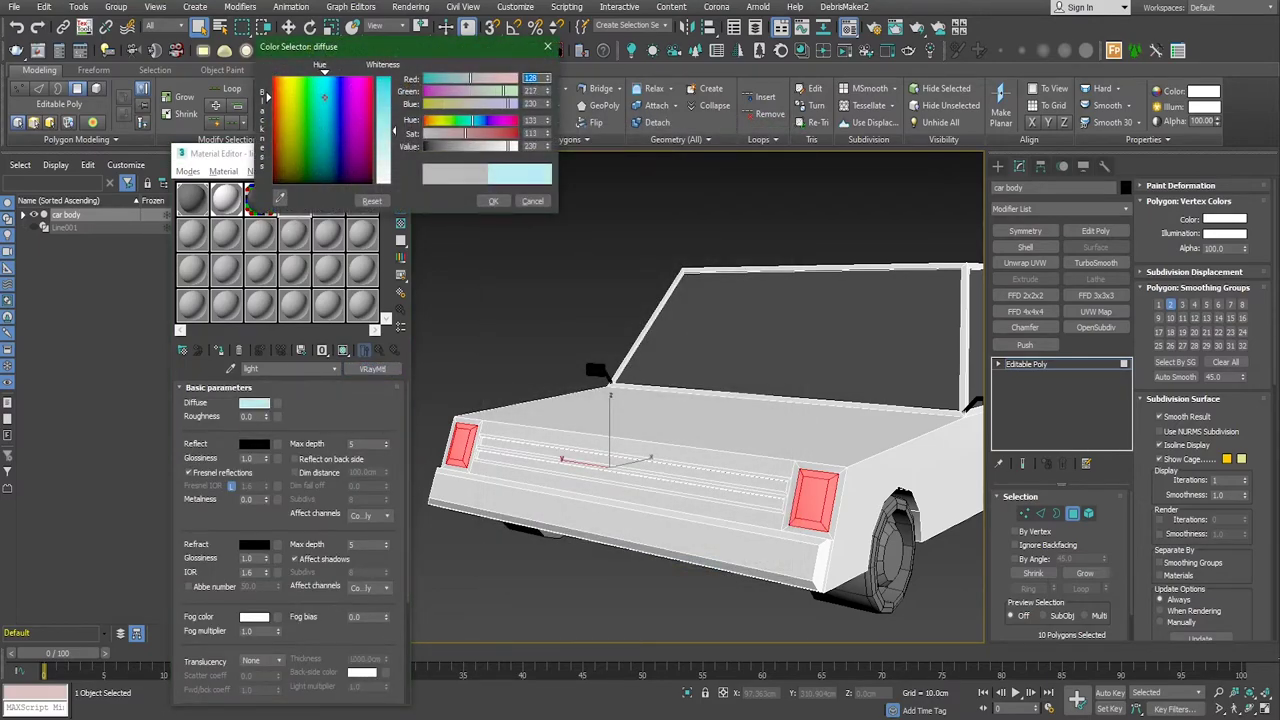
{"action": "left_click_drag", "start_coordinate": [393, 133], "coordinate": [394, 104]}
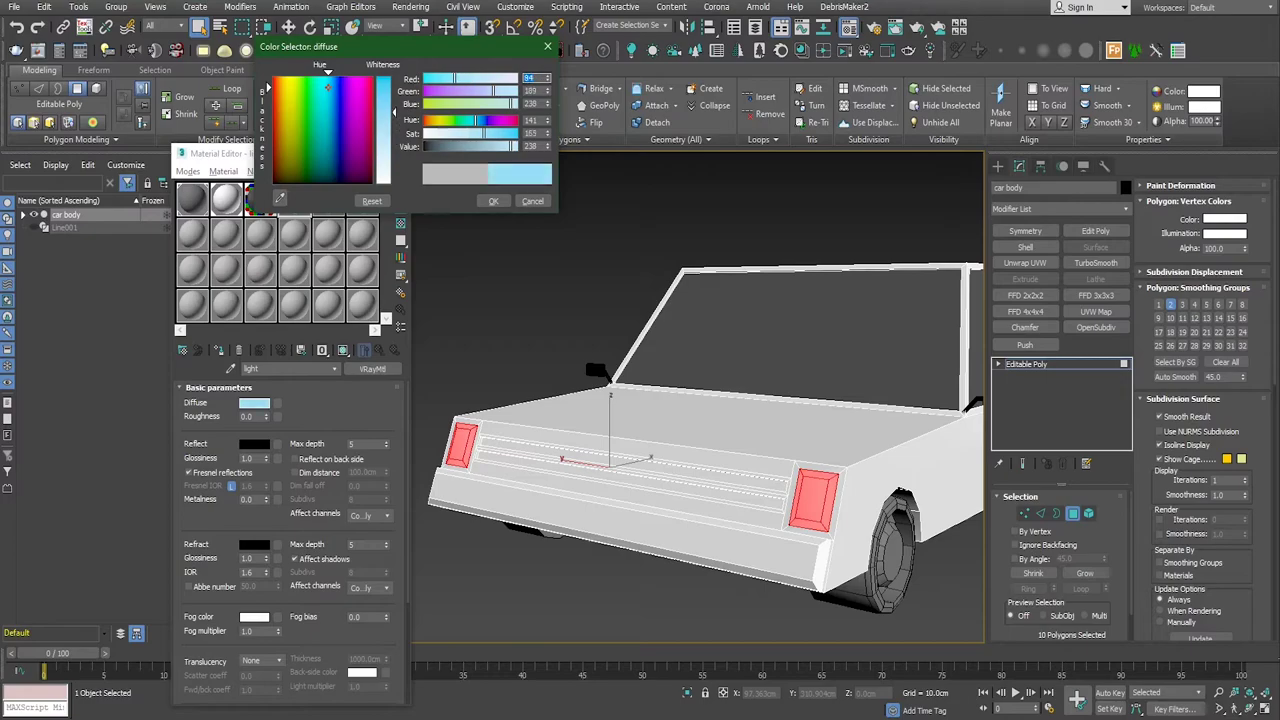
{"action": "left_click", "coordinate": [493, 201]}
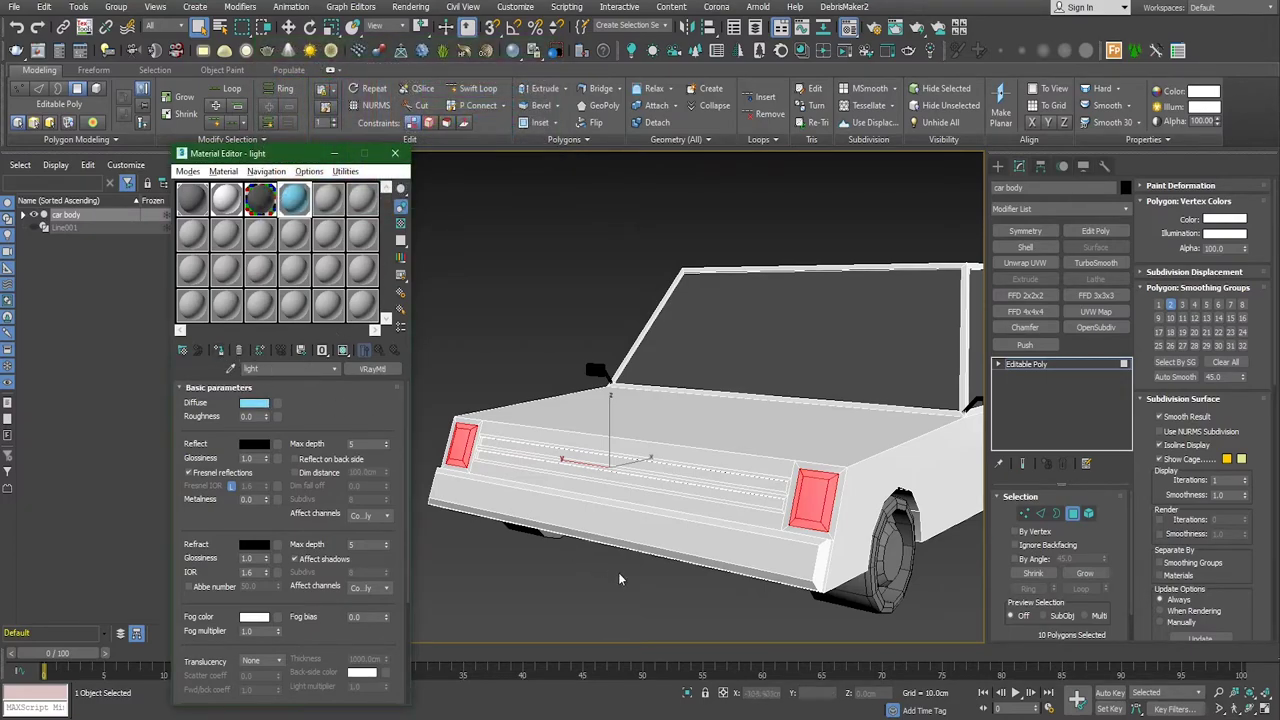
{"action": "left_click", "coordinate": [663, 468]}
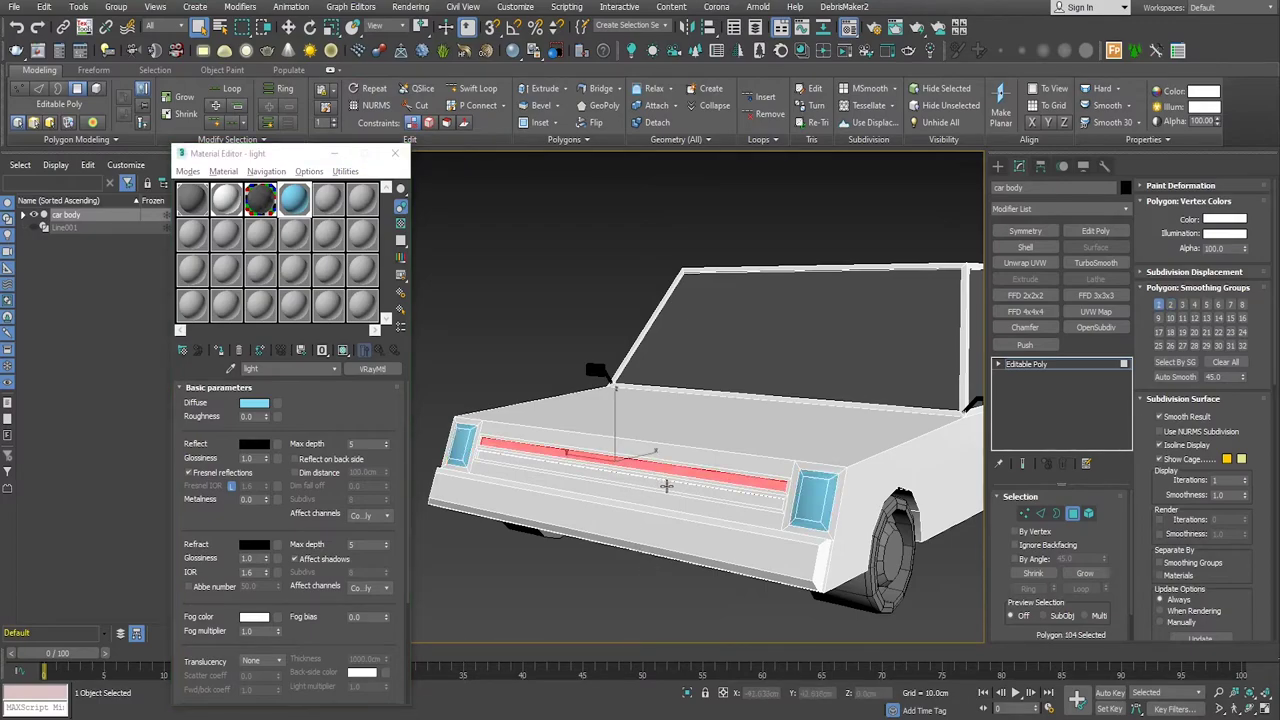
Step: Create a near-black VRayMtl (diffuse 17) in slot 05 and assign it to both front grille strips
{"action": "left_click", "coordinate": [674, 475], "text": "ctrl"}
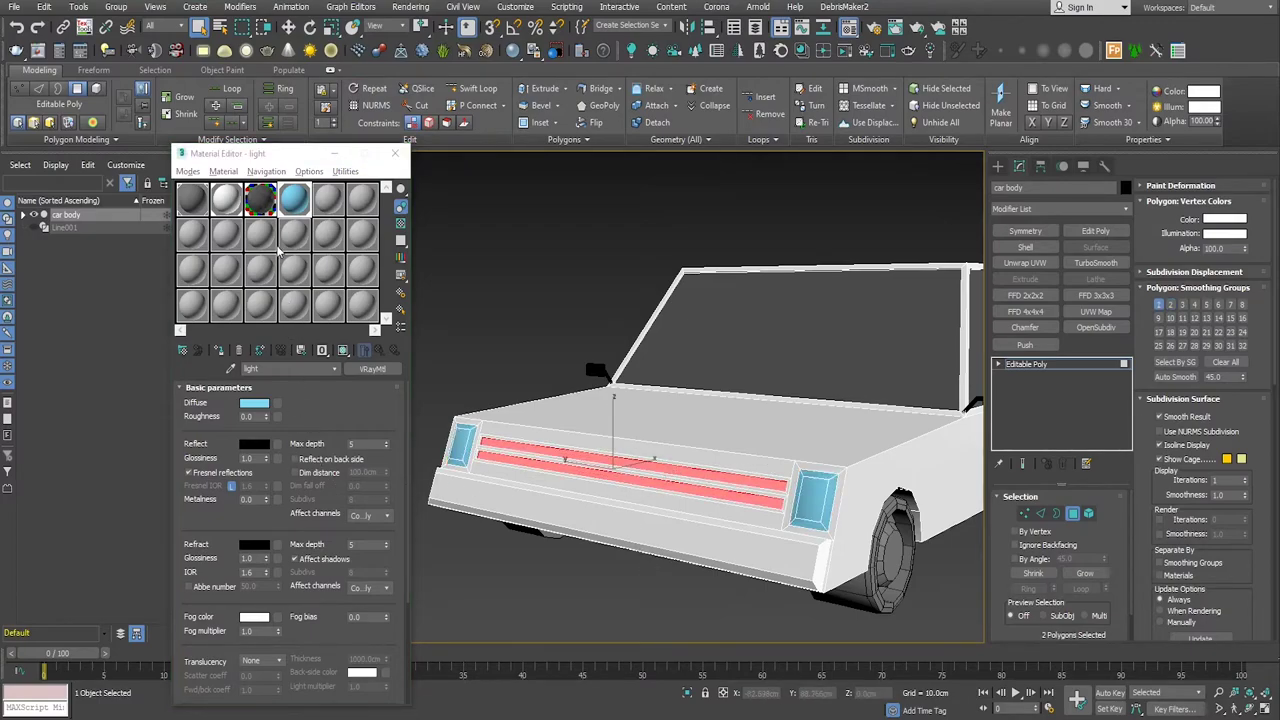
{"action": "left_click", "coordinate": [323, 203]}
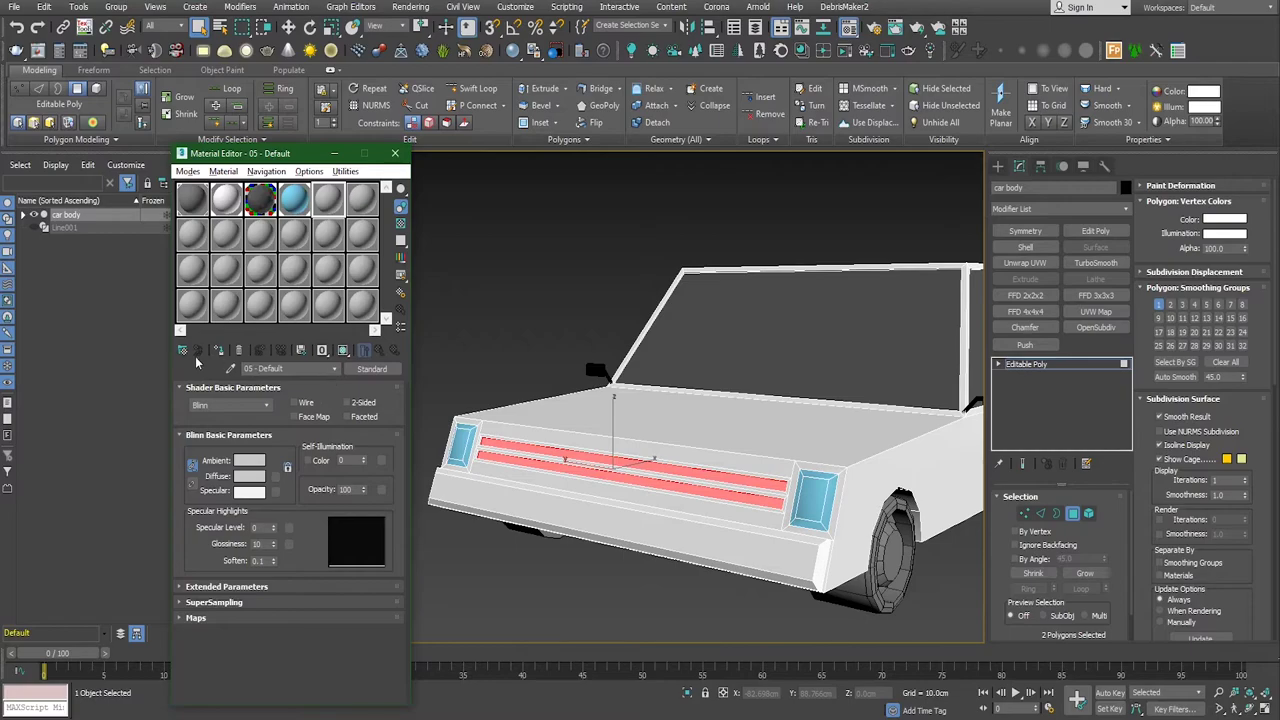
{"action": "left_click", "coordinate": [371, 368]}
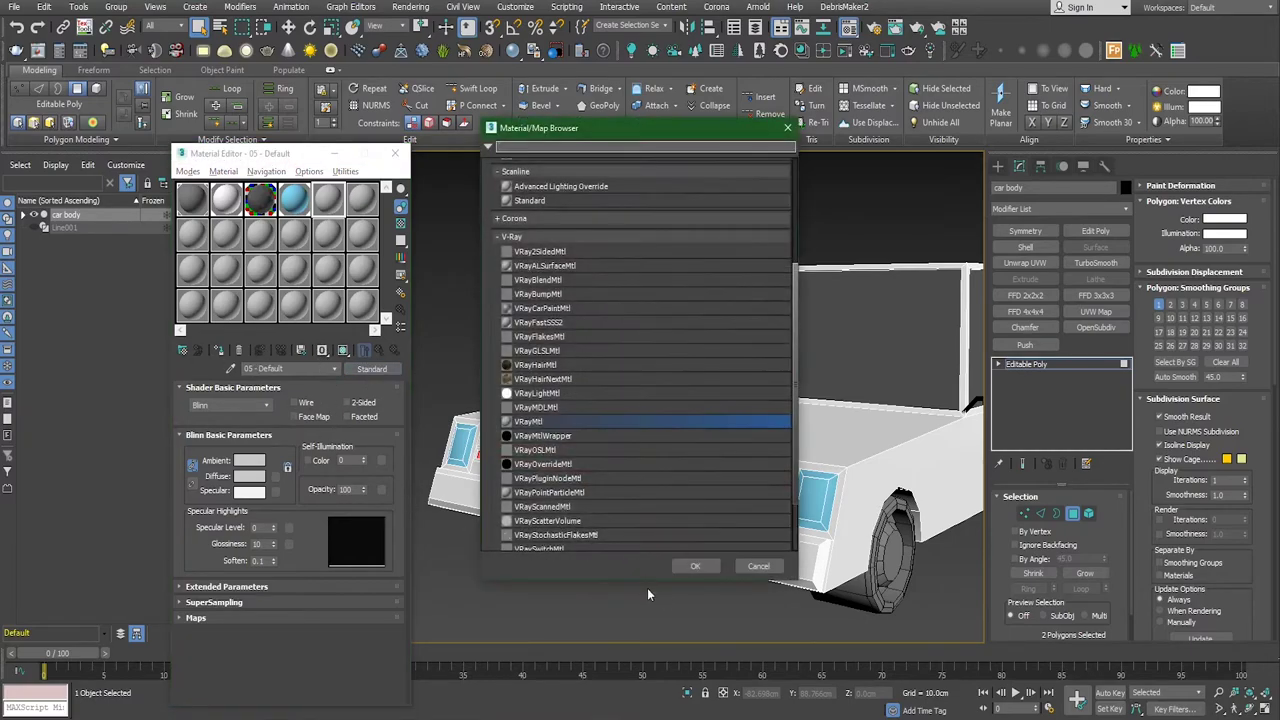
{"action": "left_click", "coordinate": [696, 566]}
{"action": "left_click", "coordinate": [256, 403]}
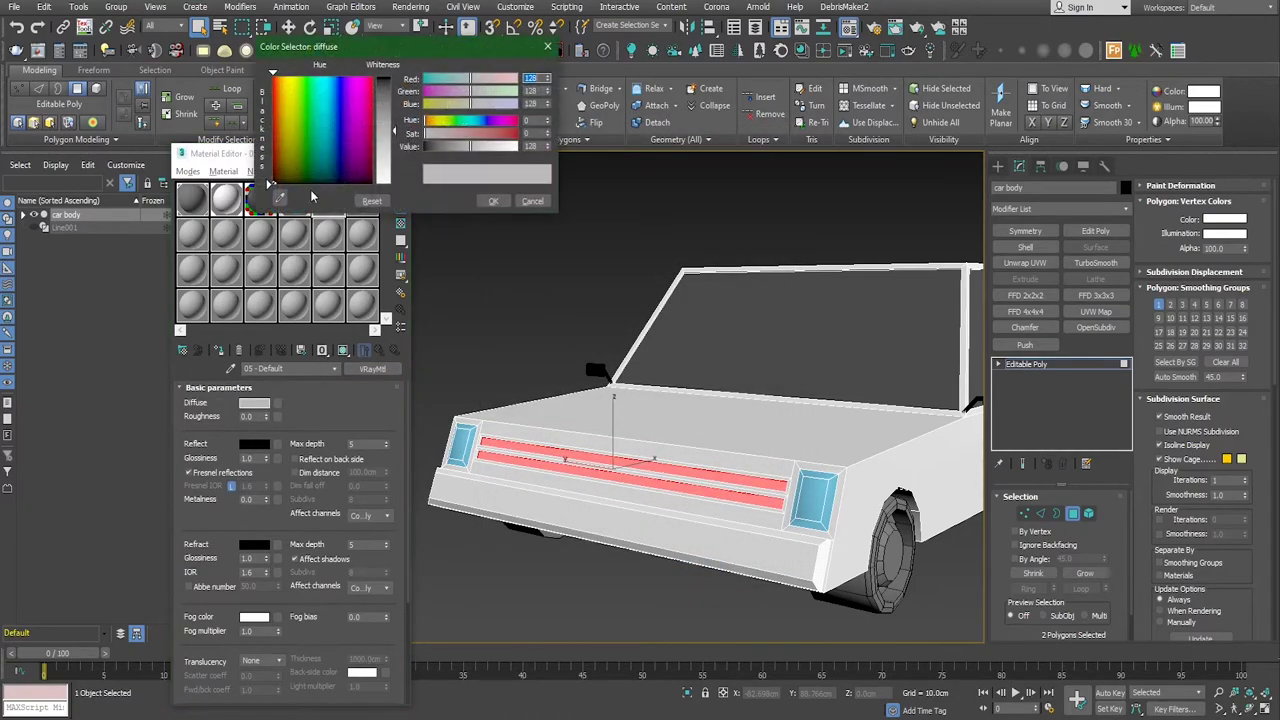
{"action": "left_click_drag", "start_coordinate": [392, 131], "coordinate": [394, 84]}
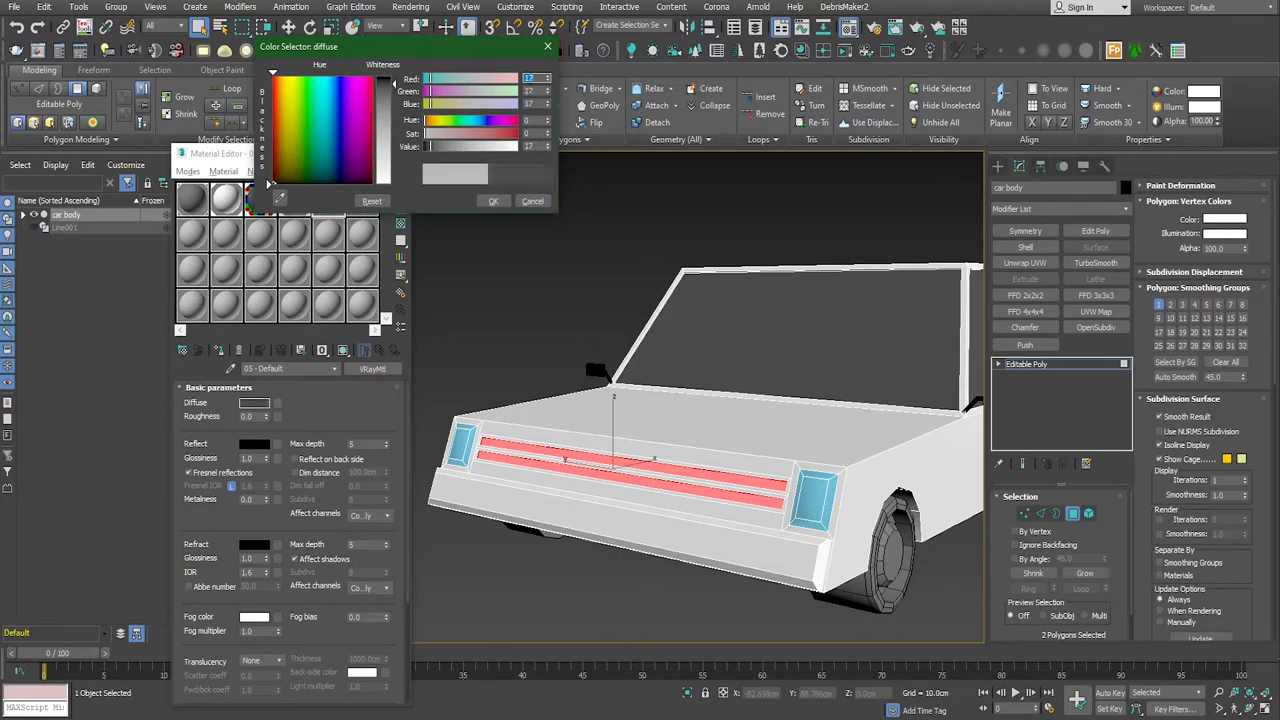
{"action": "left_click", "coordinate": [491, 202]}
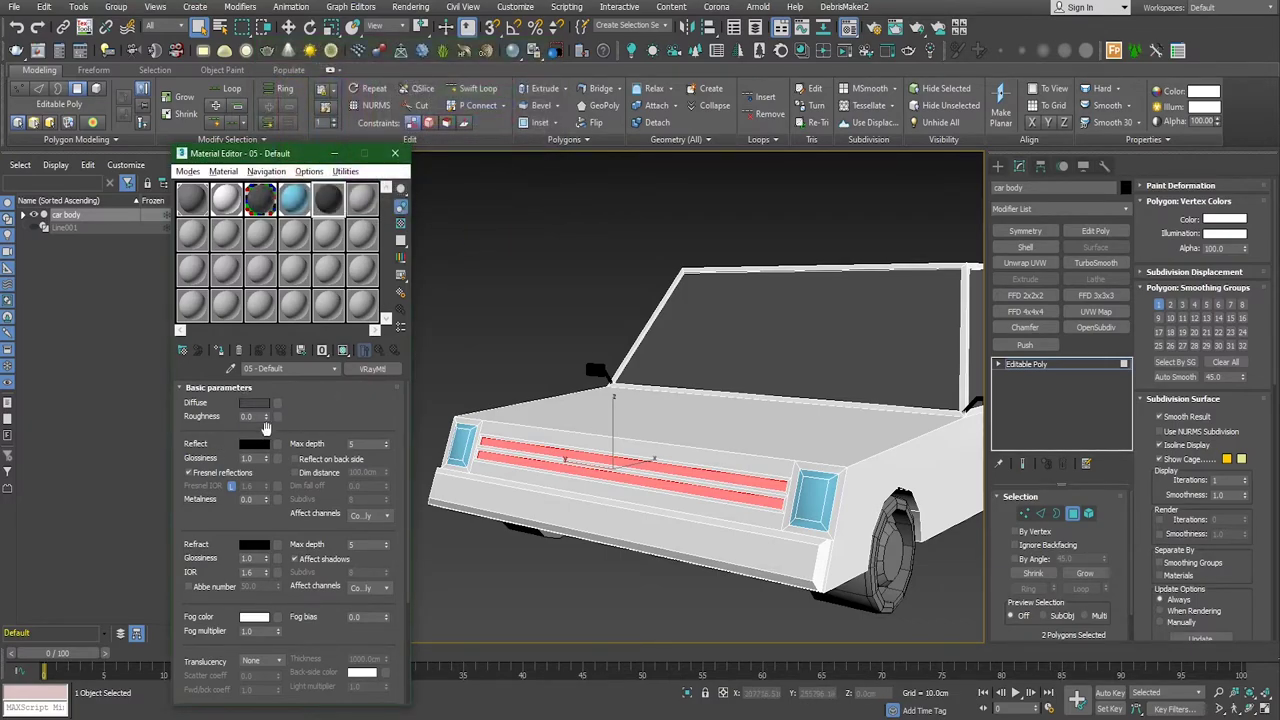
{"action": "left_click", "coordinate": [218, 350]}
Step: Apply the same black material to the two rear strips
{"action": "middle_click_drag", "start_coordinate": [496, 532], "coordinate": [604, 574], "text": "alt"}
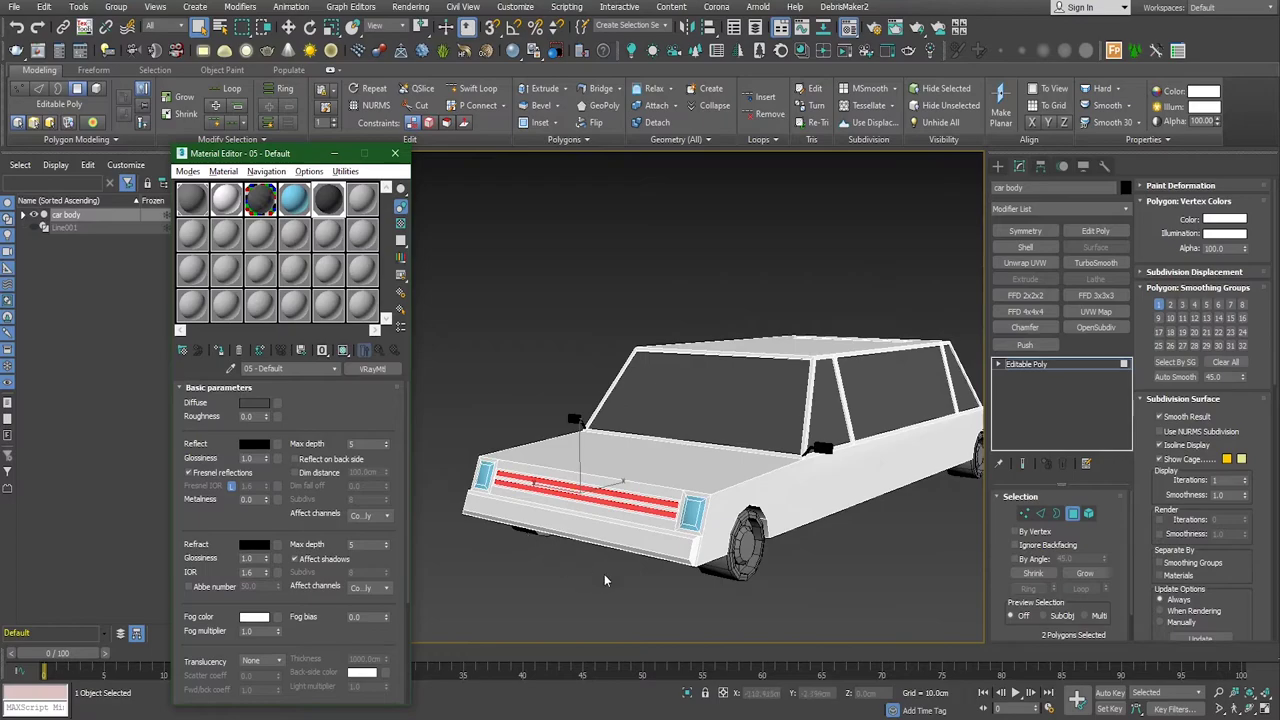
{"action": "left_click", "coordinate": [678, 588]}
{"action": "mouse_move", "coordinate": [678, 588]}
{"action": "middle_mouse_down", "text": "alt"}
{"action": "mouse_move", "coordinate": [814, 565]}
{"action": "mouse_move", "coordinate": [611, 577]}
{"action": "middle_mouse_up", "text": "alt"}
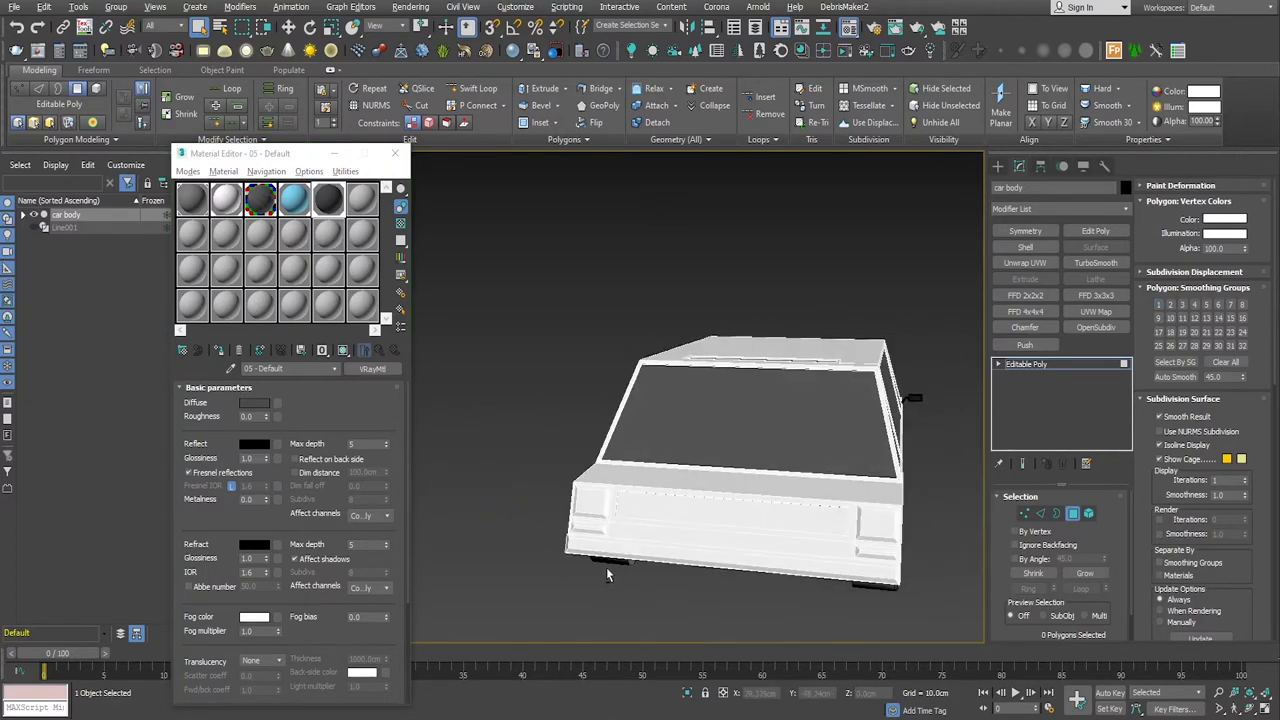
{"action": "scroll", "coordinate": [657, 534], "scroll_direction": "up", "scroll_amount": 2}
{"action": "left_click", "coordinate": [682, 507]}
{"action": "left_click", "coordinate": [679, 535], "text": "ctrl"}
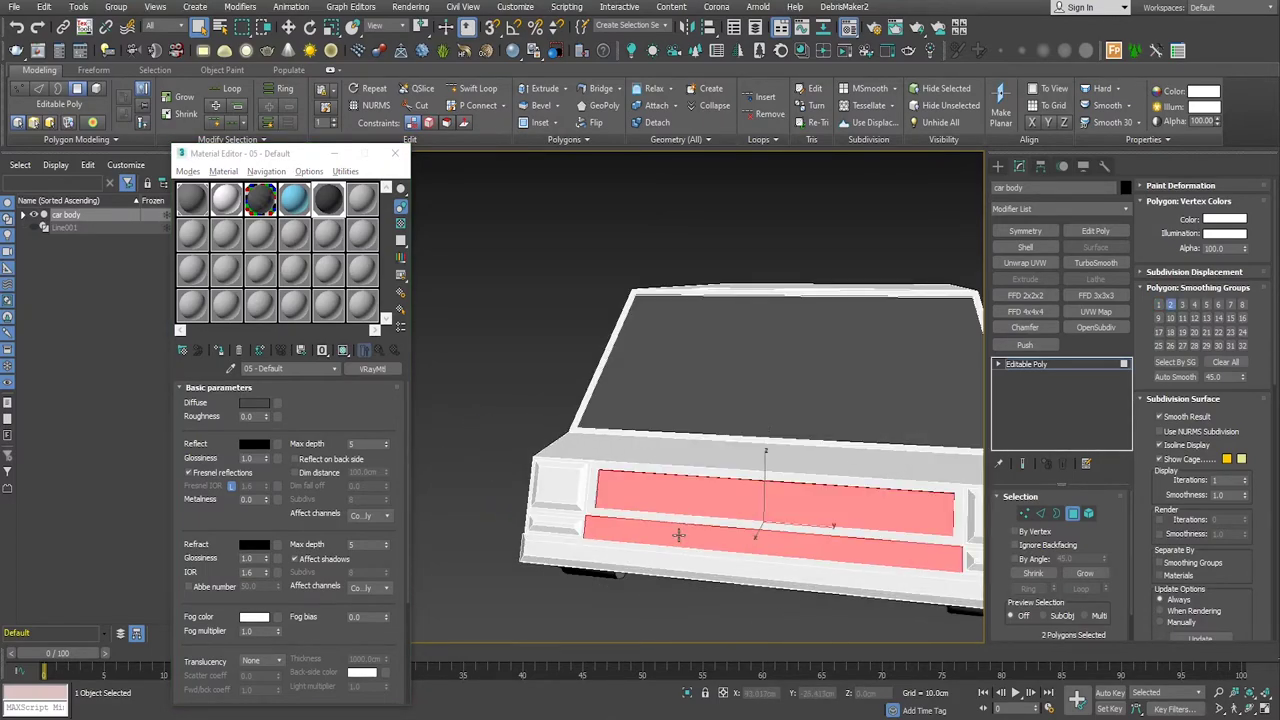
{"action": "left_click", "coordinate": [224, 350]}
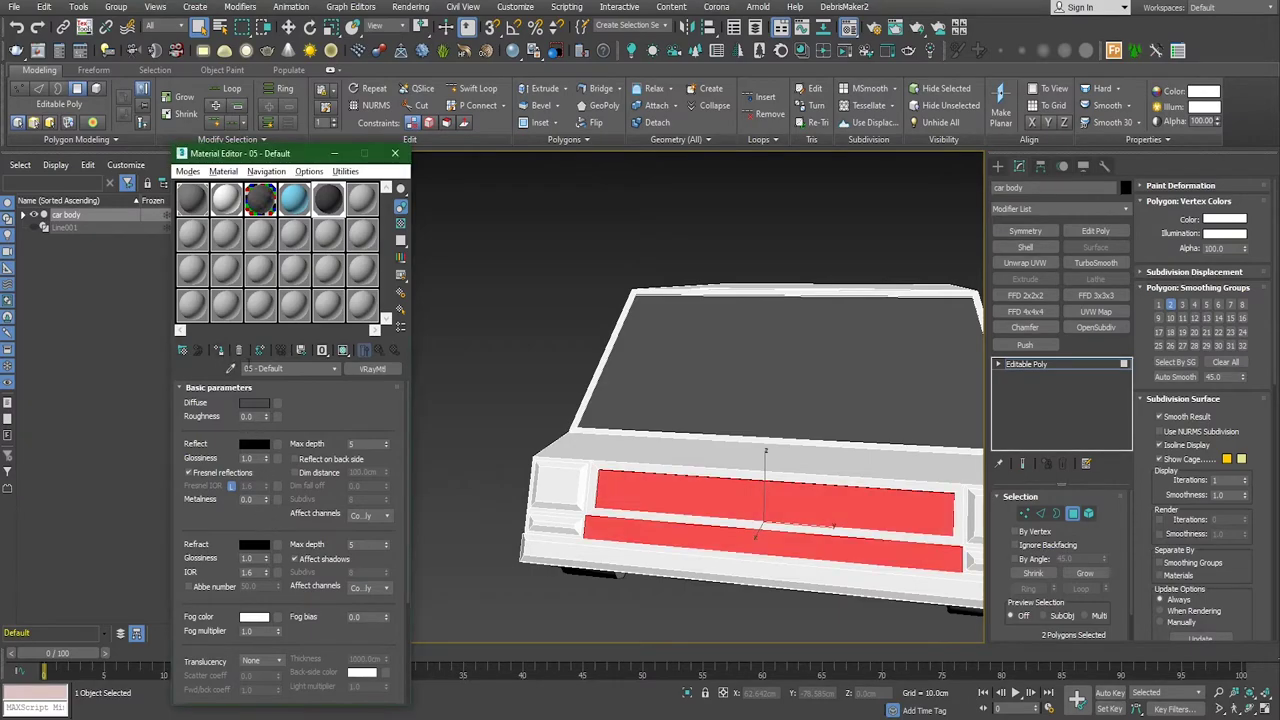
{"action": "left_click", "coordinate": [432, 350]}
{"action": "scroll", "coordinate": [510, 488], "scroll_direction": "down", "scroll_amount": 3}
{"action": "middle_click_drag", "start_coordinate": [536, 495], "coordinate": [720, 494], "text": "alt"}
{"action": "scroll", "coordinate": [612, 520], "scroll_direction": "up", "scroll_amount": 2}
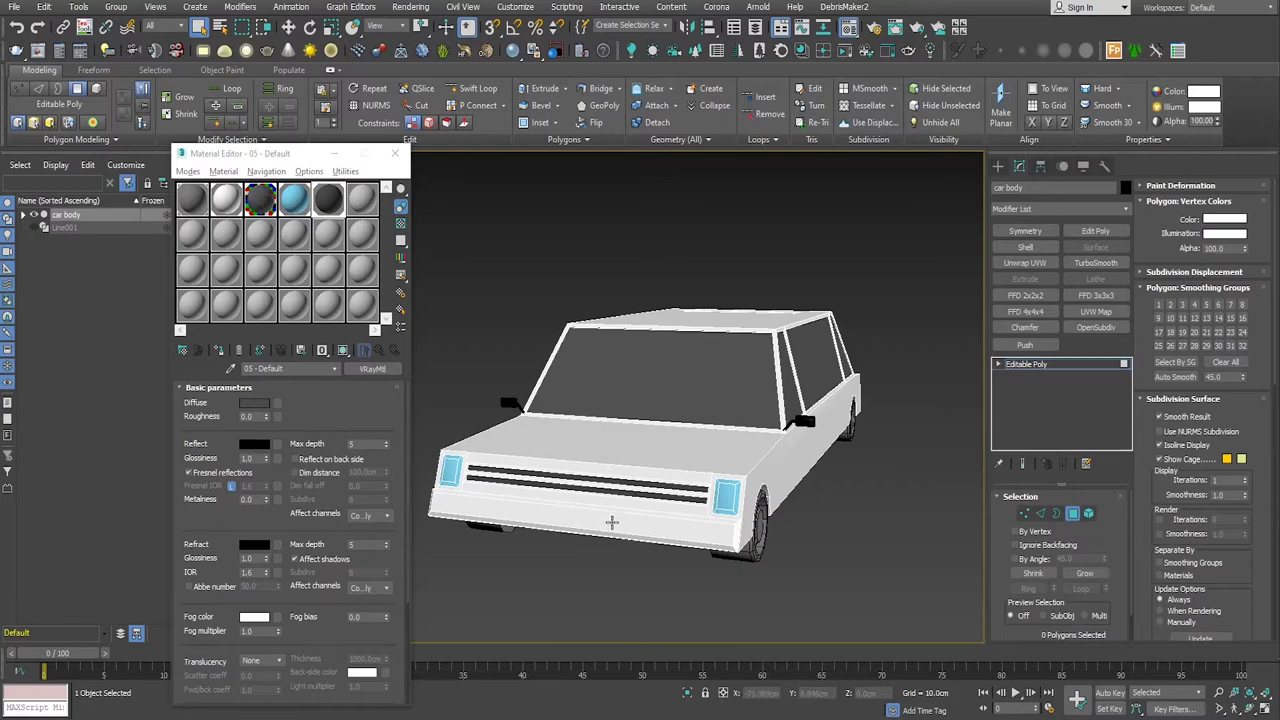
Step: Grow a selection to 9 front-bumper polygons and assign them the black material
{"action": "left_click", "coordinate": [614, 525]}
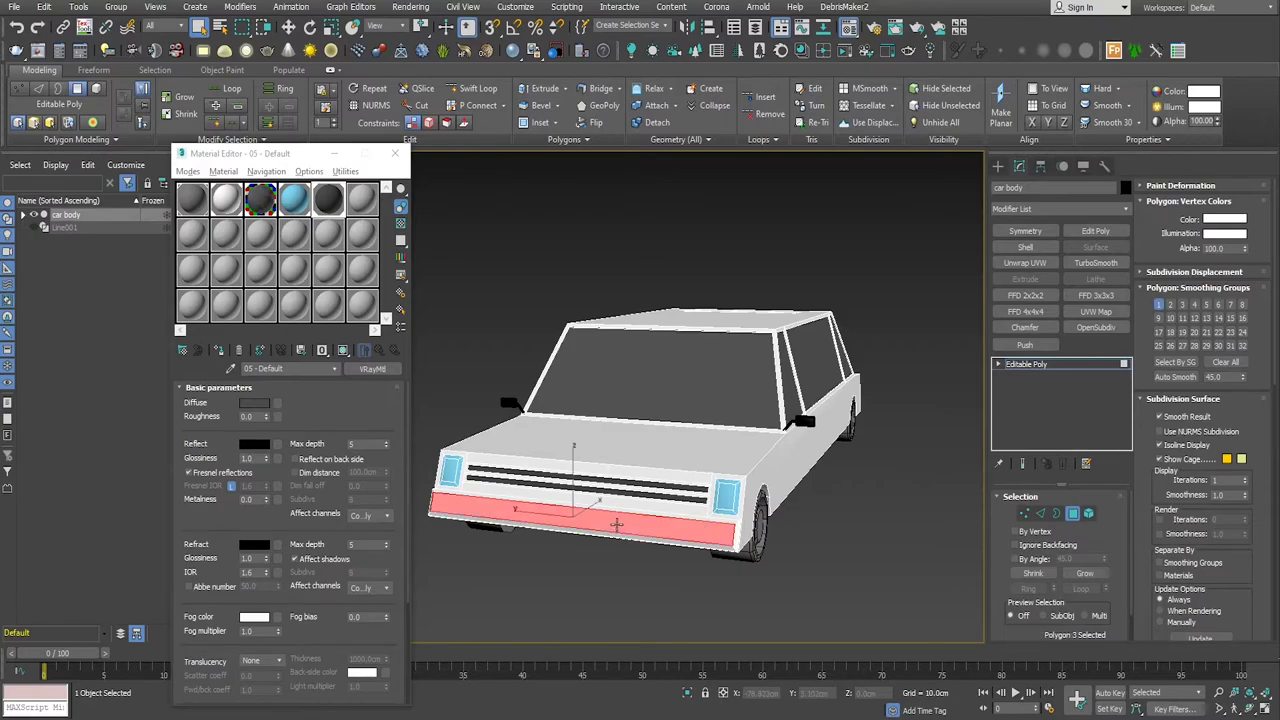
{"action": "left_click", "coordinate": [1086, 574]}
{"action": "left_click", "coordinate": [1086, 577]}
{"action": "middle_click_drag", "start_coordinate": [900, 560], "coordinate": [829, 529], "text": "alt"}
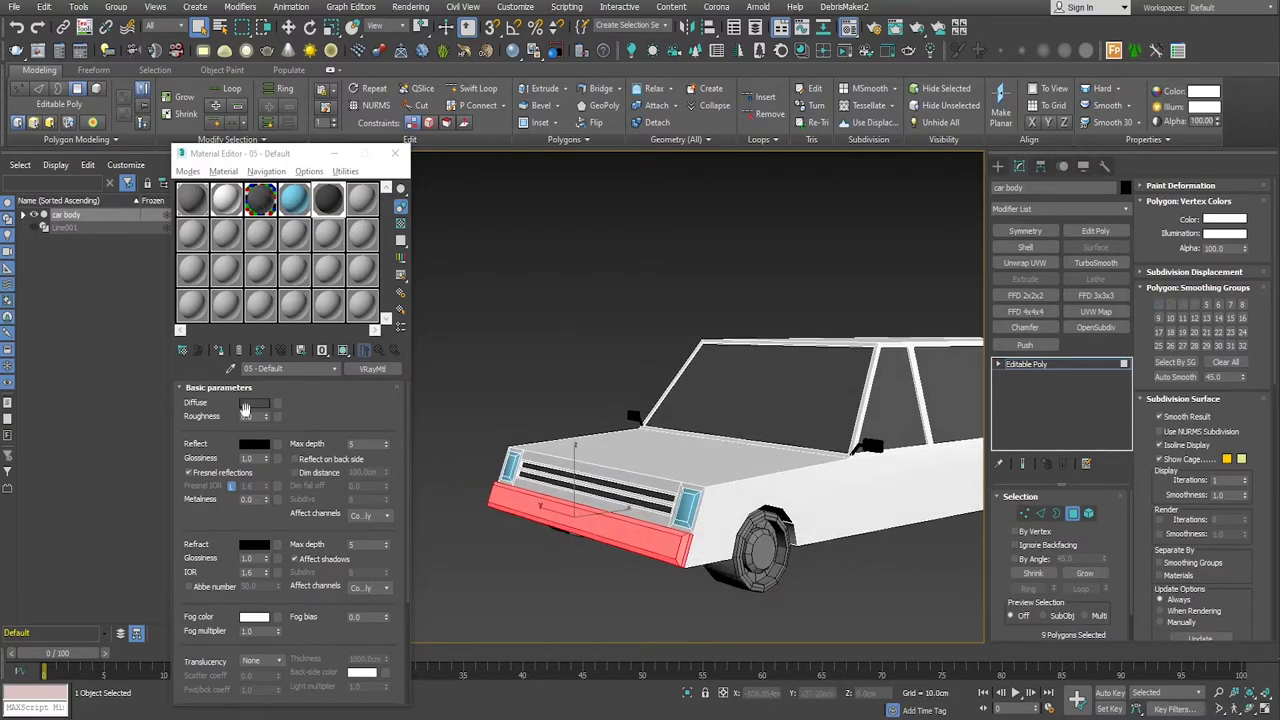
{"action": "left_click", "coordinate": [224, 352]}
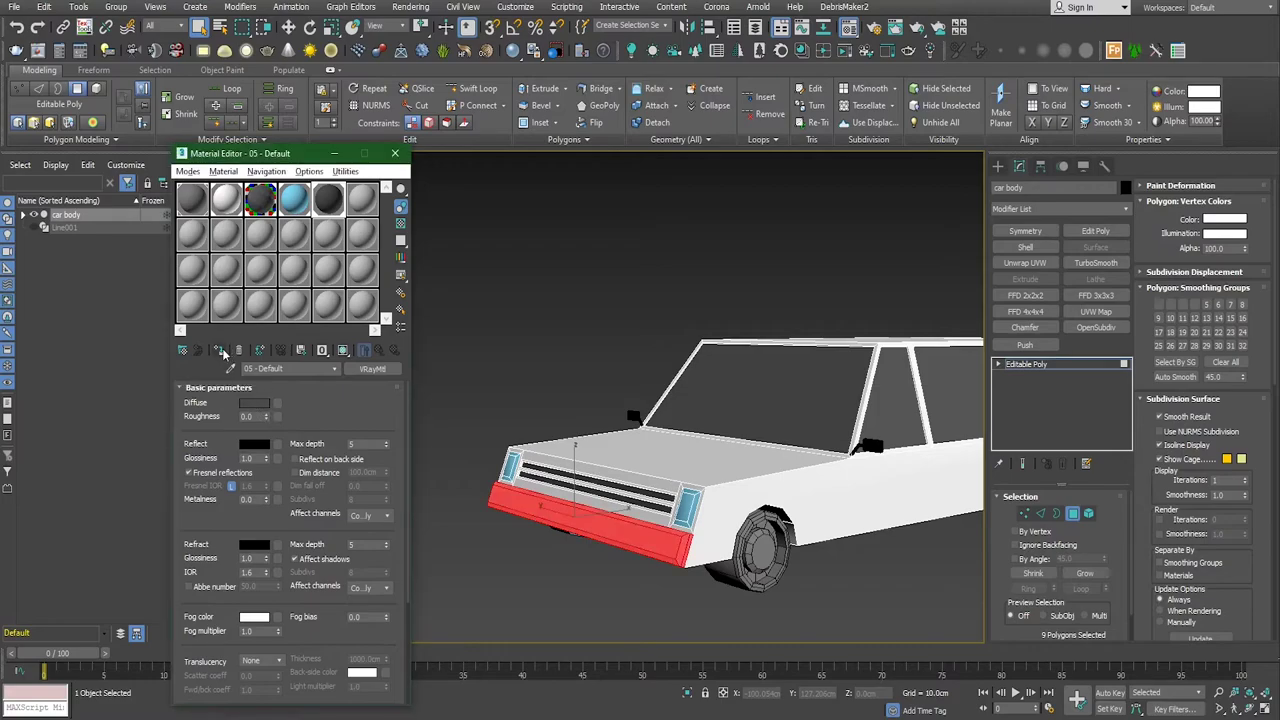
{"action": "left_click", "coordinate": [524, 622]}
{"action": "mouse_move", "coordinate": [543, 597]}
{"action": "middle_mouse_down", "text": "alt"}
{"action": "mouse_move", "coordinate": [597, 600]}
{"action": "mouse_move", "coordinate": [481, 557]}
{"action": "mouse_move", "coordinate": [523, 586]}
{"action": "mouse_move", "coordinate": [666, 574]}
{"action": "mouse_move", "coordinate": [589, 555]}
{"action": "middle_mouse_up", "text": "alt"}
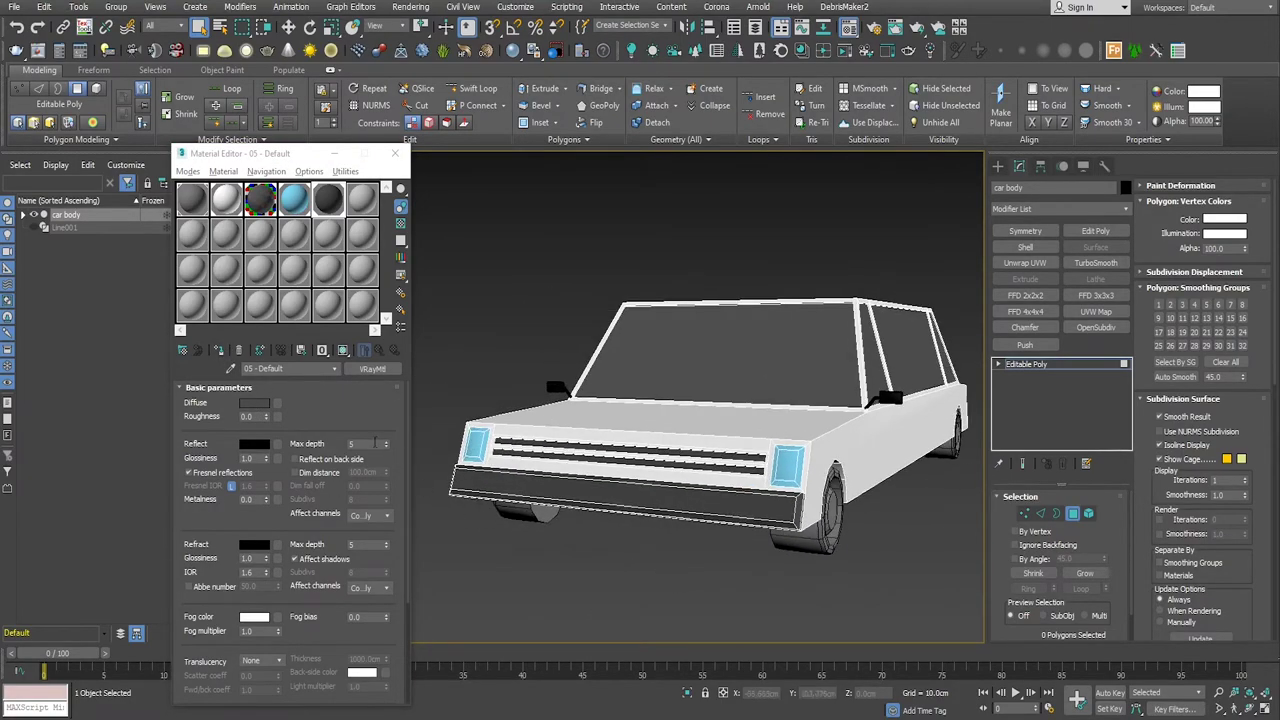
Step: Reselect the 9 front-bumper polygons and restore the white body material on them
{"action": "left_click", "coordinate": [608, 490]}
{"action": "left_click", "coordinate": [1085, 573]}
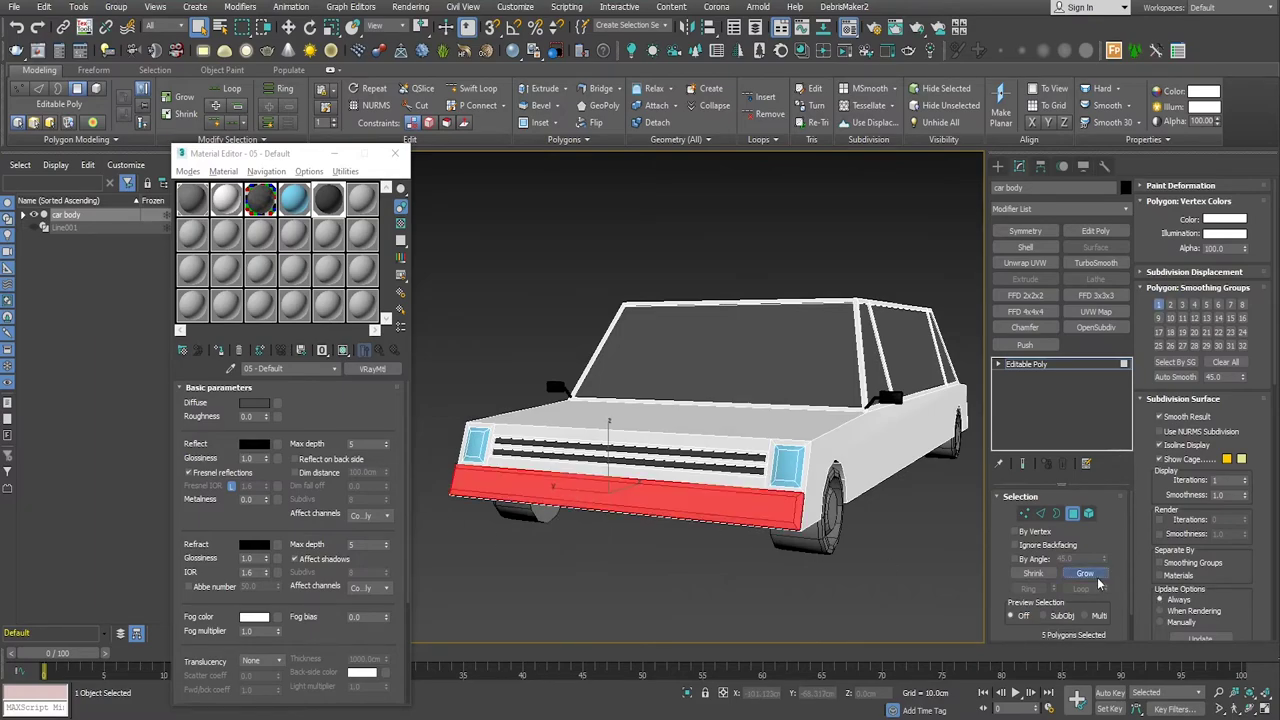
{"action": "middle_click_drag", "start_coordinate": [800, 588], "coordinate": [808, 600], "text": "alt"}
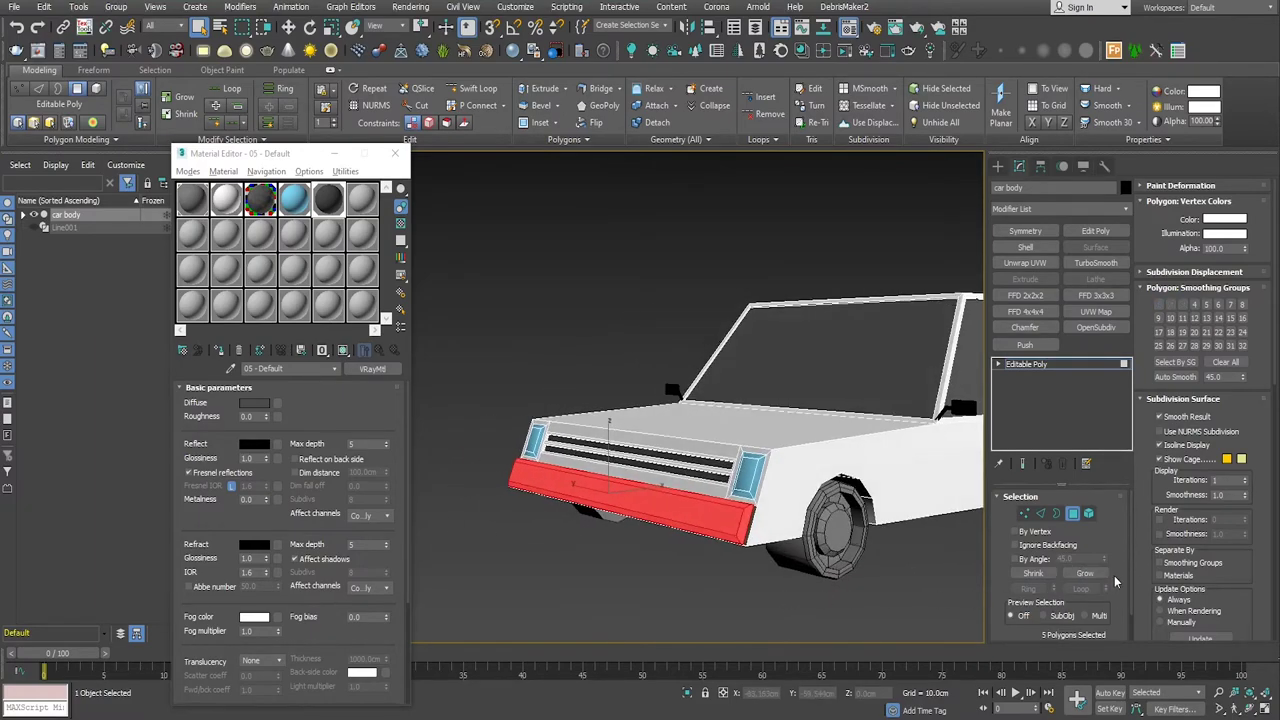
{"action": "left_click", "coordinate": [1085, 573]}
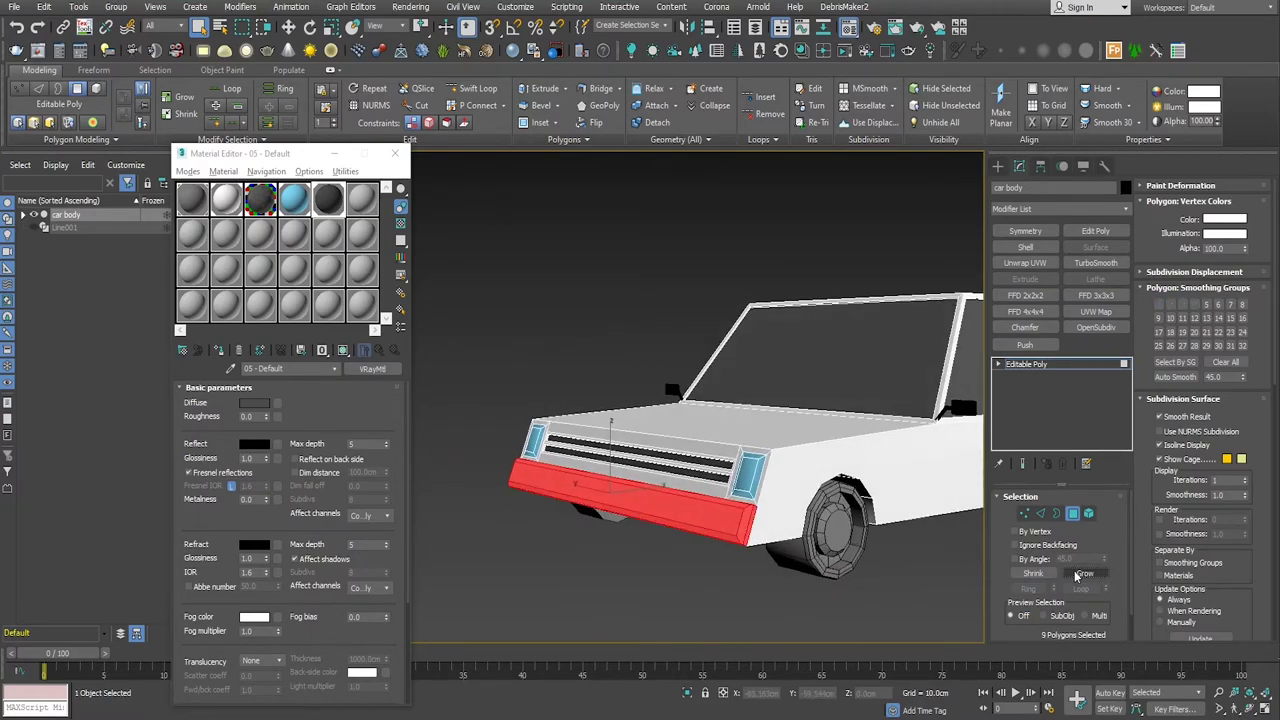
{"action": "left_click", "coordinate": [228, 205]}
{"action": "left_click", "coordinate": [218, 349]}
{"action": "left_click", "coordinate": [607, 575]}
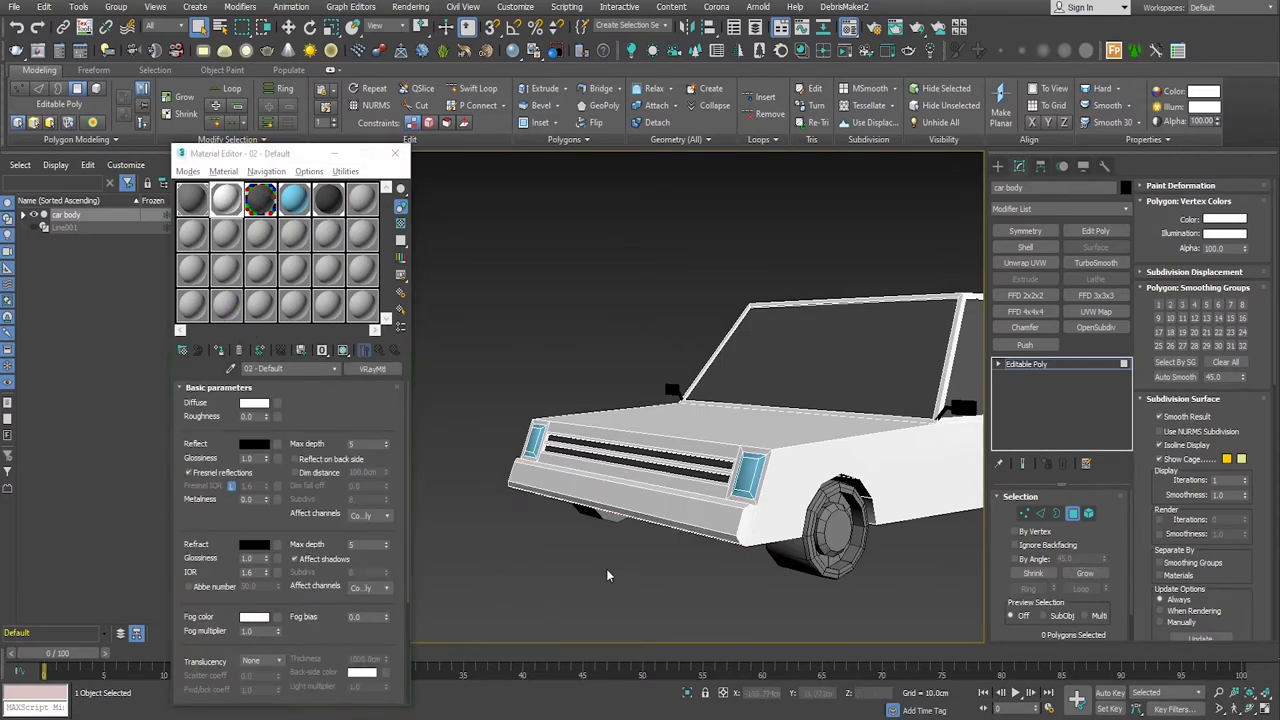
Step: Apply the black material to a narrower 5-polygon strip of the front bumper
{"action": "left_click", "coordinate": [662, 509]}
{"action": "left_click", "coordinate": [1085, 573]}
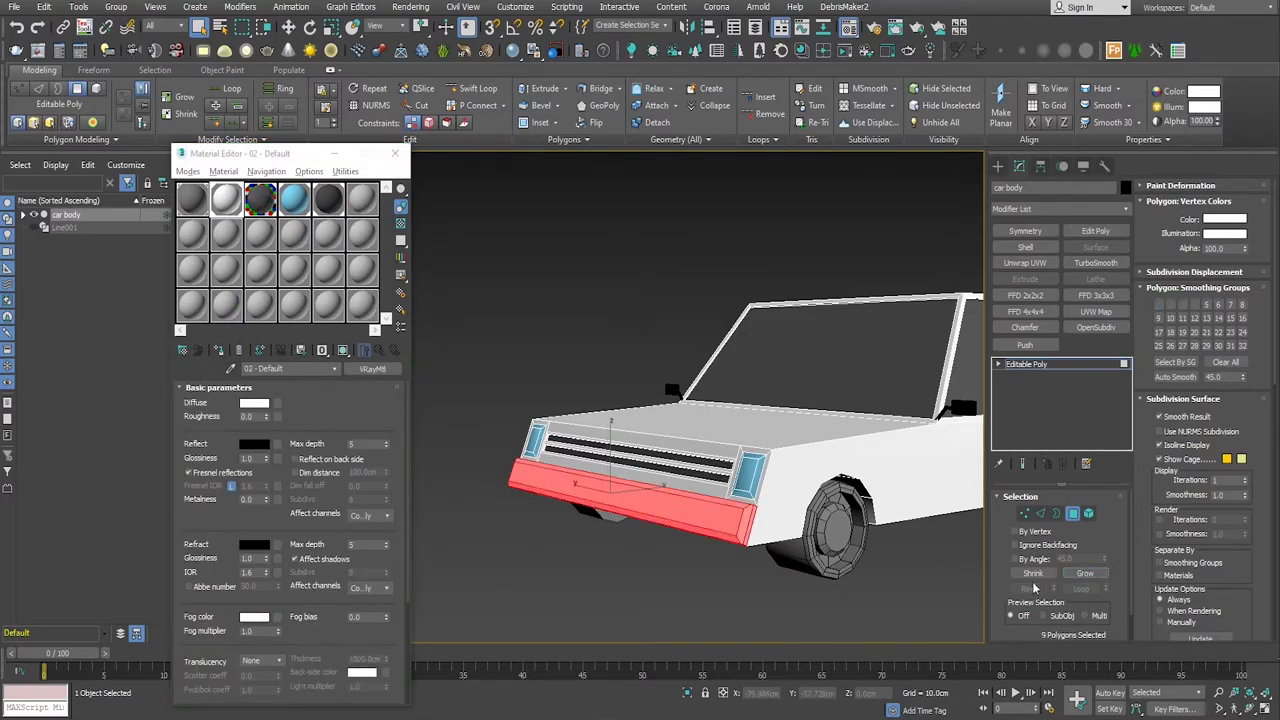
{"action": "left_click", "coordinate": [1038, 574]}
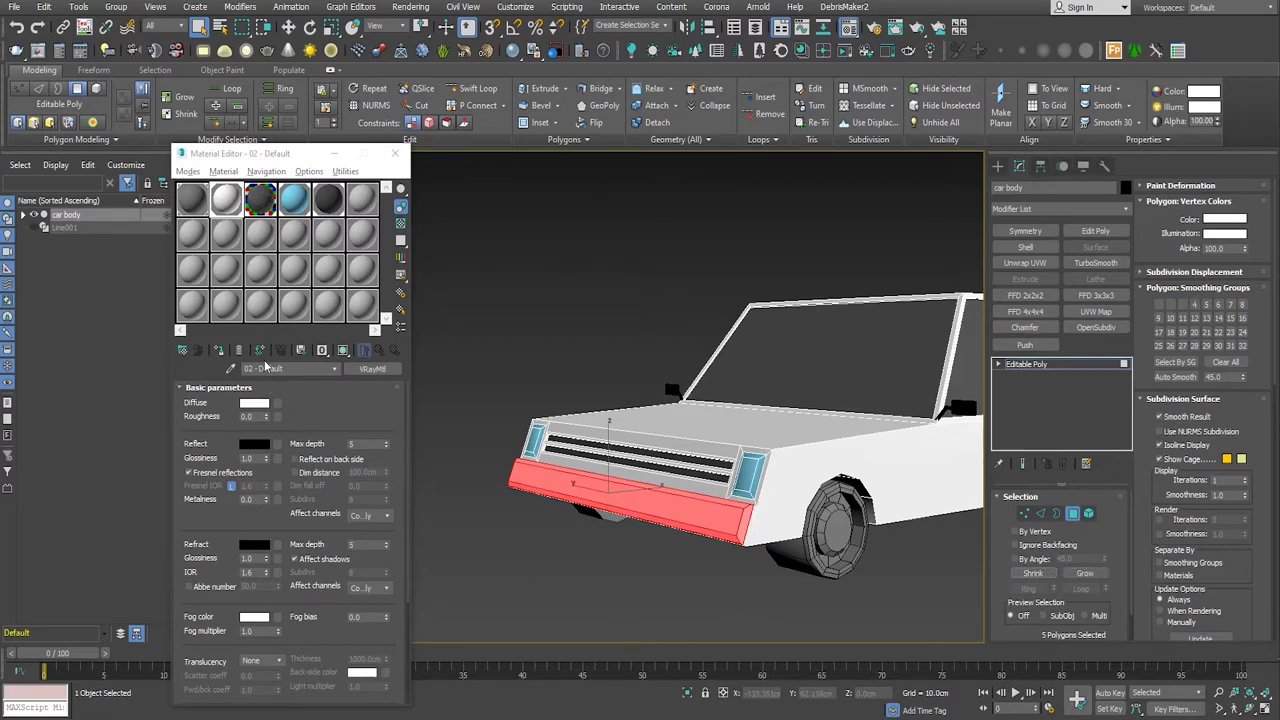
{"action": "left_click", "coordinate": [330, 203]}
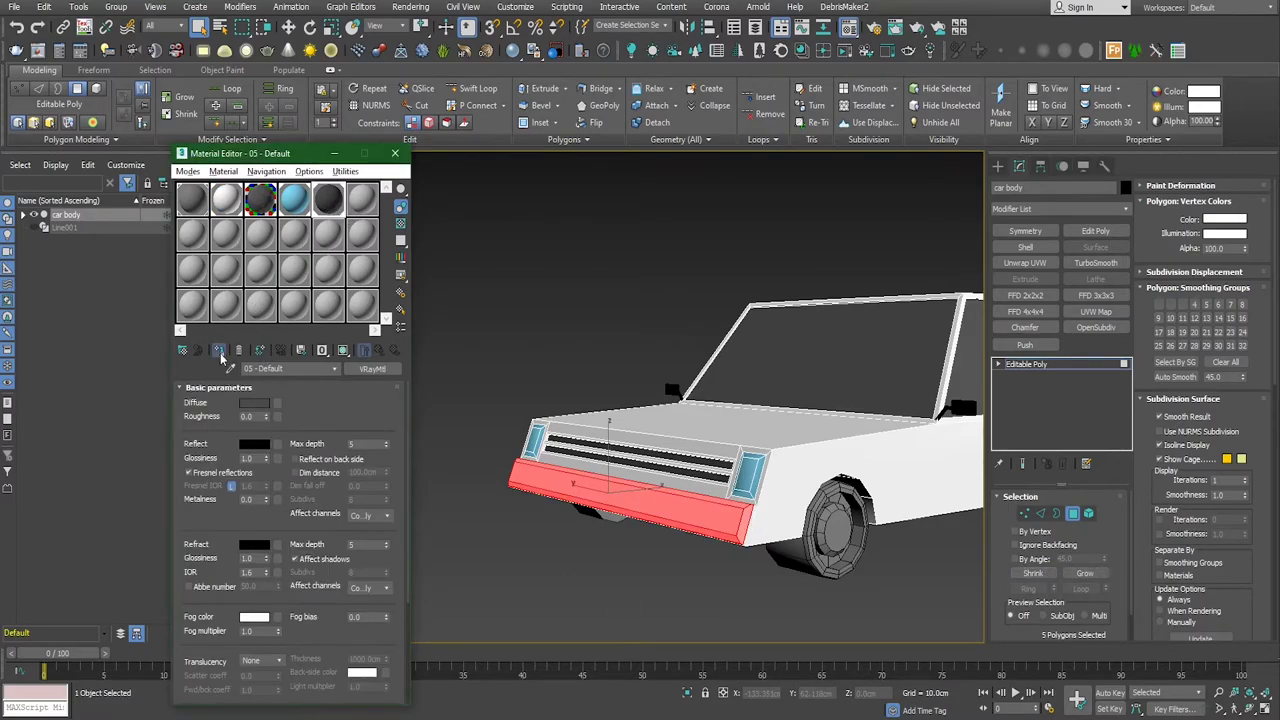
{"action": "left_click", "coordinate": [219, 351]}
{"action": "left_click", "coordinate": [636, 602]}
{"action": "mouse_move", "coordinate": [638, 603]}
{"action": "middle_mouse_down", "text": "alt"}
{"action": "mouse_move", "coordinate": [856, 604]}
{"action": "mouse_move", "coordinate": [700, 565]}
{"action": "middle_mouse_up", "text": "alt"}
Step: Give a 5-polygon strip of the rear bumper the black material
{"action": "left_click", "coordinate": [691, 560]}
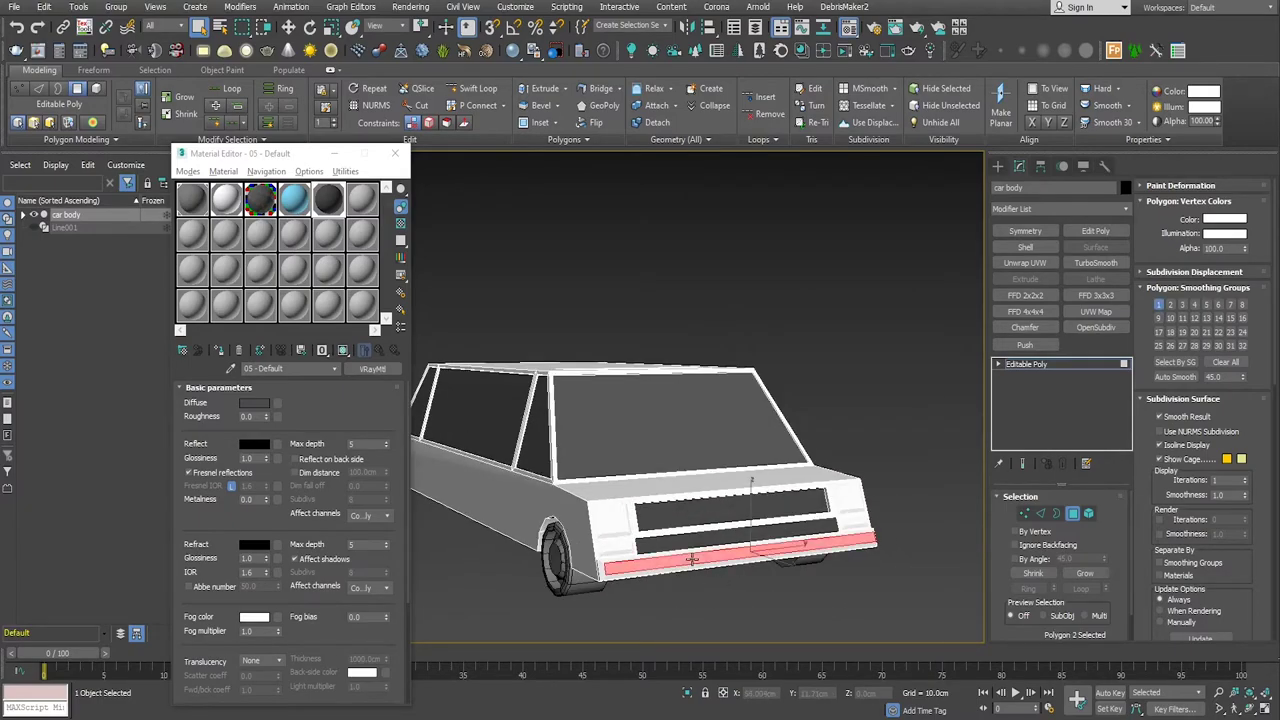
{"action": "left_click", "coordinate": [1085, 573]}
{"action": "middle_click_drag", "start_coordinate": [760, 620], "coordinate": [983, 590], "text": "alt"}
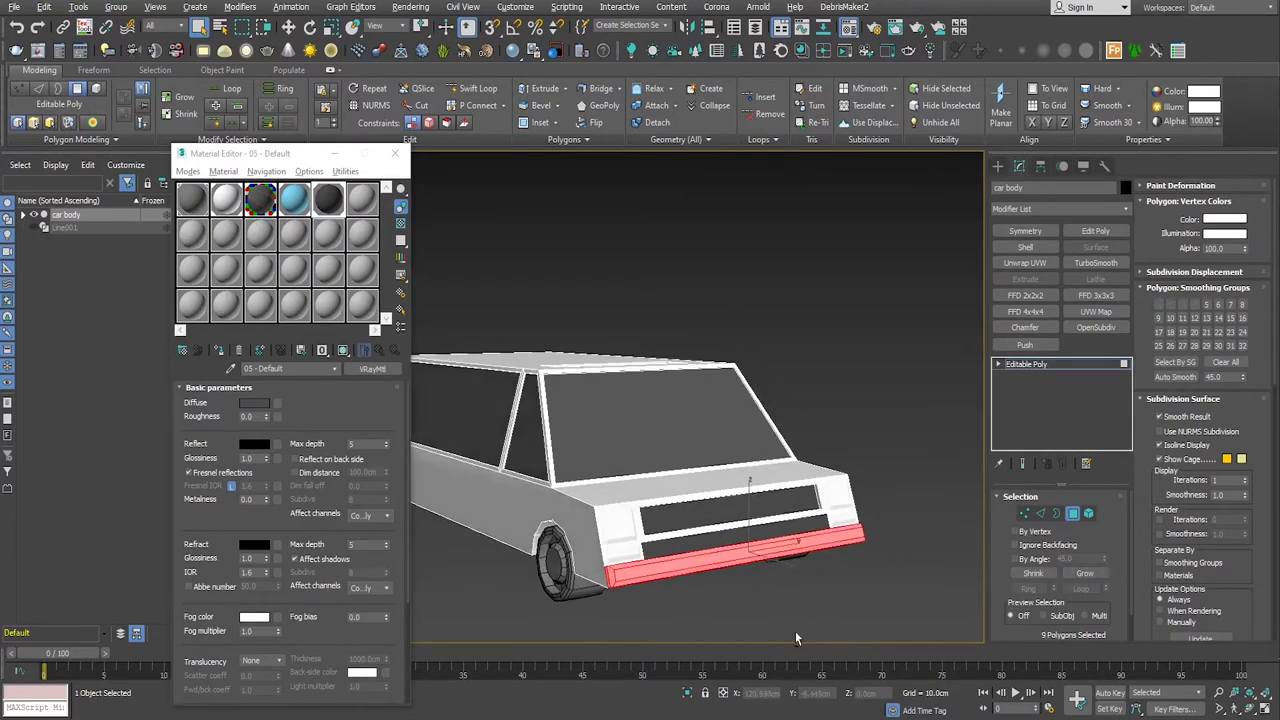
{"action": "left_click", "coordinate": [1033, 573]}
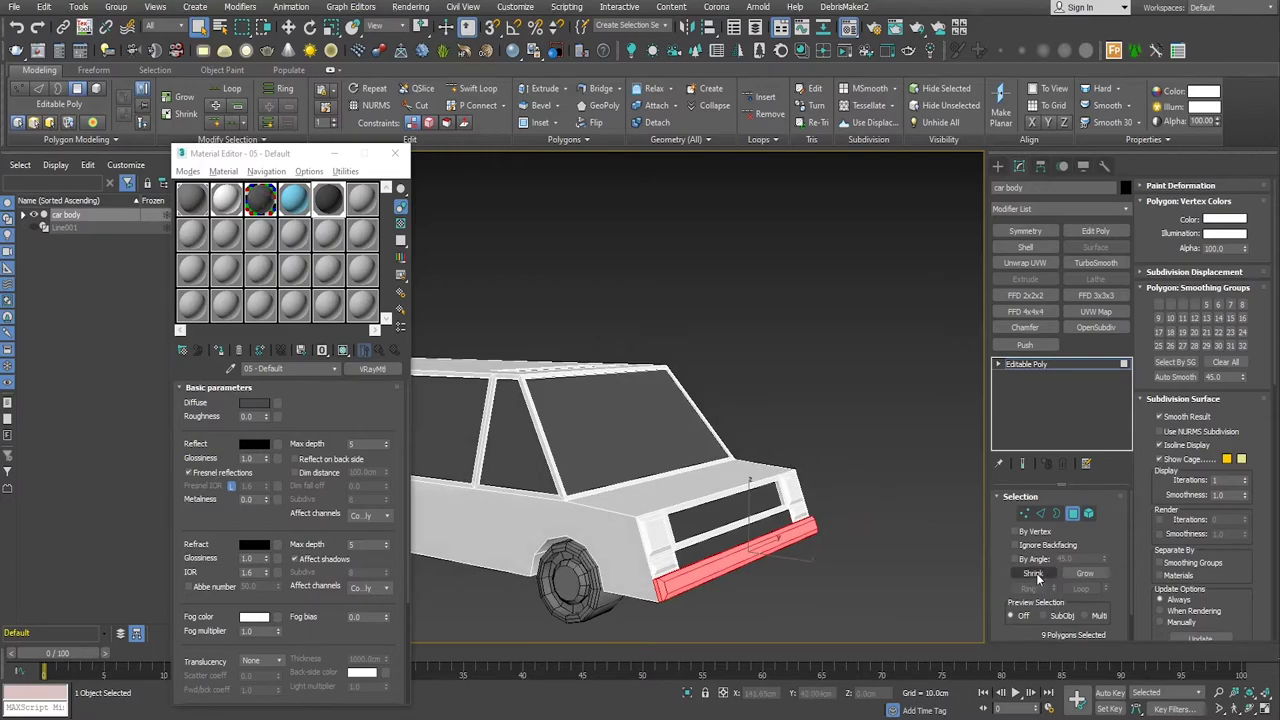
{"action": "left_click", "coordinate": [224, 354]}
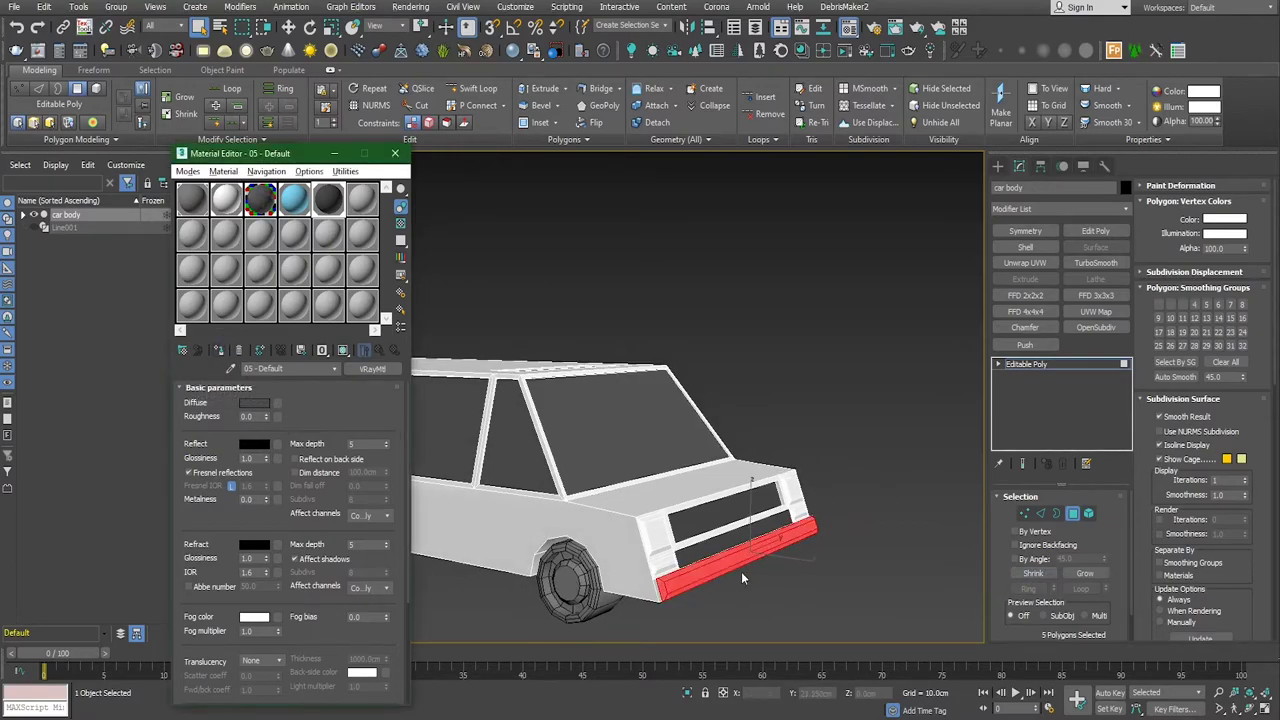
{"action": "left_click", "coordinate": [814, 601]}
{"action": "mouse_move", "coordinate": [814, 601]}
{"action": "middle_mouse_down", "text": "alt"}
{"action": "mouse_move", "coordinate": [763, 606]}
{"action": "mouse_move", "coordinate": [871, 591]}
{"action": "mouse_move", "coordinate": [743, 594]}
{"action": "middle_mouse_up", "text": "alt"}
Step: Orbit around the car to check the black bumper strips from front and side
{"action": "scroll", "coordinate": [679, 560], "scroll_direction": "up", "scroll_amount": 5}
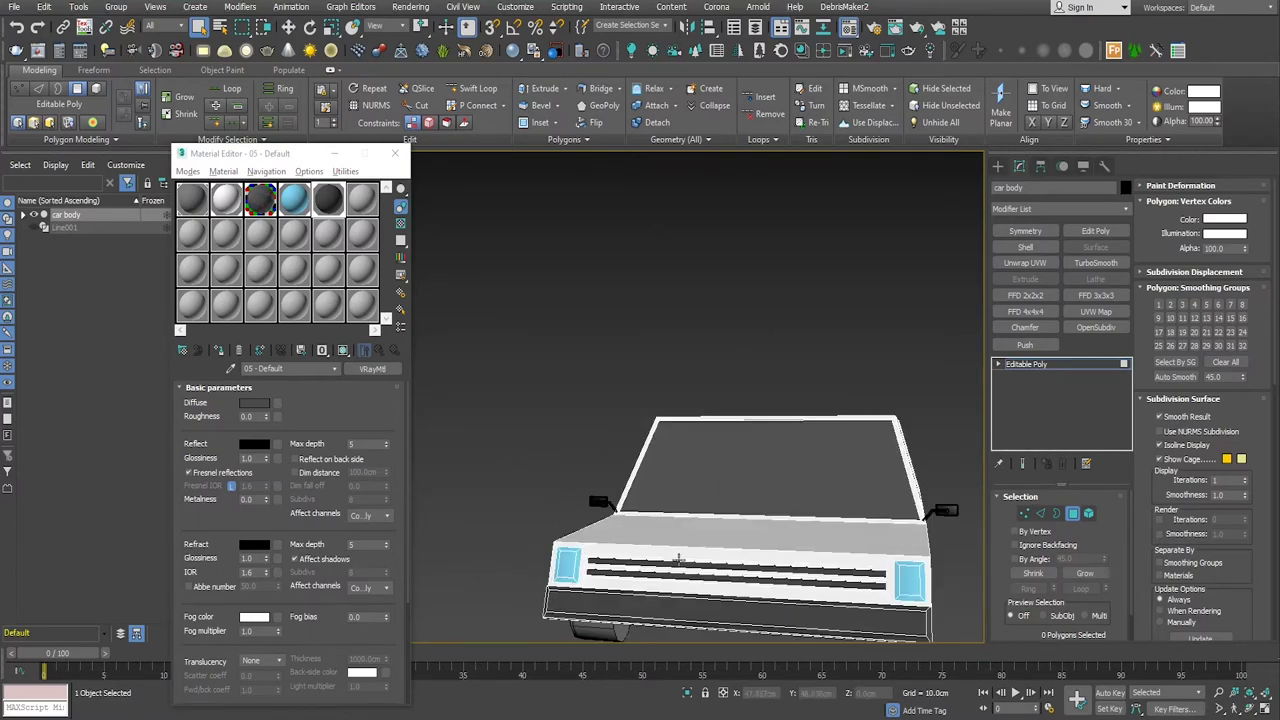
{"action": "middle_click_drag", "start_coordinate": [679, 560], "coordinate": [763, 620], "text": "alt"}
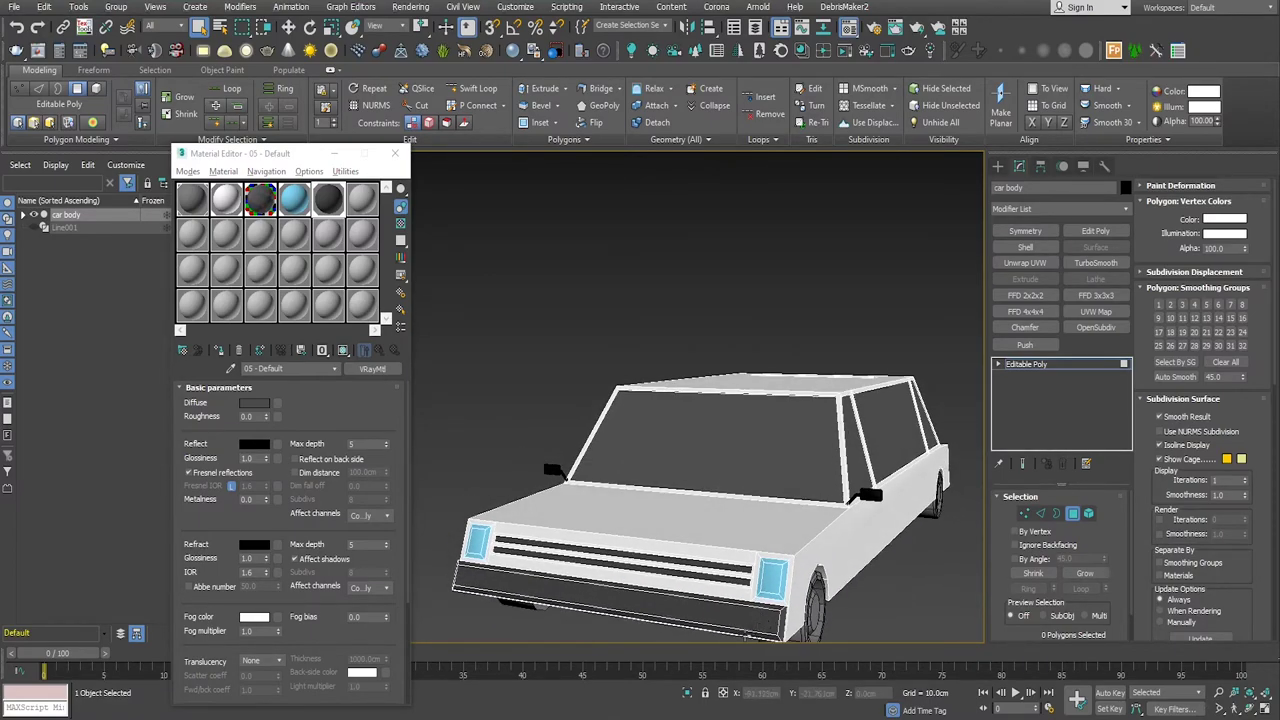
{"action": "middle_click_drag", "start_coordinate": [907, 599], "coordinate": [824, 612], "text": "alt"}
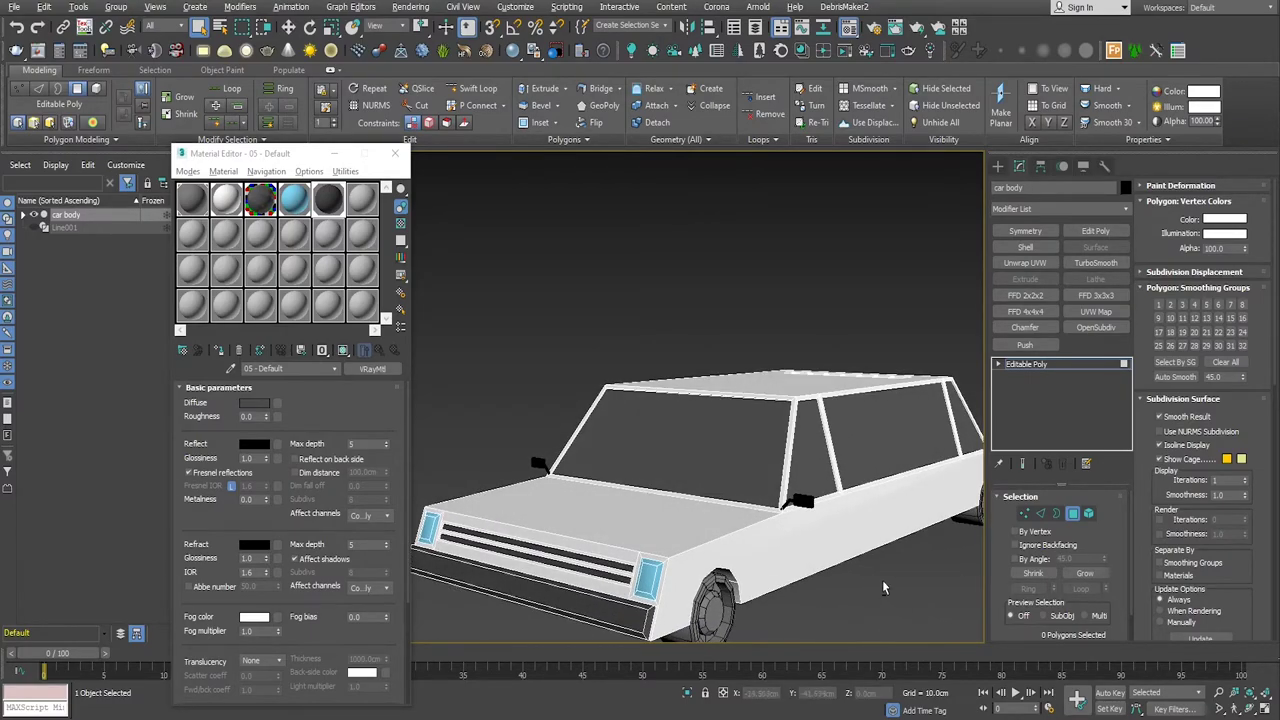
{"action": "mouse_move", "coordinate": [882, 580]}
{"action": "middle_mouse_down", "text": "alt"}
{"action": "mouse_move", "coordinate": [857, 563]}
{"action": "mouse_move", "coordinate": [708, 559]}
{"action": "middle_mouse_up", "text": "alt"}
{"action": "scroll", "coordinate": [869, 573], "scroll_direction": "down", "scroll_amount": 2}
{"action": "mouse_move", "coordinate": [855, 563]}
{"action": "middle_mouse_down", "text": "alt"}
{"action": "mouse_move", "coordinate": [947, 571]}
{"action": "mouse_move", "coordinate": [824, 567]}
{"action": "middle_mouse_up", "text": "alt"}
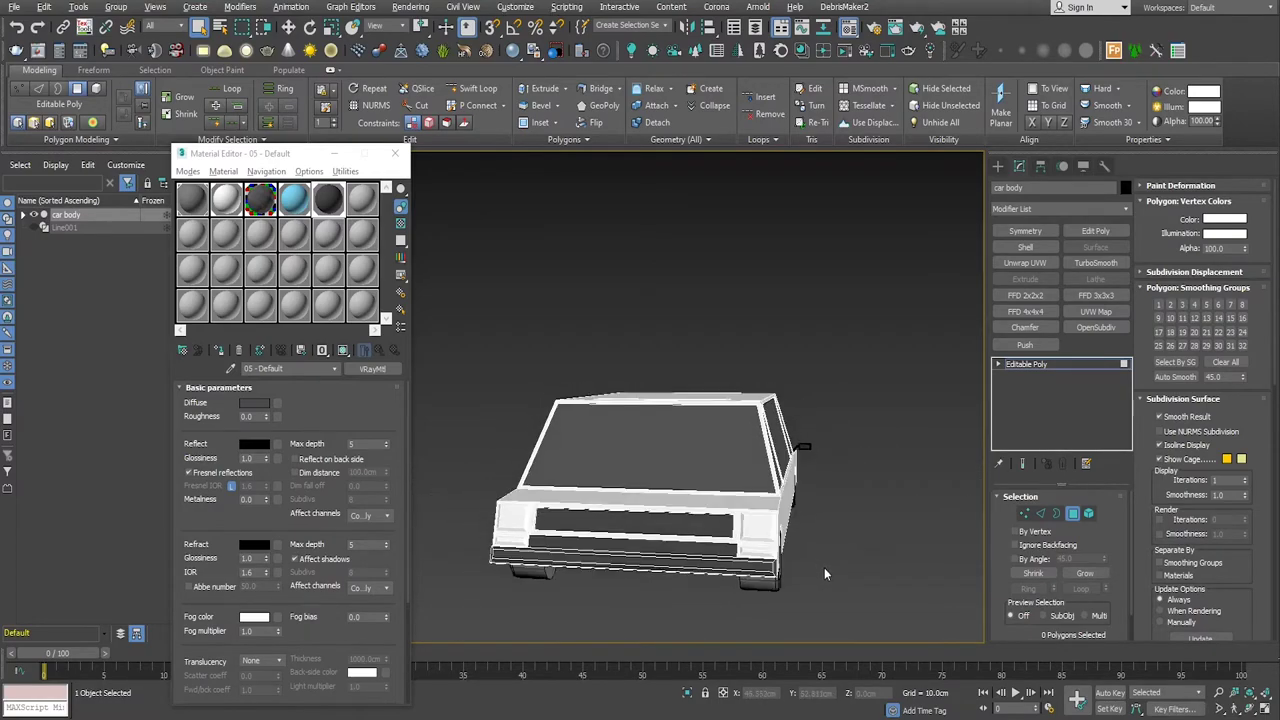
Step: Make an unused slot a VRayMtl with a pure red diffuse colour
{"action": "left_click", "coordinate": [363, 201]}
{"action": "left_click", "coordinate": [371, 369]}
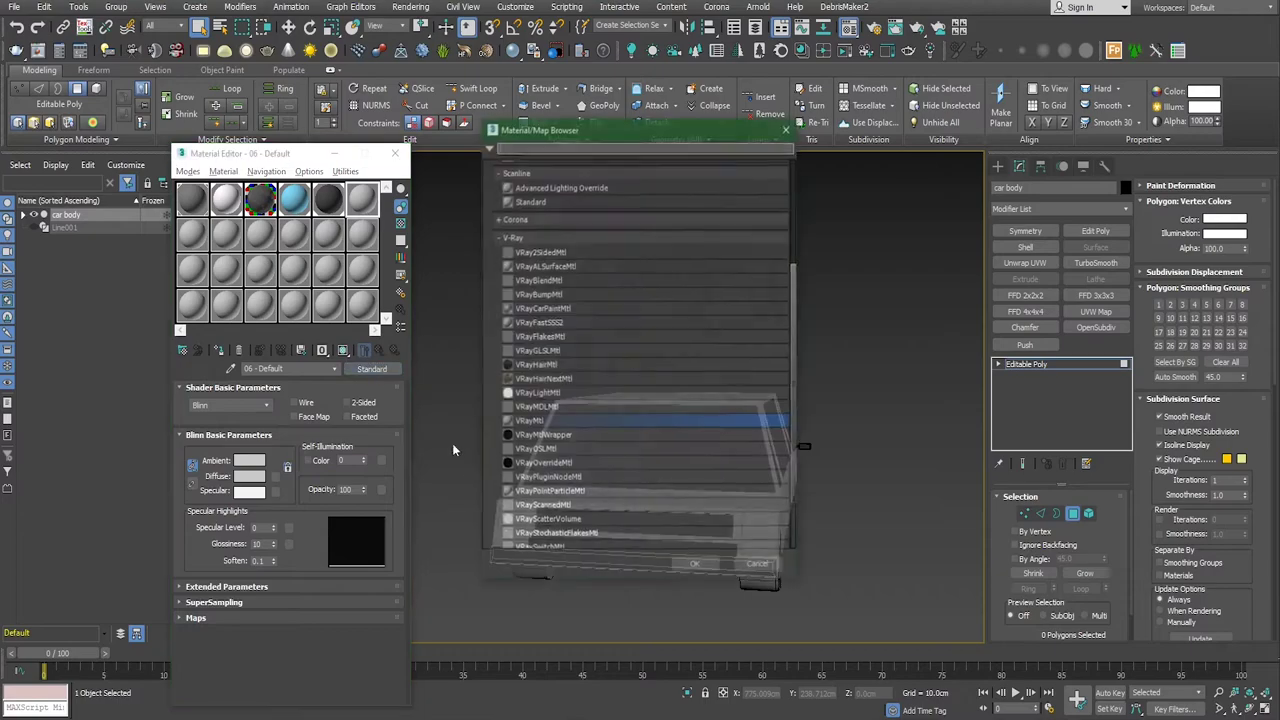
{"action": "left_click", "coordinate": [697, 567]}
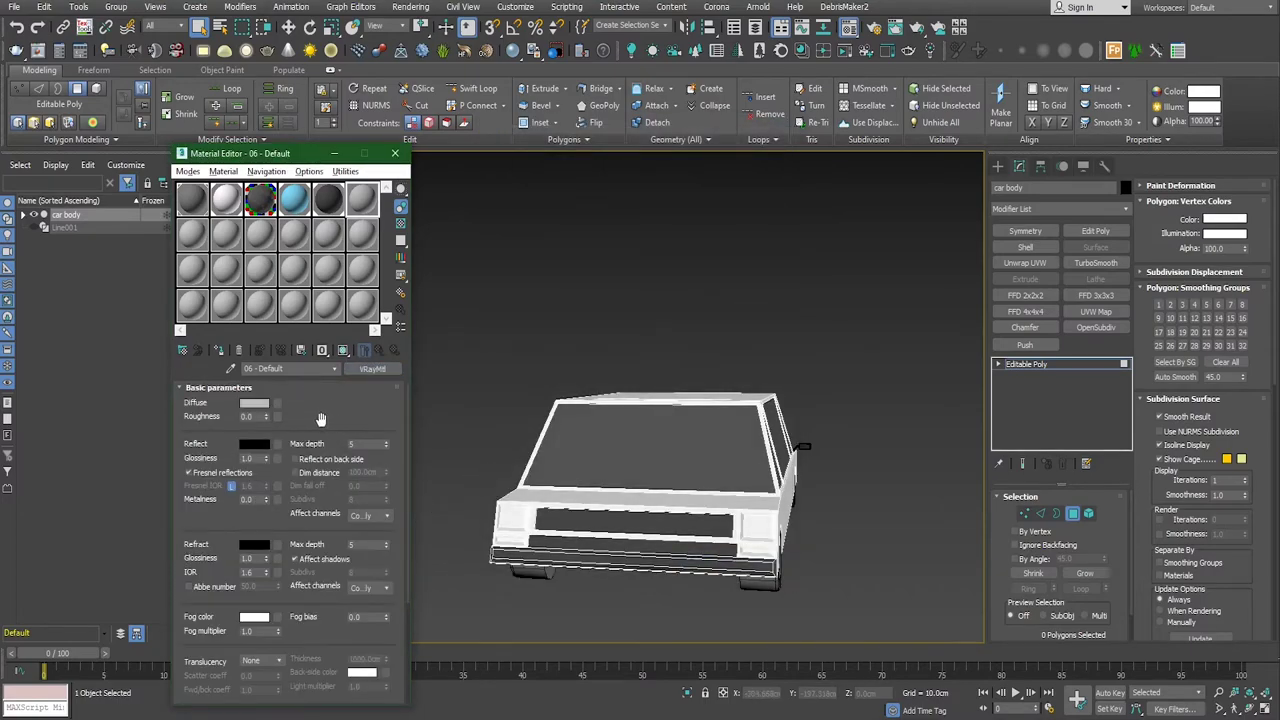
{"action": "left_click", "coordinate": [265, 408]}
{"action": "left_click", "coordinate": [271, 76]}
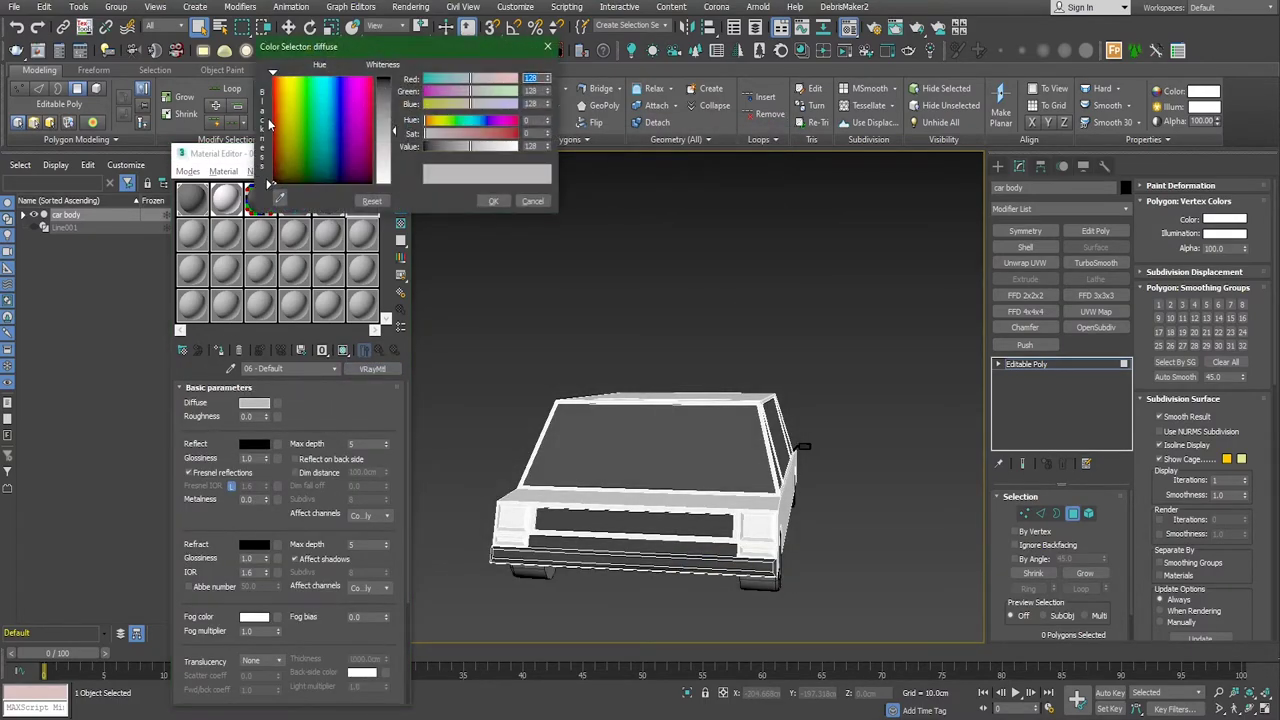
{"action": "left_click", "coordinate": [384, 131]}
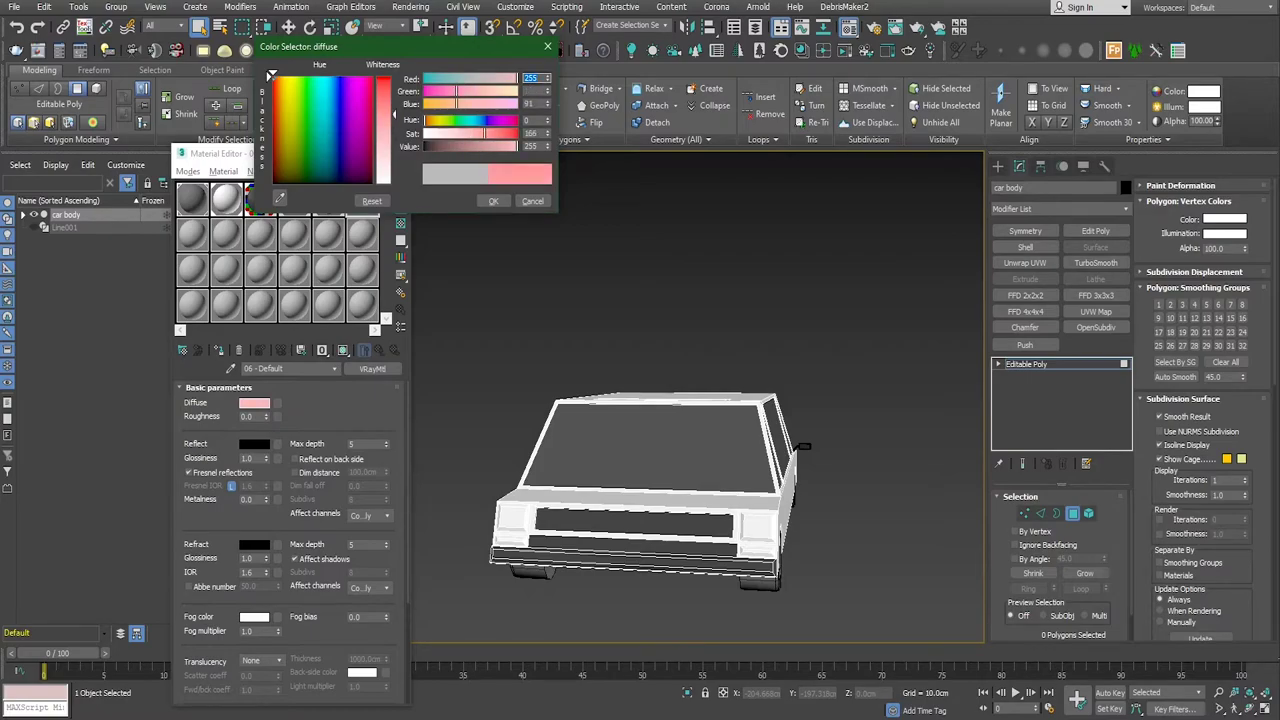
{"action": "left_click_drag", "start_coordinate": [393, 131], "coordinate": [391, 78]}
{"action": "left_click", "coordinate": [493, 201]}
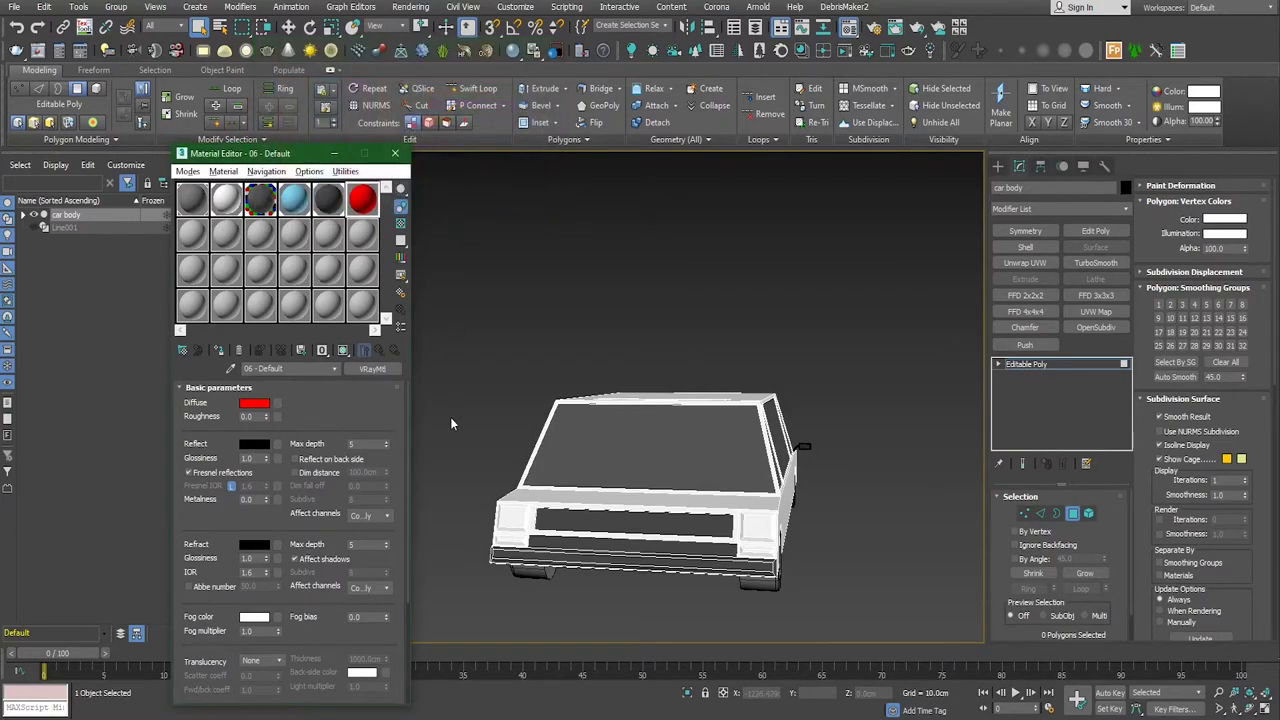
Step: Select both tail lights, grow the selection, and apply the red material
{"action": "left_click", "coordinate": [504, 519]}
{"action": "left_click", "coordinate": [757, 530], "text": "ctrl"}
{"action": "scroll", "coordinate": [757, 530], "scroll_direction": "up", "scroll_amount": 2}
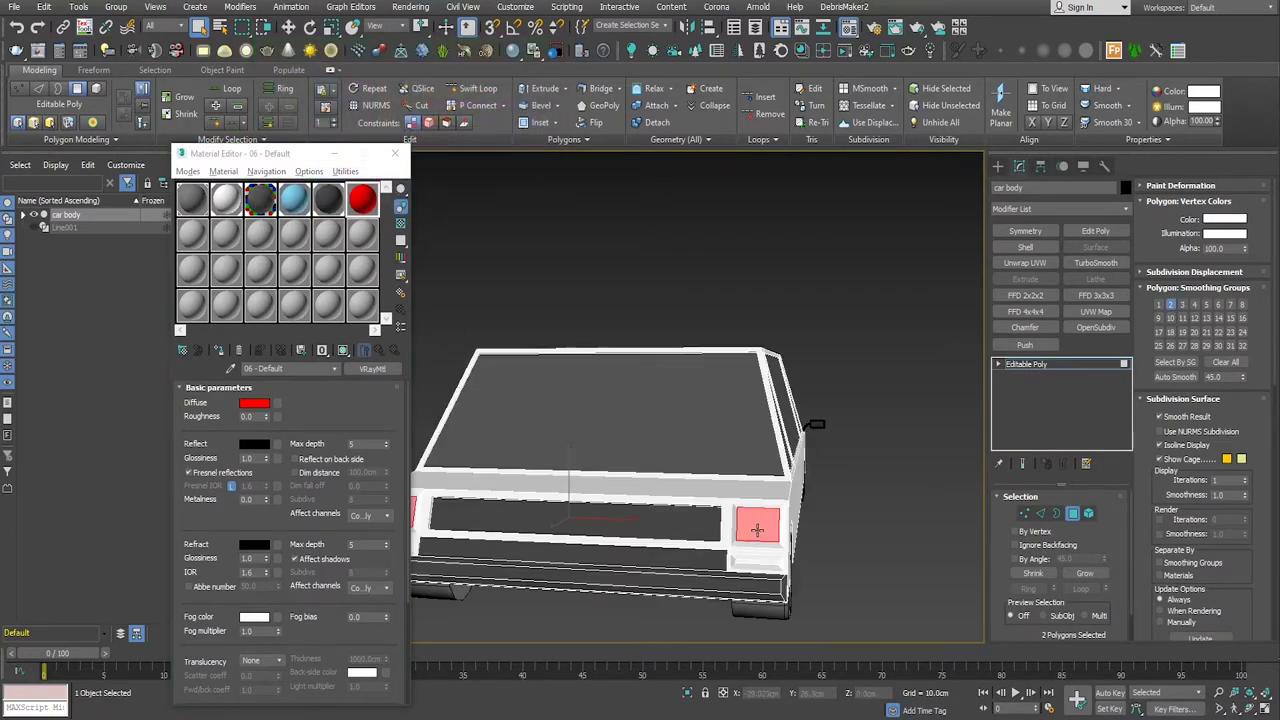
{"action": "left_click", "coordinate": [1084, 573]}
{"action": "middle_click_drag", "start_coordinate": [897, 551], "coordinate": [895, 549], "text": "alt"}
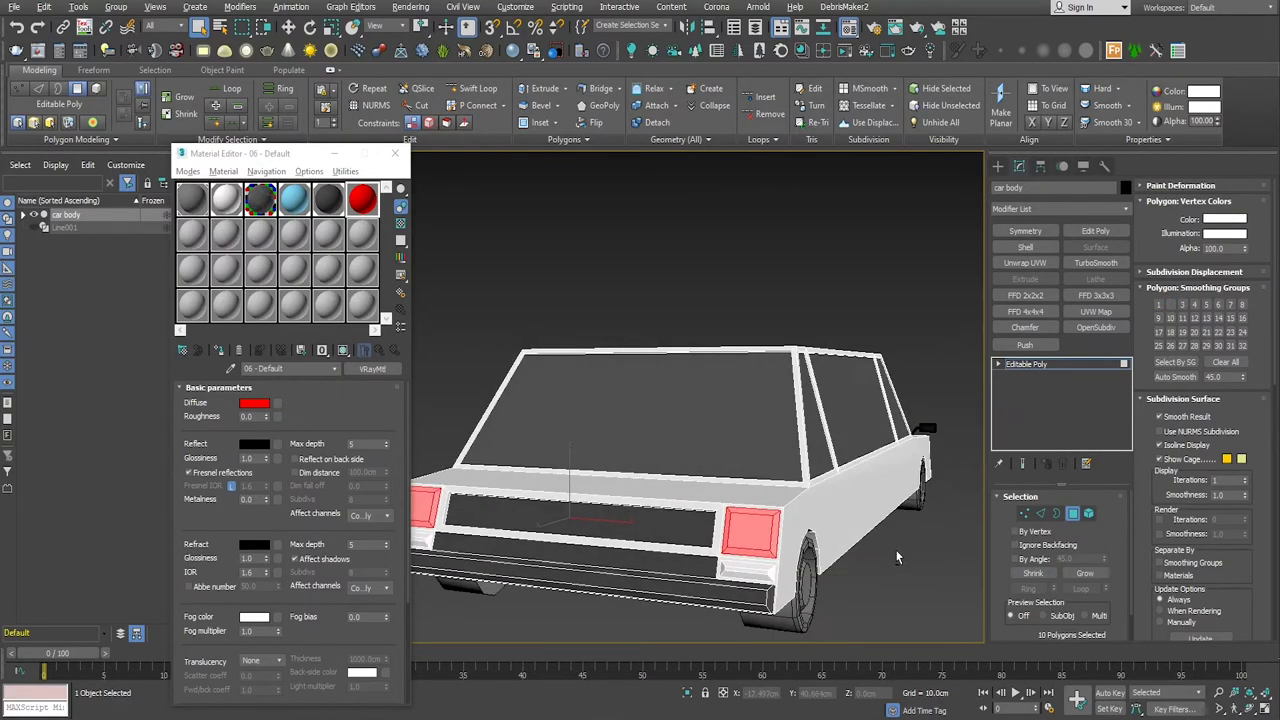
{"action": "left_click", "coordinate": [218, 350]}
Step: Select and grow the strips beneath both tail lights, with the next empty slot active
{"action": "middle_click_drag", "start_coordinate": [820, 500], "coordinate": [855, 492], "text": "alt"}
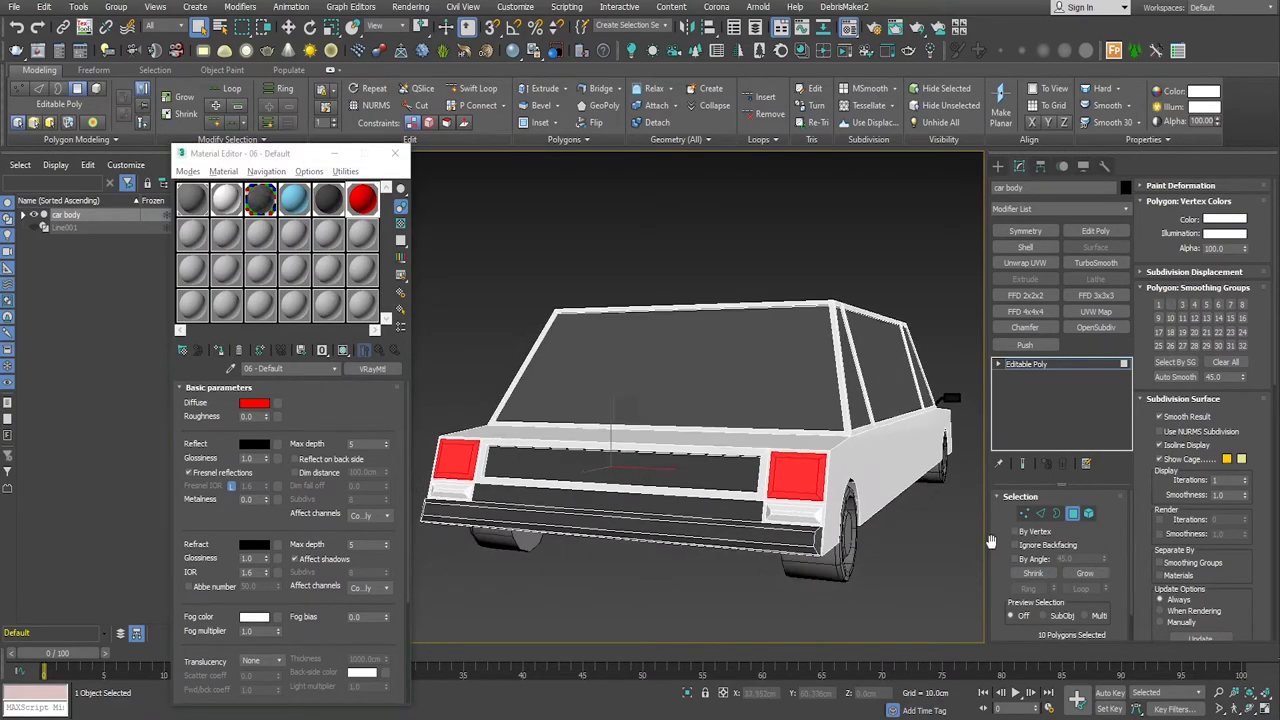
{"action": "left_click", "coordinate": [820, 483]}
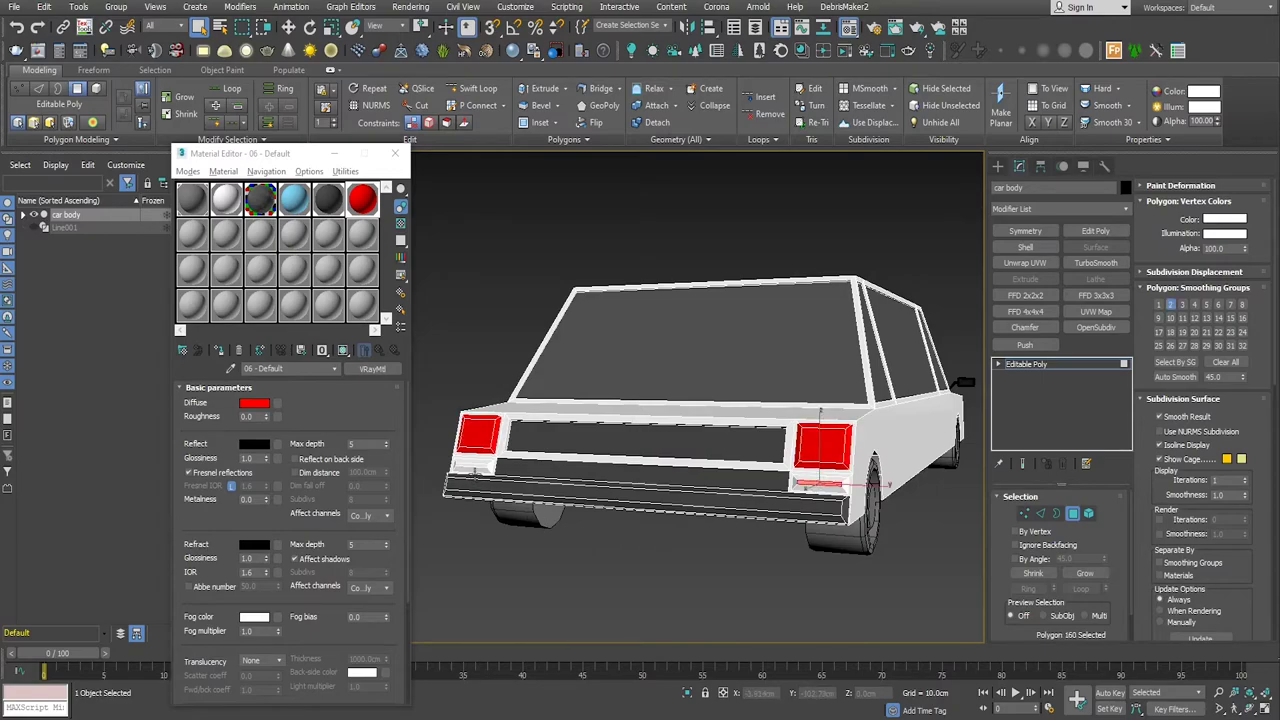
{"action": "left_click", "coordinate": [470, 466], "text": "ctrl"}
{"action": "middle_click_drag", "start_coordinate": [552, 535], "coordinate": [558, 548], "text": "alt"}
{"action": "left_click", "coordinate": [1084, 573]}
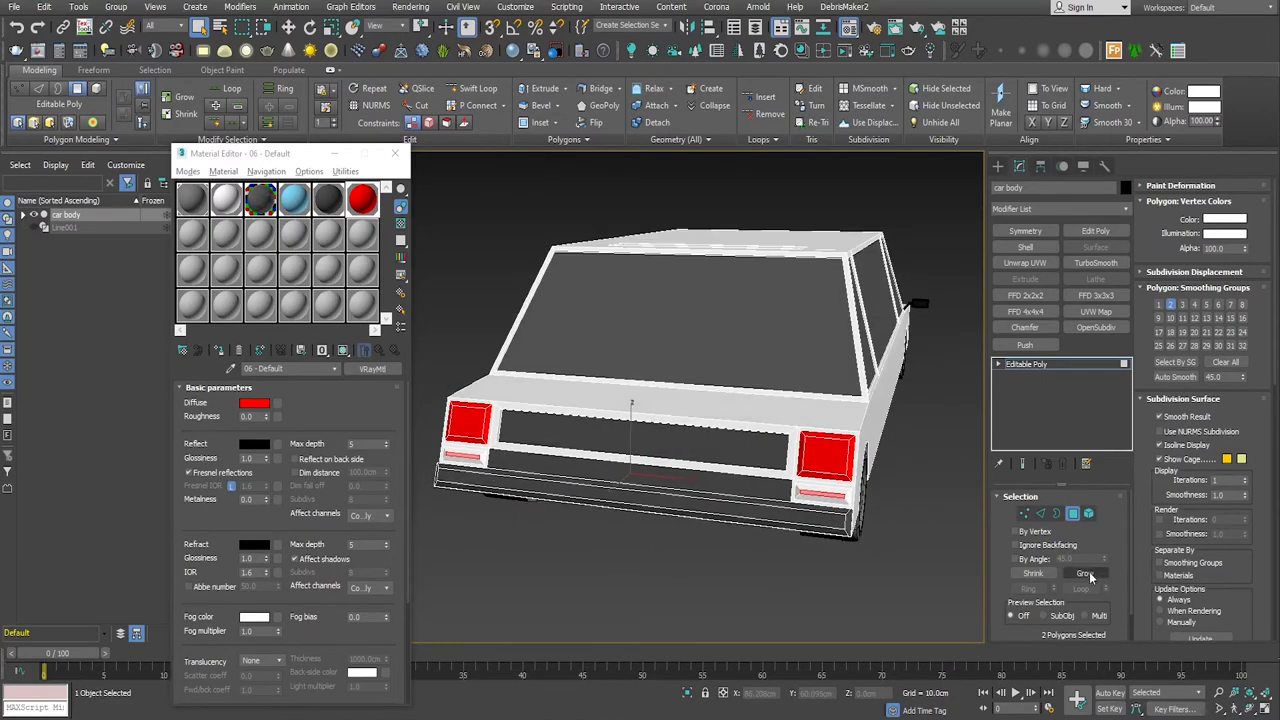
{"action": "middle_click_drag", "start_coordinate": [894, 563], "coordinate": [801, 546], "text": "alt"}
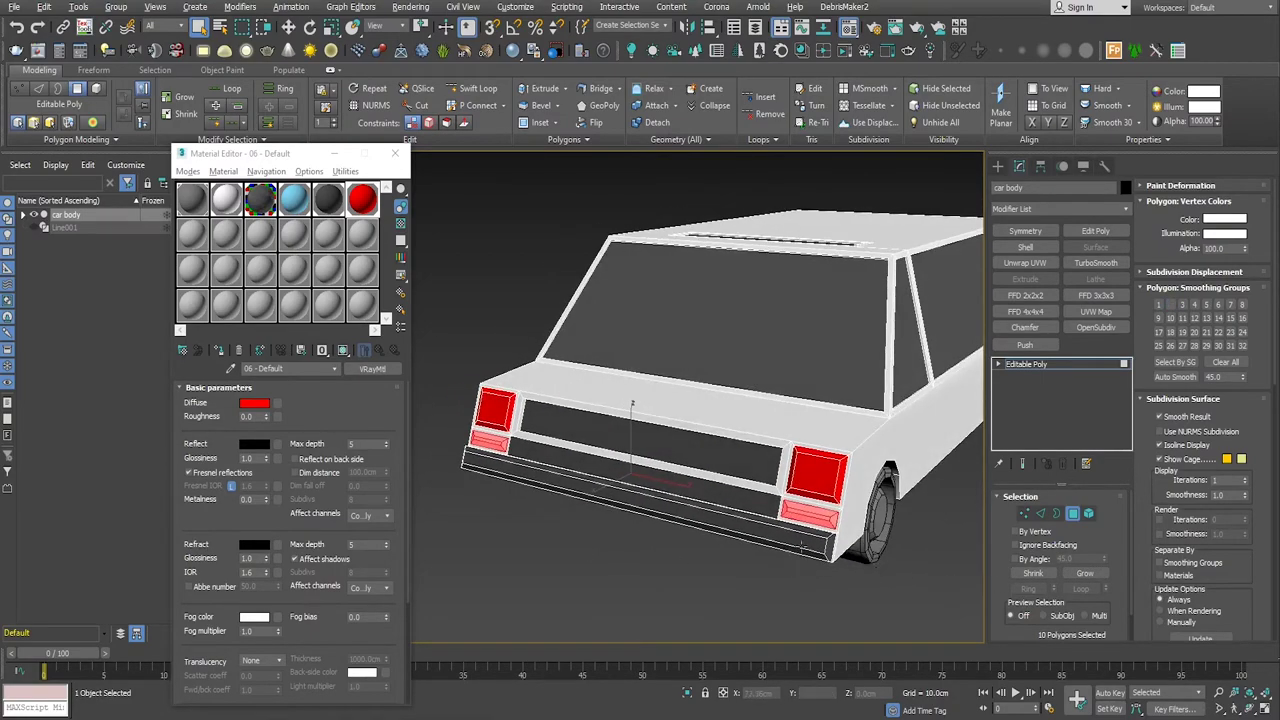
{"action": "left_click", "coordinate": [193, 236]}
Step: Make slot 7 a VRayMtl with orange diffuse and apply it to the strips under the tail lights
{"action": "left_click", "coordinate": [372, 369]}
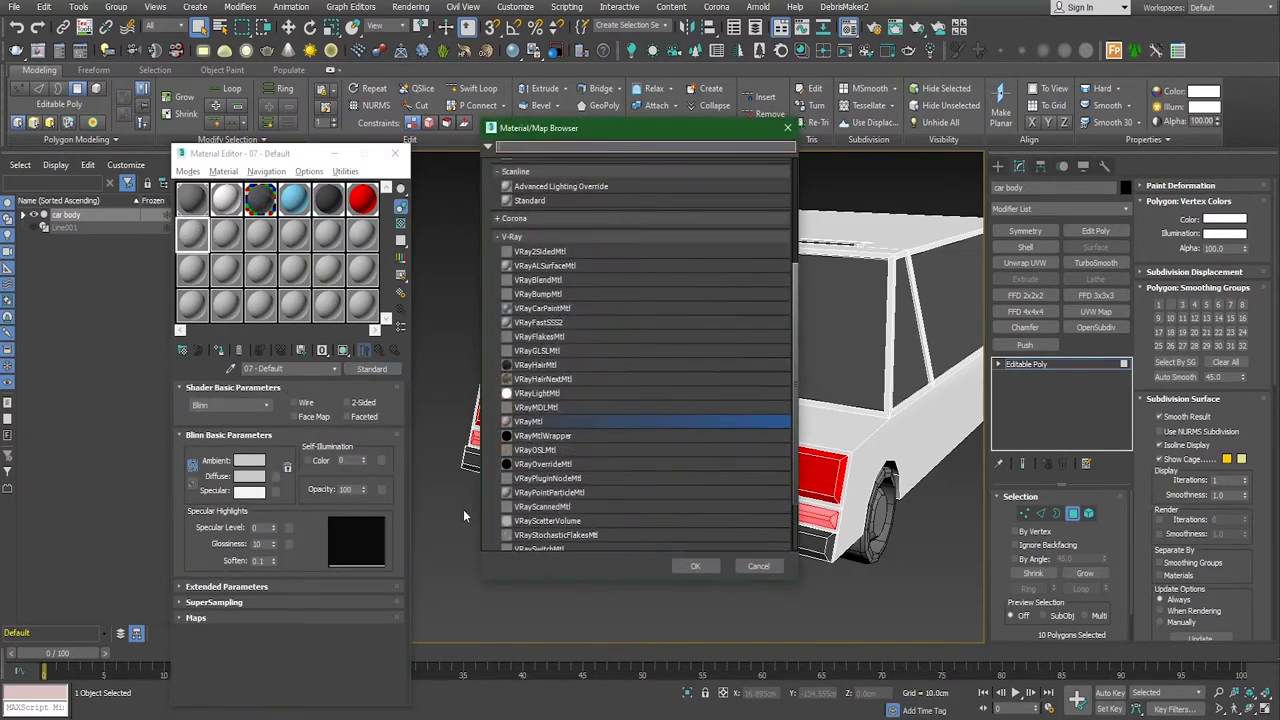
{"action": "left_click", "coordinate": [710, 564]}
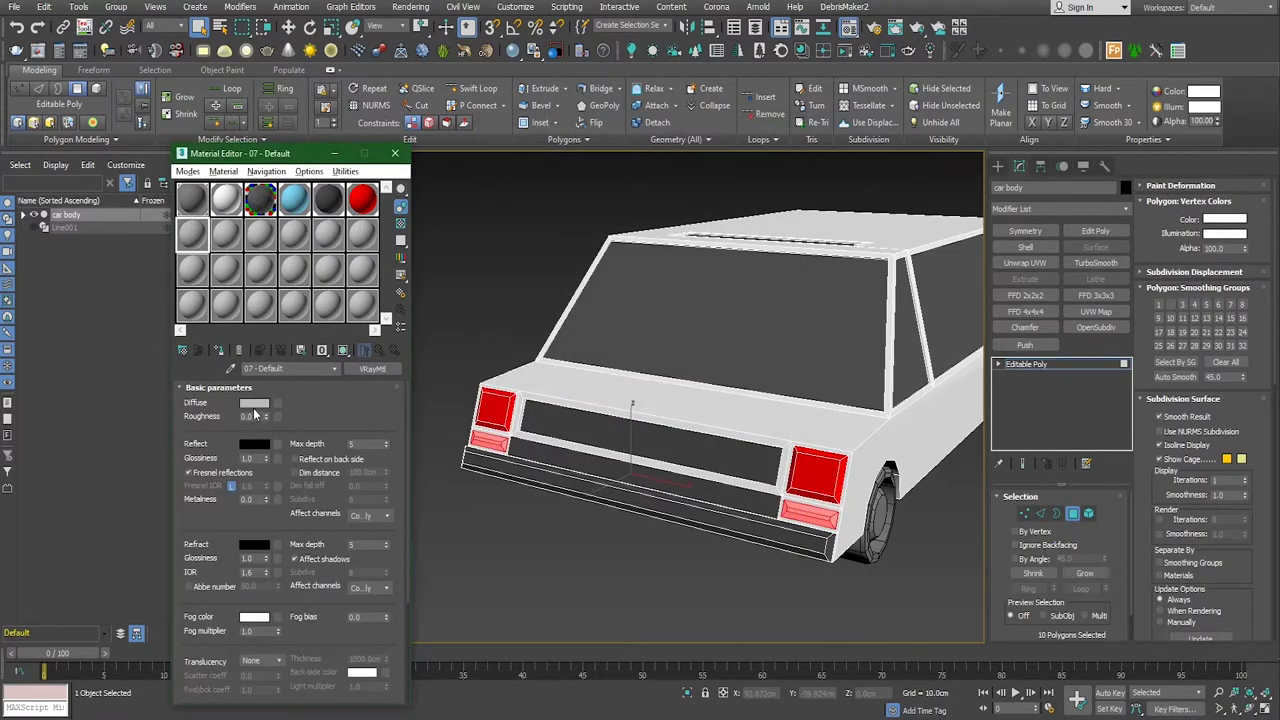
{"action": "left_click", "coordinate": [253, 403]}
{"action": "left_click_drag", "start_coordinate": [295, 135], "coordinate": [281, 74]}
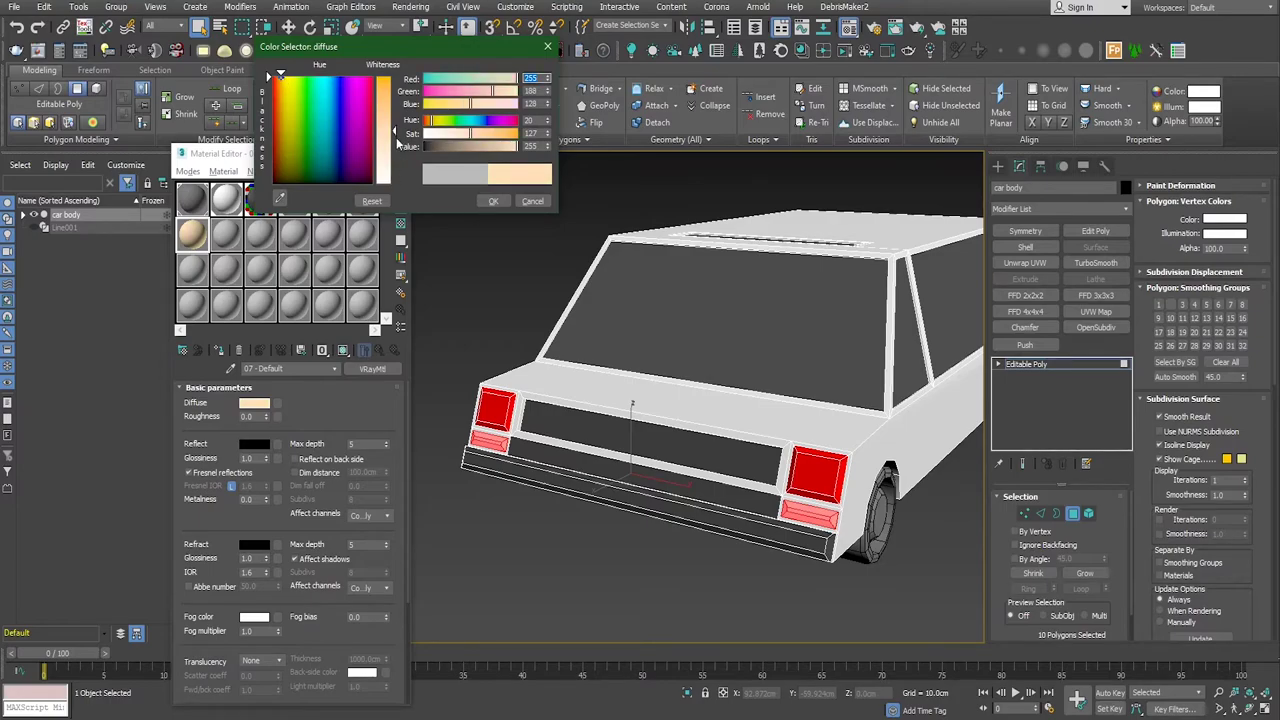
{"action": "left_click_drag", "start_coordinate": [397, 145], "coordinate": [395, 180]}
{"action": "left_click", "coordinate": [493, 201]}
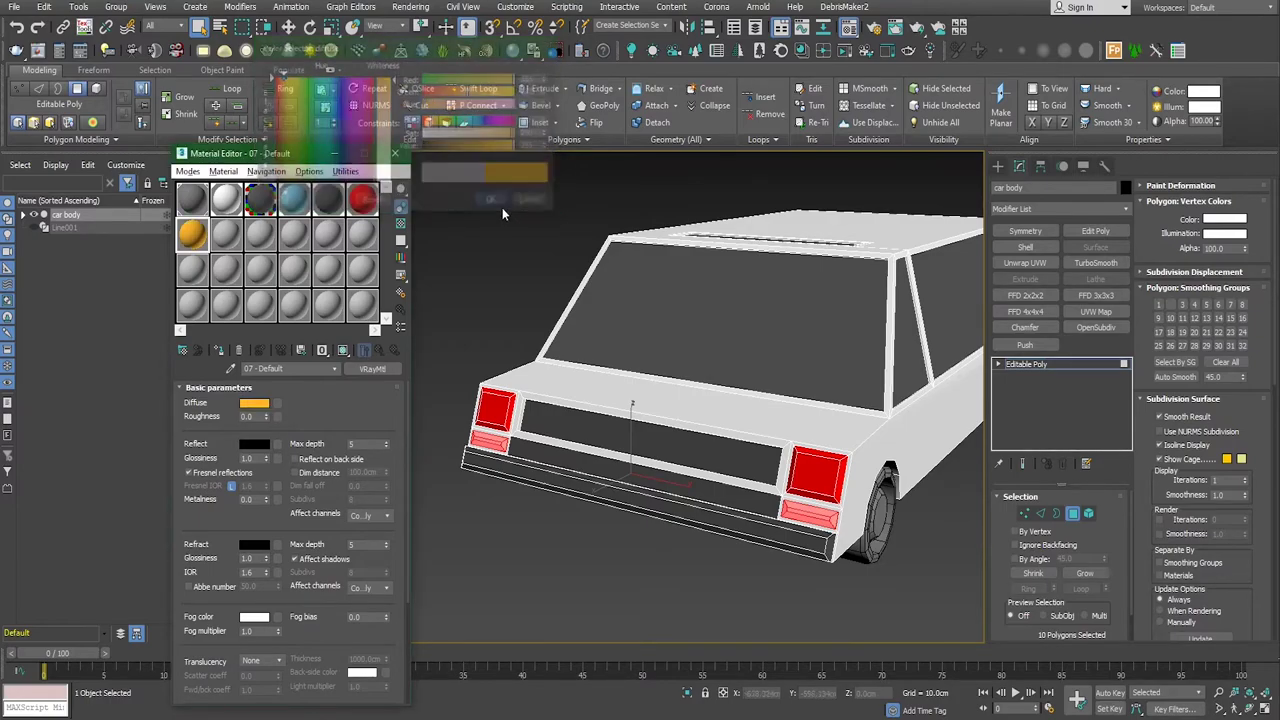
{"action": "left_click", "coordinate": [222, 352]}
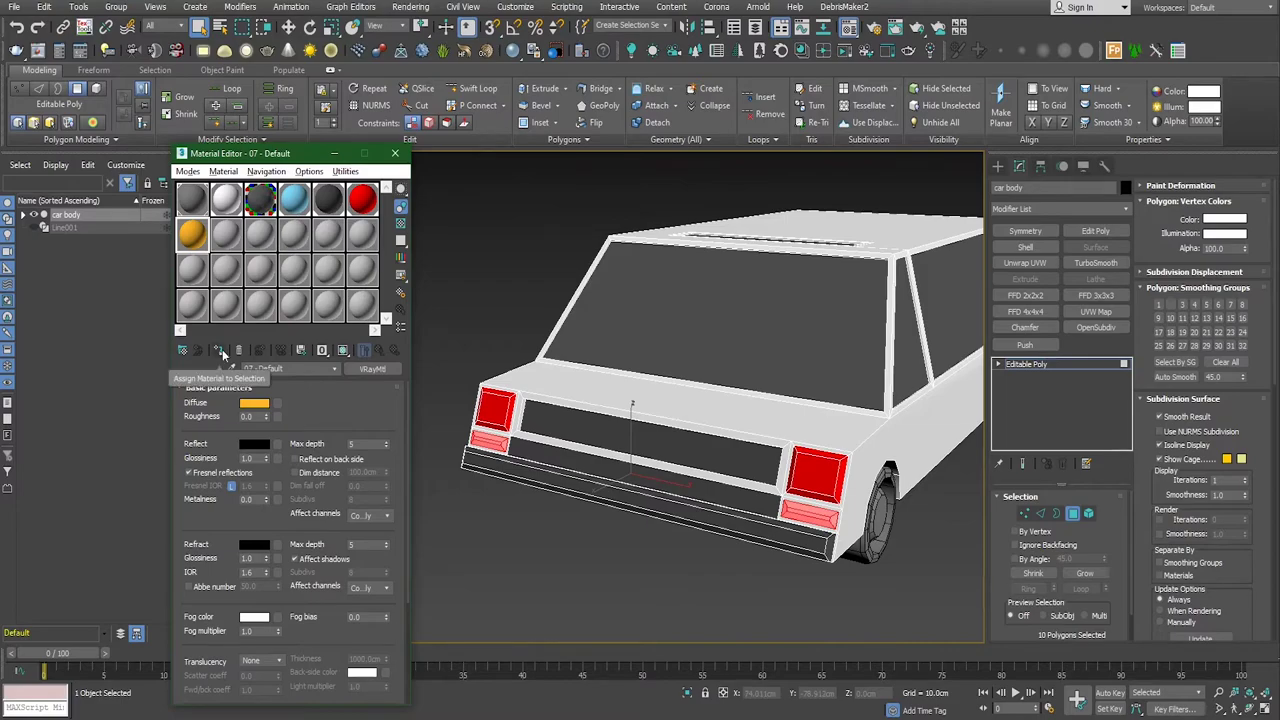
{"action": "left_click", "coordinate": [500, 360]}
{"action": "mouse_move", "coordinate": [650, 585]}
{"action": "middle_mouse_down", "text": "alt"}
{"action": "mouse_move", "coordinate": [606, 505]}
{"action": "mouse_move", "coordinate": [566, 500]}
{"action": "mouse_move", "coordinate": [628, 514]}
{"action": "mouse_move", "coordinate": [842, 516]}
{"action": "middle_mouse_up", "text": "alt"}
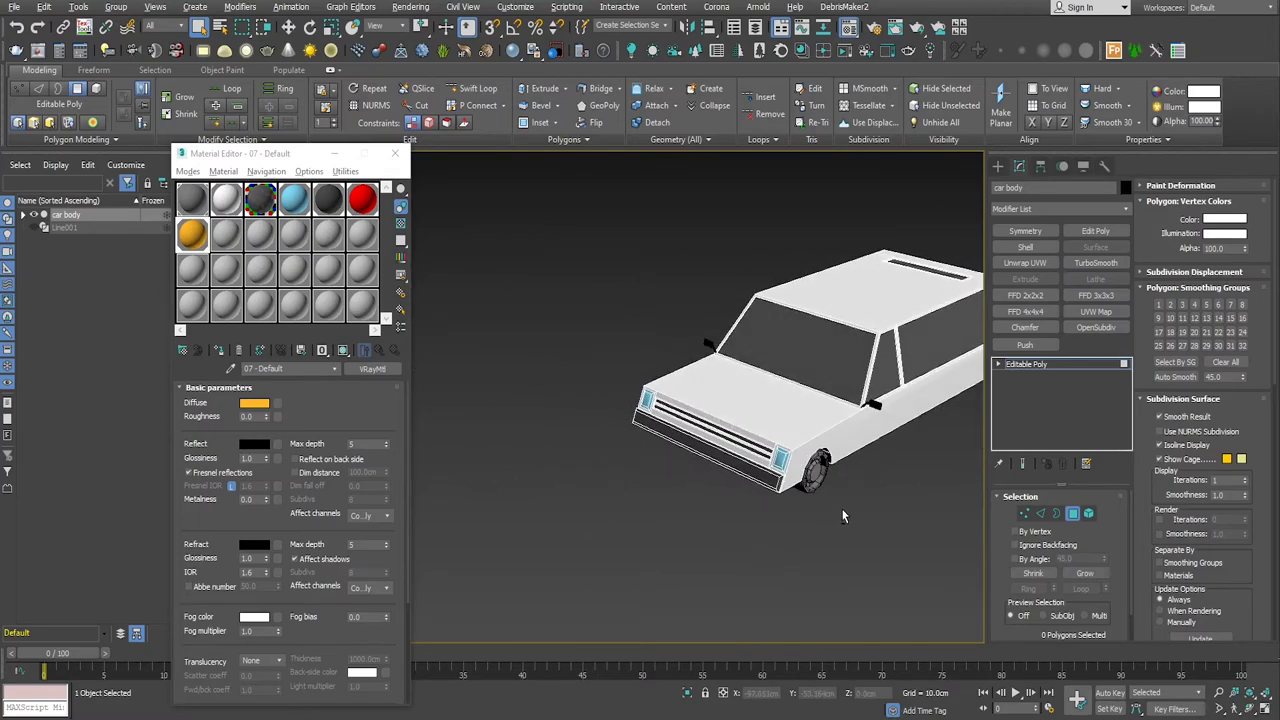
Step: Close the Material Editor and leave Polygon mode for object level
{"action": "scroll", "coordinate": [841, 508], "scroll_direction": "up", "scroll_amount": 2}
{"action": "scroll", "coordinate": [834, 503], "scroll_direction": "up", "scroll_amount": 3}
{"action": "scroll", "coordinate": [832, 446], "scroll_direction": "up", "scroll_amount": 2}
{"action": "mouse_move", "coordinate": [832, 453]}
{"action": "middle_mouse_down", "text": "alt"}
{"action": "mouse_move", "coordinate": [537, 409]}
{"action": "mouse_move", "coordinate": [786, 456]}
{"action": "middle_mouse_up", "text": "alt"}
{"action": "scroll", "coordinate": [844, 426], "scroll_direction": "up", "scroll_amount": 5}
{"action": "scroll", "coordinate": [844, 426], "scroll_direction": "down", "scroll_amount": 2}
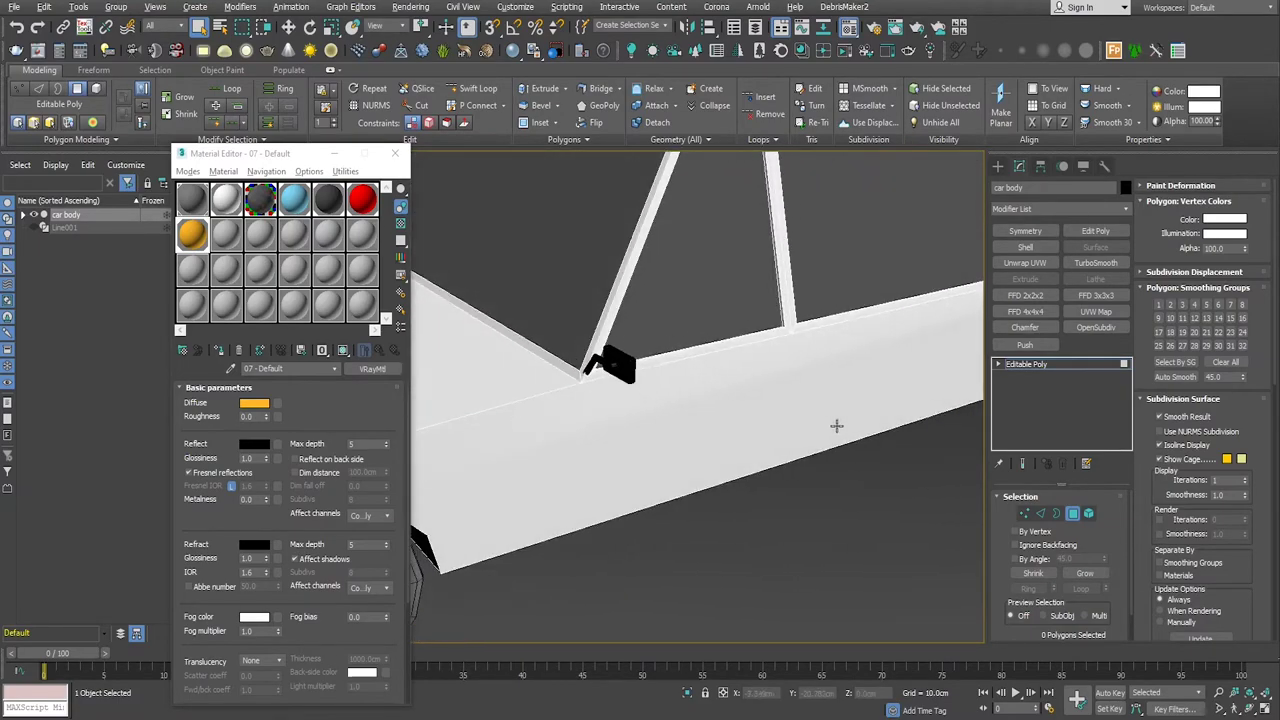
{"action": "scroll", "coordinate": [677, 463], "scroll_direction": "down", "scroll_amount": 3}
{"action": "scroll", "coordinate": [692, 469], "scroll_direction": "up", "scroll_amount": 1}
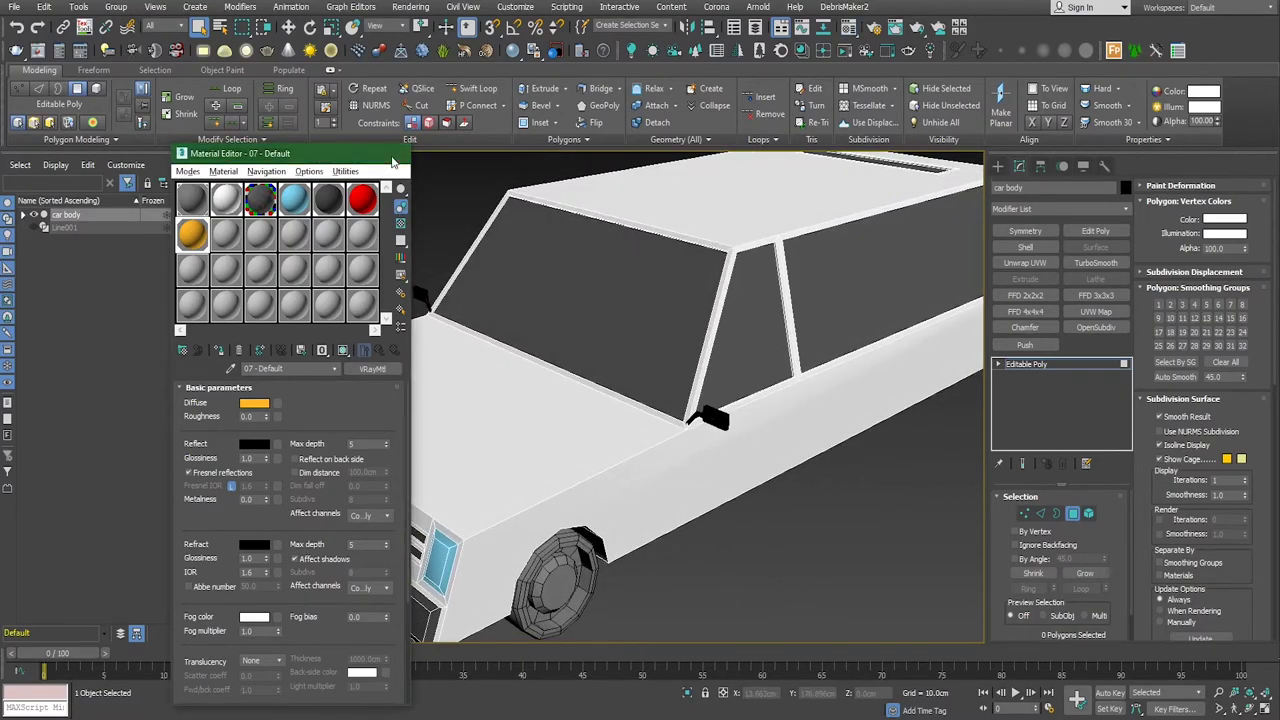
{"action": "left_click", "coordinate": [395, 153]}
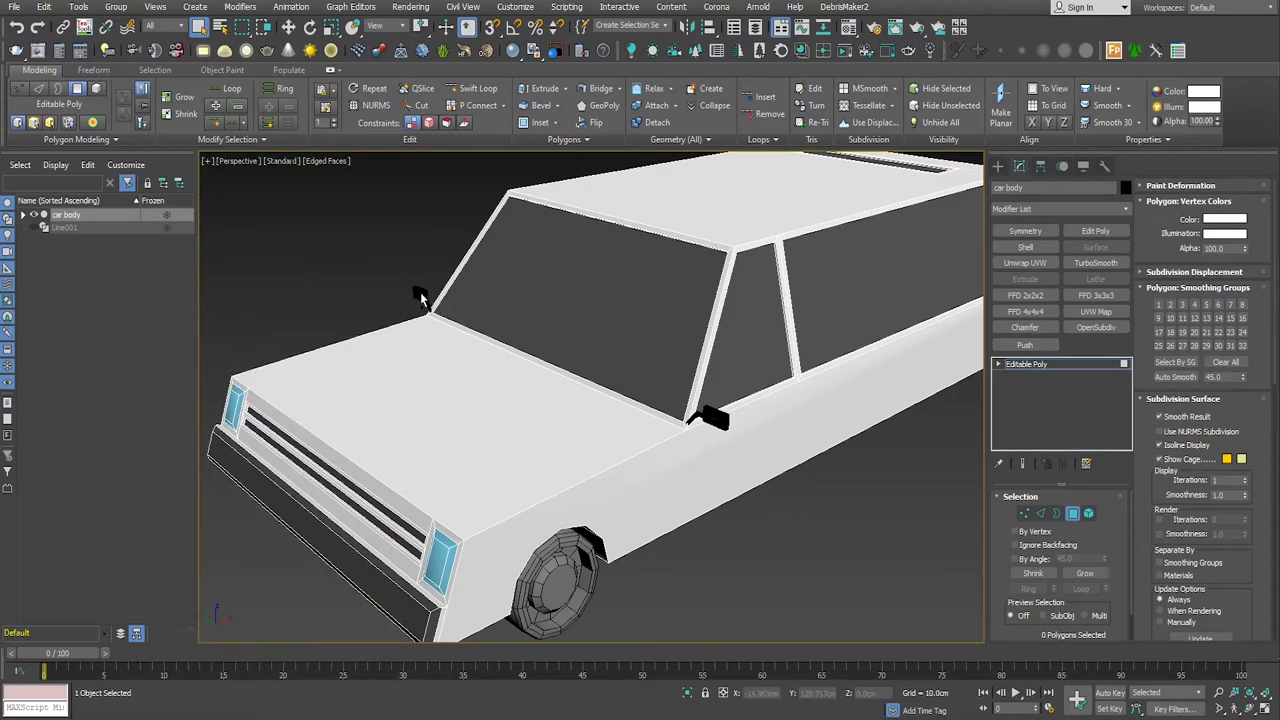
{"action": "left_click", "coordinate": [1080, 366]}
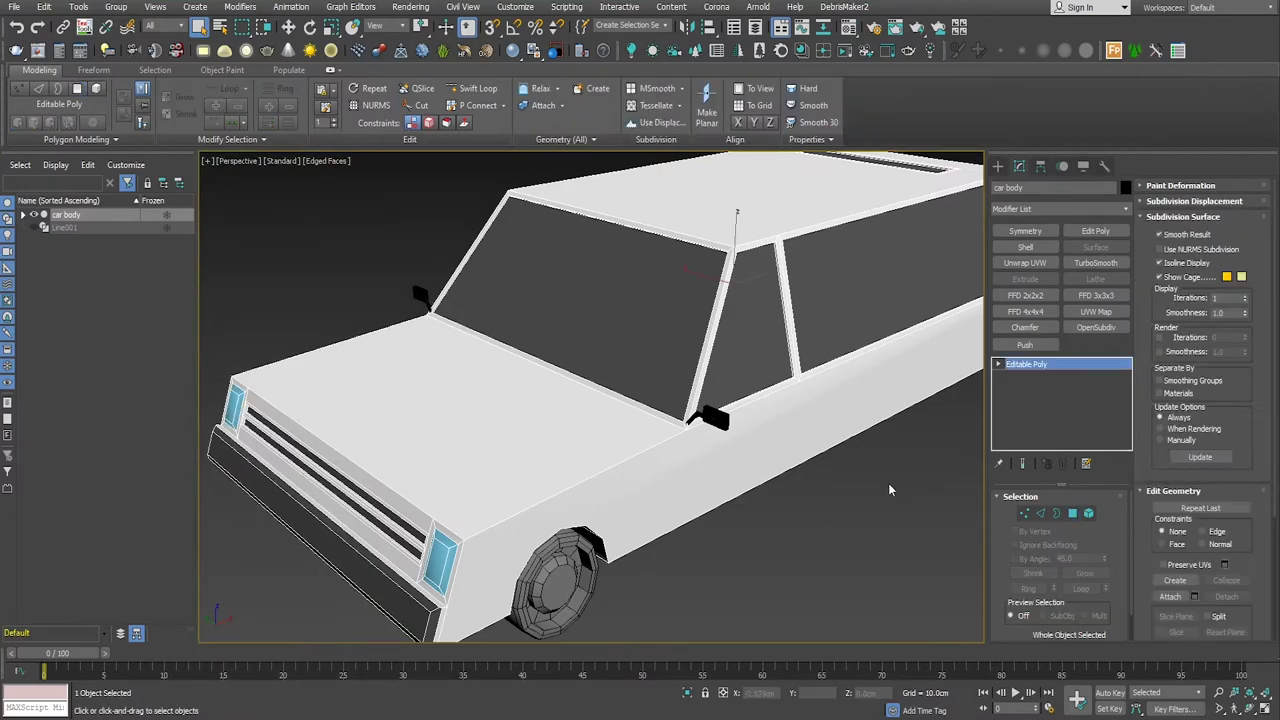
Step: Select both side mirrors and activate Move (W) in a single maximized perspective view
{"action": "left_click", "coordinate": [711, 421]}
{"action": "left_click", "coordinate": [421, 310], "text": "ctrl"}
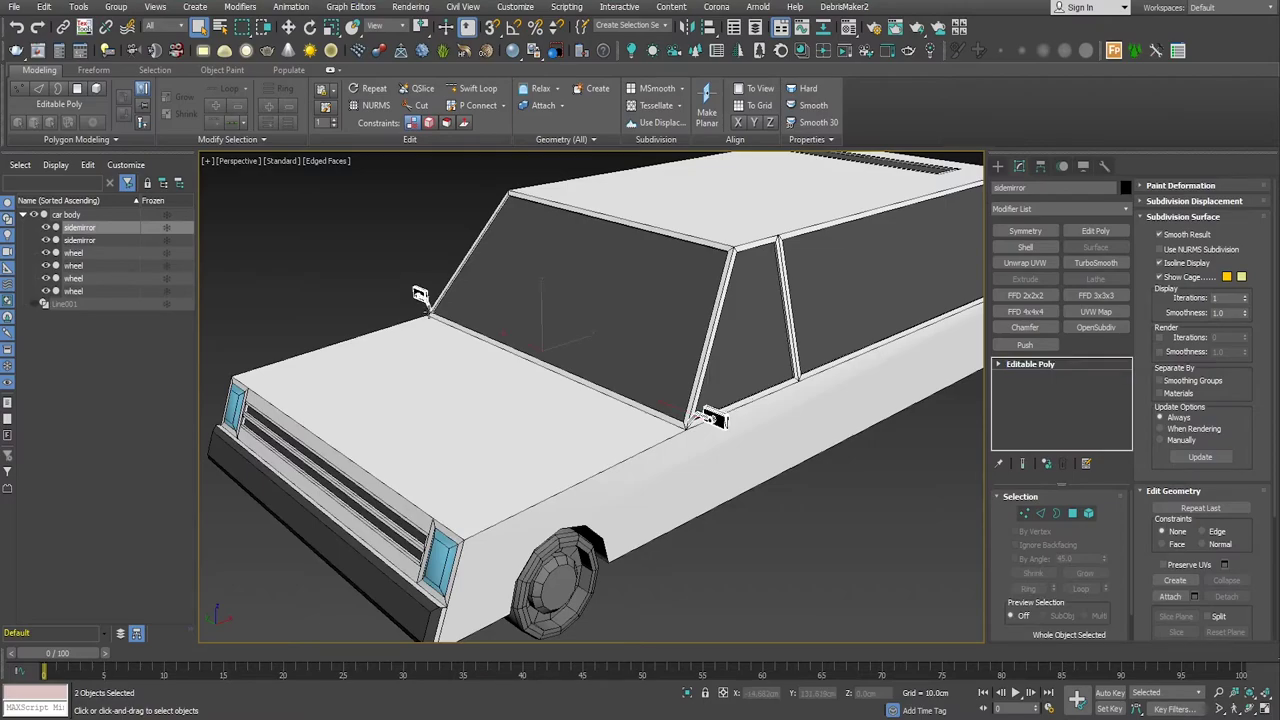
{"action": "middle_click_drag", "start_coordinate": [712, 530], "coordinate": [666, 515], "text": "alt"}
{"action": "scroll", "coordinate": [576, 452], "scroll_direction": "up", "scroll_amount": 3}
{"action": "middle_click_drag", "start_coordinate": [576, 452], "coordinate": [591, 457], "text": "alt"}
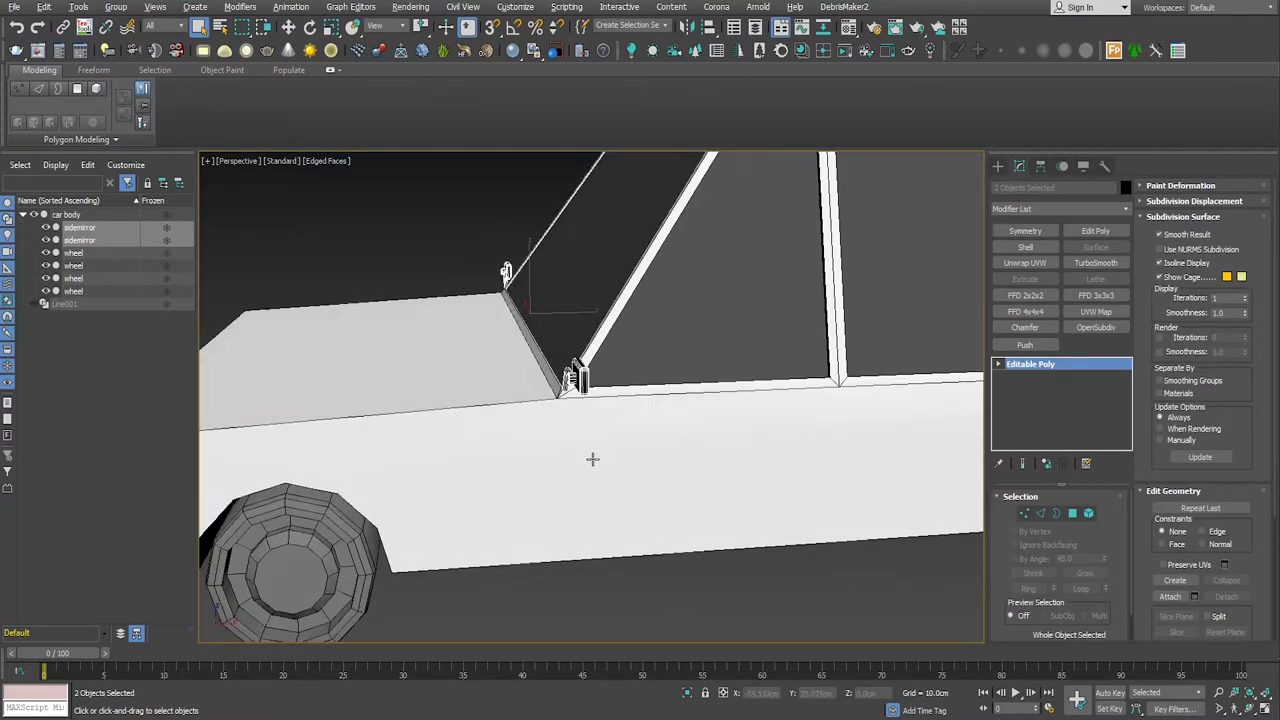
{"action": "key", "text": "alt+w"}
{"action": "key", "text": "alt+w"}
{"action": "scroll", "coordinate": [608, 457], "scroll_direction": "up", "scroll_amount": 2}
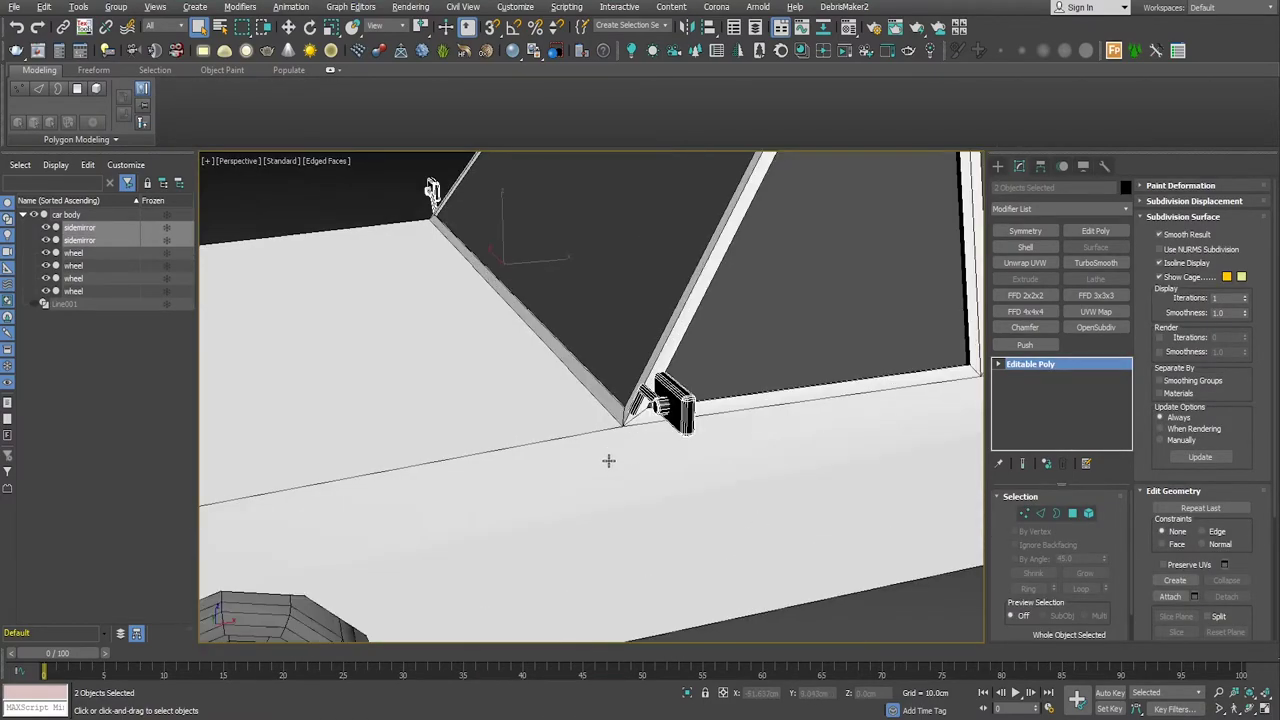
{"action": "key", "text": "w"}
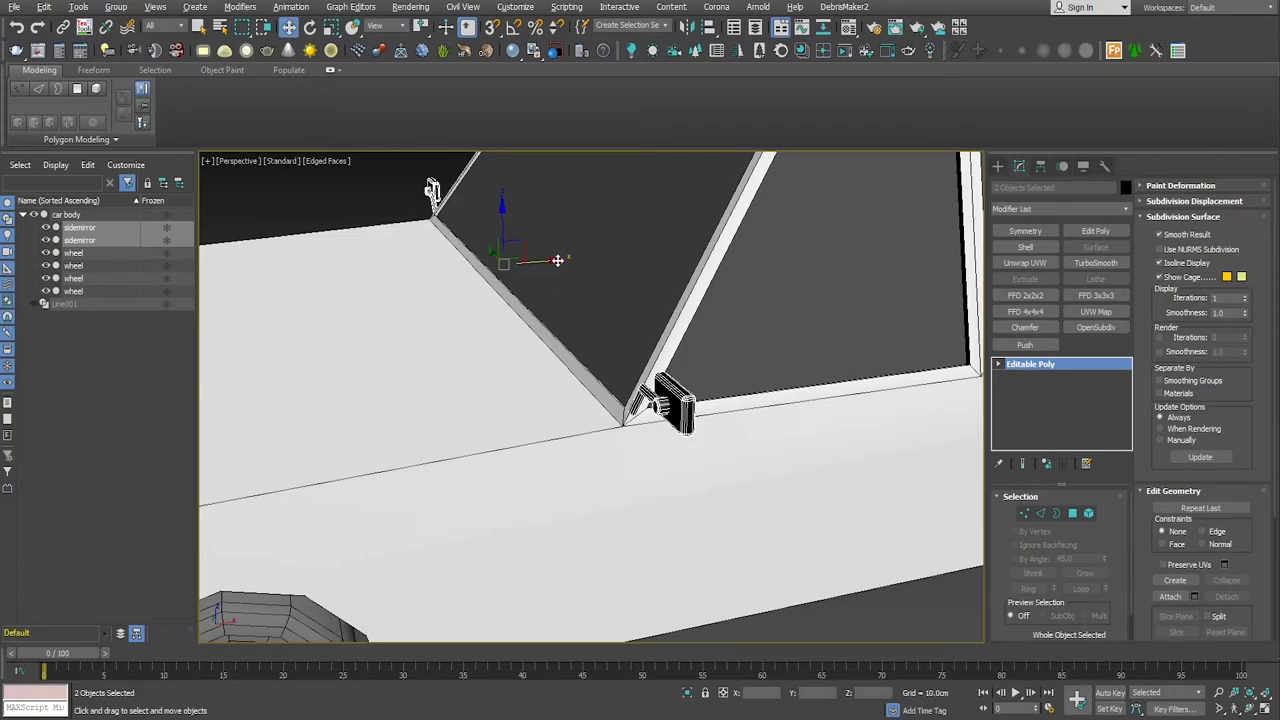
{"action": "mouse_move", "coordinate": [557, 260]}
{"action": "middle_mouse_down", "text": "alt"}
{"action": "mouse_move", "coordinate": [659, 362]}
{"action": "mouse_move", "coordinate": [569, 341]}
{"action": "mouse_move", "coordinate": [630, 354]}
{"action": "middle_mouse_up", "text": "alt"}
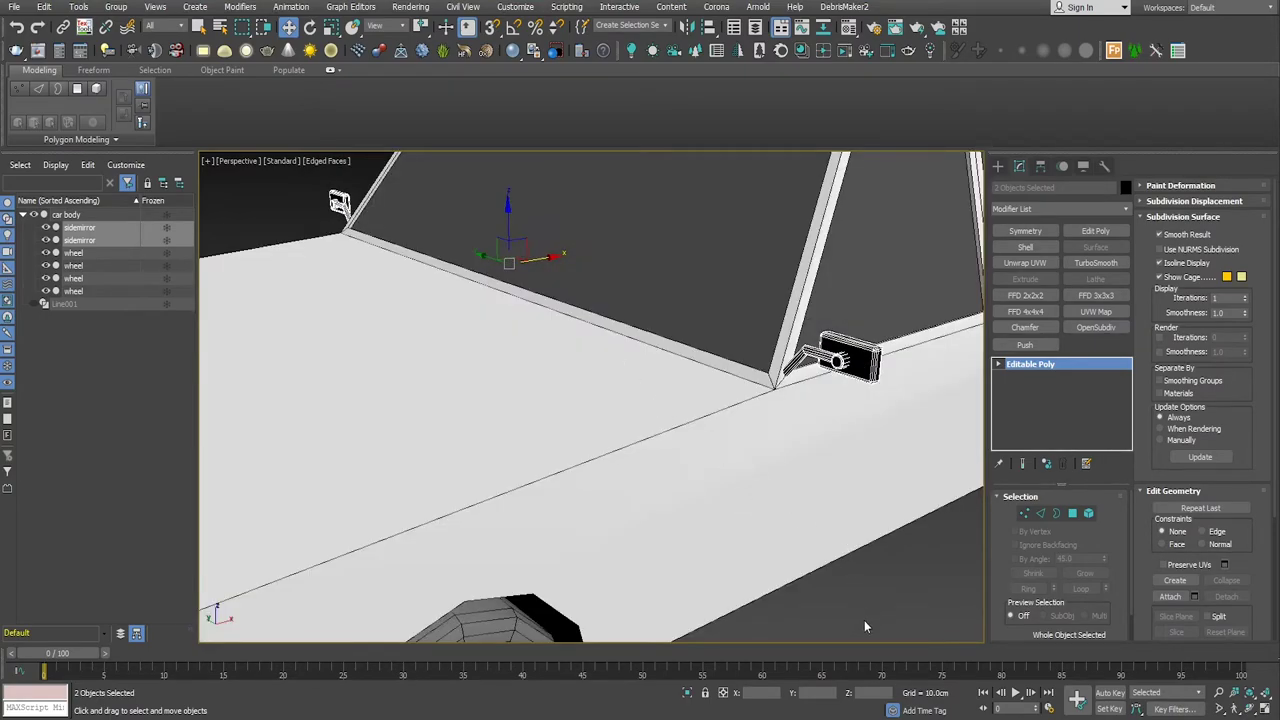
Step: Select the front wheel and reopen the Material Editor with M
{"action": "left_click", "coordinate": [842, 589]}
{"action": "scroll", "coordinate": [842, 589], "scroll_direction": "down", "scroll_amount": 5}
{"action": "mouse_move", "coordinate": [842, 589]}
{"action": "middle_mouse_down", "text": "alt"}
{"action": "mouse_move", "coordinate": [832, 567]}
{"action": "mouse_move", "coordinate": [794, 553]}
{"action": "middle_mouse_up", "text": "alt"}
{"action": "left_click", "coordinate": [629, 512]}
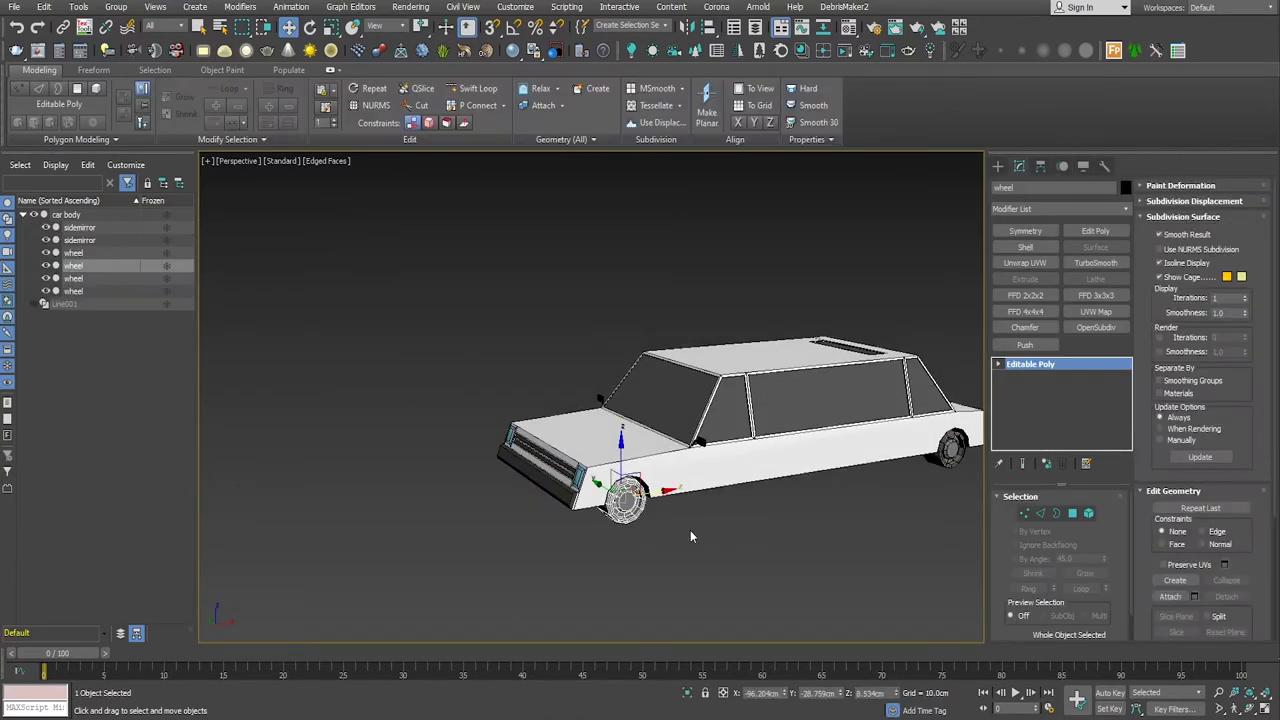
{"action": "scroll", "coordinate": [697, 536], "scroll_direction": "up", "scroll_amount": 3}
{"action": "middle_click_drag", "start_coordinate": [697, 529], "coordinate": [548, 560]}
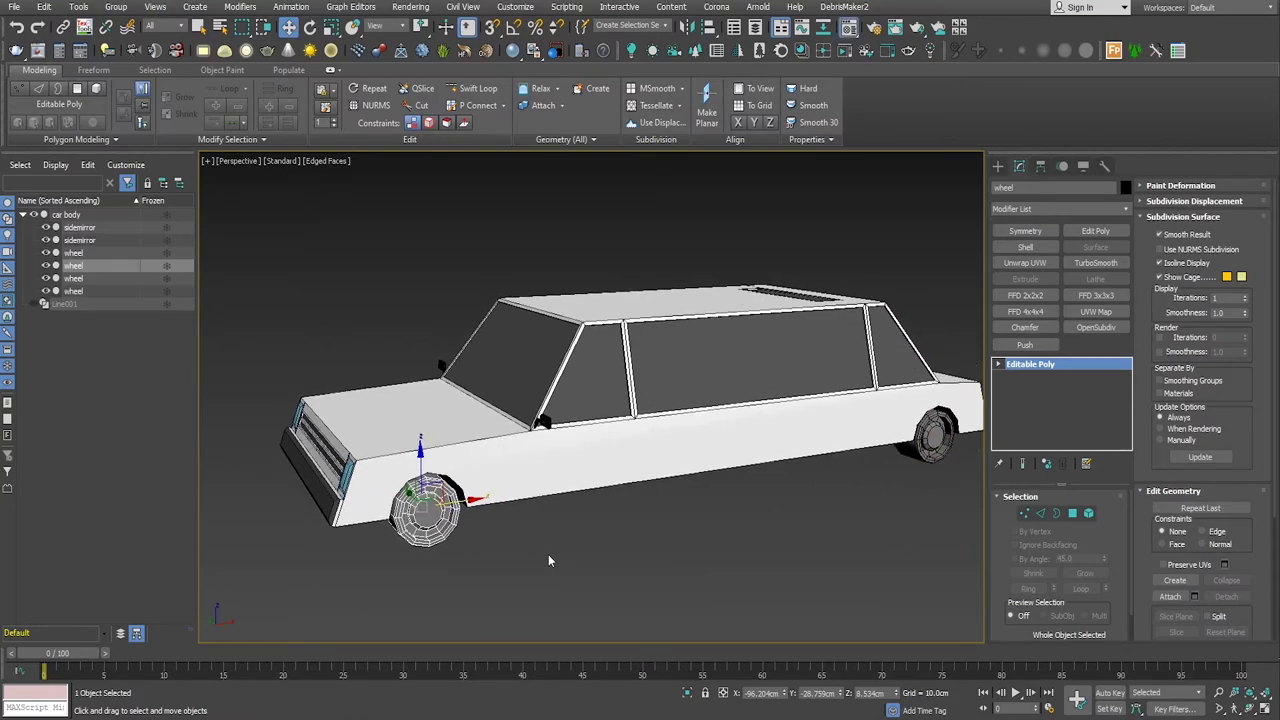
{"action": "key", "text": "m"}
{"action": "left_click_drag", "start_coordinate": [281, 156], "coordinate": [149, 156]}
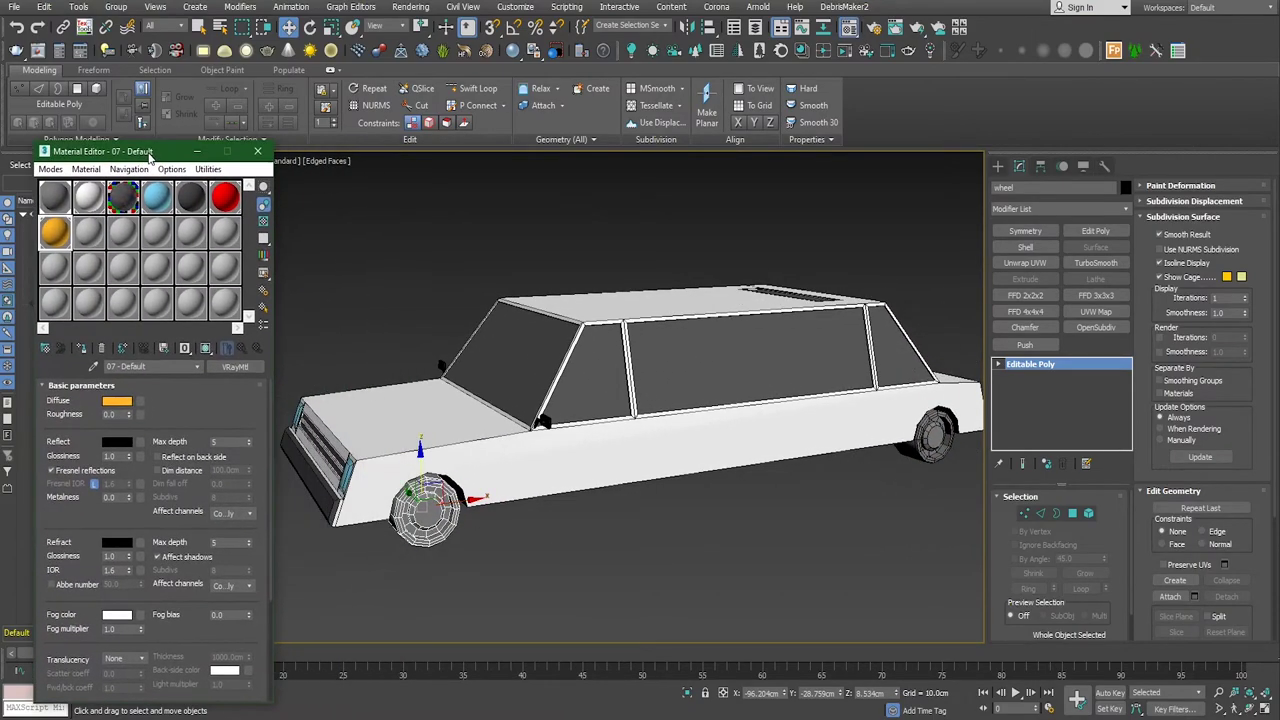
Step: Make an empty slot a pure-black VRayMtl named 'wheel' and apply it to the front wheel
{"action": "left_click", "coordinate": [80, 238]}
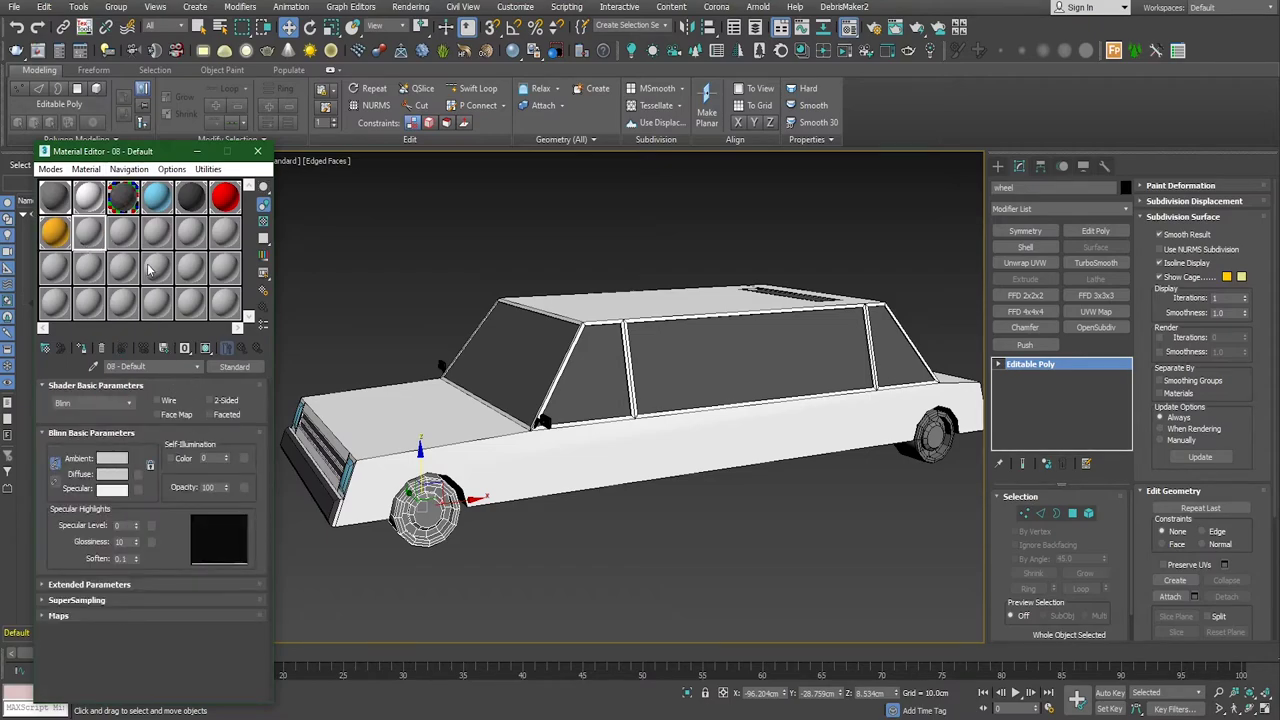
{"action": "left_click", "coordinate": [190, 196]}
{"action": "left_click", "coordinate": [89, 238]}
{"action": "left_click", "coordinate": [224, 367]}
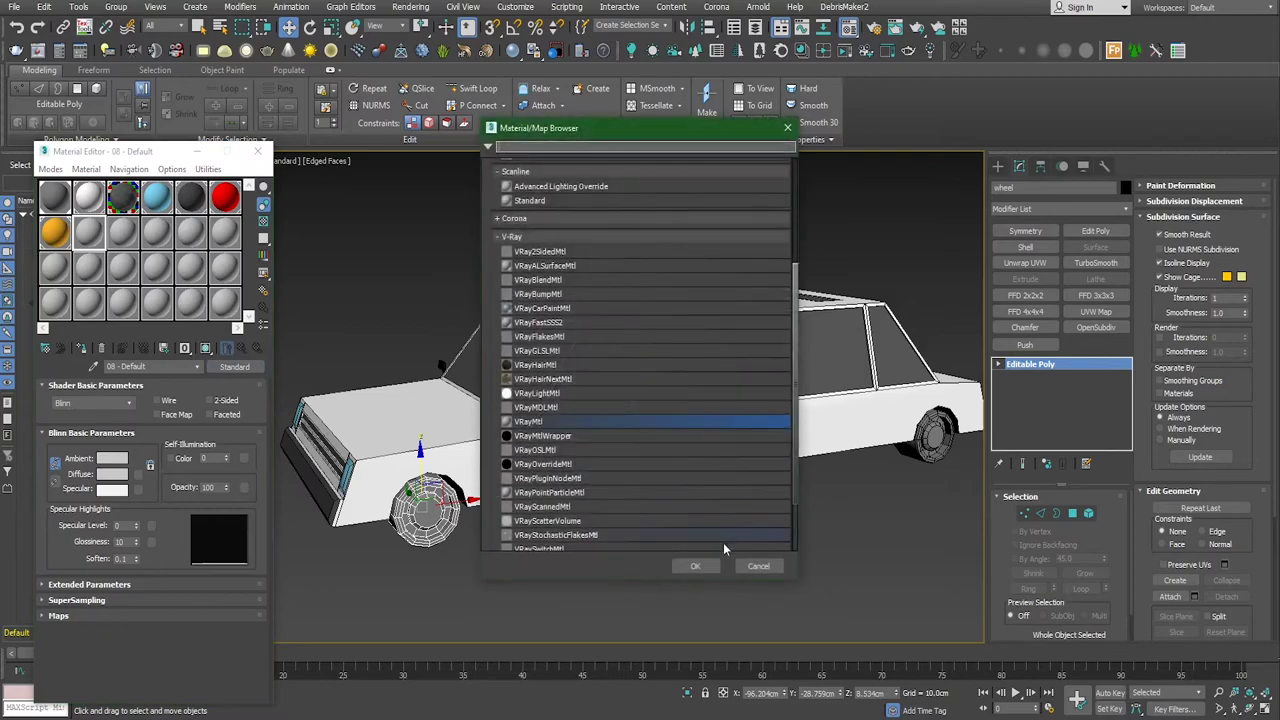
{"action": "left_click", "coordinate": [696, 566]}
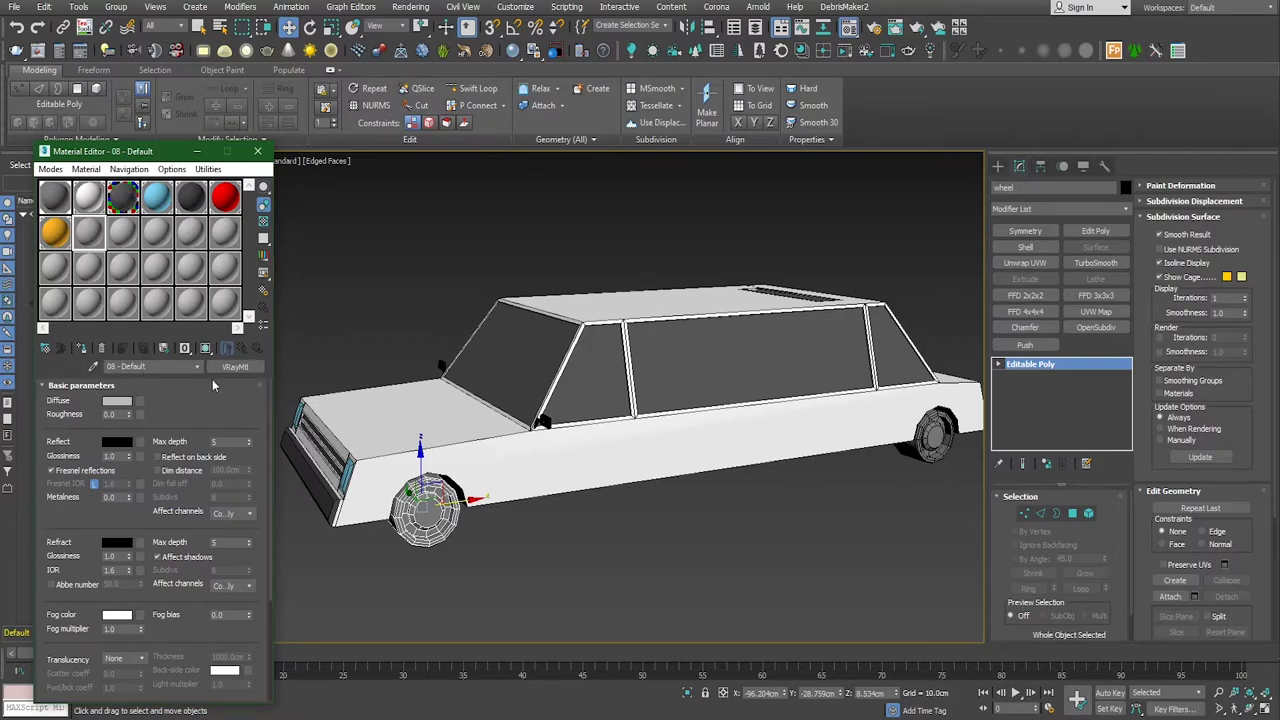
{"action": "left_click", "coordinate": [235, 366]}
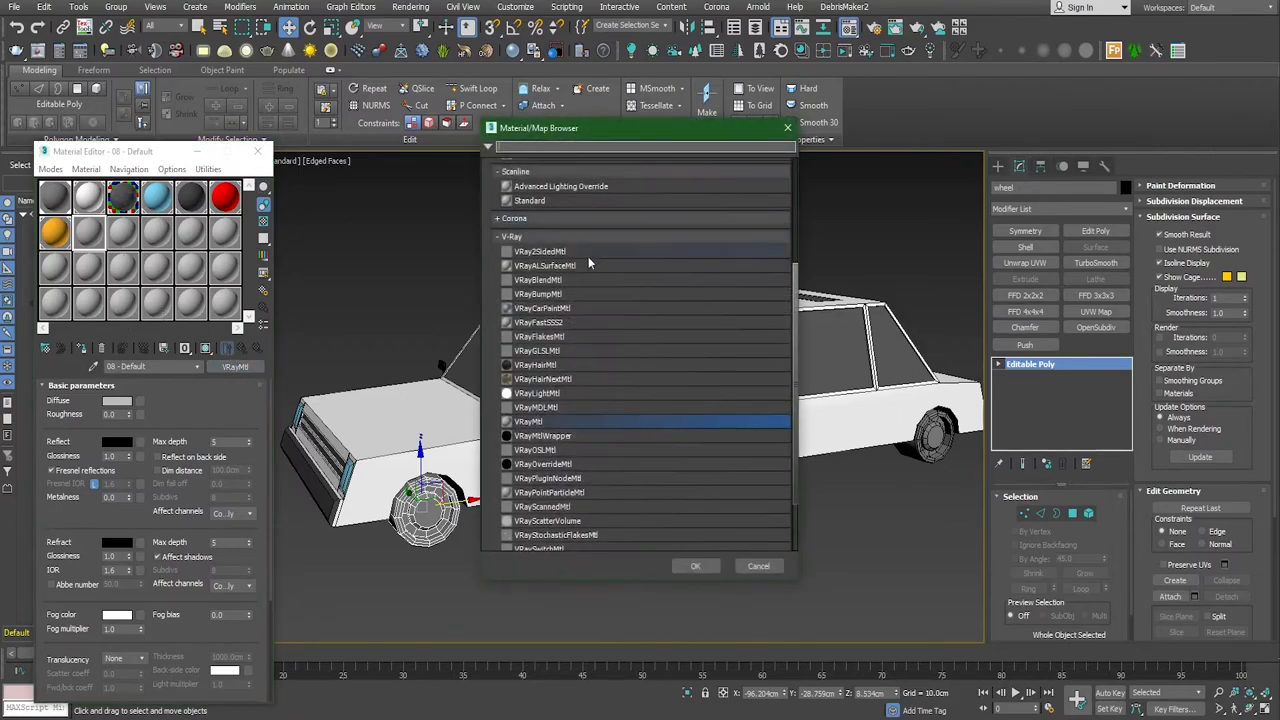
{"action": "left_click", "coordinate": [695, 566]}
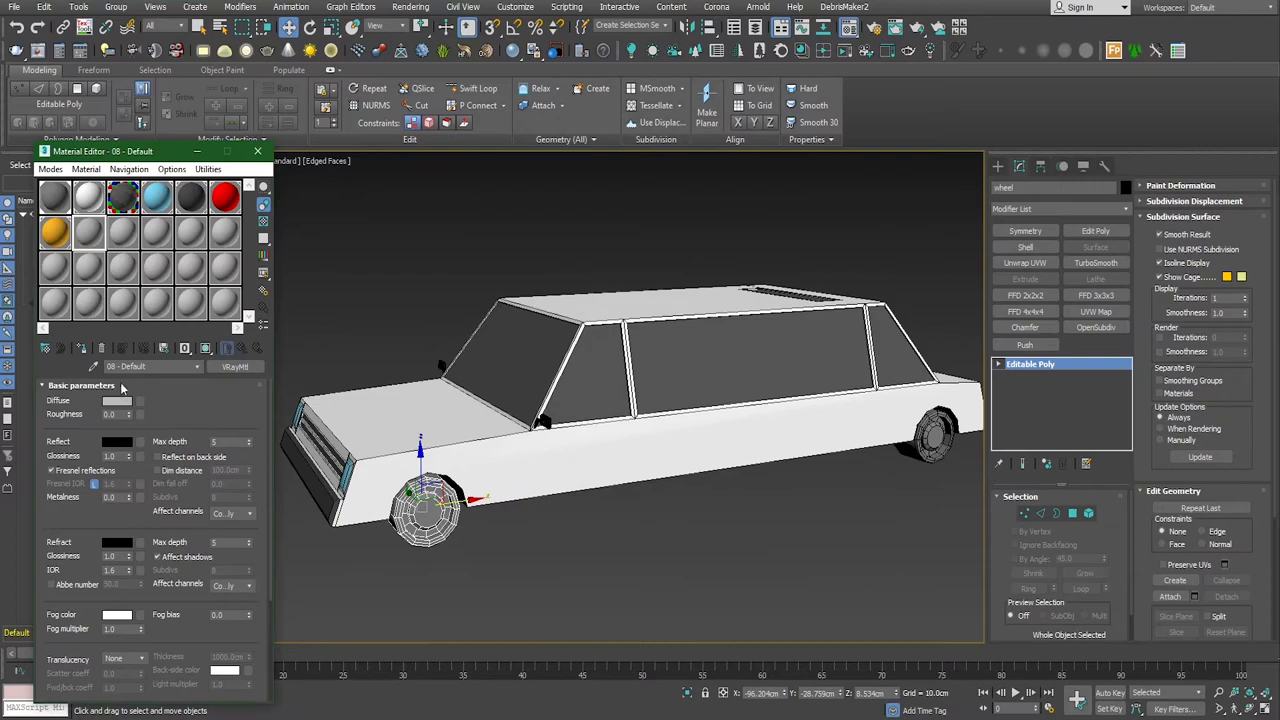
{"action": "left_click", "coordinate": [117, 402]}
{"action": "left_click_drag", "start_coordinate": [405, 130], "coordinate": [402, 80]}
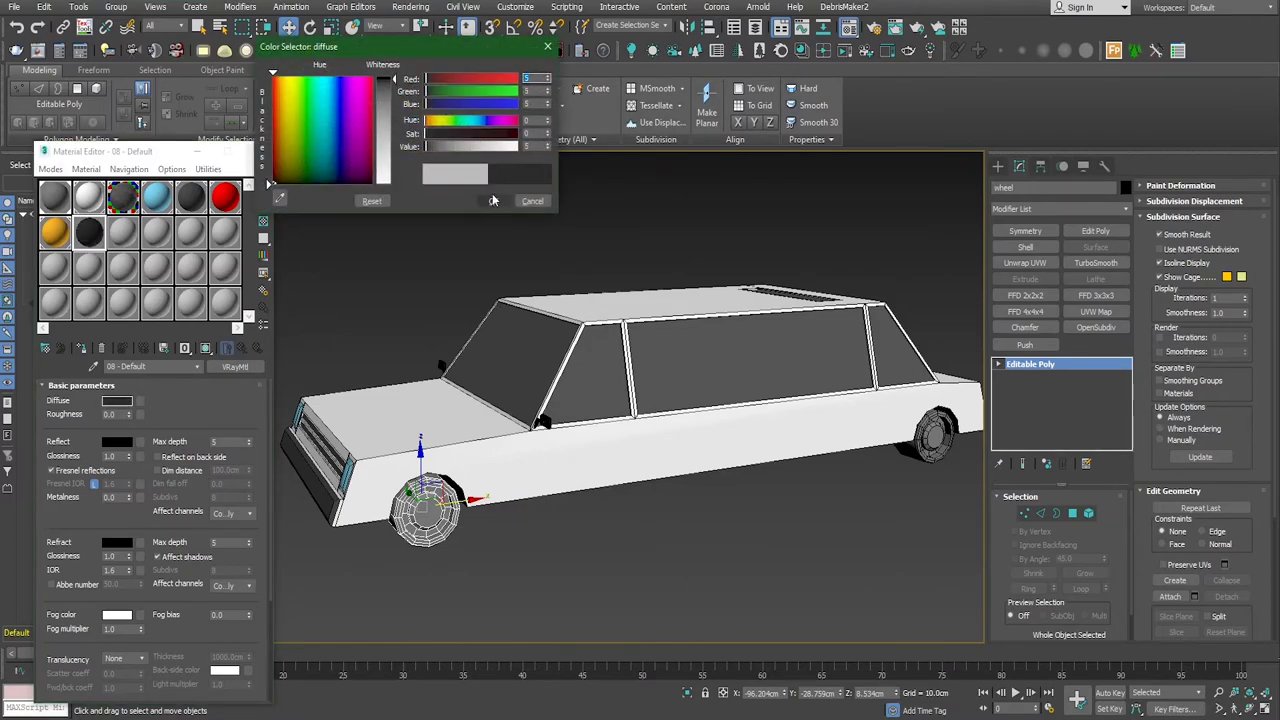
{"action": "left_click_drag", "start_coordinate": [395, 84], "coordinate": [396, 76]}
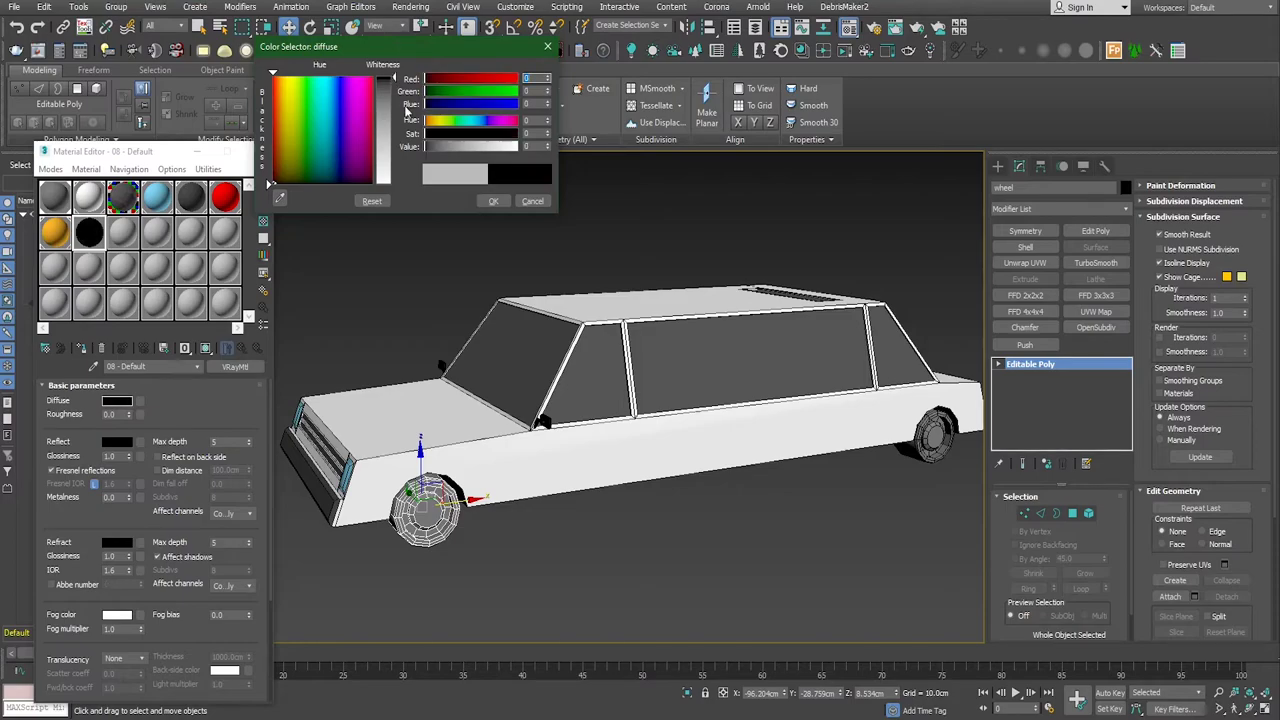
{"action": "left_click", "coordinate": [491, 200]}
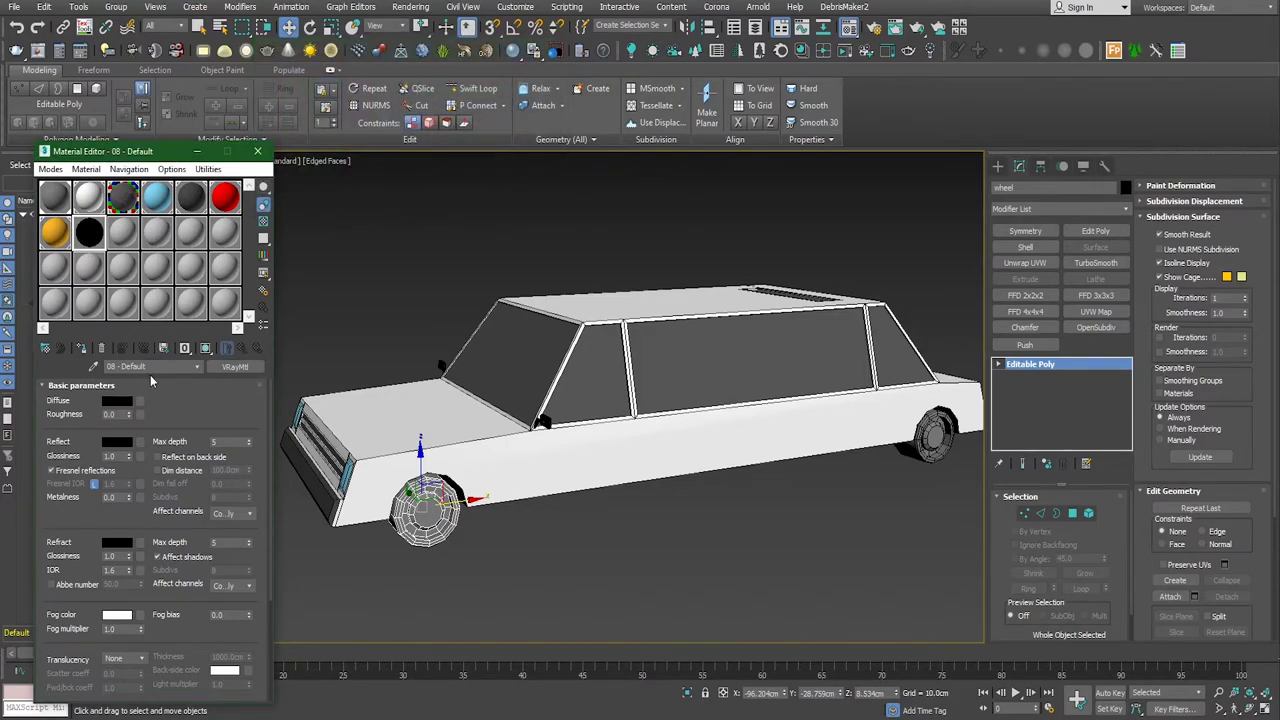
{"action": "type", "text": "wheel"}
{"action": "left_click", "coordinate": [86, 348]}
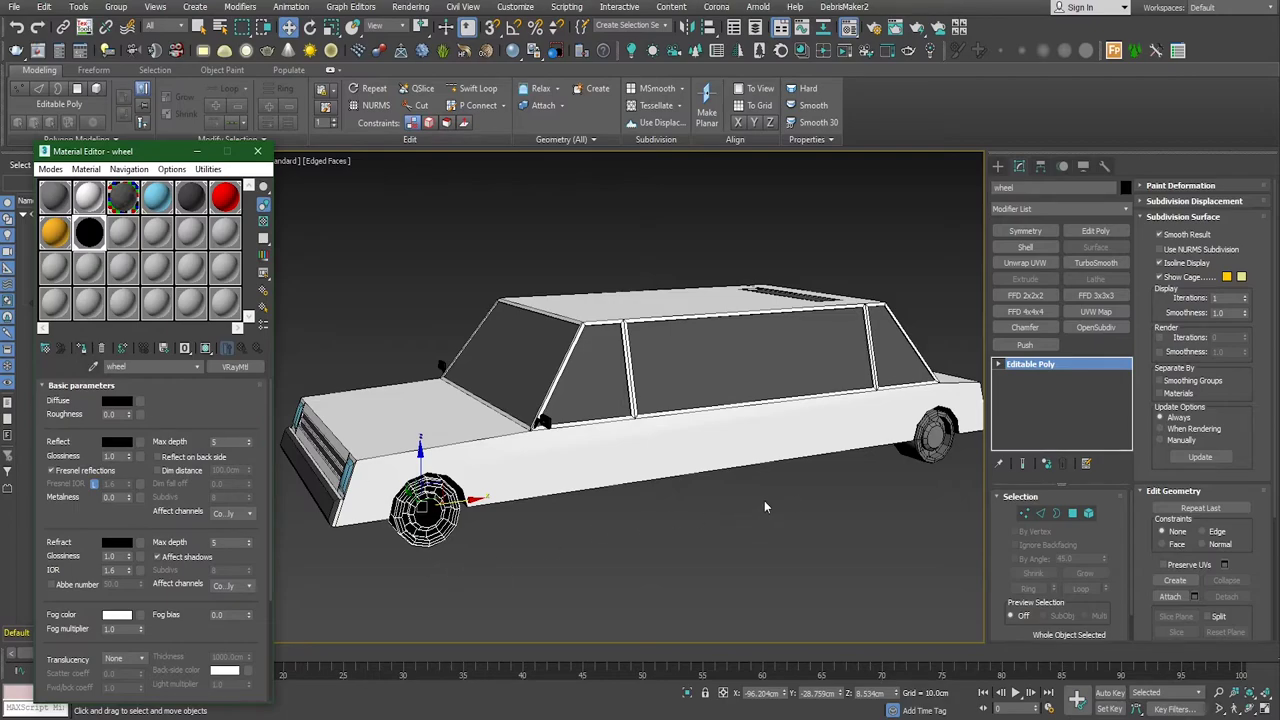
Step: Apply the white 02 - Default material to the front wheel's centre cap polygons
{"action": "left_click", "coordinate": [921, 467]}
{"action": "mouse_move", "coordinate": [651, 529]}
{"action": "middle_mouse_down", "text": "alt"}
{"action": "mouse_move", "coordinate": [753, 527]}
{"action": "mouse_move", "coordinate": [614, 409]}
{"action": "mouse_move", "coordinate": [962, 455]}
{"action": "middle_mouse_up", "text": "alt"}
{"action": "left_click", "coordinate": [745, 467], "text": "ctrl"}
{"action": "left_click", "coordinate": [960, 404], "text": "ctrl"}
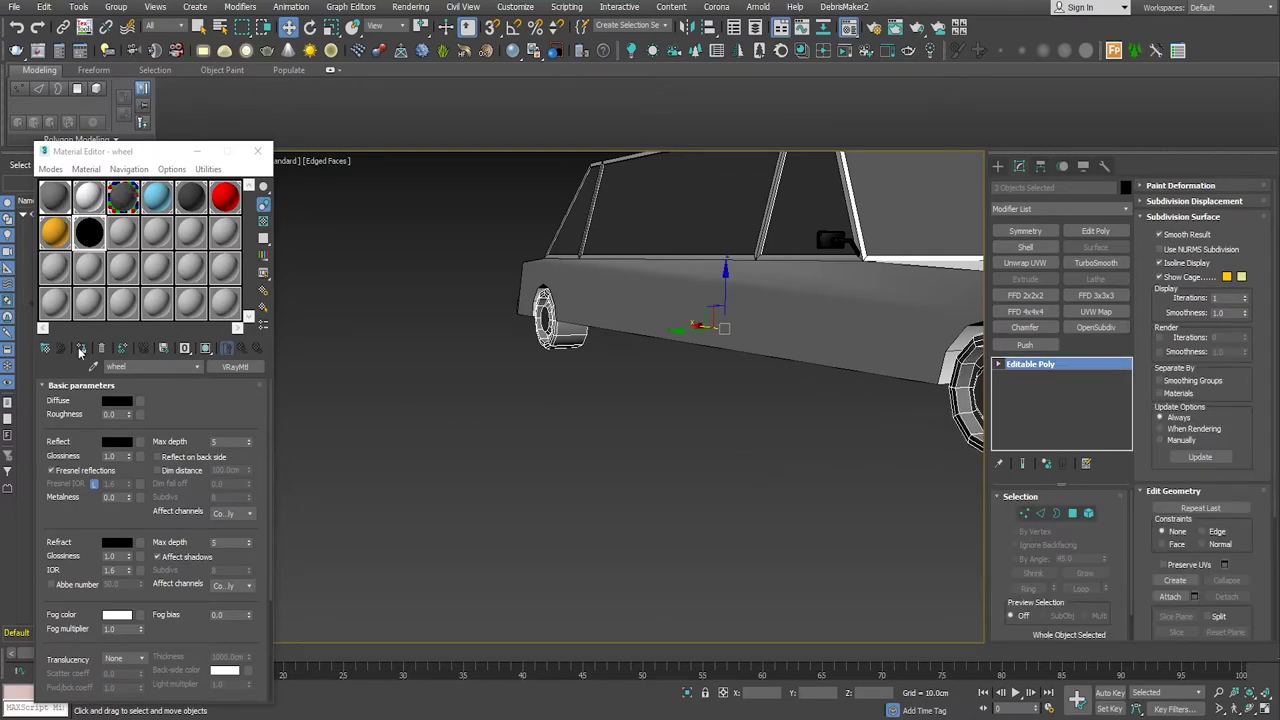
{"action": "scroll", "coordinate": [596, 423], "scroll_direction": "down", "scroll_amount": 5}
{"action": "middle_click_drag", "start_coordinate": [596, 423], "coordinate": [508, 418], "text": "alt"}
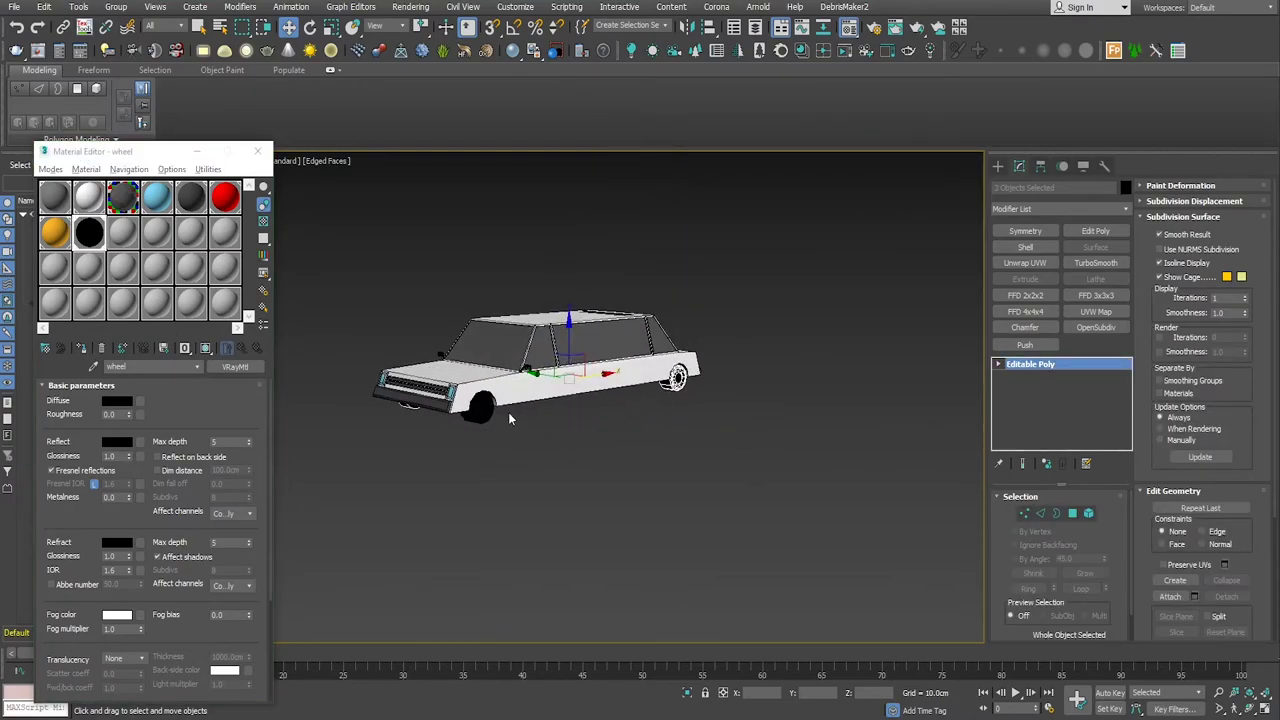
{"action": "scroll", "coordinate": [508, 418], "scroll_direction": "up", "scroll_amount": 3}
{"action": "scroll", "coordinate": [552, 432], "scroll_direction": "up", "scroll_amount": 3}
{"action": "left_click", "coordinate": [555, 460]}
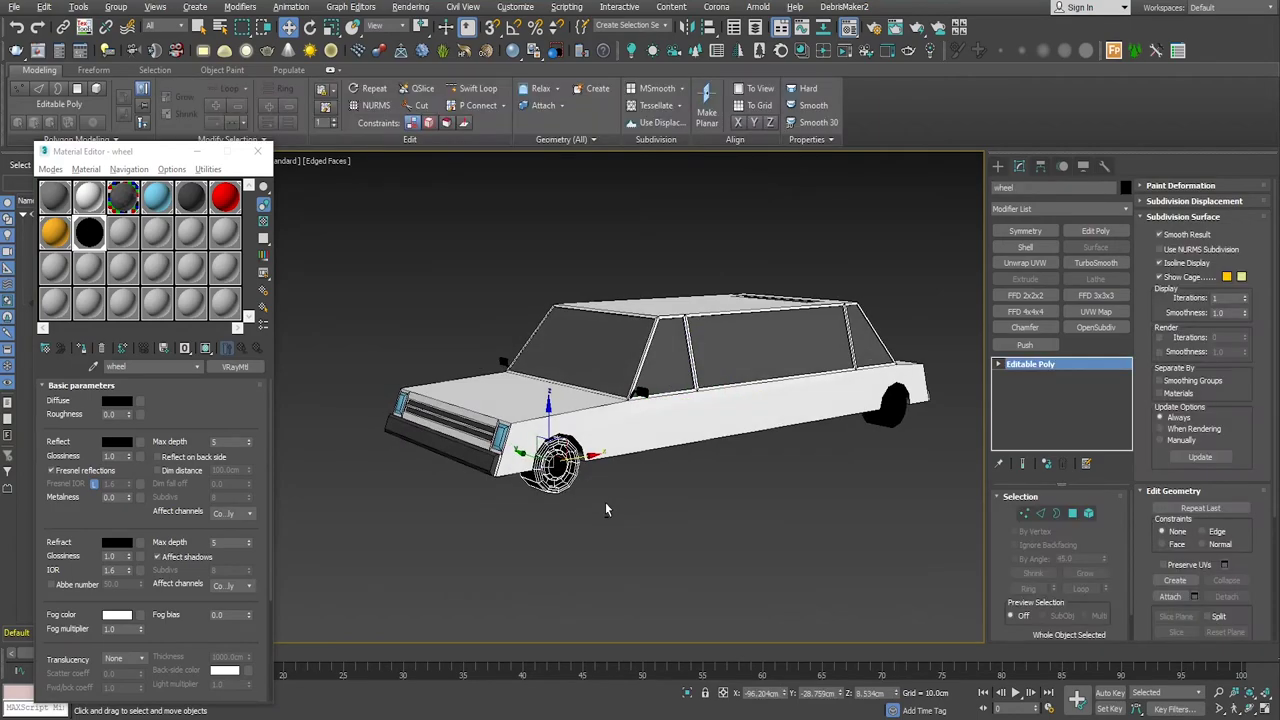
{"action": "left_click", "coordinate": [1072, 514]}
{"action": "scroll", "coordinate": [606, 465], "scroll_direction": "up", "scroll_amount": 3}
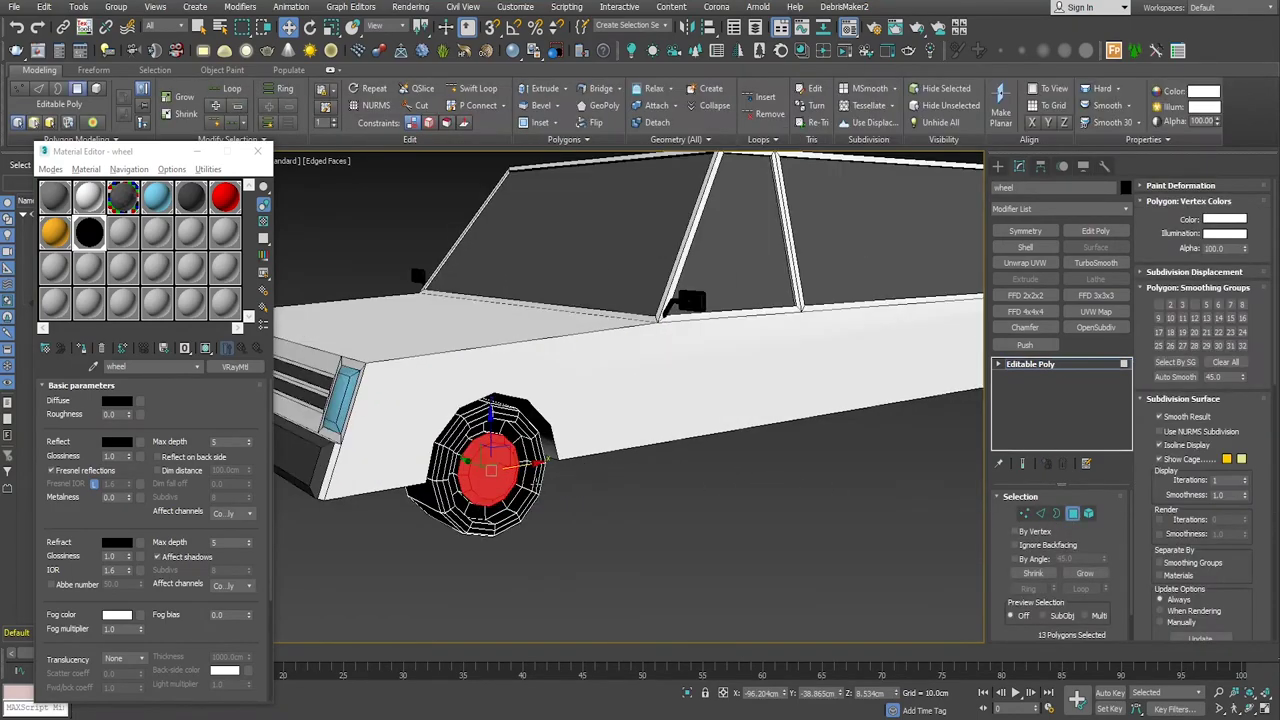
{"action": "left_click", "coordinate": [90, 198]}
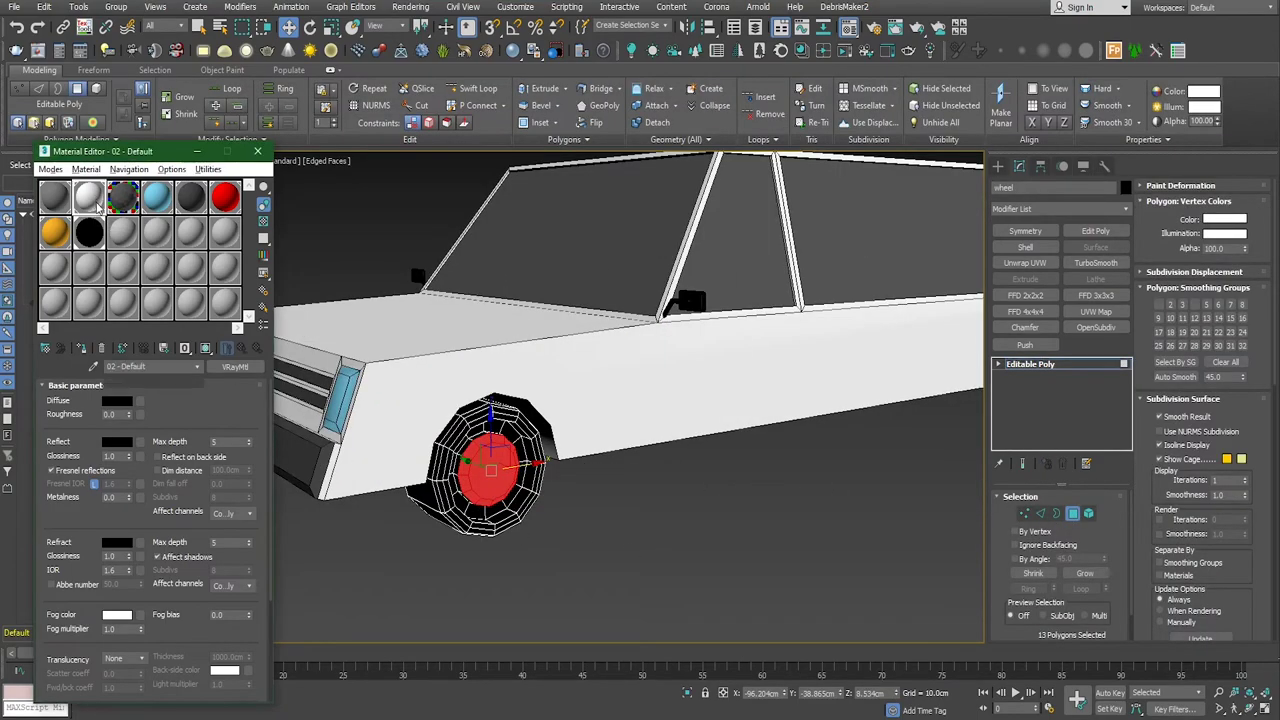
{"action": "left_click", "coordinate": [82, 348]}
Step: Apply the white material to the rear wheel's grown centre cap polygons
{"action": "left_click", "coordinate": [657, 553]}
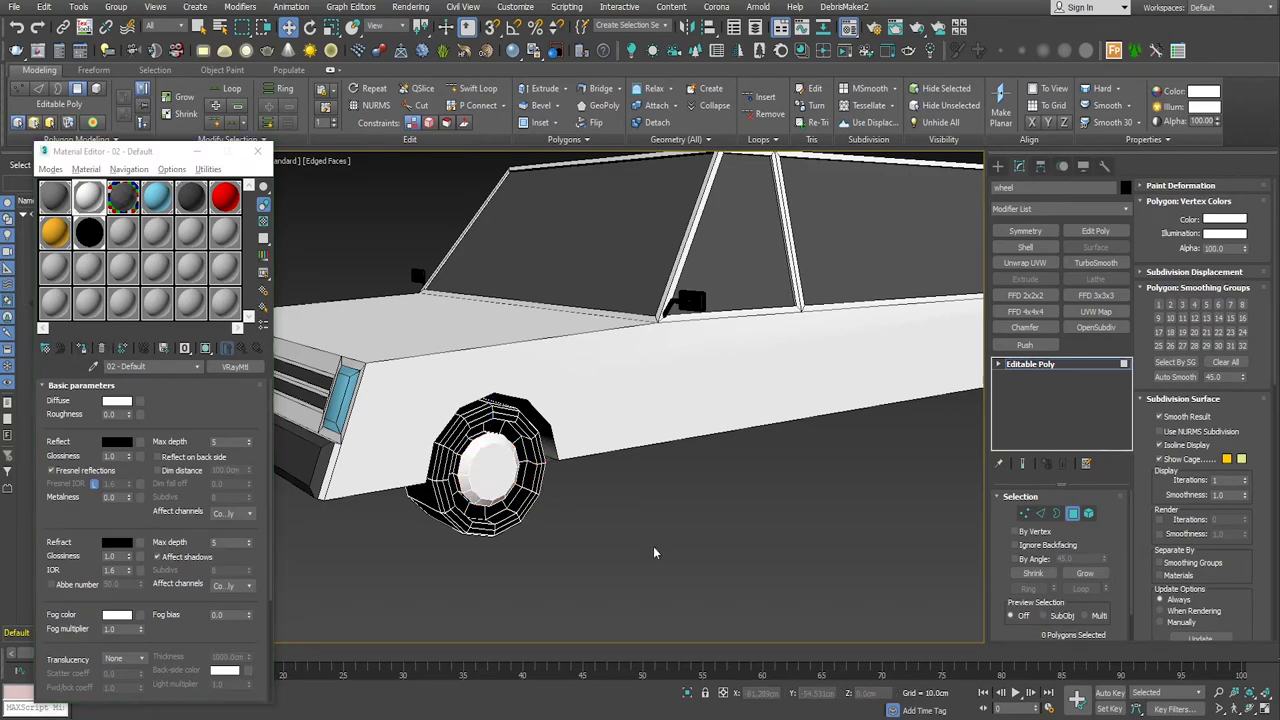
{"action": "scroll", "coordinate": [657, 553], "scroll_direction": "down", "scroll_amount": 3}
{"action": "middle_click_drag", "start_coordinate": [749, 537], "coordinate": [450, 531]}
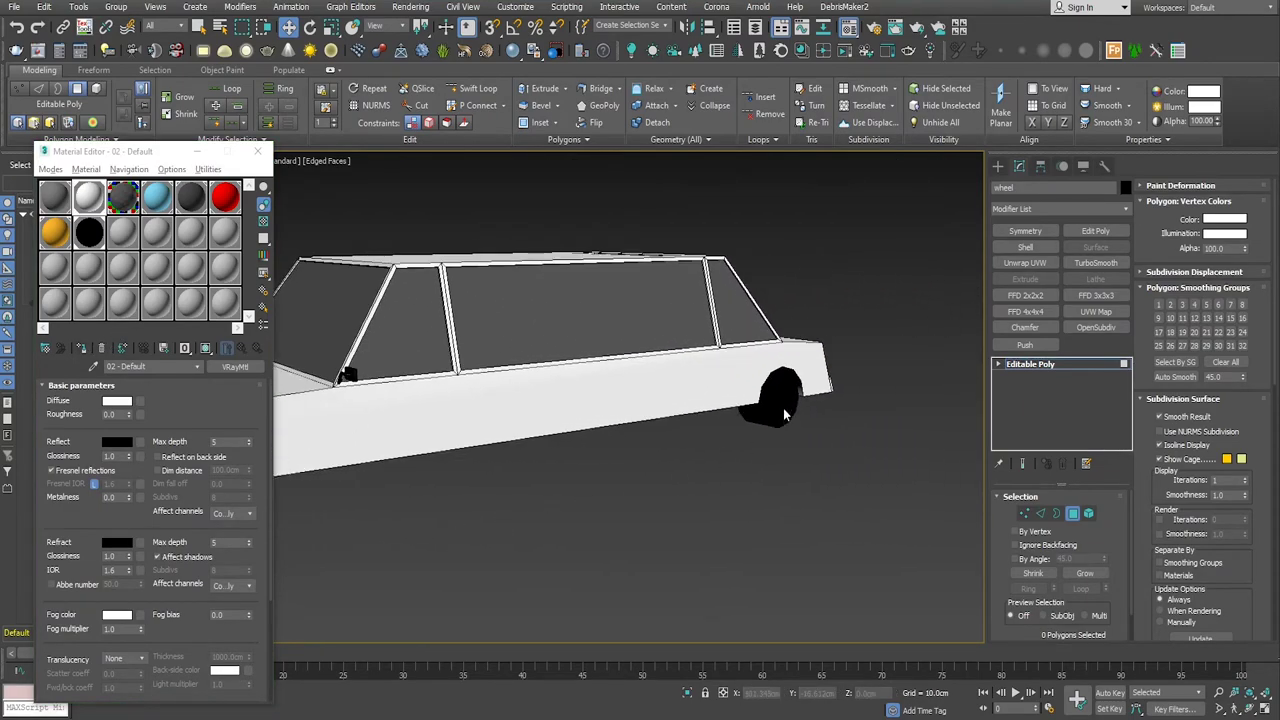
{"action": "left_click", "coordinate": [1031, 366]}
{"action": "left_click", "coordinate": [767, 405]}
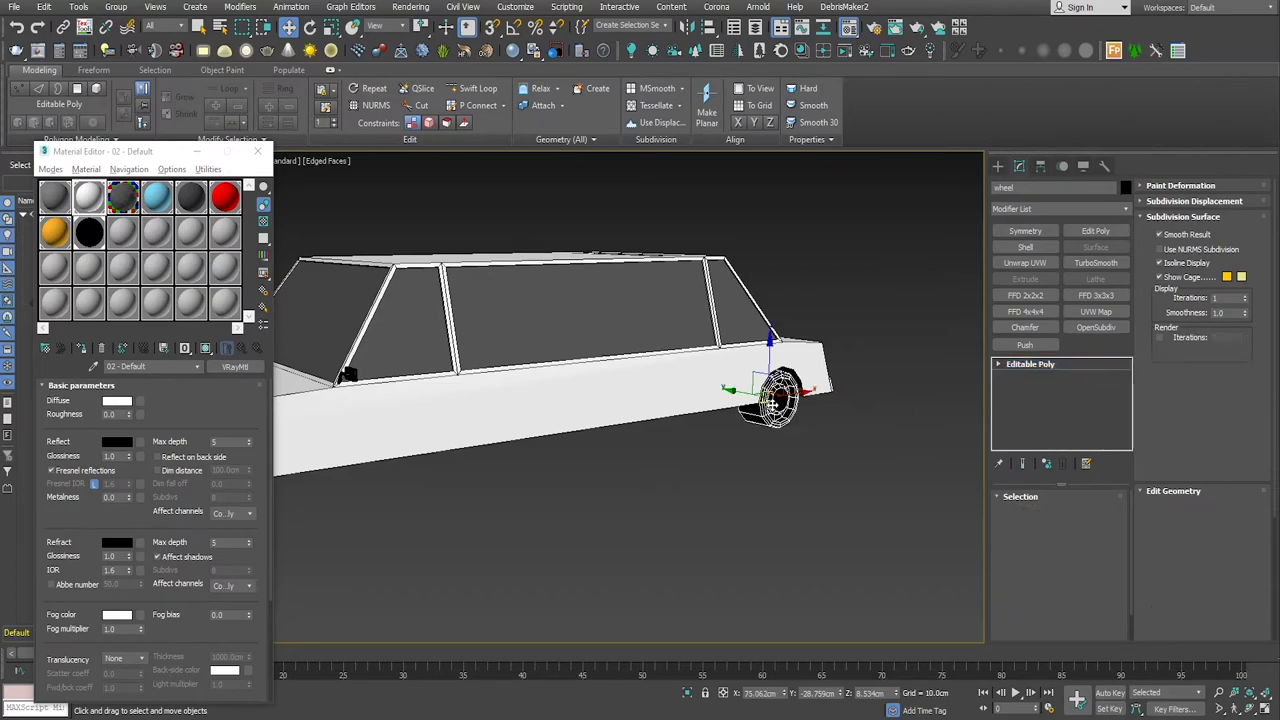
{"action": "left_click", "coordinate": [1073, 513]}
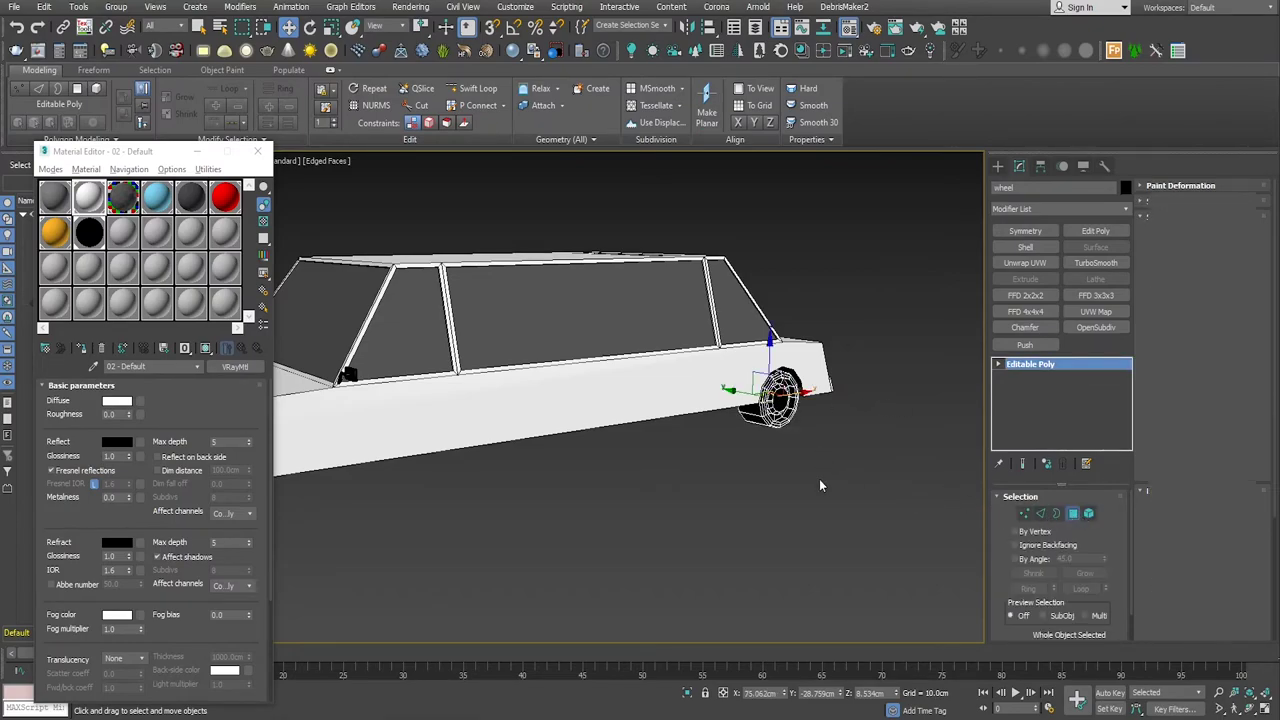
{"action": "left_click", "coordinate": [780, 400]}
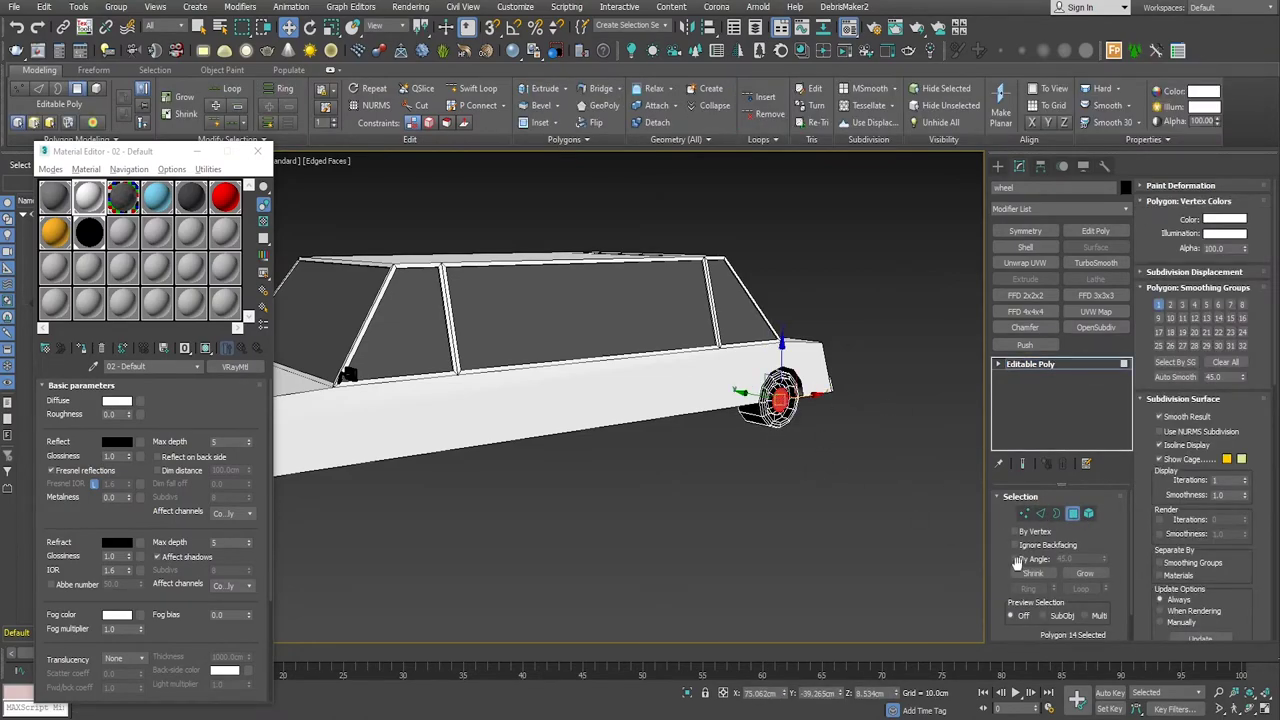
{"action": "left_click", "coordinate": [1085, 573]}
{"action": "mouse_move", "coordinate": [709, 531]}
{"action": "middle_mouse_down", "text": "alt"}
{"action": "mouse_move", "coordinate": [885, 514]}
{"action": "mouse_move", "coordinate": [620, 509]}
{"action": "middle_mouse_up", "text": "alt"}
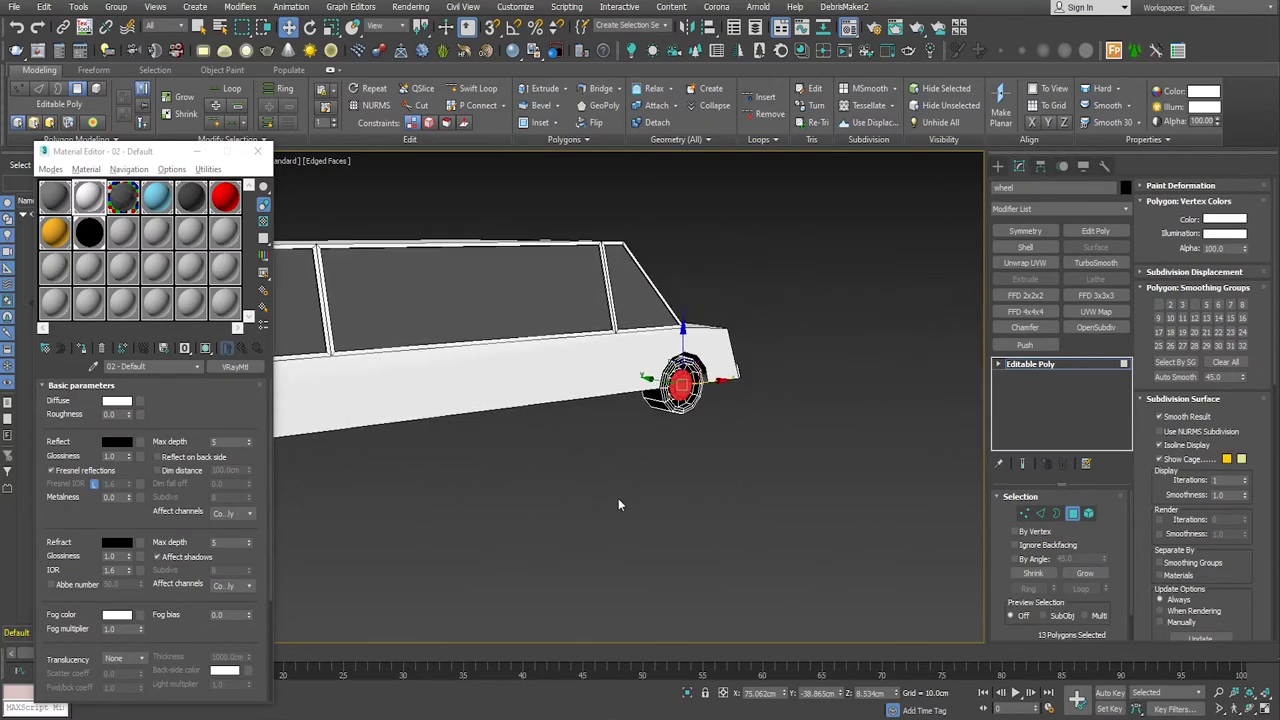
{"action": "scroll", "coordinate": [712, 410], "scroll_direction": "up", "scroll_amount": 3}
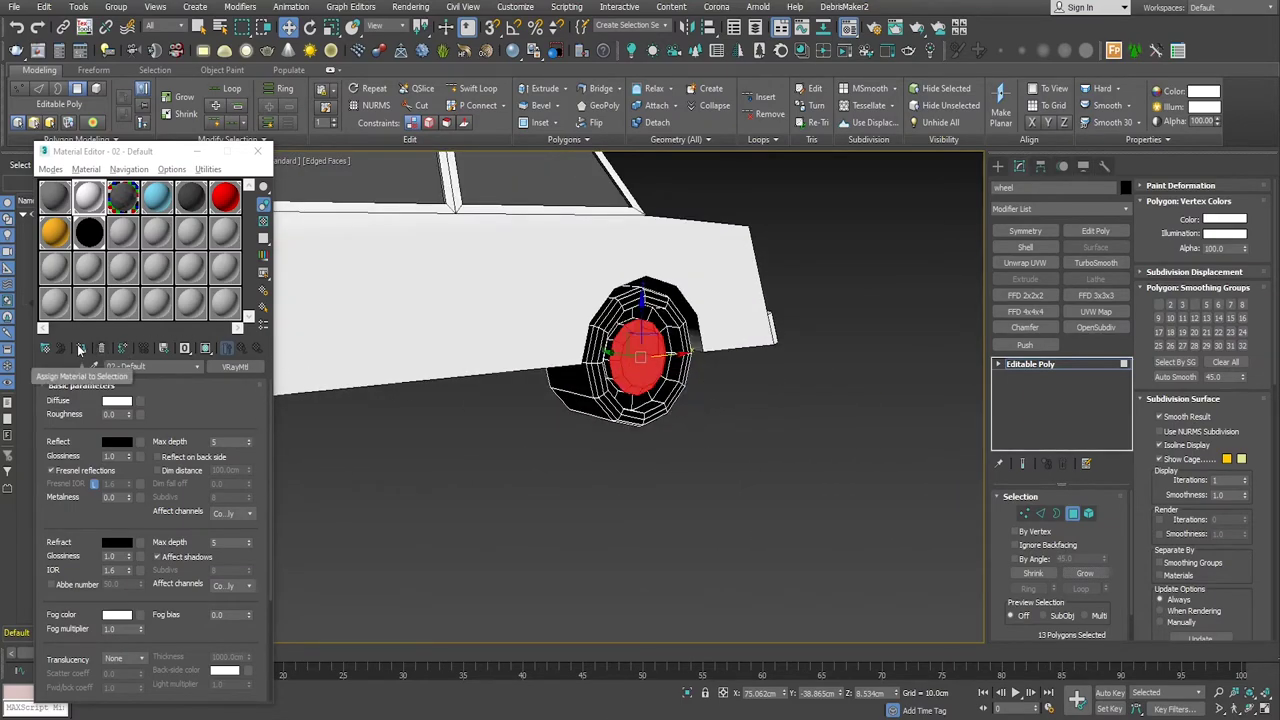
{"action": "left_click", "coordinate": [81, 348]}
{"action": "left_click", "coordinate": [1030, 364]}
Step: Assign the white material to the centre cap polygons of the first wheel
{"action": "scroll", "coordinate": [923, 431], "scroll_direction": "down", "scroll_amount": 5}
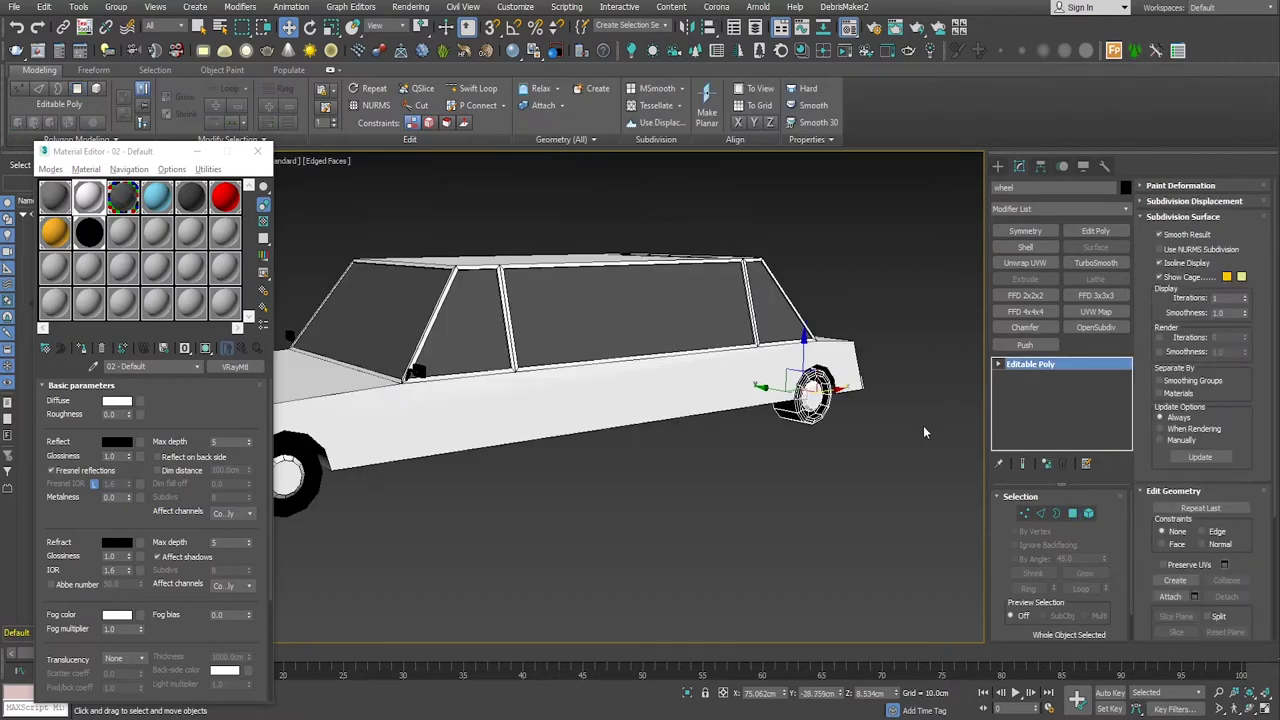
{"action": "mouse_move", "coordinate": [601, 543]}
{"action": "middle_mouse_down", "text": "alt"}
{"action": "mouse_move", "coordinate": [756, 530]}
{"action": "mouse_move", "coordinate": [657, 537]}
{"action": "mouse_move", "coordinate": [522, 491]}
{"action": "mouse_move", "coordinate": [537, 505]}
{"action": "middle_mouse_up", "text": "alt"}
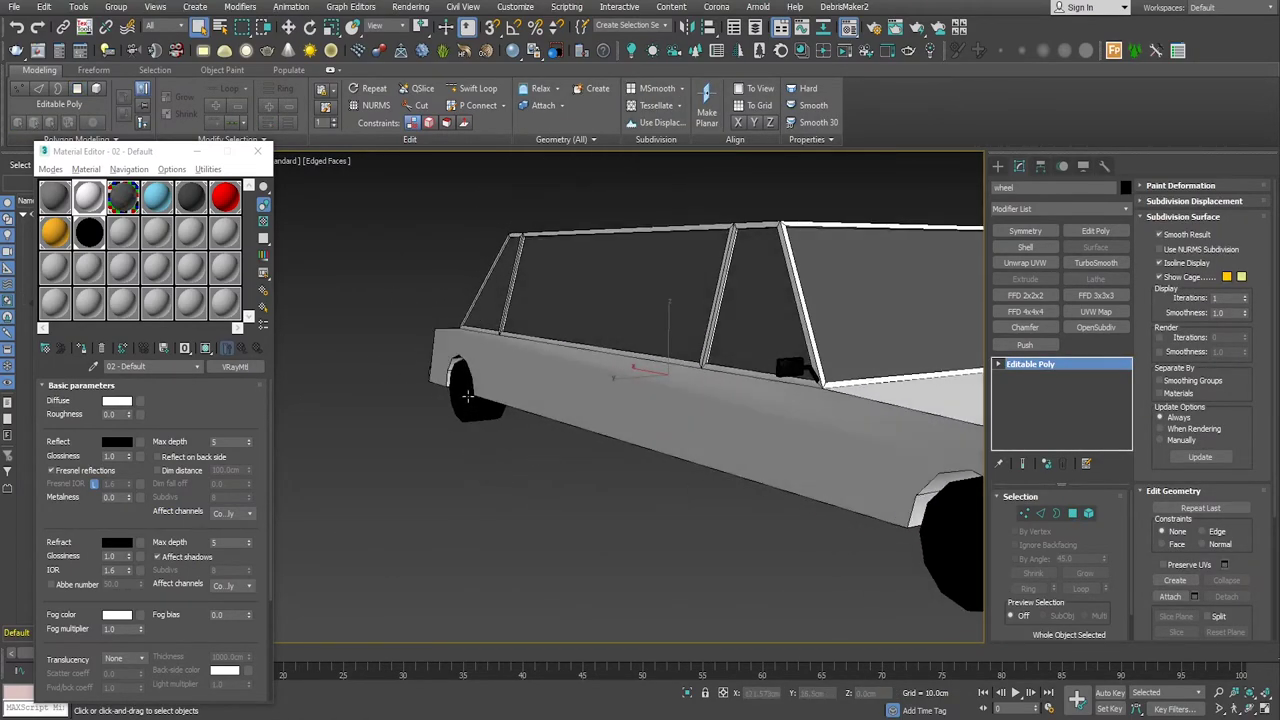
{"action": "left_click", "coordinate": [467, 396]}
{"action": "middle_click_drag", "start_coordinate": [486, 397], "coordinate": [533, 505], "text": "alt"}
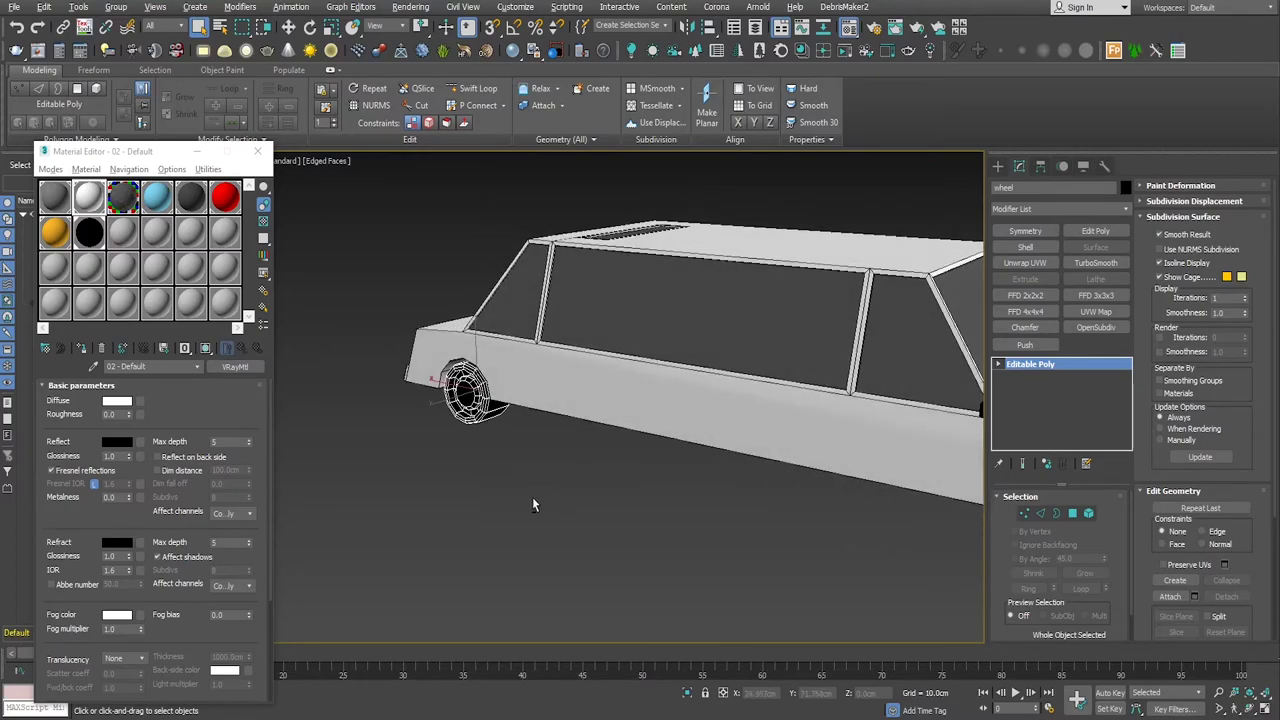
{"action": "left_click", "coordinate": [1075, 514]}
{"action": "left_click", "coordinate": [466, 396]}
{"action": "scroll", "coordinate": [466, 396], "scroll_direction": "up", "scroll_amount": 3}
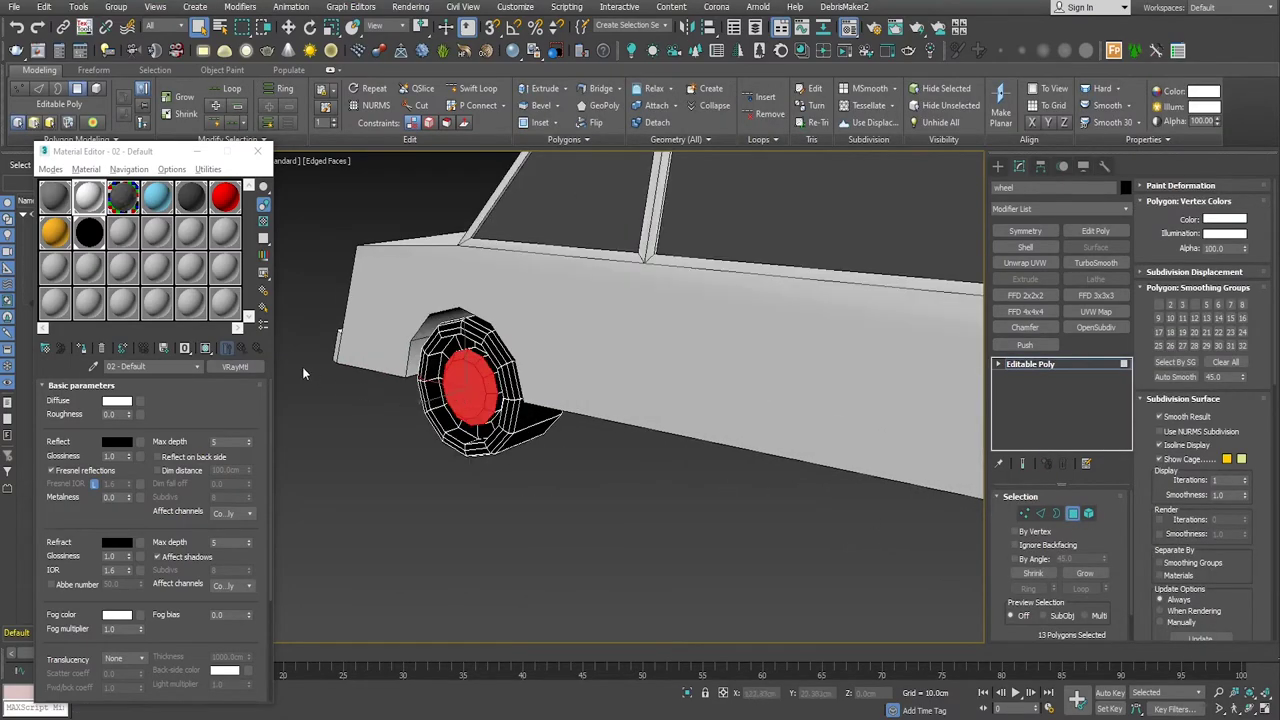
{"action": "left_click", "coordinate": [81, 347]}
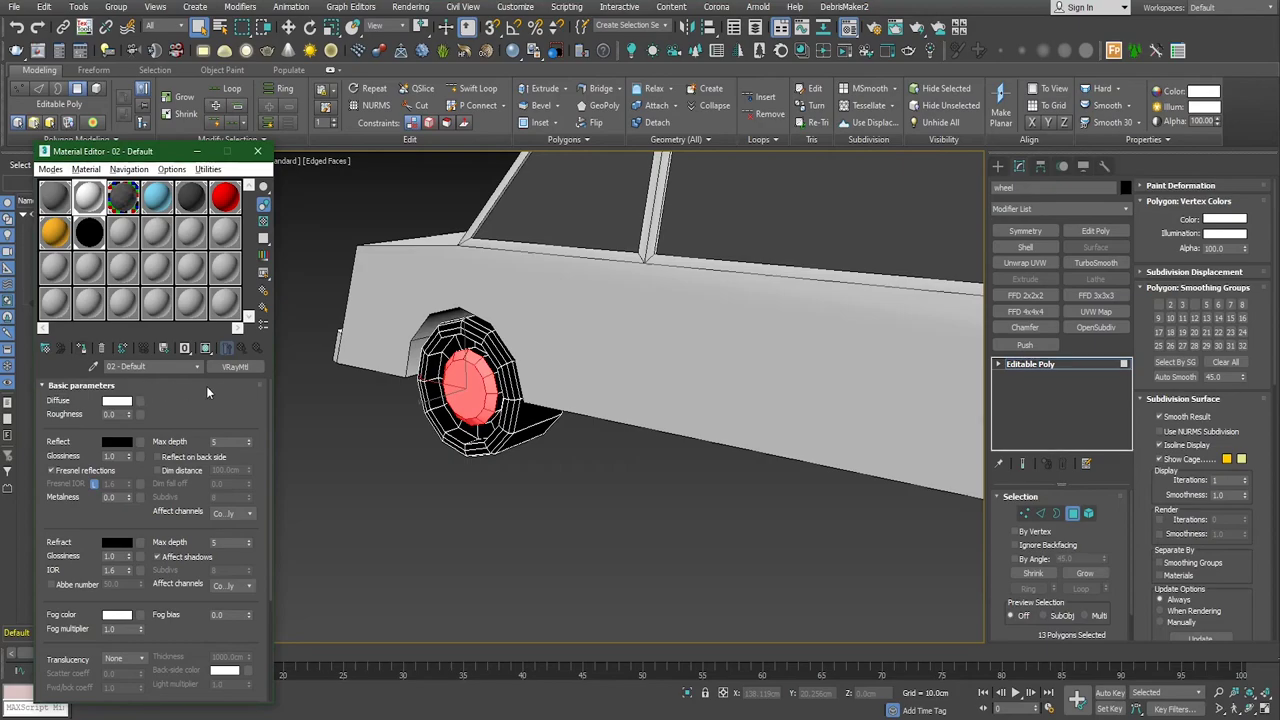
{"action": "left_click", "coordinate": [1030, 364]}
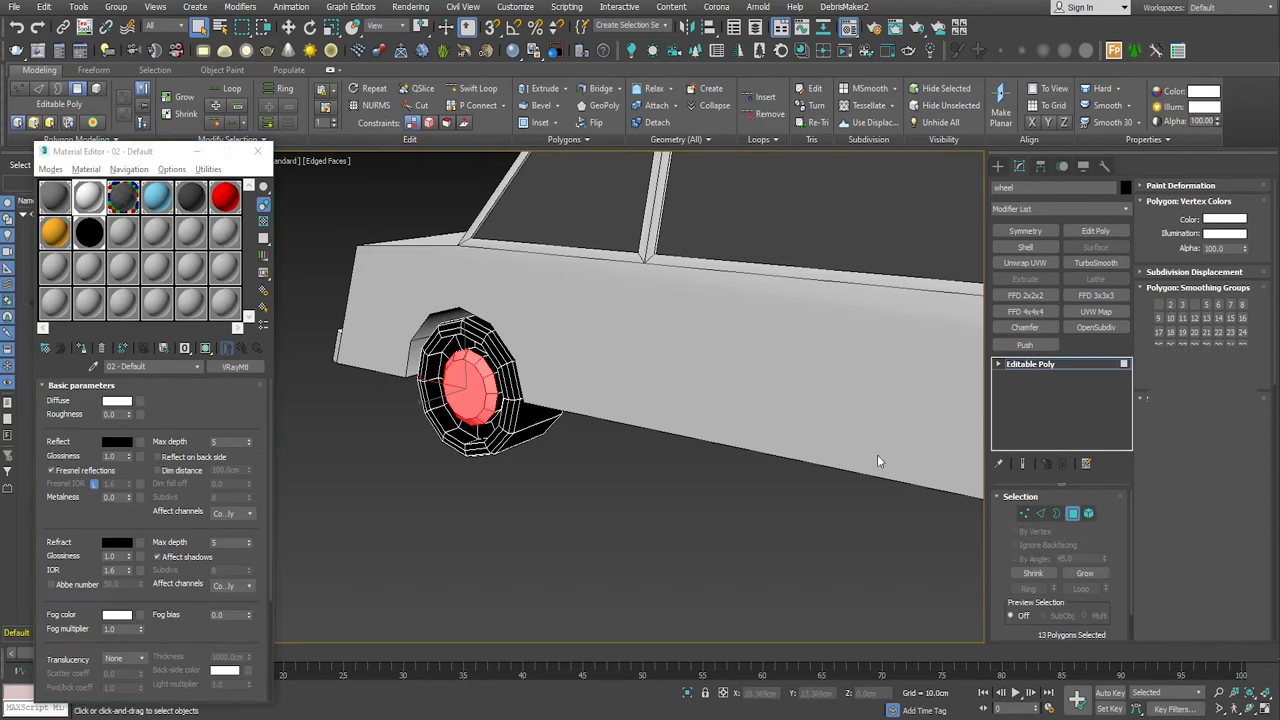
Step: Give the front wheel's centre cap the white material too, then turn off edged faces
{"action": "mouse_move", "coordinate": [871, 537]}
{"action": "middle_mouse_down", "text": "alt"}
{"action": "mouse_move", "coordinate": [686, 528]}
{"action": "mouse_move", "coordinate": [485, 444]}
{"action": "middle_mouse_up", "text": "alt"}
{"action": "scroll", "coordinate": [743, 490], "scroll_direction": "down", "scroll_amount": 4}
{"action": "scroll", "coordinate": [626, 457], "scroll_direction": "up", "scroll_amount": 3}
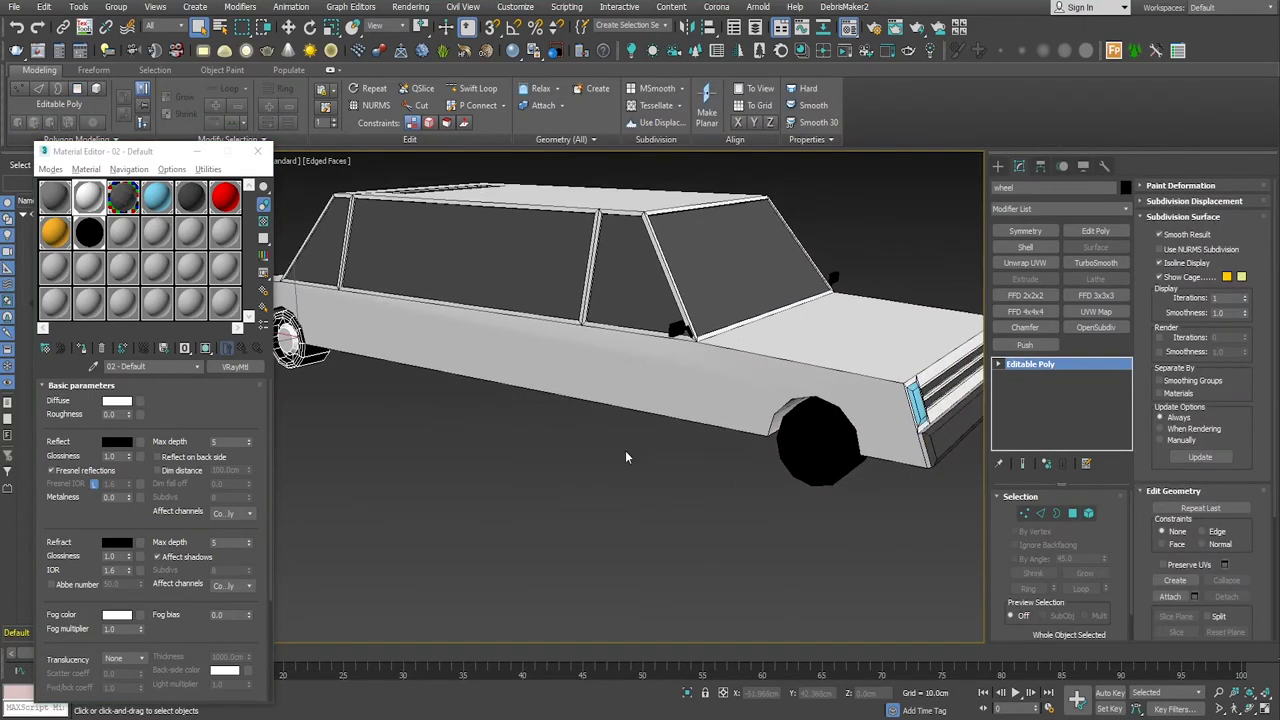
{"action": "left_click", "coordinate": [827, 460]}
{"action": "left_click", "coordinate": [1073, 514]}
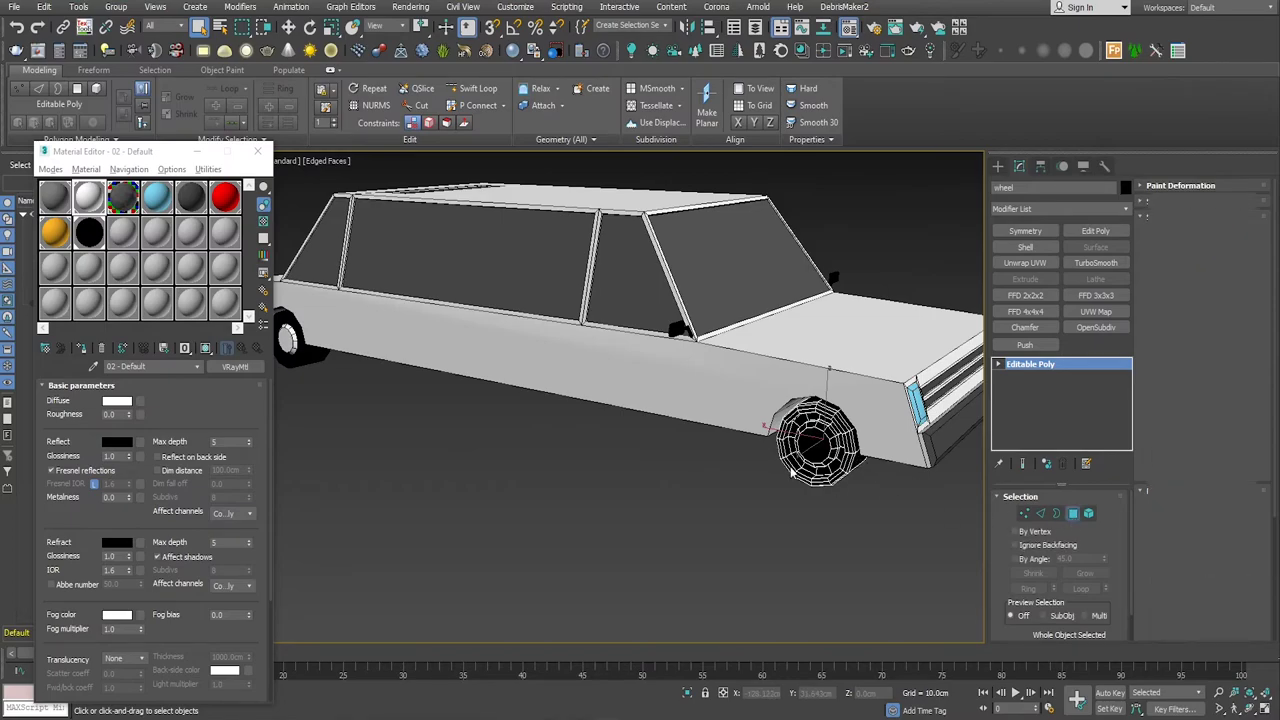
{"action": "scroll", "coordinate": [800, 460], "scroll_direction": "up", "scroll_amount": 2}
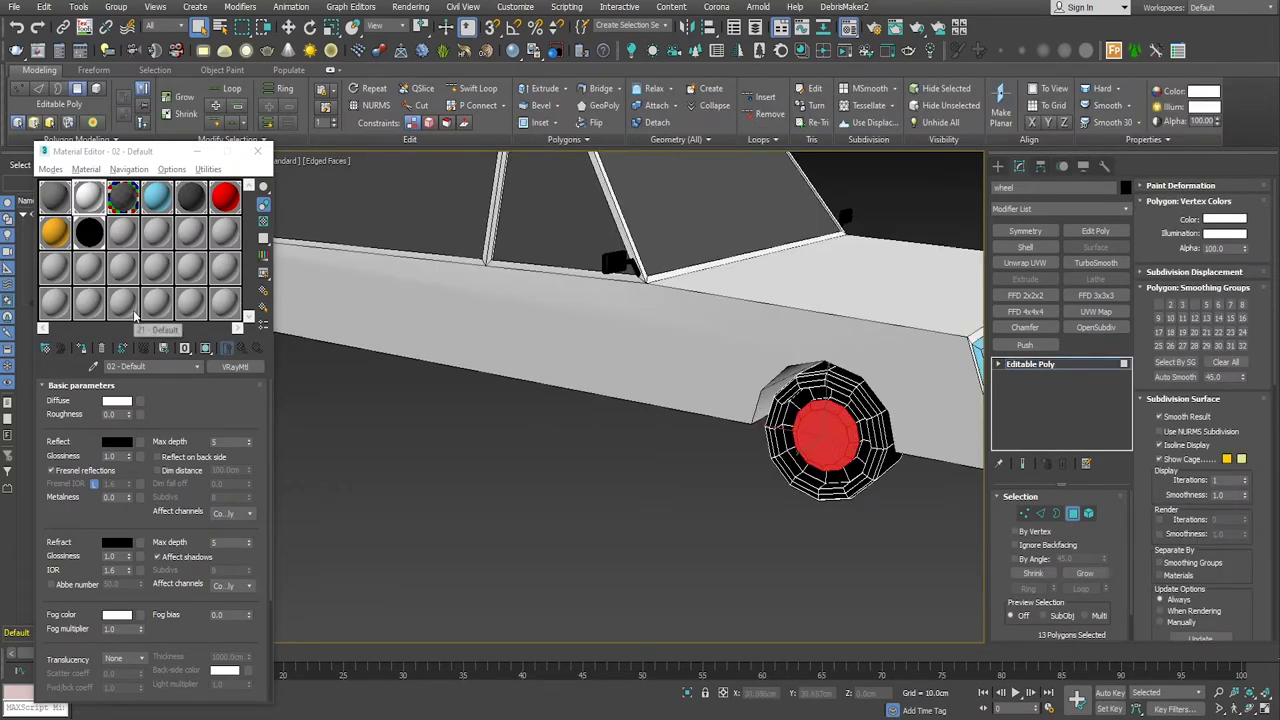
{"action": "left_click", "coordinate": [80, 350]}
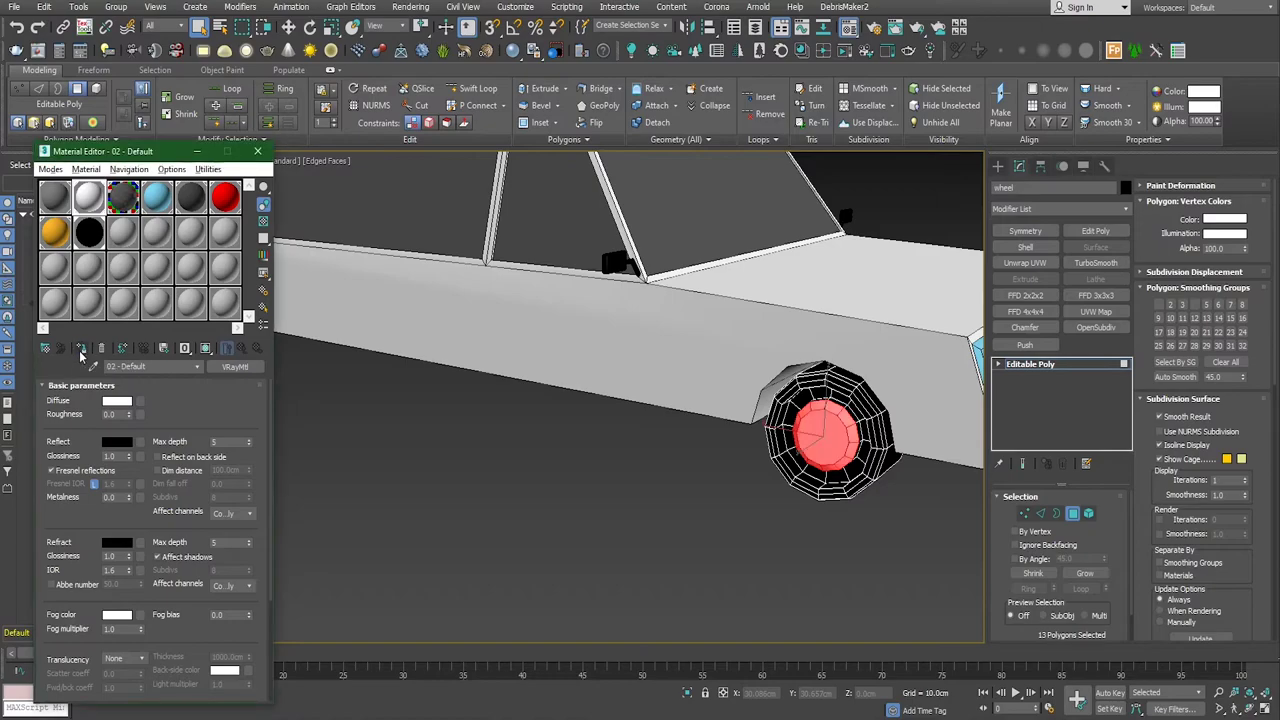
{"action": "left_click", "coordinate": [1052, 366]}
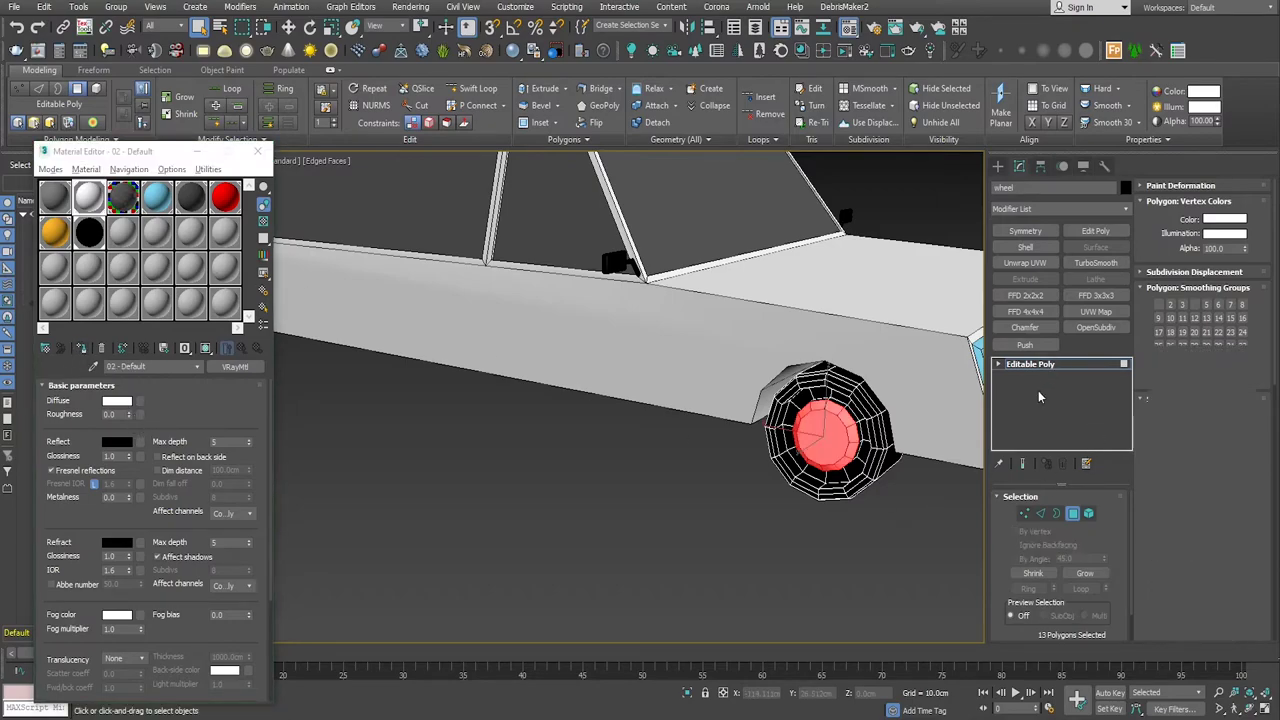
{"action": "scroll", "coordinate": [855, 485], "scroll_direction": "down", "scroll_amount": 4}
{"action": "scroll", "coordinate": [865, 498], "scroll_direction": "down", "scroll_amount": 3}
{"action": "mouse_move", "coordinate": [881, 548]}
{"action": "middle_mouse_down", "text": "alt"}
{"action": "mouse_move", "coordinate": [854, 577]}
{"action": "mouse_move", "coordinate": [905, 569]}
{"action": "mouse_move", "coordinate": [858, 535]}
{"action": "mouse_move", "coordinate": [880, 508]}
{"action": "mouse_move", "coordinate": [958, 540]}
{"action": "mouse_move", "coordinate": [1072, 540]}
{"action": "mouse_move", "coordinate": [798, 492]}
{"action": "mouse_move", "coordinate": [980, 482]}
{"action": "mouse_move", "coordinate": [742, 486]}
{"action": "middle_mouse_up", "text": "alt"}
{"action": "key", "text": "F4"}
{"action": "scroll", "coordinate": [600, 415], "scroll_direction": "up", "scroll_amount": 5}
Step: Apply the dark 05 - Default material to both side mirrors
{"action": "left_click", "coordinate": [596, 405]}
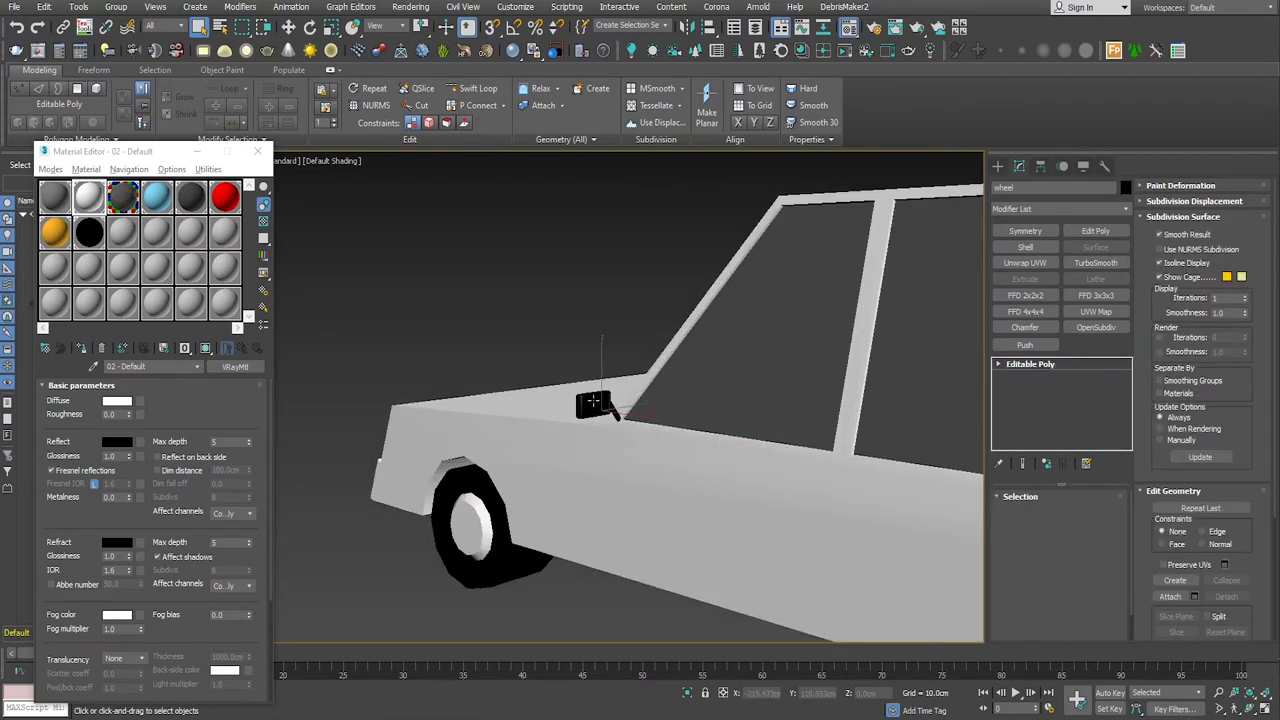
{"action": "key", "text": "F4"}
{"action": "scroll", "coordinate": [668, 462], "scroll_direction": "down", "scroll_amount": 2}
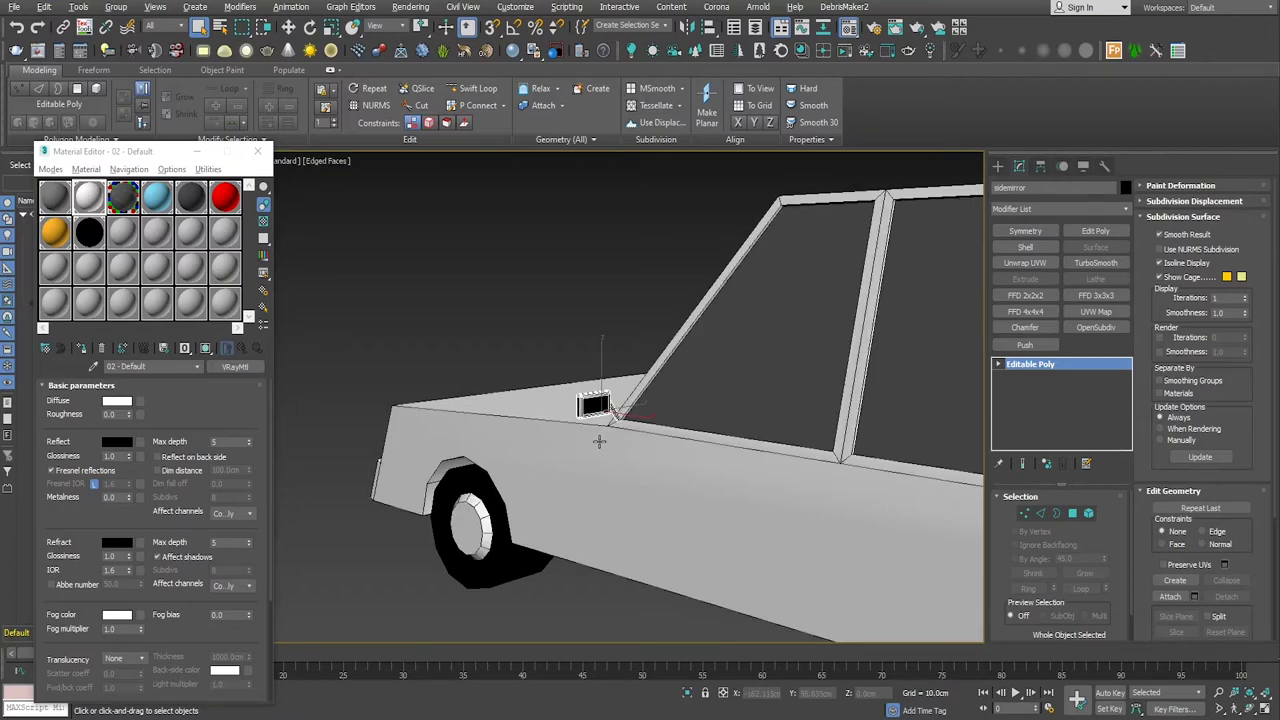
{"action": "mouse_move", "coordinate": [600, 437]}
{"action": "middle_mouse_down", "text": "alt"}
{"action": "mouse_move", "coordinate": [615, 420]}
{"action": "mouse_move", "coordinate": [670, 473]}
{"action": "middle_mouse_up", "text": "alt"}
{"action": "left_click", "coordinate": [316, 318], "text": "ctrl"}
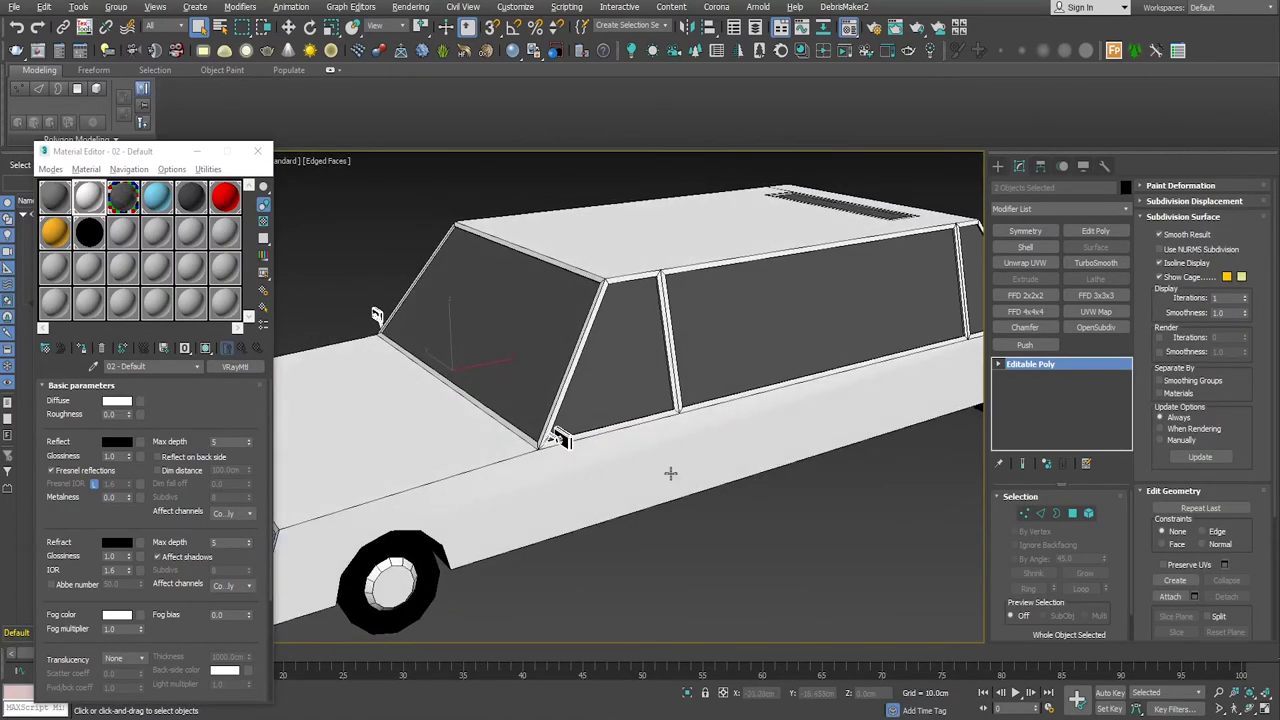
{"action": "left_click", "coordinate": [193, 199]}
{"action": "left_click", "coordinate": [86, 349]}
Step: Frame the whole limousine in a three-quarter view and select the car body
{"action": "left_click", "coordinate": [671, 566]}
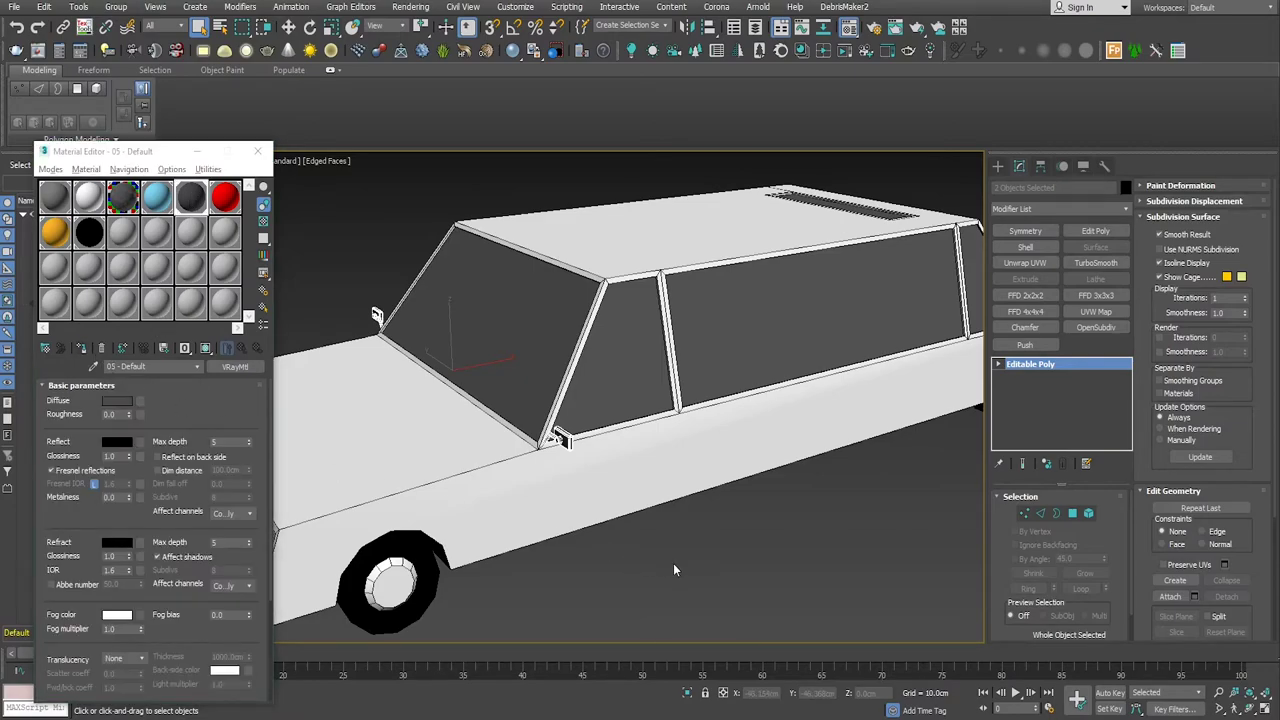
{"action": "middle_click_drag", "start_coordinate": [671, 566], "coordinate": [621, 531], "text": "alt"}
{"action": "key", "text": "z"}
{"action": "mouse_move", "coordinate": [749, 534]}
{"action": "middle_mouse_down", "text": "alt"}
{"action": "mouse_move", "coordinate": [689, 462]}
{"action": "mouse_move", "coordinate": [700, 537]}
{"action": "mouse_move", "coordinate": [604, 455]}
{"action": "mouse_move", "coordinate": [684, 474]}
{"action": "middle_mouse_up", "text": "alt"}
{"action": "left_click", "coordinate": [604, 455]}
{"action": "scroll", "coordinate": [660, 477], "scroll_direction": "up", "scroll_amount": 2}
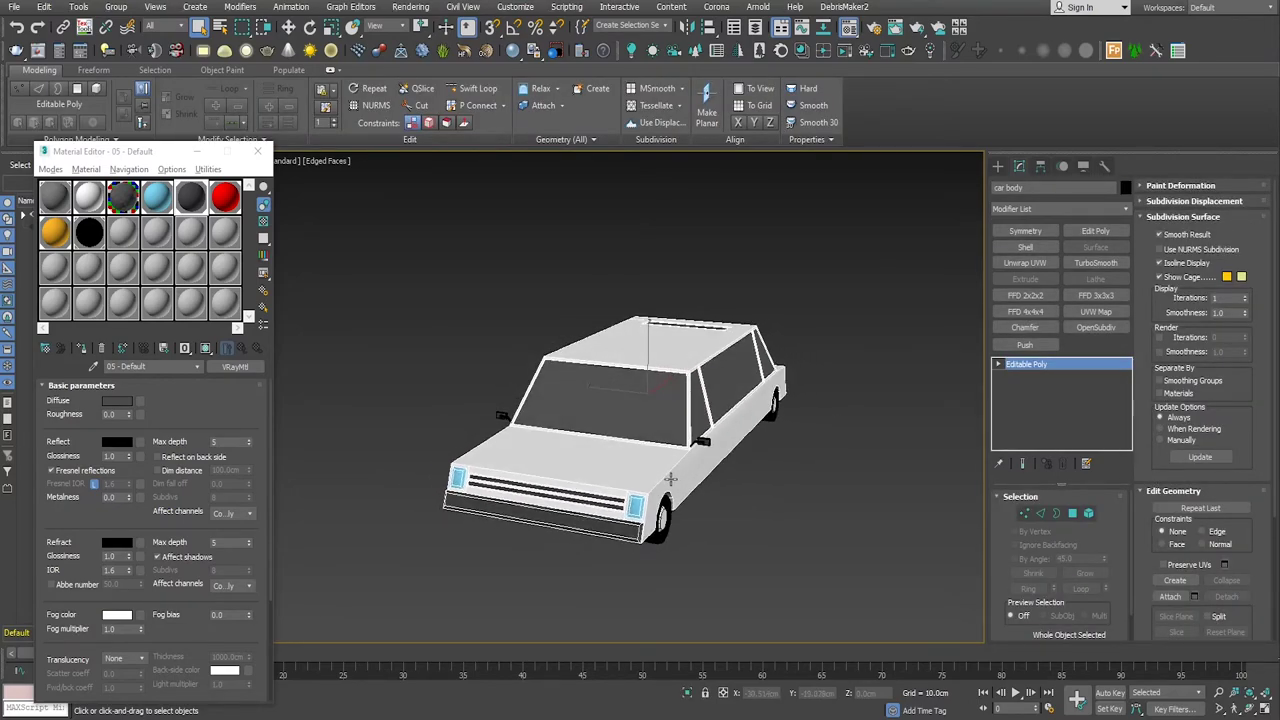
Step: Close the Material Editor and maximize the Front view, framed on the car's front half
{"action": "scroll", "coordinate": [666, 440], "scroll_direction": "up", "scroll_amount": 4}
{"action": "scroll", "coordinate": [680, 460], "scroll_direction": "down", "scroll_amount": 2}
{"action": "scroll", "coordinate": [700, 487], "scroll_direction": "down", "scroll_amount": 1}
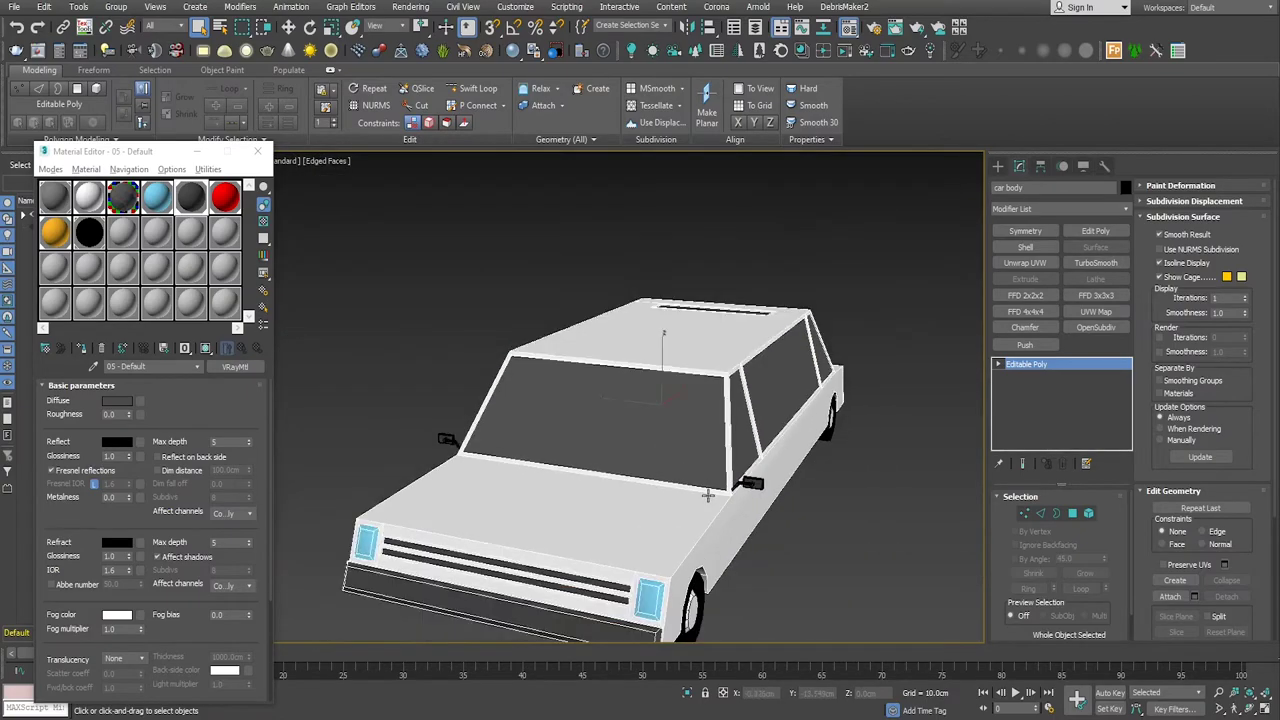
{"action": "middle_click_drag", "start_coordinate": [740, 520], "coordinate": [730, 508], "text": "alt"}
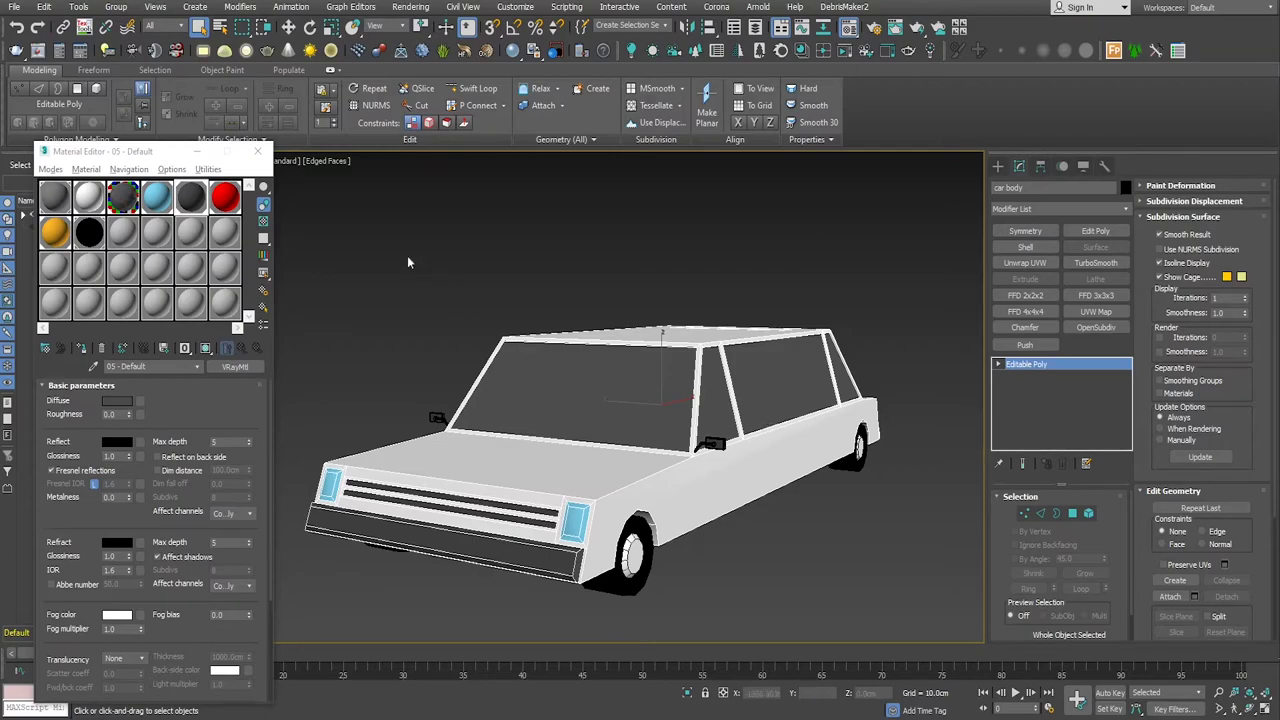
{"action": "left_click", "coordinate": [258, 151]}
{"action": "key", "text": "alt+w"}
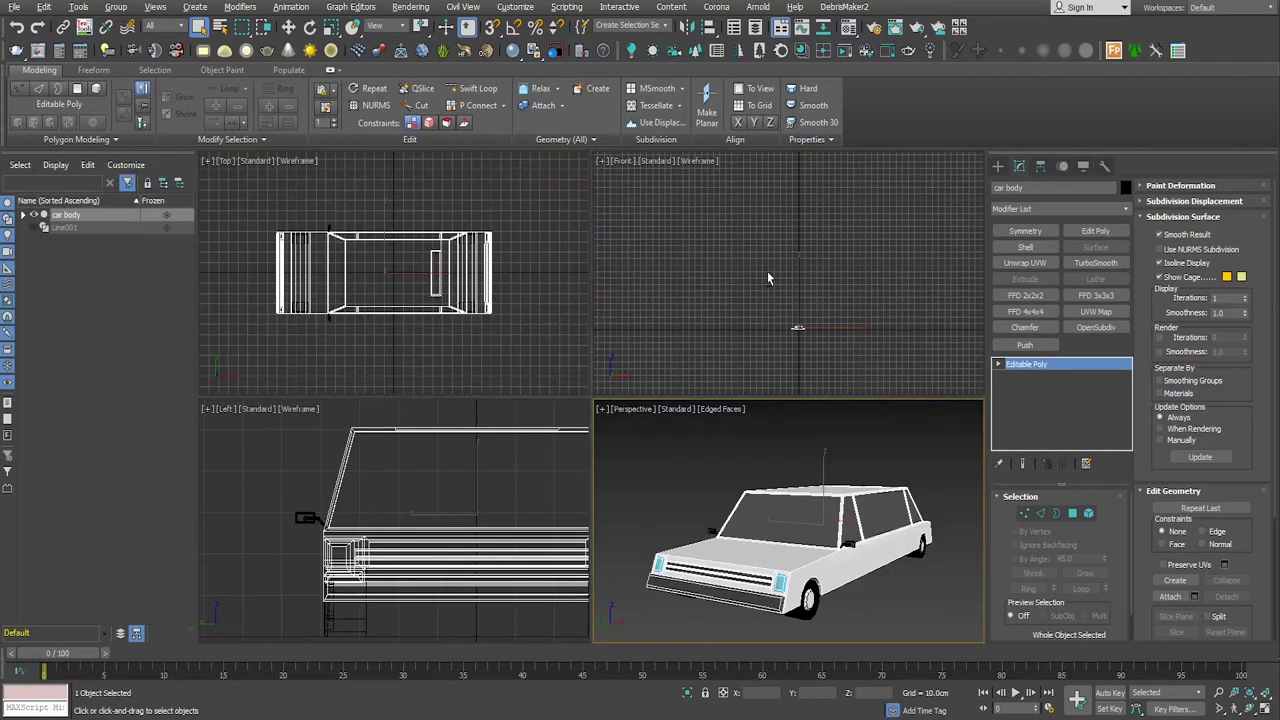
{"action": "key", "text": "alt+w"}
{"action": "key", "text": "z"}
{"action": "scroll", "coordinate": [510, 500], "scroll_direction": "up", "scroll_amount": 4}
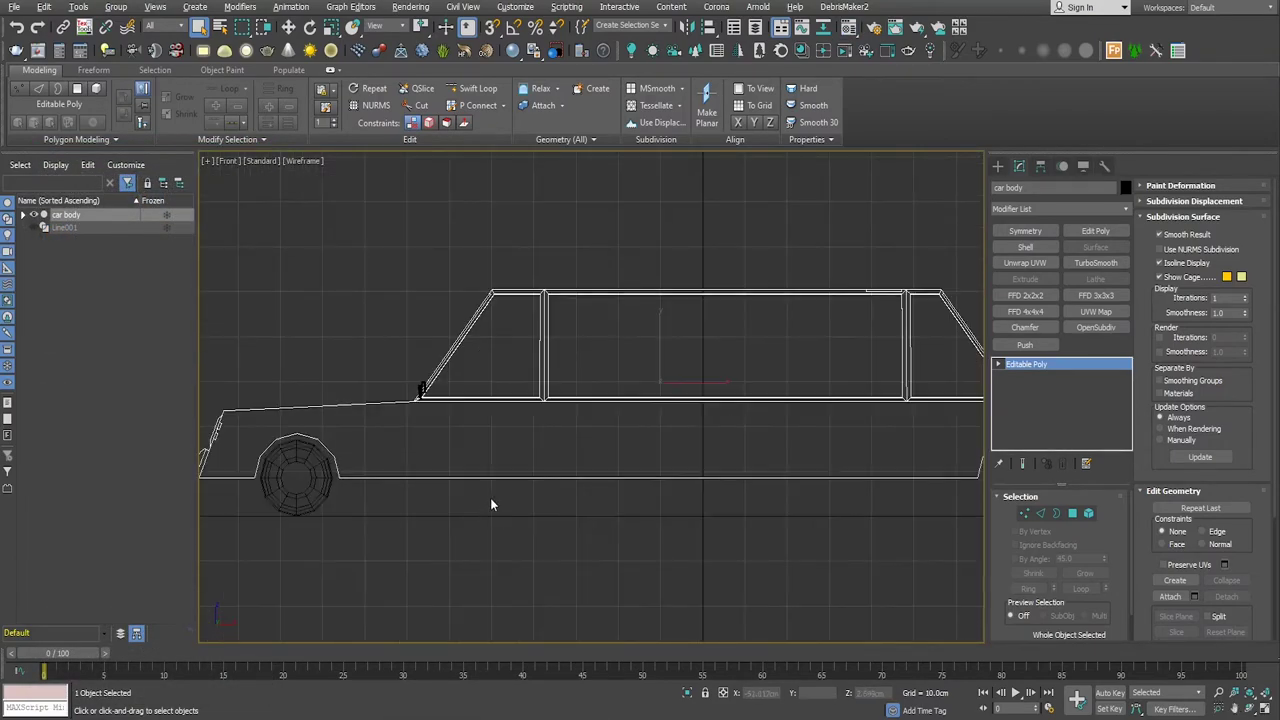
{"action": "middle_click_drag", "start_coordinate": [524, 479], "coordinate": [505, 474]}
Step: Draw Box001 (1.026 × 4.577 × 1.342 cm) beside the front door in the Front view
{"action": "left_click", "coordinate": [997, 166]}
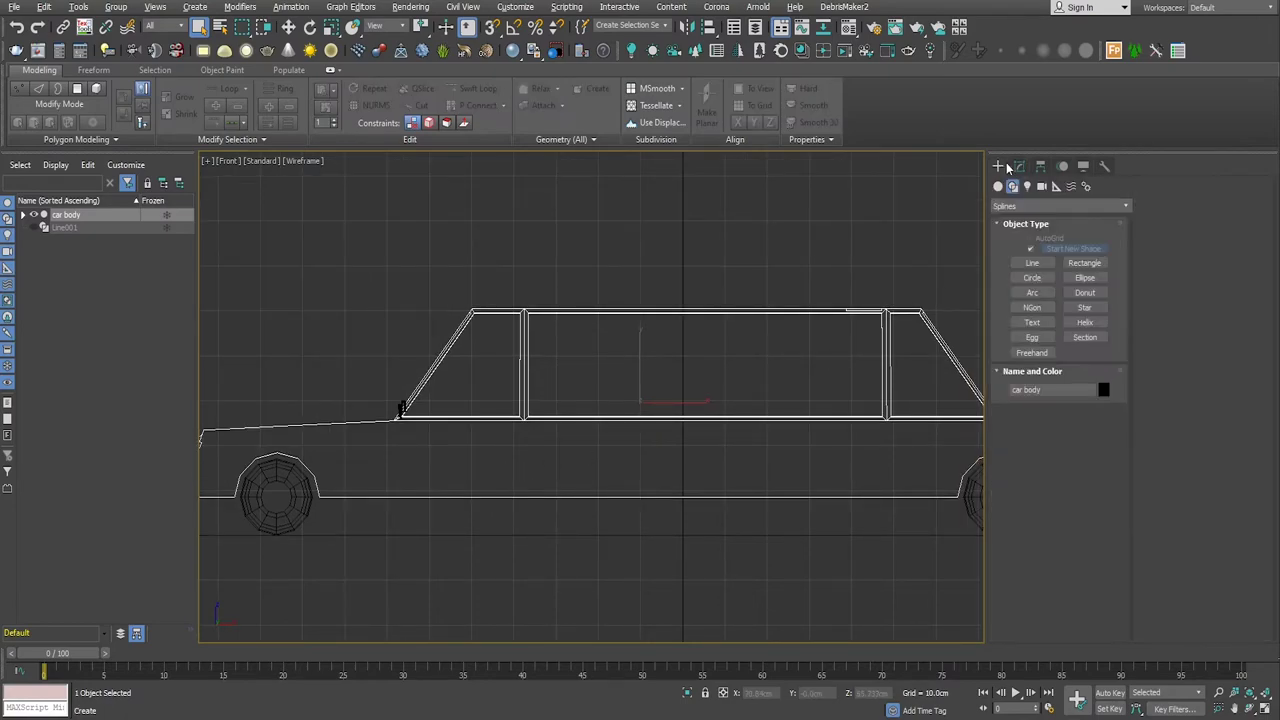
{"action": "left_click", "coordinate": [1045, 253]}
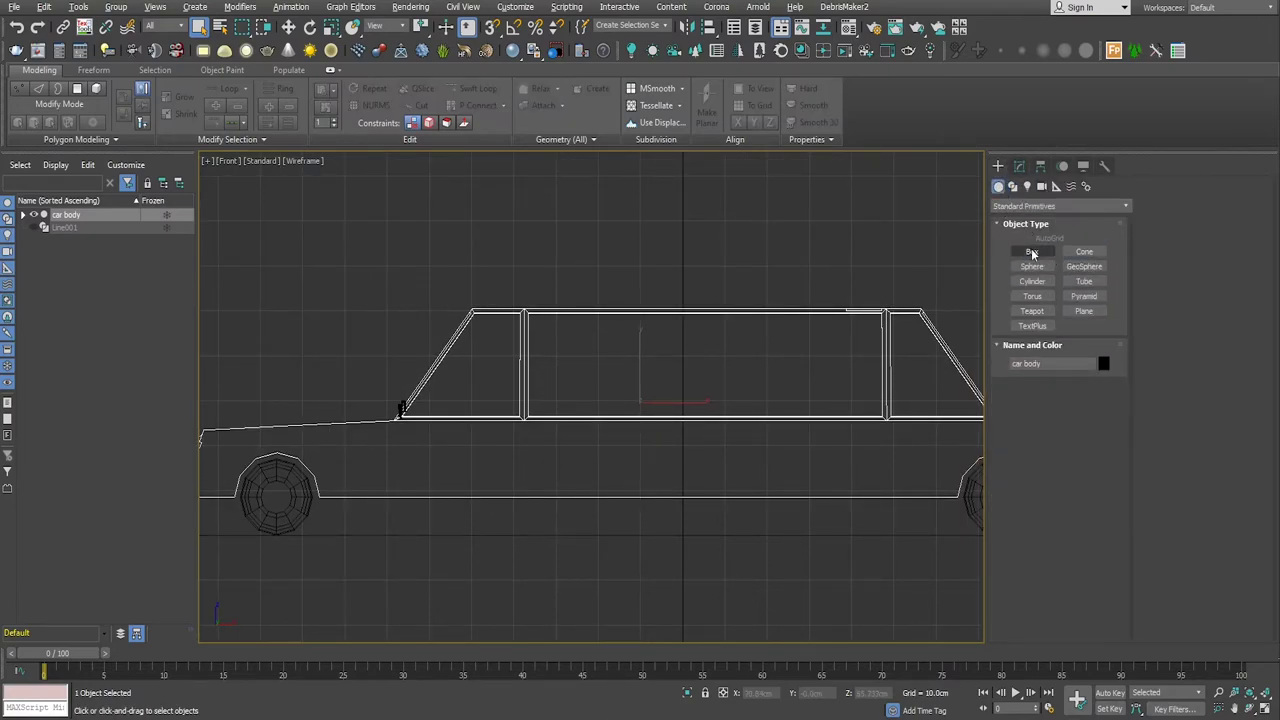
{"action": "scroll", "coordinate": [511, 446], "scroll_direction": "up", "scroll_amount": 2}
{"action": "left_click_drag", "start_coordinate": [495, 414], "coordinate": [533, 423]}
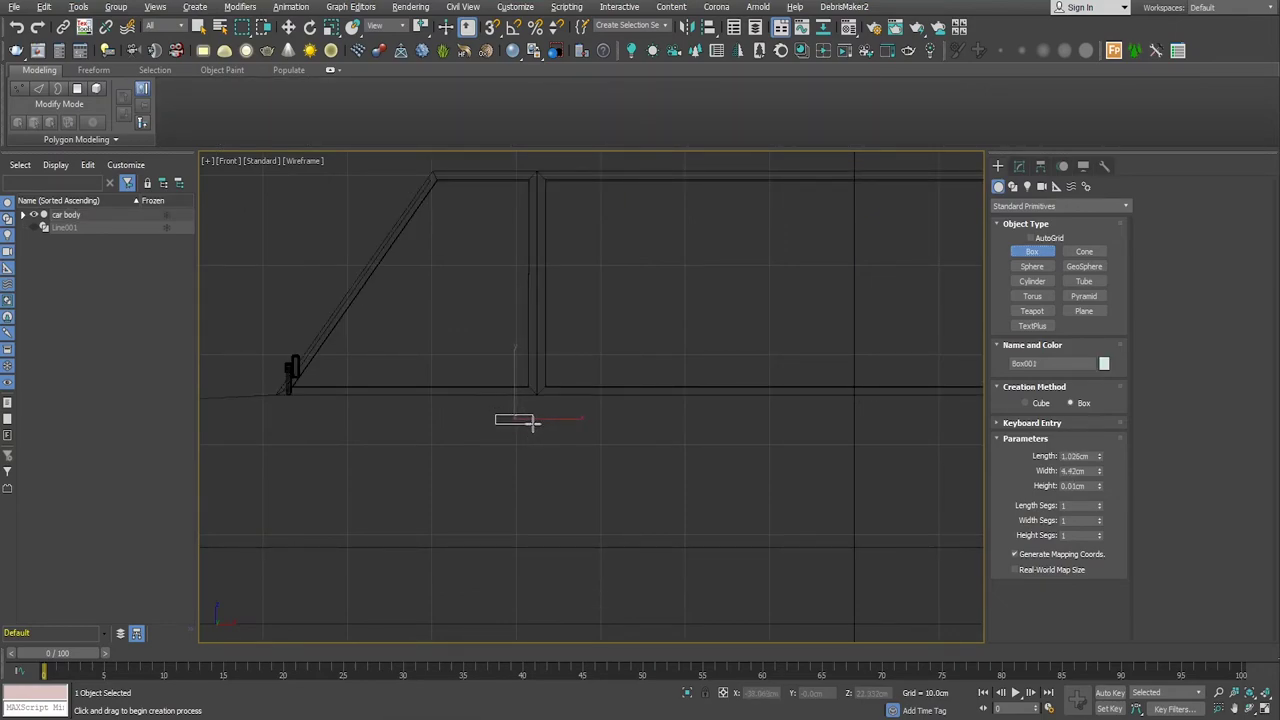
{"action": "left_click_drag", "start_coordinate": [533, 423], "coordinate": [537, 420]}
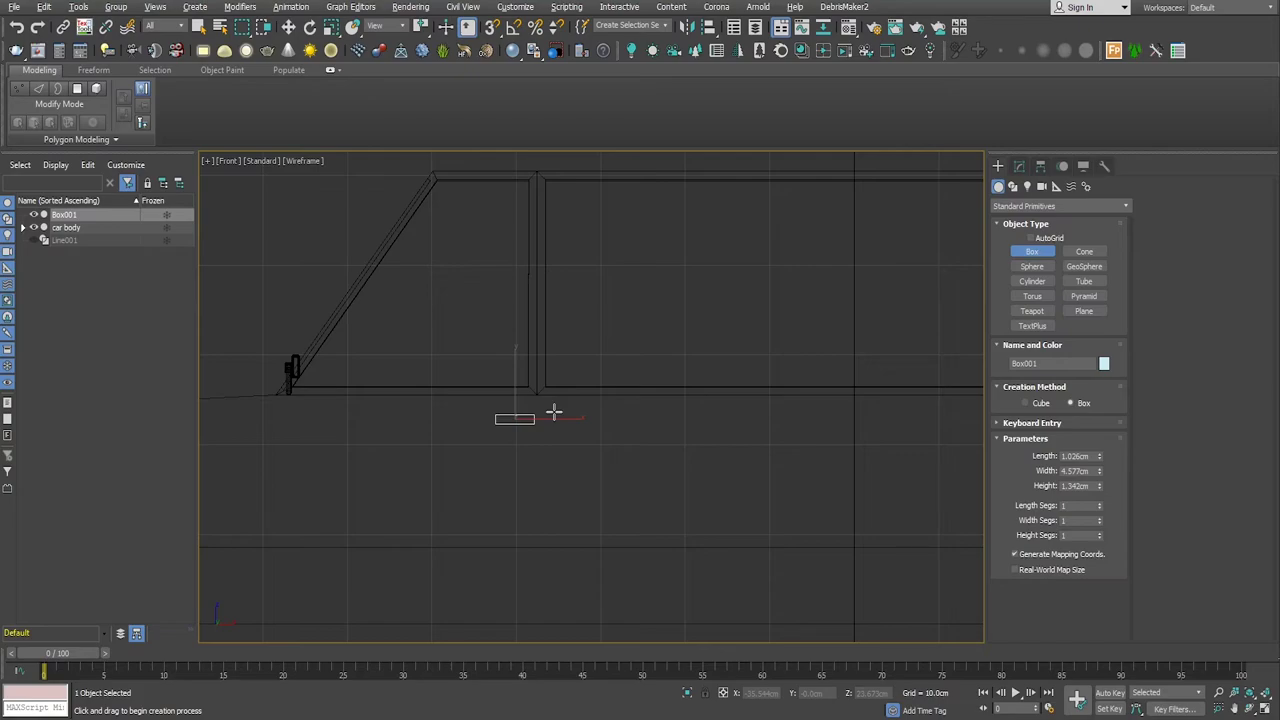
{"action": "right_click", "coordinate": [580, 412]}
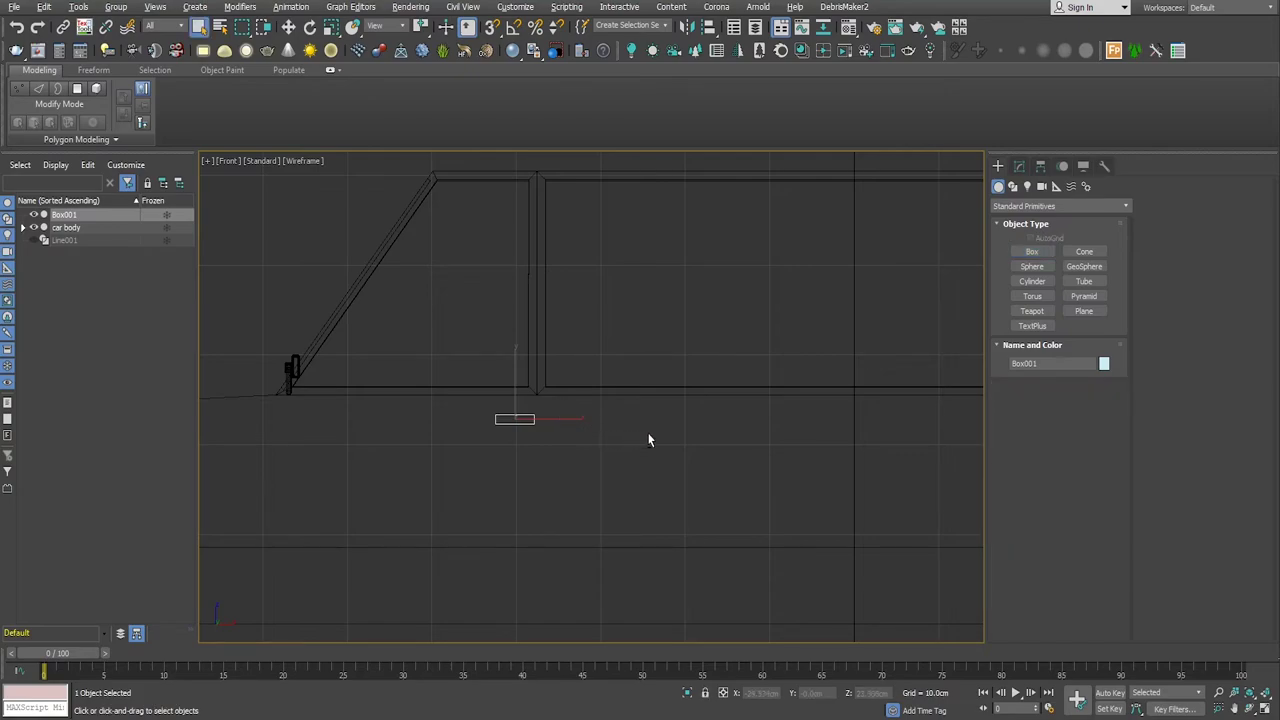
{"action": "key", "text": "alt+w"}
{"action": "key", "text": "alt+w"}
{"action": "scroll", "coordinate": [705, 478], "scroll_direction": "up", "scroll_amount": 3}
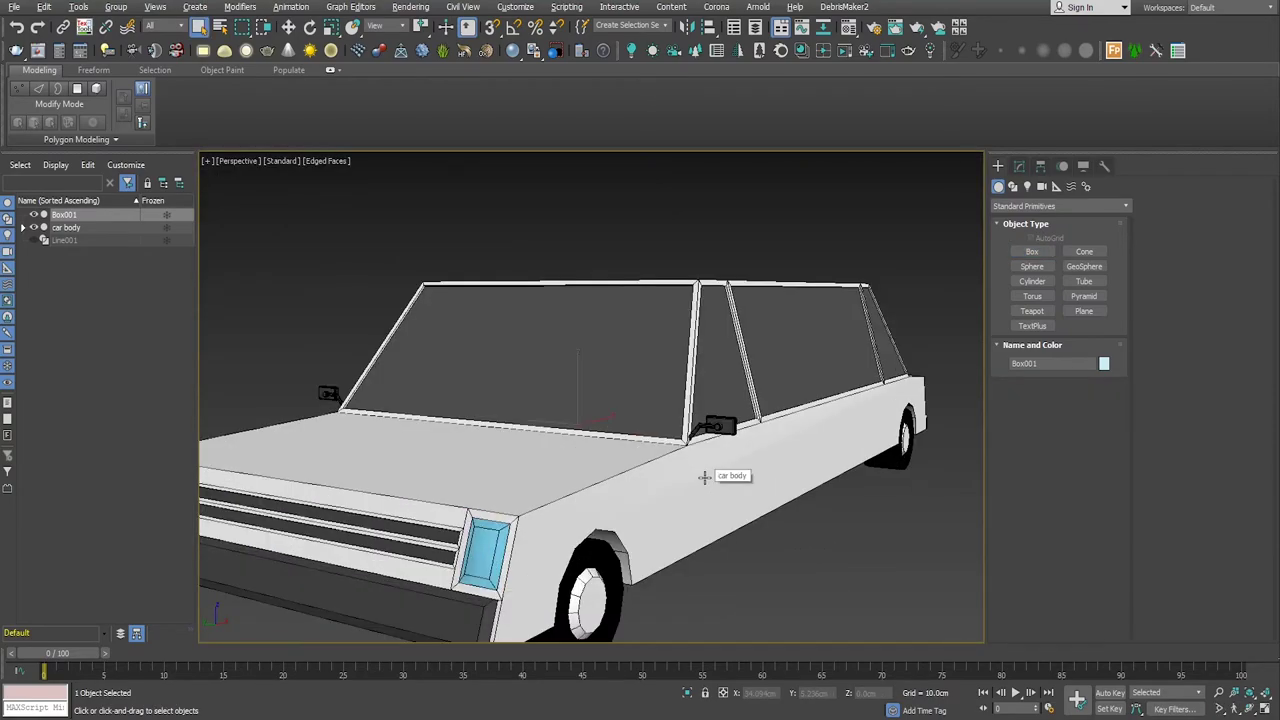
Step: Move Box001 onto the front door just below the window
{"action": "key", "text": "w"}
{"action": "left_click_drag", "start_coordinate": [563, 435], "coordinate": [777, 447]}
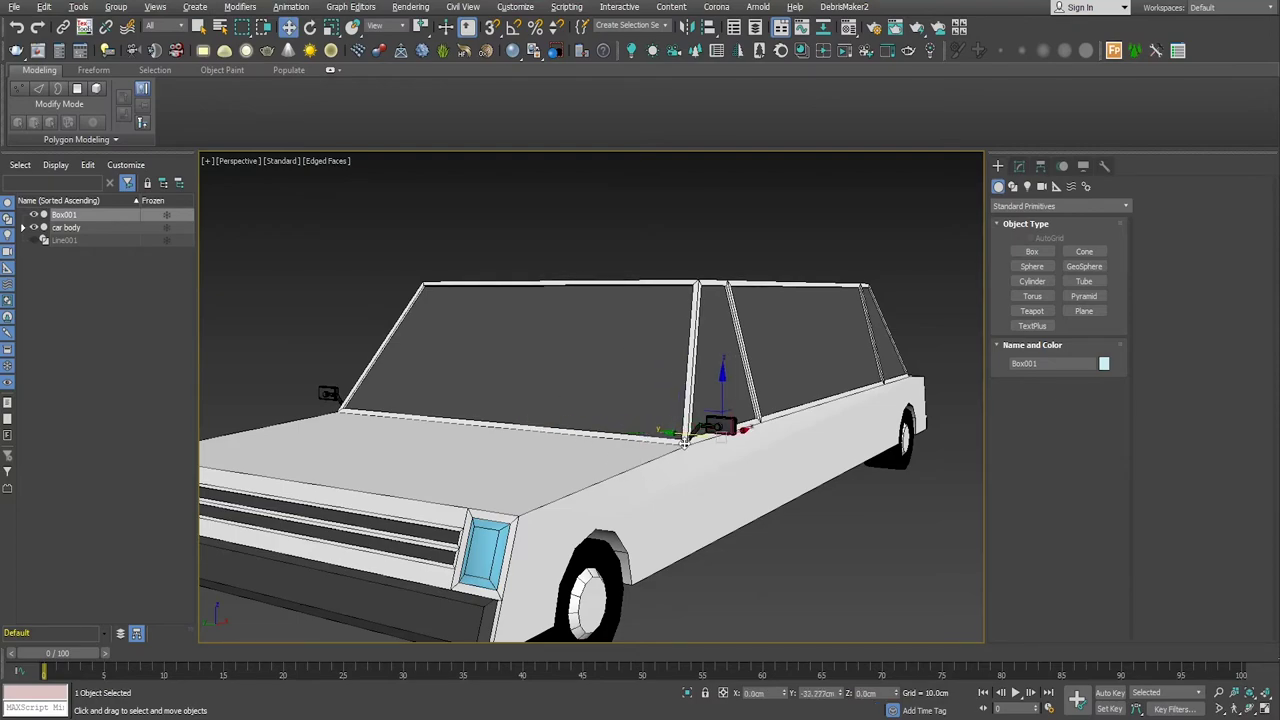
{"action": "scroll", "coordinate": [777, 447], "scroll_direction": "up", "scroll_amount": 3}
{"action": "mouse_move", "coordinate": [777, 447]}
{"action": "middle_mouse_down", "text": "alt"}
{"action": "mouse_move", "coordinate": [805, 478]}
{"action": "mouse_move", "coordinate": [855, 484]}
{"action": "mouse_move", "coordinate": [803, 487]}
{"action": "middle_mouse_up", "text": "alt"}
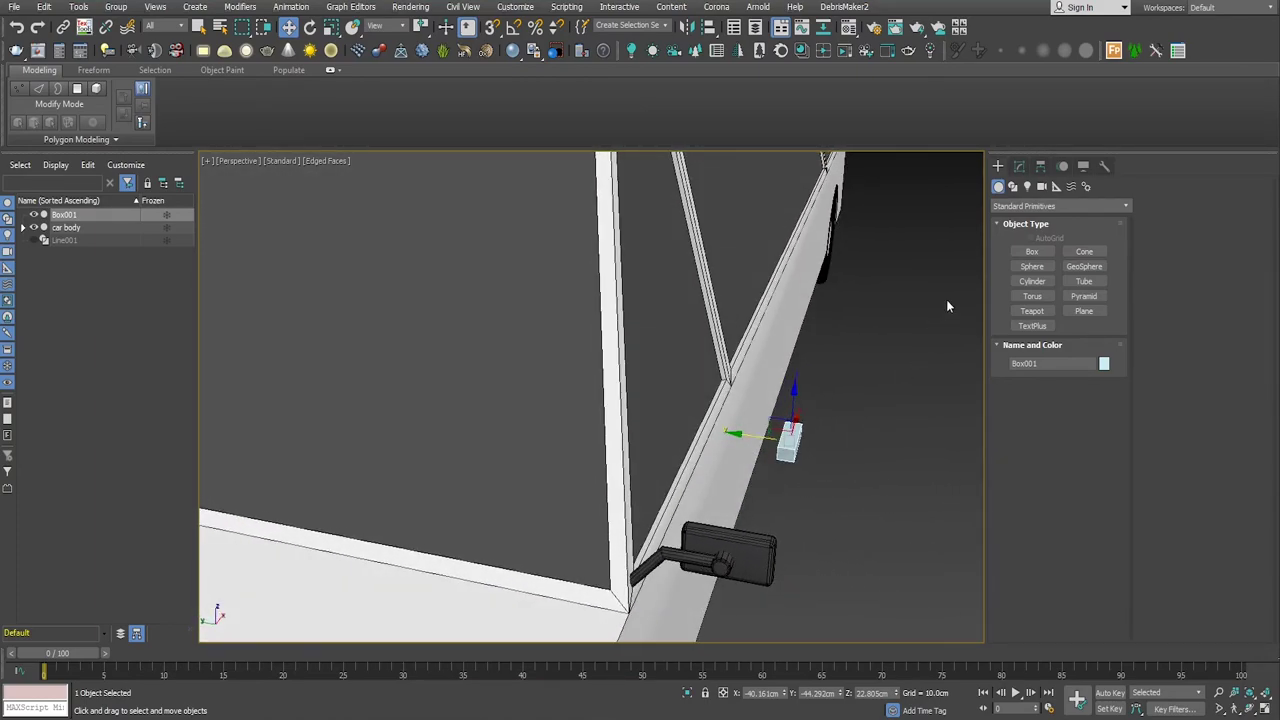
Step: Resize Box001 to length 1.129cm, width 4.715cm and height 0.537cm
{"action": "left_click", "coordinate": [1019, 166]}
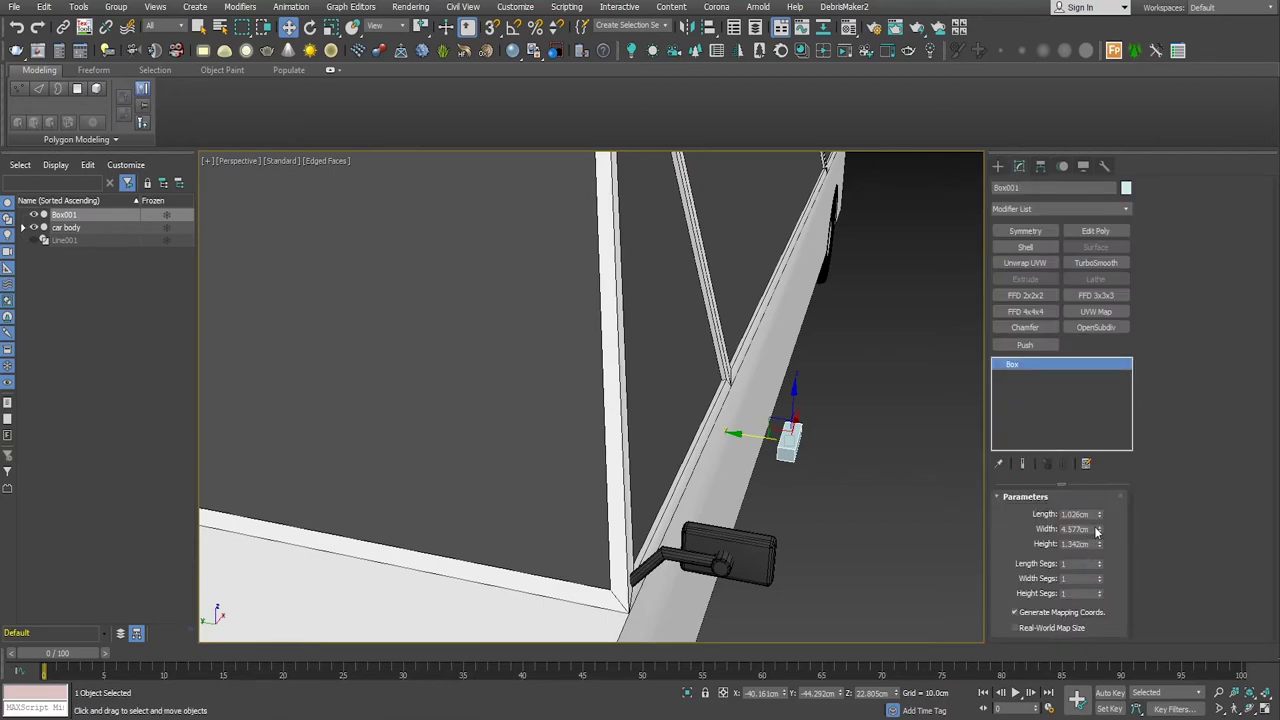
{"action": "left_click_drag", "start_coordinate": [1100, 520], "coordinate": [1104, 510]}
{"action": "middle_click_drag", "start_coordinate": [843, 503], "coordinate": [767, 474], "text": "alt"}
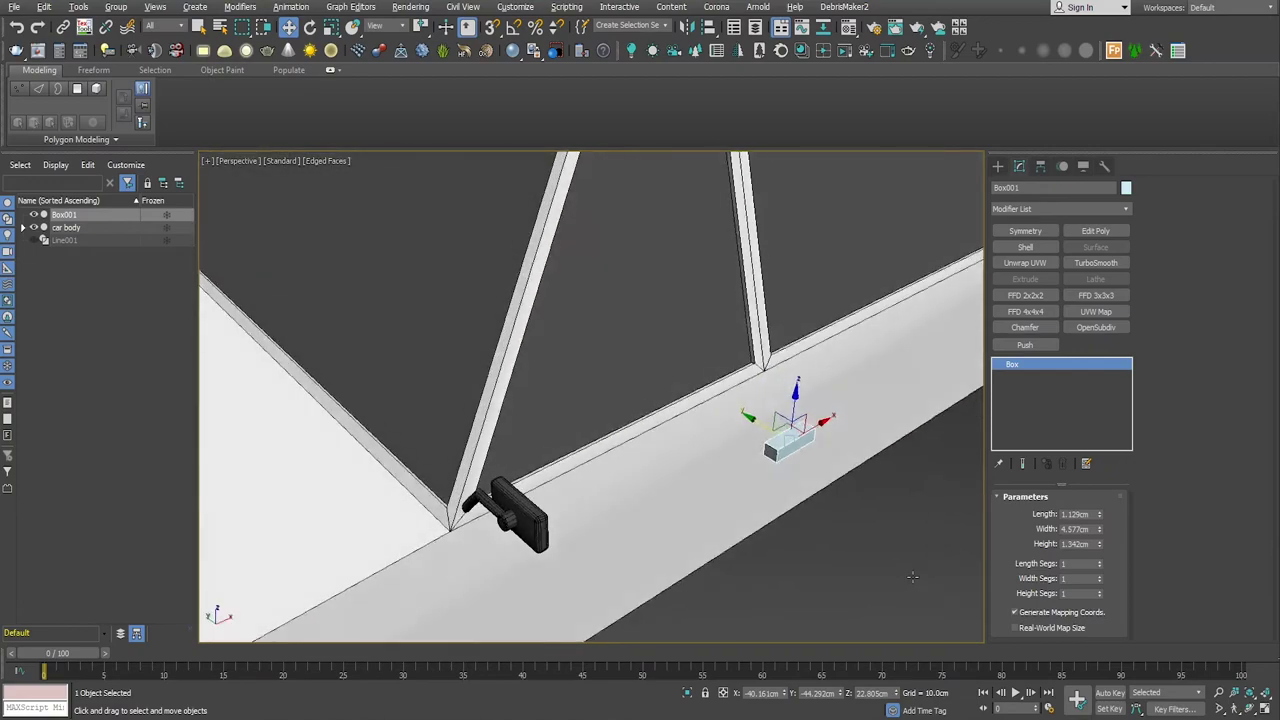
{"action": "middle_click_drag", "start_coordinate": [912, 576], "coordinate": [1044, 549], "text": "alt"}
{"action": "left_click_drag", "start_coordinate": [1100, 546], "coordinate": [1110, 583]}
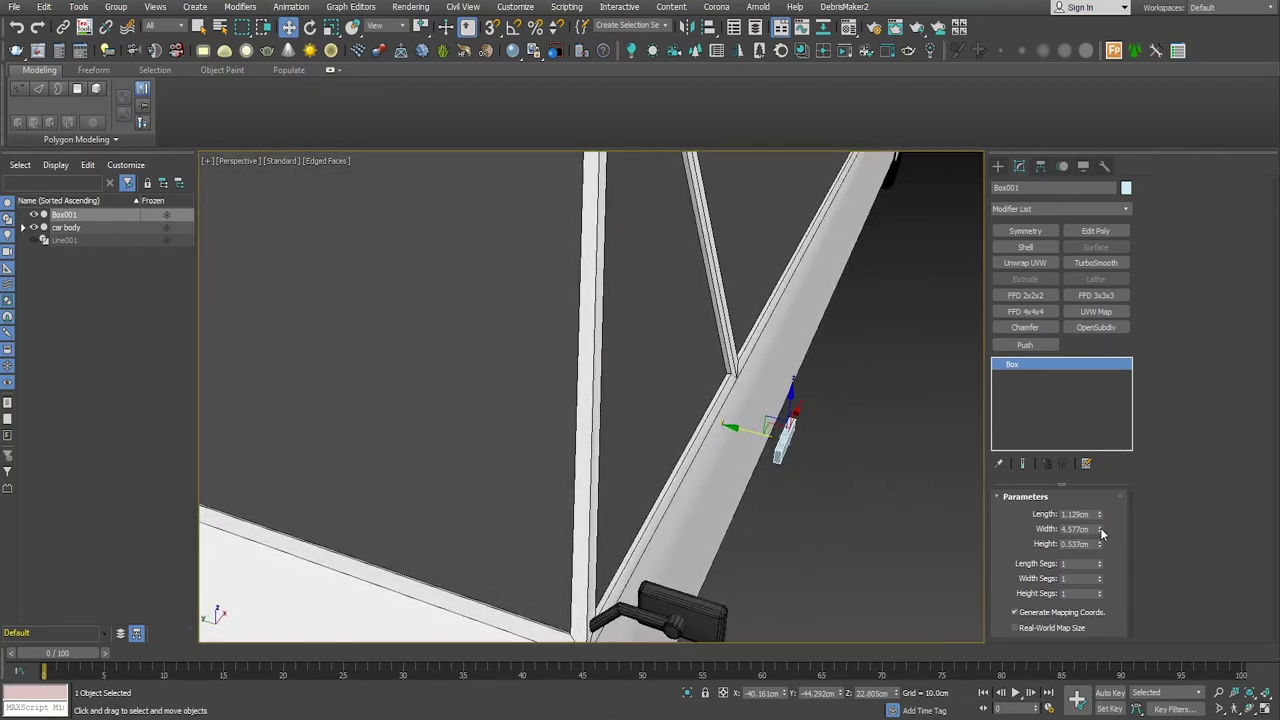
{"action": "left_click_drag", "start_coordinate": [1100, 531], "coordinate": [1100, 524]}
{"action": "middle_click_drag", "start_coordinate": [800, 470], "coordinate": [746, 456], "text": "alt"}
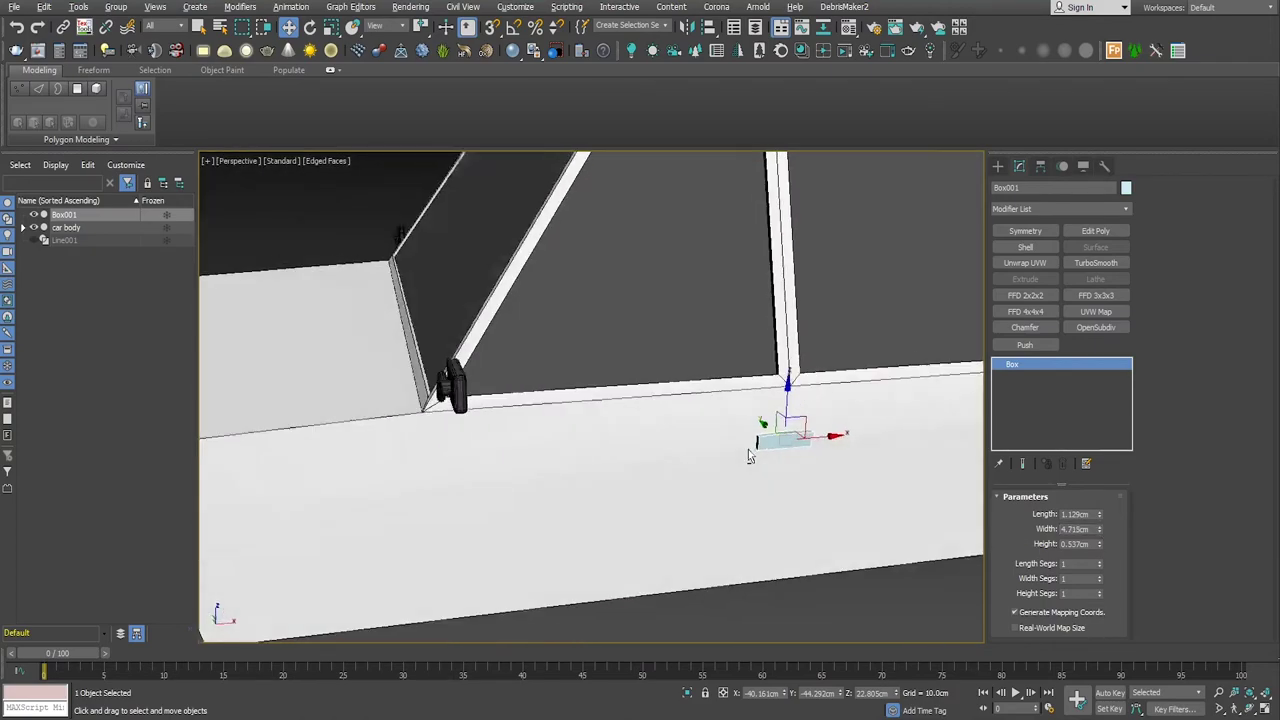
{"action": "key", "text": "alt+w"}
{"action": "key", "text": "alt+w"}
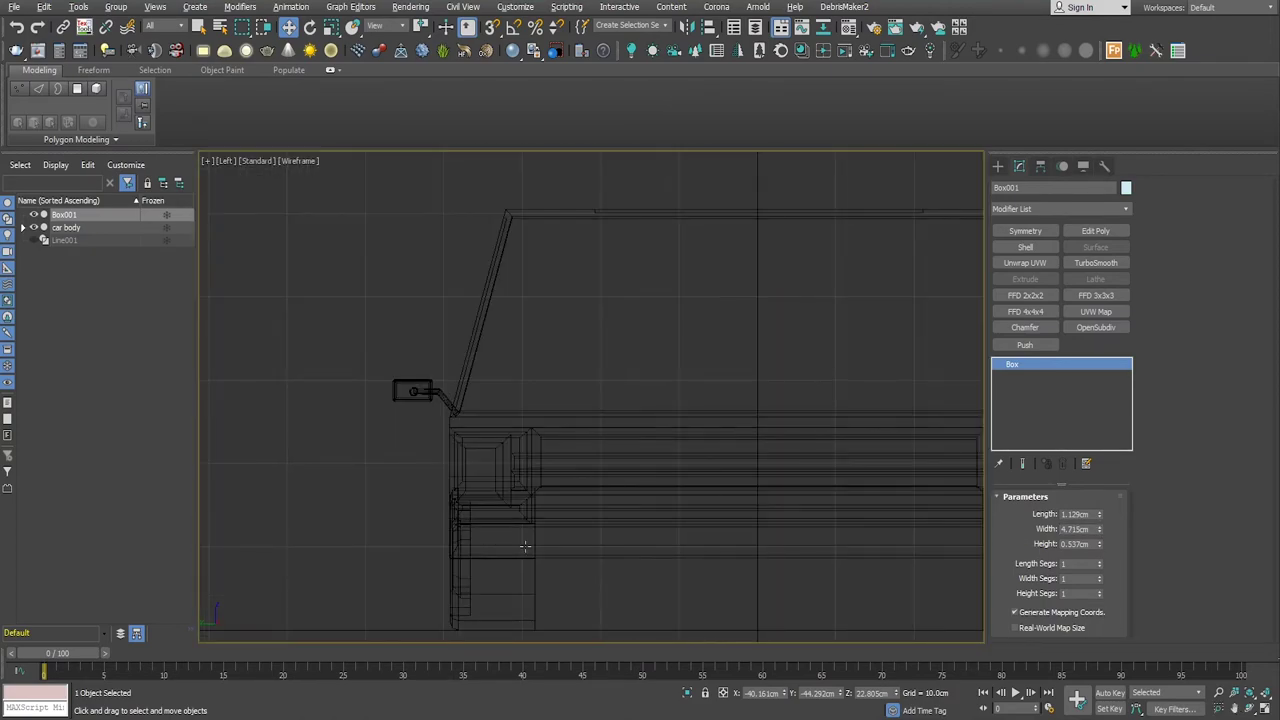
Step: Slide the handle box flush against the car's side
{"action": "scroll", "coordinate": [583, 543], "scroll_direction": "down", "scroll_amount": 3}
{"action": "scroll", "coordinate": [519, 533], "scroll_direction": "down", "scroll_amount": 2}
{"action": "scroll", "coordinate": [617, 530], "scroll_direction": "up", "scroll_amount": 2}
{"action": "scroll", "coordinate": [705, 500], "scroll_direction": "up", "scroll_amount": 2}
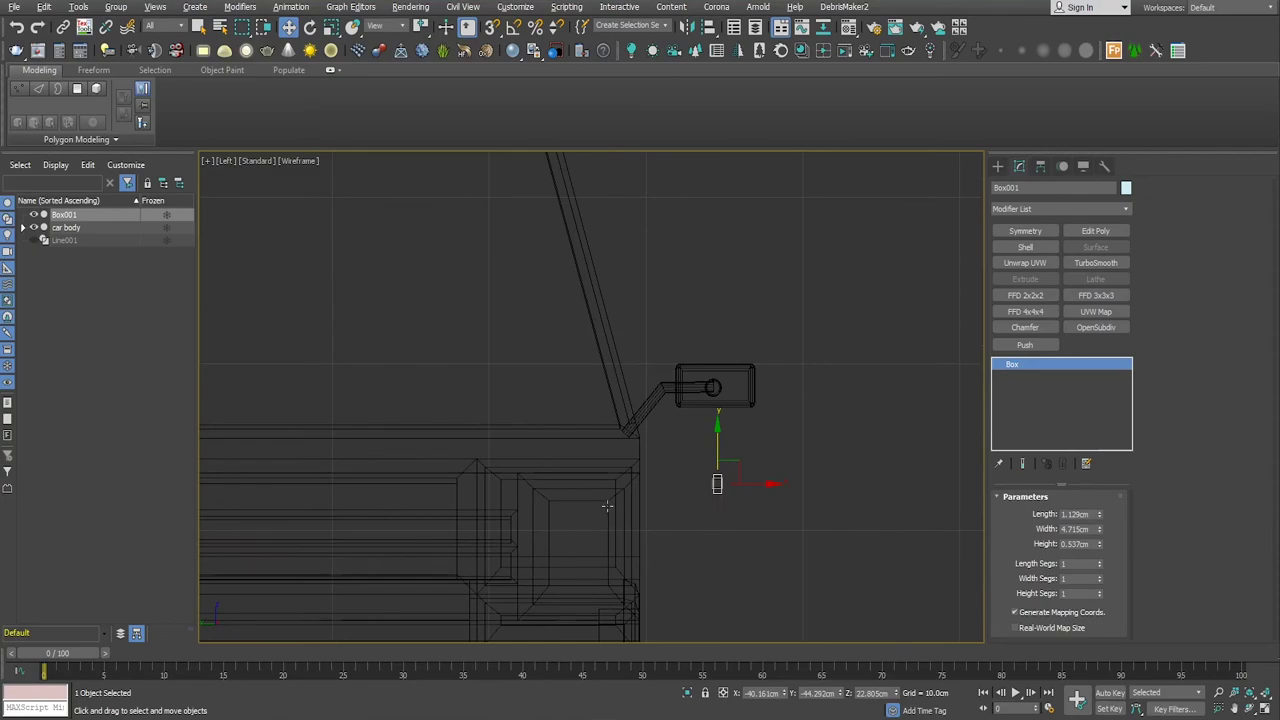
{"action": "scroll", "coordinate": [825, 483], "scroll_direction": "up", "scroll_amount": 2}
{"action": "left_click_drag", "start_coordinate": [884, 463], "coordinate": [736, 441]}
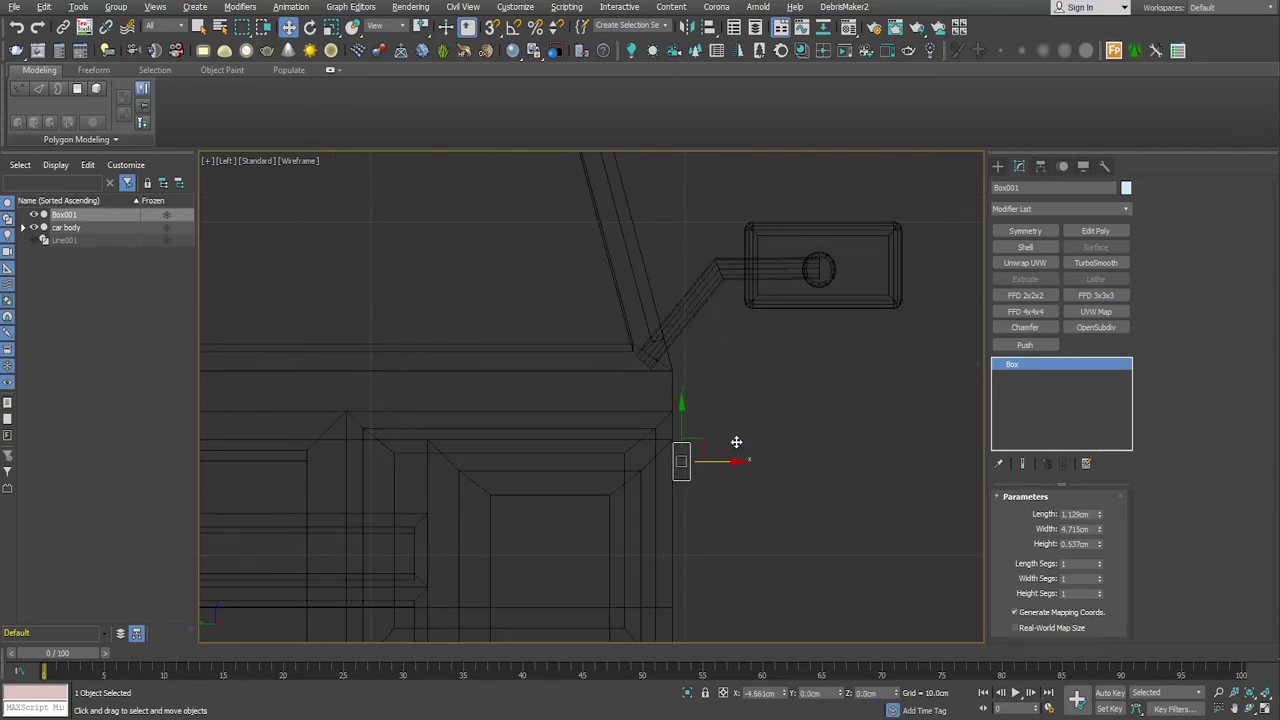
{"action": "key", "text": "alt+w"}
{"action": "key", "text": "alt+w"}
{"action": "scroll", "coordinate": [862, 583], "scroll_direction": "down", "scroll_amount": 2}
{"action": "mouse_move", "coordinate": [862, 583]}
{"action": "middle_mouse_down"}
{"action": "mouse_move", "coordinate": [701, 510]}
{"action": "mouse_move", "coordinate": [653, 507]}
{"action": "middle_mouse_up"}
Step: Nudge the handle slightly forward, then Shift-drag a copy back along the car's side
{"action": "key", "text": "f"}
{"action": "scroll", "coordinate": [705, 537], "scroll_direction": "down", "scroll_amount": 2}
{"action": "scroll", "coordinate": [572, 476], "scroll_direction": "up", "scroll_amount": 4}
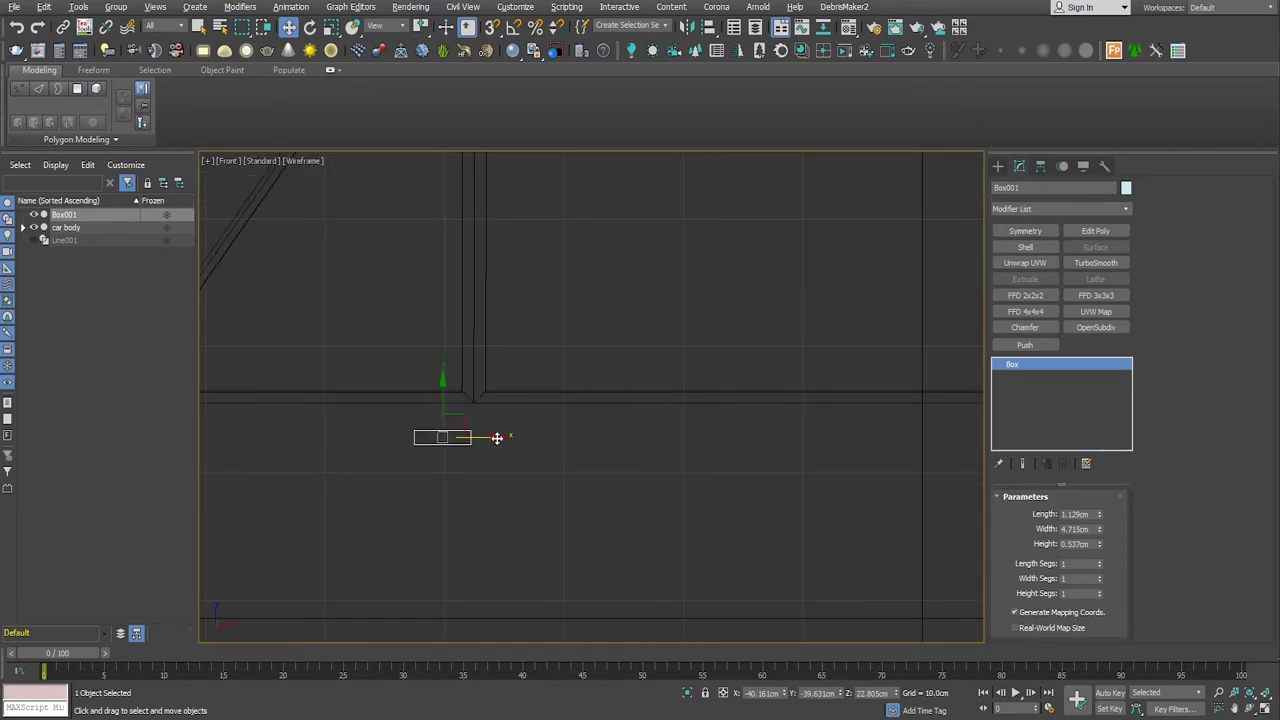
{"action": "left_click_drag", "start_coordinate": [497, 438], "coordinate": [470, 440]}
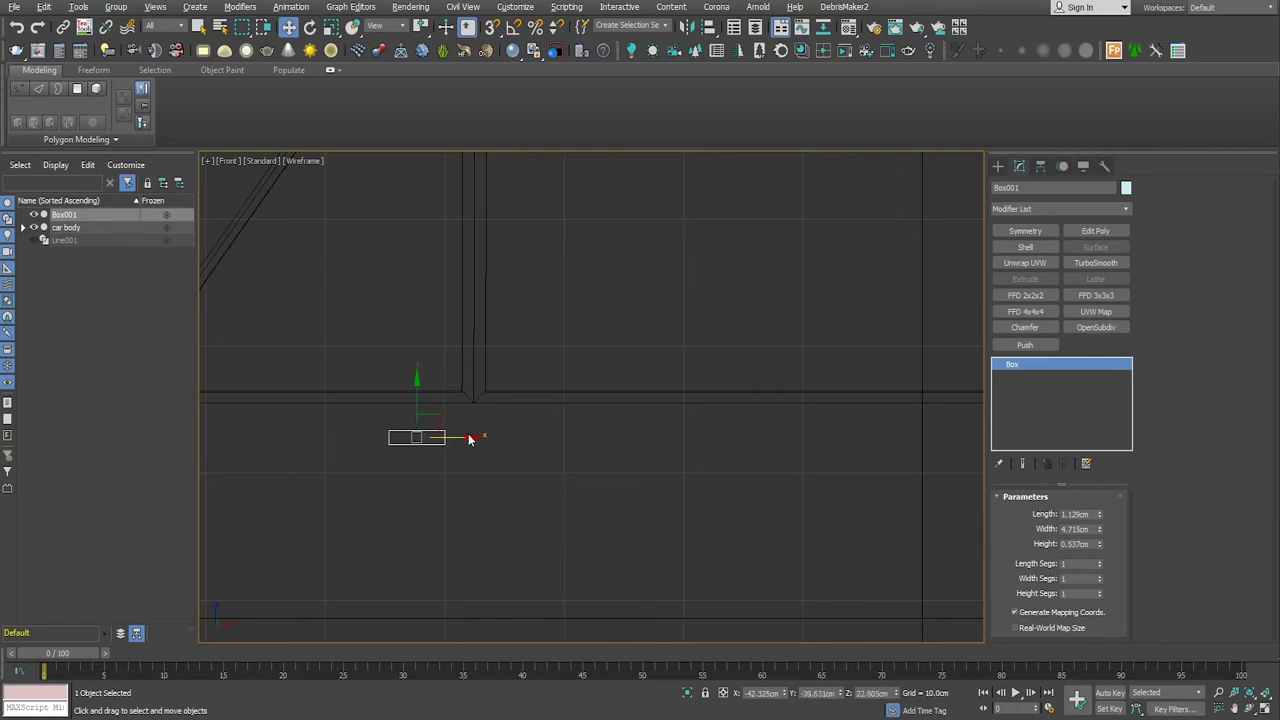
{"action": "scroll", "coordinate": [470, 440], "scroll_direction": "down", "scroll_amount": 3}
{"action": "scroll", "coordinate": [494, 477], "scroll_direction": "down", "scroll_amount": 2}
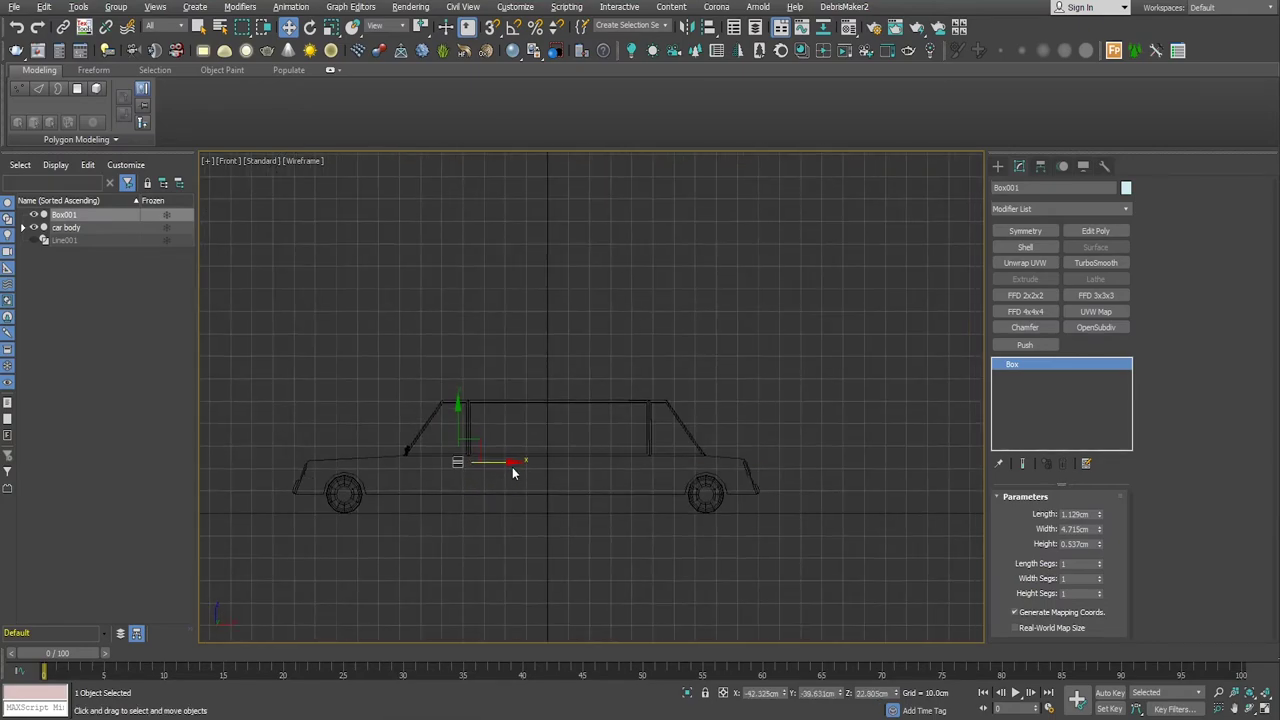
{"action": "left_click_drag", "start_coordinate": [507, 461], "coordinate": [718, 485], "text": "shift"}
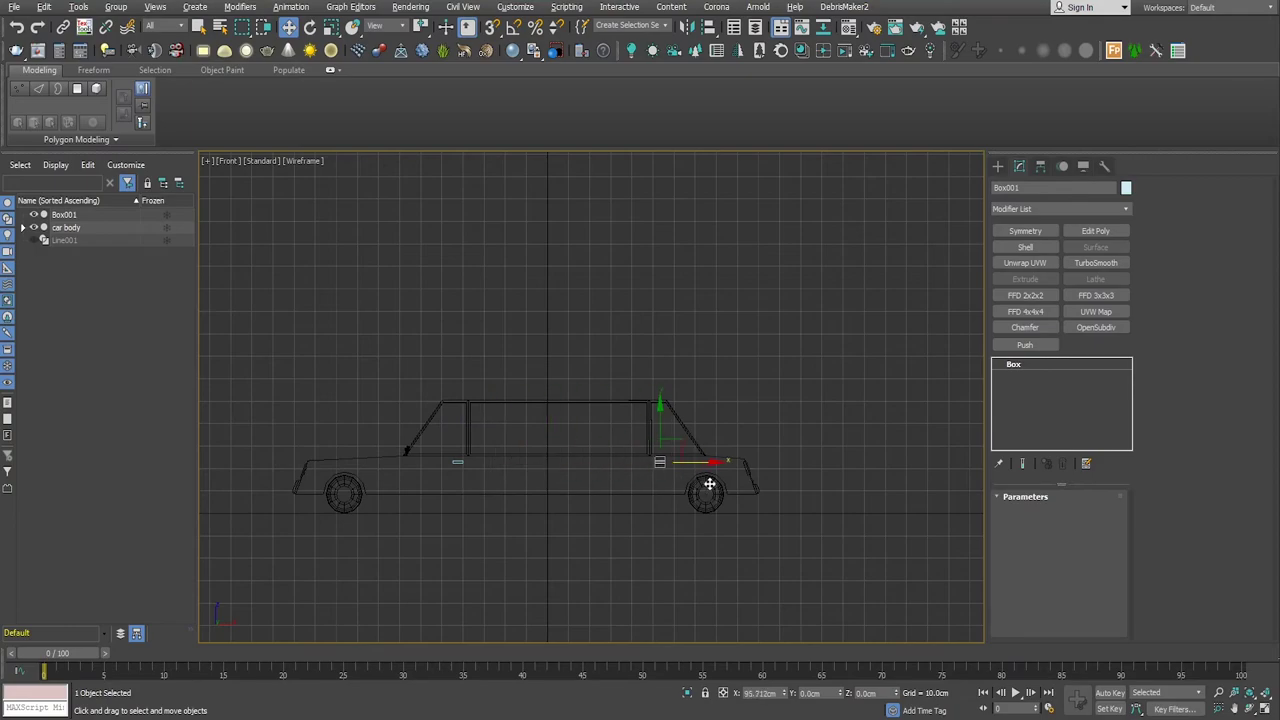
Step: Place the handle copy above the right-hand wheel and accept it as an instance
{"action": "left_click_drag", "start_coordinate": [718, 485], "coordinate": [736, 490], "text": "shift"}
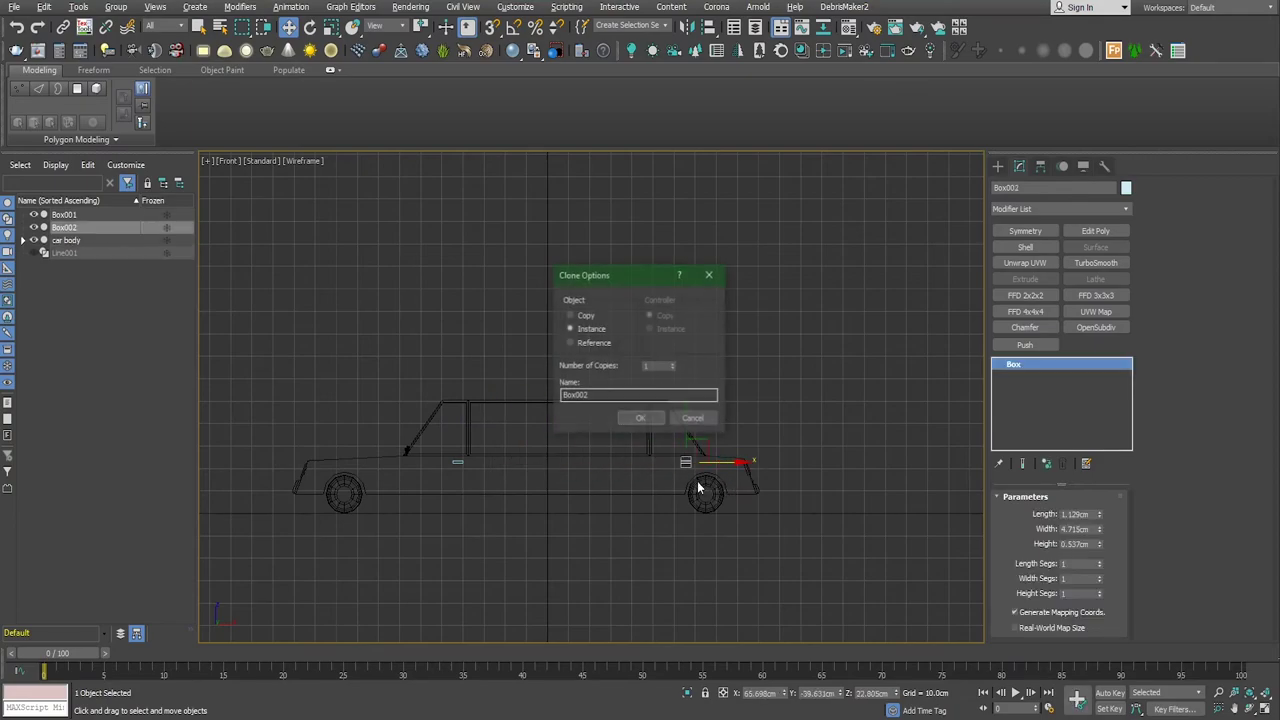
{"action": "left_click", "coordinate": [640, 418]}
{"action": "scroll", "coordinate": [690, 486], "scroll_direction": "up", "scroll_amount": 5}
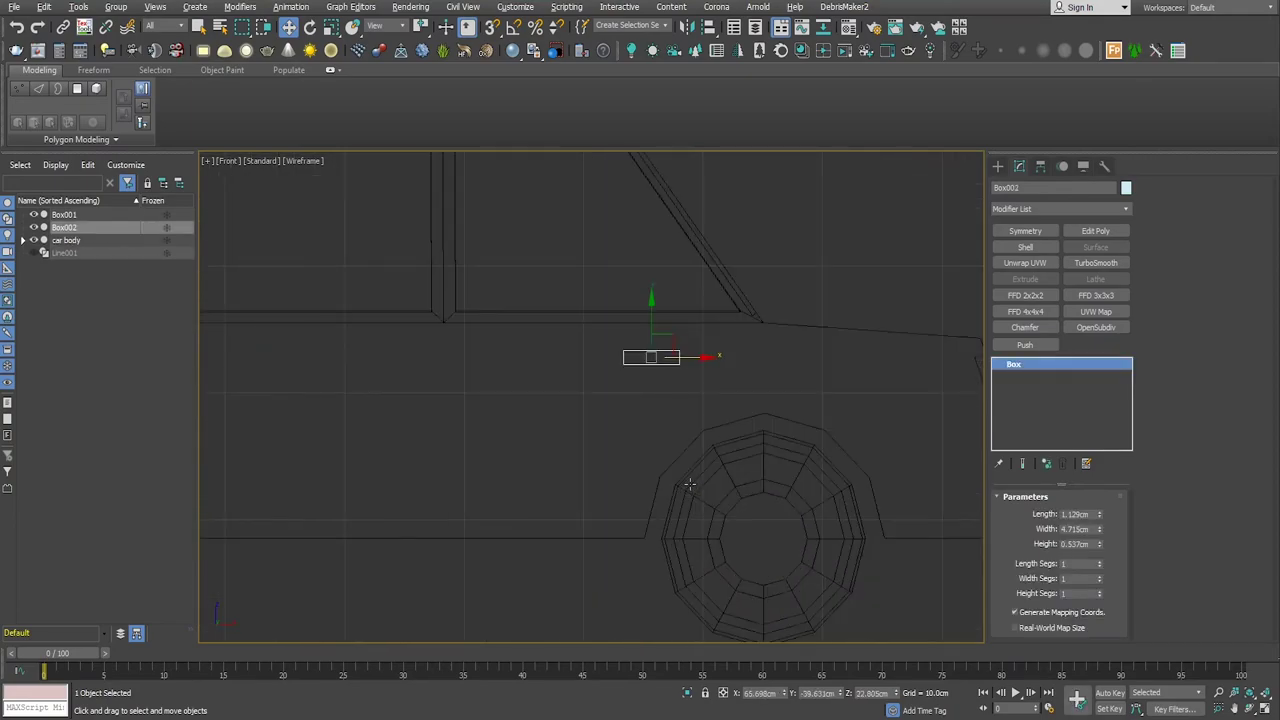
{"action": "scroll", "coordinate": [690, 486], "scroll_direction": "up", "scroll_amount": 4}
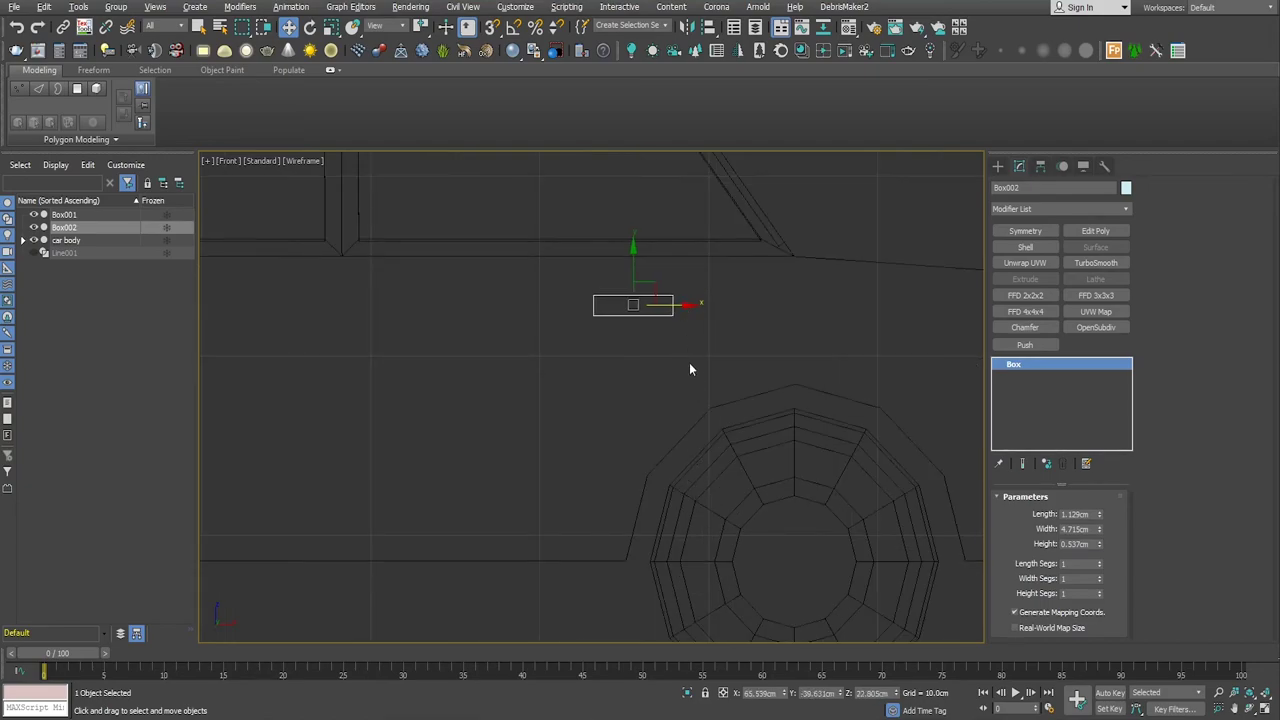
{"action": "key", "text": "alt+w"}
Step: Select both door-handle boxes, Box001 and Box002
{"action": "scroll", "coordinate": [782, 546], "scroll_direction": "up", "scroll_amount": 3}
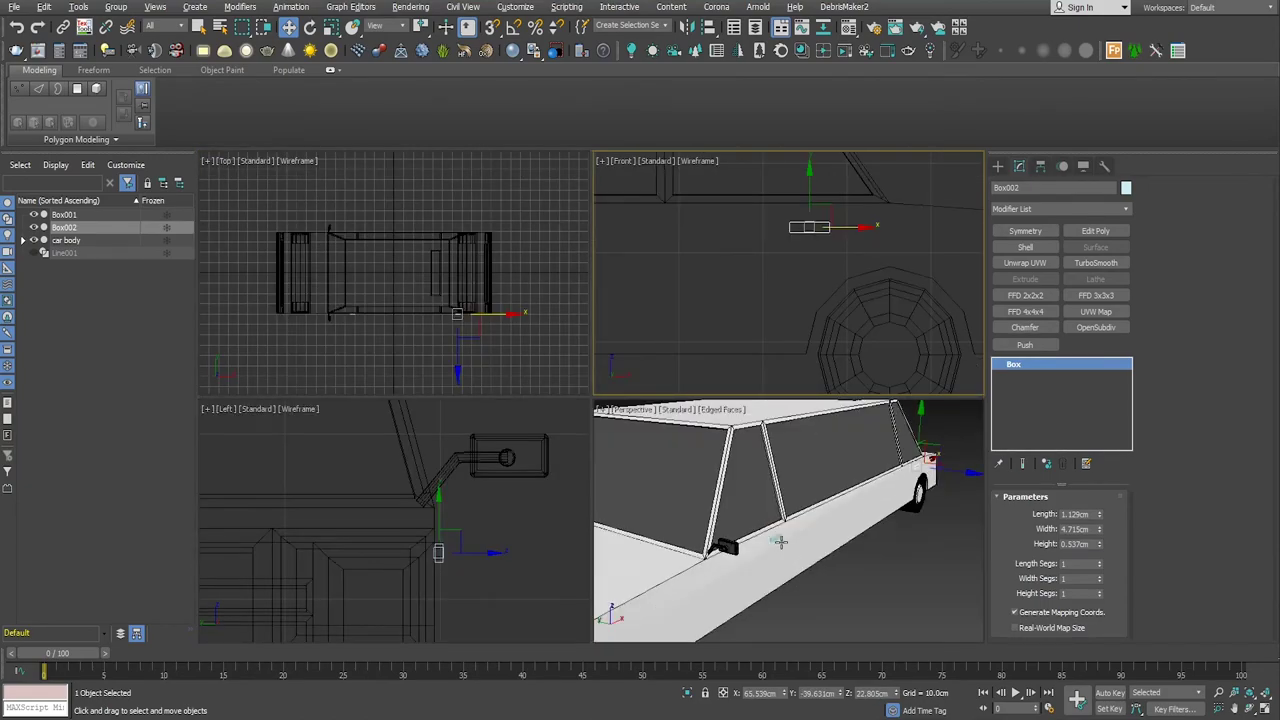
{"action": "left_click", "coordinate": [778, 540], "text": "ctrl"}
{"action": "left_click", "coordinate": [802, 537]}
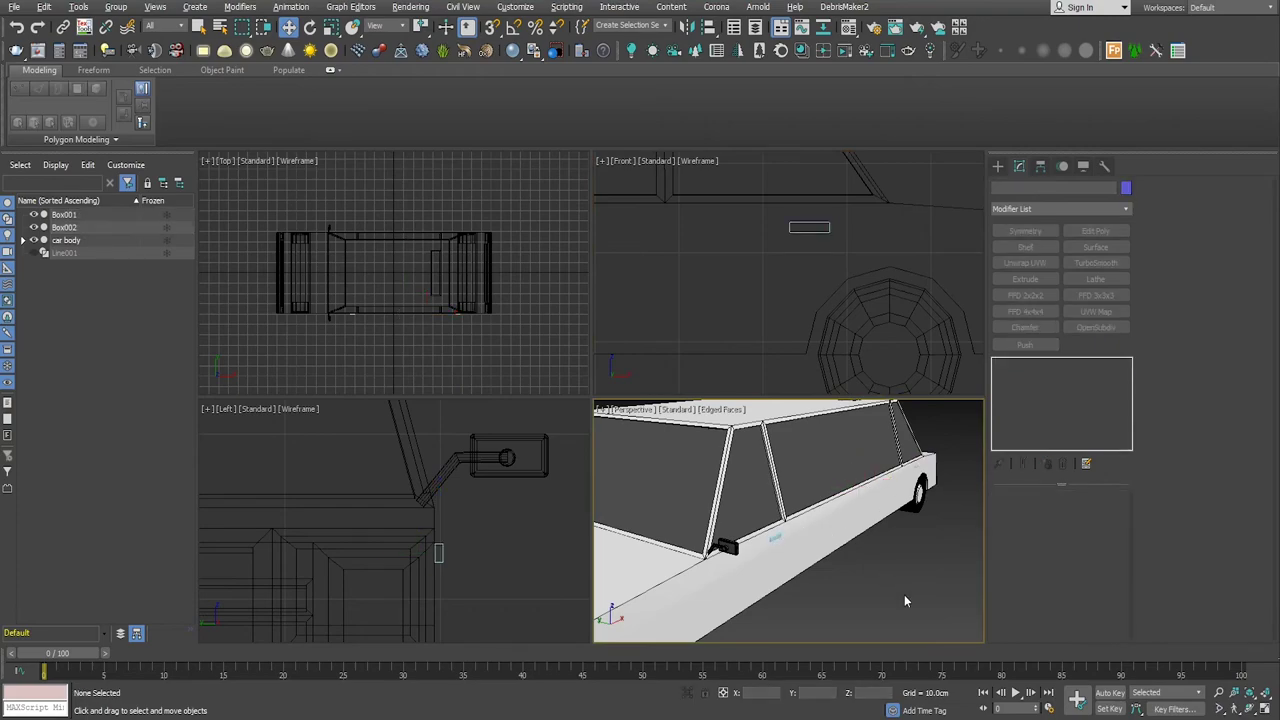
{"action": "scroll", "coordinate": [808, 556], "scroll_direction": "up", "scroll_amount": 2}
{"action": "left_click", "coordinate": [751, 538]}
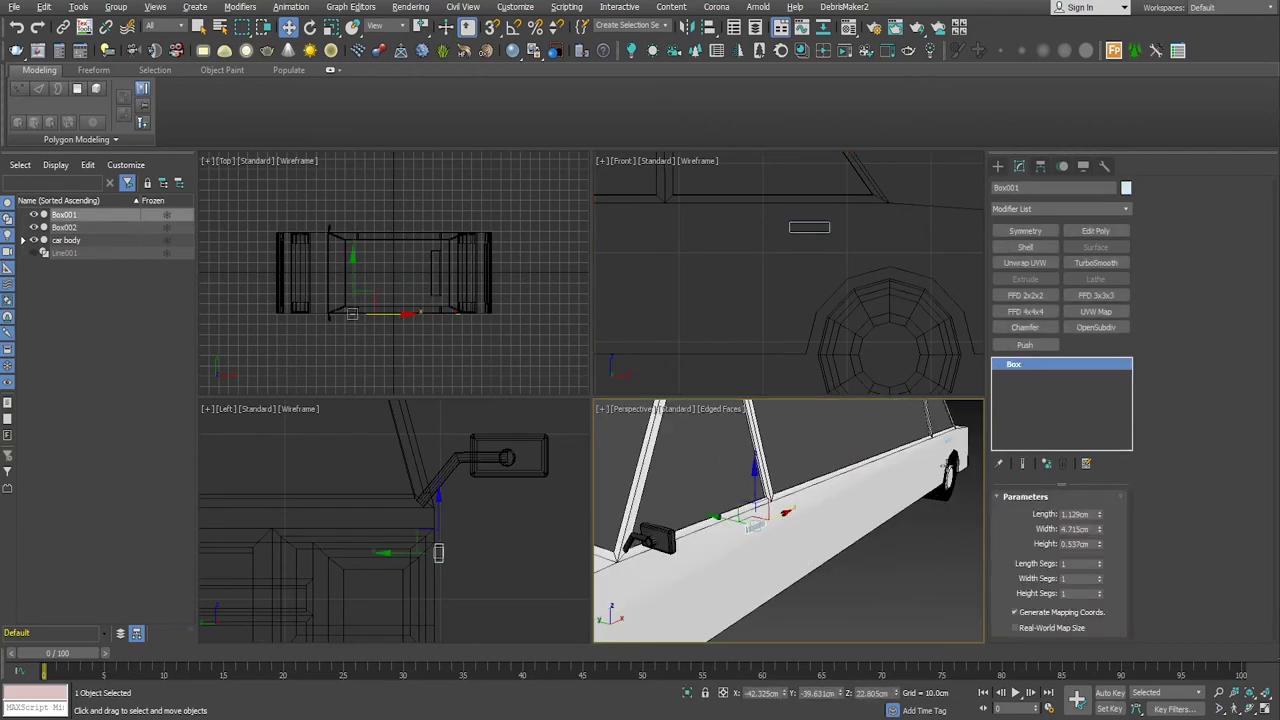
{"action": "scroll", "coordinate": [947, 462], "scroll_direction": "up", "scroll_amount": 3}
{"action": "scroll", "coordinate": [930, 435], "scroll_direction": "up", "scroll_amount": 3}
{"action": "left_click", "coordinate": [926, 430], "text": "ctrl"}
{"action": "scroll", "coordinate": [900, 500], "scroll_direction": "down", "scroll_amount": 4}
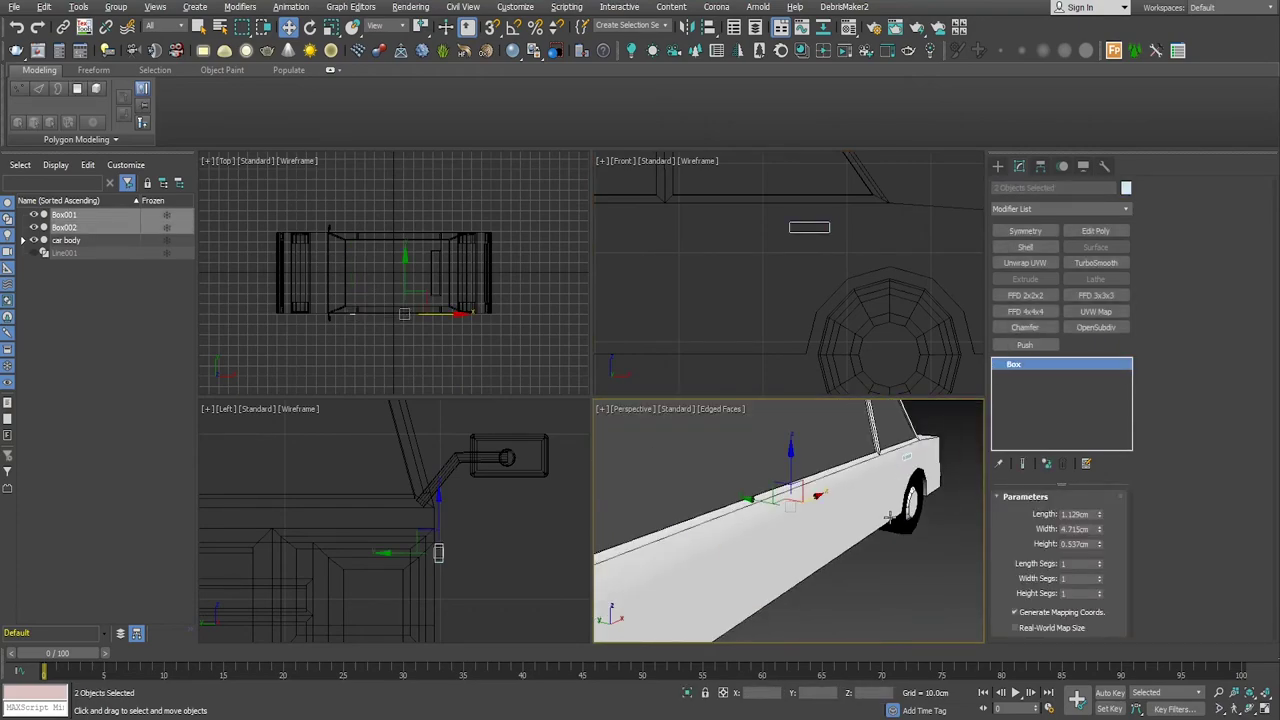
{"action": "scroll", "coordinate": [869, 571], "scroll_direction": "down", "scroll_amount": 4}
Step: Shift-drag both handles across to the car's opposite side in the maximized view
{"action": "middle_click", "coordinate": [465, 561]}
{"action": "key", "text": "alt+w"}
{"action": "scroll", "coordinate": [465, 561], "scroll_direction": "down", "scroll_amount": 4}
{"action": "mouse_move", "coordinate": [465, 561]}
{"action": "middle_mouse_down"}
{"action": "mouse_move", "coordinate": [766, 509]}
{"action": "mouse_move", "coordinate": [877, 515]}
{"action": "middle_mouse_up"}
{"action": "left_click_drag", "start_coordinate": [945, 485], "coordinate": [340, 495]}
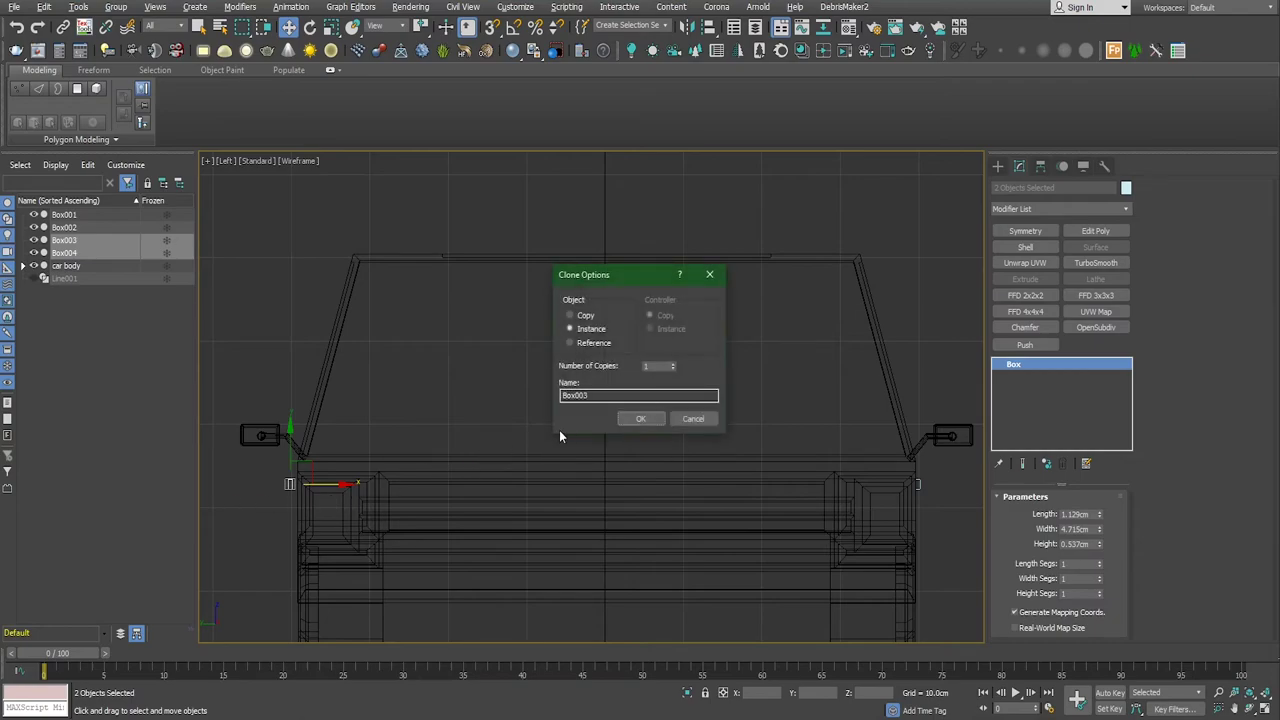
Step: Accept the instanced copies Box003 and Box004 and push them flush against the car's side
{"action": "left_click", "coordinate": [637, 419]}
{"action": "scroll", "coordinate": [420, 489], "scroll_direction": "up", "scroll_amount": 3}
{"action": "scroll", "coordinate": [426, 497], "scroll_direction": "up", "scroll_amount": 3}
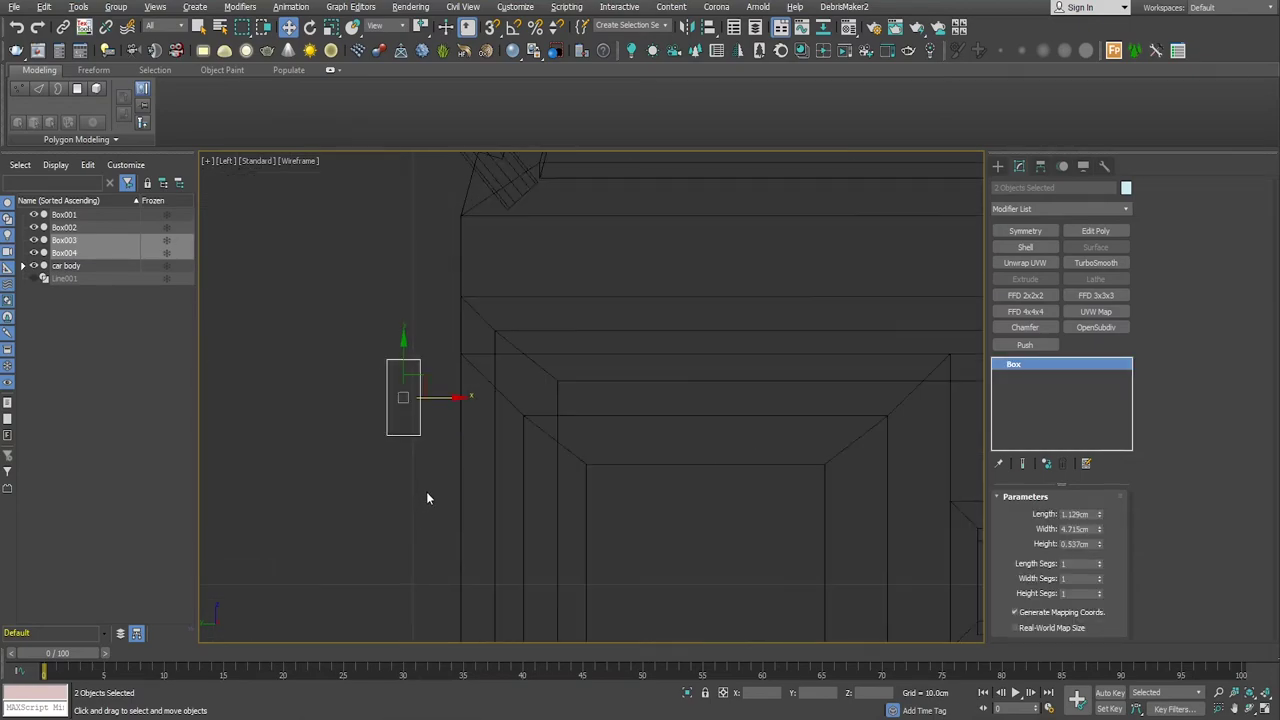
{"action": "left_click_drag", "start_coordinate": [453, 399], "coordinate": [493, 416]}
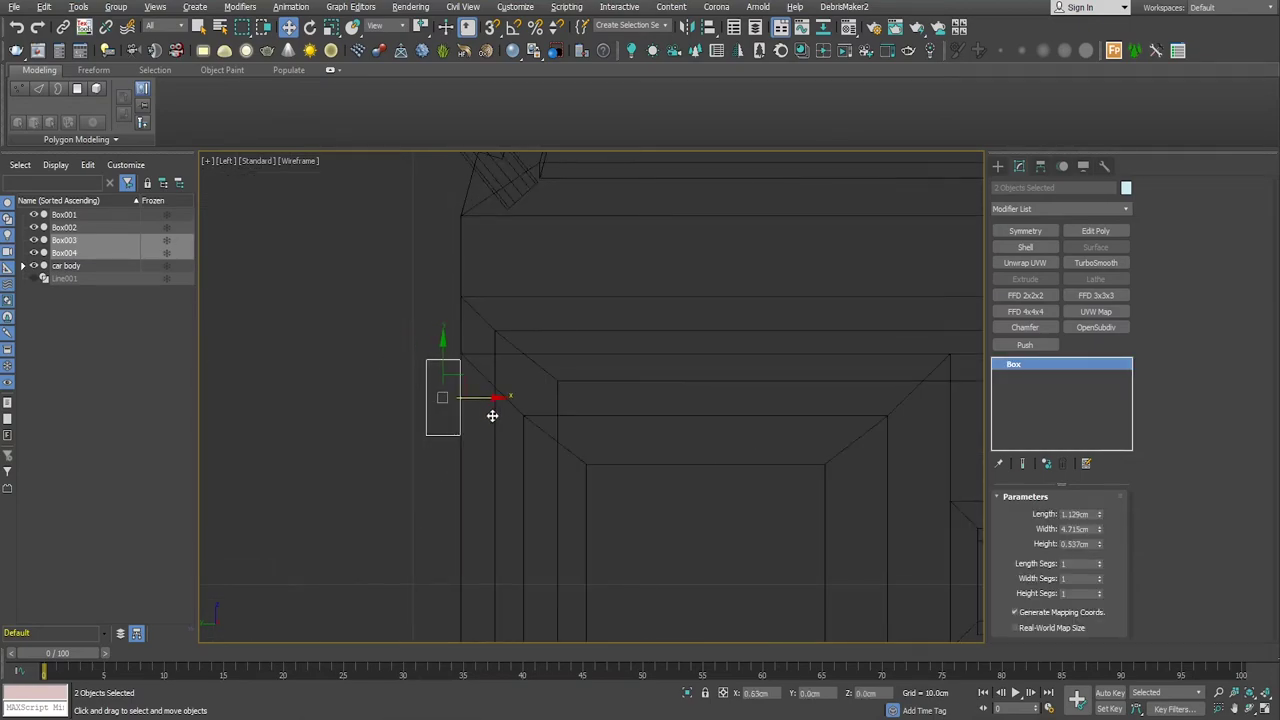
{"action": "scroll", "coordinate": [487, 498], "scroll_direction": "down", "scroll_amount": 5}
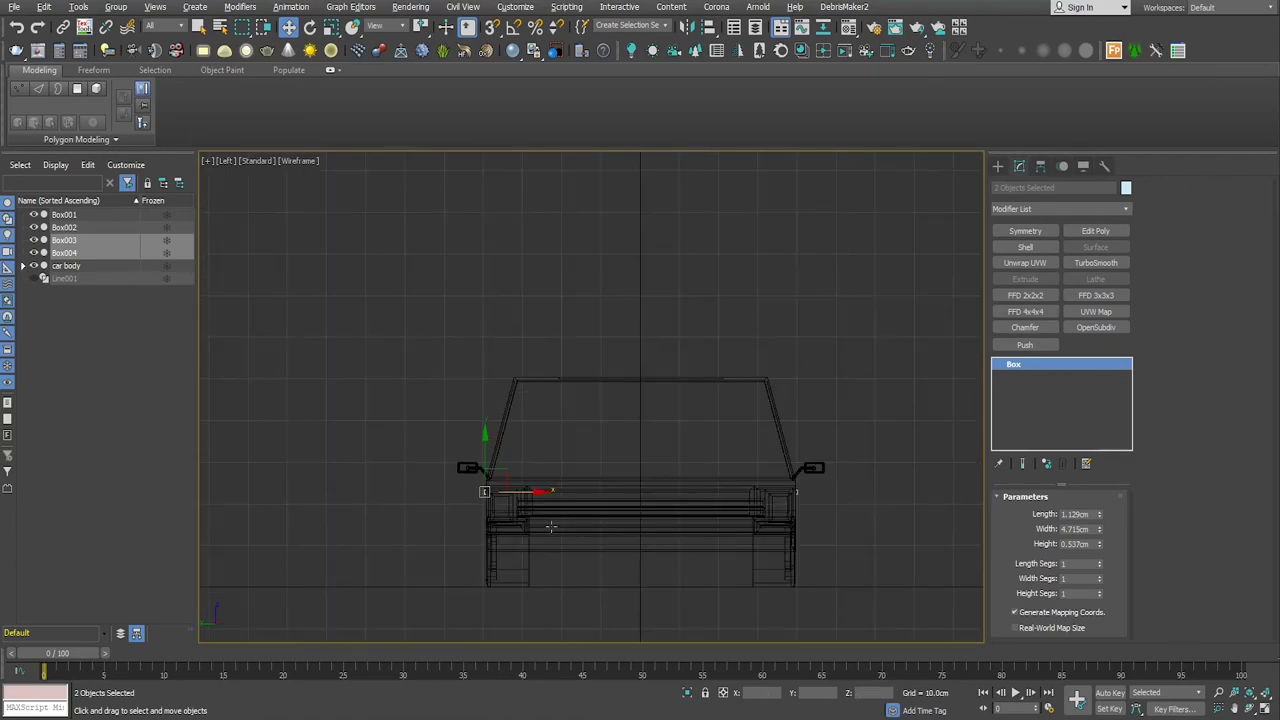
{"action": "middle_click_drag", "start_coordinate": [534, 504], "coordinate": [420, 506]}
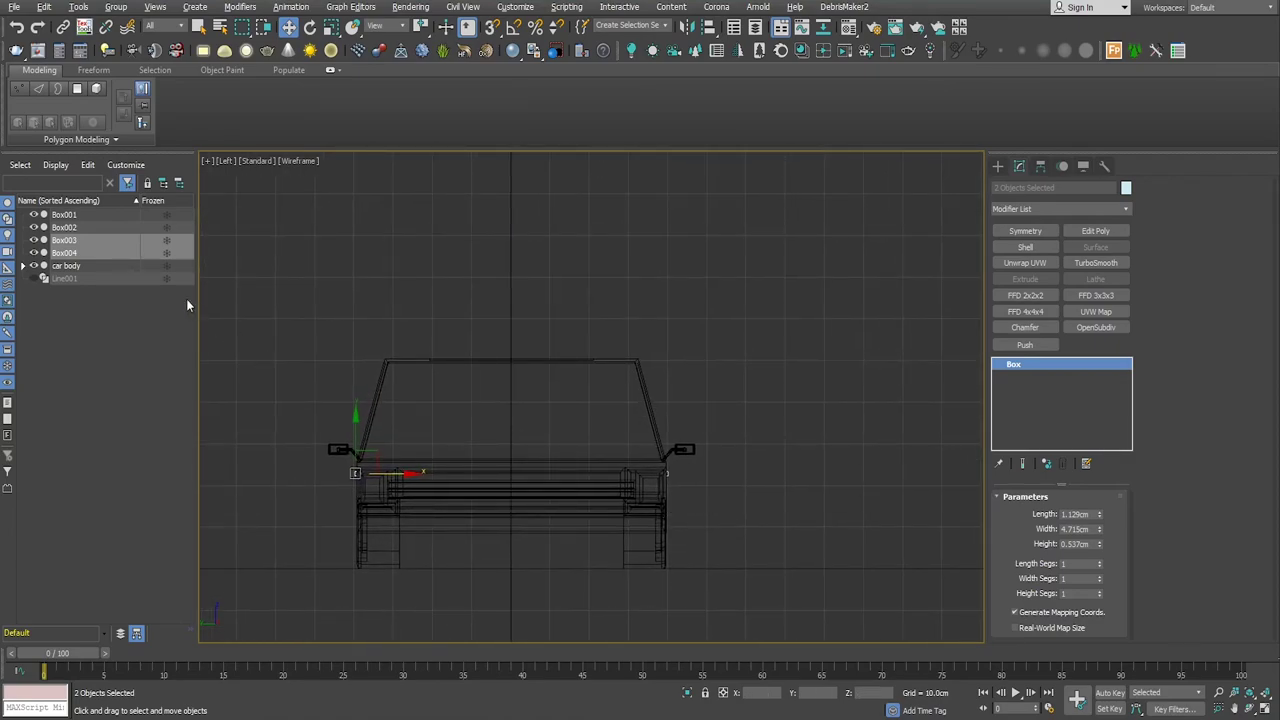
Step: Select all four handle boxes and open the Material Editor
{"action": "left_click", "coordinate": [90, 227], "text": "ctrl"}
{"action": "left_click", "coordinate": [94, 216], "text": "ctrl"}
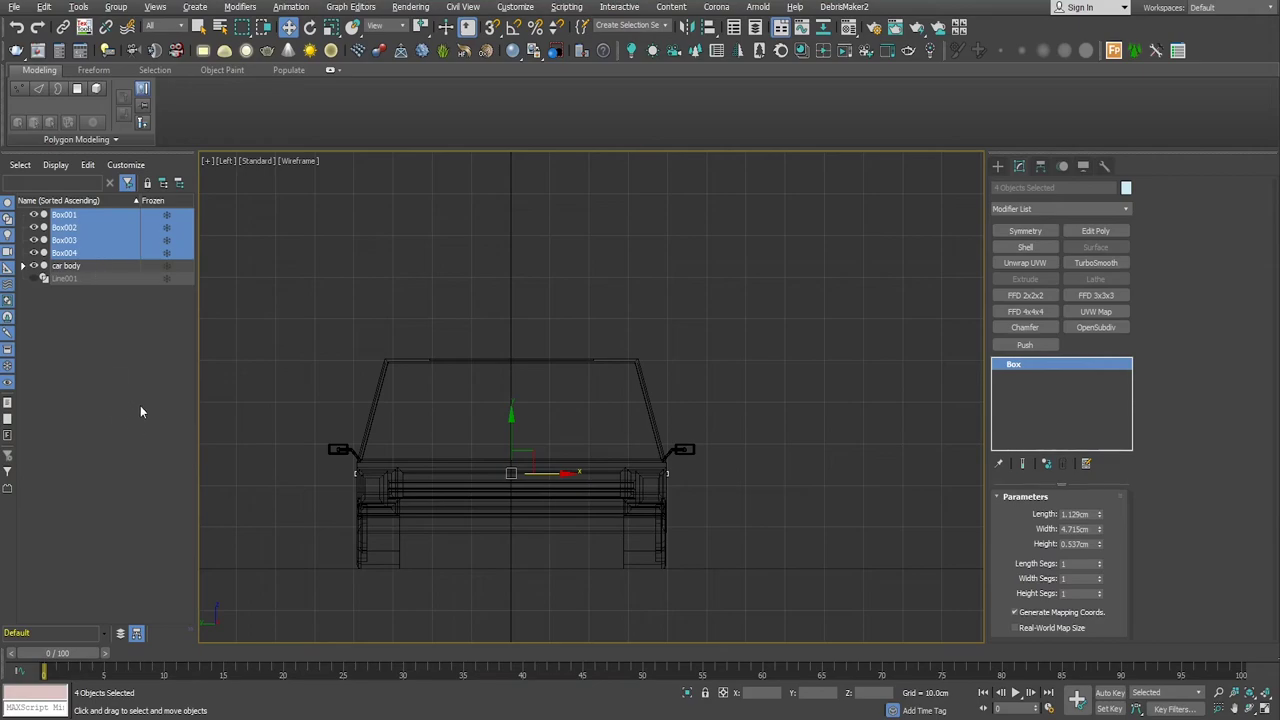
{"action": "key", "text": "m"}
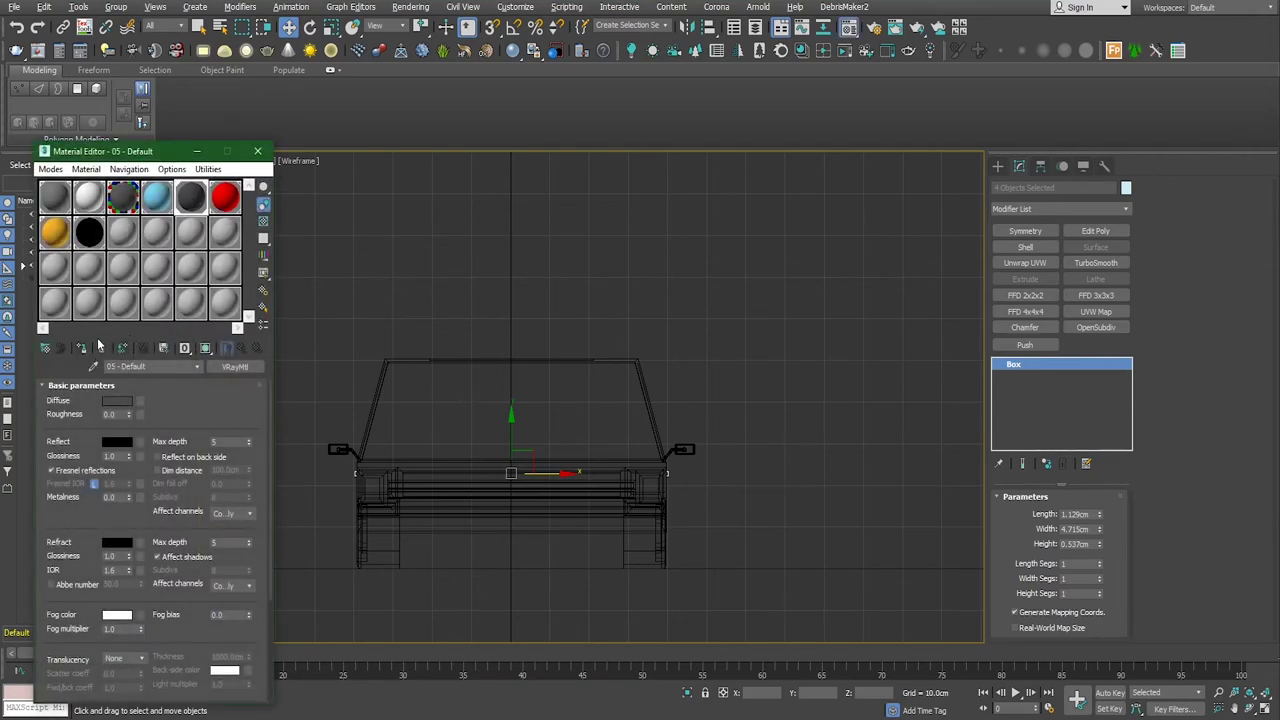
Step: Close the Material Editor and maximize the shaded Perspective view
{"action": "left_click", "coordinate": [258, 155]}
{"action": "key", "text": "alt+w"}
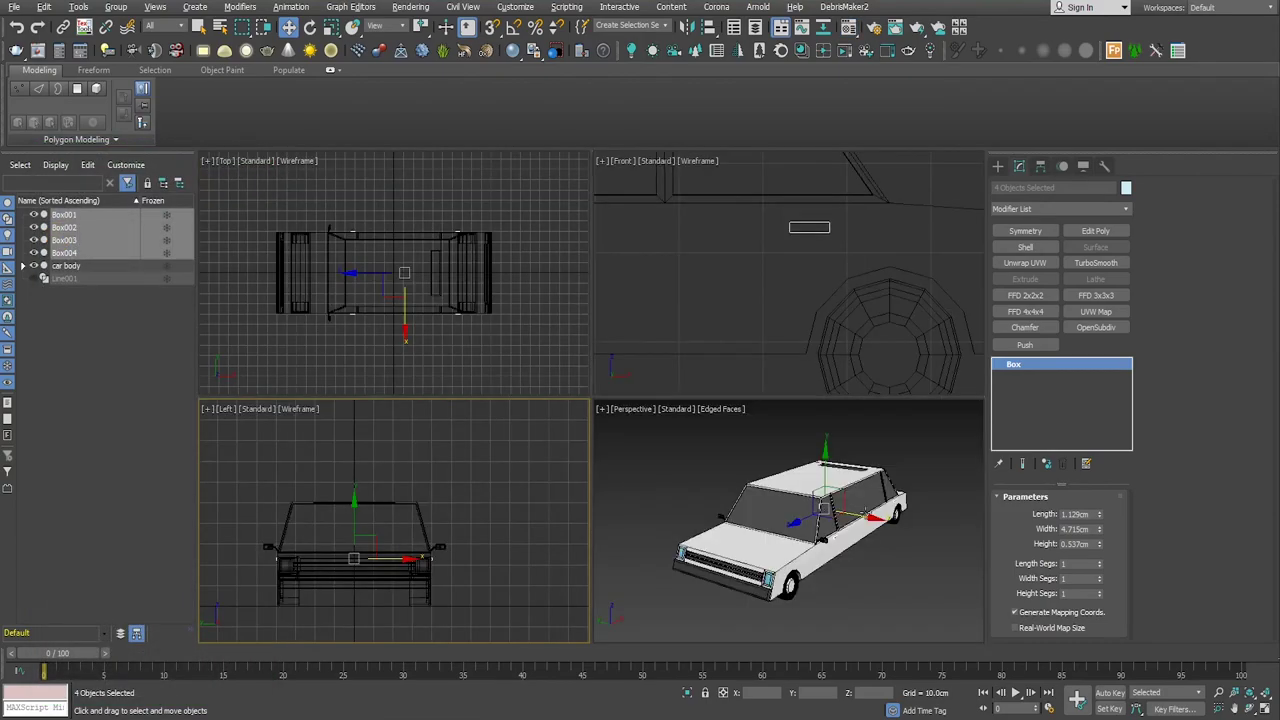
{"action": "key", "text": "alt+w"}
{"action": "scroll", "coordinate": [825, 553], "scroll_direction": "up", "scroll_amount": 2}
{"action": "scroll", "coordinate": [825, 553], "scroll_direction": "up", "scroll_amount": 2}
{"action": "scroll", "coordinate": [745, 466], "scroll_direction": "up", "scroll_amount": 1}
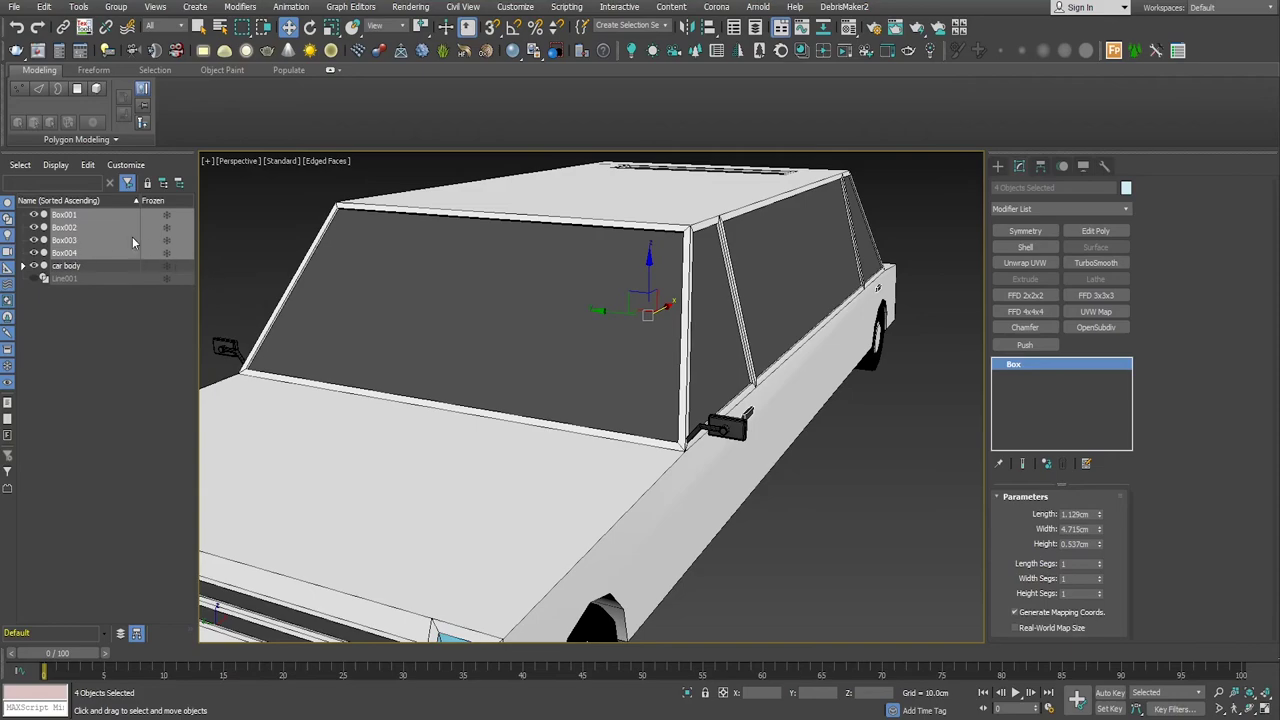
Step: Batch-rename the four boxes to 'hand grip' and parent them to car body in Scene Explorer
{"action": "right_click", "coordinate": [130, 210]}
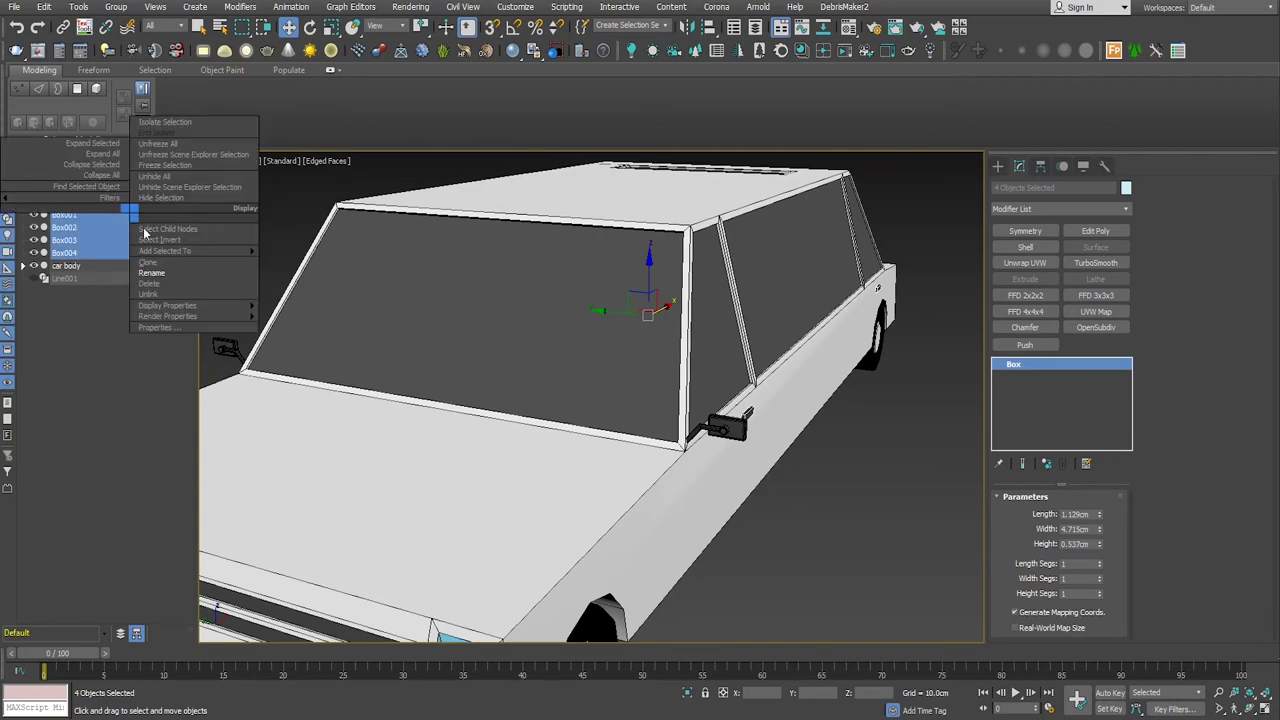
{"action": "left_click", "coordinate": [171, 278]}
{"action": "type", "text": "hand gr"}
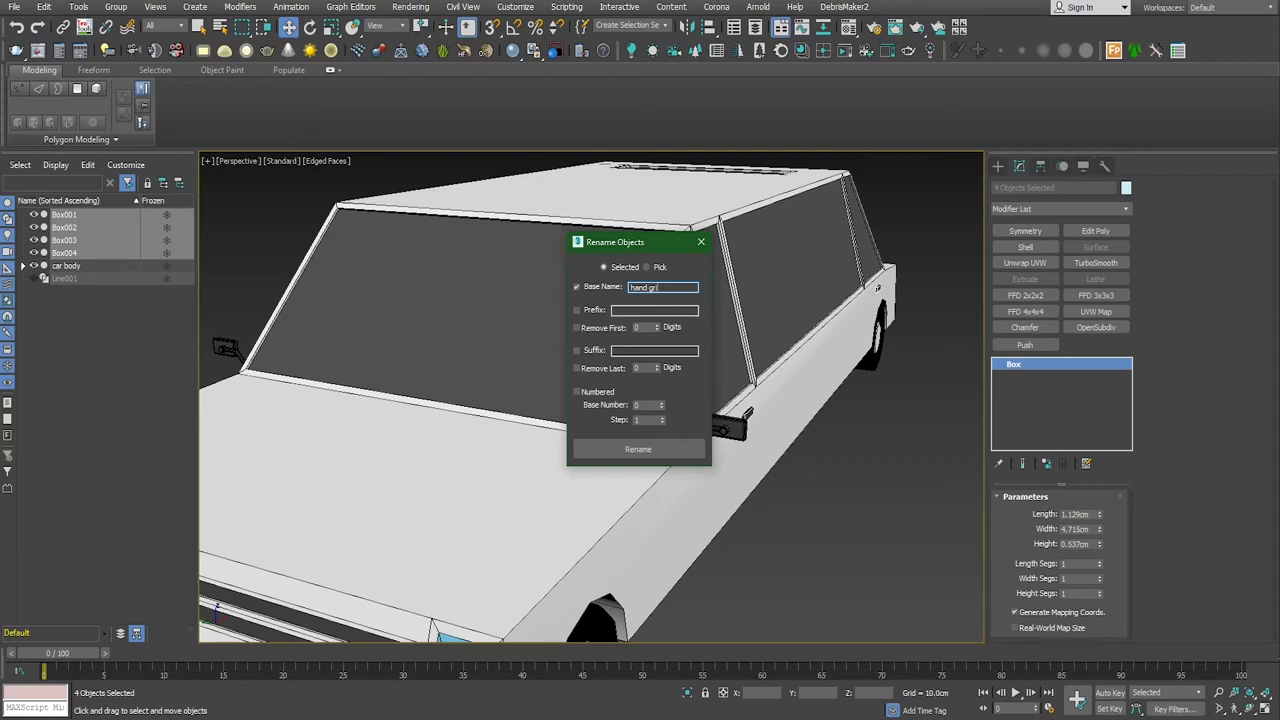
{"action": "type", "text": "ip"}
{"action": "left_click", "coordinate": [636, 449]}
{"action": "left_click", "coordinate": [703, 242]}
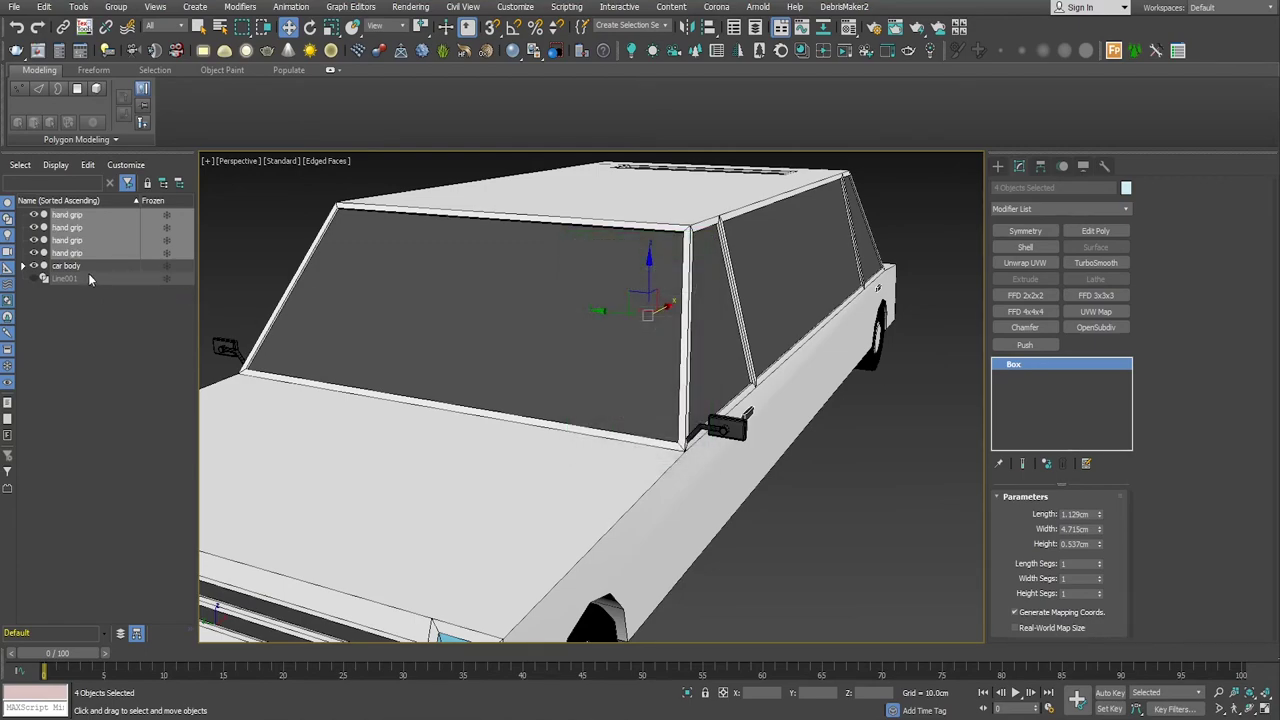
{"action": "left_click_drag", "start_coordinate": [66, 217], "coordinate": [62, 268]}
Step: Turn off edged faces in the shaded view and orbit to see the limousine's rear
{"action": "left_click", "coordinate": [22, 215]}
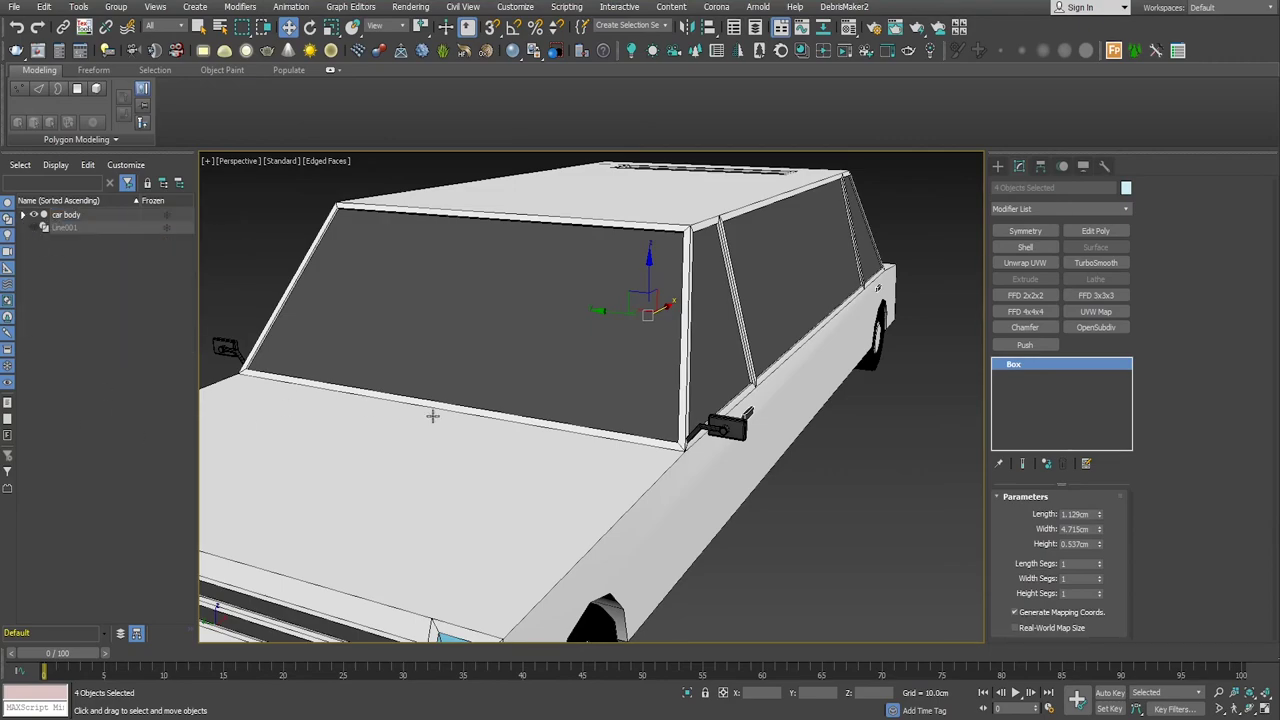
{"action": "scroll", "coordinate": [828, 461], "scroll_direction": "down", "scroll_amount": 5}
{"action": "key", "text": "F4"}
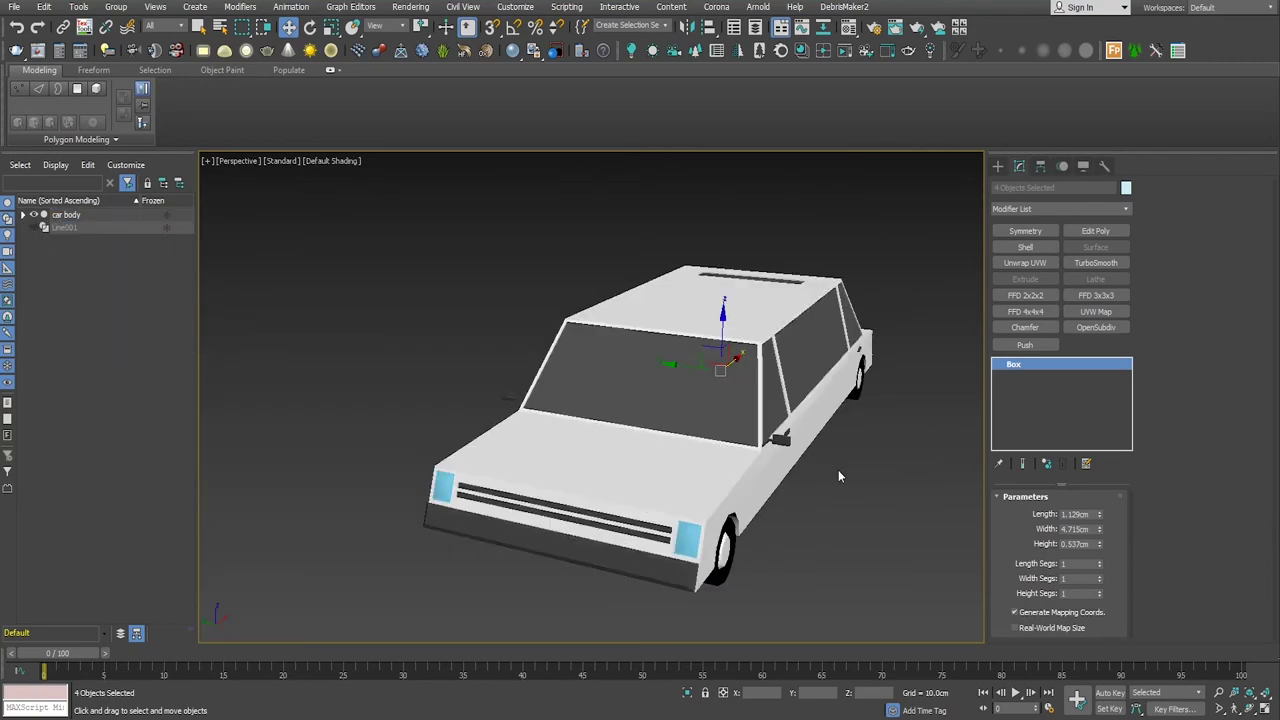
{"action": "mouse_move", "coordinate": [866, 514]}
{"action": "middle_mouse_down", "text": "alt"}
{"action": "mouse_move", "coordinate": [712, 492]}
{"action": "mouse_move", "coordinate": [360, 488]}
{"action": "middle_mouse_up", "text": "alt"}
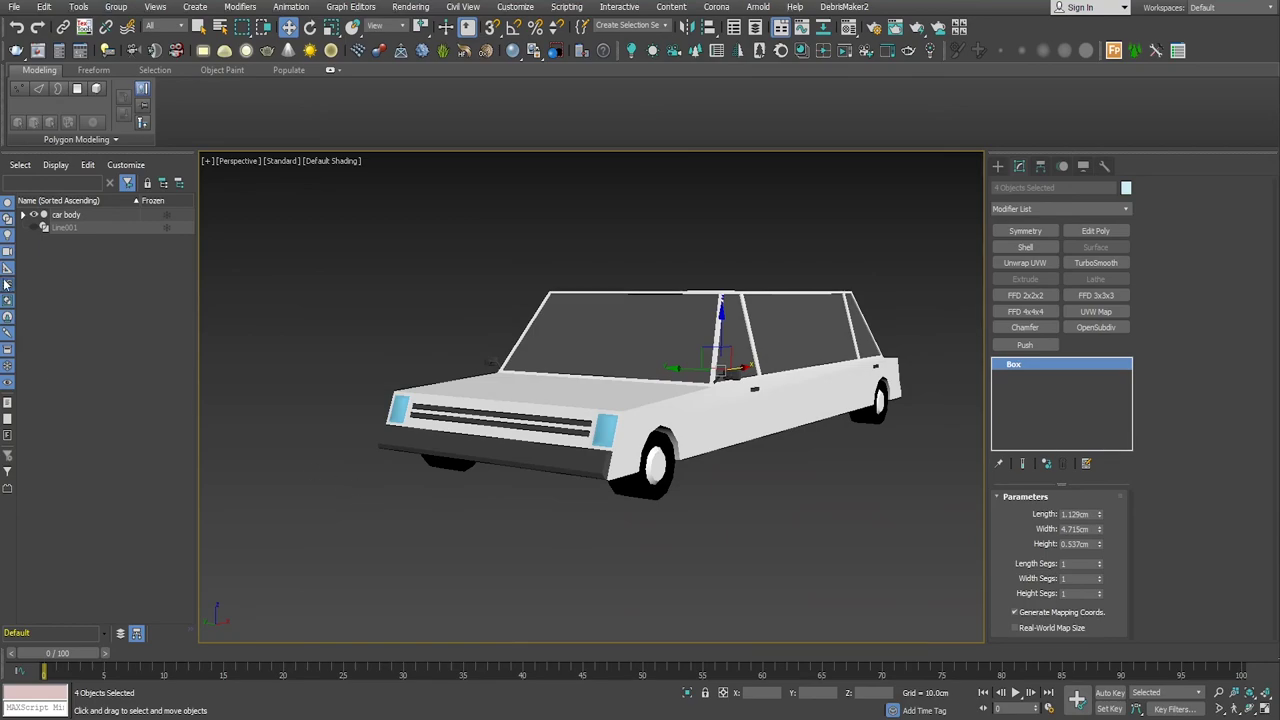
Step: Unhide the grey ground backdrop Line001, select it and check its material
{"action": "left_click", "coordinate": [33, 228]}
{"action": "scroll", "coordinate": [660, 465], "scroll_direction": "down", "scroll_amount": 3}
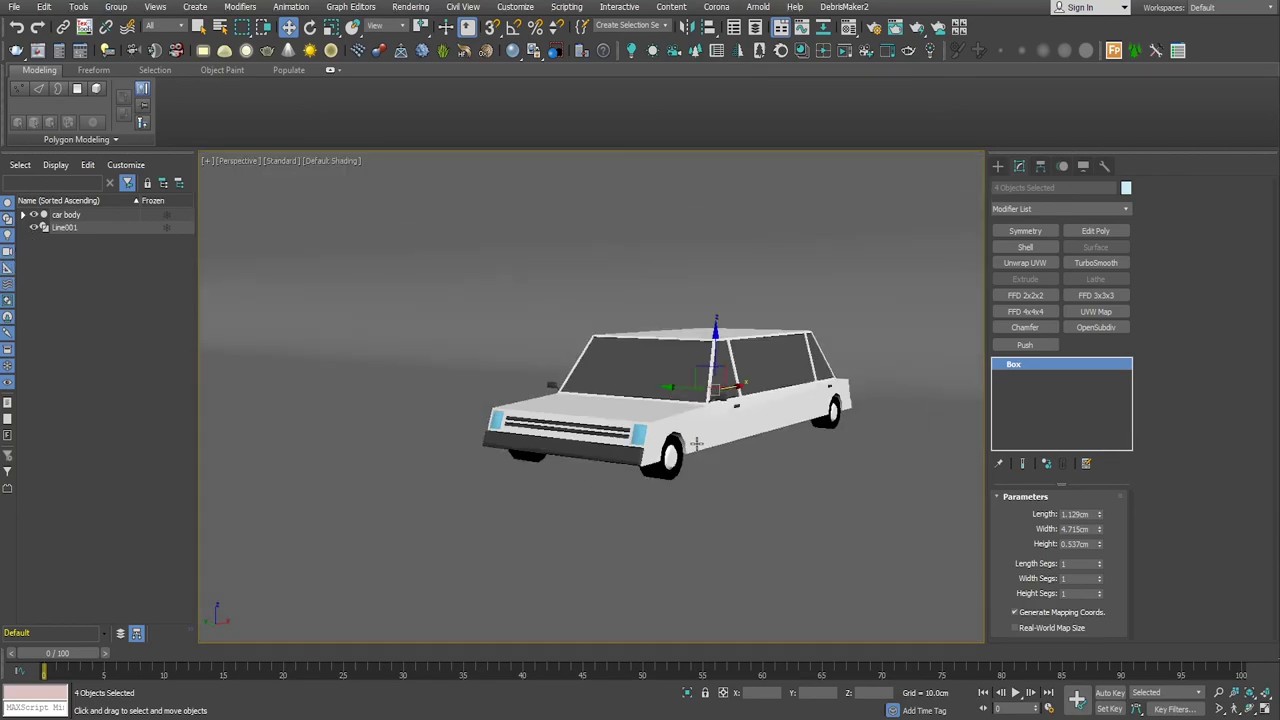
{"action": "left_click", "coordinate": [807, 548]}
{"action": "key", "text": "m"}
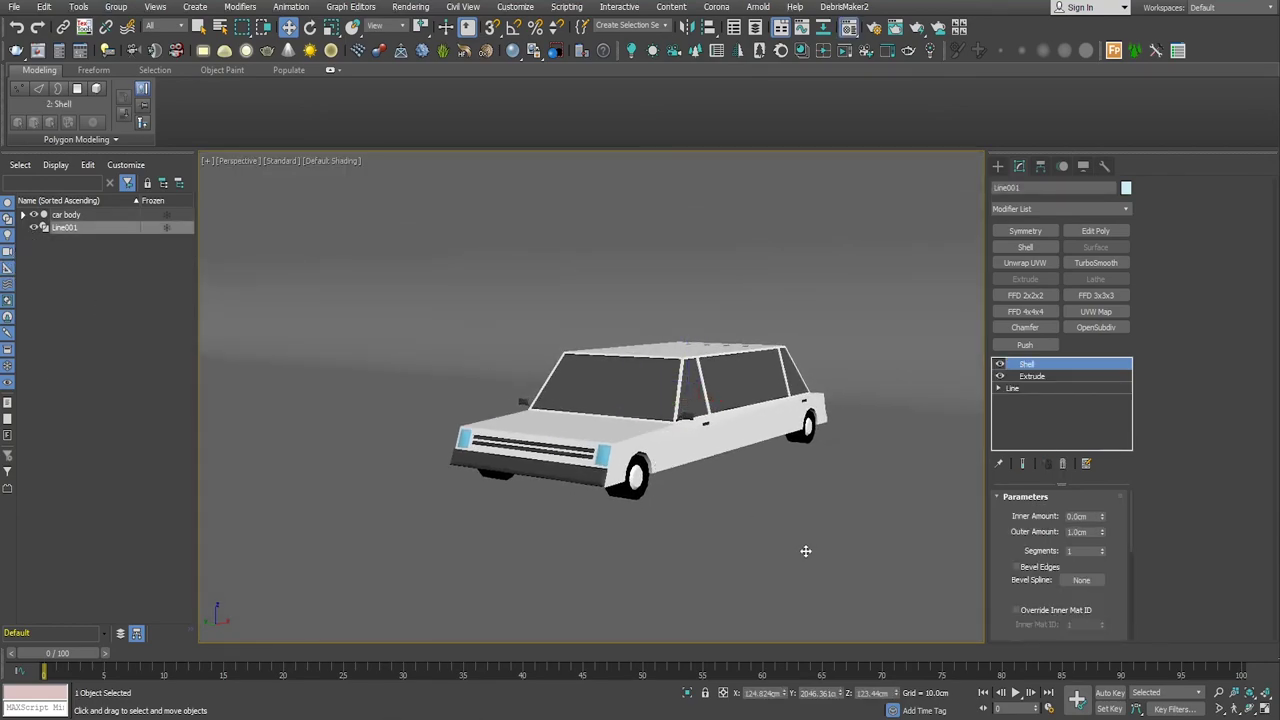
{"action": "left_click", "coordinate": [257, 151]}
{"action": "key", "text": "shift+z"}
Step: Orbit around the finished white limousine to inspect it toward a front-facing view
{"action": "middle_click_drag", "start_coordinate": [580, 463], "coordinate": [508, 371], "text": "alt"}
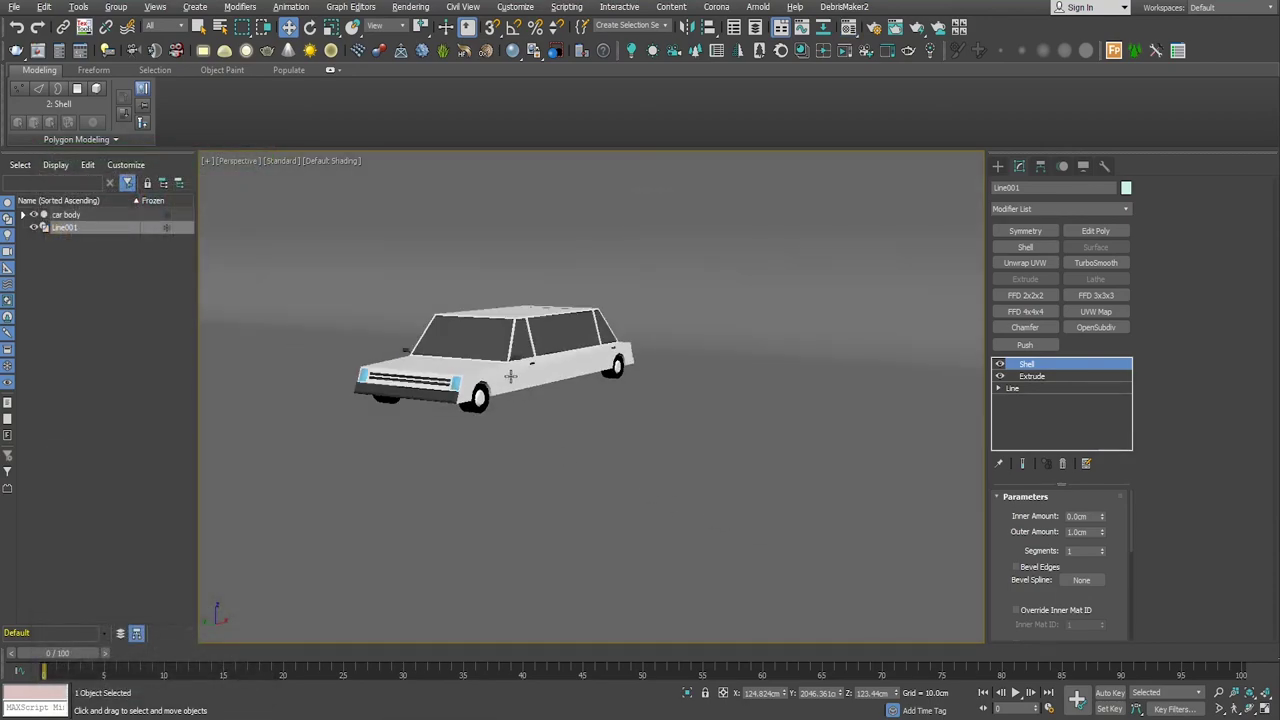
{"action": "left_click", "coordinate": [508, 373]}
{"action": "middle_click_drag", "start_coordinate": [581, 479], "coordinate": [698, 497], "text": "alt"}
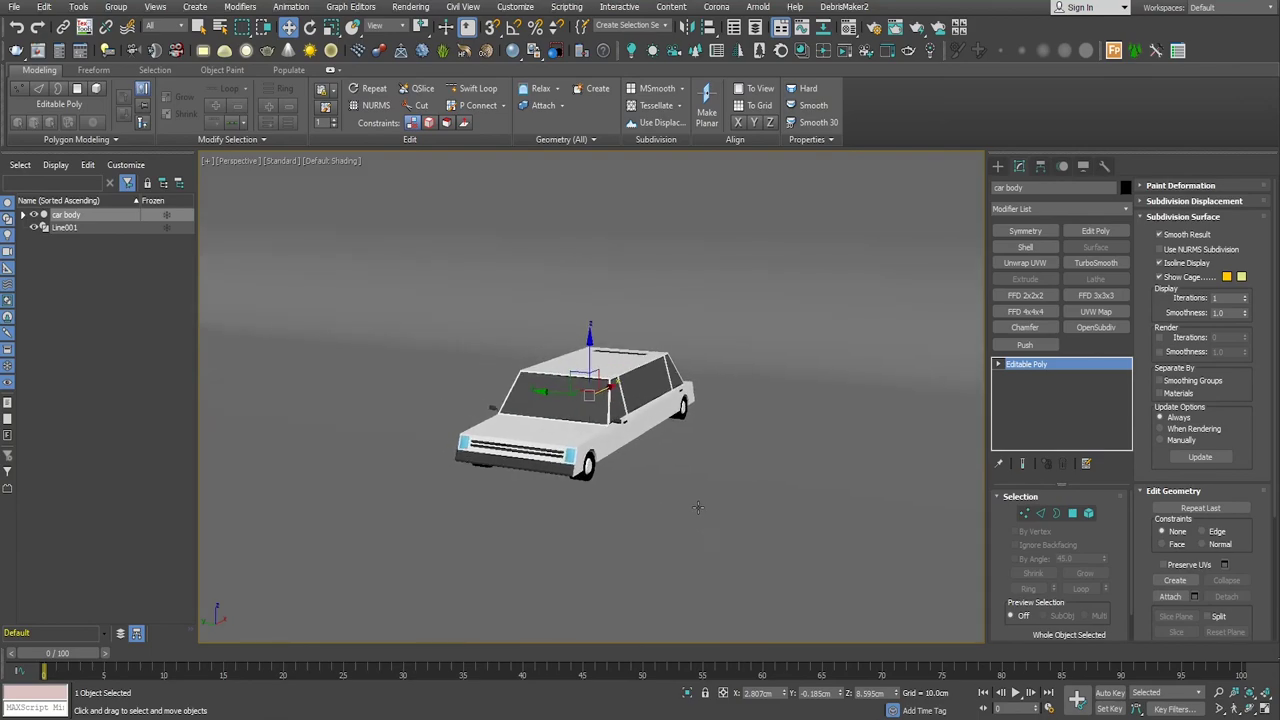
{"action": "key", "text": "q"}
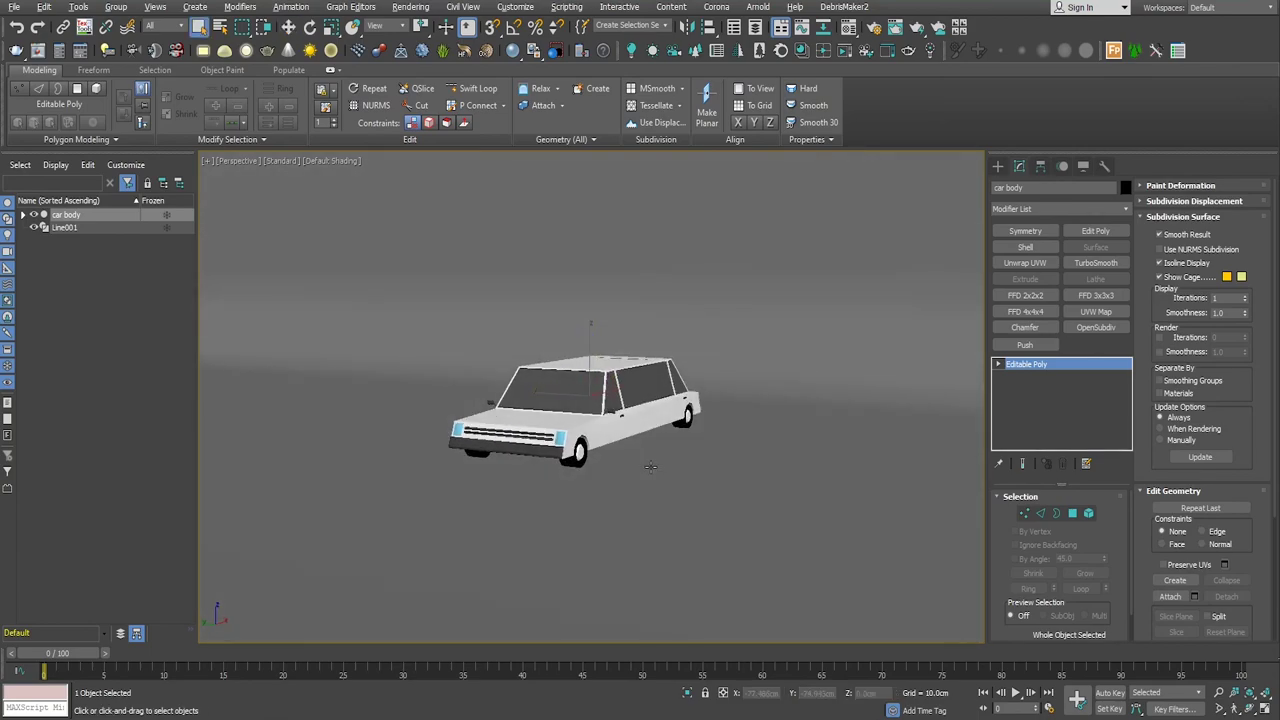
{"action": "scroll", "coordinate": [610, 452], "scroll_direction": "up", "scroll_amount": 3}
{"action": "mouse_move", "coordinate": [610, 452]}
{"action": "middle_mouse_down", "text": "alt"}
{"action": "mouse_move", "coordinate": [748, 490]}
{"action": "mouse_move", "coordinate": [700, 480]}
{"action": "middle_mouse_up", "text": "alt"}
{"action": "key", "text": "w"}
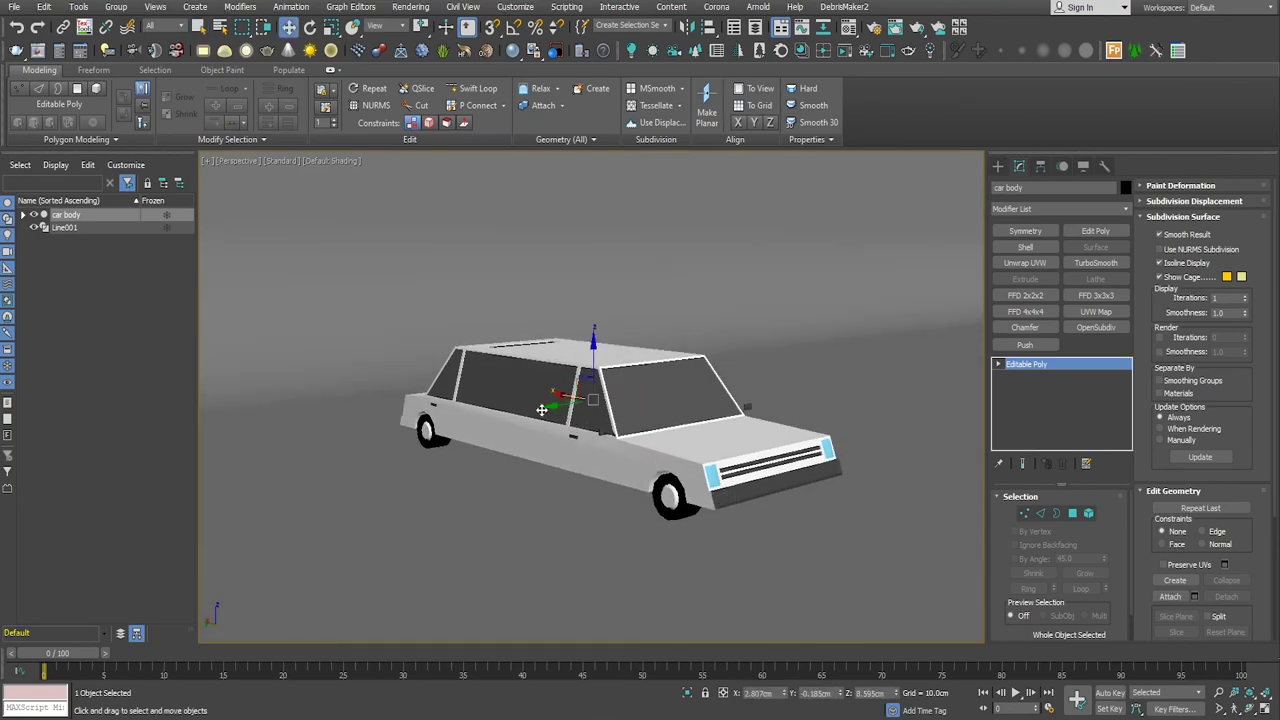
{"action": "mouse_move", "coordinate": [550, 405]}
{"action": "middle_mouse_down", "text": "alt"}
{"action": "mouse_move", "coordinate": [592, 469]}
{"action": "mouse_move", "coordinate": [664, 522]}
{"action": "middle_mouse_up", "text": "alt"}
{"action": "key", "text": "q"}
{"action": "scroll", "coordinate": [625, 485], "scroll_direction": "up", "scroll_amount": 3}
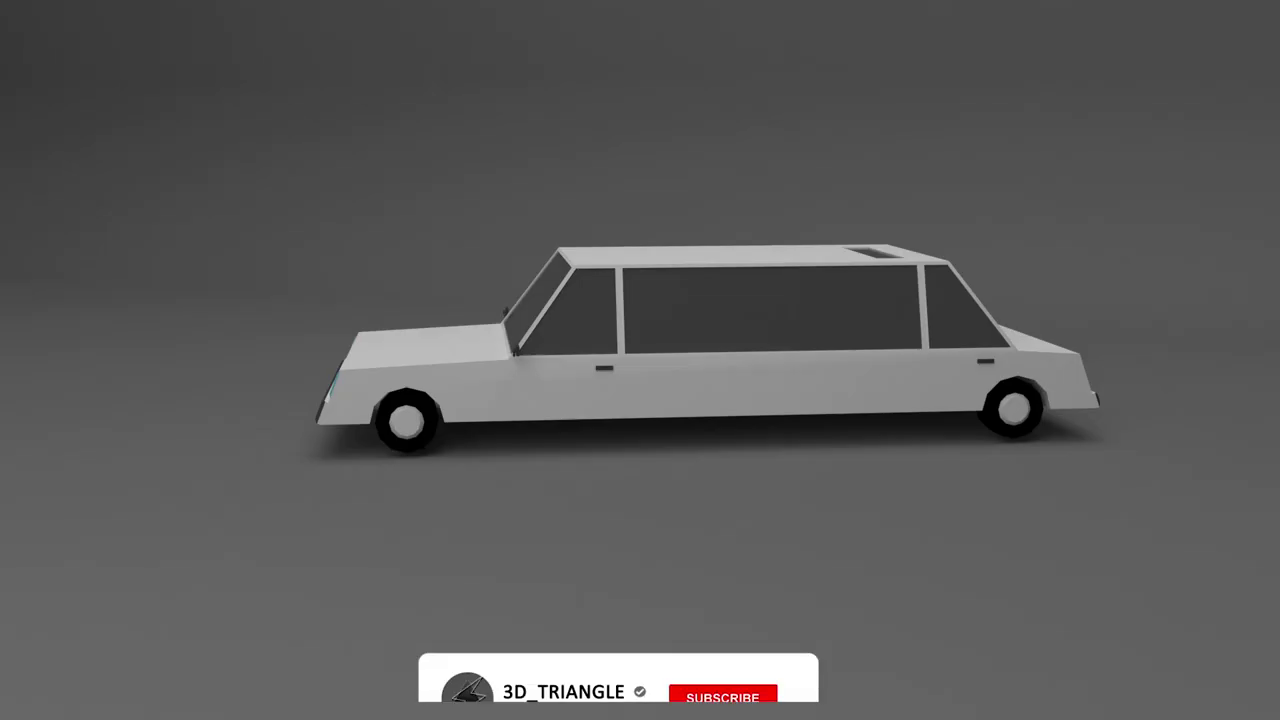